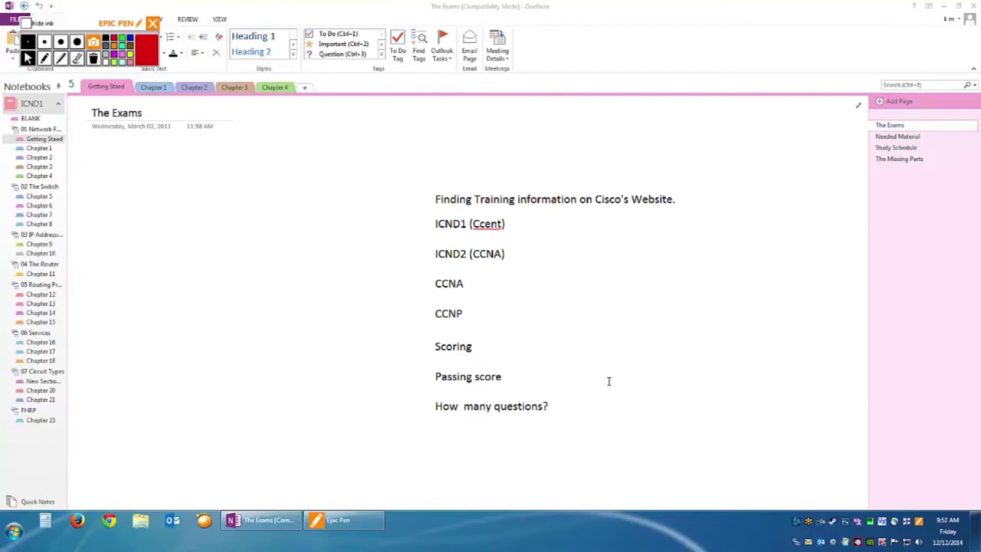
Draw a red arrow at ICND1 (Ccent), then erase the arrows beside ICND1 and ICND2.
left_click(44, 61)
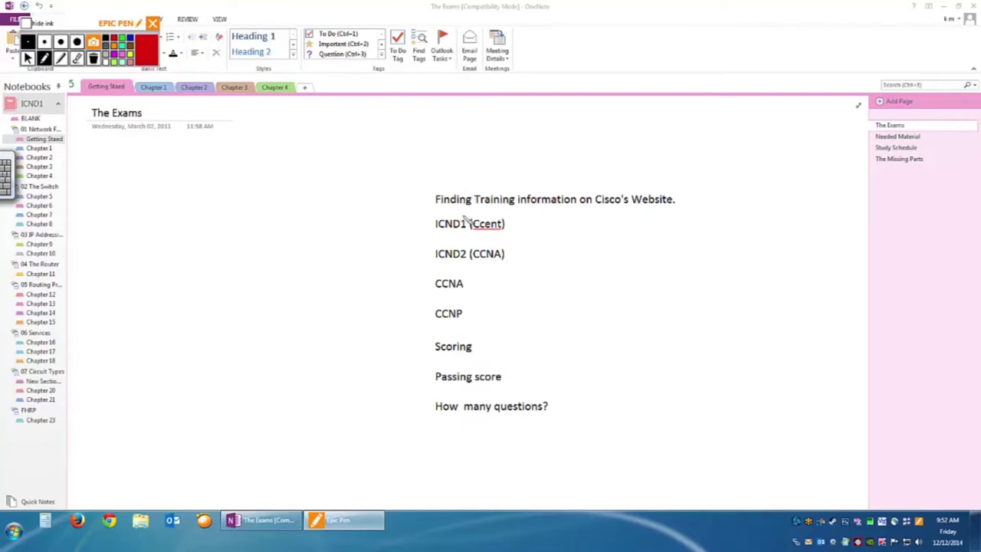
mouse_move(406, 229)
left_mouse_down()
mouse_move(429, 228)
mouse_move(429, 264)
left_mouse_up()
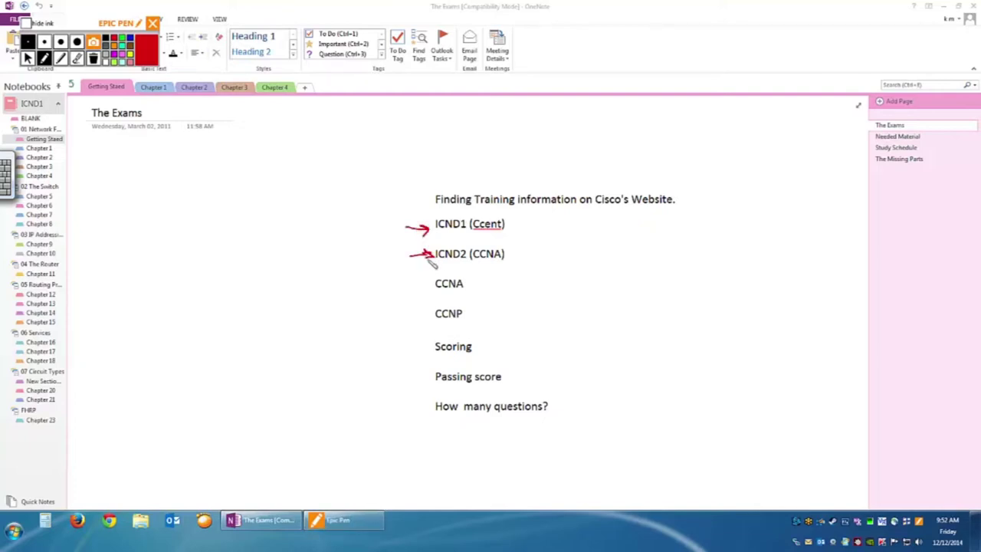
left_click(79, 61)
mouse_move(385, 226)
left_mouse_down()
mouse_move(414, 234)
mouse_move(415, 244)
left_mouse_up()
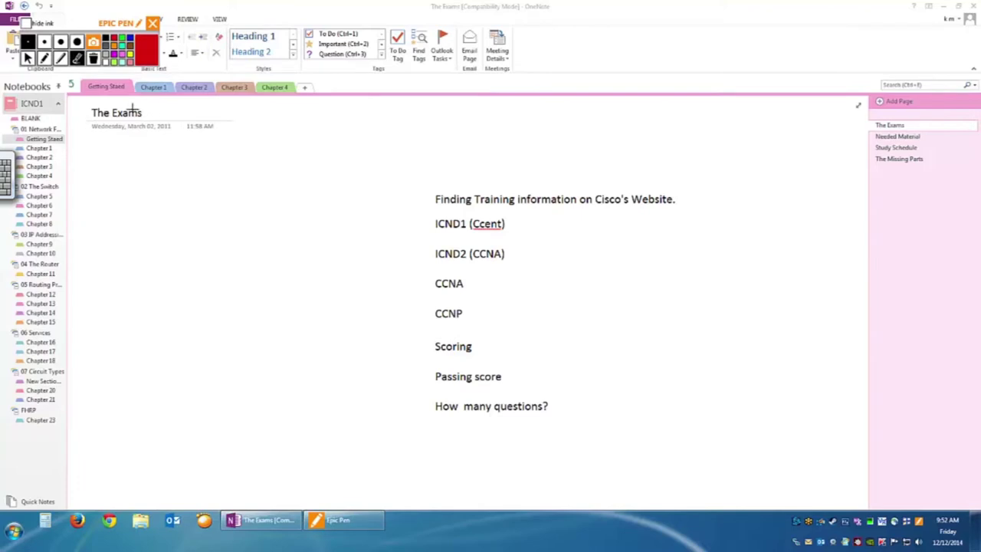
Circle CCNA in red ink and handwrite '— 1 exam' beside it.
left_click(45, 58)
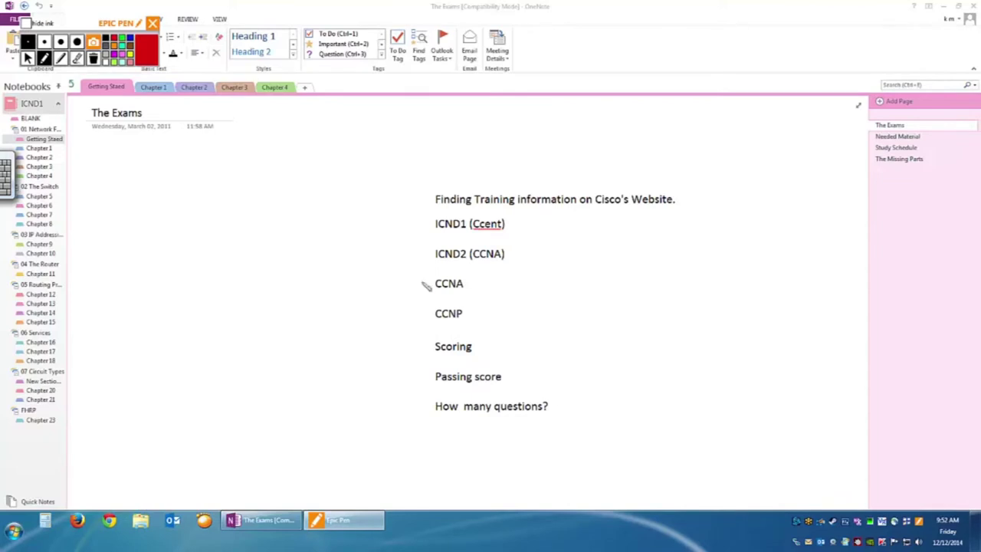
mouse_move(457, 276)
left_mouse_down()
mouse_move(428, 290)
mouse_move(463, 296)
mouse_move(475, 285)
mouse_move(464, 270)
left_mouse_up()
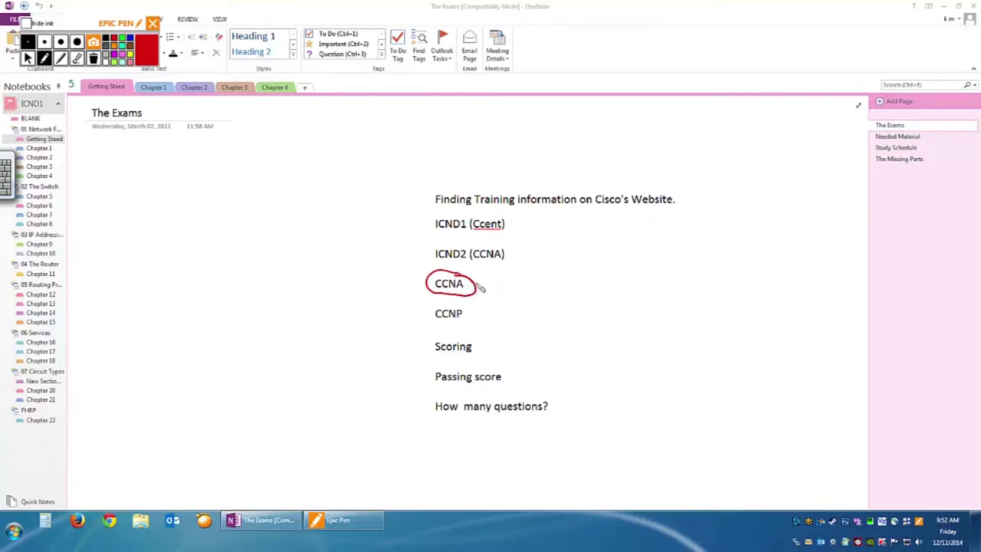
left_click_drag(480, 289, 584, 298)
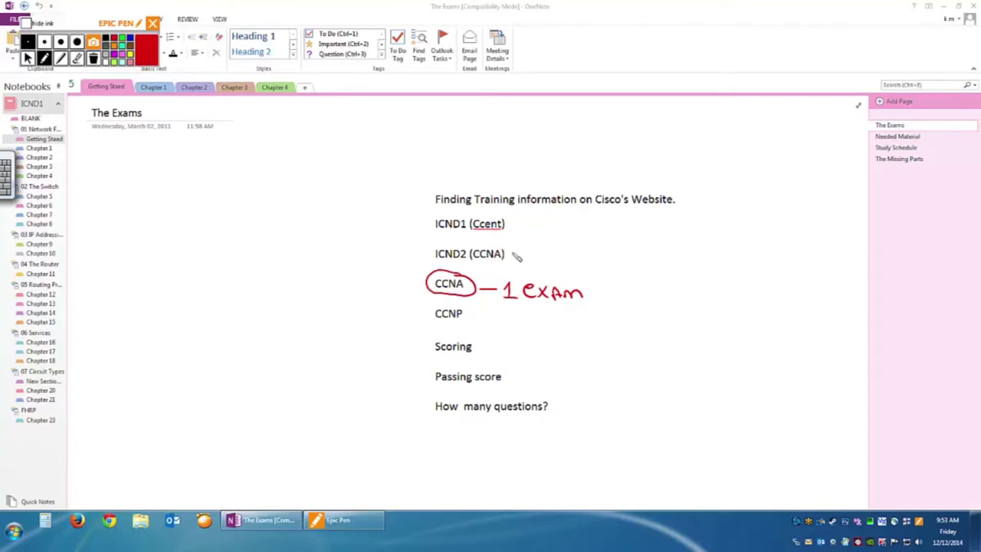
Circle ICND1 (Ccent) and ICND2 (CCNA) in red and write '(recertify)' after the 1 exam note.
mouse_move(507, 218)
left_mouse_down()
mouse_move(455, 210)
mouse_move(431, 222)
mouse_move(456, 239)
mouse_move(499, 244)
mouse_move(519, 223)
mouse_move(503, 218)
mouse_move(431, 258)
mouse_move(501, 268)
mouse_move(521, 253)
mouse_move(467, 245)
left_mouse_up()
mouse_move(598, 285)
left_mouse_down()
mouse_move(596, 305)
mouse_move(667, 305)
mouse_move(656, 291)
mouse_move(658, 306)
mouse_move(664, 295)
mouse_move(675, 300)
left_mouse_up()
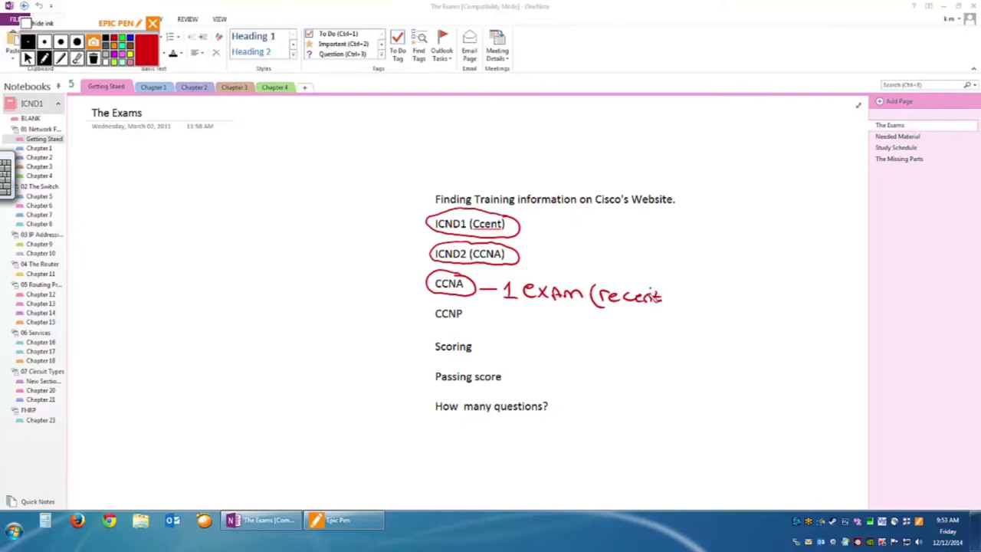
mouse_move(652, 292)
left_mouse_down()
mouse_move(665, 304)
mouse_move(688, 299)
mouse_move(678, 319)
left_mouse_up()
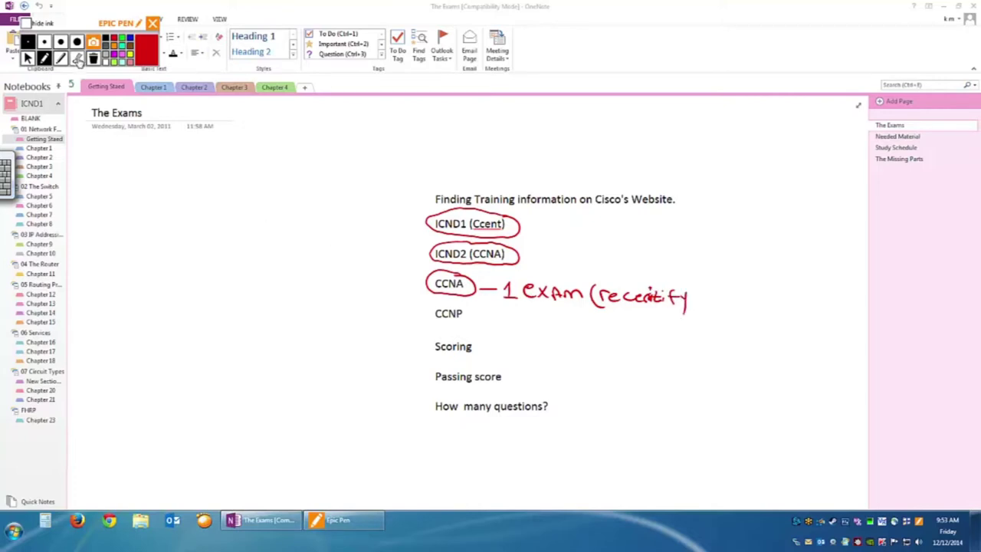
Erase the end of '(recertify)' and rewrite the note in red as '(recert)'.
left_click(77, 59)
left_click(680, 303)
left_click_drag(679, 299, 651, 284)
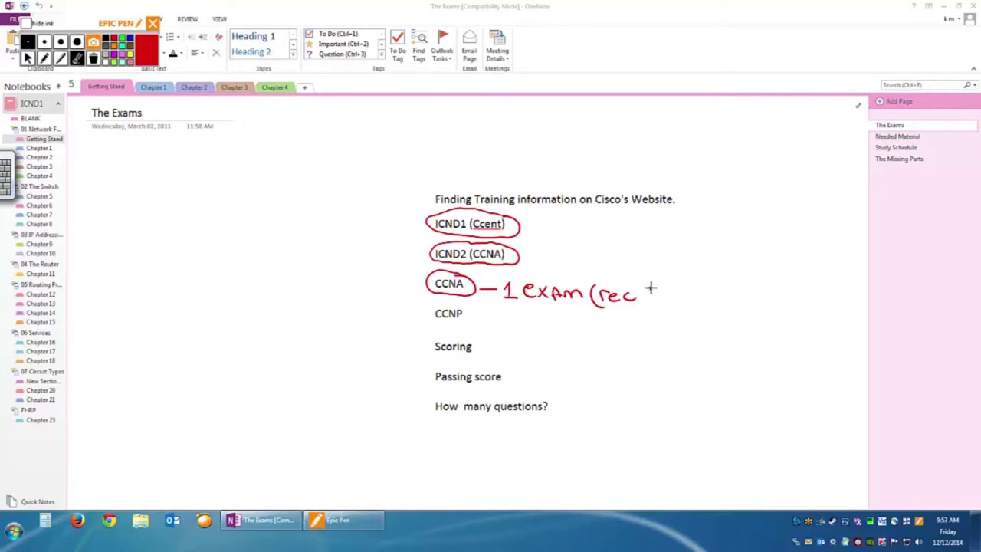
left_click(63, 62)
left_click(44, 59)
mouse_move(639, 300)
left_mouse_down()
mouse_move(682, 305)
mouse_move(688, 293)
left_mouse_up()
left_click_drag(685, 281, 688, 313)
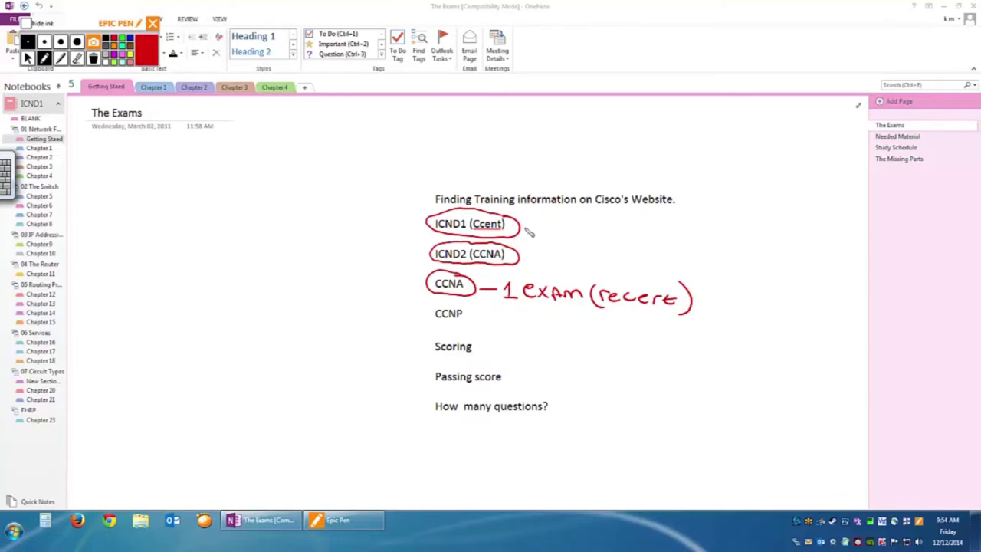
Handwrite '80%', '50–60 Qest' and '90minutes' in red above the list heading.
mouse_move(460, 154)
left_mouse_down()
mouse_move(456, 174)
mouse_move(511, 149)
mouse_move(515, 164)
mouse_move(505, 169)
left_mouse_up()
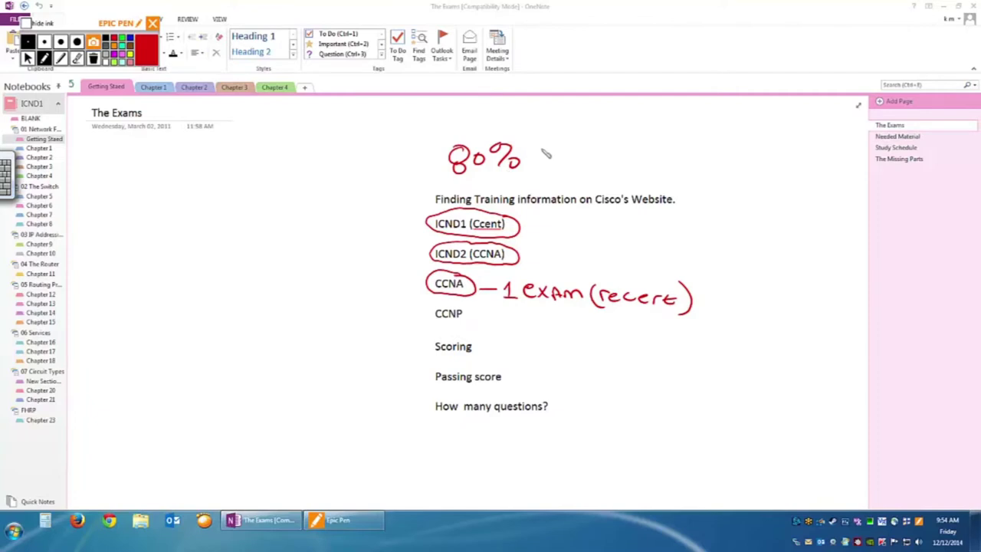
mouse_move(567, 143)
left_mouse_down()
mouse_move(555, 156)
mouse_move(584, 146)
mouse_move(550, 124)
mouse_move(581, 124)
left_mouse_up()
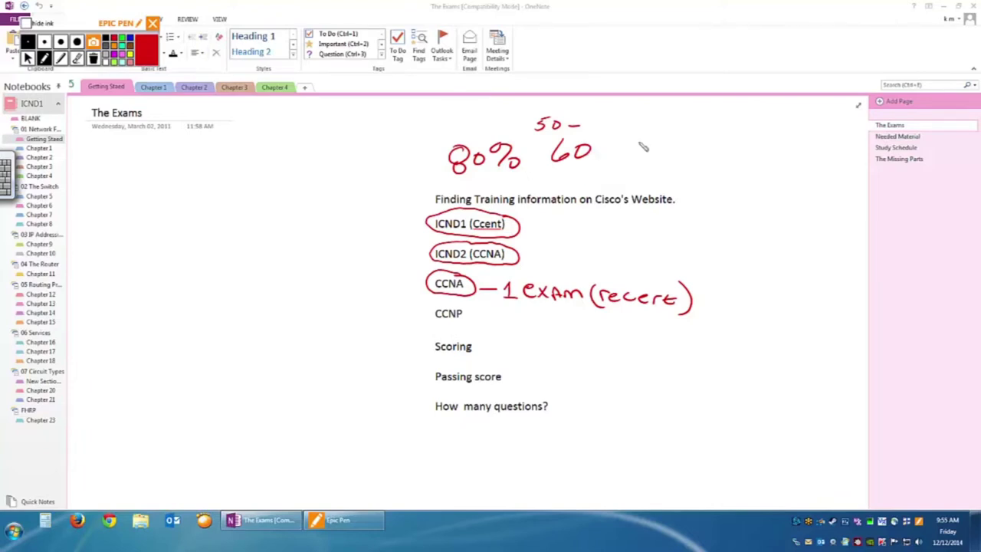
mouse_move(609, 145)
left_mouse_down()
mouse_move(624, 157)
mouse_move(667, 149)
left_mouse_up()
mouse_move(615, 175)
left_mouse_down()
mouse_move(610, 187)
mouse_move(624, 178)
mouse_move(694, 184)
left_mouse_up()
left_click(633, 183)
left_click_drag(696, 179, 702, 187)
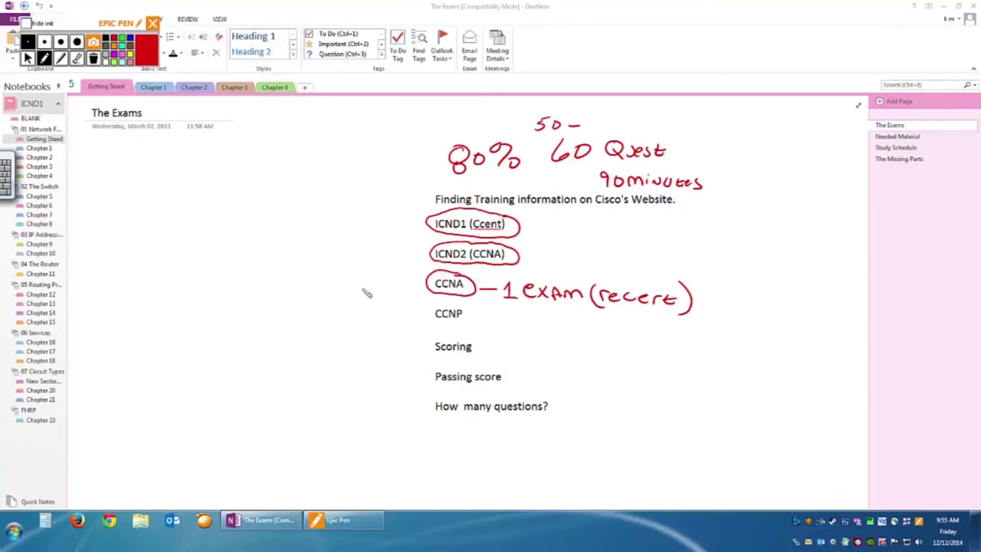
Draw red arrows pointing at circled CCNA and after the ICND1 and ICND2 circles.
mouse_move(378, 284)
left_mouse_down()
mouse_move(419, 285)
mouse_move(411, 291)
left_mouse_up()
left_click_drag(528, 226, 551, 225)
left_click_drag(541, 220, 541, 257)
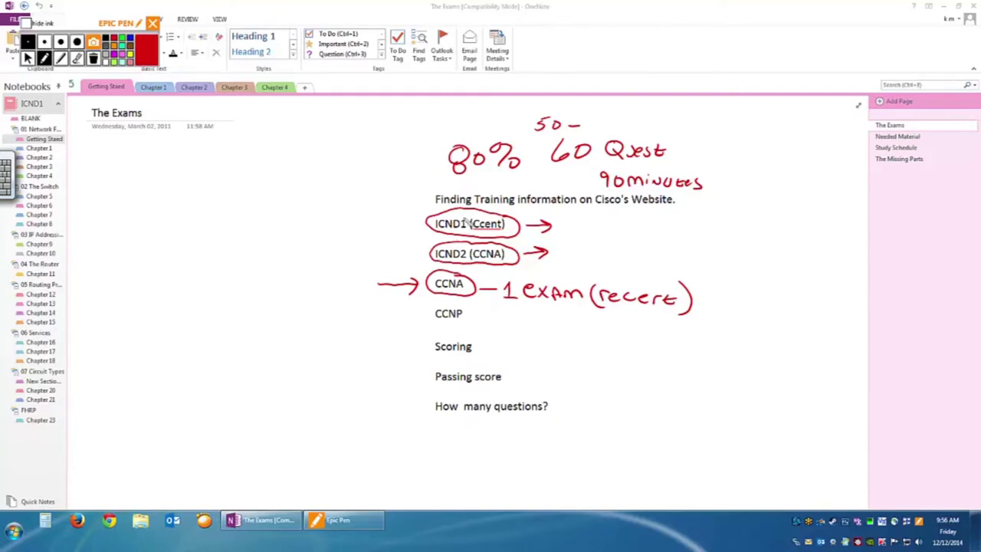
Write '150' after the ICND1 and ICND2 arrows, then erase the arrows and '150' notes.
left_click_drag(565, 217, 568, 230)
mouse_move(589, 218)
left_mouse_down()
mouse_move(554, 255)
mouse_move(577, 246)
left_mouse_up()
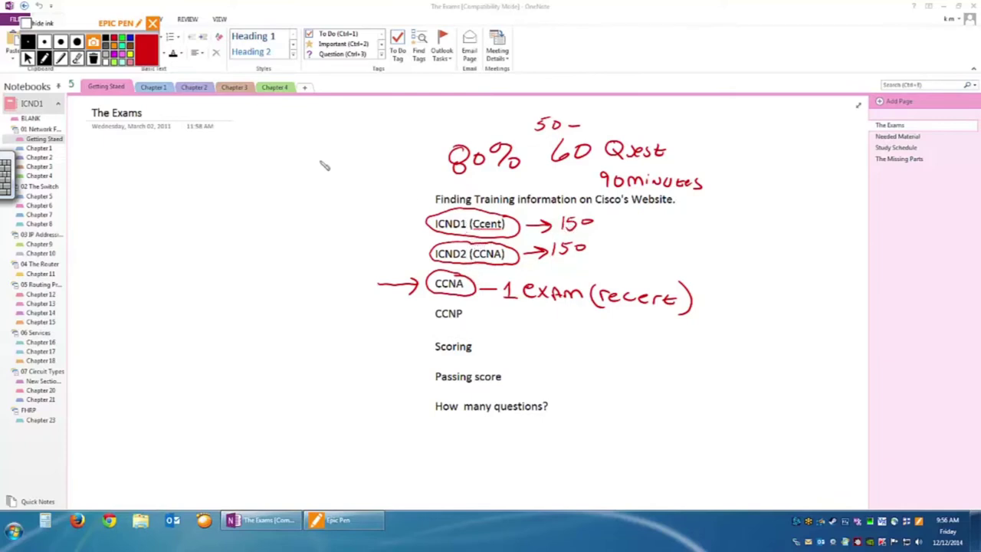
left_click(77, 59)
mouse_move(582, 244)
left_mouse_down()
mouse_move(565, 219)
mouse_move(548, 219)
mouse_move(565, 240)
mouse_move(547, 247)
mouse_move(580, 249)
left_mouse_up()
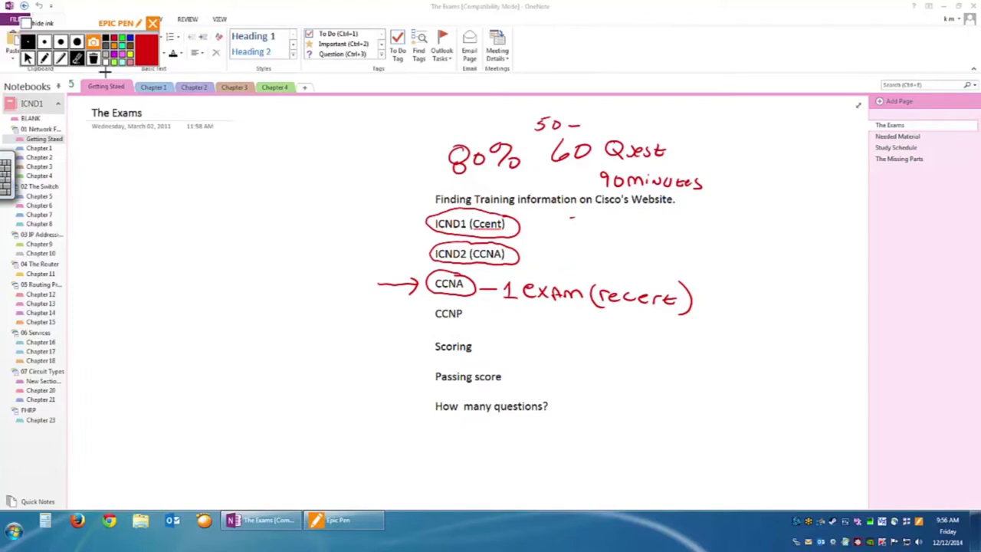
Draw a small red arrow off (Ccent), then check and dismiss Epic Pen's tray options.
left_click(44, 59)
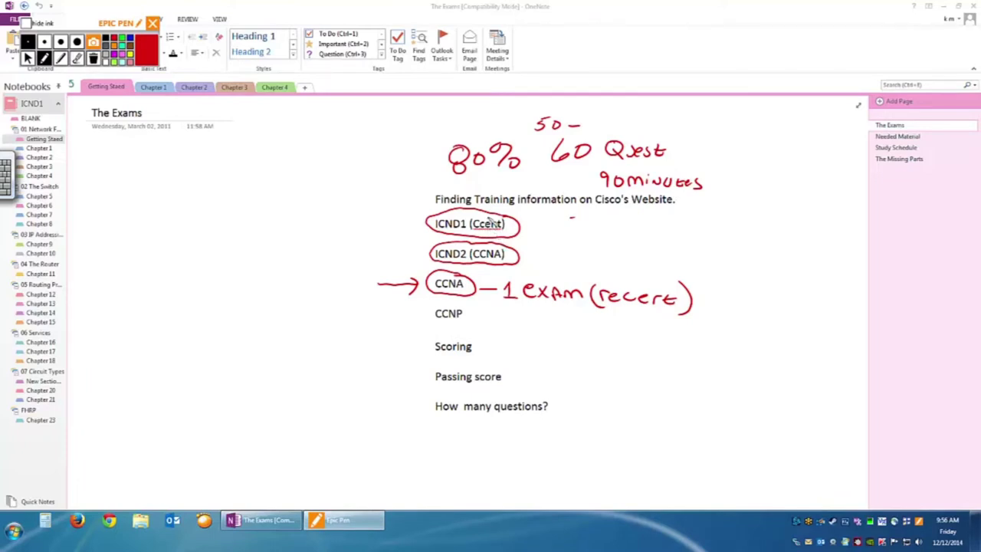
mouse_move(492, 228)
left_mouse_down()
mouse_move(509, 235)
mouse_move(513, 222)
mouse_move(492, 219)
mouse_move(510, 215)
mouse_move(555, 227)
left_mouse_up()
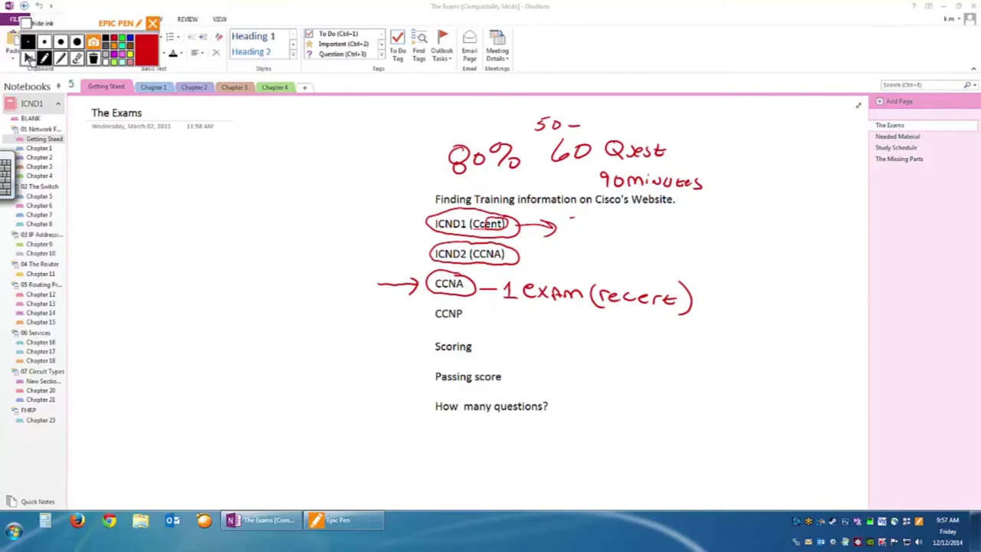
left_click(28, 58)
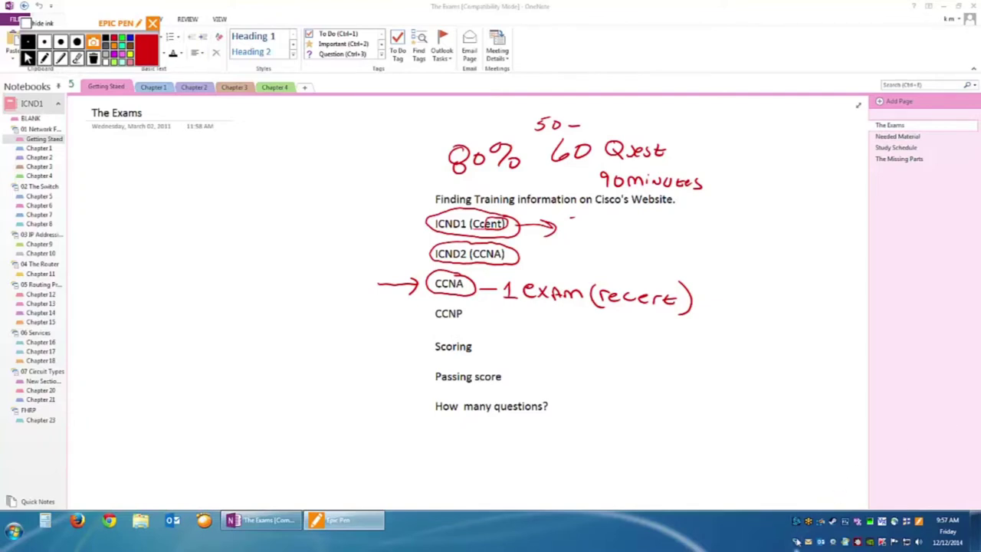
right_click(795, 542)
key("Escape")
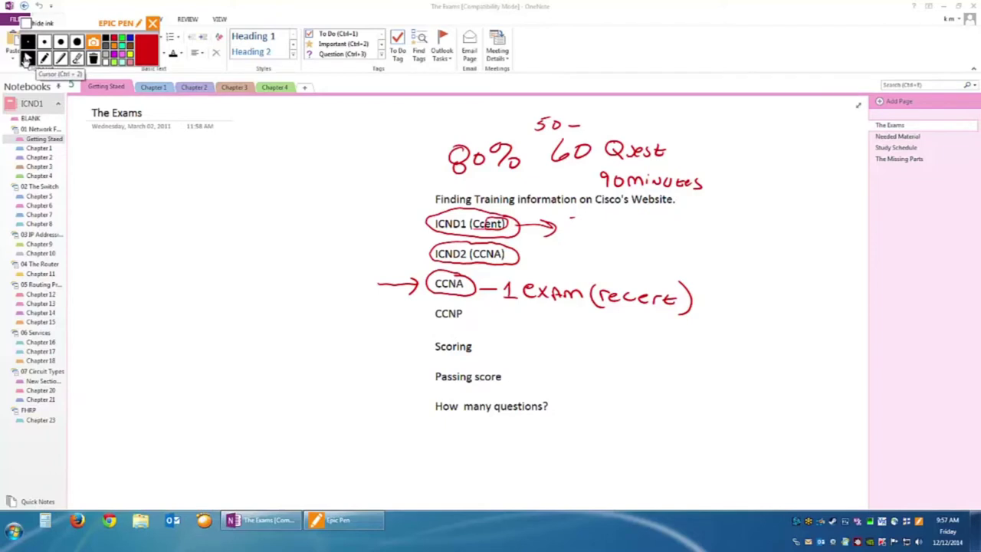
Erase the red circles around ICND1 (Ccent) and ICND2 (CCNA).
left_click(44, 56)
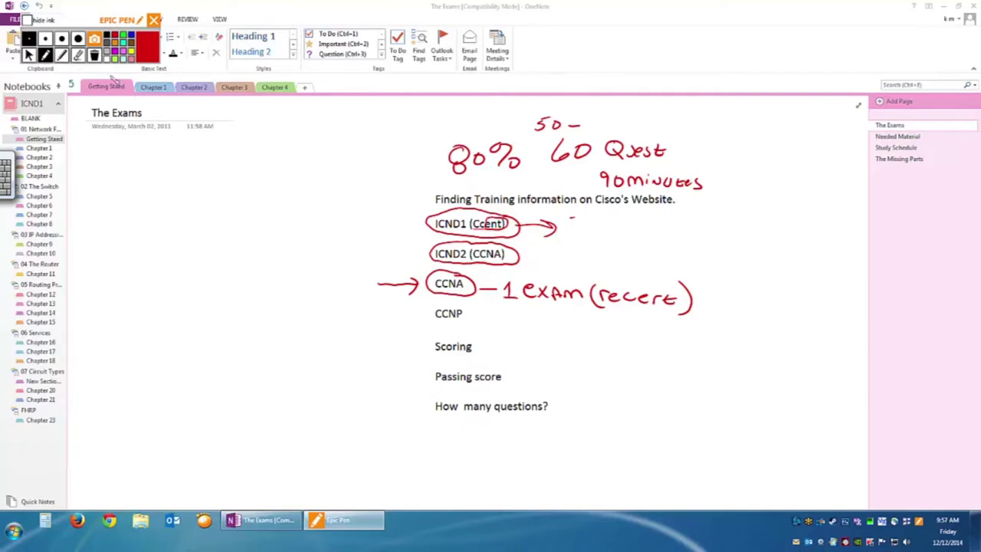
left_click(78, 54)
left_click(512, 223)
left_click_drag(512, 223, 499, 257)
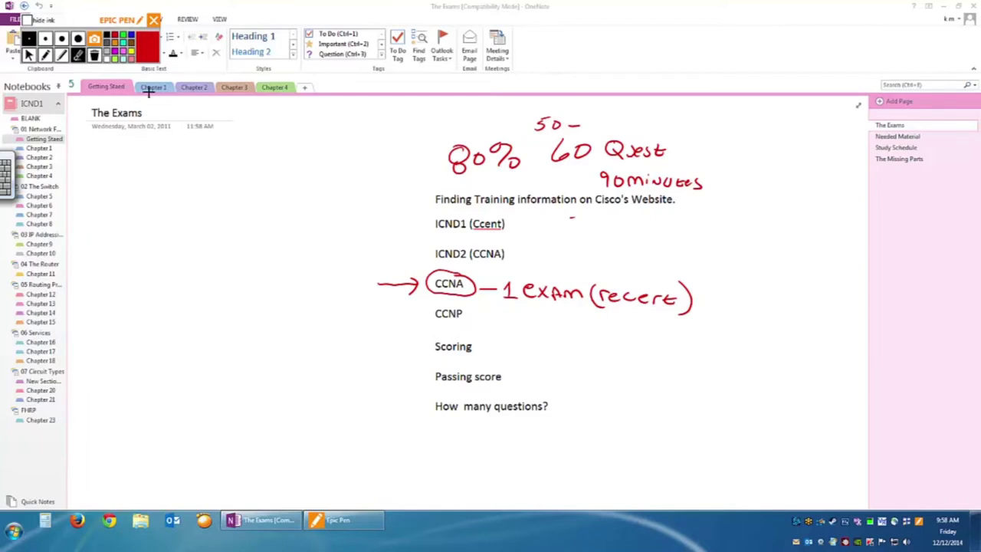
Handwrite '— Nothing' after ICND2, number the exams '1)' and '2)', and note 'Ccent, CCNA' after ICND1.
left_click(45, 54)
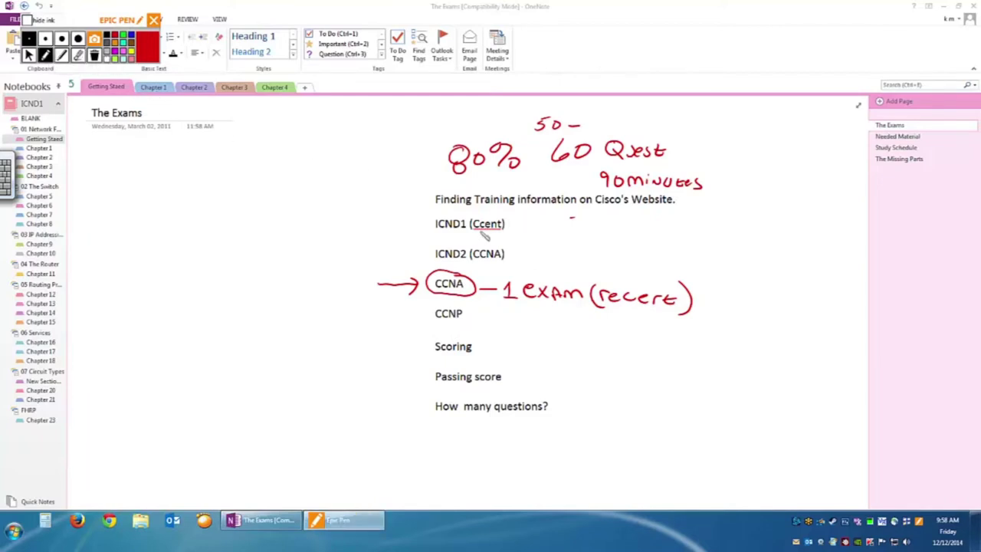
left_click_drag(511, 254, 561, 258)
mouse_move(565, 250)
left_mouse_down()
mouse_move(569, 259)
mouse_move(613, 259)
left_mouse_up()
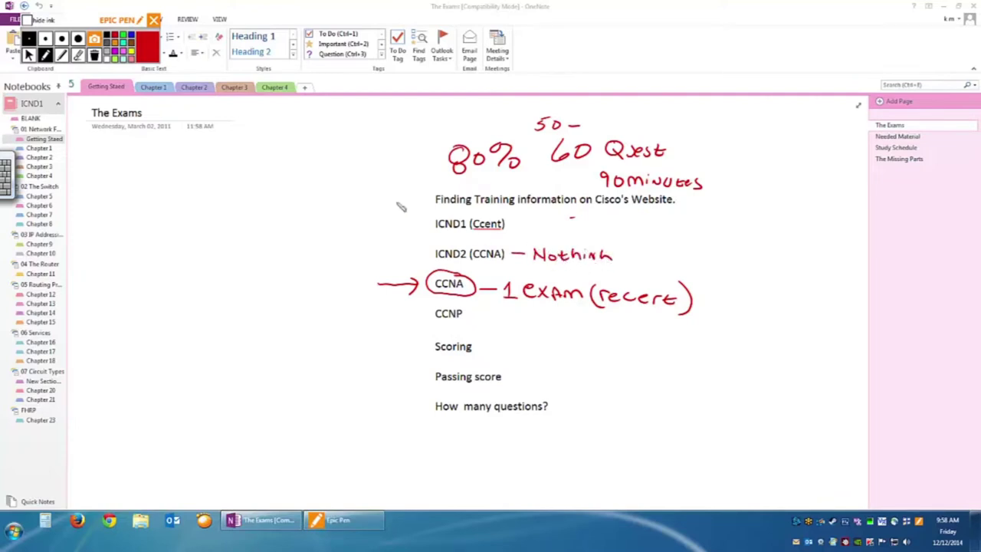
left_click_drag(422, 246, 425, 261)
left_click_drag(418, 221, 430, 230)
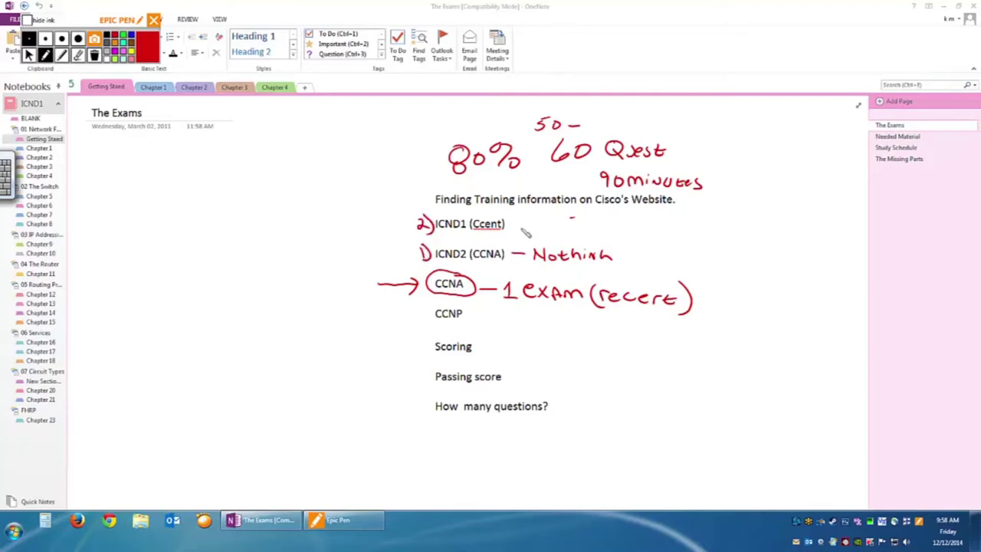
mouse_move(514, 225)
left_mouse_down()
mouse_move(607, 233)
mouse_move(644, 225)
left_mouse_up()
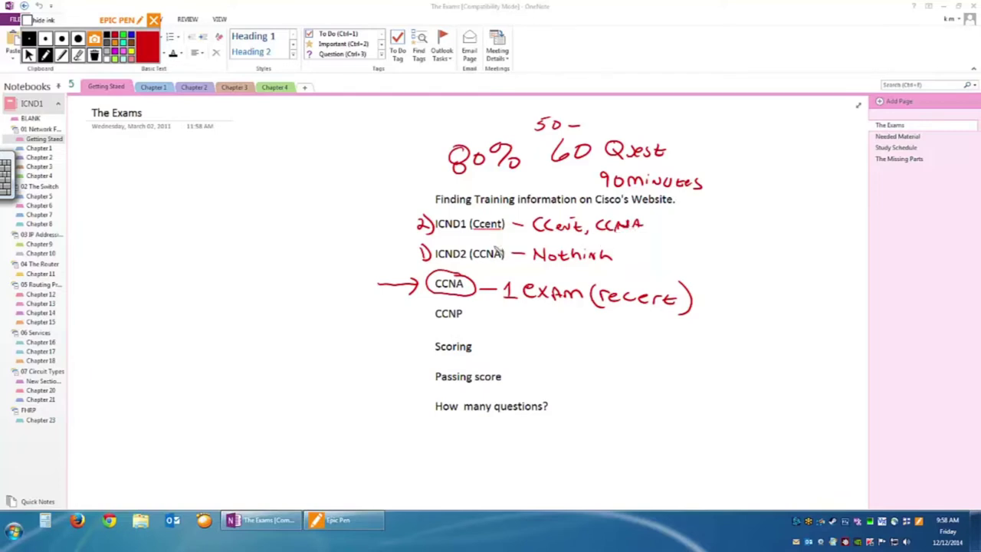
Draw an upward red arrow under ICND2 (CCNA) and circle the 1 and 2 numbers.
left_click_drag(493, 272, 492, 262)
left_click_drag(488, 268, 497, 268)
left_click_drag(491, 269, 491, 259)
left_click_drag(464, 217, 462, 250)
left_click(78, 55)
Erase the numbering beside ICND1 and the red notes after CCNA, then exit drawing mode.
mouse_move(426, 221)
left_mouse_down()
mouse_move(424, 232)
mouse_move(602, 227)
mouse_move(572, 255)
mouse_move(552, 245)
mouse_move(433, 248)
mouse_move(562, 264)
left_mouse_up()
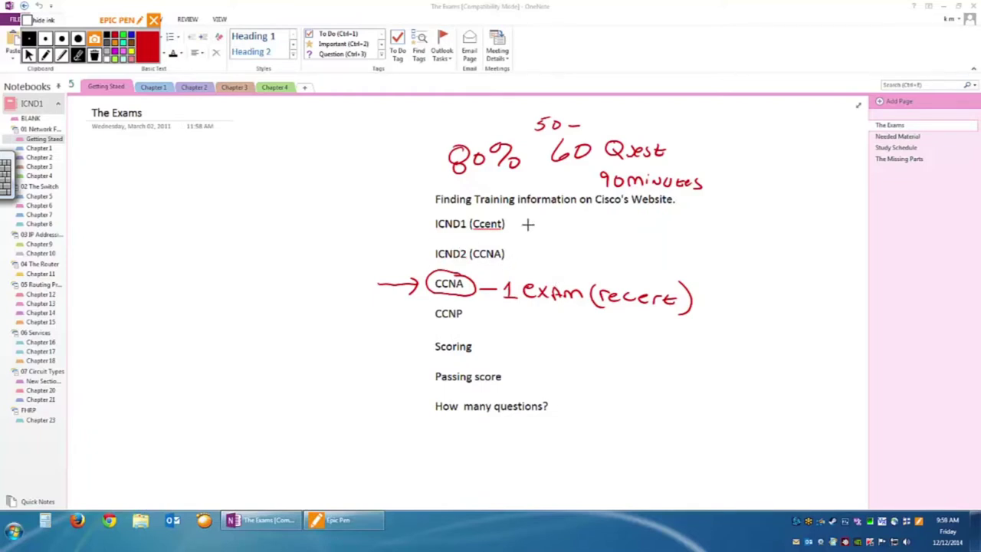
mouse_move(506, 271)
left_mouse_down()
mouse_move(532, 304)
mouse_move(679, 299)
mouse_move(399, 281)
mouse_move(427, 201)
mouse_move(565, 109)
mouse_move(588, 127)
mouse_move(537, 192)
mouse_move(689, 158)
mouse_move(706, 177)
mouse_move(538, 124)
left_mouse_up()
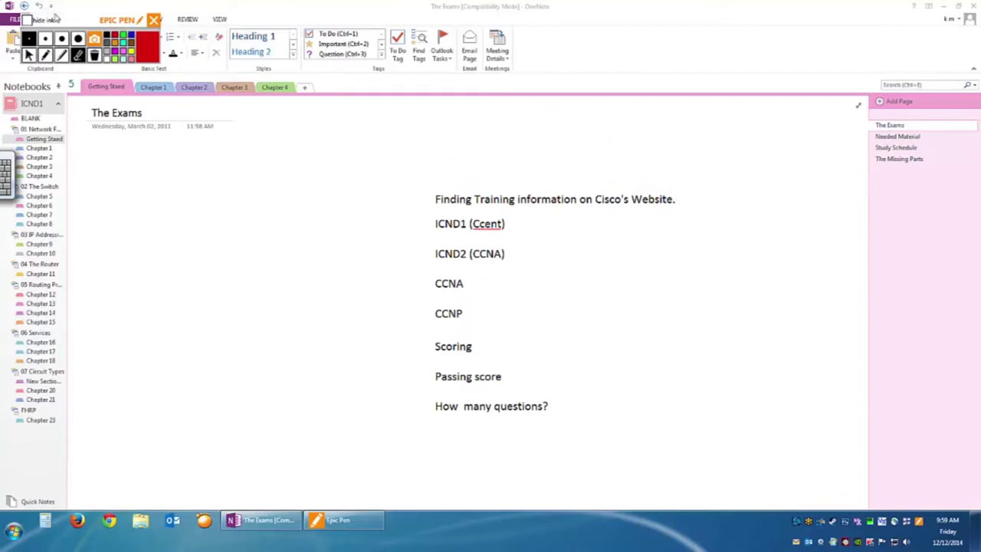
left_click(29, 54)
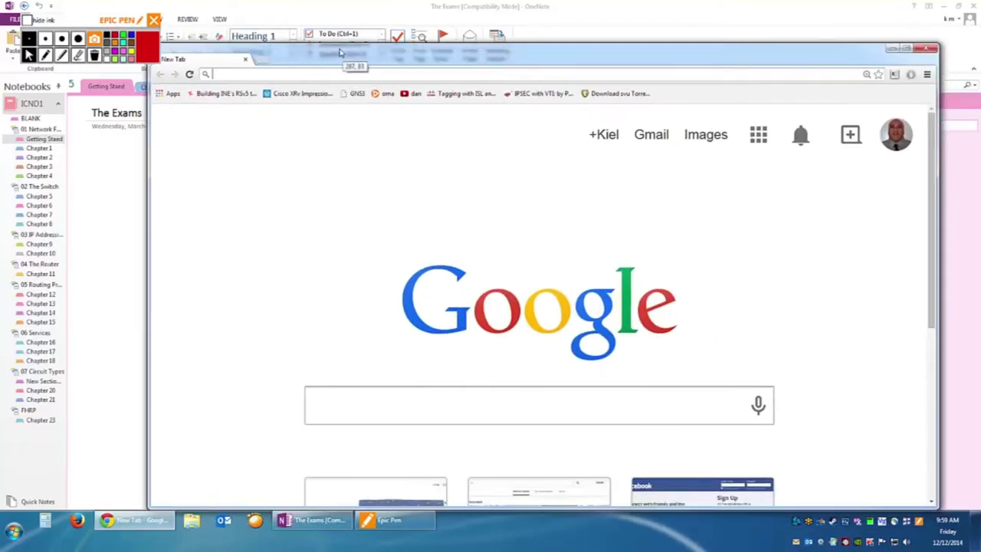
Load cisco.com in Chrome and display the Support and Training & Events menus.
type("cisco.com")
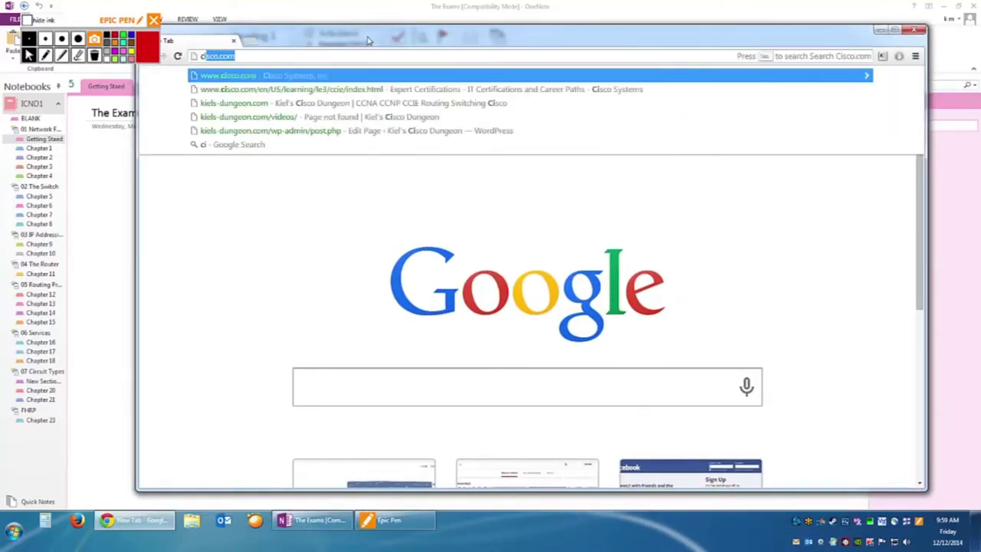
key("Right")
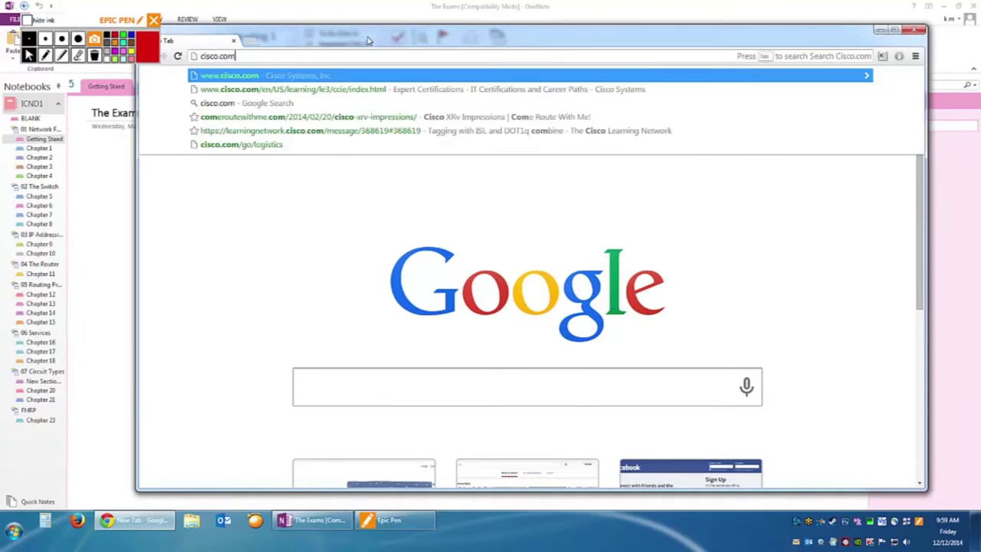
key("Return")
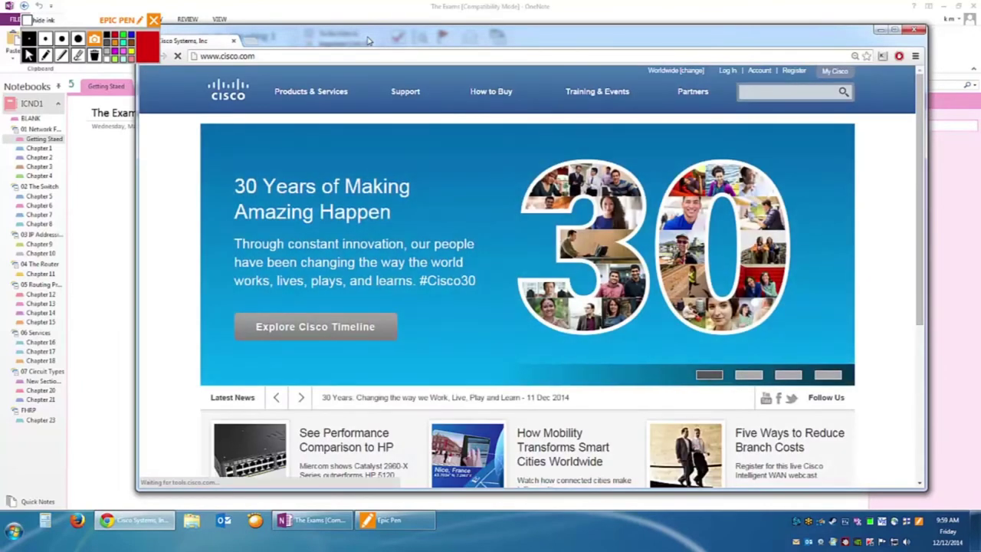
left_click(420, 93)
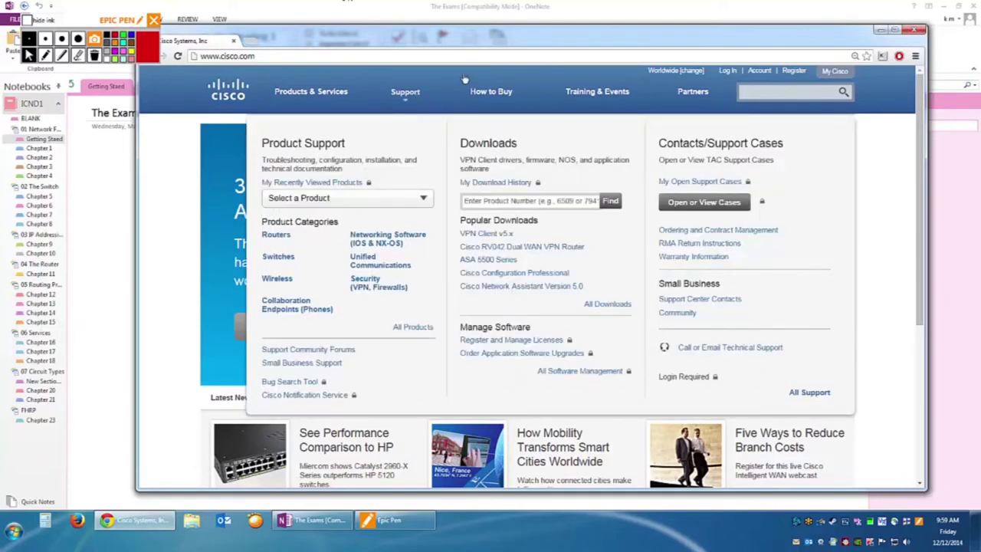
mouse_move(613, 100)
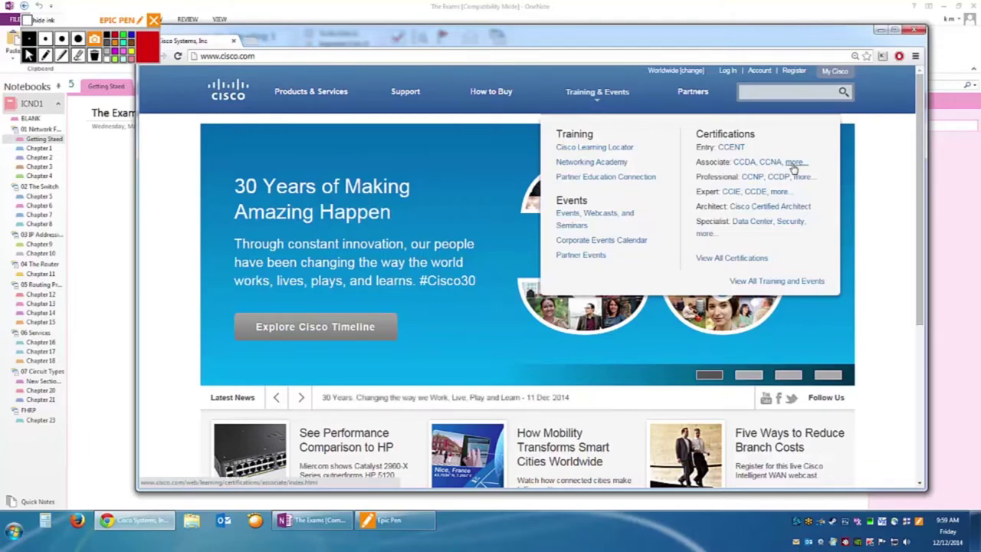
Open the Associate 'more...' link under Certifications in the Training & Events menu.
left_click(795, 164)
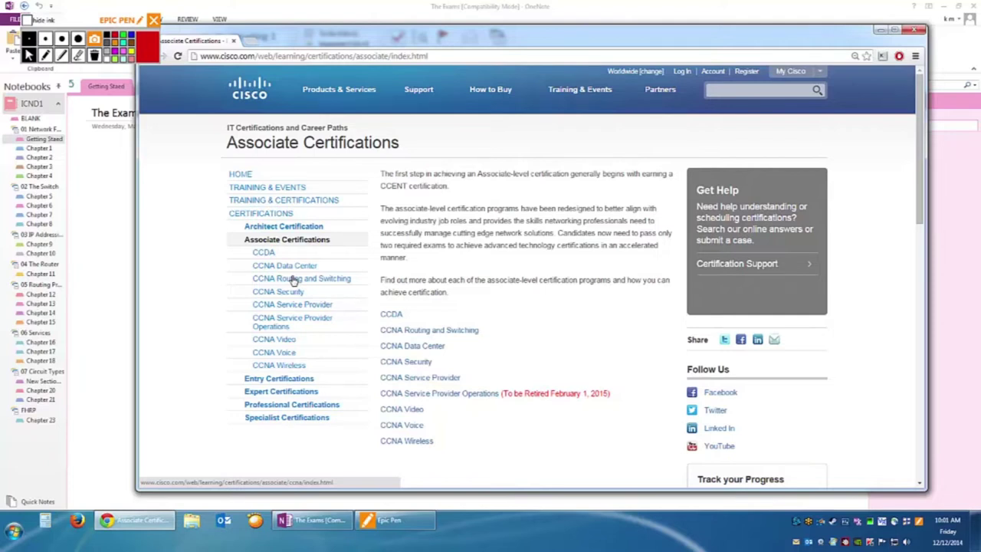
left_click(305, 282)
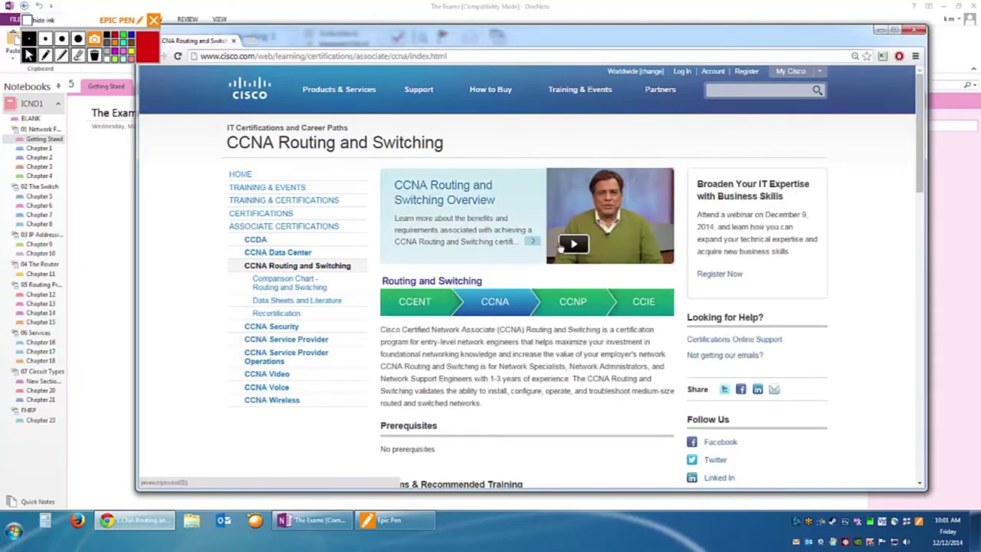
scroll(431, 383, "down", 2)
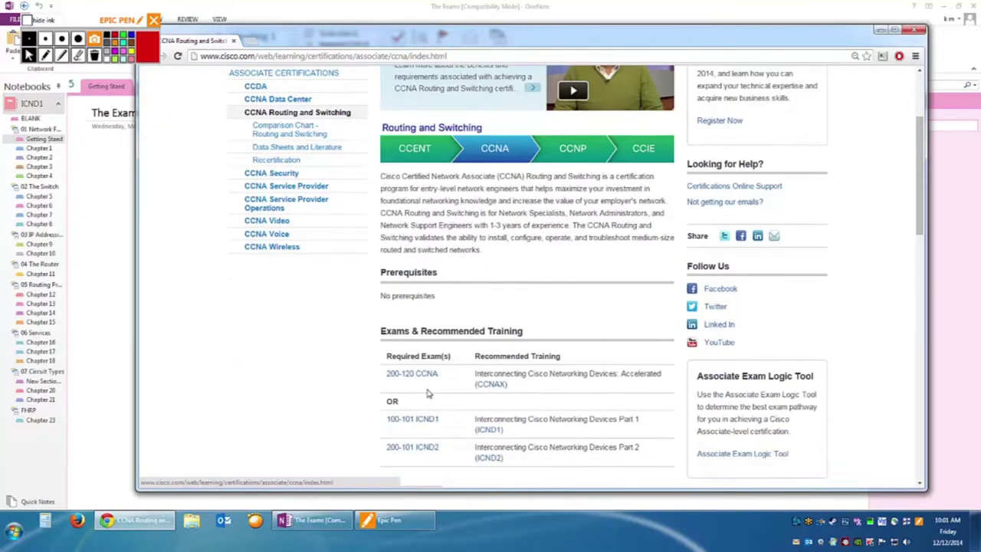
scroll(428, 397, "down", 1)
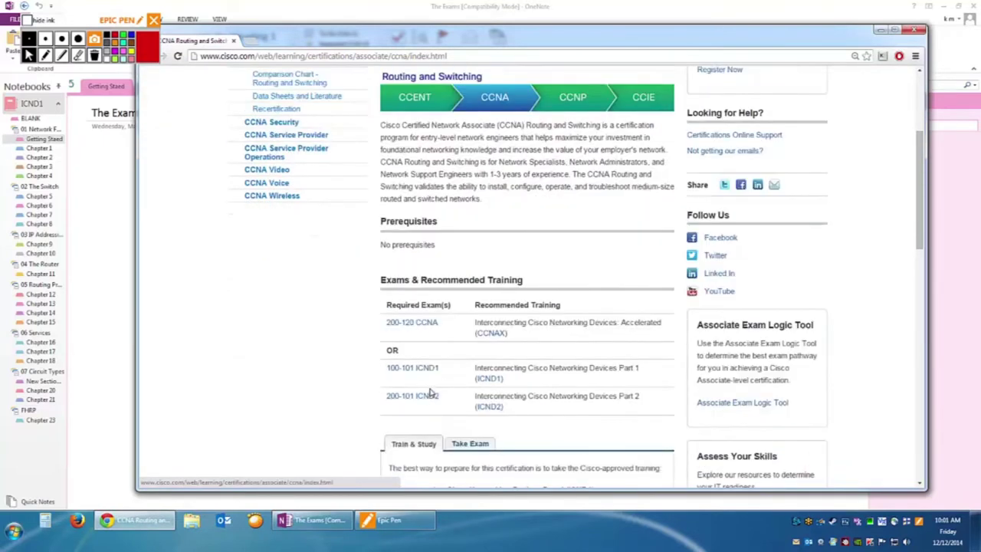
scroll(530, 350, "up", 2, "ctrl")
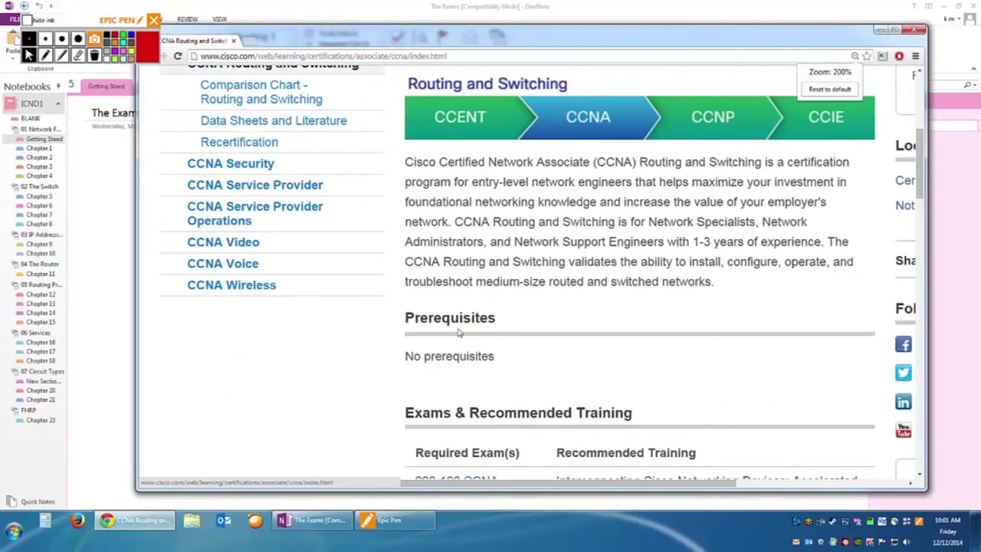
left_click_drag(494, 318, 408, 318)
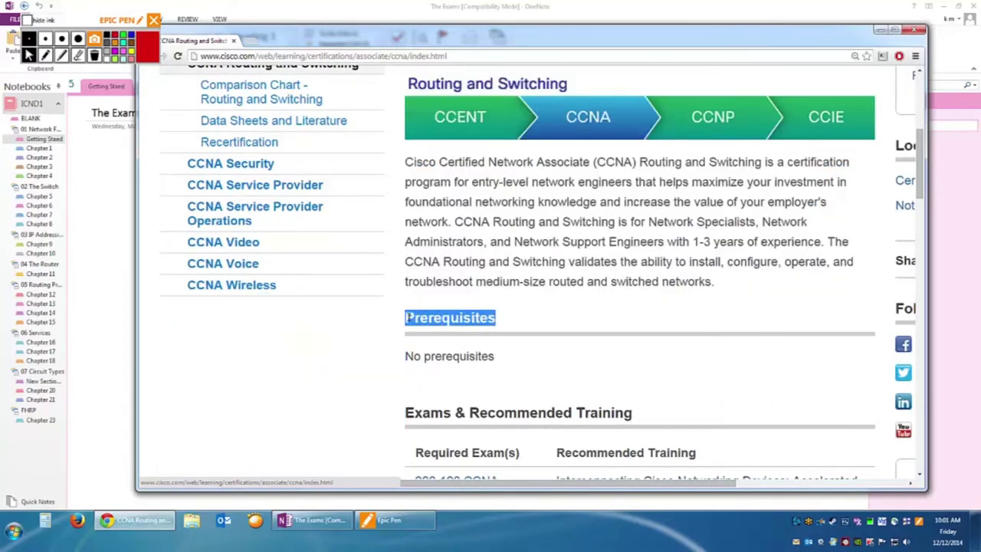
mouse_move(512, 485)
left_mouse_down()
mouse_move(528, 486)
mouse_move(517, 485)
left_mouse_up()
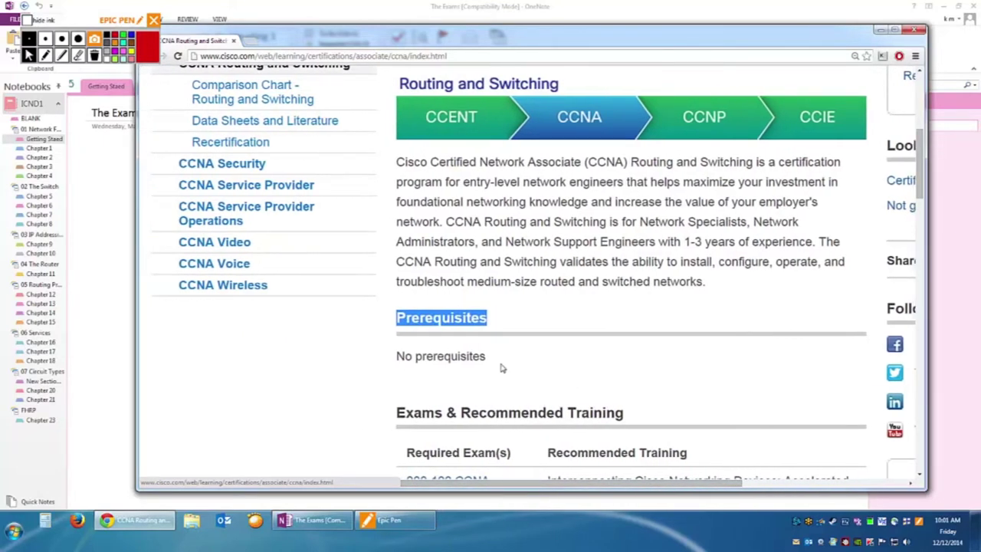
scroll(500, 368, "up", 1)
key("F5")
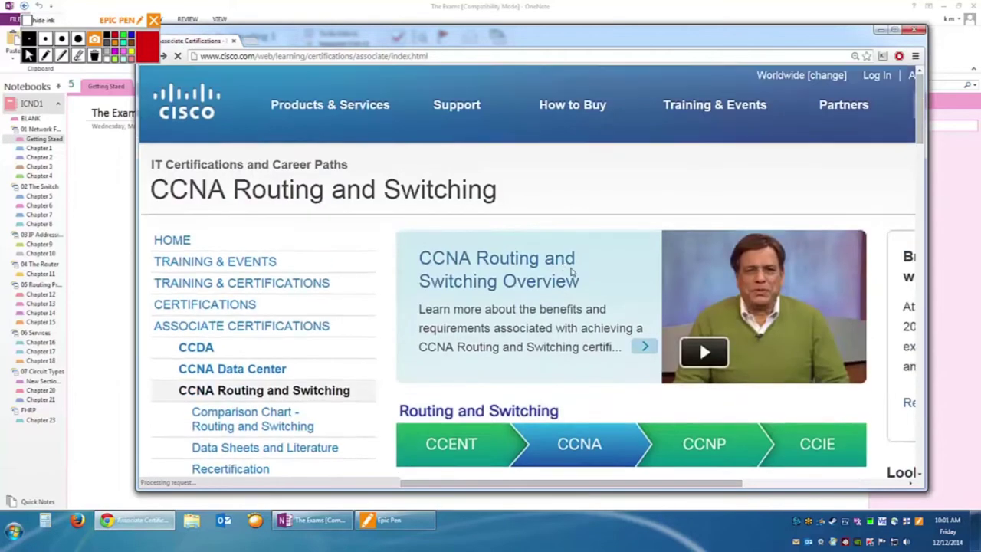
key("alt+Left")
key("ctrl+0")
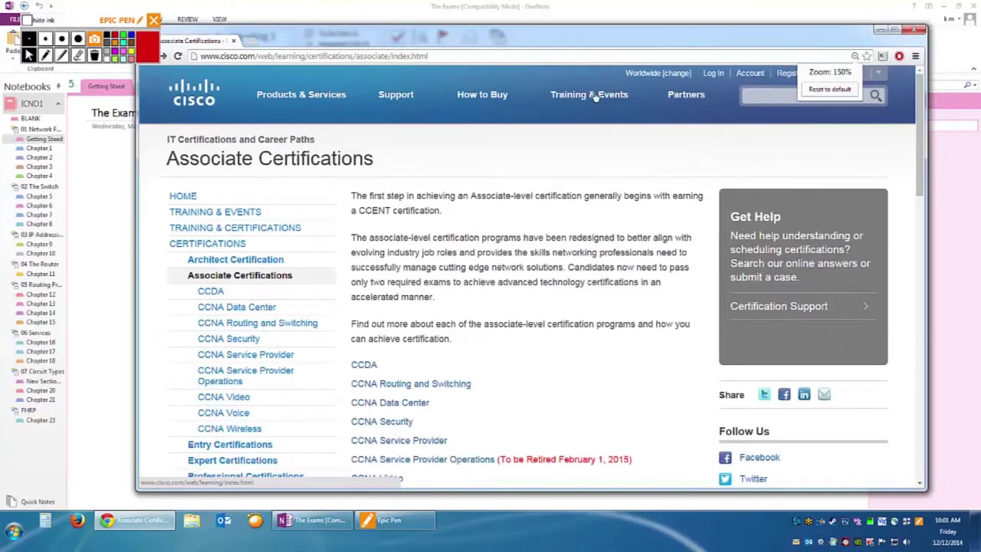
Open the CCNP Routing and Switching page from Professional certifications and scroll to Prerequisites.
mouse_move(595, 97)
left_click(845, 204)
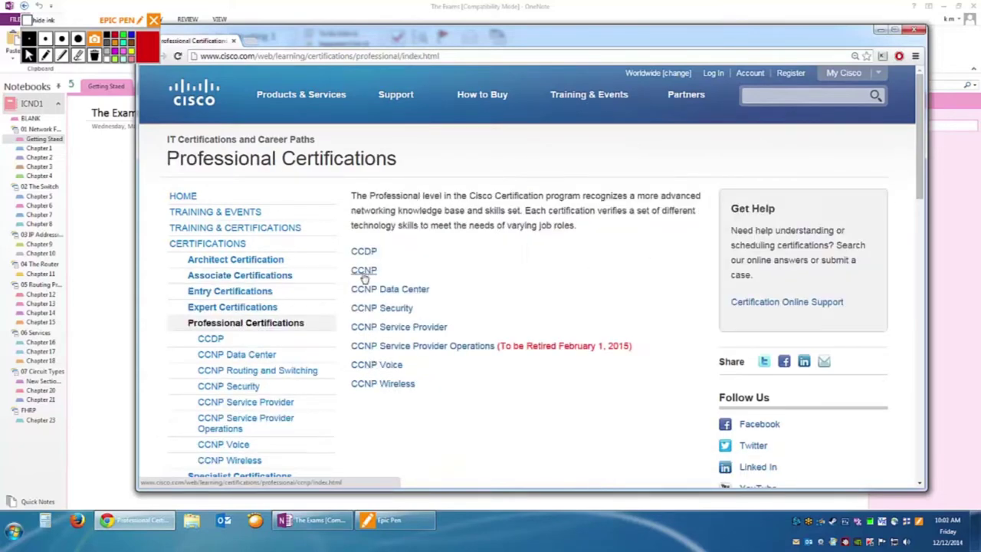
left_click(364, 275)
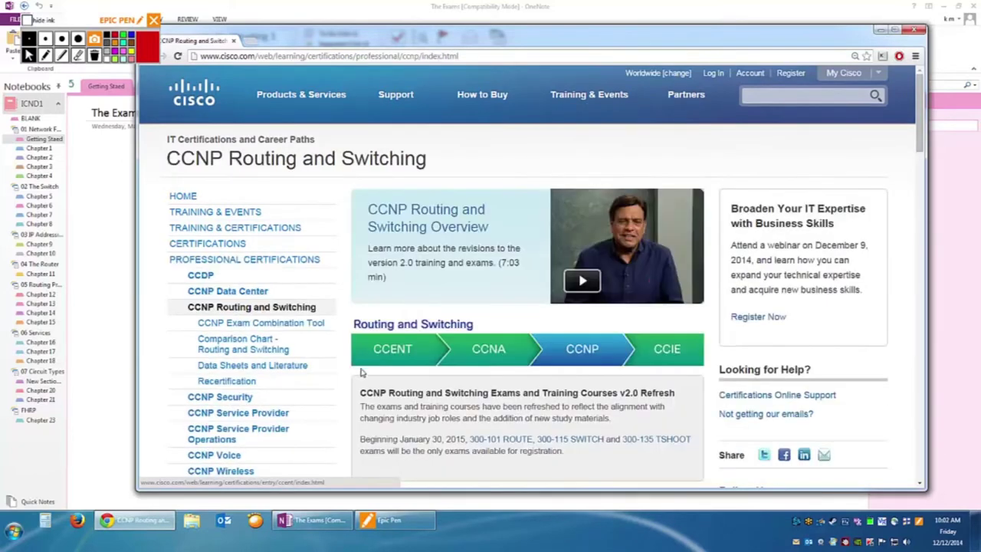
scroll(524, 391, "down", 5)
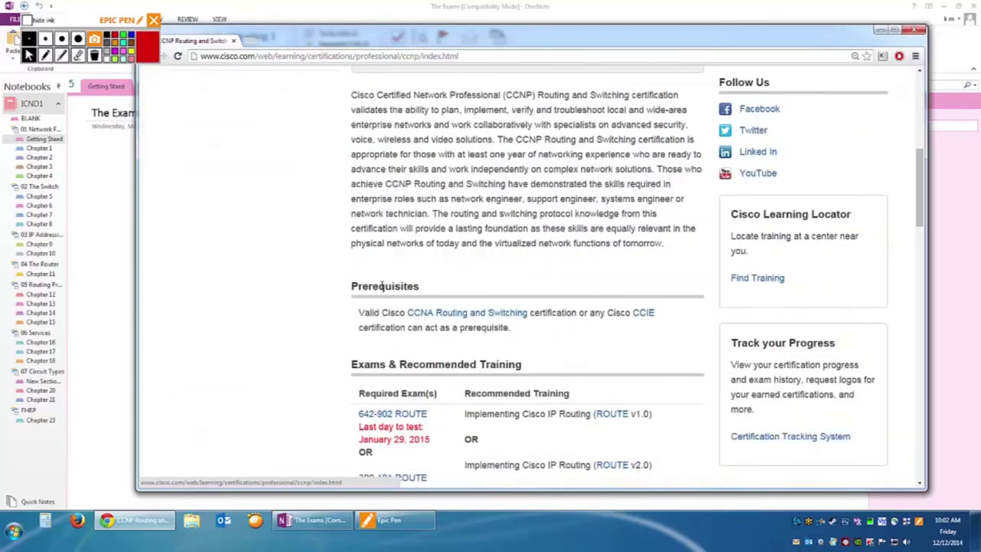
Highlight the CCNA or CCIE prerequisite text, then open the CCNA Routing and Switching page.
left_click_drag(364, 312, 402, 312)
left_click_drag(553, 313, 629, 315)
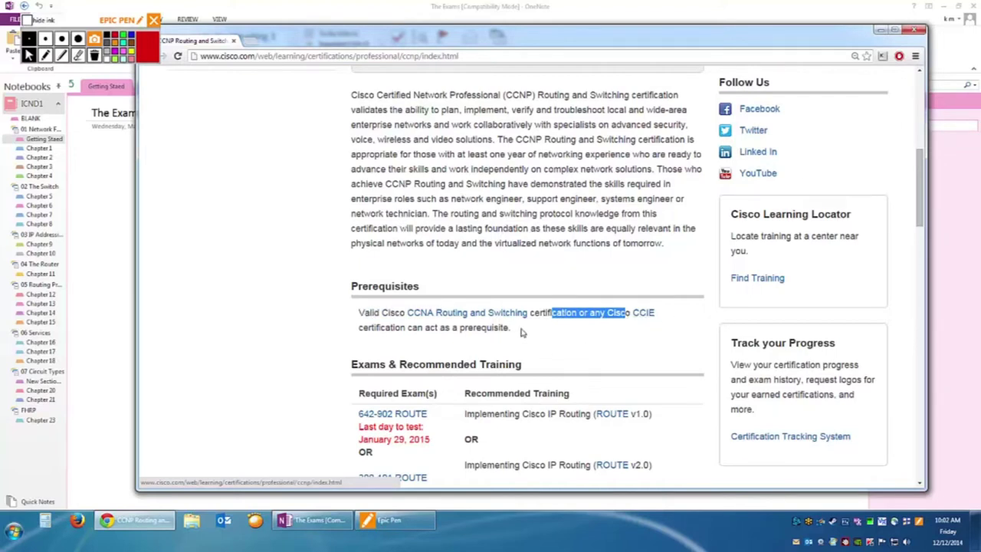
left_click(519, 333)
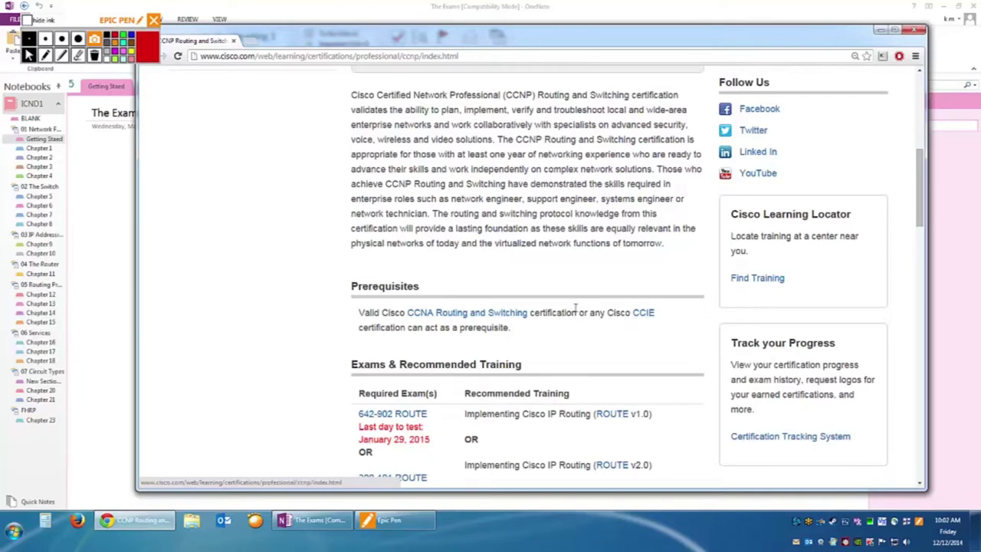
left_click(437, 314)
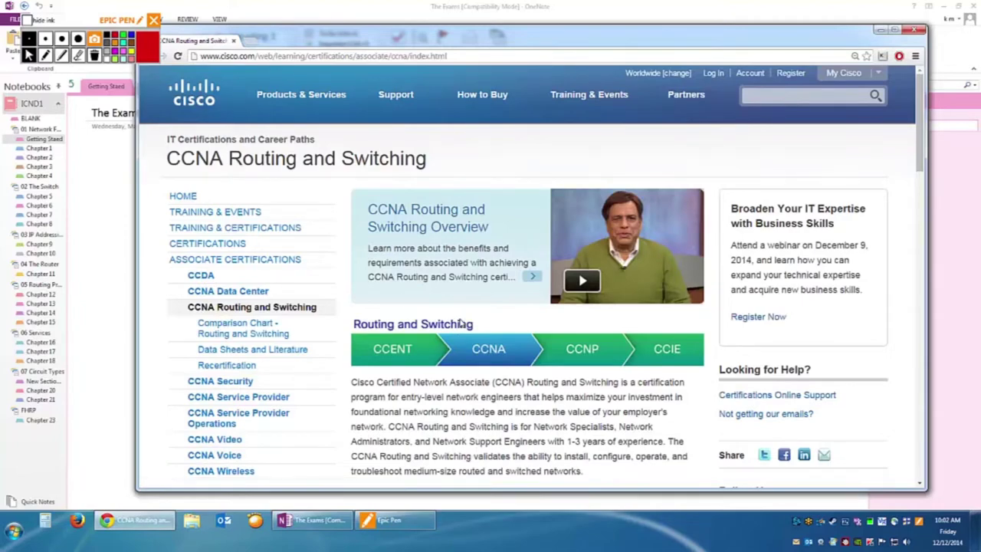
Find the Exams & Recommended Training table and open the ICND1 2.0 course details in a new tab.
scroll(540, 379, "down", 1)
scroll(544, 406, "down", 2)
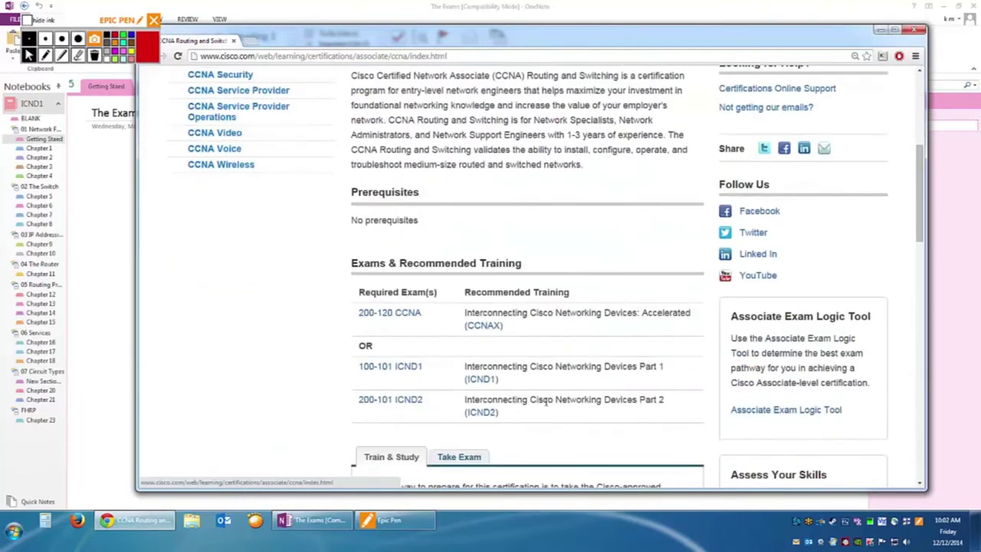
scroll(545, 399, "up", 5)
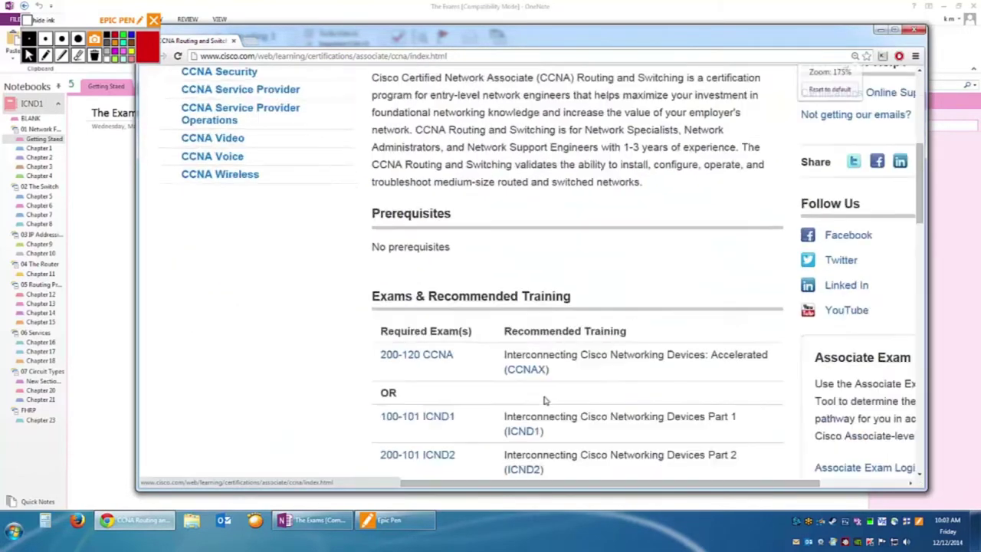
scroll(555, 485, "right", 3)
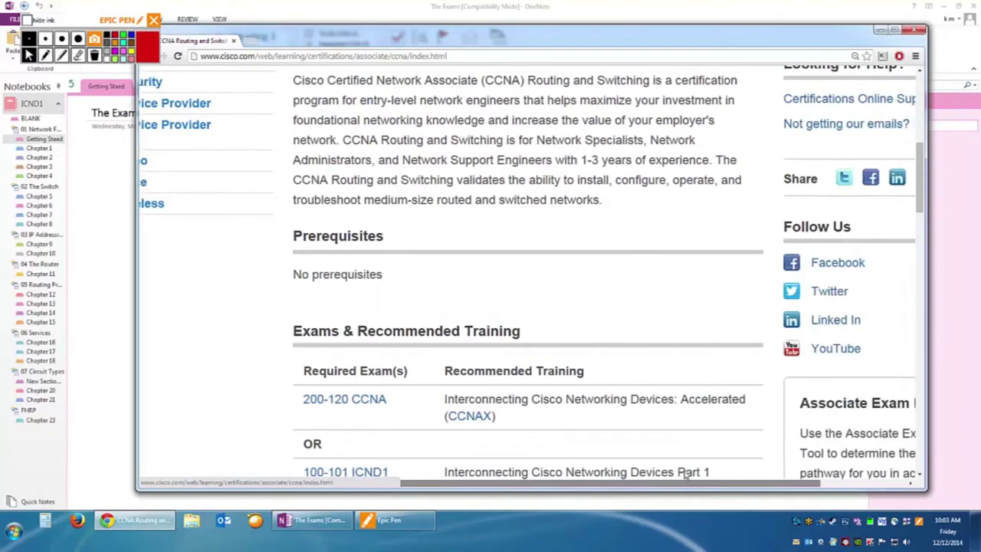
scroll(324, 280, "down", 2)
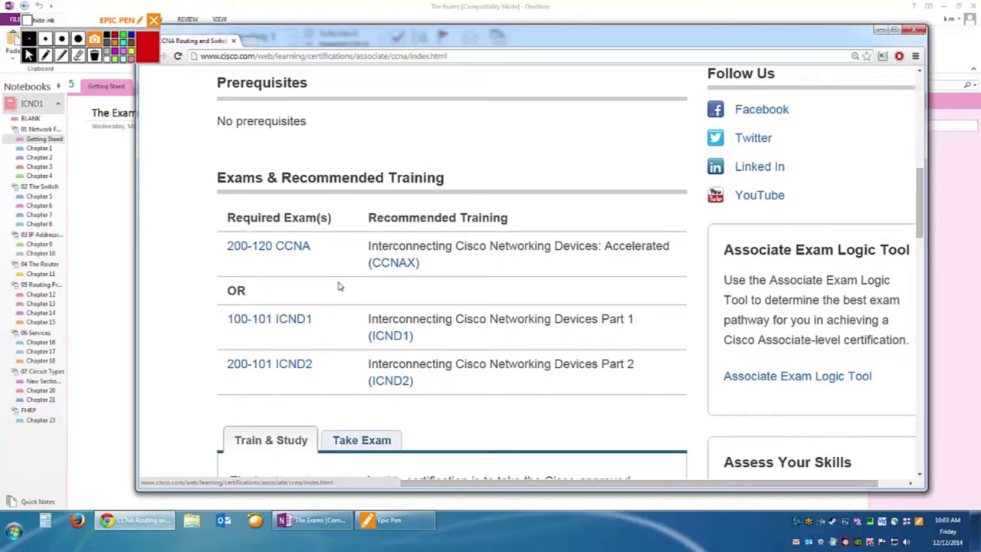
scroll(339, 286, "down", 1)
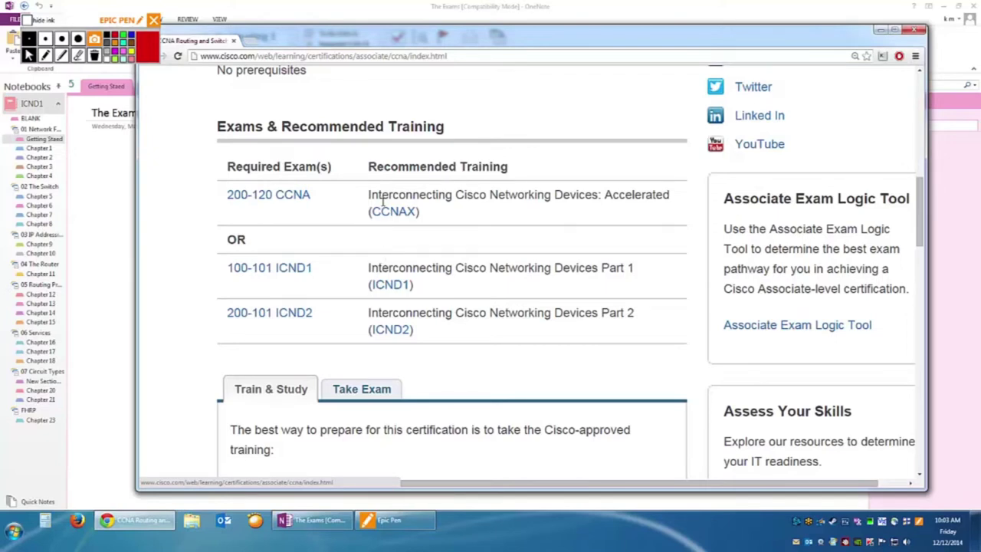
left_click(375, 282)
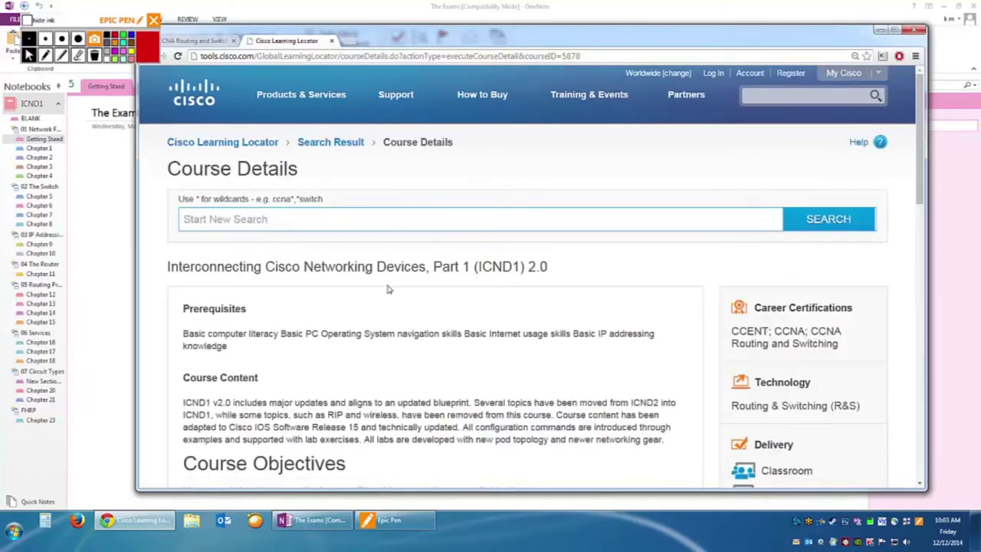
Scroll through the course offerings on the ICND1 Learning Locator page.
scroll(384, 291, "down", 3)
scroll(385, 297, "down", 5)
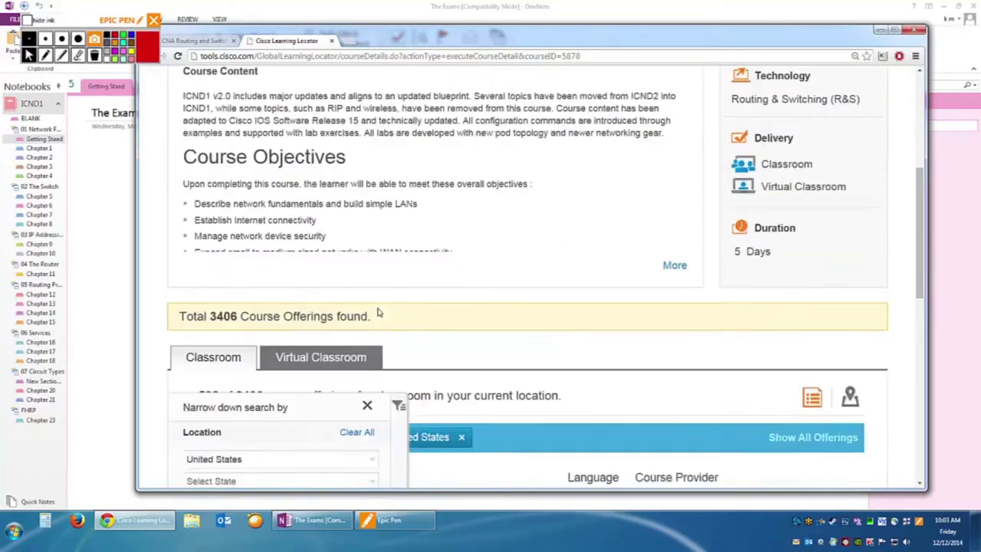
scroll(428, 307, "down", 2)
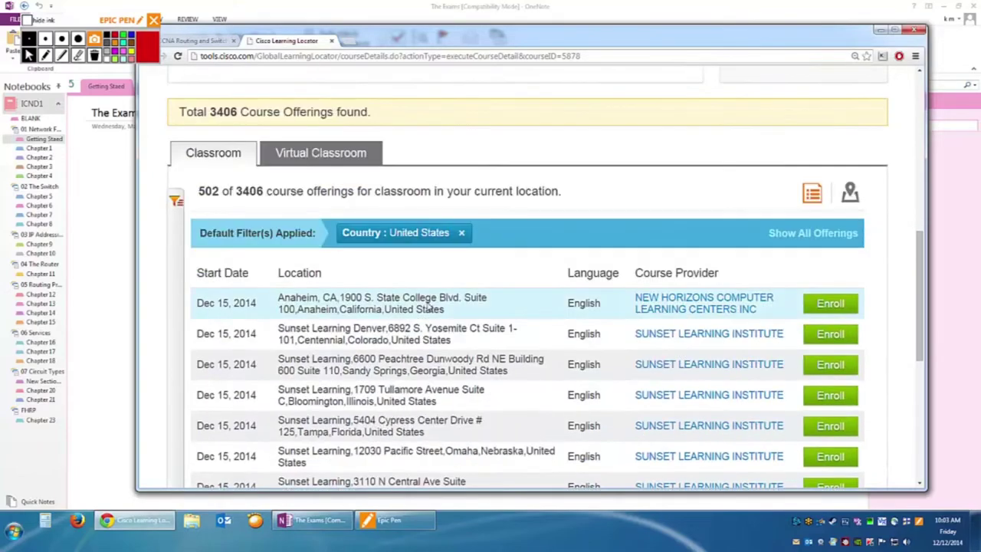
scroll(430, 303, "down", 1)
scroll(431, 299, "up", 8)
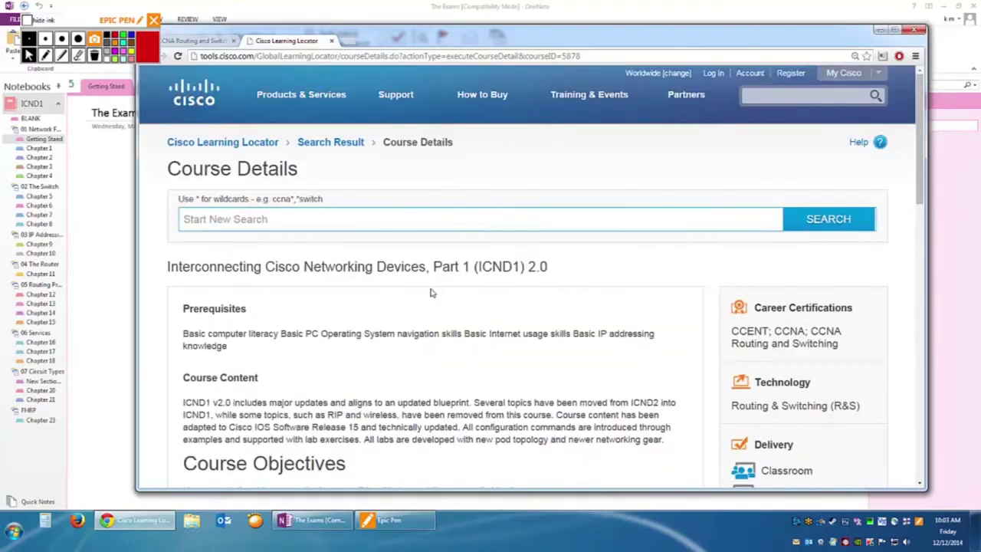
scroll(431, 293, "down", 3)
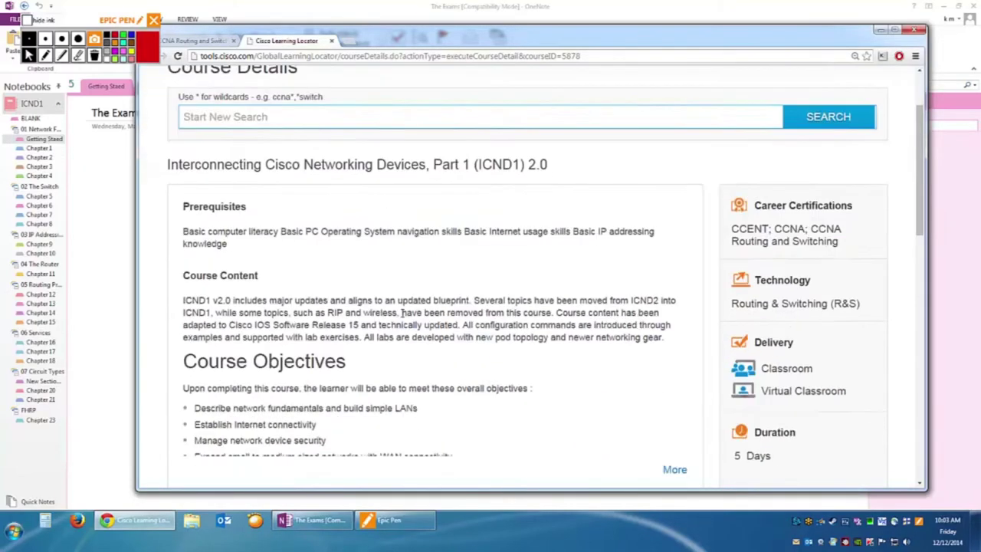
scroll(460, 287, "down", 2)
scroll(464, 293, "down", 1)
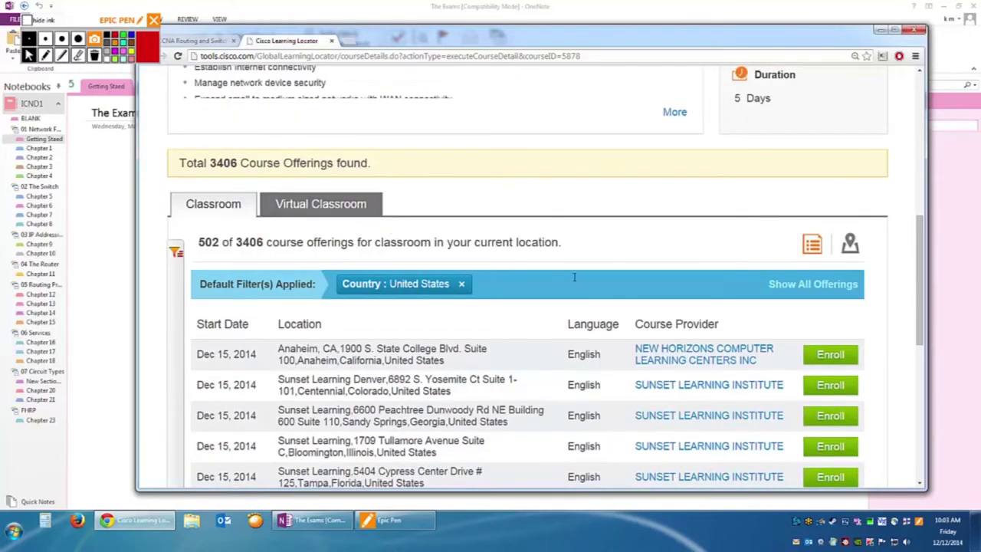
scroll(556, 280, "down", 1)
scroll(834, 329, "down", 1)
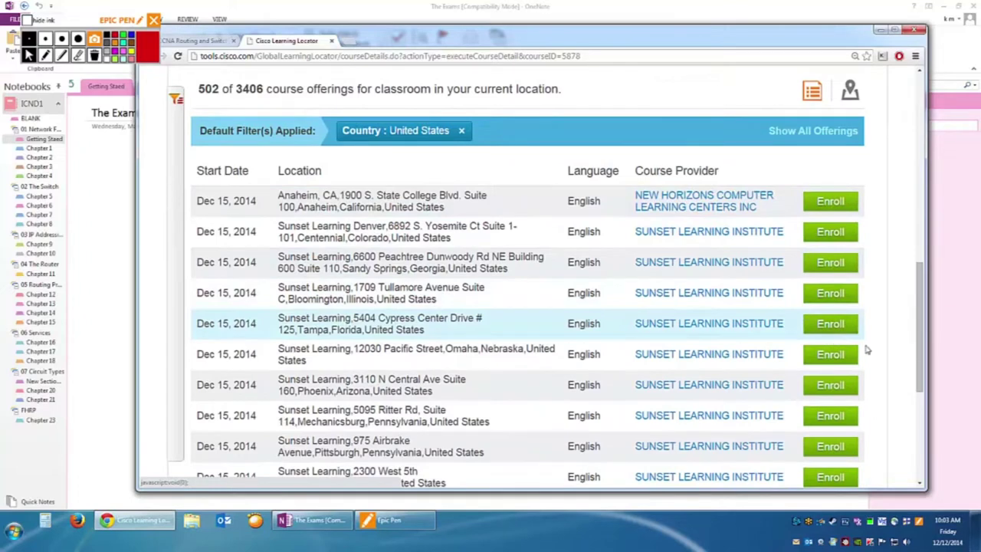
scroll(674, 233, "up", 2)
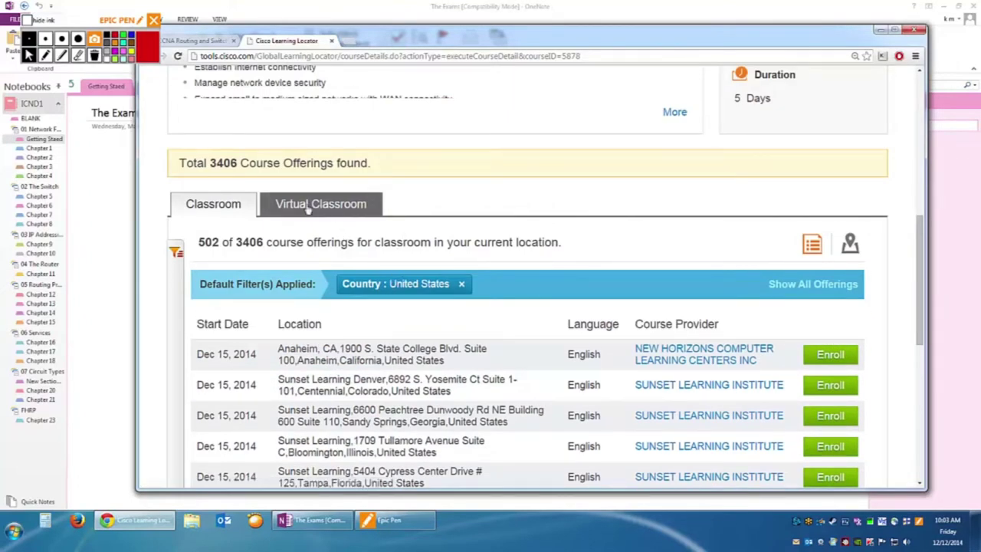
scroll(421, 252, "up", 2)
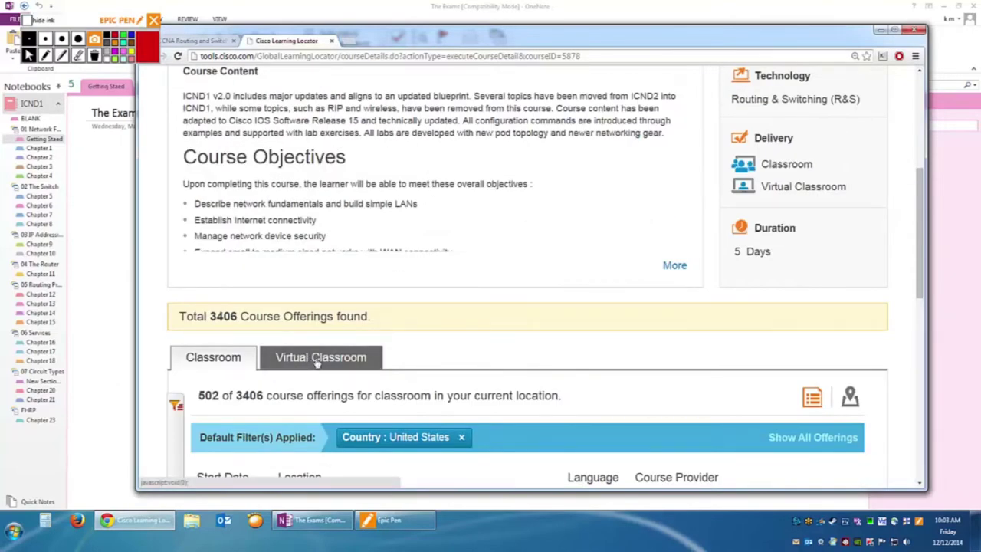
Show the Virtual Classroom offerings, then close the Cisco Learning Locator tab.
left_click(313, 364)
scroll(515, 334, "up", 2)
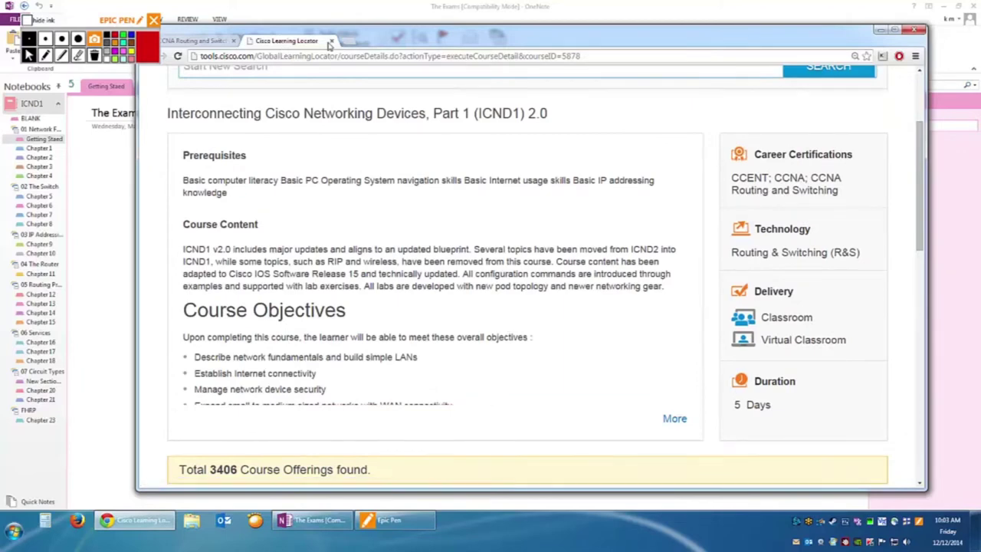
left_click(332, 41)
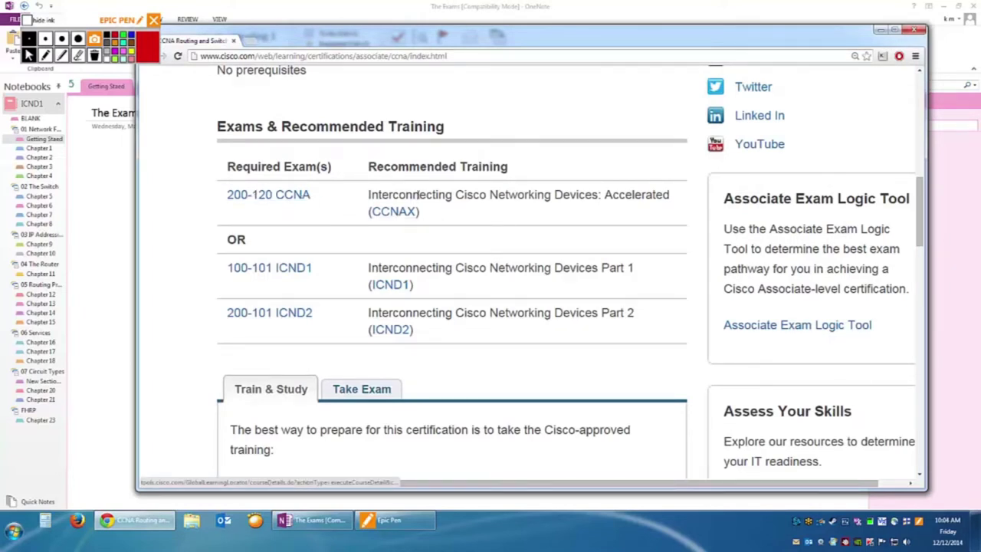
Highlight CCNAX, the 200-120, 100-101 and 200-101 exams, and the ICND2 Part 2 training.
left_click_drag(604, 194, 678, 216)
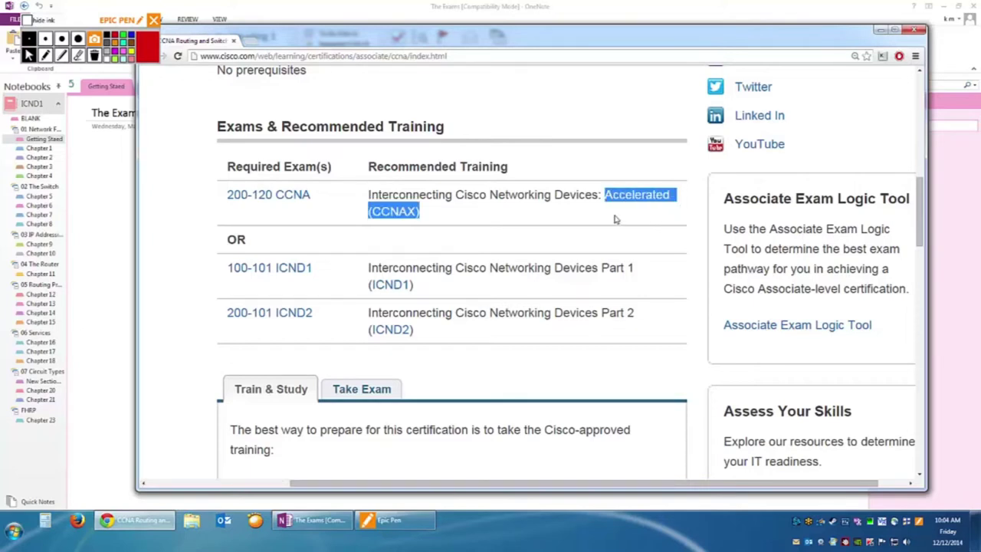
left_click_drag(331, 201, 224, 197)
left_click_drag(227, 268, 326, 278)
left_click_drag(328, 318, 226, 313)
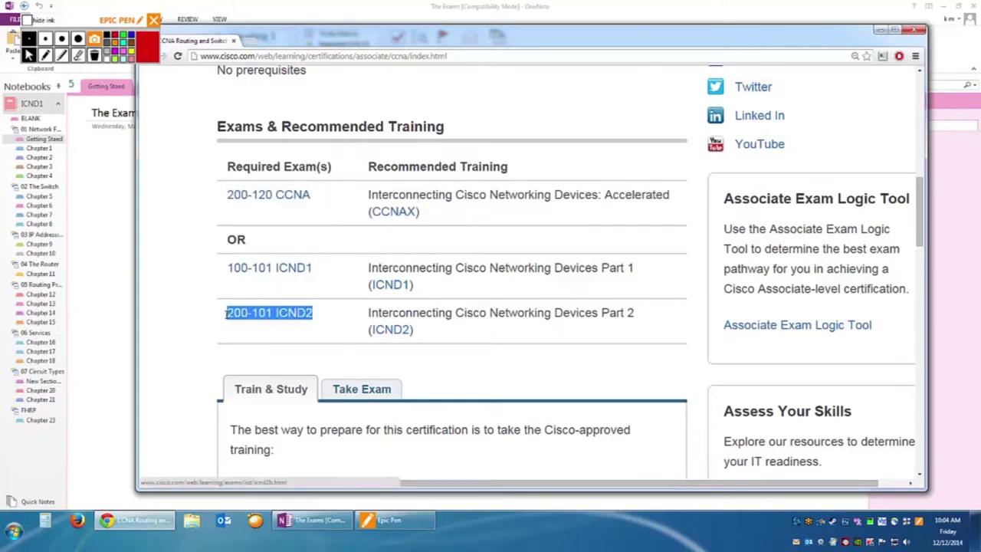
left_click(166, 291)
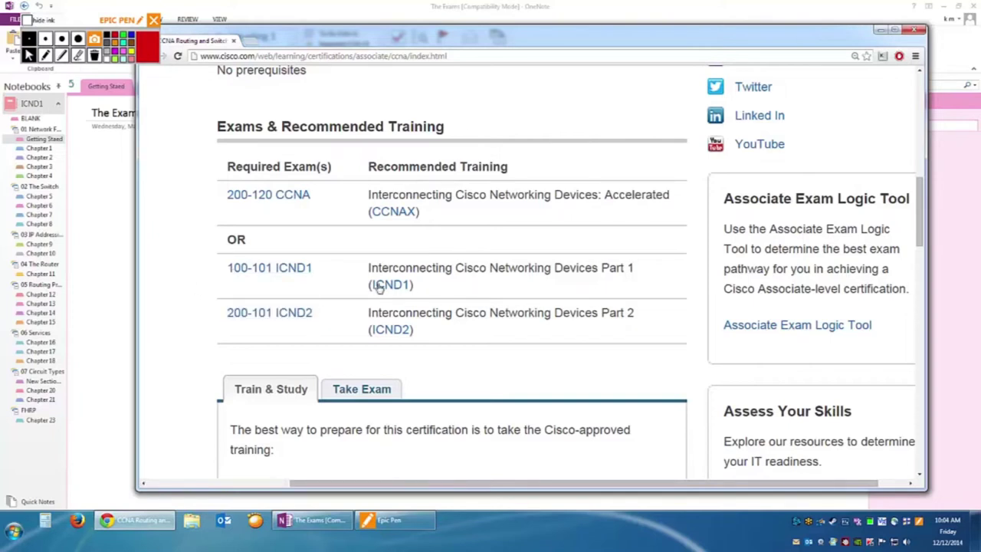
left_click_drag(418, 330, 452, 314)
left_click(489, 312)
Scroll the Train & Study section and highlight the Cisco Learning Network Resources heading.
scroll(222, 333, "down", 2)
scroll(224, 333, "down", 2)
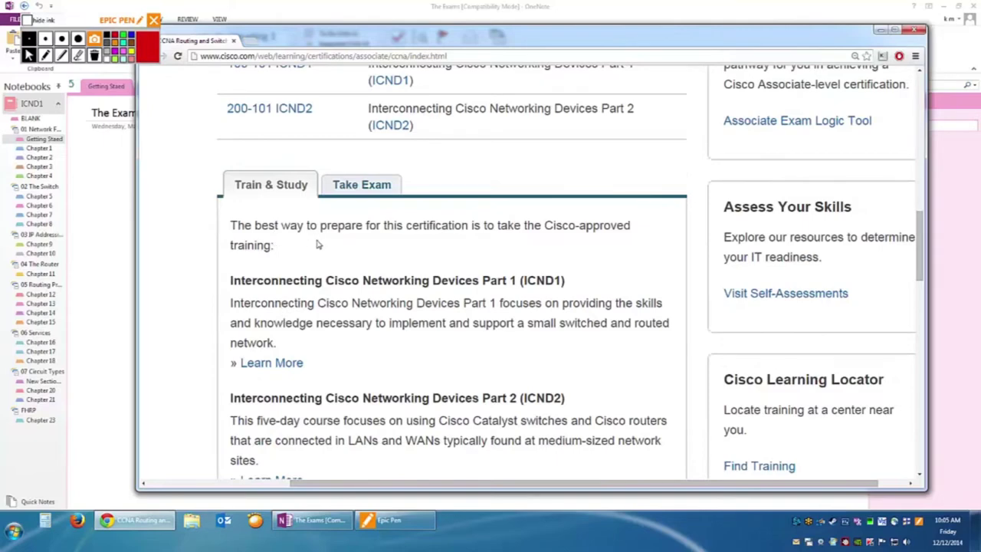
scroll(320, 247, "down", 3)
scroll(319, 260, "down", 6)
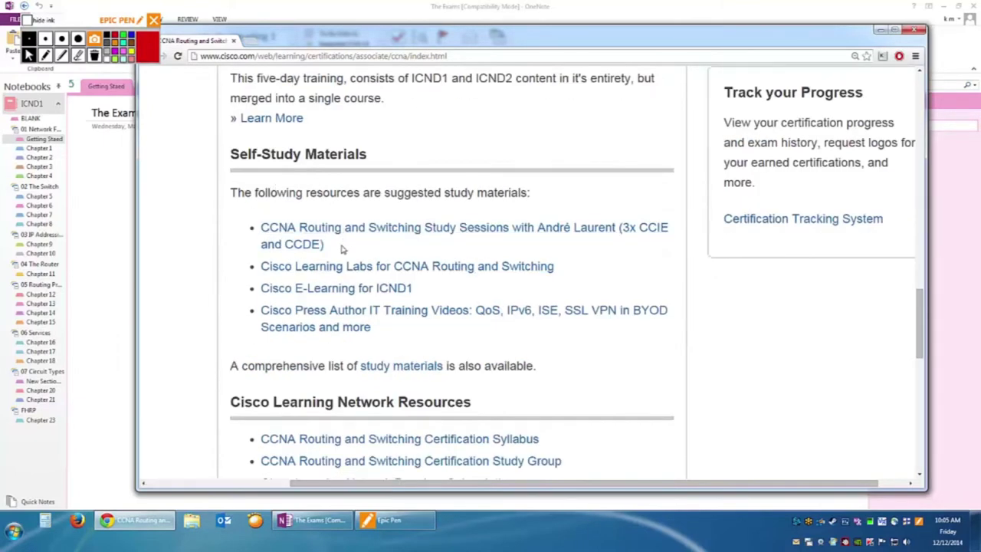
scroll(361, 374, "down", 2)
left_click_drag(261, 299, 438, 303)
scroll(469, 321, "down", 3)
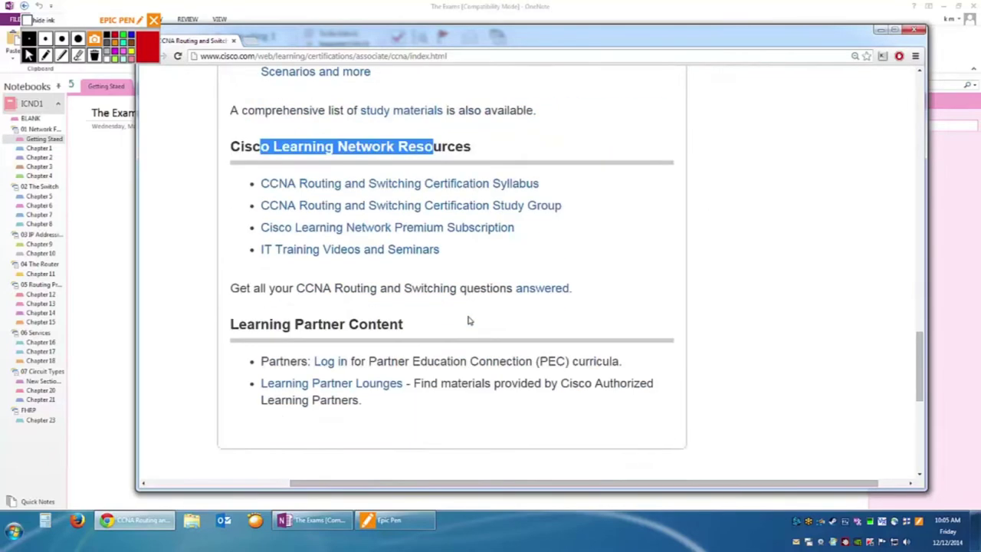
scroll(328, 290, "up", 15)
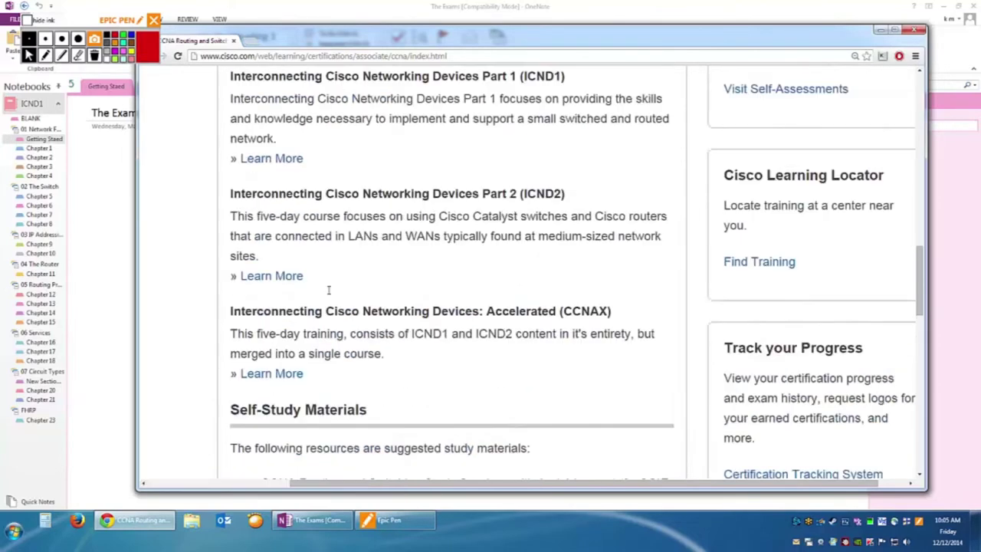
Show the Take Exam options: 200-120 CCNA, or 100-101 ICND1 plus 200-101 ICND2.
left_click(346, 135)
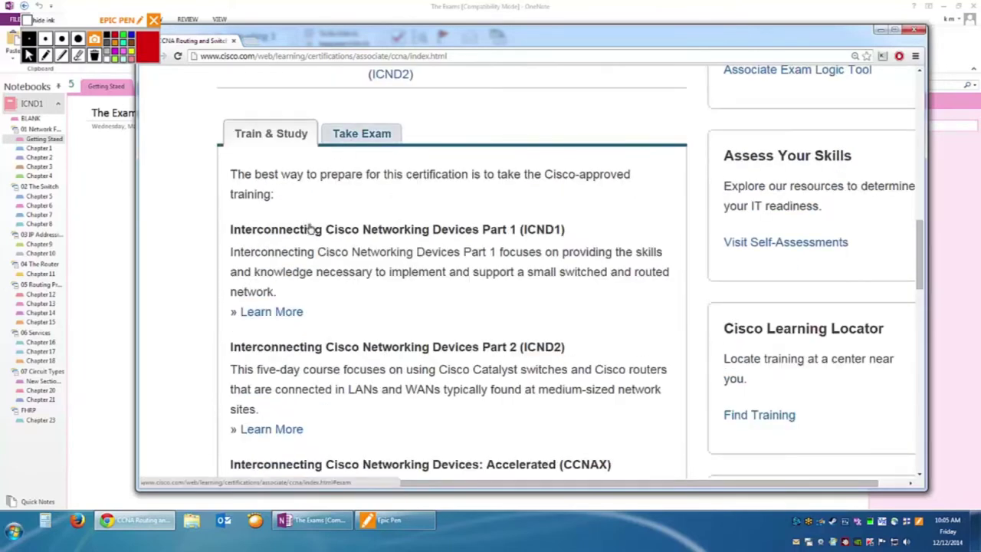
scroll(274, 360, "down", 4)
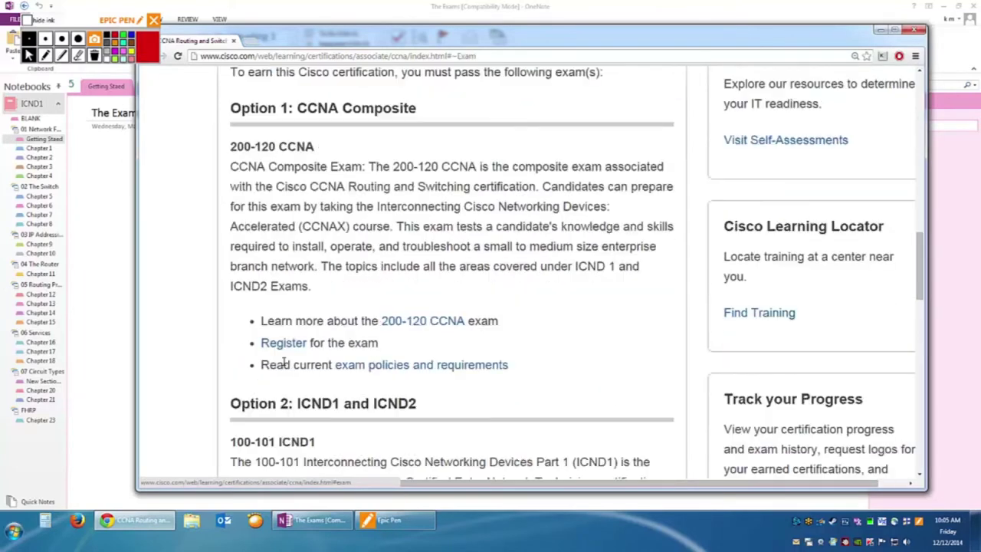
scroll(289, 351, "down", 4)
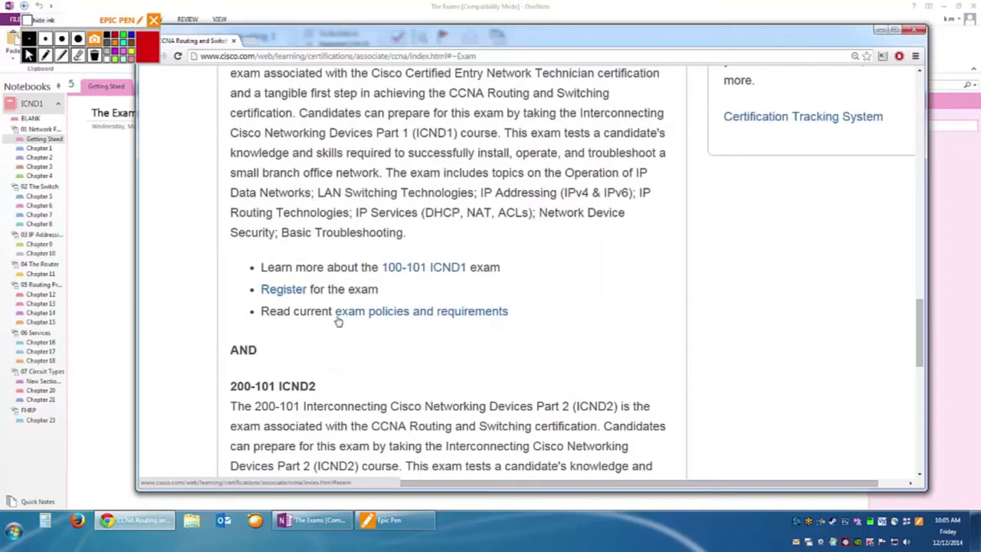
scroll(433, 343, "down", 3)
scroll(421, 339, "up", 7)
scroll(421, 340, "up", 5)
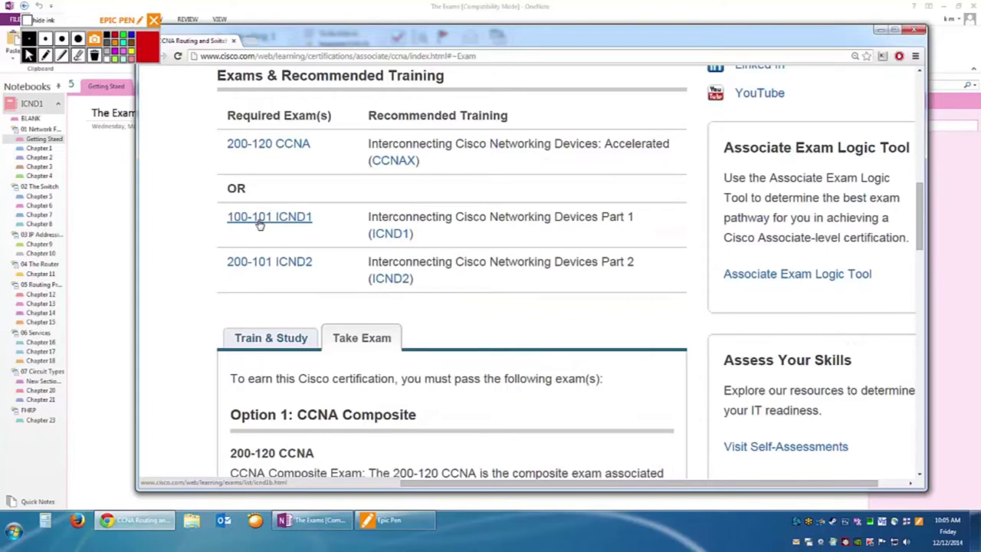
Open the 100-101 ICND1 exam page, review its 90-minute details, and zoom out to 175%.
left_click(302, 220)
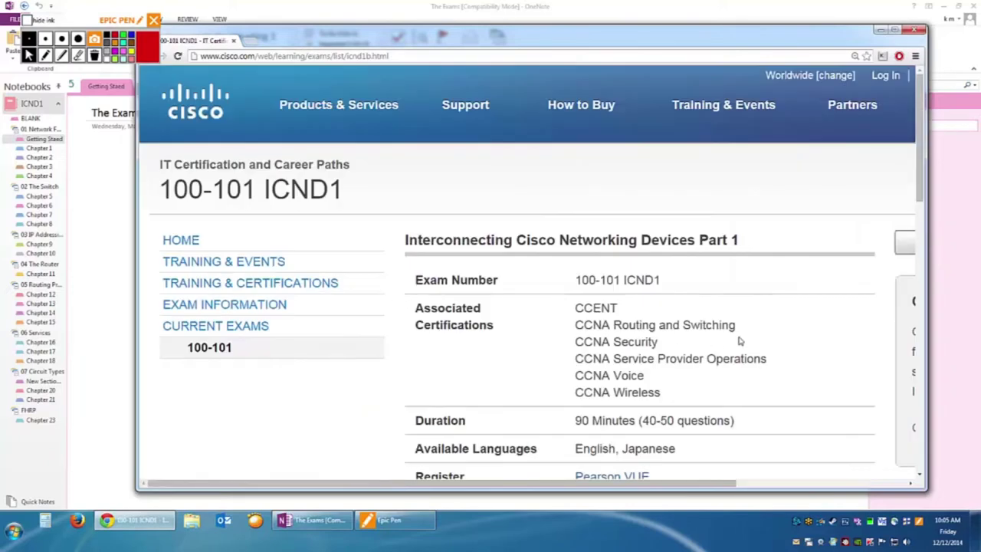
scroll(661, 322, "down", 3)
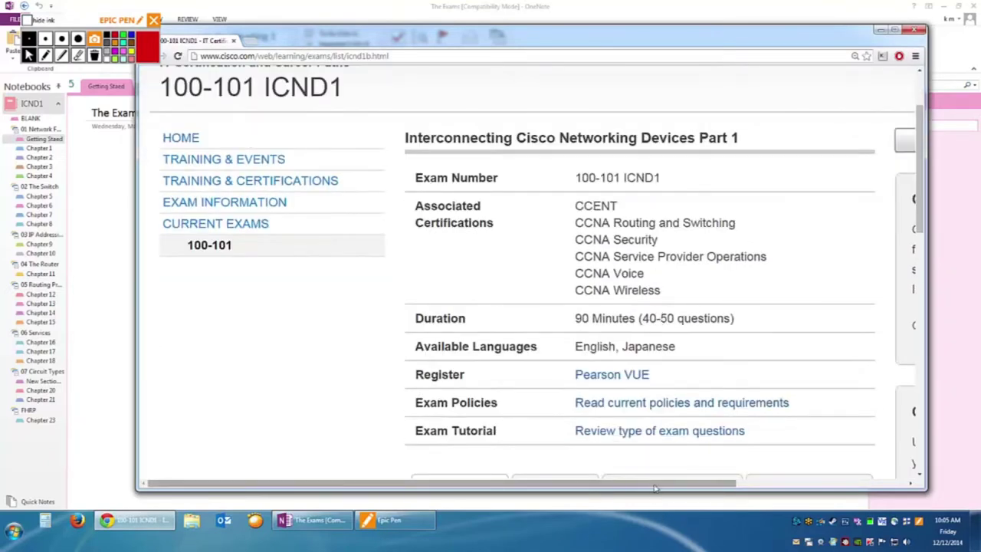
scroll(667, 460, "right", 3)
scroll(659, 391, "down", 4)
scroll(644, 356, "down", 5)
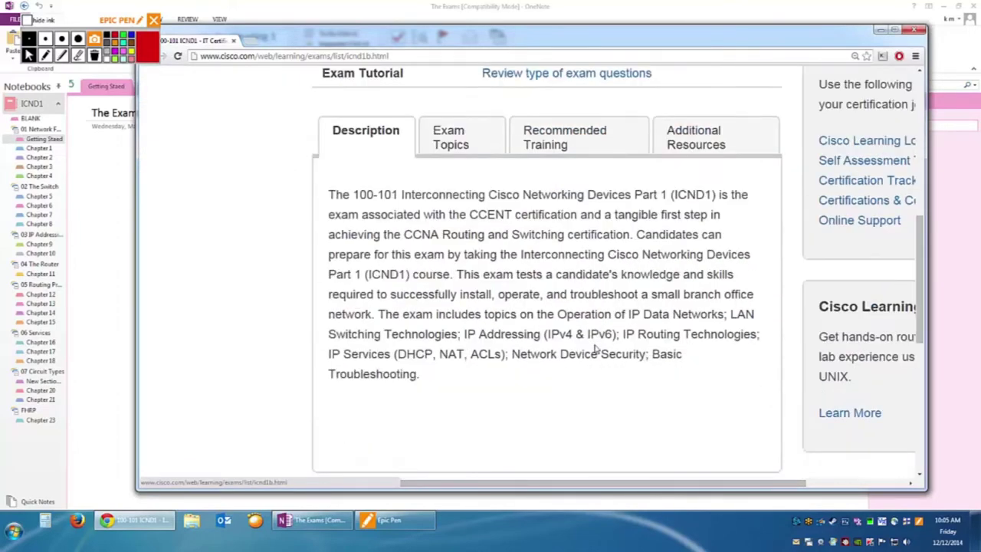
scroll(596, 346, "down", 2)
scroll(595, 346, "up", 3)
scroll(591, 349, "down", 3)
scroll(590, 347, "down", 4)
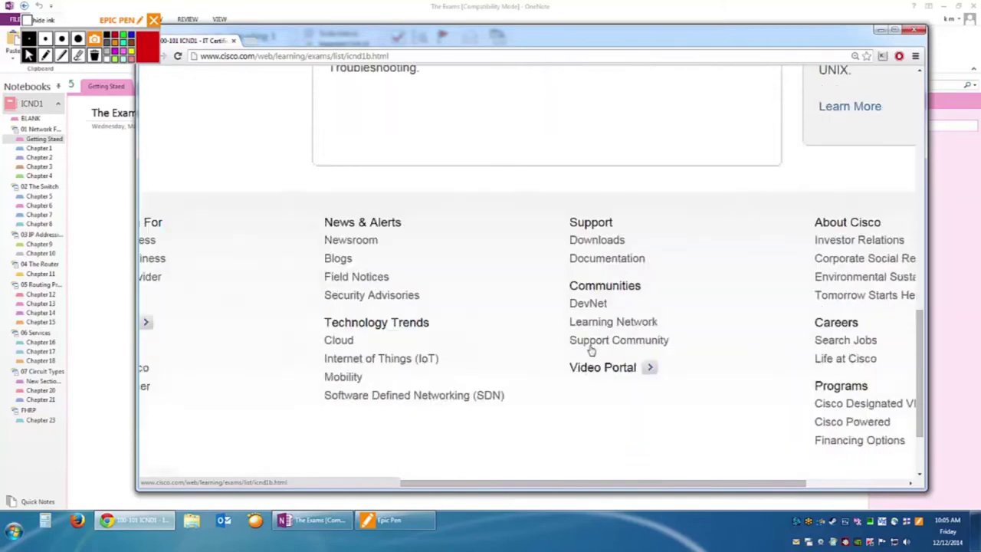
scroll(588, 345, "up", 8)
scroll(587, 341, "up", 1)
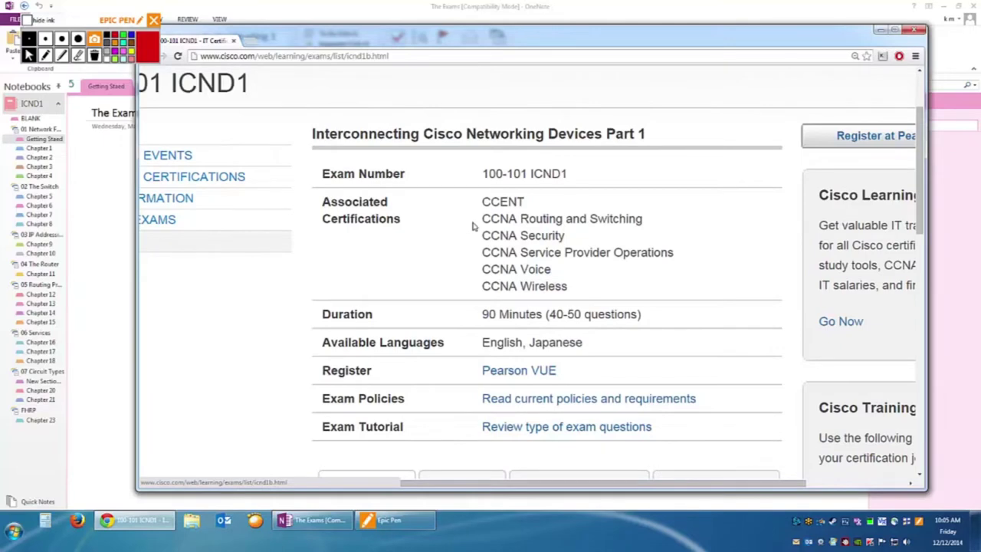
key("ctrl+minus")
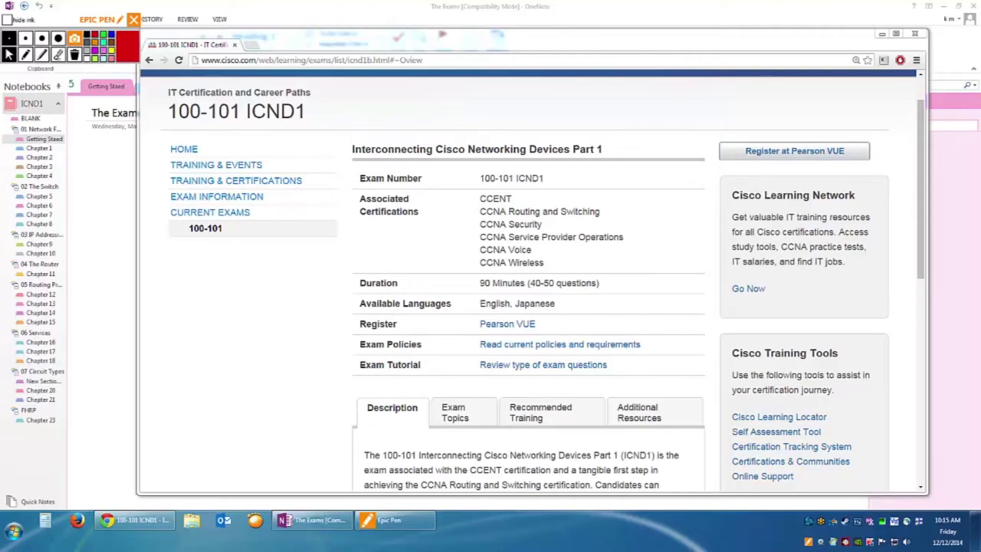
double_click(590, 455)
left_click(667, 389)
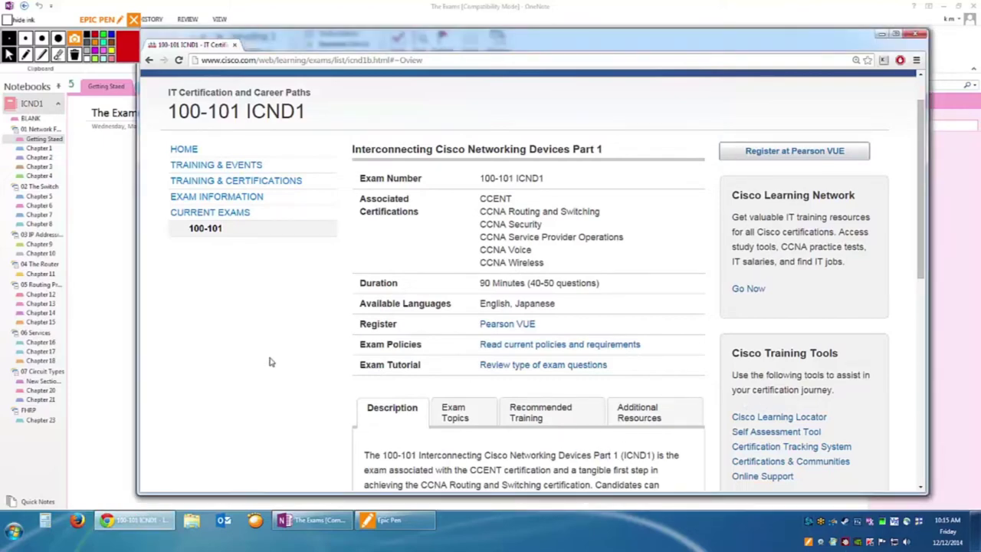
scroll(270, 362, "down", 2)
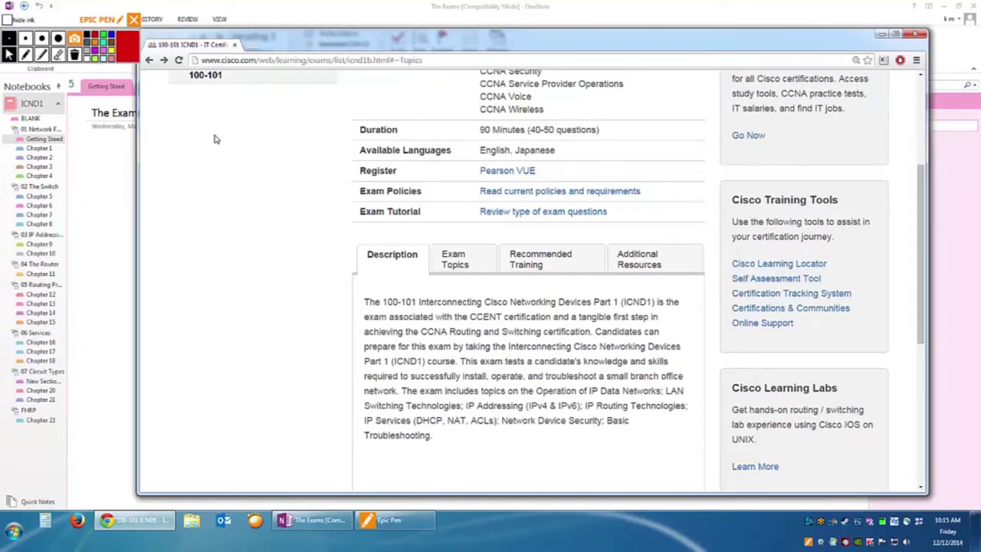
scroll(242, 146, "up", 1)
key("alt+Left")
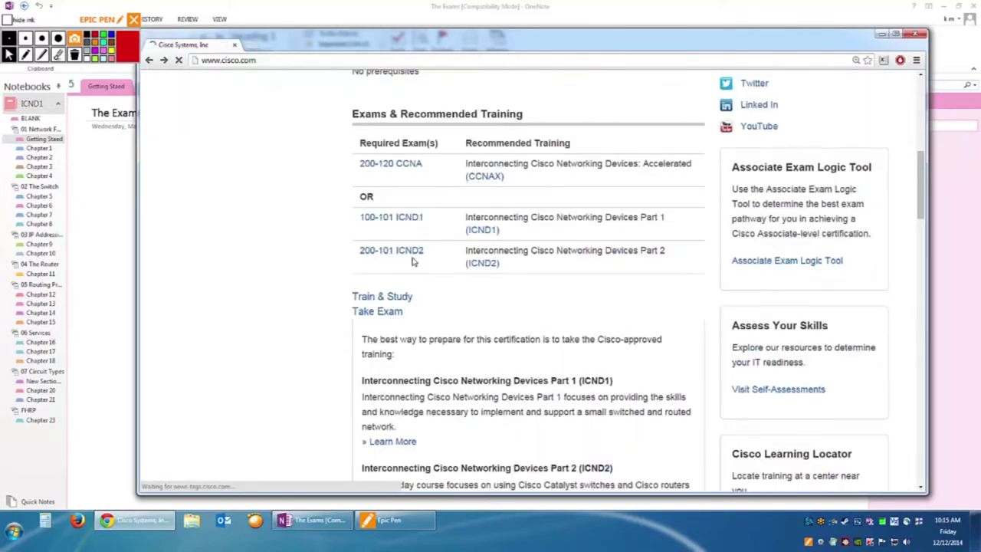
key("alt+Left")
key("alt+Right")
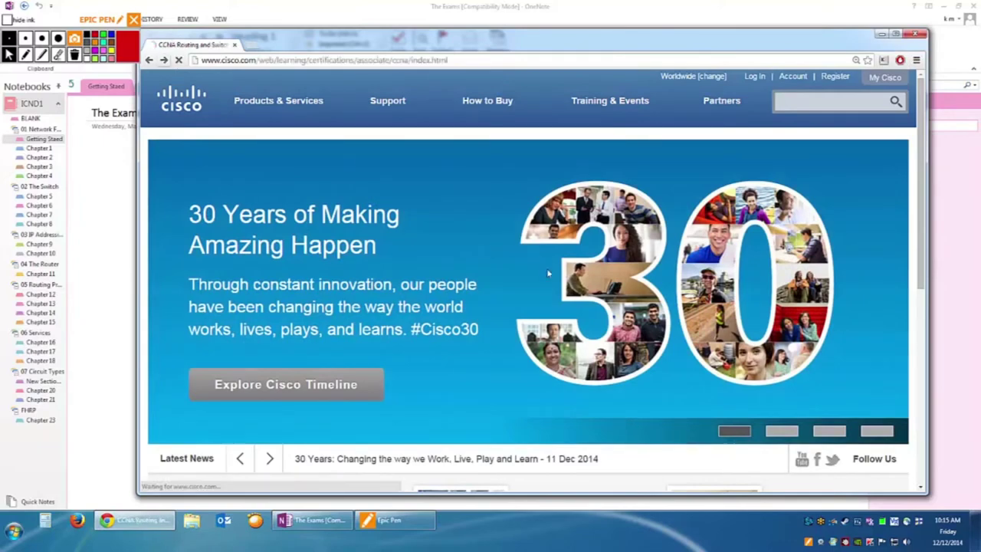
scroll(346, 253, "up", 5)
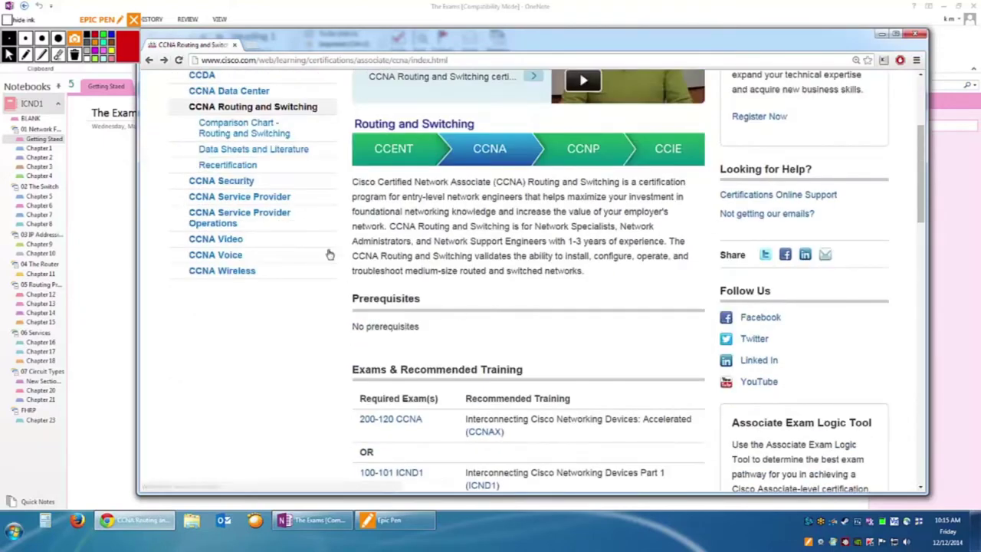
scroll(421, 273, "down", 2)
scroll(405, 274, "up", 3)
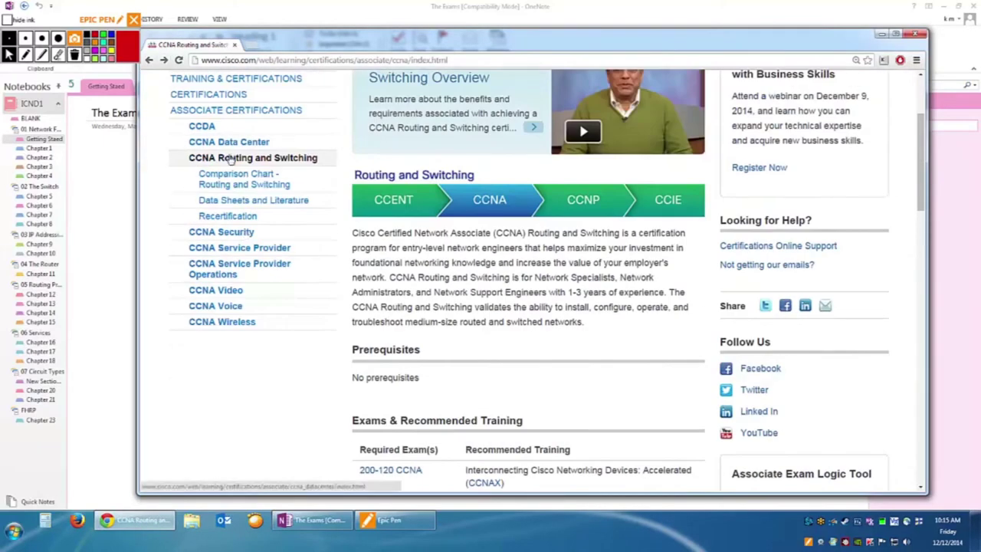
scroll(604, 414, "down", 3)
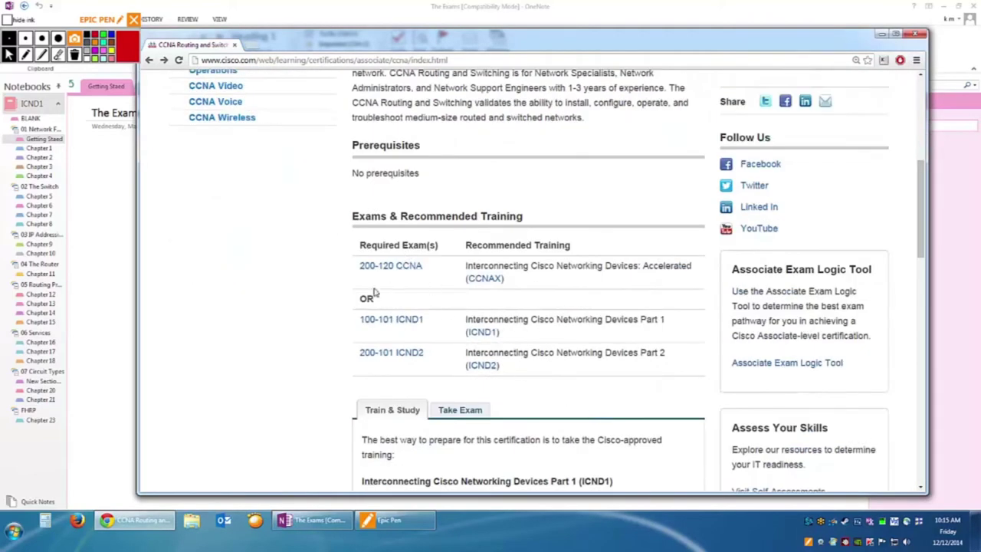
scroll(460, 349, "down", 1)
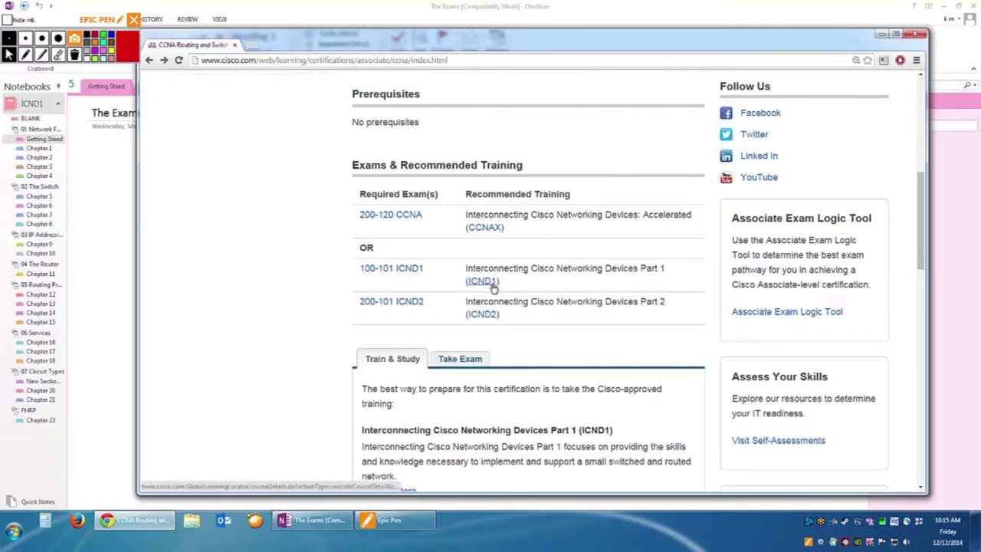
Open the 100-101 ICND1 exam page from the Required Exam(s) table and read its description.
left_click(382, 276)
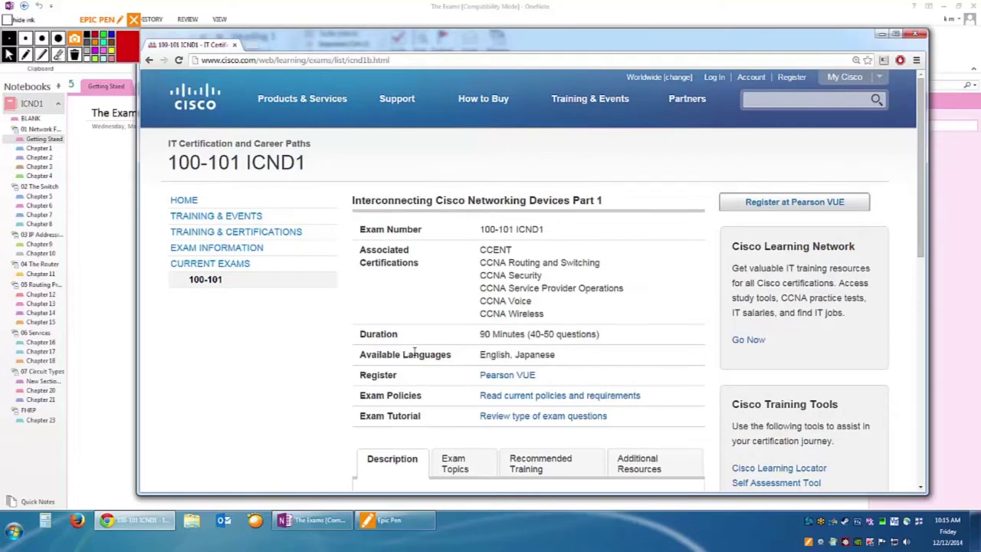
scroll(414, 353, "down", 3)
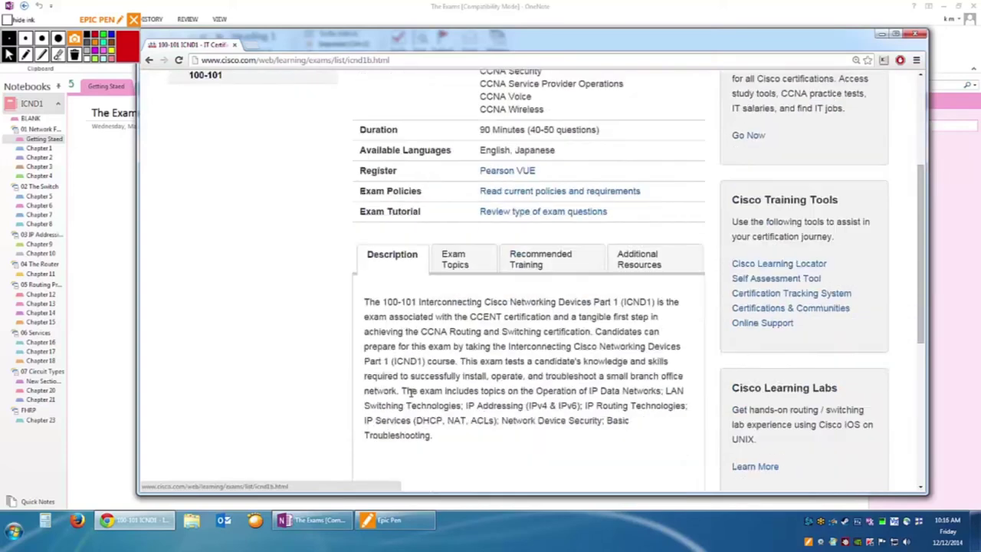
scroll(411, 395, "down", 2)
scroll(427, 366, "down", 2)
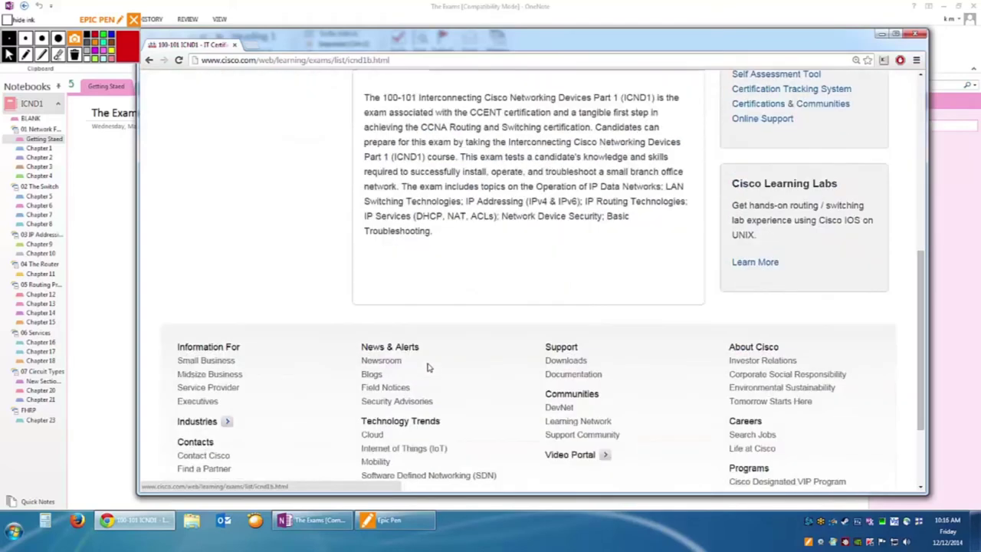
scroll(427, 367, "up", 4)
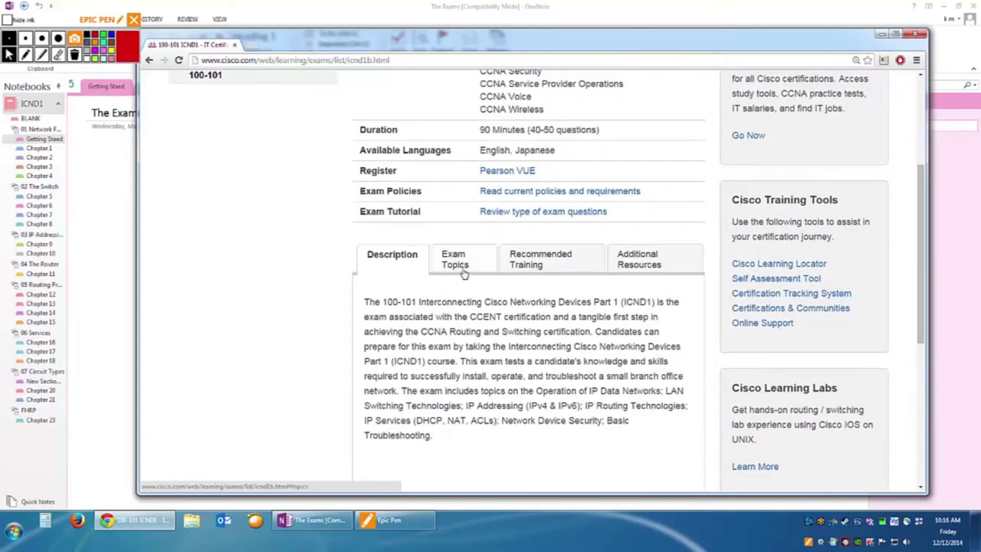
scroll(528, 240, "up", 1)
scroll(529, 240, "up", 1)
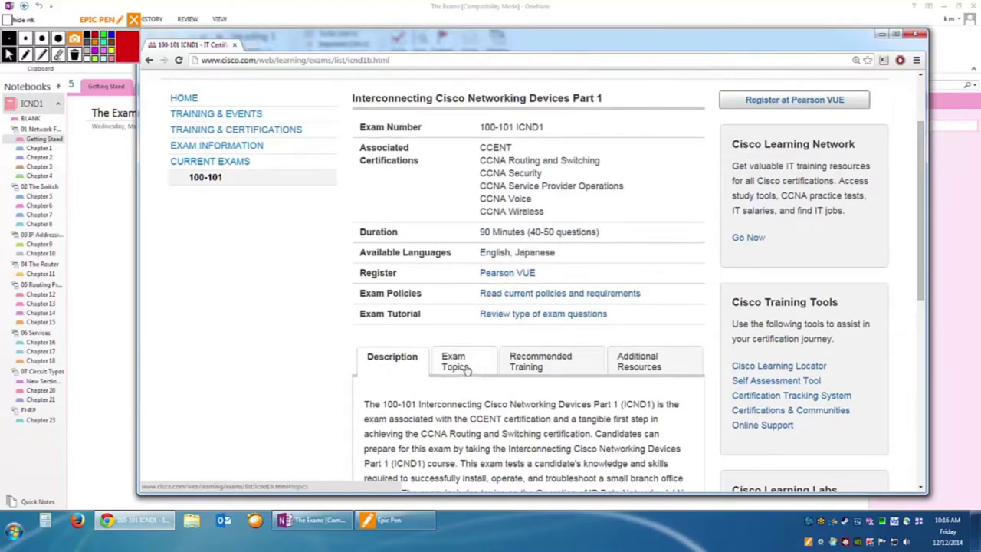
Show the ICND1 Exam Topics and expand 1.0 Operation of IP Data Networks (6%) into 1.1–1.6.
left_click(465, 368)
scroll(478, 440, "down", 2)
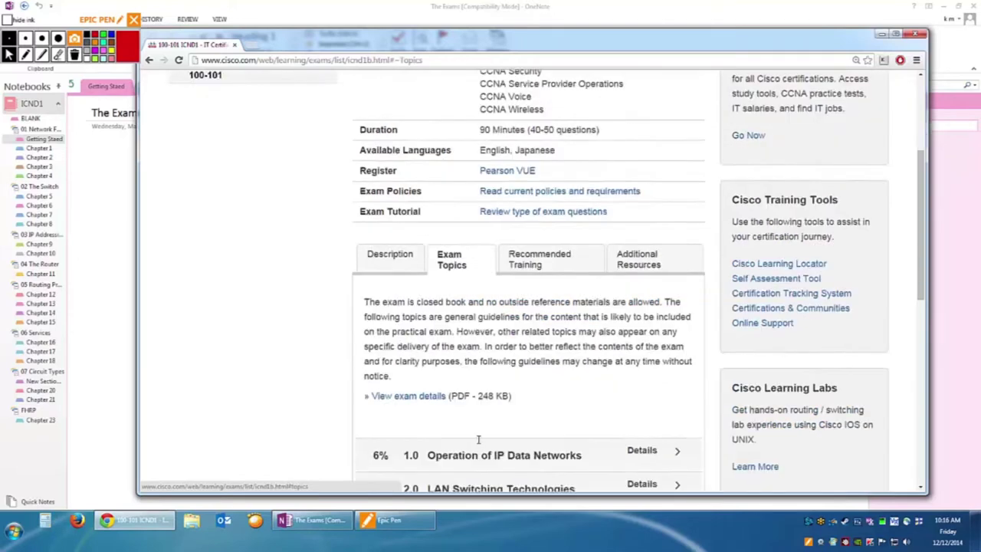
scroll(478, 439, "down", 4)
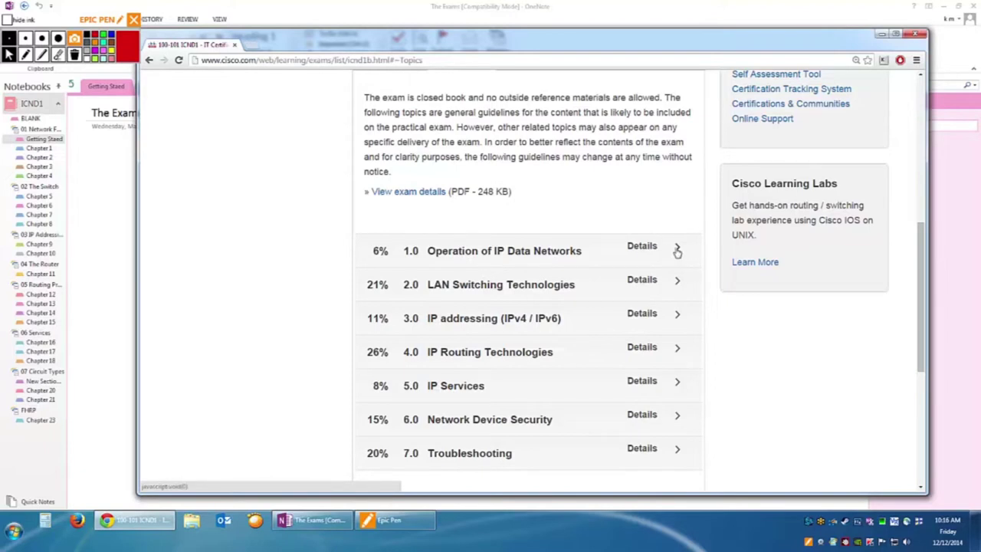
left_click(677, 251)
scroll(575, 353, "down", 1)
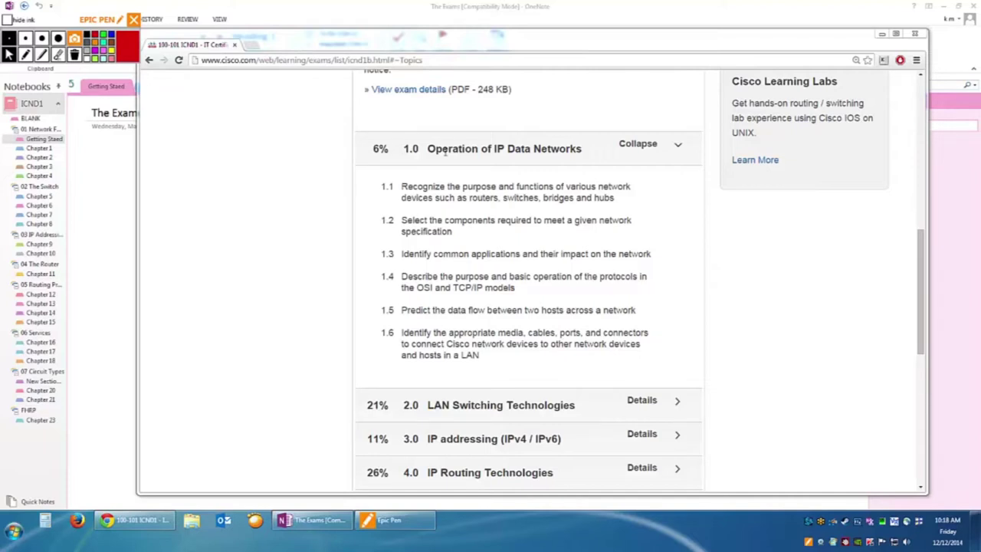
Highlight subtopic 1.3 under Operation of IP Data Networks.
left_click(400, 253)
left_click_drag(420, 254, 651, 255)
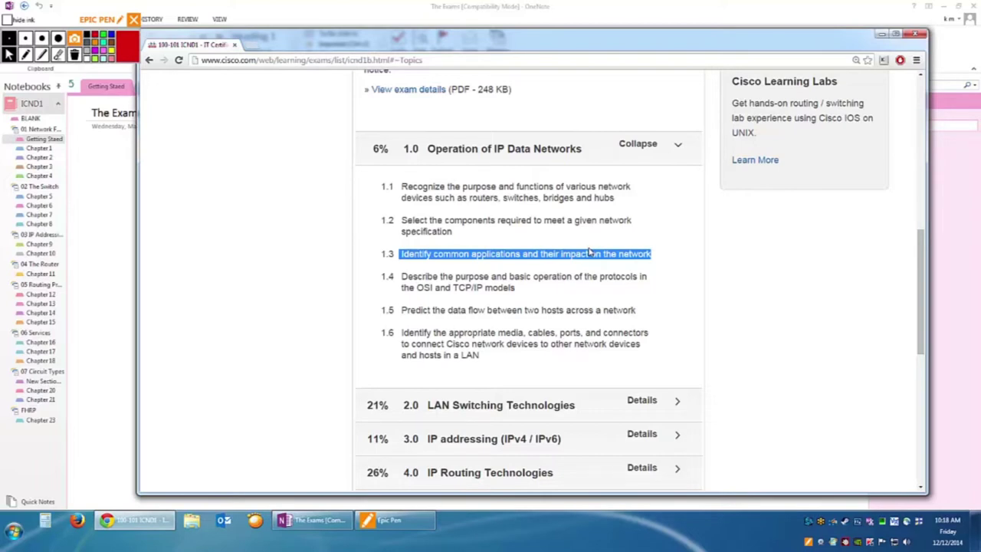
scroll(441, 315, "down", 3)
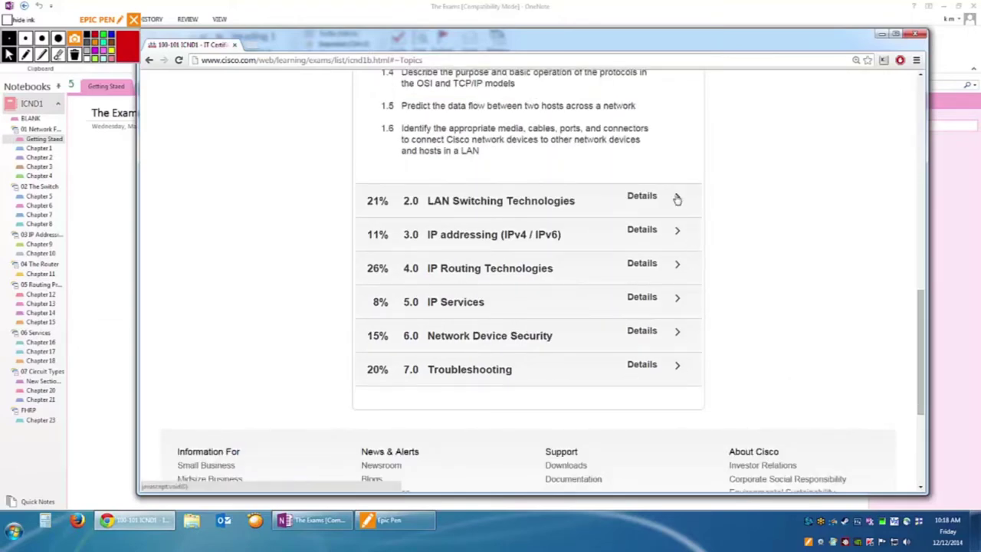
Expand 2.0 LAN Switching Technologies (21%) and highlight the Configure and verify VLANs item.
left_click(677, 197)
scroll(675, 311, "down", 6)
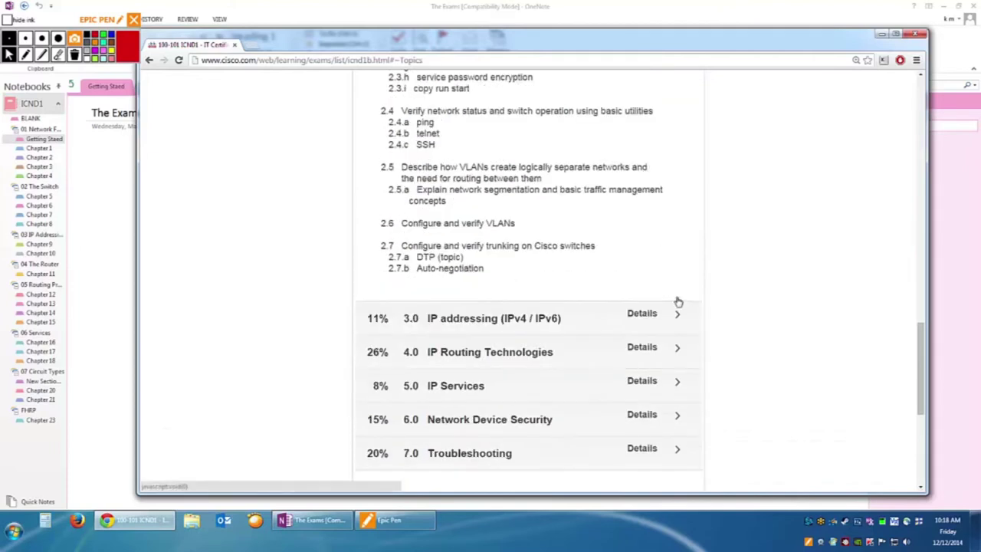
left_click_drag(400, 223, 525, 223)
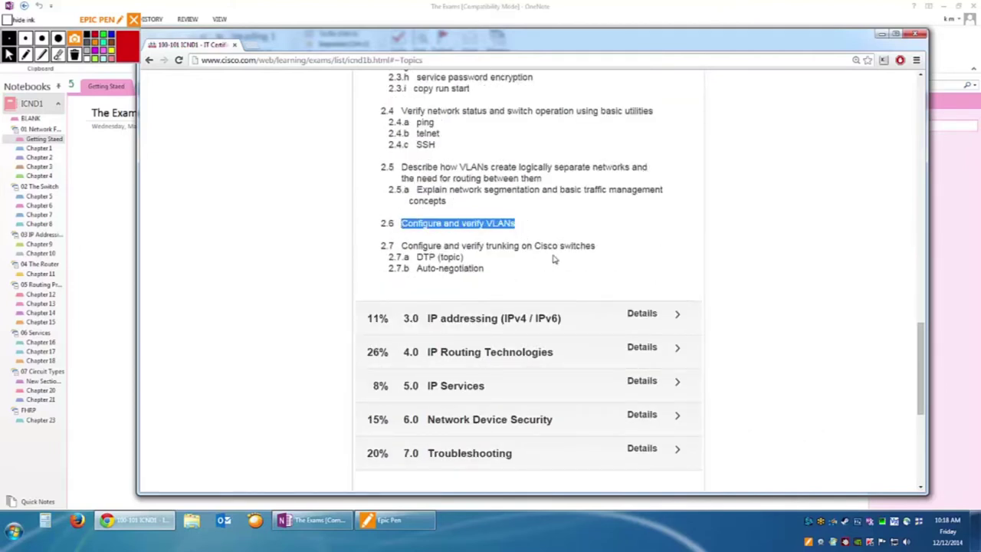
scroll(554, 244, "up", 3)
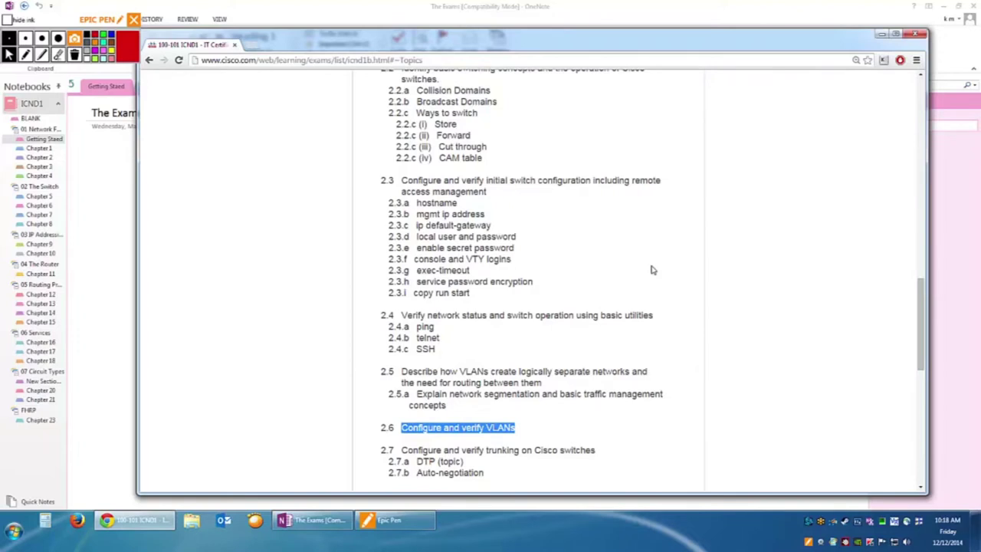
scroll(526, 276, "up", 2)
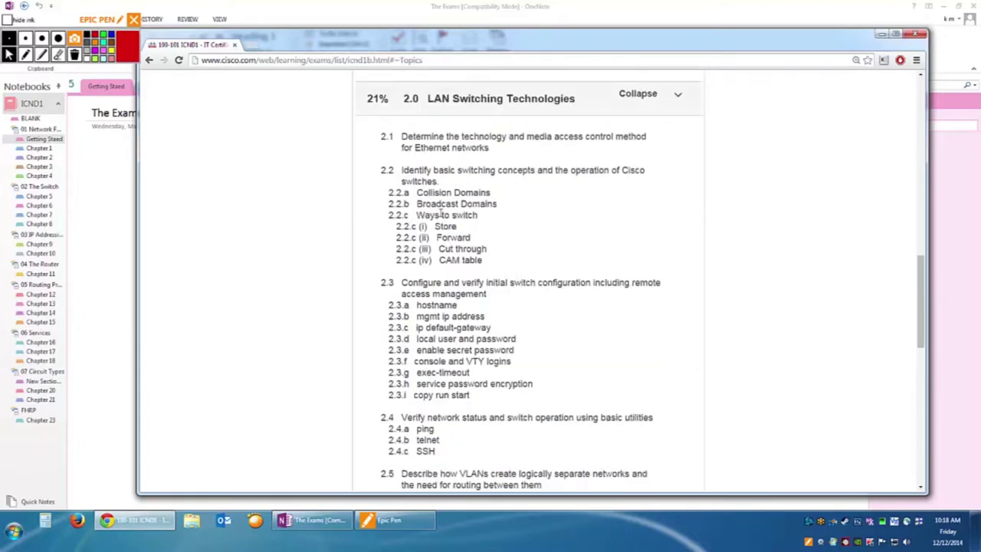
Highlight item 2.2 on basic switching concepts, including Collision Domains and CAM table.
left_click_drag(403, 170, 644, 176)
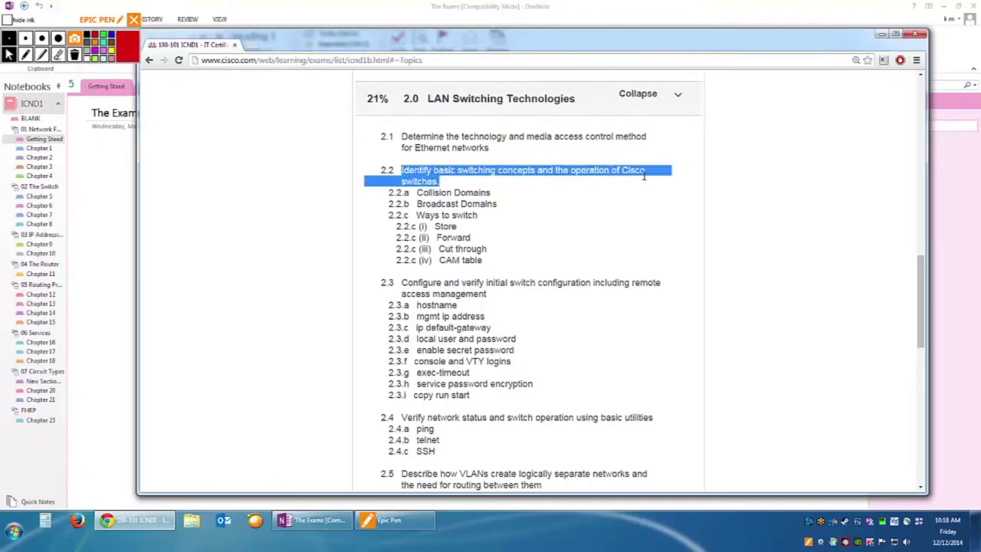
left_click_drag(492, 194, 442, 217)
left_click(481, 215)
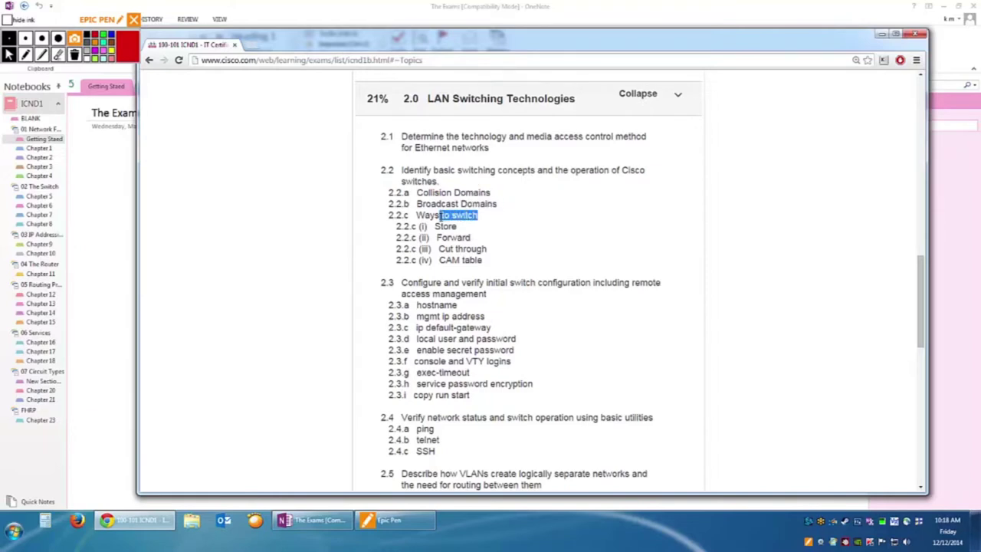
left_click(462, 231)
left_click_drag(473, 238, 461, 262)
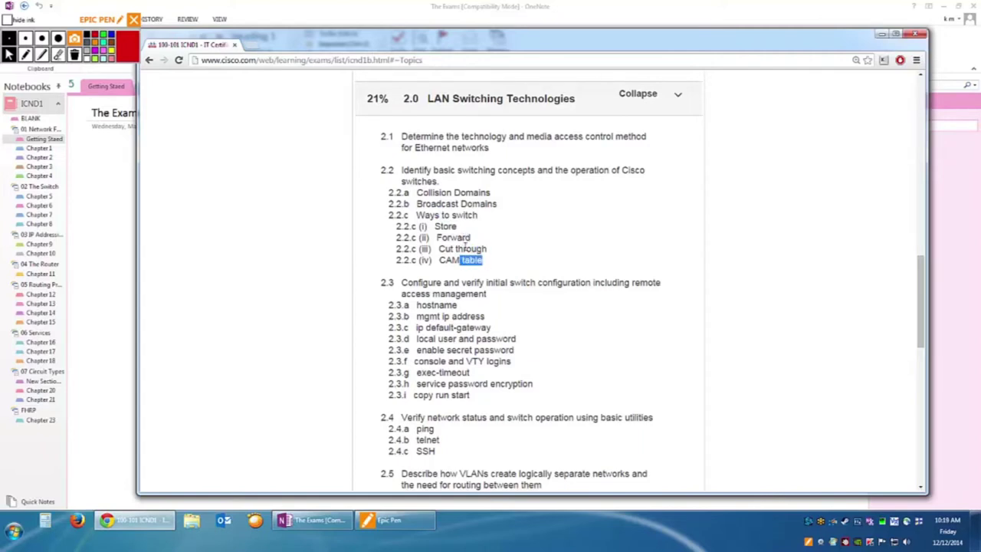
scroll(466, 248, "down", 1)
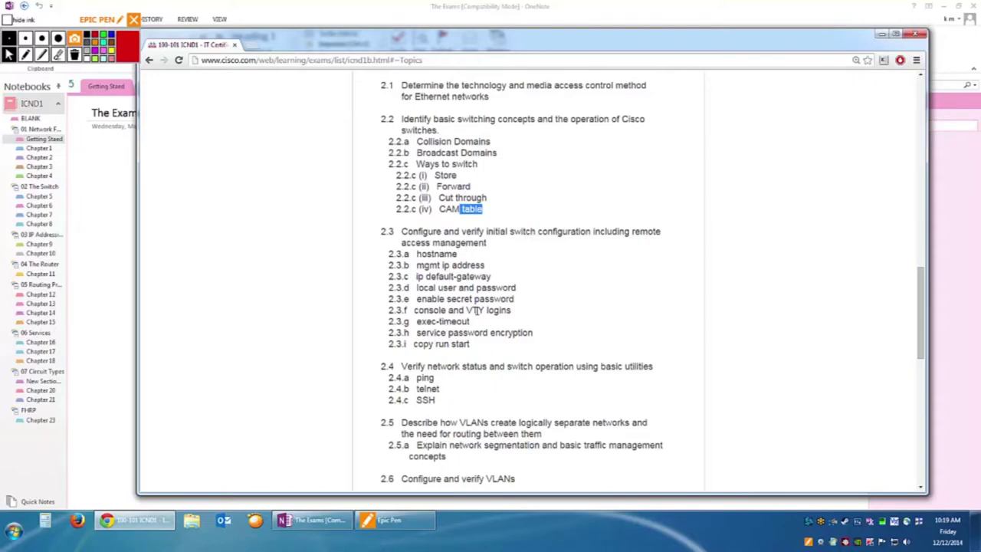
scroll(476, 311, "up", 3)
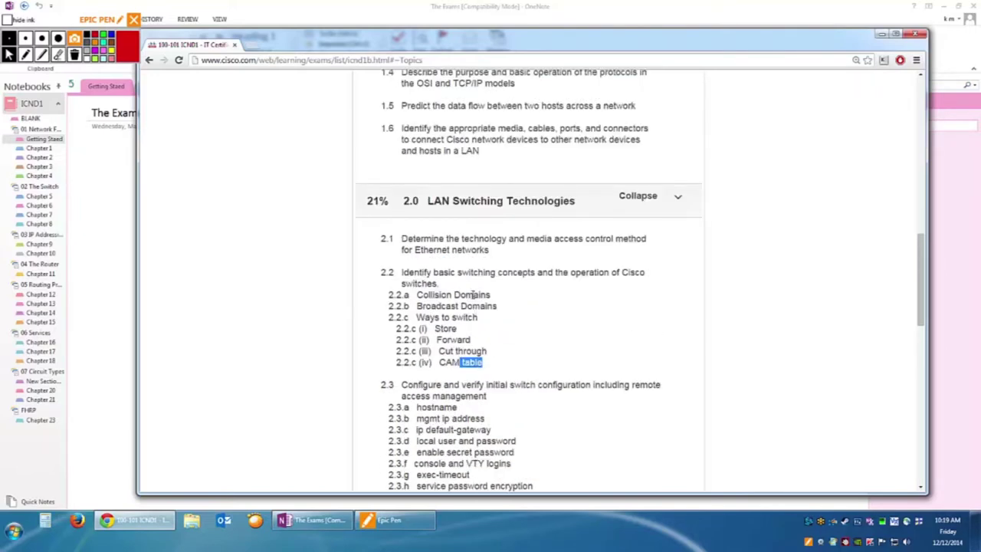
scroll(476, 307, "up", 3)
scroll(475, 284, "up", 4)
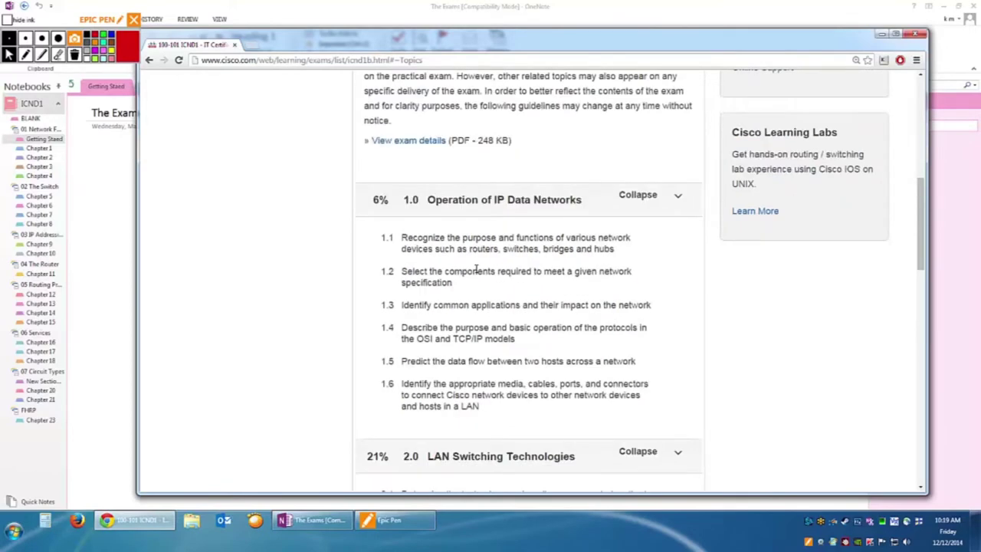
Open the ICND1 exam details PDF, closing the accidental duplicate tab.
left_click(408, 243)
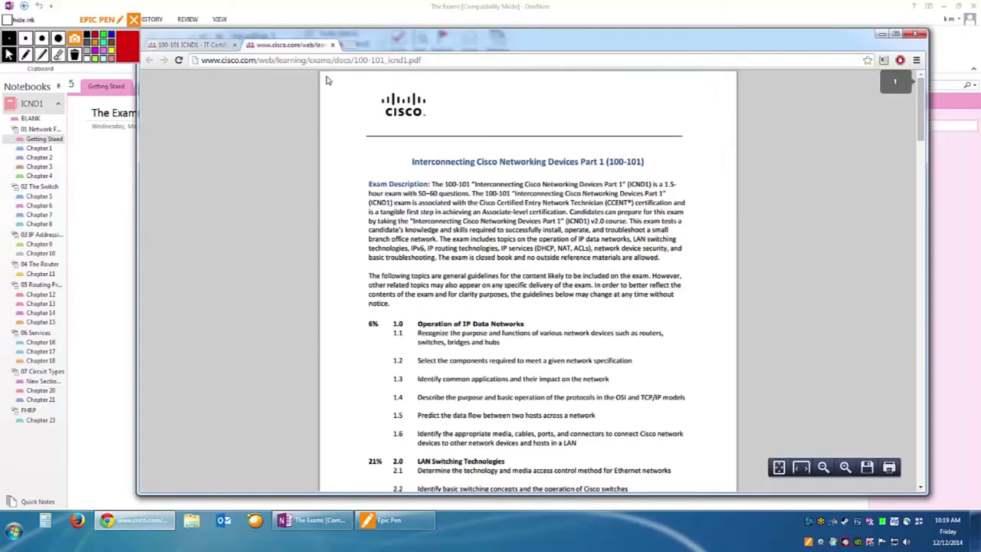
left_click(189, 45)
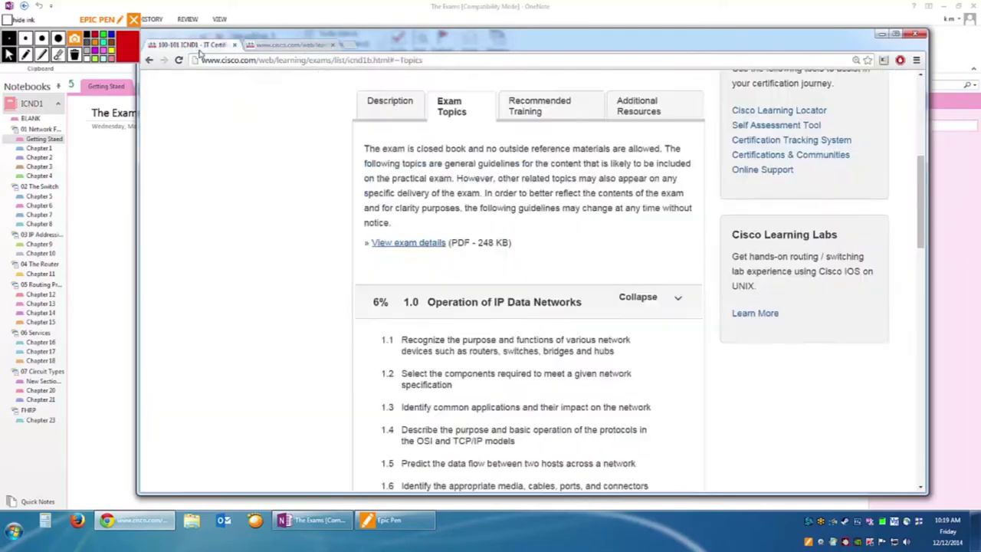
left_click(427, 244)
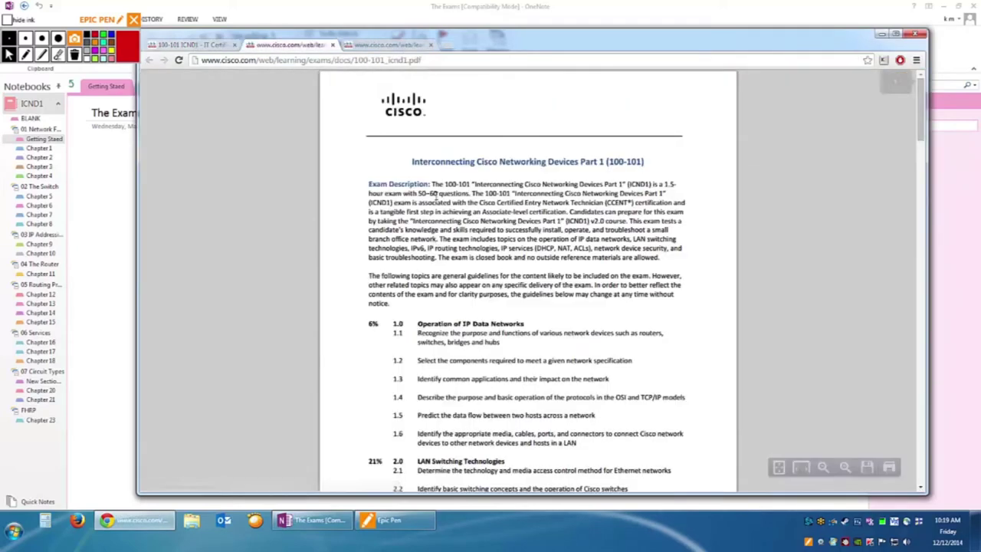
left_click(432, 46)
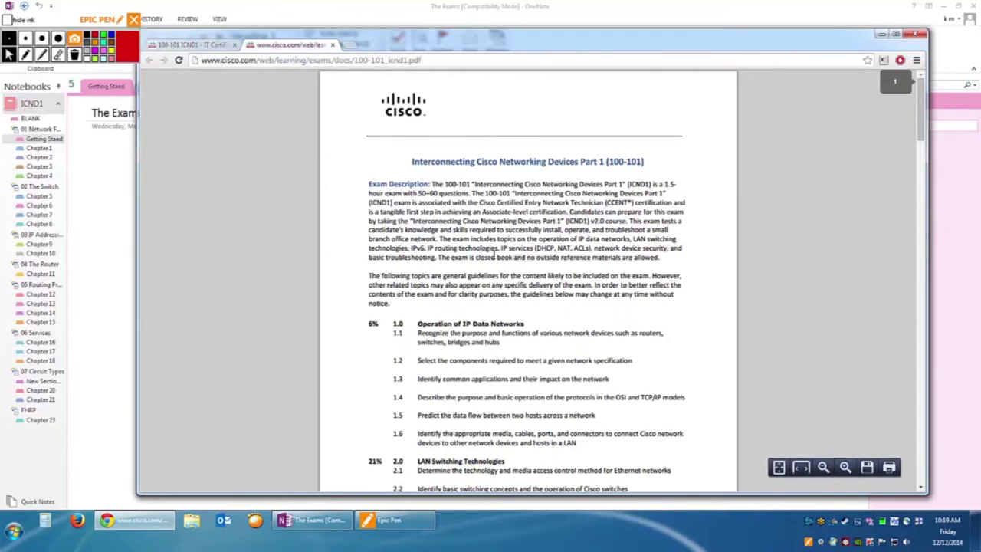
Scroll 100-101_icnd1.pdf through 7.0 Troubleshooting (13%), then close the PDF.
scroll(495, 247, "down", 10)
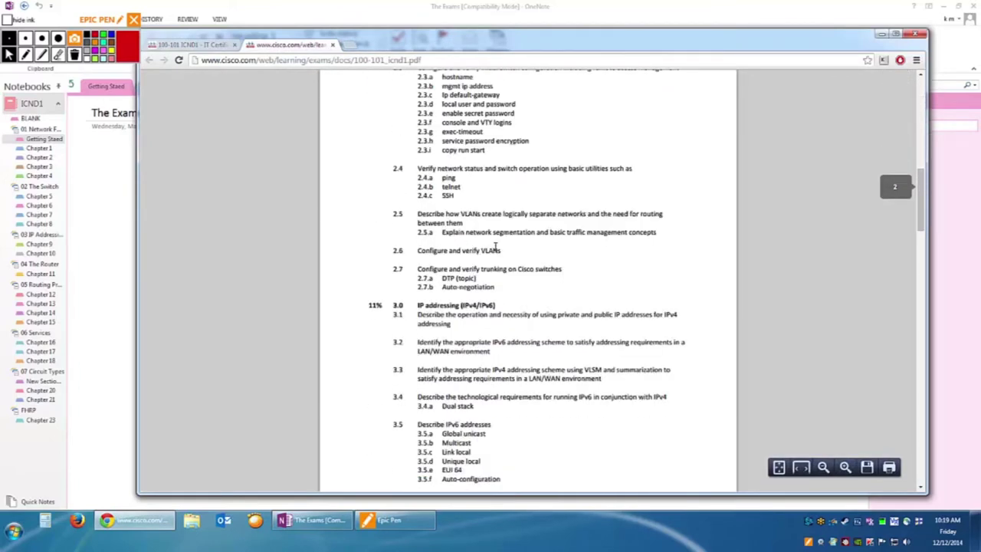
scroll(495, 247, "down", 12)
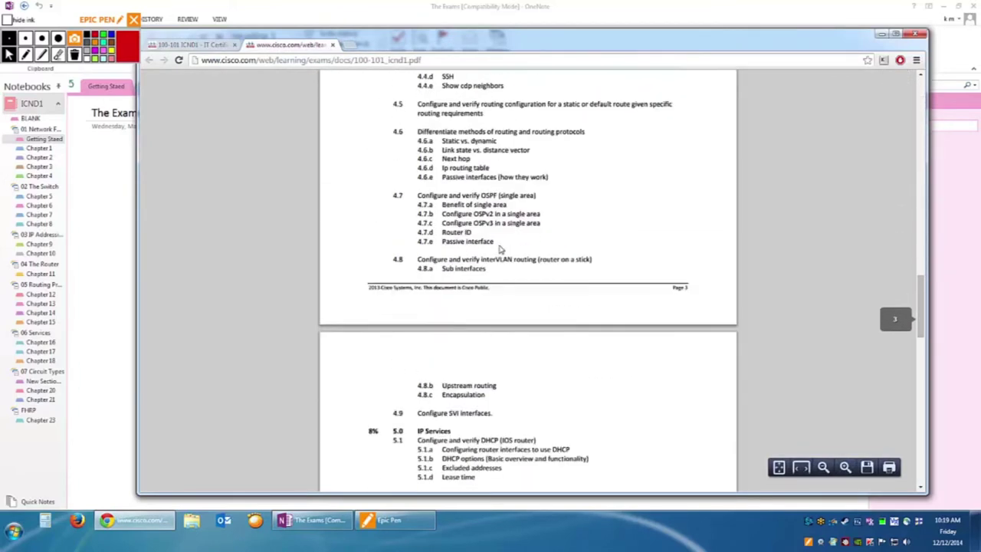
scroll(500, 249, "down", 12)
scroll(506, 247, "down", 3)
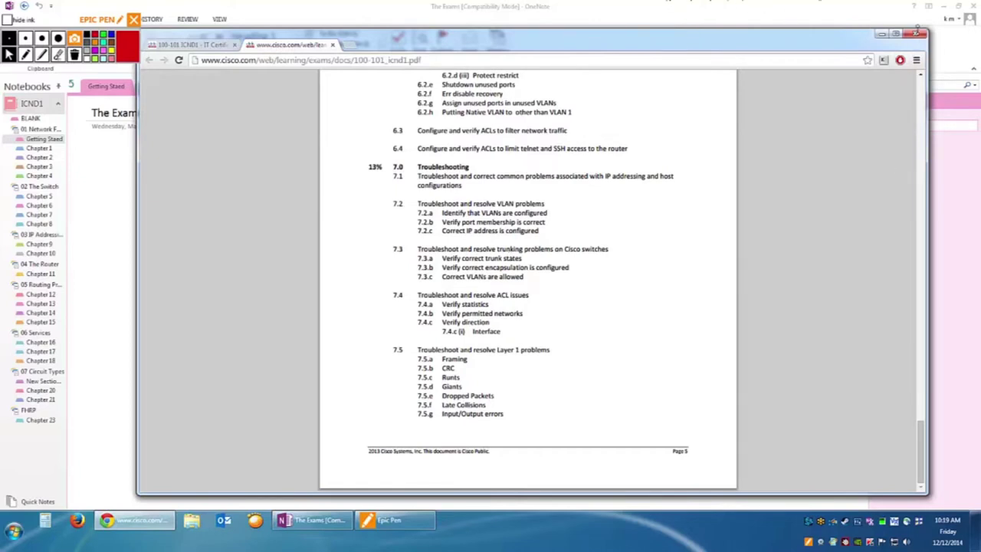
left_click(332, 46)
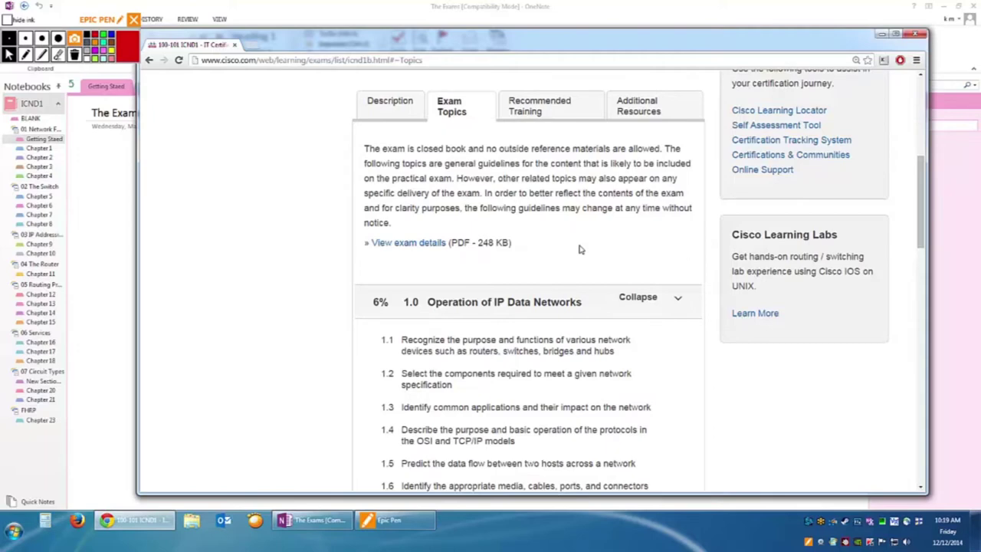
Highlight the Forward and Cut through switching methods under LAN Switching.
scroll(583, 261, "down", 5)
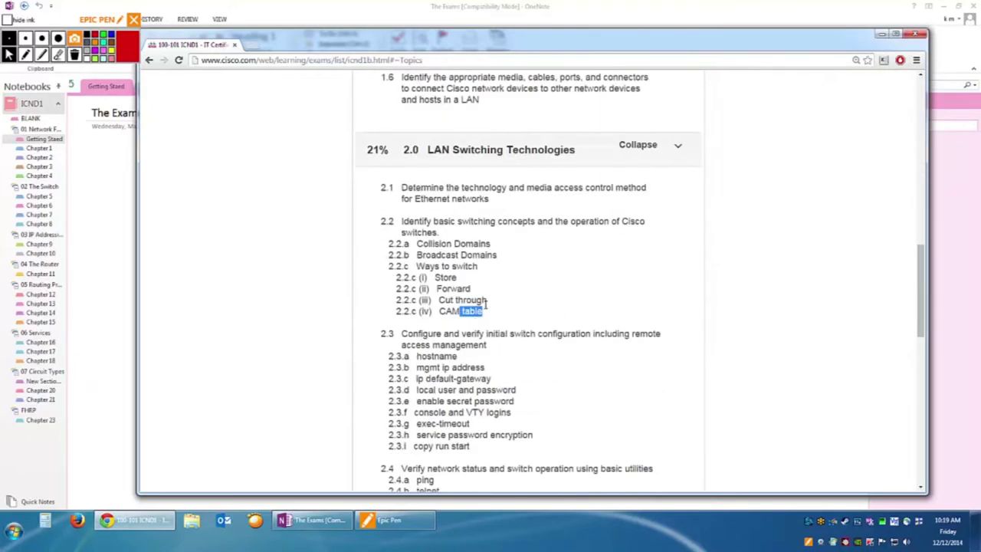
left_click_drag(486, 300, 436, 290)
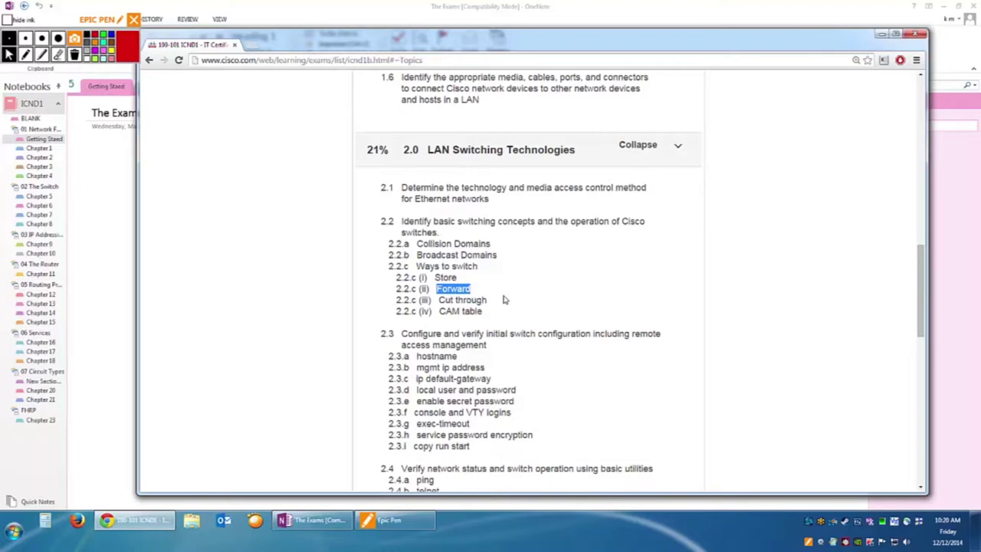
left_click_drag(488, 301, 442, 301)
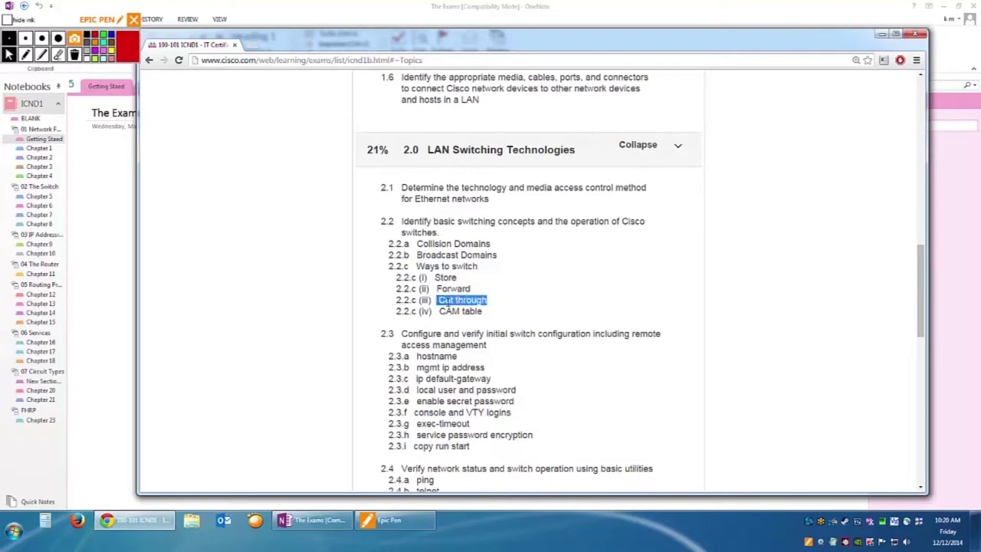
scroll(485, 307, "up", 9)
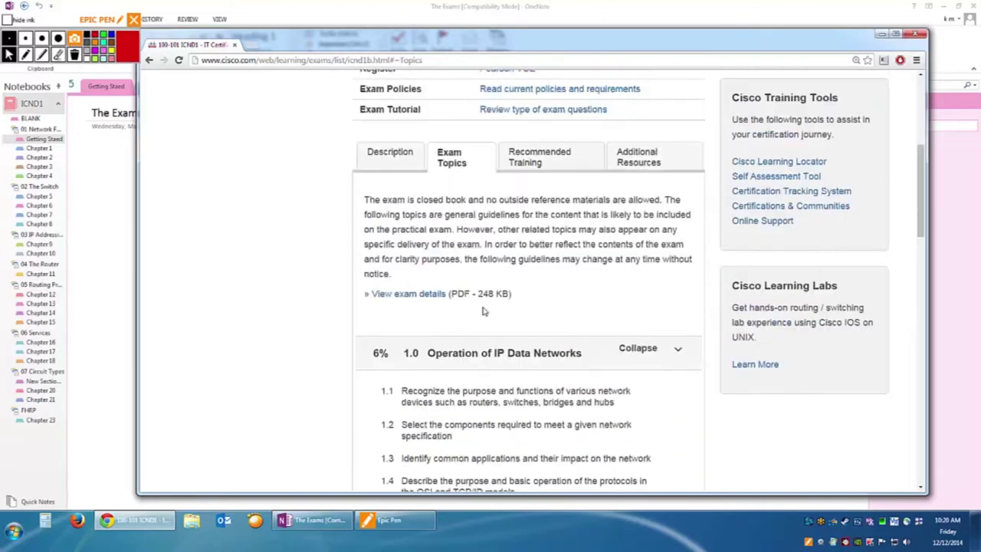
scroll(483, 311, "down", 2)
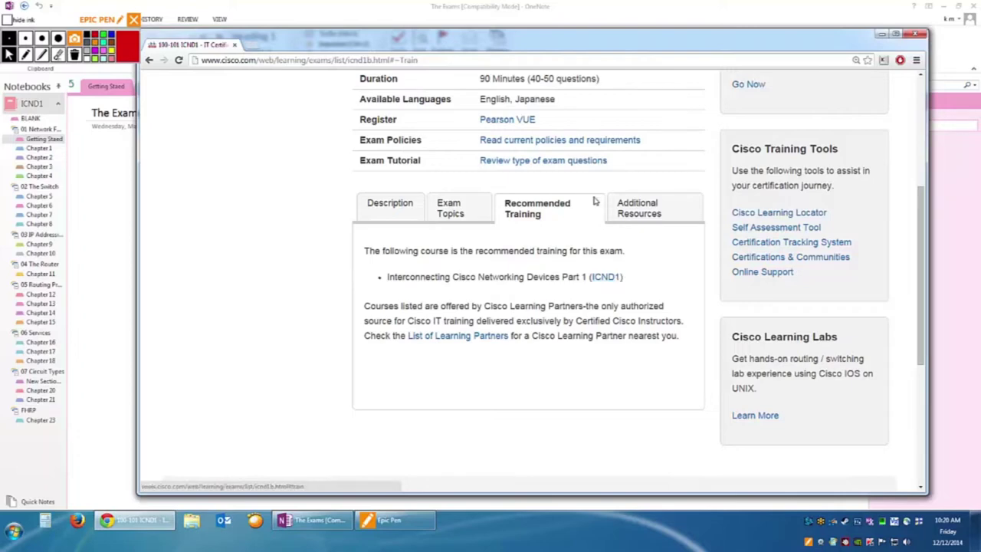
Scroll to the top of the ICND1 exam page and close the Chrome window to reveal OneNote.
scroll(579, 304, "up", 3)
scroll(581, 303, "up", 1)
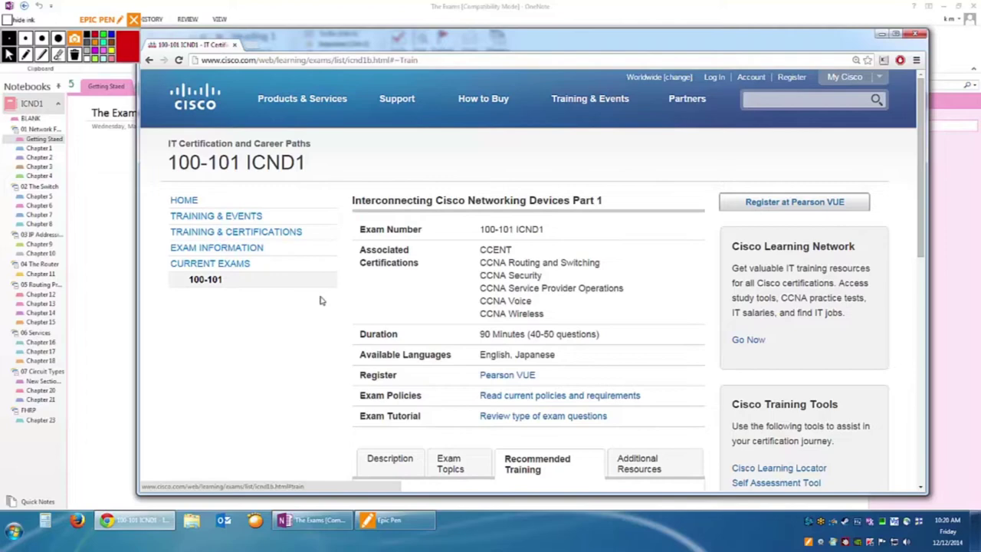
left_click(916, 34)
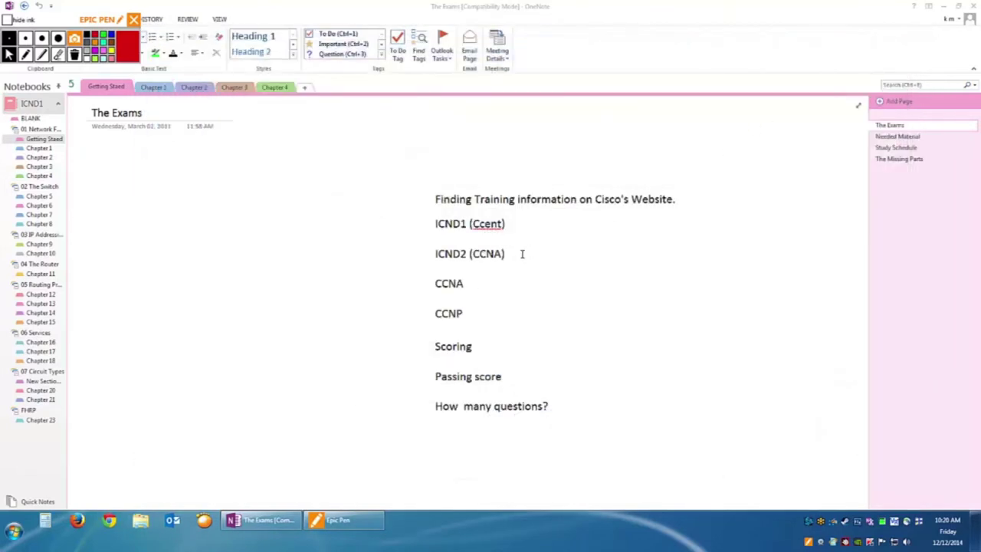
Highlight the ICND1/ICND2 lines, place the cursor at Scoring, and pick Epic Pen's red pen.
left_click_drag(516, 253, 433, 222)
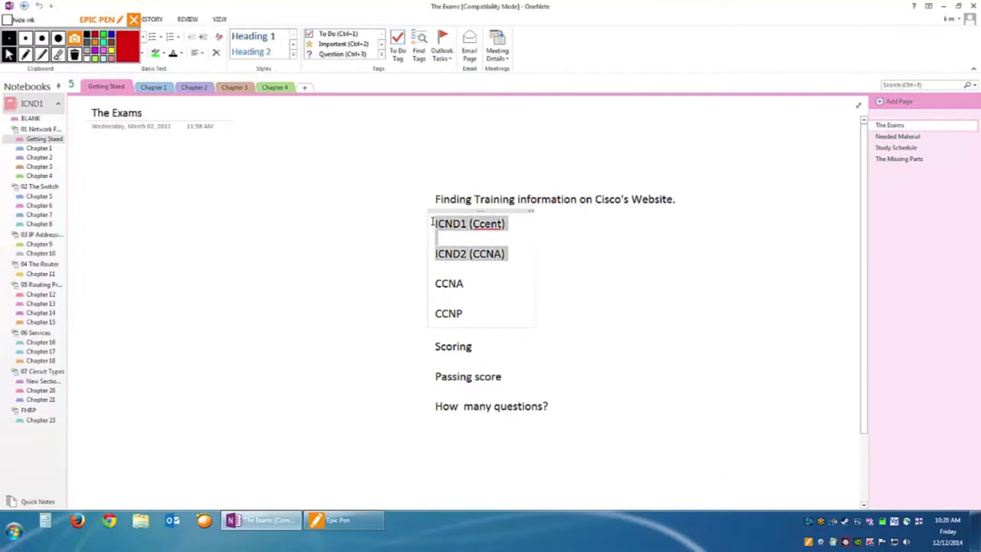
left_click(641, 306)
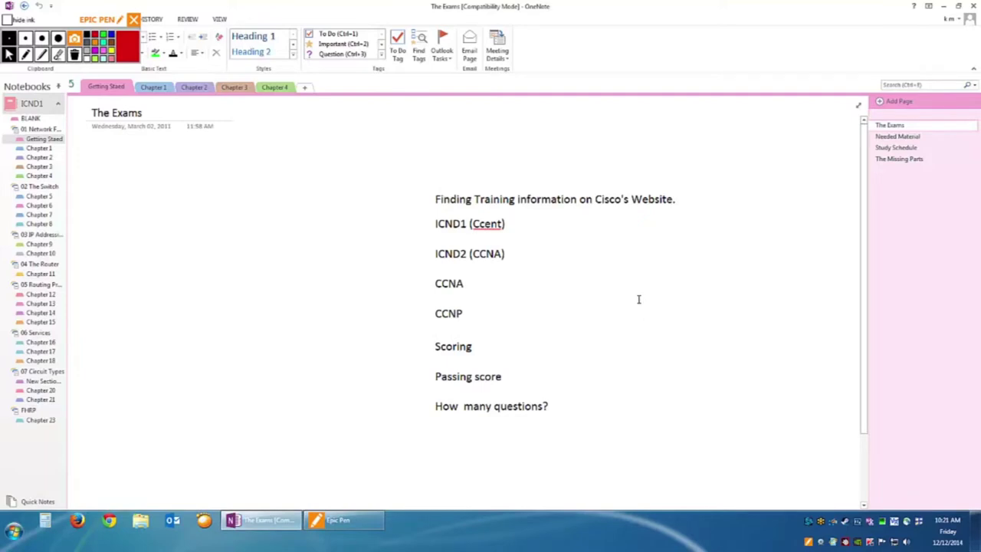
left_click(493, 345)
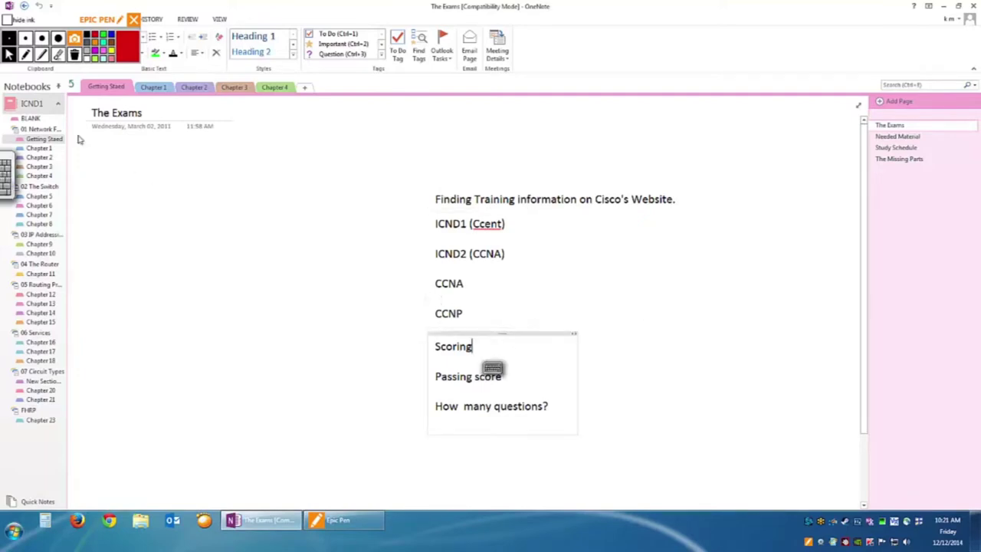
left_click(25, 54)
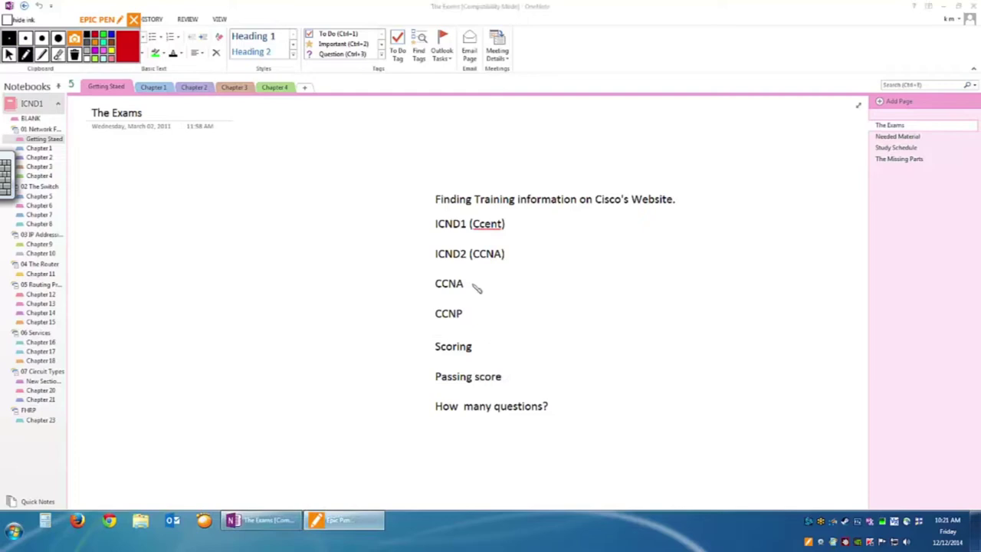
Circle CCNA in red with an arrow pointing right, then erase a miswritten word after it.
mouse_move(459, 281)
left_mouse_down()
mouse_move(458, 301)
mouse_move(473, 278)
mouse_move(552, 284)
mouse_move(562, 294)
left_mouse_up()
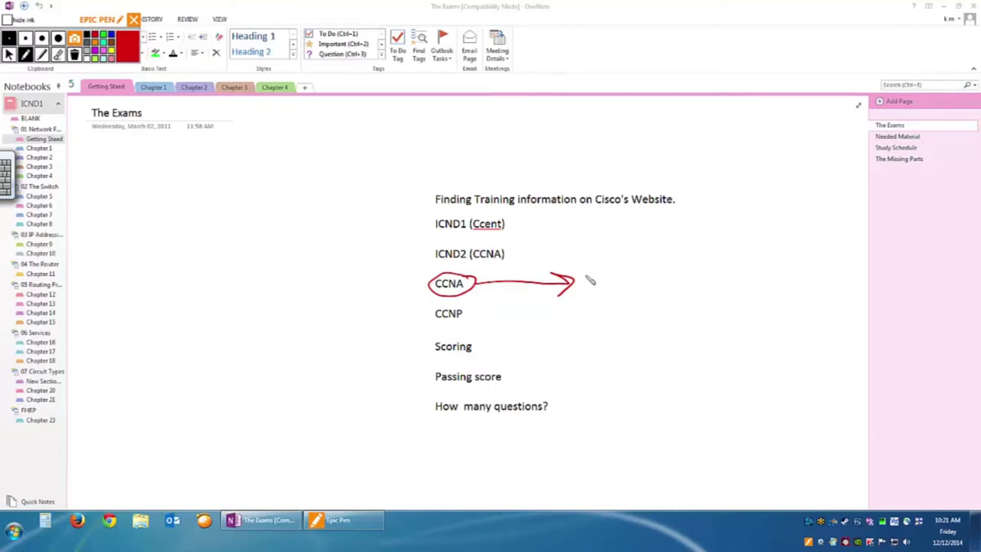
mouse_move(585, 272)
left_mouse_down()
mouse_move(583, 289)
mouse_move(664, 276)
left_mouse_up()
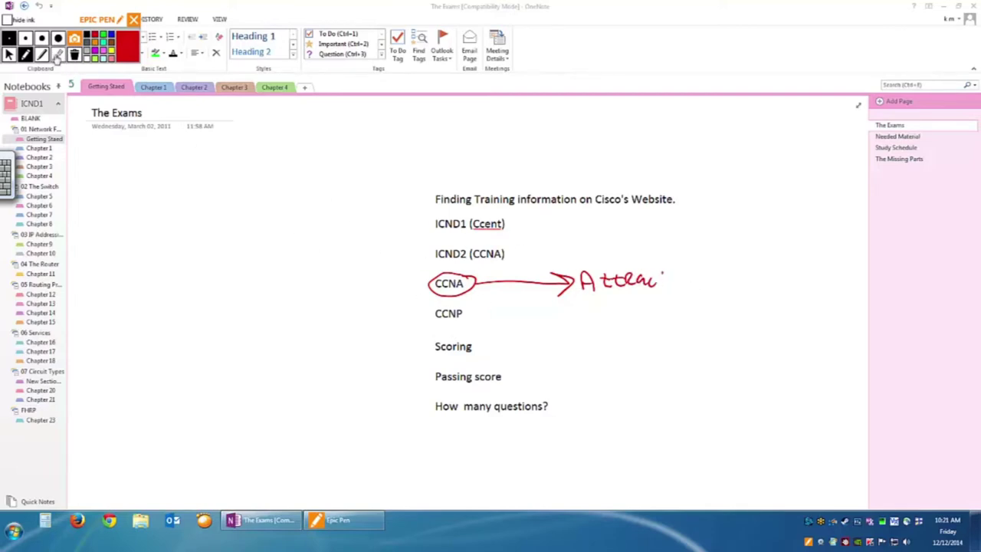
left_click(58, 53)
mouse_move(671, 289)
left_mouse_down()
mouse_move(643, 276)
mouse_move(591, 279)
mouse_move(672, 267)
left_mouse_up()
Handwrite 'Jobs' after the arrow, touch up its letters, then erase it.
left_click(25, 54)
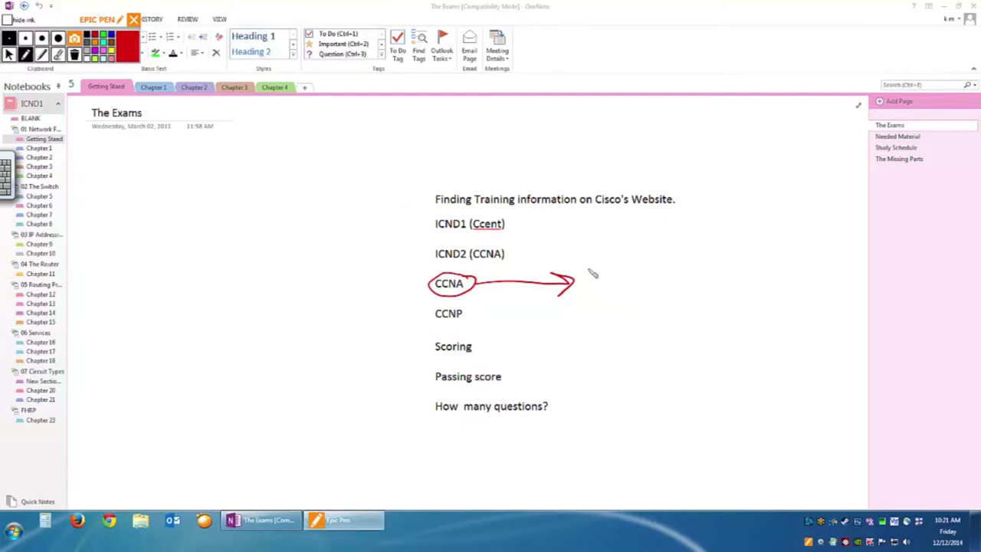
mouse_move(580, 271)
left_mouse_down()
mouse_move(596, 282)
mouse_move(640, 281)
left_mouse_up()
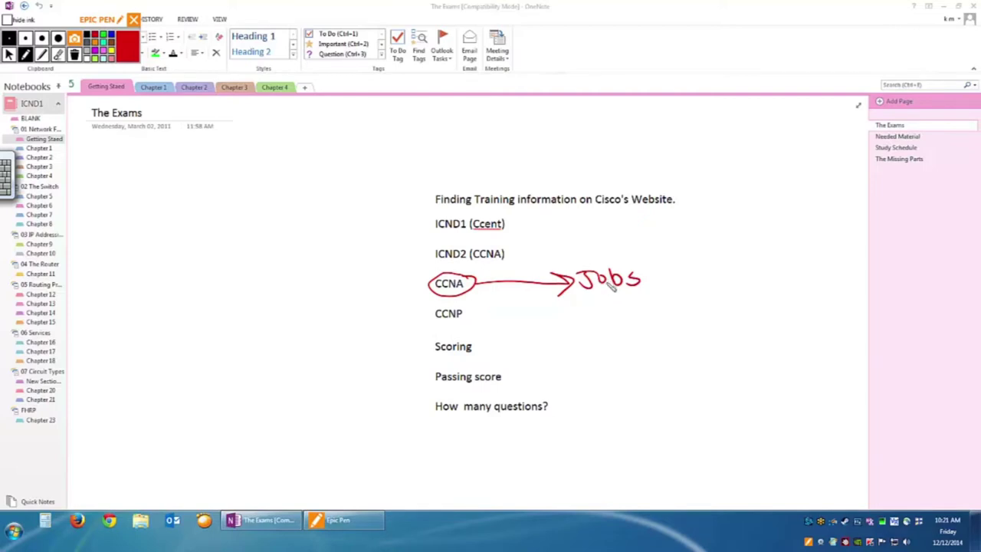
left_click_drag(590, 273, 586, 281)
mouse_move(641, 269)
left_mouse_down()
mouse_move(633, 277)
mouse_move(648, 285)
left_mouse_up()
left_click(59, 55)
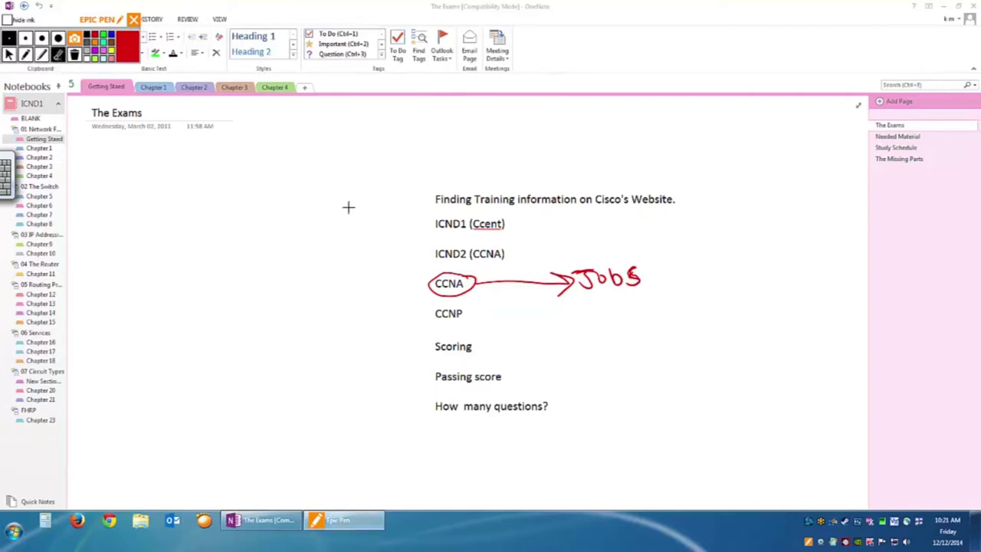
left_click_drag(664, 281, 583, 272)
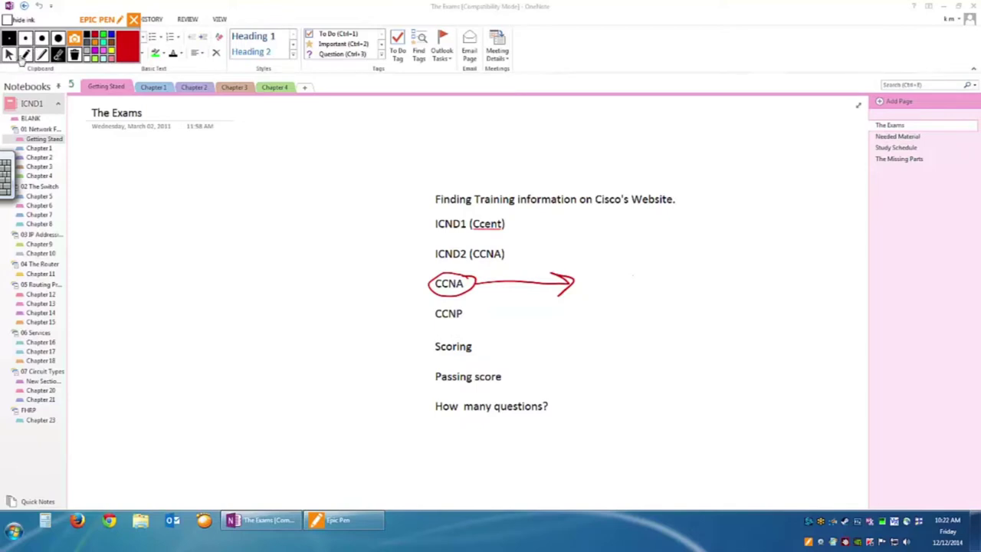
Write 'Networking' in red above the title line and draw an arrow to CCNA from the left.
left_click(25, 54)
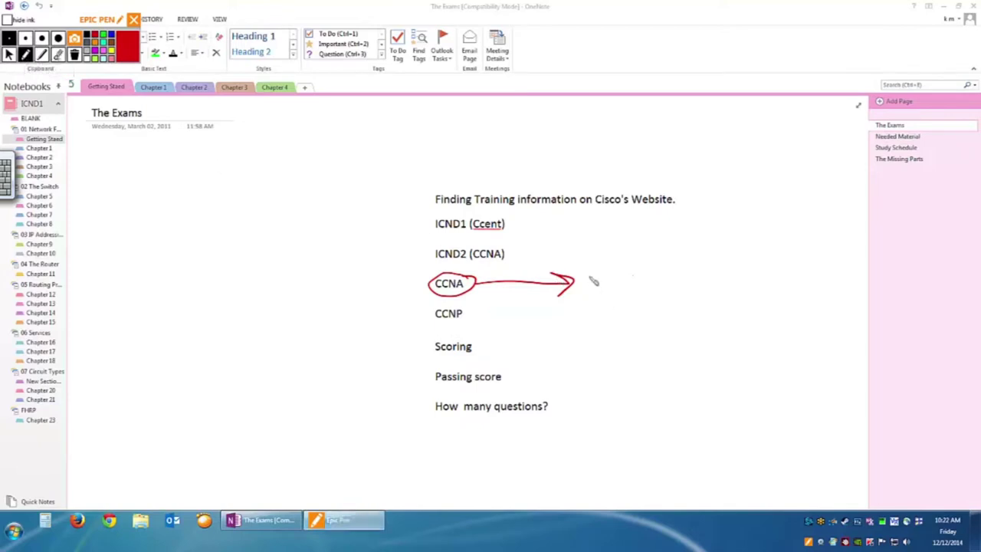
mouse_move(514, 164)
left_mouse_down()
mouse_move(512, 144)
mouse_move(537, 142)
mouse_move(588, 162)
mouse_move(669, 158)
left_mouse_up()
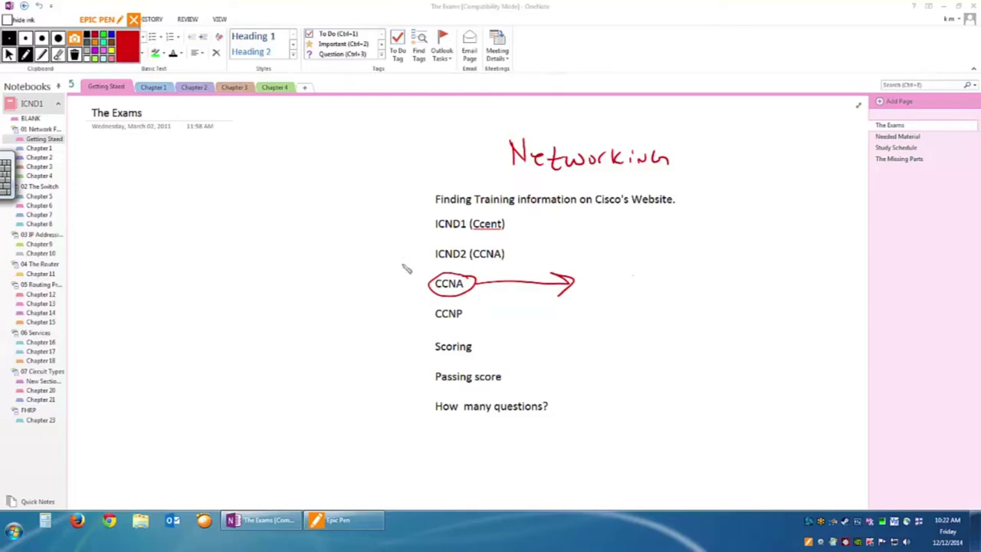
left_click_drag(380, 259, 414, 289)
Erase the red circle and arrows around CCNA.
left_click(58, 53)
mouse_move(546, 308)
left_mouse_down()
mouse_move(539, 296)
mouse_move(366, 271)
left_mouse_up()
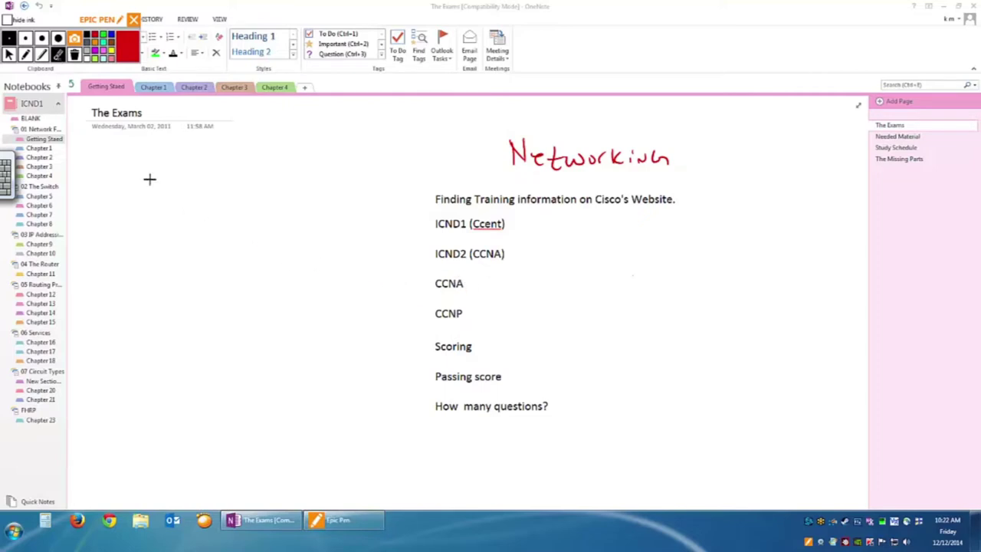
left_click(25, 53)
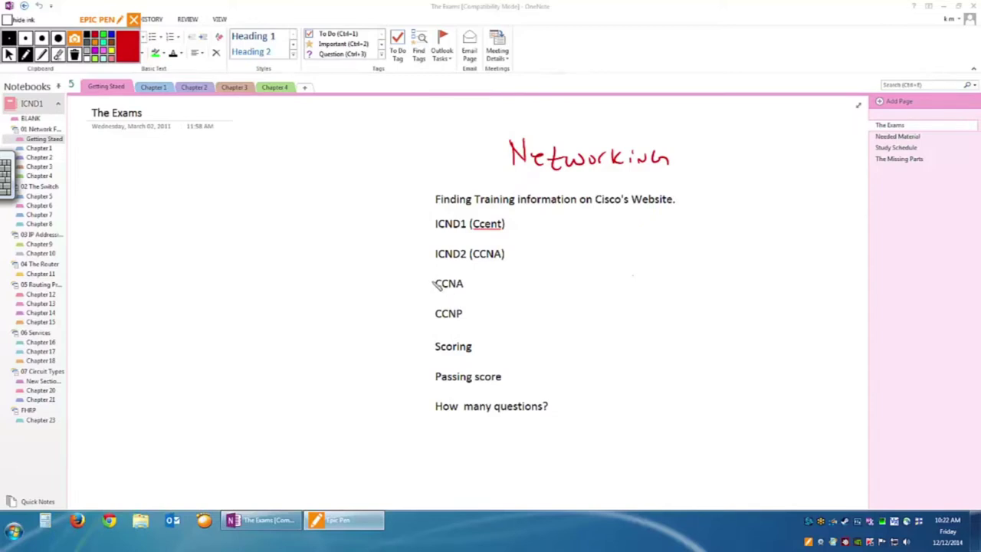
Bracket CCNA down to CCNP, label it 'Prep', circle CCNA and add an arrow to CCNP.
mouse_move(433, 284)
left_mouse_down()
mouse_move(407, 283)
mouse_move(408, 310)
mouse_move(431, 318)
left_mouse_up()
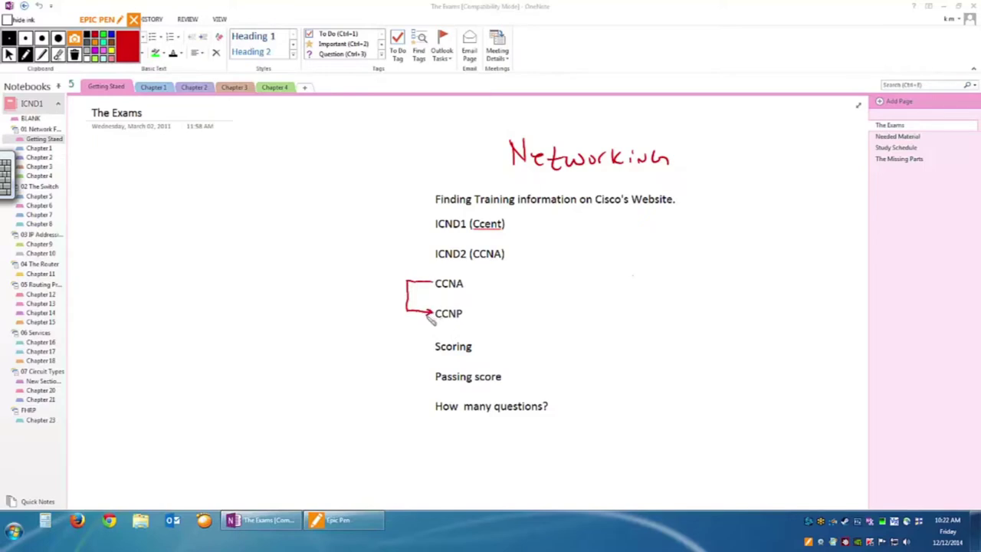
mouse_move(363, 299)
left_mouse_down()
mouse_move(365, 282)
mouse_move(381, 293)
mouse_move(418, 268)
mouse_move(364, 319)
mouse_move(394, 311)
left_mouse_up()
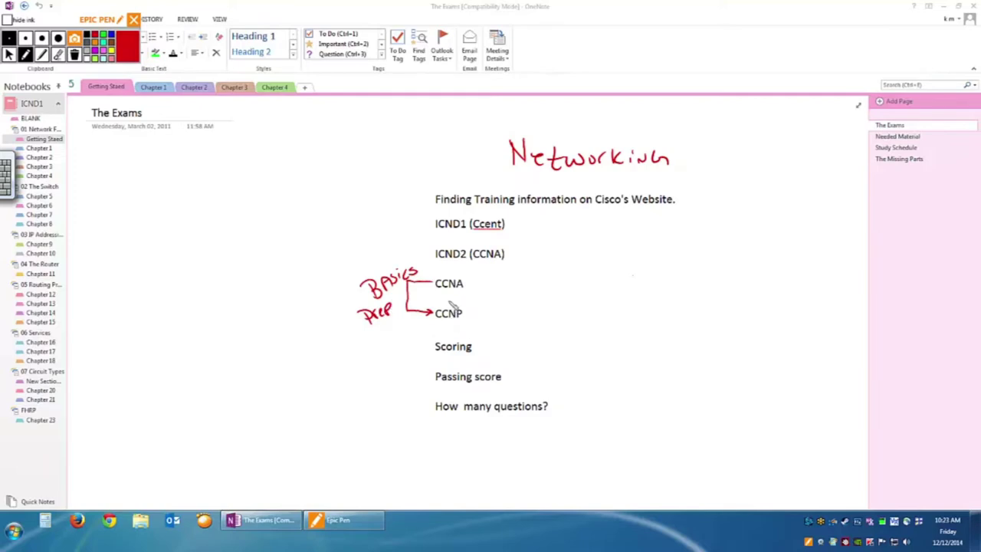
mouse_move(471, 280)
left_mouse_down()
mouse_move(447, 273)
mouse_move(435, 280)
mouse_move(436, 298)
mouse_move(457, 301)
mouse_move(473, 292)
mouse_move(468, 280)
left_mouse_up()
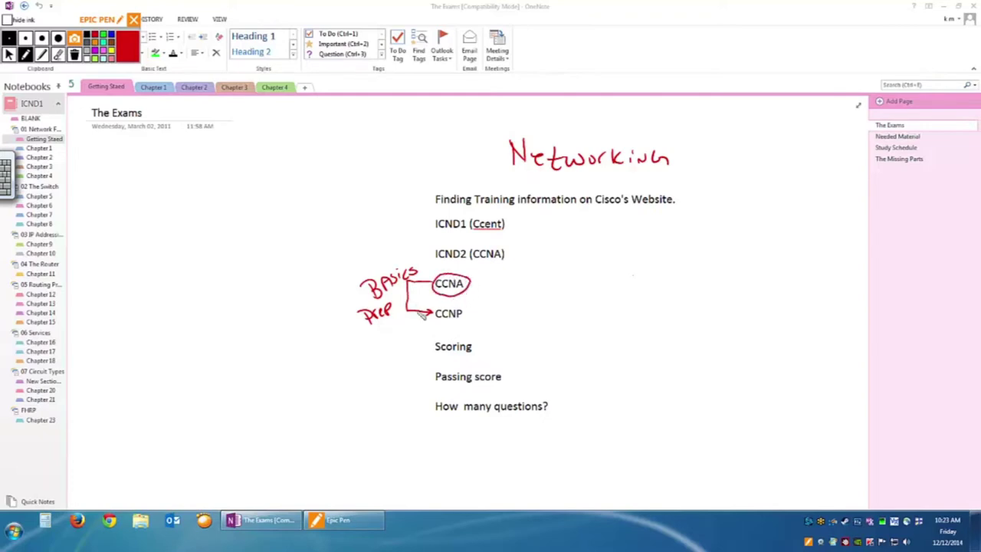
left_click_drag(452, 297, 457, 300)
Write 'Microsoft' beside Networking with an arrow down to CCNA.
mouse_move(721, 159)
left_mouse_down()
mouse_move(730, 144)
mouse_move(738, 157)
left_mouse_up()
mouse_move(742, 148)
left_mouse_down()
mouse_move(743, 156)
mouse_move(794, 152)
mouse_move(810, 138)
mouse_move(824, 158)
left_mouse_up()
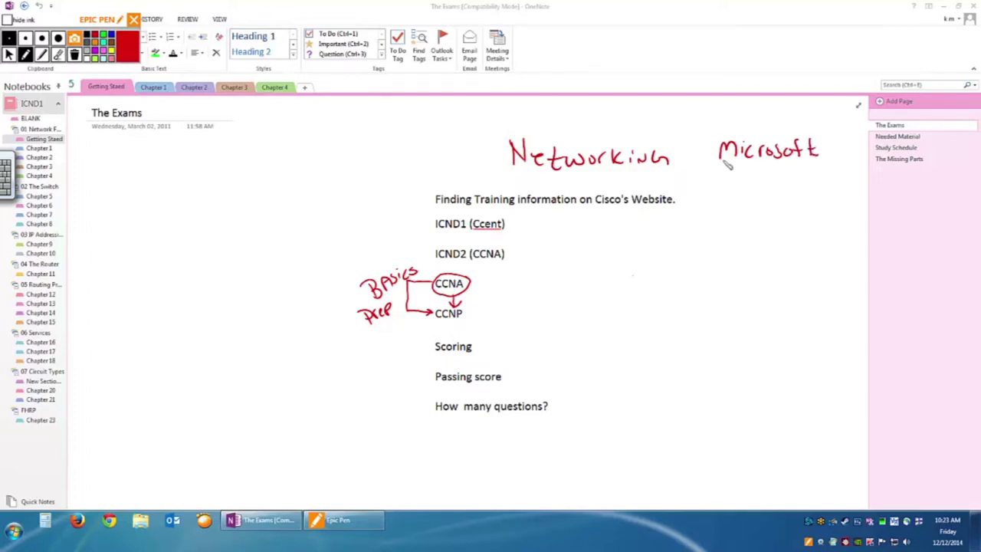
mouse_move(732, 163)
left_mouse_down()
mouse_move(734, 226)
mouse_move(662, 269)
mouse_move(495, 282)
mouse_move(486, 296)
left_mouse_up()
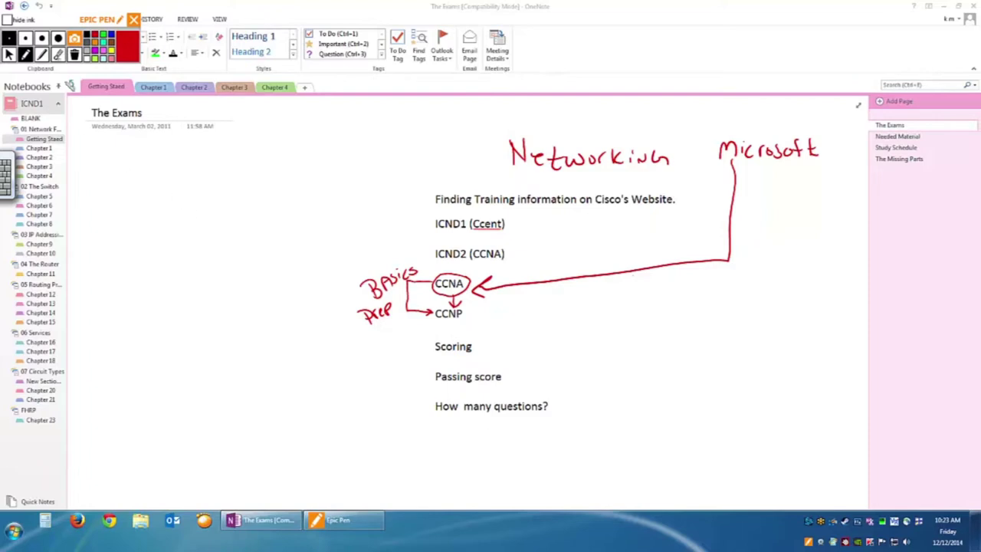
left_click(59, 55)
Erase the Basics Prep bracket and the Microsoft and Networking ink.
mouse_move(359, 308)
left_mouse_down()
mouse_move(381, 324)
mouse_move(400, 260)
mouse_move(500, 269)
mouse_move(636, 256)
left_mouse_up()
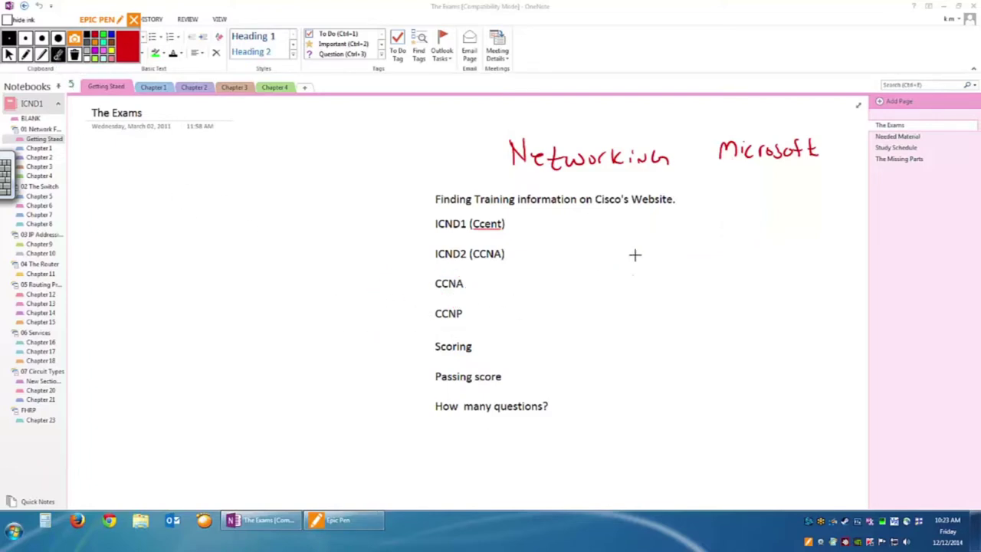
mouse_move(753, 162)
left_mouse_down()
mouse_move(722, 148)
mouse_move(813, 147)
mouse_move(576, 155)
mouse_move(622, 153)
left_mouse_up()
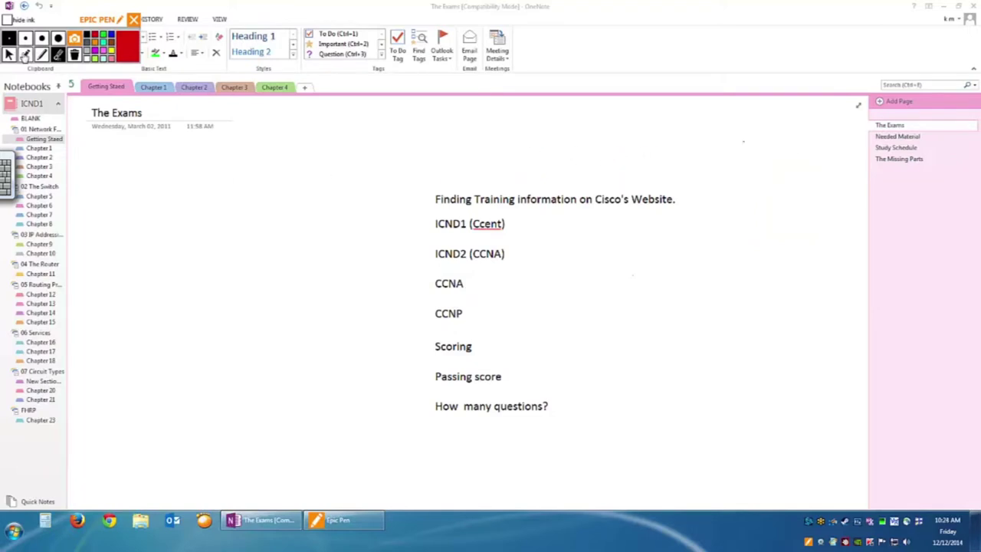
left_click(25, 56)
Write '— 300 — 1000' in red beside Scoring.
left_click(482, 348)
left_click_drag(496, 350, 546, 341)
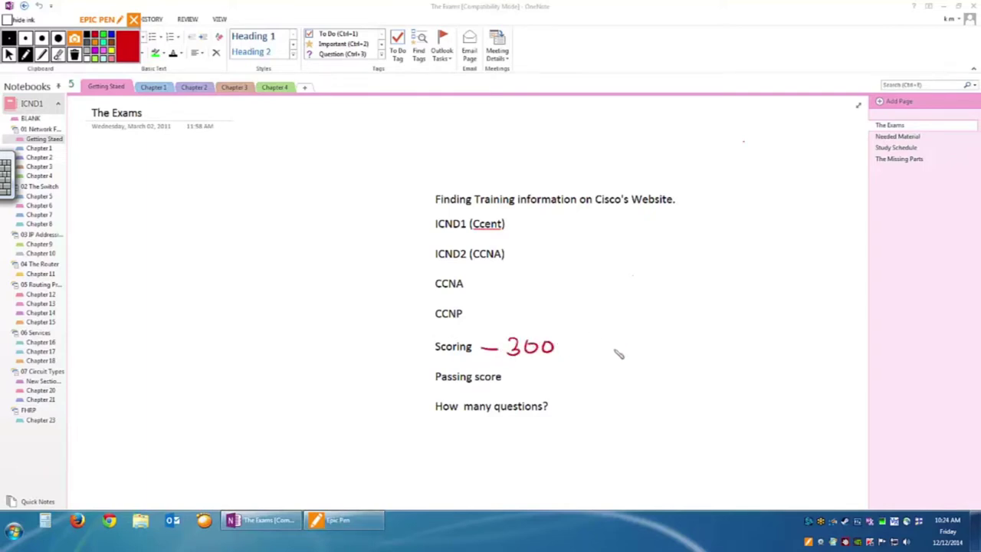
left_click_drag(568, 347, 603, 354)
left_click_drag(618, 337, 650, 342)
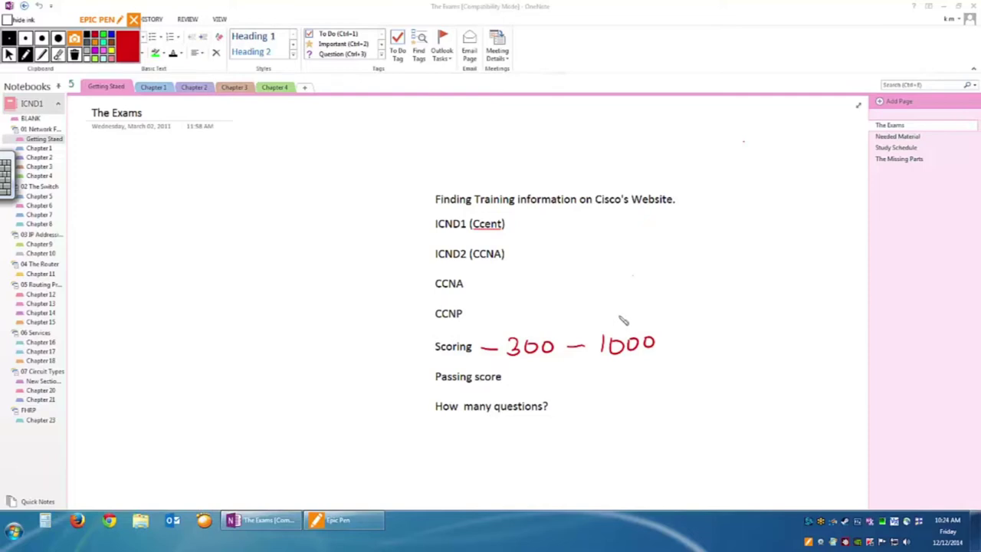
Write '— 80%' in red beside Passing score.
mouse_move(506, 379)
left_mouse_down()
mouse_move(534, 376)
mouse_move(531, 394)
mouse_move(536, 381)
left_mouse_up()
mouse_move(547, 374)
left_mouse_down()
mouse_move(548, 384)
mouse_move(563, 372)
mouse_move(565, 384)
mouse_move(578, 384)
left_mouse_up()
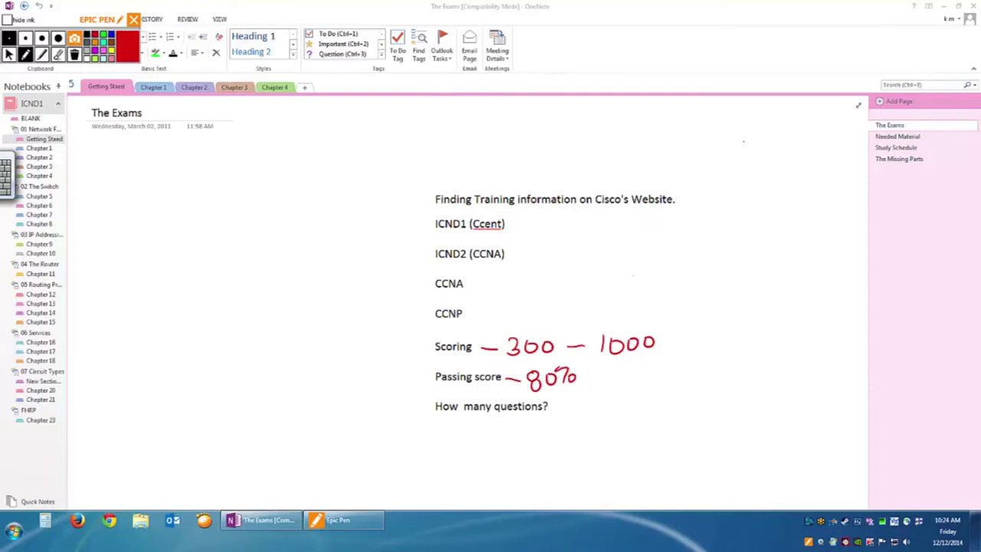
left_click(8, 54)
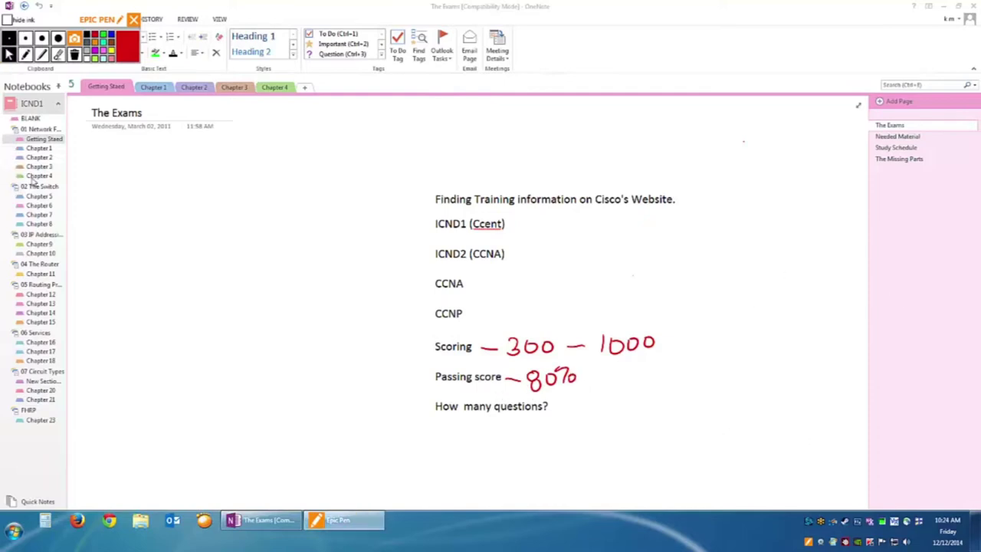
In Calculator, multiply the score range by 0.8 to work out the 860 passing score.
left_click(45, 522)
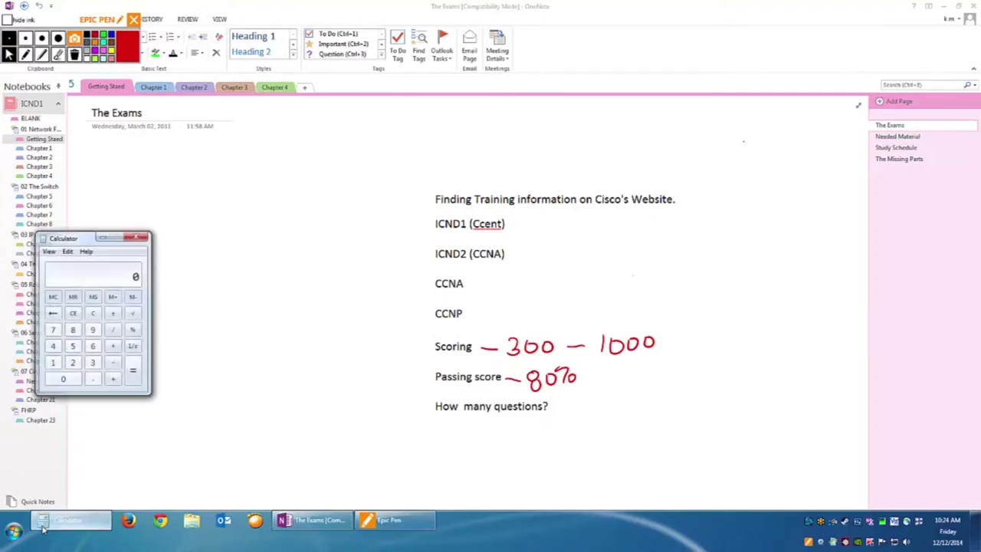
left_click_drag(126, 238, 221, 270)
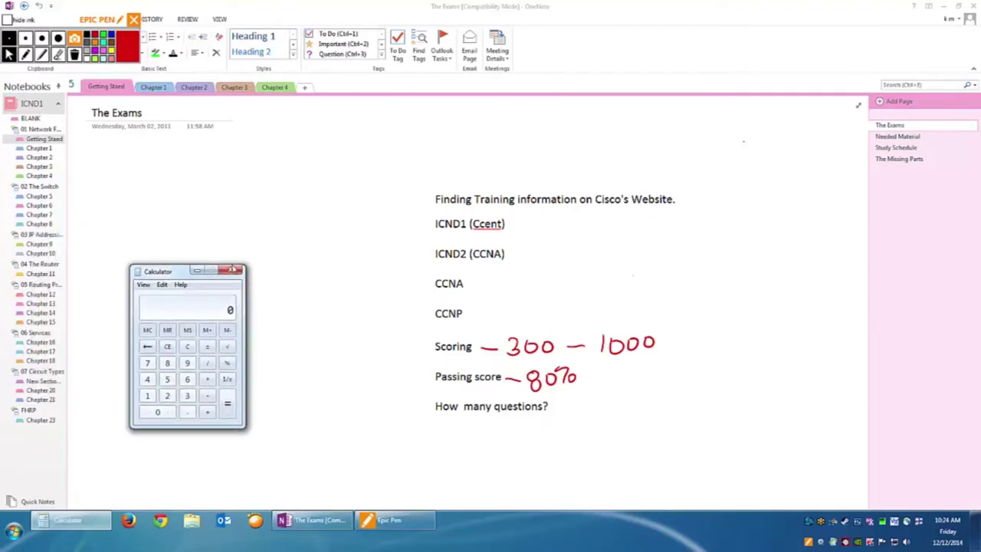
type("00*0.8")
key("Return")
key("Return")
Close Calculator, then in red draw an arrow from Passing score up to '860' and write '811'.
left_click(236, 274)
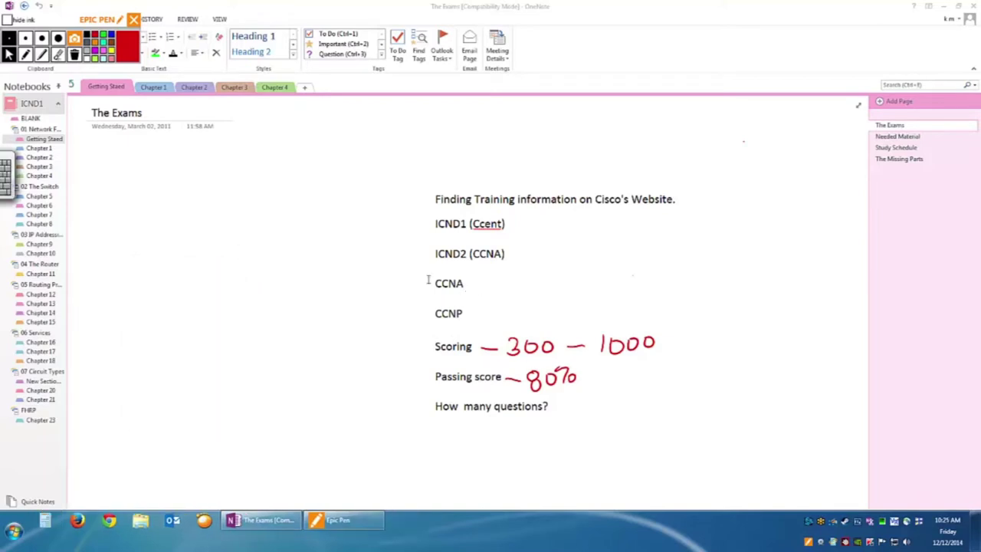
left_click(27, 54)
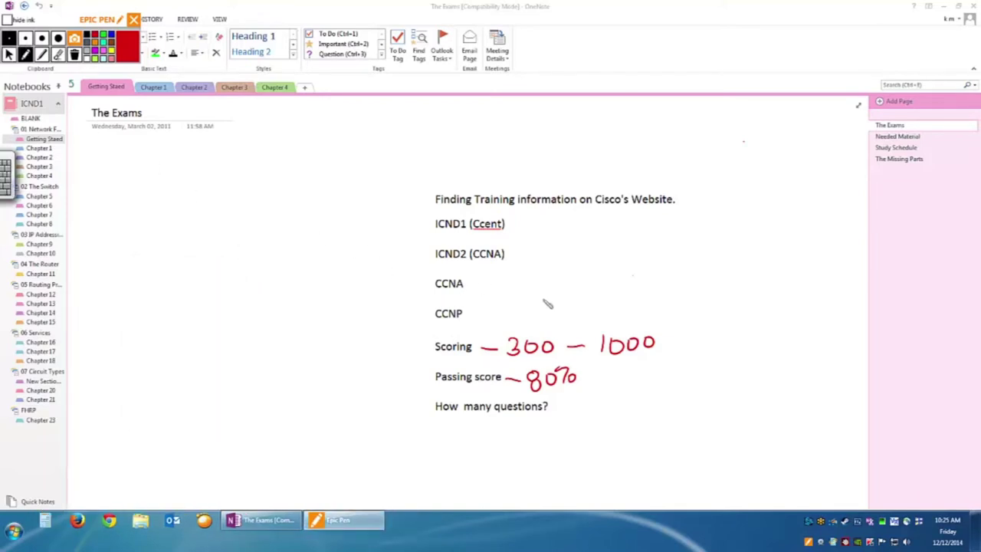
mouse_move(435, 377)
left_mouse_down()
mouse_move(396, 383)
mouse_move(395, 357)
mouse_move(409, 369)
left_mouse_up()
mouse_move(374, 331)
left_mouse_down()
mouse_move(370, 341)
mouse_move(392, 332)
left_mouse_up()
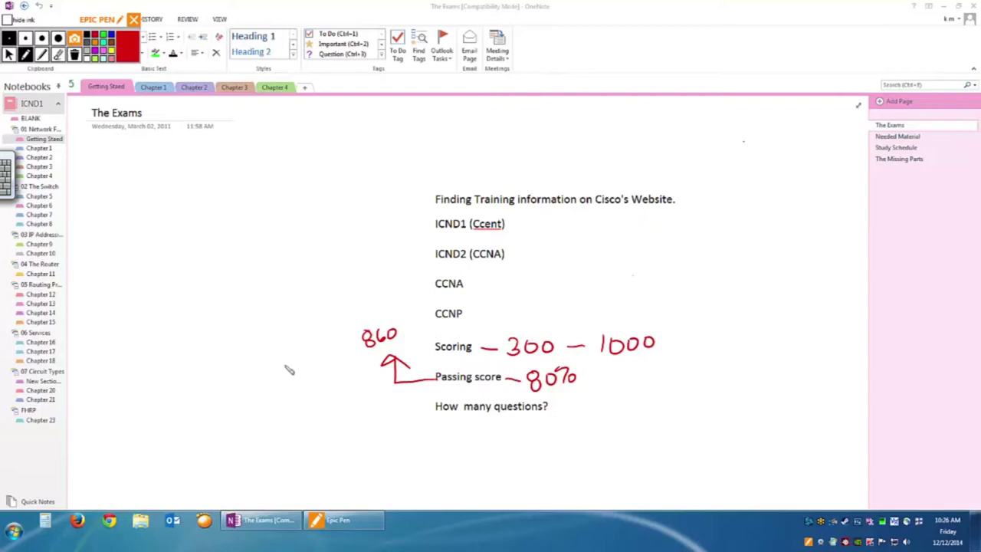
mouse_move(309, 375)
left_mouse_down()
mouse_move(305, 387)
mouse_move(311, 376)
mouse_move(335, 394)
left_mouse_up()
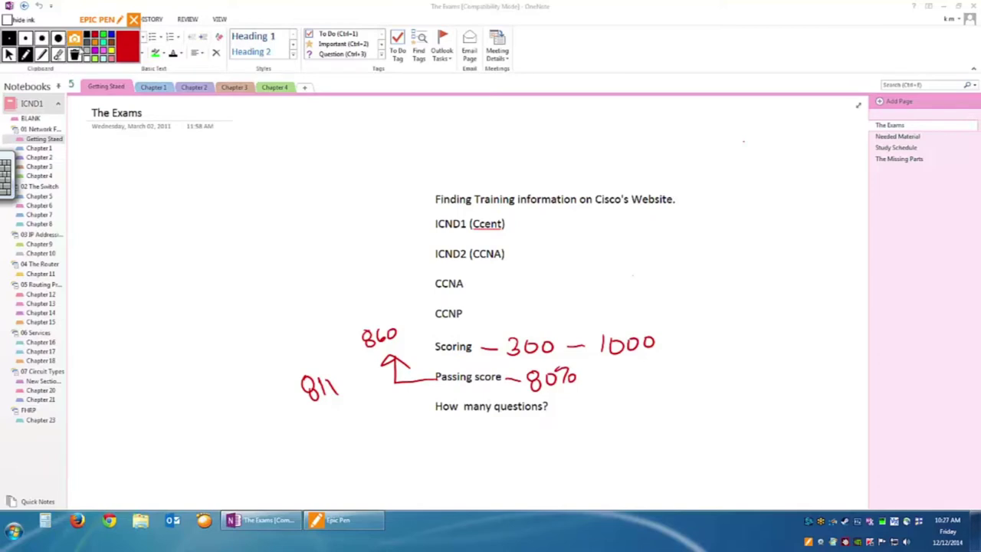
left_click(58, 55)
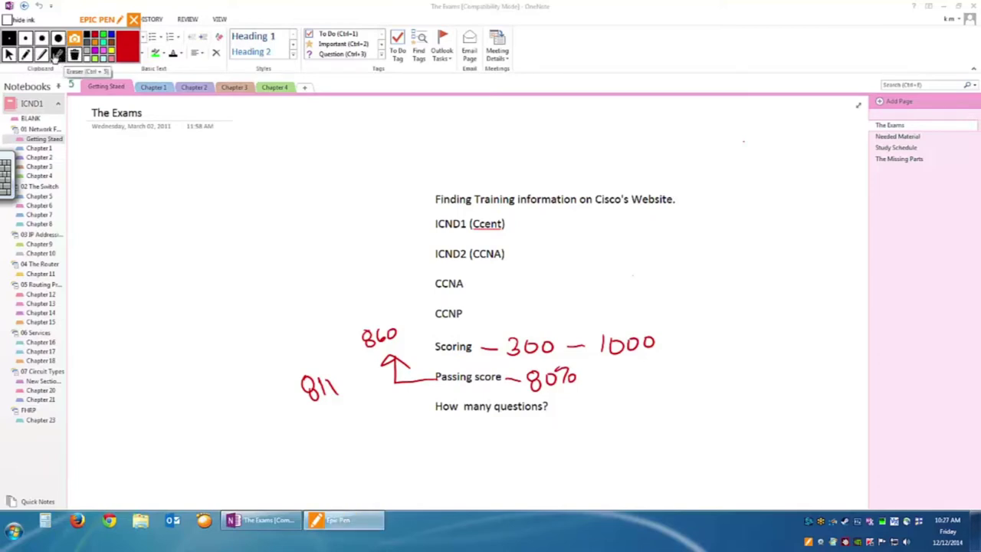
Clear all red ink from the page and return to Epic Pen's pen.
left_click(75, 54)
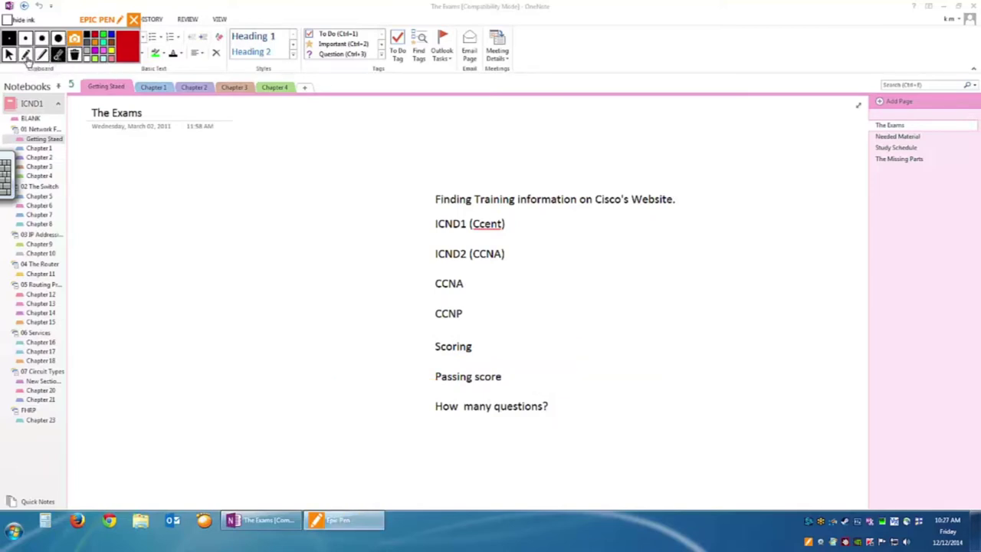
left_click(26, 57)
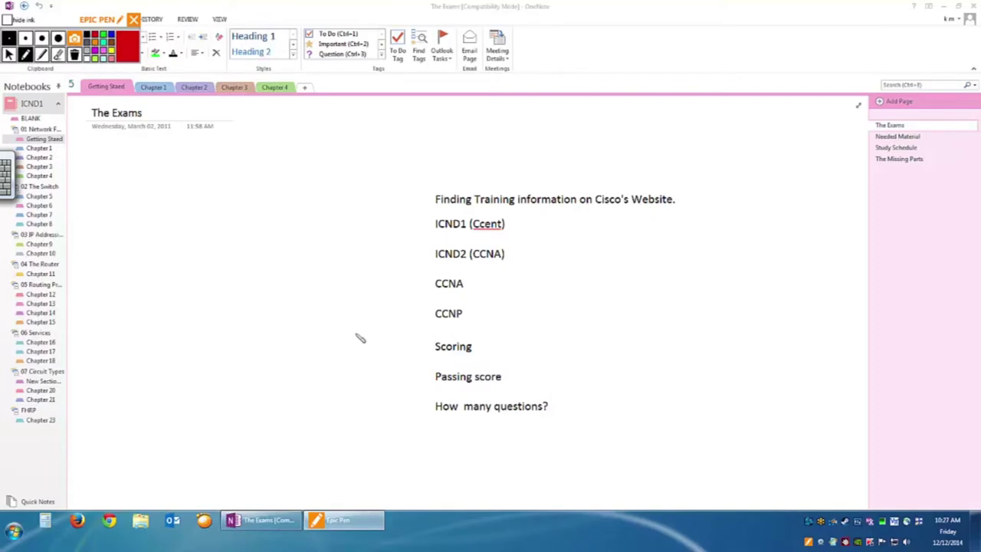
left_click(8, 55)
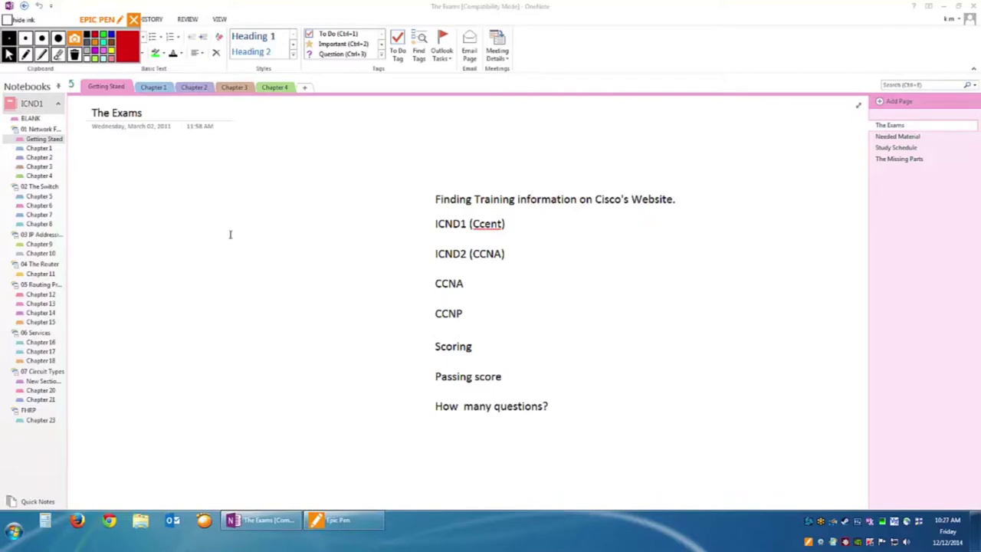
left_click(26, 55)
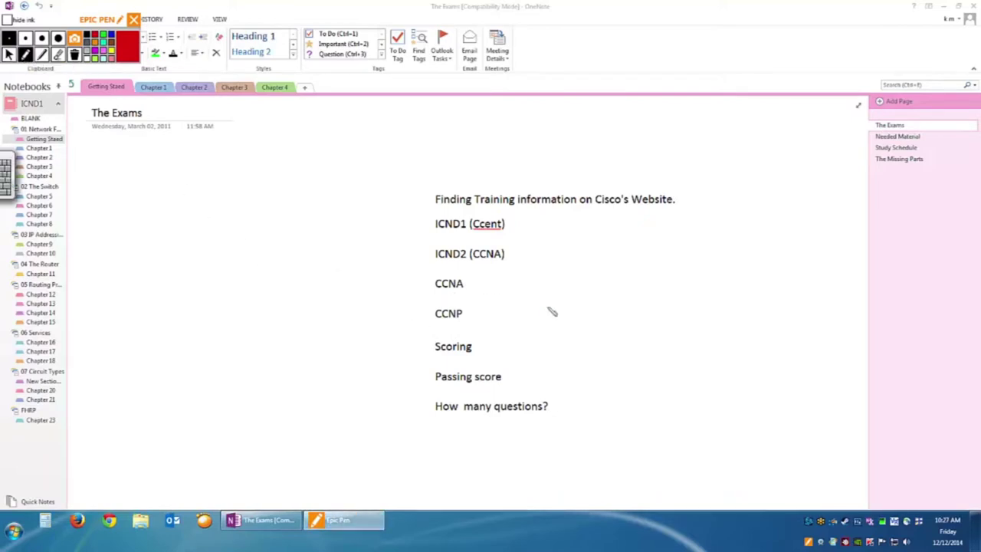
Handwrite '815 – Passing' beside CCNA and '700 – Score' below it.
left_click_drag(609, 270, 610, 276)
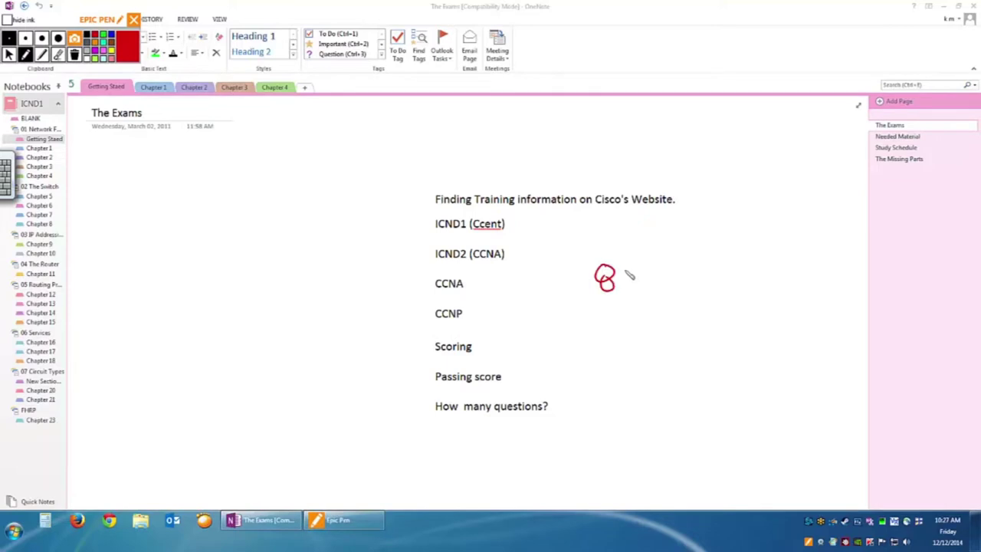
mouse_move(625, 270)
left_mouse_down()
mouse_move(625, 288)
mouse_move(644, 282)
mouse_move(633, 289)
left_mouse_up()
left_click_drag(636, 269, 757, 285)
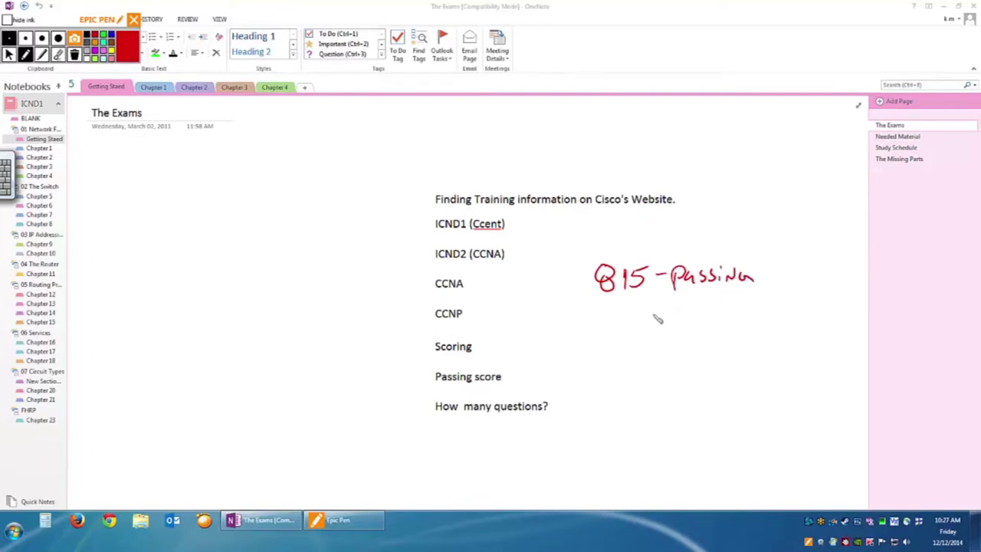
mouse_move(608, 316)
left_mouse_down()
mouse_move(630, 338)
mouse_move(688, 324)
mouse_move(691, 334)
mouse_move(755, 331)
left_mouse_up()
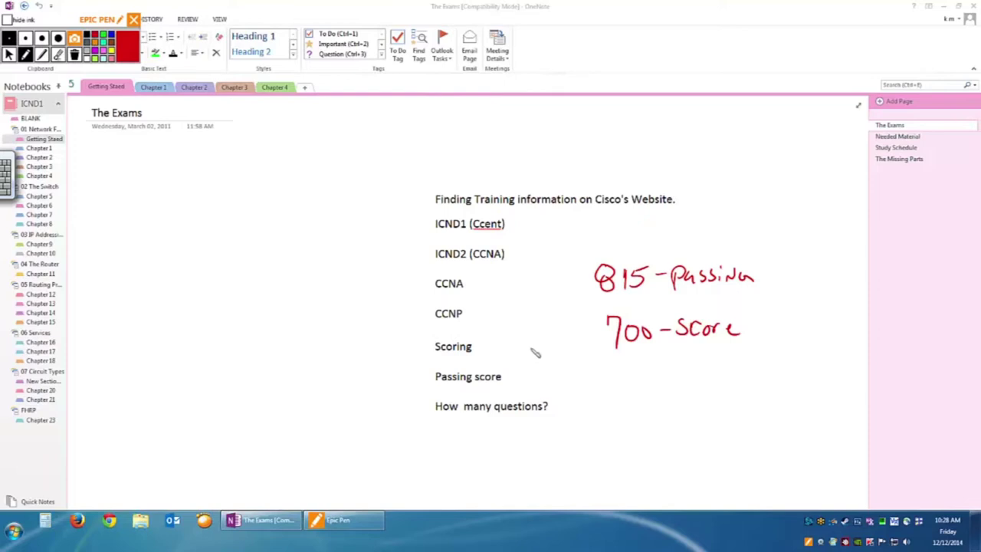
Draw an arrow up to 700 – Score, write and scribble out '515+300', then write '700 points'.
left_click_drag(578, 384, 606, 368)
left_click_drag(643, 410, 632, 426)
mouse_move(642, 410)
left_mouse_down()
mouse_move(656, 408)
mouse_move(664, 430)
mouse_move(688, 411)
mouse_move(696, 428)
mouse_move(707, 418)
left_mouse_up()
left_click_drag(713, 414, 711, 435)
left_click_drag(732, 414, 745, 416)
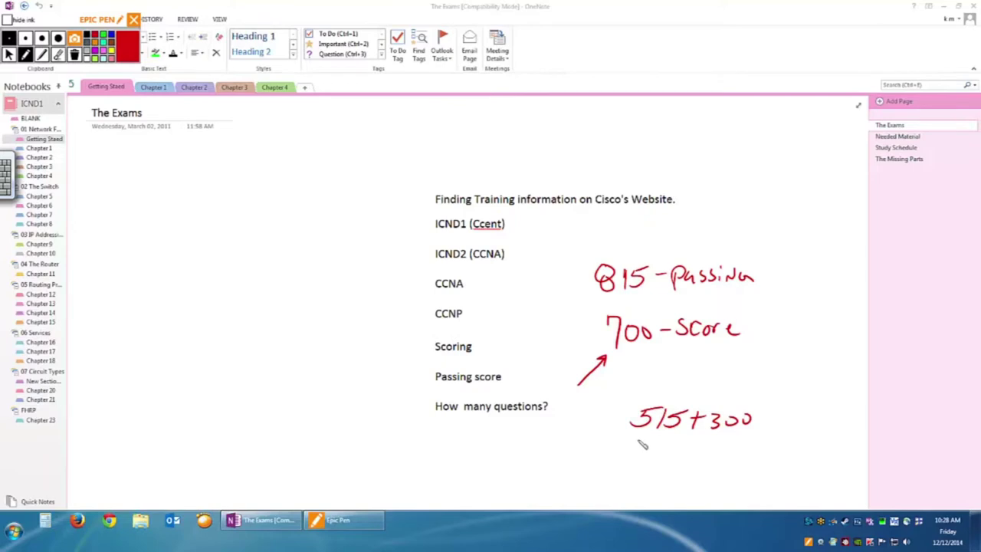
mouse_move(639, 437)
left_mouse_down()
mouse_move(630, 451)
mouse_move(671, 444)
mouse_move(667, 420)
mouse_move(752, 437)
mouse_move(734, 423)
left_mouse_up()
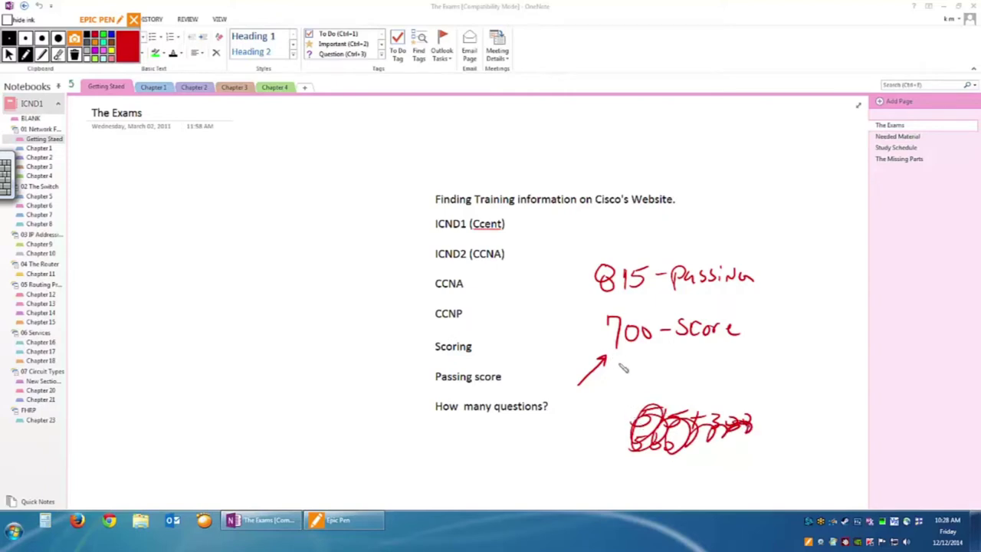
left_click_drag(627, 376, 737, 385)
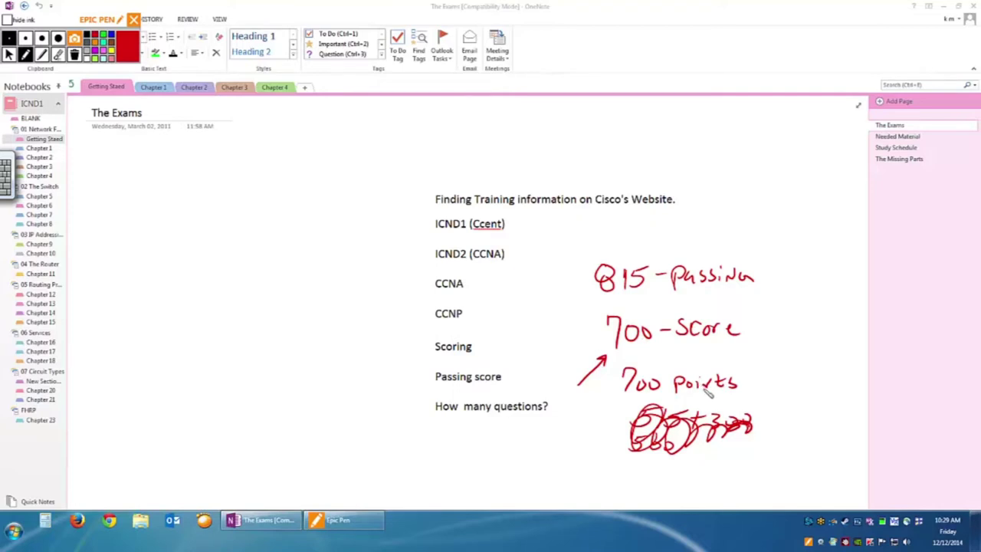
Handwrite '$150' above the page text and '4 months prep' beneath it.
mouse_move(638, 138)
left_mouse_down()
mouse_move(626, 157)
mouse_move(653, 156)
left_mouse_up()
left_click_drag(674, 142, 673, 143)
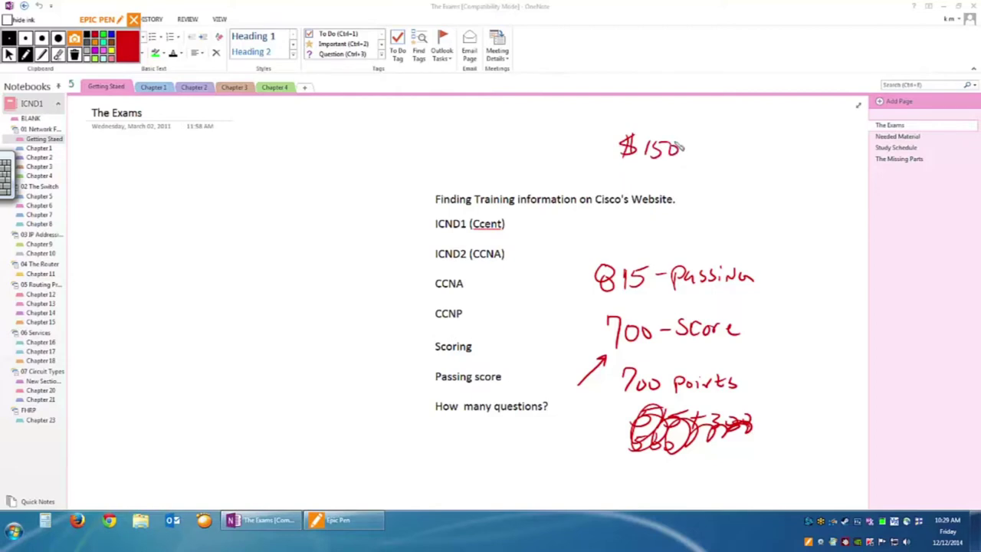
left_click_drag(640, 171, 647, 184)
left_click_drag(657, 184, 700, 184)
left_click(689, 183)
mouse_move(704, 172)
left_mouse_down()
mouse_move(704, 186)
mouse_move(743, 187)
left_mouse_up()
left_click_drag(744, 174, 756, 182)
mouse_move(759, 187)
left_mouse_down()
mouse_move(768, 178)
mouse_move(774, 186)
left_mouse_up()
left_click_drag(777, 176, 778, 190)
left_click_drag(778, 176, 785, 181)
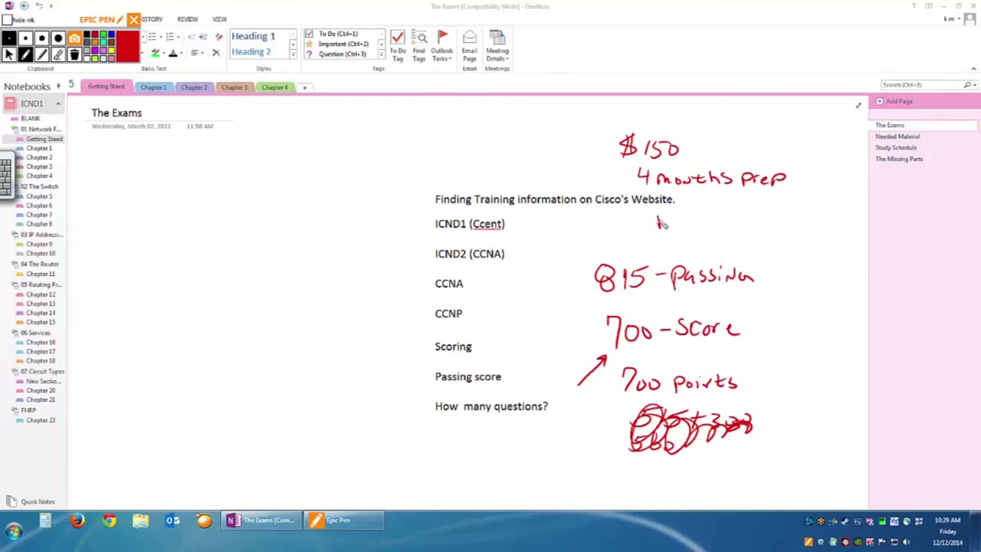
Write 'I Am Ready!' in red under 4 months prep.
left_click_drag(647, 214, 669, 214)
mouse_move(658, 214)
left_mouse_down()
mouse_move(658, 229)
mouse_move(668, 230)
mouse_move(805, 219)
mouse_move(782, 241)
left_mouse_up()
left_click_drag(829, 187, 819, 219)
left_click(815, 228)
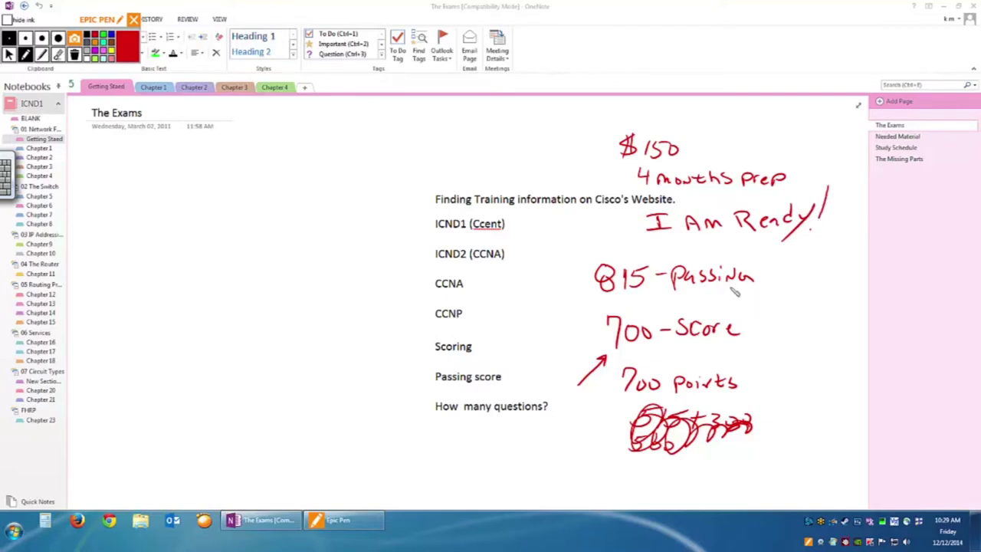
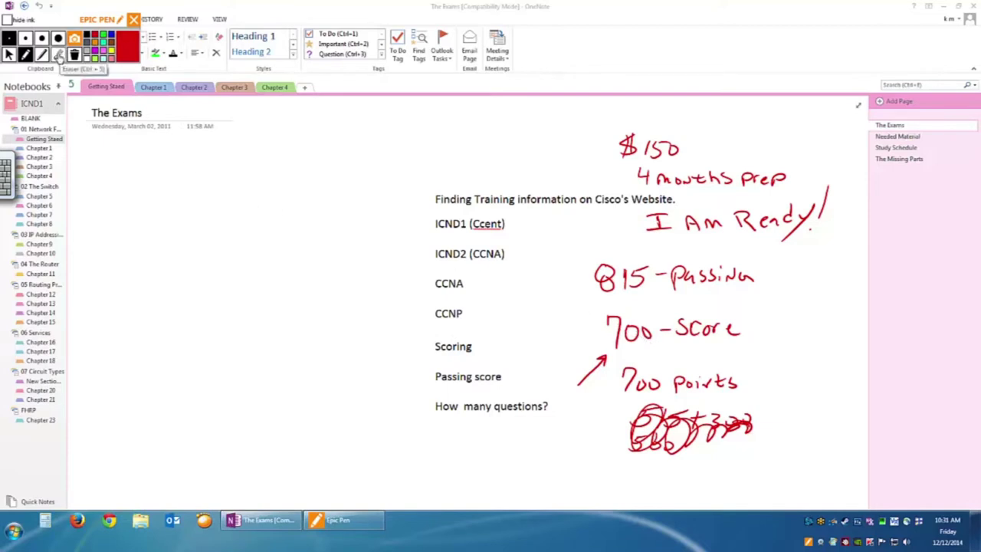
Erase the zeros of 700 and handwrite 714, then clear all red ink from The Exams page.
left_click(59, 55)
mouse_move(625, 326)
left_mouse_down()
mouse_move(644, 329)
mouse_move(632, 328)
left_mouse_up()
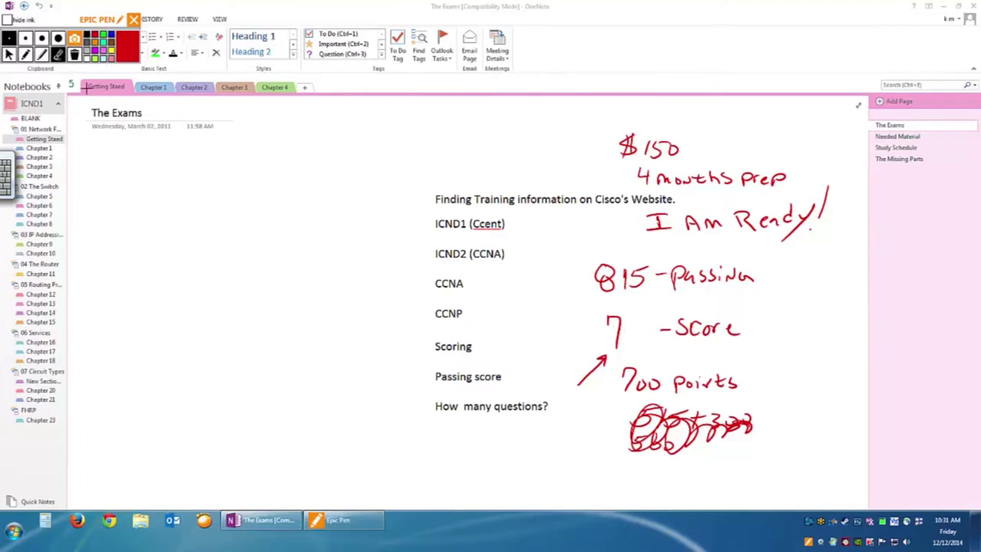
left_click(26, 55)
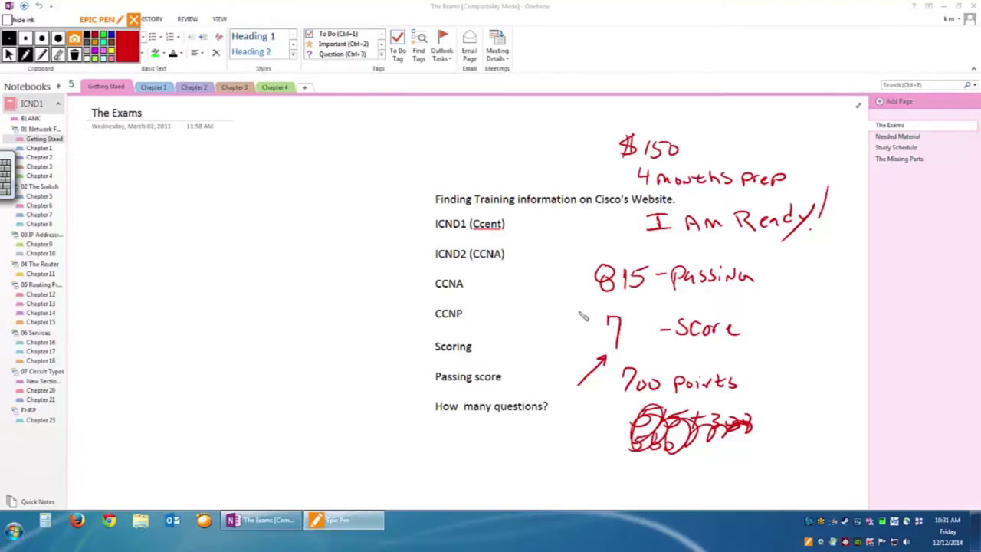
left_click_drag(628, 345, 626, 322)
mouse_move(636, 322)
left_mouse_down()
mouse_move(650, 332)
mouse_move(647, 348)
left_mouse_up()
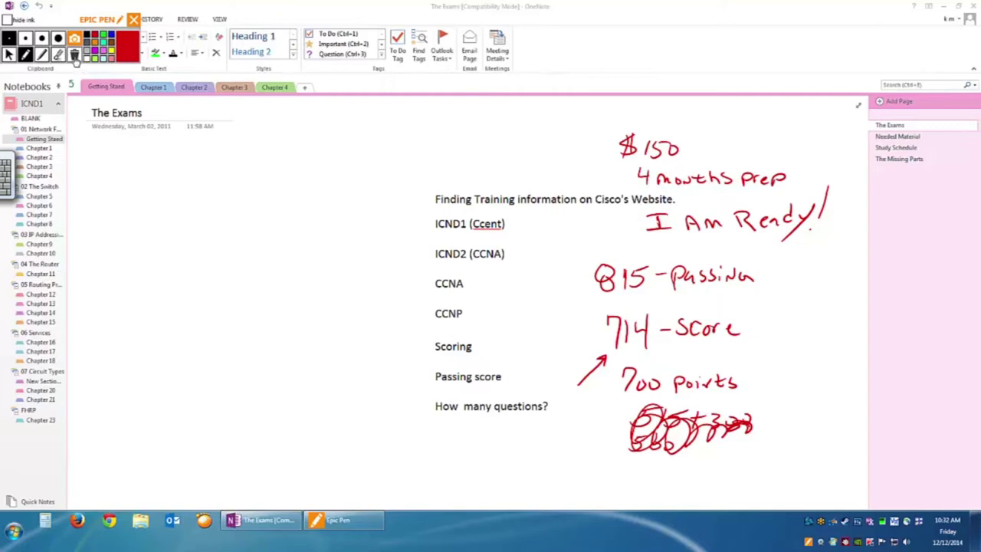
left_click(75, 55)
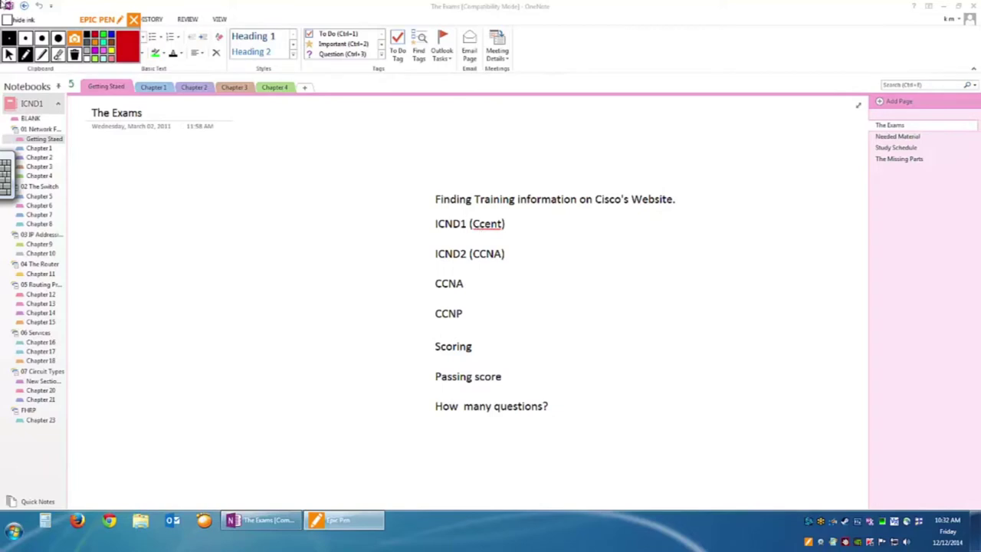
left_click(9, 54)
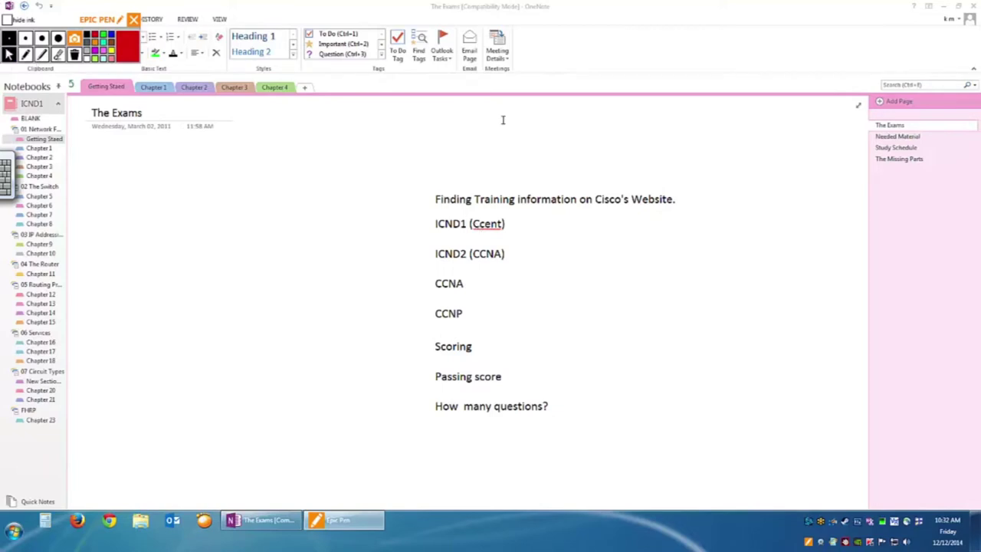
Show the Needed Material page from its top, with the Epic Pen ready to draw.
left_click(895, 136)
scroll(602, 233, "up", 3)
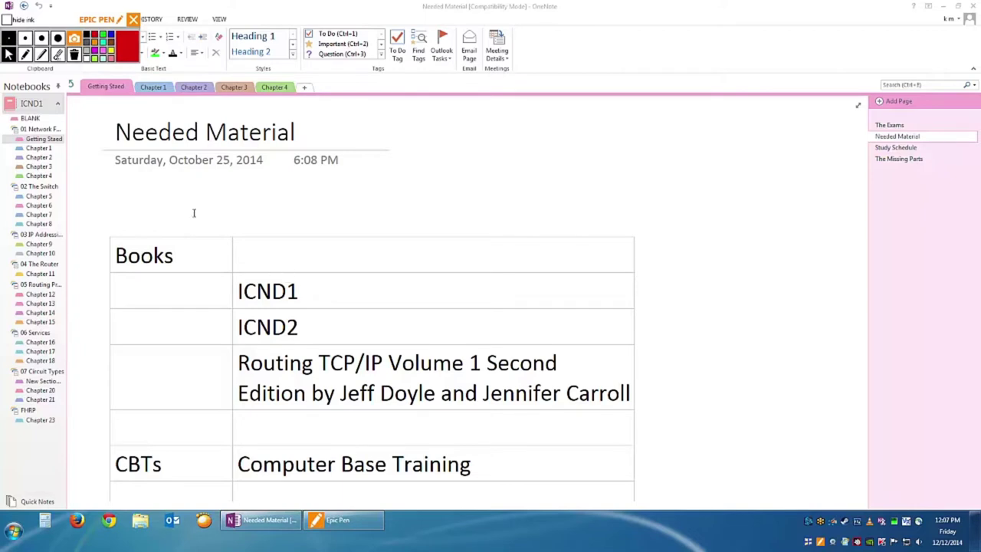
left_click(25, 54)
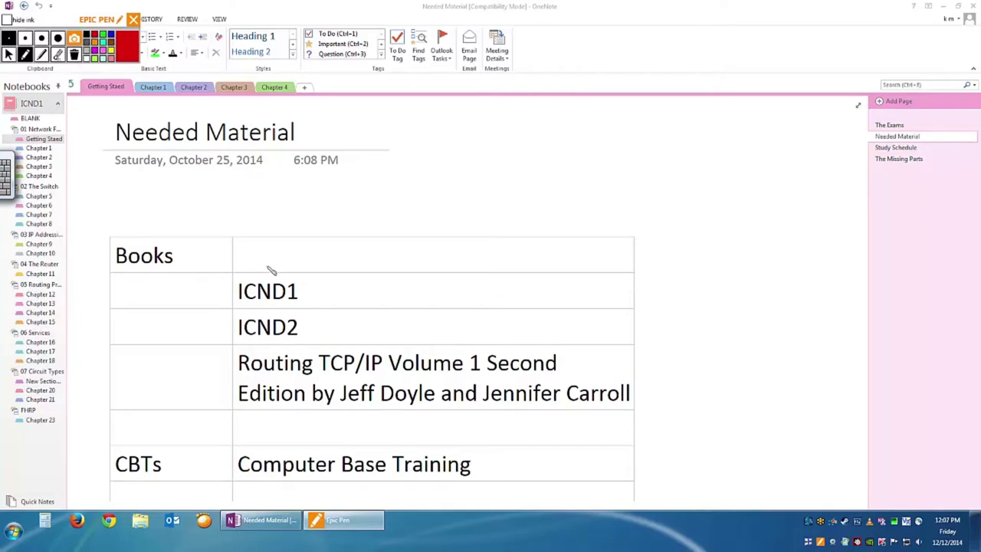
Circle ICND1 in red ink and handwrite 'Cisco Press' above the table.
mouse_move(293, 276)
left_mouse_down()
mouse_move(281, 270)
mouse_move(231, 287)
mouse_move(264, 309)
mouse_move(312, 303)
mouse_move(275, 283)
mouse_move(225, 322)
mouse_move(271, 347)
mouse_move(315, 337)
mouse_move(285, 314)
mouse_move(254, 309)
left_mouse_up()
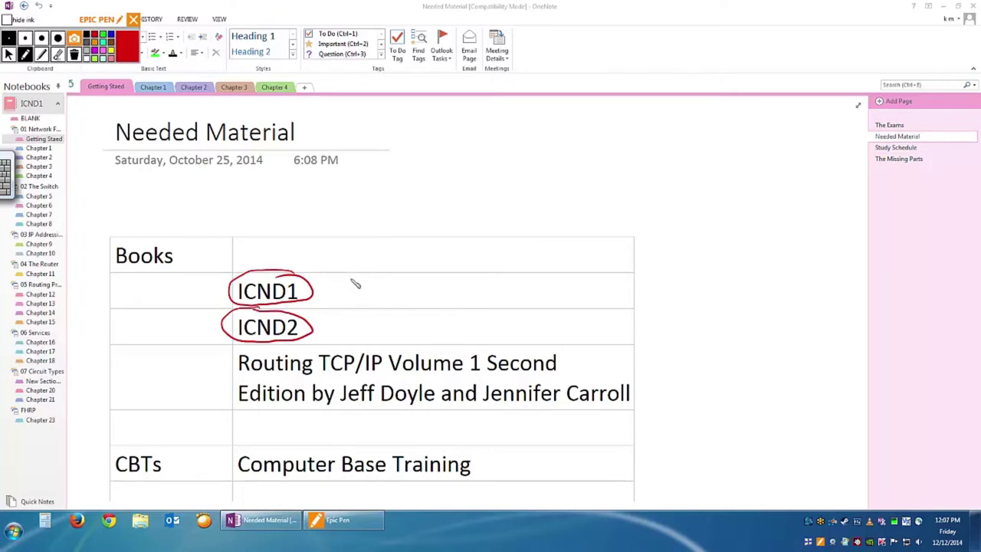
mouse_move(391, 193)
left_mouse_down()
mouse_move(420, 207)
mouse_move(523, 206)
left_mouse_up()
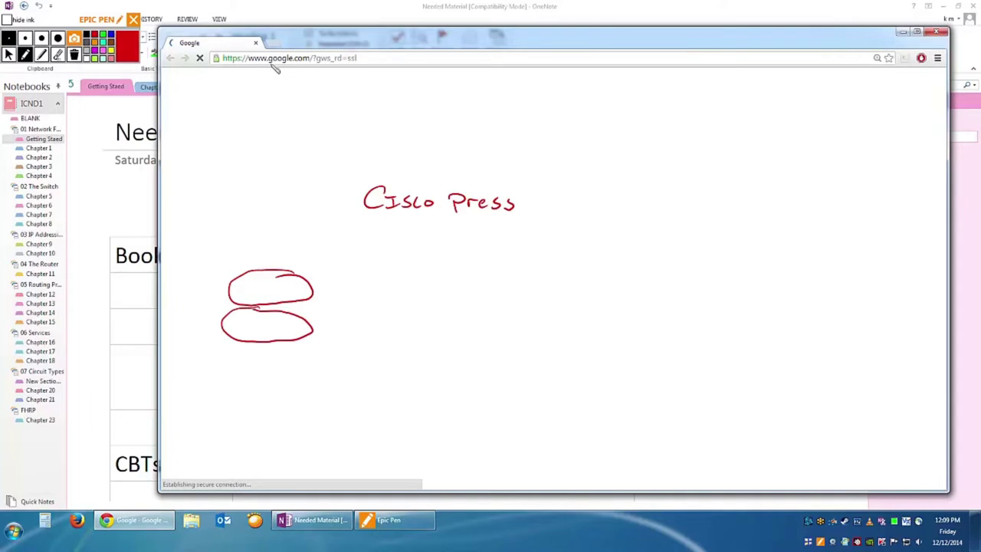
Load cisco.com in Chrome, fixing the mistyped address.
left_click(10, 55)
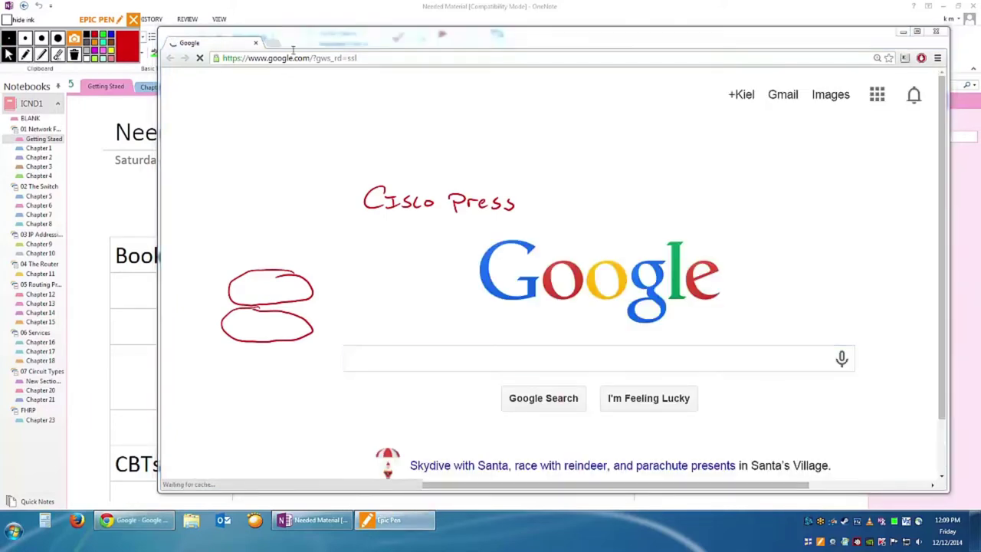
left_click(366, 57)
type("cicsoc")
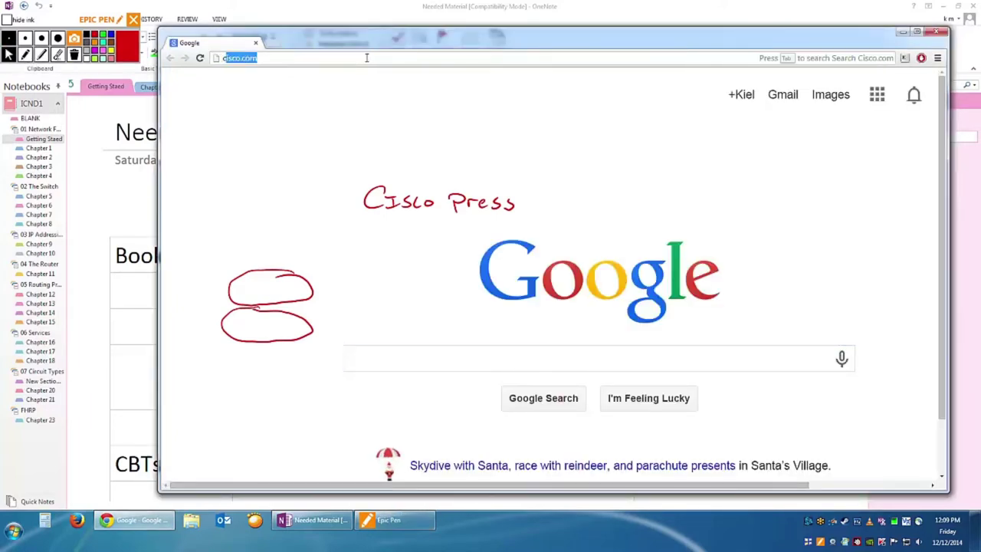
key("BackSpace")
key("BackSpace")
type("co")
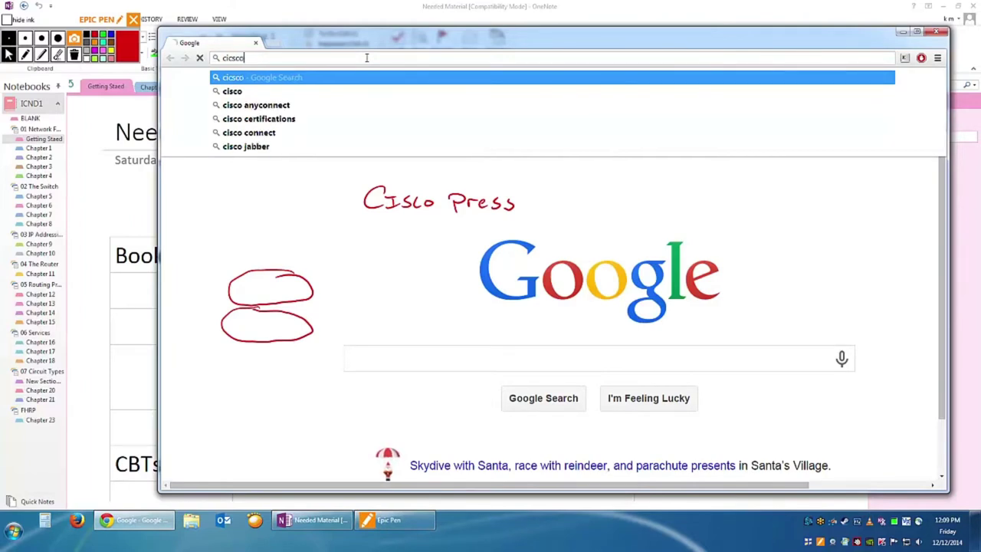
key("ctrl+Return")
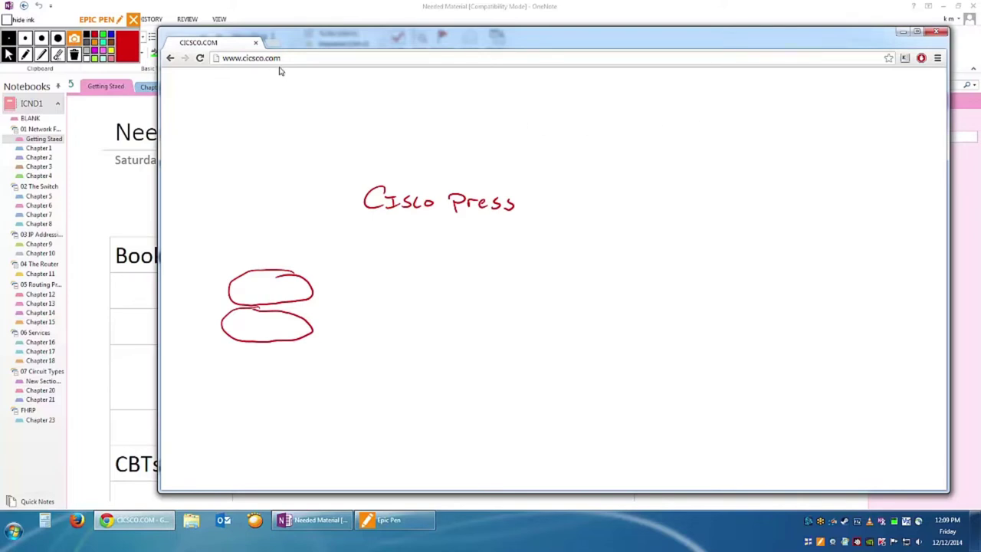
left_click(306, 59)
left_click(253, 58)
key("BackSpace")
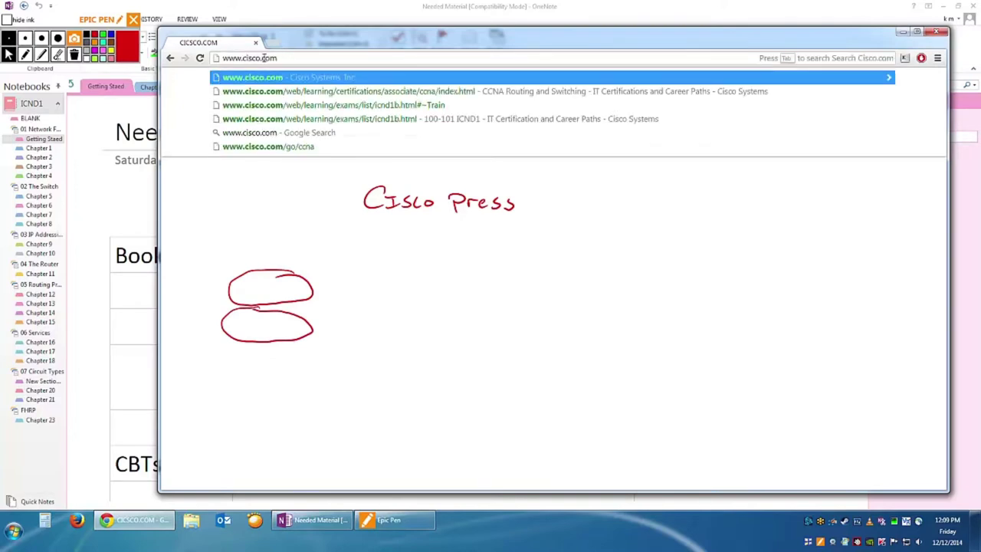
key("Return")
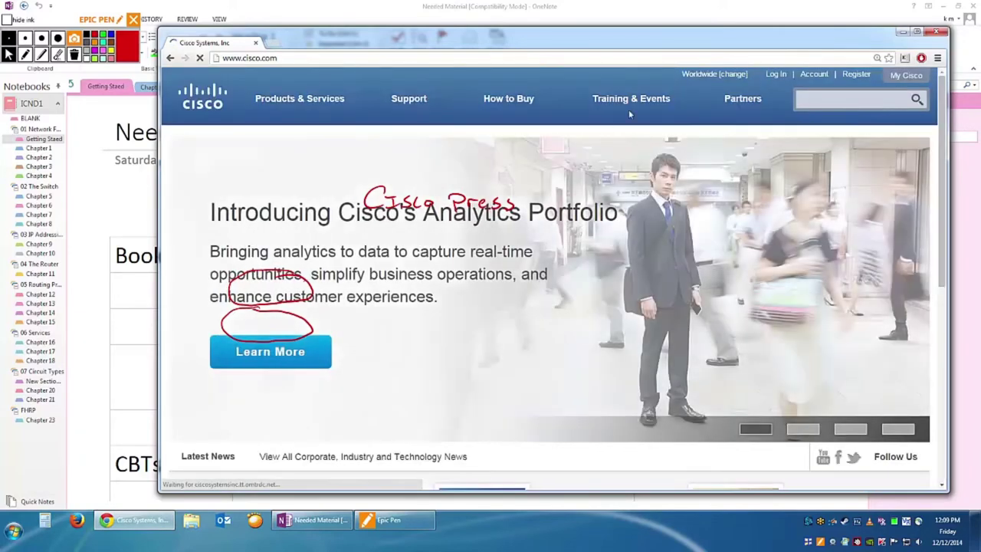
Go to the CCNA certification page and scroll down to its required exams.
mouse_move(630, 106)
left_click_drag(802, 198, 779, 184)
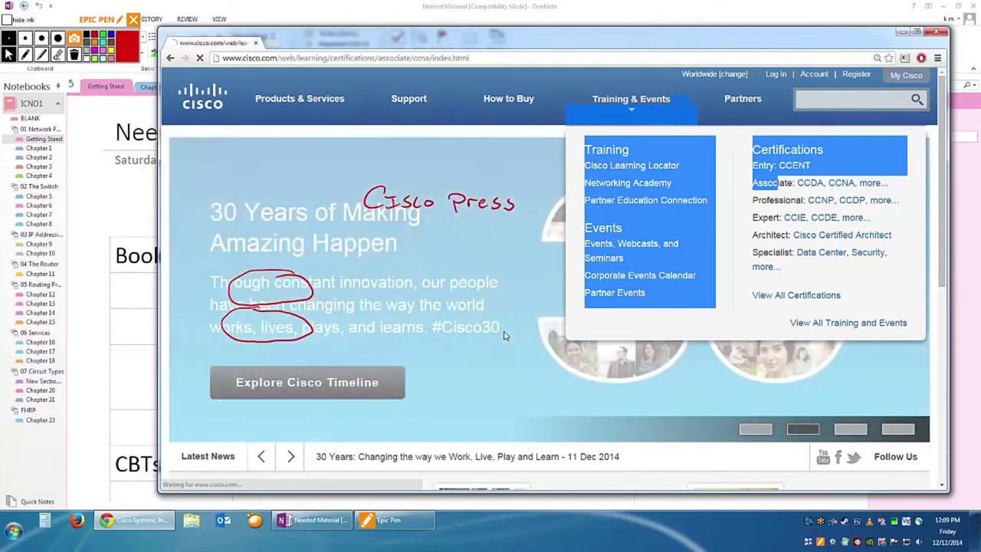
scroll(523, 335, "down", 4)
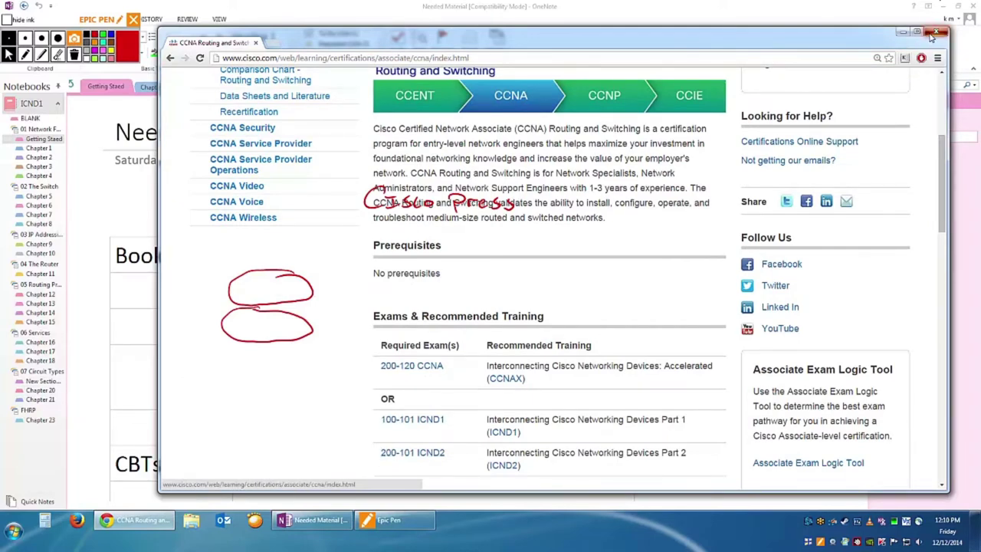
Close Chrome to return to OneNote, with the Epic Pen drawing again.
left_click(937, 31)
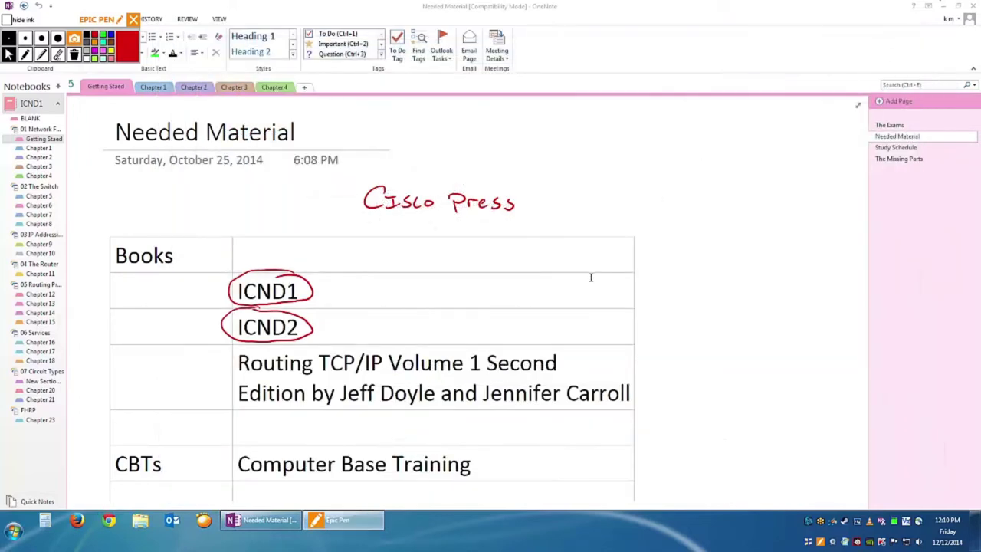
left_click(26, 55)
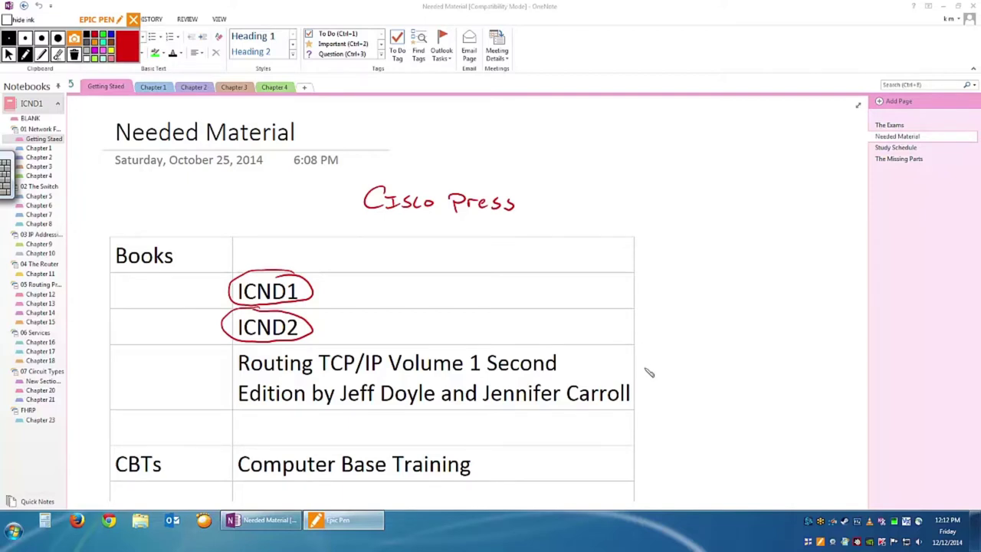
Draw a red checkmark beside the Routing TCP/IP row, then erase it.
left_click_drag(645, 367, 689, 347)
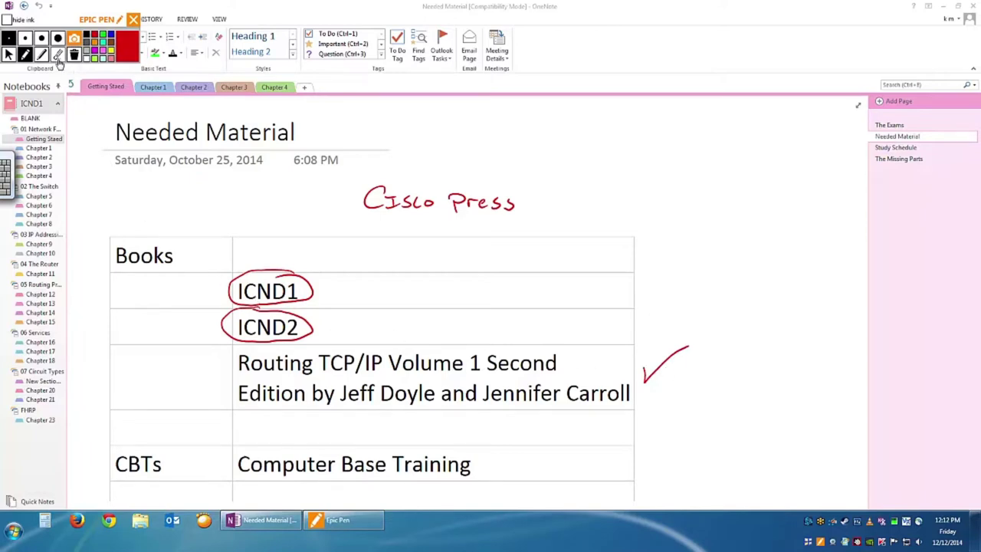
left_click(59, 58)
left_click_drag(657, 369, 656, 380)
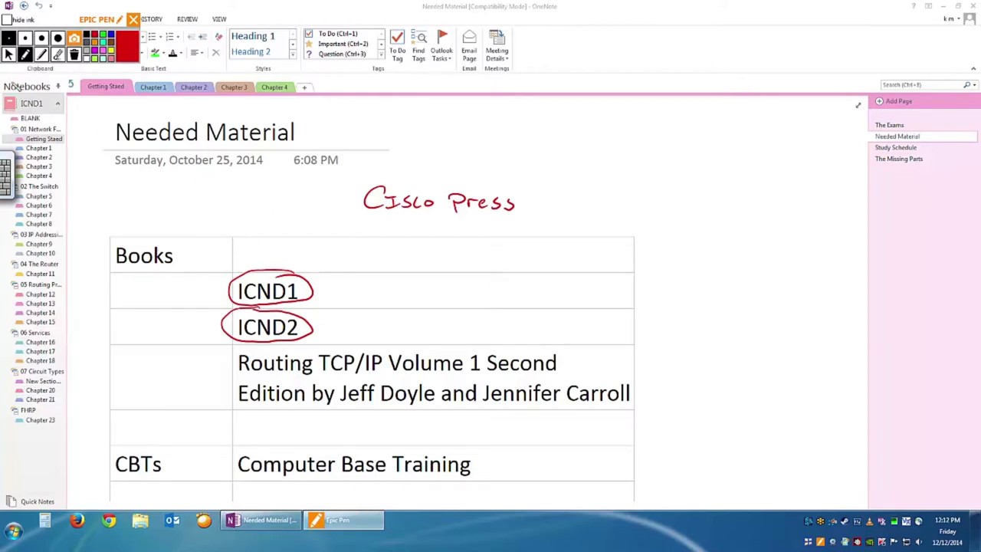
Wipe all remaining red ink off the Needed Material page.
left_click(8, 53)
left_click(26, 55)
left_click(9, 54)
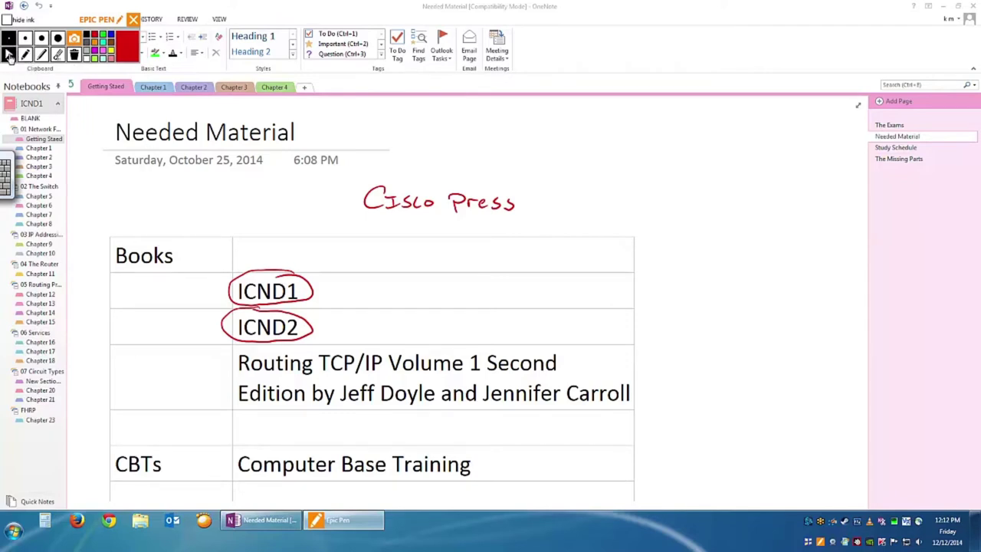
left_click(539, 284)
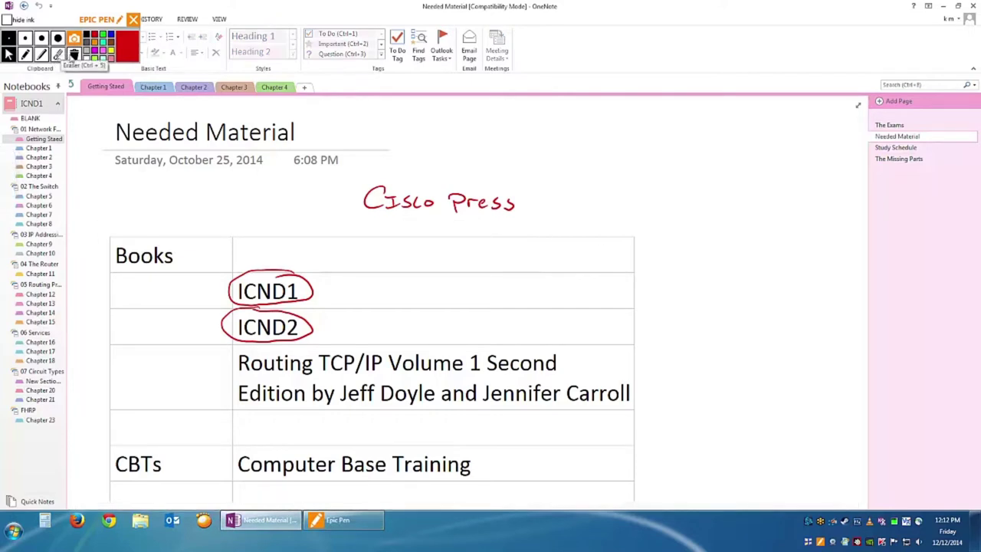
left_click(73, 54)
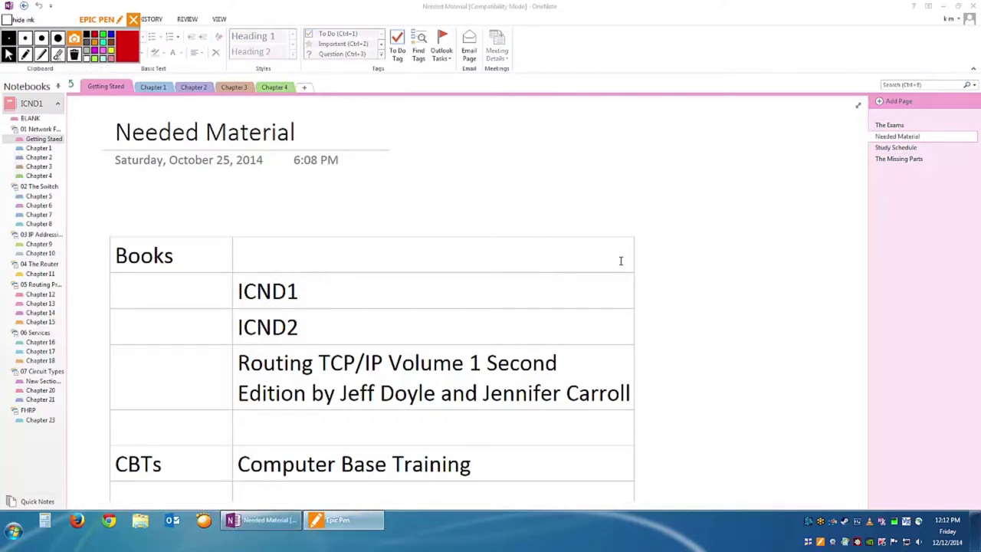
Select the Routing TCP/IP book title and scroll down to the Equipment rows.
left_click(677, 296)
scroll(678, 296, "down", 3)
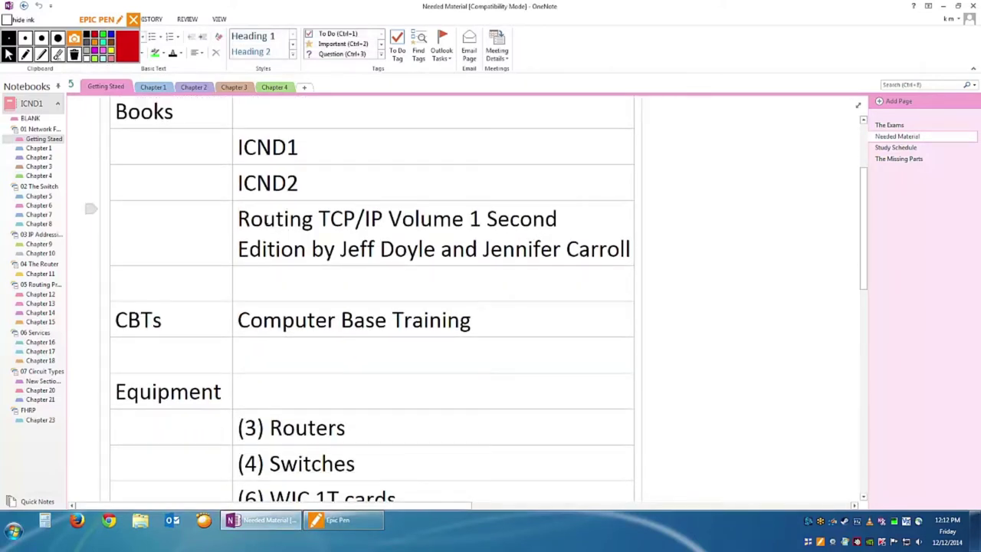
left_click_drag(242, 220, 646, 261)
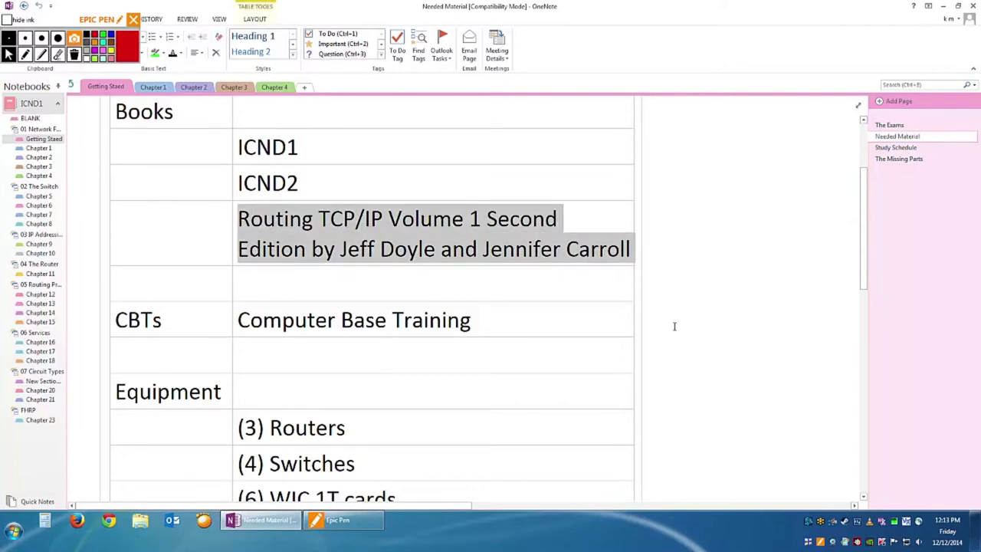
scroll(675, 327, "down", 2)
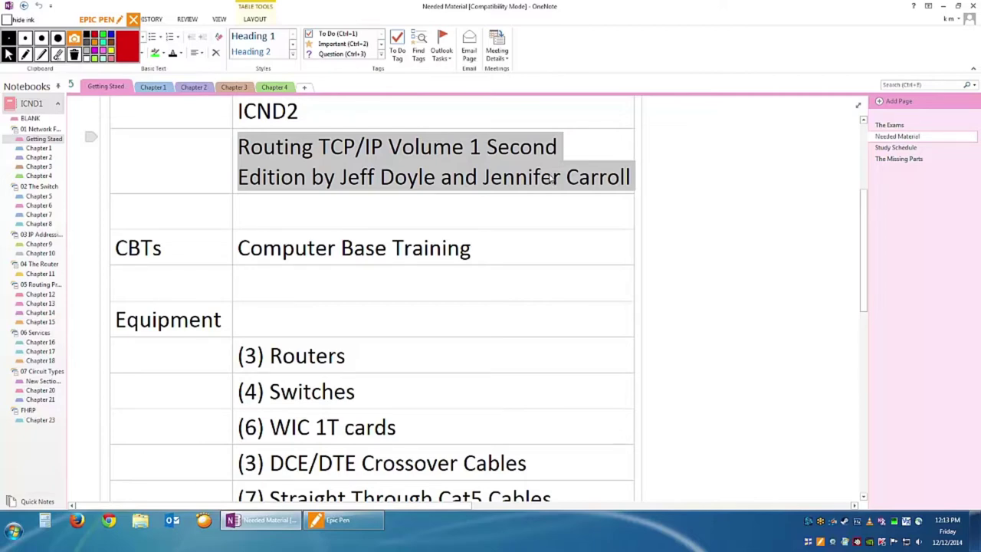
scroll(527, 202, "down", 3)
scroll(527, 202, "down", 1)
scroll(526, 202, "up", 3)
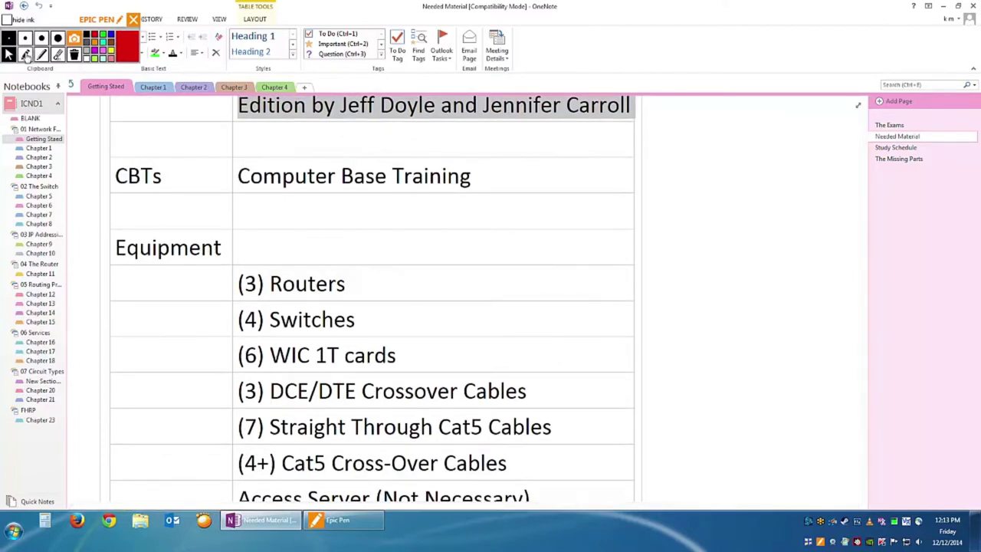
Activate Epic Pen's pen tool for drawing red ink over the page.
left_click(26, 54)
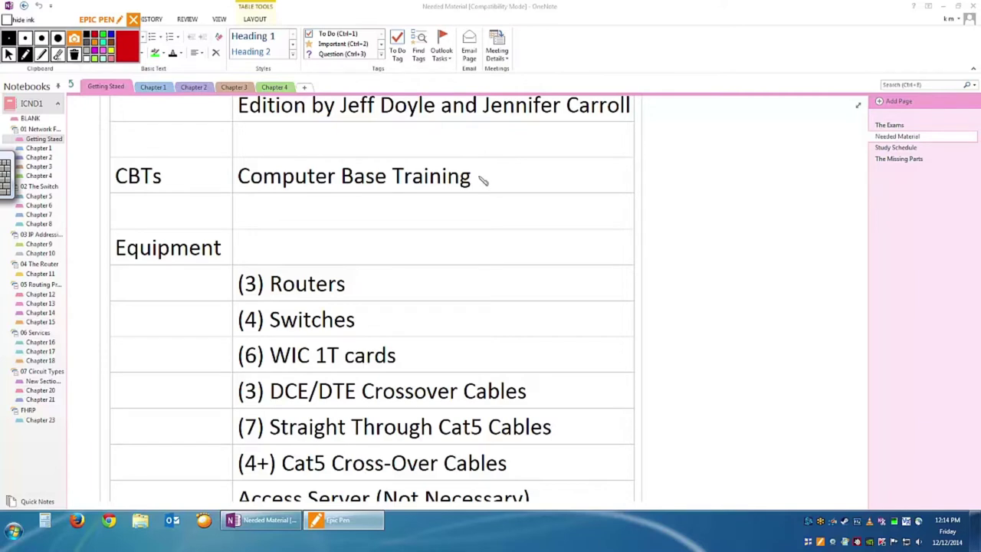
Draw and clear a test check mark by Computer Base Training, then scroll down to Equipment.
left_click_drag(478, 178, 505, 166)
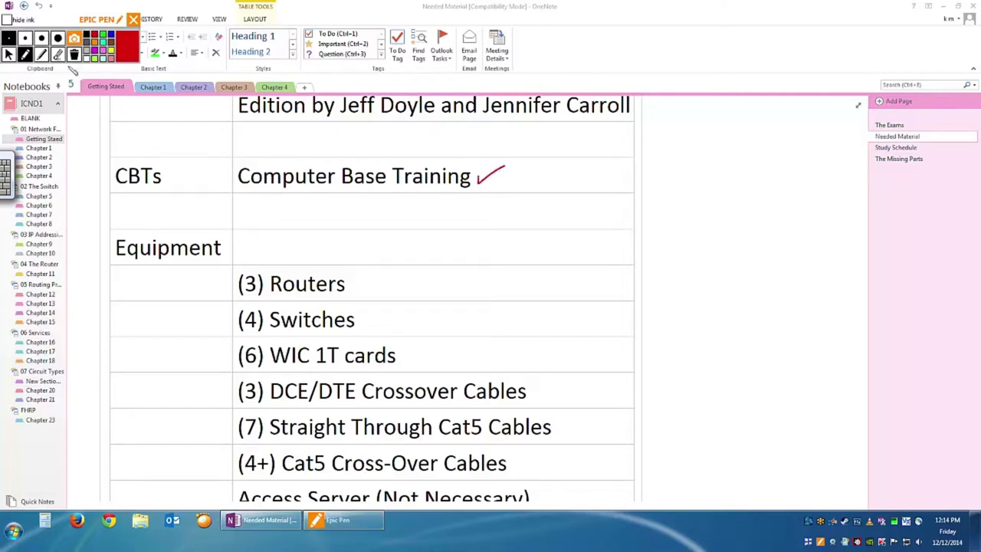
left_click(74, 54)
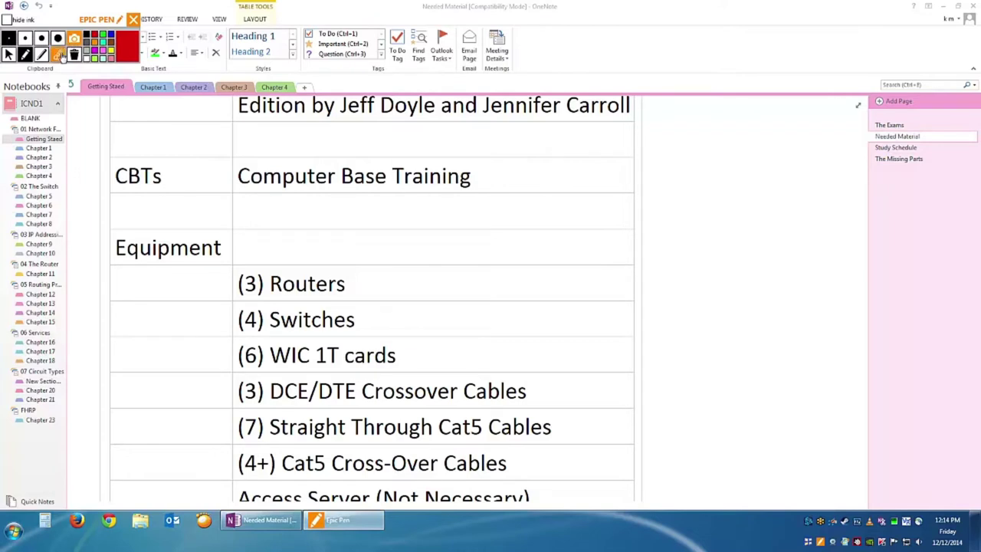
left_click(24, 55)
left_click(8, 54)
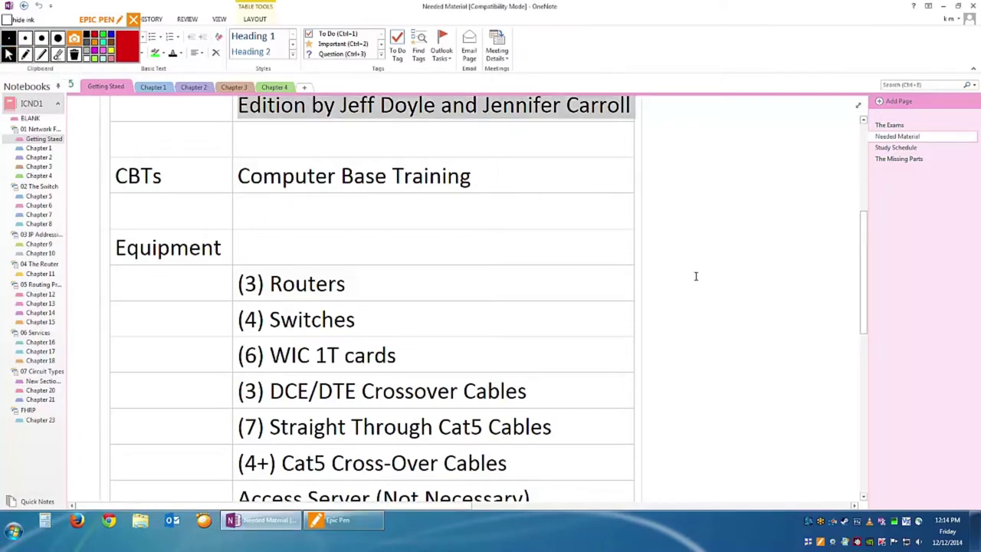
scroll(696, 276, "down", 3)
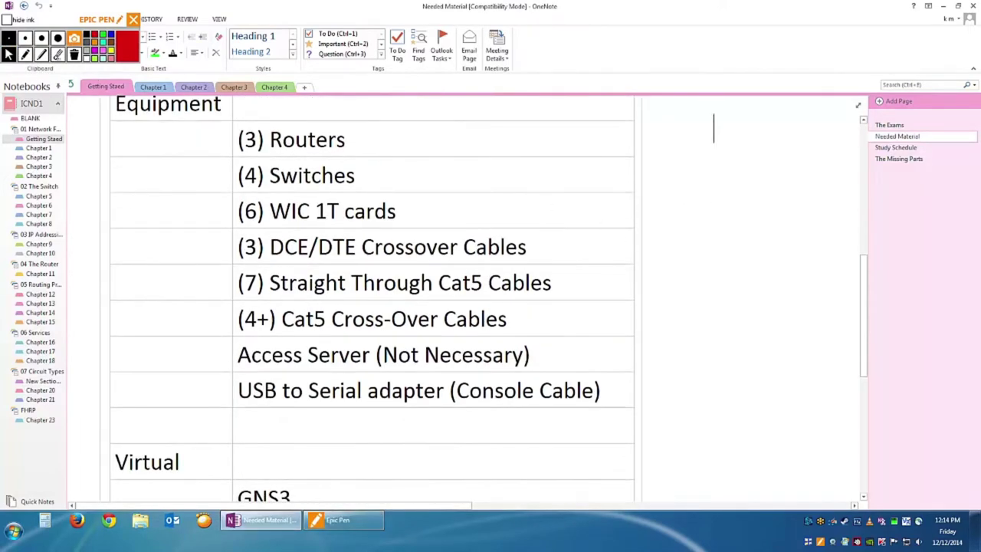
Handwrite 'Routers' and 'Switches' in red beside the Equipment table.
left_click(25, 54)
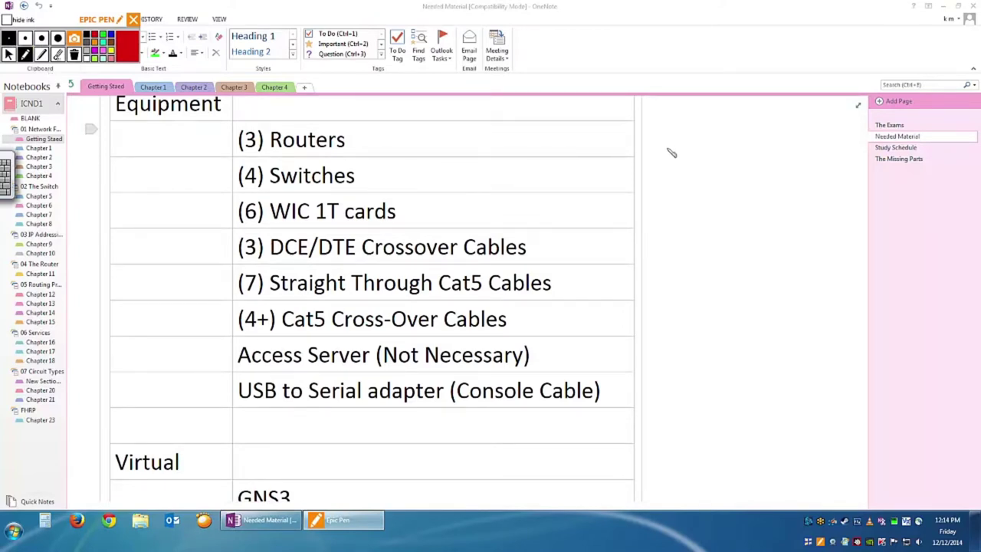
mouse_move(651, 144)
left_mouse_down()
mouse_move(670, 164)
mouse_move(747, 163)
left_mouse_up()
mouse_move(664, 186)
left_mouse_down()
mouse_move(690, 200)
mouse_move(704, 192)
mouse_move(707, 208)
mouse_move(721, 192)
mouse_move(763, 196)
left_mouse_up()
Add 'Connections' and 'CLI' with arrows and a grouping brace, then clear all the ink.
mouse_move(687, 224)
left_mouse_down()
mouse_move(725, 242)
mouse_move(732, 229)
mouse_move(744, 238)
mouse_move(836, 222)
mouse_move(825, 230)
left_mouse_up()
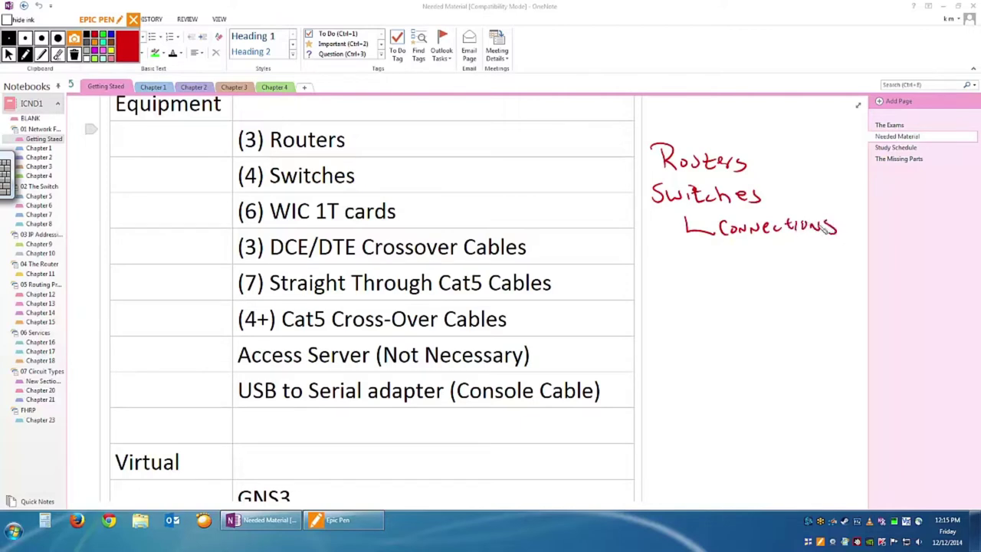
mouse_move(687, 230)
left_mouse_down()
mouse_move(690, 272)
mouse_move(811, 272)
left_mouse_up()
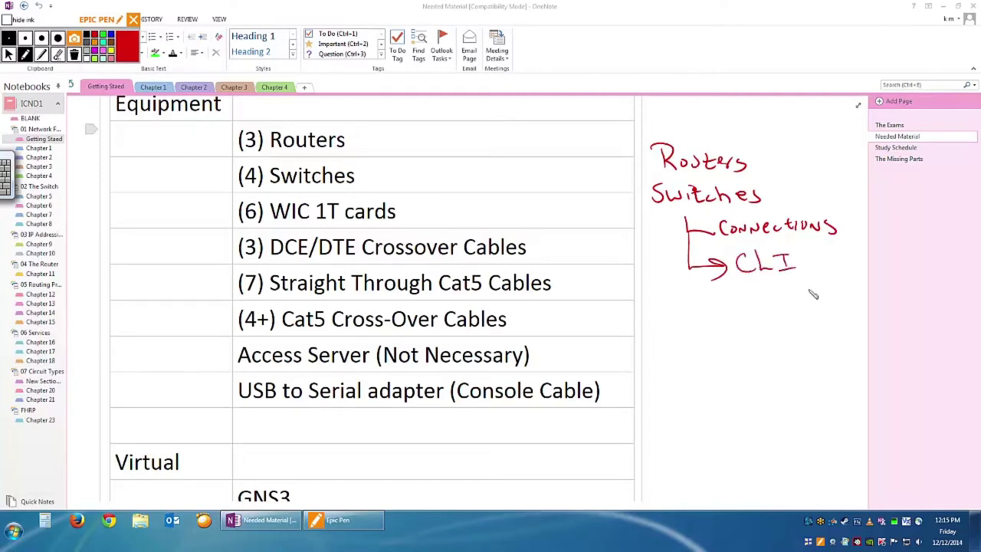
mouse_move(772, 121)
left_mouse_down()
mouse_move(770, 129)
mouse_move(782, 123)
left_mouse_up()
mouse_move(795, 156)
left_mouse_down()
mouse_move(766, 187)
mouse_move(802, 184)
left_mouse_up()
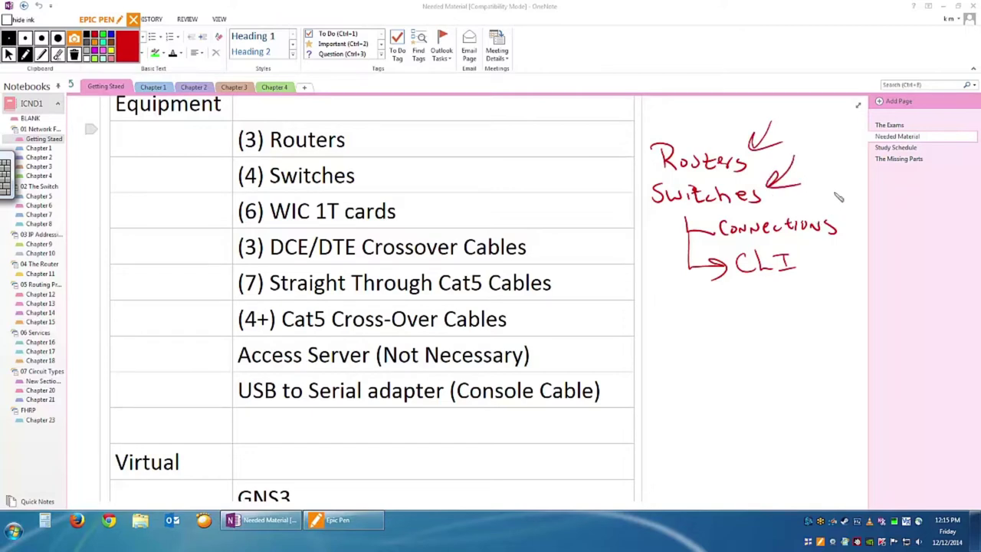
mouse_move(836, 184)
left_mouse_down()
mouse_move(819, 217)
mouse_move(848, 209)
left_mouse_up()
mouse_move(725, 316)
left_mouse_down()
mouse_move(747, 290)
mouse_move(757, 318)
left_mouse_up()
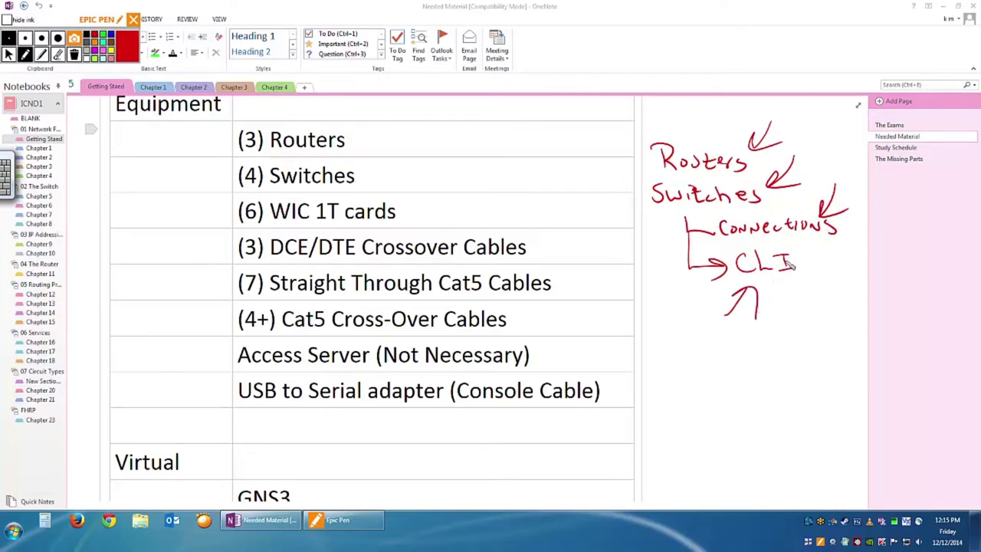
mouse_move(650, 132)
left_mouse_down()
mouse_move(651, 312)
mouse_move(743, 351)
left_mouse_up()
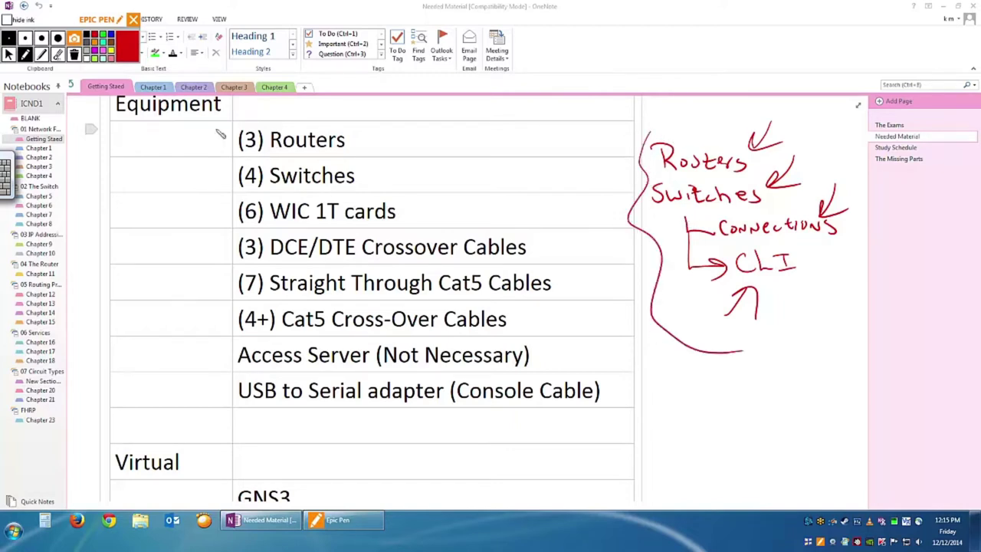
left_click(74, 55)
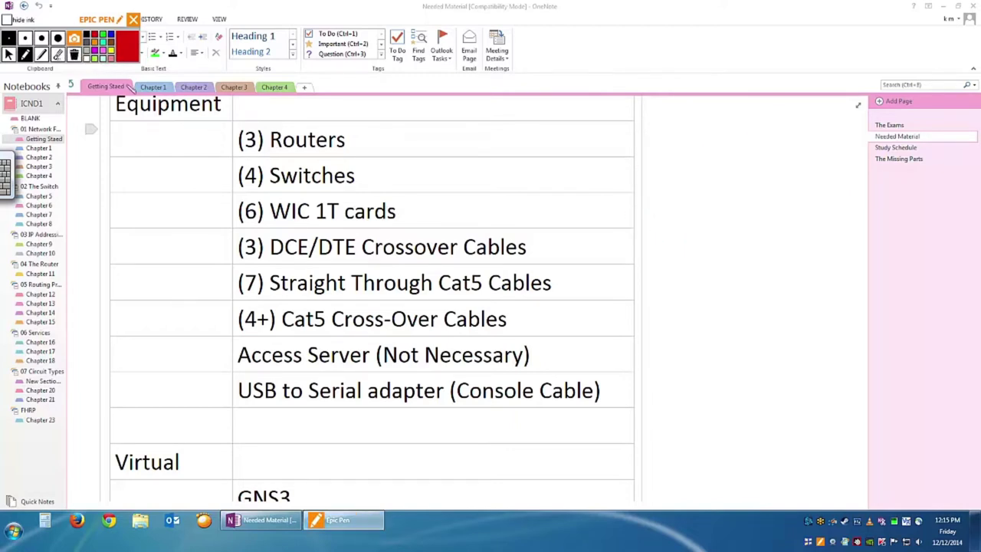
Pick the Epic Pen pen tool to draw red ink beside the Equipment table.
left_click(41, 55)
Handwrite 'Show version' in red beside the table and underline it.
mouse_move(670, 174)
left_mouse_down()
mouse_move(650, 194)
mouse_move(755, 185)
left_mouse_up()
left_click_drag(755, 191, 827, 189)
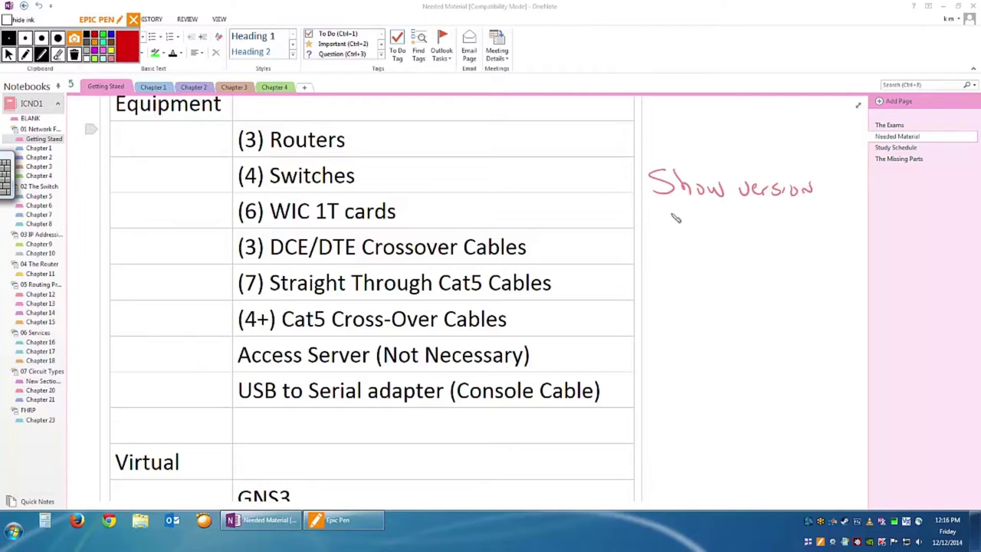
left_click_drag(648, 208, 827, 198)
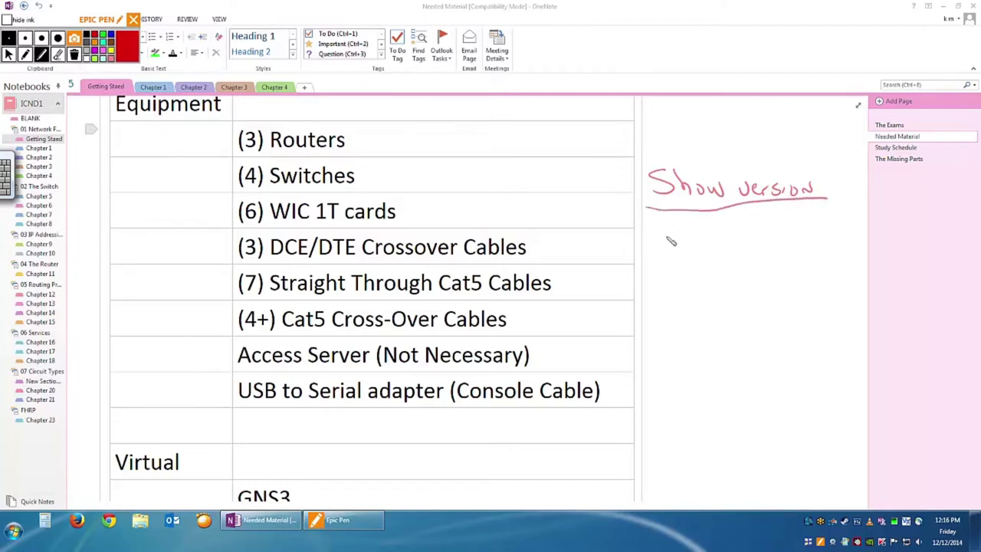
Write 'Output - uptime', 'Skill level' and an underlined 'exposure' below it.
left_click_drag(664, 239, 747, 237)
mouse_move(657, 282)
left_mouse_down()
mouse_move(707, 300)
mouse_move(790, 305)
left_mouse_up()
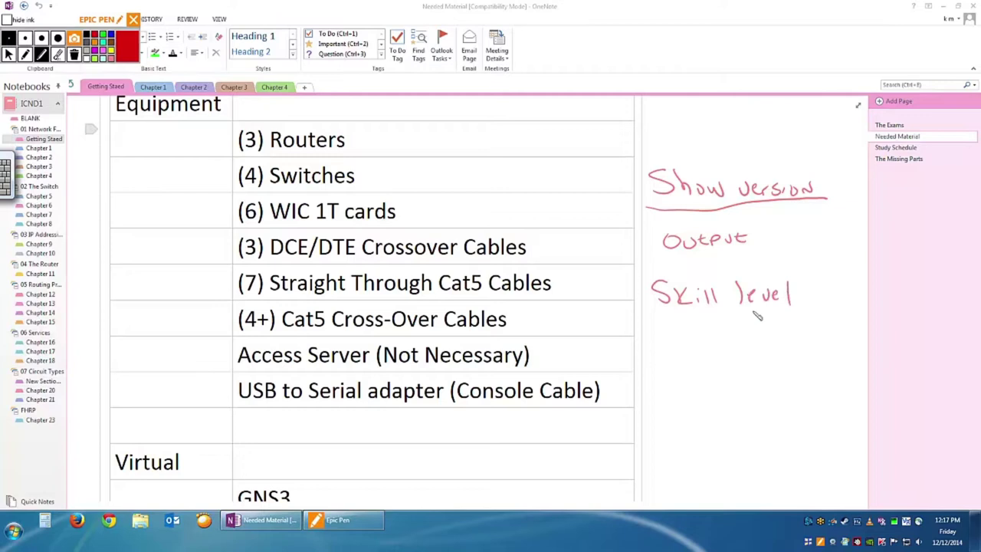
left_click_drag(659, 345, 763, 343)
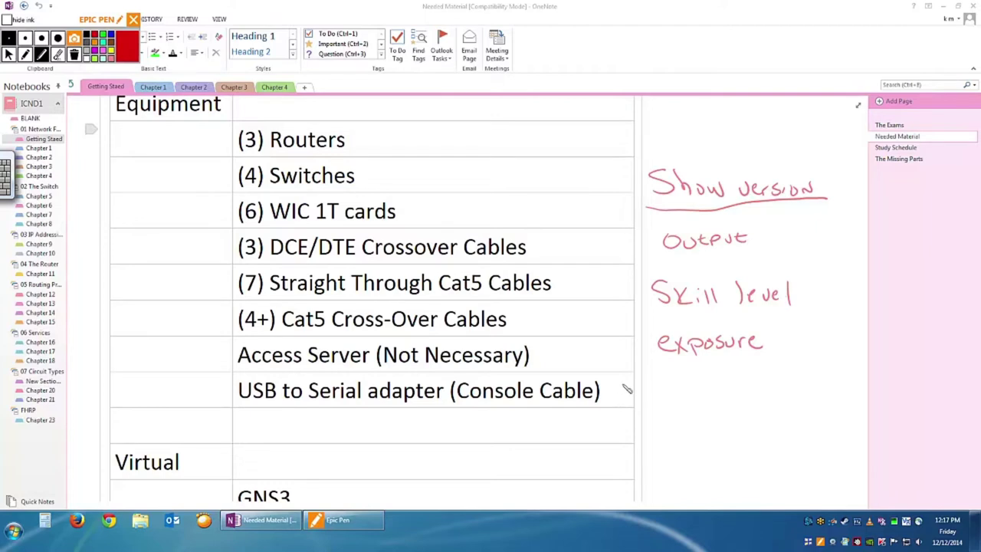
left_click_drag(754, 236, 782, 230)
mouse_move(789, 229)
left_mouse_down()
mouse_move(841, 238)
mouse_move(851, 230)
left_mouse_up()
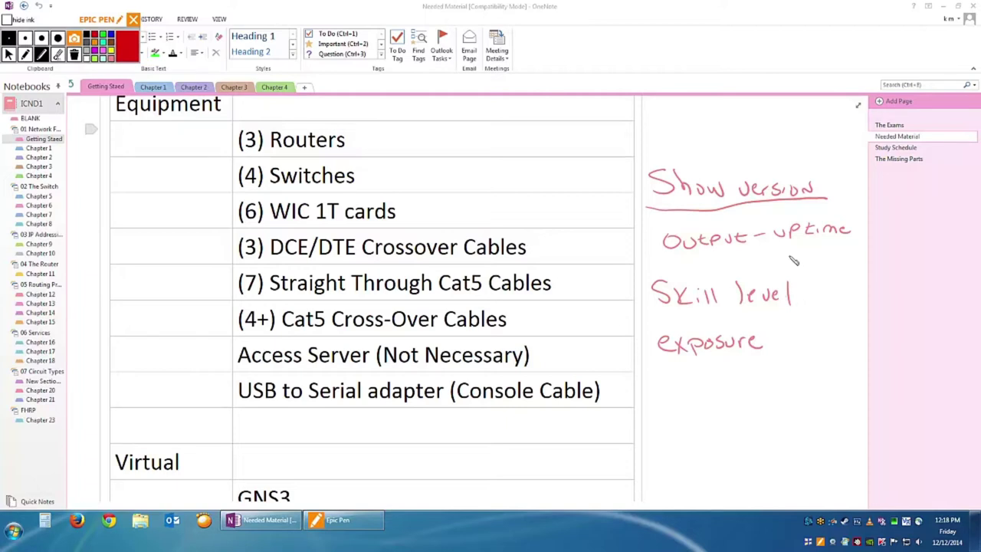
left_click_drag(658, 363, 771, 355)
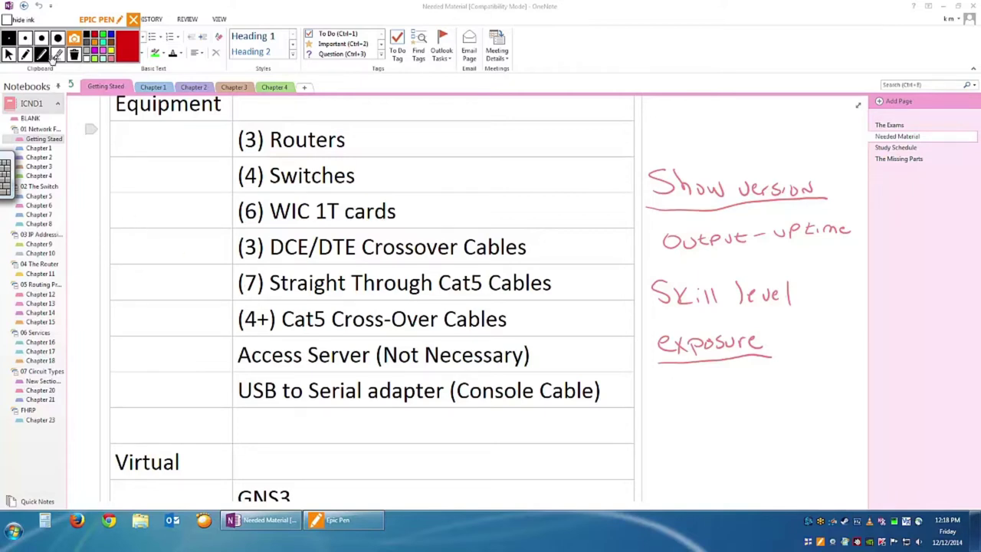
Erase the red handwritten notes with the Epic Pen eraser, then switch back to the pen.
left_click(58, 54)
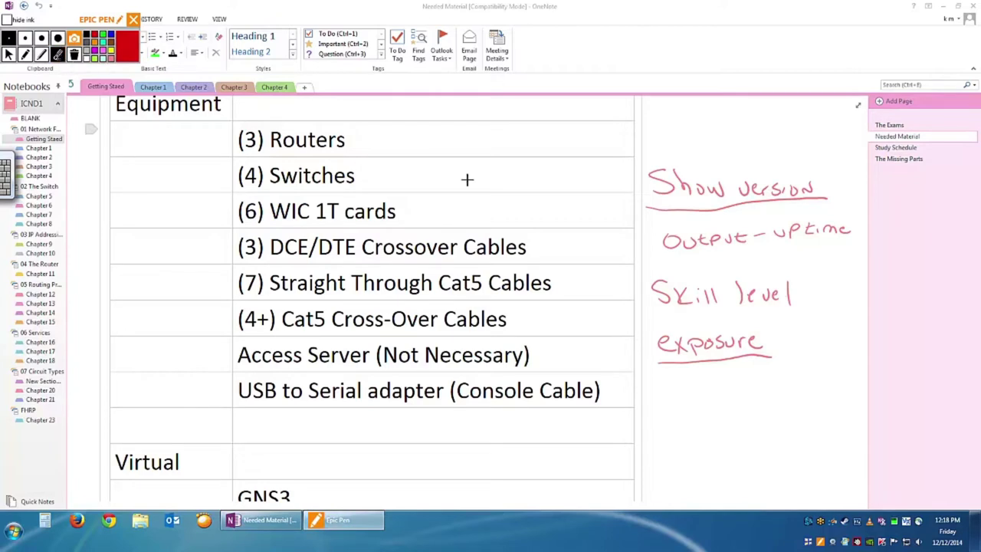
mouse_move(677, 151)
left_mouse_down()
mouse_move(673, 164)
mouse_move(728, 198)
mouse_move(734, 216)
mouse_move(828, 228)
mouse_move(854, 212)
left_mouse_up()
mouse_move(765, 194)
left_mouse_down()
mouse_move(835, 175)
mouse_move(705, 244)
mouse_move(661, 304)
mouse_move(751, 271)
mouse_move(766, 314)
mouse_move(716, 345)
mouse_move(664, 338)
mouse_move(701, 307)
mouse_move(721, 350)
left_mouse_up()
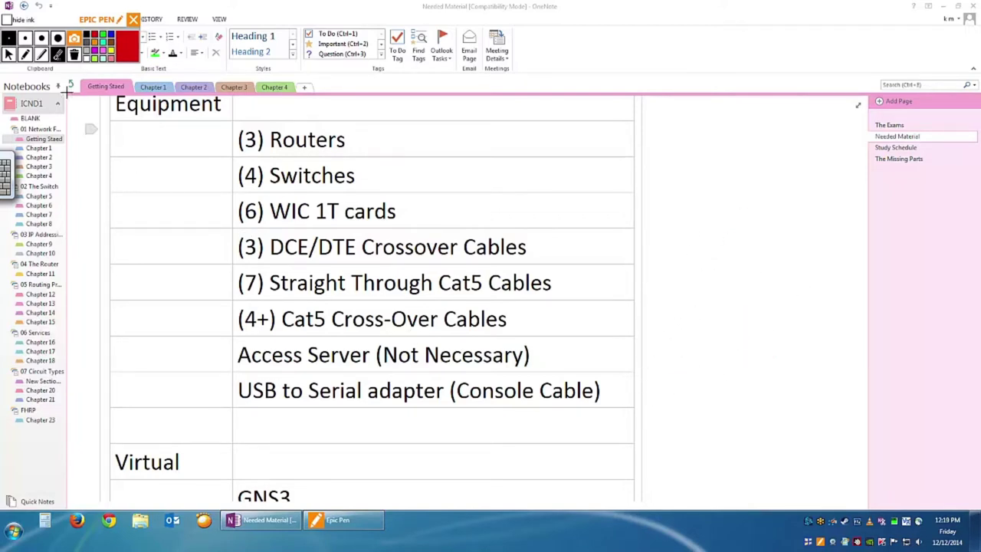
left_click(25, 56)
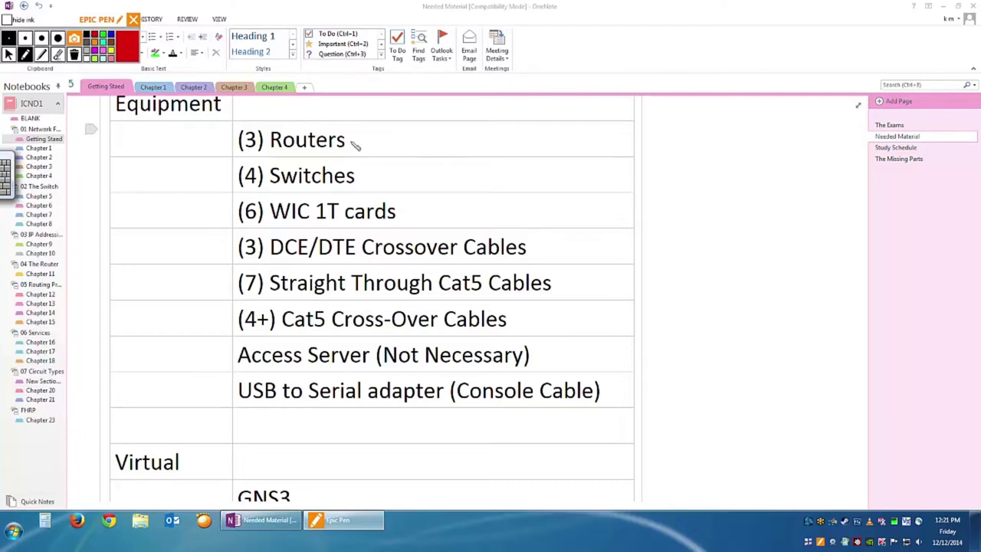
Check off Routers, WIC 1T cards, the three cable rows, Access Server and USB-to-serial adapter in red.
left_click_drag(352, 140, 378, 122)
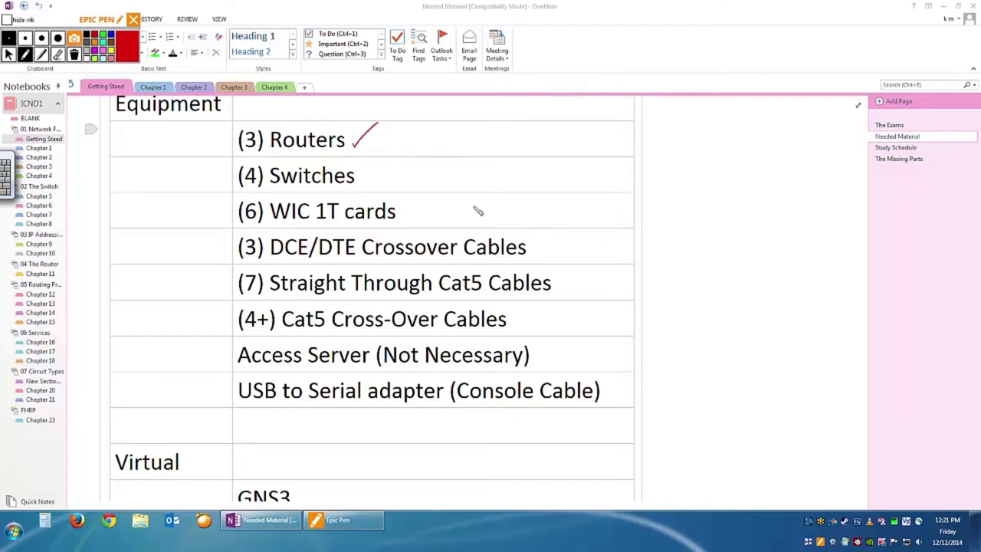
left_click_drag(406, 215, 431, 200)
left_click_drag(542, 250, 565, 238)
left_click_drag(565, 282, 594, 269)
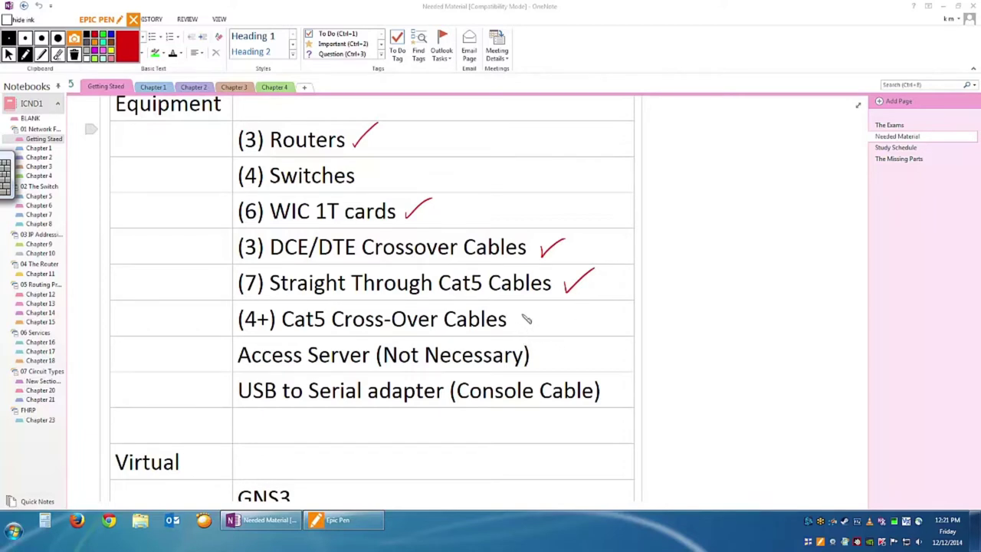
left_click_drag(519, 316, 546, 298)
left_click_drag(549, 351, 584, 336)
left_click(609, 389)
left_click_drag(614, 393, 624, 378)
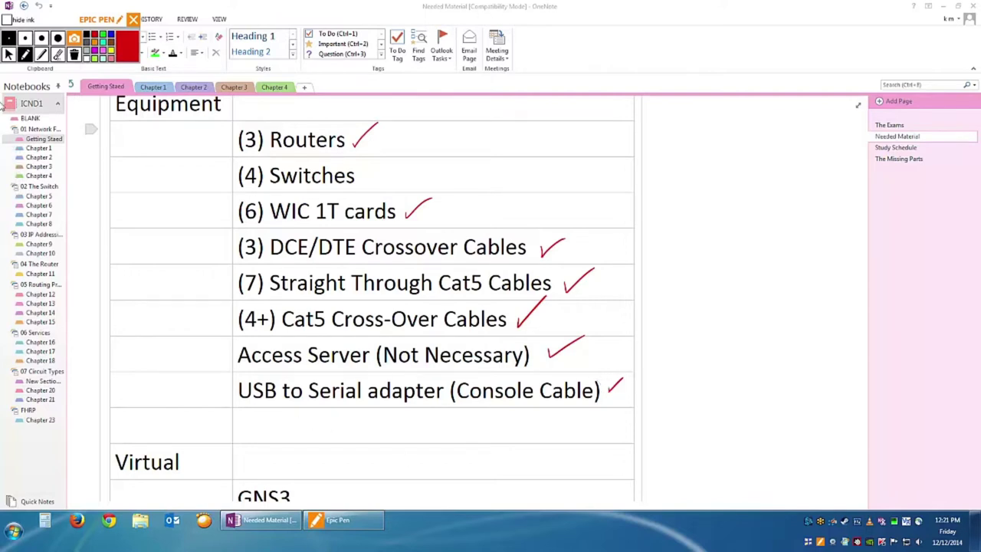
left_click(9, 54)
Clear all red check marks from the OneNote page with Epic Pen's trash button.
left_click(74, 54)
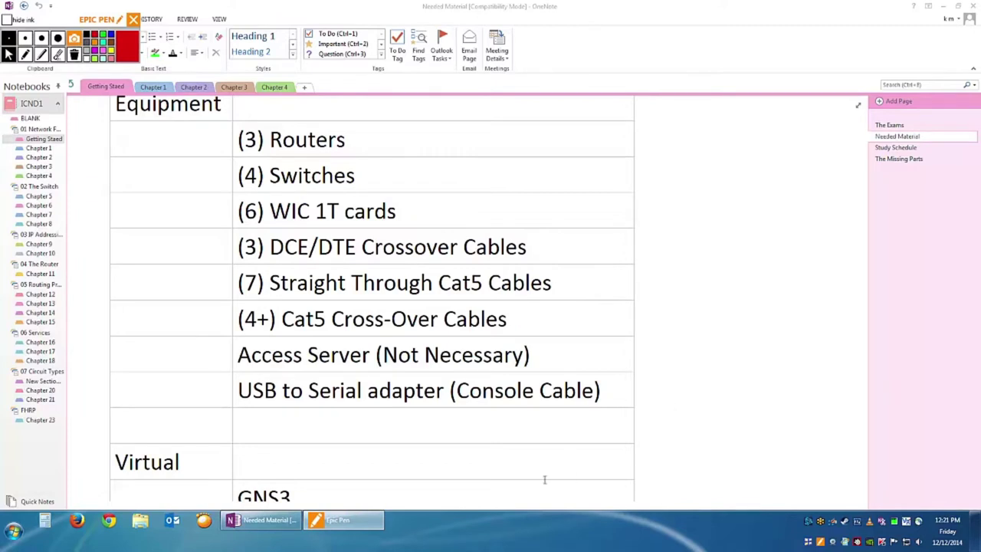
Bring up Google Chrome from the taskbar.
left_click(107, 523)
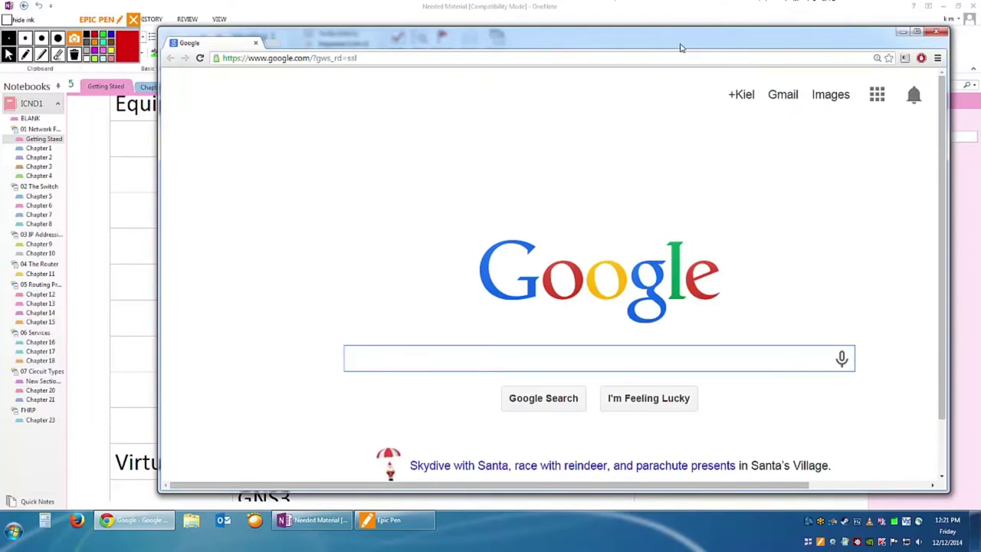
Load google.com in Chrome, then go to the eBay homepage by entering 'ebay' in the address bar.
key("ctrl+l")
key("Return")
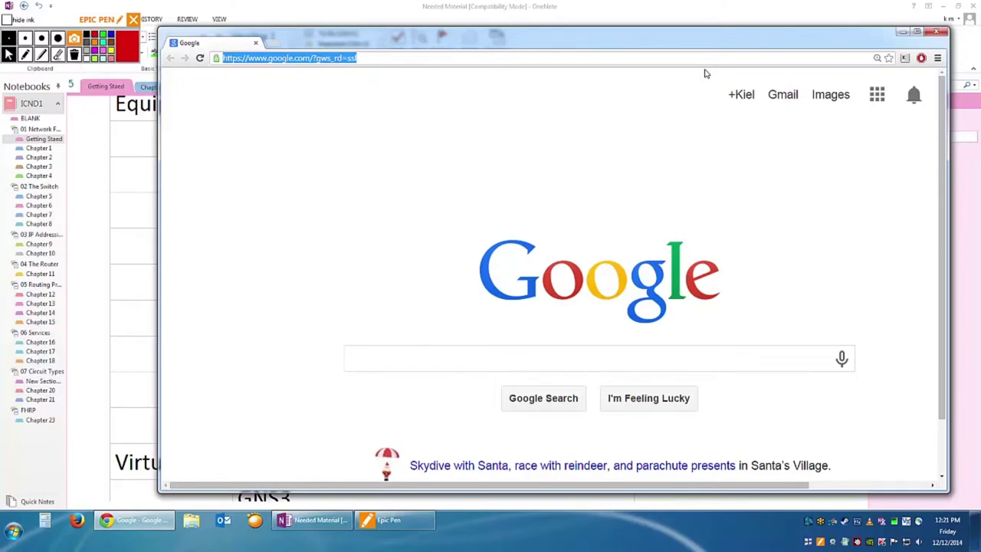
type("google.com")
key("Return")
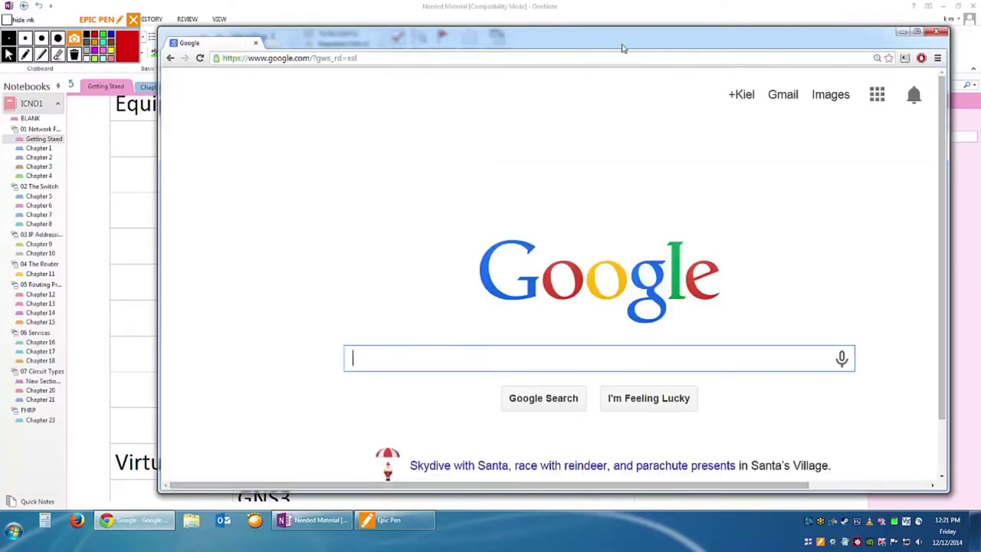
left_click(420, 58)
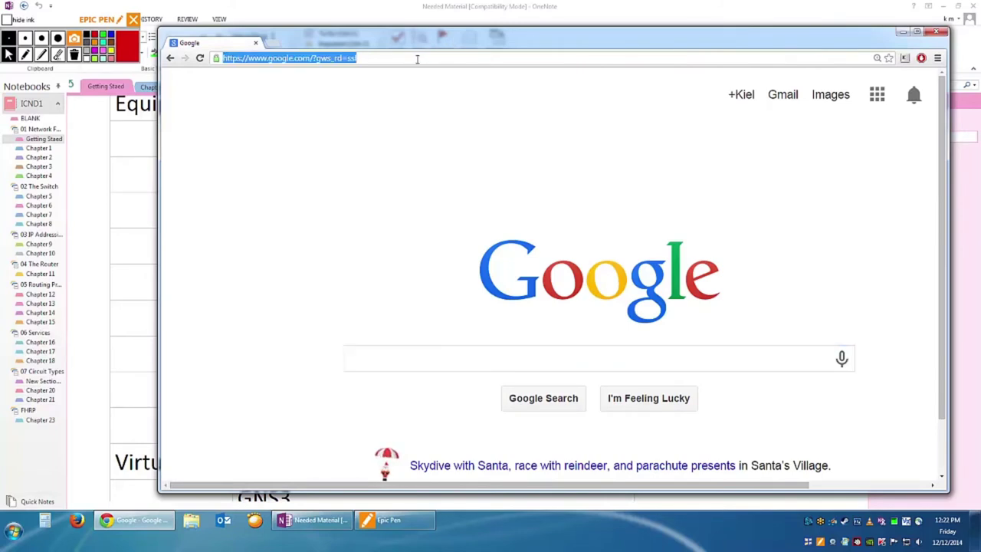
type("ebay")
key("Return")
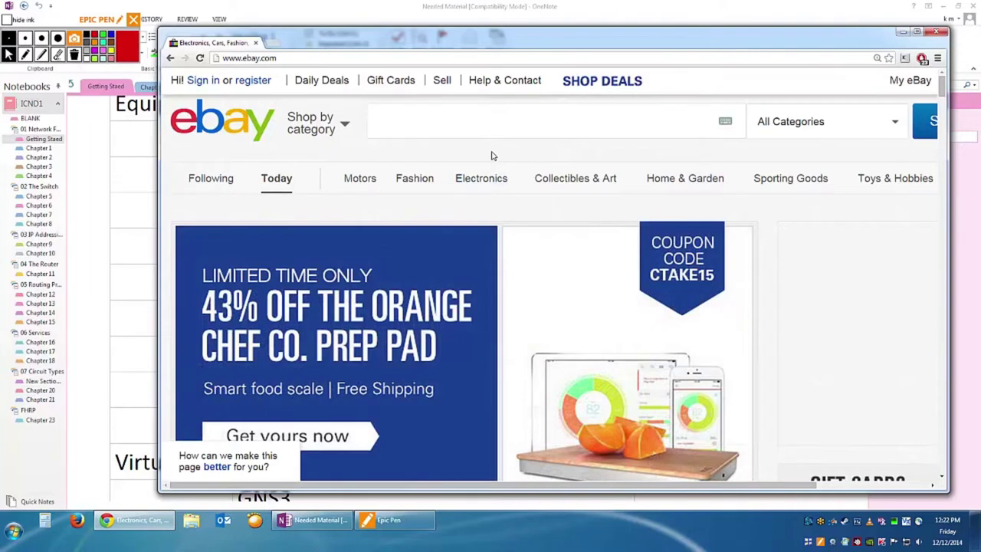
Search eBay for 'cisco 1900 switch' and maximize Chrome to browse the 79 results.
type("sco ")
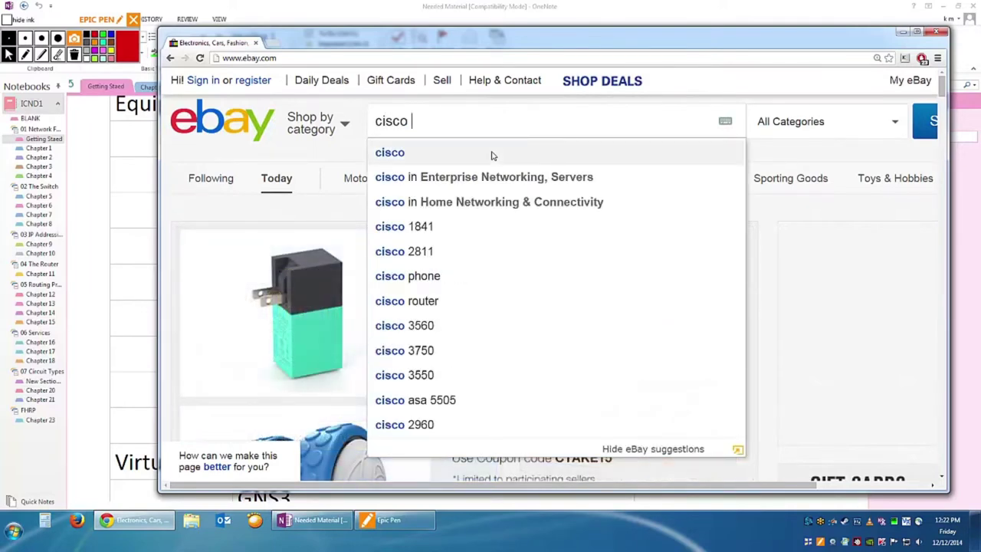
type("1900 ")
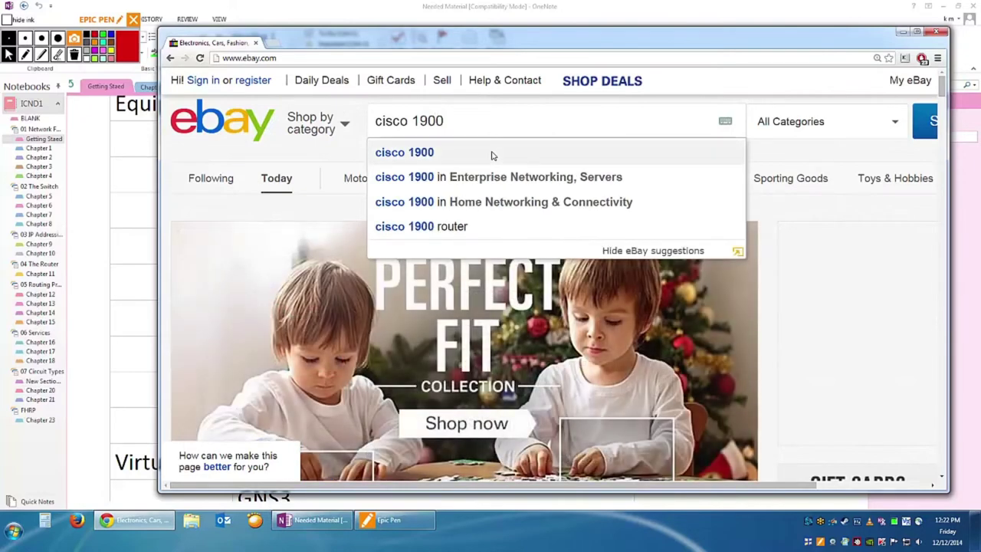
type("switch")
key("Return")
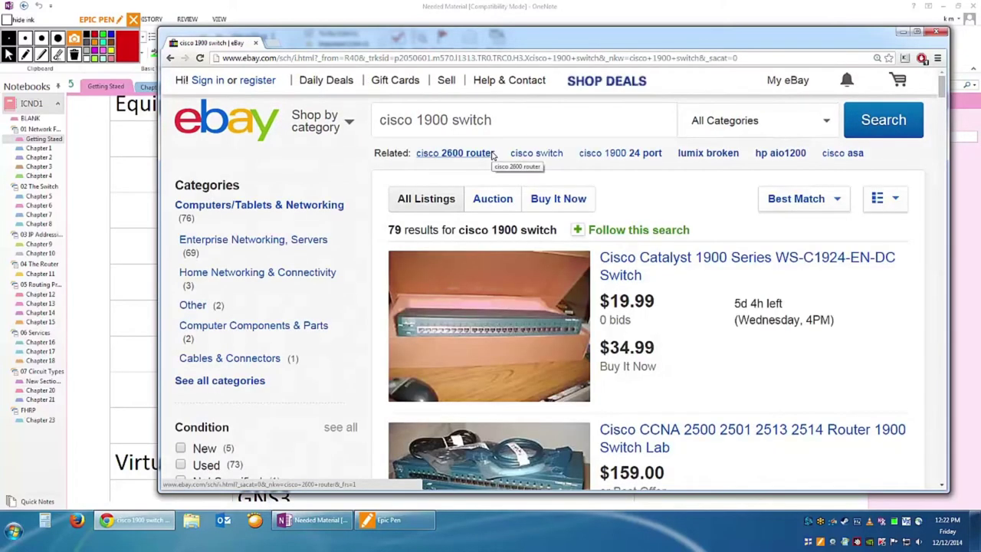
scroll(762, 341, "down", 2)
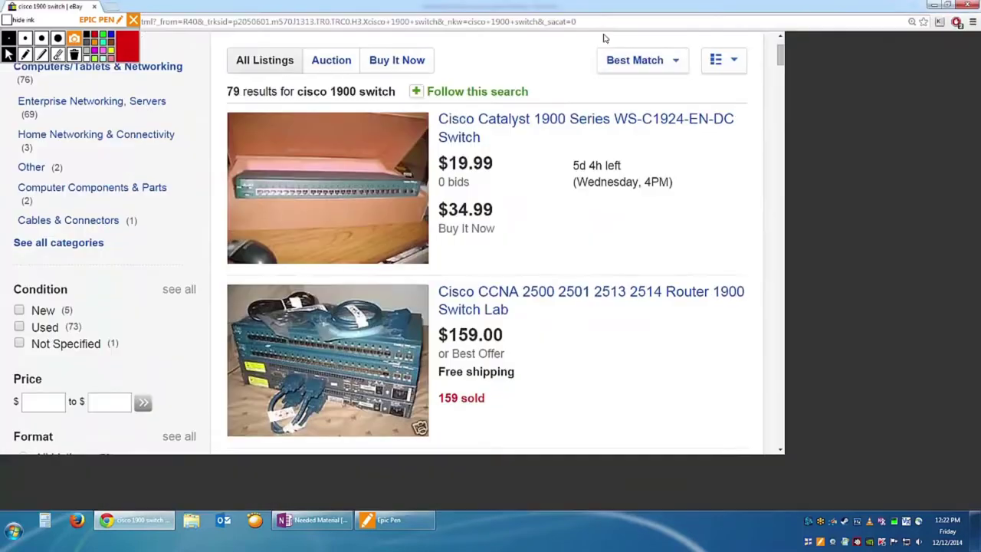
double_click(605, 40)
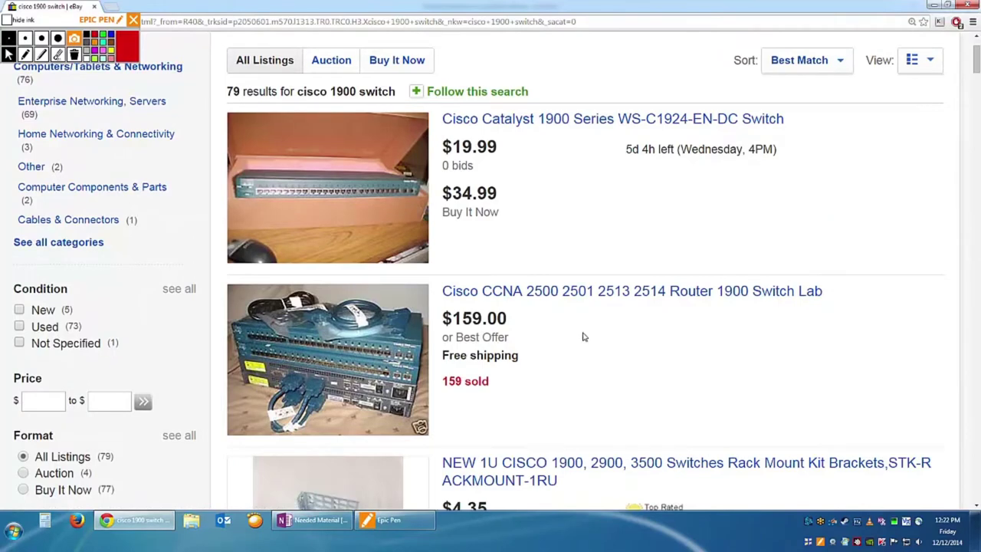
scroll(586, 335, "down", 2)
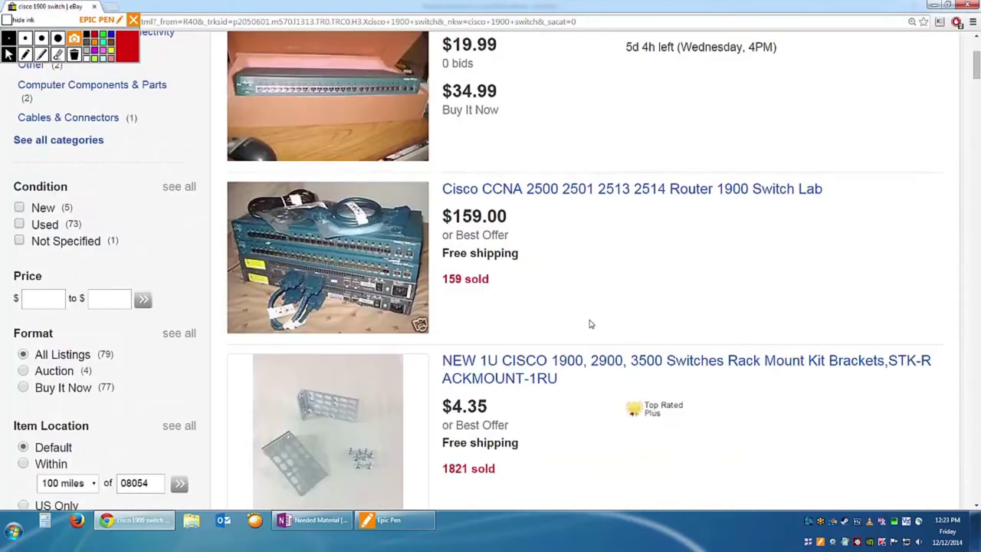
left_click(627, 192)
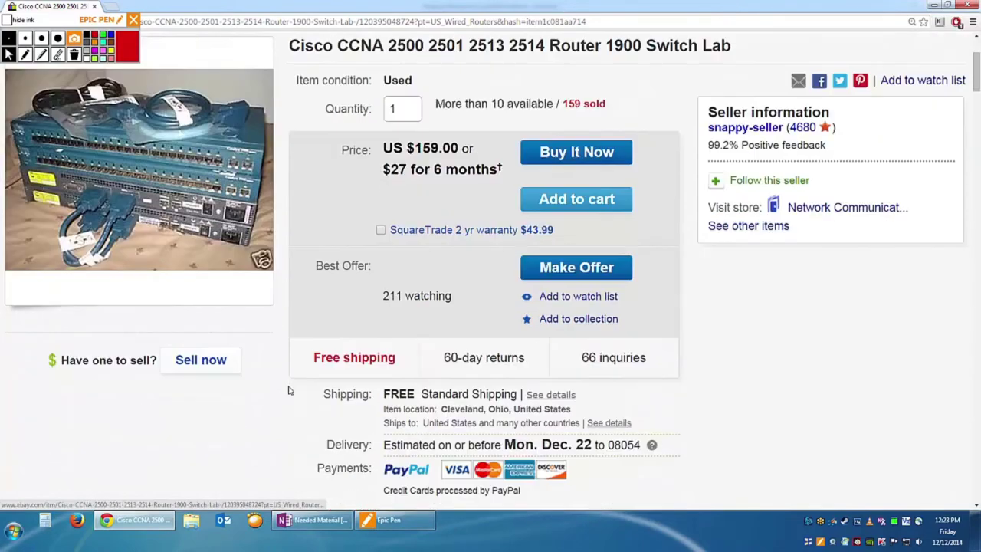
scroll(288, 390, "down", 5)
scroll(290, 384, "down", 12)
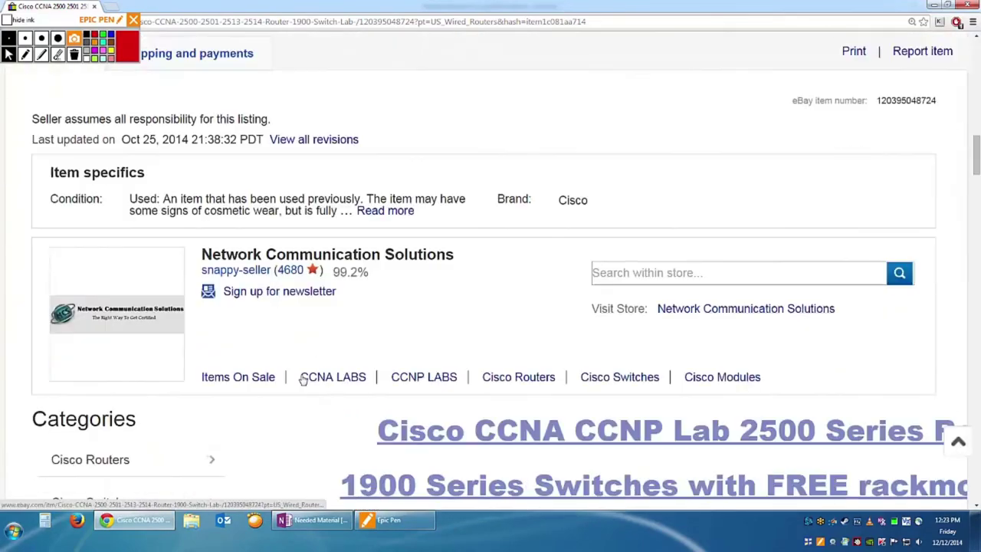
scroll(303, 378, "down", 2)
scroll(313, 377, "down", 1)
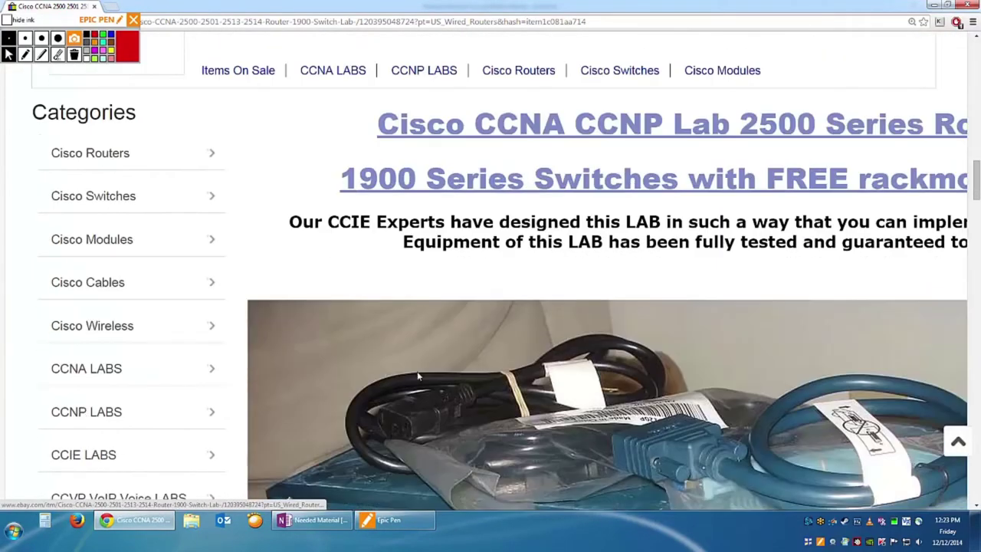
key("ctrl+minus")
scroll(532, 373, "down", 3)
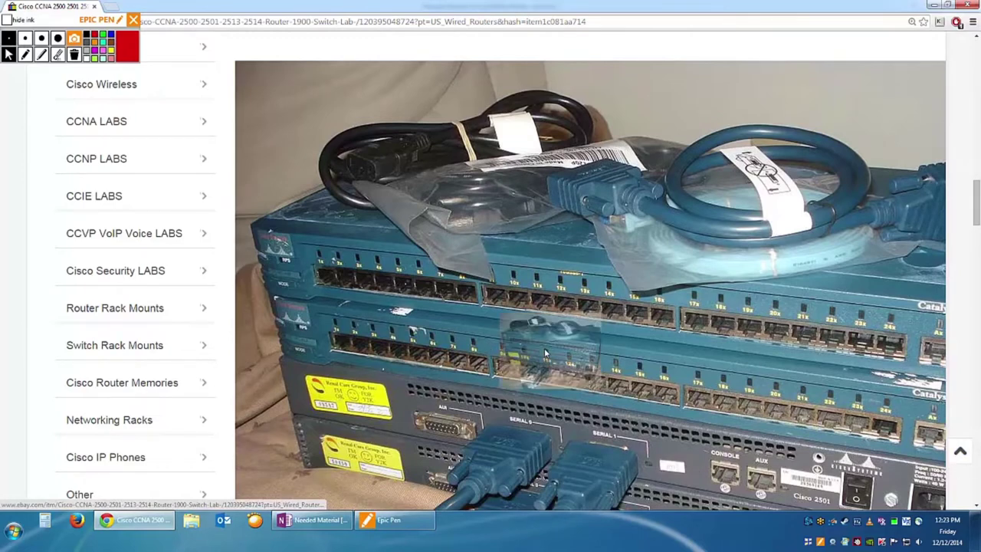
key("ctrl+minus")
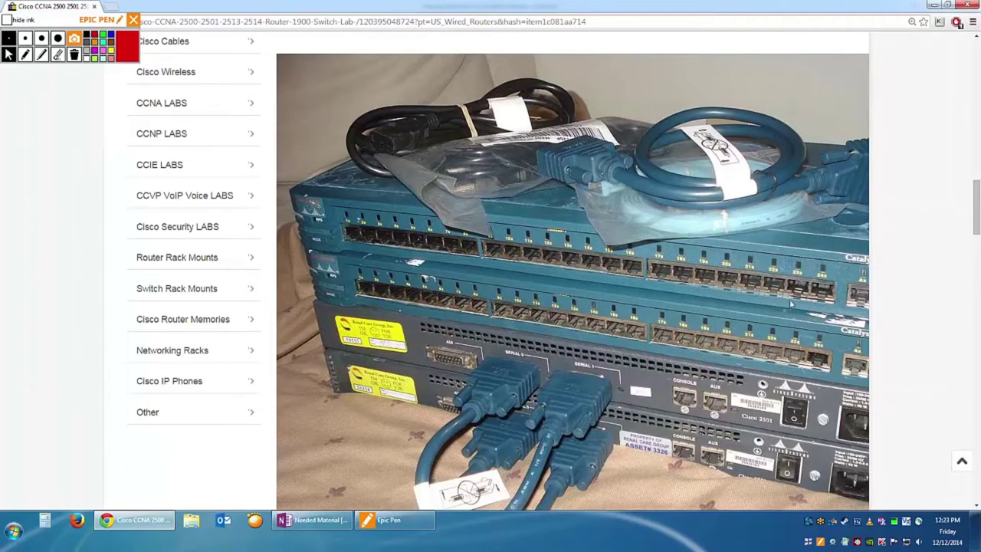
key("ctrl+plus")
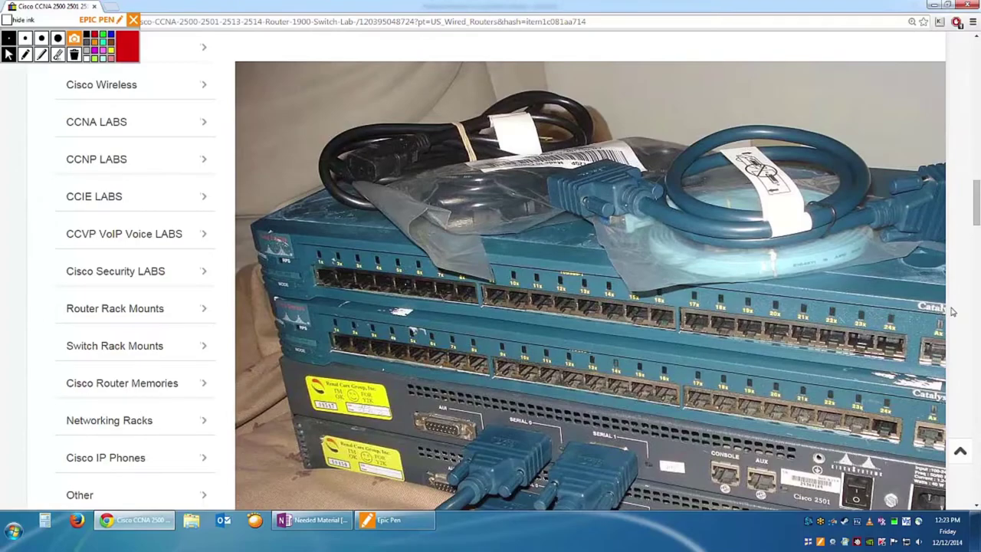
scroll(953, 346, "down", 2)
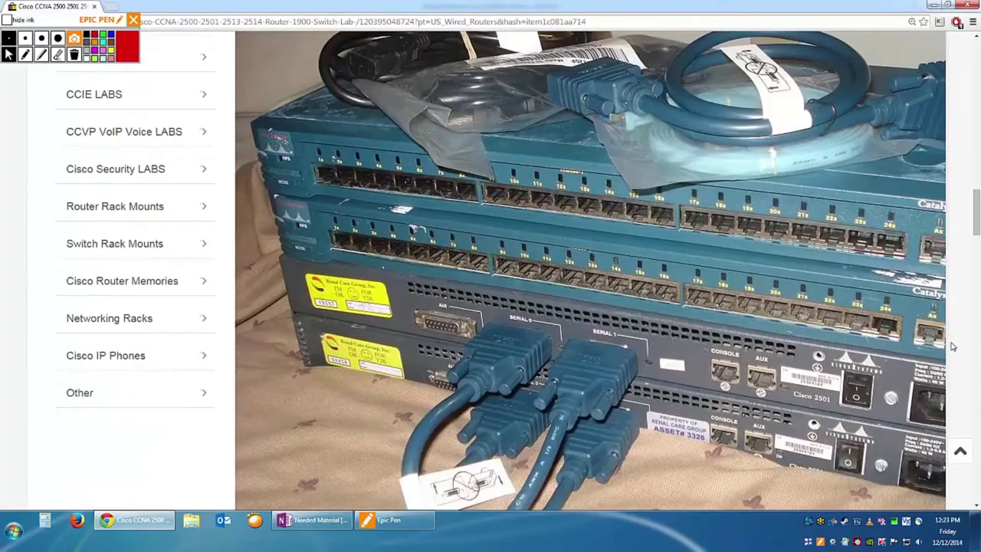
scroll(953, 346, "down", 4)
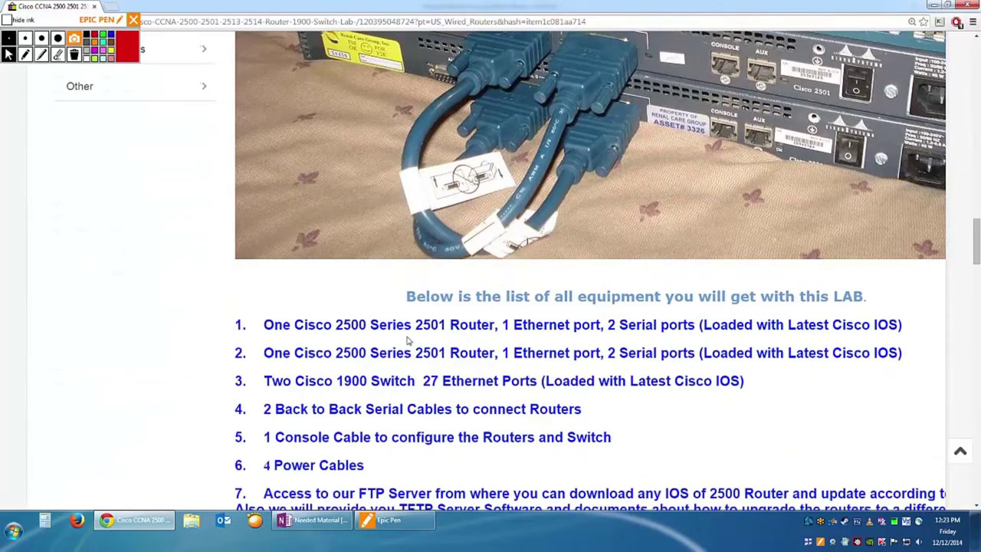
left_click_drag(276, 354, 495, 347)
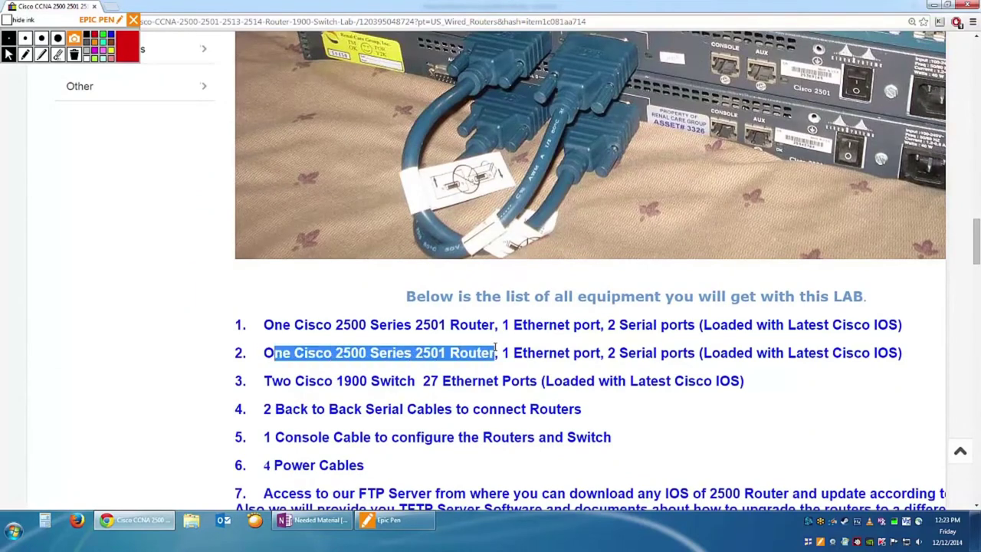
left_click_drag(264, 381, 571, 381)
key("ctrl+minus")
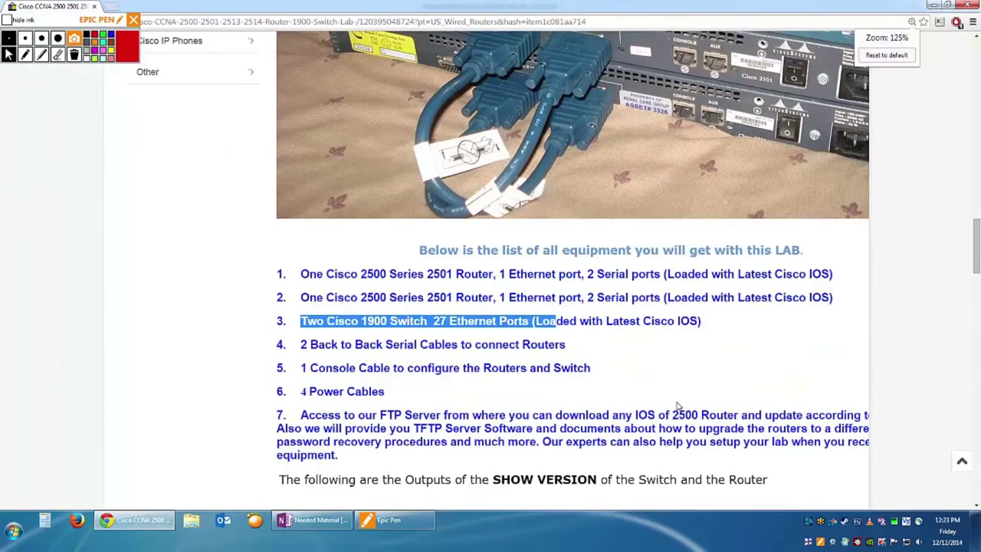
scroll(675, 403, "up", 5)
key("ctrl+minus")
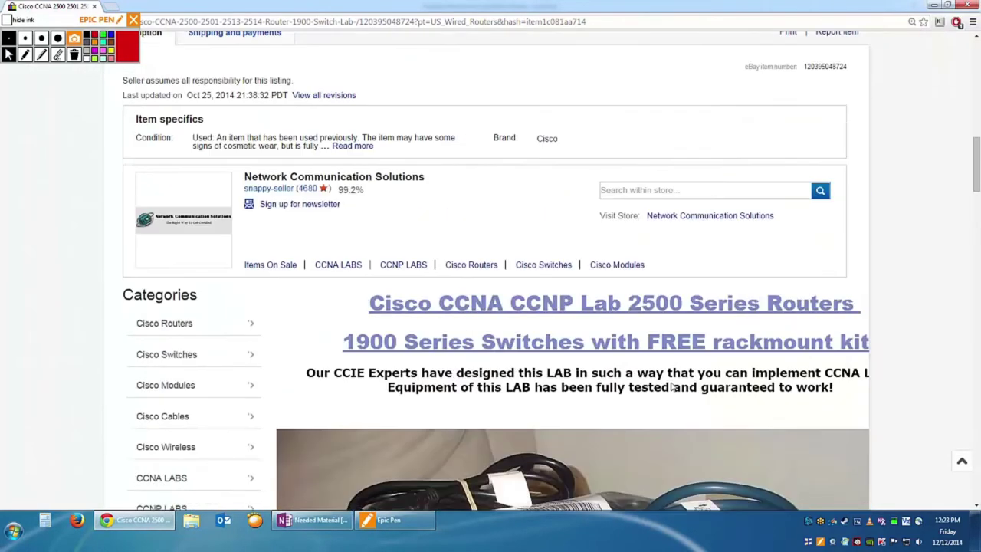
scroll(661, 387, "up", 8)
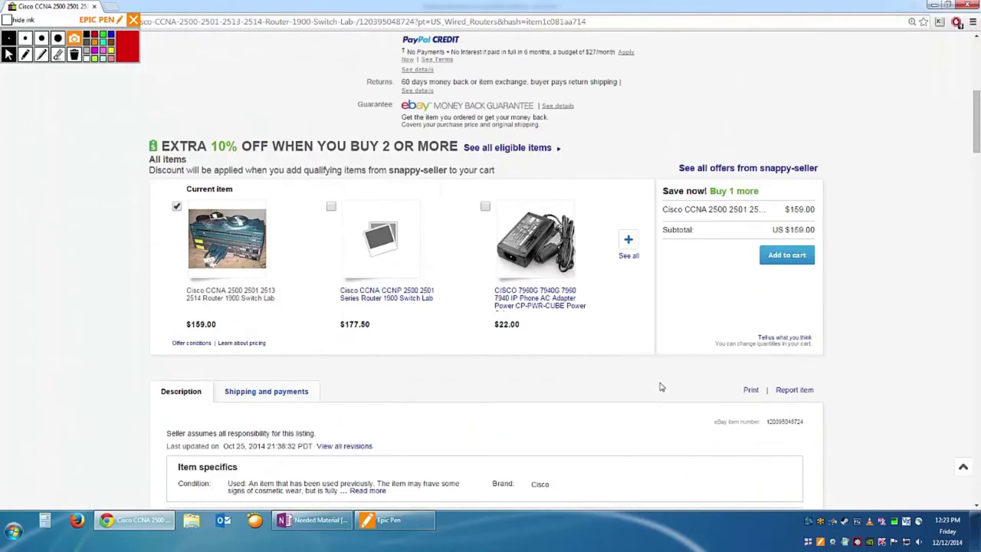
scroll(659, 387, "down", 8)
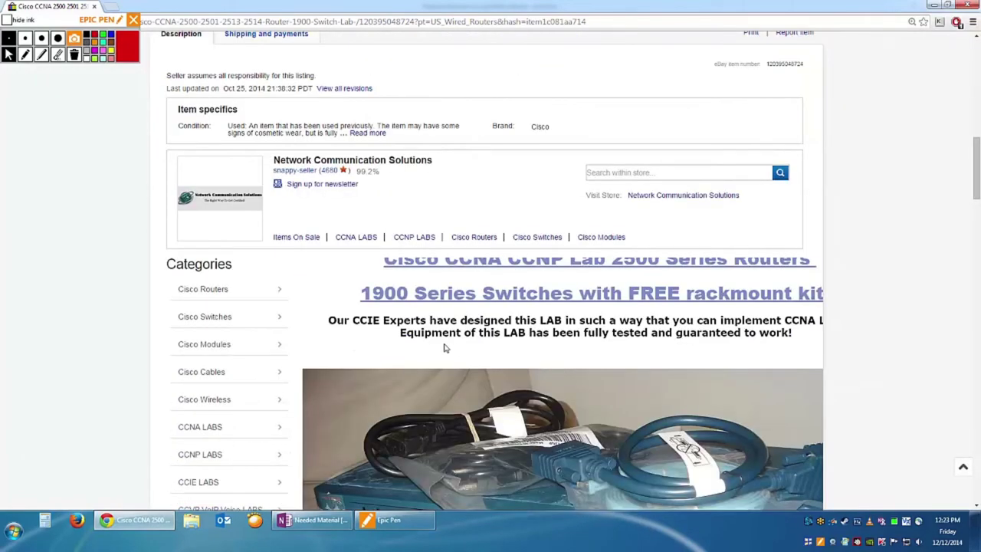
key("ctrl+plus")
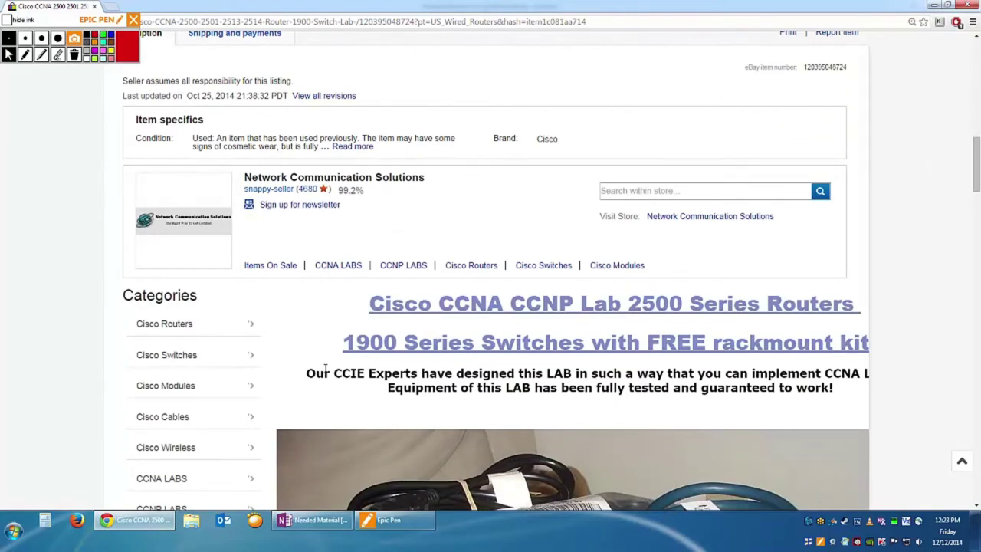
key("ctrl+minus")
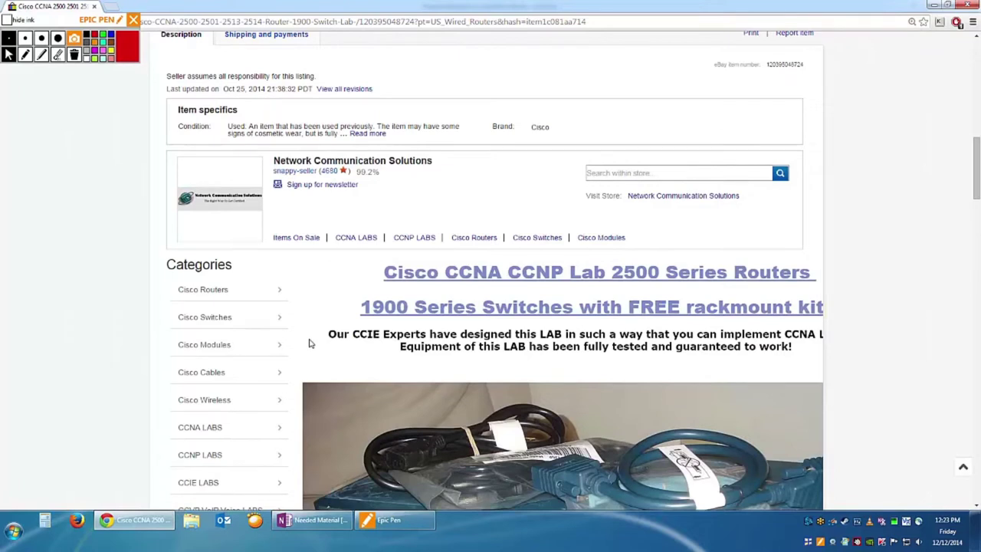
left_click_drag(328, 334, 473, 346)
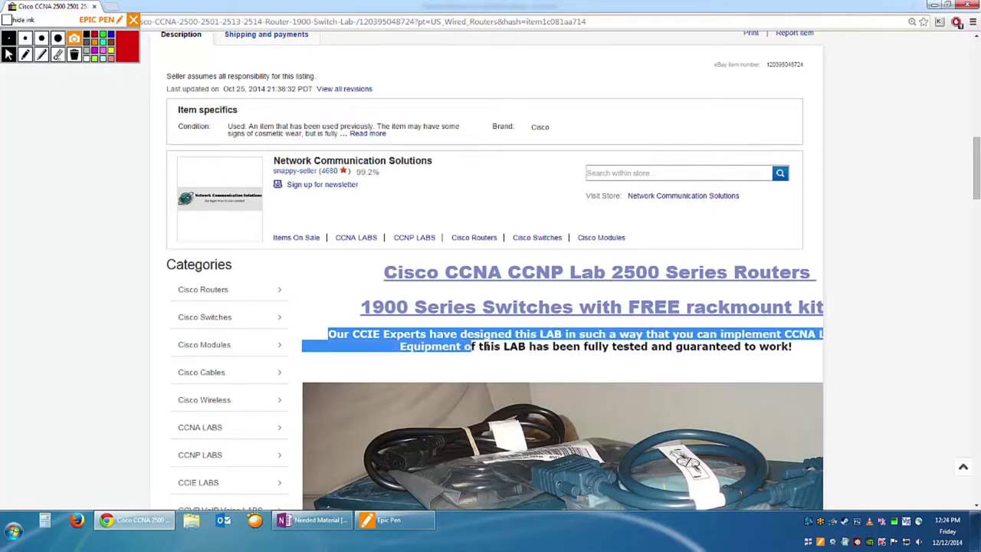
left_click_drag(529, 347, 814, 349)
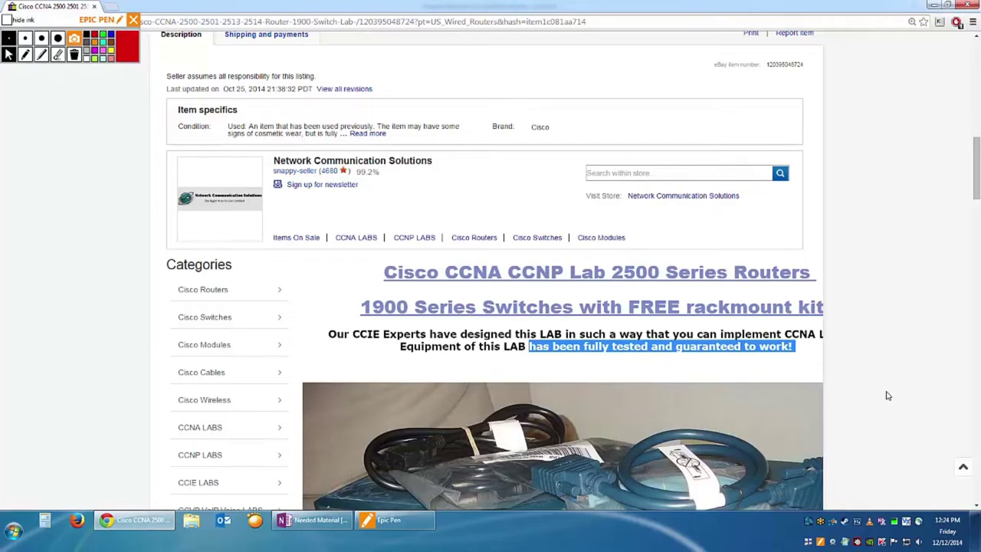
left_click(885, 413)
scroll(882, 418, "down", 5)
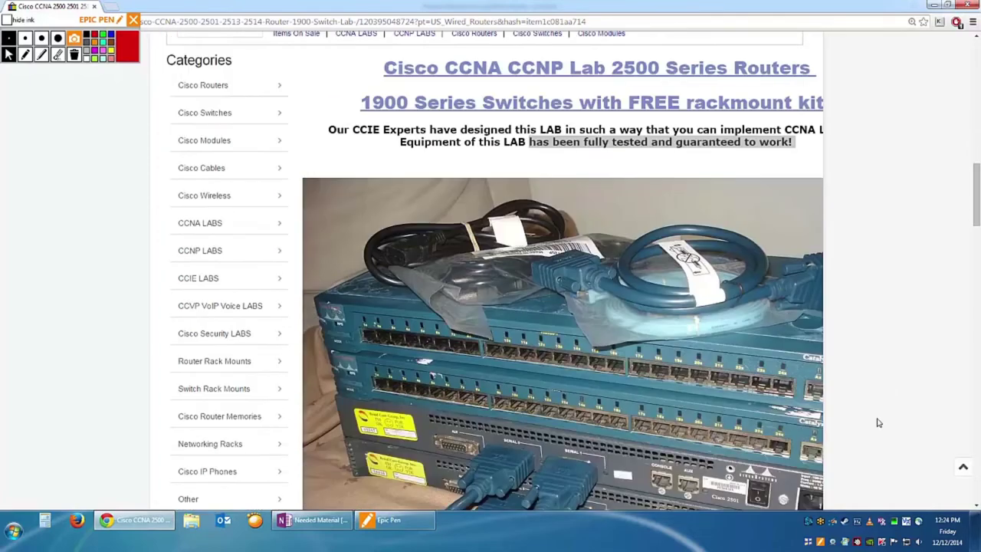
scroll(878, 427, "down", 5)
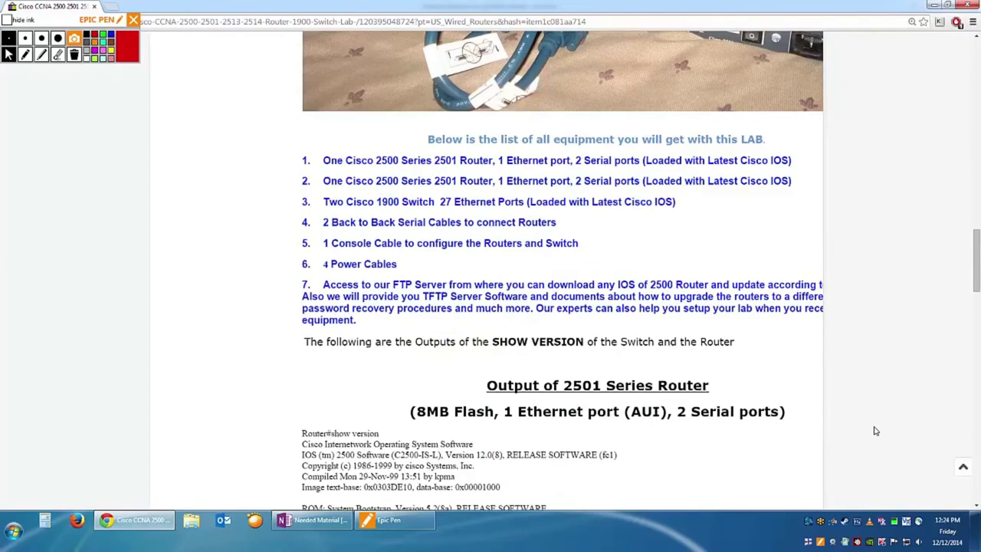
scroll(877, 431, "down", 1)
scroll(874, 432, "down", 7)
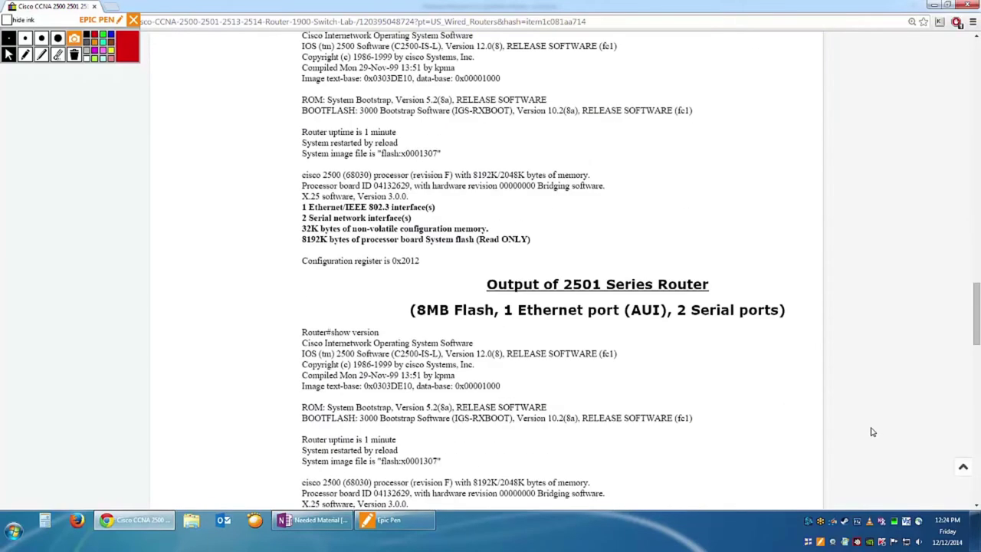
scroll(870, 429, "up", 15)
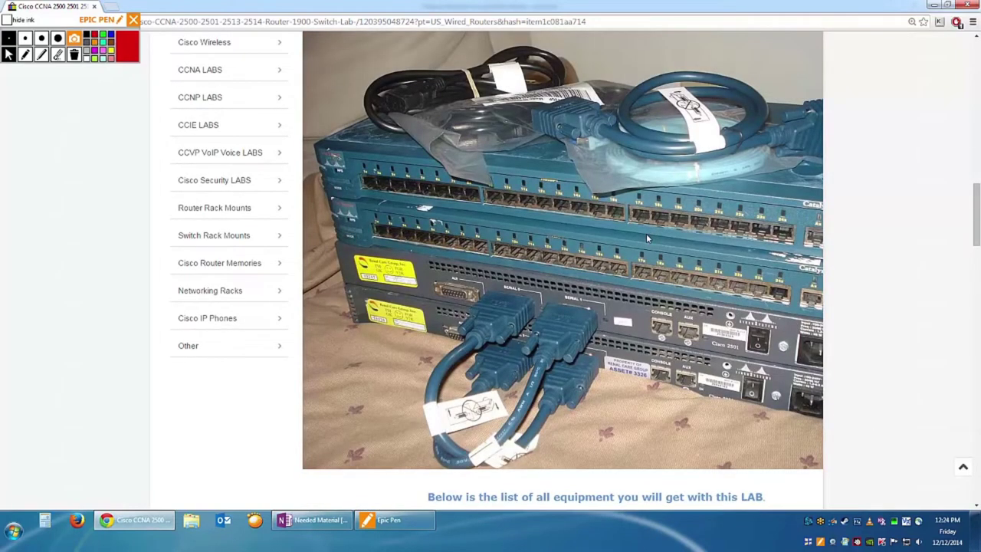
scroll(648, 246, "up", 8)
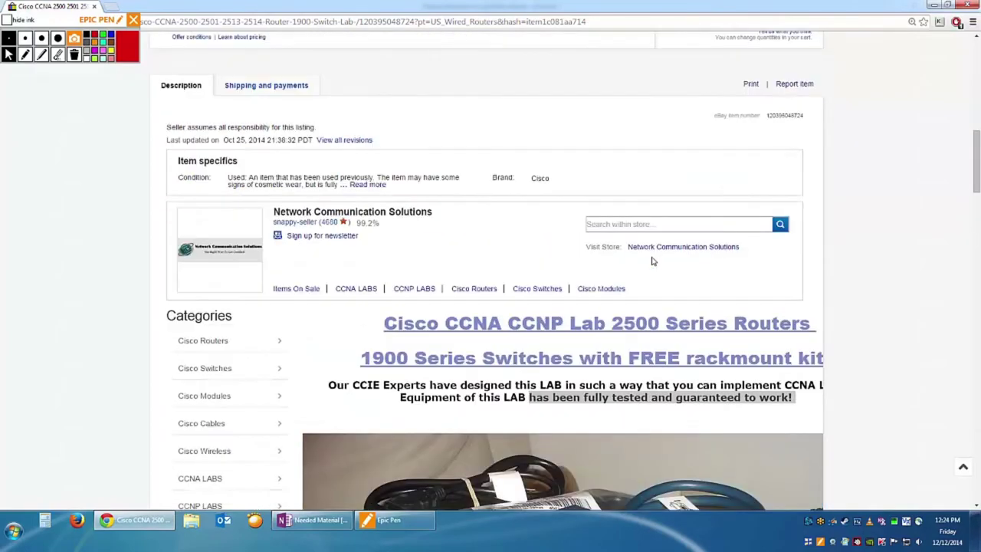
scroll(651, 261, "up", 17)
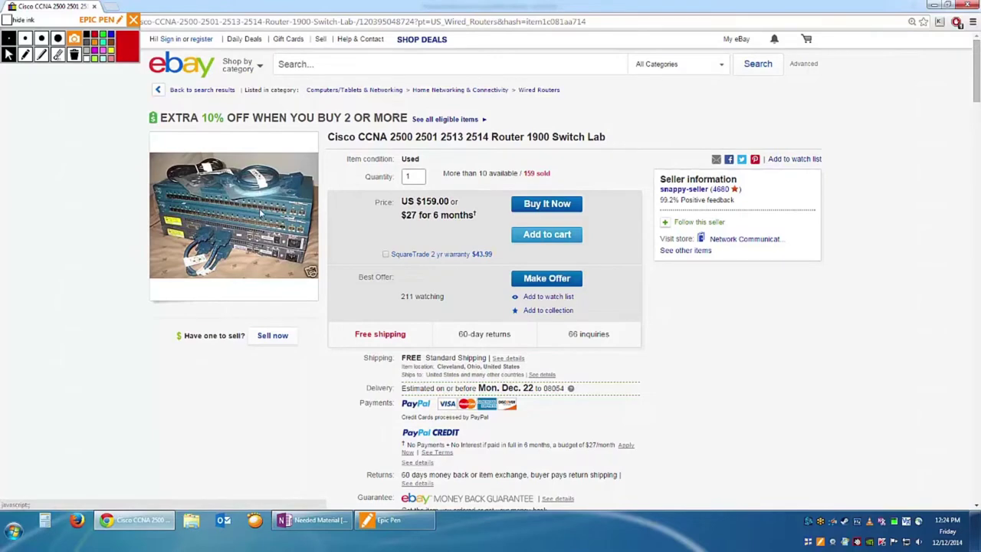
Go back to the 79 'cisco 1900 switch' results and scroll through the listings.
key("alt+Left")
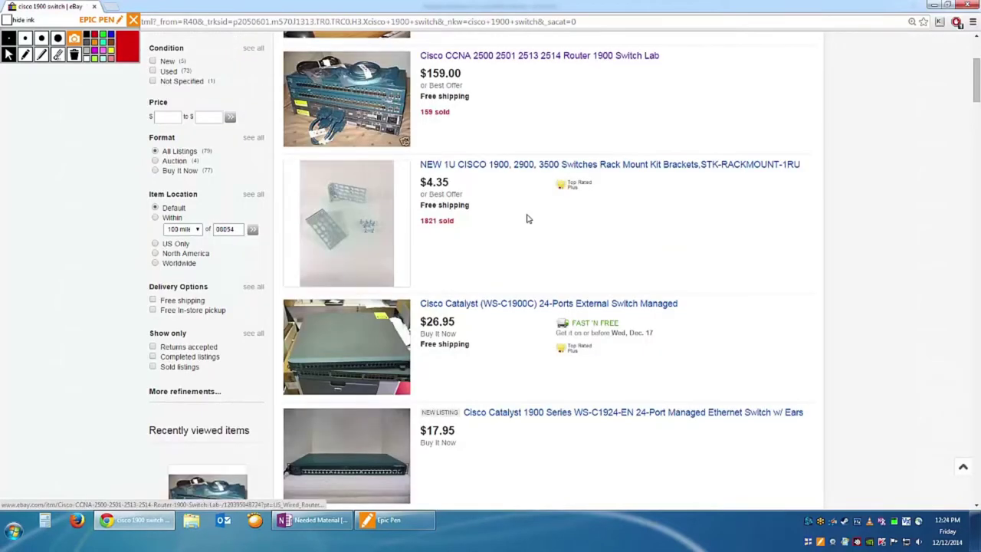
scroll(513, 201, "up", 2)
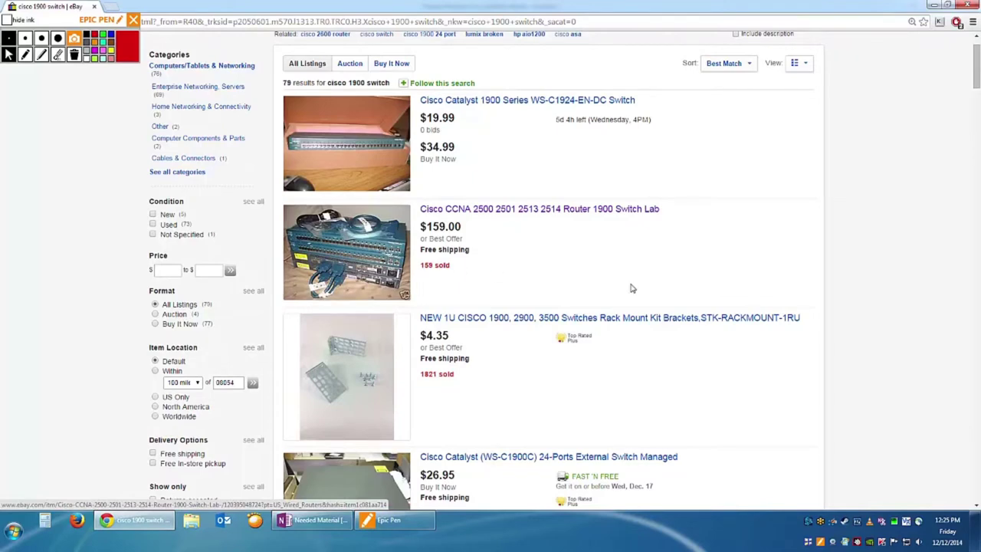
scroll(629, 283, "down", 3)
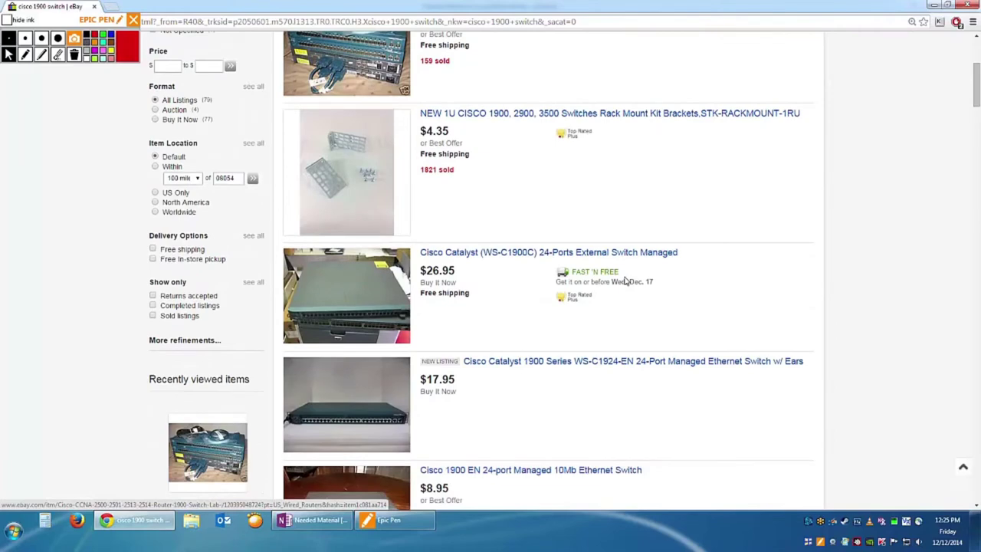
scroll(625, 282, "down", 1)
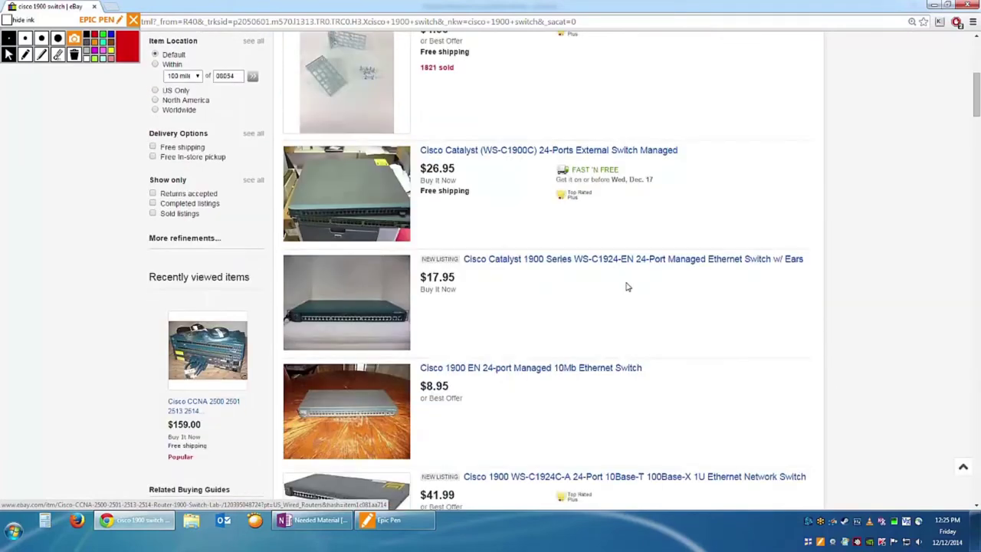
scroll(624, 284, "down", 1)
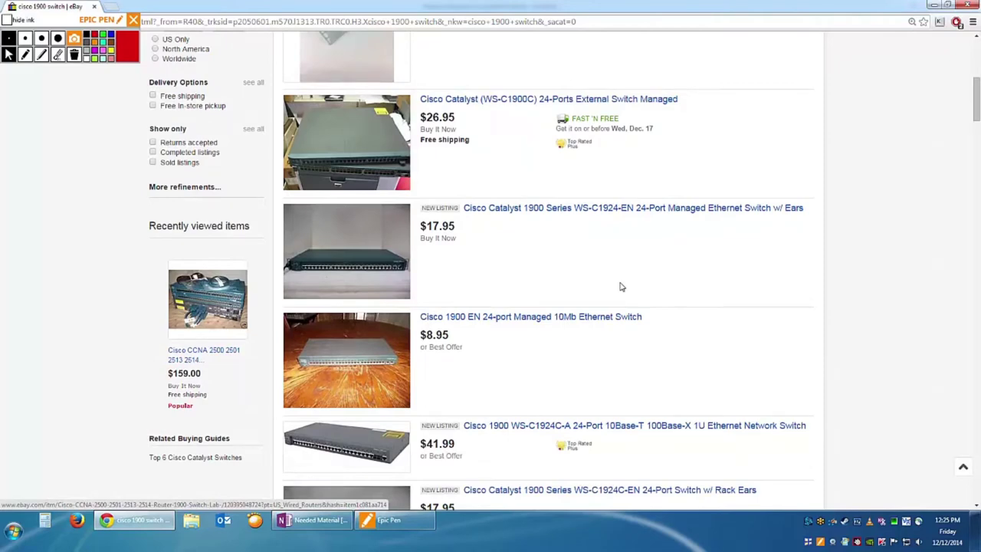
scroll(621, 286, "up", 6)
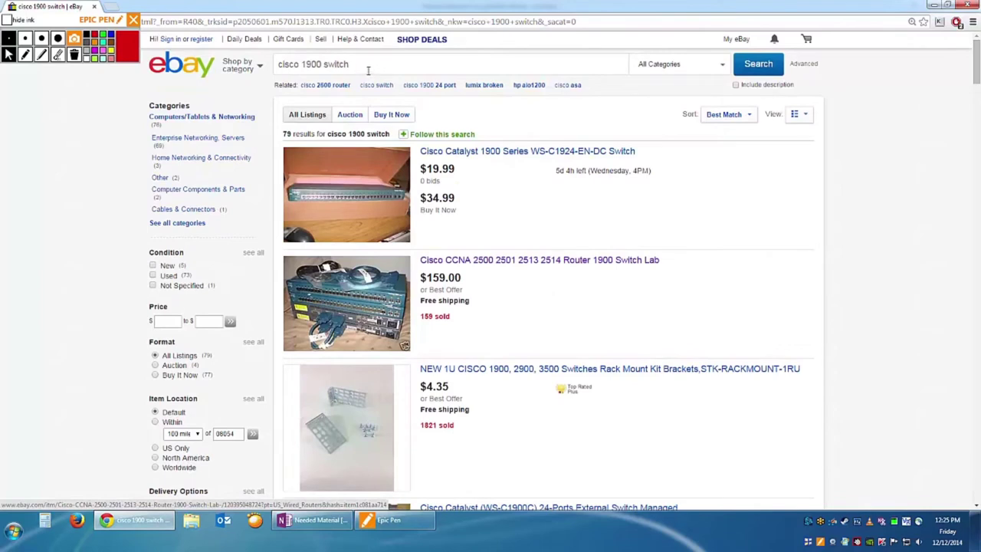
left_click_drag(366, 69, 304, 70)
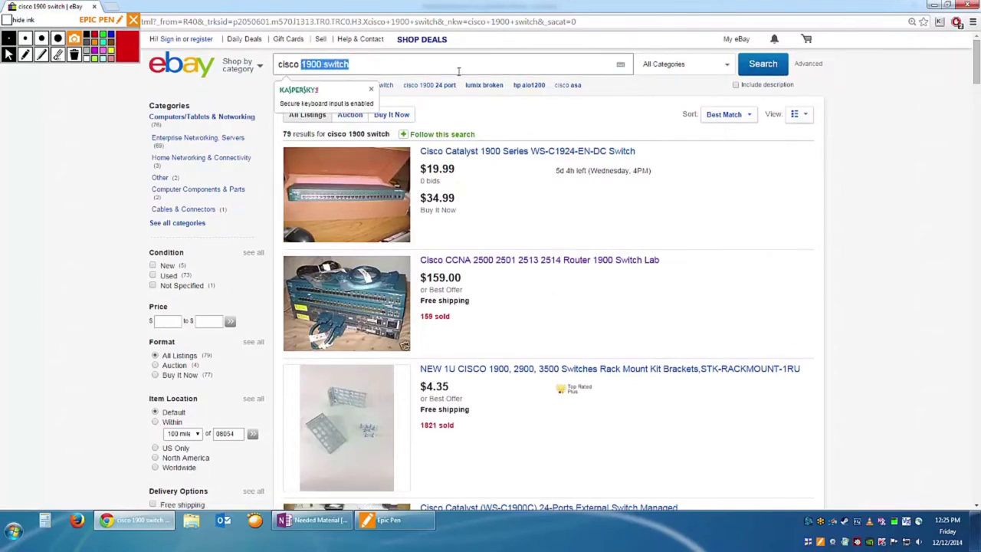
type("2950")
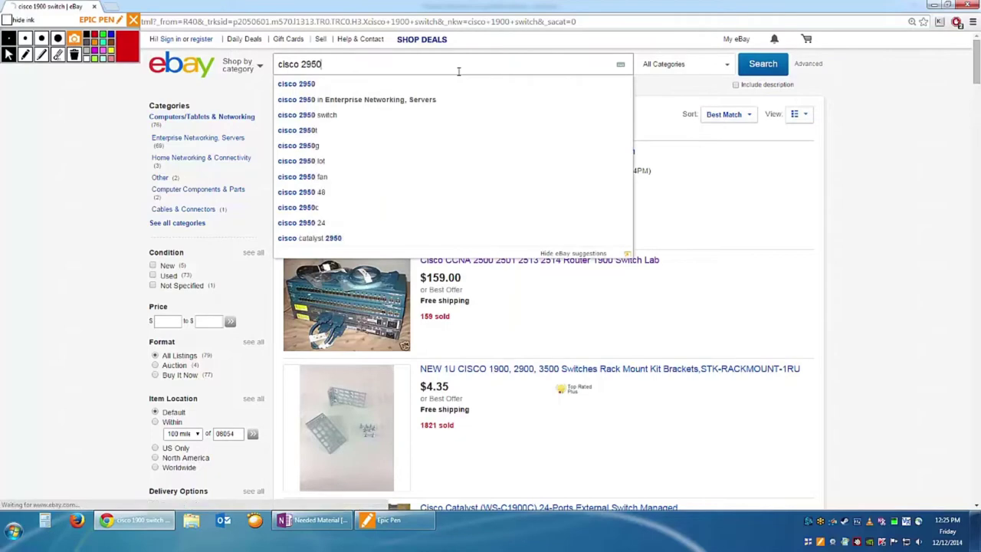
key("Return")
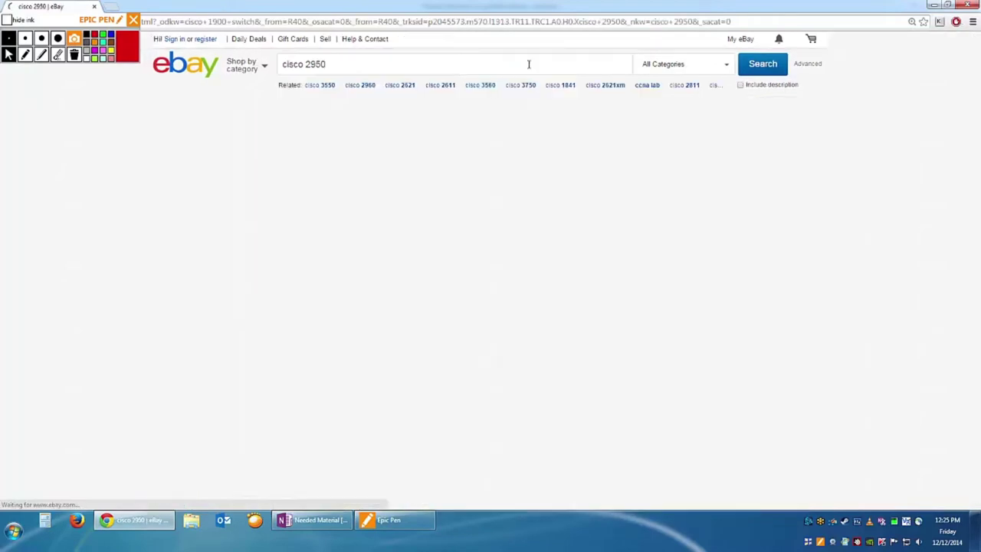
key("ctrl+plus")
key("ctrl+plus")
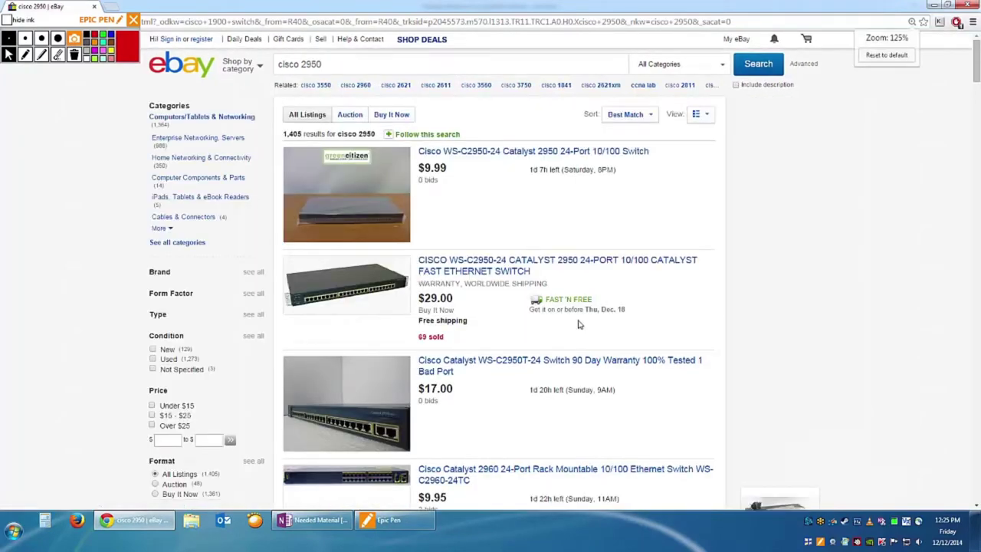
scroll(510, 342, "down", 3)
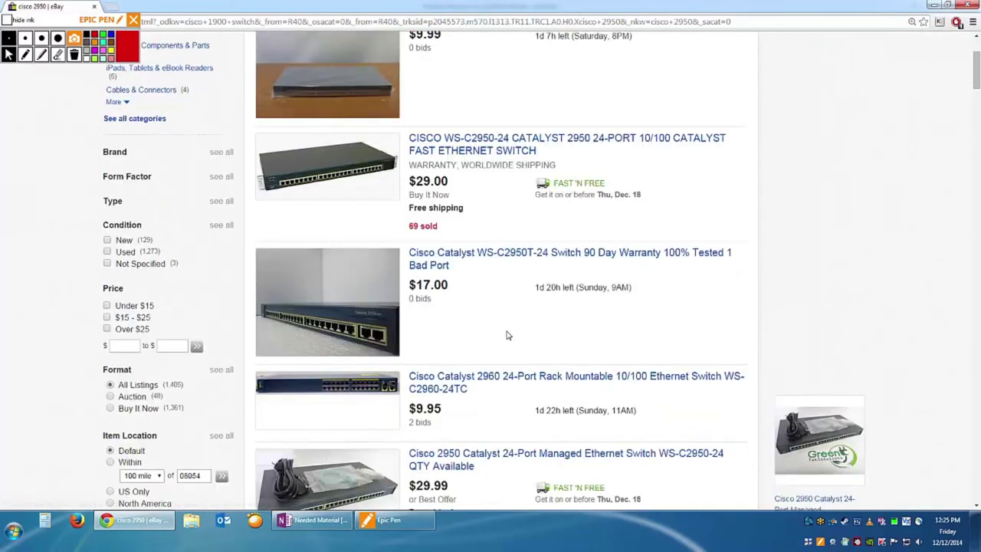
scroll(453, 366, "down", 1)
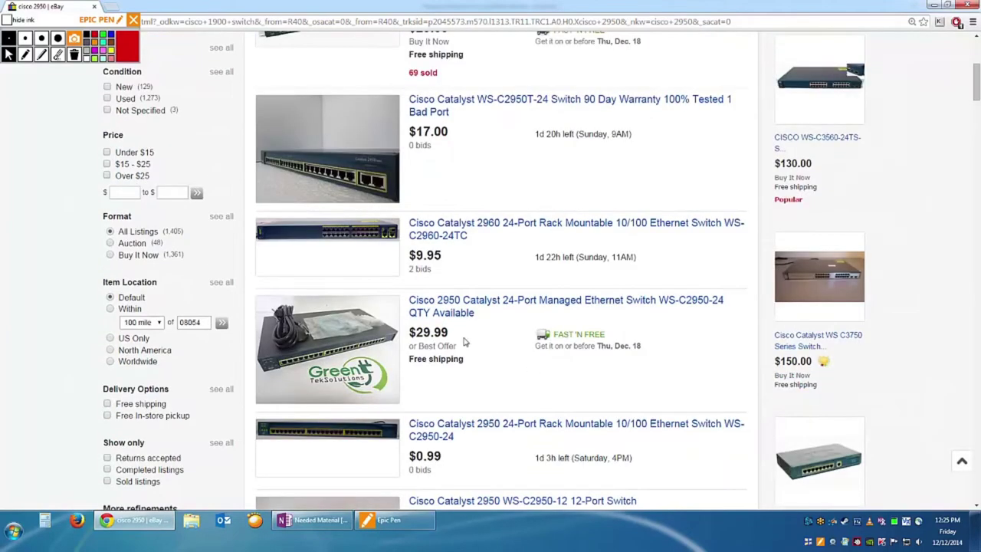
scroll(414, 230, "up", 5)
left_click(372, 125)
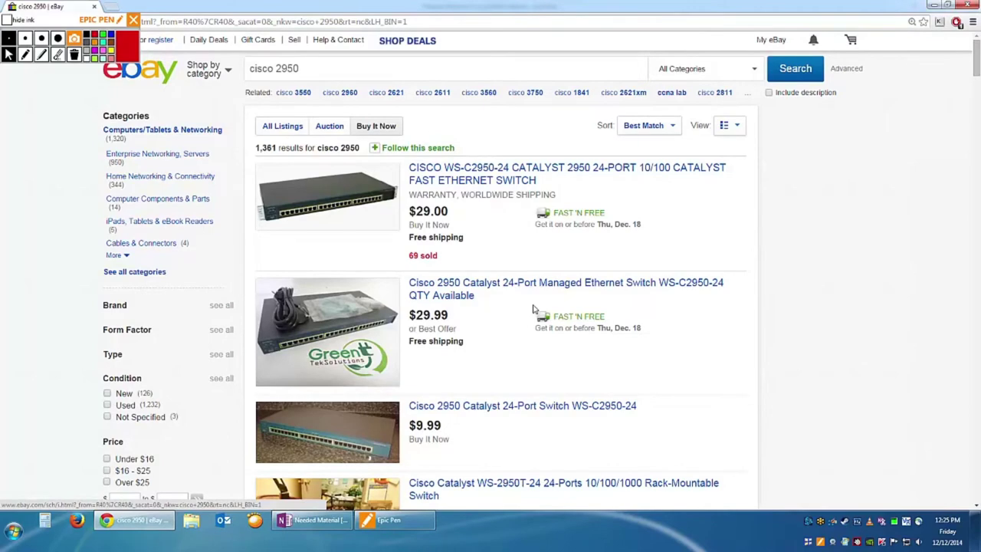
scroll(535, 309, "down", 1)
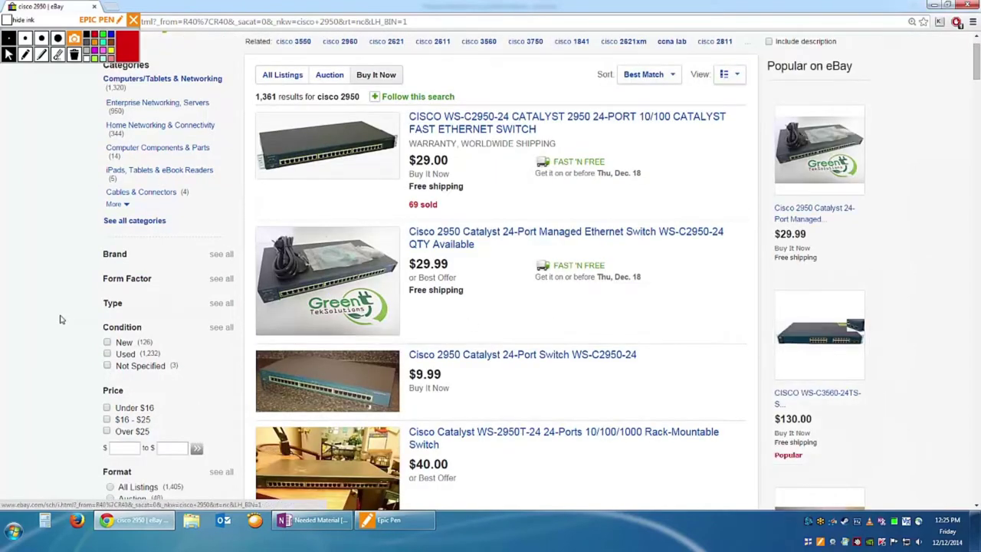
scroll(516, 253, "up", 1)
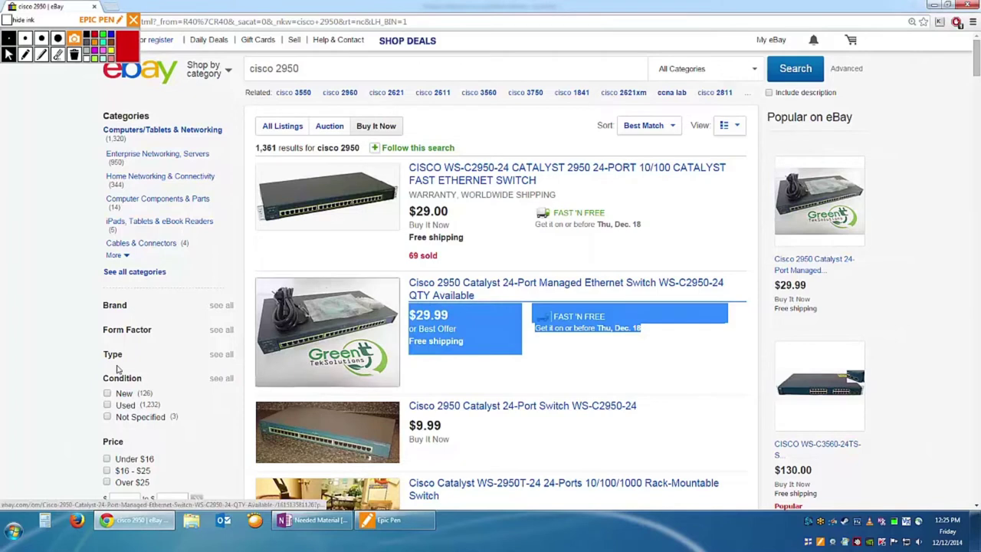
left_click(35, 364)
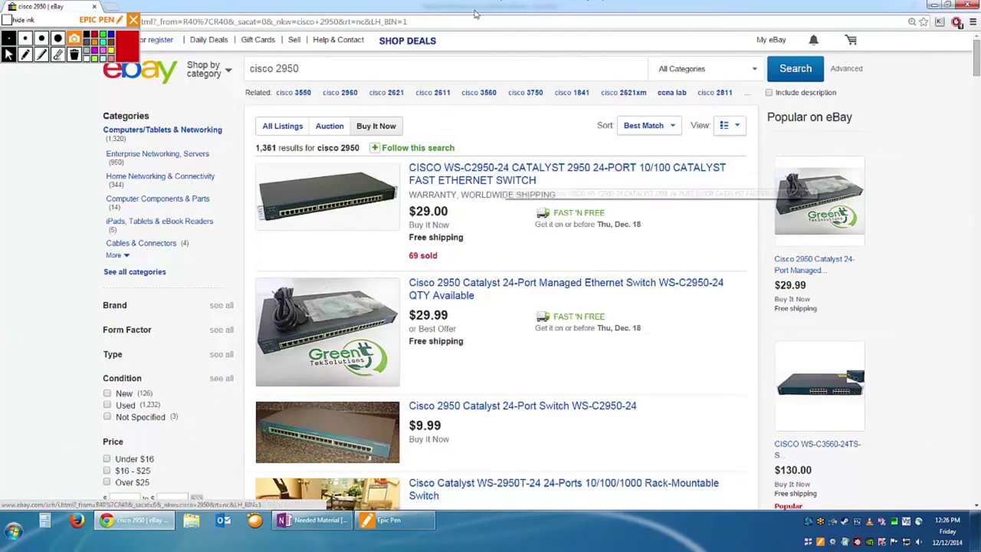
left_click(299, 68)
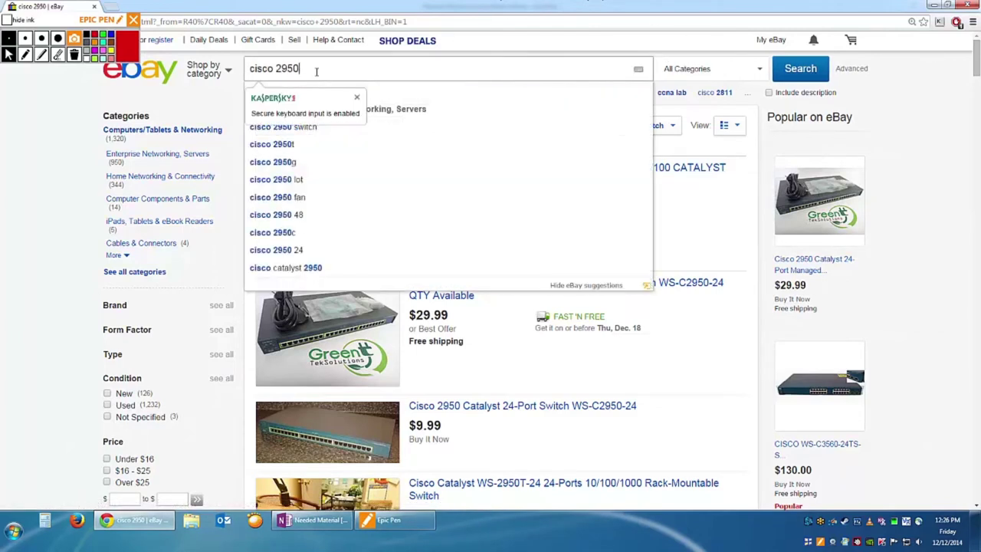
Change the eBay search from 'cisco 2950' to 'cisco 3560' and run it.
key("BackSpace")
key("BackSpace")
key("BackSpace")
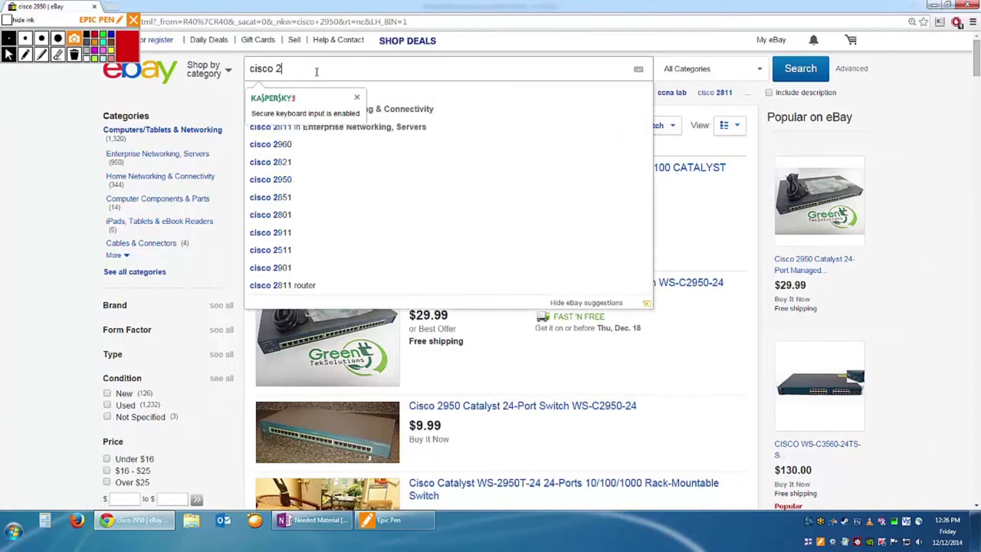
type("950")
key("BackSpace")
key("BackSpace")
key("BackSpace")
key("BackSpace")
type("3")
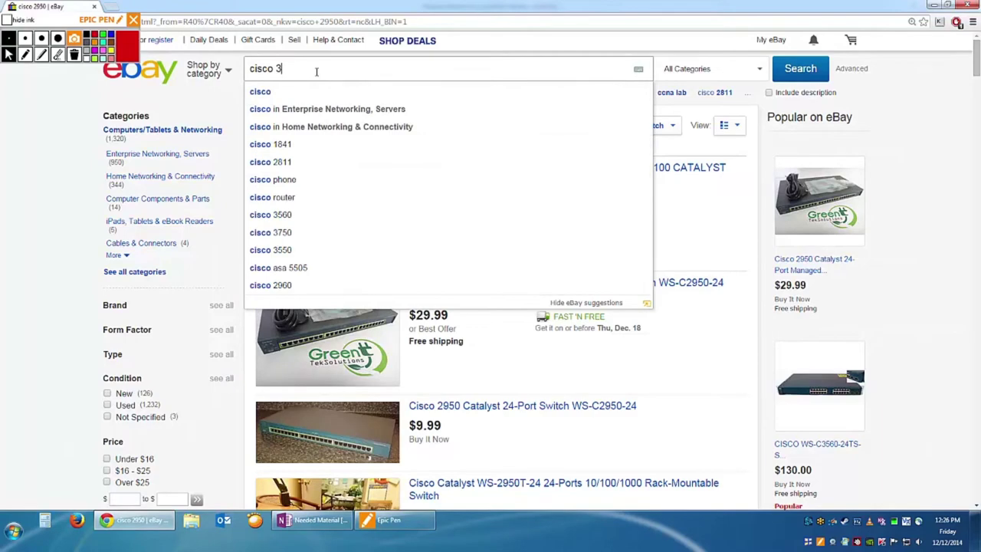
type("560")
key("Return")
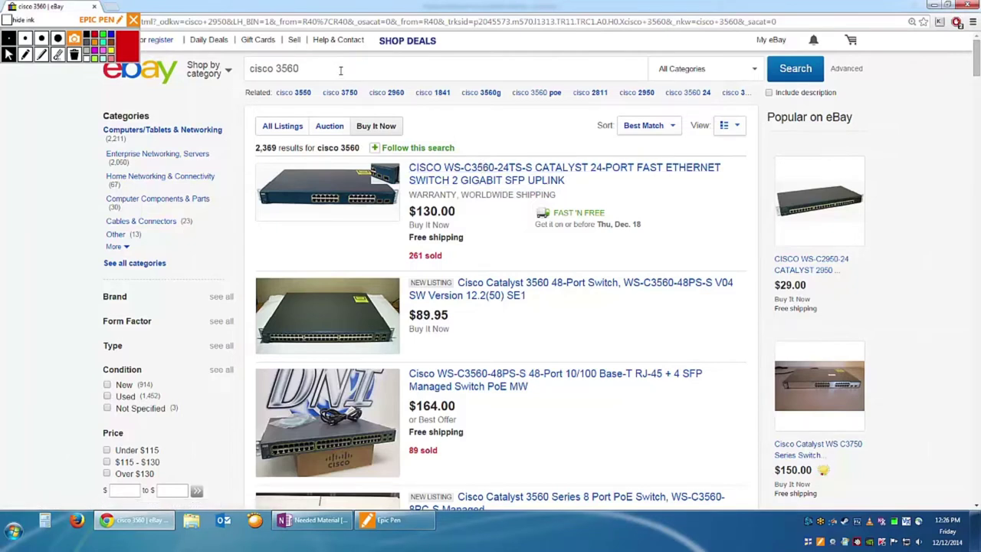
left_click(340, 69)
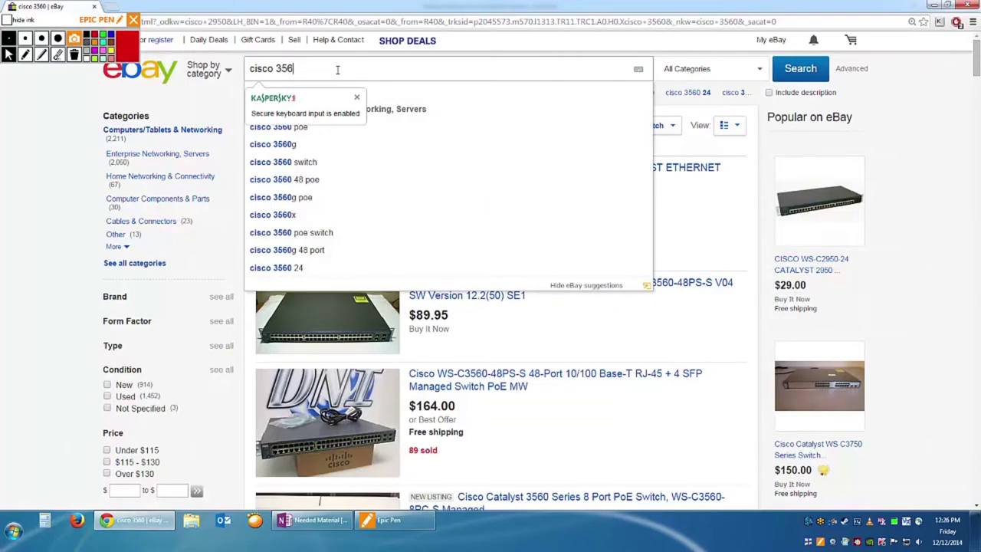
Search eBay for 'cisco 3550' and scroll through the 773 Buy It Now results.
key("BackSpace")
type("50")
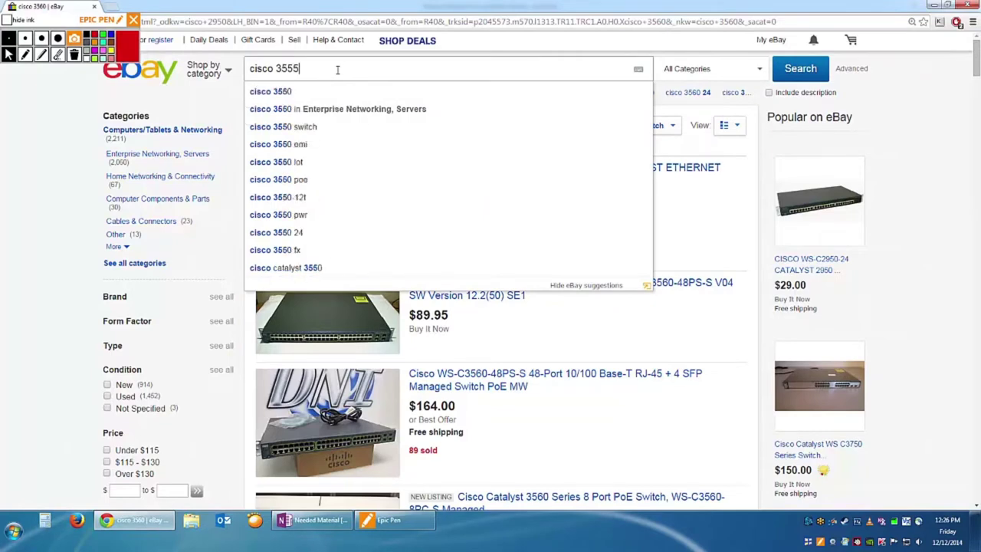
key("Return")
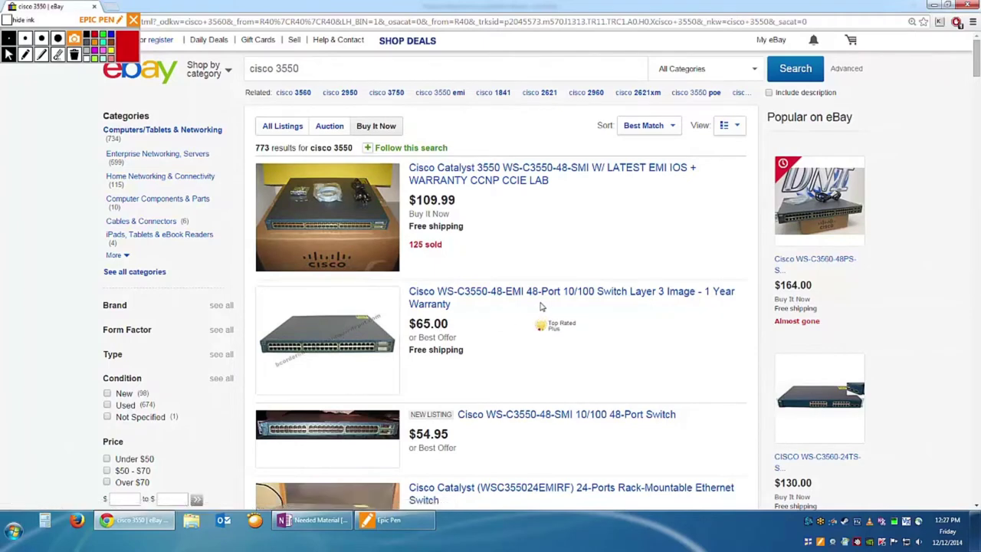
scroll(529, 299, "down", 1)
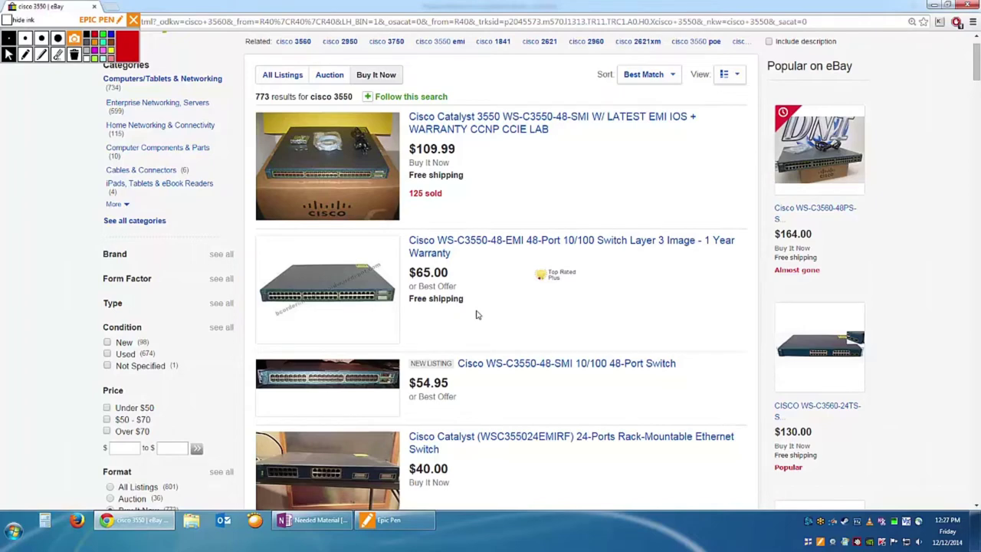
scroll(476, 314, "up", 1)
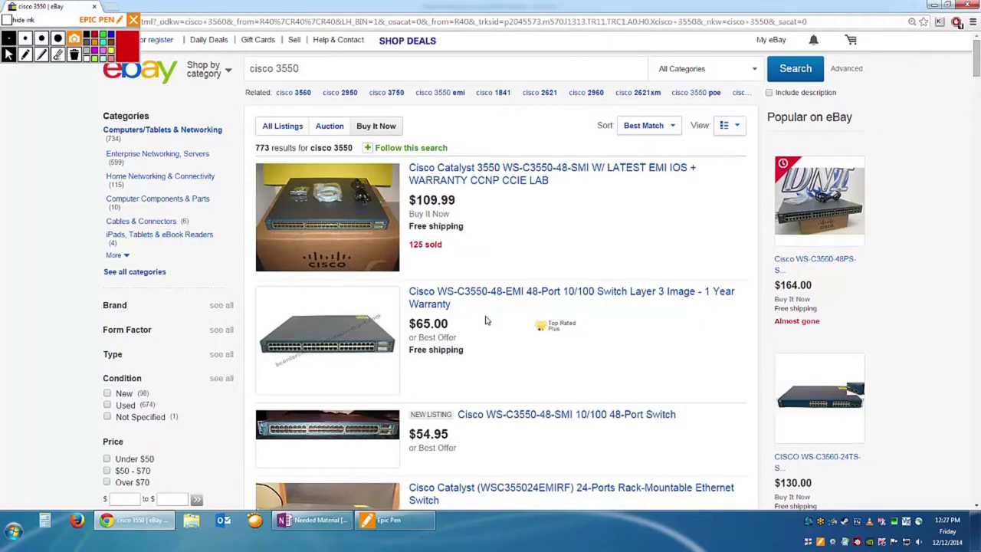
scroll(485, 320, "down", 2)
scroll(480, 302, "up", 2)
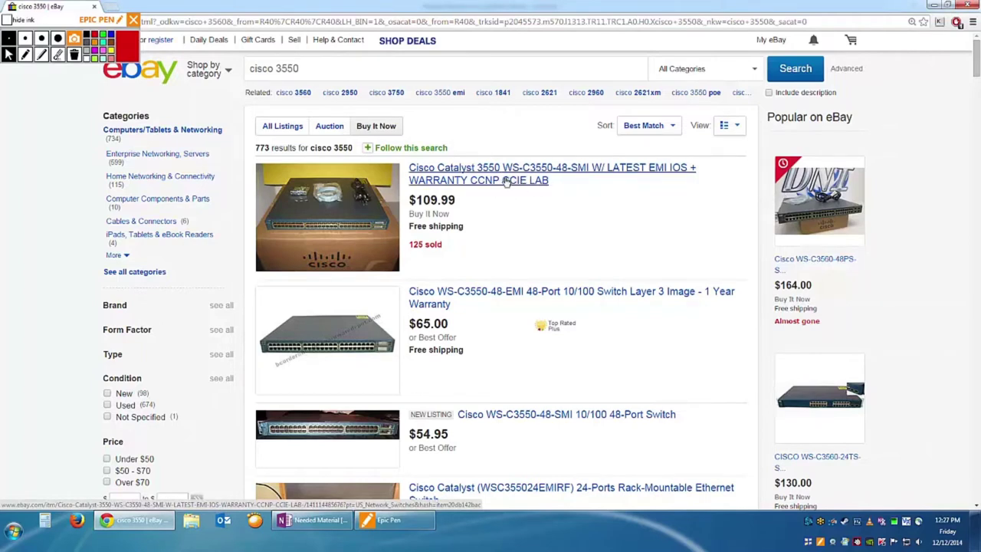
left_click_drag(329, 67, 280, 86)
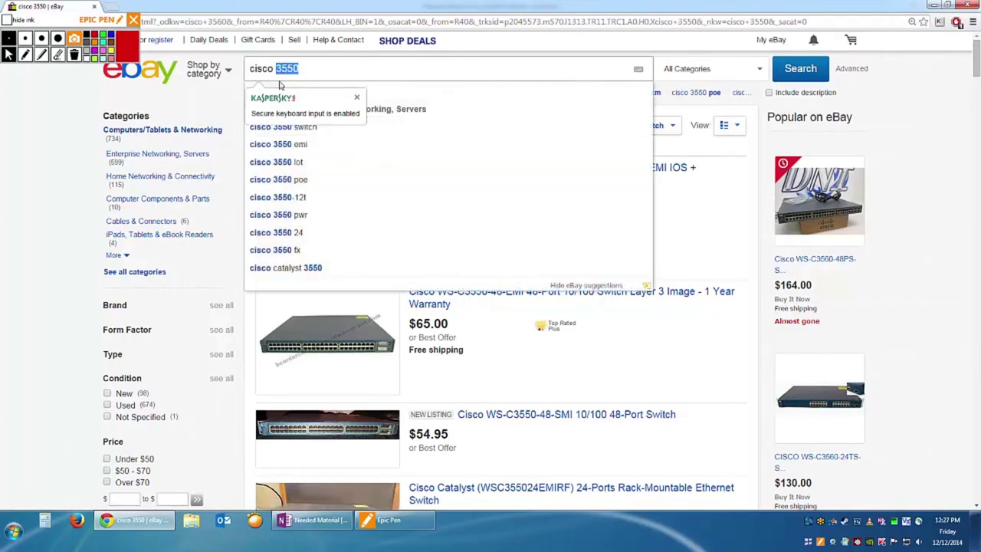
Search eBay for 'cisco 2500', filter to Buy It Now listings, and scan the results.
type("2500")
key("Return")
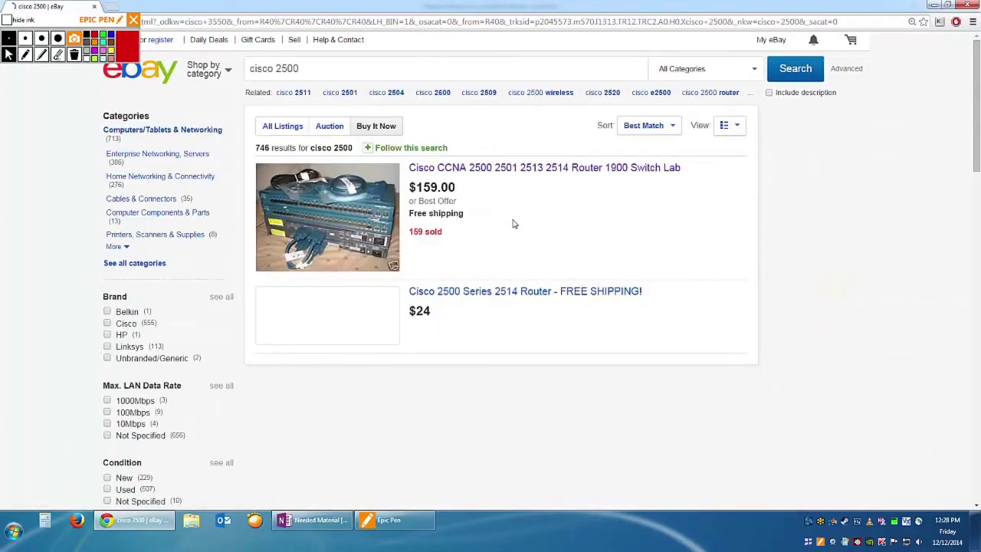
left_click(385, 130)
scroll(659, 284, "down", 2)
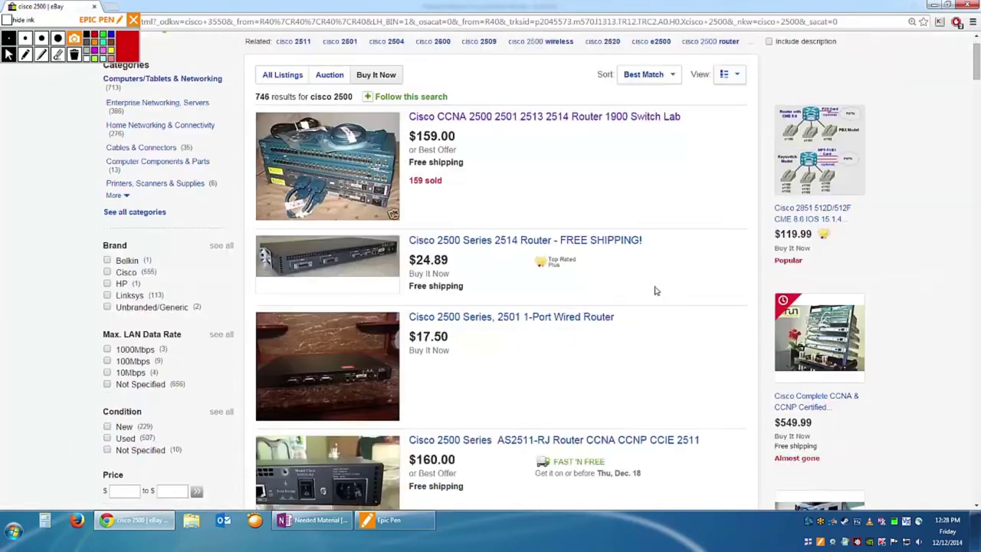
scroll(506, 285, "down", 5)
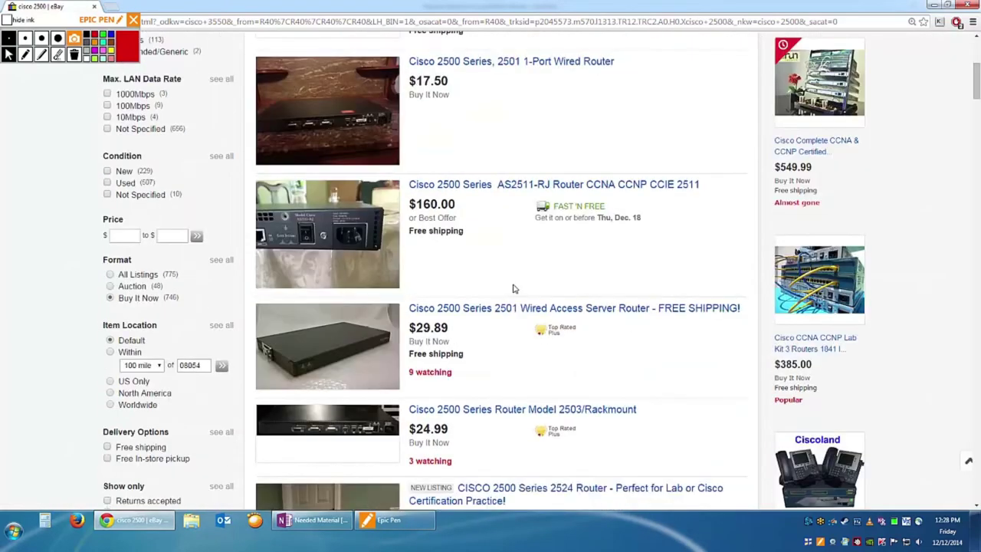
scroll(518, 289, "down", 1)
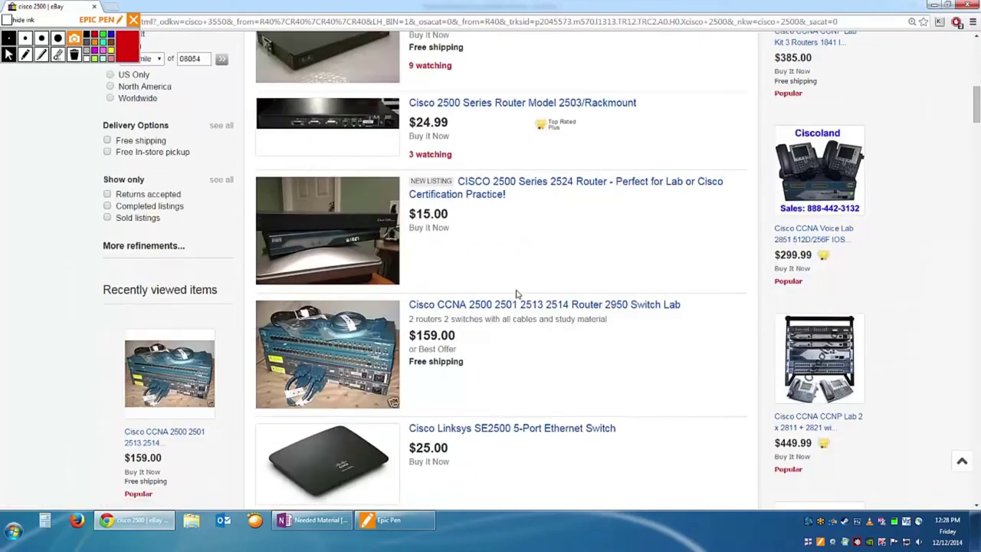
scroll(516, 293, "down", 2)
scroll(518, 292, "up", 8)
Change the search to 'cisco 2600xm' and run it.
left_click(317, 70)
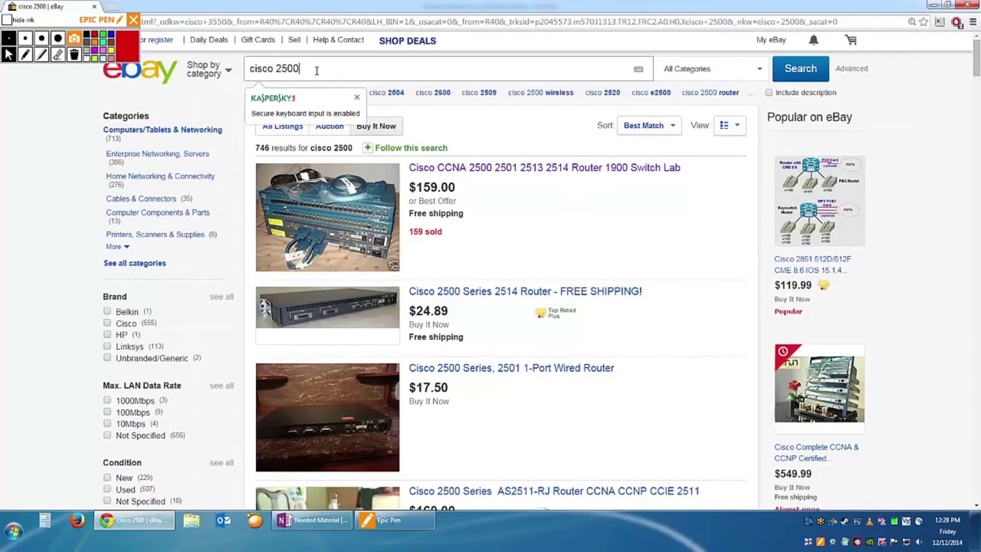
key("BackSpace")
key("BackSpace")
key("BackSpace")
type("600xm")
key("Return")
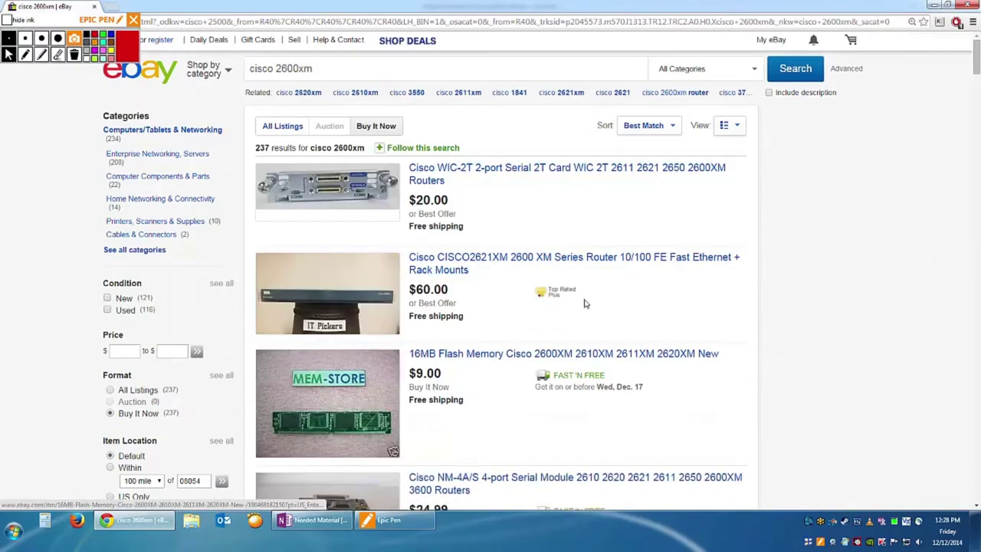
Move to page 2 of the 'cisco 2600xm' results and browse its listings.
scroll(499, 334, "down", 5)
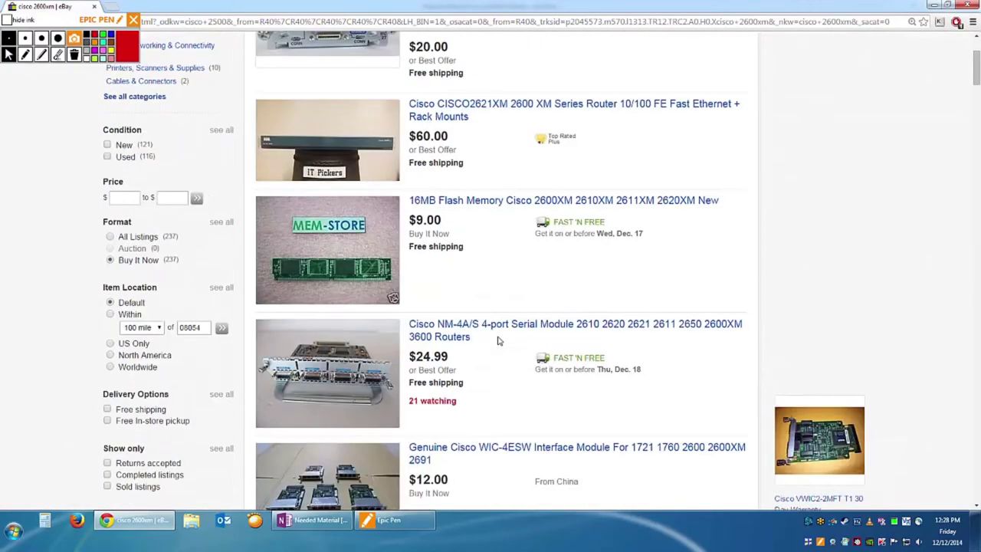
scroll(499, 342, "down", 15)
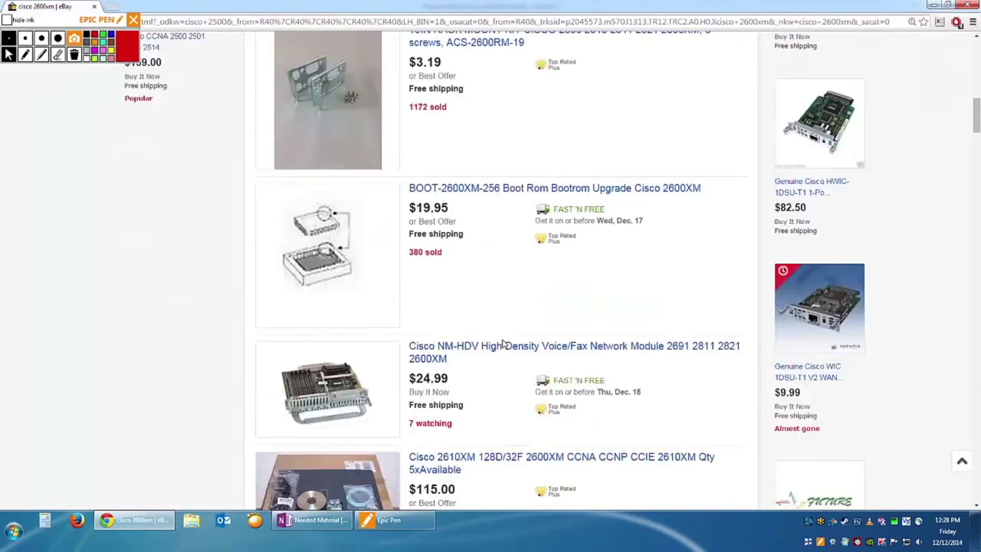
scroll(516, 335, "down", 15)
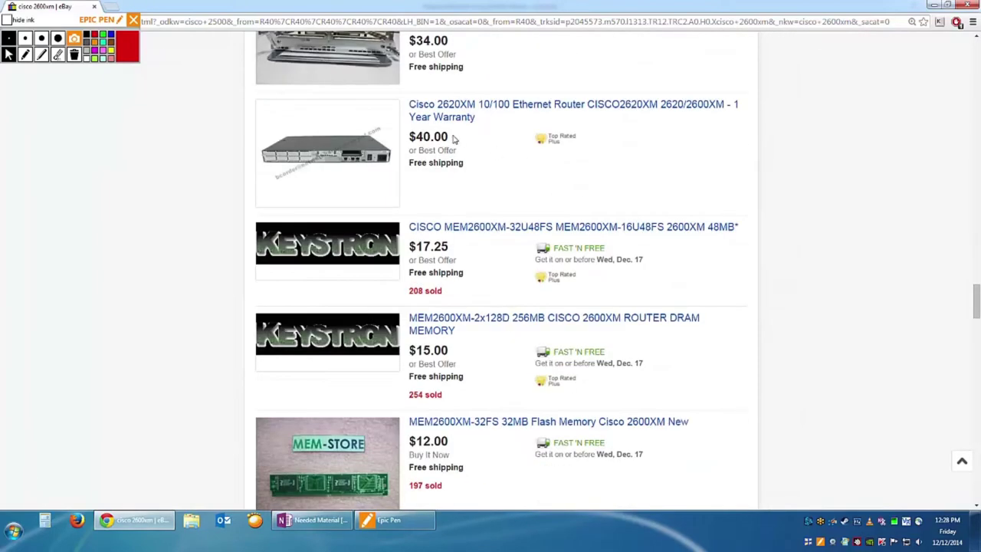
scroll(510, 322, "down", 8)
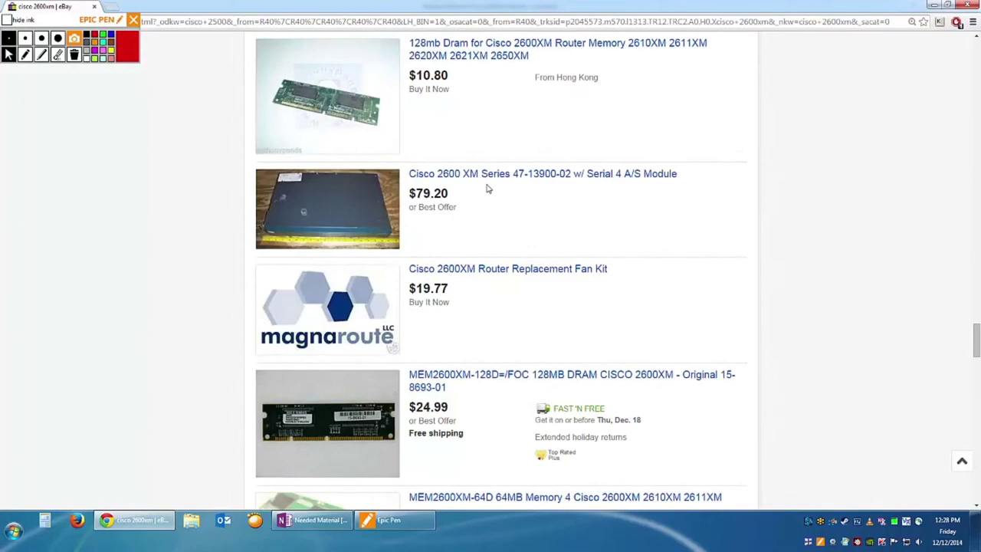
scroll(577, 192, "down", 20)
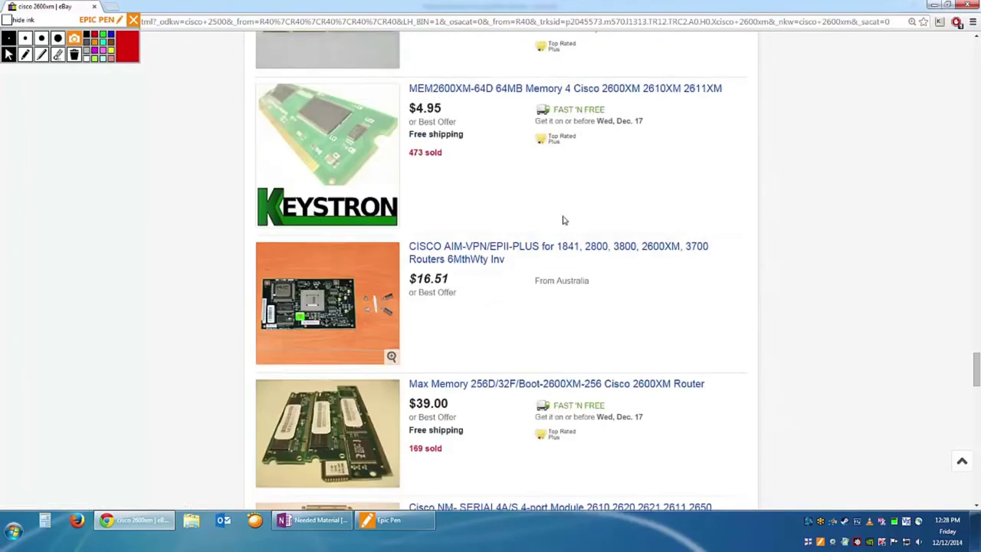
scroll(568, 222, "down", 10)
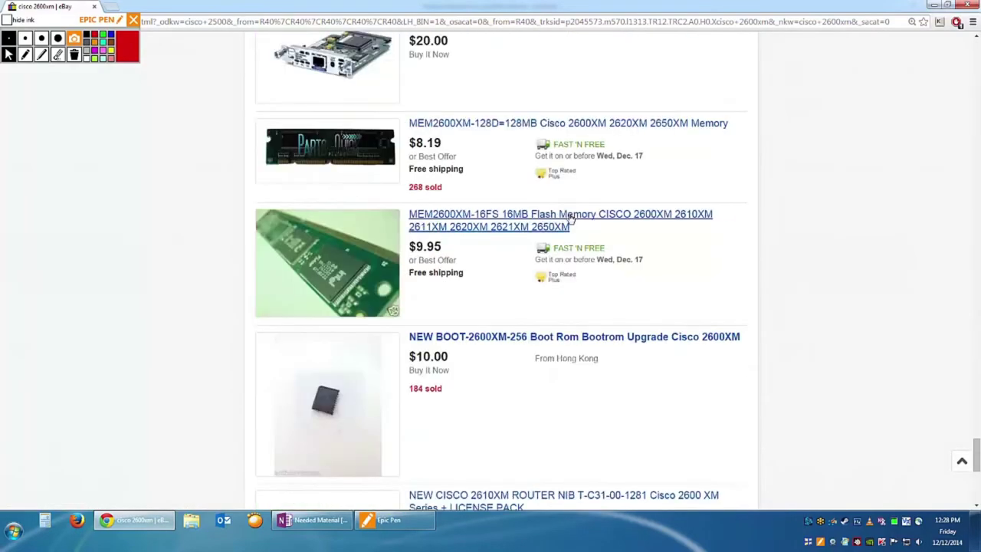
left_click(539, 220)
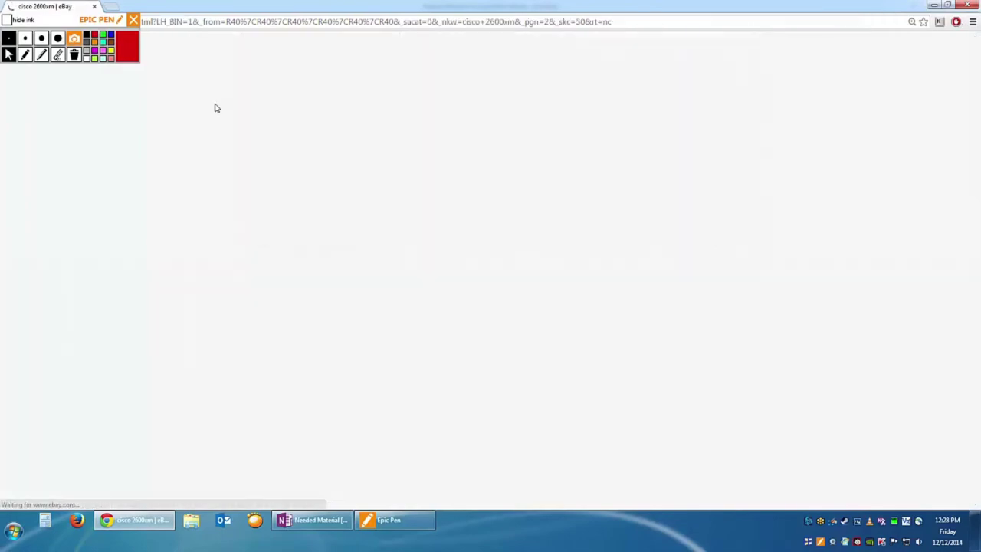
scroll(570, 285, "down", 7)
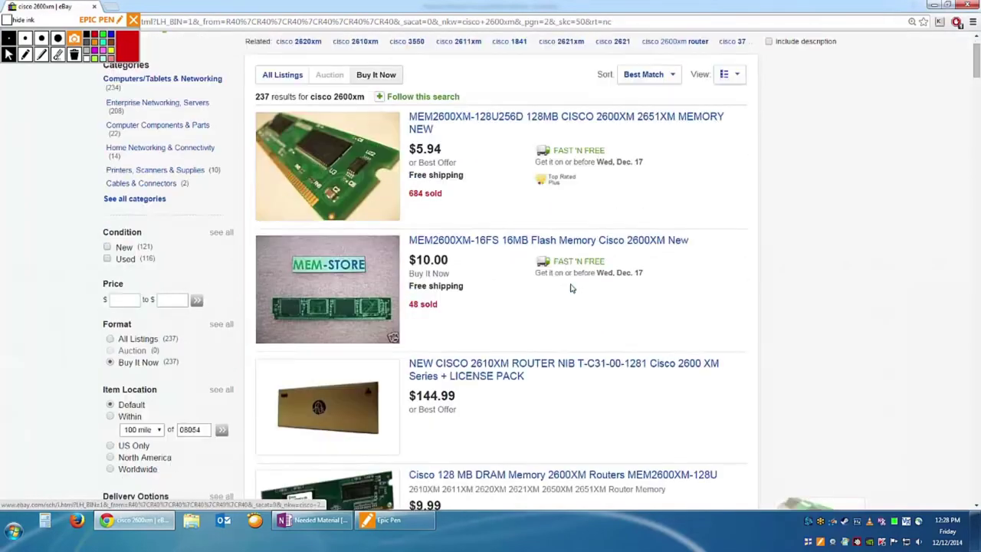
scroll(580, 270, "down", 3)
scroll(584, 249, "up", 10)
Sort the 'cisco 2600xm' results by Price + Shipping: lowest first.
left_click(652, 131)
left_click(649, 128)
left_click(649, 128)
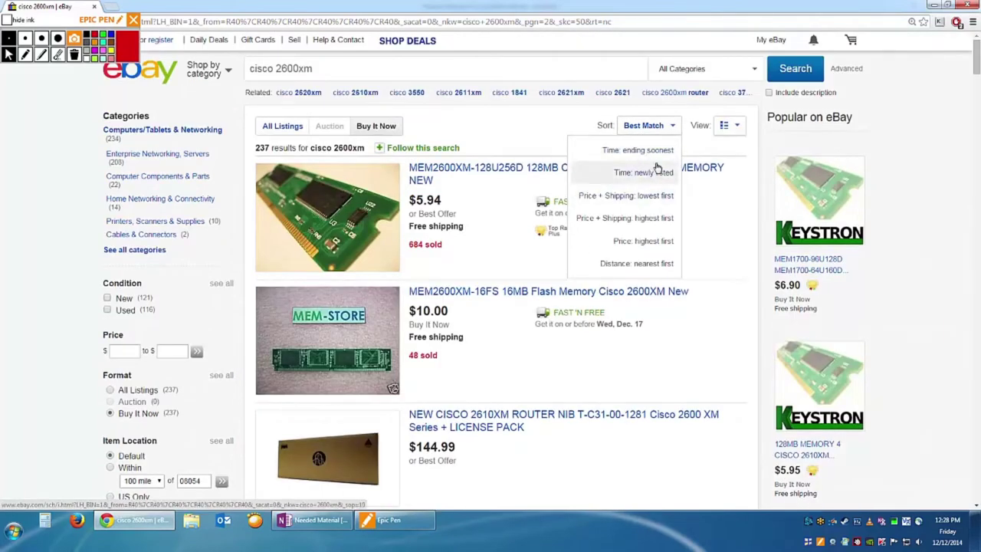
left_click(639, 196)
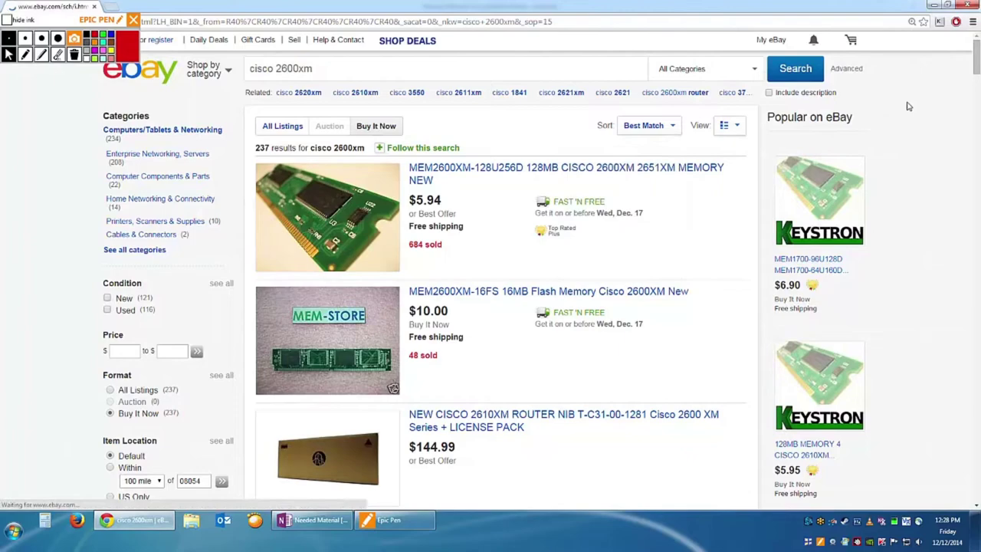
Set the results to show 200 items per page.
left_click_drag(976, 53, 976, 479)
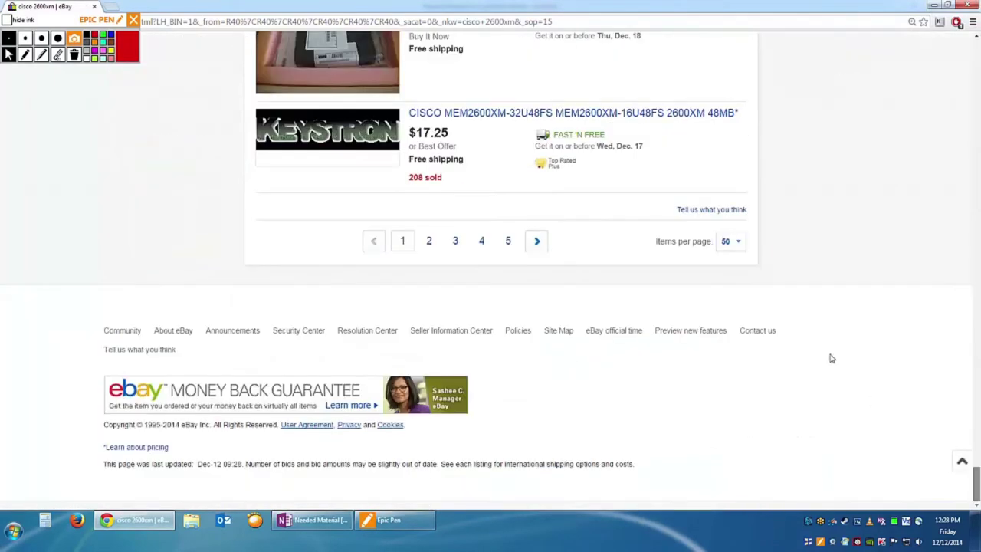
left_click(729, 241)
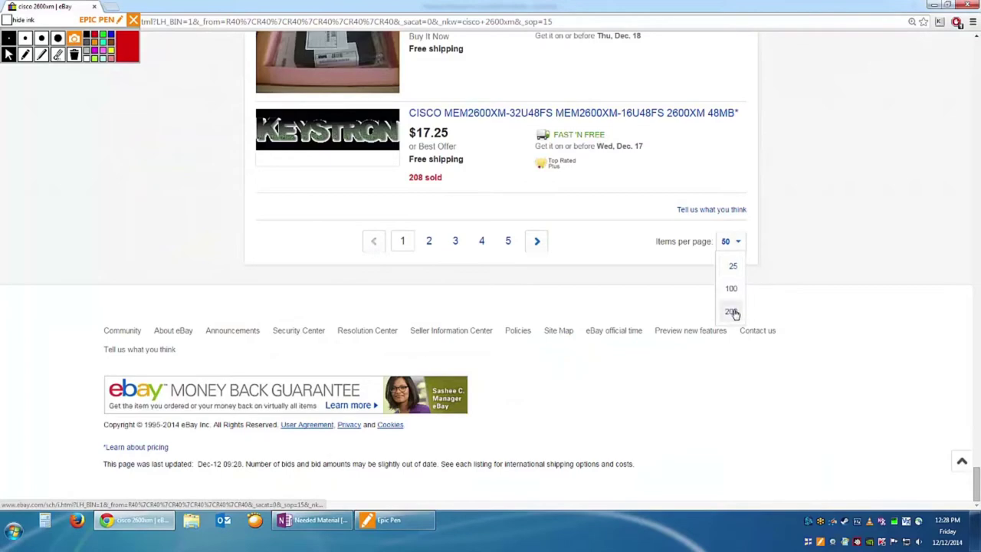
left_click(731, 312)
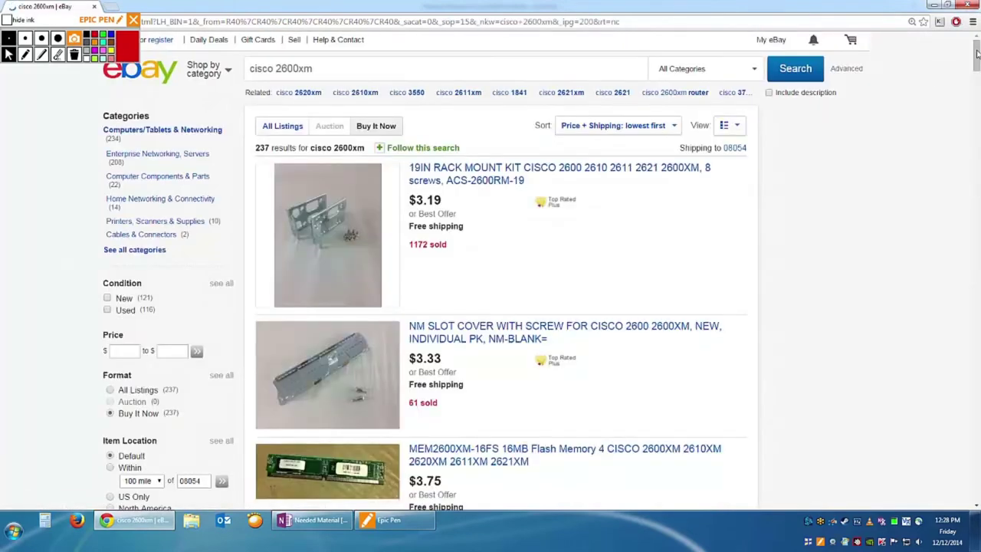
Go to page 2 of the sorted results and scroll through its listings.
left_click_drag(977, 58, 963, 469)
scroll(709, 391, "down", 6)
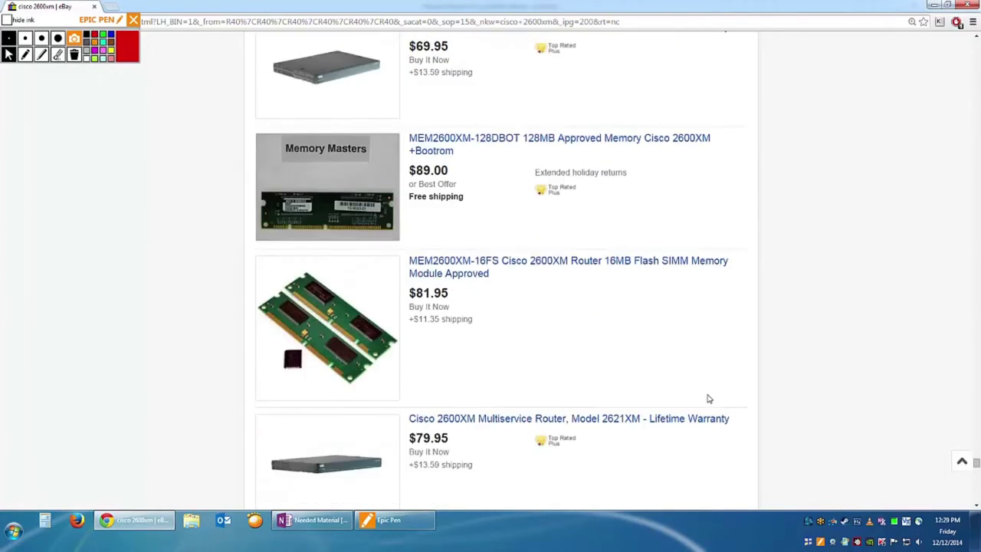
scroll(713, 375, "down", 10)
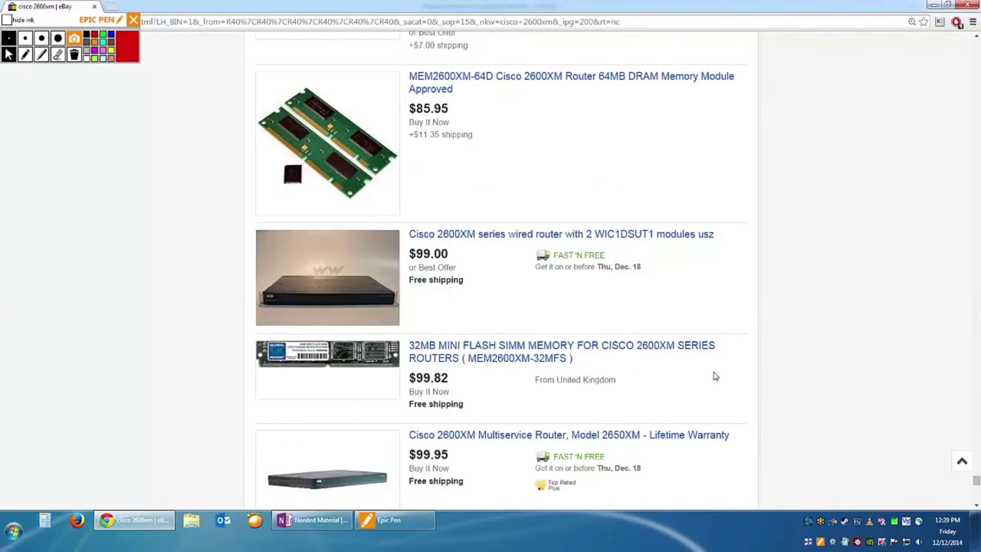
scroll(713, 371, "down", 4)
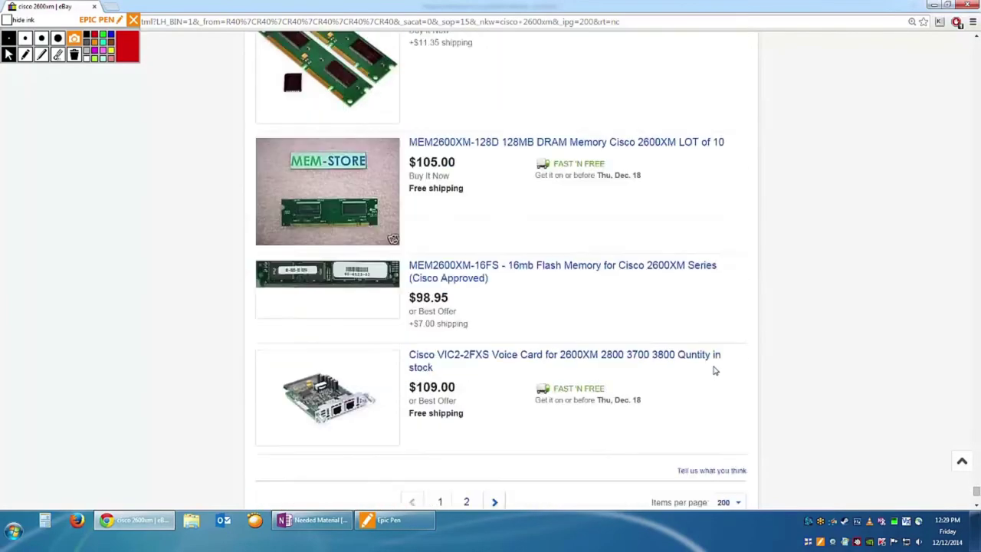
scroll(499, 303, "up", 1)
left_click(495, 373)
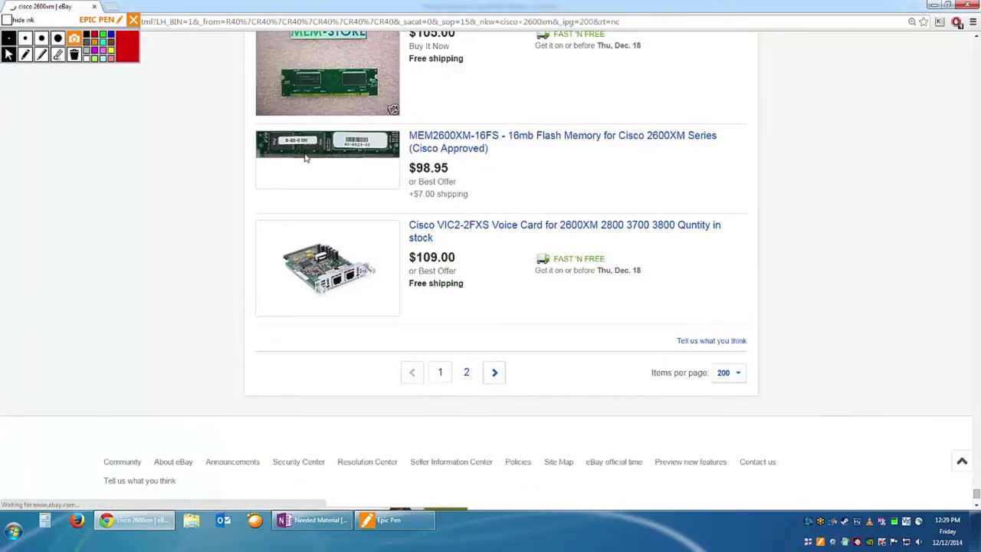
scroll(349, 224, "down", 8)
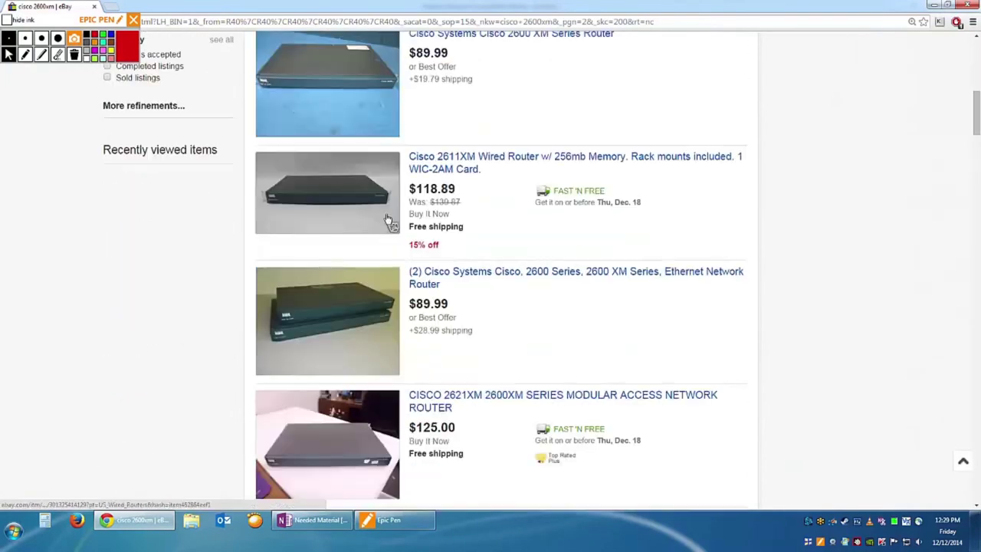
scroll(411, 215, "down", 9)
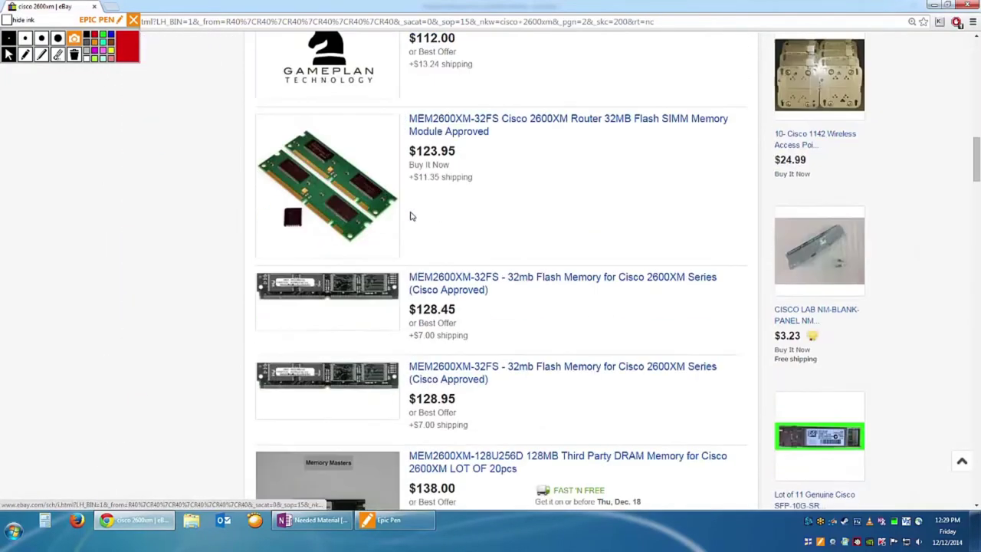
scroll(414, 219, "down", 4)
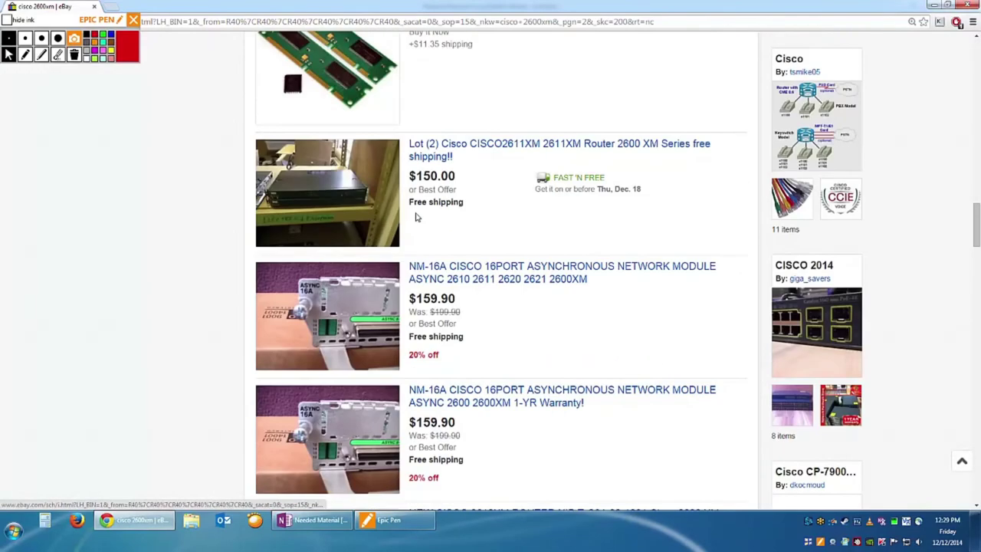
scroll(417, 218, "down", 3)
scroll(416, 215, "down", 3)
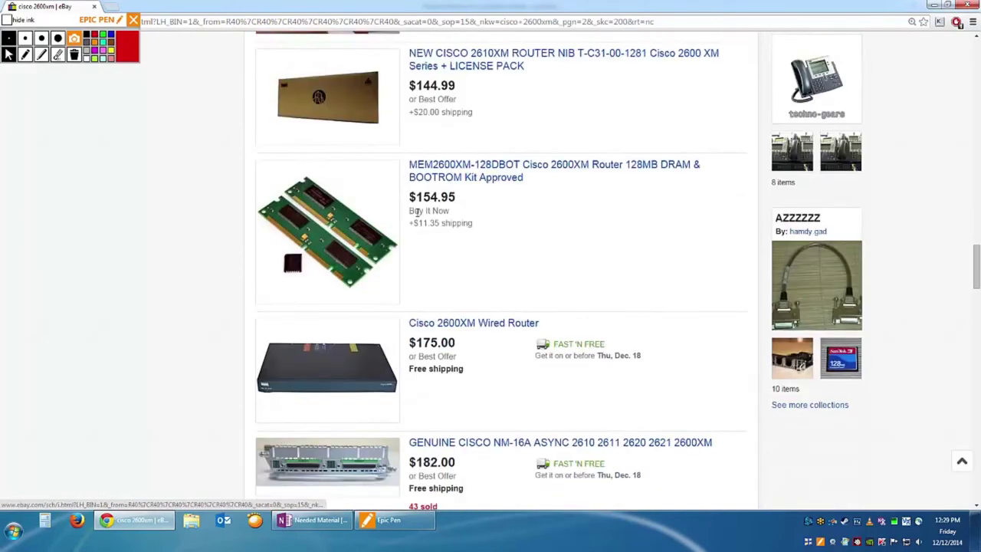
scroll(453, 287, "down", 2)
scroll(475, 284, "down", 4)
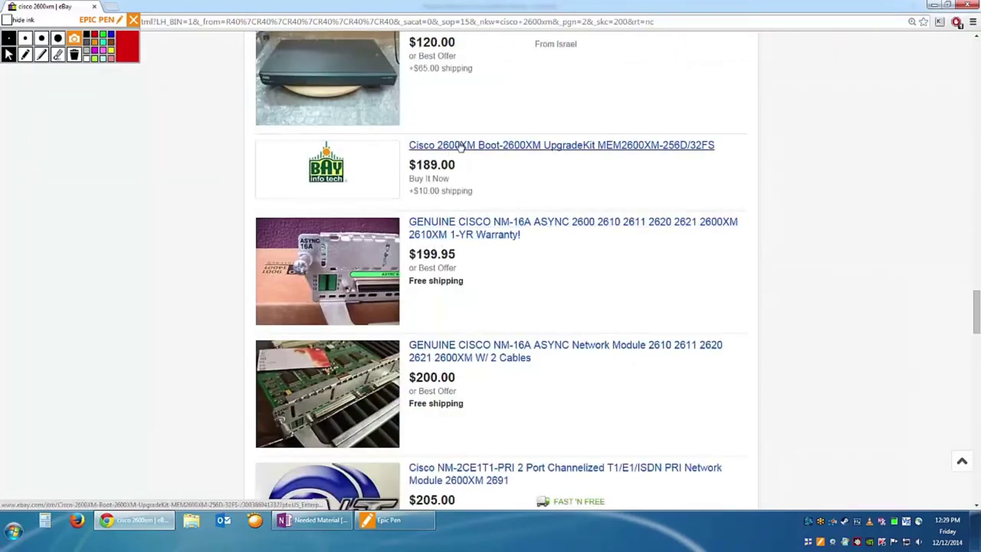
scroll(710, 179, "down", 3)
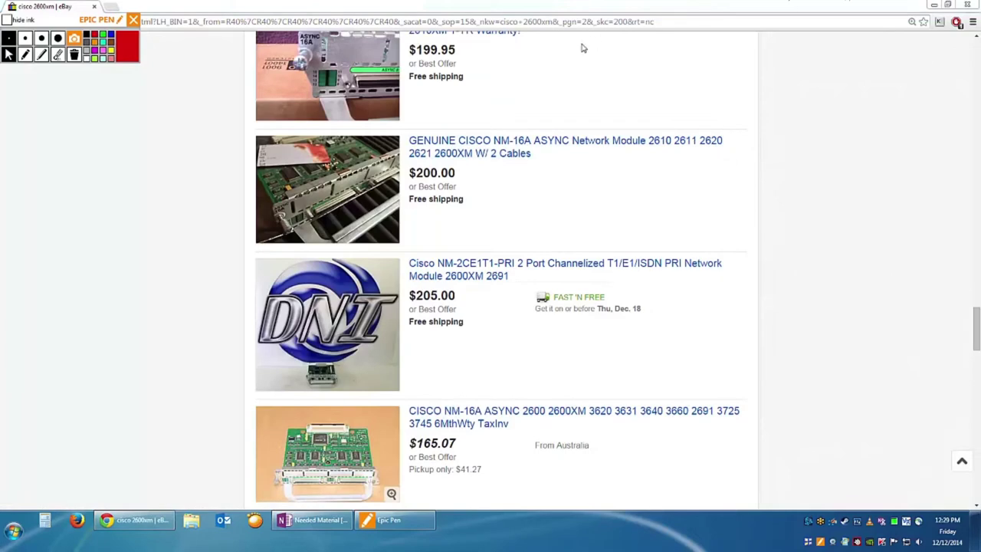
left_click(977, 56)
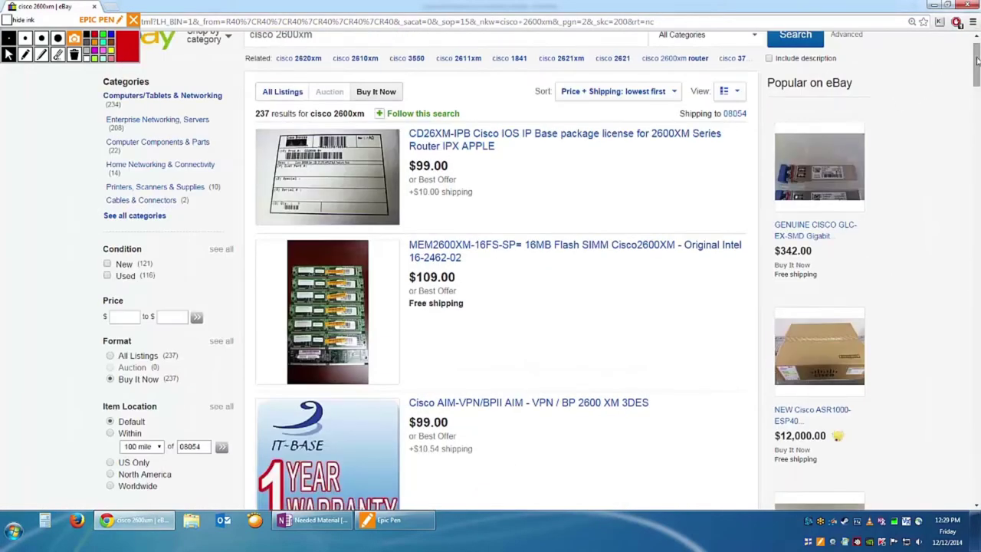
left_click(977, 36)
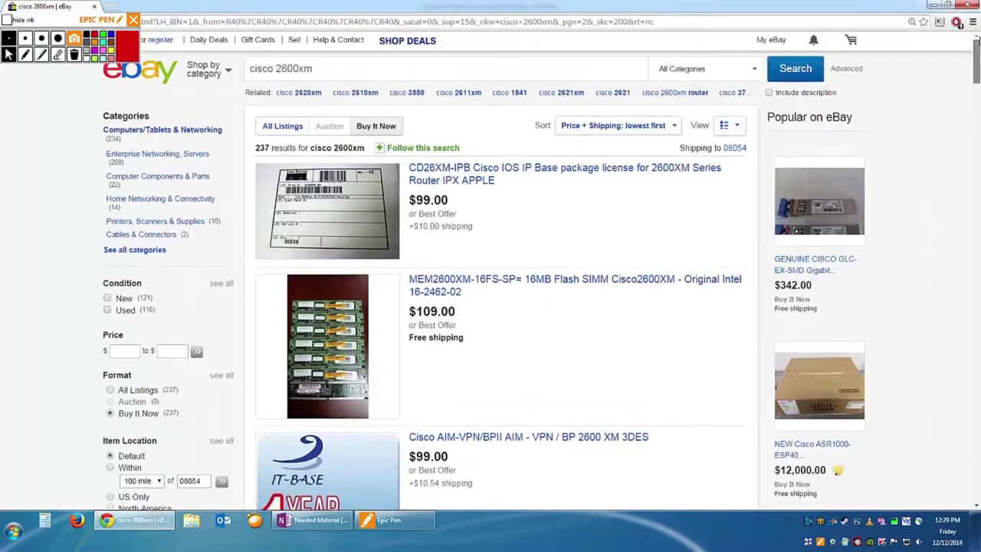
Change the search from 'cisco 2600xm' to 'cisco 2811' and run it.
left_click(374, 69)
key("BackSpace")
key("BackSpace")
key("BackSpace")
key("BackSpace")
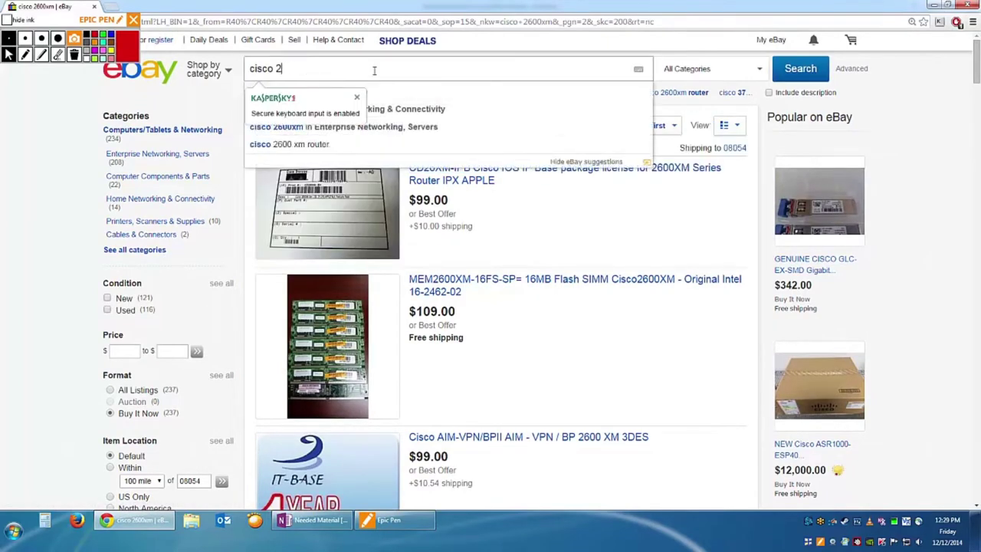
type("811")
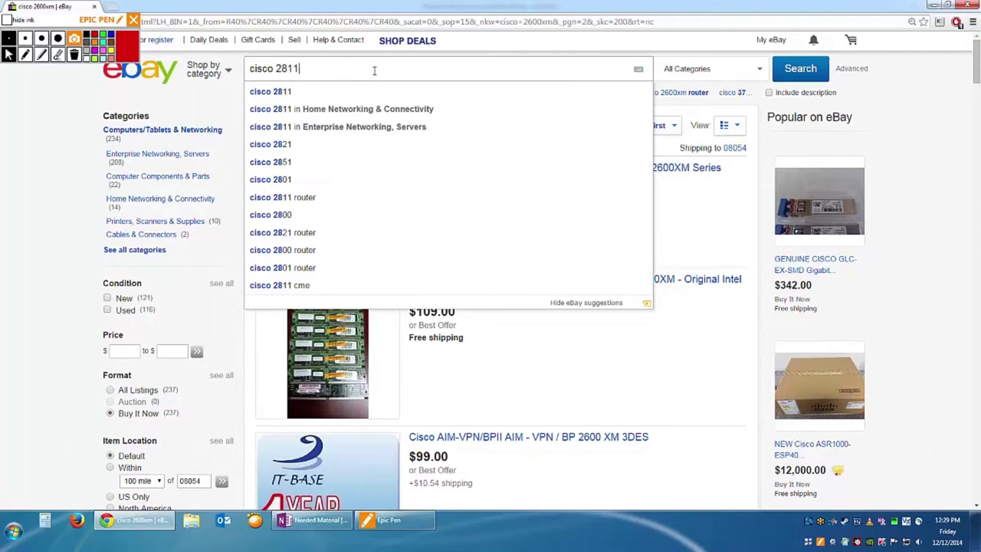
key("Return")
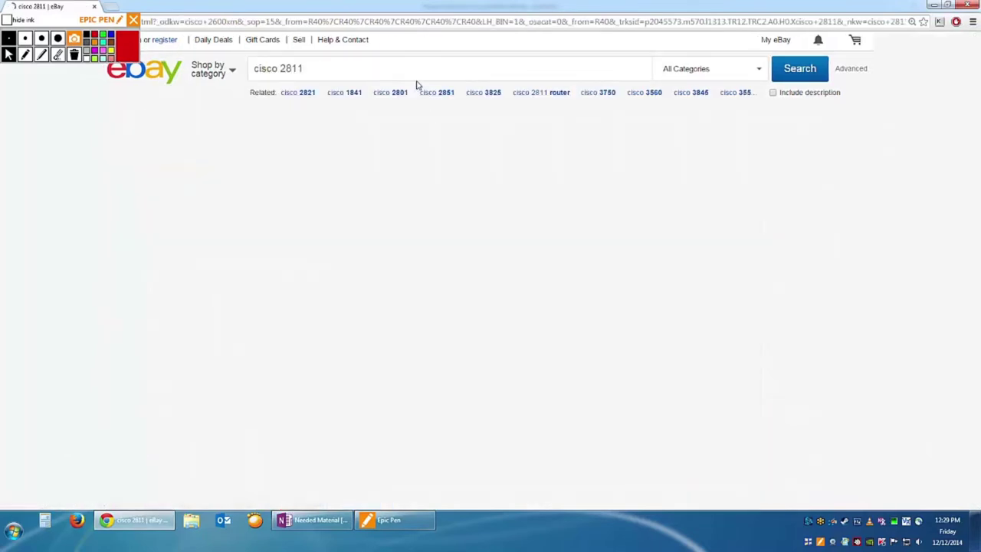
Scroll to the pagination bar and open page 3 of the 2811 results.
scroll(838, 126, "down", 10)
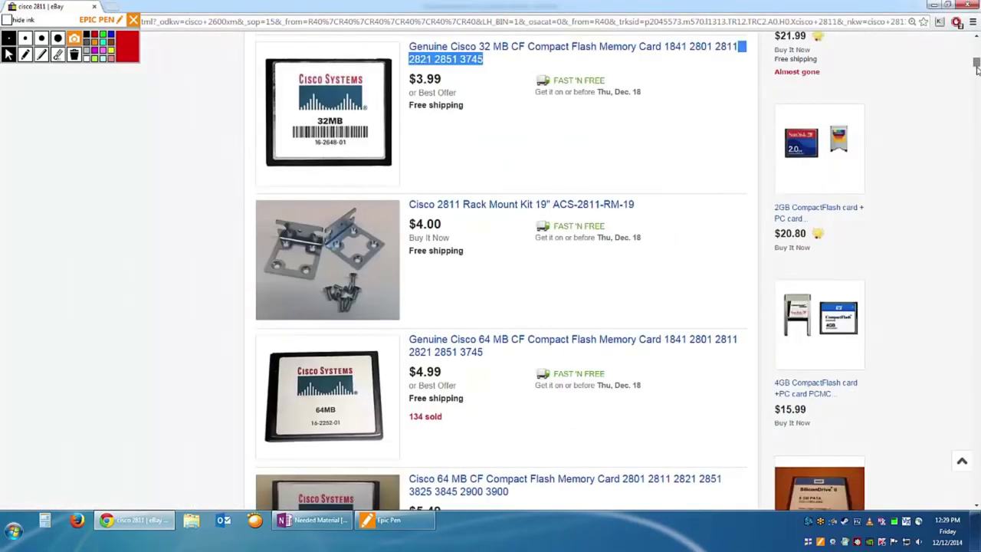
scroll(973, 294, "down", 10)
scroll(972, 294, "down", 15)
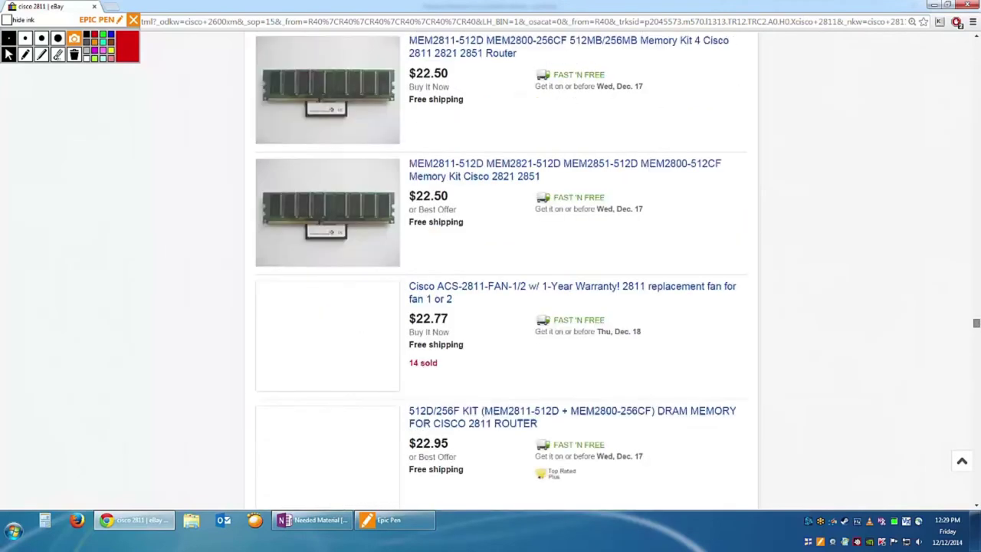
scroll(498, 268, "down", 10)
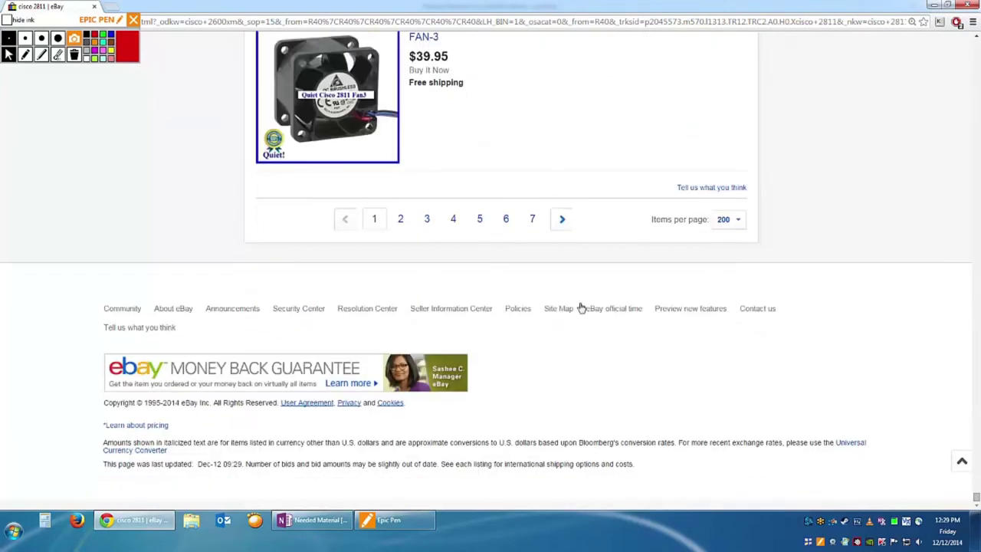
left_click(427, 218)
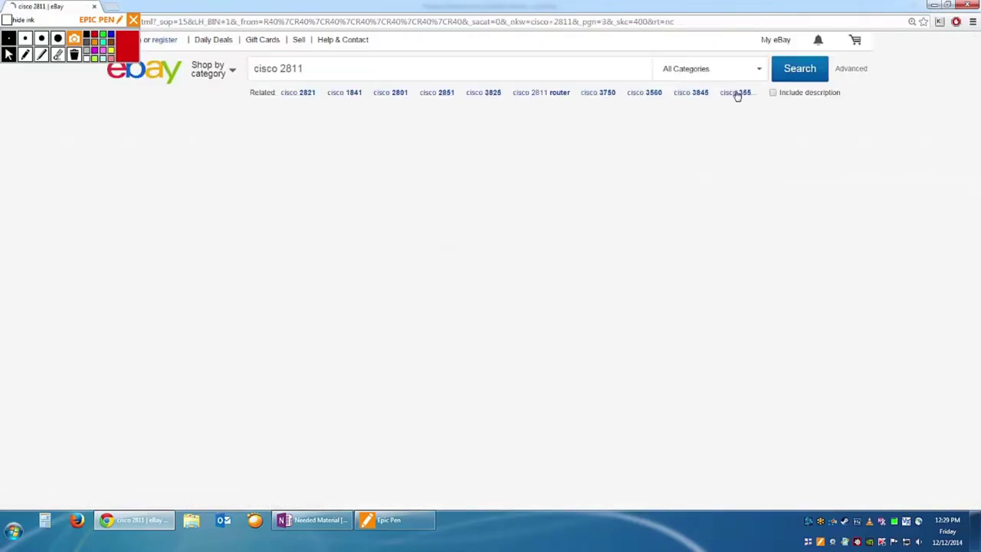
scroll(682, 270, "down", 3)
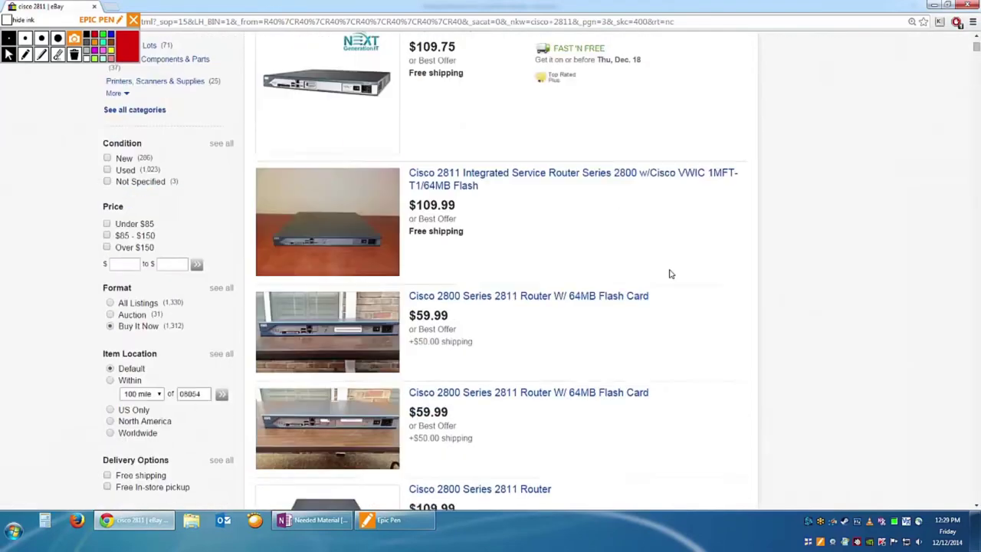
scroll(432, 219, "down", 2)
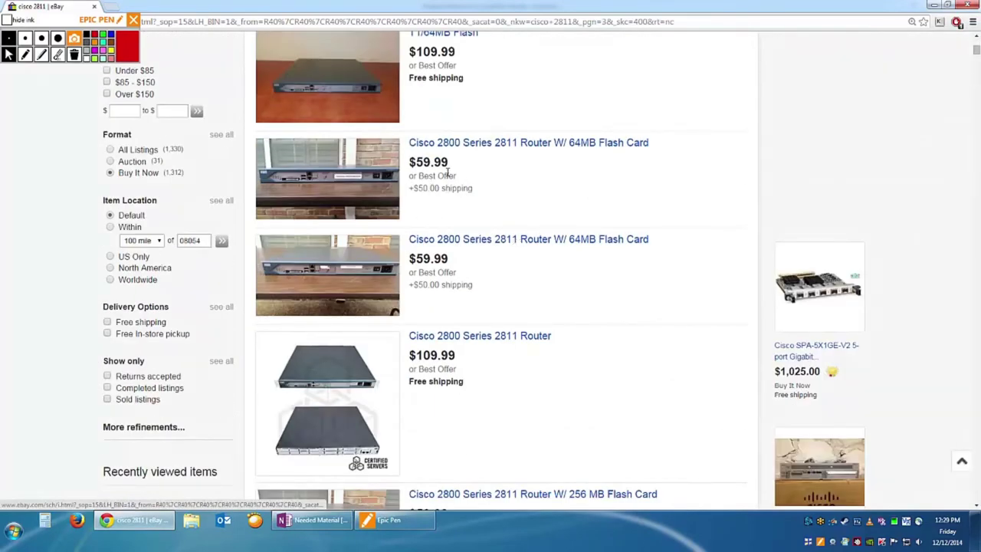
scroll(464, 180, "up", 3)
scroll(463, 180, "up", 3)
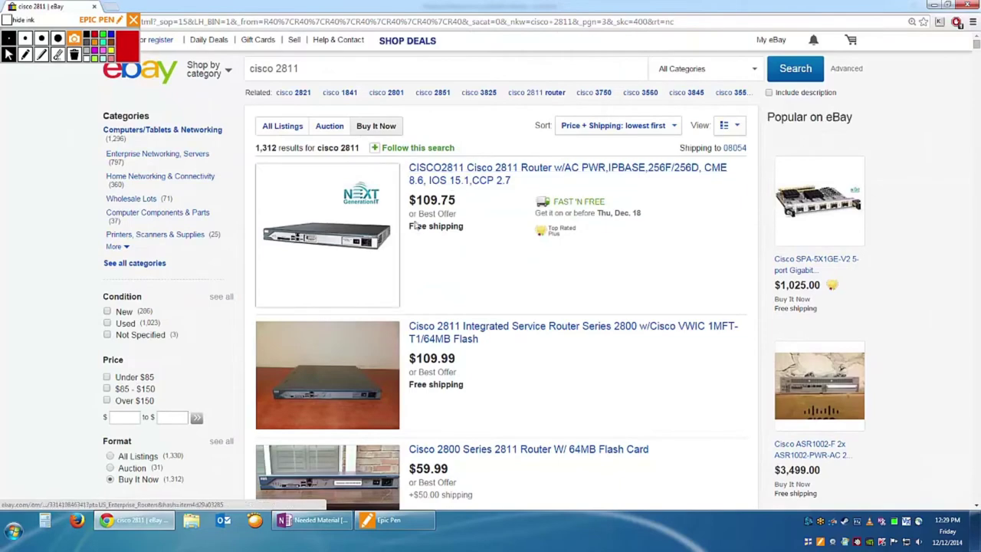
scroll(491, 310, "down", 2)
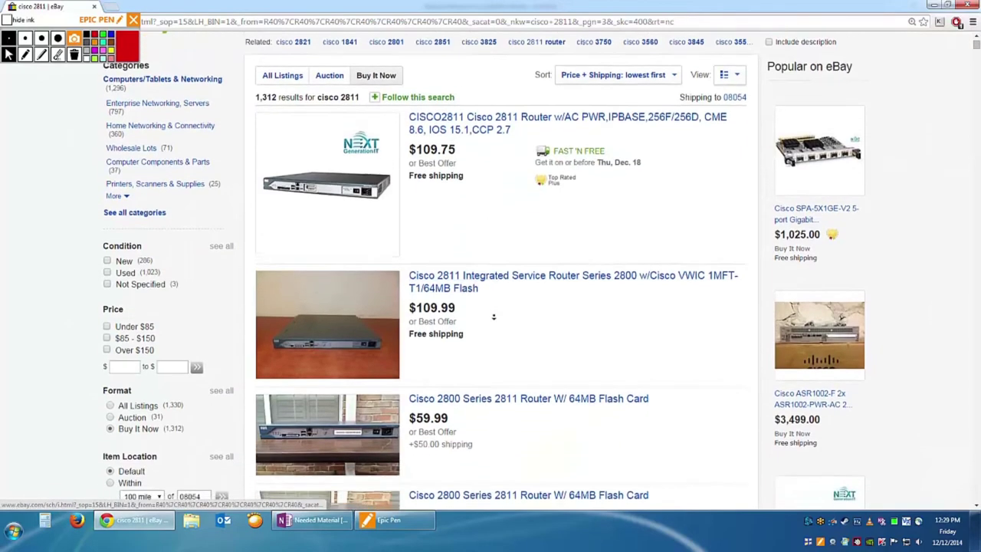
scroll(529, 284, "down", 4)
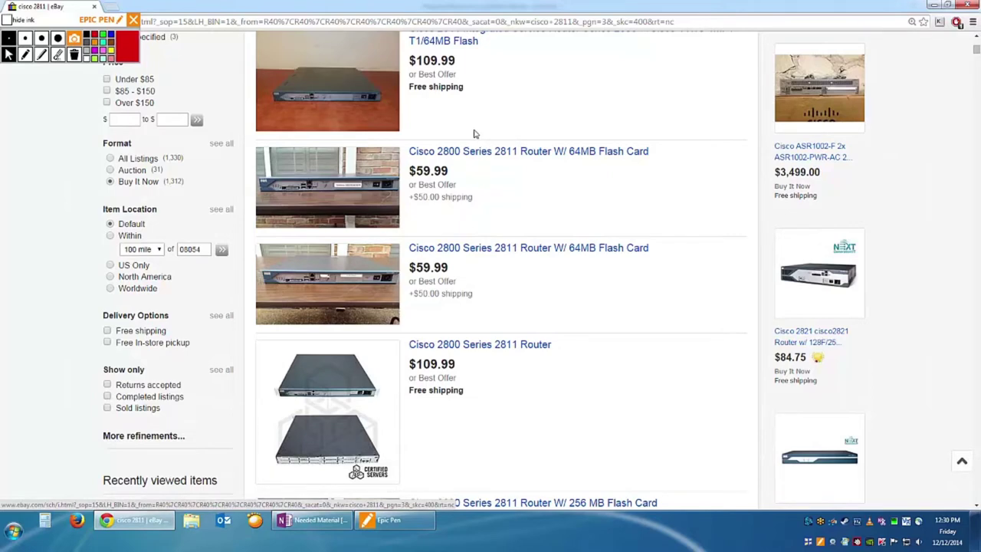
scroll(473, 134, "up", 4)
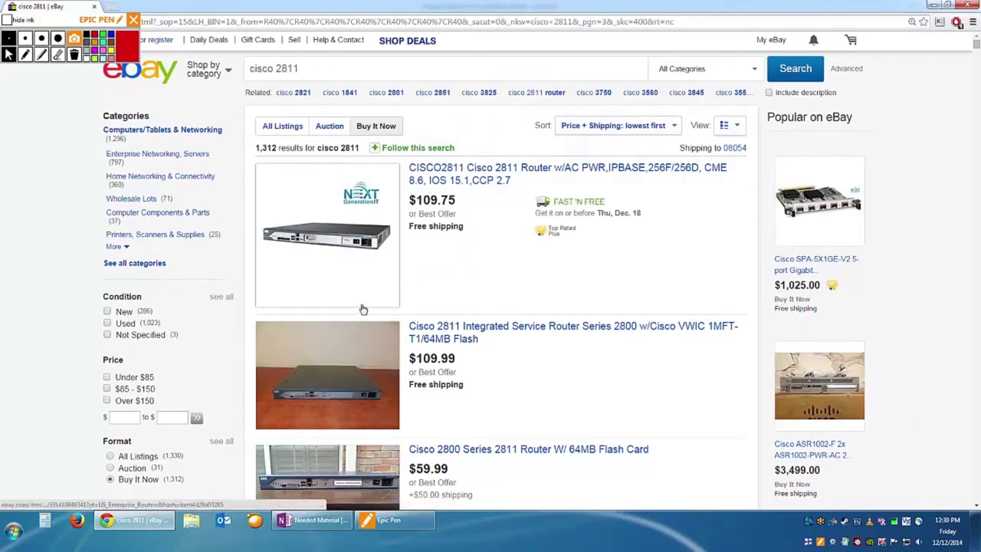
scroll(490, 281, "down", 3)
scroll(491, 281, "down", 3)
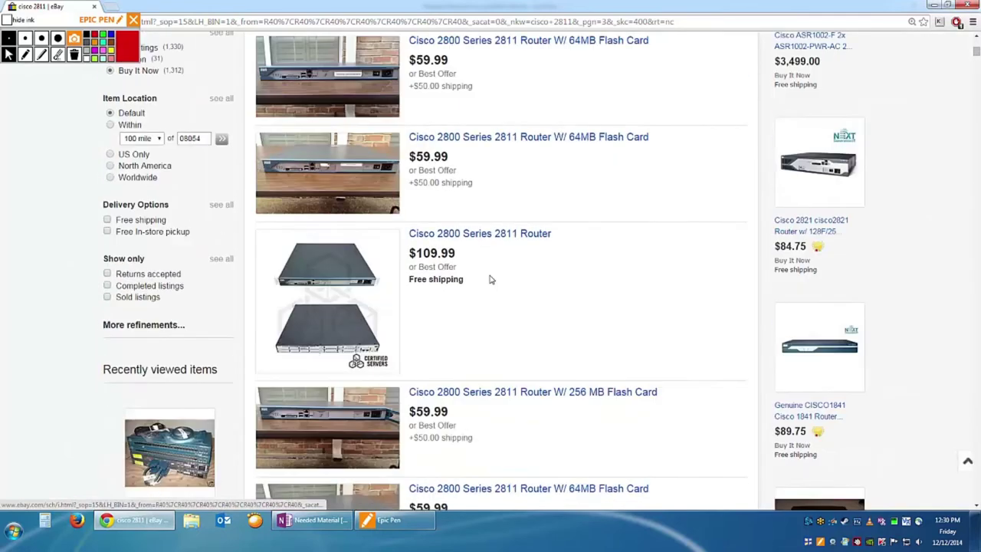
scroll(491, 280, "down", 5)
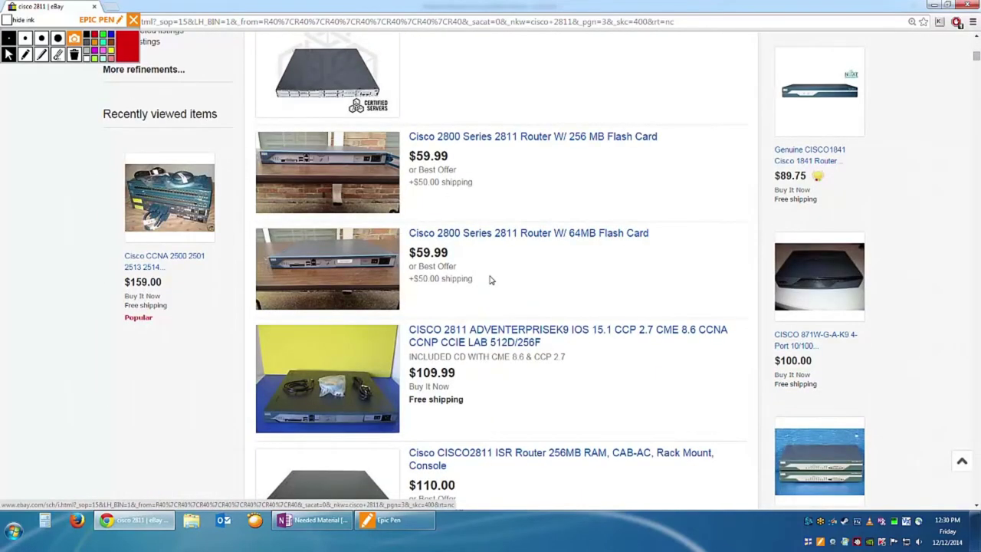
scroll(490, 281, "down", 3)
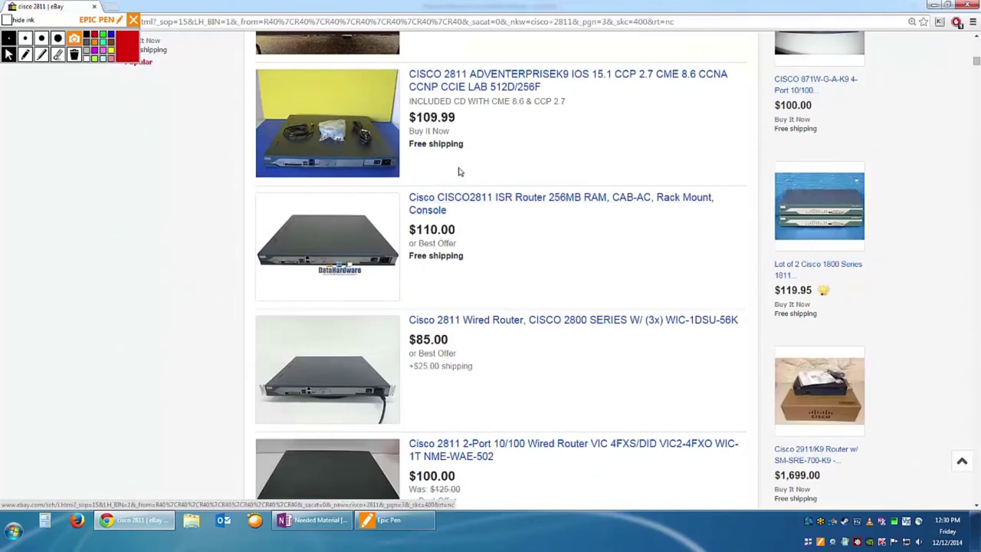
scroll(458, 176, "down", 3)
scroll(460, 176, "up", 3)
left_click(466, 81)
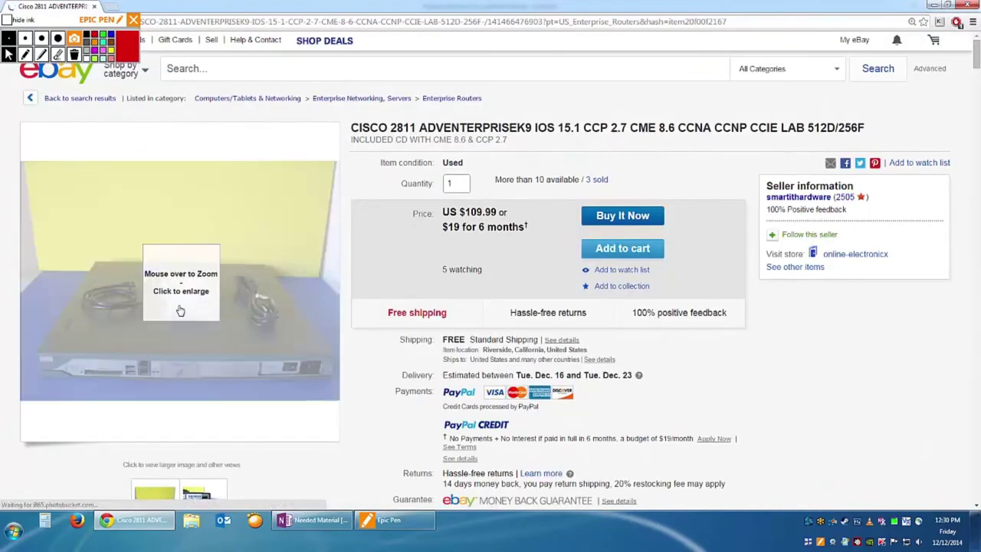
left_click(173, 297)
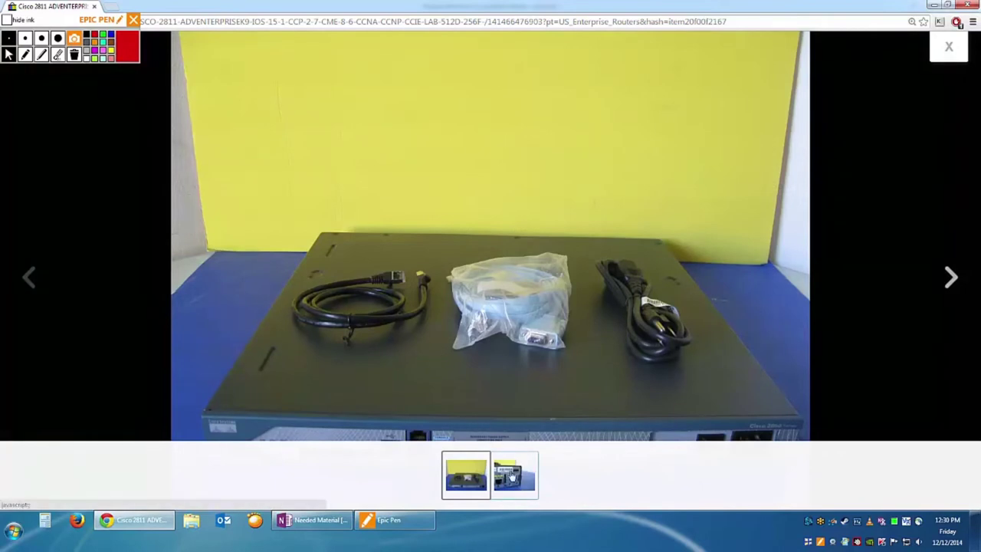
left_click(512, 477)
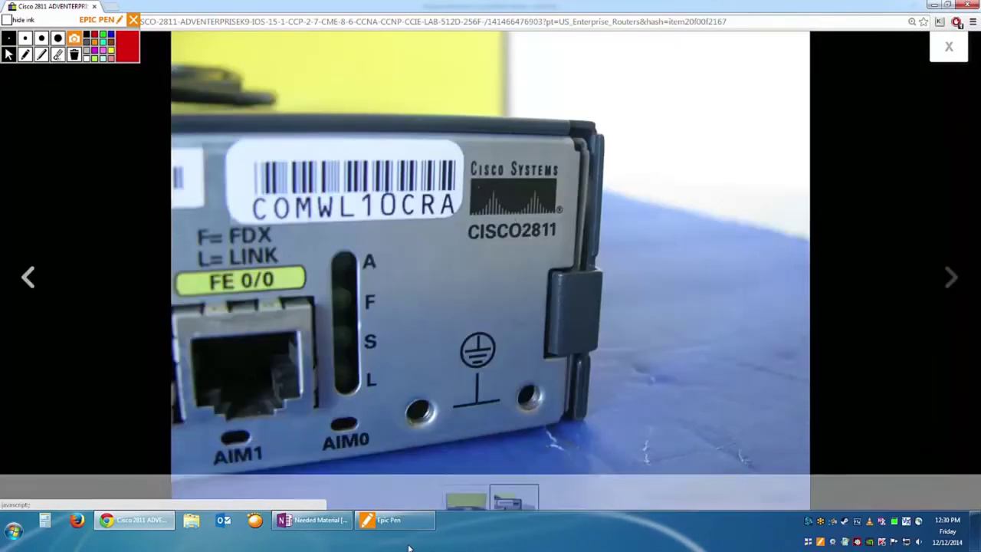
left_click(466, 476)
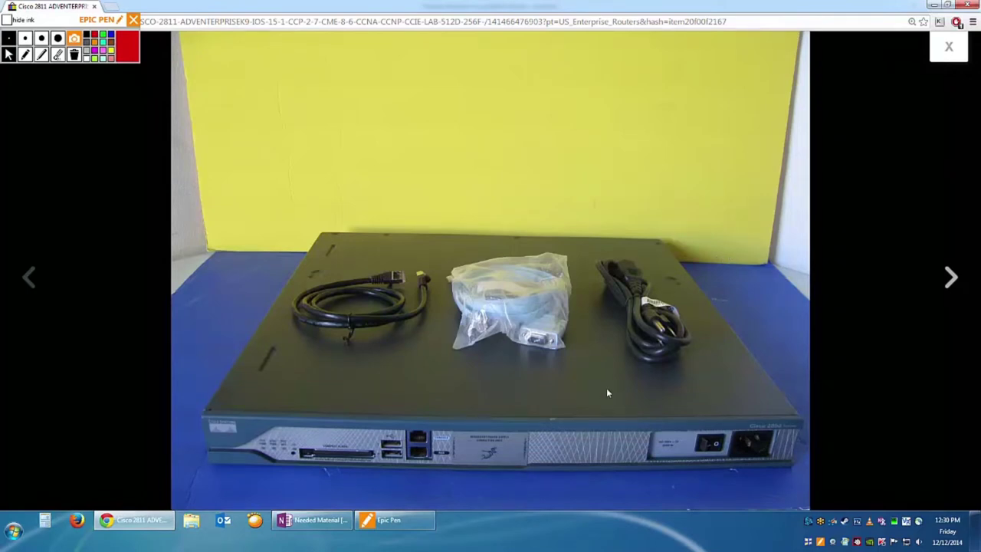
mouse_move(665, 427)
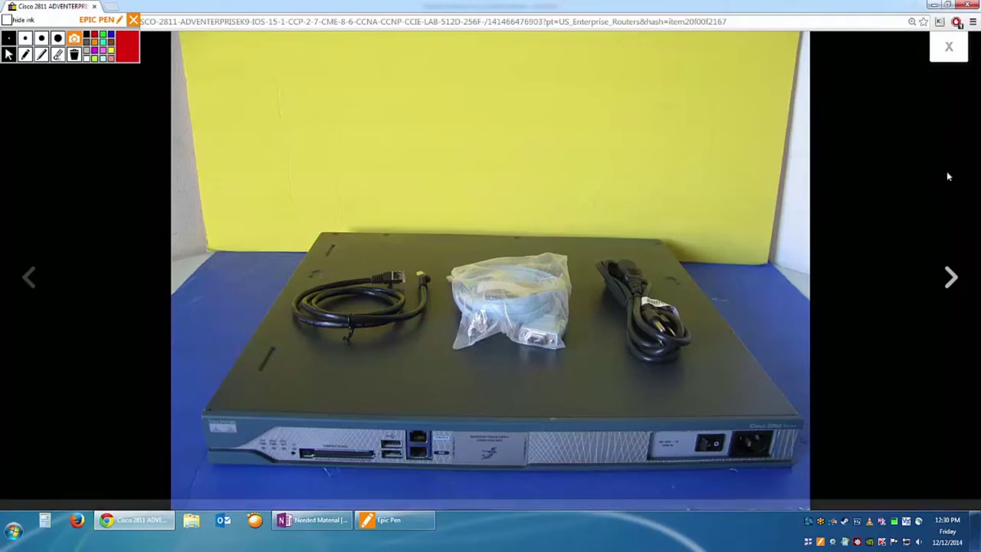
left_click(949, 47)
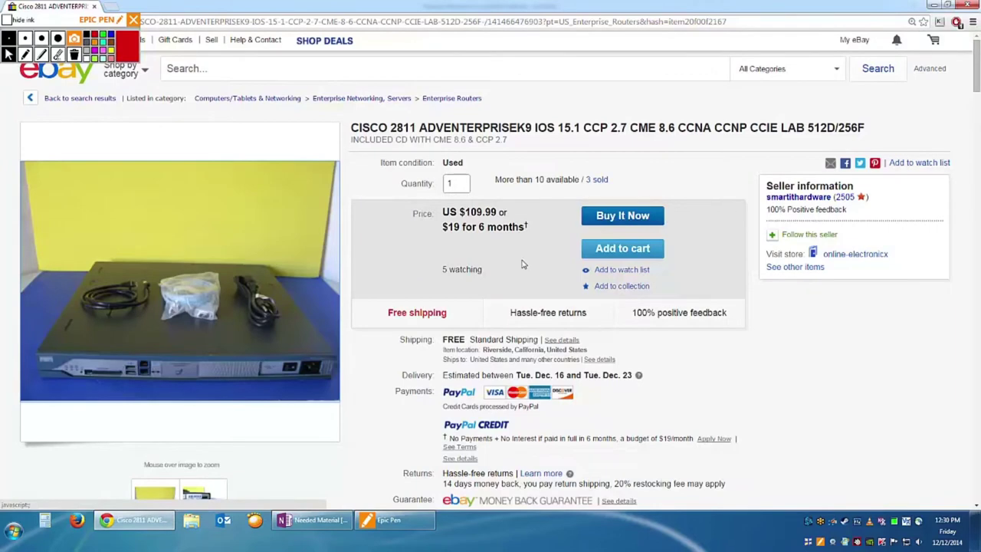
scroll(524, 284, "down", 2)
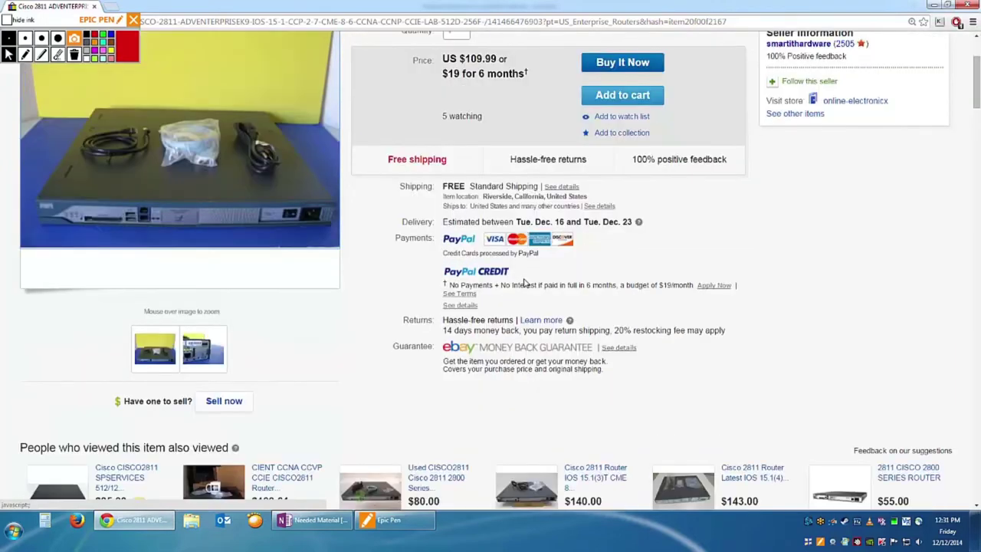
scroll(525, 283, "down", 2)
key("alt+Left")
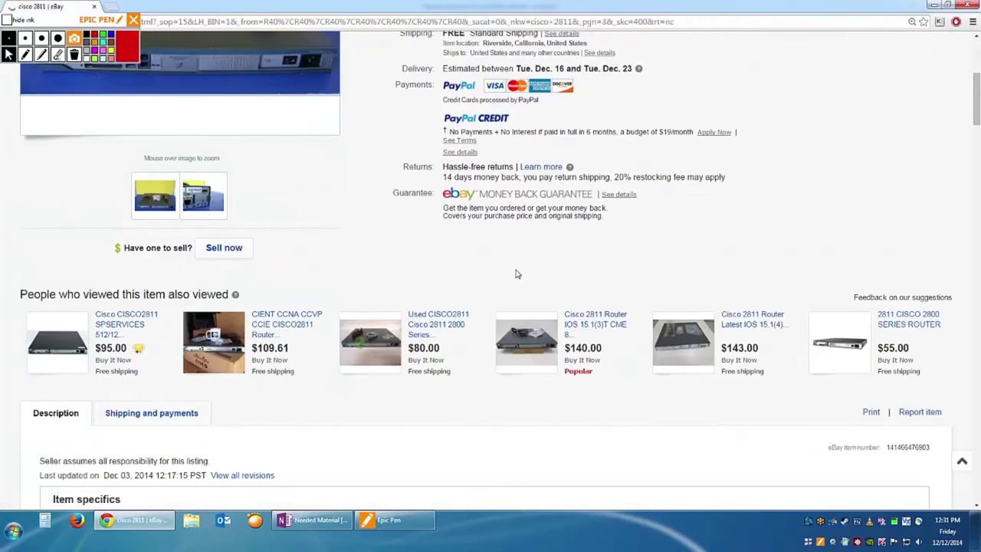
Open the $99.00 'Cisco 2811 Router with 1DSU-T1 V2 module' listing and zoom into its rear-panel photo.
scroll(526, 268, "down", 3)
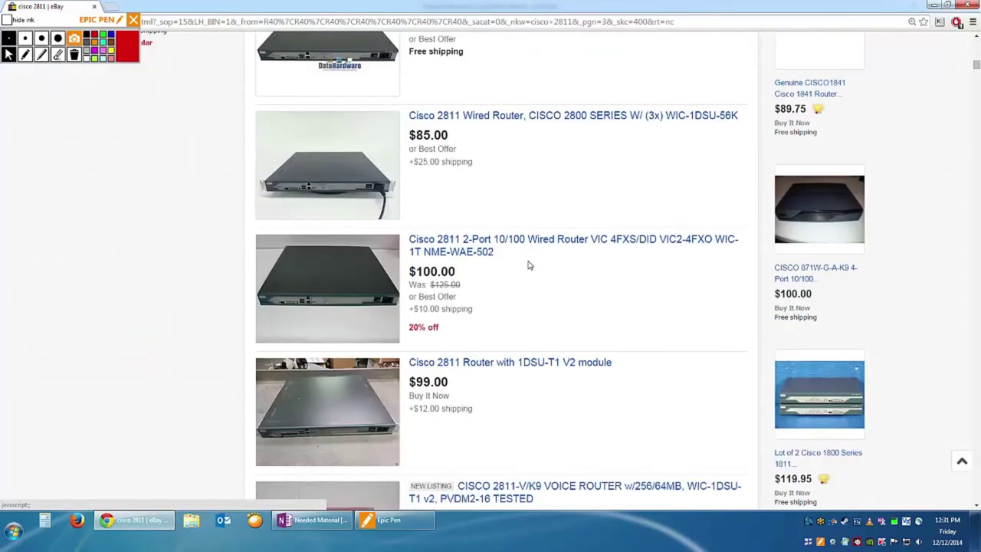
left_click(500, 360)
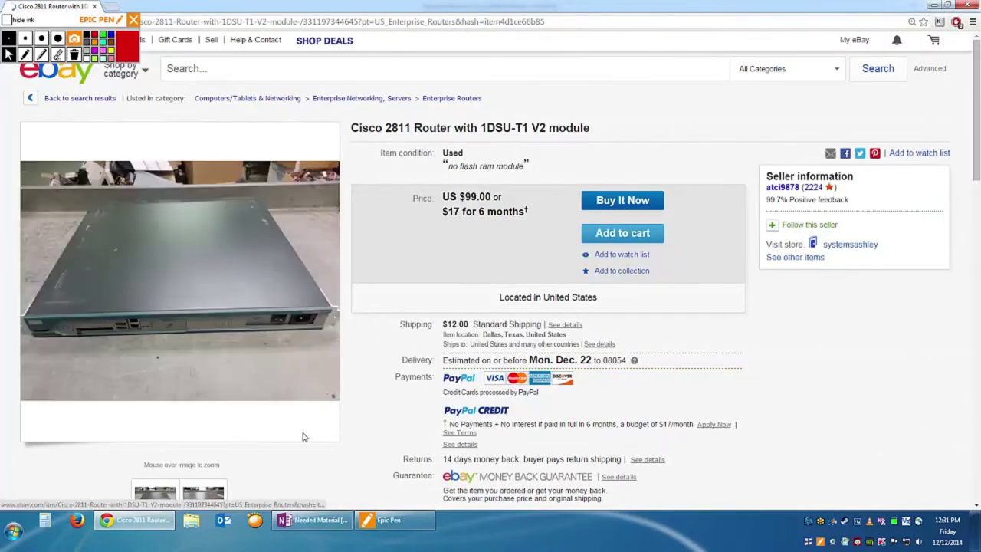
scroll(304, 437, "down", 1)
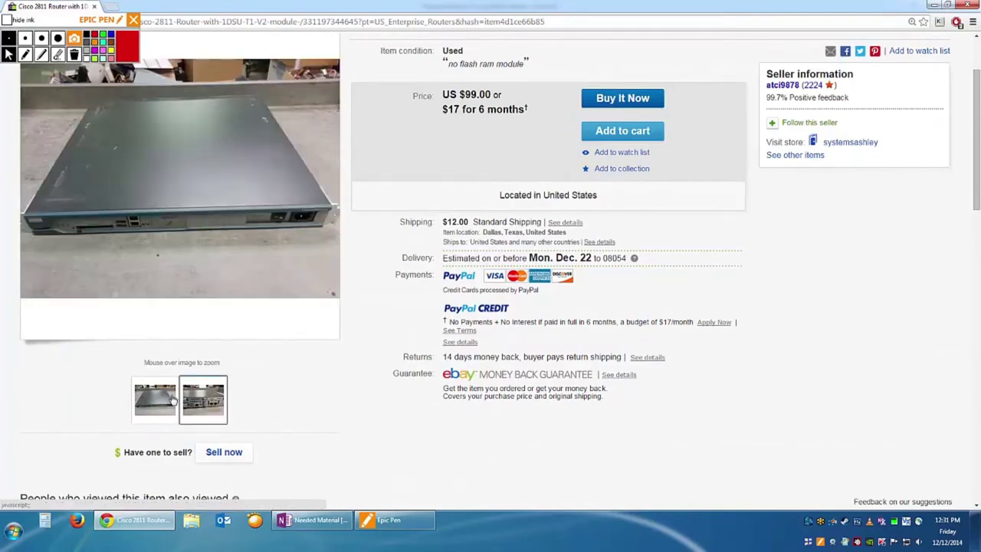
mouse_move(207, 404)
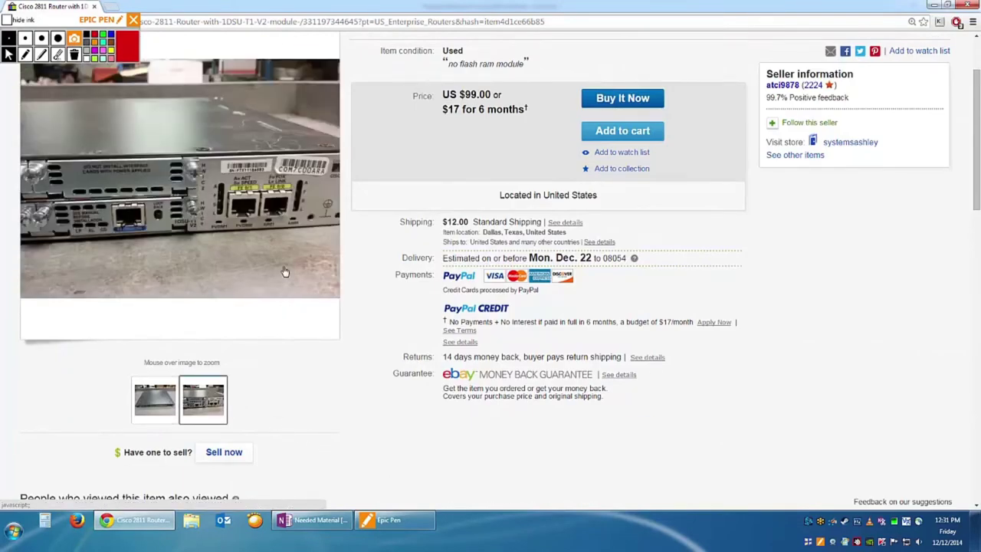
mouse_move(193, 182)
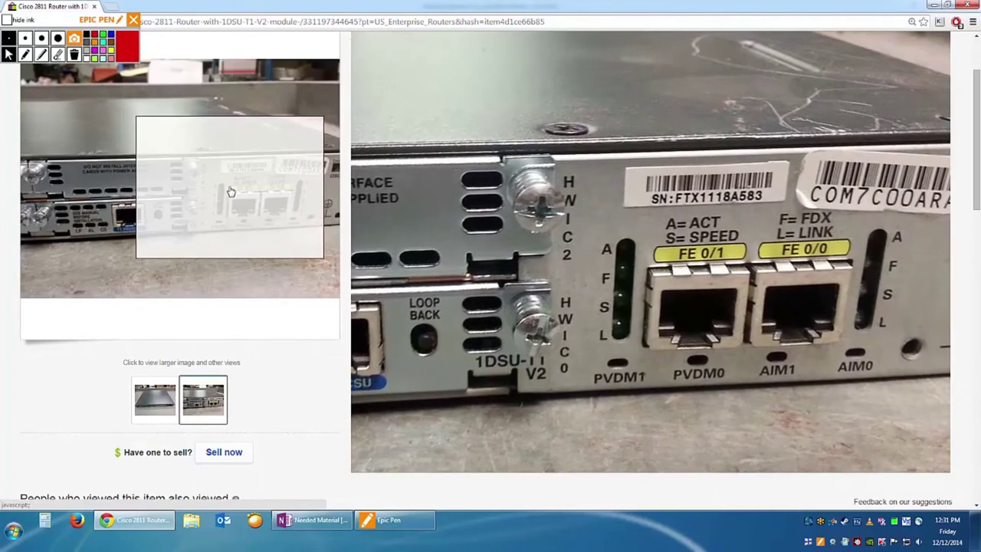
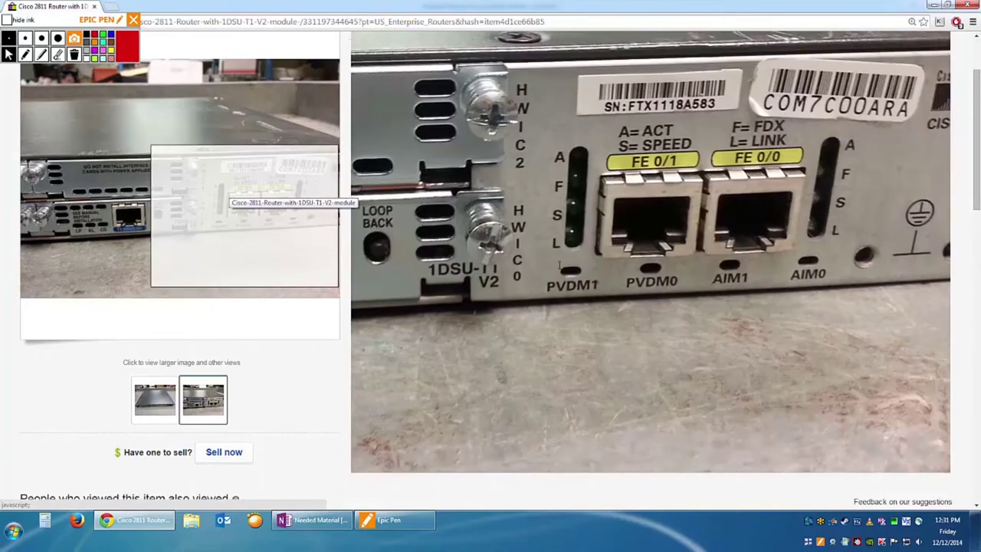
Go back to the cisco 2811 search results and return to the top of the list.
key("alt+Left")
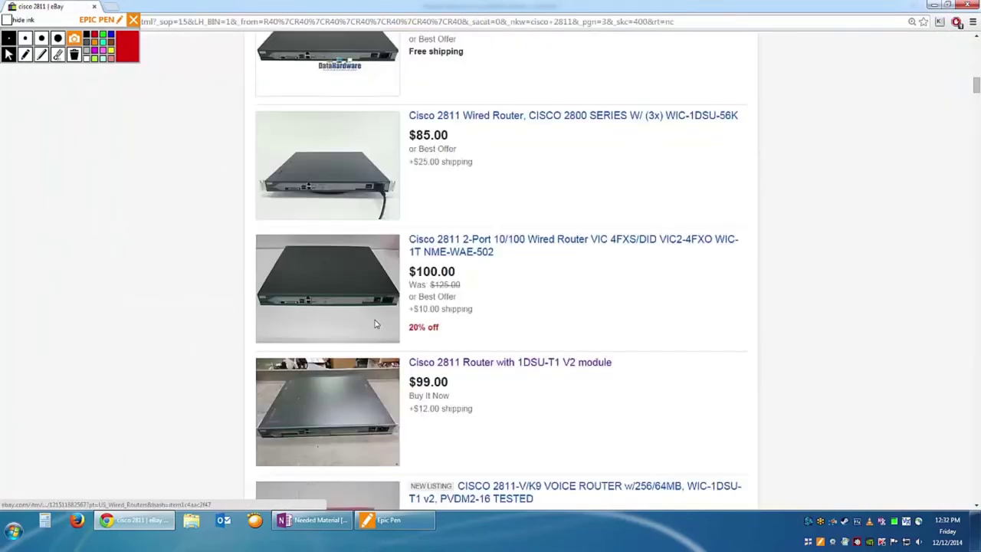
scroll(399, 349, "up", 15)
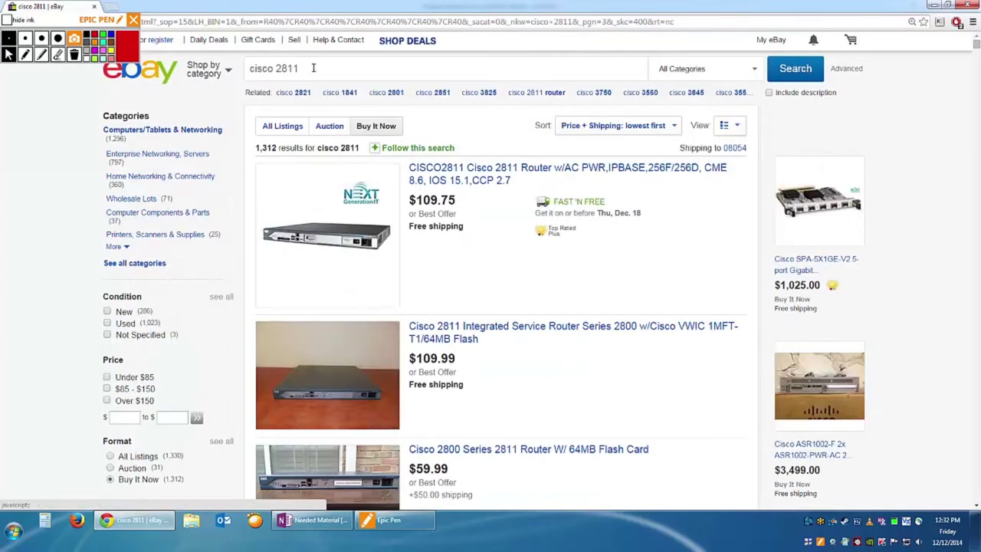
Change the search to 'cisco wic-1t' and scroll through its 269 Buy It Now listings.
triple_click(313, 69)
left_click(304, 73)
key("BackSpace")
key("BackSpace")
key("BackSpace")
key("BackSpace")
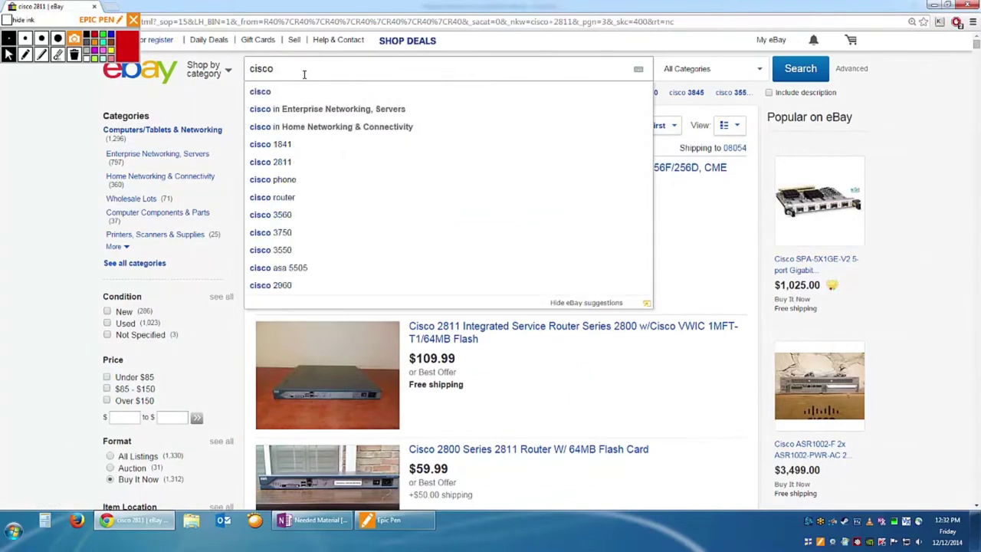
type("wic")
key("Down")
key("Down")
key("Down")
key("Down")
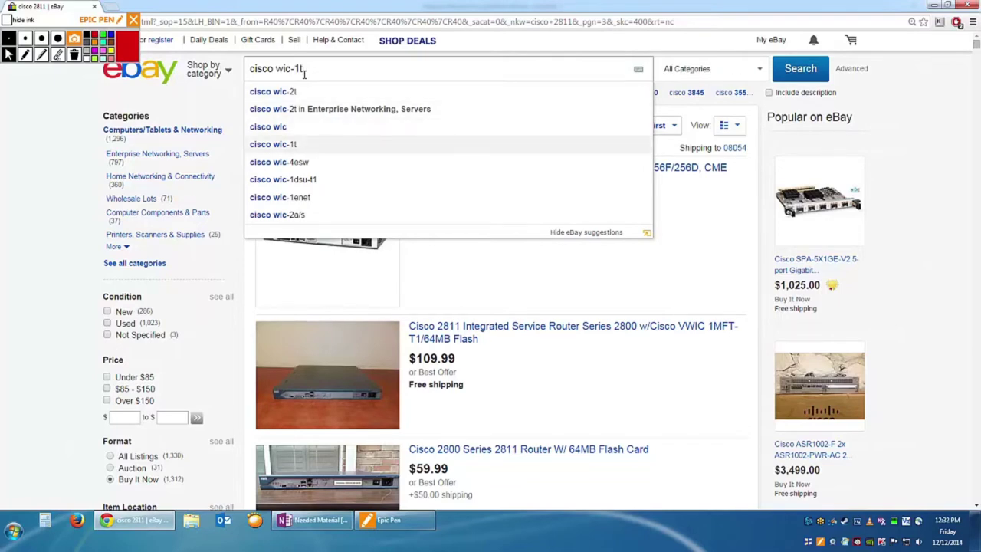
key("Return")
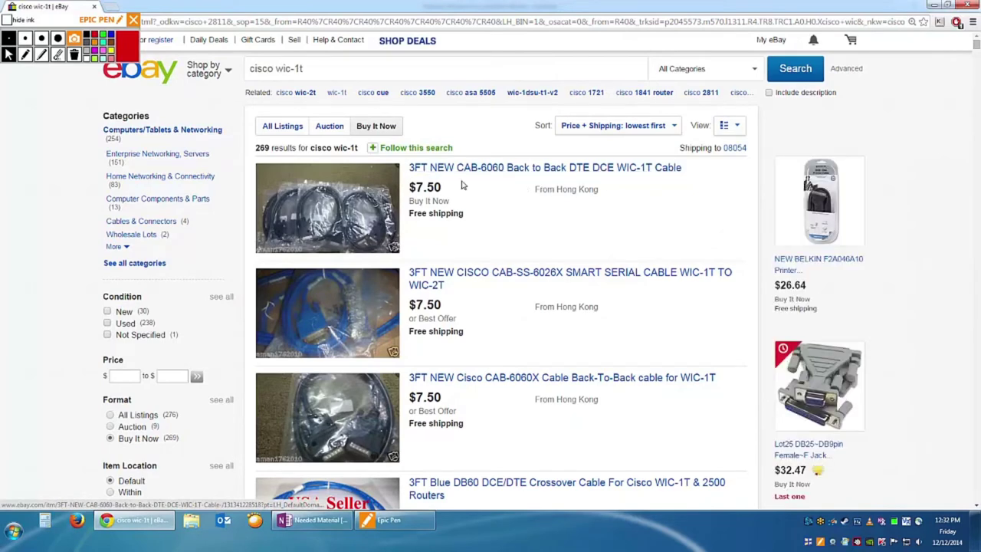
scroll(452, 370, "down", 2)
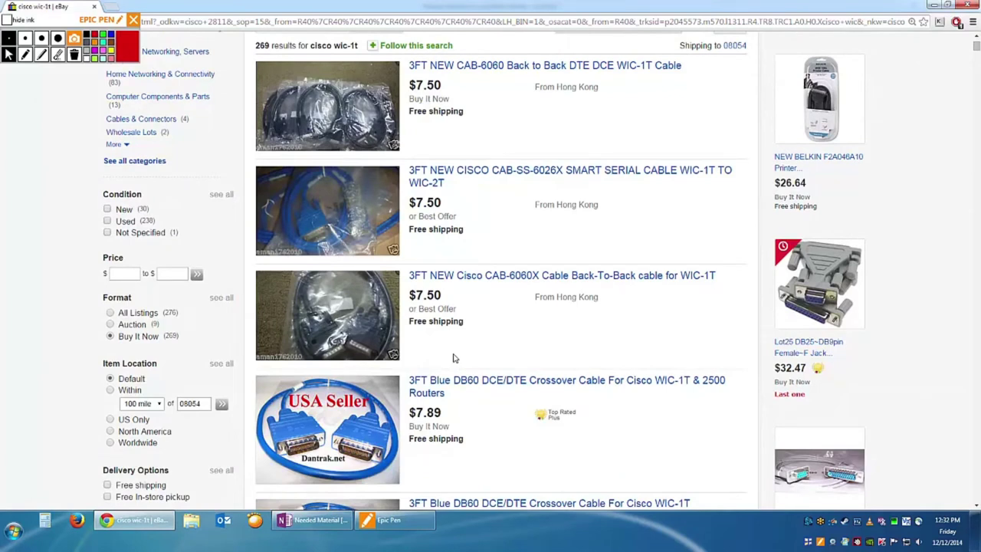
scroll(431, 265, "down", 5)
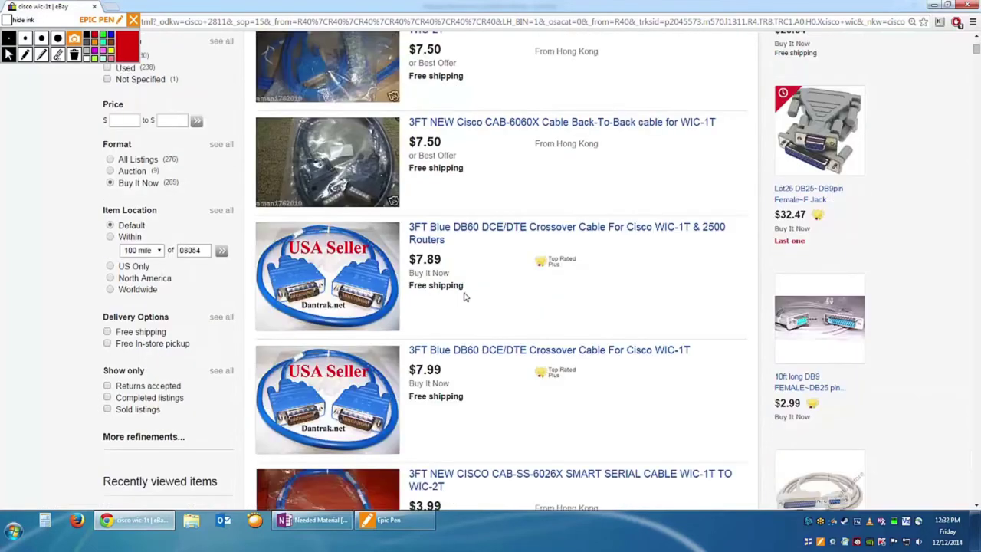
scroll(463, 287, "down", 9)
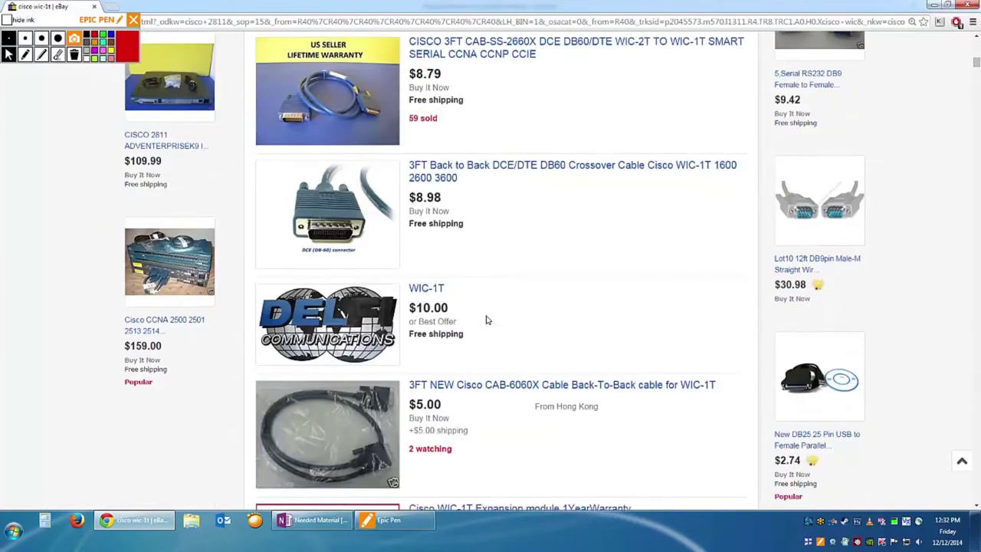
scroll(486, 323, "down", 5)
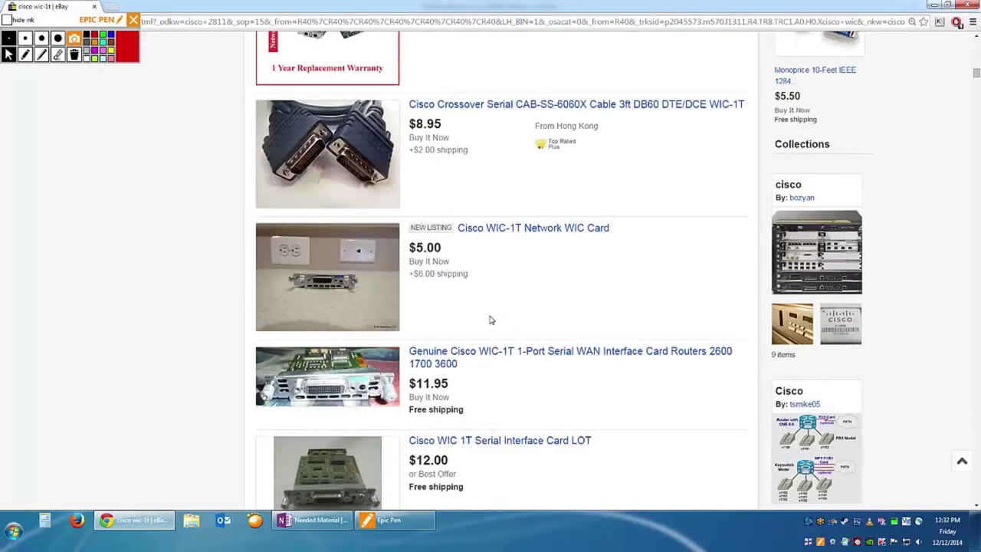
left_click(509, 182)
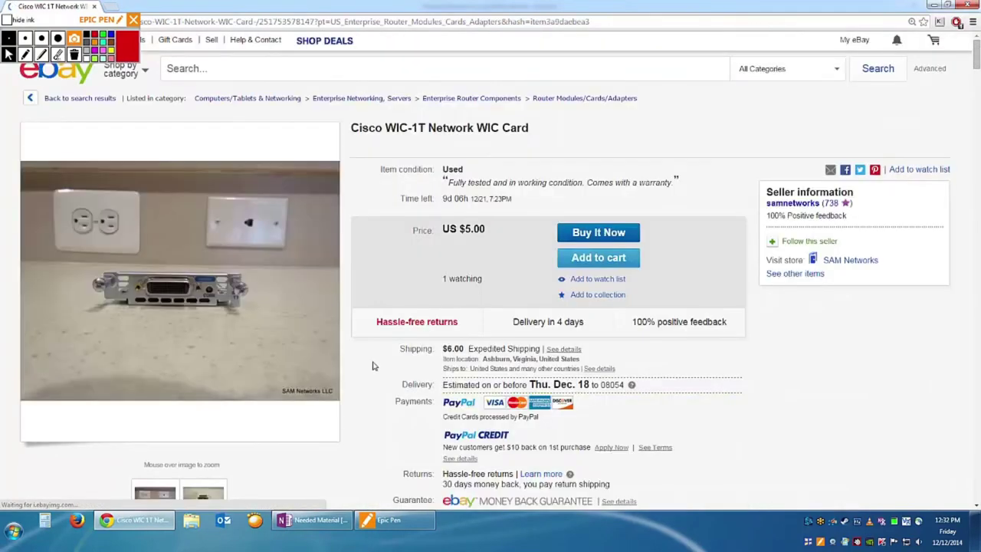
mouse_move(171, 298)
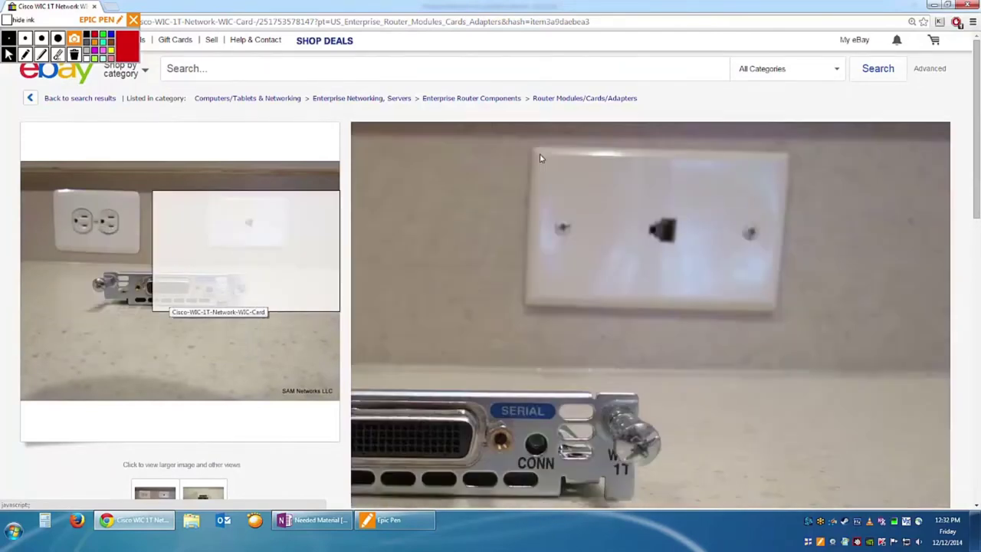
key("alt+Left")
scroll(387, 129, "up", 15)
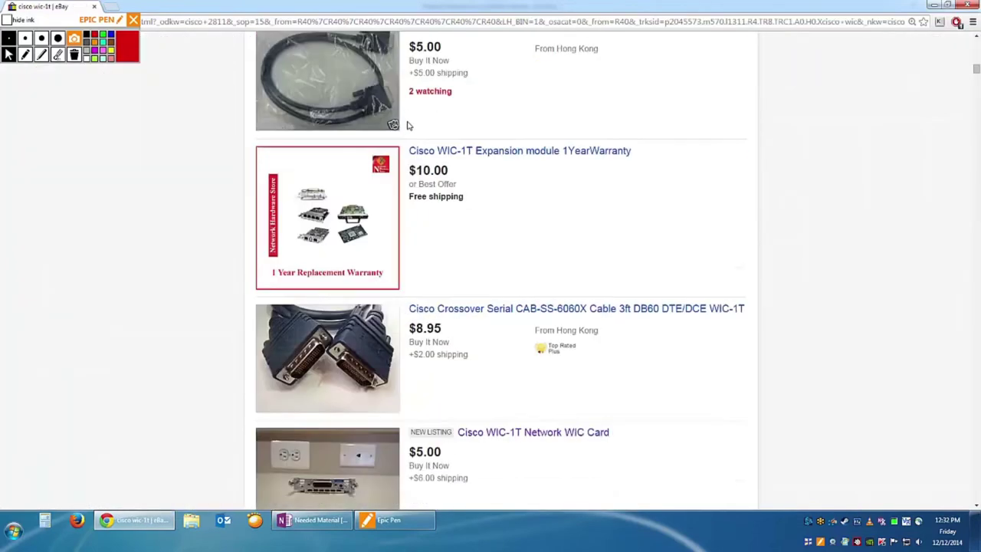
scroll(406, 107, "down", 3)
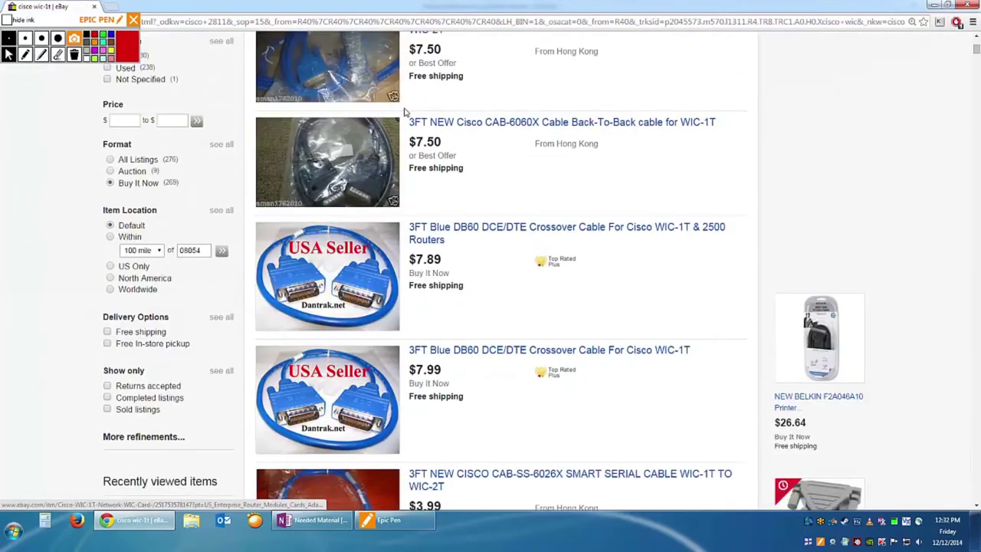
scroll(405, 115, "down", 3)
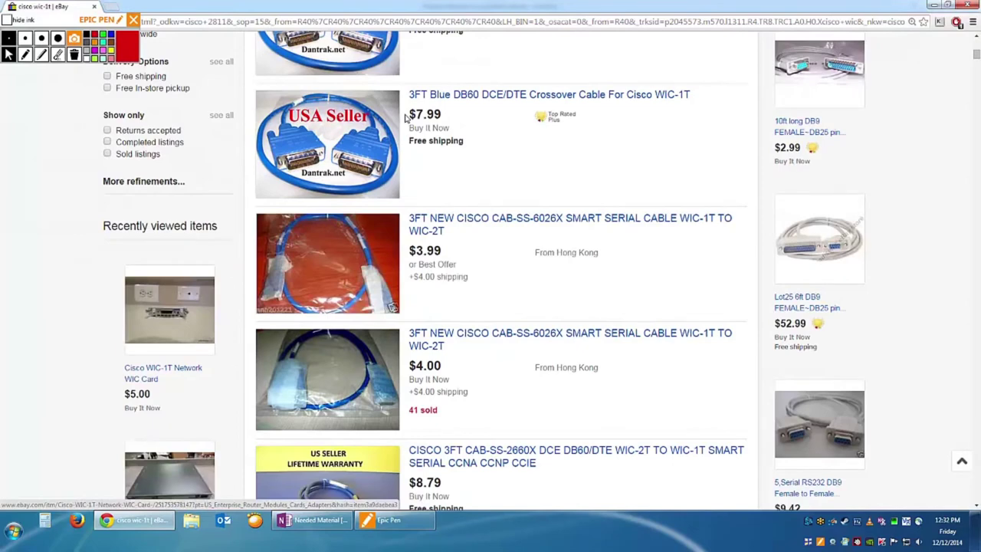
scroll(406, 115, "up", 7)
Change the search to 'cisco wic-2t' and scroll through the results.
left_click(334, 64)
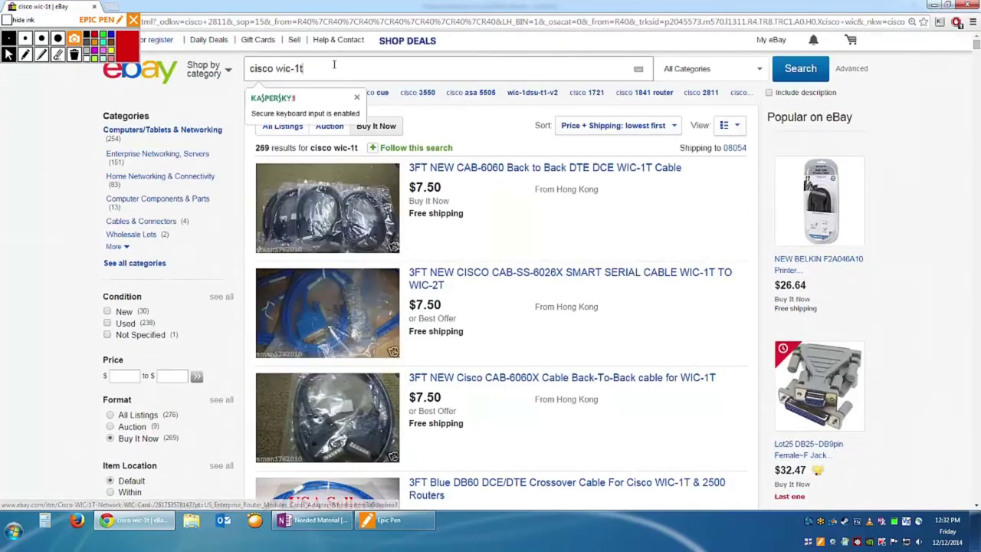
type("2")
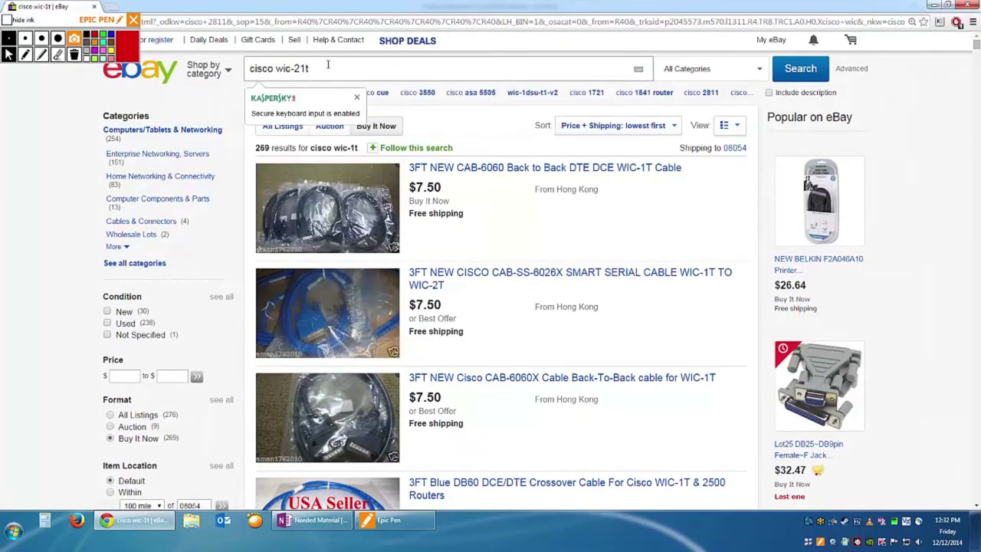
key("Return")
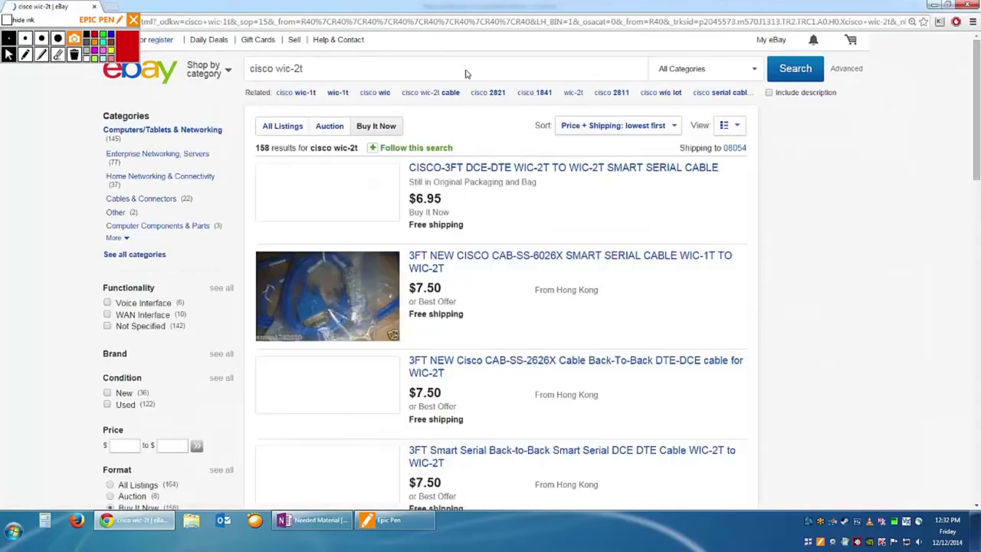
scroll(490, 222, "down", 3)
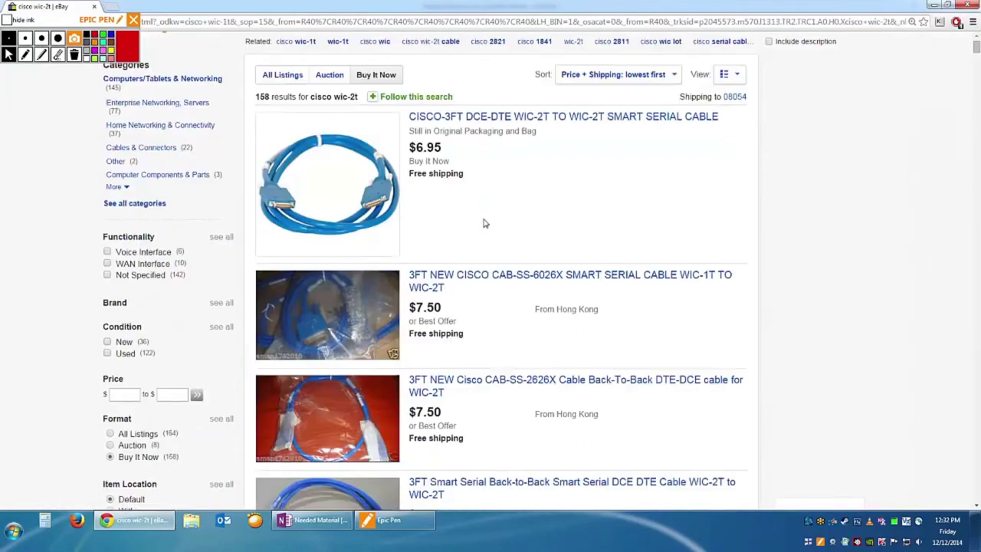
scroll(491, 218, "down", 5)
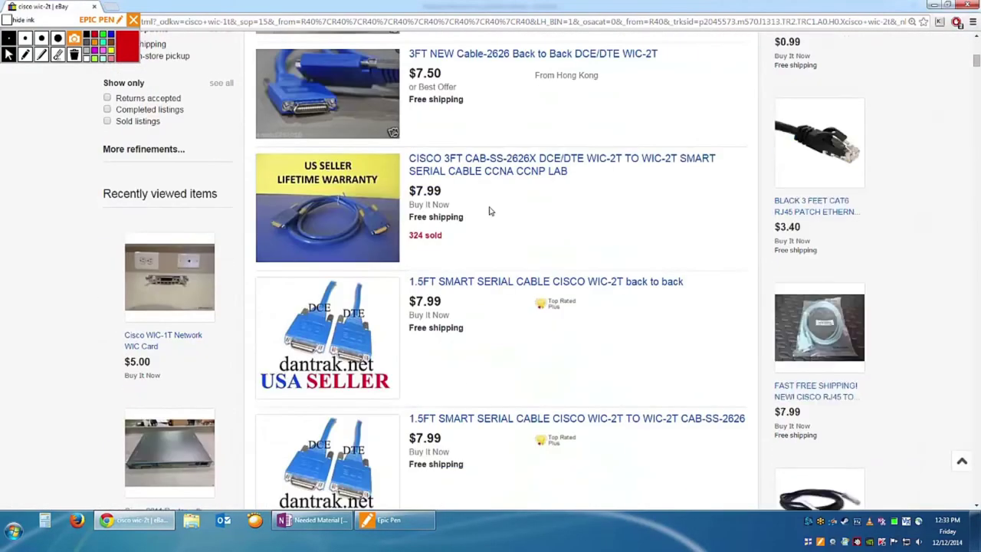
scroll(489, 215, "up", 2)
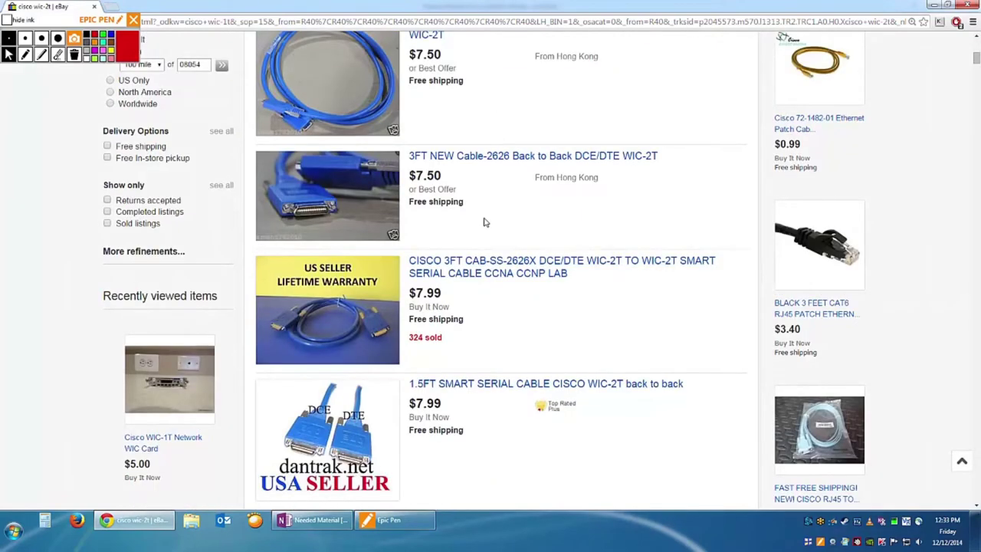
scroll(485, 218, "down", 10)
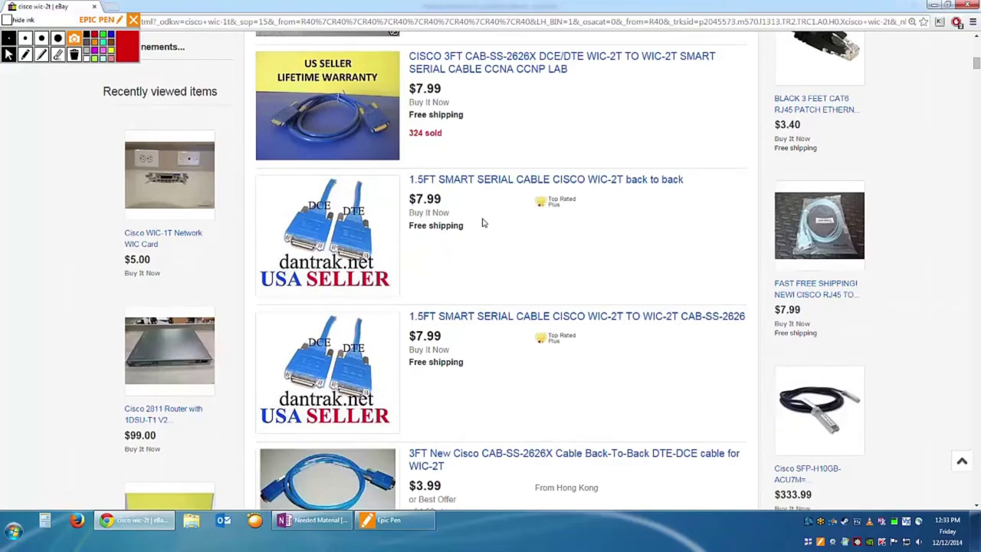
scroll(493, 211, "up", 9)
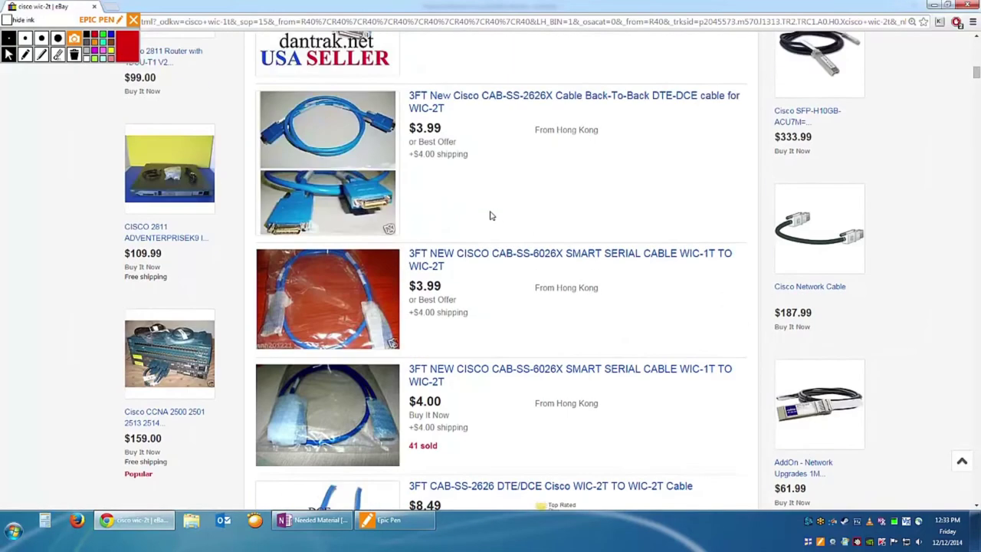
scroll(491, 214, "up", 1)
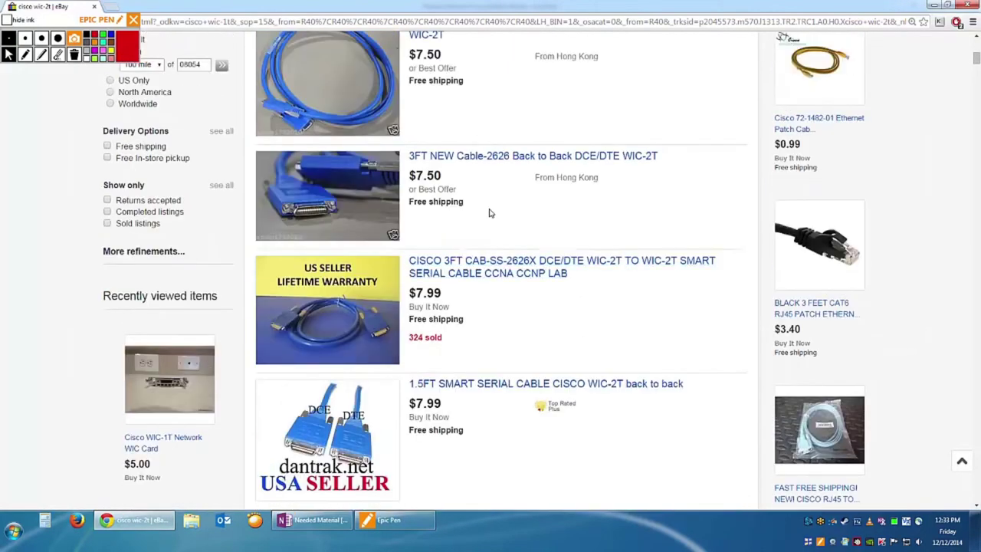
Open the used Cisco WIC-2T listing at $19.95 with free shipping and review its details.
left_click(473, 156)
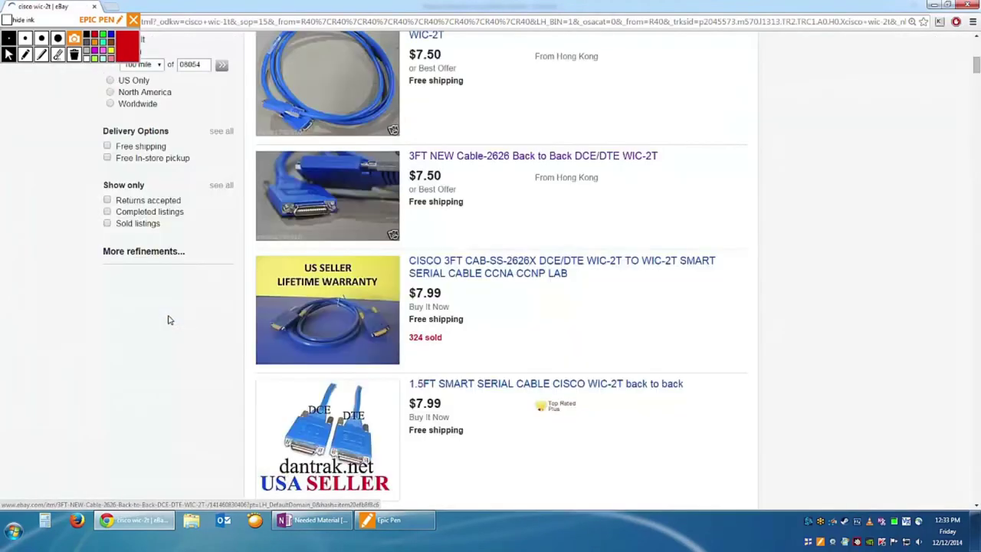
scroll(166, 320, "down", 5)
scroll(389, 433, "down", 15)
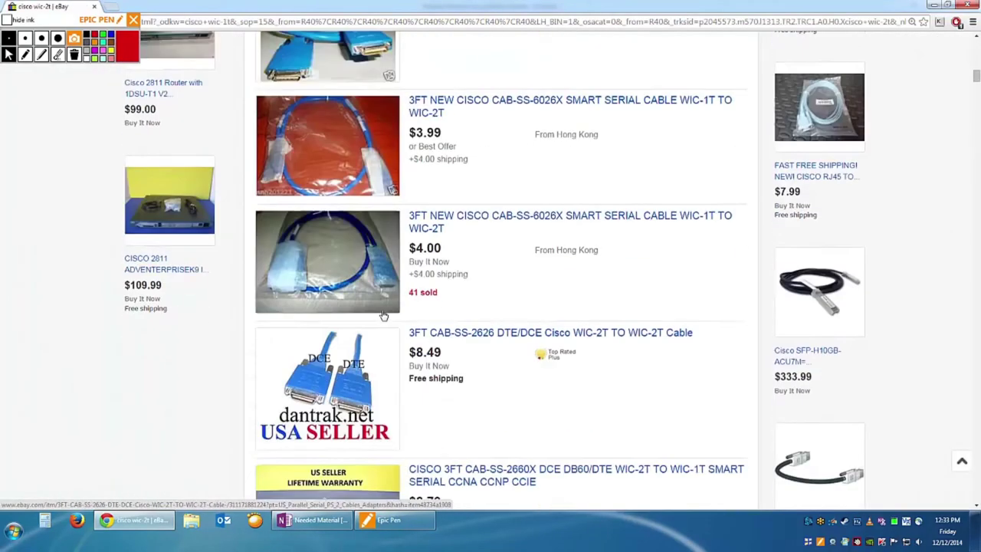
scroll(389, 307, "down", 15)
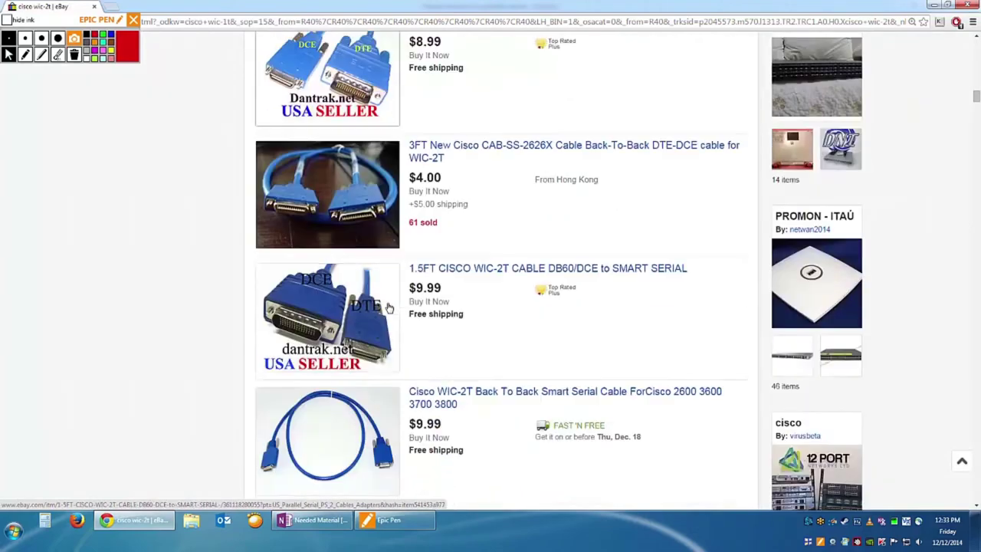
scroll(391, 302, "down", 11)
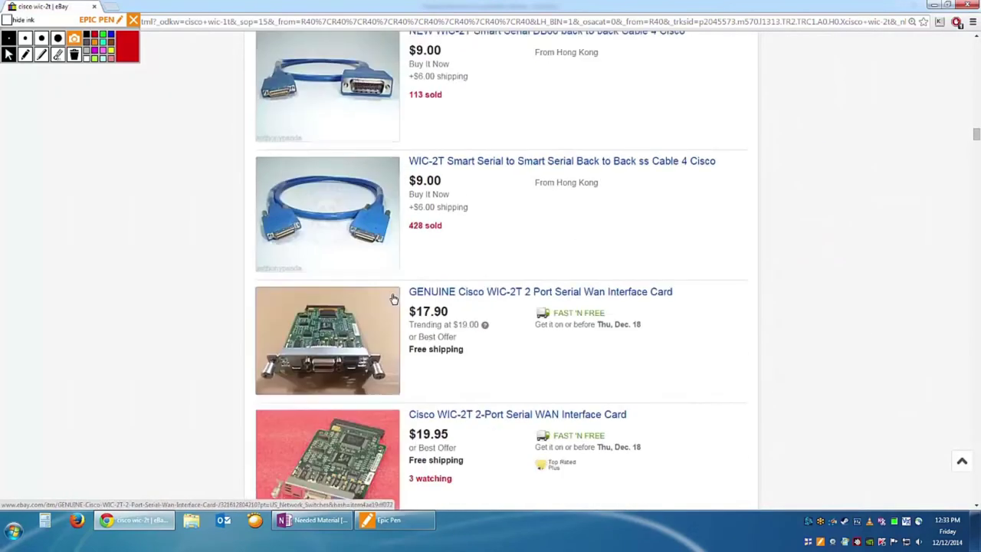
scroll(389, 295, "up", 1)
scroll(393, 295, "up", 3)
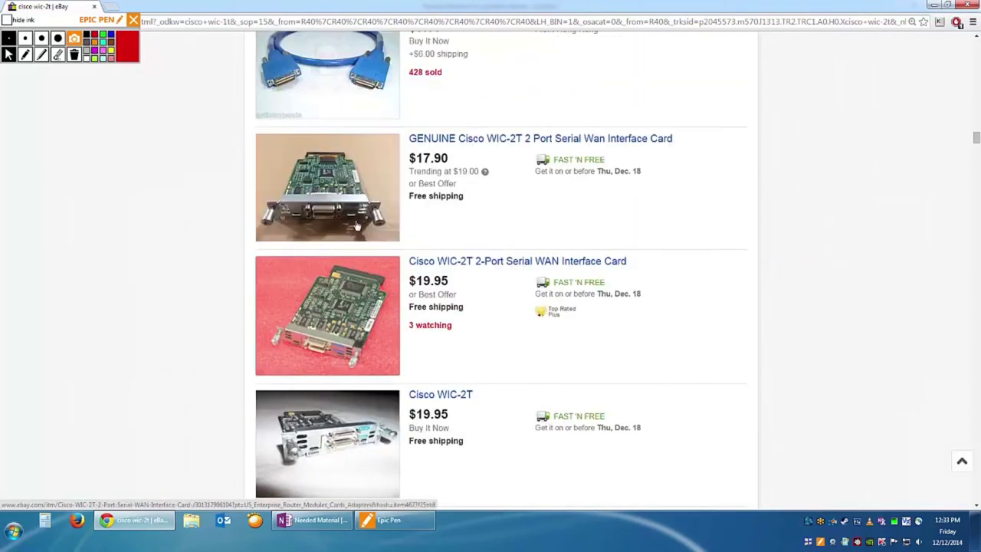
scroll(337, 282, "down", 1)
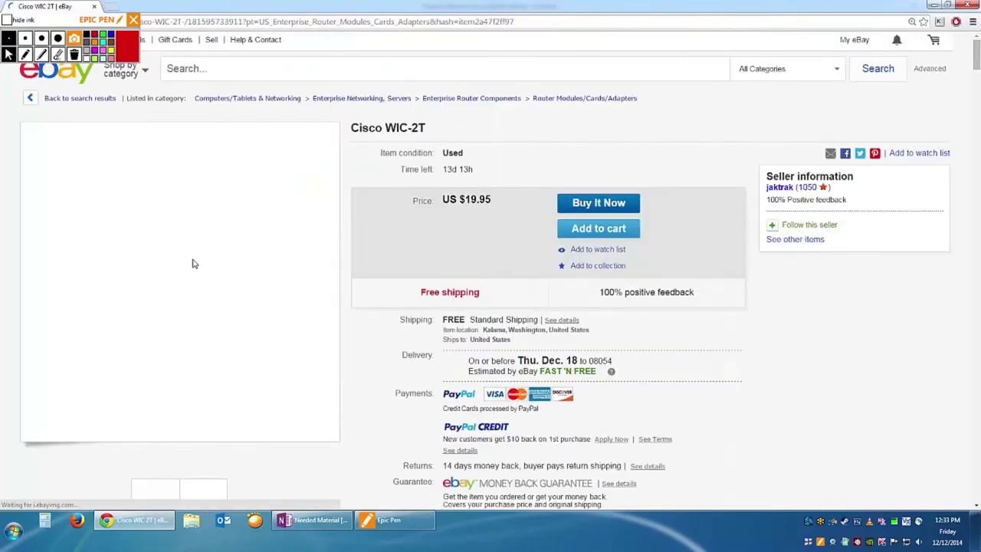
Zoom in on the WIC-2T card photo, then go back to the cisco wic-2t results.
mouse_move(207, 279)
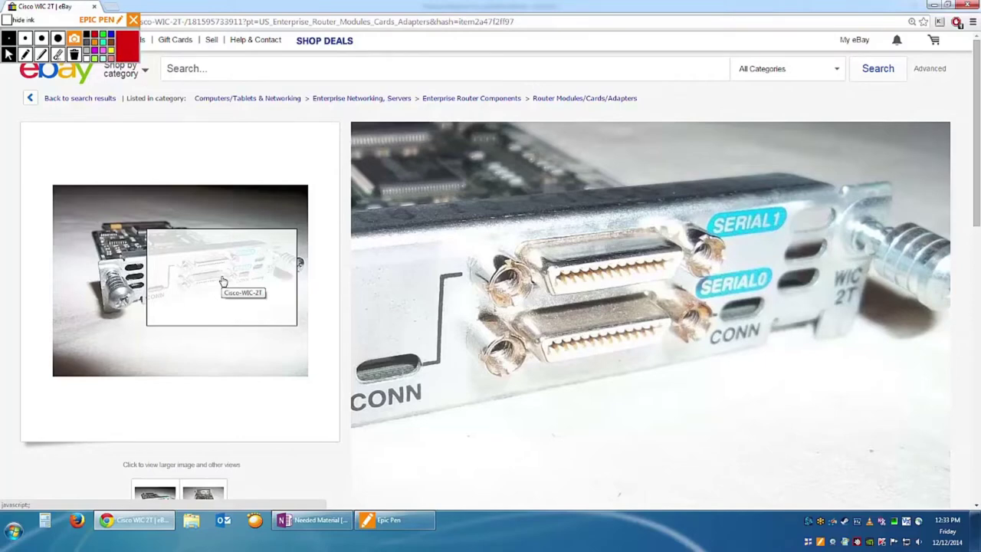
key("alt+Left")
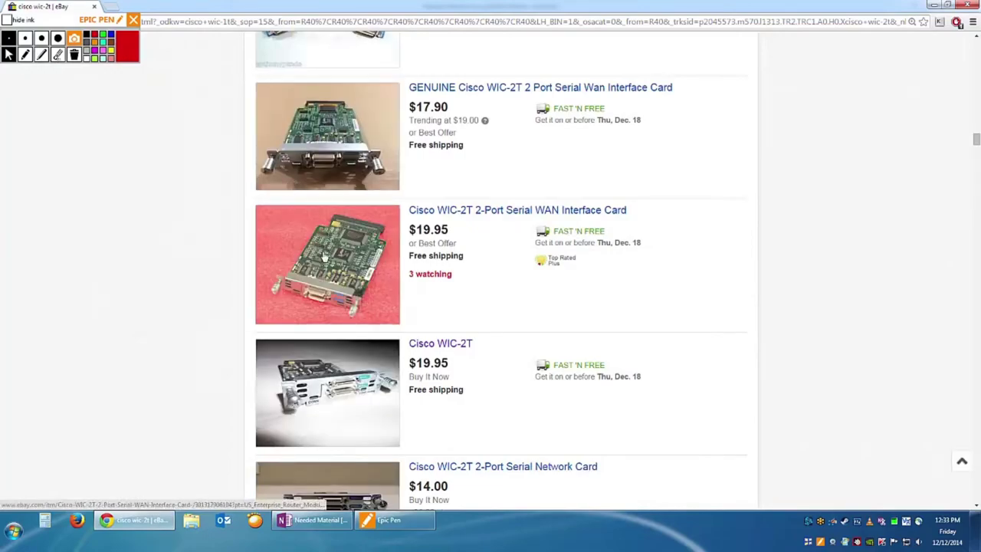
Scroll back to the top and return to the earlier cisco wic-1t results.
scroll(325, 258, "down", 2)
scroll(325, 258, "down", 1)
scroll(327, 261, "up", 3)
scroll(325, 262, "up", 10)
scroll(331, 253, "up", 15)
scroll(342, 246, "up", 6)
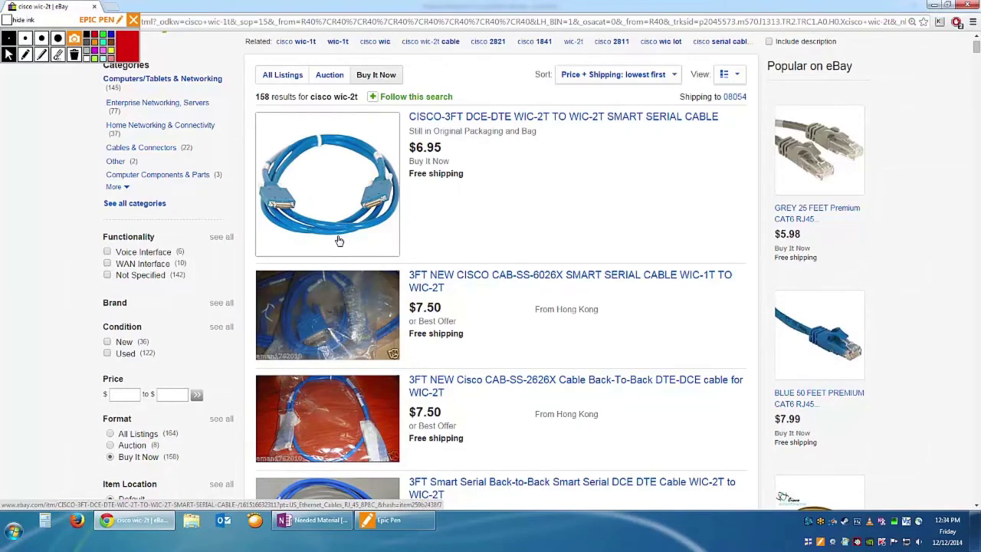
scroll(361, 253, "up", 1)
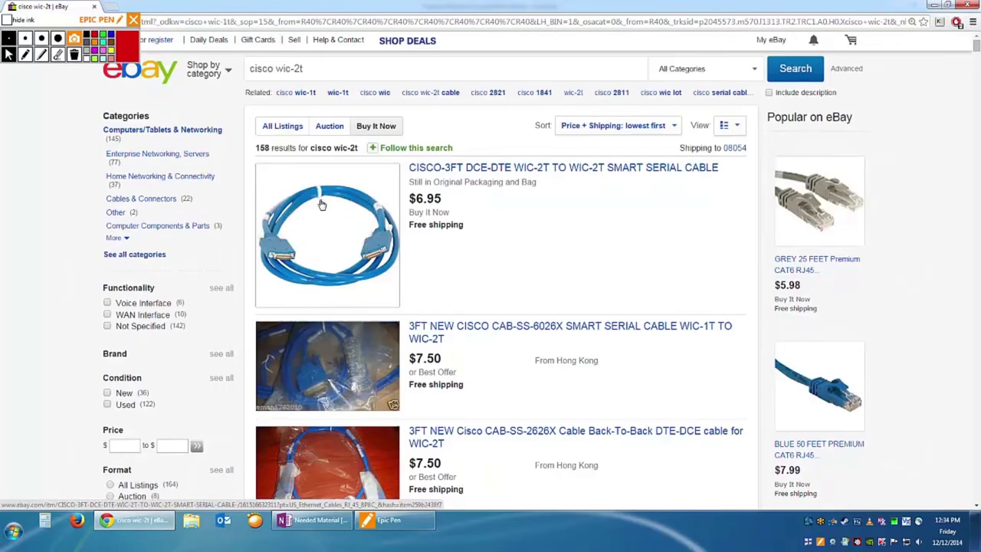
key("alt+Left")
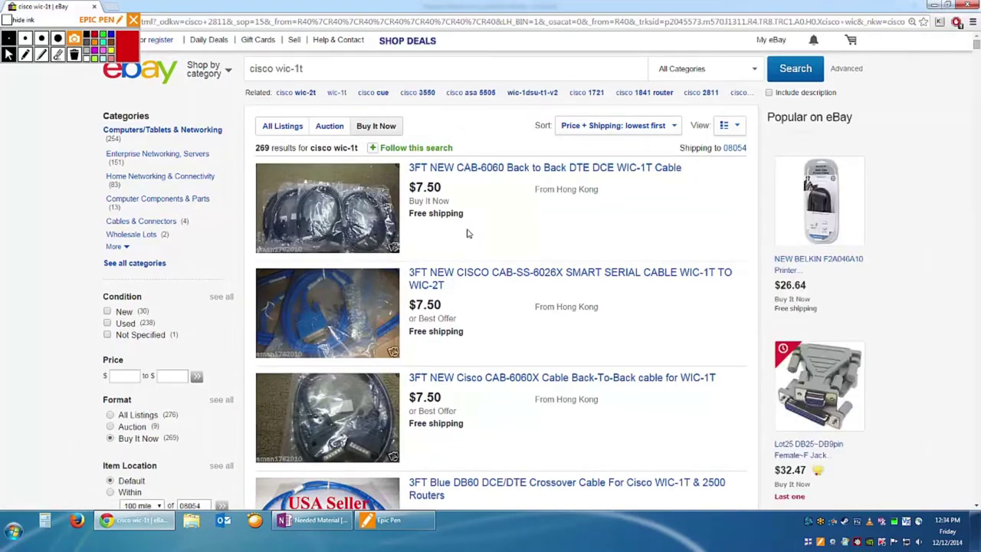
Skim the cisco wic-1t results, then switch to OneNote's Needed Material page.
scroll(502, 227, "down", 15)
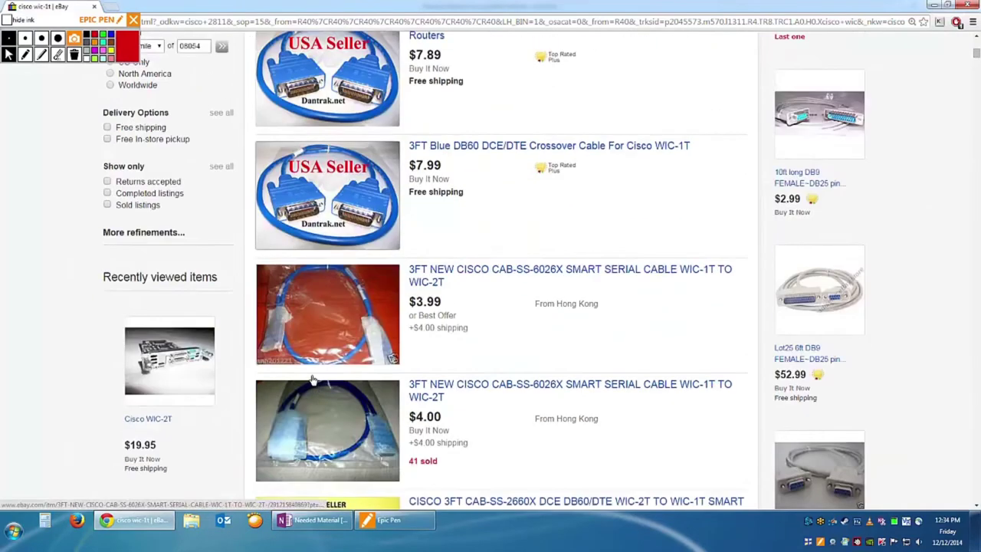
scroll(288, 385, "up", 5)
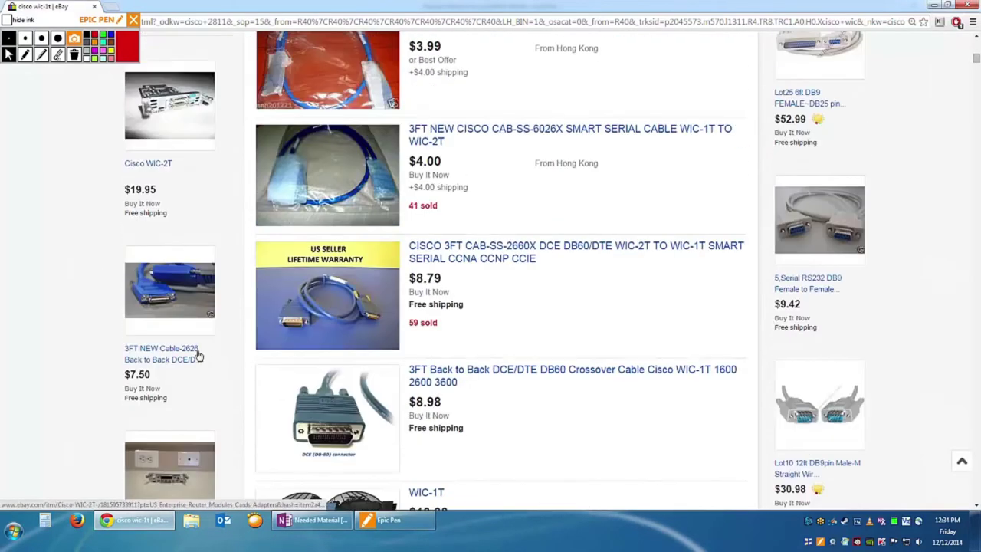
left_click(314, 519)
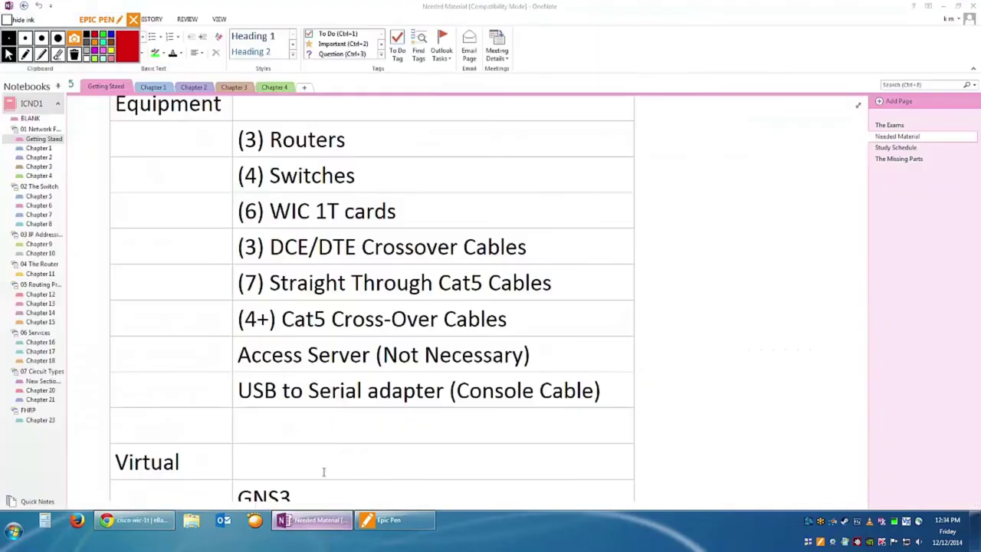
Highlight the WIC 1T cards, Cat5 cables and USB to Serial adapter items, then return to eBay.
left_click_drag(396, 212, 268, 211)
left_click_drag(552, 284, 270, 285)
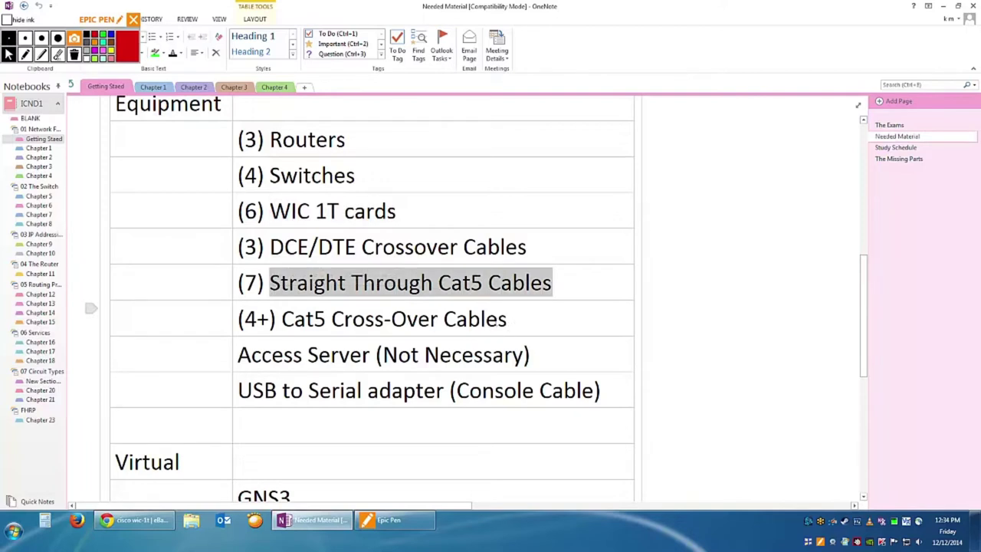
left_click_drag(509, 320, 278, 324)
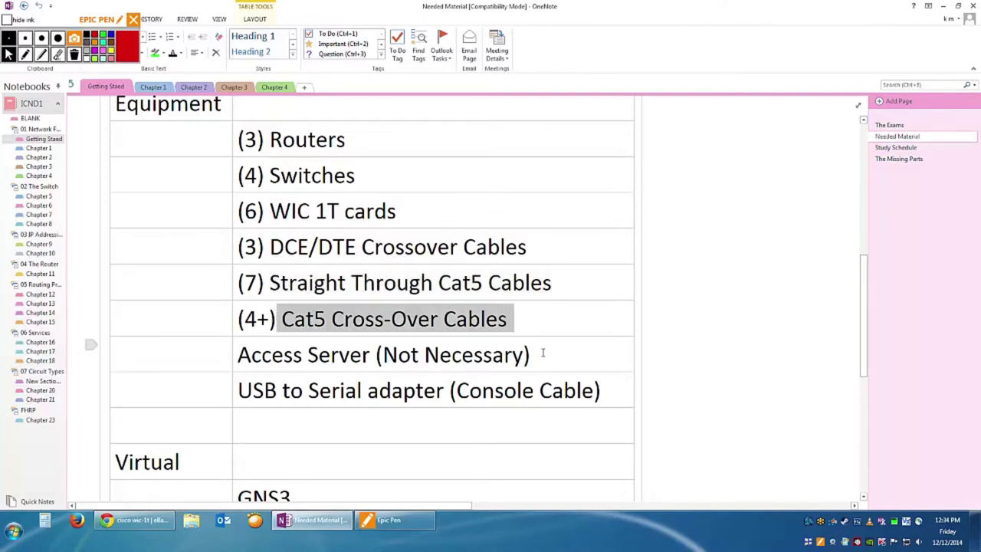
left_click_drag(601, 389, 277, 392)
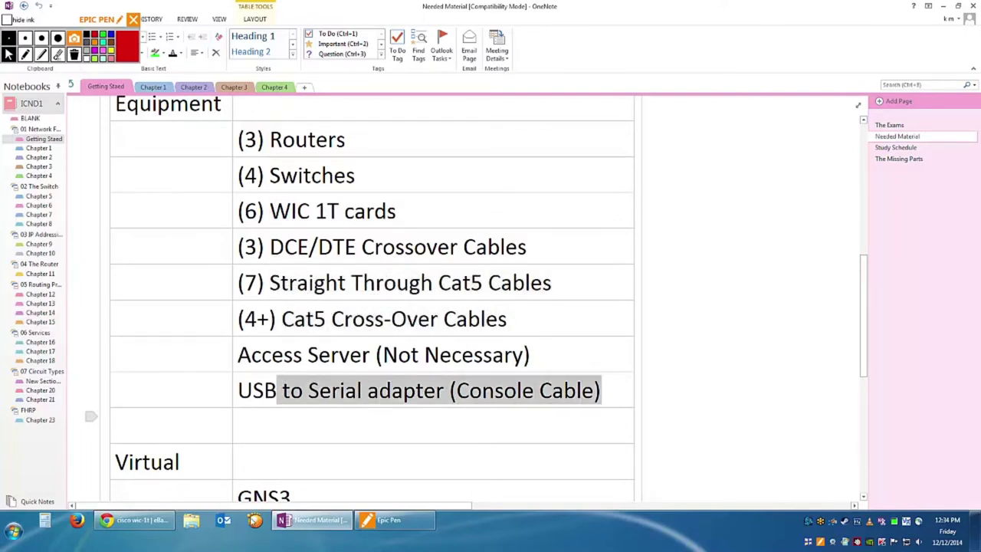
left_click(141, 529)
scroll(311, 137, "up", 15)
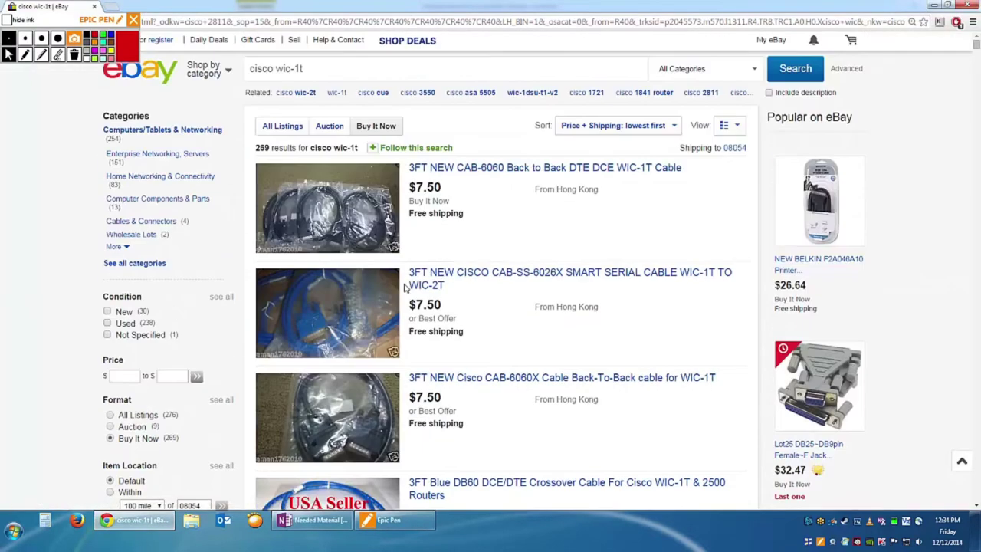
Replace 'wic-1t' with 'usb to serial' and browse the 20 cisco usb to serial listings.
left_click_drag(303, 68, 280, 68)
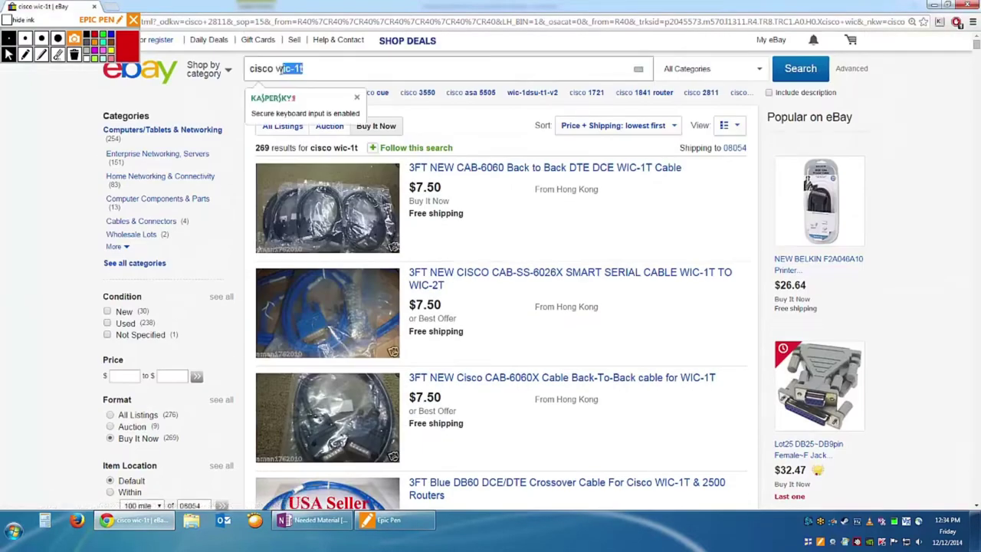
type("usb to se")
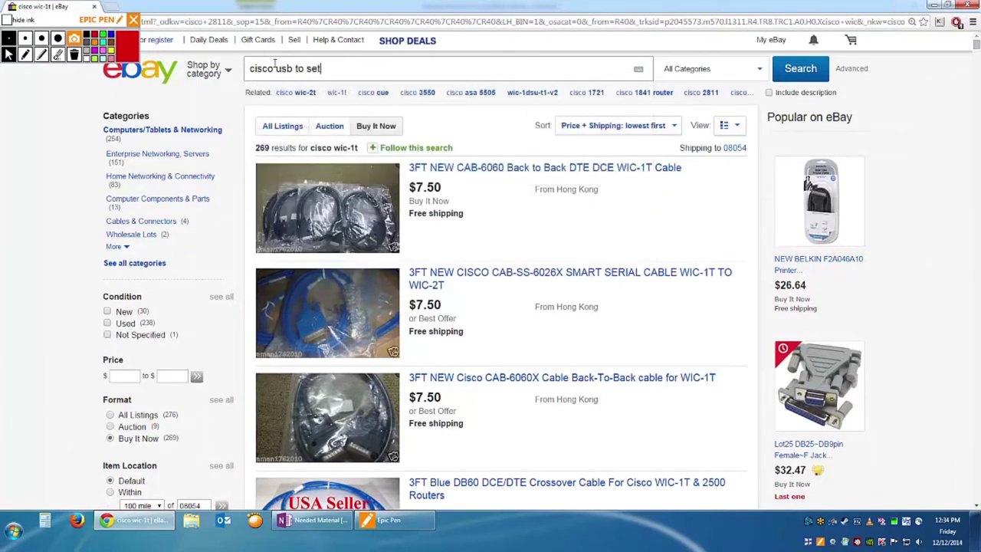
type("rial")
key("Return")
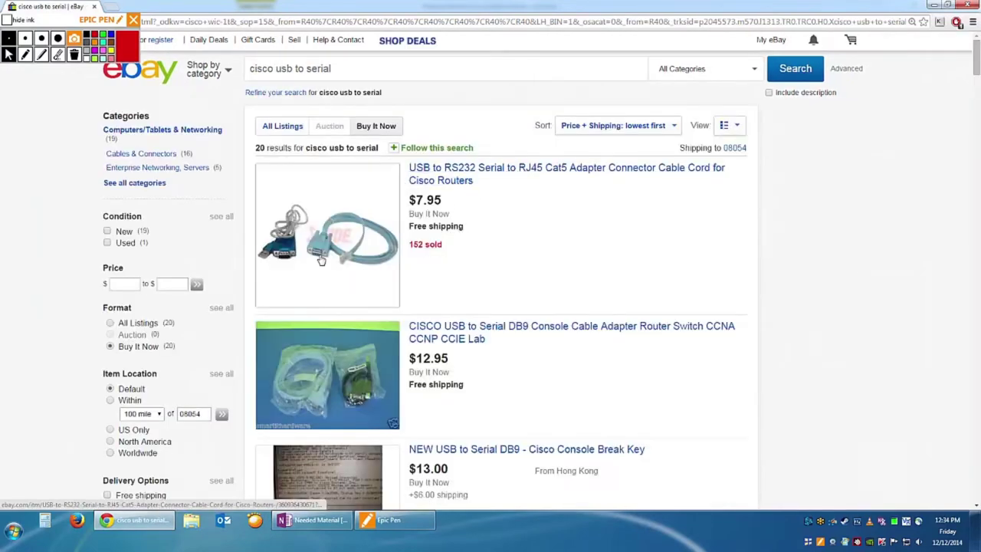
scroll(502, 315, "down", 6)
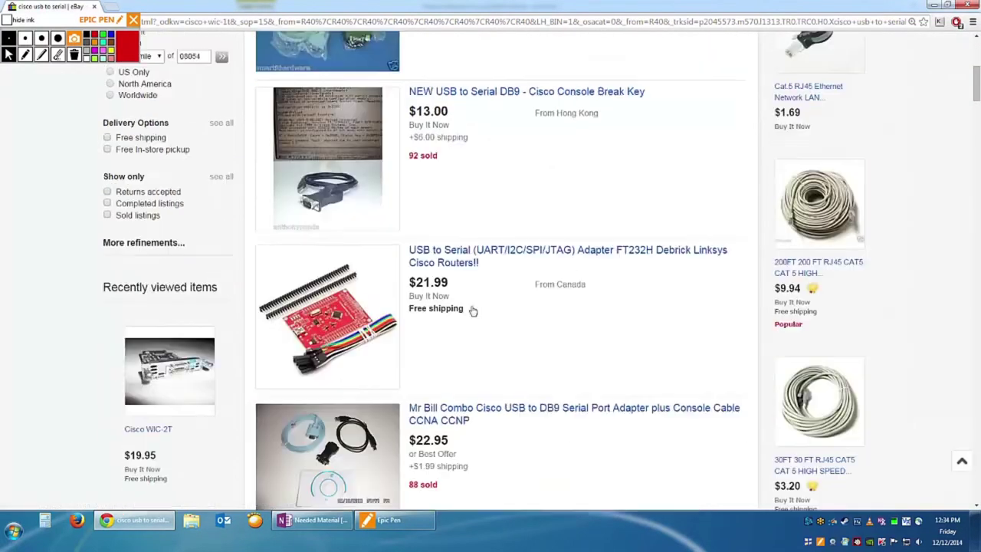
scroll(473, 302, "down", 7)
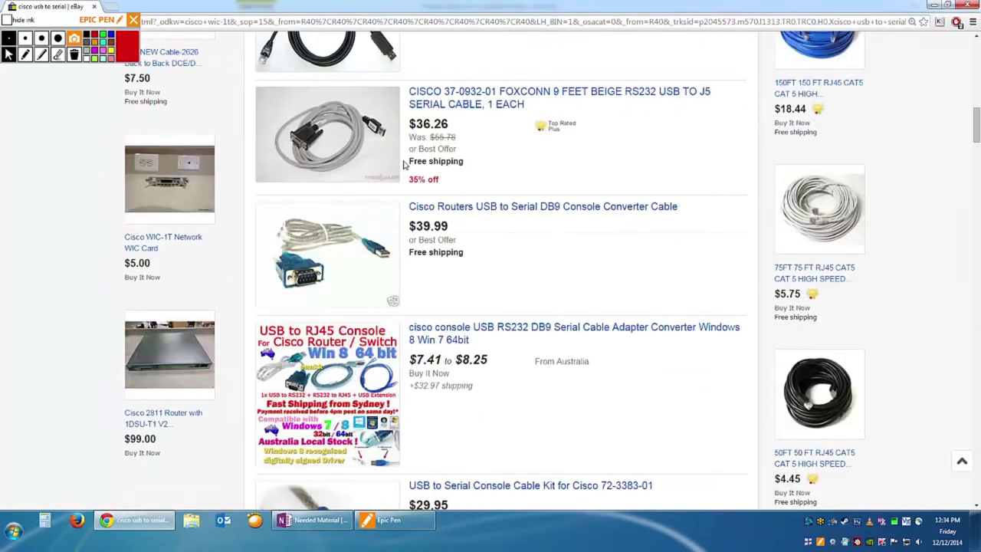
scroll(422, 169, "up", 1)
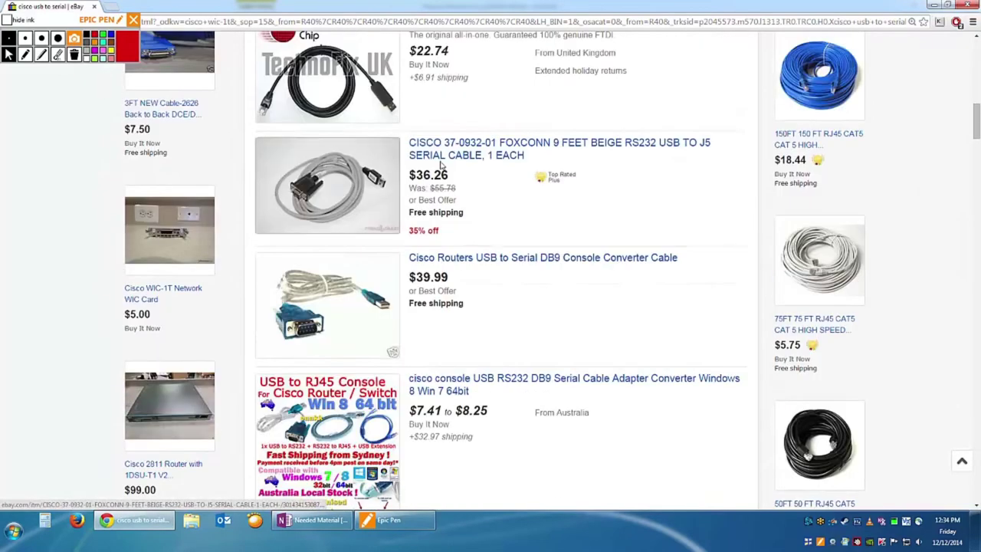
scroll(373, 209, "down", 12)
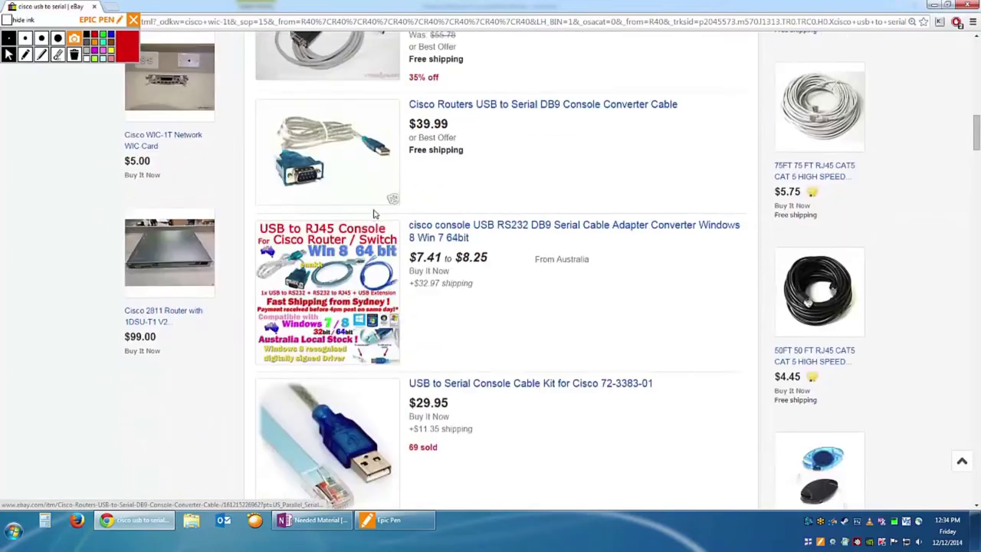
scroll(379, 214, "down", 3)
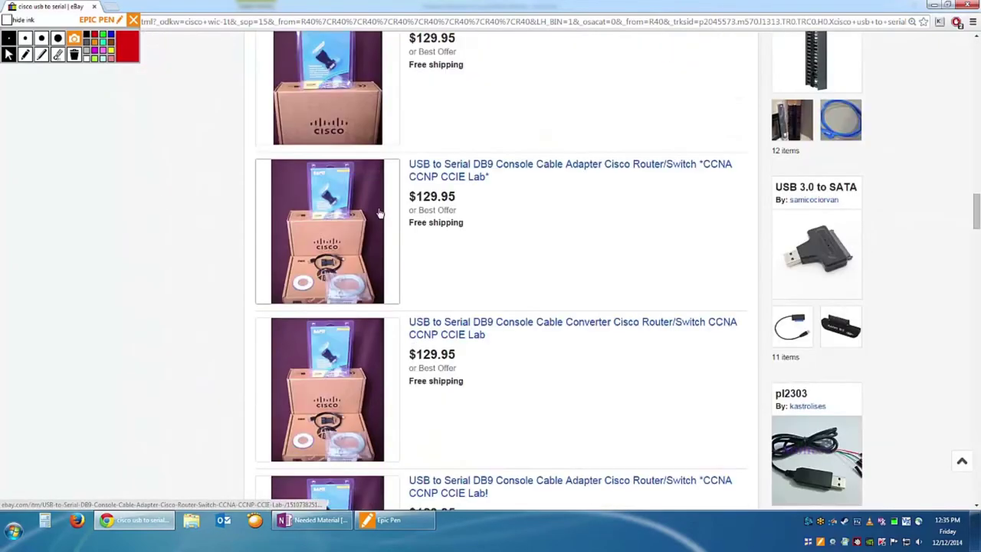
scroll(379, 214, "down", 15)
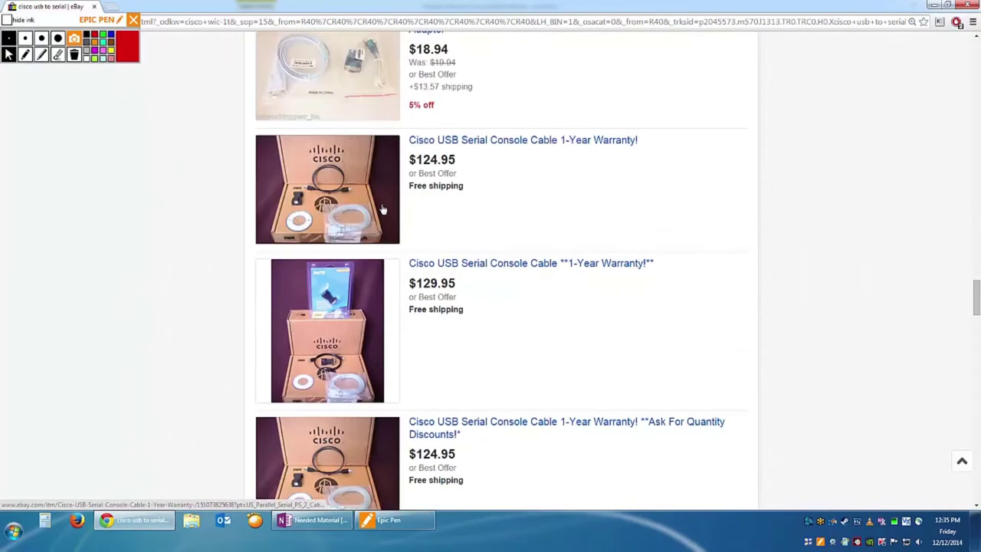
scroll(529, 252, "down", 1)
left_click_drag(976, 319, 974, 27)
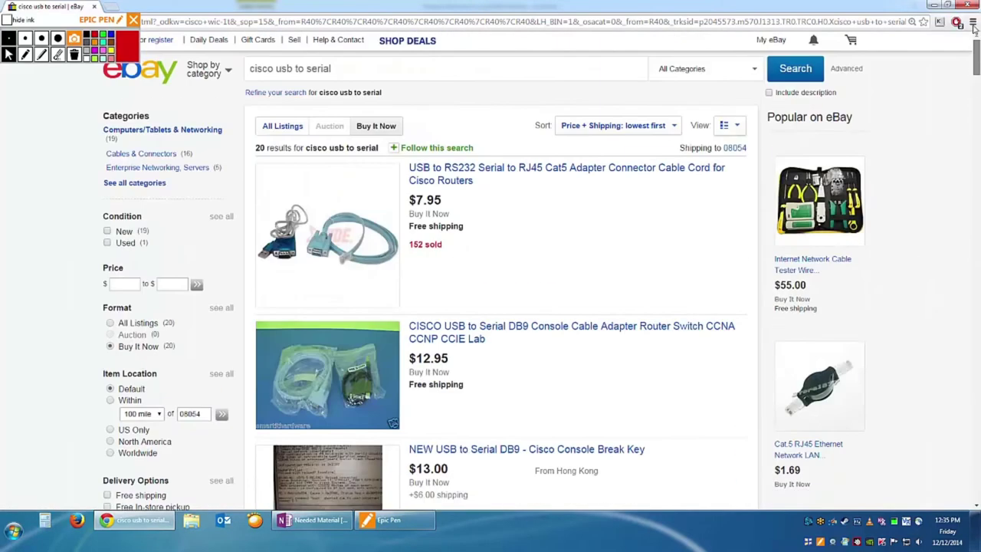
Search 'belkin usb to serial' and inspect the $8.00 Belkin F5U409 USB to RS 232 adapter listing.
double_click(261, 67)
type("belkin")
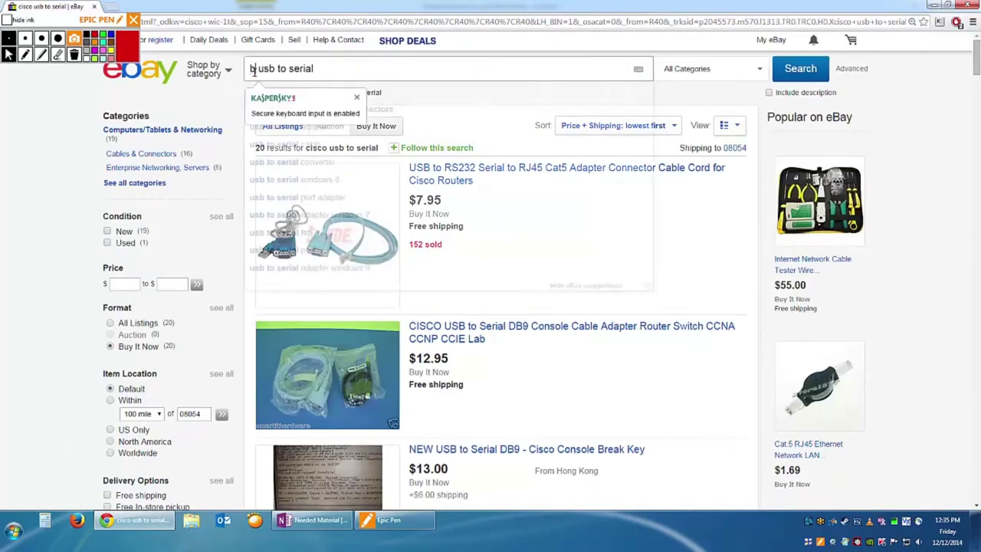
key("Return")
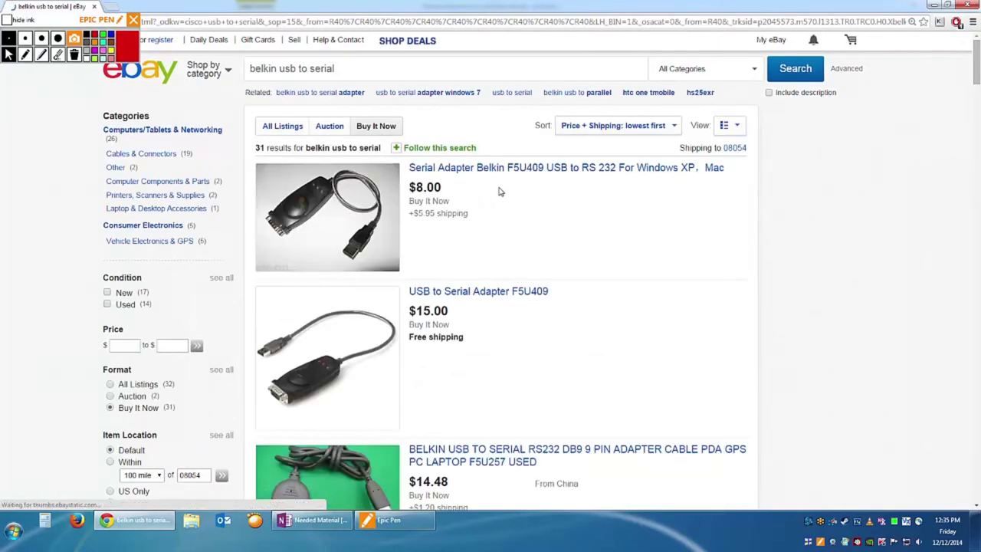
left_click(456, 170)
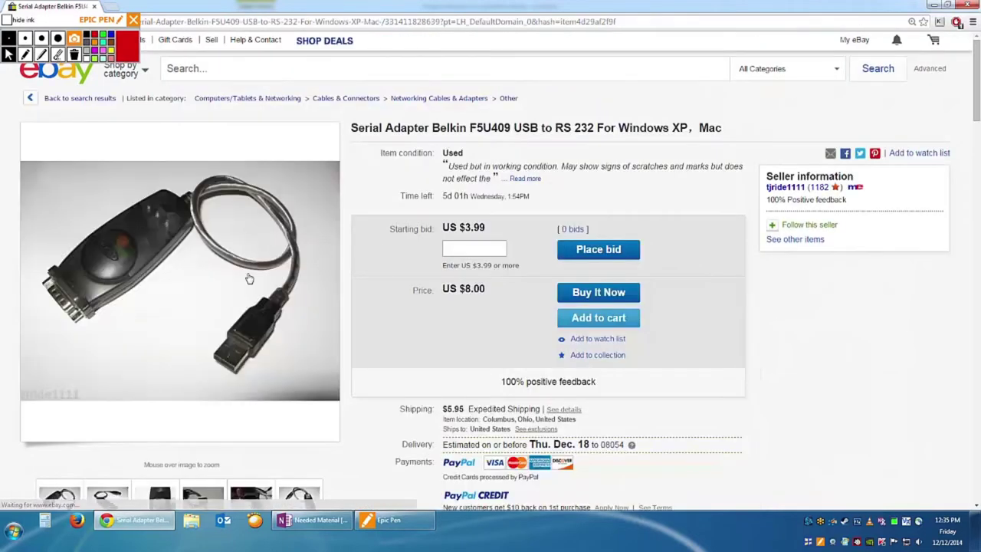
mouse_move(192, 300)
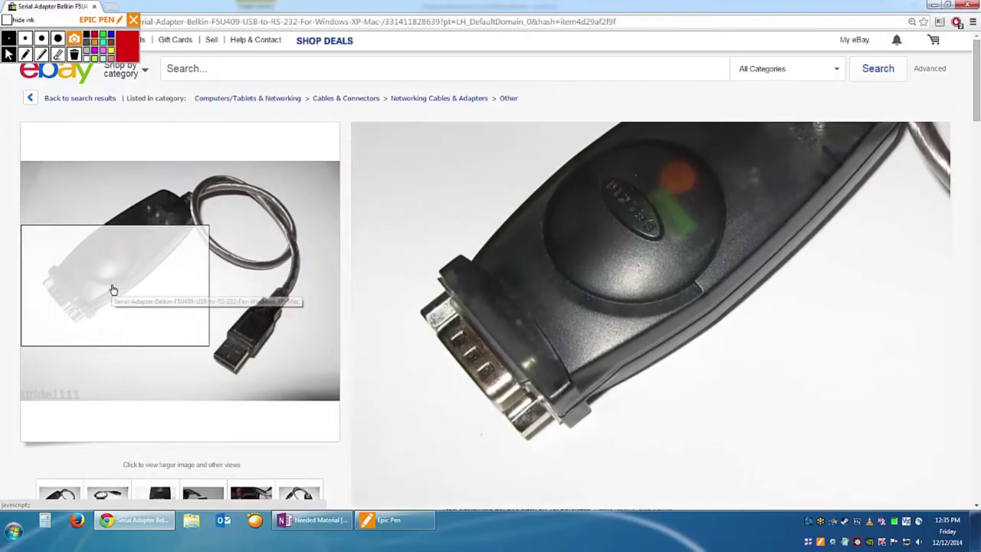
scroll(163, 363, "down", 3)
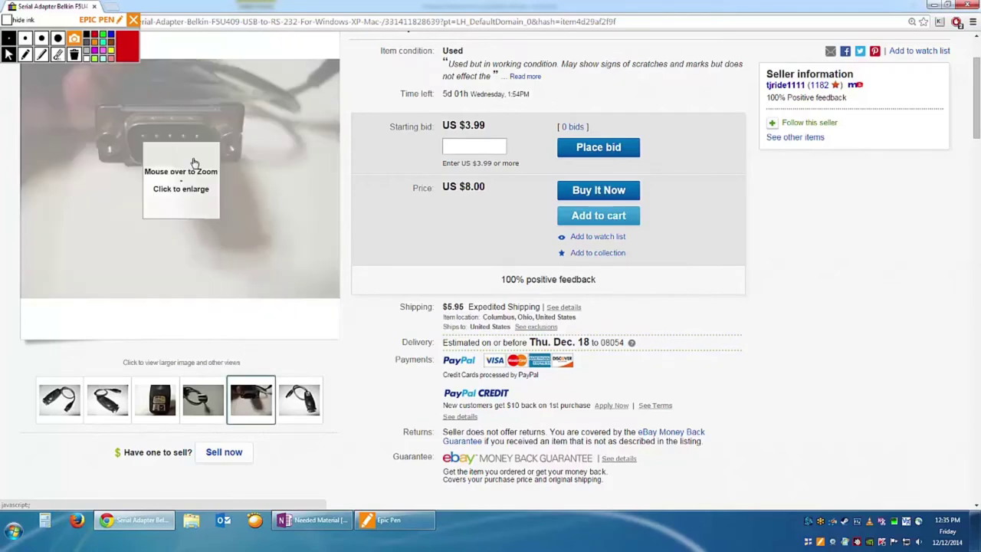
mouse_move(191, 153)
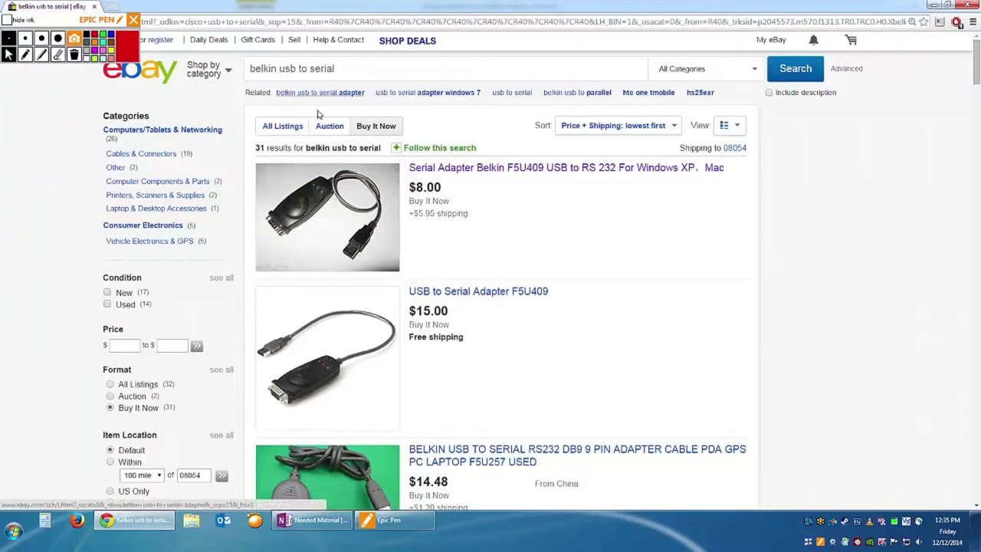
Search 'cisco usb to serial', check the $7.95 Cisco serial cable listing, then return to results.
double_click(275, 69)
type("cisco")
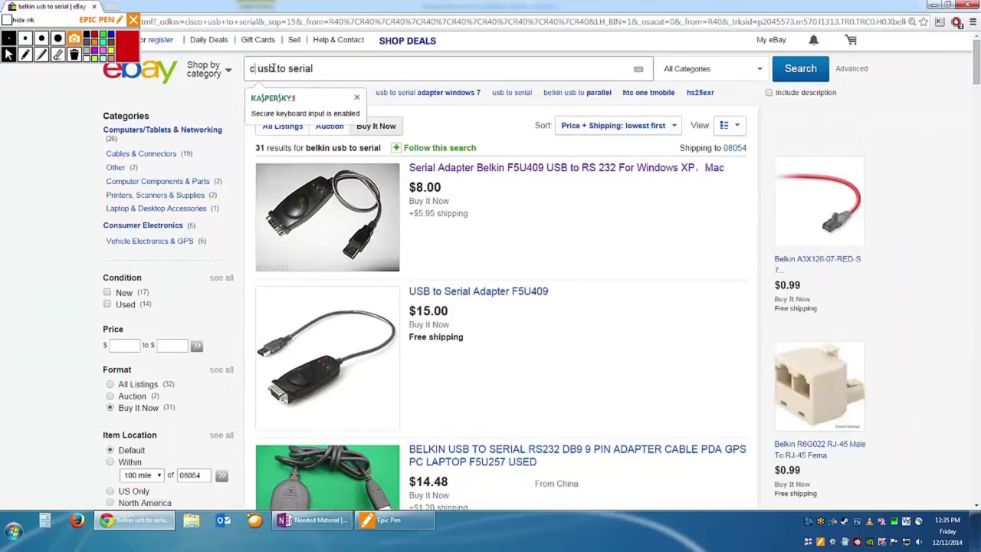
key("Return")
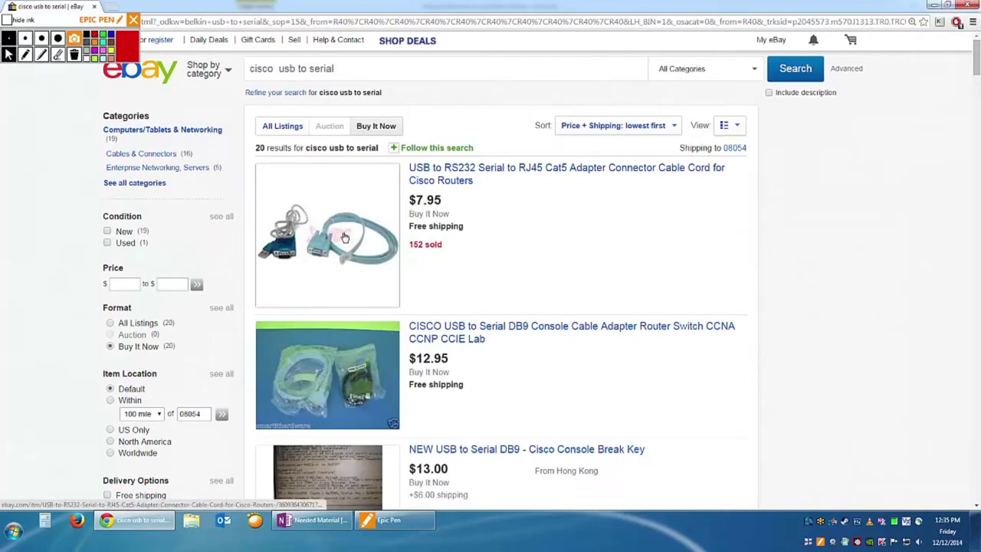
left_click(345, 237)
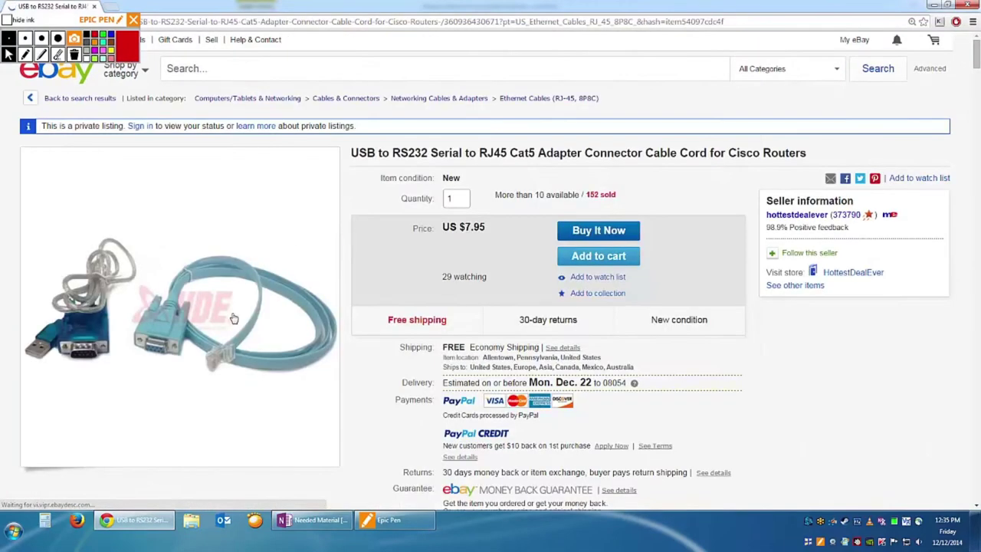
mouse_move(207, 313)
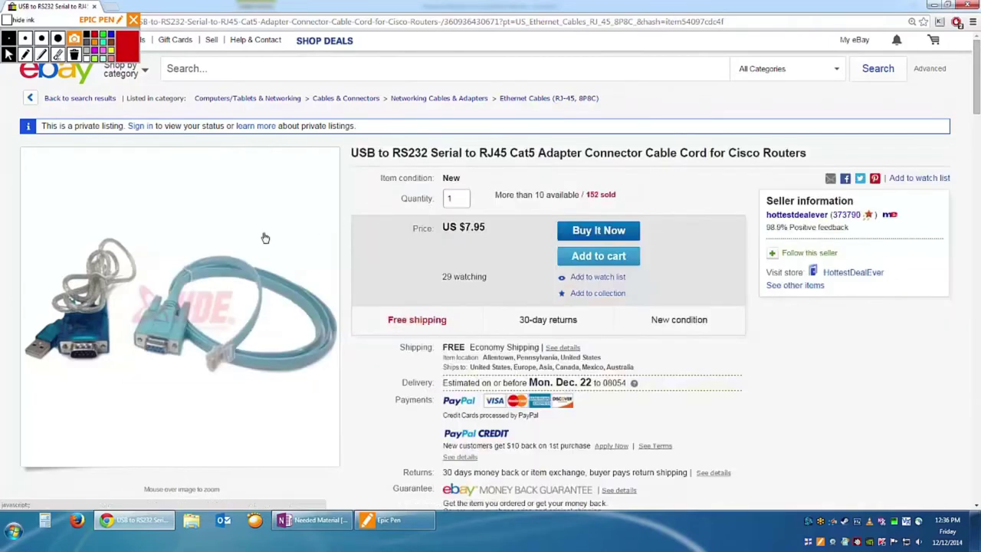
key("alt+Left")
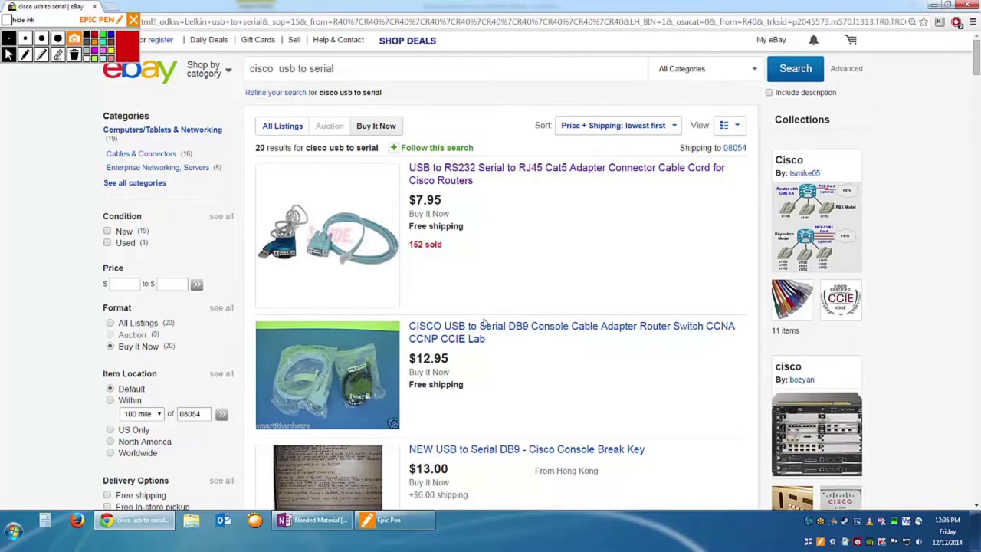
Switch to OneNote's Needed Material page and select the Access Server (Not Necessary) row.
scroll(481, 314, "down", 2)
key("alt+Tab")
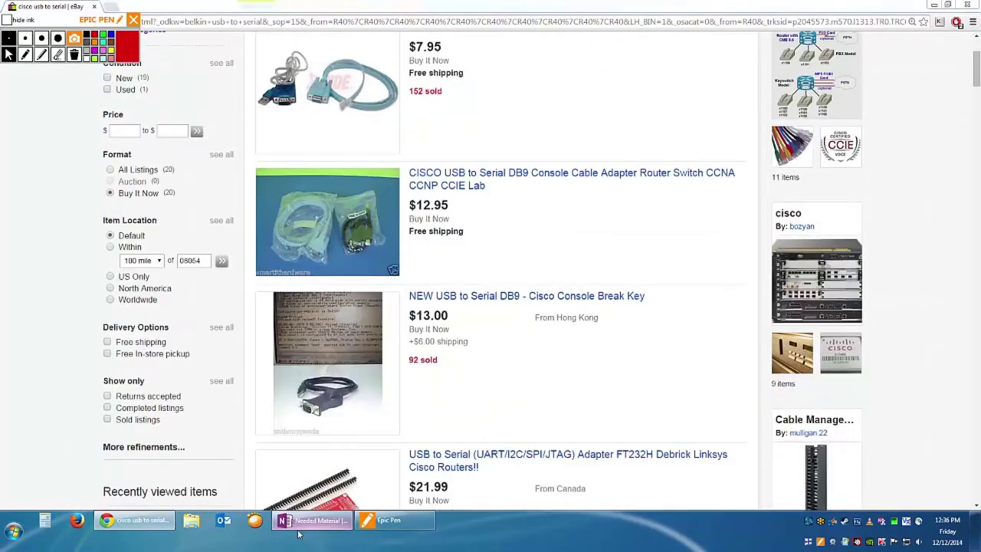
left_click_drag(549, 355, 204, 361)
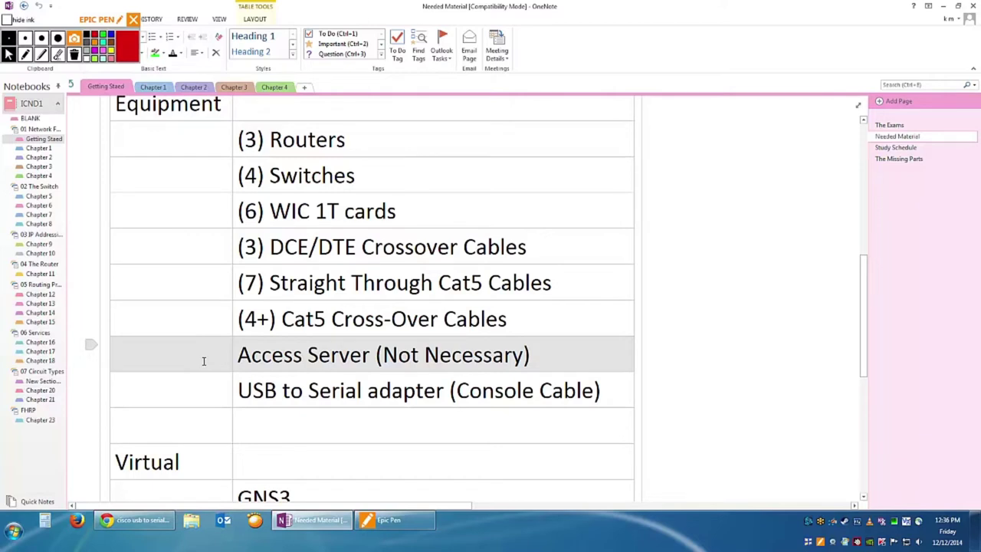
Scroll the Needed Material table to the Virtual and Programs rows and place the caret below CSR 1000v.
left_click(843, 343)
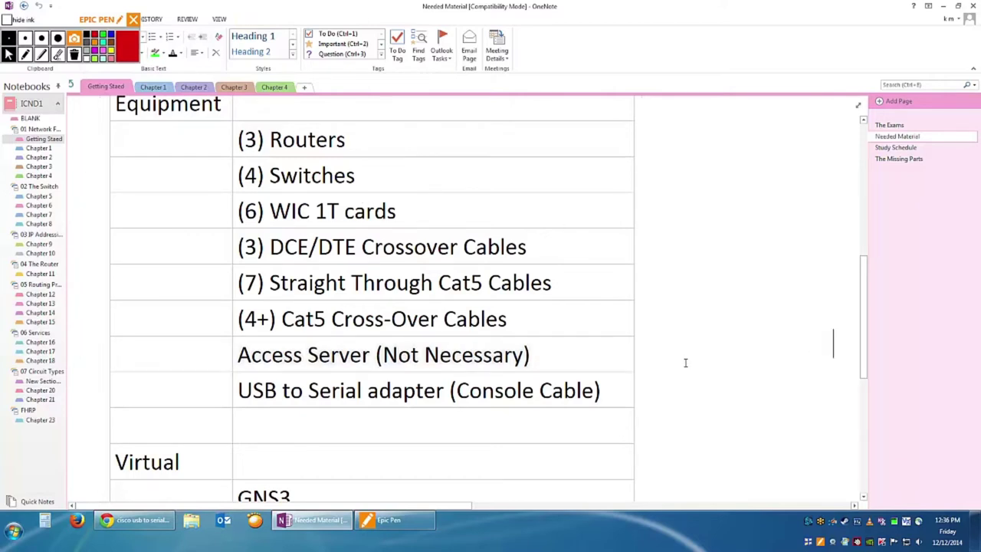
scroll(690, 360, "down", 2)
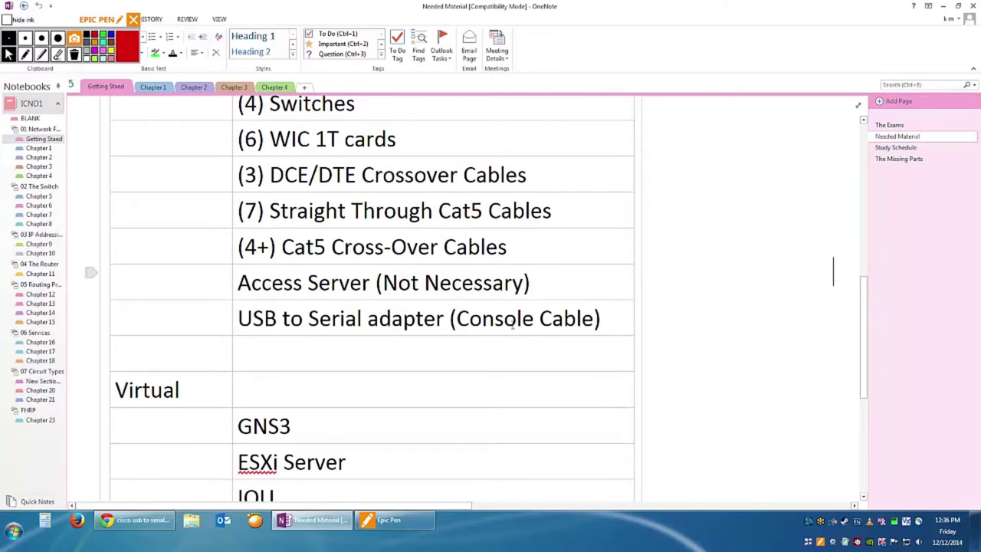
scroll(499, 381, "down", 4)
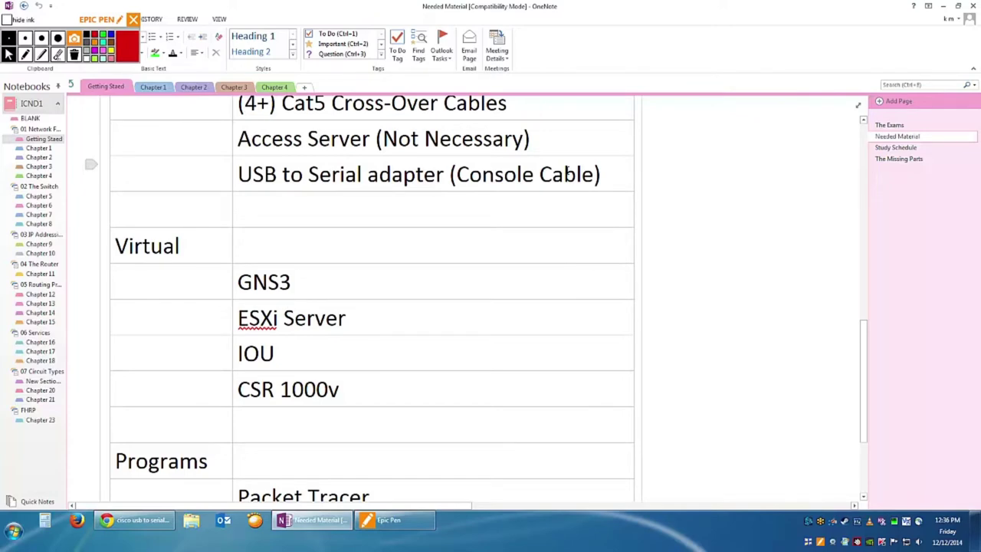
scroll(504, 192, "up", 4)
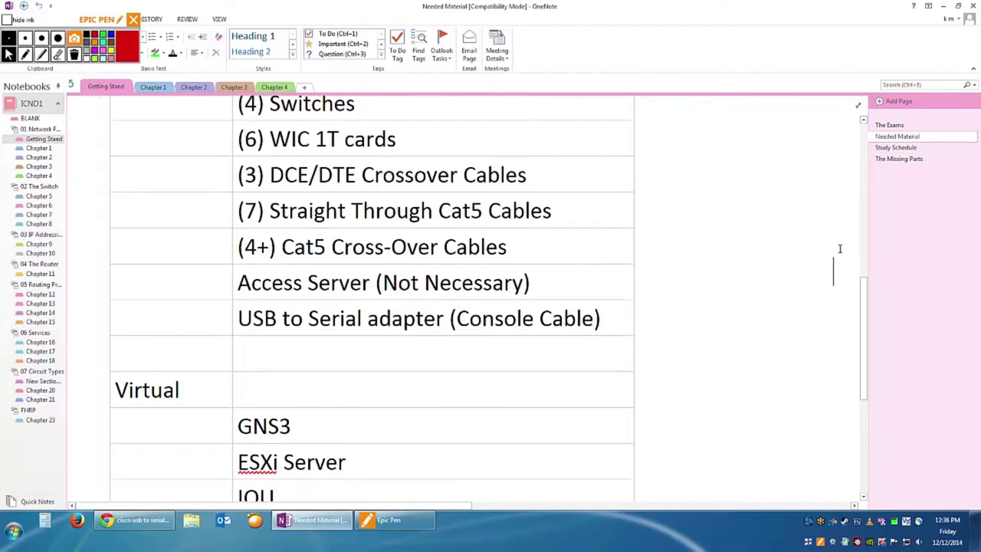
left_click_drag(508, 247, 294, 247)
left_click(316, 247)
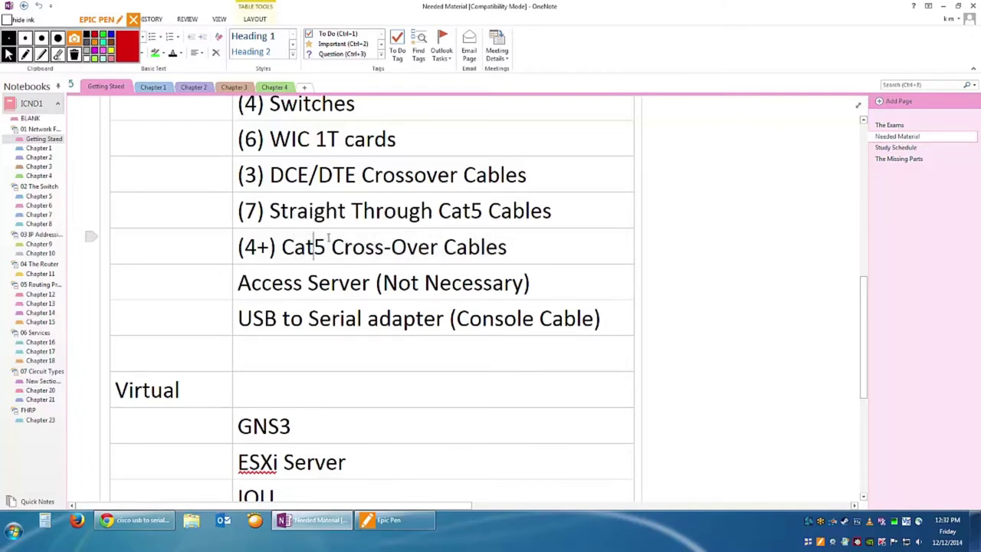
scroll(341, 250, "down", 2)
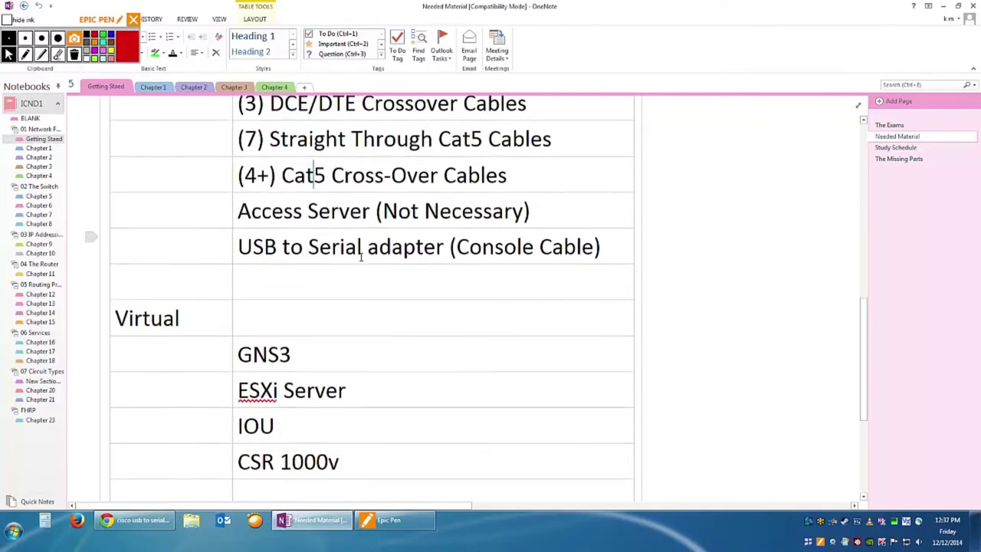
scroll(362, 267, "down", 4)
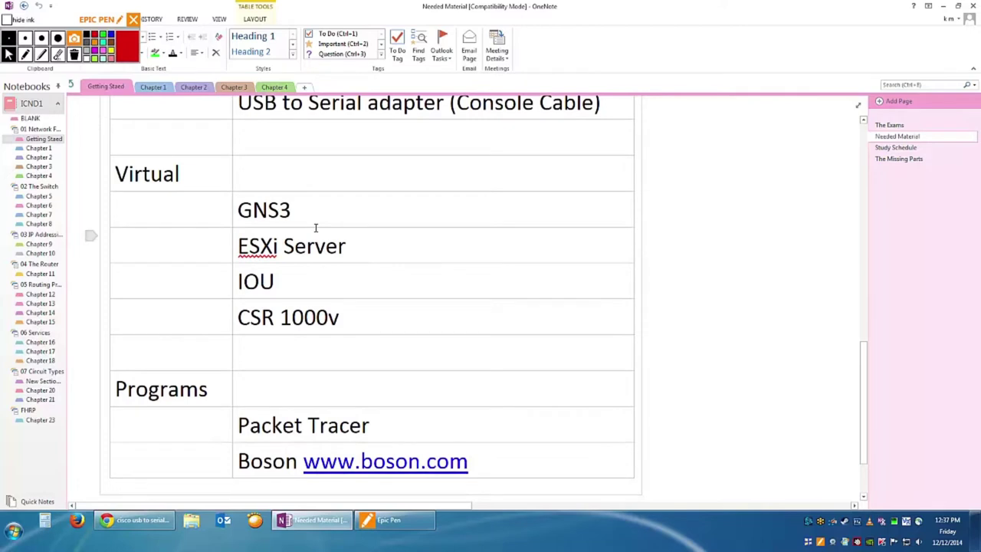
left_click(350, 347)
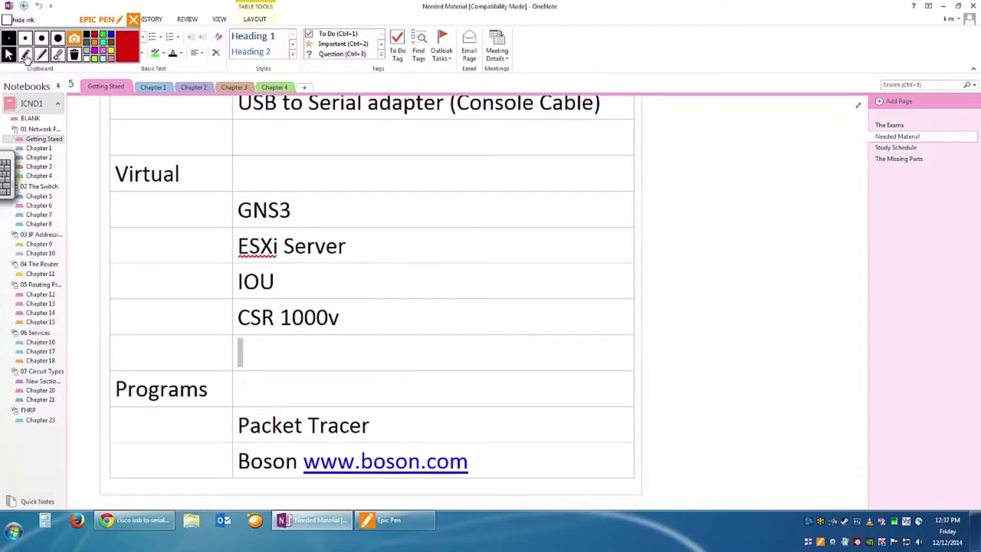
left_click(24, 54)
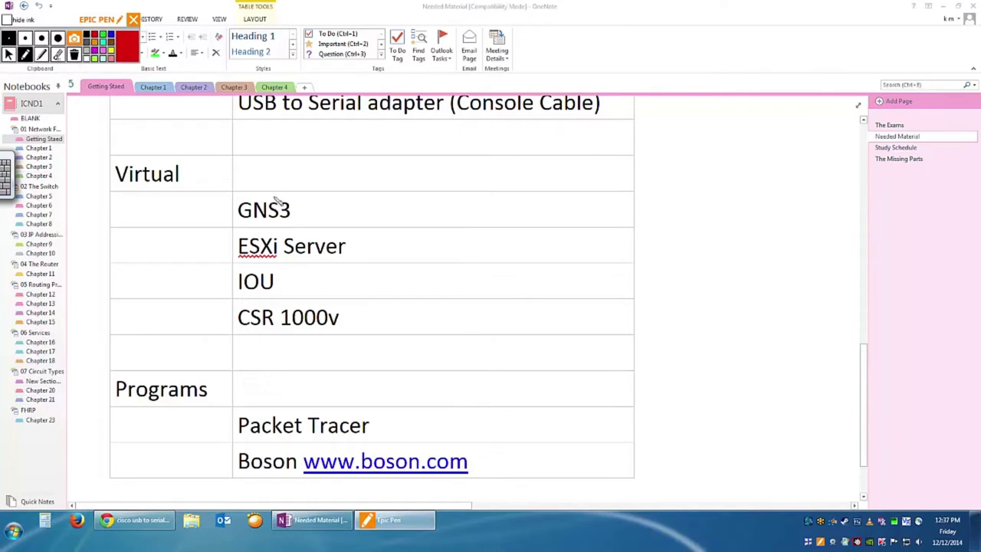
mouse_move(282, 192)
left_mouse_down()
mouse_move(233, 221)
mouse_move(282, 227)
mouse_move(290, 201)
mouse_move(346, 222)
mouse_move(420, 216)
mouse_move(424, 224)
mouse_move(468, 211)
mouse_move(463, 223)
left_mouse_up()
mouse_move(430, 190)
left_mouse_down()
mouse_move(433, 231)
mouse_move(429, 187)
mouse_move(441, 182)
left_mouse_up()
left_click_drag(503, 214, 546, 225)
mouse_move(564, 213)
left_mouse_down()
mouse_move(574, 228)
mouse_move(635, 218)
mouse_move(641, 230)
mouse_move(661, 220)
left_mouse_up()
left_click_drag(664, 223, 785, 225)
mouse_move(801, 207)
left_mouse_down()
mouse_move(802, 224)
mouse_move(835, 217)
left_mouse_up()
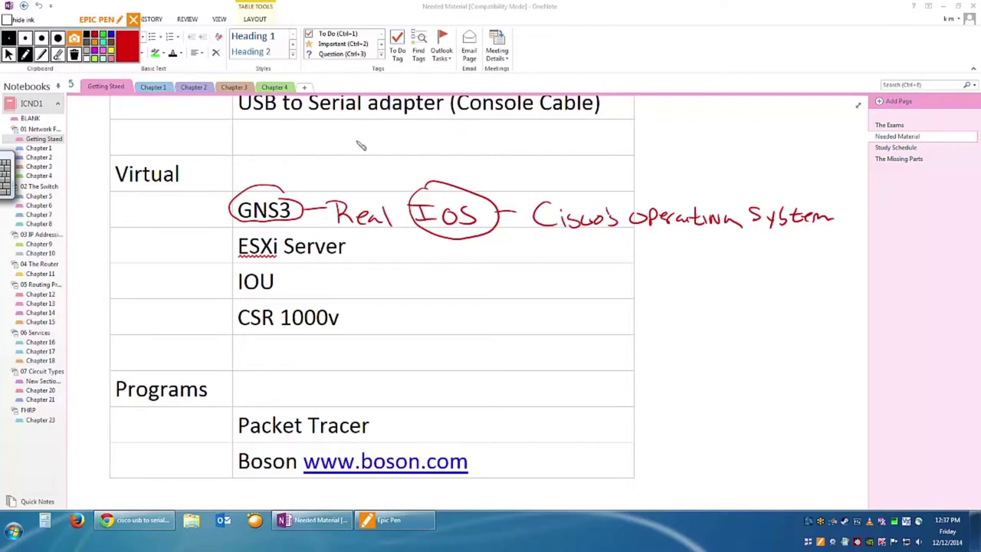
left_click(75, 53)
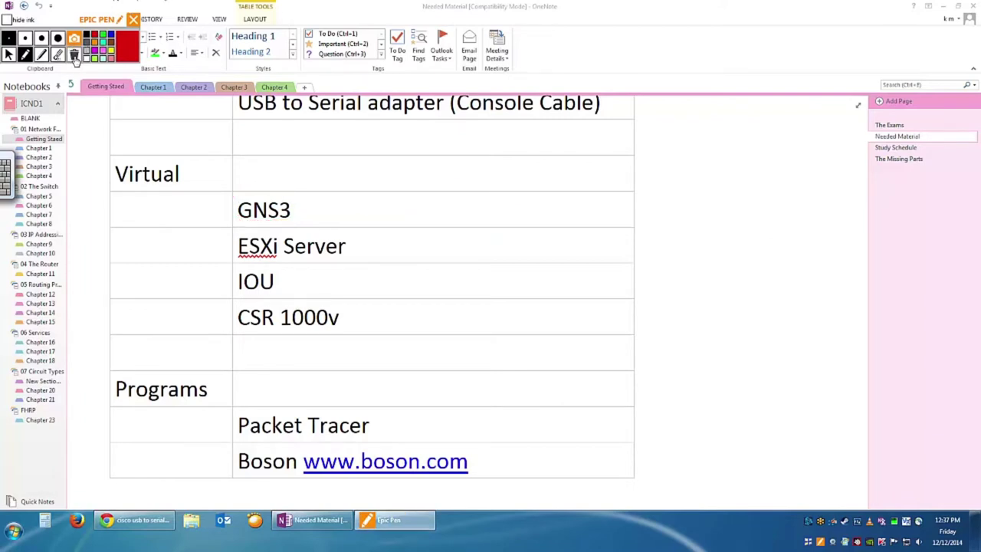
Circle GNS3 and ESXi Server in red Epic Pen ink and begin an arrow toward IOU.
left_click(25, 54)
mouse_move(276, 194)
left_mouse_down()
mouse_move(234, 209)
mouse_move(284, 233)
mouse_move(313, 218)
mouse_move(274, 194)
left_mouse_up()
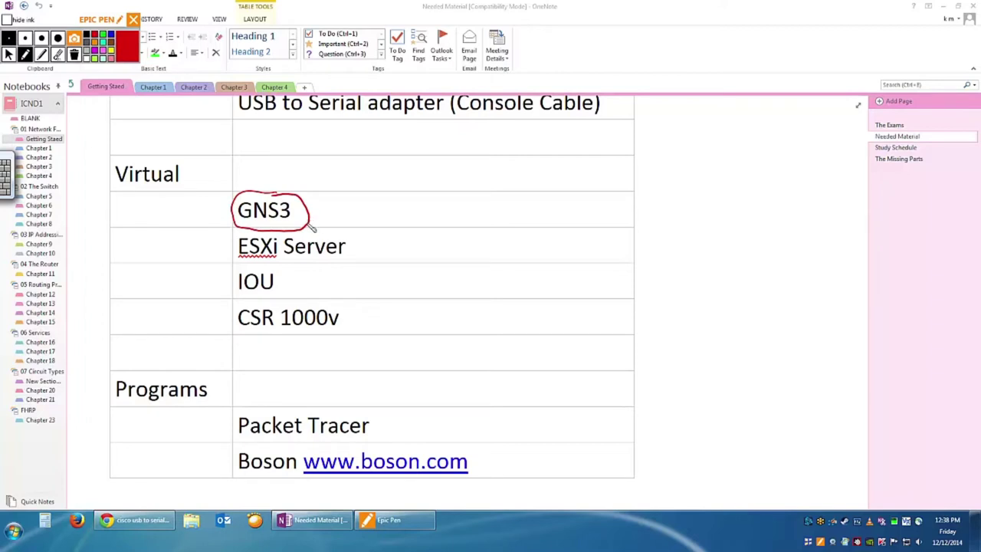
mouse_move(348, 237)
left_mouse_down()
mouse_move(236, 236)
mouse_move(243, 268)
mouse_move(357, 258)
mouse_move(349, 241)
left_mouse_up()
mouse_move(220, 252)
left_mouse_down()
mouse_move(204, 256)
mouse_move(233, 285)
mouse_move(226, 292)
left_mouse_up()
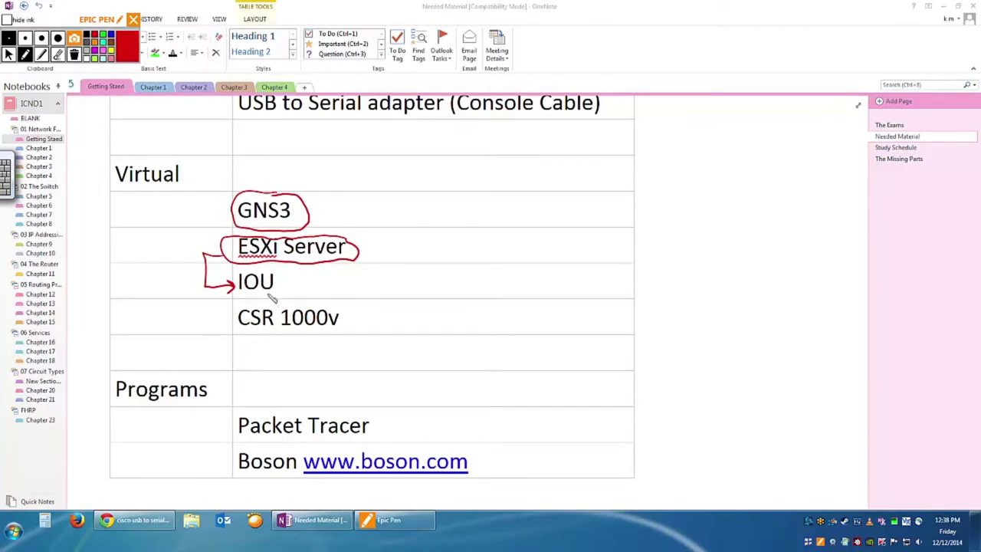
Draw a red arrow from ESXi Server to CSR 1000v and write '2.5 Ram' beside it.
mouse_move(220, 246)
left_mouse_down()
mouse_move(171, 250)
mouse_move(184, 313)
mouse_move(212, 324)
mouse_move(232, 317)
mouse_move(227, 325)
left_mouse_up()
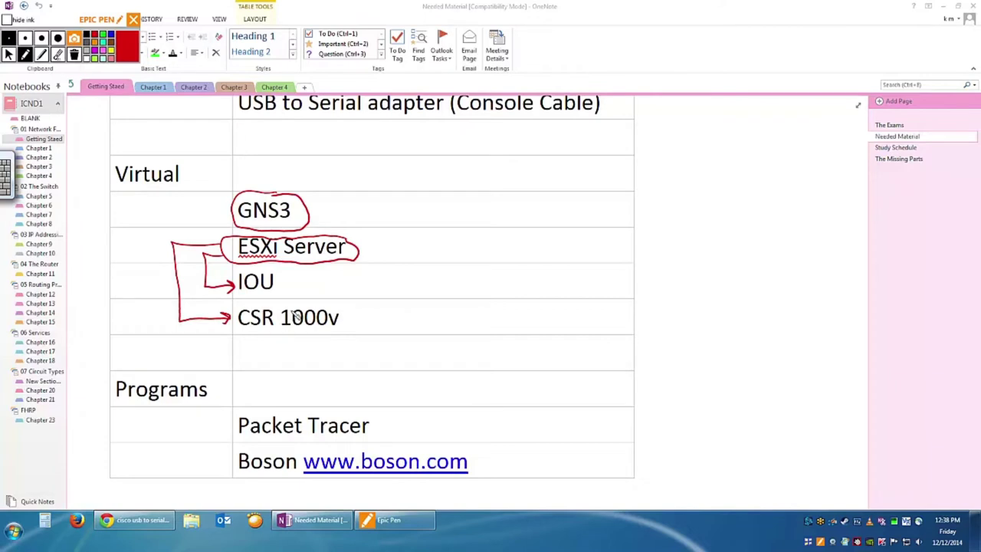
mouse_move(353, 321)
left_mouse_down()
mouse_move(388, 315)
mouse_move(396, 330)
mouse_move(420, 312)
left_mouse_up()
left_click(401, 327)
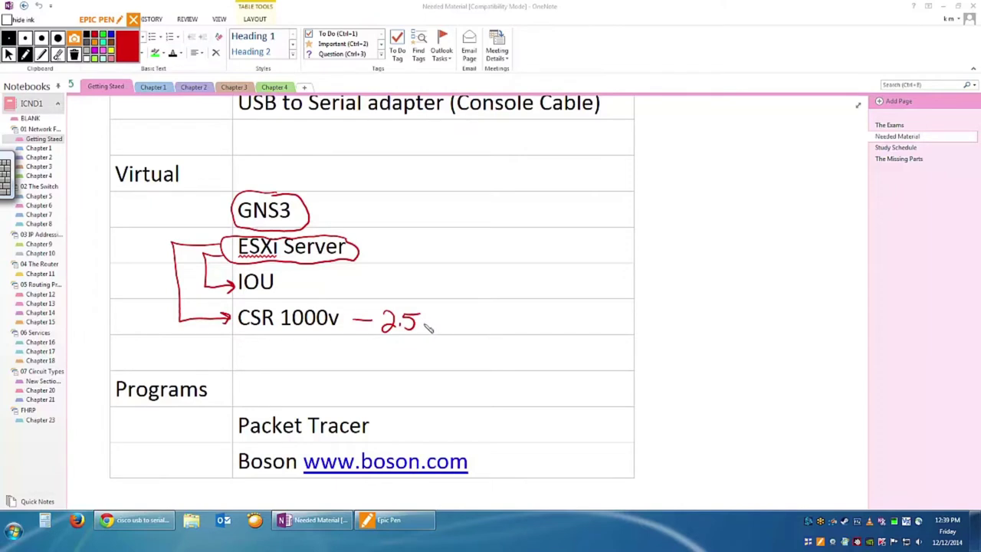
mouse_move(430, 313)
left_mouse_down()
mouse_move(430, 331)
mouse_move(465, 331)
left_mouse_up()
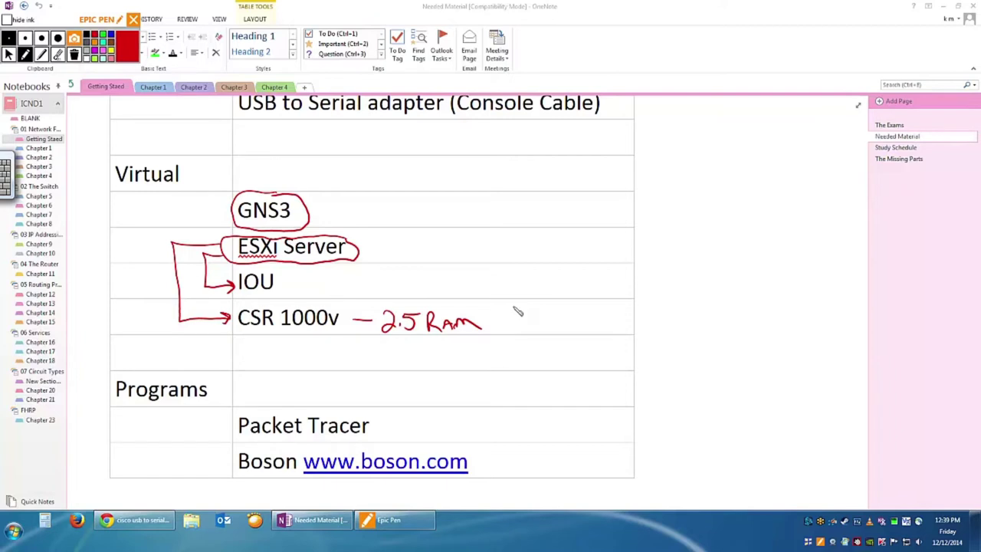
Write '24 Routers' and '24 Gigs' next to the note, then return to the cursor tool.
left_click_drag(512, 307, 525, 328)
left_click_drag(535, 305, 547, 317)
mouse_move(542, 305)
left_mouse_down()
mouse_move(542, 327)
mouse_move(594, 314)
mouse_move(635, 324)
left_mouse_up()
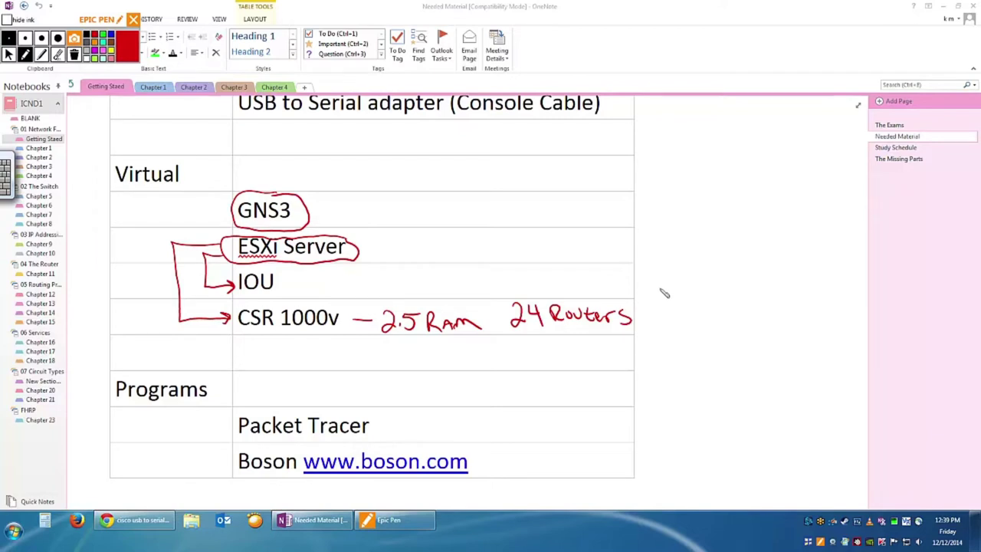
left_click_drag(649, 289, 721, 304)
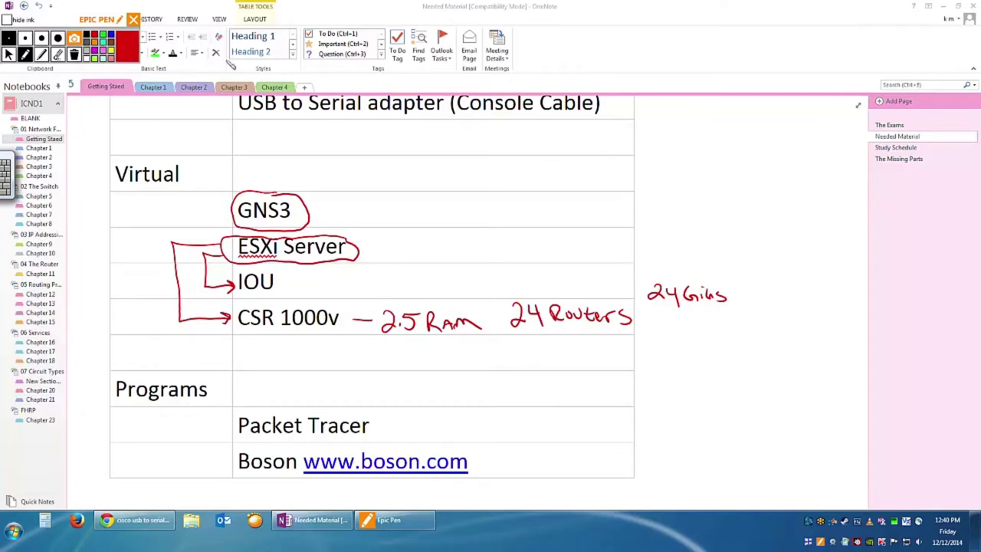
left_click(9, 54)
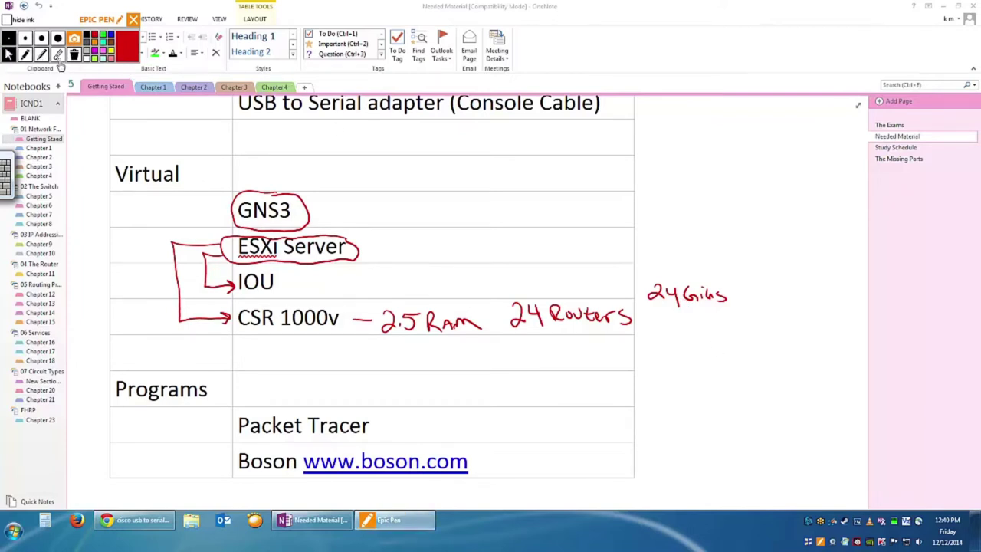
left_click(74, 56)
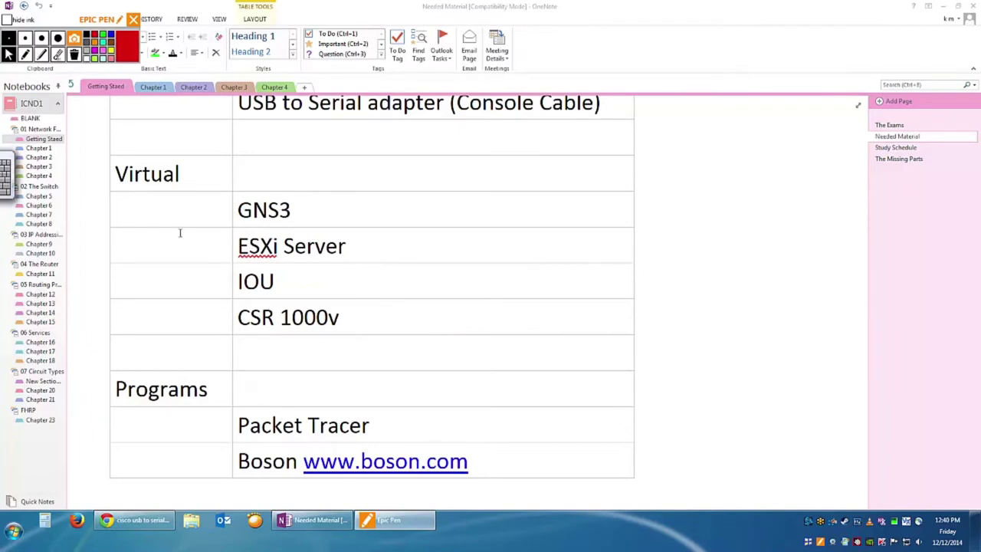
left_click(26, 54)
left_click_drag(552, 208, 648, 222)
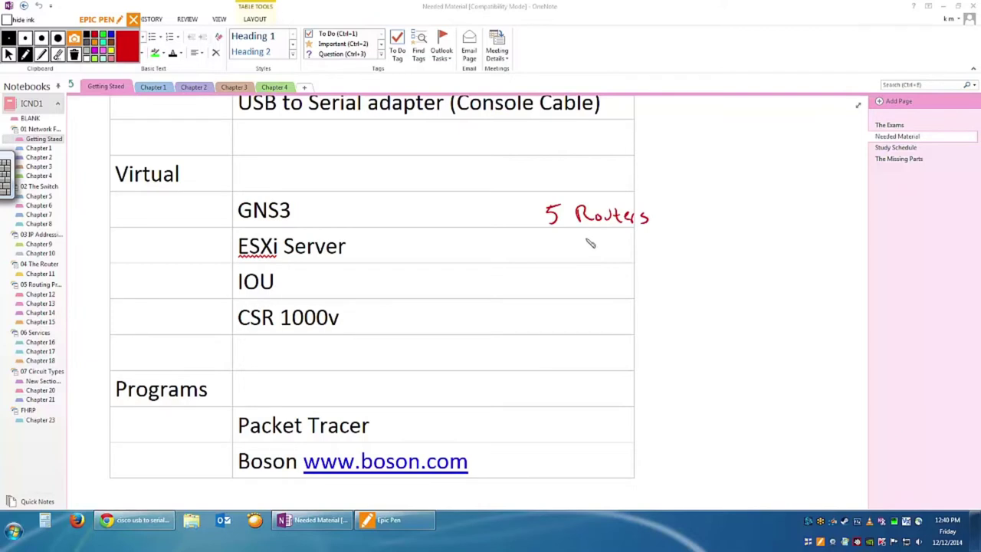
mouse_move(592, 242)
left_mouse_down()
mouse_move(595, 254)
mouse_move(648, 250)
left_mouse_up()
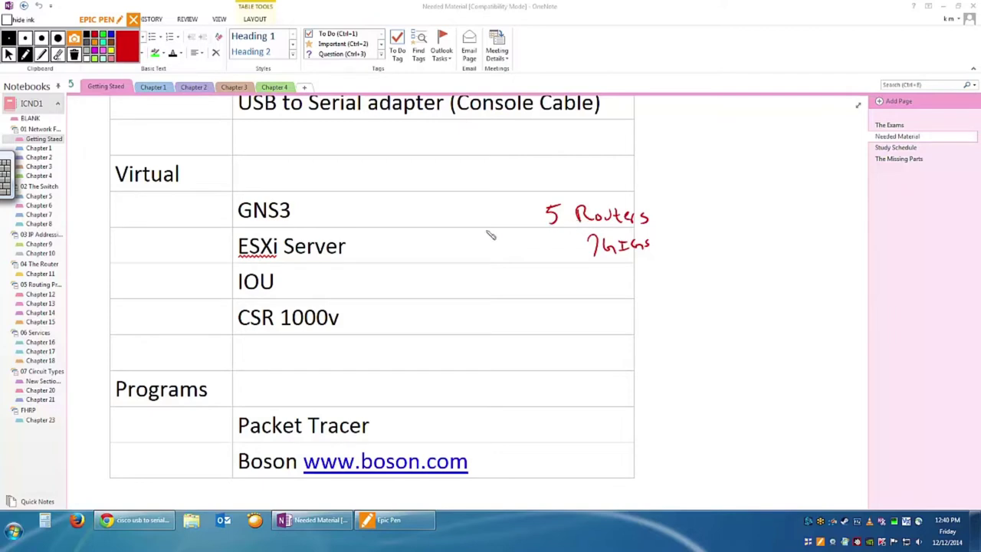
left_click_drag(302, 209, 331, 208)
left_click_drag(356, 244, 378, 243)
mouse_move(305, 282)
left_mouse_down()
mouse_move(339, 282)
mouse_move(377, 304)
mouse_move(397, 264)
mouse_move(415, 262)
mouse_move(408, 300)
mouse_move(506, 282)
mouse_move(538, 263)
left_mouse_up()
mouse_move(193, 281)
left_mouse_down()
mouse_move(230, 281)
mouse_move(222, 289)
left_mouse_up()
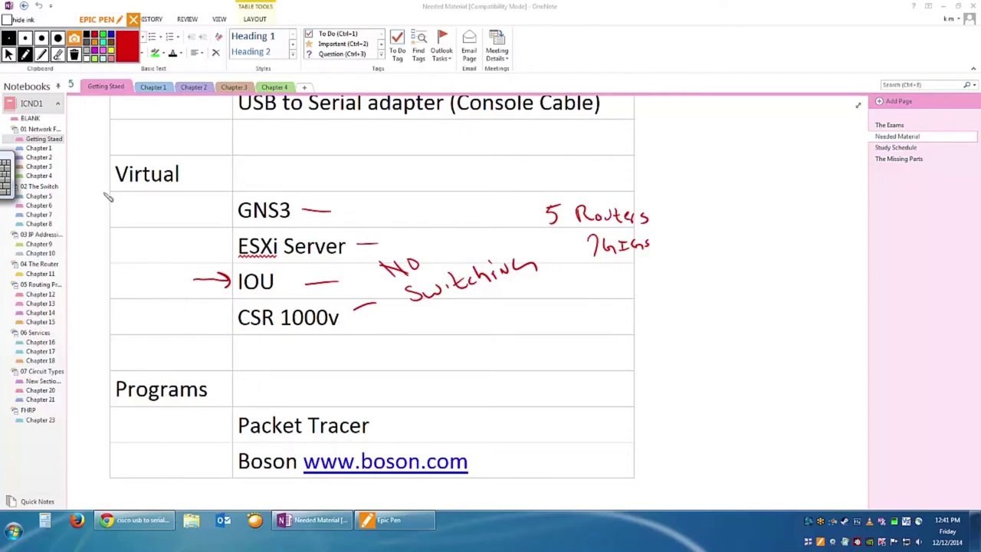
left_click(74, 55)
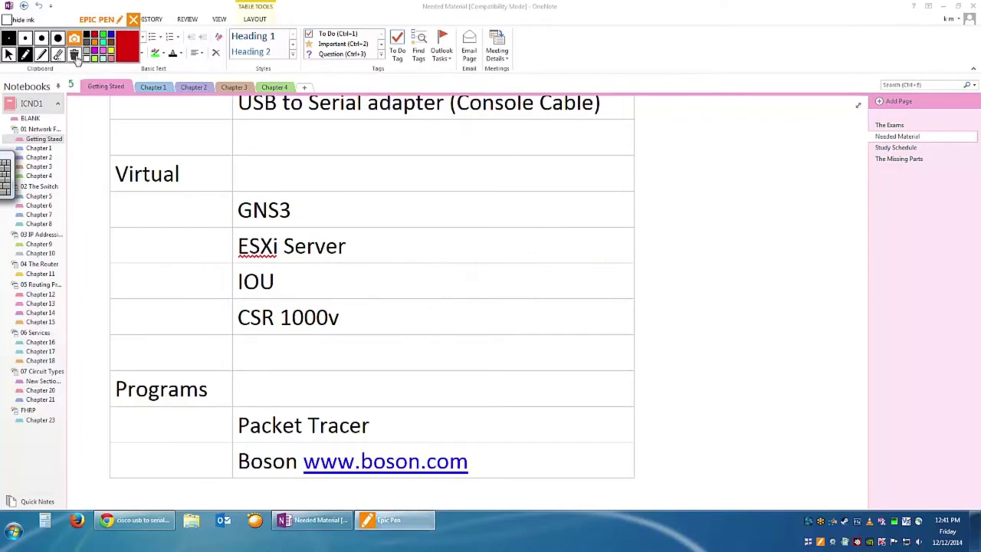
Switch Epic Pen to the cursor and erase the stray mark beside Packet Tracer.
left_click(7, 56)
left_click_drag(376, 429, 410, 427)
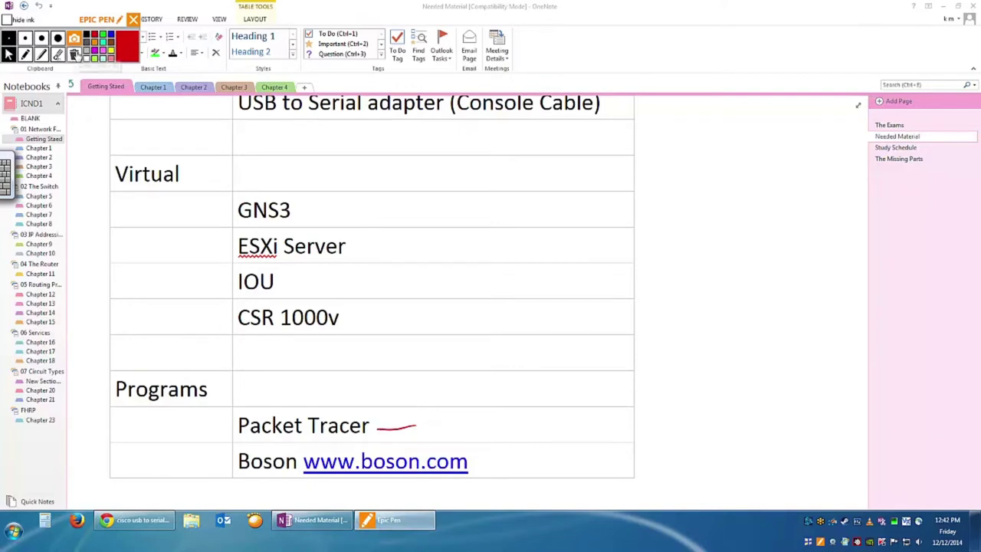
left_click(74, 55)
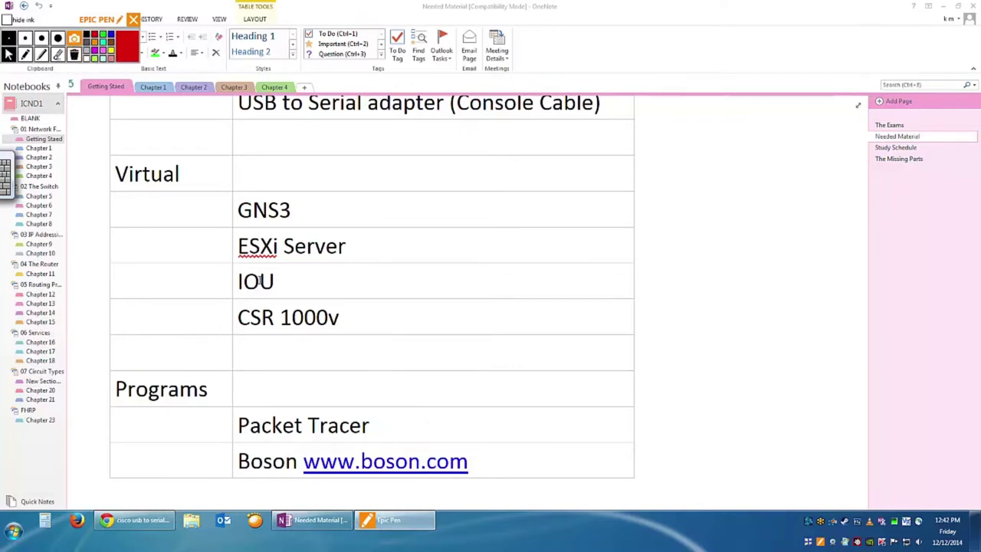
left_click(420, 345)
scroll(420, 349, "down", 2)
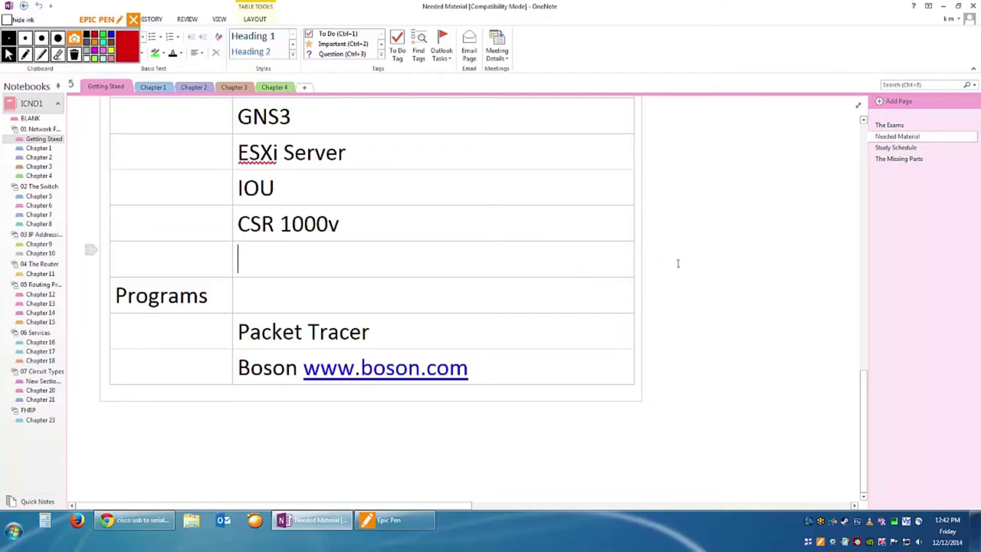
scroll(637, 290, "up", 3)
scroll(637, 291, "up", 3)
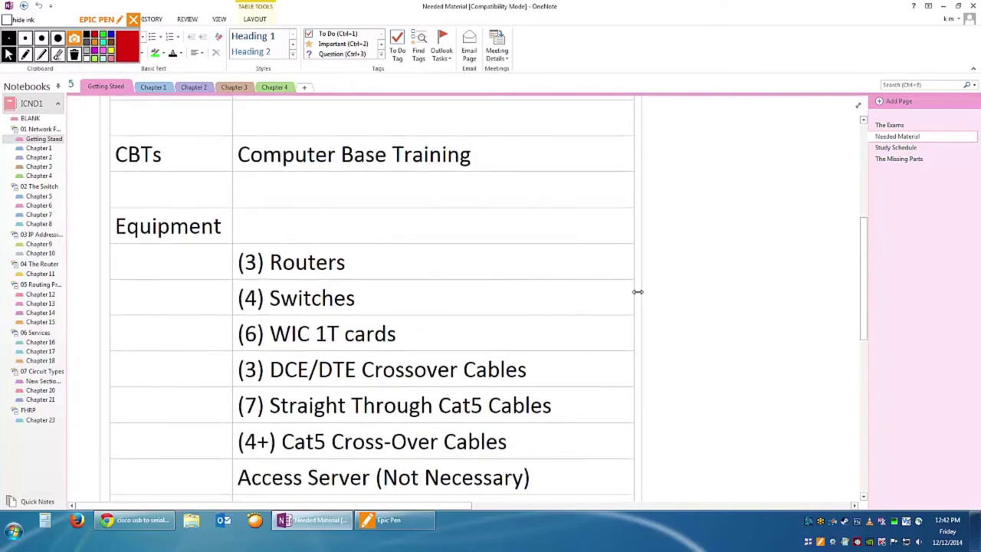
scroll(625, 303, "up", 2)
scroll(625, 303, "down", 5)
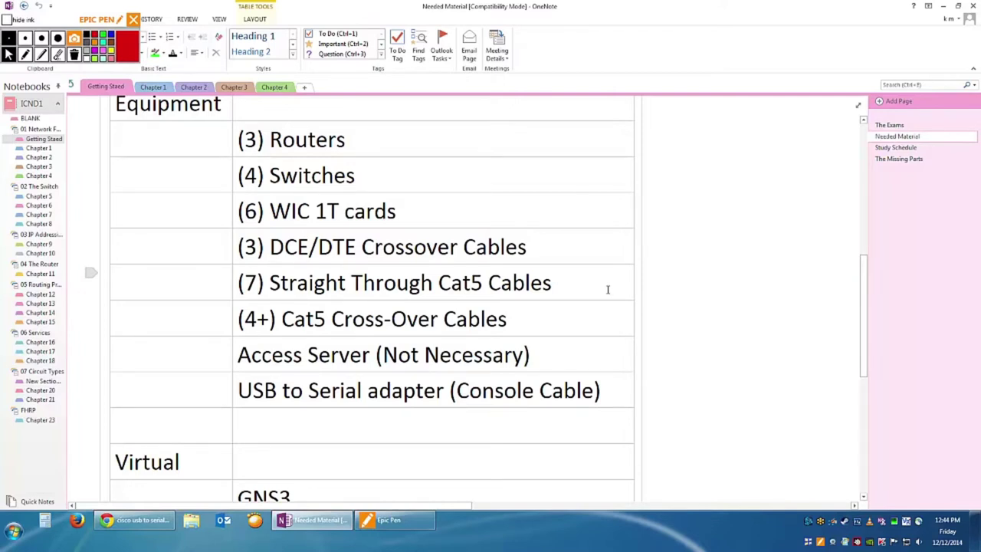
left_click(752, 344)
scroll(752, 344, "down", 5)
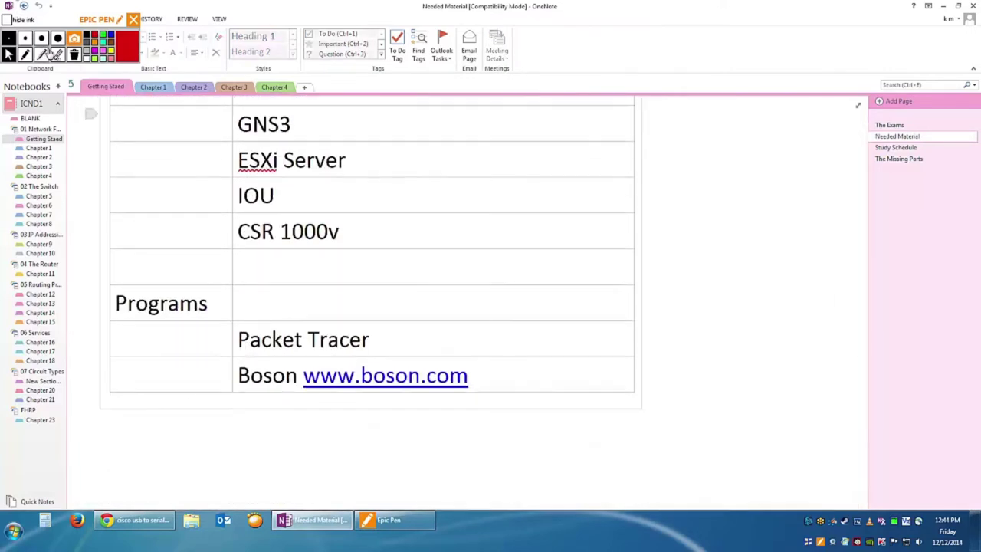
left_click(25, 54)
left_click(447, 304)
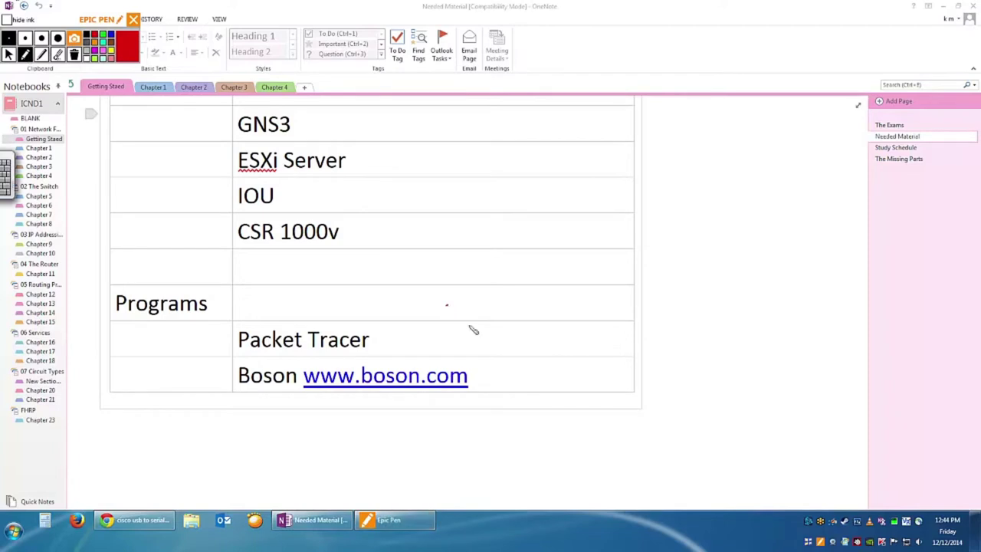
mouse_move(458, 453)
left_mouse_down()
mouse_move(497, 468)
mouse_move(488, 457)
left_mouse_up()
mouse_move(590, 419)
left_mouse_down()
mouse_move(610, 417)
mouse_move(605, 459)
mouse_move(627, 453)
left_mouse_up()
left_click_drag(500, 452, 580, 454)
left_click_drag(706, 426, 718, 449)
mouse_move(707, 423)
left_mouse_down()
mouse_move(779, 424)
mouse_move(803, 453)
mouse_move(727, 460)
left_mouse_up()
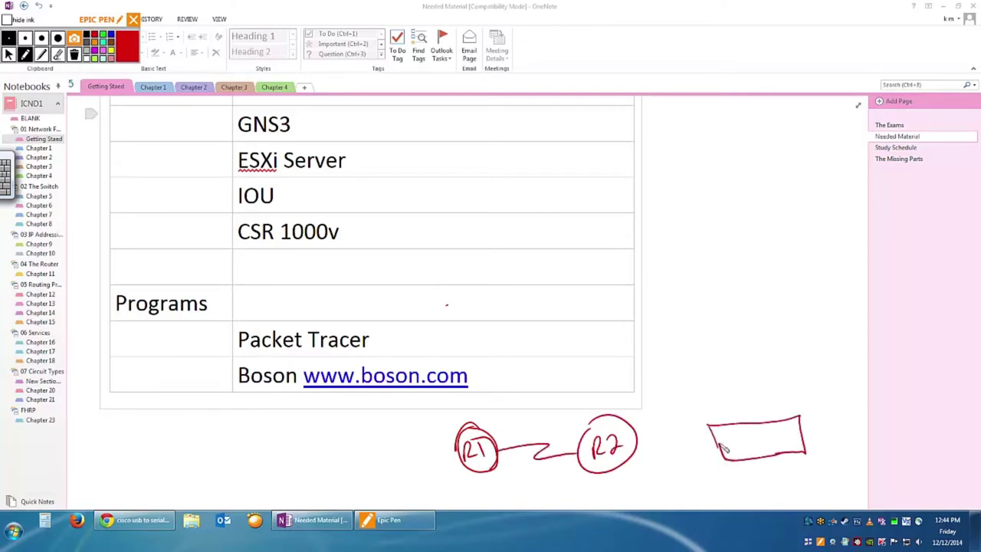
left_click_drag(638, 441, 719, 441)
mouse_move(749, 434)
left_mouse_down()
mouse_move(741, 453)
mouse_move(788, 437)
left_mouse_up()
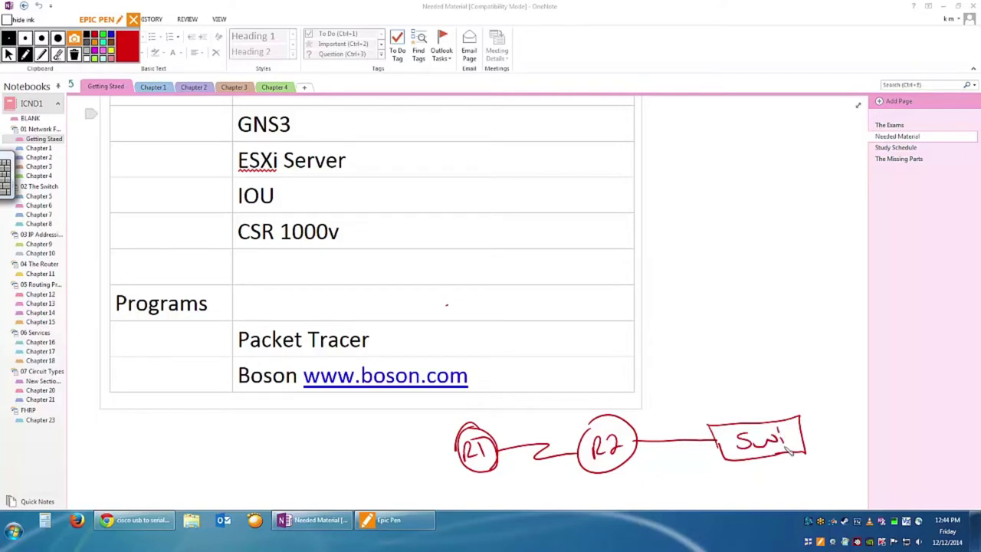
mouse_move(739, 405)
left_mouse_down()
mouse_move(748, 419)
mouse_move(805, 417)
left_mouse_up()
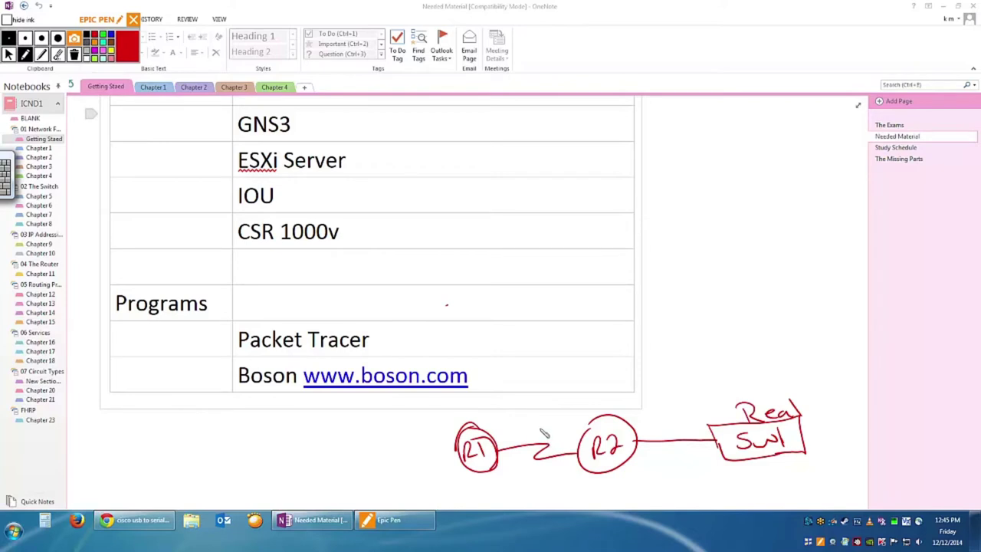
left_click_drag(540, 428, 543, 441)
left_click_drag(491, 426, 454, 463)
left_click_drag(449, 430, 501, 476)
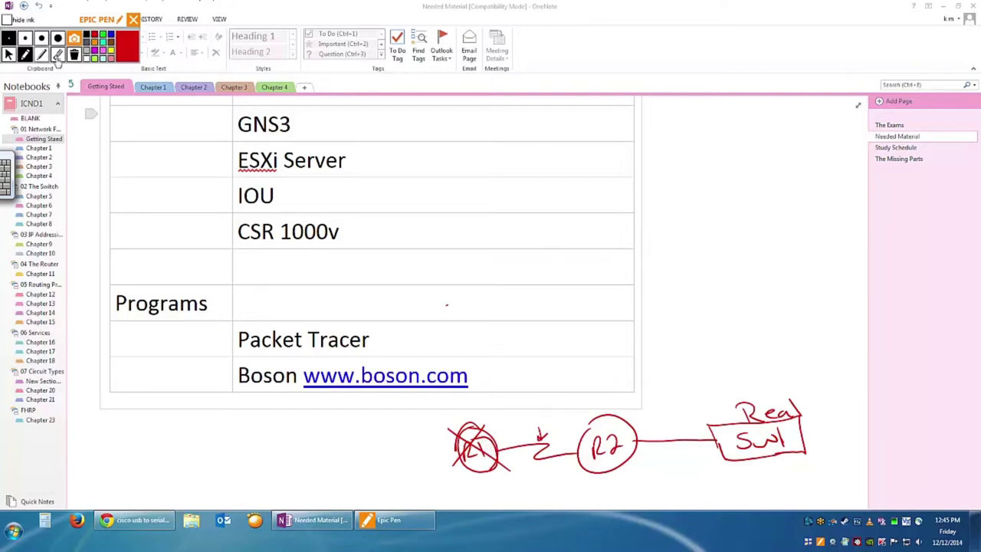
left_click(75, 55)
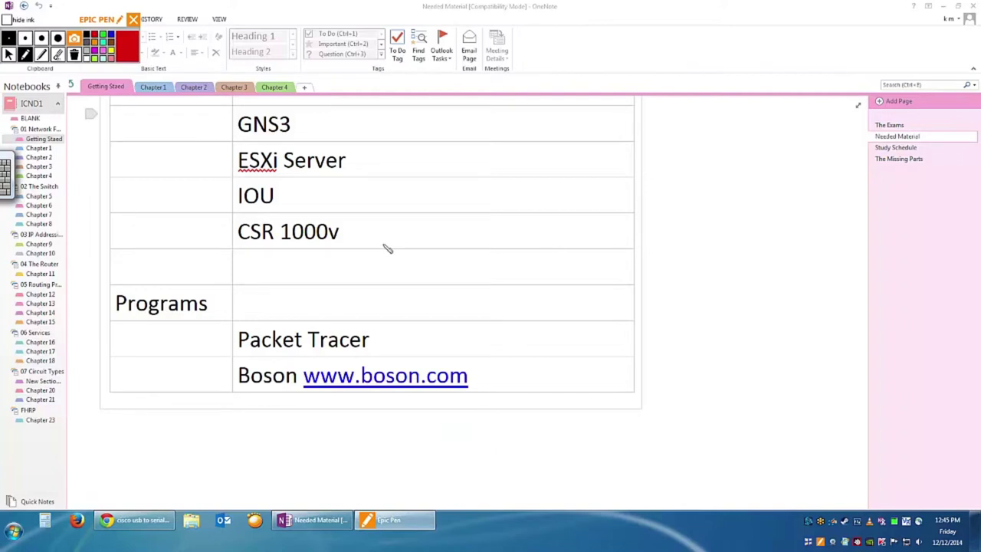
left_click(8, 53)
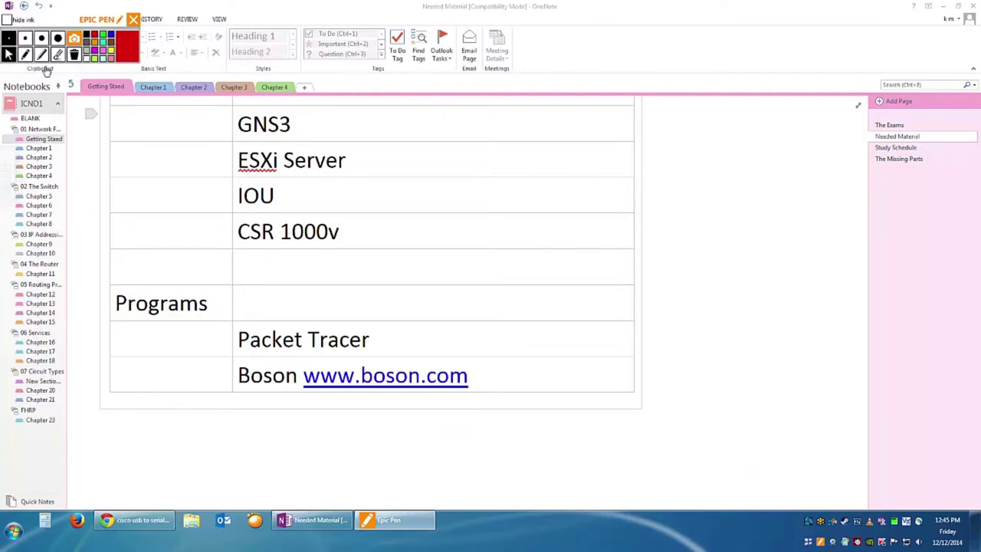
scroll(703, 340, "up", 5)
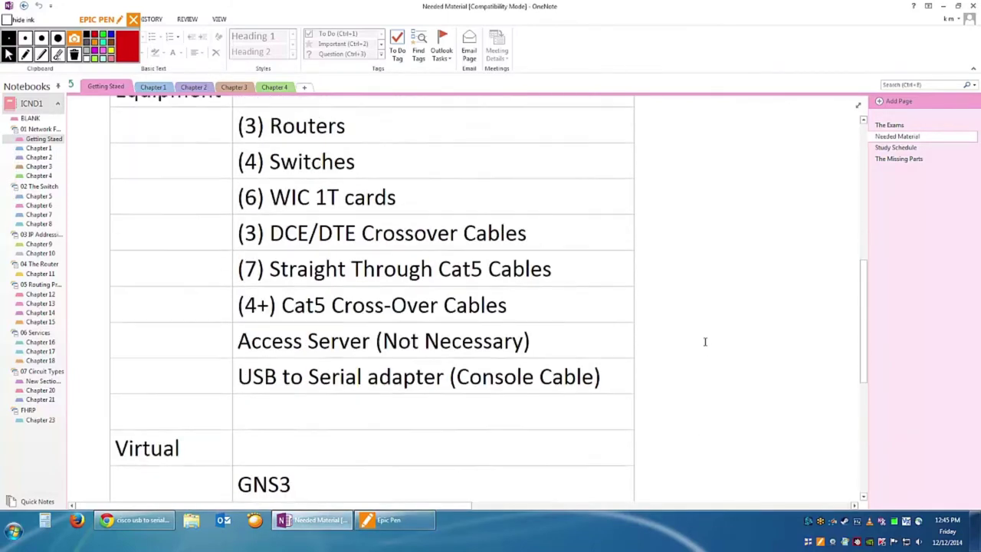
scroll(705, 342, "up", 2)
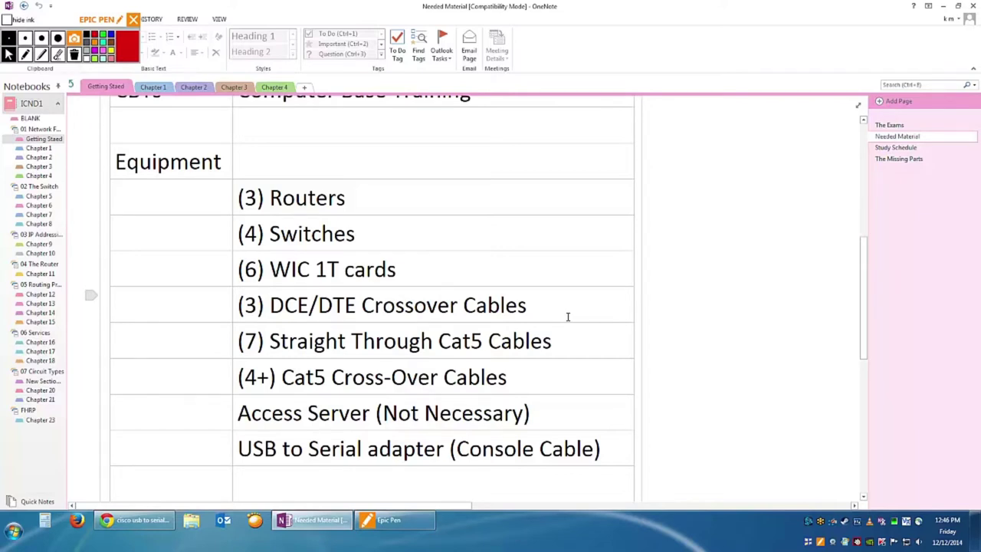
left_click(506, 375)
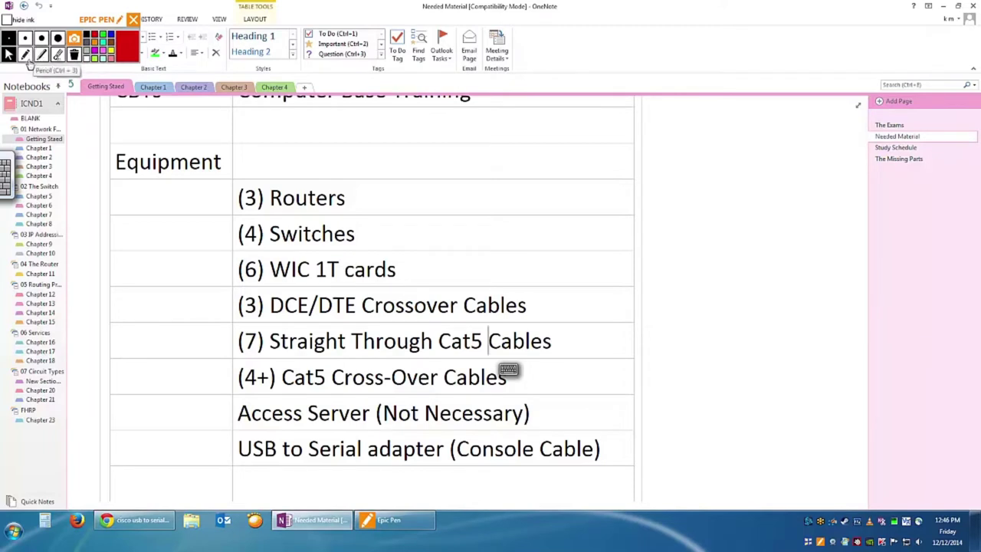
left_click(27, 59)
mouse_move(664, 285)
left_mouse_down()
mouse_move(673, 293)
mouse_move(664, 309)
mouse_move(752, 290)
mouse_move(771, 305)
mouse_move(803, 296)
mouse_move(800, 286)
left_mouse_up()
left_click(687, 288)
mouse_move(744, 268)
left_mouse_down()
mouse_move(735, 279)
mouse_move(742, 282)
left_mouse_up()
left_click_drag(648, 281, 648, 306)
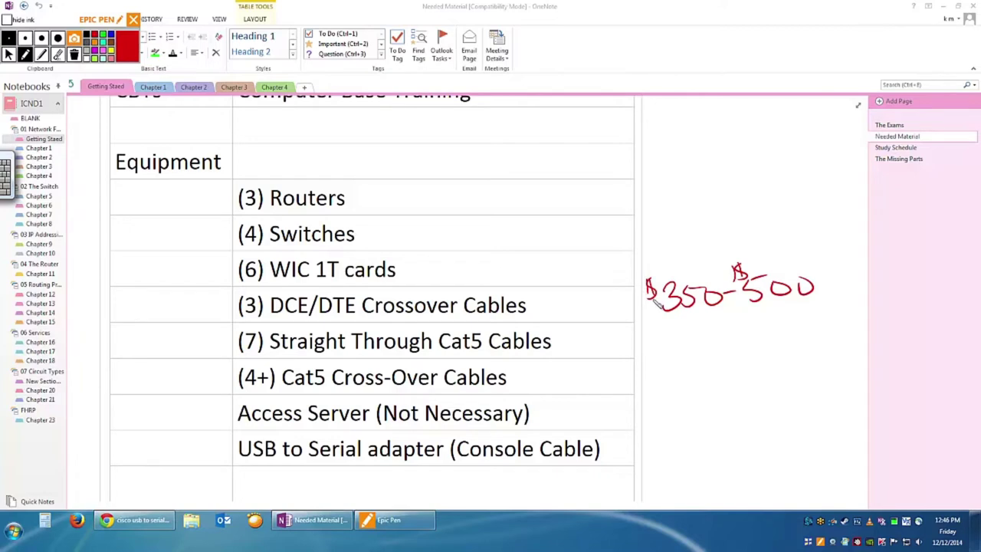
mouse_move(687, 237)
left_mouse_down()
mouse_move(685, 260)
mouse_move(734, 234)
mouse_move(755, 256)
mouse_move(802, 237)
mouse_move(815, 257)
left_mouse_up()
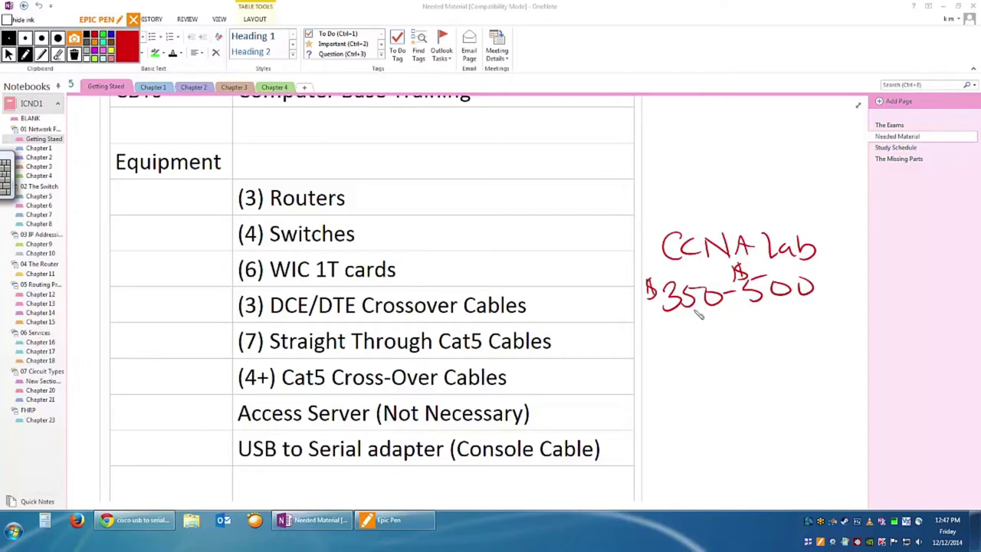
mouse_move(671, 355)
left_mouse_down()
mouse_move(673, 375)
mouse_move(691, 376)
left_mouse_up()
mouse_move(702, 358)
left_mouse_down()
mouse_move(706, 367)
mouse_move(727, 353)
mouse_move(776, 371)
mouse_move(811, 370)
left_mouse_up()
left_click(676, 401)
mouse_move(681, 402)
left_mouse_down()
mouse_move(682, 420)
mouse_move(700, 420)
left_mouse_up()
mouse_move(706, 418)
left_mouse_down()
mouse_move(722, 405)
mouse_move(744, 418)
mouse_move(772, 405)
left_mouse_up()
mouse_move(761, 399)
left_mouse_down()
mouse_move(762, 414)
mouse_move(809, 415)
mouse_move(819, 391)
mouse_move(824, 405)
left_mouse_up()
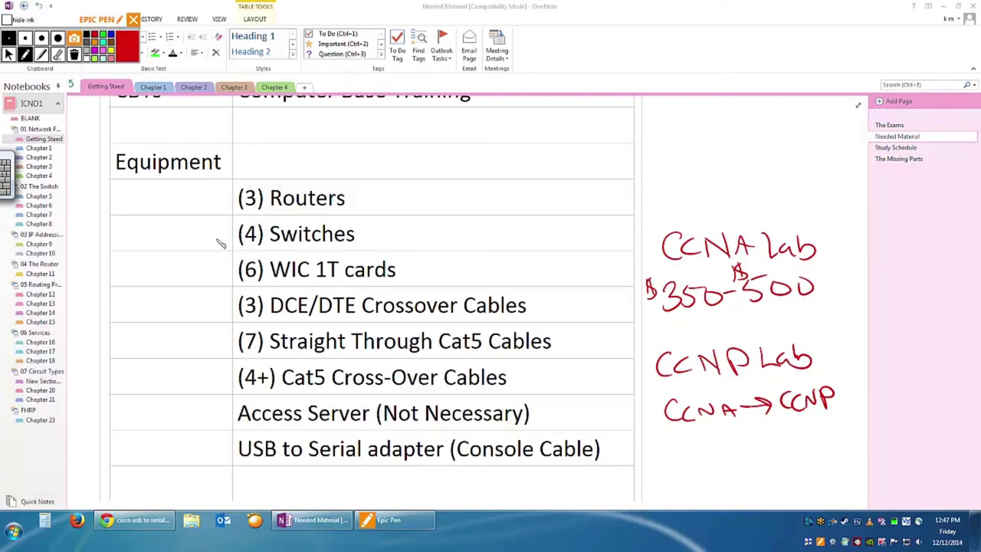
left_click(74, 54)
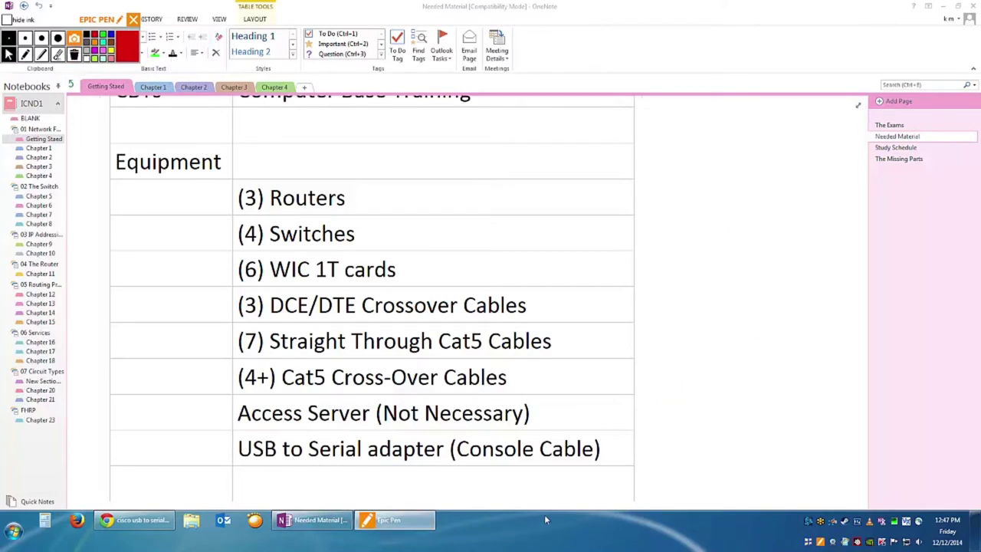
Scroll the Needed Material page back up to the top.
scroll(858, 288, "up", 5)
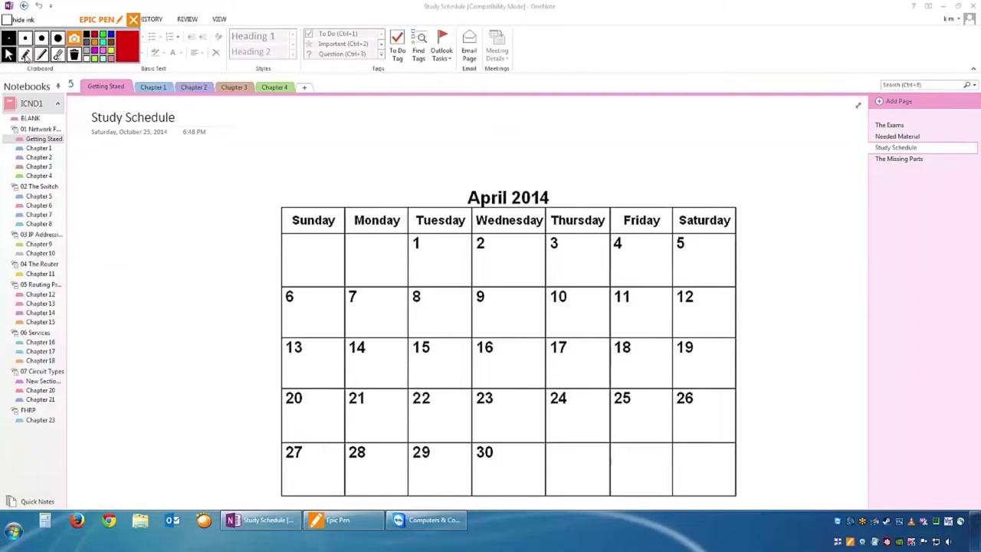
Write '1hr' in red ink above the April 2014 calendar.
left_click(25, 55)
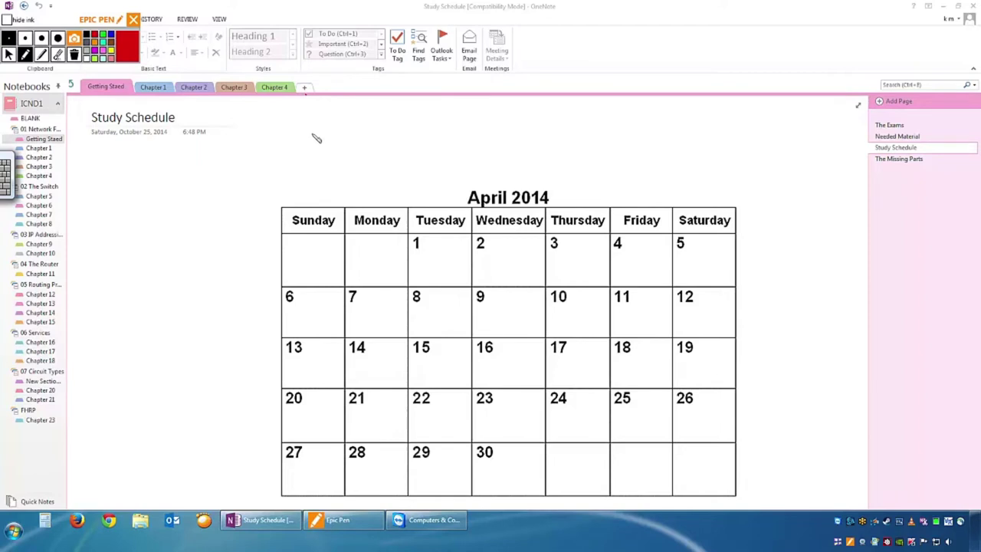
mouse_move(319, 152)
left_mouse_down()
mouse_move(320, 132)
mouse_move(309, 140)
left_mouse_up()
left_click_drag(307, 157, 335, 156)
mouse_move(335, 127)
left_mouse_down()
mouse_move(335, 153)
mouse_move(349, 158)
left_mouse_up()
left_click_drag(353, 158, 361, 146)
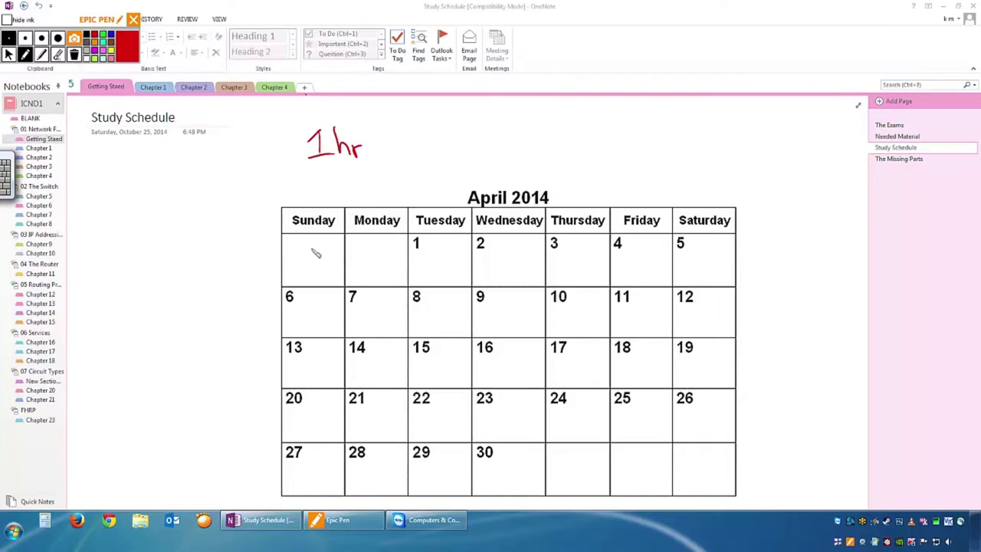
Number the first week's days 1–7, add 8 under April 6, and write '8hr' beside 1hr.
mouse_move(310, 255)
left_mouse_down()
mouse_move(537, 273)
mouse_move(740, 269)
left_mouse_up()
left_click_drag(281, 283, 303, 301)
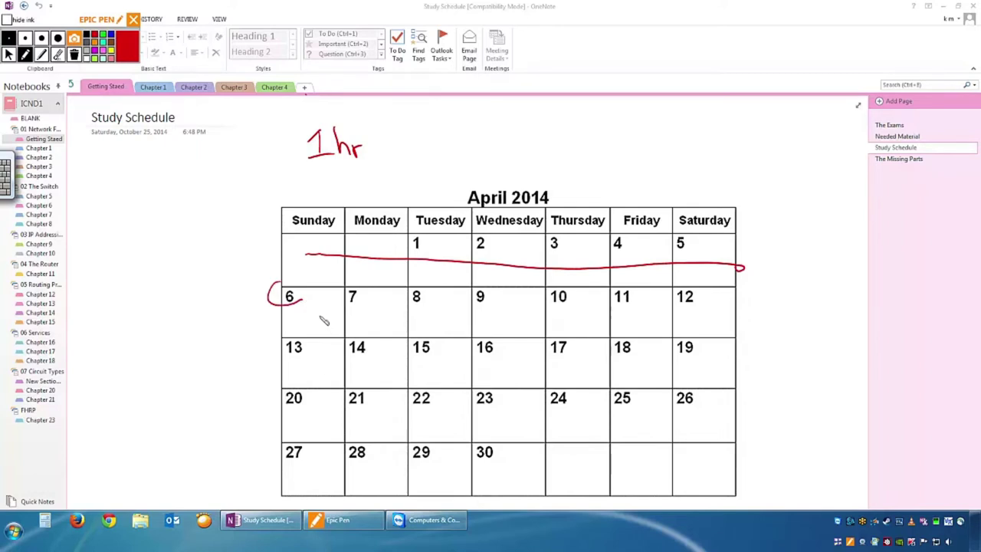
mouse_move(318, 263)
left_mouse_down()
mouse_move(320, 274)
mouse_move(419, 281)
left_mouse_up()
left_click_drag(481, 281, 490, 290)
left_click_drag(572, 277, 563, 285)
left_click_drag(637, 276, 633, 286)
left_click_drag(700, 281, 707, 285)
left_click_drag(313, 305, 311, 320)
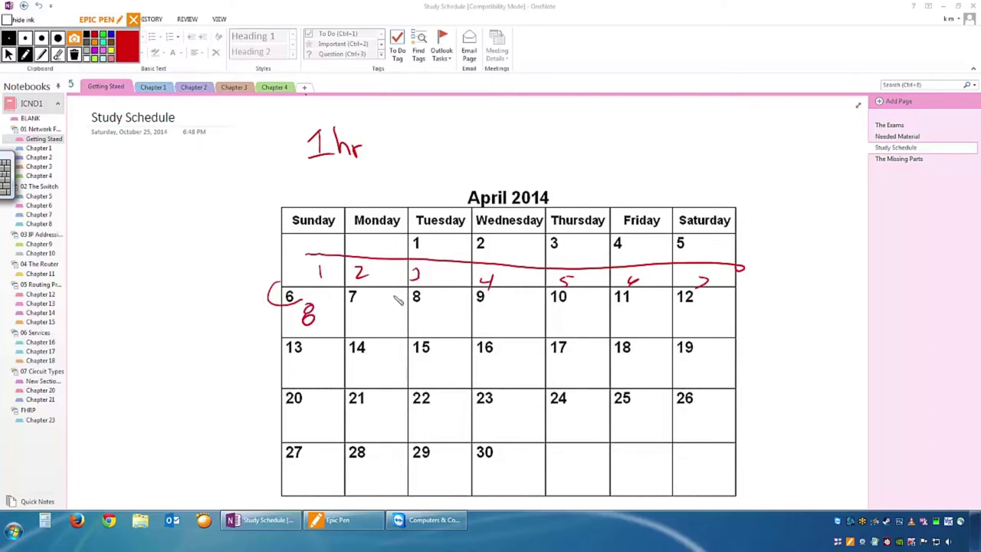
mouse_move(440, 122)
left_mouse_down()
mouse_move(428, 151)
mouse_move(440, 123)
mouse_move(467, 153)
mouse_move(479, 138)
left_mouse_up()
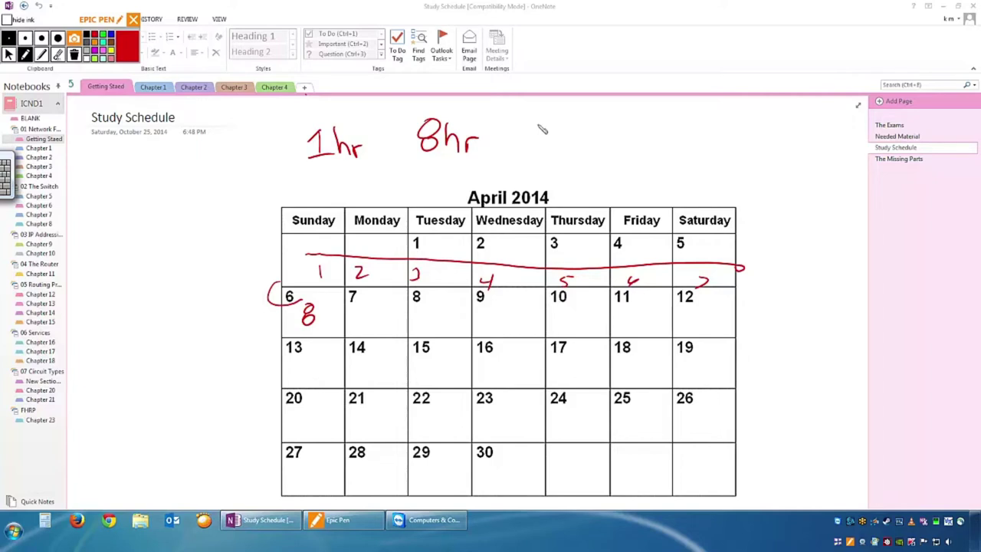
Write '60hrs', '12hrs → 5 days' and '10%' above the calendar, underlining 60hrs and 5 days.
left_click_drag(549, 121, 545, 136)
mouse_move(562, 127)
left_mouse_down()
mouse_move(565, 136)
mouse_move(612, 132)
mouse_move(603, 136)
left_mouse_up()
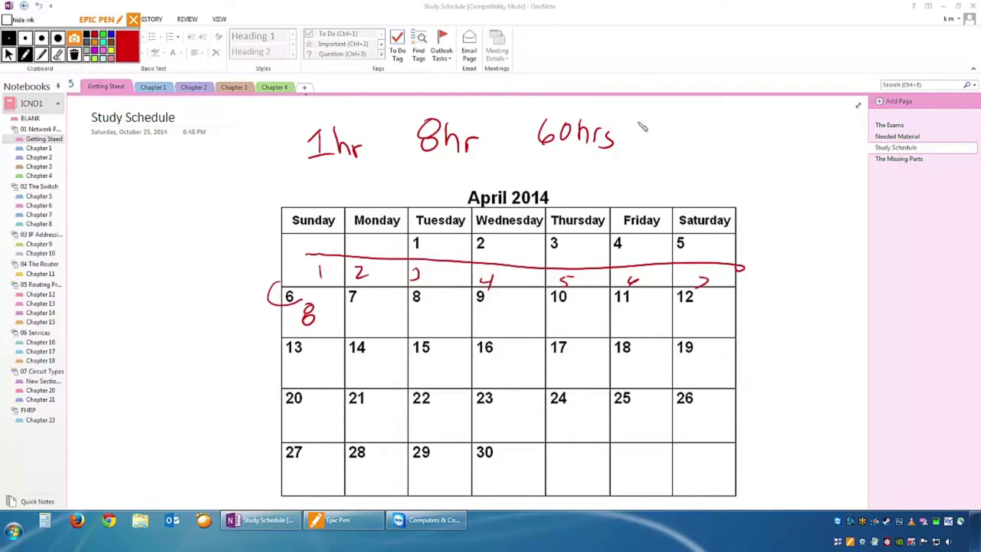
mouse_move(660, 114)
left_mouse_down()
mouse_move(661, 130)
mouse_move(714, 121)
mouse_move(723, 155)
mouse_move(760, 135)
mouse_move(772, 157)
left_mouse_up()
mouse_move(791, 146)
left_mouse_down()
mouse_move(791, 169)
mouse_move(807, 160)
left_mouse_up()
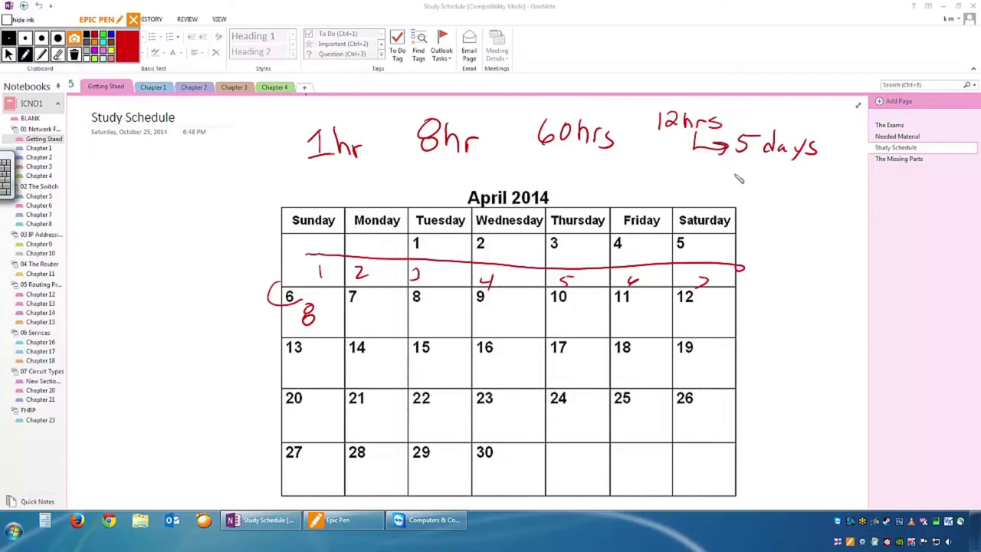
mouse_move(734, 174)
left_mouse_down()
mouse_move(733, 188)
mouse_move(746, 176)
mouse_move(768, 193)
left_mouse_up()
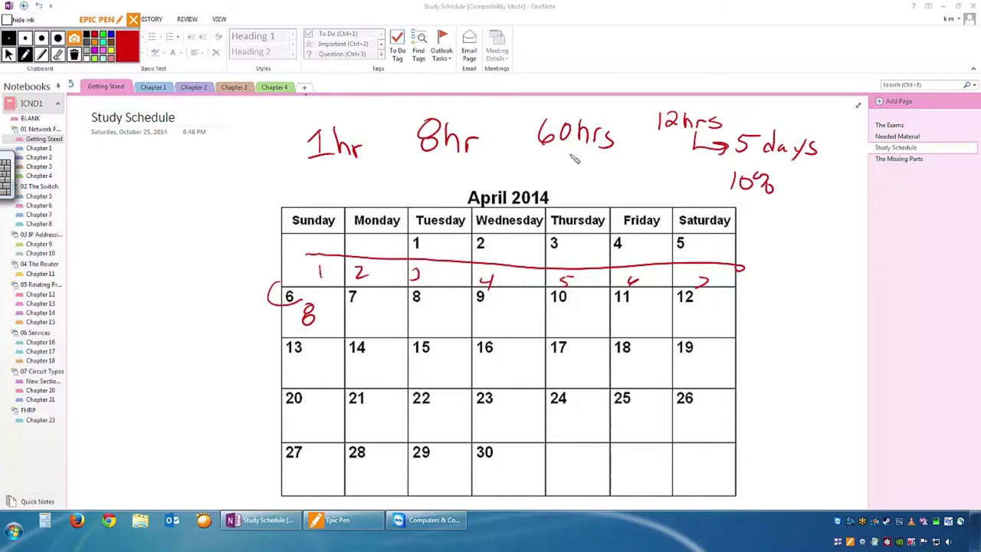
left_click_drag(539, 155, 622, 162)
left_click_drag(726, 161, 817, 164)
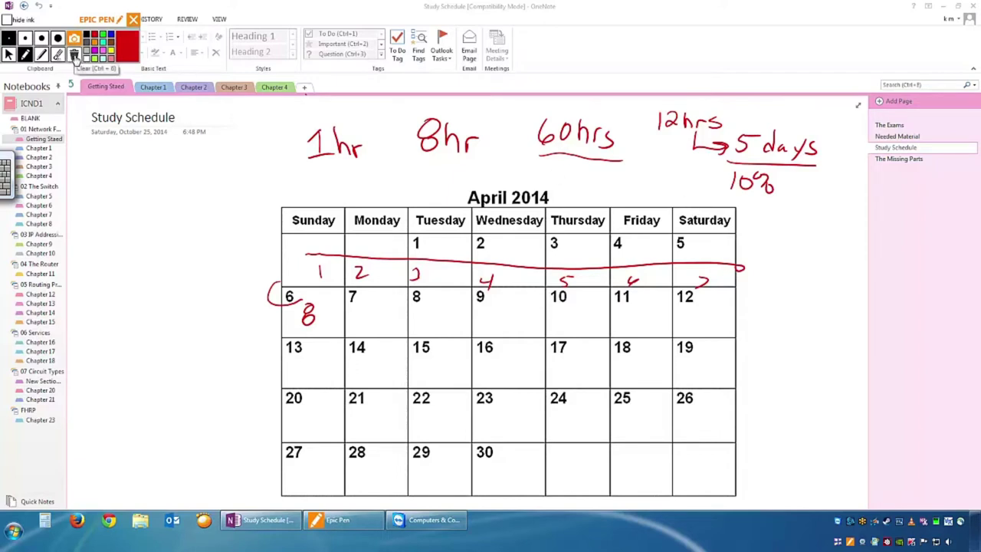
Clear the ink, write '8hrs', and compute 60 ÷ 8 = 7.5 in Calculator.
left_click(75, 55)
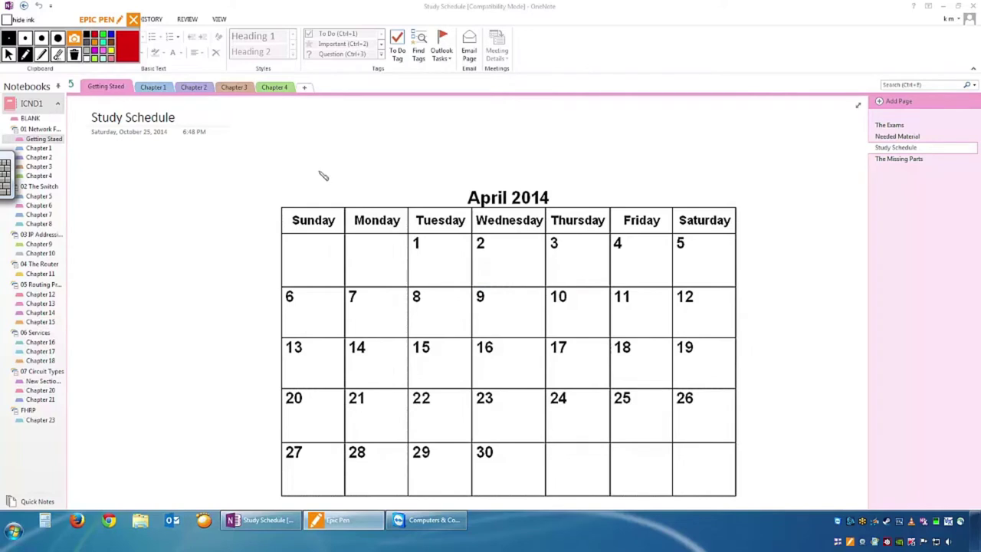
mouse_move(351, 121)
left_mouse_down()
mouse_move(335, 127)
mouse_move(353, 123)
mouse_move(385, 145)
left_mouse_up()
left_click(46, 521)
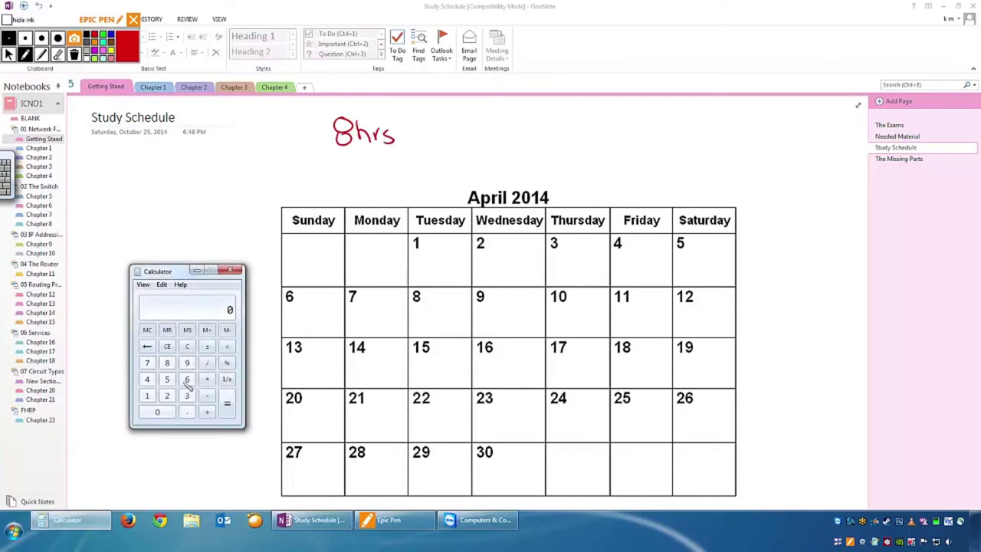
left_click(187, 380)
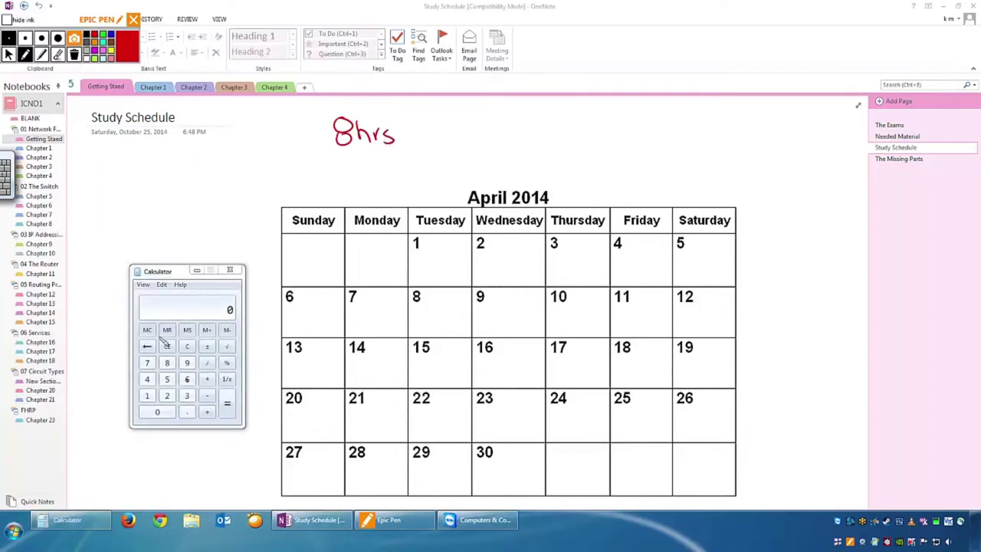
left_click(9, 53)
left_click(187, 379)
left_click(157, 412)
left_click(207, 363)
left_click(167, 363)
left_click(227, 404)
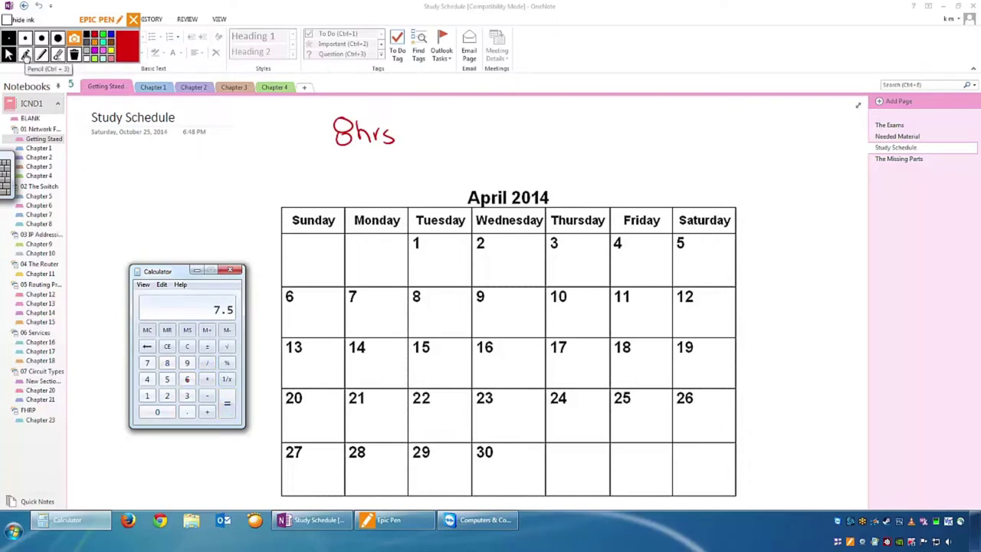
Write '7.5 weeks = 2months' in red ink beside 8hrs, then clear all the ink.
left_click(25, 56)
mouse_move(485, 131)
left_mouse_down()
mouse_move(497, 131)
mouse_move(491, 149)
mouse_move(519, 139)
mouse_move(513, 148)
left_mouse_up()
left_click(507, 147)
mouse_move(512, 131)
left_mouse_down()
mouse_move(549, 147)
mouse_move(591, 140)
mouse_move(597, 150)
left_mouse_up()
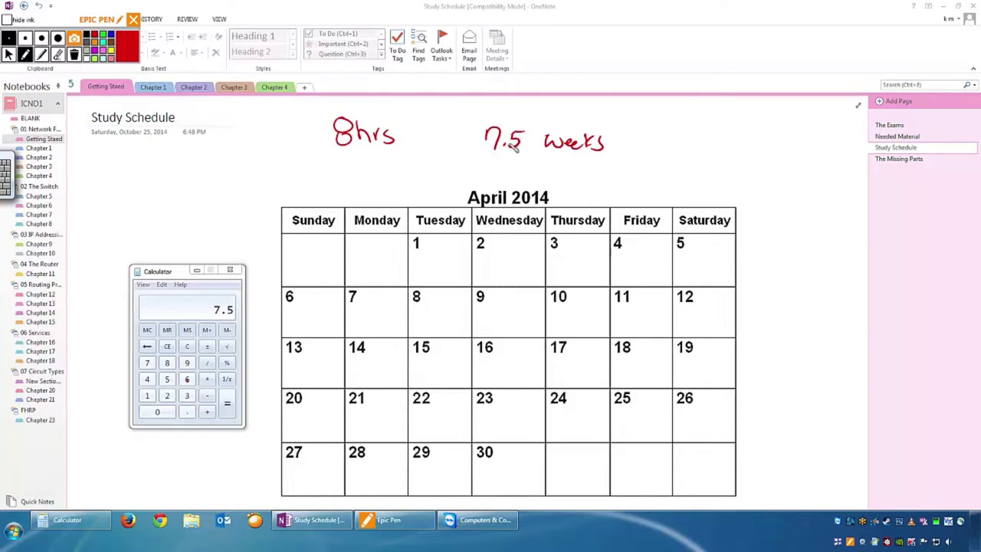
left_click_drag(624, 140, 637, 139)
left_click_drag(625, 147, 757, 150)
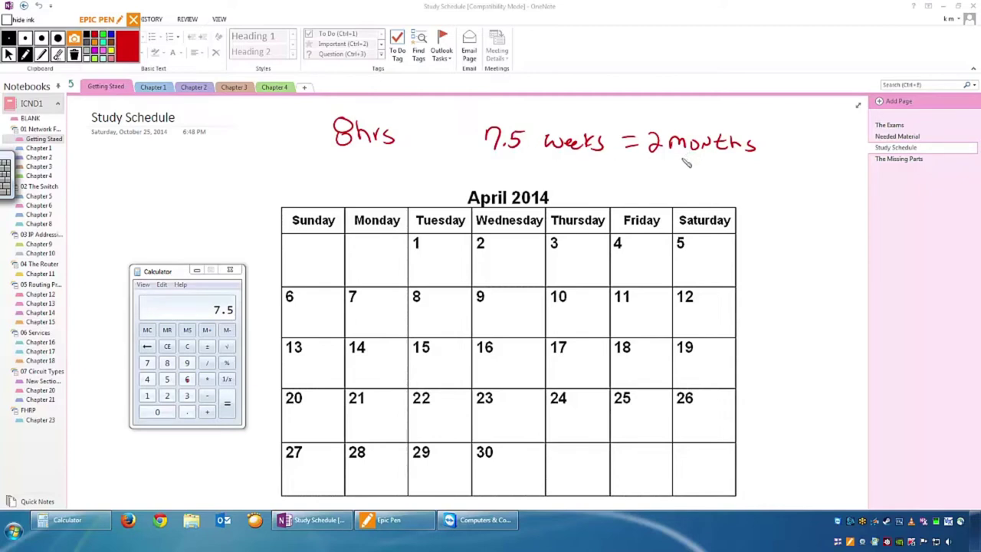
mouse_move(648, 178)
left_mouse_down()
mouse_move(681, 180)
mouse_move(674, 193)
left_mouse_up()
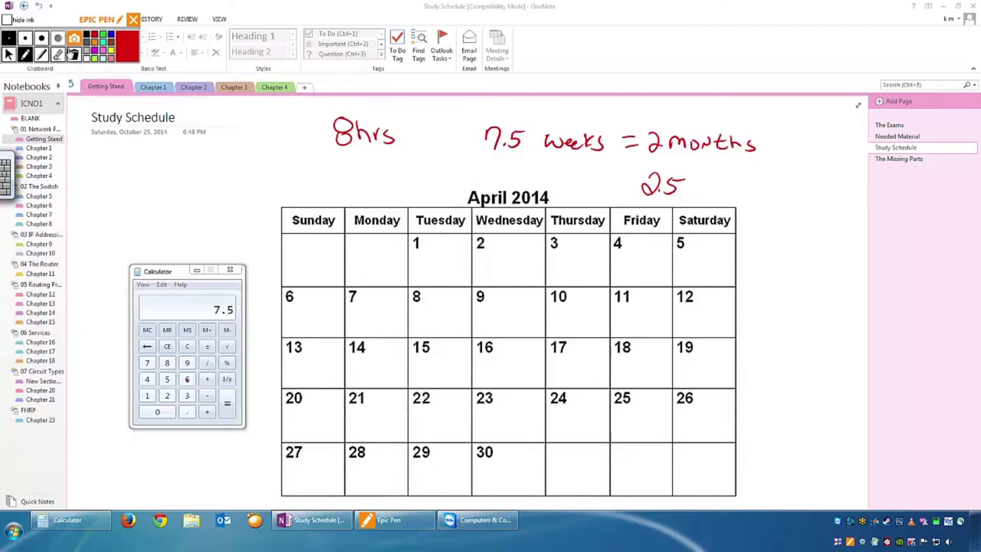
left_click(74, 54)
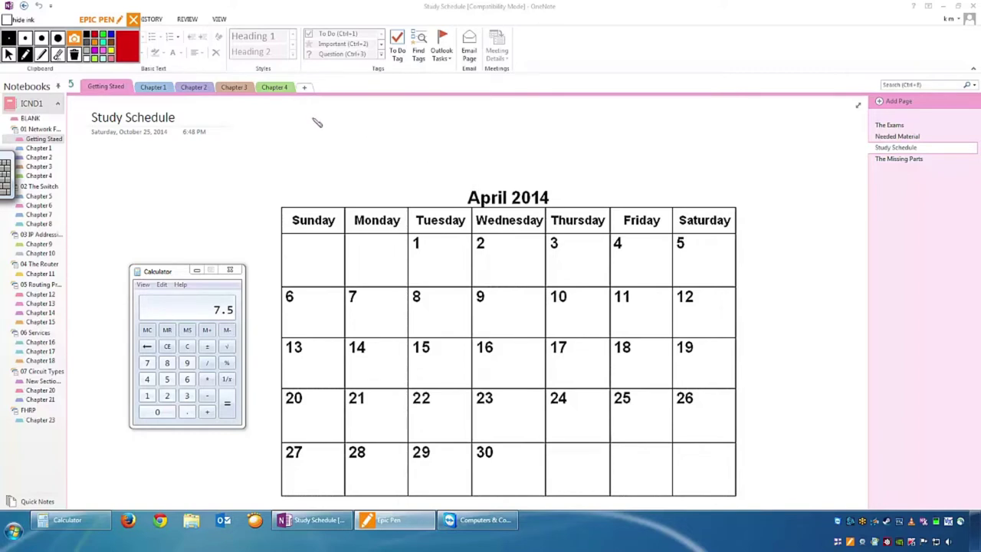
Write '4hrs' above the calendar, clear the messy version, and rewrite a clean 4hrs.
mouse_move(314, 120)
left_mouse_down()
mouse_move(305, 132)
mouse_move(331, 132)
left_mouse_up()
mouse_move(324, 118)
left_mouse_down()
mouse_move(324, 142)
mouse_move(342, 128)
mouse_move(383, 139)
left_mouse_up()
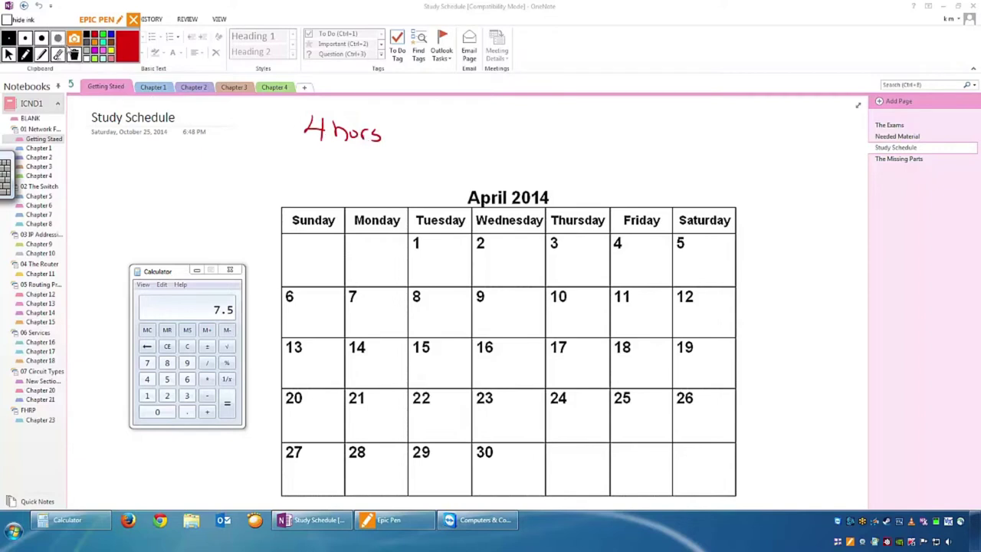
left_click(75, 57)
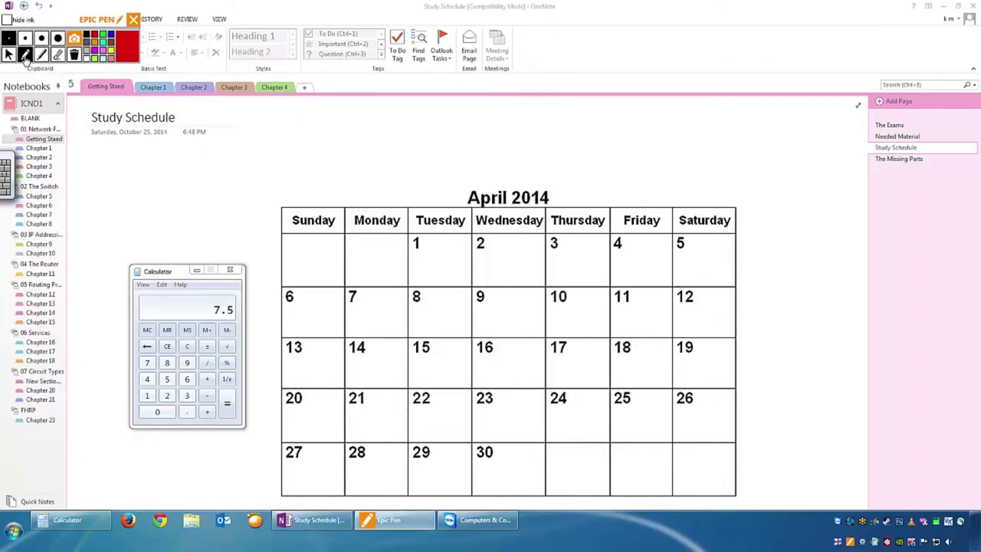
left_click_drag(301, 128, 368, 161)
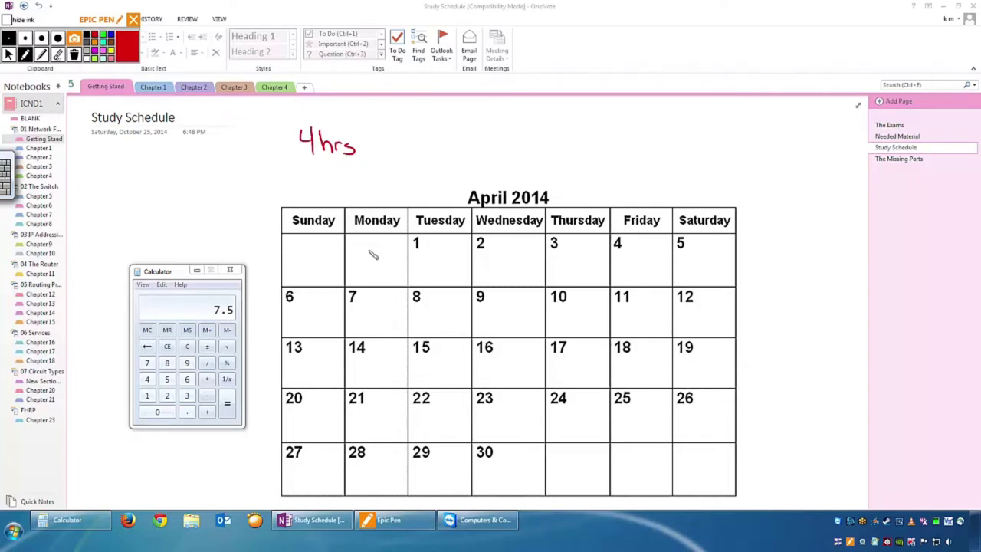
Cross off the first week's days and write '= 28hrs' and '8 weeks' beside 4hrs.
left_click_drag(316, 246, 290, 272)
left_click_drag(294, 249, 320, 271)
mouse_move(386, 261)
left_mouse_down()
mouse_move(440, 272)
mouse_move(499, 263)
mouse_move(597, 282)
mouse_move(709, 277)
left_mouse_up()
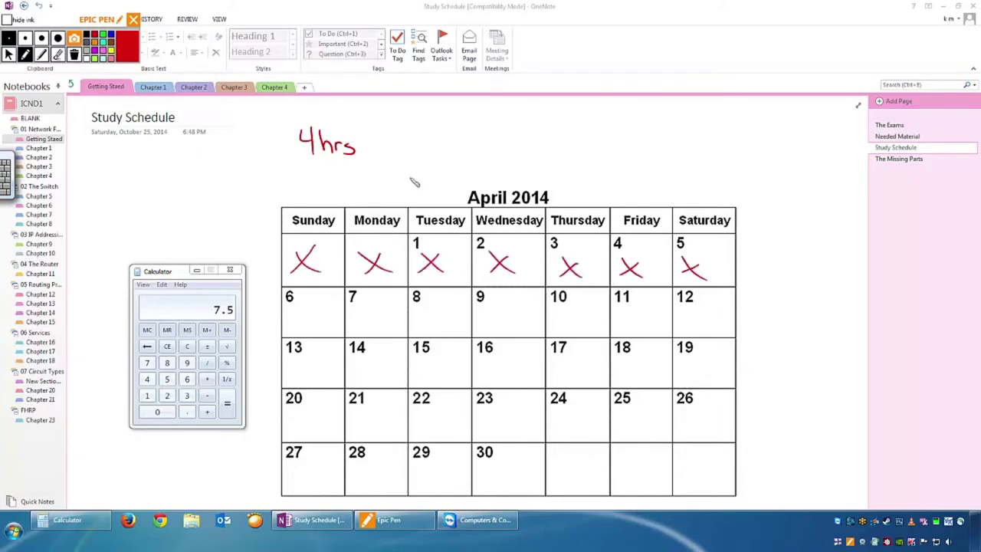
mouse_move(369, 147)
left_mouse_down()
mouse_move(422, 147)
mouse_move(401, 138)
mouse_move(406, 154)
mouse_move(471, 146)
mouse_move(460, 157)
left_mouse_up()
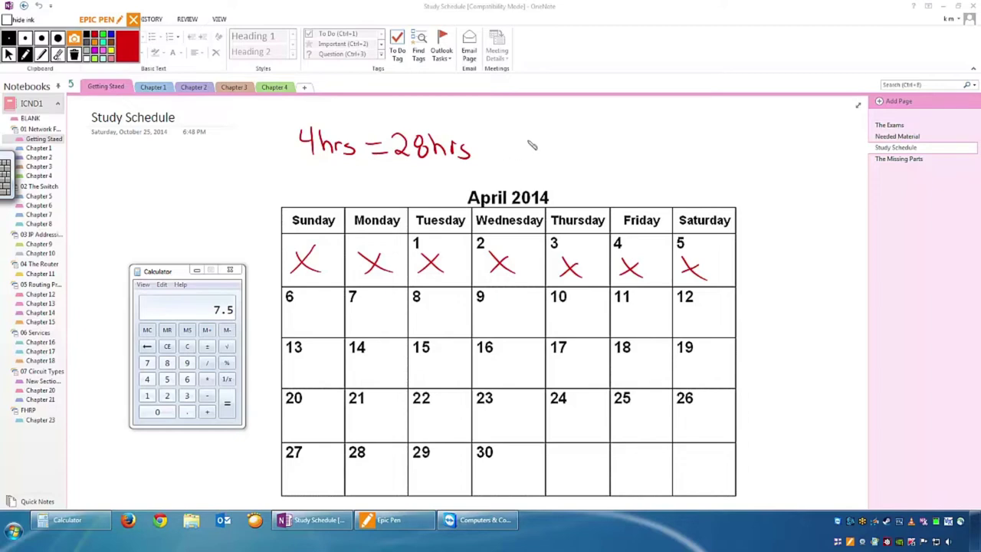
mouse_move(534, 136)
left_mouse_down()
mouse_move(546, 153)
mouse_move(621, 159)
left_mouse_up()
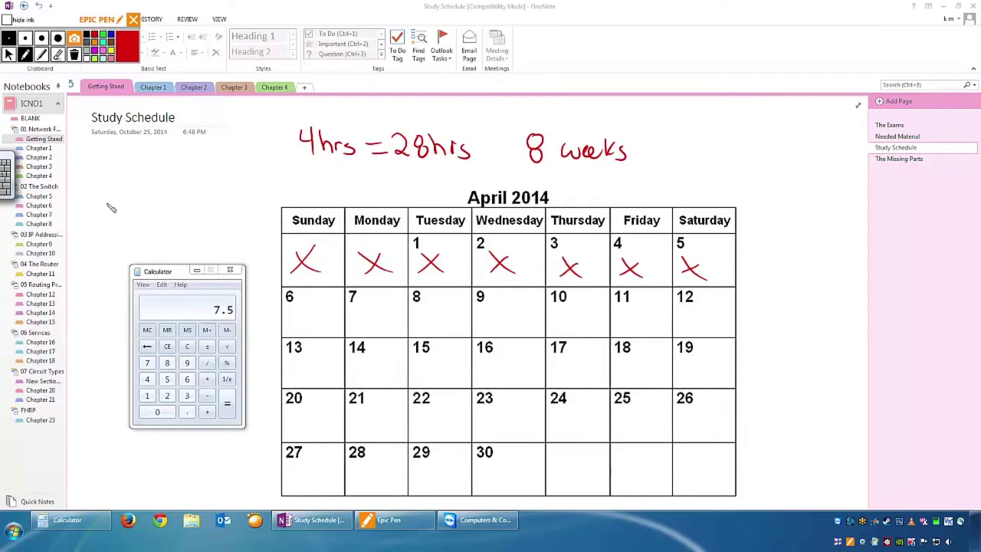
Compute 28 × 8 = 224 in Calculator, then clear all the ink from the page.
left_click(10, 55)
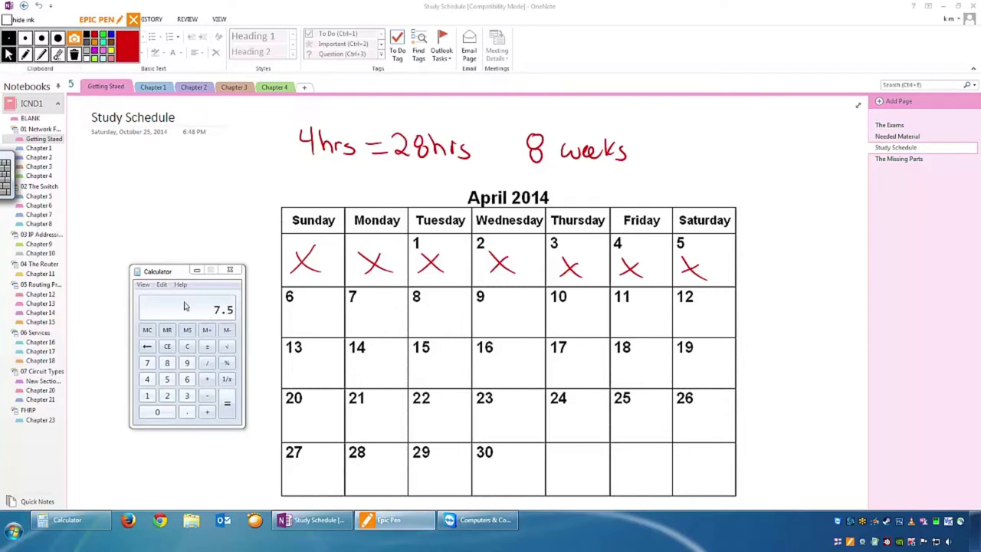
left_click(188, 346)
left_click(167, 395)
left_click(167, 363)
left_click(207, 379)
left_click(167, 362)
left_click(226, 404)
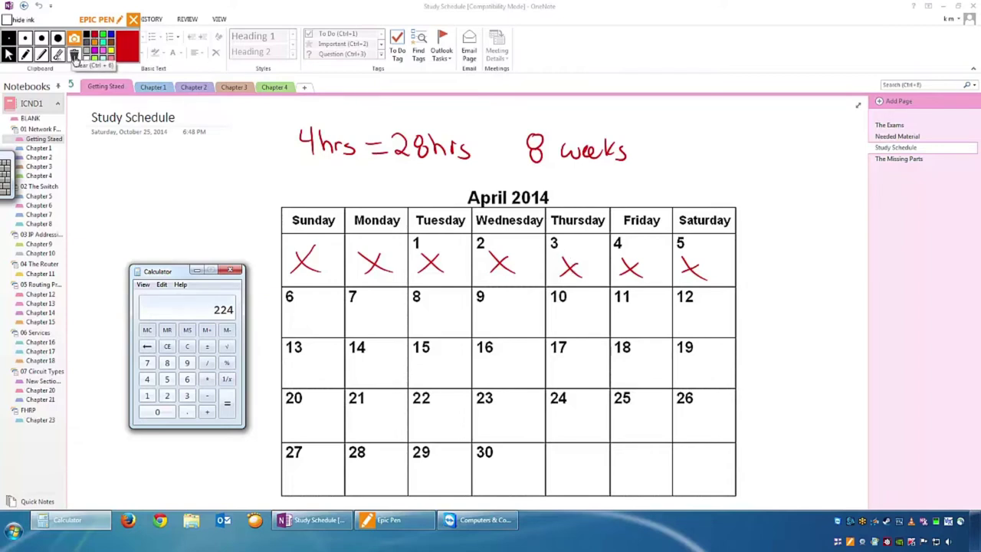
left_click(73, 56)
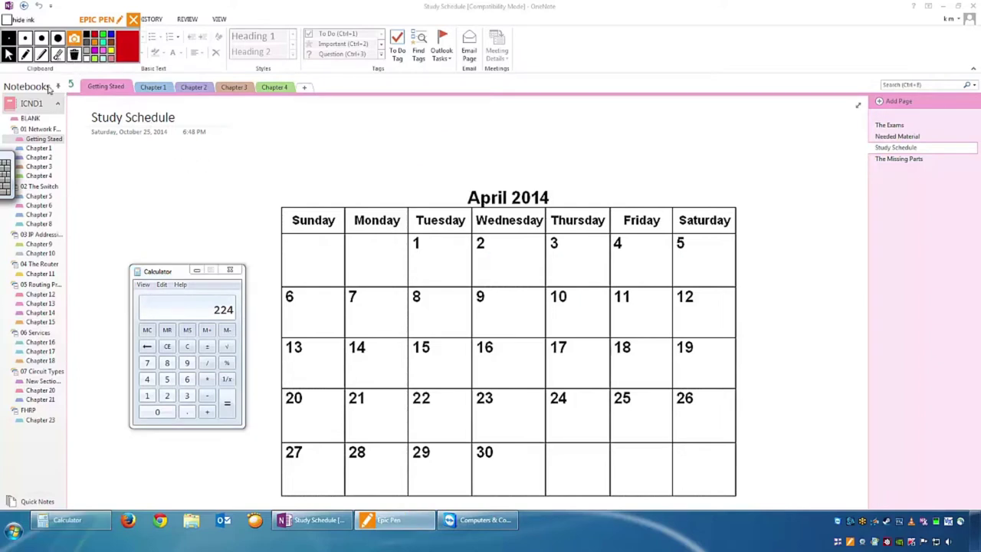
Write '30 minutes' above the calendar in red ink and cross off April 1.
mouse_move(313, 150)
left_mouse_down()
mouse_move(325, 162)
mouse_move(387, 166)
mouse_move(430, 158)
left_mouse_up()
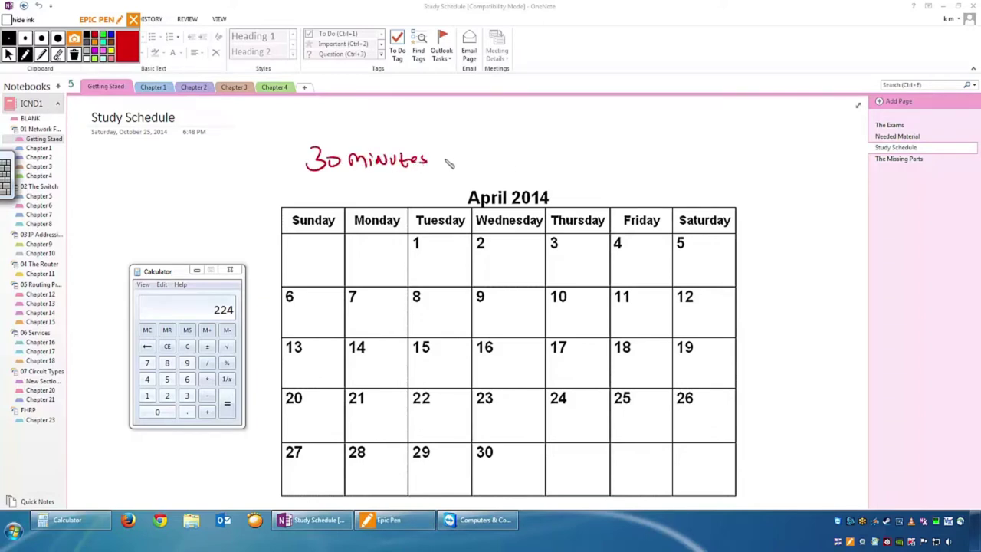
left_click(425, 246)
mouse_move(444, 241)
left_mouse_down()
mouse_move(430, 270)
mouse_move(456, 273)
left_mouse_up()
Put red X's on April 6, 12, 15, 24 and 28.
left_click_drag(326, 301, 315, 328)
left_click_drag(305, 308, 347, 340)
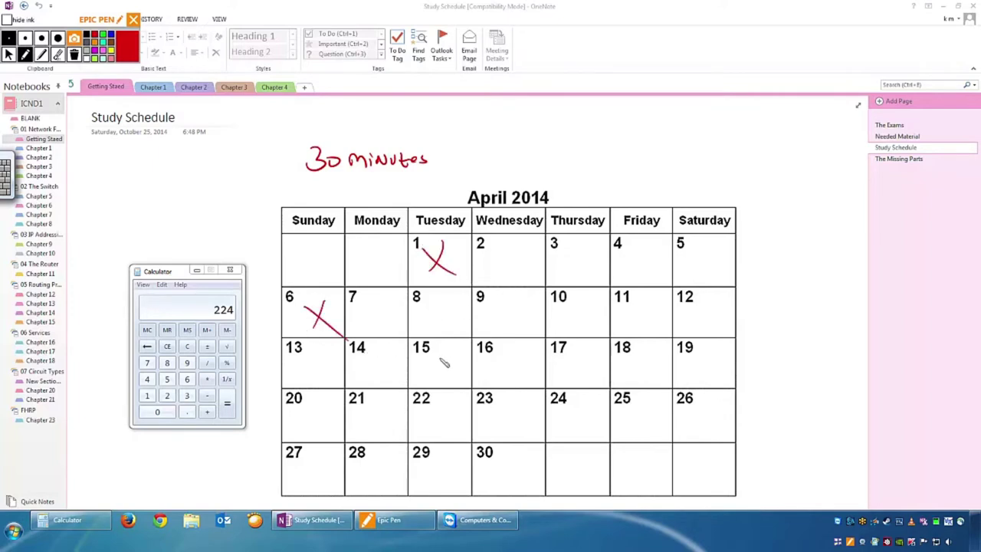
mouse_move(705, 302)
left_mouse_down()
mouse_move(688, 328)
mouse_move(702, 334)
left_mouse_up()
mouse_move(460, 350)
left_mouse_down()
mouse_move(443, 378)
mouse_move(467, 380)
left_mouse_up()
mouse_move(581, 395)
left_mouse_down()
mouse_move(575, 431)
mouse_move(587, 420)
left_mouse_up()
mouse_move(367, 457)
left_mouse_down()
mouse_move(353, 482)
mouse_move(383, 486)
left_mouse_up()
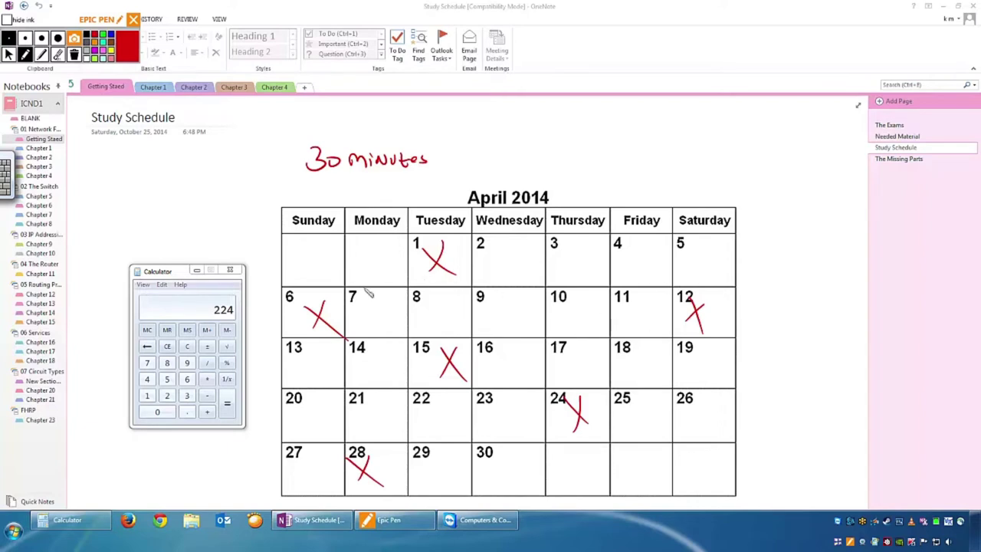
Handwrite Wed on the 7th, Birth on the 9th, Softball on the 17th and Birth on the 22nd.
mouse_move(372, 326)
left_mouse_down()
mouse_move(400, 301)
mouse_move(411, 306)
left_mouse_up()
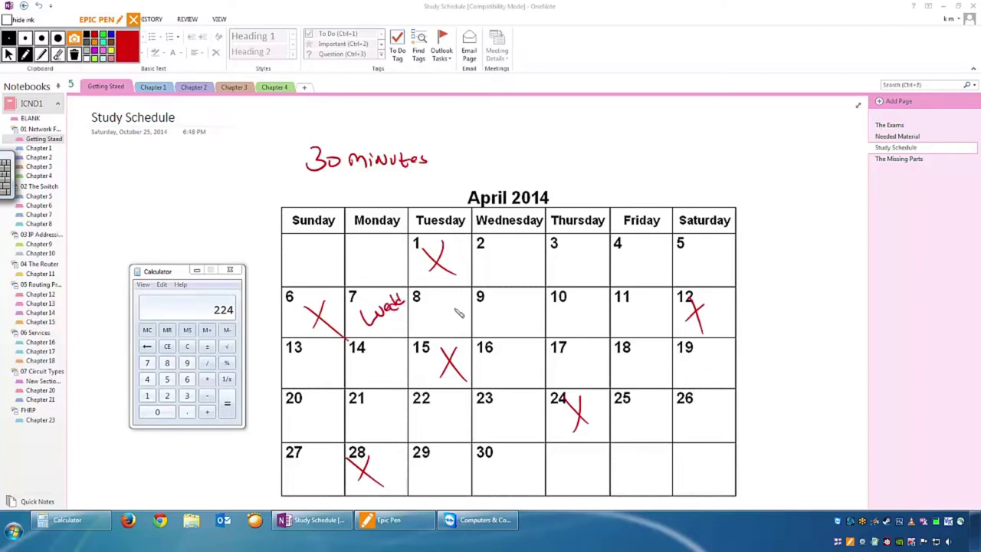
mouse_move(506, 317)
left_mouse_down()
mouse_move(511, 325)
mouse_move(549, 314)
left_mouse_up()
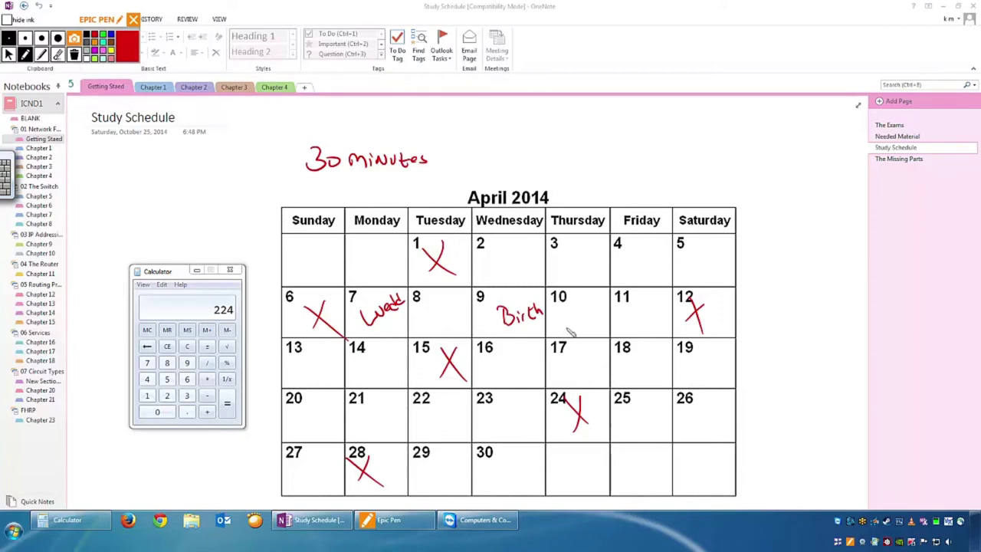
left_click_drag(553, 365, 610, 353)
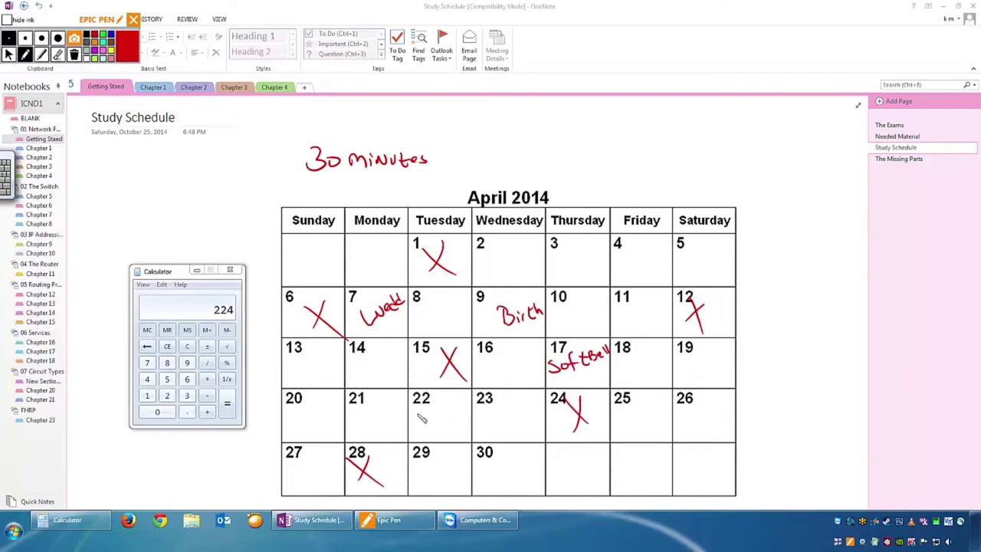
mouse_move(420, 414)
left_mouse_down()
mouse_move(429, 426)
mouse_move(466, 419)
left_mouse_up()
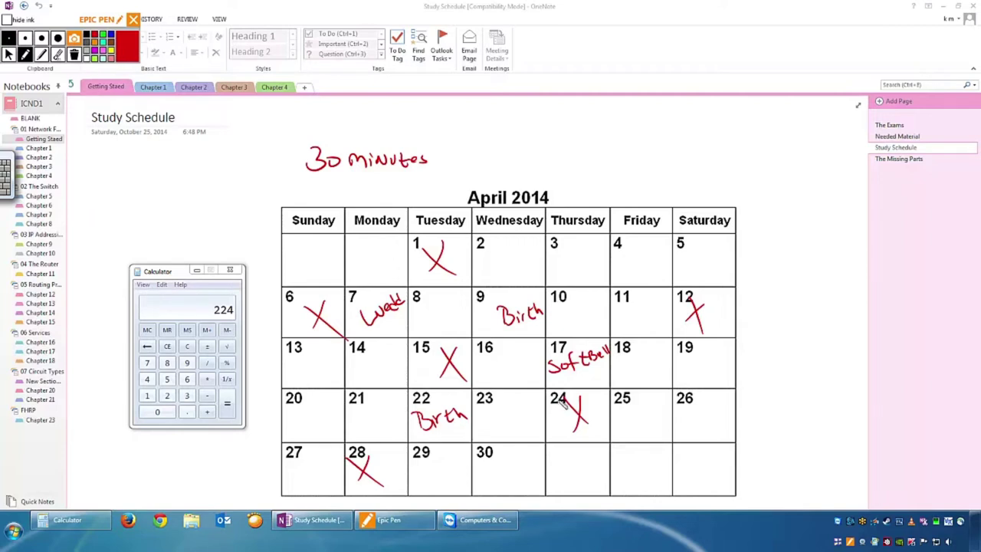
Write Party on the 25th and Family on the 19th, then begin '12 months' above the calendar.
mouse_move(627, 418)
left_mouse_down()
mouse_move(669, 410)
mouse_move(652, 434)
left_mouse_up()
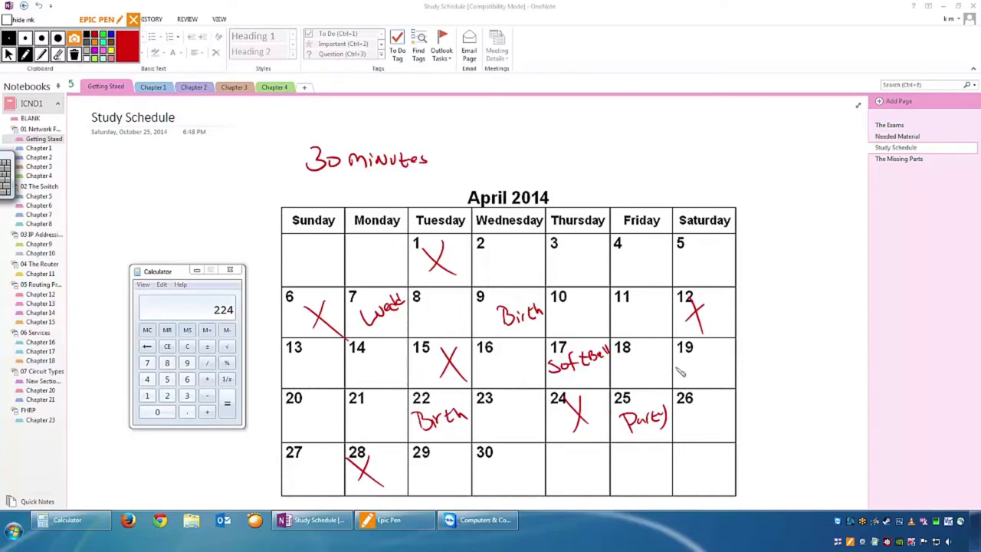
mouse_move(681, 360)
left_mouse_down()
mouse_move(726, 365)
mouse_move(728, 375)
left_mouse_up()
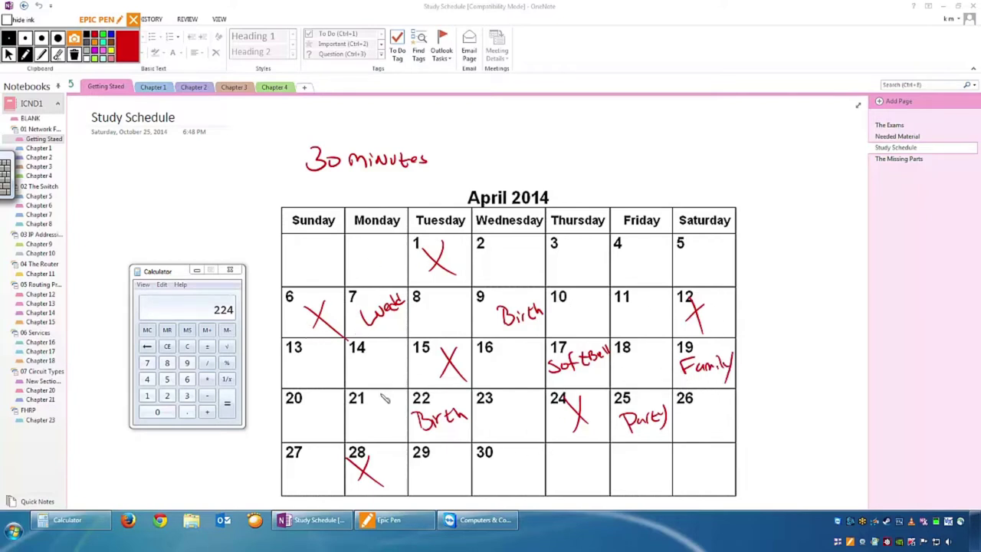
left_click_drag(463, 120, 464, 141)
mouse_move(473, 125)
left_mouse_down()
mouse_move(489, 141)
mouse_move(557, 132)
mouse_move(620, 142)
left_mouse_up()
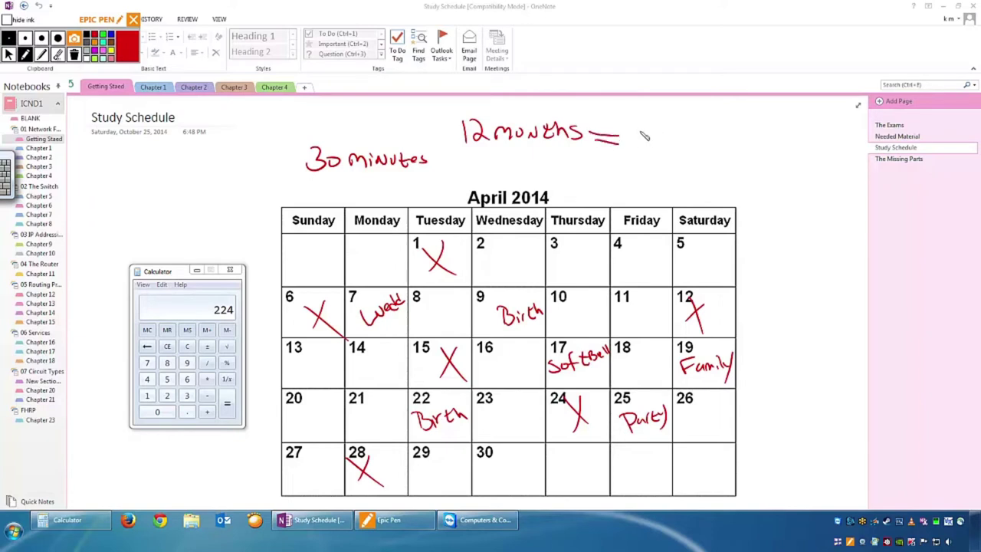
Finish the note '12 months = 1 year' and write 'Goals Schedule' right of the calendar title.
mouse_move(637, 127)
left_mouse_down()
mouse_move(664, 151)
mouse_move(709, 143)
left_mouse_up()
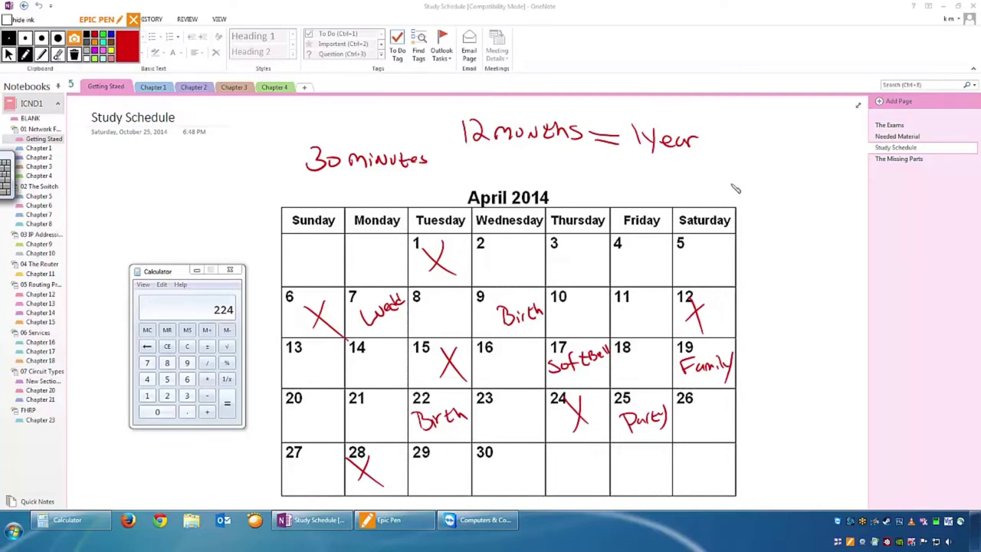
mouse_move(756, 170)
left_mouse_down()
mouse_move(753, 186)
mouse_move(779, 187)
left_mouse_up()
mouse_move(750, 196)
left_mouse_down()
mouse_move(754, 208)
mouse_move(817, 201)
left_mouse_up()
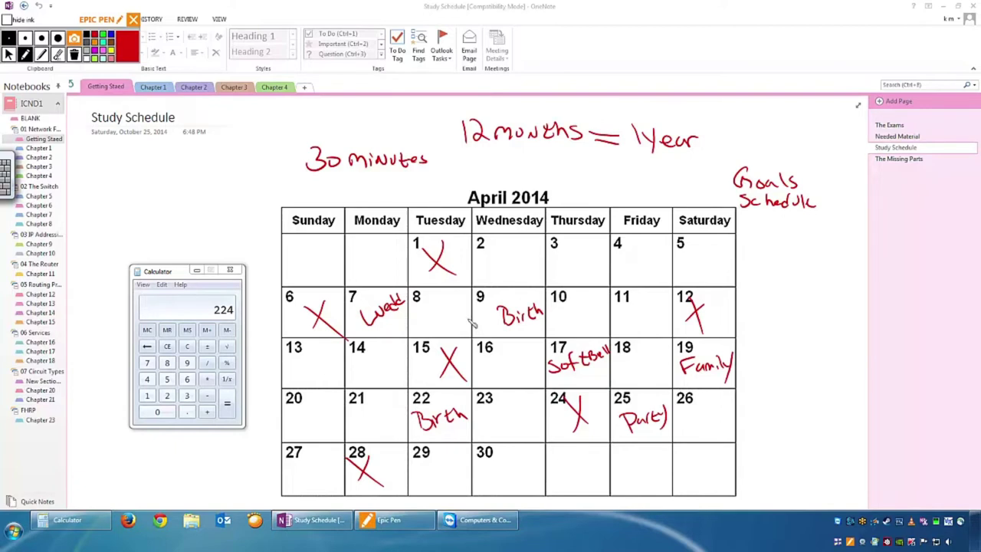
Write a red 4 beside the X on the 1st, 6th, 12th, 15th, 24th and 28th.
left_click_drag(450, 245, 457, 267)
left_click_drag(293, 311, 299, 326)
left_click_drag(712, 310, 717, 330)
left_click_drag(412, 358, 421, 367)
left_click_drag(419, 357, 419, 372)
left_click_drag(598, 399, 603, 420)
left_click_drag(381, 458, 388, 480)
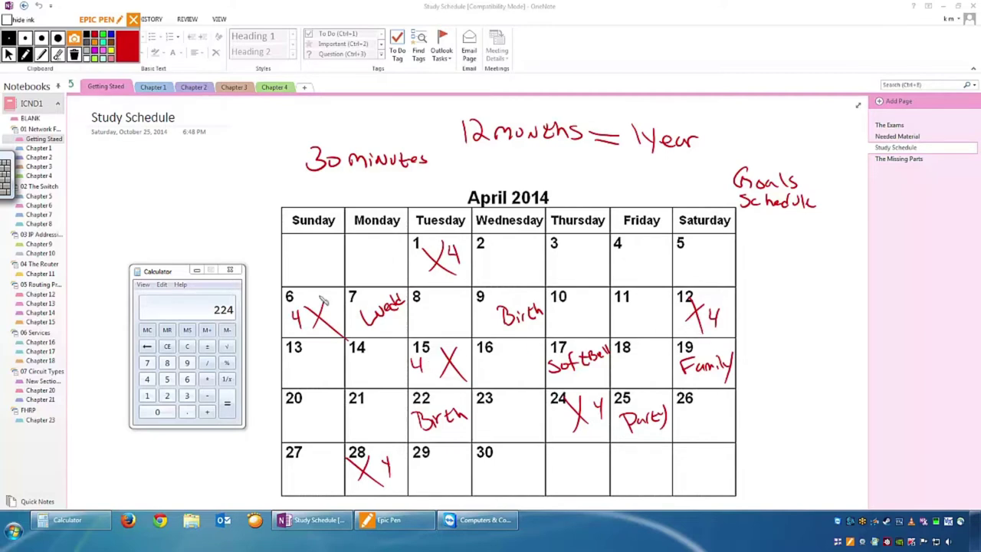
Clear the Calculator and write '24hr-SP' in red at the top left of the page.
left_click(60, 56)
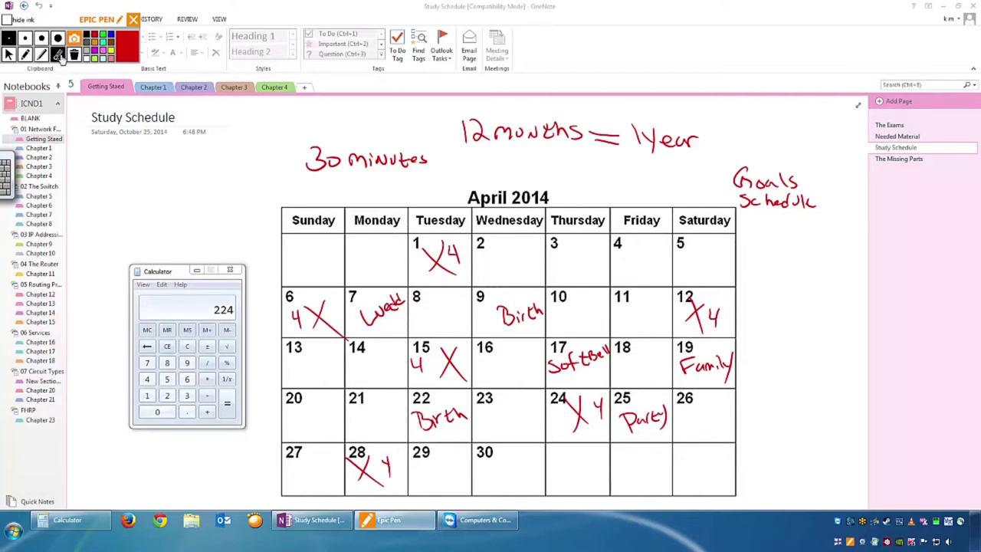
left_click(24, 56)
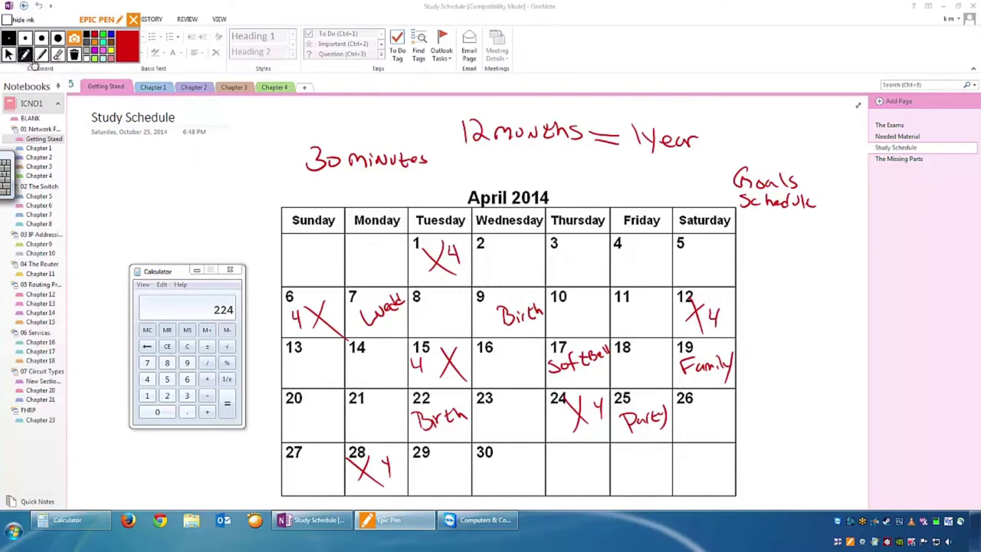
left_click(9, 54)
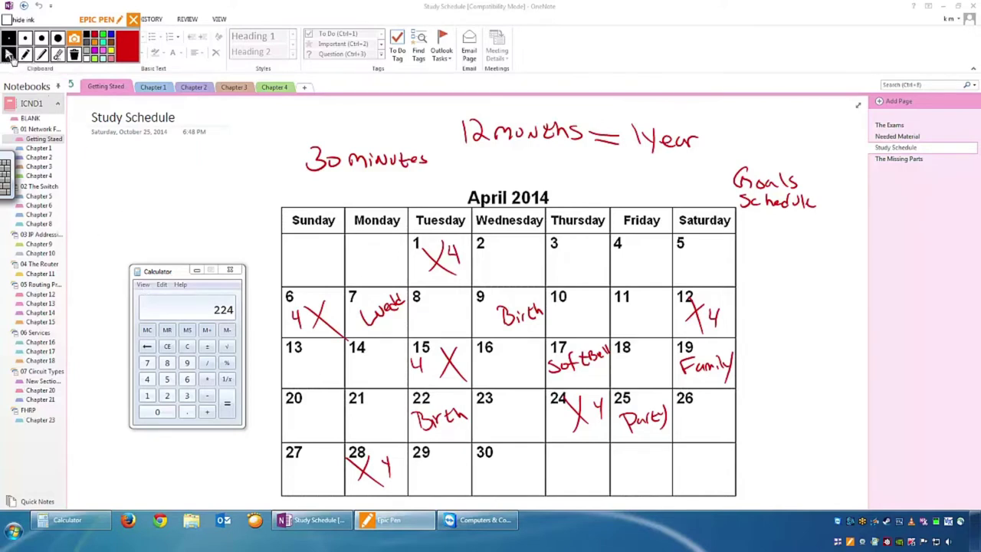
left_click(188, 347)
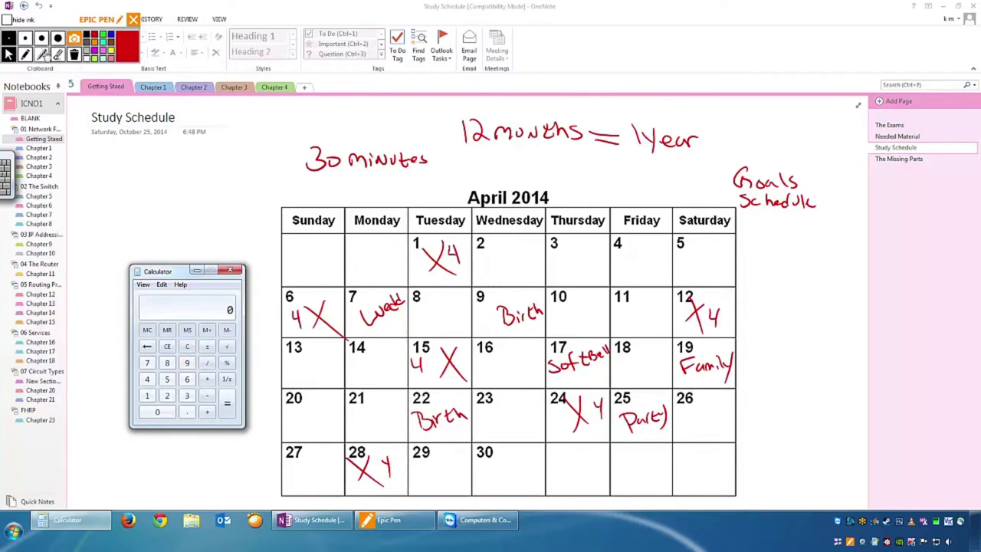
left_click(25, 54)
mouse_move(116, 166)
left_mouse_down()
mouse_move(127, 186)
mouse_move(216, 172)
left_mouse_up()
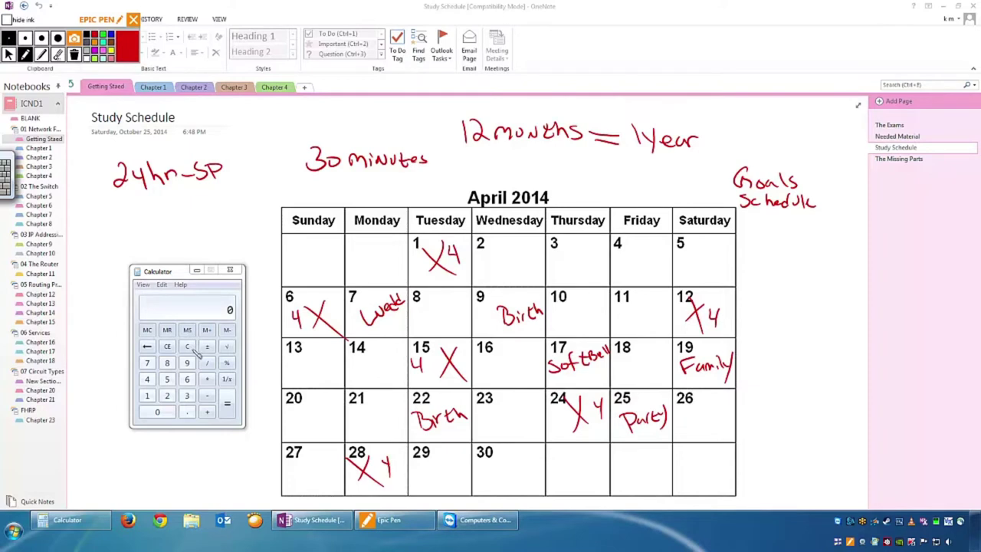
Compute 0.5 × 30 = 15 in the Calculator.
left_click(9, 54)
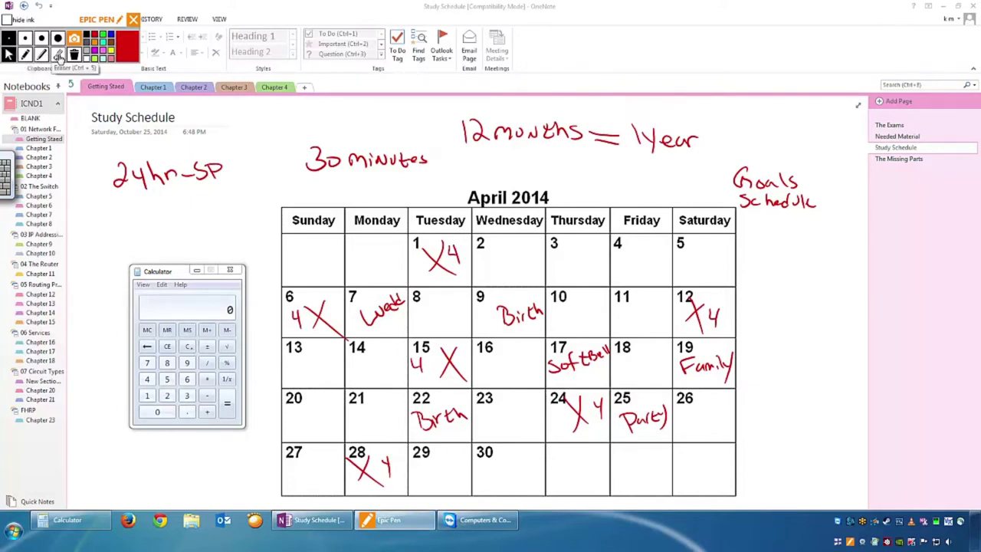
left_click(190, 395)
left_click(157, 412)
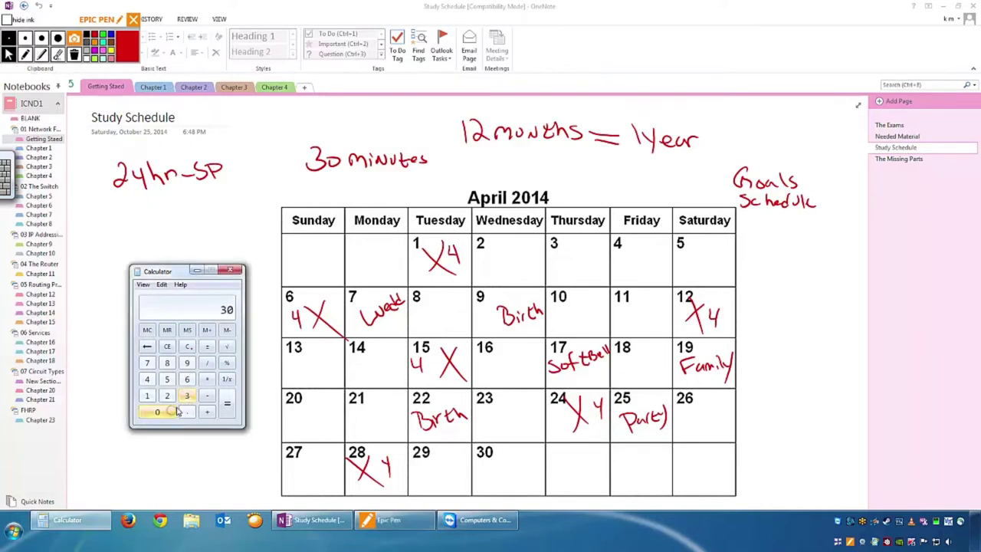
left_click(188, 347)
left_click(186, 412)
left_click(167, 379)
left_click(208, 380)
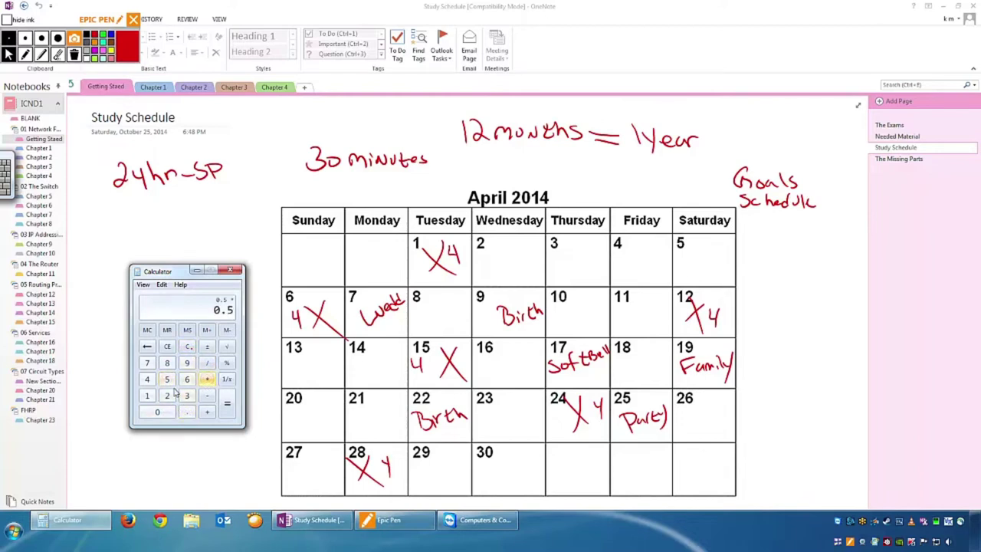
left_click(187, 396)
left_click(157, 412)
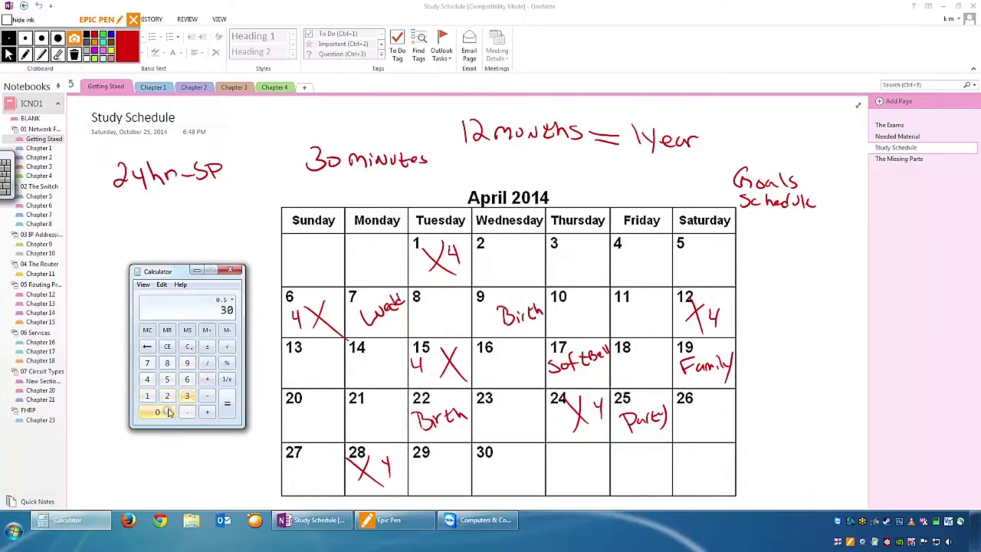
left_click(228, 405)
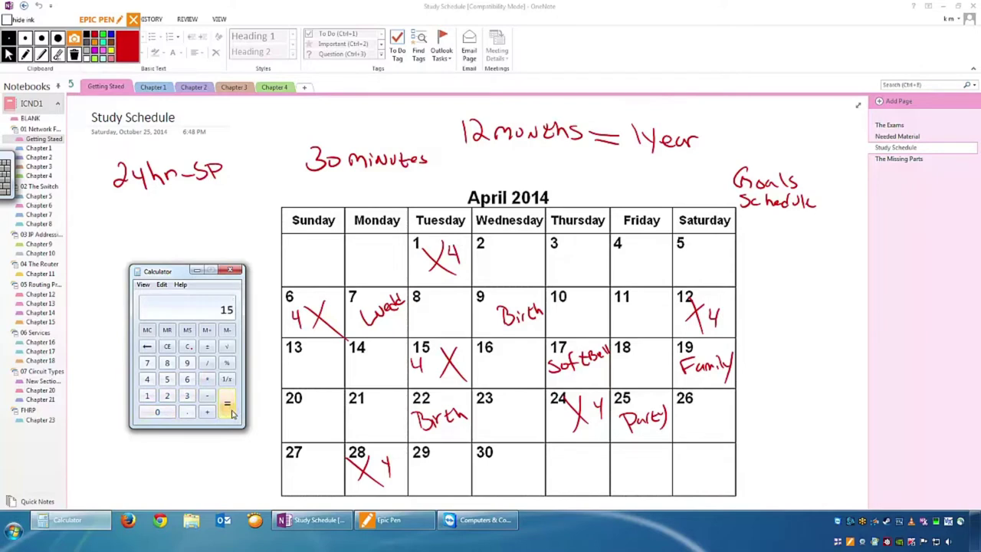
Write '15hr=Con' below 24hr-SP and erase the 30 minutes, 12 months and Goals Schedule notes.
left_click(25, 54)
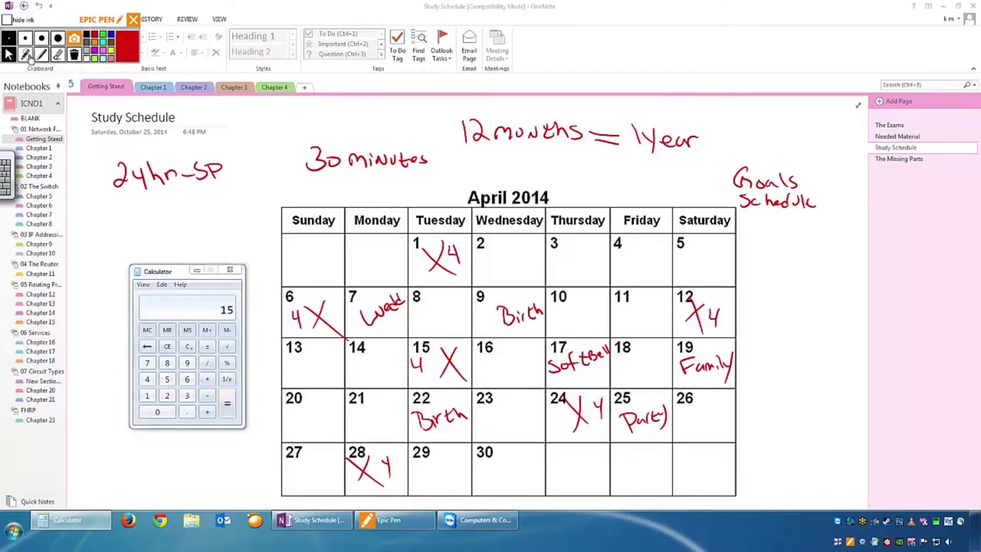
left_click(121, 206)
mouse_move(122, 207)
left_mouse_down()
mouse_move(167, 221)
mouse_move(181, 209)
mouse_move(243, 200)
left_mouse_up()
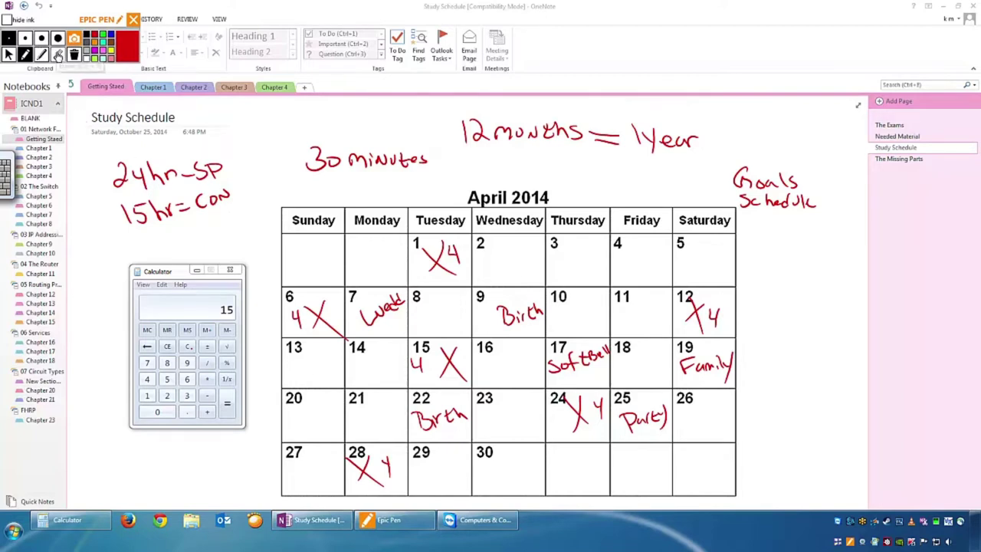
left_click(59, 55)
mouse_move(308, 167)
left_mouse_down()
mouse_move(304, 176)
mouse_move(410, 173)
mouse_move(462, 151)
mouse_move(585, 153)
mouse_move(598, 166)
mouse_move(789, 173)
mouse_move(827, 198)
left_mouse_up()
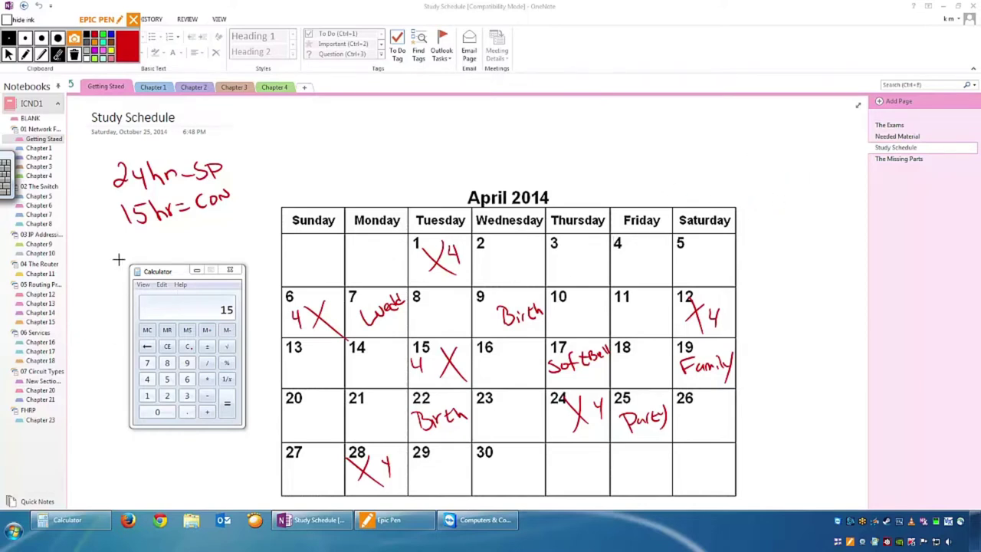
Draw a red downward arrow above the Tuesday header of the April 2014 calendar.
left_click(25, 54)
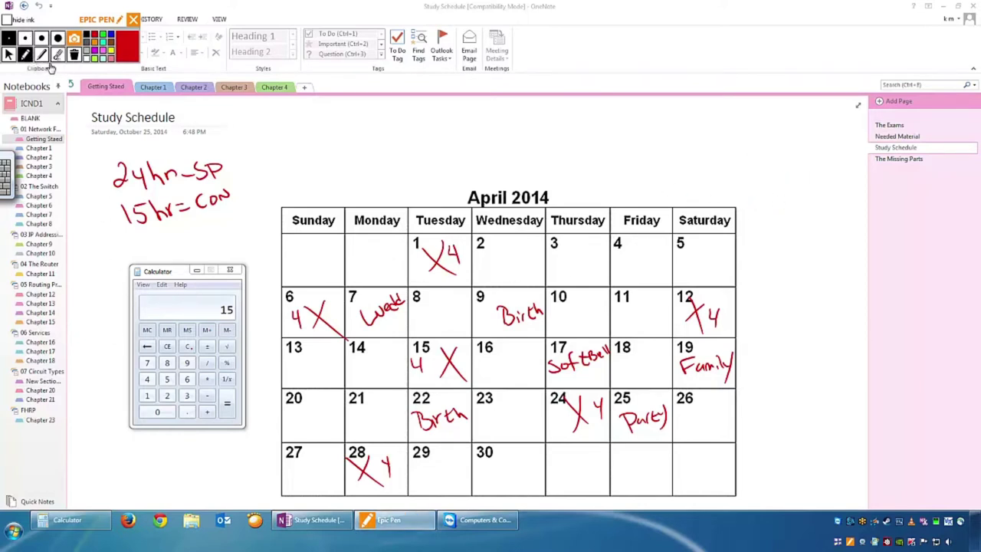
left_click_drag(438, 178, 438, 204)
mouse_move(429, 191)
left_mouse_down()
mouse_move(439, 204)
mouse_move(450, 191)
left_mouse_up()
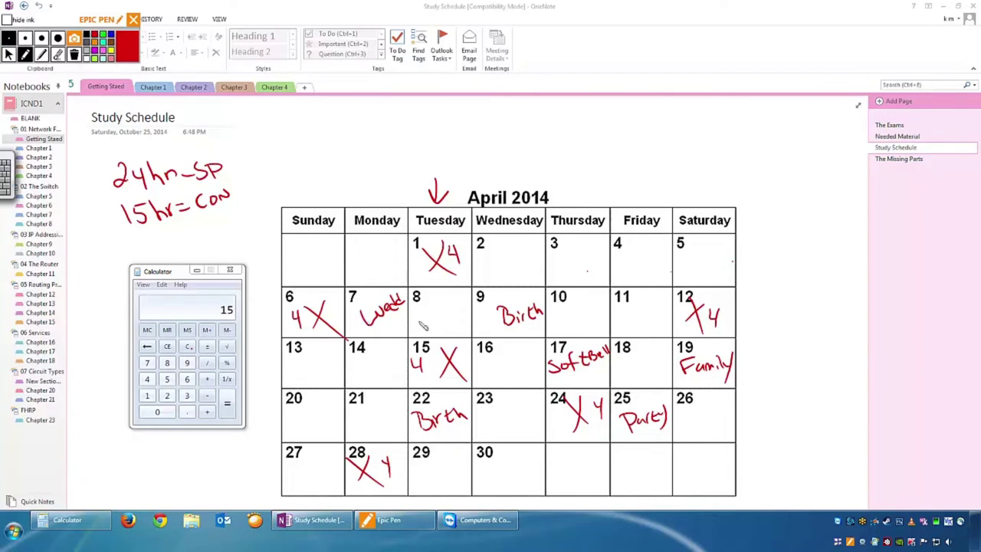
Underline '15hr=Con' in red, then mark and erase an X on April 4 so it stays clean.
left_click_drag(117, 247, 247, 211)
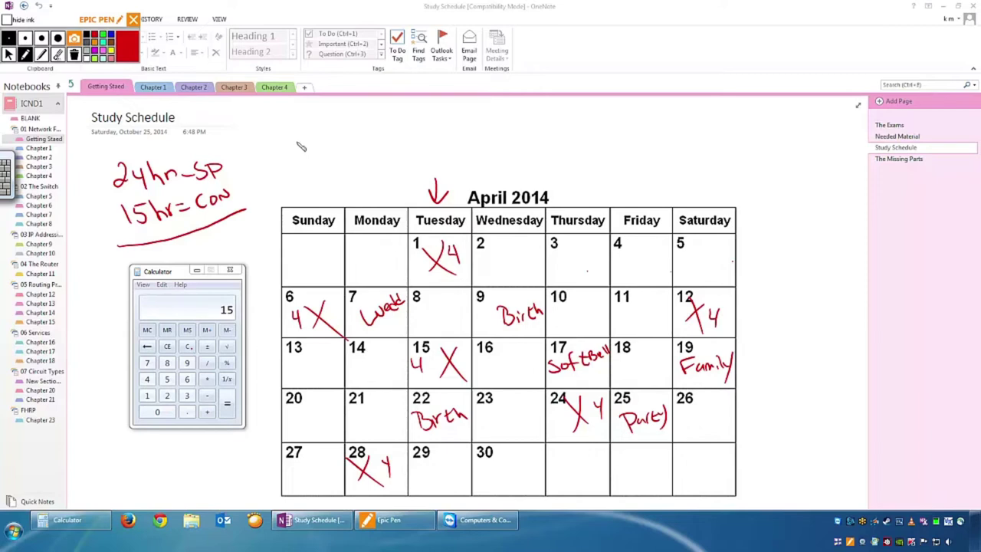
mouse_move(645, 255)
left_mouse_down()
mouse_move(625, 277)
mouse_move(652, 285)
left_mouse_up()
left_click(58, 54)
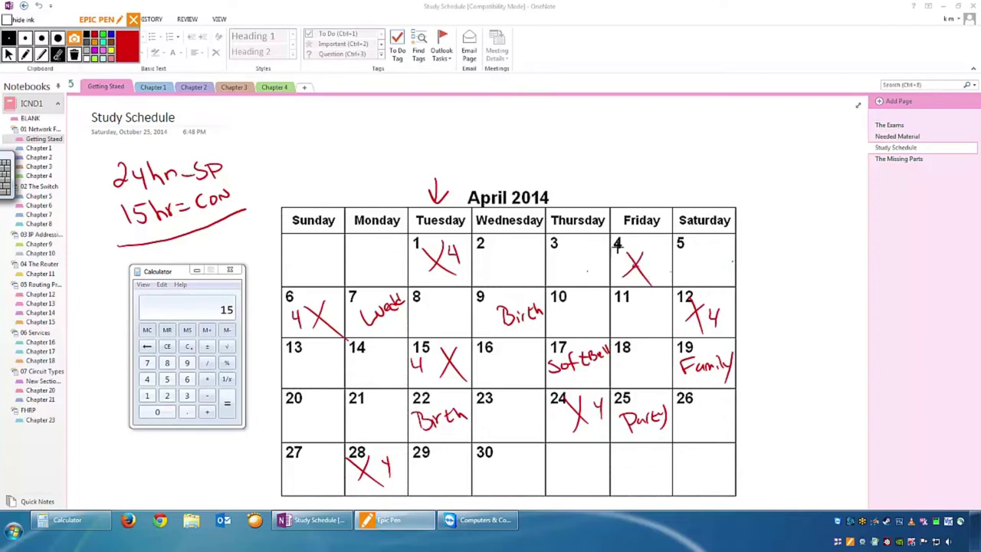
left_click_drag(641, 261, 639, 274)
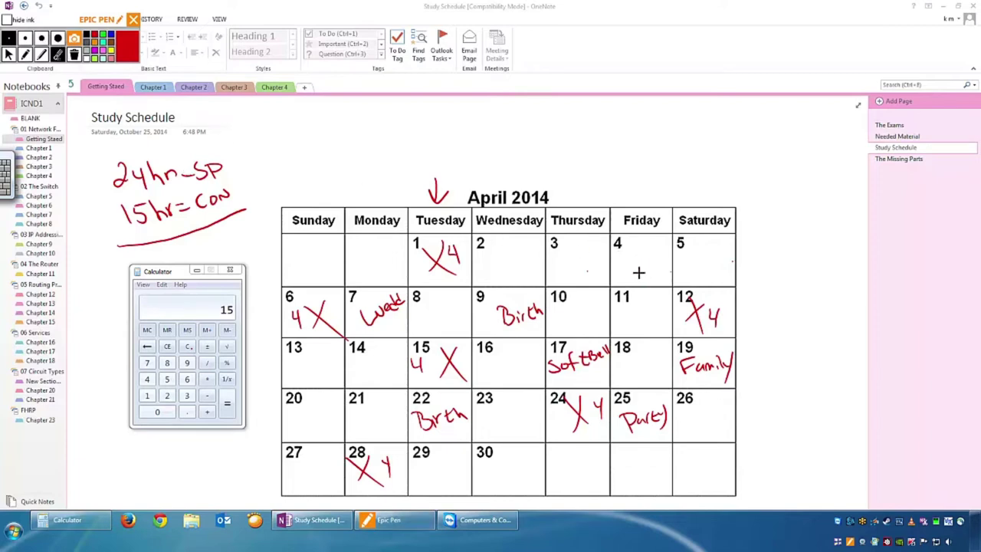
left_click(24, 55)
Circle and X April 4, draw arrows toward Tuesday and the 24hr note, then wipe all ink.
mouse_move(646, 254)
left_mouse_down()
mouse_move(630, 277)
mouse_move(644, 253)
mouse_move(603, 231)
mouse_move(554, 230)
mouse_move(526, 247)
mouse_move(541, 256)
mouse_move(523, 277)
left_mouse_up()
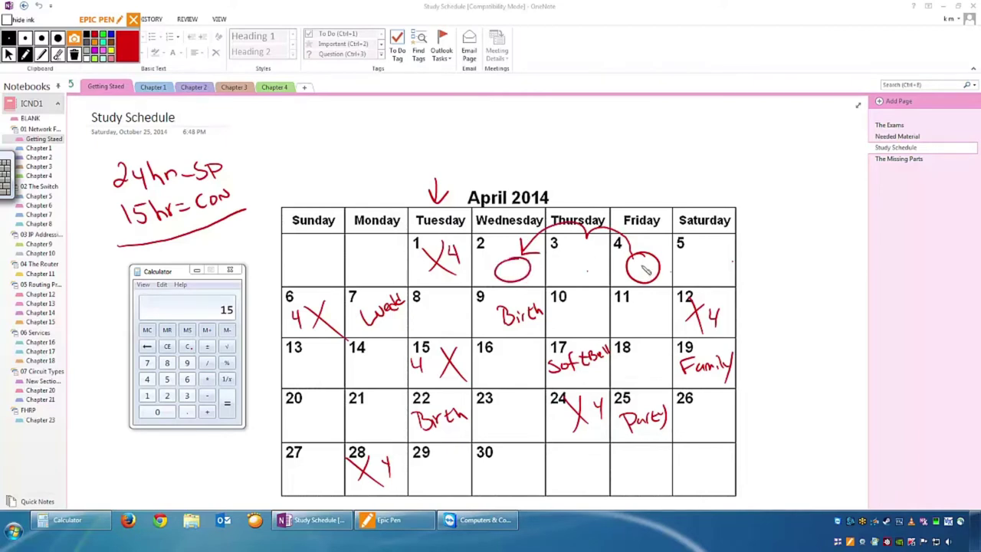
left_click_drag(646, 267, 653, 276)
mouse_move(512, 254)
left_mouse_down()
mouse_move(458, 219)
mouse_move(382, 244)
left_mouse_up()
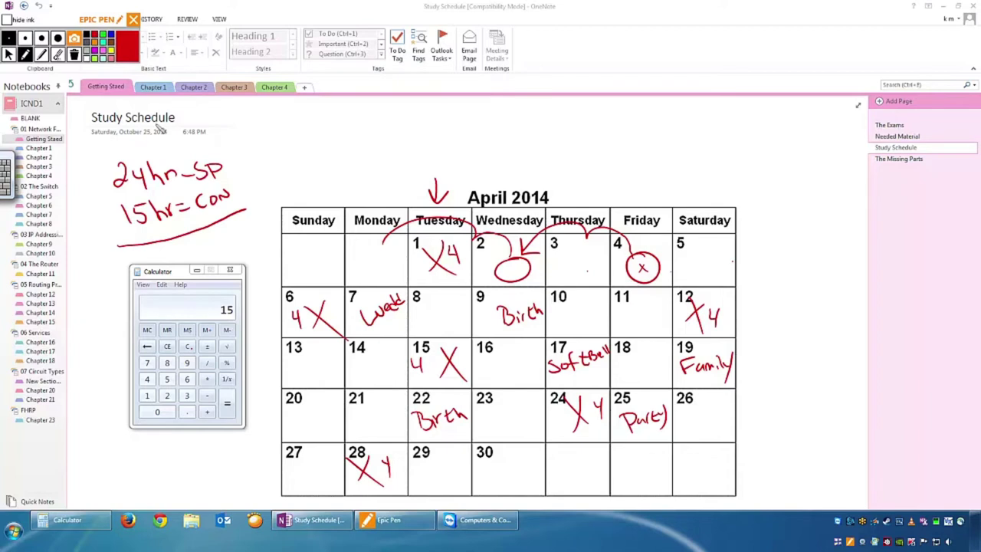
mouse_move(138, 136)
left_mouse_down()
mouse_move(142, 158)
mouse_move(150, 144)
left_mouse_up()
left_click(75, 55)
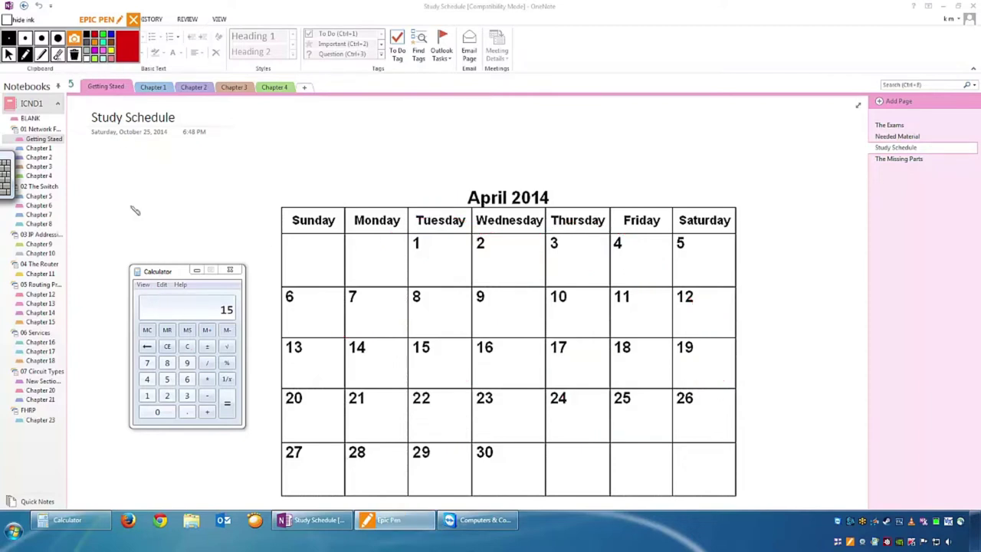
Draw red circles R1 and R2 joined by a wavy link, with connected boxes beneath.
left_click(25, 58)
left_click_drag(385, 120, 396, 143)
mouse_move(529, 121)
left_mouse_down()
mouse_move(521, 144)
mouse_move(549, 142)
left_mouse_up()
left_click_drag(404, 136, 510, 142)
mouse_move(369, 165)
left_mouse_down()
mouse_move(403, 184)
mouse_move(373, 183)
left_mouse_up()
mouse_move(503, 170)
left_mouse_down()
mouse_move(544, 183)
mouse_move(505, 168)
mouse_move(527, 170)
left_mouse_up()
mouse_move(386, 147)
left_mouse_down()
mouse_move(386, 167)
mouse_move(526, 180)
left_mouse_up()
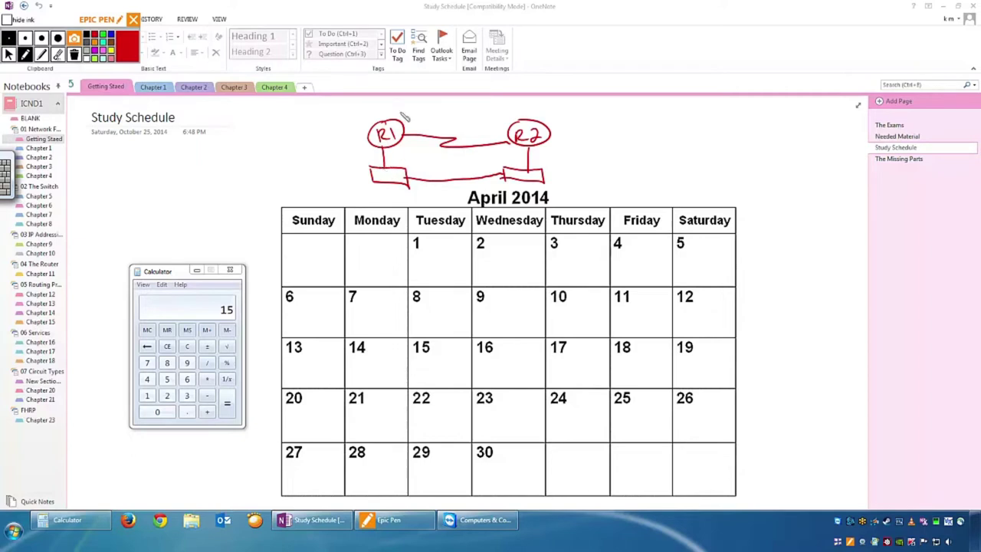
Add an arrow down to R1 and a mark in its box, then erase the R1 side.
left_click_drag(401, 103, 404, 121)
left_click_drag(389, 173, 385, 176)
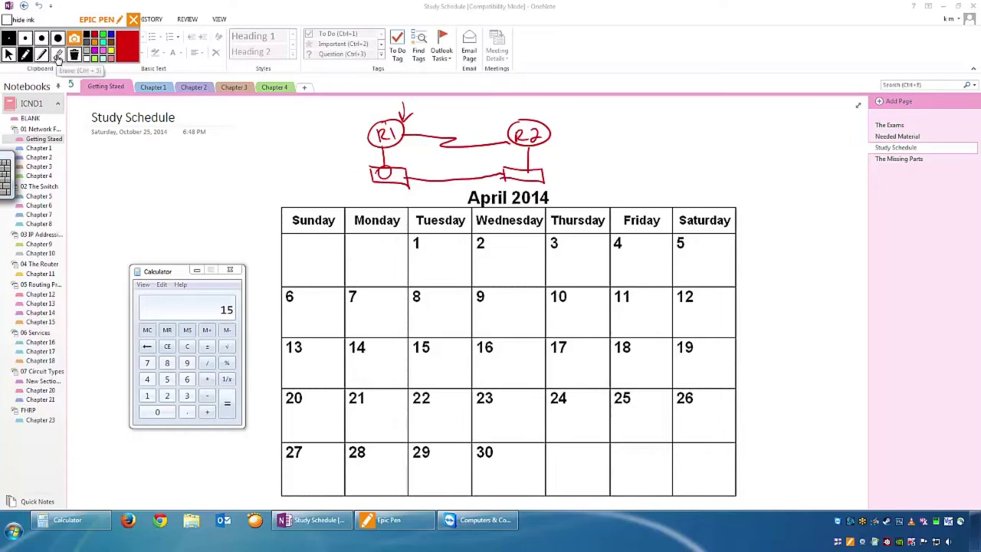
left_click(59, 56)
mouse_move(366, 150)
left_mouse_down()
mouse_move(516, 146)
mouse_move(505, 170)
mouse_move(381, 160)
left_mouse_up()
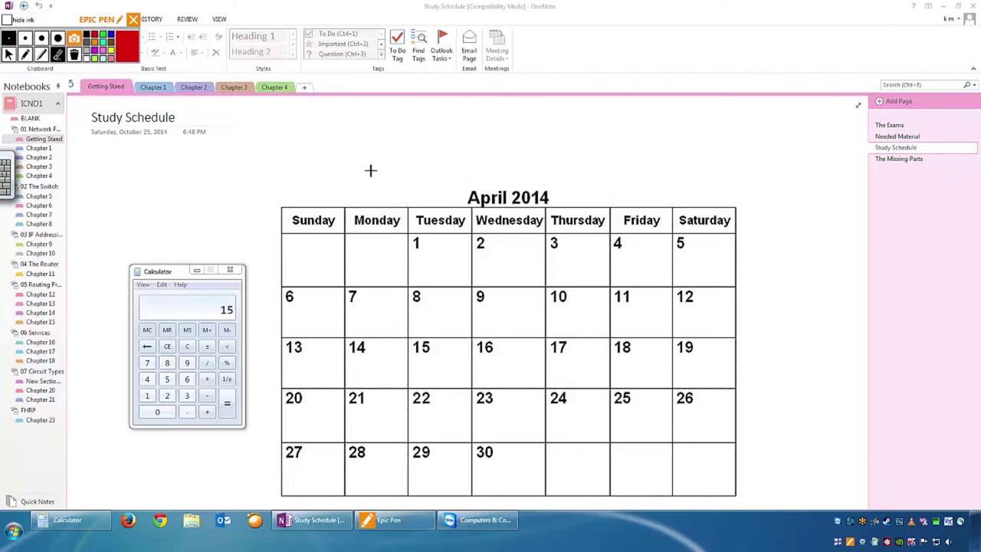
Clear the leftover network sketch and handwrite '60hrs 5days' above the calendar.
left_click(9, 55)
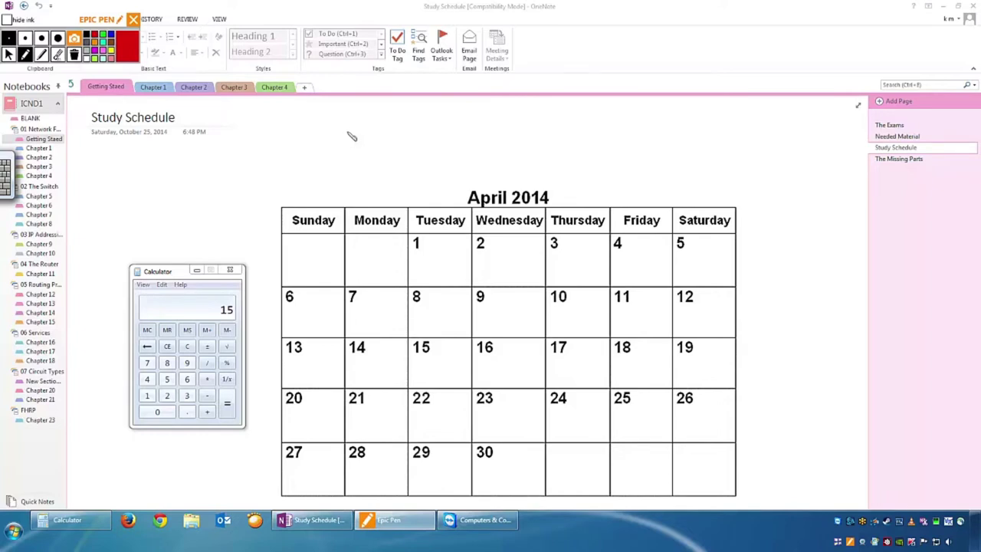
mouse_move(352, 124)
left_mouse_down()
mouse_move(351, 142)
mouse_move(370, 130)
mouse_move(407, 132)
mouse_move(405, 143)
mouse_move(381, 138)
left_mouse_up()
left_click_drag(447, 123, 446, 142)
mouse_move(447, 121)
left_mouse_down()
mouse_move(478, 143)
mouse_move(519, 146)
left_mouse_up()
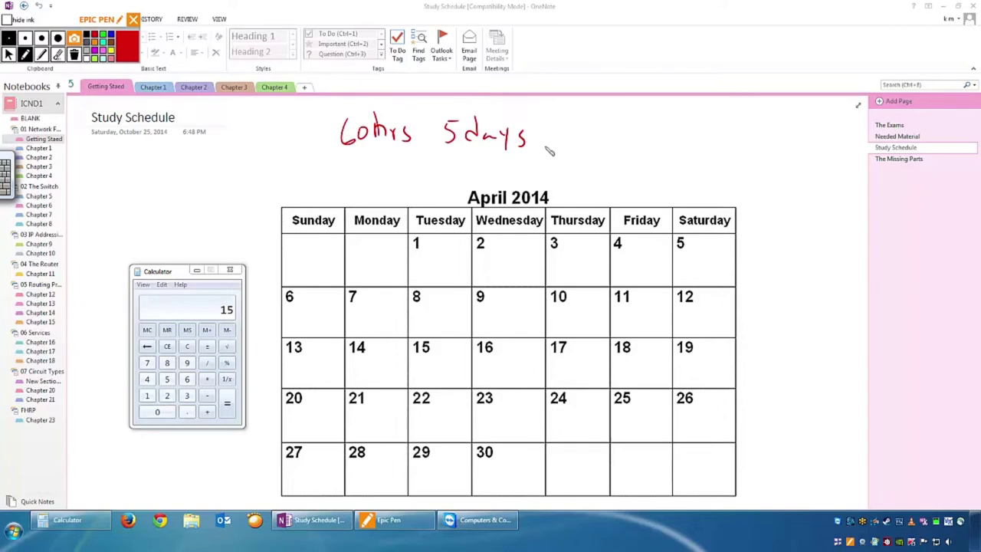
Double-underline 60hrs and draw an arrow pointing at it.
left_click_drag(321, 151, 425, 144)
left_click_drag(335, 160, 414, 156)
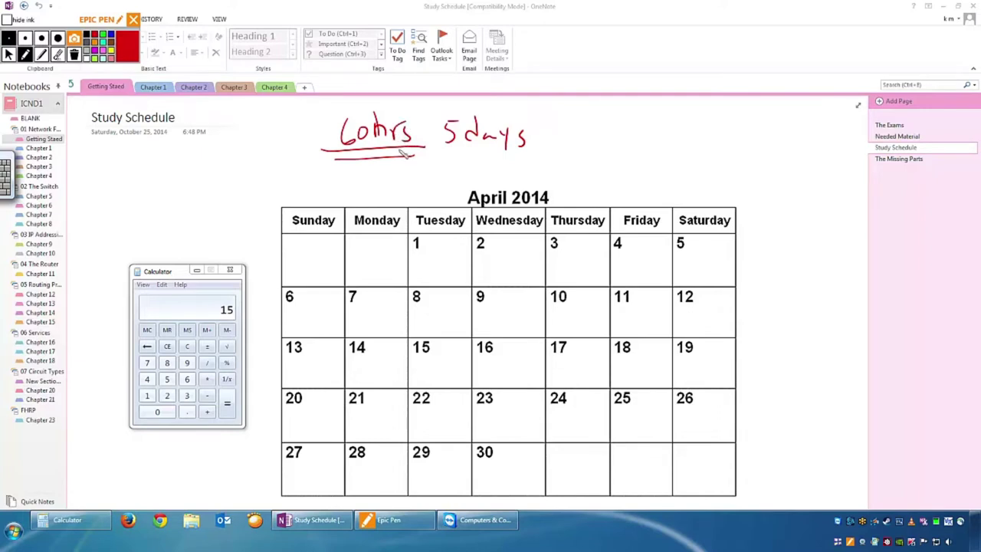
mouse_move(326, 107)
left_mouse_down()
mouse_move(344, 124)
mouse_move(334, 119)
left_mouse_up()
Clear all ink and handwrite 5pm, 6pm and 6:30pm above the calendar.
left_click(74, 54)
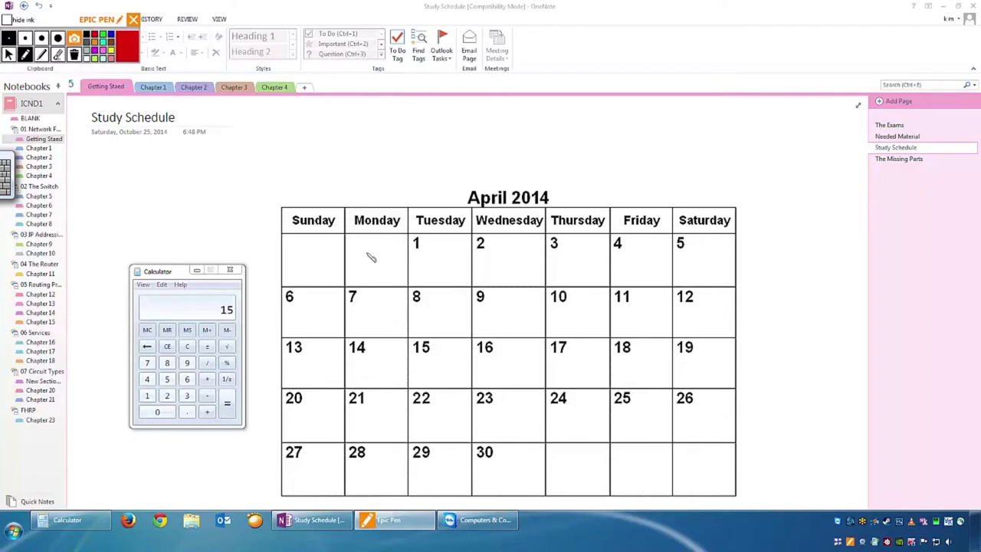
mouse_move(350, 116)
left_mouse_down()
mouse_move(368, 128)
mouse_move(392, 123)
left_mouse_up()
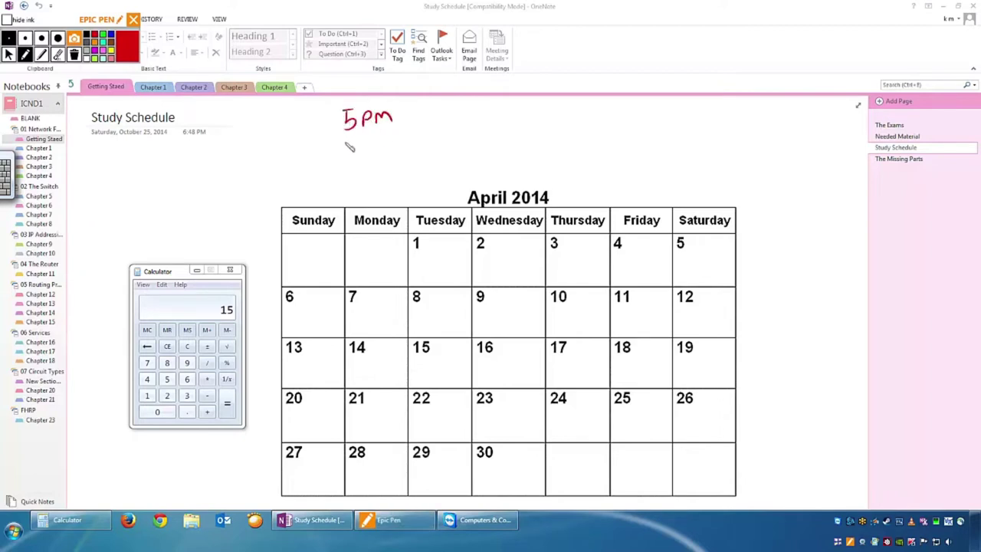
mouse_move(354, 141)
left_mouse_down()
mouse_move(357, 153)
mouse_move(401, 154)
left_mouse_up()
left_click_drag(430, 109, 459, 126)
left_click(443, 116)
left_click(443, 123)
left_click_drag(465, 118, 495, 122)
Draw arrows from 6:30pm down to Tuesday 1 and across to 10:30pm, and write 7pm.
left_click_drag(428, 131, 440, 234)
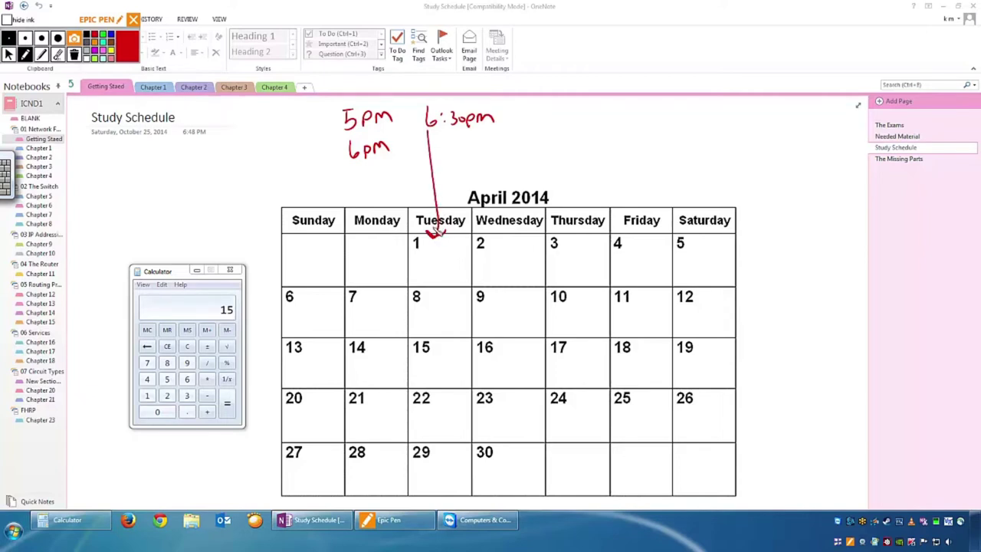
mouse_move(506, 119)
left_mouse_down()
mouse_move(539, 121)
mouse_move(529, 129)
mouse_move(631, 124)
left_mouse_up()
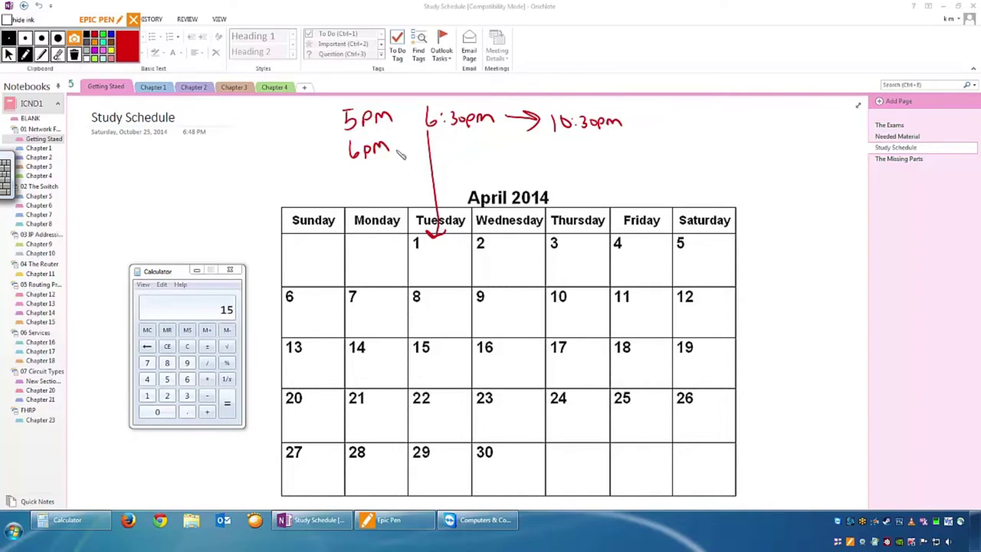
mouse_move(437, 151)
left_mouse_down()
mouse_move(519, 153)
mouse_move(508, 159)
left_mouse_up()
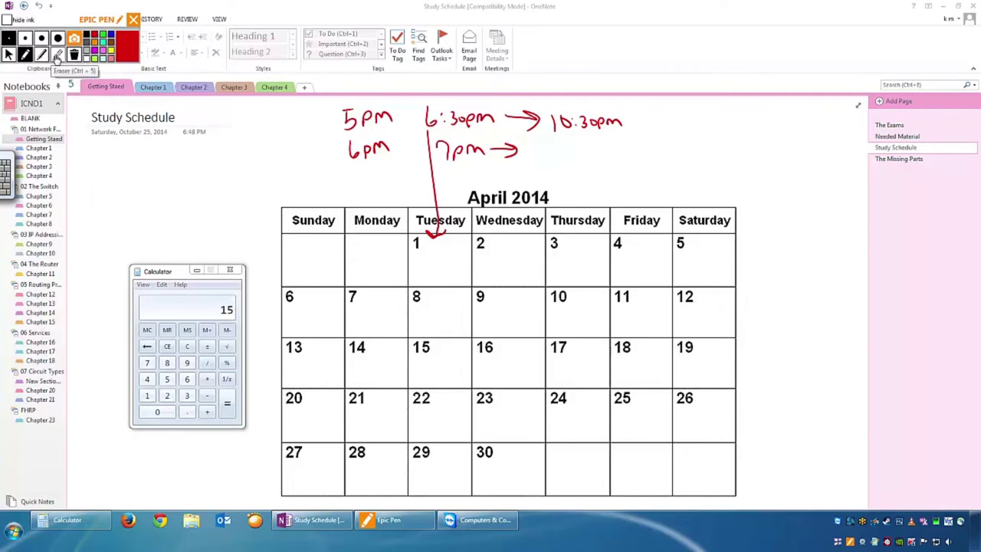
Erase the Tuesday 1 arrow and draw a line from 7pm into the Sunday cell.
left_click(57, 55)
left_click(435, 179)
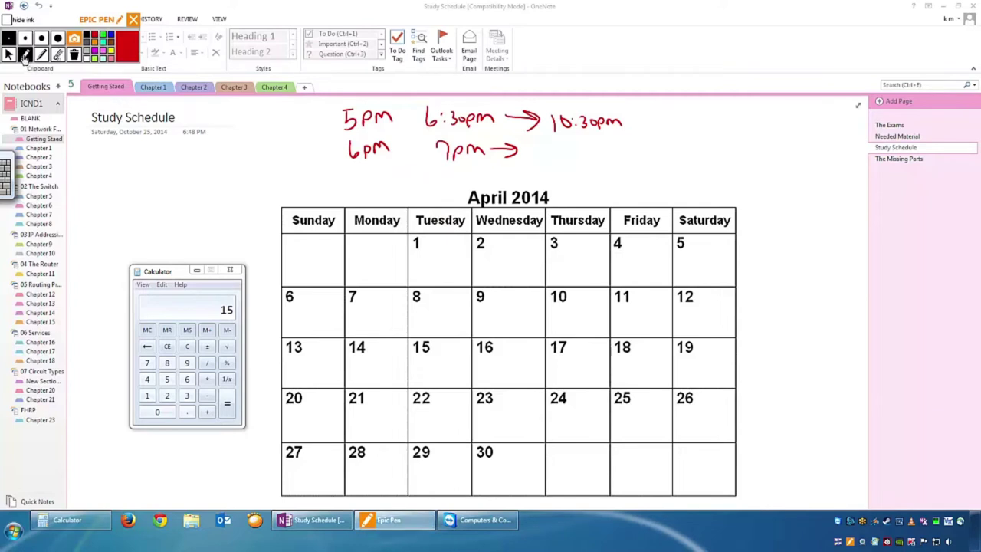
mouse_move(443, 154)
left_mouse_down()
mouse_move(418, 158)
mouse_move(394, 193)
mouse_move(387, 237)
mouse_move(331, 244)
mouse_move(326, 261)
mouse_move(339, 253)
left_mouse_up()
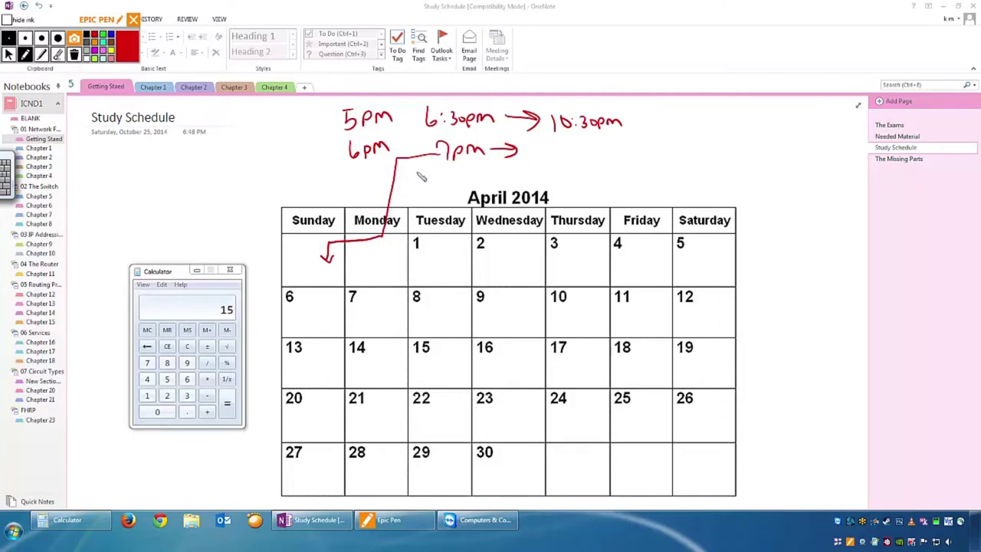
Draw a star in Sunday, write 11pm after the 7pm arrow, and add a small arrow beneath.
mouse_move(316, 259)
left_mouse_down()
mouse_move(301, 277)
mouse_move(325, 263)
left_mouse_up()
left_click_drag(542, 139, 541, 156)
mouse_move(549, 139)
left_mouse_down()
mouse_move(548, 156)
mouse_move(587, 155)
left_mouse_up()
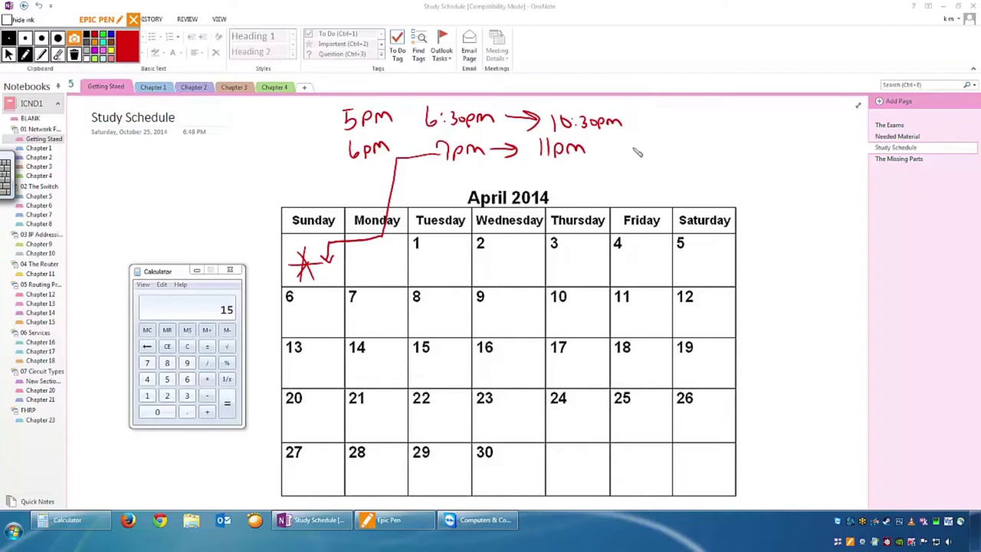
mouse_move(527, 181)
left_mouse_down()
mouse_move(546, 164)
mouse_move(545, 174)
left_mouse_up()
Handwrite '11:30-11:45 → 5AM' with 6AM beneath, right of 11pm.
mouse_move(611, 143)
left_mouse_down()
mouse_move(611, 156)
mouse_move(634, 158)
left_mouse_up()
left_click(625, 148)
left_click(624, 154)
left_click_drag(644, 147, 644, 154)
left_click_drag(661, 151, 704, 155)
left_click(692, 153)
mouse_move(716, 140)
left_mouse_down()
mouse_move(712, 153)
mouse_move(718, 141)
mouse_move(743, 155)
mouse_move(765, 141)
mouse_move(765, 149)
mouse_move(779, 131)
left_mouse_up()
left_click_drag(785, 151, 817, 147)
mouse_move(769, 158)
left_mouse_down()
mouse_move(776, 172)
mouse_move(770, 165)
left_mouse_up()
mouse_move(779, 169)
left_mouse_down()
mouse_move(814, 164)
mouse_move(769, 198)
mouse_move(808, 192)
left_mouse_up()
Write a bracketed '6hrs sleep' note below 6AM and draw an upward arrow under it.
mouse_move(811, 192)
left_mouse_down()
mouse_move(807, 202)
mouse_move(761, 188)
mouse_move(767, 242)
mouse_move(834, 185)
mouse_move(836, 227)
left_mouse_up()
mouse_move(773, 228)
left_mouse_down()
mouse_move(765, 239)
mouse_move(805, 241)
left_mouse_up()
left_click_drag(808, 231, 812, 243)
left_click_drag(817, 229, 819, 247)
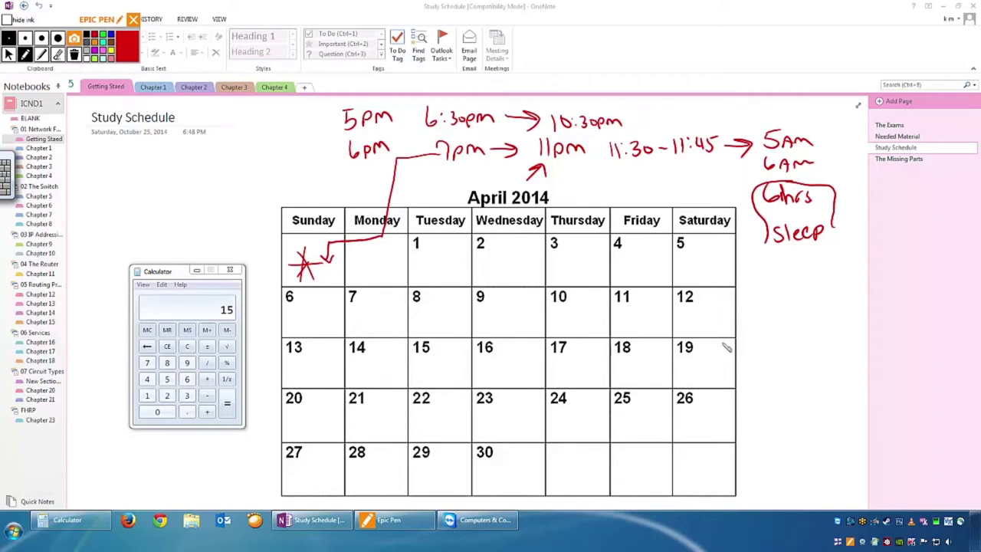
mouse_move(773, 281)
left_mouse_down()
mouse_move(783, 260)
mouse_move(795, 274)
left_mouse_up()
Add an arrowhead at 7pm, a down arrow above 5AM, 5AM beside the calendar, and 6AM in Saturday 5.
mouse_move(431, 150)
left_mouse_down()
mouse_move(444, 155)
mouse_move(434, 162)
left_mouse_up()
mouse_move(799, 105)
left_mouse_down()
mouse_move(794, 131)
mouse_move(805, 122)
left_mouse_up()
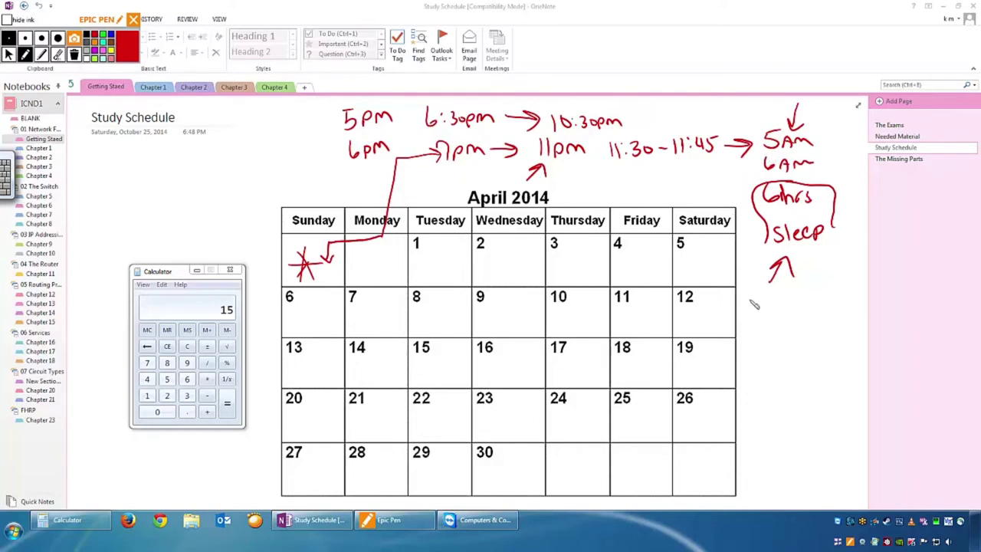
mouse_move(759, 296)
left_mouse_down()
mouse_move(745, 315)
mouse_move(800, 310)
left_mouse_up()
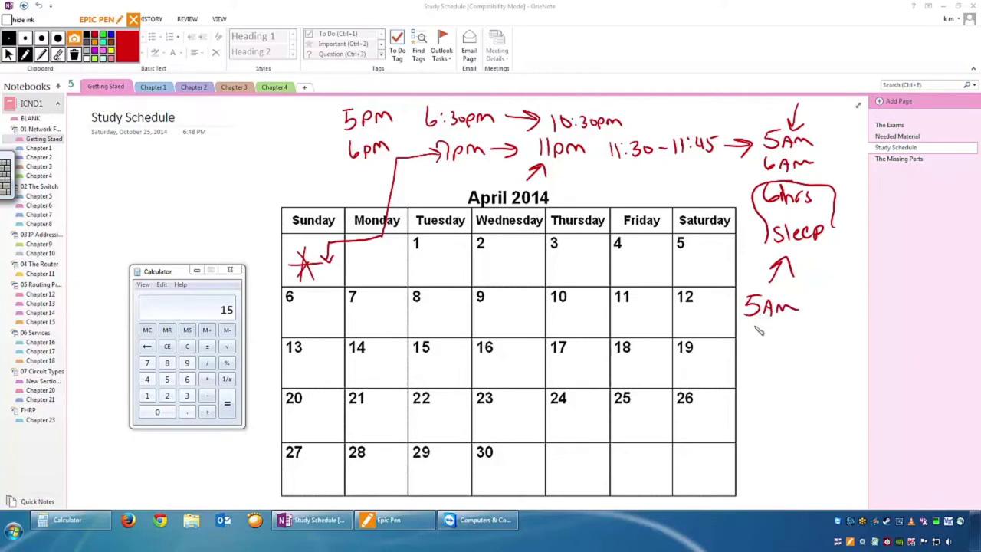
mouse_move(694, 241)
left_mouse_down()
mouse_move(692, 253)
mouse_move(725, 257)
left_mouse_up()
Write 10AM below 6AM in Saturday 5 and add small arrows beside it.
mouse_move(692, 265)
left_mouse_down()
mouse_move(688, 274)
mouse_move(725, 273)
left_mouse_up()
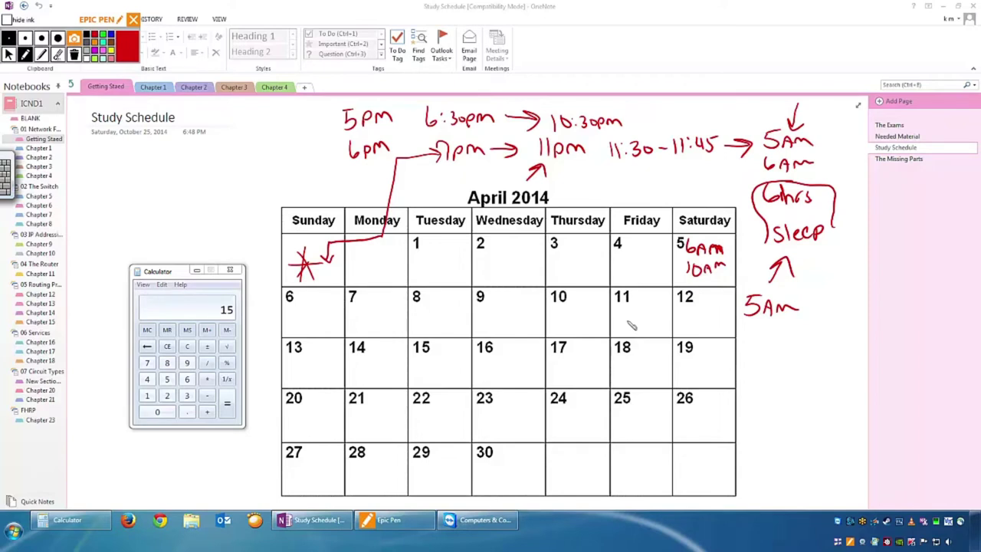
mouse_move(738, 239)
left_mouse_down()
mouse_move(725, 251)
mouse_move(734, 244)
left_mouse_up()
left_click(24, 51)
left_click_drag(678, 264, 679, 276)
Write a bracketed '2pm tired' note under 5AM, then '10AM' with an arrow.
mouse_move(744, 336)
left_mouse_down()
mouse_move(763, 350)
mouse_move(785, 347)
mouse_move(742, 336)
mouse_move(753, 392)
left_mouse_up()
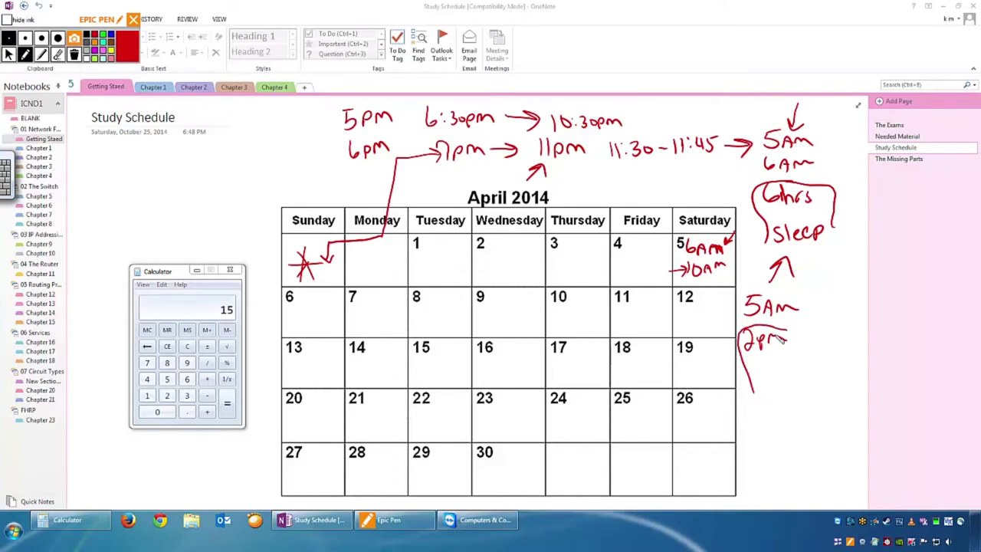
left_click_drag(807, 331, 815, 384)
mouse_move(758, 360)
left_mouse_down()
mouse_move(759, 377)
mouse_move(802, 375)
left_mouse_up()
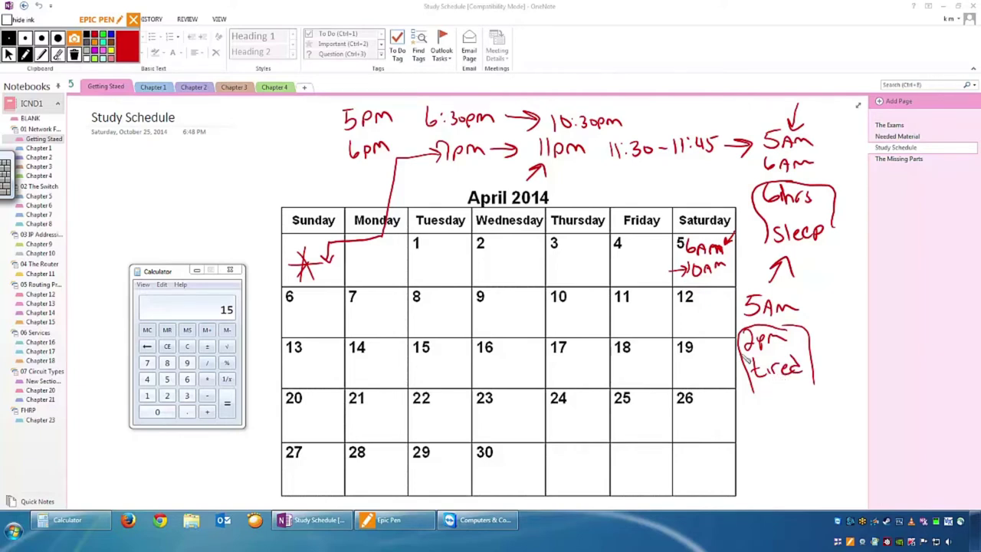
mouse_move(760, 407)
left_mouse_down()
mouse_move(760, 422)
mouse_move(832, 414)
left_mouse_up()
left_click_drag(823, 408, 826, 421)
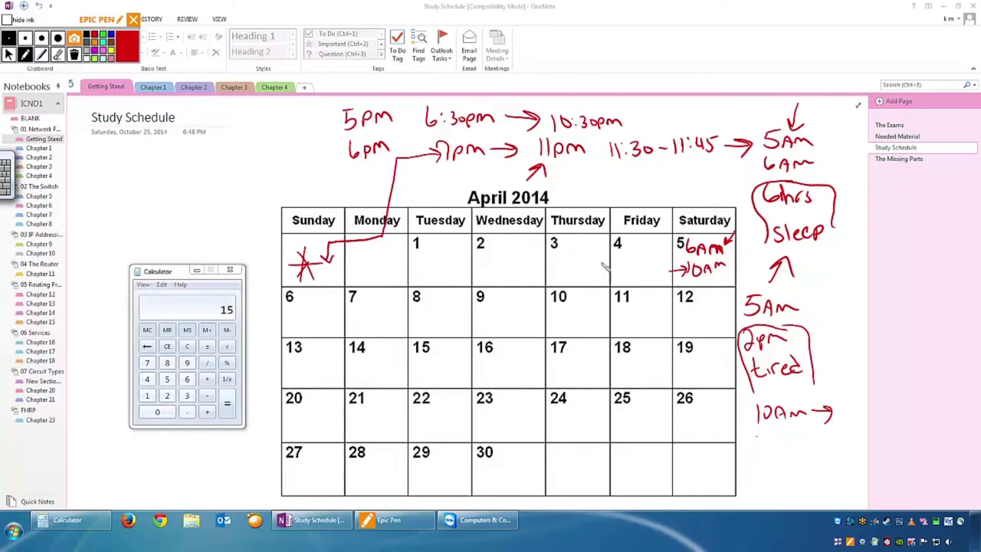
Clear the old ink and handwrite 7pm–11pm in the Monday cell.
left_click(74, 55)
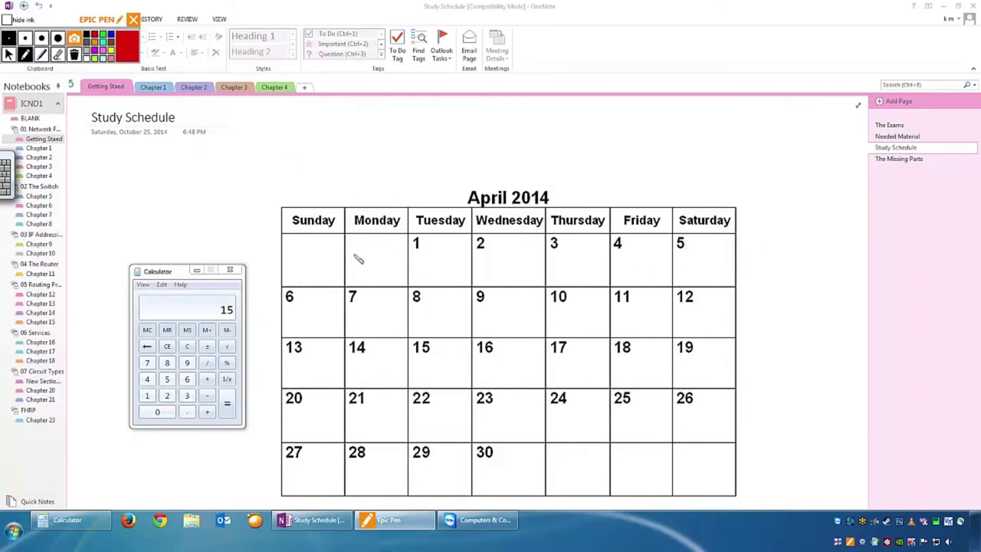
mouse_move(353, 254)
left_mouse_down()
mouse_move(358, 264)
mouse_move(386, 260)
left_mouse_up()
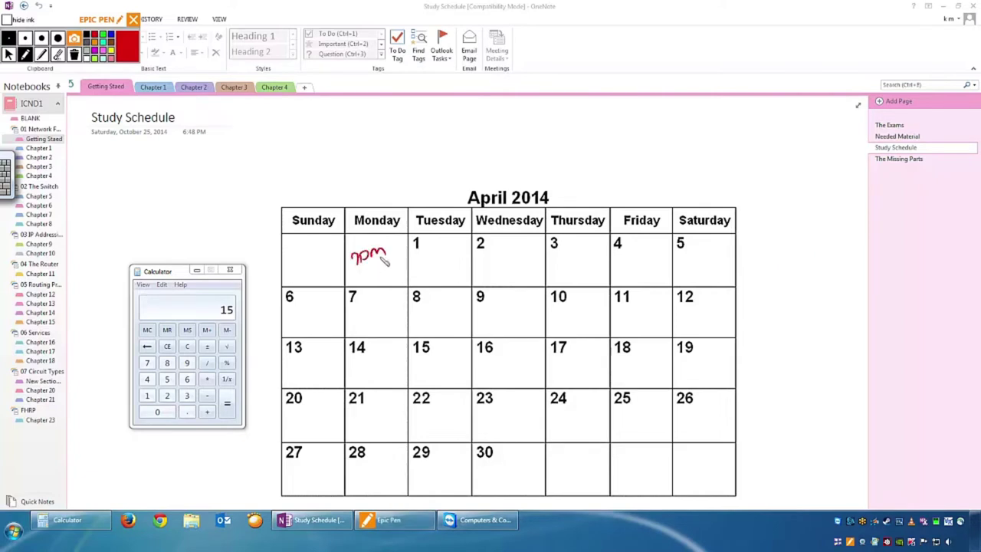
left_click_drag(389, 251, 398, 247)
mouse_move(356, 273)
left_mouse_down()
mouse_move(636, 255)
mouse_move(629, 272)
left_mouse_up()
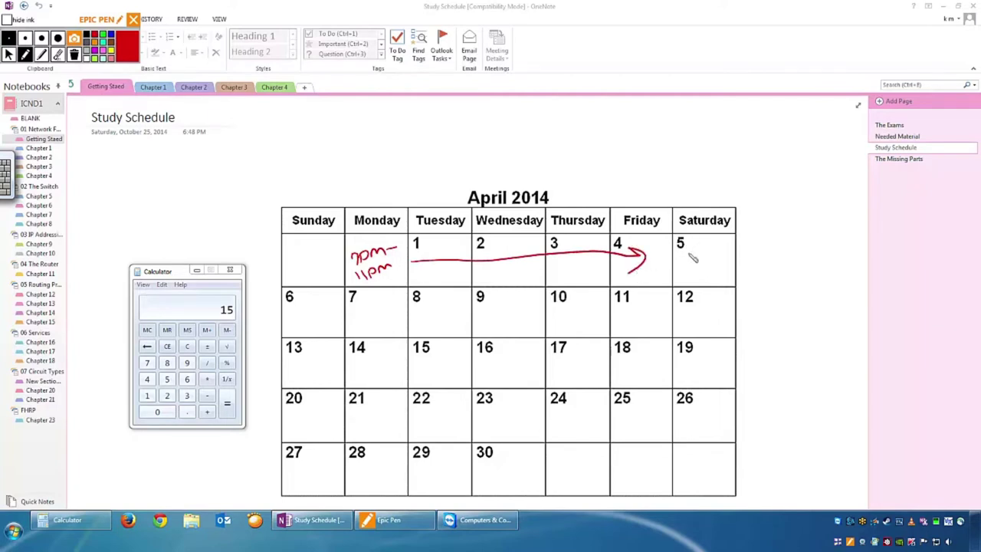
Draw the arrow across the week to Friday and erase the stray mark in Saturday.
mouse_move(681, 245)
left_mouse_down()
mouse_move(694, 259)
mouse_move(715, 250)
mouse_move(711, 261)
left_mouse_up()
left_click(57, 54)
left_click_drag(720, 254, 682, 249)
Handwrite 7AM–11AM in the Saturday 5 and Sunday 6 cells and begin '10–' beside Saturday.
left_click(25, 56)
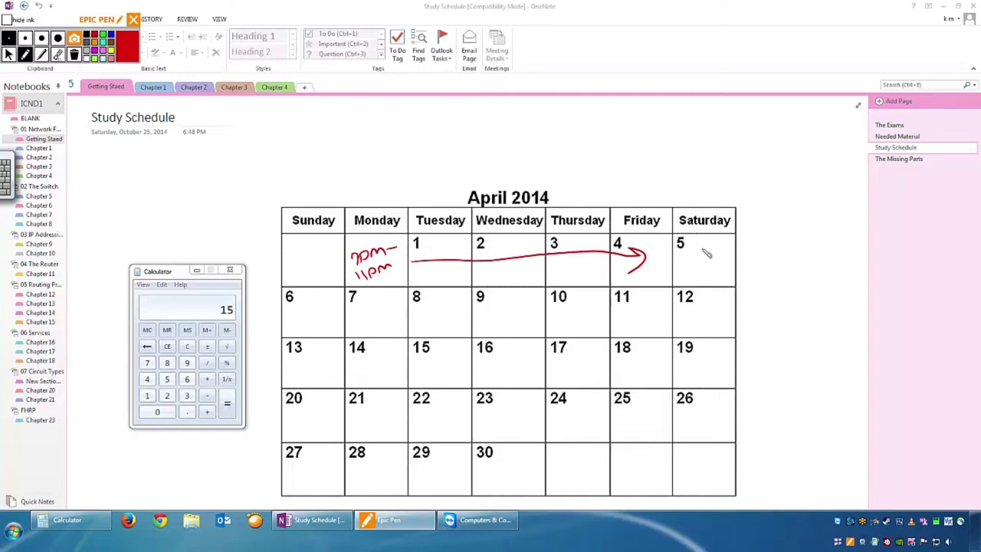
mouse_move(688, 258)
left_mouse_down()
mouse_move(686, 248)
mouse_move(714, 253)
mouse_move(687, 270)
mouse_move(696, 277)
mouse_move(715, 267)
left_mouse_up()
mouse_move(294, 300)
left_mouse_down()
mouse_move(328, 302)
mouse_move(299, 334)
mouse_move(304, 323)
mouse_move(338, 321)
left_mouse_up()
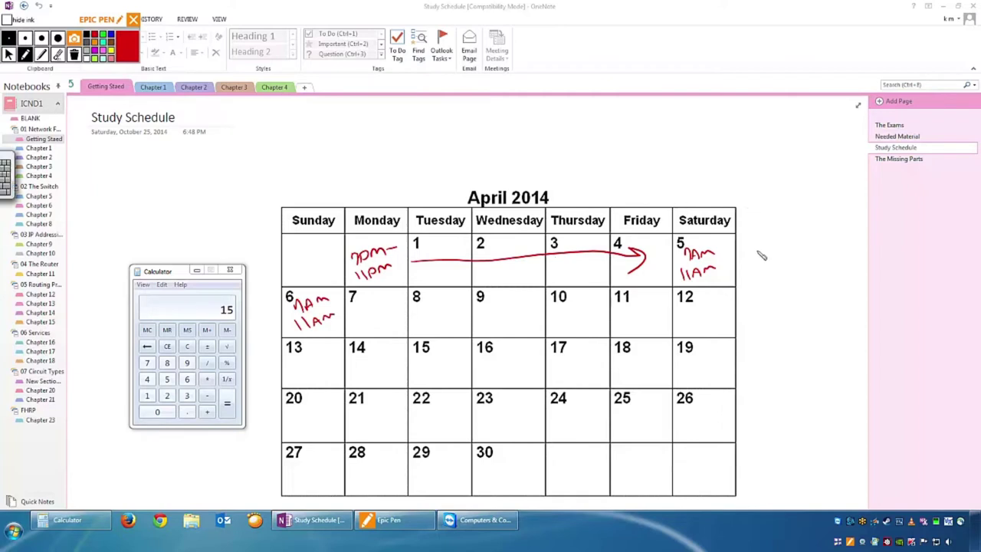
mouse_move(750, 249)
left_mouse_down()
mouse_move(751, 263)
mouse_move(758, 251)
mouse_move(819, 254)
mouse_move(805, 262)
left_mouse_up()
Finish 10–11am beside Saturday, write 11pm under the arrow, and label the arrow 'Game'.
left_click_drag(759, 279, 760, 291)
mouse_move(764, 278)
left_mouse_down()
mouse_move(765, 292)
mouse_move(806, 286)
mouse_move(782, 351)
mouse_move(806, 332)
left_mouse_up()
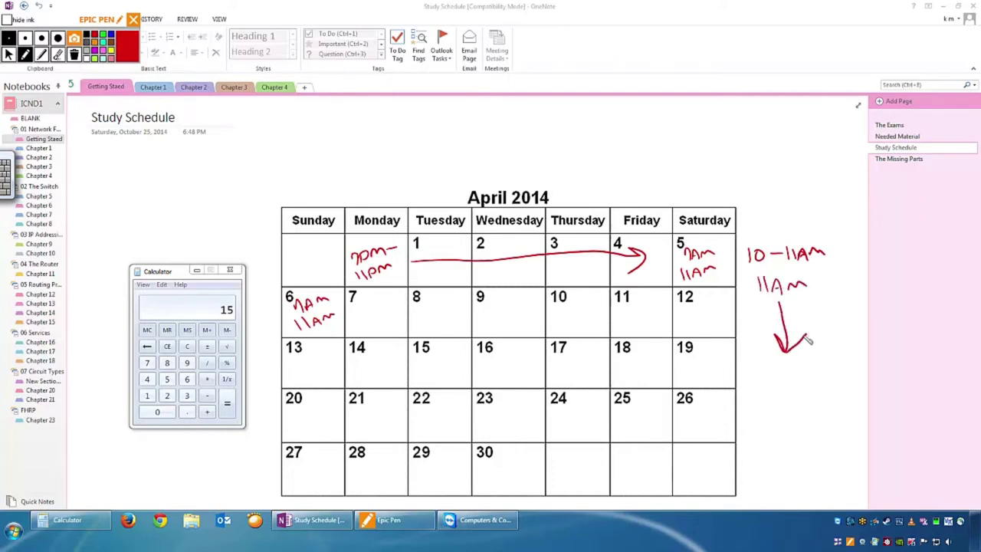
left_click_drag(766, 362, 768, 377)
mouse_move(772, 363)
left_mouse_down()
mouse_move(776, 378)
mouse_move(791, 371)
left_mouse_up()
left_click_drag(792, 375, 814, 373)
mouse_move(803, 305)
left_mouse_down()
mouse_move(819, 322)
mouse_move(860, 321)
left_mouse_up()
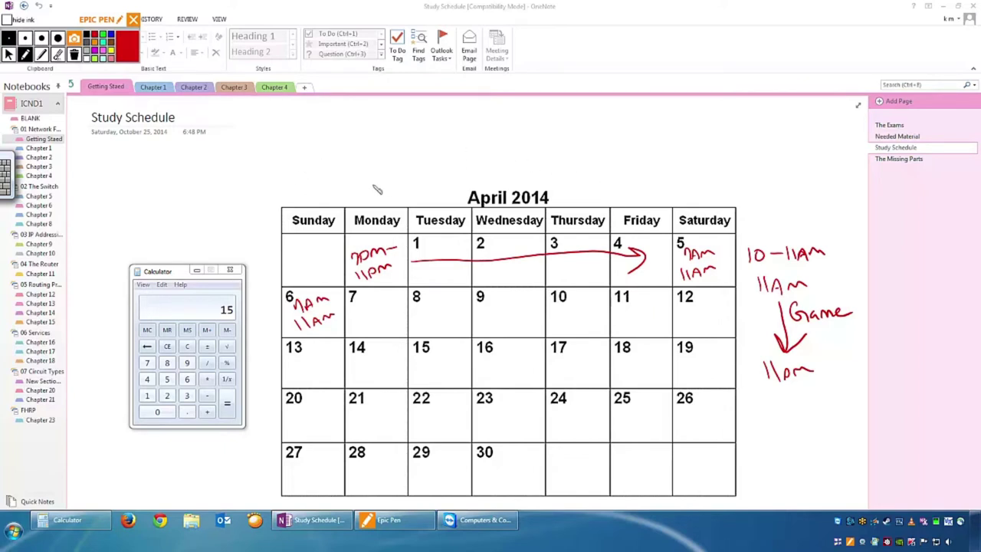
Write 1hr above Monday with arrows into Monday's cell and a loop to Tuesday 8.
mouse_move(358, 179)
left_mouse_down()
mouse_move(363, 201)
mouse_move(398, 188)
left_mouse_up()
left_click_drag(358, 203, 362, 247)
left_click_drag(354, 235, 371, 236)
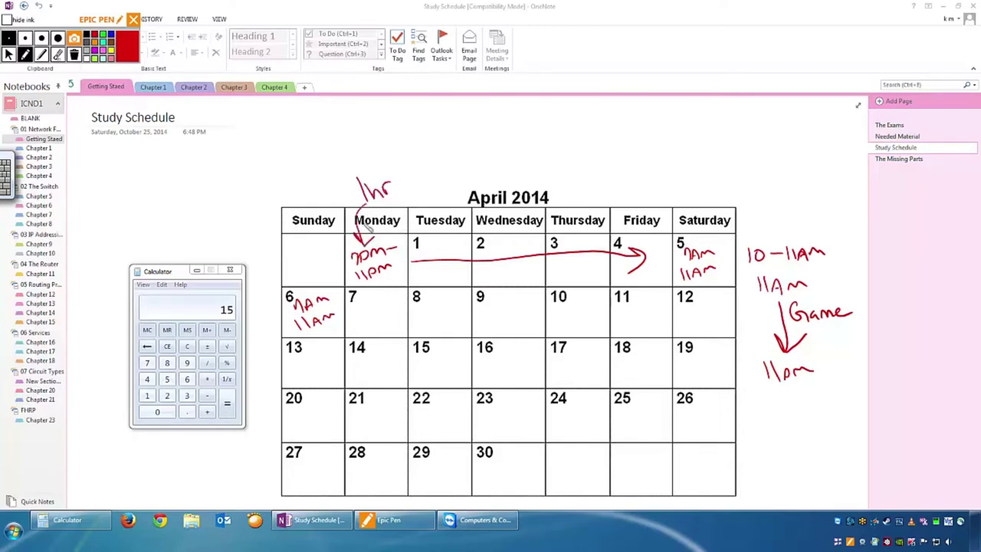
mouse_move(356, 188)
left_mouse_down()
mouse_move(331, 360)
mouse_move(433, 312)
mouse_move(520, 396)
mouse_move(508, 415)
mouse_move(535, 413)
left_mouse_up()
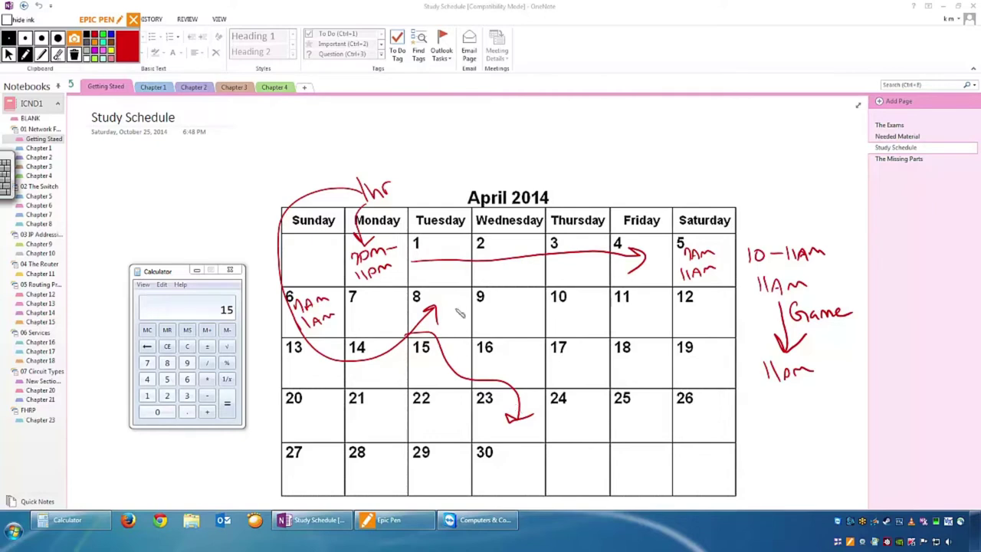
Circle Monday's note, change its end time to 3pm, and write 15hrs above the calendar.
mouse_move(354, 247)
left_mouse_down()
mouse_move(330, 290)
mouse_move(417, 255)
mouse_move(339, 279)
left_mouse_up()
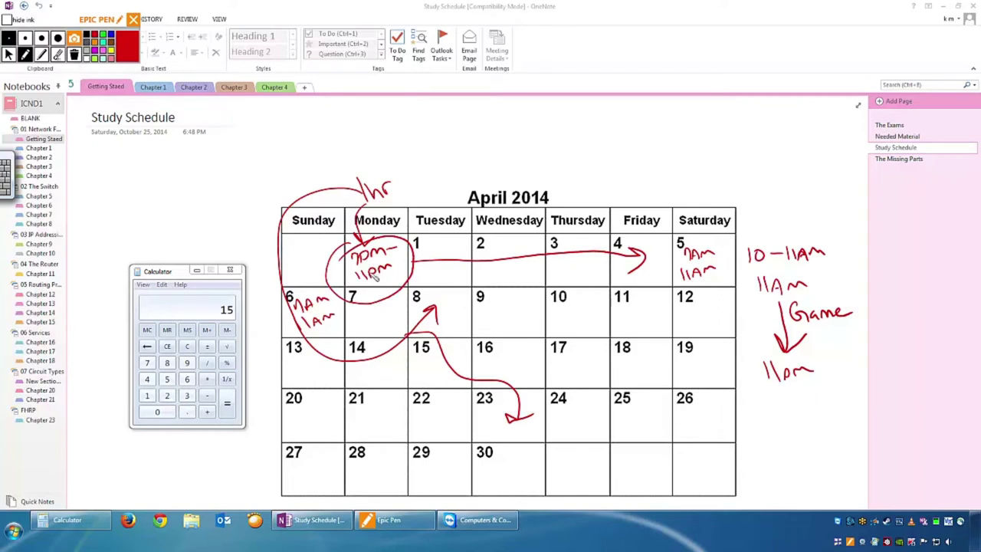
mouse_move(355, 269)
left_mouse_down()
mouse_move(366, 276)
mouse_move(354, 286)
left_mouse_up()
mouse_move(575, 127)
left_mouse_down()
mouse_move(573, 152)
mouse_move(611, 154)
mouse_move(623, 140)
left_mouse_up()
left_click_drag(637, 141, 630, 153)
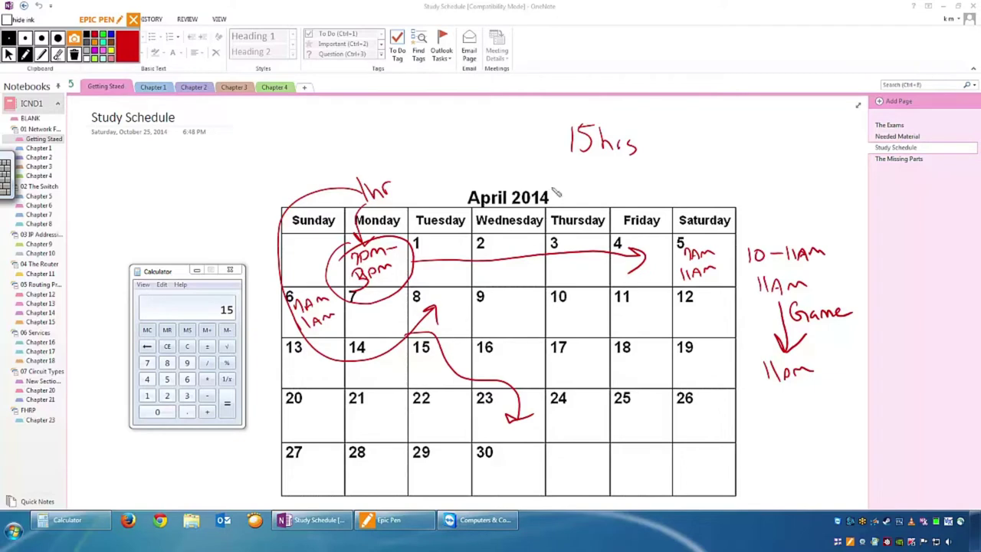
Draw an arrow pointing at 15hrs and write 5 in the Wednesday 9 cell.
mouse_move(520, 162)
left_mouse_down()
mouse_move(552, 144)
mouse_move(546, 163)
left_mouse_up()
left_click_drag(497, 311, 491, 328)
left_click_drag(497, 310, 511, 307)
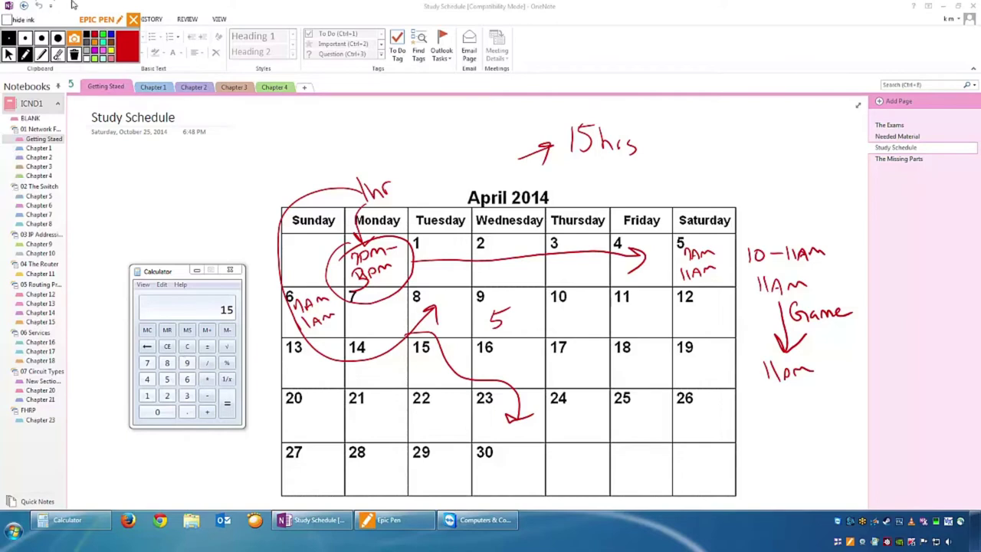
Leave Epic Pen's drawing mode to work with OneNote and SecureCRT directly.
left_click(25, 55)
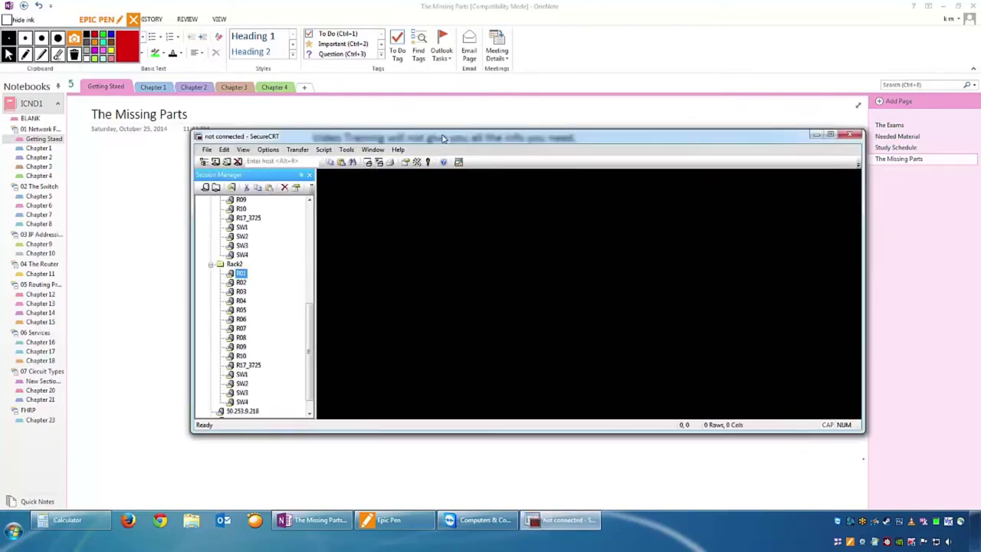
Connect to the R01 session and close the session list to widen the terminal.
left_click_drag(442, 138, 404, 180)
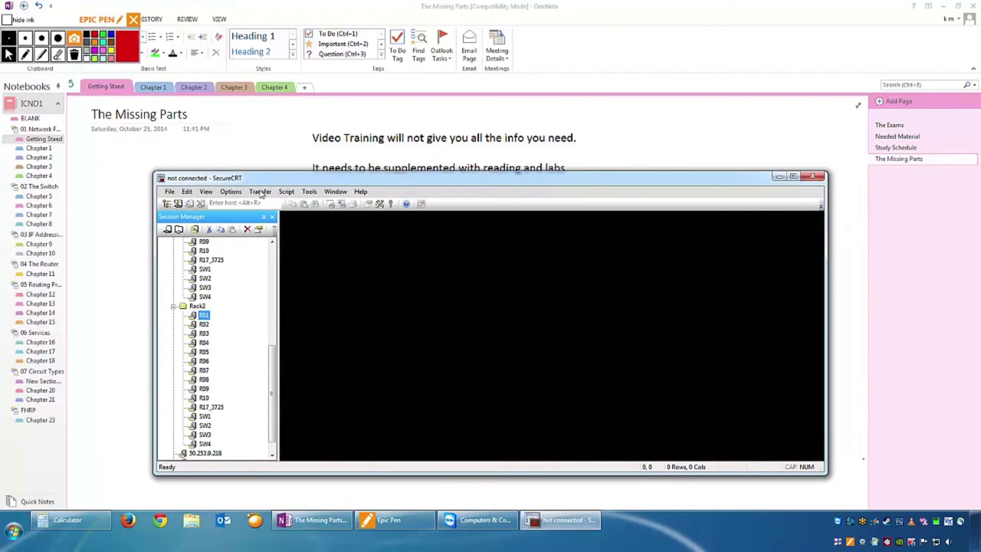
left_click_drag(272, 391, 273, 436)
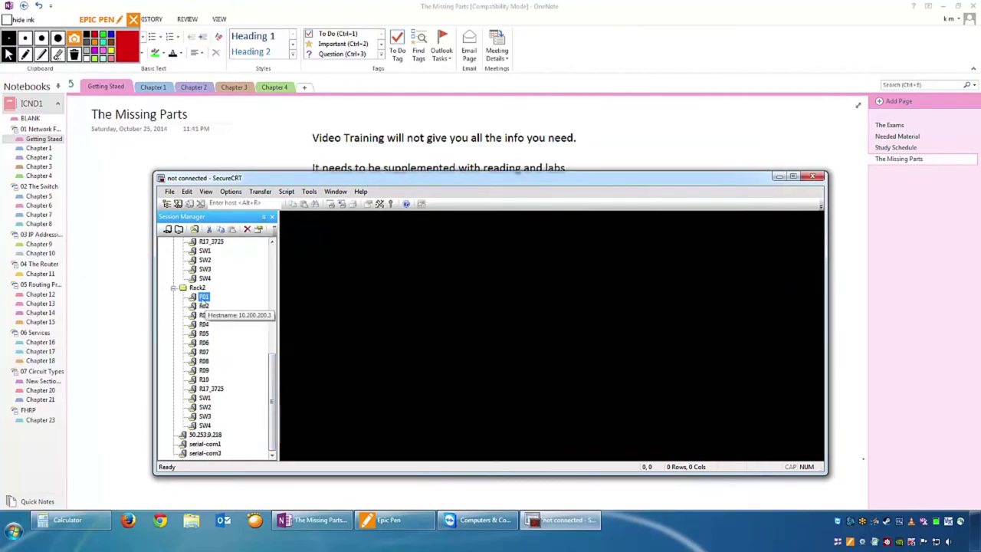
double_click(203, 296)
left_click_drag(453, 184, 342, 134)
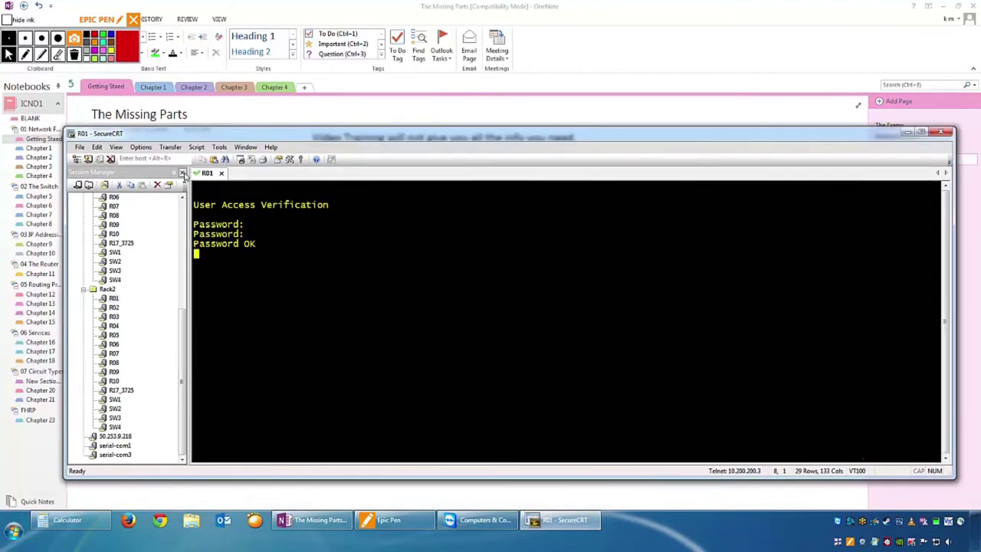
left_click(183, 173)
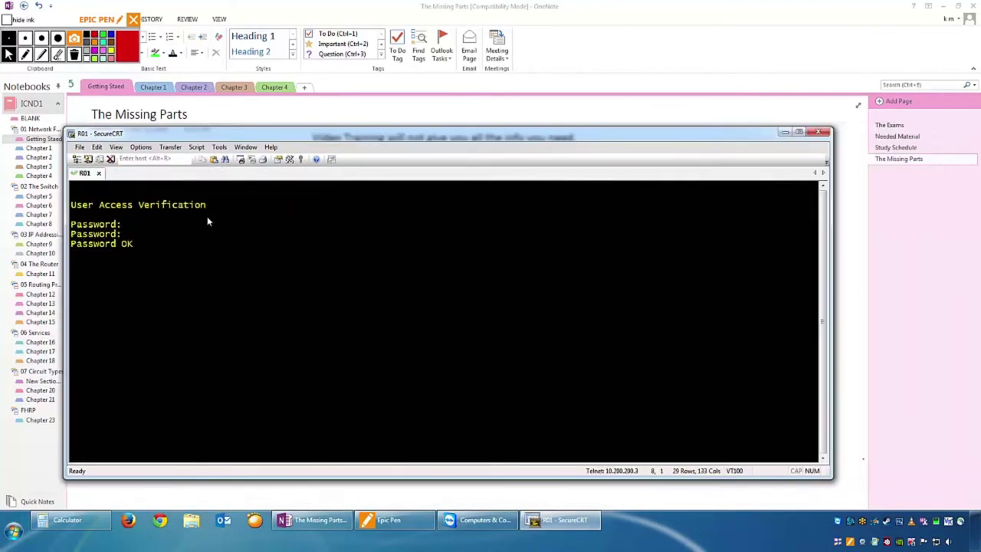
Enter privileged exec mode with 'en', then global configuration mode with 'config t'.
key("Return")
key("Return")
key("Return")
key("Return")
key("Return")
type("en")
key("Return")
type("conif gt")
key("Return")
type("config t")
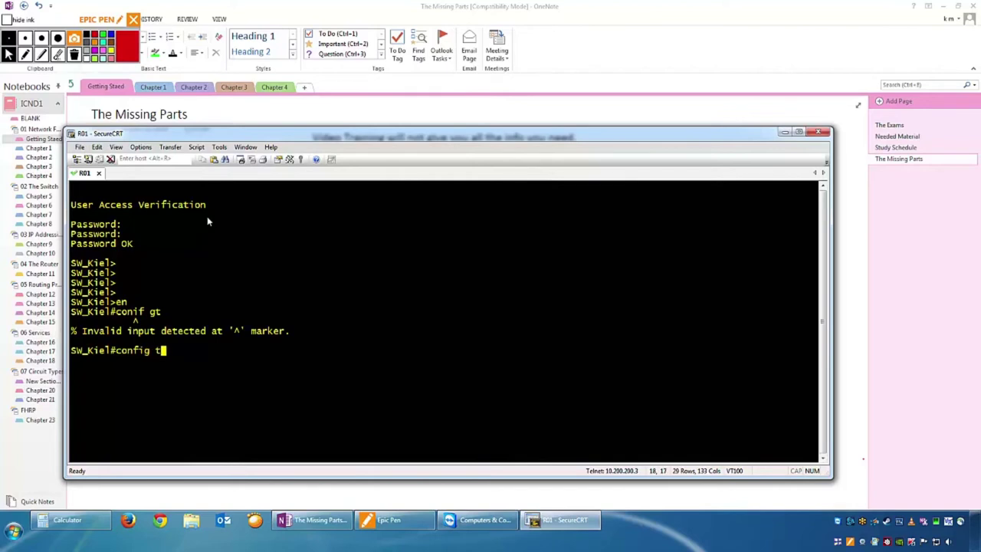
key("Return")
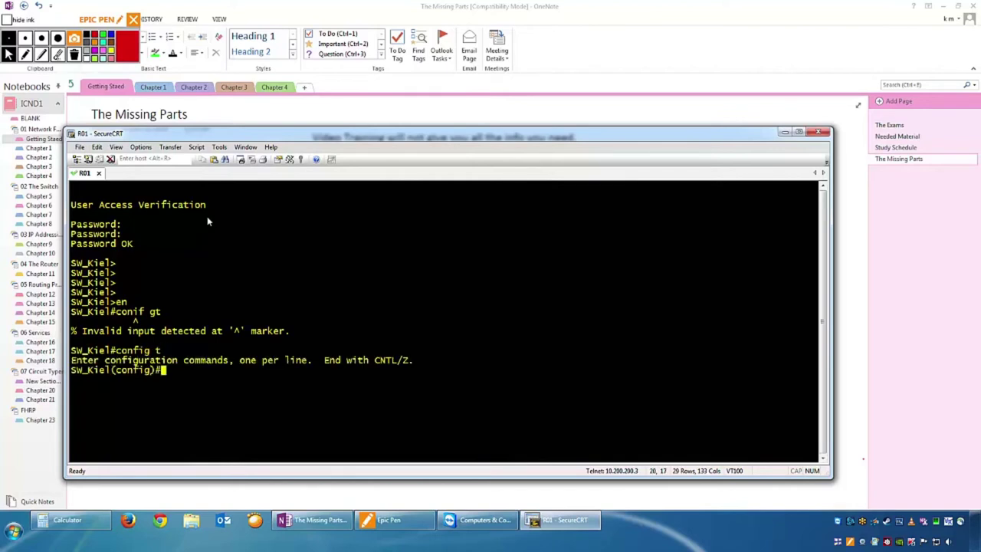
Rename the device to R1 with 'host R1'.
type("host R1")
key("Return")
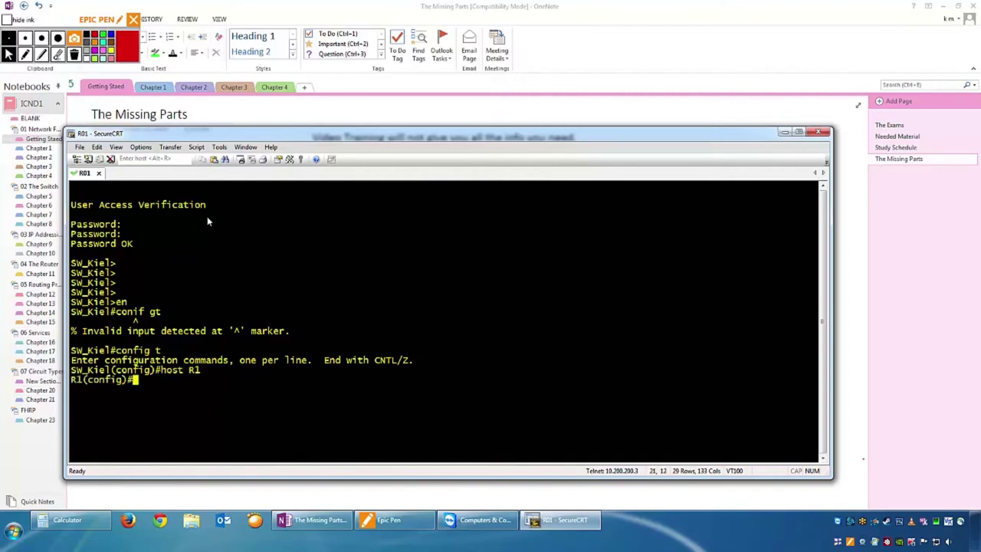
key("Return")
key("Return")
key("Return")
key("Return")
key("Return")
key("Return")
key("Return")
key("Return")
key("Return")
key("Return")
key("Return")
key("Return")
key("Return")
key("Return")
key("Return")
key("Return")
key("Return")
key("Return")
key("Return")
key("Return")
key("Return")
key("Return")
key("Return")
key("Return")
key("Return")
key("Return")
key("Return")
key("Return")
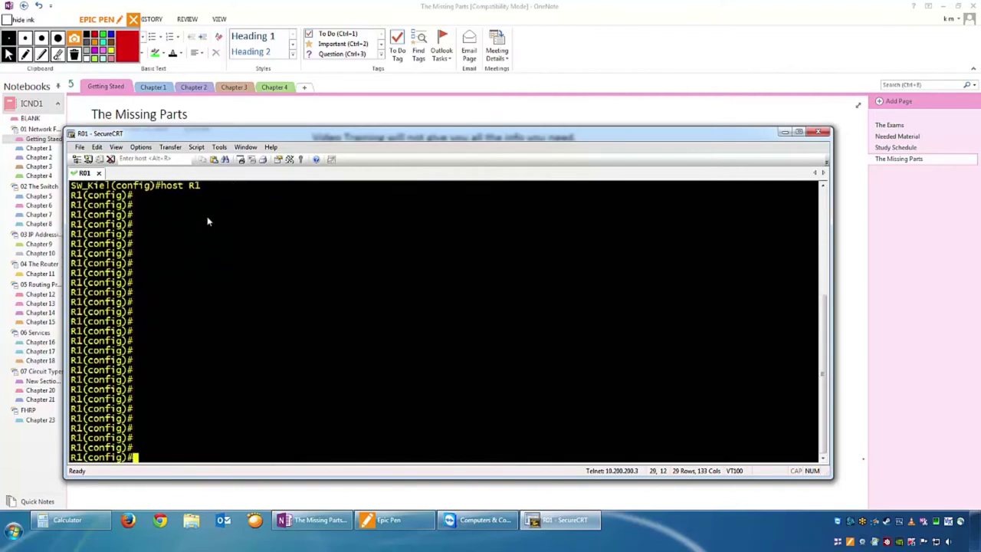
type("e")
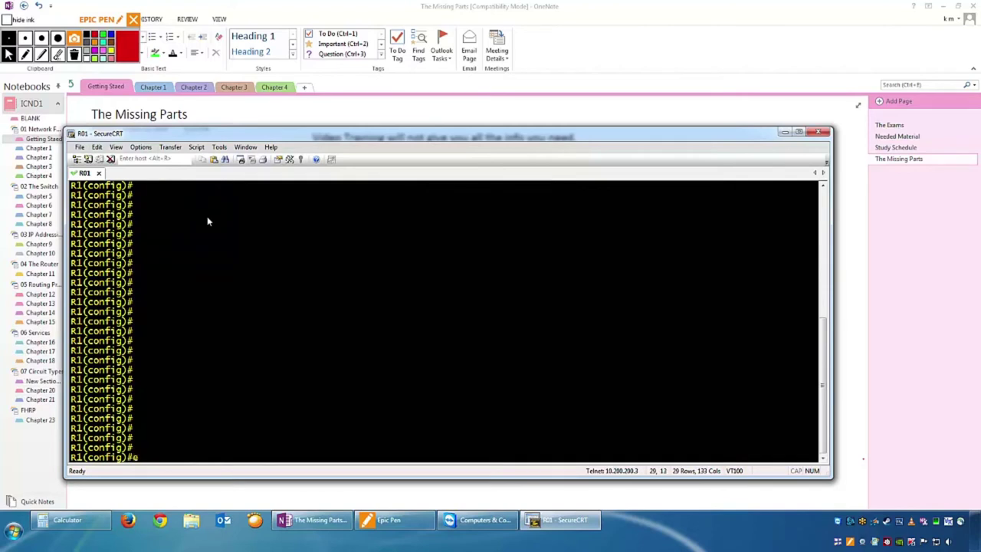
type("n")
key("BackSpace")
key("BackSpace")
Exit configuration mode and list the show command's options with 'sh' + Tab and '?'.
type("end")
key("Return")
key("Return")
key("Return")
key("Return")
key("Return")
key("Return")
key("Return")
key("Return")
key("Return")
key("Return")
key("Return")
key("Return")
key("Return")
key("Return")
key("Return")
key("Return")
key("Return")
key("Return")
key("Return")
key("Return")
key("Return")
key("Return")
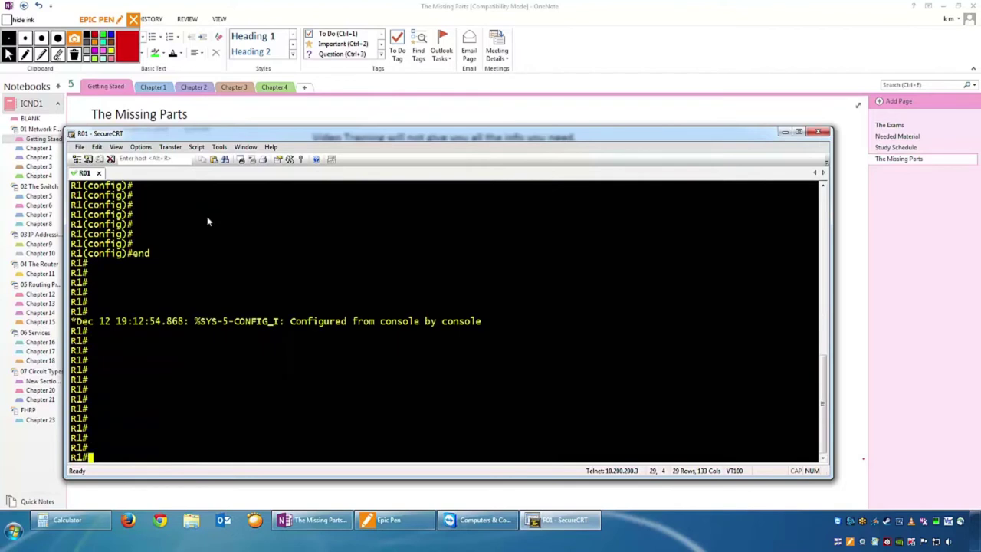
key("Return")
key("Return")
key("Return")
key("Return")
key("Return")
key("Return")
key("Return")
key("Return")
key("Return")
key("Return")
key("Return")
key("Return")
key("Return")
key("Return")
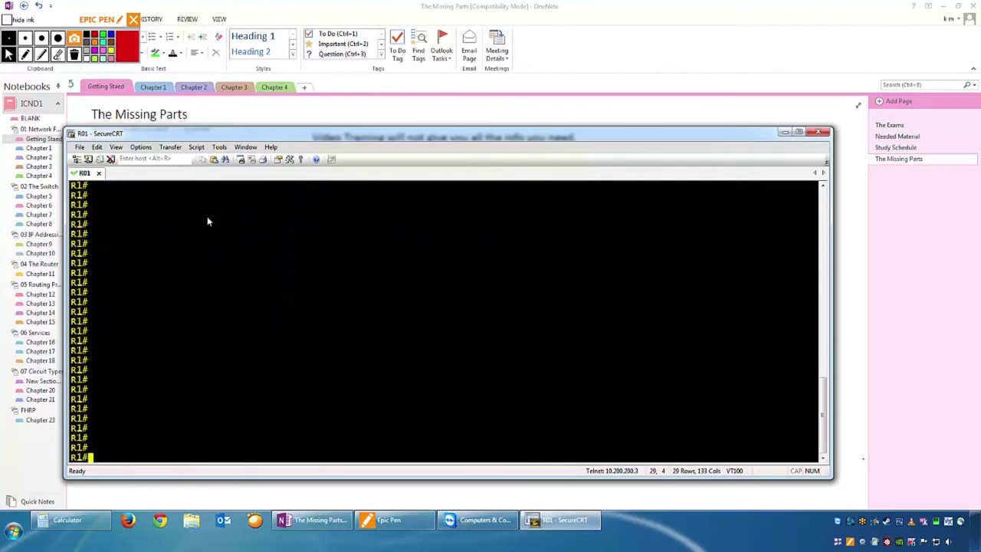
type("sh")
key("Tab")
type("?")
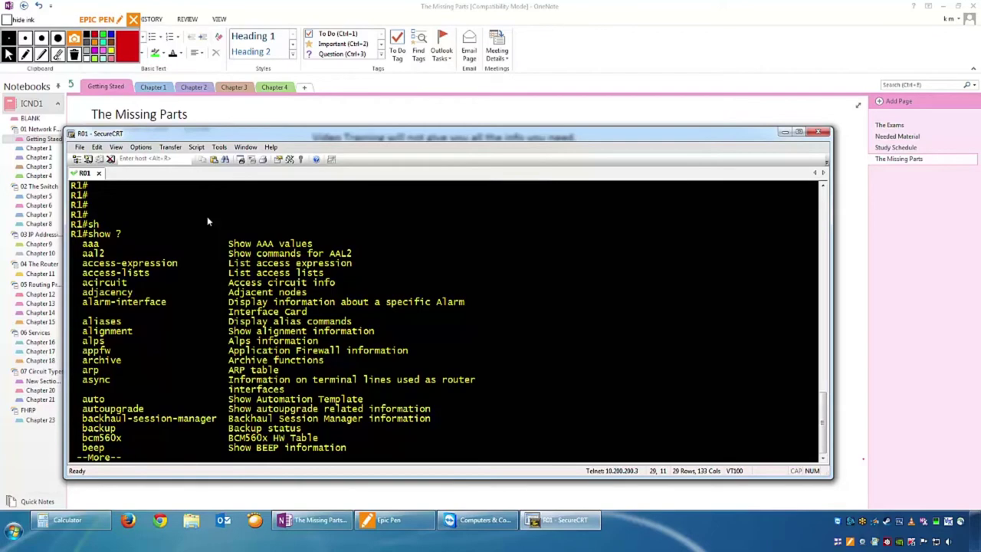
Quit the show listing, then list and page through the 'show interfaces ?' options.
key("space")
key("q")
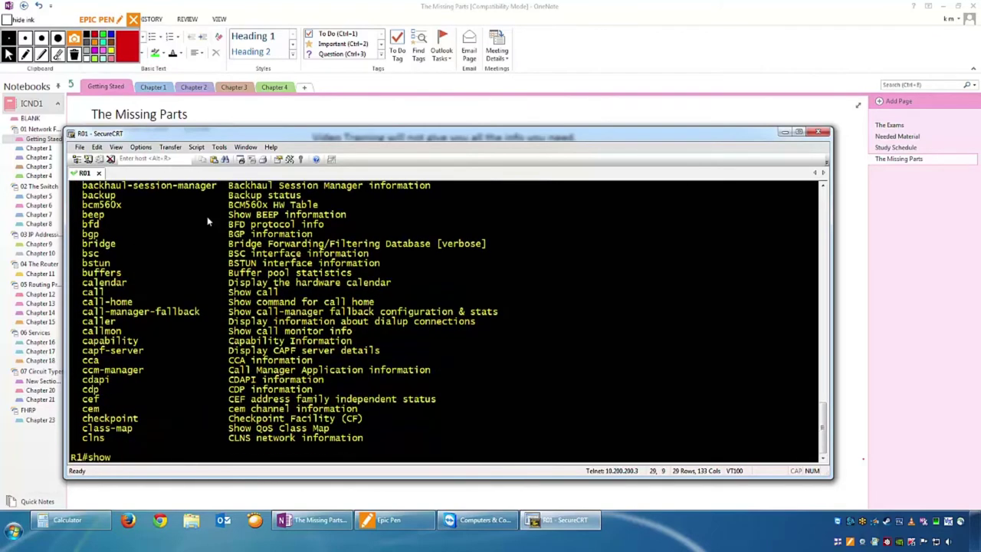
type("int")
key("Tab")
type("?")
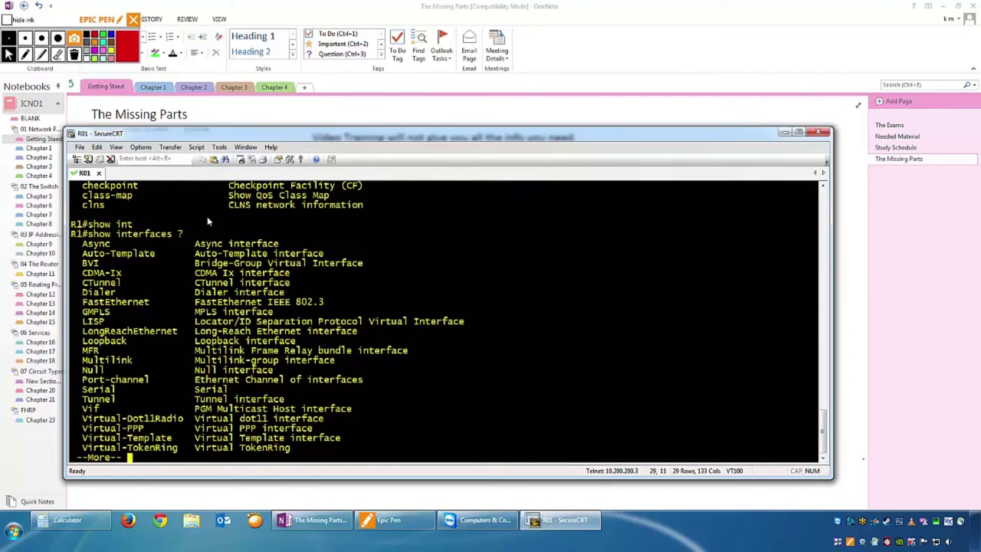
key("space")
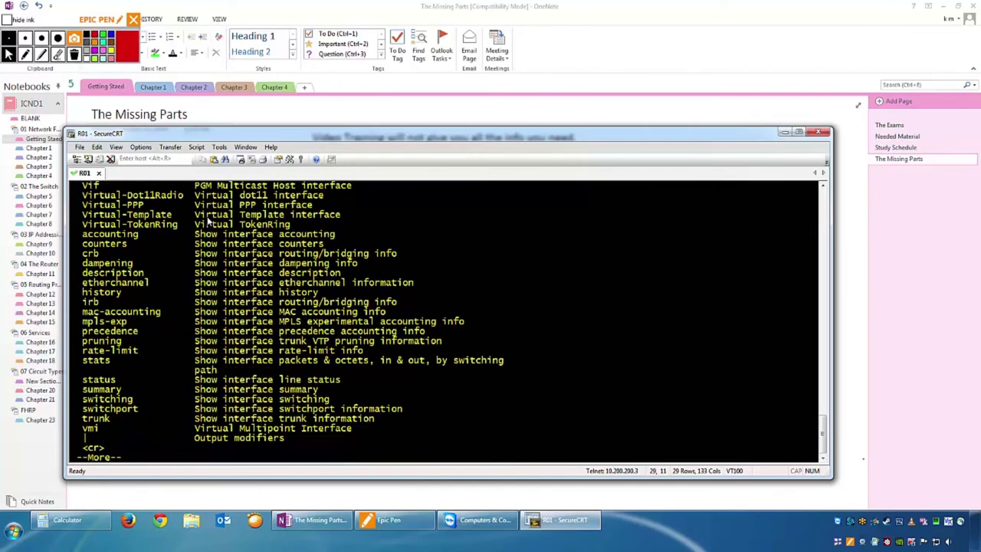
key("space")
Try to complete 'show interfaces brief' using Tab.
type("bri")
key("Tab")
type("e")
key("Tab")
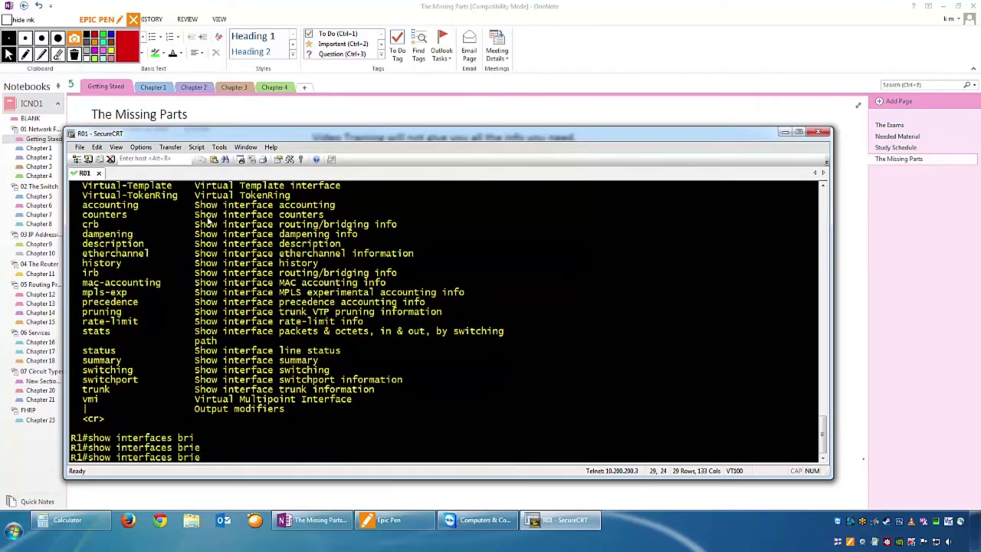
Correct the command to 'show ip interface brief' and run it.
type("f ?")
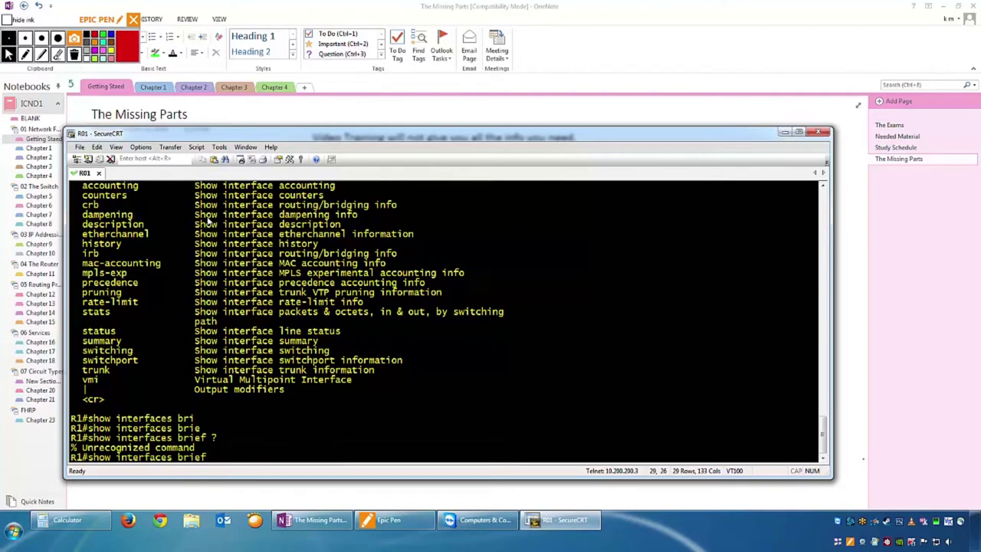
key("Left")
key("Left")
key("Left")
key("Left")
key("Left")
key("Left")
key("Left")
key("Left")
key("Left")
key("Left")
key("Left")
key("Left")
key("Left")
key("Left")
key("Left")
key("Left")
key("Left")
key("Left")
key("Right")
key("Right")
type("ip")
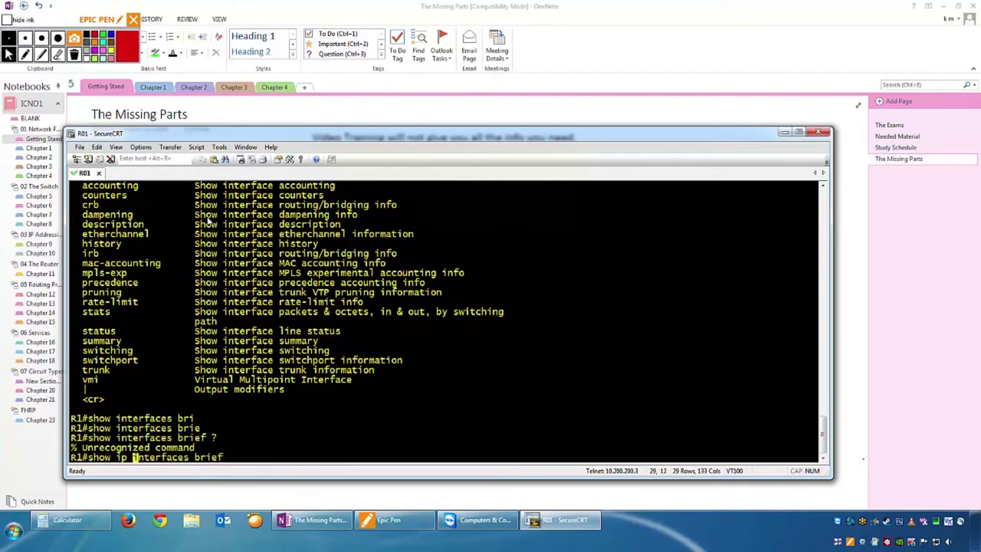
key("Return")
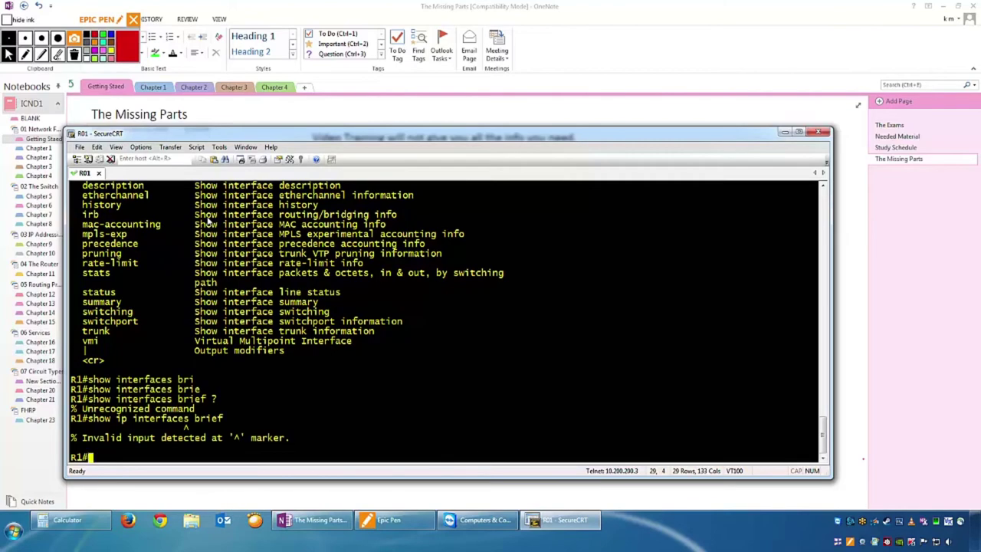
key("Up")
key("Left")
key("BackSpace")
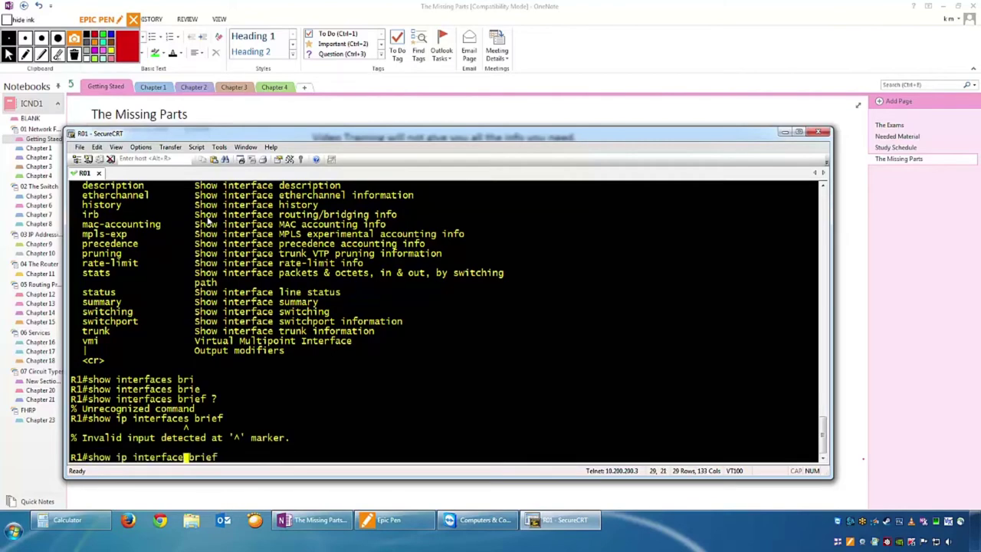
key("Return")
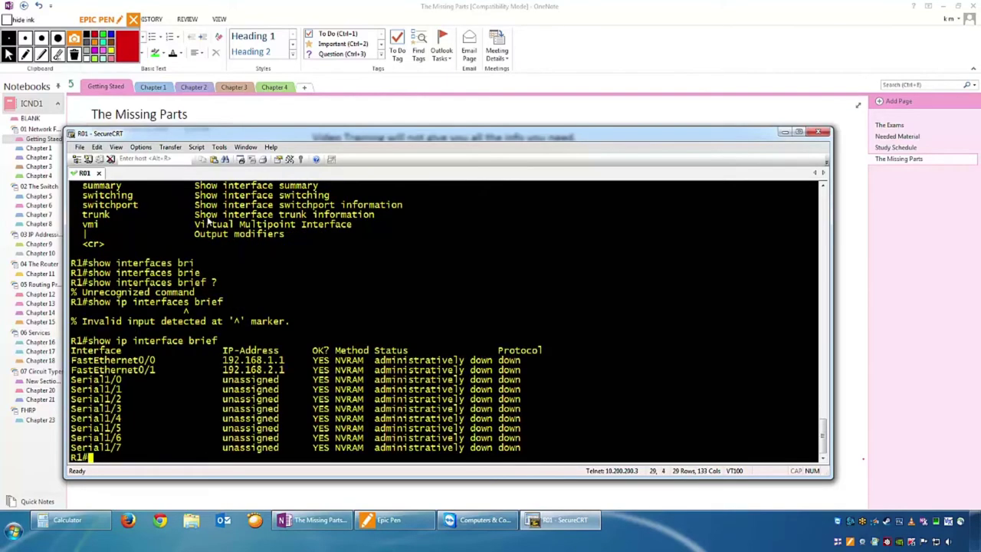
Highlight the Serial1/2 row, the FastEthernet0/0 name and the Serial interface names in turn.
key("BackSpace")
triple_click(482, 400)
left_click(482, 402)
left_click_drag(76, 359, 157, 360)
left_click(163, 371)
left_click_drag(72, 379, 113, 448)
left_click(113, 448)
left_click_drag(73, 379, 121, 453)
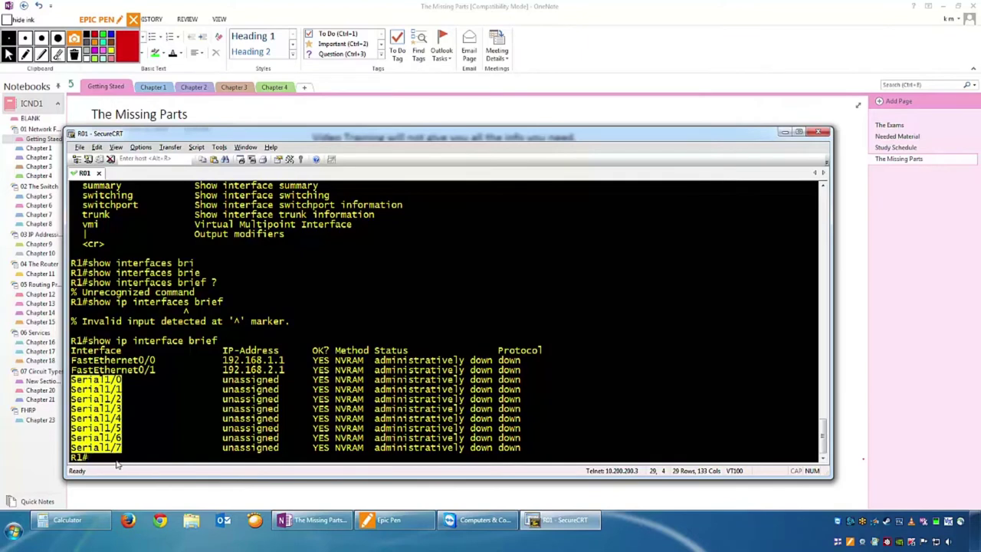
left_click(107, 383)
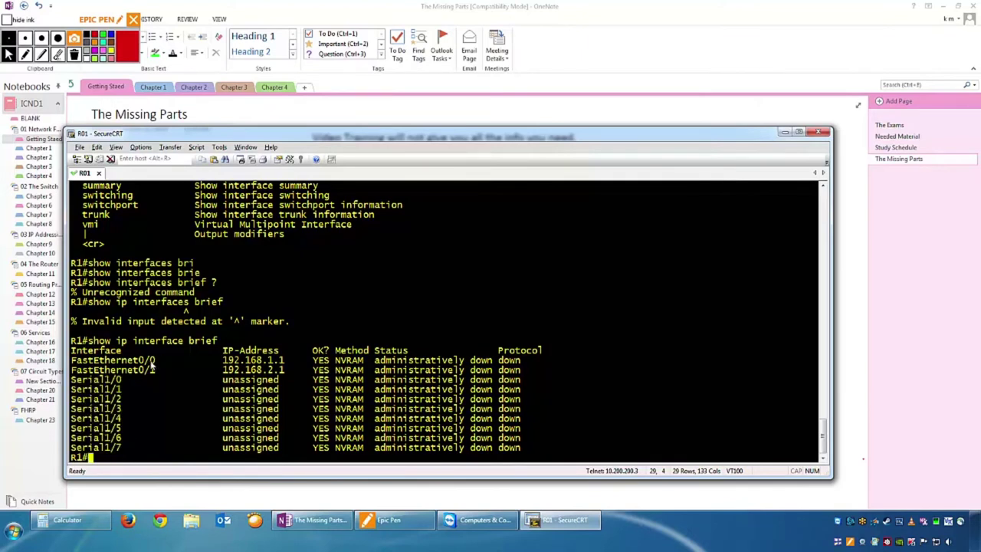
Highlight the port numbers of the FastEthernet interfaces, Serial1/0 and Serial1/1.
left_click_drag(152, 360, 153, 374)
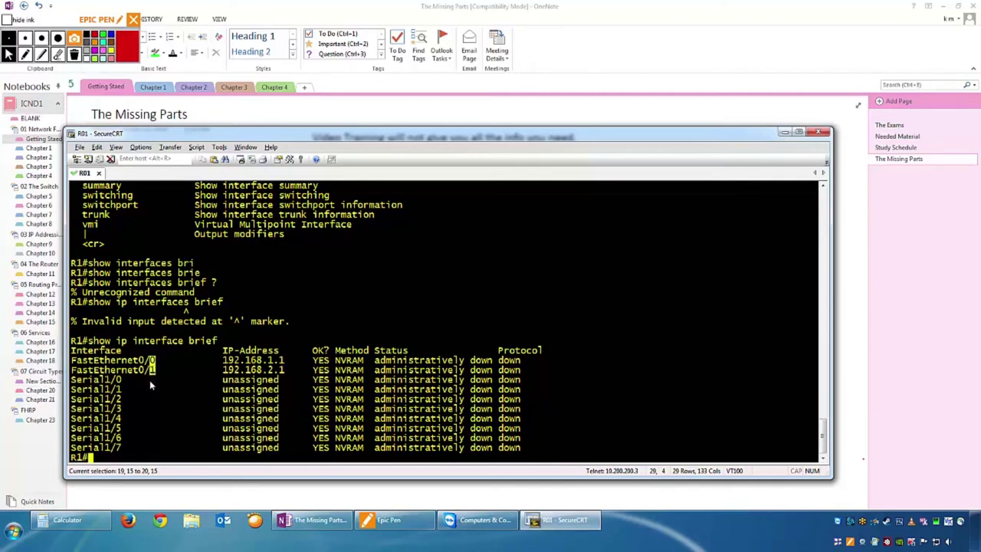
left_click(119, 376)
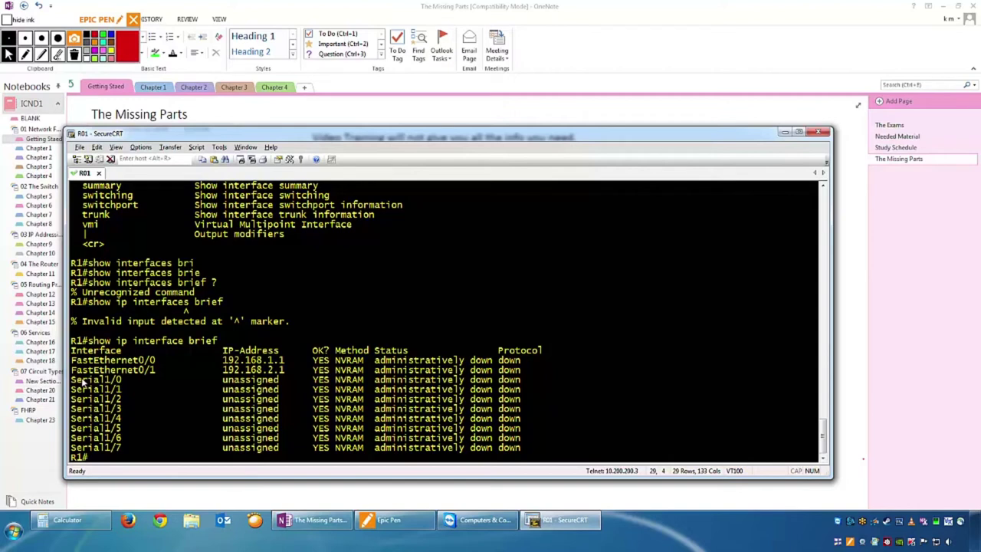
left_click(121, 379)
key("alt")
left_click_drag(106, 389, 109, 390)
key("alt")
Highlight addresses 192.168.1.1 and 192.168.2.1, the Serial1/4 row and the administratively down status.
left_click_drag(208, 364, 285, 371)
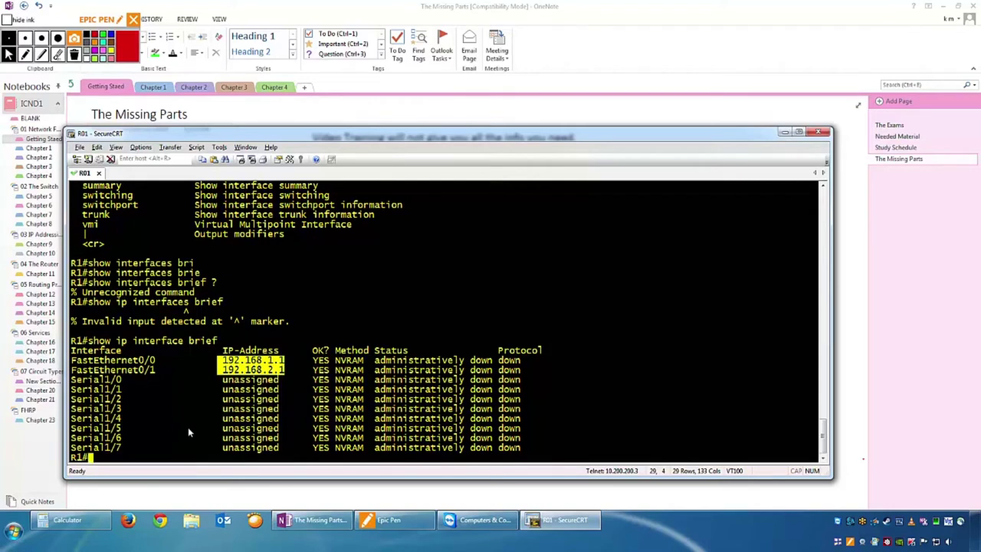
left_click_drag(122, 417, 70, 419)
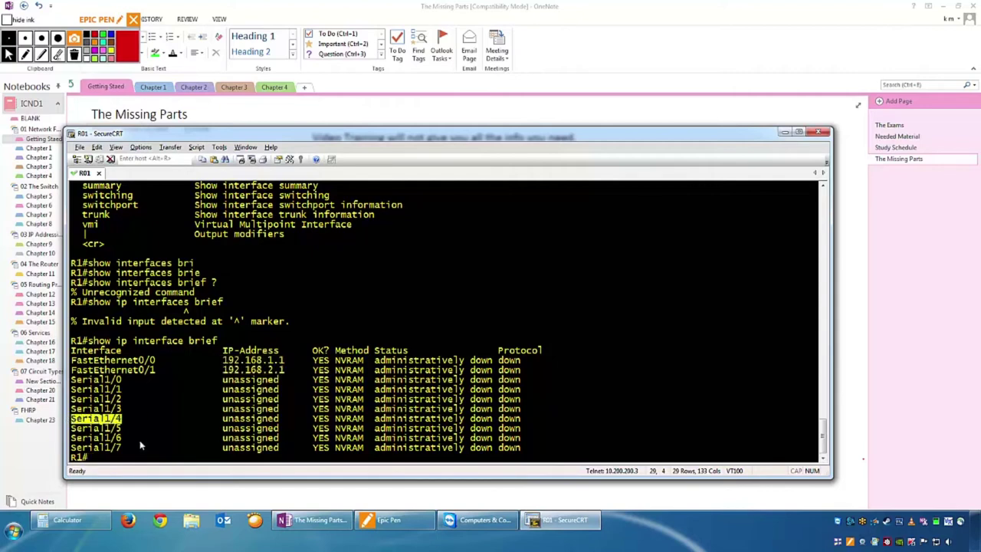
left_click_drag(222, 420, 281, 419)
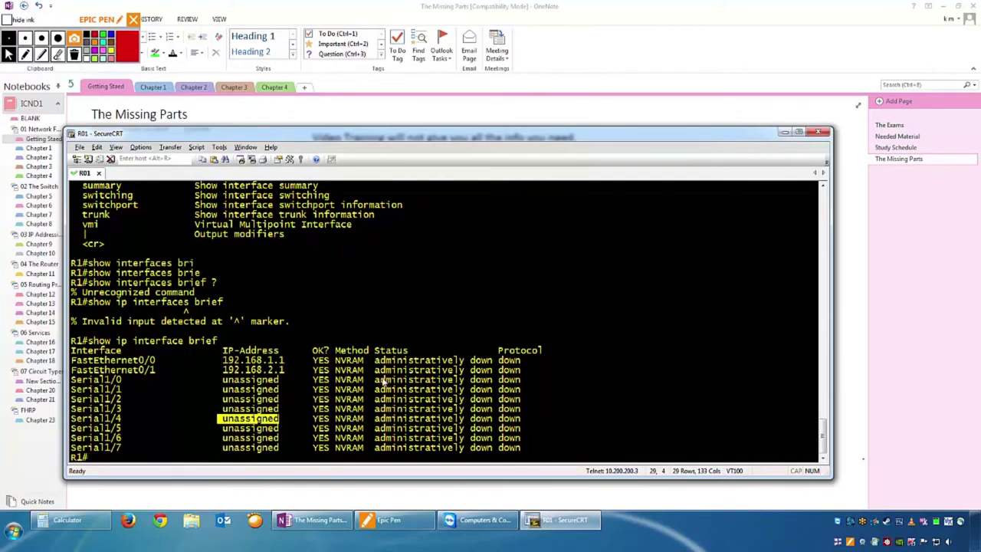
left_click_drag(374, 369, 464, 370)
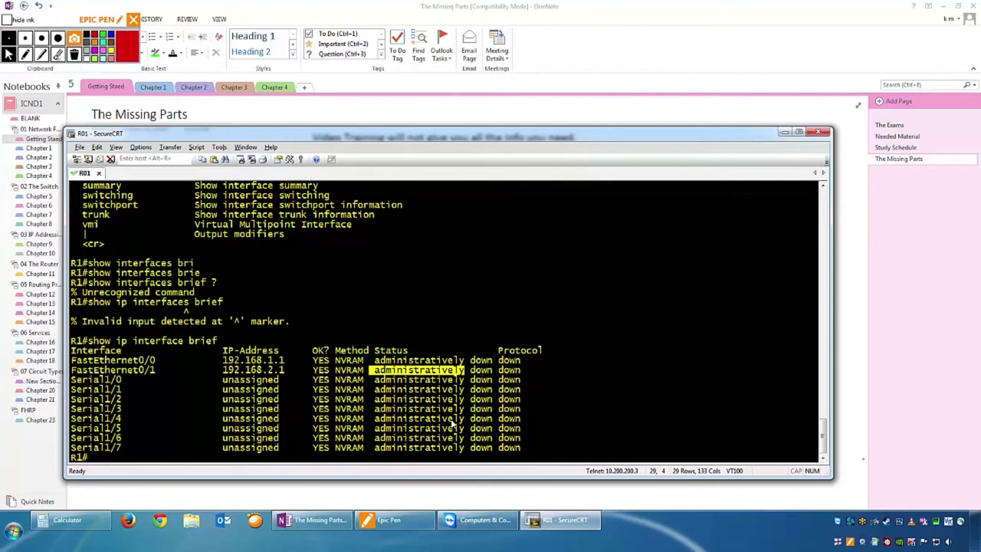
Run 'config t', 'int f0/0', 'no sh' and 'end' to enable FastEthernet0/0.
type("config t")
key("Return")
type("condfi")
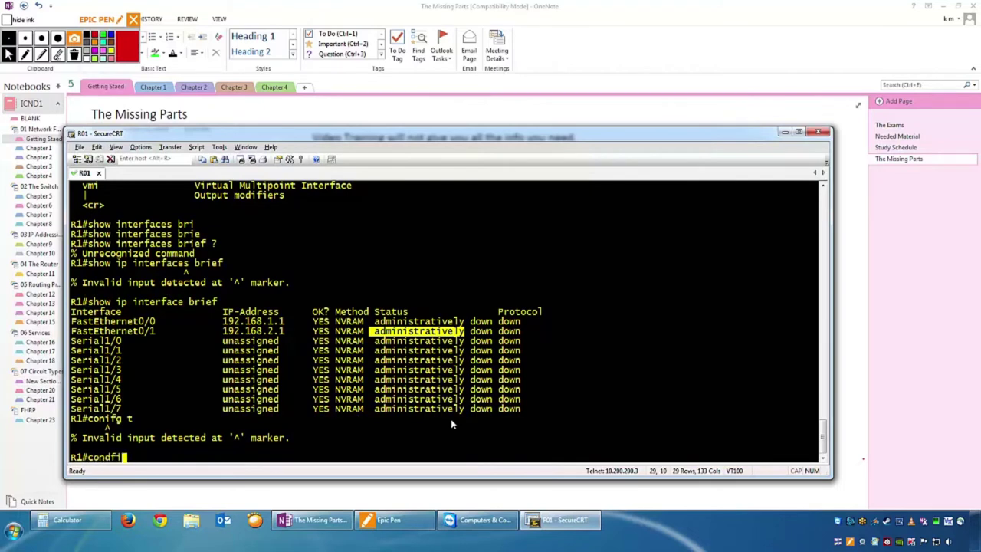
key("BackSpace")
key("BackSpace")
type("nfi g")
type("g t")
key("Return")
type("int")
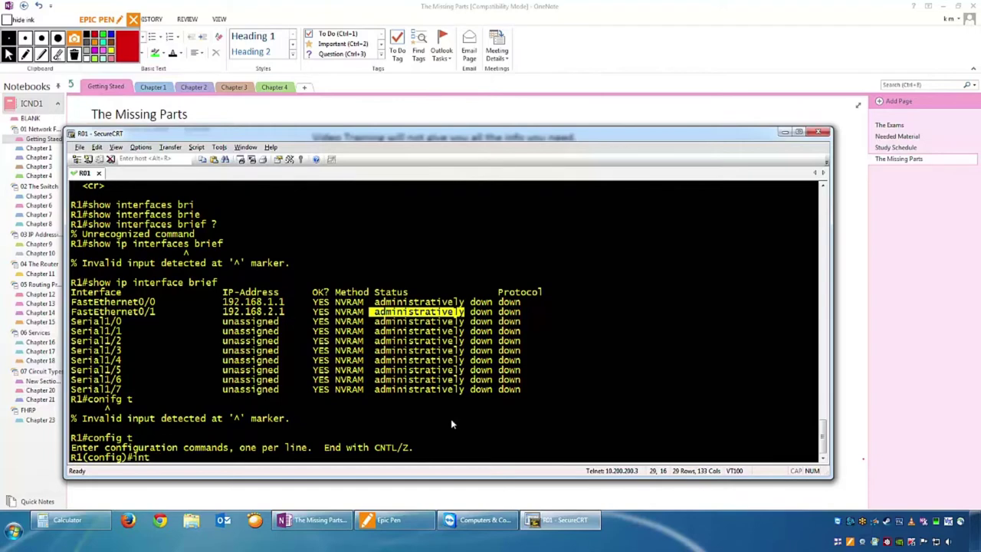
type(" f0/0")
key("Return")
type("no sh")
key("Return")
type("end")
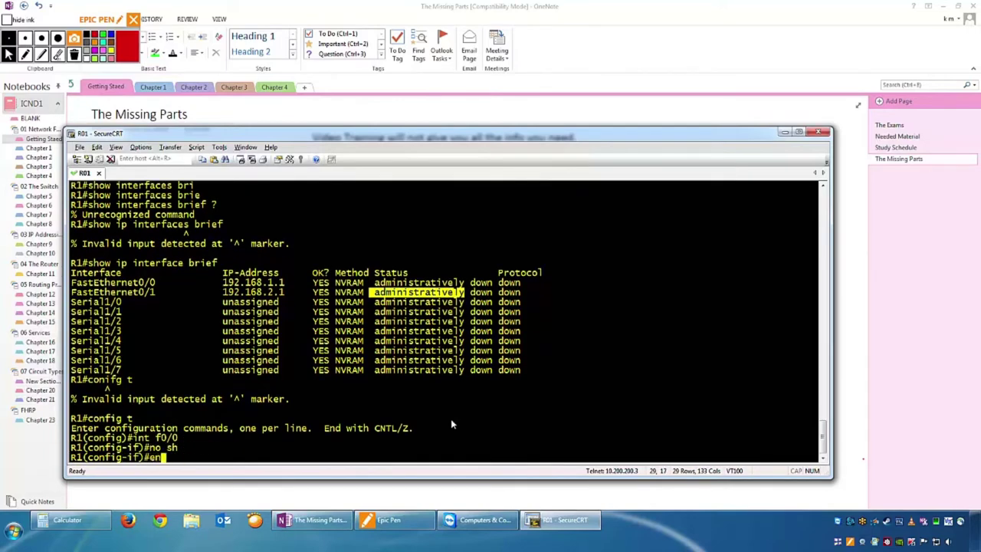
key("Return")
key("Return")
key("Return")
key("Return")
key("Return")
key("Return")
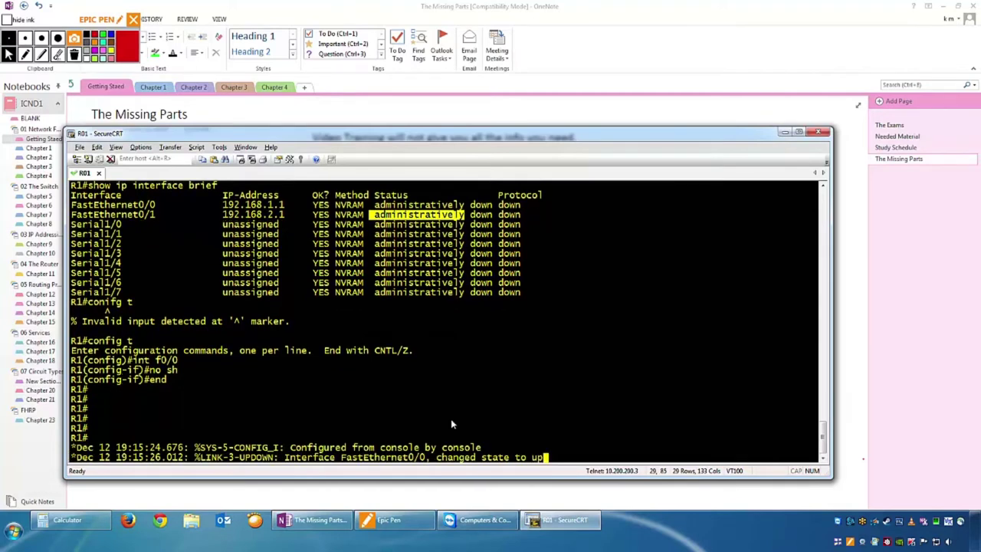
key("Return")
key("Return")
key("Return")
key("Return")
key("Return")
key("Return")
key("Return")
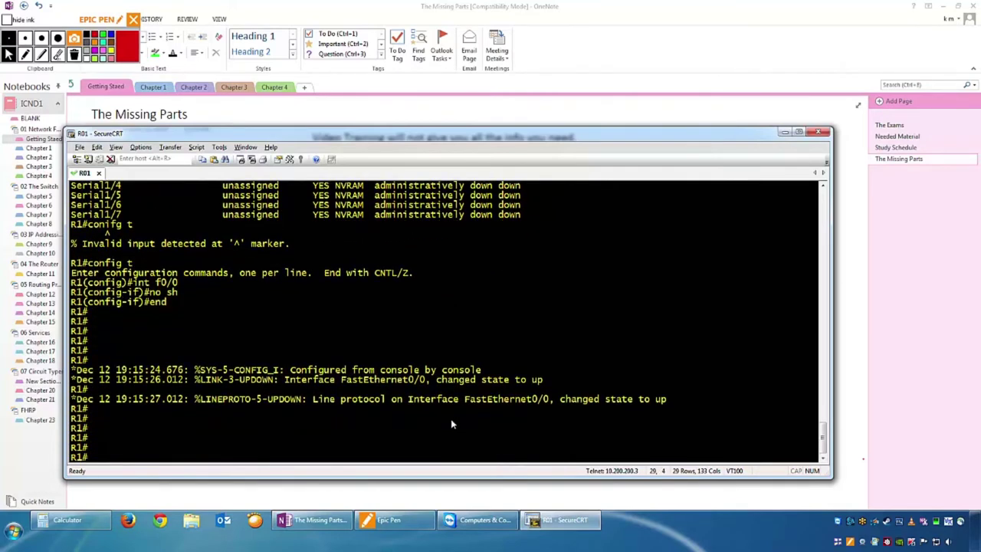
Run 'sh ip int b' and highlight FastEthernet0/0's up/up status and protocol columns.
type("sh ip int b")
key("Return")
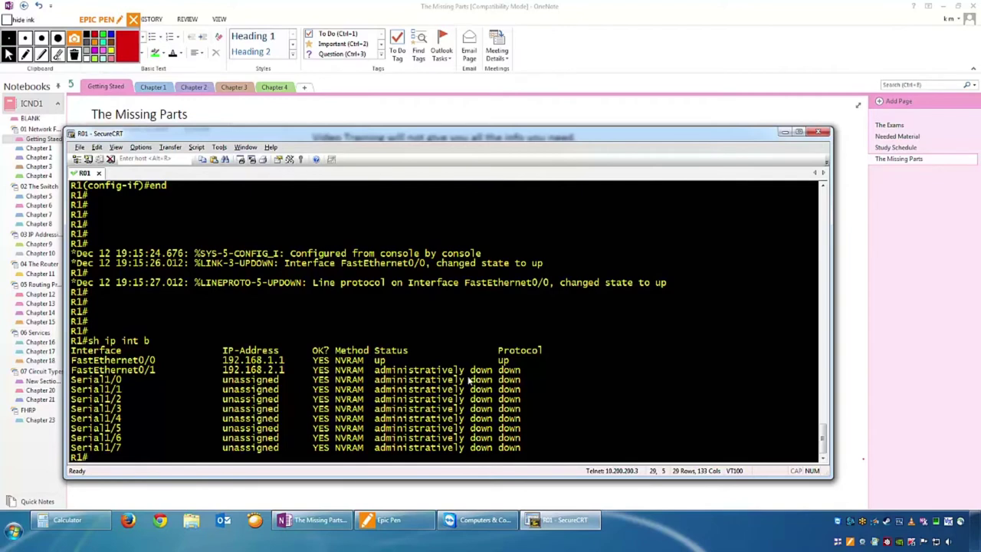
triple_click(376, 360)
left_click_drag(376, 359, 382, 360)
double_click(504, 360)
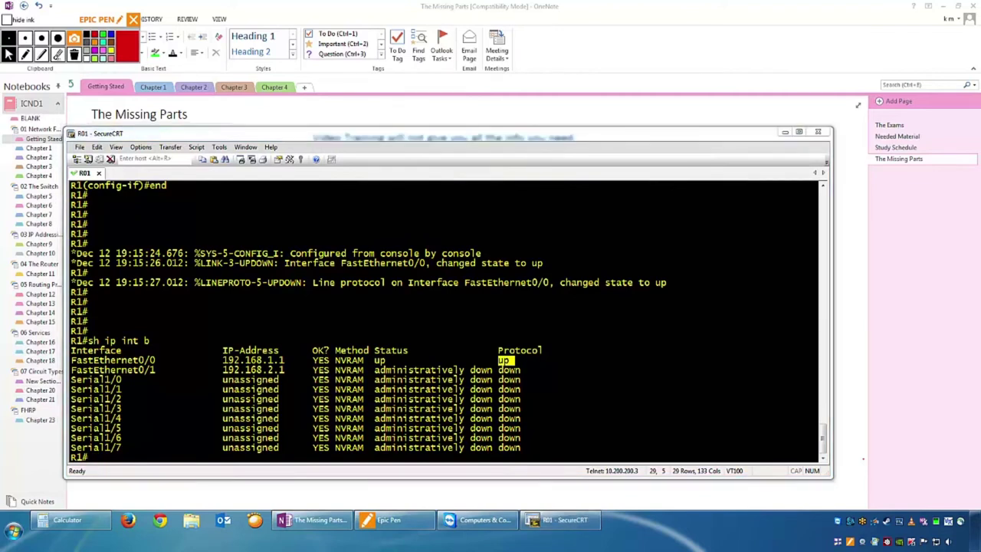
left_click_drag(512, 360, 90, 363)
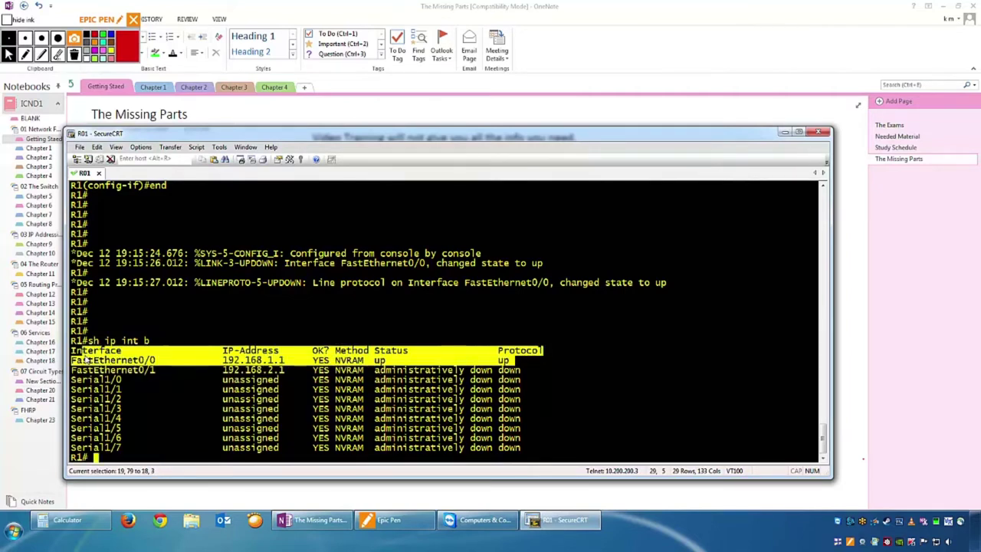
left_click(90, 363)
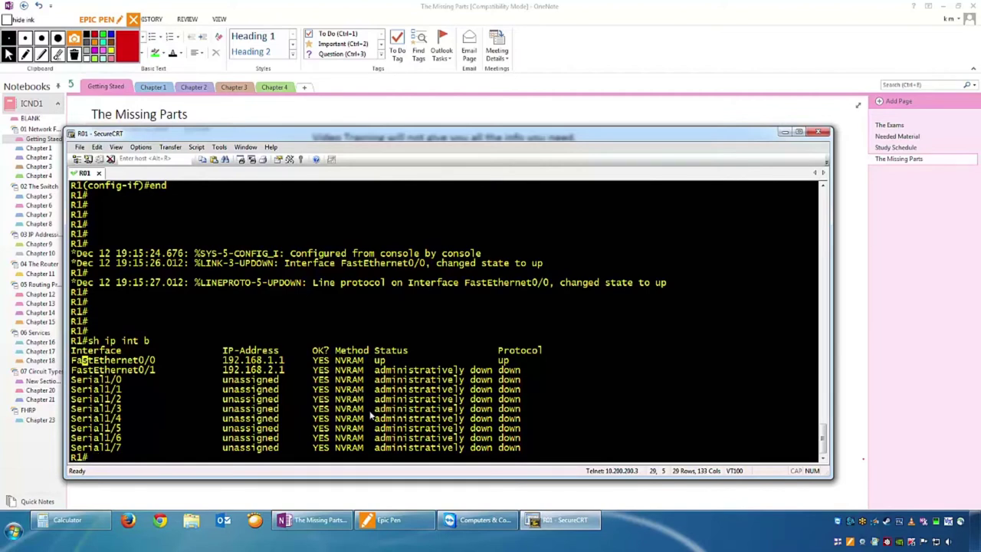
Run 'sh ip route' at the R1# prompt to display the routing table.
key("Return")
key("Return")
key("Return")
key("Return")
key("Return")
key("Return")
type("sh ip r")
type("obwer")
key("BackSpace")
key("BackSpace")
key("BackSpace")
key("BackSpace")
type("ute")
key("Return")
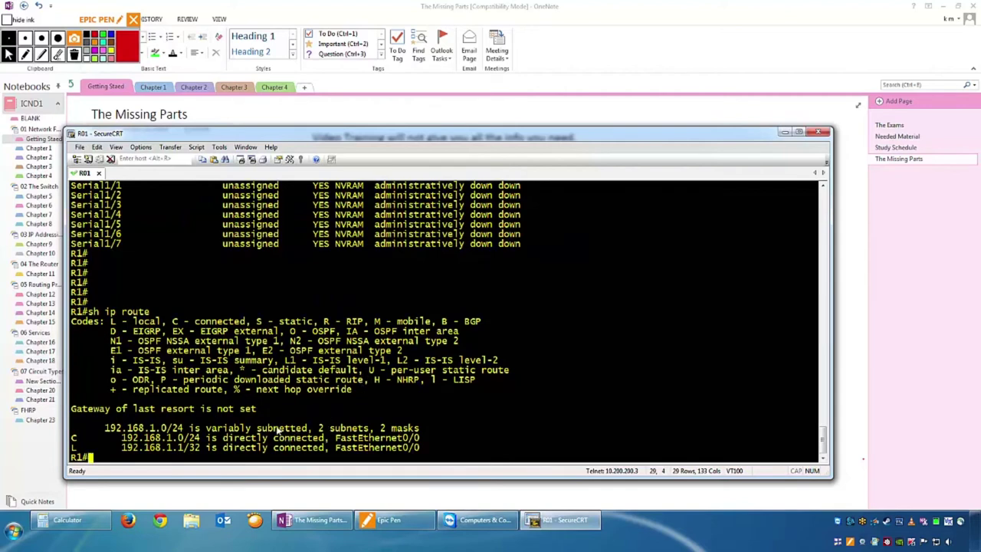
Highlight the route code legend and the two FastEthernet0/0 connected and local route lines.
left_click_drag(77, 437, 441, 457)
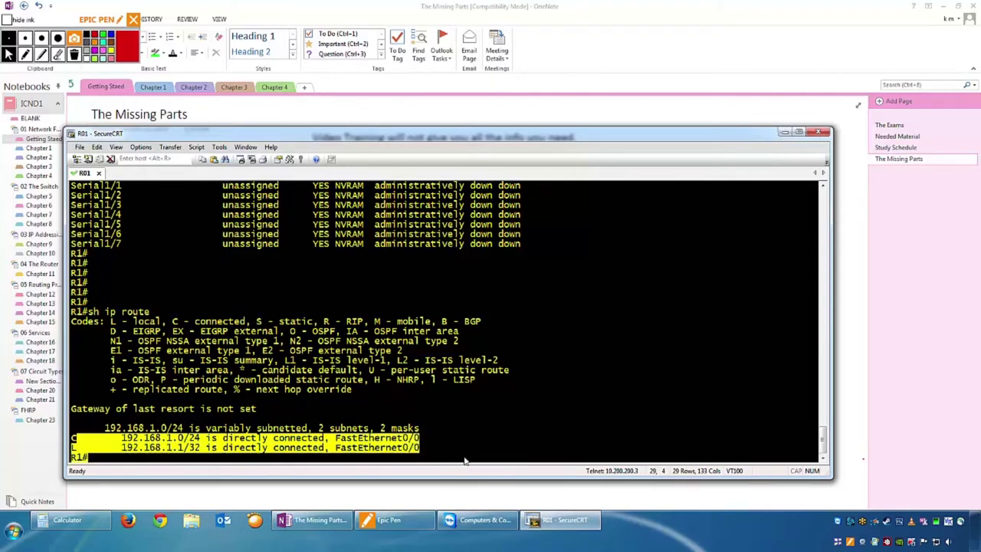
left_click(464, 459)
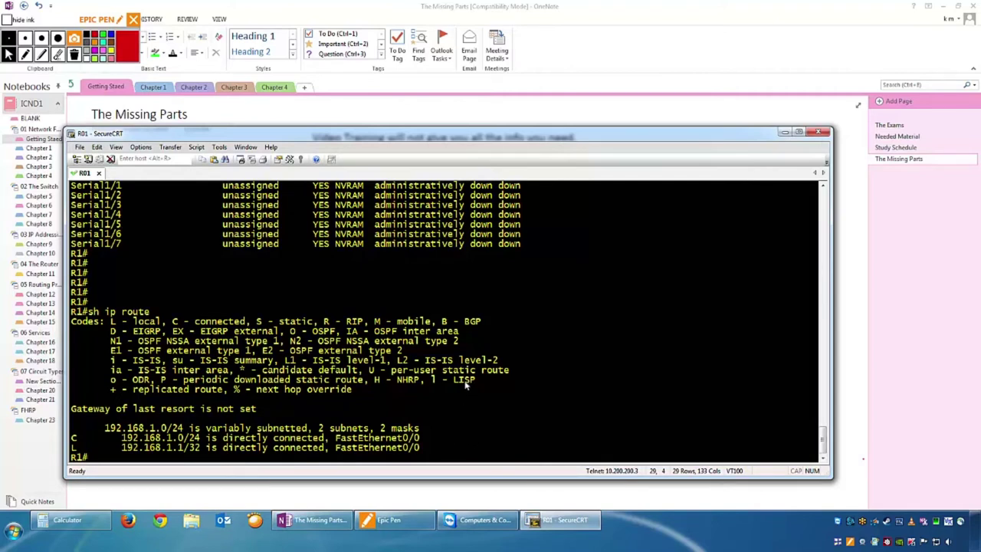
left_click_drag(363, 391, 71, 321)
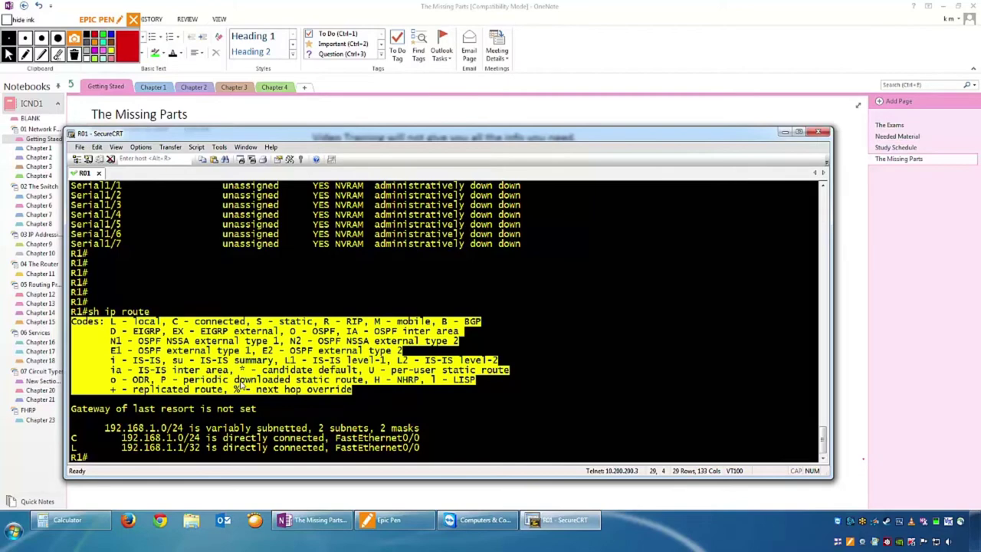
left_click_drag(389, 350, 387, 362)
left_click_drag(356, 390, 68, 327)
left_click_drag(375, 403, 66, 325)
mouse_move(427, 449)
left_mouse_down()
mouse_move(124, 434)
mouse_move(420, 449)
mouse_move(421, 438)
left_mouse_up()
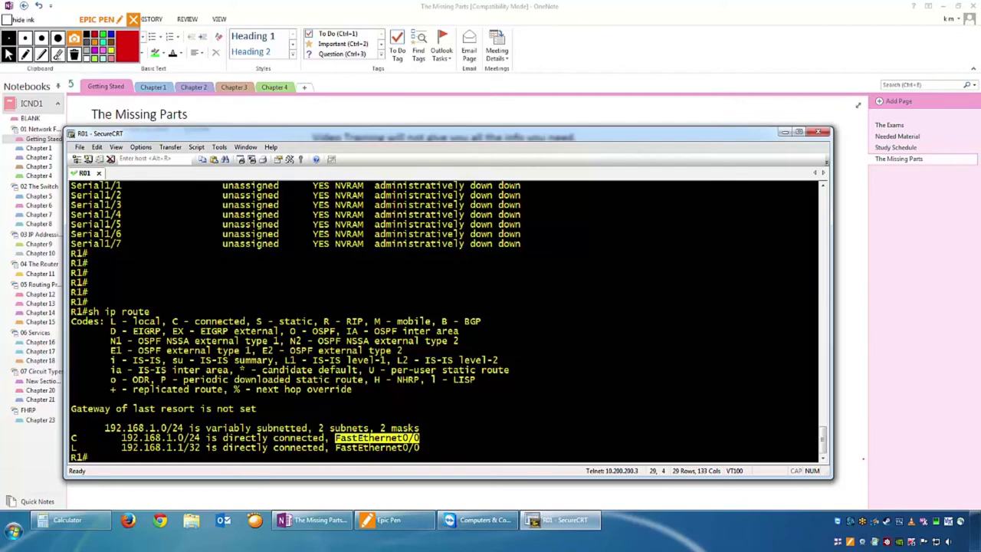
List R1's CDP neighbours with 'sh cdp ne' and ping sw1 by hostname.
type("sh cdp ne")
key("Return")
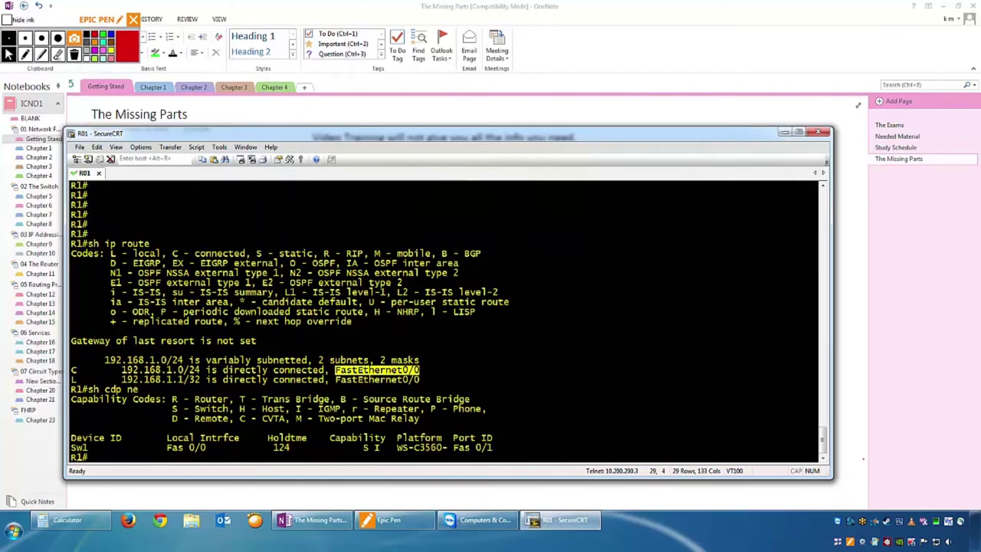
type("ping sw1")
key("Return")
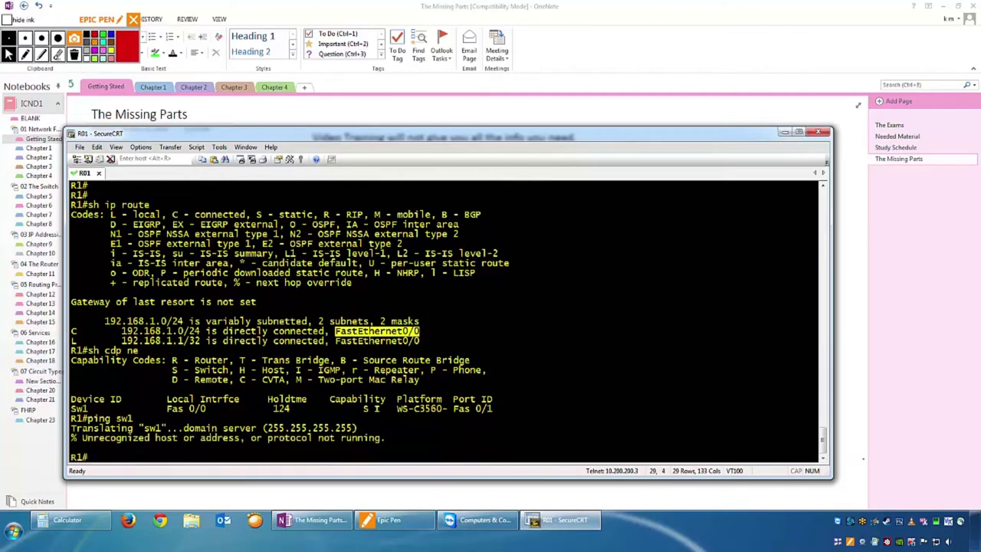
Ping the broadcast address 255.255.255.255 from R1, which times out.
type("ping 255.255.")
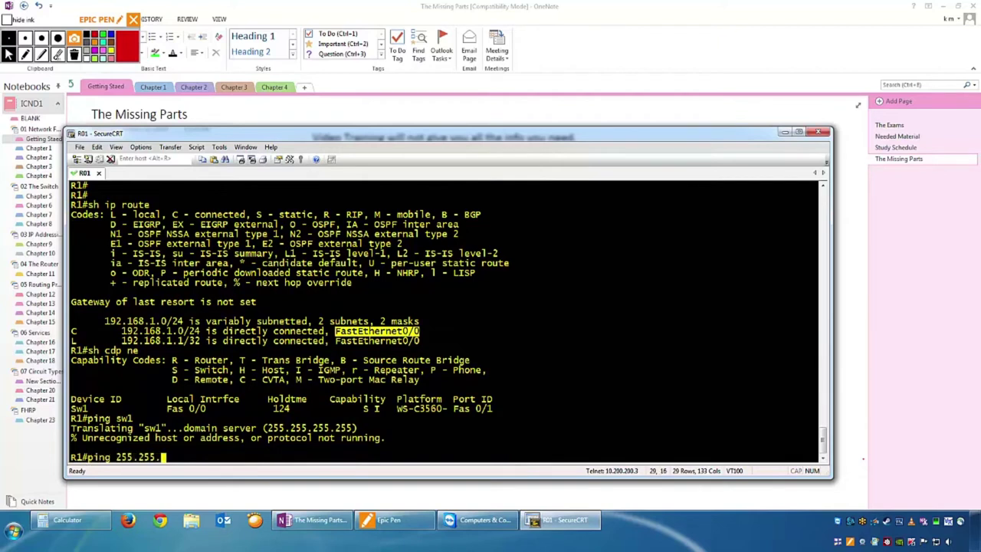
type("255.255")
key("Return")
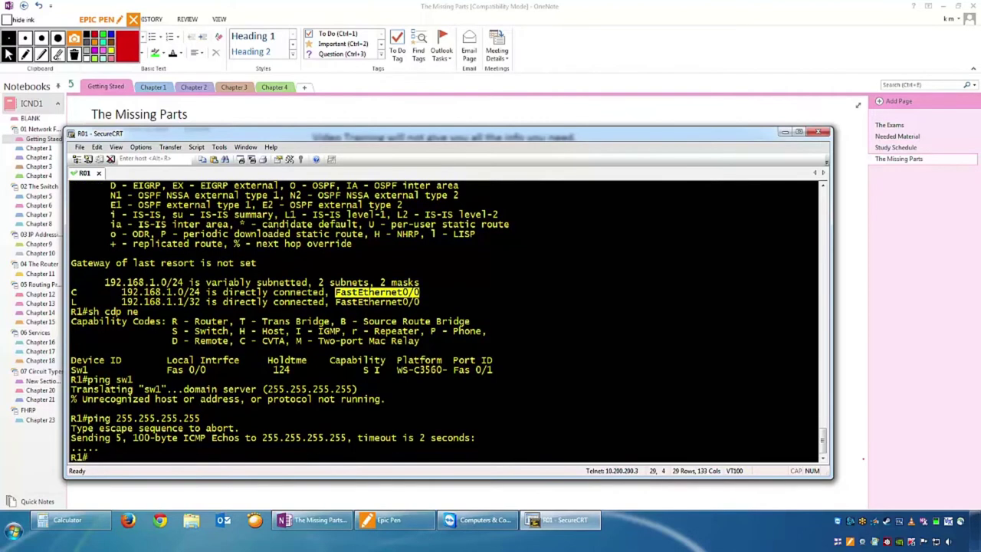
type("sh cdp de")
Run 'sh cdp ne det' on R1 and highlight Sw1's empty Entry address(es) line.
key("Tab")
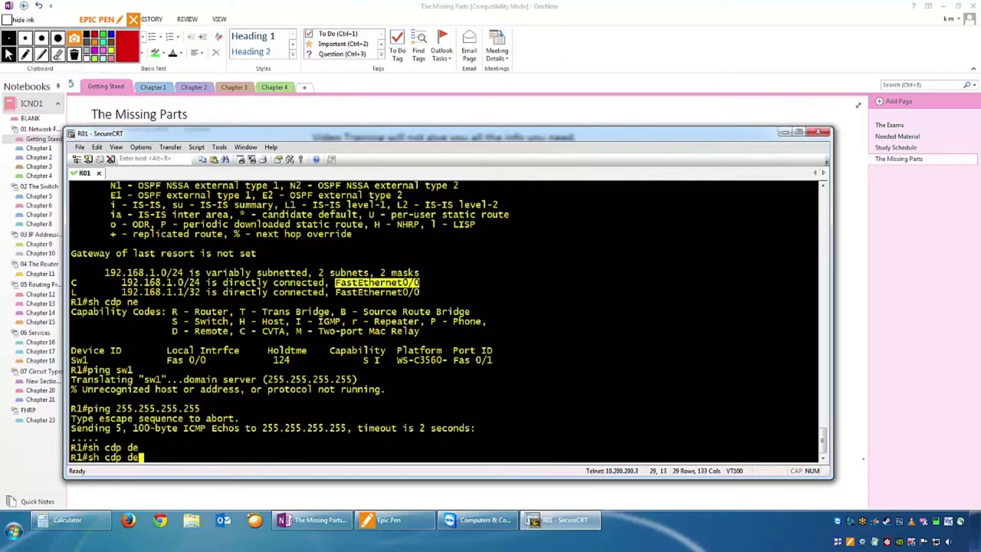
type("t")
key("Tab")
key("Return")
key("Up")
key("Left")
key("Left")
key("Left")
type("ne")
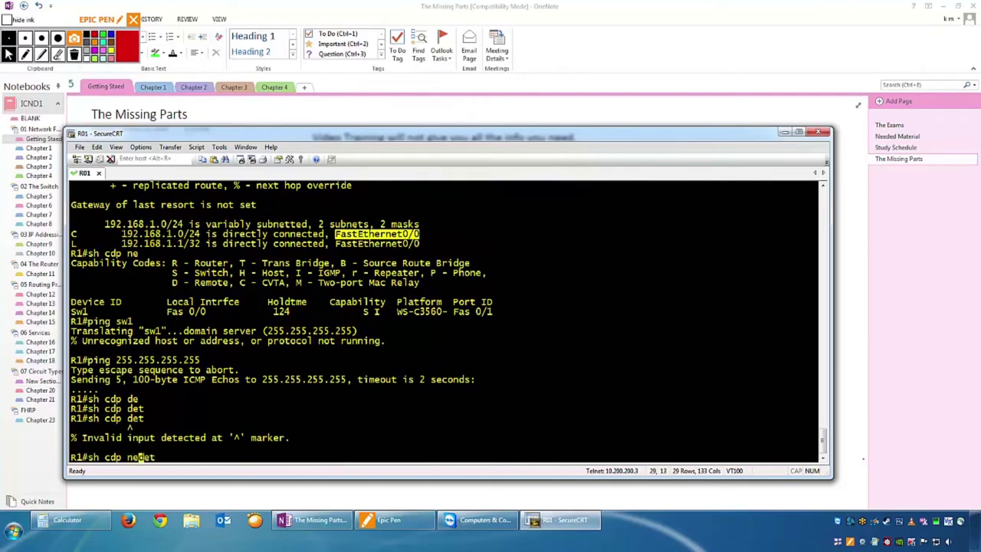
key("Return")
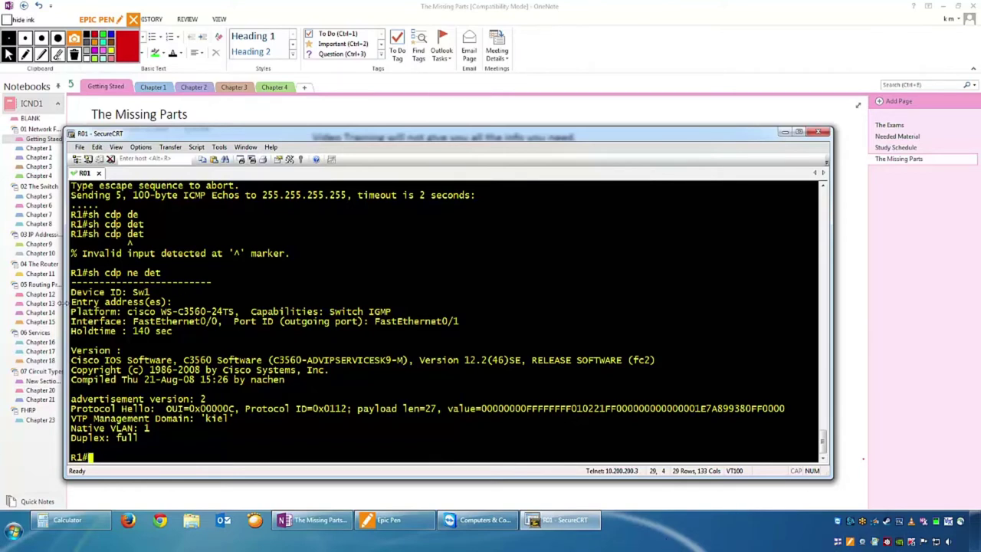
left_click_drag(72, 304, 199, 305)
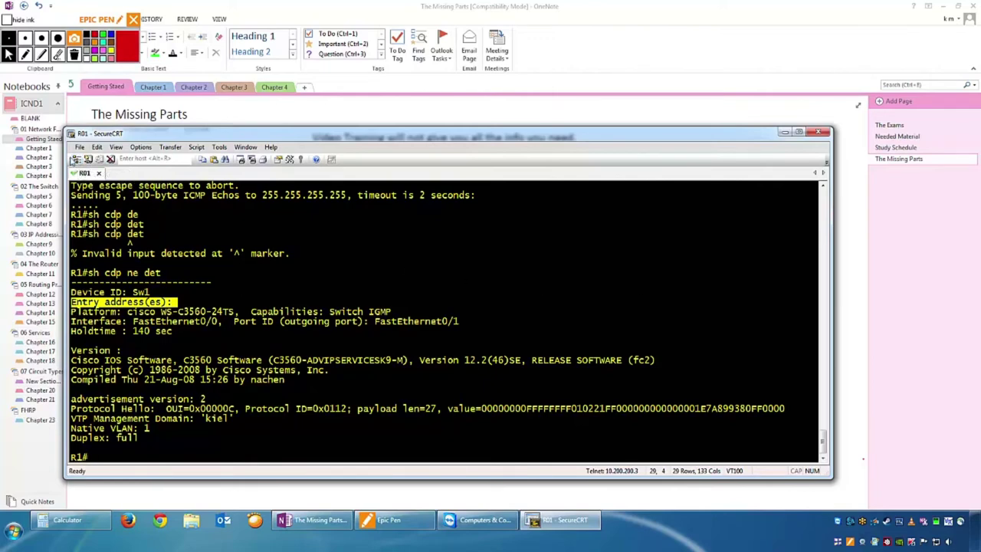
left_click(77, 159)
Open a session to switch SW1 and check the running config of interface f0/1.
scroll(140, 427, "down", 3)
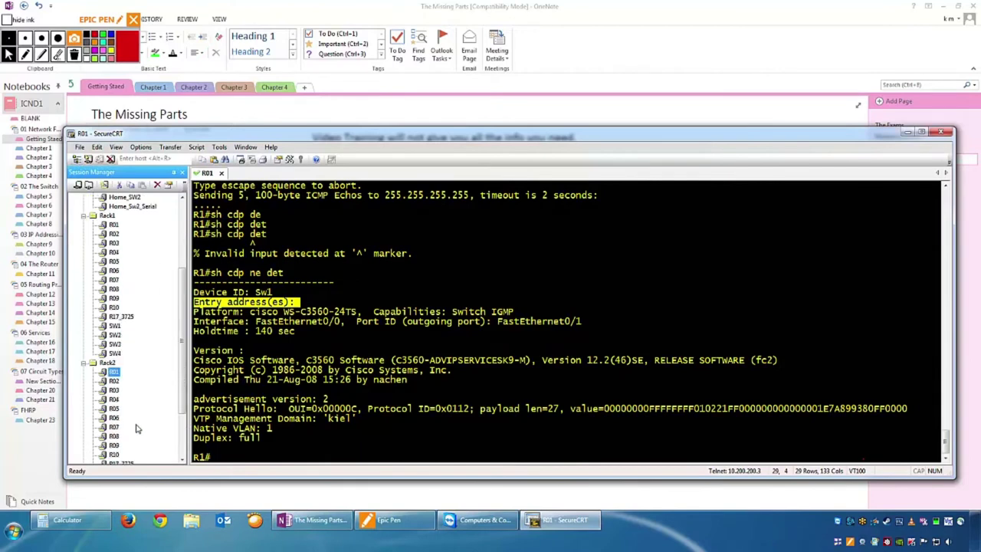
scroll(122, 399, "down", 3)
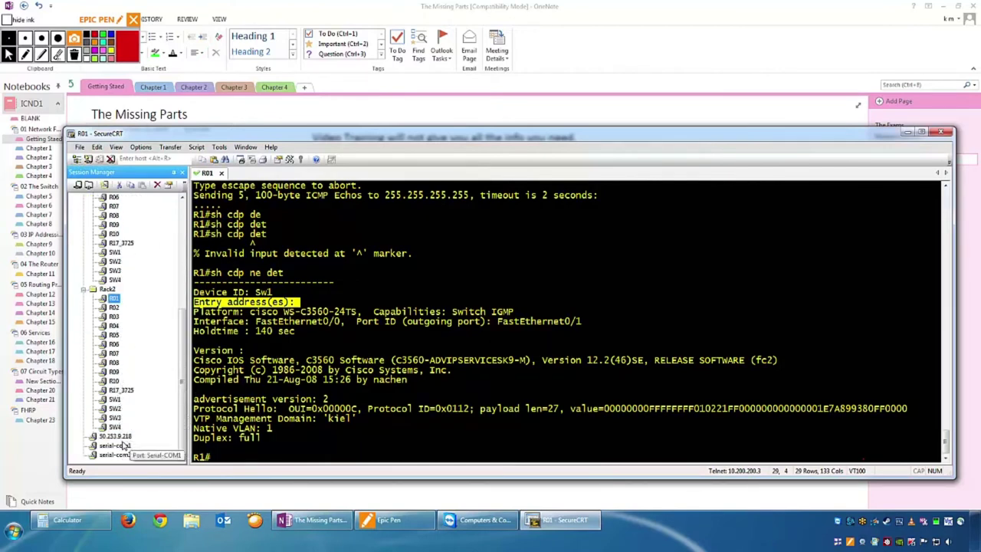
double_click(114, 399)
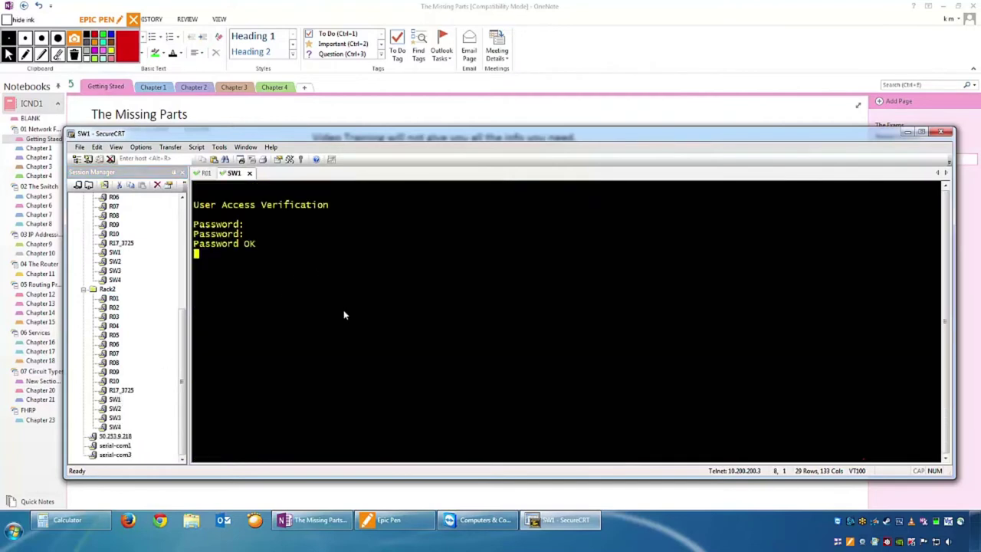
key("Return")
key("Return")
key("Return")
key("Return")
key("Return")
key("Return")
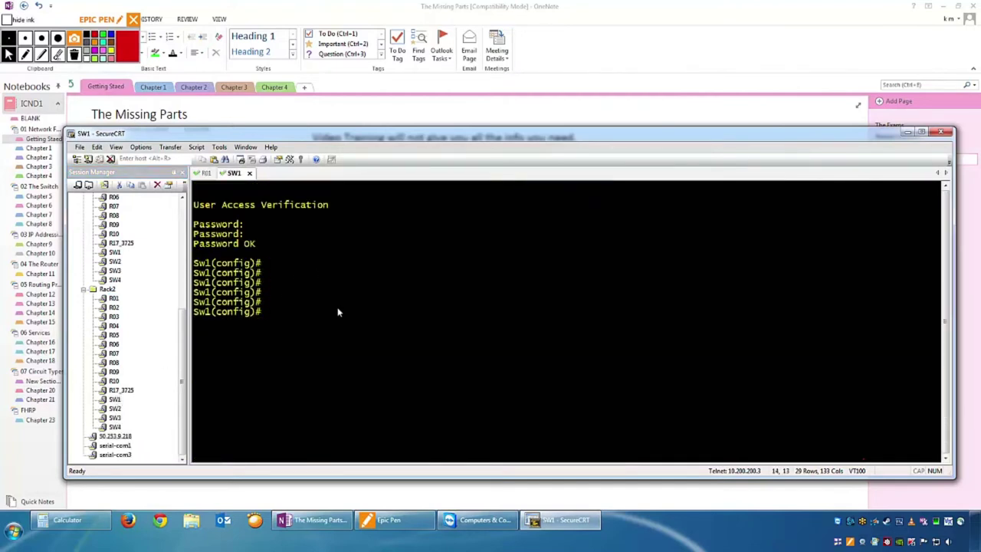
type("int")
key("BackSpace")
key("BackSpace")
key("BackSpace")
key("BackSpace")
type("i")
key("BackSpace")
type("do sh run int f0/1")
key("Return")
Enter interface configuration for VLAN 1 on SW1.
type("in")
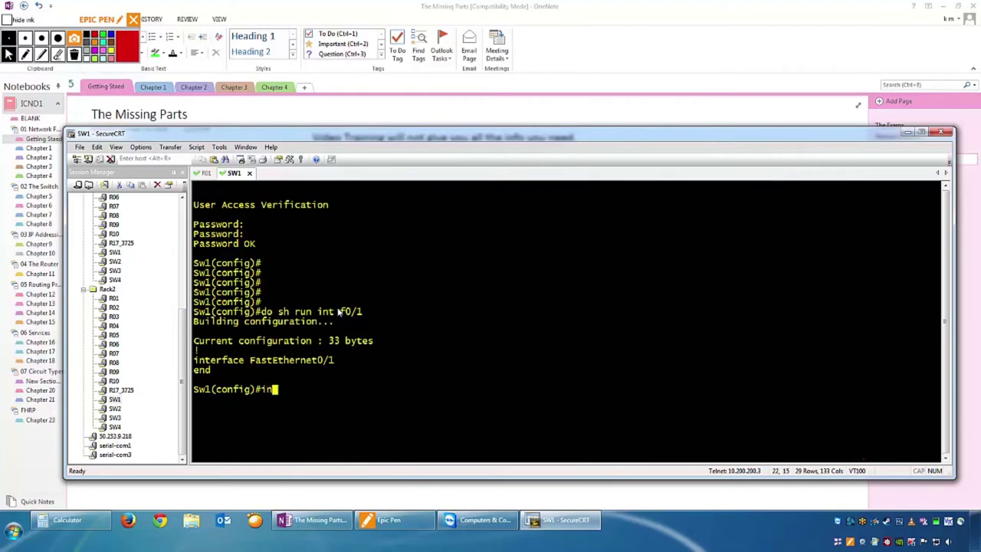
type("t vlan 10")
key("Return")
type("int vlan 11")
key("Return")
key("Up")
key("BackSpace")
key("BackSpace")
type("1")
key("Return")
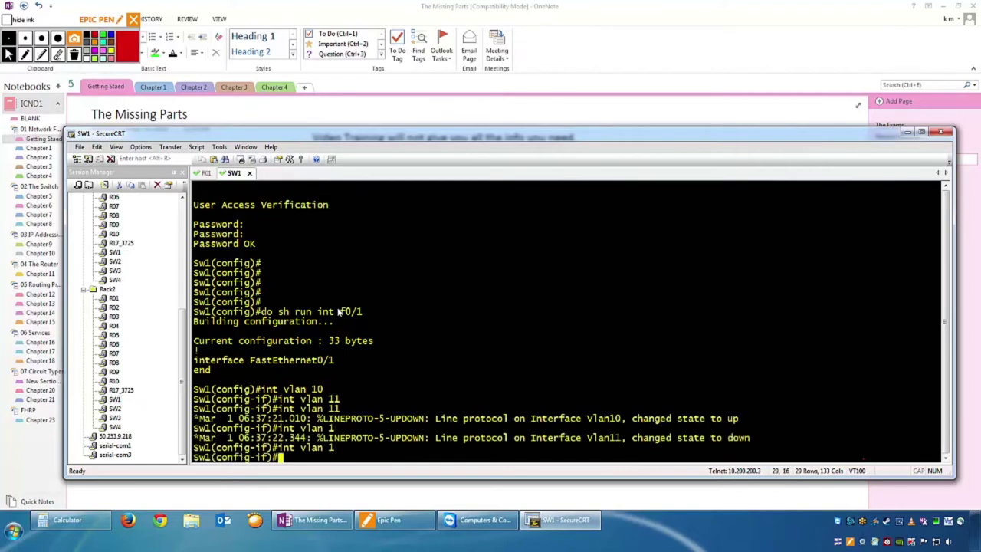
Give VLAN 1 address 192.168.1.100 255.255.255.0, enable it, and return to R01.
type("ip add ")
type("10")
key("BackSpace")
key("BackSpace")
key("BackSpace")
type("192.168.1.1")
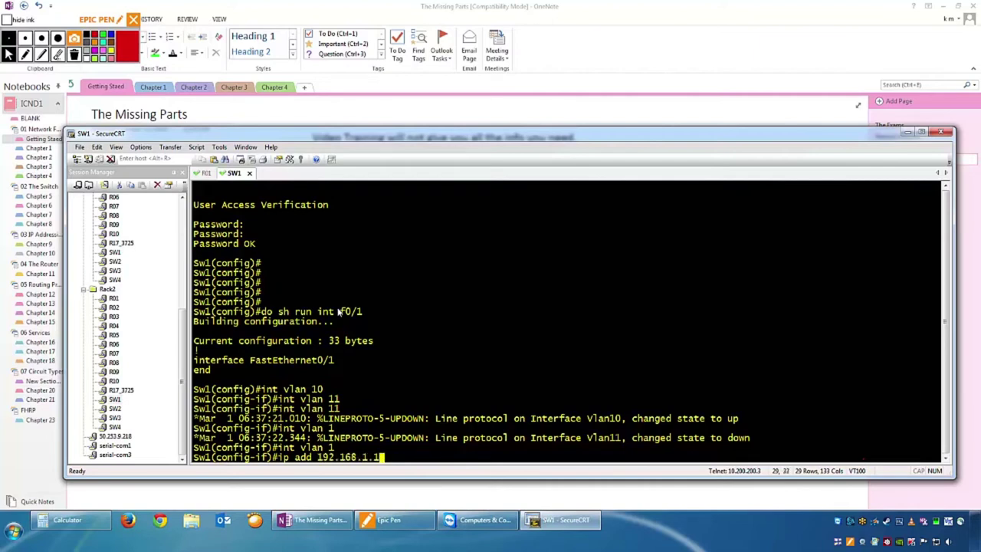
type("00 255.255.255.0")
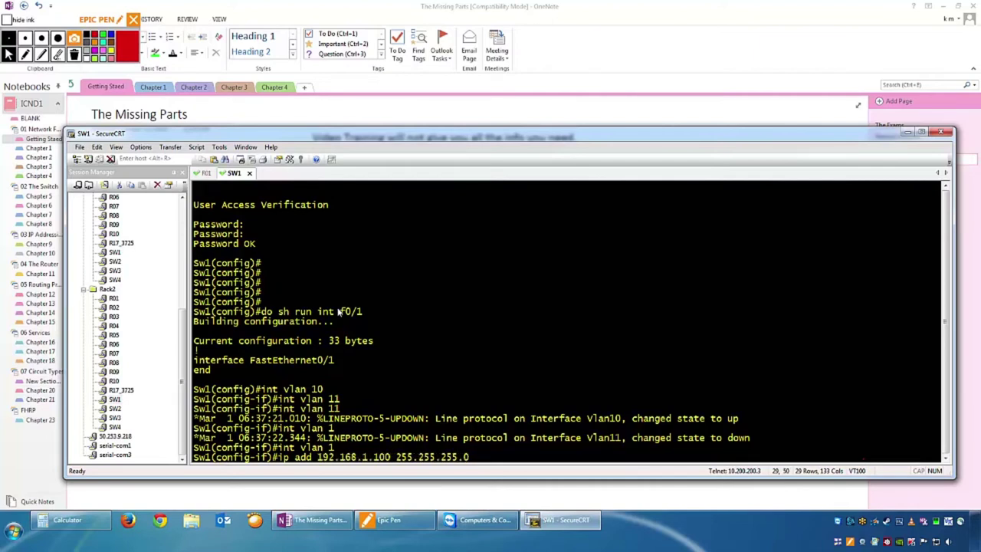
key("Return")
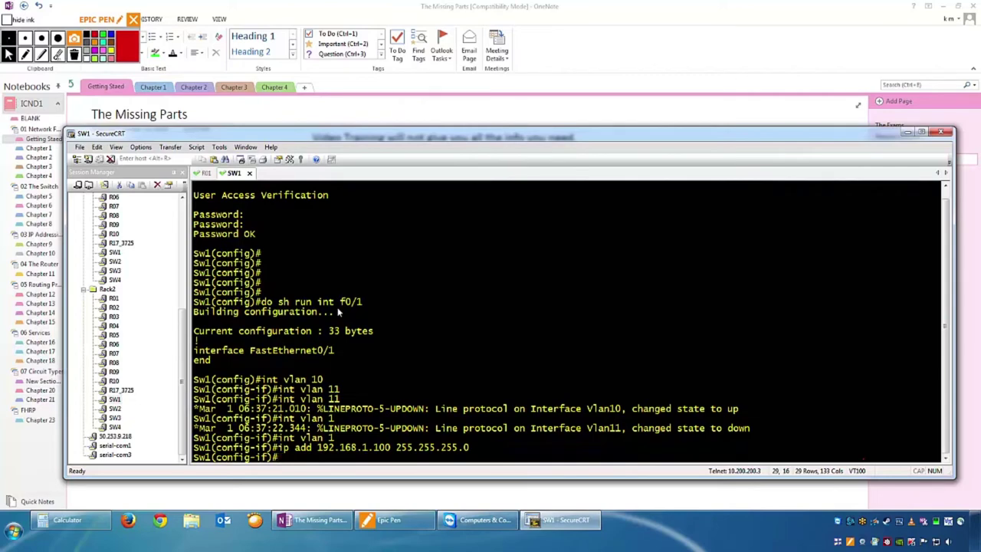
type("no sh")
key("Return")
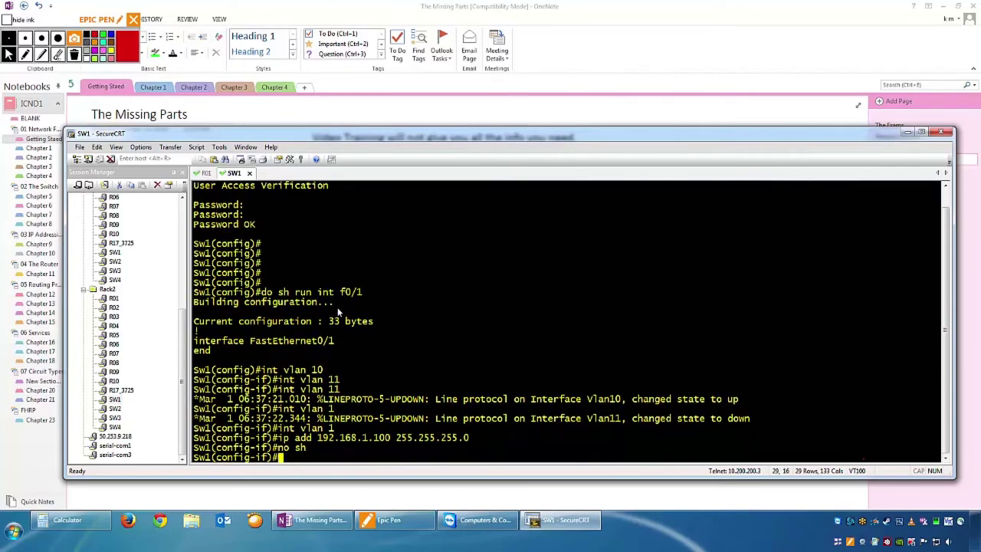
left_click(205, 174)
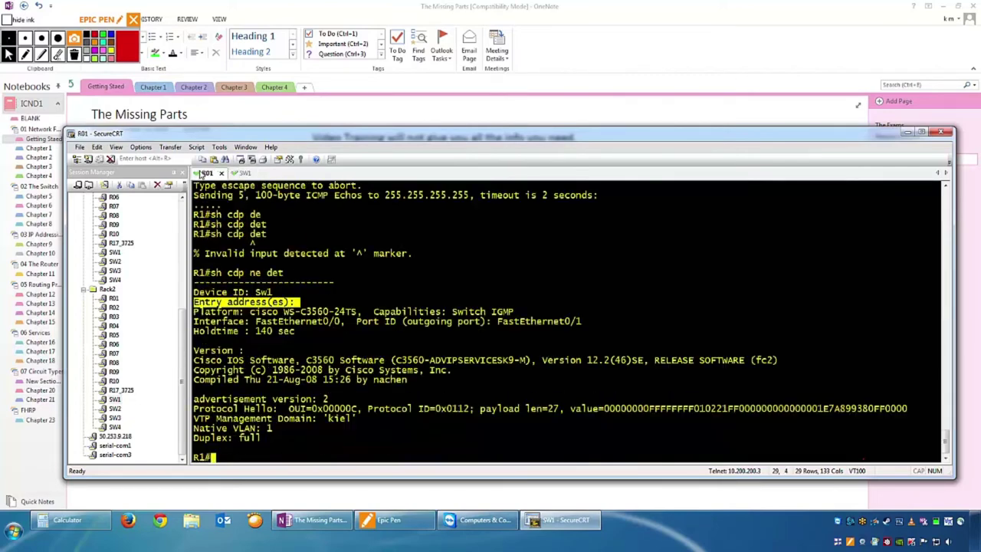
Rerun the CDP neighbour detail on R1 and list its interfaces with 'sh ip int b'.
key("Up")
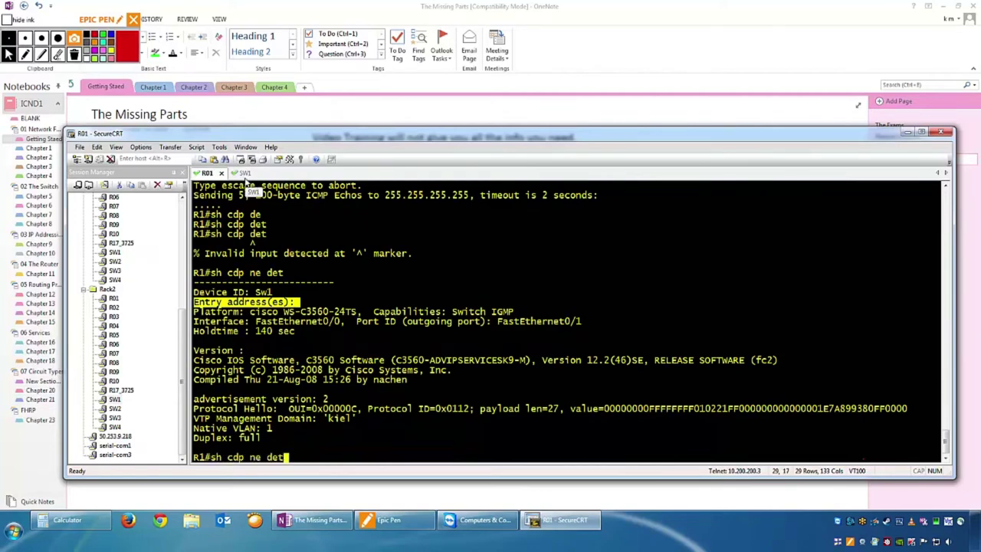
key("Return")
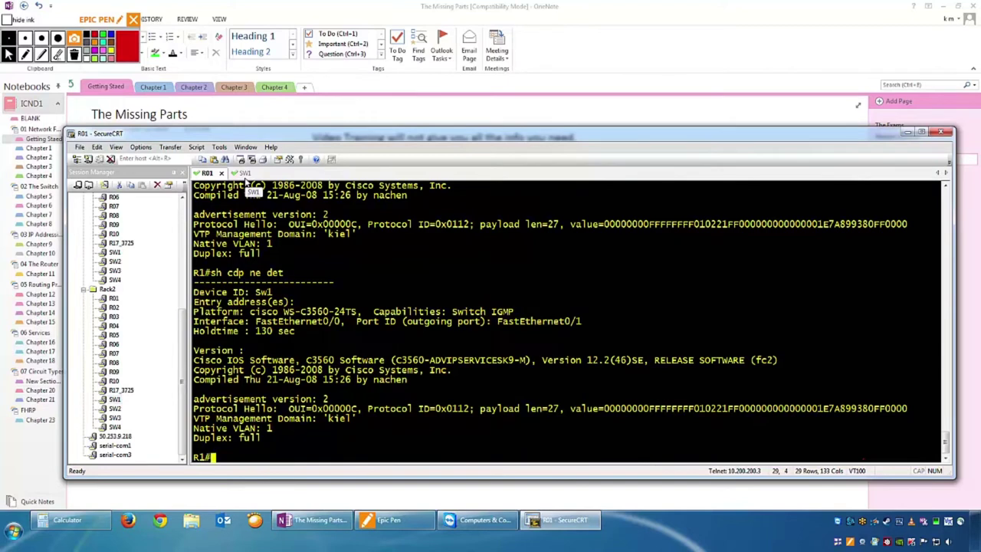
key("Up")
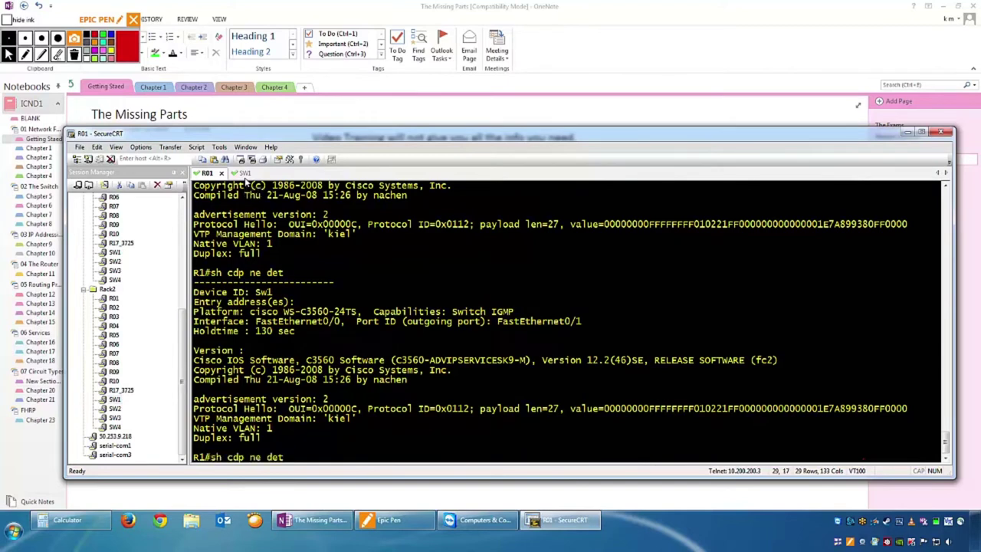
key("Return")
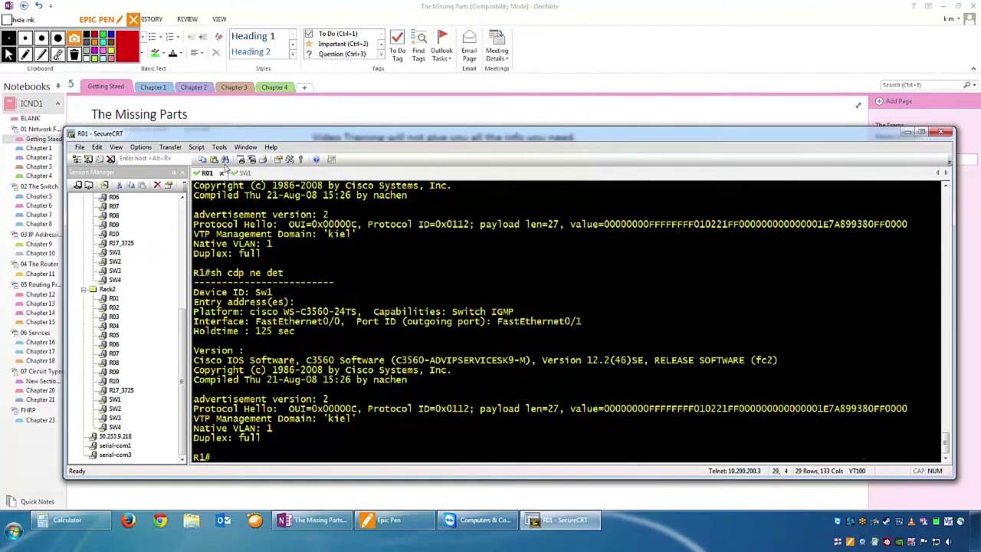
type("sh ip int b")
key("Return")
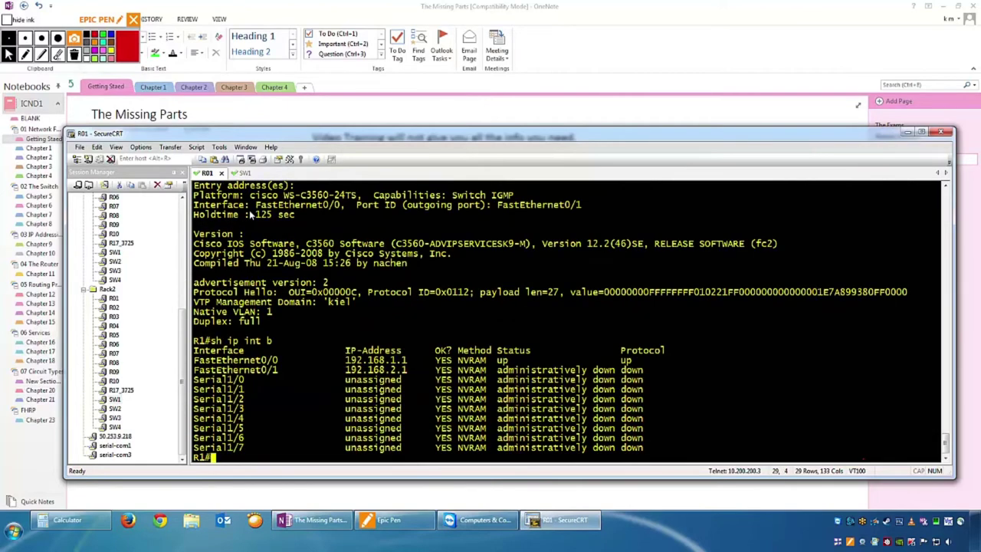
Ping the switch at 192.168.1.100 from R1 and highlight the successful replies.
type("ping 192.168.1.100")
key("Return")
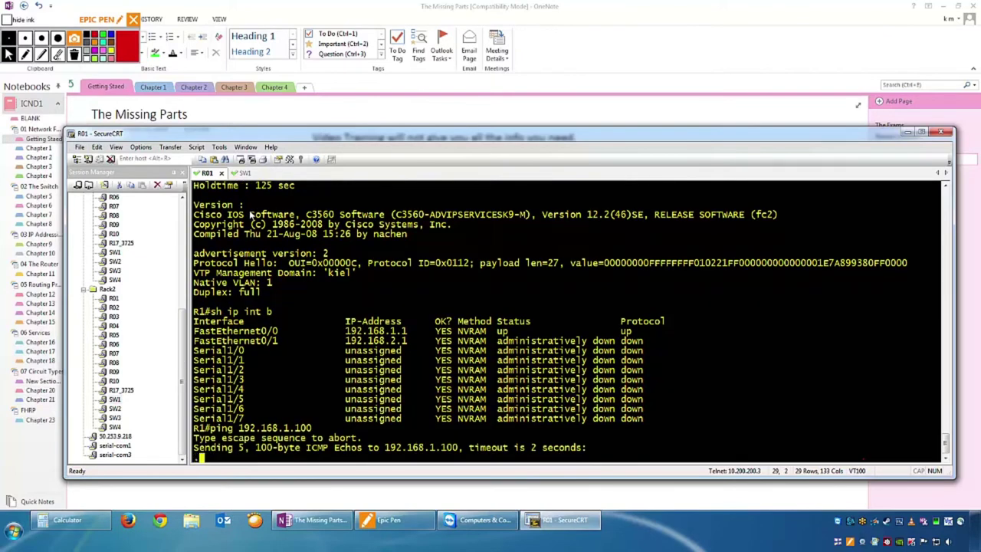
left_click_drag(240, 434, 201, 449)
left_click(230, 449)
key("Return")
key("Return")
key("Return")
Run 'sh cdp ne det' again and select Sw1's entry address 192.168.1.100.
type("sh cdp ne det")
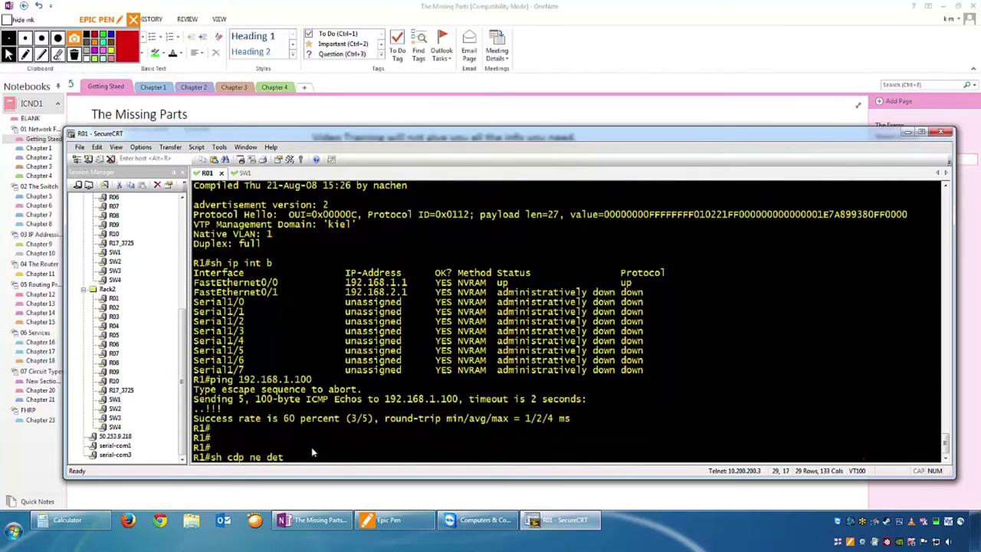
key("Return")
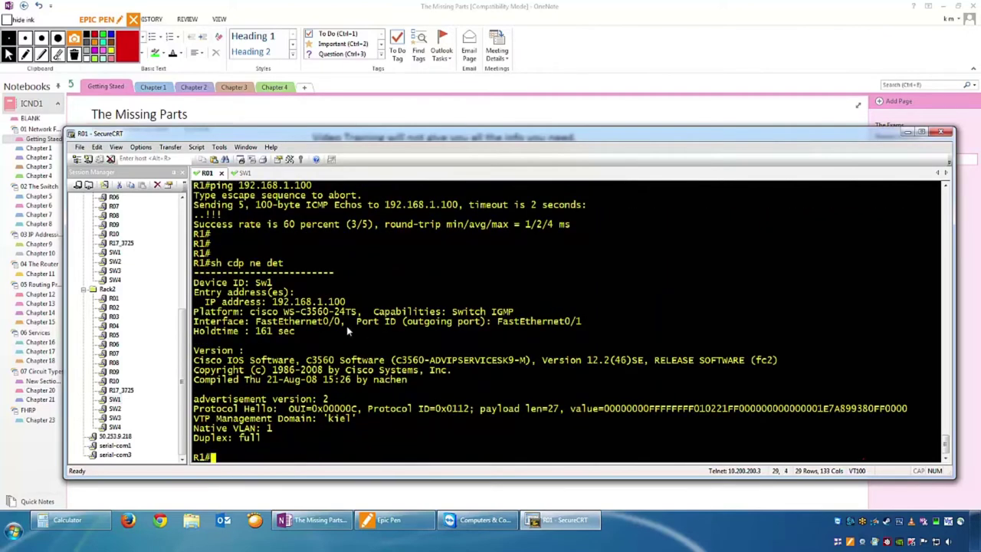
left_click_drag(348, 302, 272, 302)
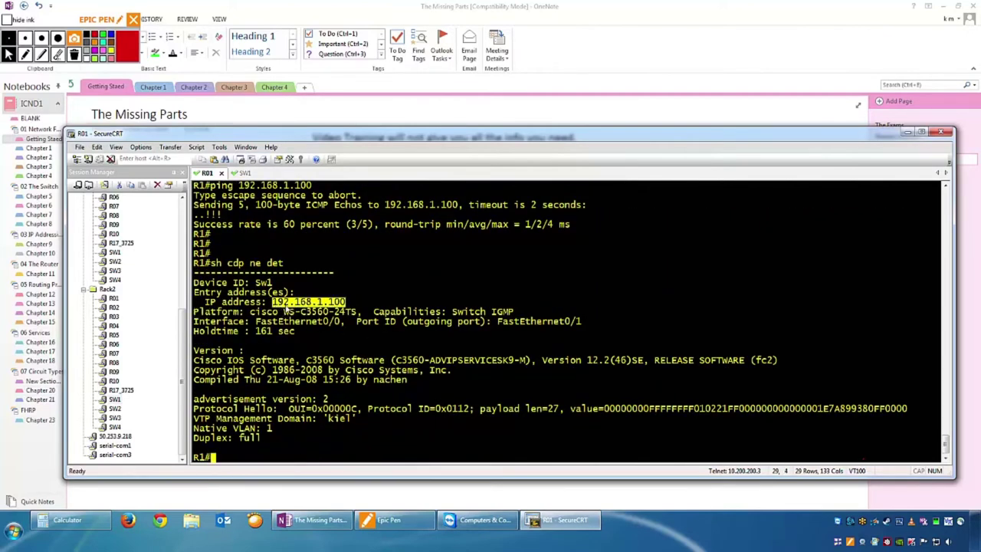
left_click(288, 311)
left_click_drag(348, 302, 273, 302)
left_click_drag(366, 296, 266, 301)
left_click(418, 288)
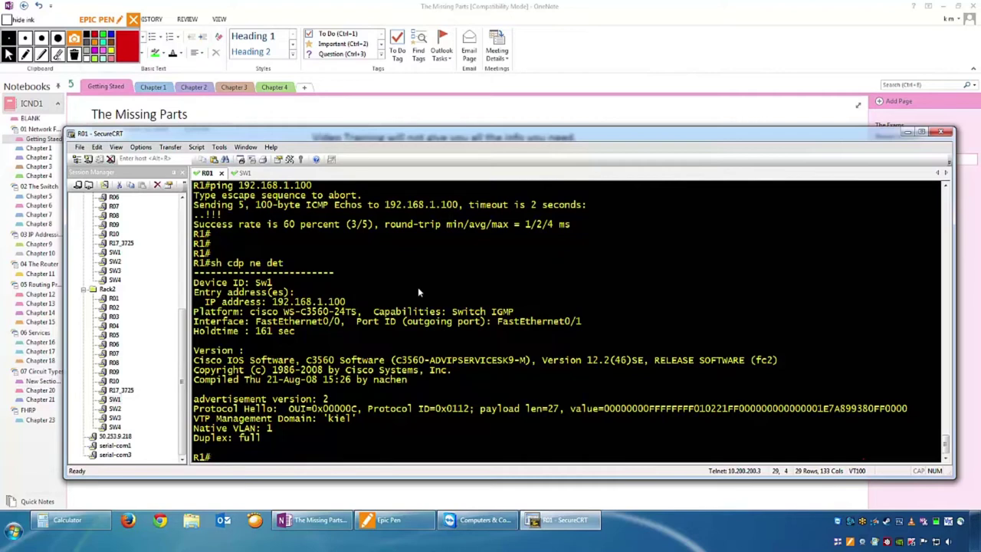
Ping 255.255.255.255 from R1, getting a reply from 192.168.1.100, then abort it.
type("ping 255.255.255.255")
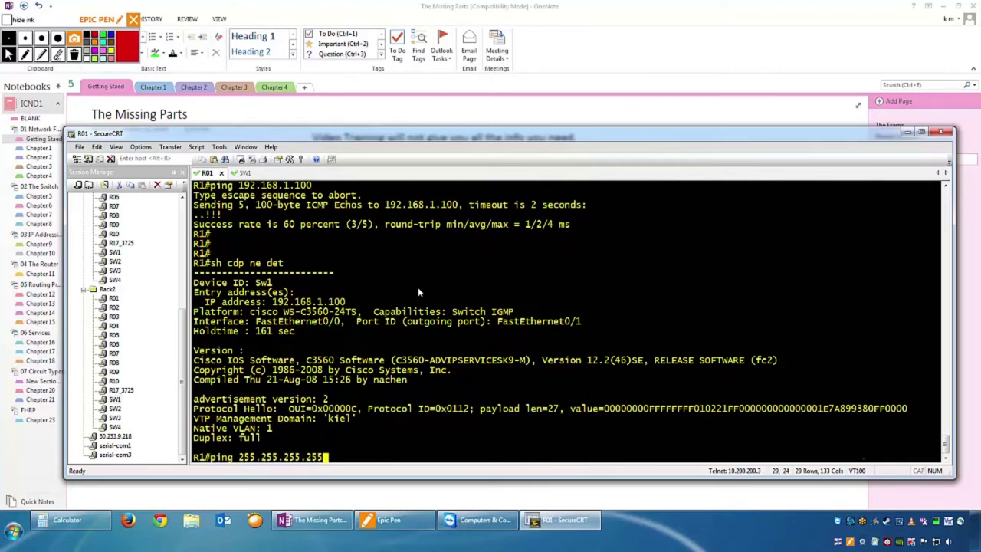
key("Return")
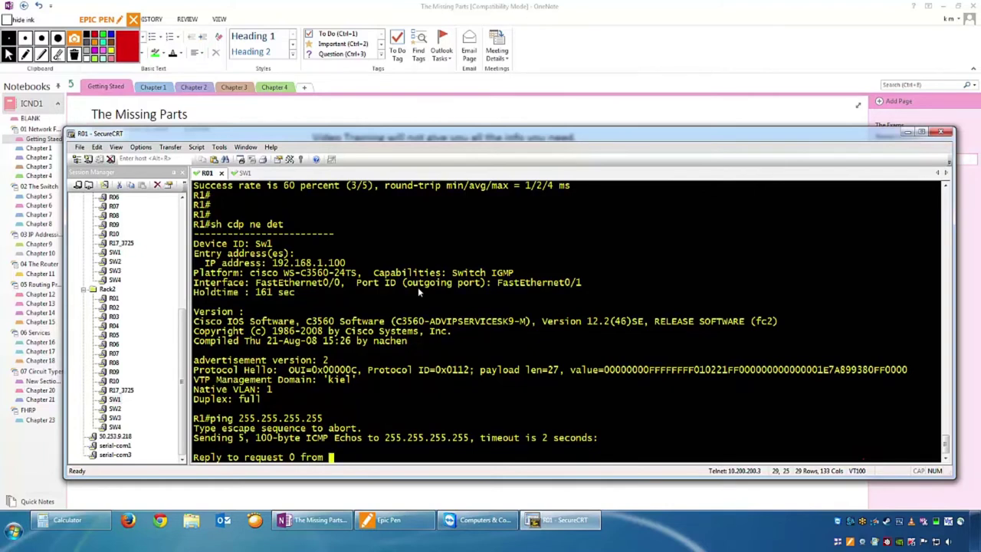
key("ctrl+shift+6")
key("BackSpace")
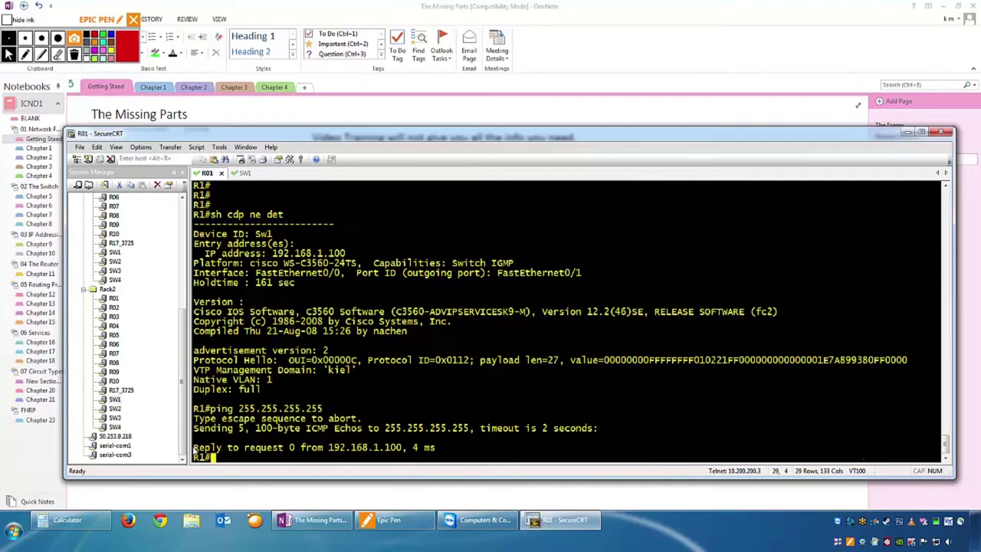
Highlight the broadcast address, then move the terminal window down to uncover the notes.
left_click_drag(469, 428, 387, 435)
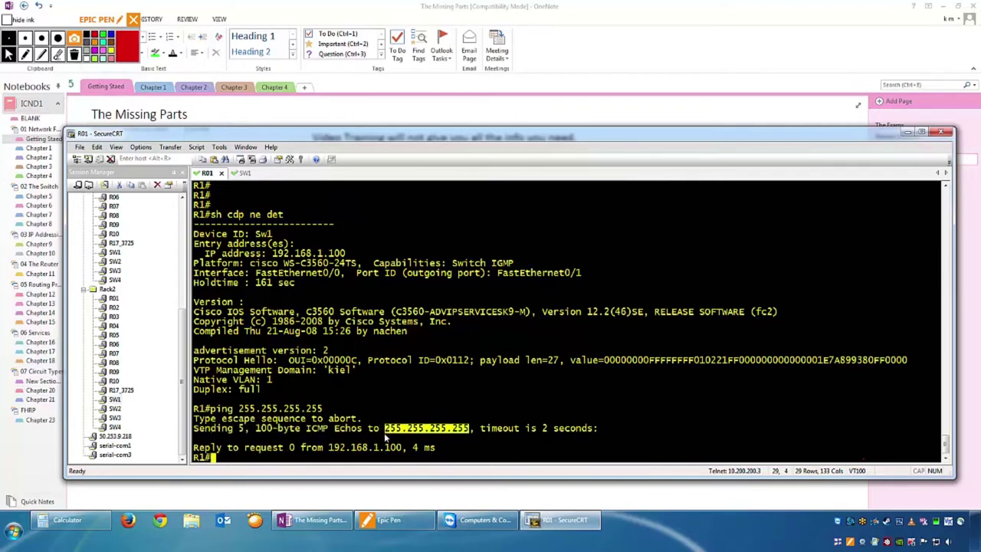
left_click(280, 350)
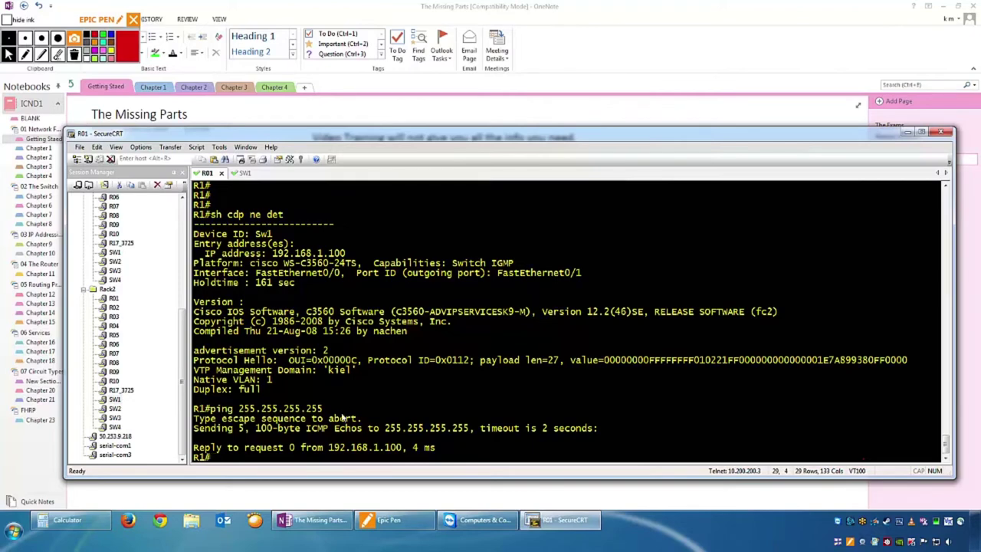
left_click_drag(419, 141, 396, 229)
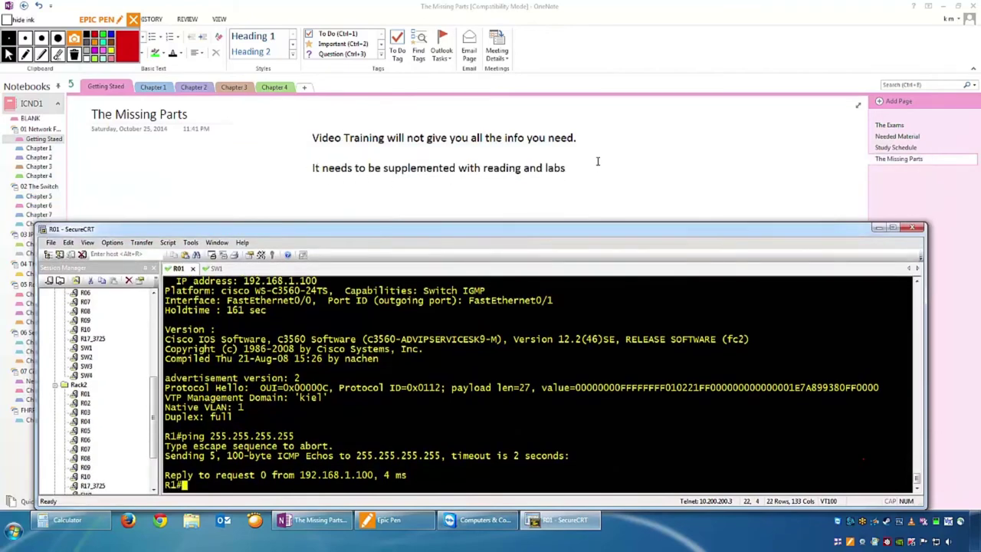
Bring The Missing Parts notes forward and select its lines about video training.
left_click_drag(565, 167, 310, 176)
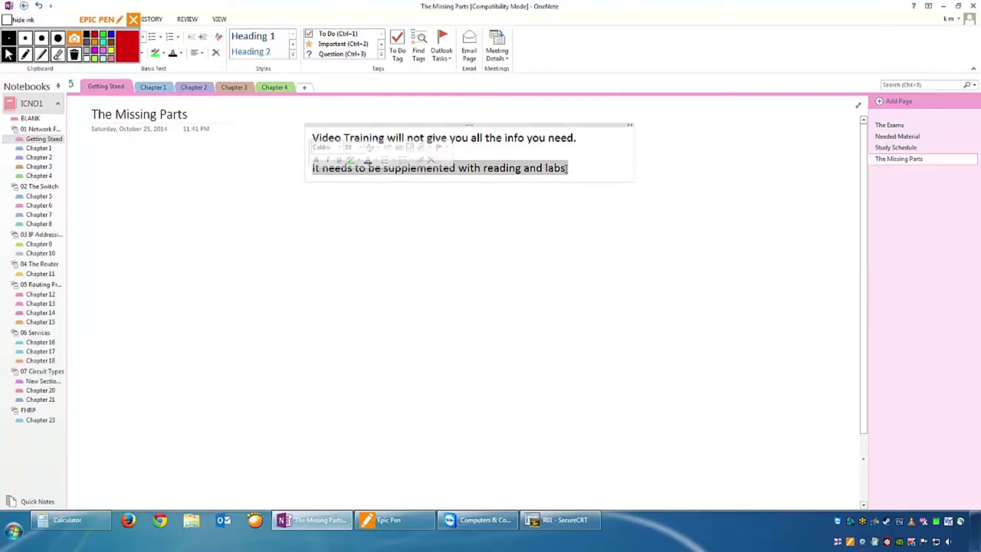
left_click_drag(605, 140, 297, 137)
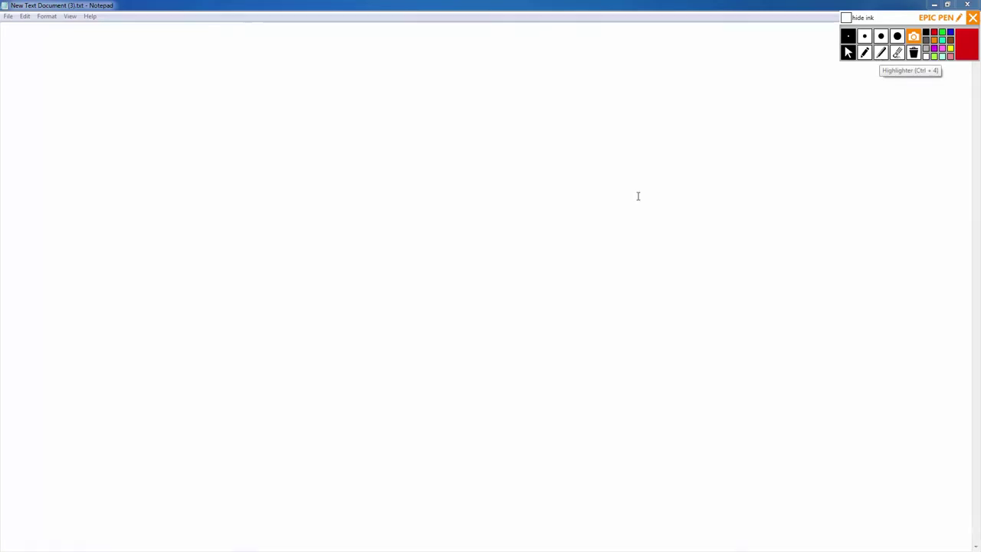
Handwrite 'CCNA R&S', 'CCNA Voice' and 'CCNA Wireless' in red with a long arrow beneath.
left_click(867, 55)
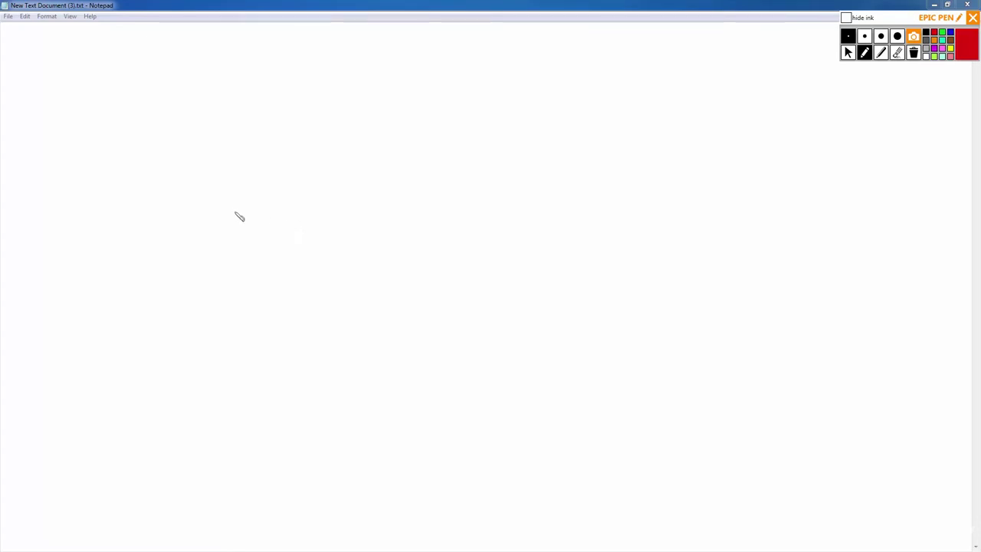
mouse_move(232, 218)
left_mouse_down()
mouse_move(230, 245)
mouse_move(289, 224)
mouse_move(296, 242)
mouse_move(318, 230)
mouse_move(359, 238)
left_mouse_up()
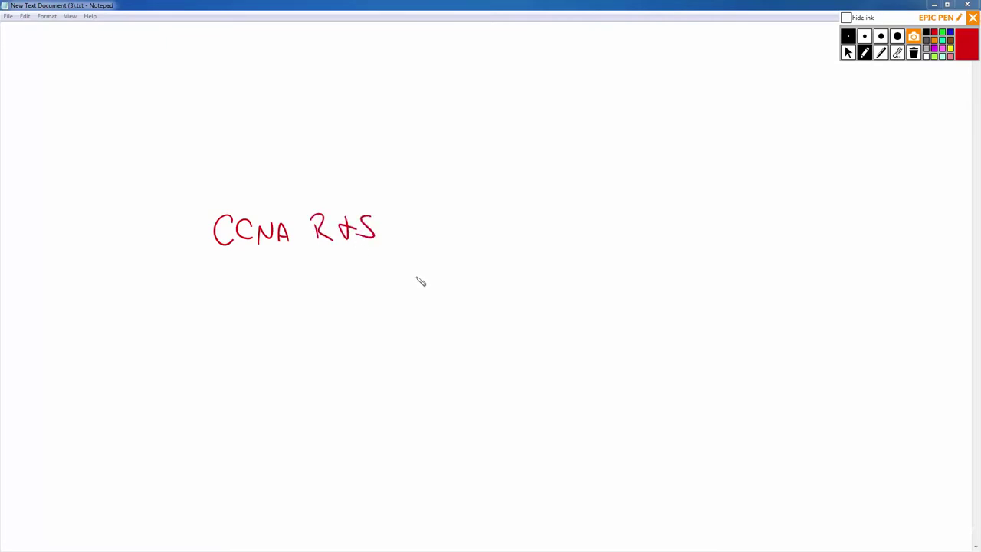
mouse_move(453, 219)
left_mouse_down()
mouse_move(449, 244)
mouse_move(477, 240)
mouse_move(466, 240)
mouse_move(491, 223)
mouse_move(511, 241)
mouse_move(539, 240)
left_mouse_up()
mouse_move(558, 227)
left_mouse_down()
mouse_move(567, 239)
mouse_move(609, 239)
left_mouse_up()
left_click(567, 223)
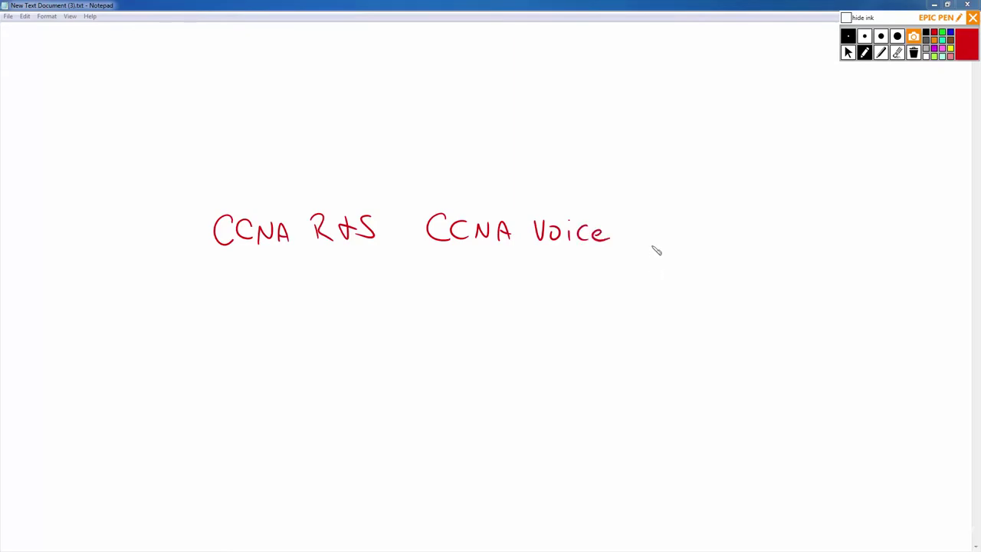
mouse_move(692, 222)
left_mouse_down()
mouse_move(694, 239)
mouse_move(731, 222)
mouse_move(749, 240)
mouse_move(801, 224)
mouse_move(804, 240)
mouse_move(816, 230)
left_mouse_up()
left_click(830, 218)
left_click_drag(817, 235, 836, 240)
left_click_drag(840, 234, 874, 244)
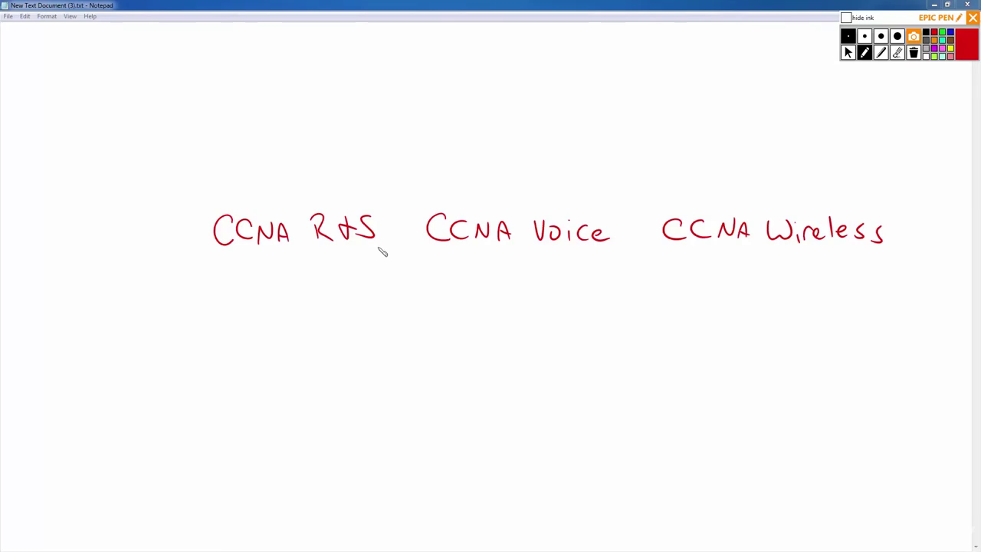
mouse_move(221, 272)
left_mouse_down()
mouse_move(821, 276)
mouse_move(788, 293)
left_mouse_up()
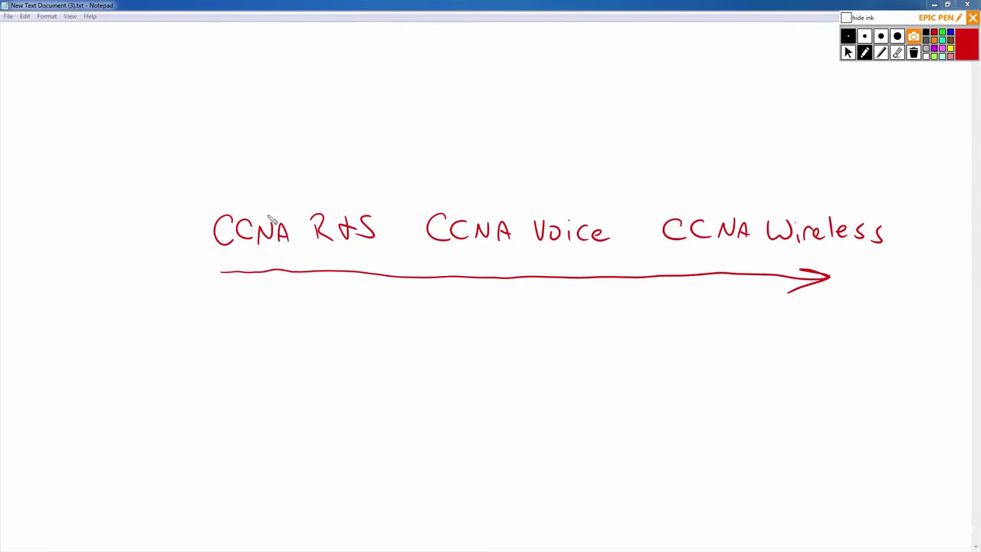
Write 'CCNP R&S' and 'CCIE R&S' stacked above CCNA R&S with an upward arrow.
mouse_move(229, 174)
left_mouse_down()
mouse_move(230, 190)
mouse_move(257, 189)
mouse_move(270, 173)
mouse_move(282, 184)
left_mouse_up()
mouse_move(314, 178)
left_mouse_down()
mouse_move(315, 192)
mouse_move(352, 191)
left_mouse_up()
mouse_move(225, 124)
left_mouse_down()
mouse_move(227, 144)
mouse_move(269, 130)
left_mouse_up()
left_click_drag(257, 130, 262, 144)
mouse_move(277, 129)
left_mouse_down()
mouse_move(279, 152)
mouse_move(296, 151)
left_mouse_up()
mouse_move(295, 134)
left_mouse_down()
mouse_move(316, 150)
mouse_move(339, 139)
mouse_move(322, 153)
mouse_move(346, 138)
mouse_move(351, 147)
left_mouse_up()
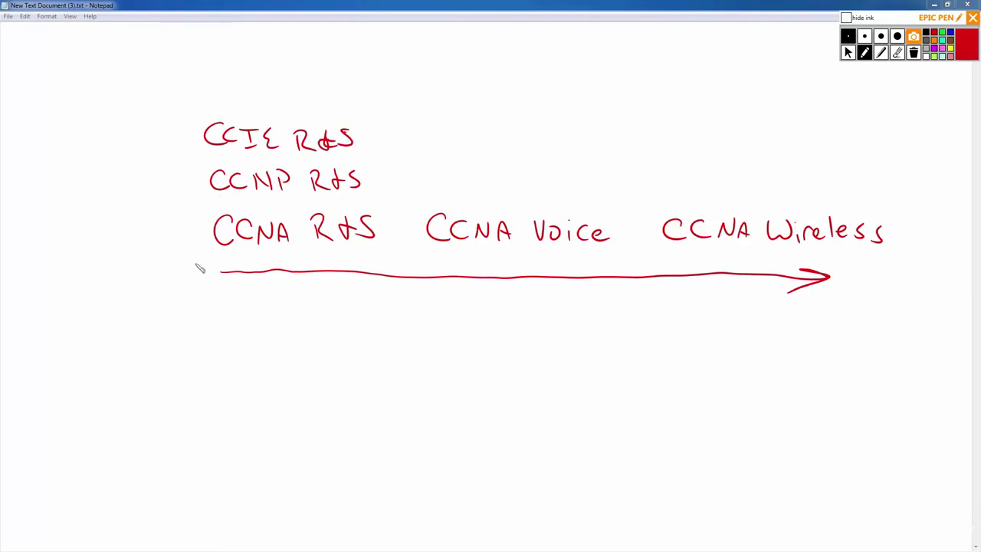
mouse_move(190, 268)
left_mouse_down()
mouse_move(190, 139)
mouse_move(204, 165)
left_mouse_up()
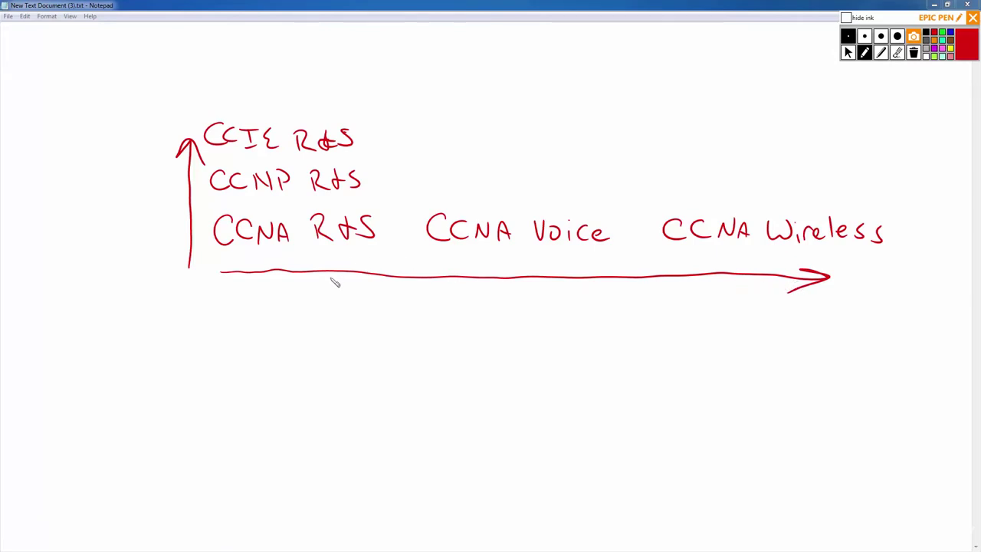
Draw upward arrows under the three CCNA labels, mark CCNP R&S, and write 'Security' below.
mouse_move(285, 302)
left_mouse_down()
mouse_move(307, 285)
mouse_move(308, 268)
left_mouse_up()
left_click_drag(455, 333, 481, 285)
left_click_drag(462, 301, 482, 313)
mouse_move(684, 325)
left_mouse_down()
mouse_move(715, 298)
mouse_move(719, 310)
left_mouse_up()
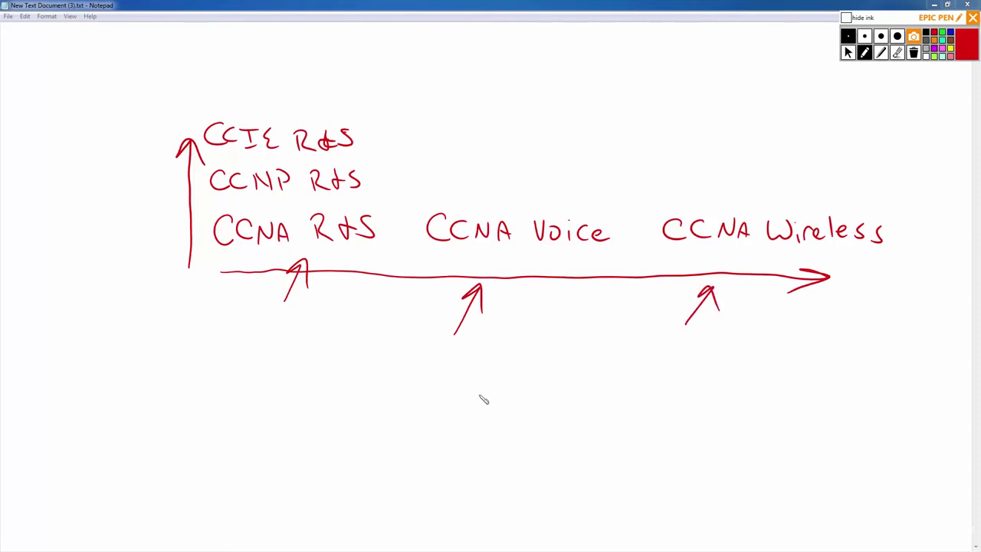
mouse_move(286, 163)
left_mouse_down()
mouse_move(280, 197)
mouse_move(293, 166)
left_mouse_up()
mouse_move(179, 182)
left_mouse_down()
mouse_move(206, 182)
mouse_move(197, 190)
left_mouse_up()
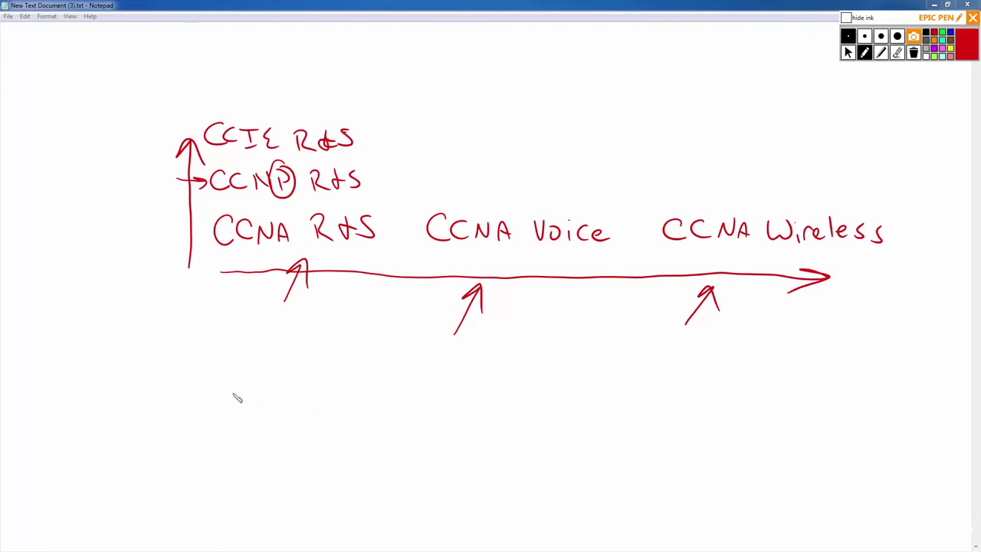
mouse_move(220, 397)
left_mouse_down()
mouse_move(199, 424)
mouse_move(304, 410)
mouse_move(328, 414)
mouse_move(321, 439)
left_mouse_up()
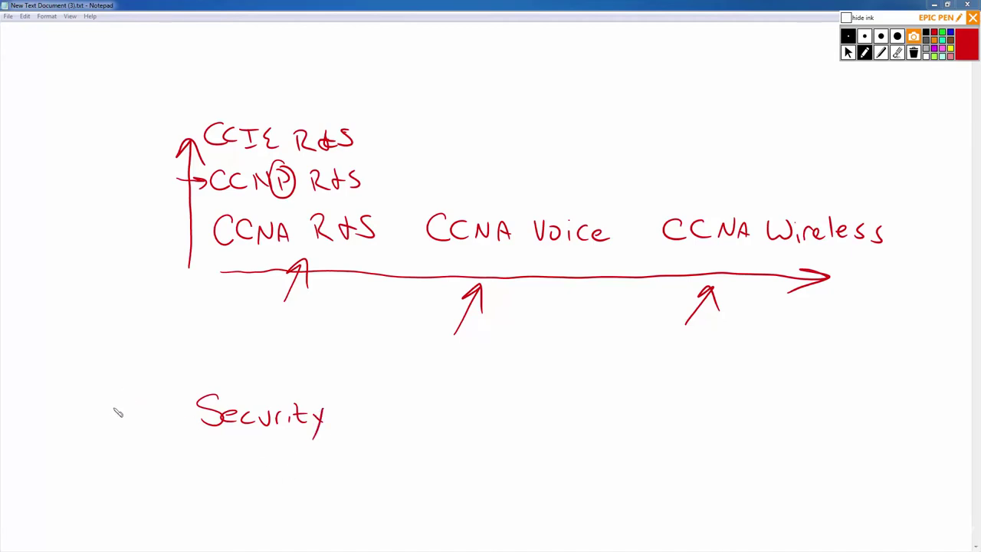
Write 'CCNA Security' with 'CCNP Sec' above it and an upward arrow beside them.
mouse_move(116, 408)
left_mouse_down()
mouse_move(115, 426)
mouse_move(142, 426)
mouse_move(150, 414)
mouse_move(157, 426)
mouse_move(145, 407)
mouse_move(157, 424)
left_mouse_up()
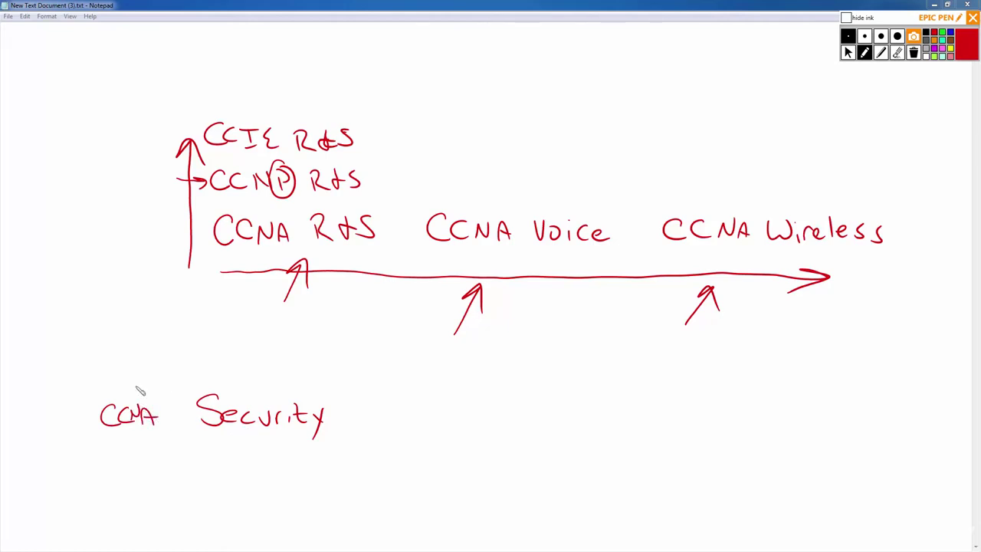
mouse_move(115, 366)
left_mouse_down()
mouse_move(105, 380)
mouse_move(123, 381)
left_mouse_up()
mouse_move(132, 381)
left_mouse_down()
mouse_move(152, 369)
mouse_move(184, 386)
mouse_move(240, 388)
left_mouse_up()
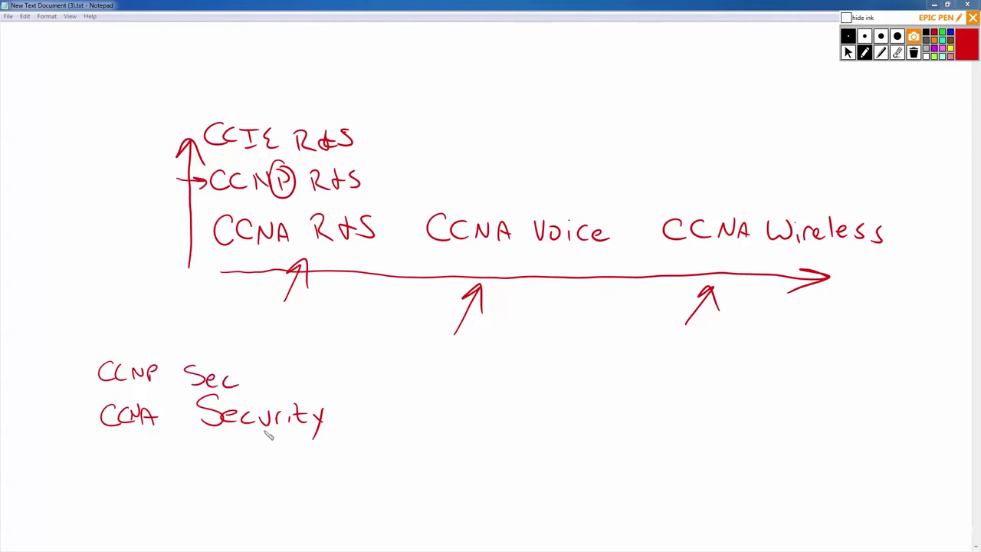
mouse_move(77, 449)
left_mouse_down()
mouse_move(78, 378)
mouse_move(93, 400)
left_mouse_up()
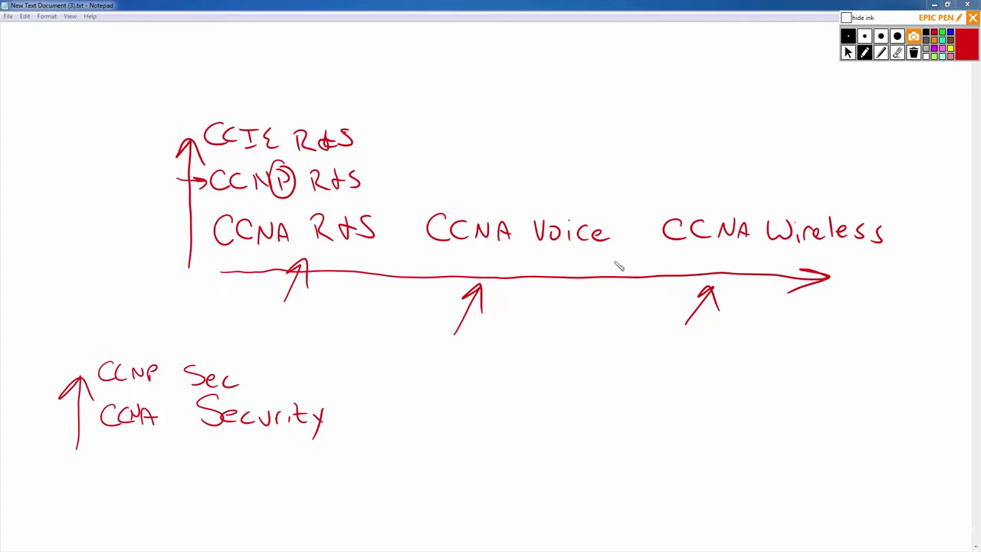
Clear all ink with Epic Pen's trash button and go back to the pen tool.
left_click(897, 54)
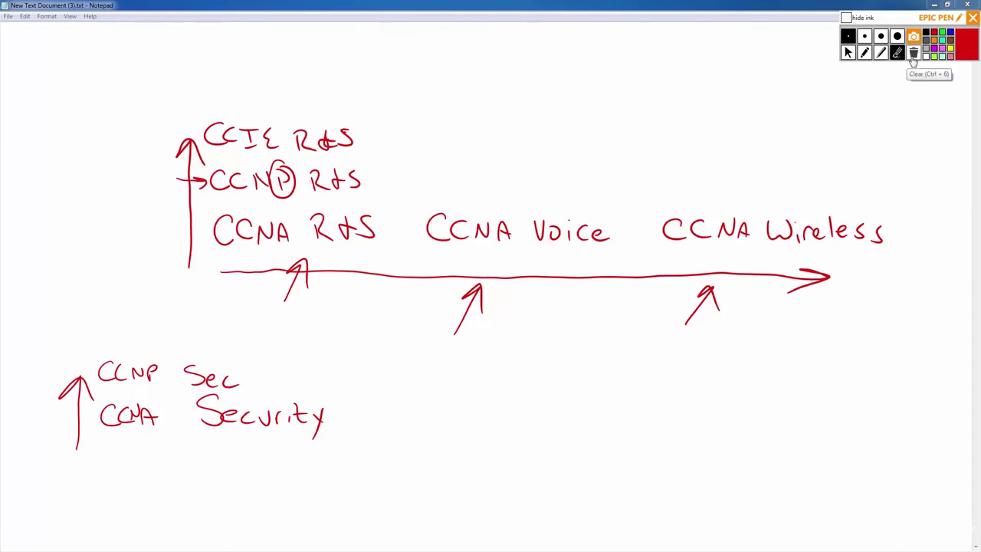
left_click(913, 60)
left_click(865, 52)
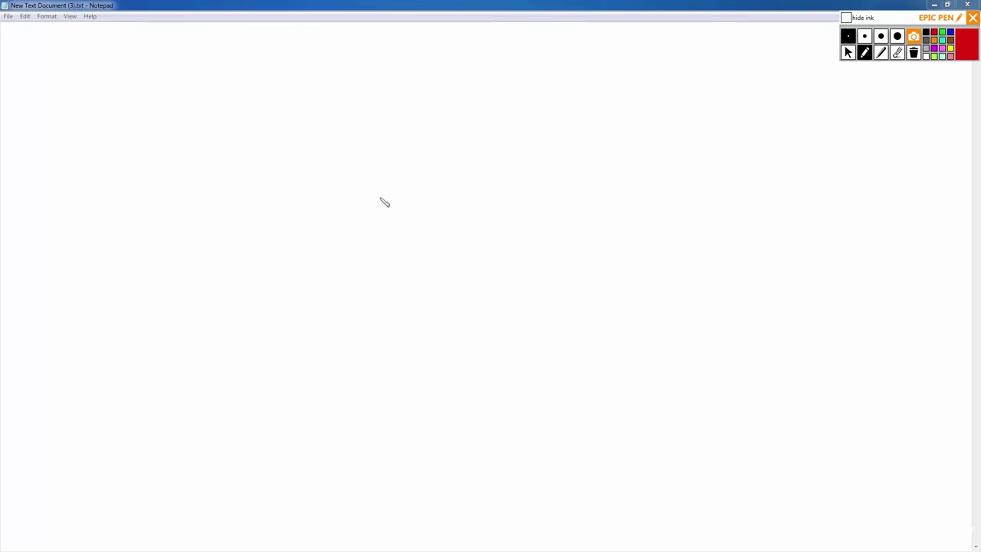
Draw two red circled routers labelled R1 and R2, and handwrite 2600 below-left.
mouse_move(360, 172)
left_mouse_down()
mouse_move(322, 212)
mouse_move(376, 217)
mouse_move(361, 164)
mouse_move(344, 197)
mouse_move(351, 203)
left_mouse_up()
left_click_drag(357, 184, 359, 203)
mouse_move(550, 184)
left_mouse_down()
mouse_move(539, 237)
mouse_move(576, 189)
mouse_move(547, 177)
mouse_move(531, 222)
left_mouse_up()
left_click_drag(531, 199, 546, 217)
left_click_drag(553, 200, 567, 212)
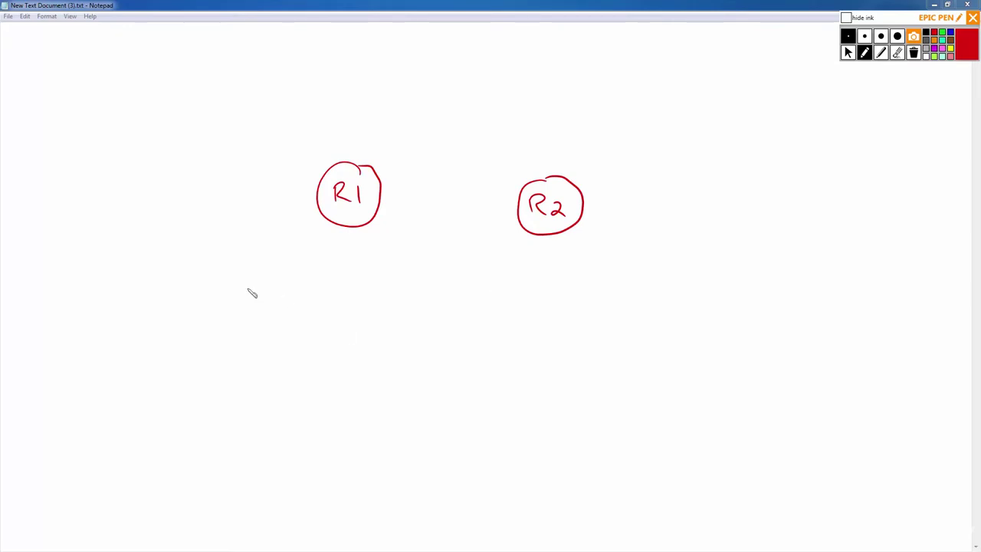
mouse_move(149, 293)
left_mouse_down()
mouse_move(159, 319)
mouse_move(188, 314)
left_mouse_up()
left_click_drag(196, 304, 201, 309)
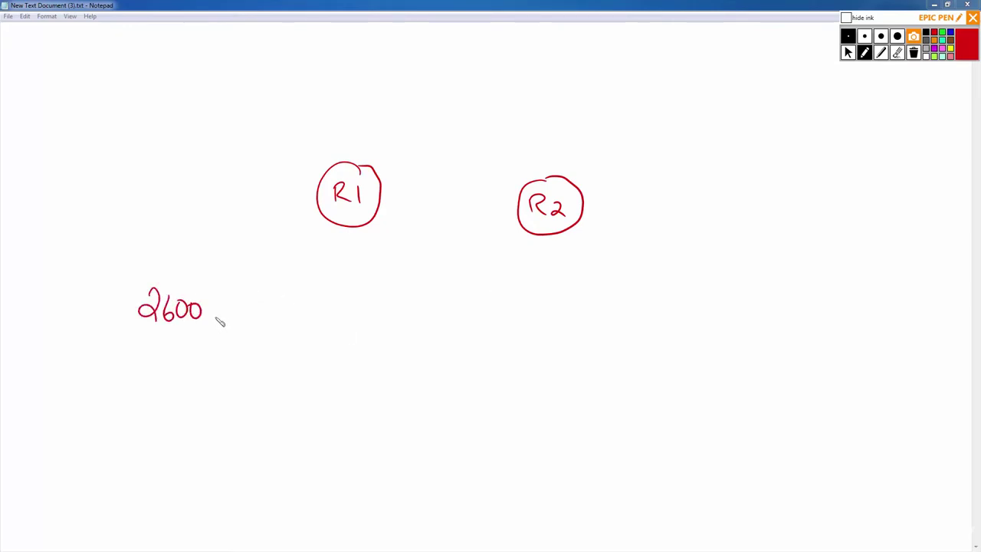
Handwrite '2-FAST Eth' under the 2600 model number.
mouse_move(152, 340)
left_mouse_down()
mouse_move(166, 356)
mouse_move(200, 344)
left_mouse_up()
mouse_move(190, 345)
left_mouse_down()
mouse_move(190, 357)
mouse_move(228, 358)
left_mouse_up()
left_click_drag(238, 345, 248, 348)
mouse_move(275, 347)
left_mouse_down()
mouse_move(269, 357)
mouse_move(290, 358)
left_mouse_up()
left_click_drag(282, 351, 309, 360)
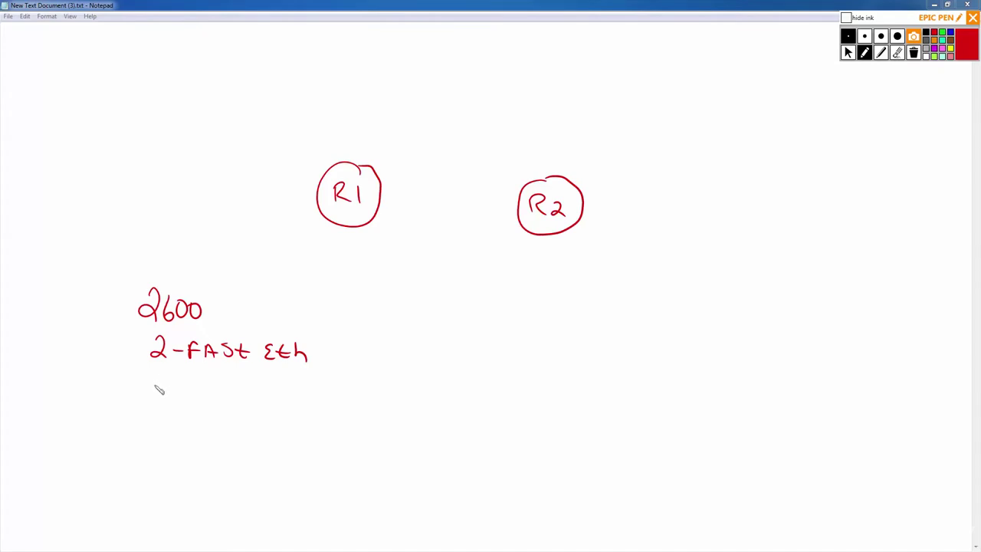
Write a circled, struck-through WIC below it and draw a line linking R1 to R2.
mouse_move(151, 382)
left_mouse_down()
mouse_move(158, 400)
mouse_move(177, 384)
left_mouse_up()
mouse_move(181, 388)
left_mouse_down()
mouse_move(181, 405)
mouse_move(188, 388)
left_mouse_up()
left_click_drag(175, 404, 210, 406)
mouse_move(165, 372)
left_mouse_down()
mouse_move(154, 421)
mouse_move(200, 377)
mouse_move(157, 373)
mouse_move(214, 414)
left_mouse_up()
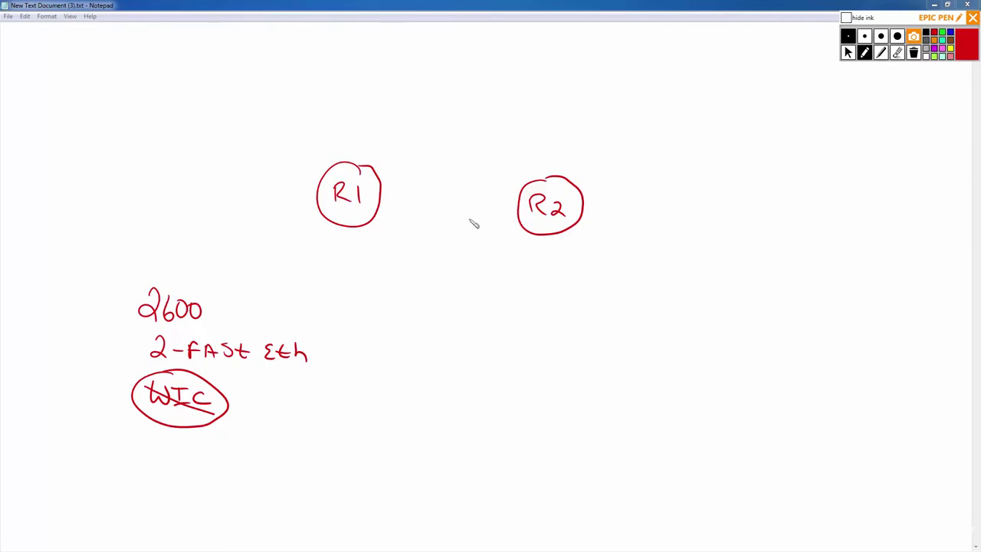
mouse_move(381, 200)
left_mouse_down()
mouse_move(519, 206)
mouse_move(508, 204)
left_mouse_up()
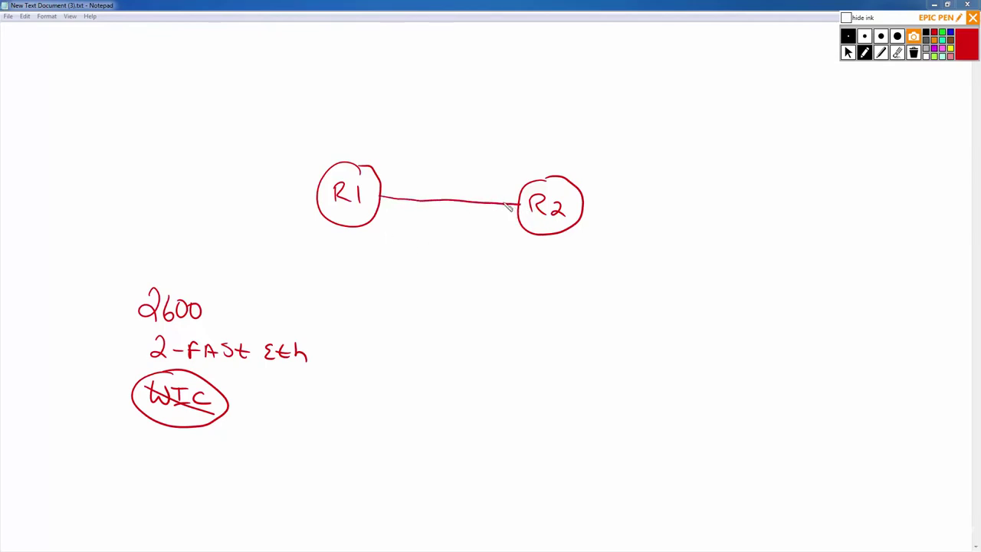
Label both ends of the R1–R2 link and draw router R3 below.
left_click_drag(384, 198, 412, 194)
left_click_drag(495, 192, 514, 199)
mouse_move(386, 305)
left_mouse_down()
mouse_move(402, 305)
mouse_move(439, 341)
mouse_move(415, 298)
mouse_move(389, 342)
mouse_move(402, 337)
left_mouse_up()
left_click_drag(405, 323, 407, 354)
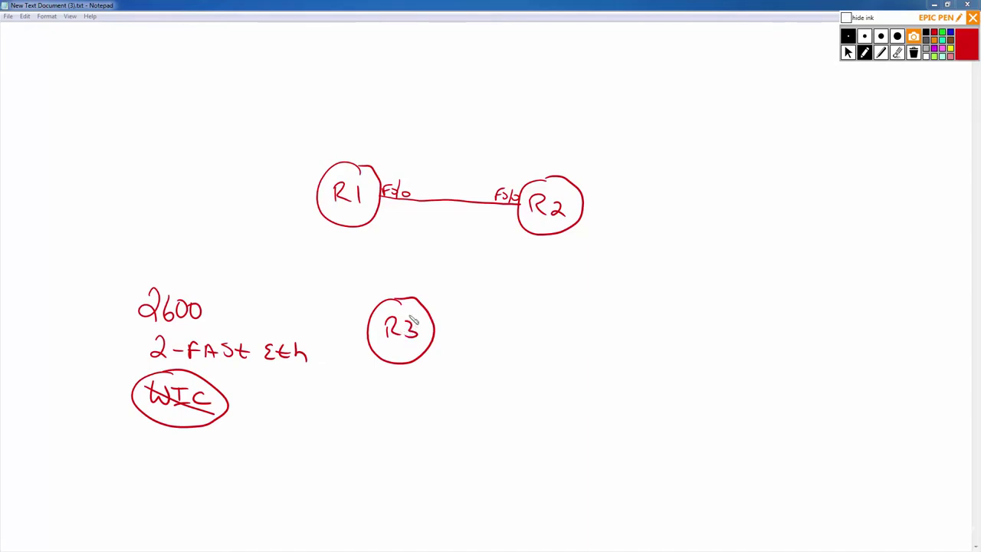
Draw links R1–R3 and R3–R2, labelling their ends F0/1 and F0/0.
left_click_drag(358, 228, 372, 310)
mouse_move(368, 231)
left_mouse_down()
mouse_move(368, 241)
mouse_move(375, 239)
left_mouse_up()
mouse_move(388, 228)
left_mouse_down()
mouse_move(385, 240)
mouse_move(395, 240)
left_mouse_up()
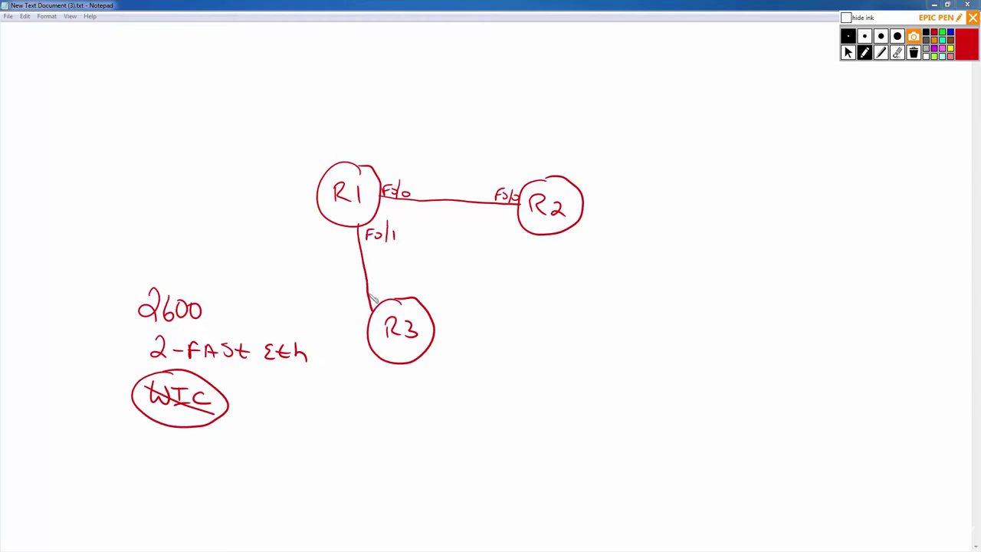
left_click_drag(376, 291, 376, 300)
left_click_drag(376, 291, 387, 298)
mouse_move(395, 288)
left_mouse_down()
mouse_move(392, 299)
mouse_move(404, 298)
left_mouse_up()
mouse_move(433, 318)
left_mouse_down()
mouse_move(483, 293)
mouse_move(549, 239)
mouse_move(550, 256)
mouse_move(578, 265)
left_mouse_up()
left_click_drag(440, 333, 454, 322)
mouse_move(460, 324)
left_mouse_down()
mouse_move(465, 332)
mouse_move(473, 323)
left_mouse_up()
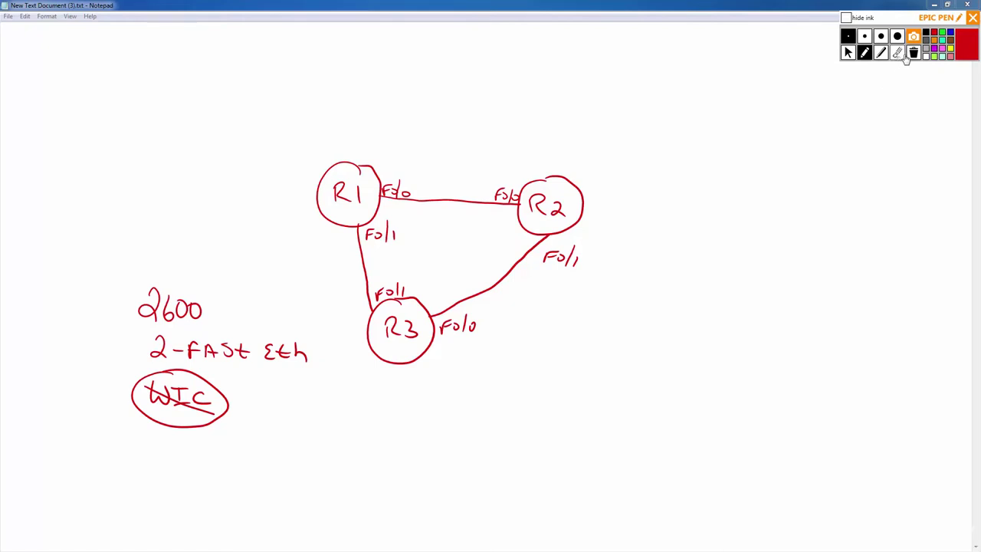
Erase router R3 along with its links and labels.
left_click(897, 52)
mouse_move(531, 223)
left_mouse_down()
mouse_move(533, 246)
mouse_move(571, 261)
mouse_move(363, 329)
mouse_move(390, 252)
mouse_move(366, 240)
mouse_move(400, 302)
mouse_move(465, 333)
mouse_move(507, 195)
mouse_move(389, 190)
mouse_move(484, 199)
left_mouse_up()
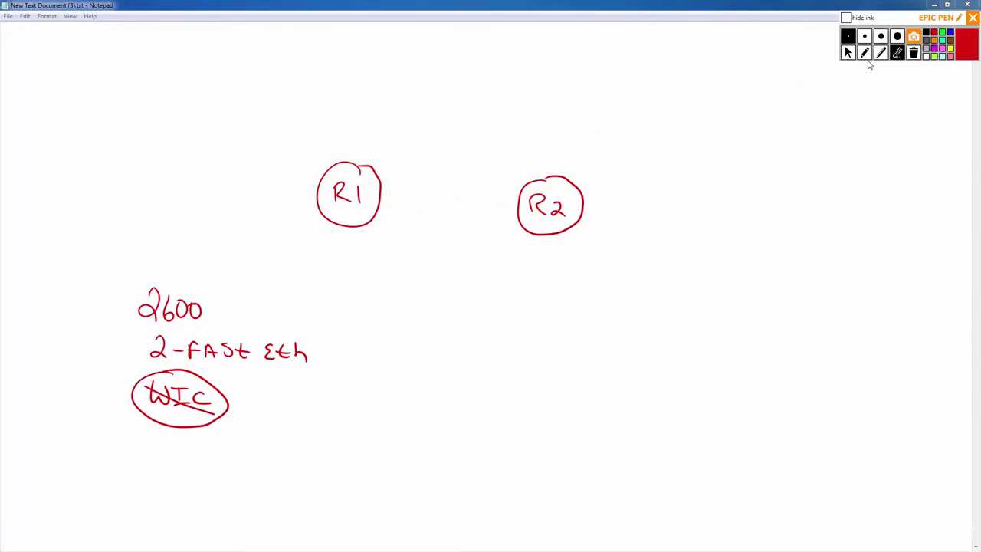
left_click(864, 54)
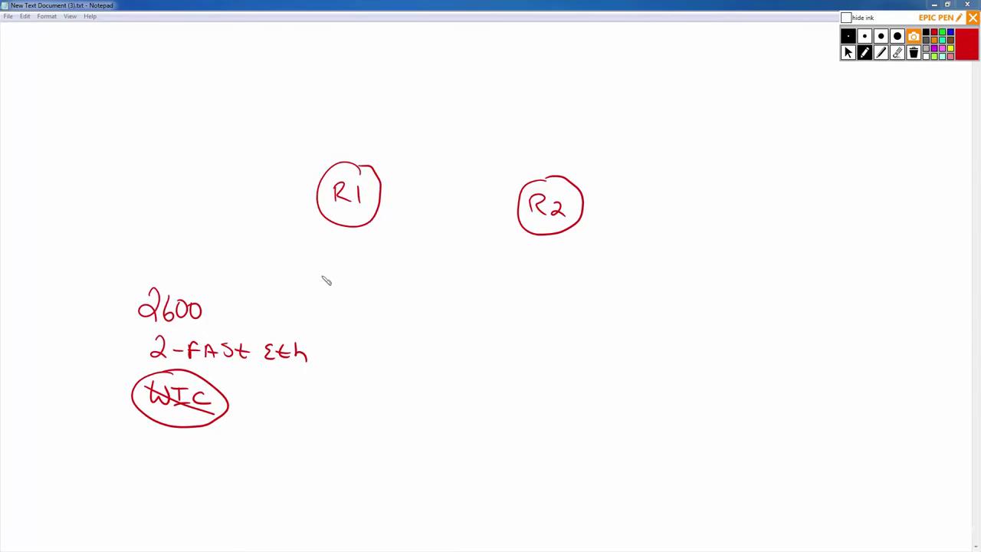
Draw LAN boxes under R1 and R2, connected to them and labelled F0/0.
left_click_drag(303, 282, 297, 305)
mouse_move(400, 286)
left_mouse_down()
mouse_move(386, 312)
mouse_move(297, 305)
left_mouse_up()
left_click_drag(349, 229, 338, 282)
mouse_move(357, 238)
left_mouse_down()
mouse_move(373, 248)
mouse_move(388, 232)
mouse_move(386, 251)
left_mouse_up()
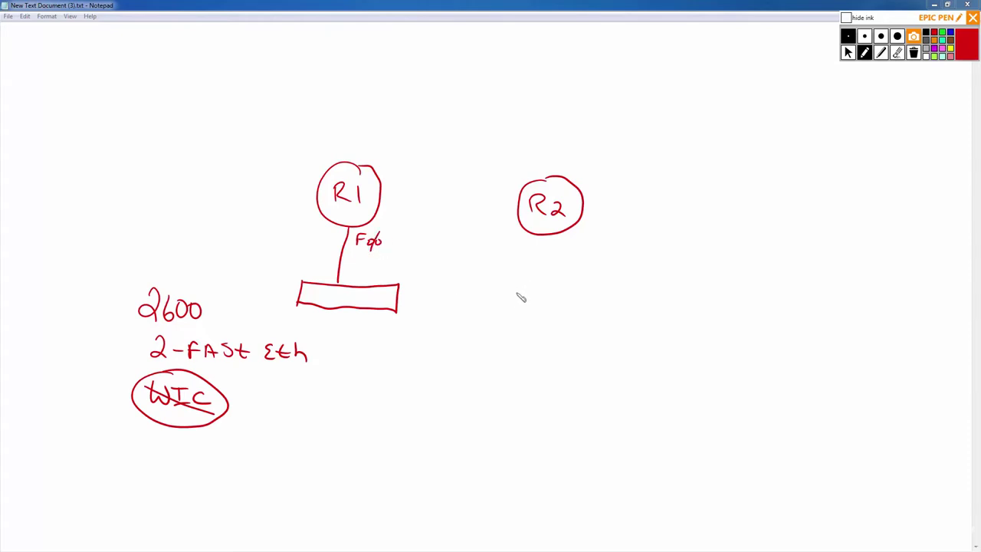
mouse_move(531, 306)
left_mouse_down()
mouse_move(536, 284)
mouse_move(581, 290)
mouse_move(607, 321)
mouse_move(532, 306)
left_mouse_up()
left_click_drag(572, 232, 565, 287)
mouse_move(580, 247)
left_mouse_down()
mouse_move(588, 237)
mouse_move(613, 239)
left_mouse_up()
Redraw the R1–R2 link with F0/1 labels at each end and add boundary lines.
left_click_drag(381, 201, 520, 212)
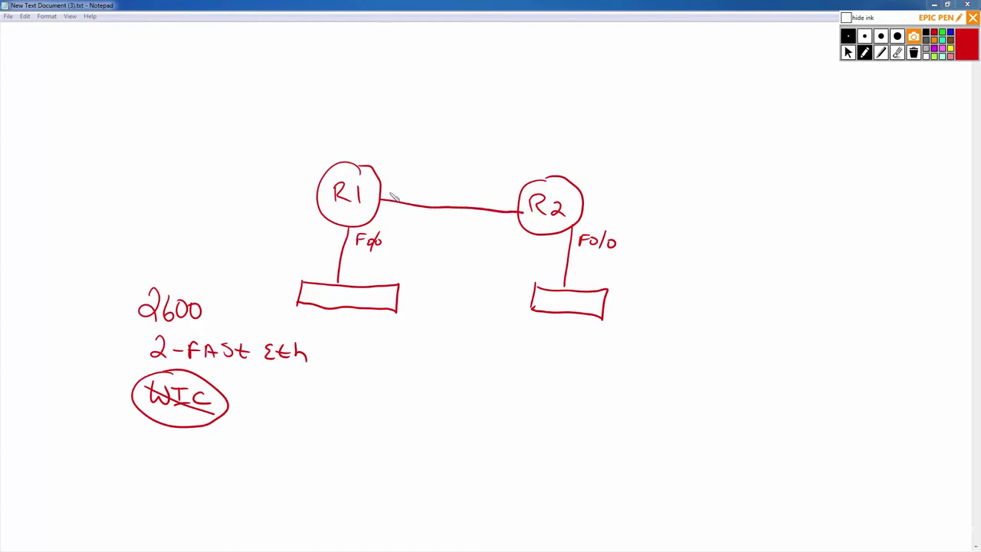
left_click_drag(390, 184, 387, 196)
left_click_drag(388, 184, 401, 187)
left_click_drag(410, 181, 415, 198)
mouse_move(485, 201)
left_mouse_down()
mouse_move(506, 198)
mouse_move(512, 211)
left_mouse_up()
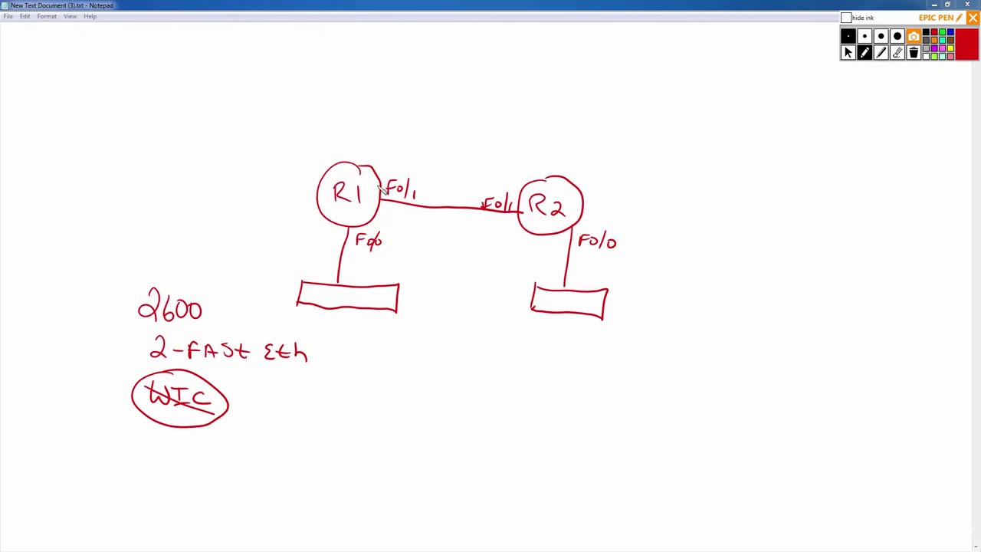
mouse_move(333, 123)
left_mouse_down()
mouse_move(418, 135)
mouse_move(421, 242)
mouse_move(400, 361)
left_mouse_up()
left_click_drag(475, 177, 457, 339)
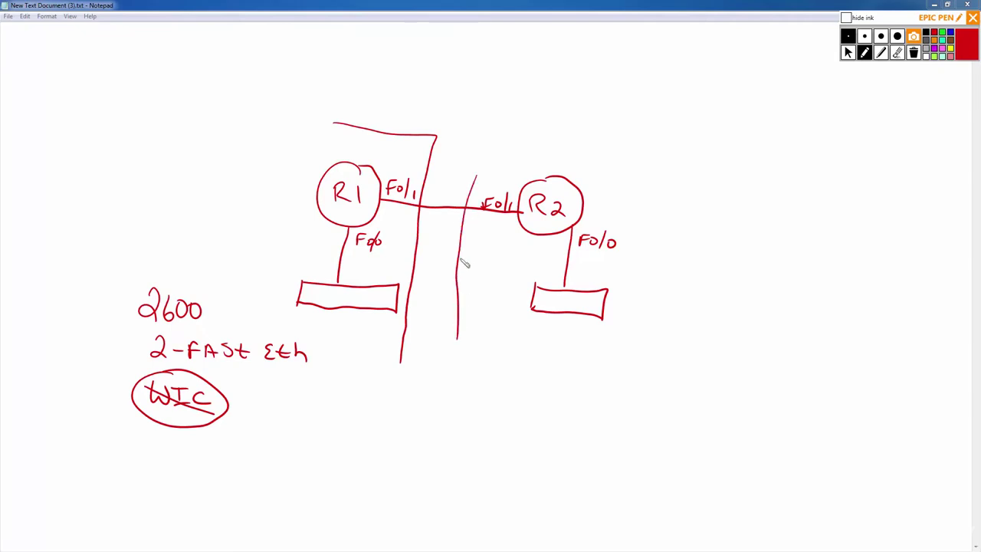
Add a boundary around R2's side and write subnets 192.168.1.0 and 192.168.2.0.
mouse_move(476, 186)
left_mouse_down()
mouse_move(500, 155)
mouse_move(698, 164)
left_mouse_up()
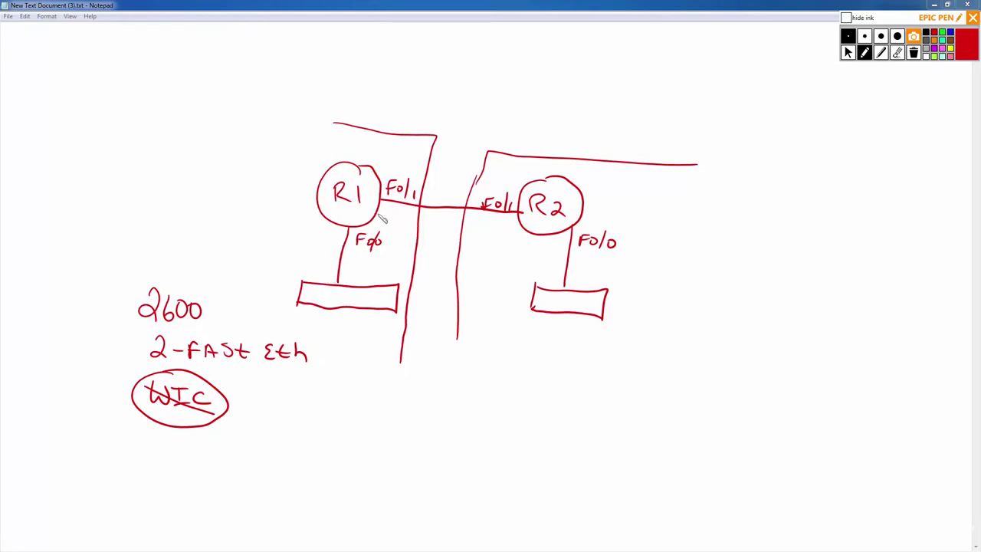
mouse_move(276, 223)
left_mouse_down()
mouse_move(295, 240)
mouse_move(331, 241)
mouse_move(332, 232)
left_mouse_up()
left_click(326, 239)
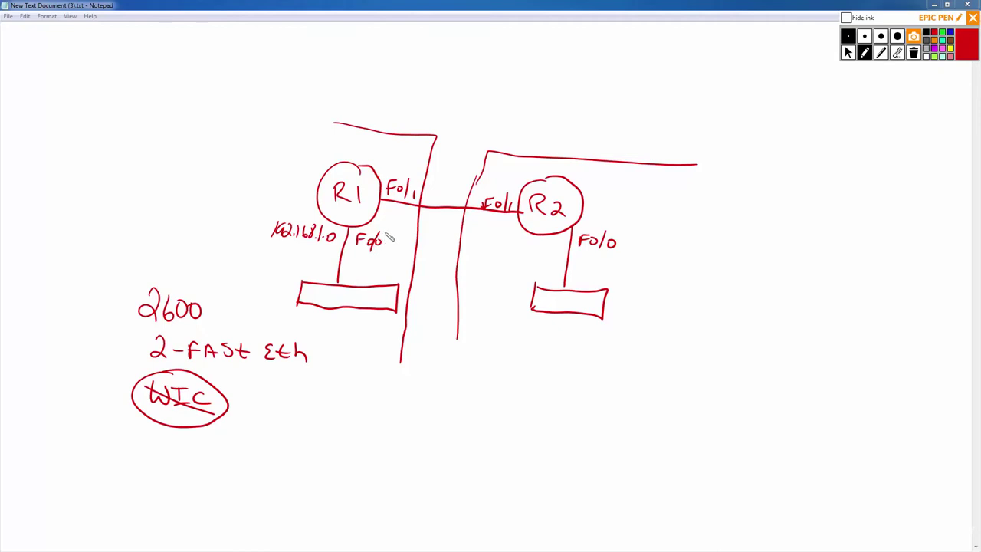
mouse_move(411, 167)
left_mouse_down()
mouse_move(484, 164)
mouse_move(484, 148)
left_mouse_up()
left_click(463, 168)
left_click(478, 159)
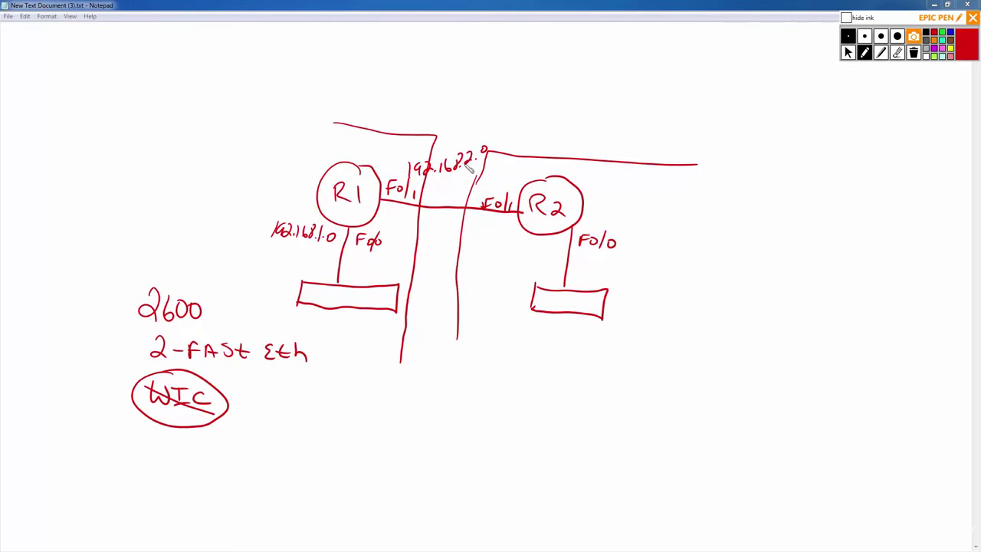
Write the subnet 192.168.3.0 beside R2's LAN.
left_click_drag(591, 263, 590, 278)
mouse_move(606, 266)
left_mouse_down()
mouse_move(604, 278)
mouse_move(634, 277)
left_mouse_up()
left_click(628, 276)
mouse_move(648, 265)
left_mouse_down()
mouse_move(641, 282)
mouse_move(693, 283)
mouse_move(699, 270)
left_mouse_up()
left_click(673, 282)
left_click(689, 282)
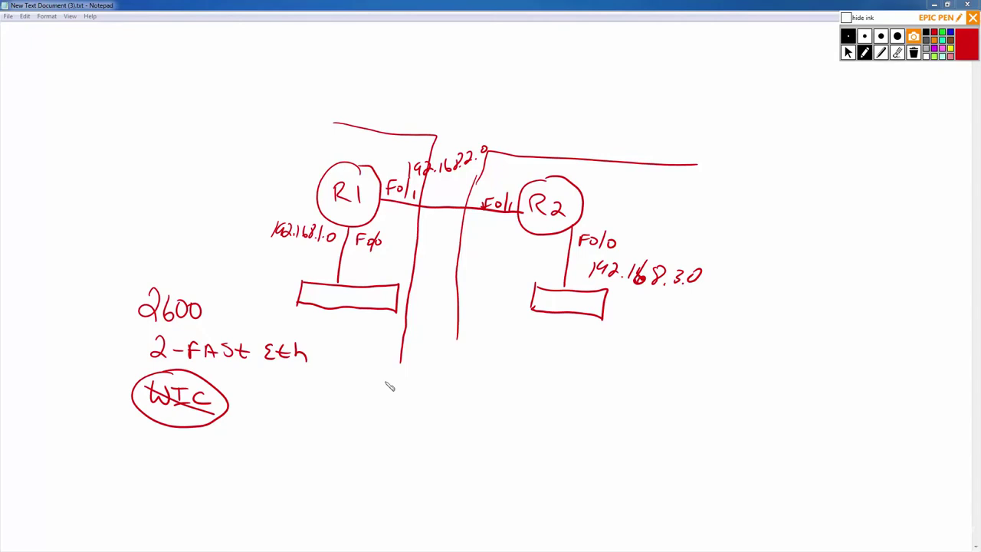
Erase the boundary lines and the 192.168.2.0 link label.
left_click(899, 55)
left_click(458, 246)
left_click(417, 235)
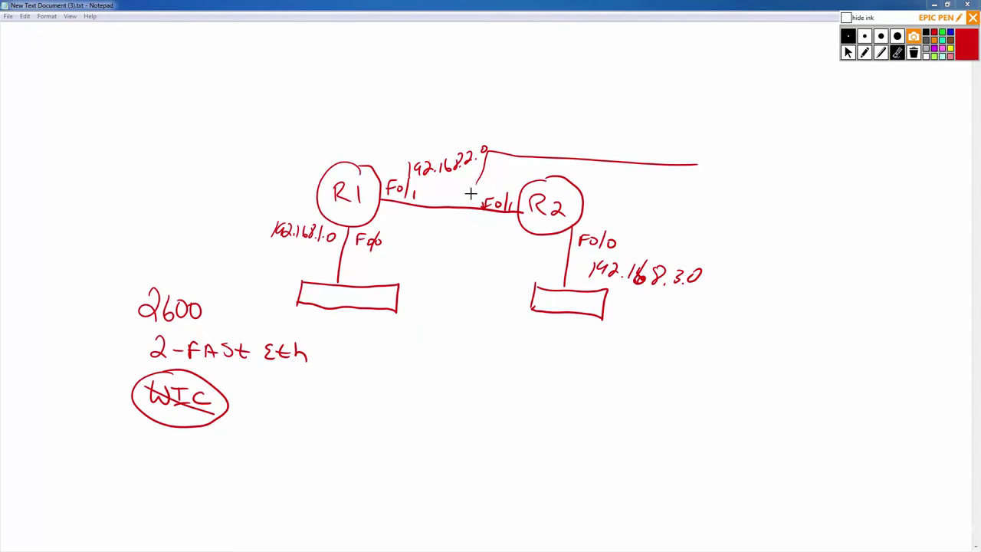
left_click(506, 157)
Erase the remaining label and clear all ink from the screen.
left_click_drag(467, 157, 445, 167)
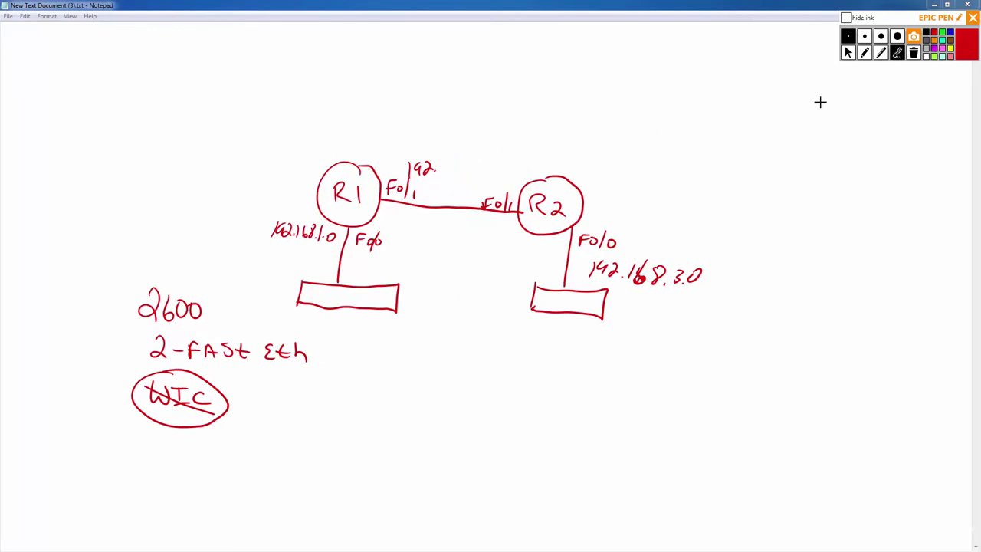
left_click(913, 54)
left_click(865, 52)
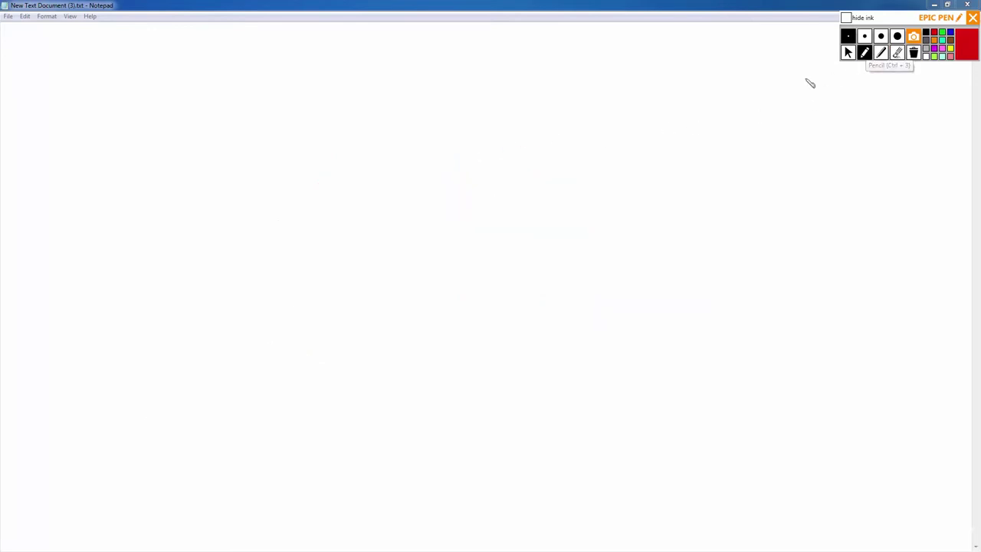
Draw circled routers R1 and R2 and a switch box linked below R1.
mouse_move(338, 146)
left_mouse_down()
mouse_move(287, 193)
mouse_move(367, 201)
mouse_move(328, 145)
mouse_move(338, 140)
left_mouse_up()
mouse_move(312, 165)
left_mouse_down()
mouse_move(311, 190)
mouse_move(342, 189)
left_mouse_up()
mouse_move(633, 156)
left_mouse_down()
mouse_move(611, 161)
mouse_move(657, 226)
mouse_move(655, 160)
mouse_move(633, 156)
mouse_move(619, 203)
left_mouse_up()
mouse_move(619, 184)
left_mouse_down()
mouse_move(633, 203)
mouse_move(654, 203)
left_mouse_up()
mouse_move(341, 345)
left_mouse_down()
mouse_move(347, 313)
mouse_move(456, 316)
mouse_move(508, 345)
mouse_move(341, 345)
left_mouse_up()
mouse_move(321, 222)
left_mouse_down()
mouse_move(309, 317)
mouse_move(349, 328)
left_mouse_up()
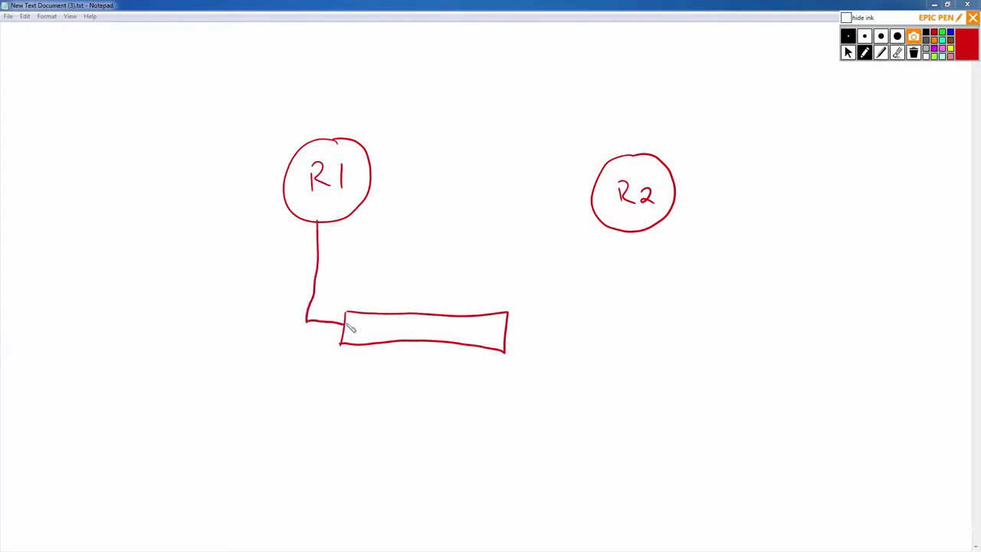
Draw a second switch box linked to the first, and label them Sw1 and Sw2.
mouse_move(610, 340)
left_mouse_down()
mouse_move(614, 314)
mouse_move(734, 329)
mouse_move(701, 357)
mouse_move(610, 354)
left_mouse_up()
left_click_drag(509, 330, 612, 331)
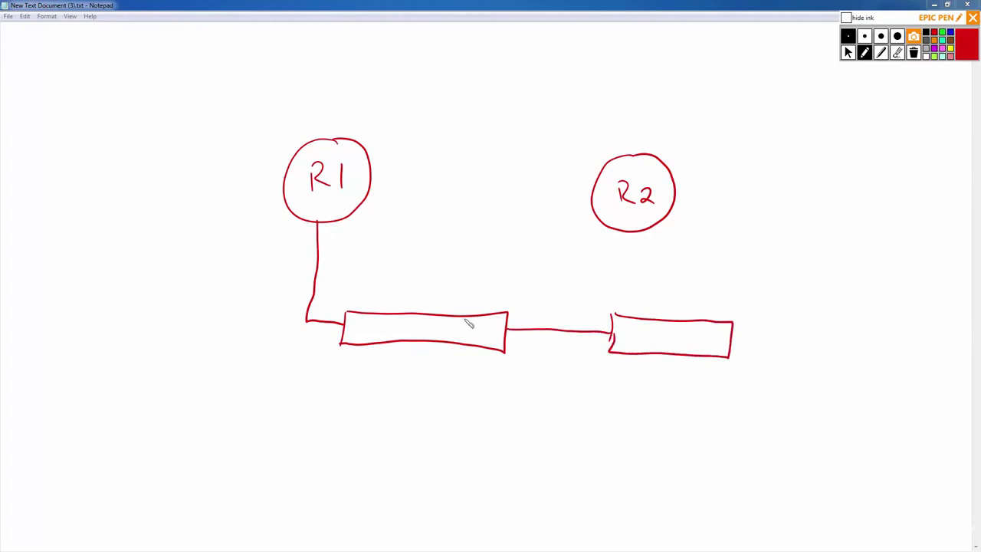
mouse_move(415, 318)
left_mouse_down()
mouse_move(404, 333)
mouse_move(453, 335)
left_mouse_up()
left_click_drag(656, 338, 644, 351)
left_click_drag(659, 342, 697, 351)
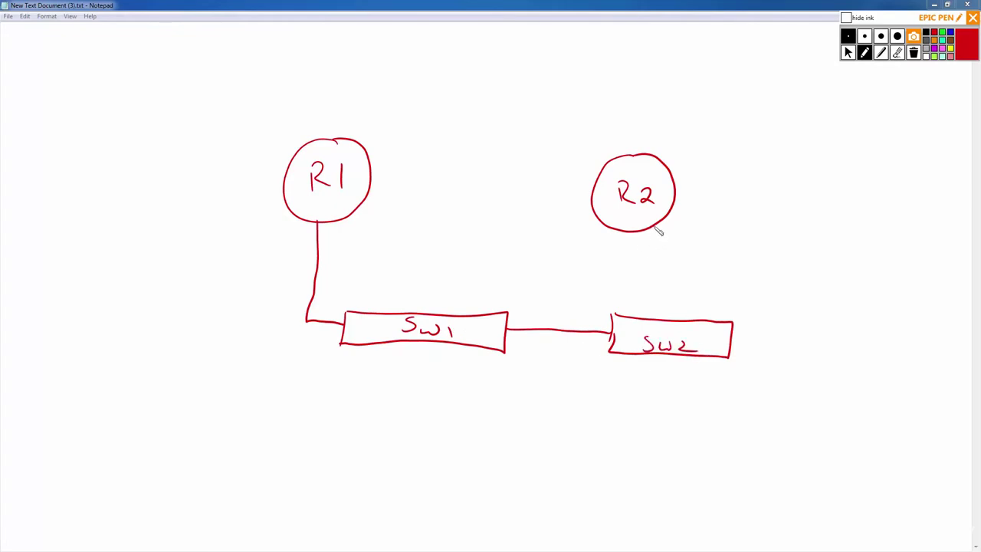
Connect R2 down to Sw2 and label both routers' connections F0/0.
left_click_drag(654, 228, 641, 316)
mouse_move(658, 232)
left_mouse_down()
mouse_move(657, 246)
mouse_move(670, 237)
left_mouse_up()
mouse_move(683, 228)
left_mouse_down()
mouse_move(681, 245)
mouse_move(692, 237)
left_mouse_up()
left_click_drag(324, 233, 332, 229)
left_click_drag(337, 232, 355, 235)
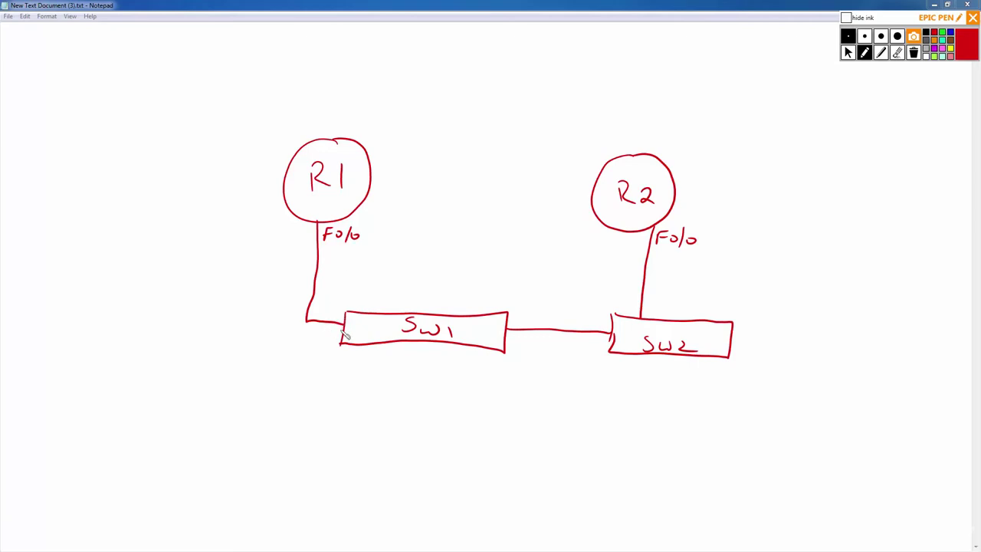
Draw port circles where R1 meets Sw1 and on the Sw1–Sw2 link.
left_click_drag(349, 319, 344, 333)
left_click_drag(621, 329, 611, 342)
left_click_drag(504, 337, 561, 327)
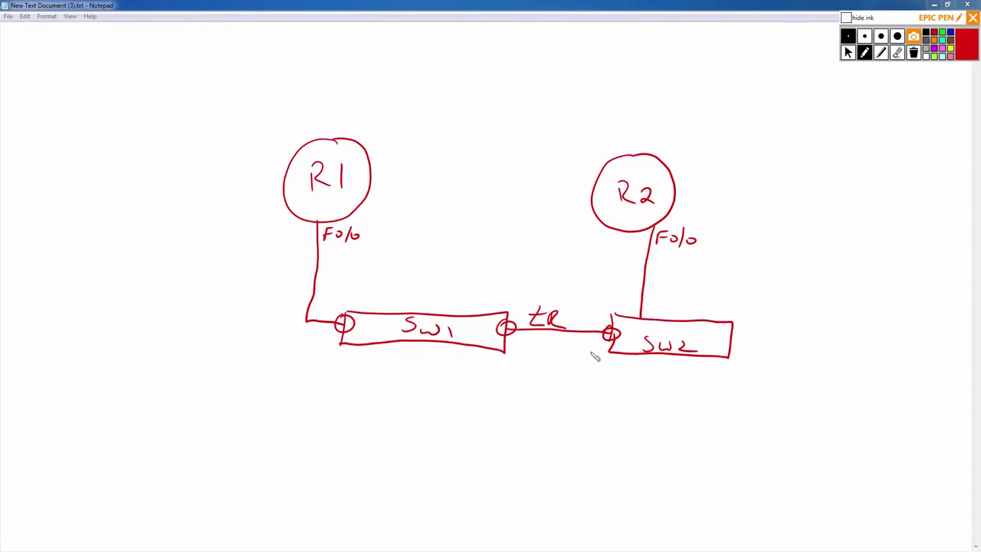
Mark SW2's top port, then draw router R3 above, linked to R1 and R2.
left_click_drag(643, 309, 642, 321)
mouse_move(480, 48)
left_mouse_down()
mouse_move(440, 81)
mouse_move(477, 115)
mouse_move(491, 41)
left_mouse_up()
left_click_drag(469, 62, 483, 83)
mouse_move(489, 68)
left_mouse_down()
mouse_move(498, 68)
mouse_move(485, 84)
left_mouse_up()
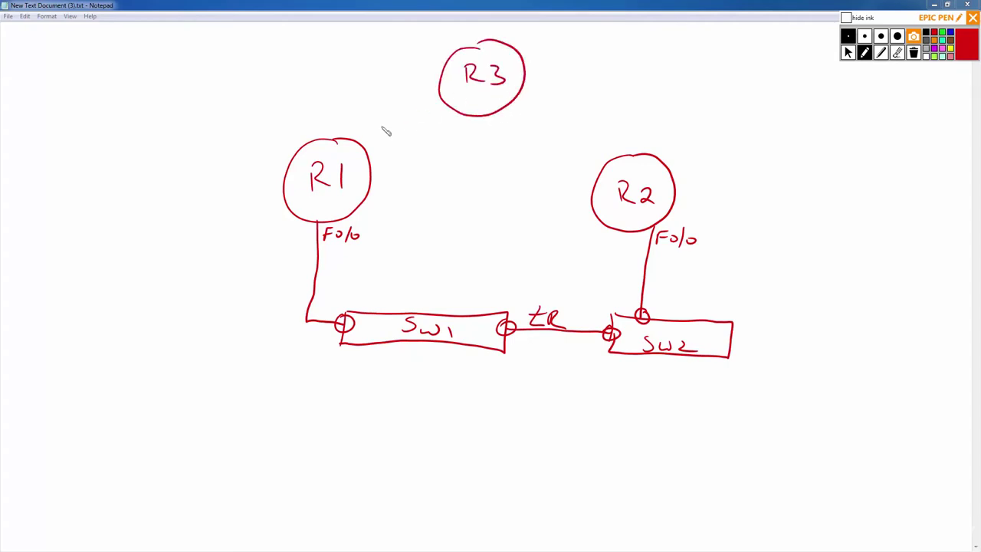
left_click_drag(362, 146, 443, 102)
left_click_drag(538, 111, 519, 97)
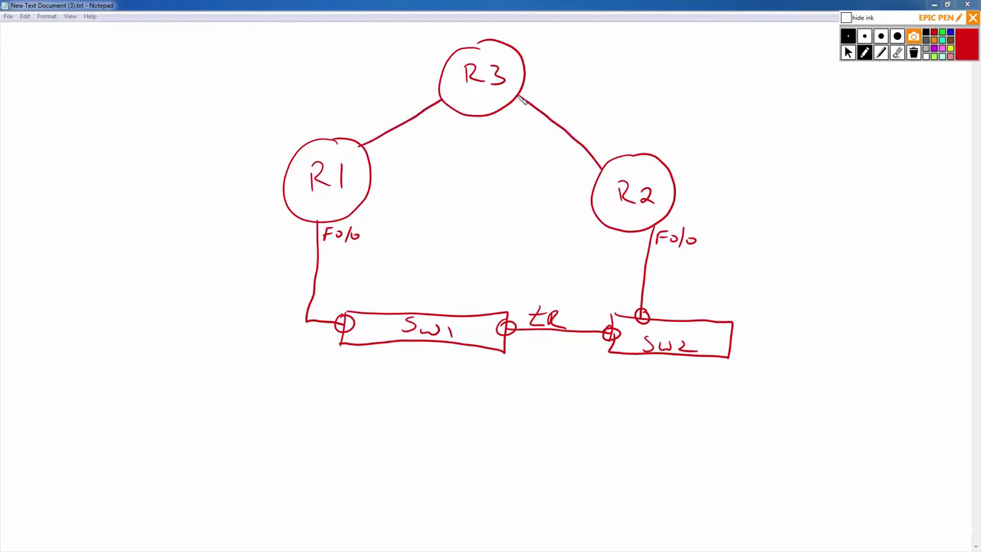
left_click_drag(417, 89, 415, 102)
Label the R3 links Fo/0 and Fo/1 at each end and draw a new box below.
left_click_drag(416, 89, 422, 98)
mouse_move(432, 86)
left_mouse_down()
mouse_move(428, 100)
mouse_move(435, 97)
left_mouse_up()
left_click_drag(528, 90, 534, 99)
mouse_move(542, 88)
left_mouse_down()
mouse_move(539, 100)
mouse_move(549, 102)
left_mouse_up()
mouse_move(603, 144)
left_mouse_down()
mouse_move(602, 153)
mouse_move(610, 141)
left_mouse_up()
left_click_drag(613, 145, 611, 147)
left_click_drag(622, 141, 625, 152)
left_click_drag(360, 128, 359, 138)
left_click_drag(360, 128, 376, 126)
left_click_drag(378, 124, 380, 136)
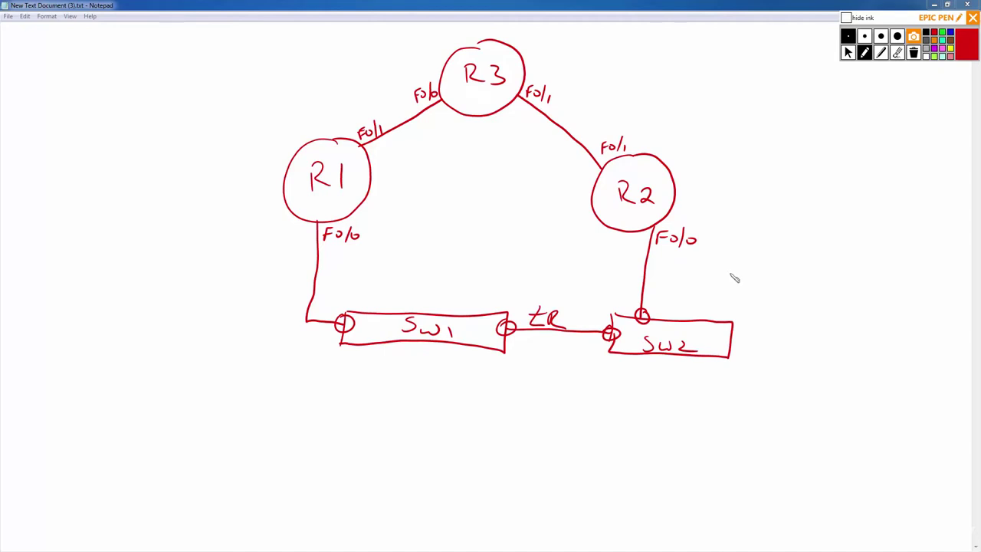
mouse_move(466, 424)
left_mouse_down()
mouse_move(463, 456)
mouse_move(588, 434)
mouse_move(589, 458)
mouse_move(461, 454)
left_mouse_up()
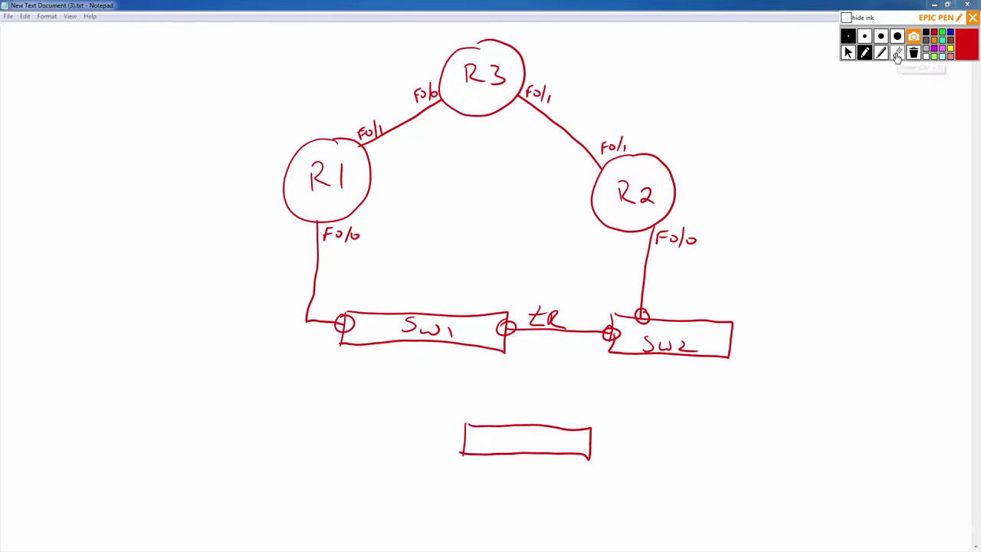
Erase the port circles on SW1, SW2 and the link between them.
left_click(898, 54)
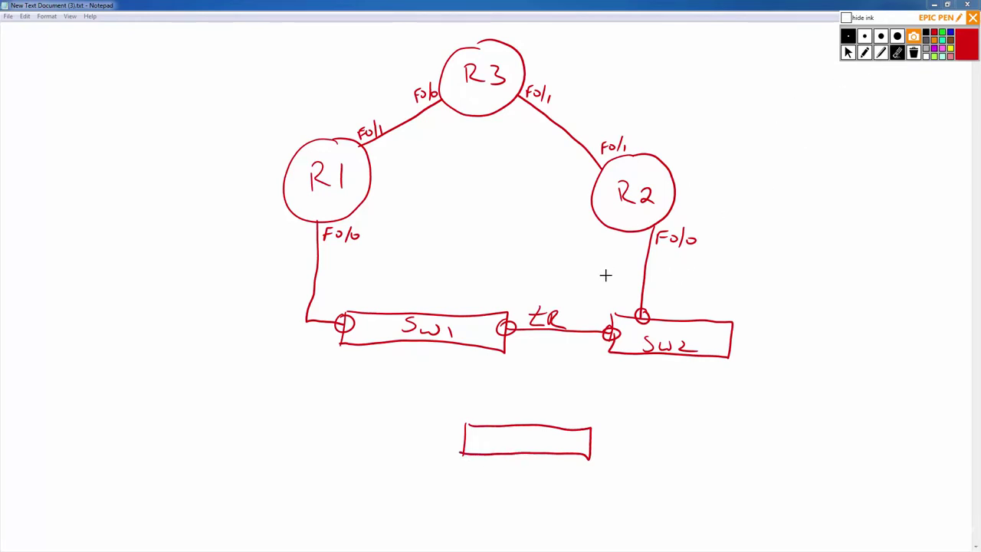
left_click(608, 326)
left_click(506, 328)
left_click(645, 314)
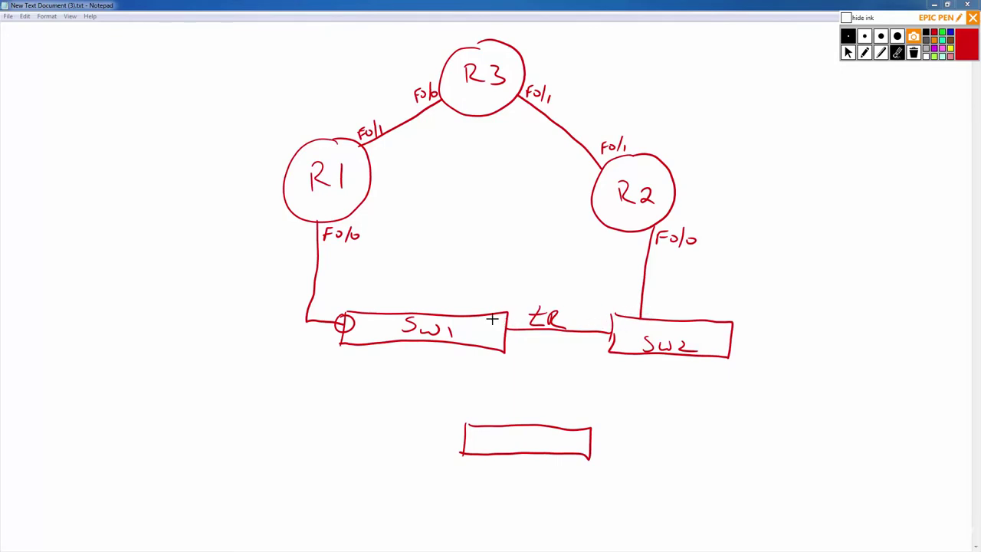
left_click(339, 329)
left_click(864, 53)
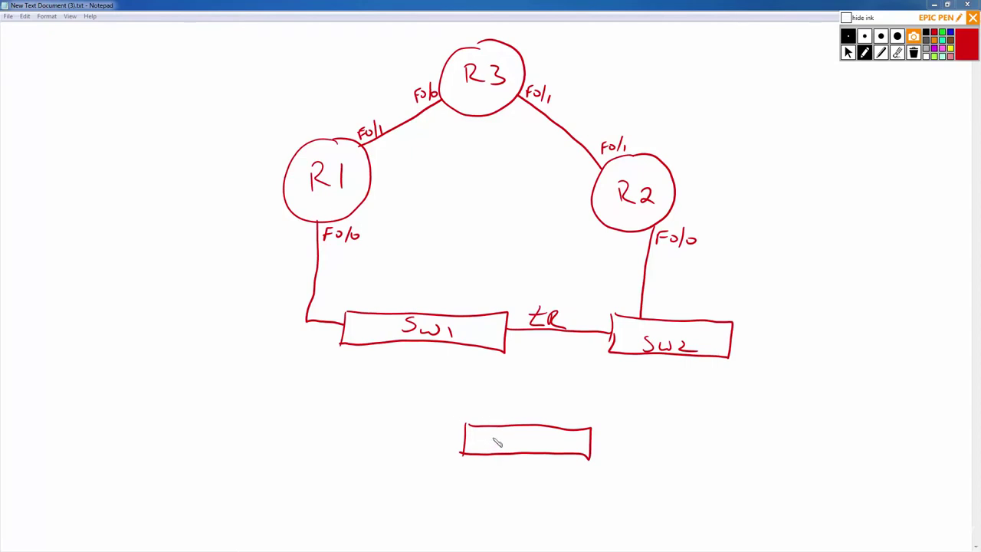
Label the lower box SW3 and link it to SW1 and SW2.
mouse_move(498, 434)
left_mouse_down()
mouse_move(486, 448)
mouse_move(529, 434)
left_mouse_up()
left_click_drag(530, 434, 531, 449)
left_click_drag(439, 343, 480, 424)
left_click_drag(566, 427, 653, 355)
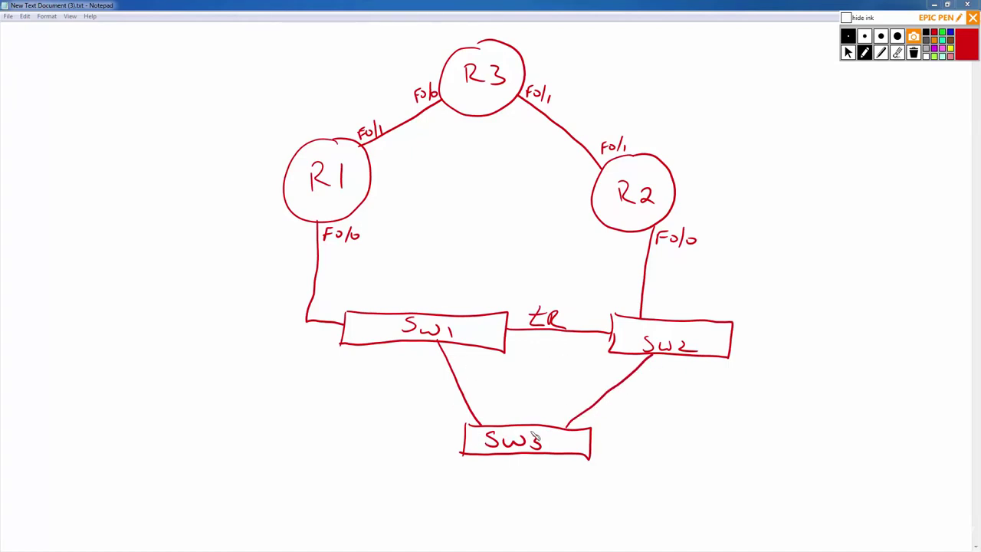
Erase router R3 with its links and labels.
left_click(898, 52)
mouse_move(577, 126)
left_mouse_down()
mouse_move(575, 158)
mouse_move(622, 145)
left_mouse_up()
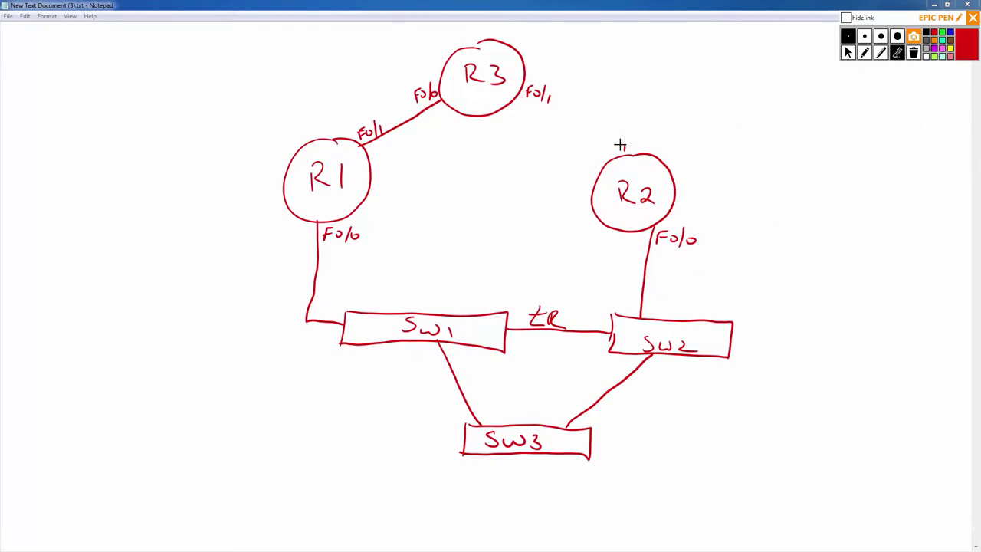
mouse_move(546, 84)
left_mouse_down()
mouse_move(537, 90)
mouse_move(513, 66)
mouse_move(421, 94)
mouse_move(361, 130)
mouse_move(417, 91)
left_mouse_up()
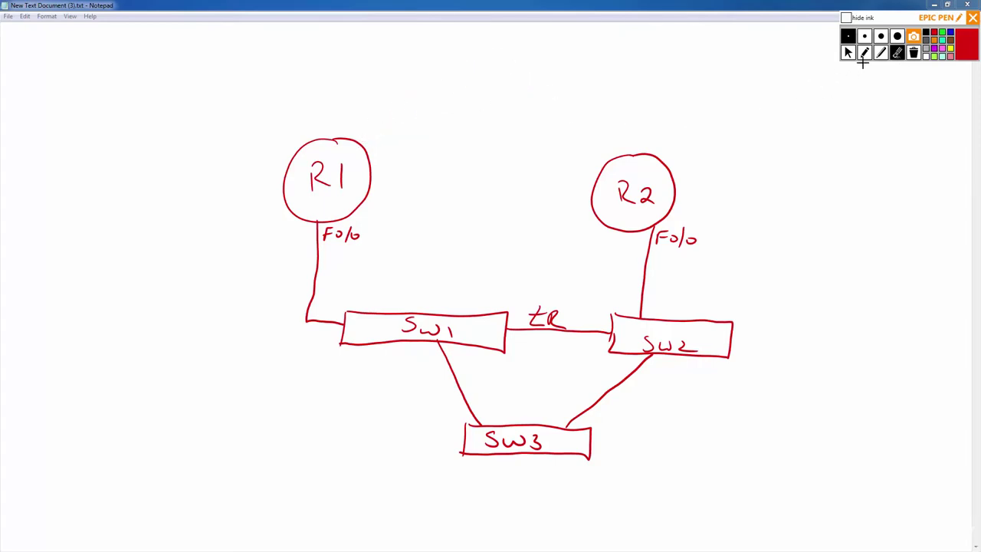
Draw router R3 linked right of SW3 and write the heading 'WIC 1t or 2t' on top.
left_click(865, 52)
mouse_move(759, 423)
left_mouse_down()
mouse_move(810, 458)
mouse_move(755, 423)
mouse_move(771, 459)
mouse_move(778, 454)
mouse_move(764, 463)
mouse_move(592, 441)
left_mouse_up()
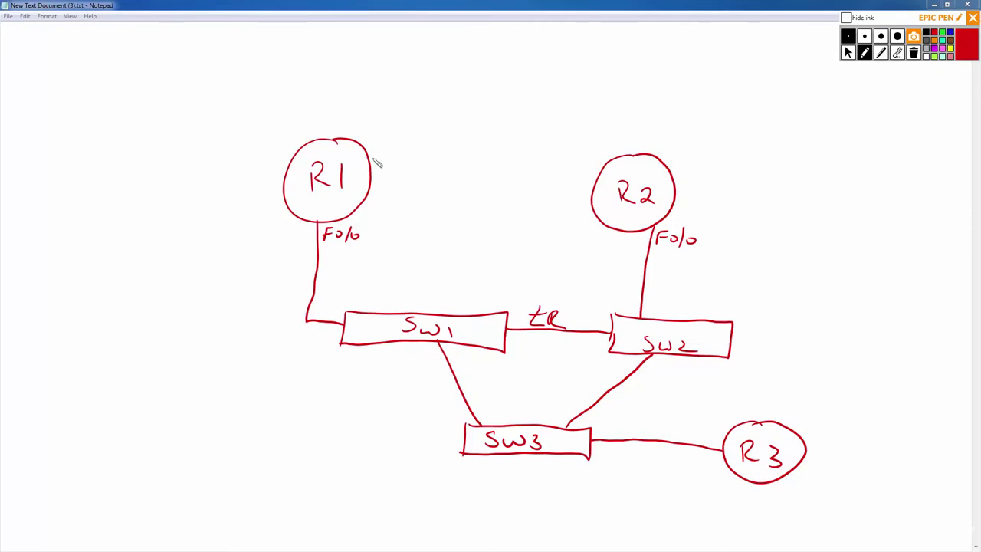
mouse_move(419, 57)
left_mouse_down()
mouse_move(457, 74)
mouse_move(585, 66)
left_mouse_up()
mouse_move(592, 74)
left_mouse_down()
mouse_move(601, 66)
mouse_move(650, 74)
left_mouse_up()
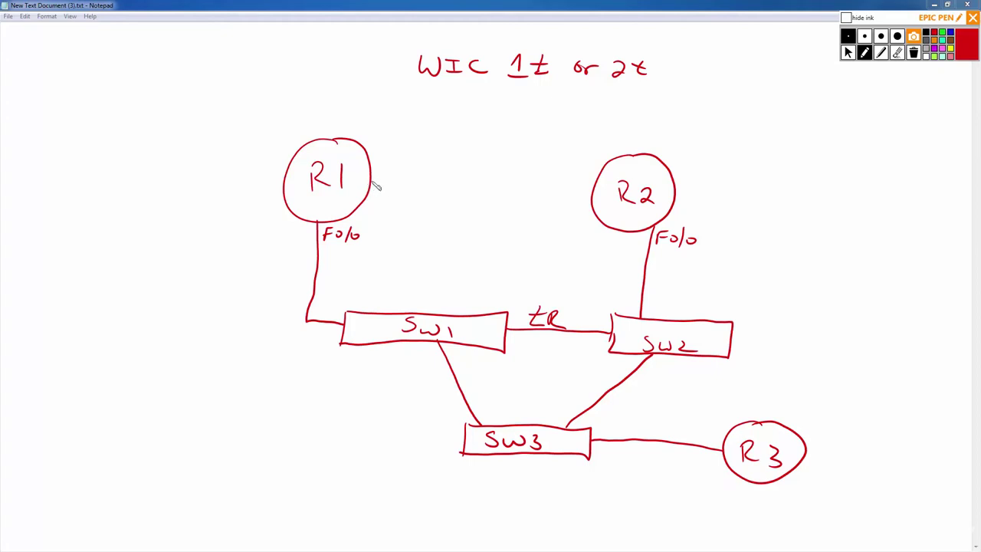
Draw a direct link from R1 to R2 and label both ends Fo/1.
left_click_drag(376, 181, 600, 190)
left_click_drag(377, 163, 407, 177)
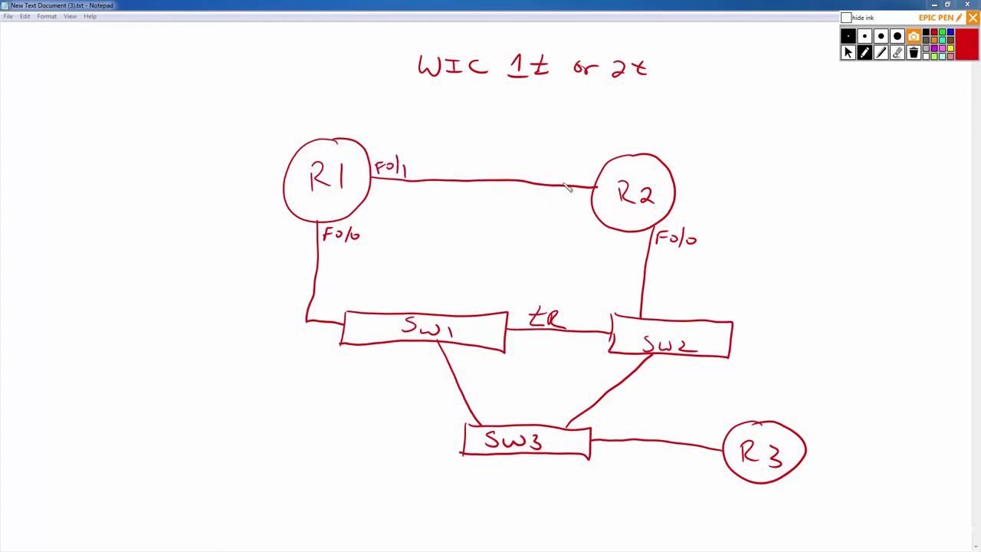
mouse_move(573, 171)
left_mouse_down()
mouse_move(564, 185)
mouse_move(574, 177)
mouse_move(586, 186)
left_mouse_up()
Draw the R2–R3 serial link between port marks and underline the WIC 1t or 2t heading.
left_click_drag(675, 182, 676, 201)
mouse_move(760, 422)
left_mouse_down()
mouse_move(763, 412)
mouse_move(779, 423)
left_mouse_up()
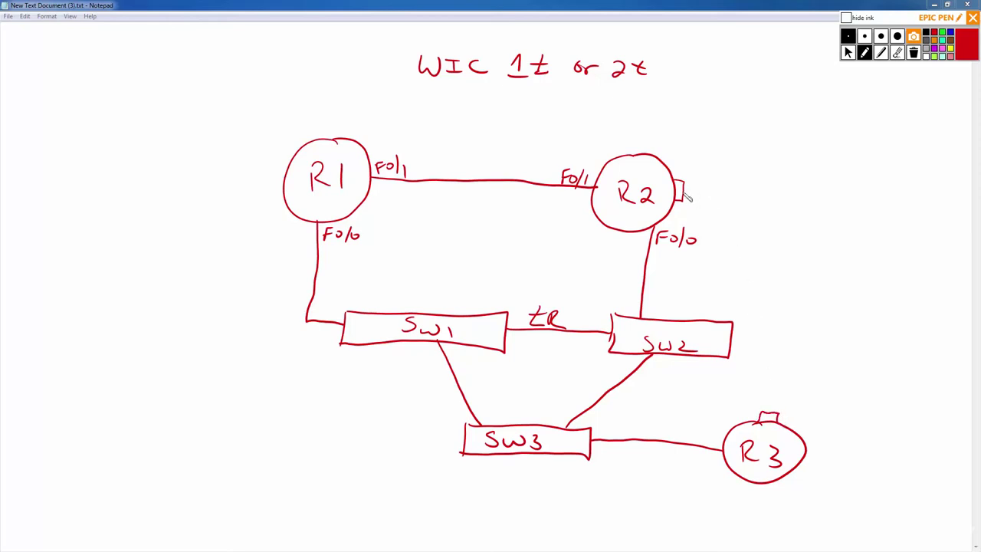
mouse_move(685, 192)
left_mouse_down()
mouse_move(734, 260)
mouse_move(769, 408)
left_mouse_up()
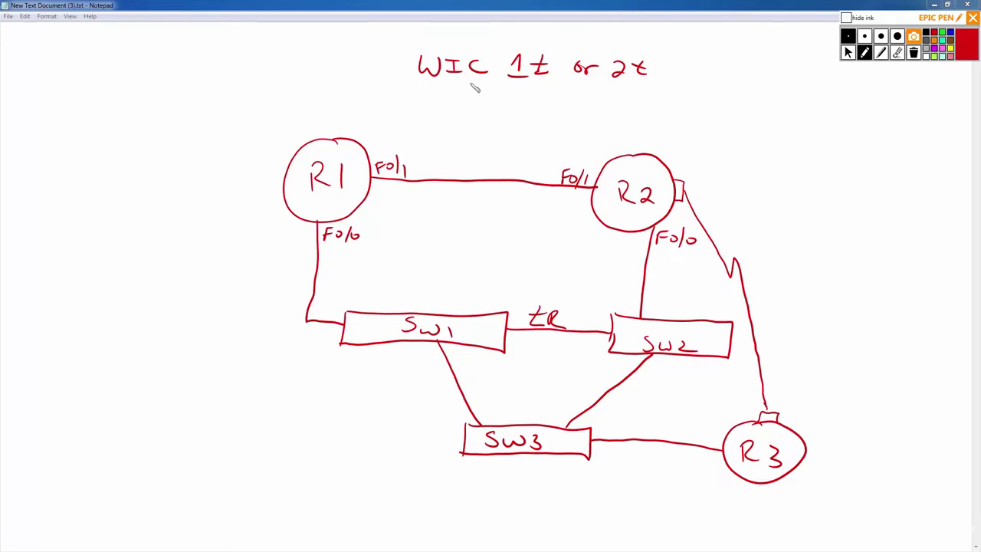
left_click_drag(424, 86, 664, 94)
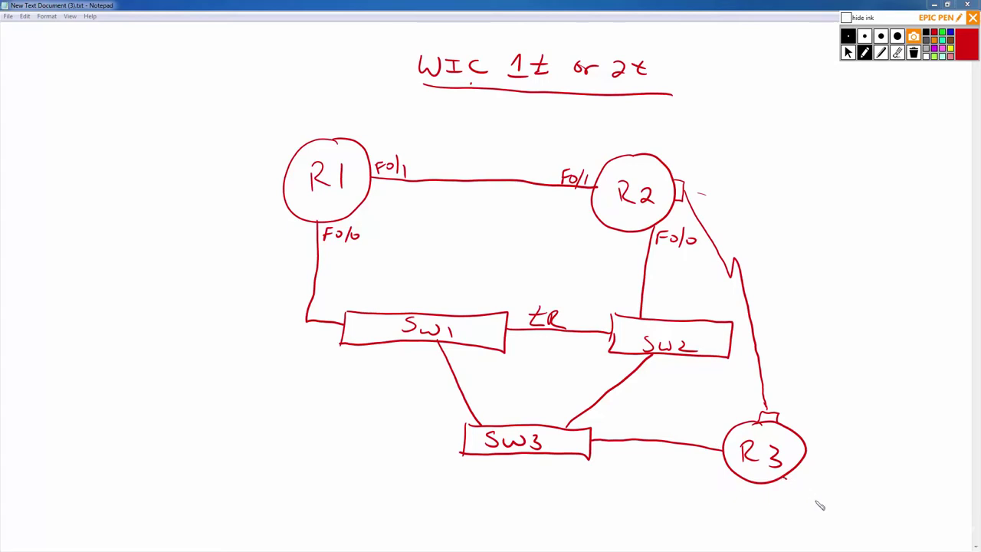
Draw a line off R3's lower right to a circled 3.3.3.3 network label.
left_click_drag(819, 503, 785, 478)
mouse_move(807, 523)
left_mouse_down()
mouse_move(840, 478)
mouse_move(830, 519)
mouse_move(893, 517)
left_mouse_up()
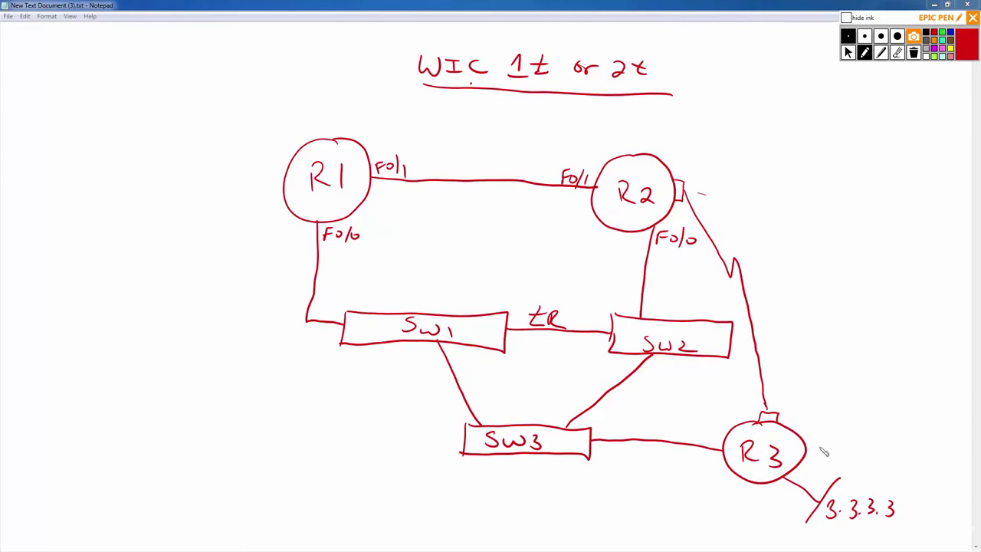
mouse_move(878, 486)
left_mouse_down()
mouse_move(819, 521)
mouse_move(912, 509)
mouse_move(889, 487)
left_mouse_up()
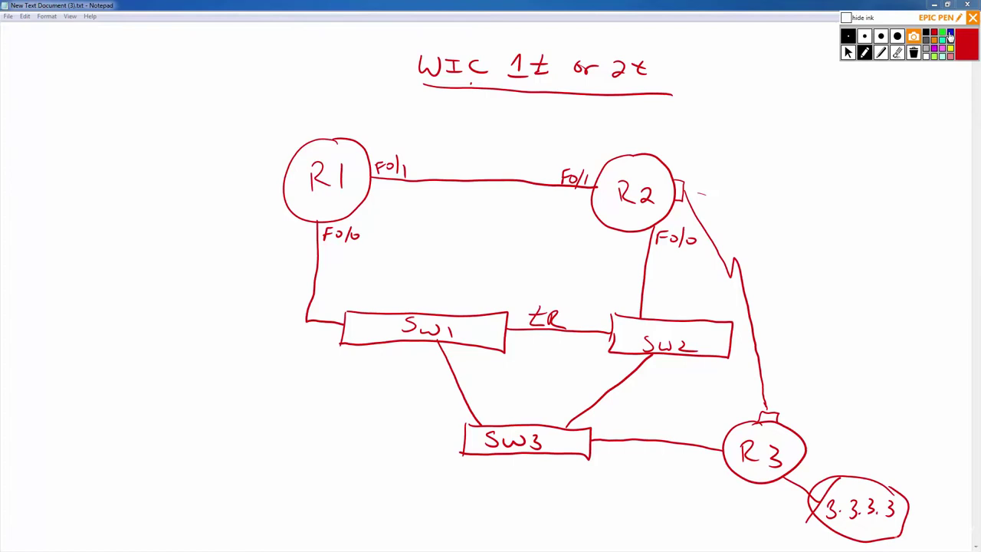
In blue, trace path arrows from R3 via SW3 and SW2 to R2.
left_click(950, 34)
mouse_move(790, 426)
left_mouse_down()
mouse_move(791, 393)
mouse_move(800, 399)
left_mouse_up()
mouse_move(723, 463)
left_mouse_down()
mouse_move(701, 458)
mouse_move(715, 473)
left_mouse_up()
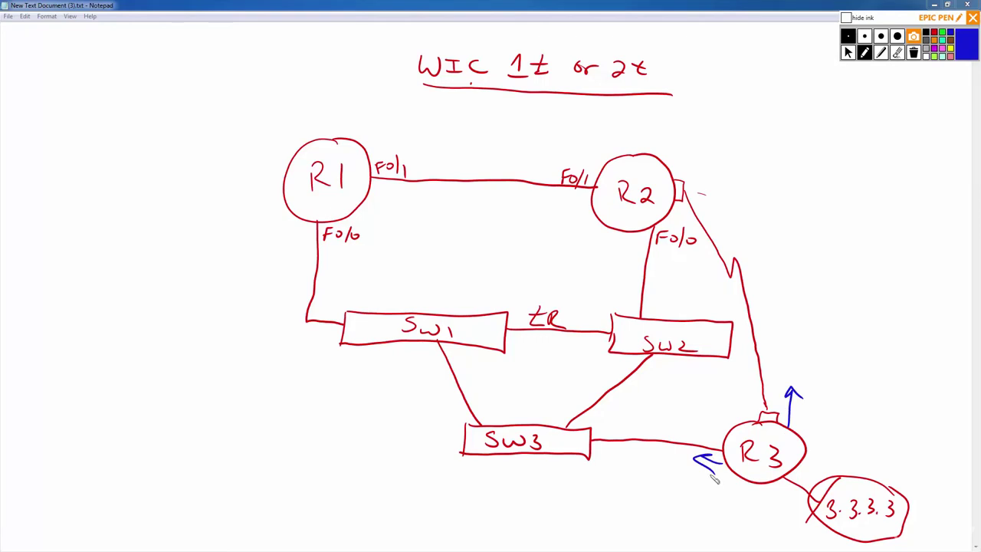
mouse_move(695, 459)
left_mouse_down()
mouse_move(580, 446)
mouse_move(619, 405)
mouse_move(646, 342)
mouse_move(659, 249)
mouse_move(667, 259)
left_mouse_up()
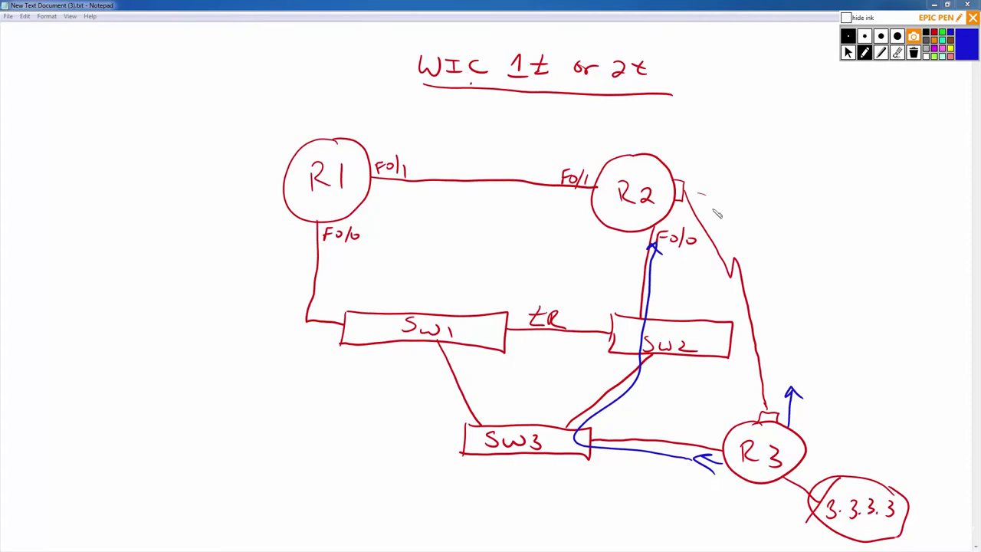
mouse_move(715, 225)
left_mouse_down()
mouse_move(703, 192)
mouse_move(716, 201)
left_mouse_up()
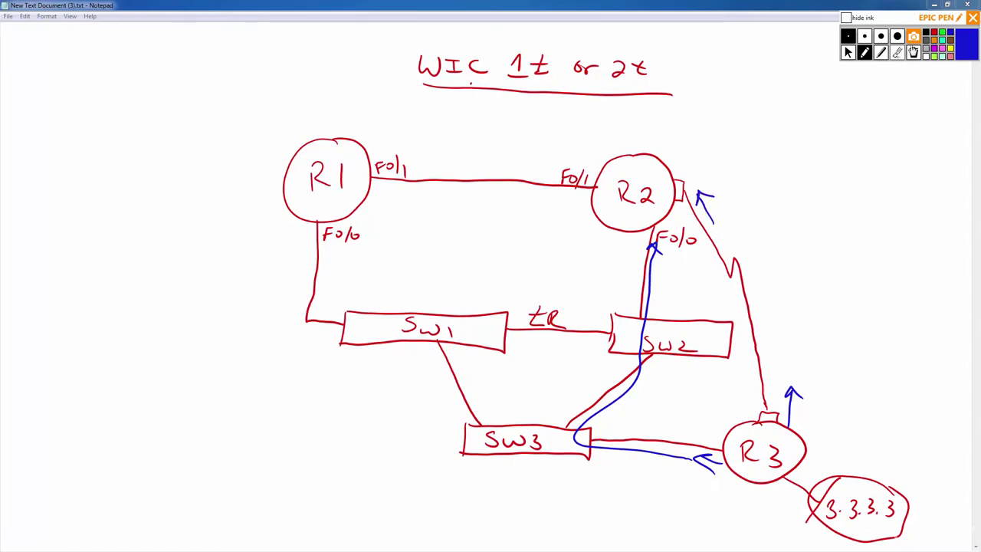
In red, label the serial interfaces on R2 and R3 as S1/1.
left_click(927, 40)
mouse_move(686, 159)
left_mouse_down()
mouse_move(680, 175)
mouse_move(695, 164)
mouse_move(694, 175)
left_mouse_up()
mouse_move(700, 176)
left_mouse_down()
mouse_move(708, 157)
mouse_move(710, 178)
left_mouse_up()
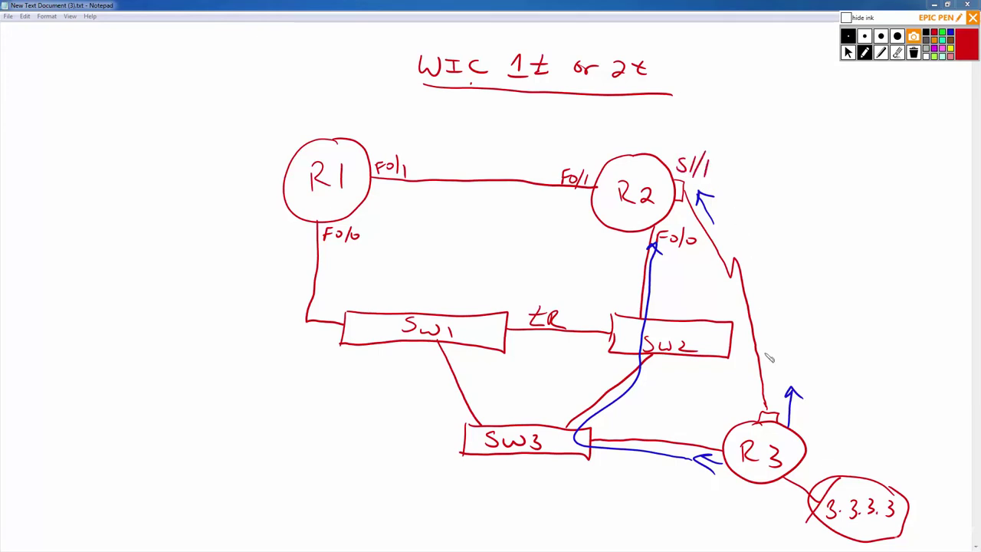
mouse_move(740, 396)
left_mouse_down()
mouse_move(734, 413)
mouse_move(756, 394)
mouse_move(759, 412)
left_mouse_up()
In blue, trace the path from SW3 through SW1 to R1, with an arrow from R1 to R2.
left_click(950, 34)
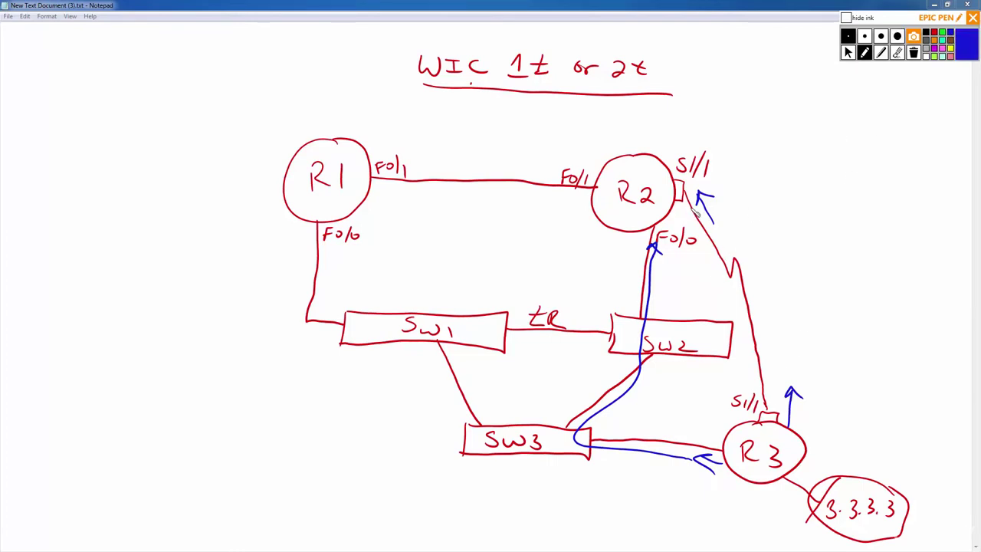
mouse_move(580, 444)
left_mouse_down()
mouse_move(522, 432)
mouse_move(427, 337)
mouse_move(328, 326)
mouse_move(297, 273)
mouse_move(308, 235)
left_mouse_up()
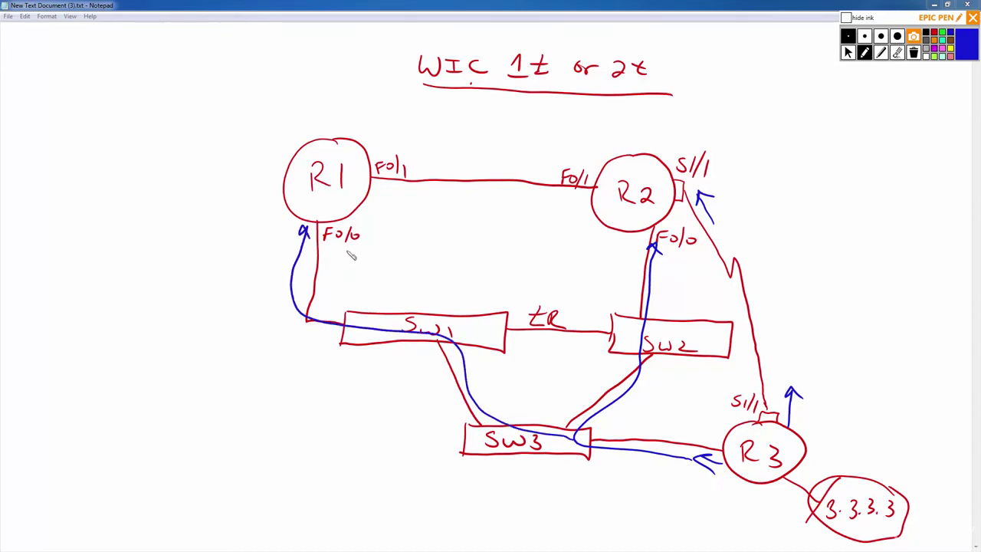
left_click_drag(373, 151, 586, 170)
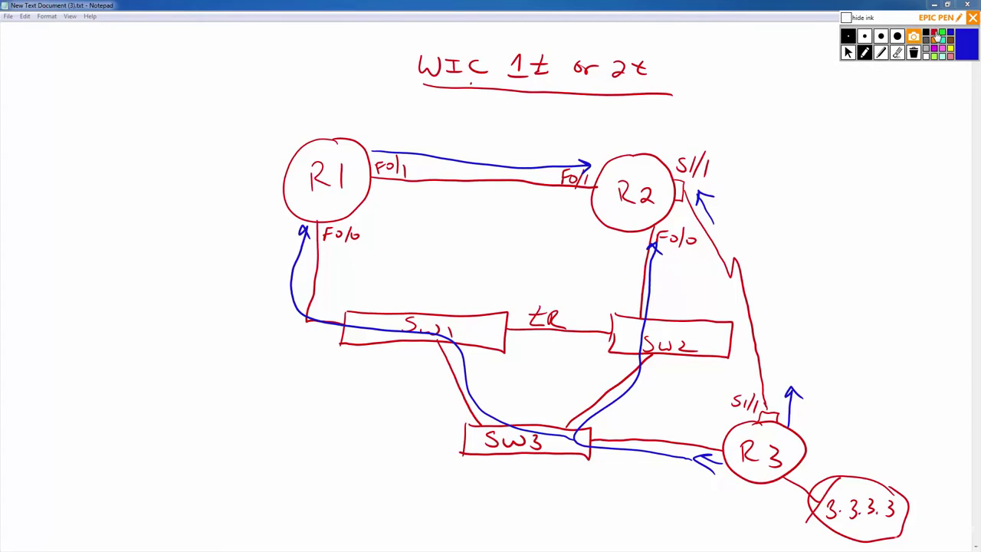
left_click(934, 39)
Draw a second red R1–R2 link with end marks and a blue arrow beneath it.
left_click_drag(583, 201, 582, 211)
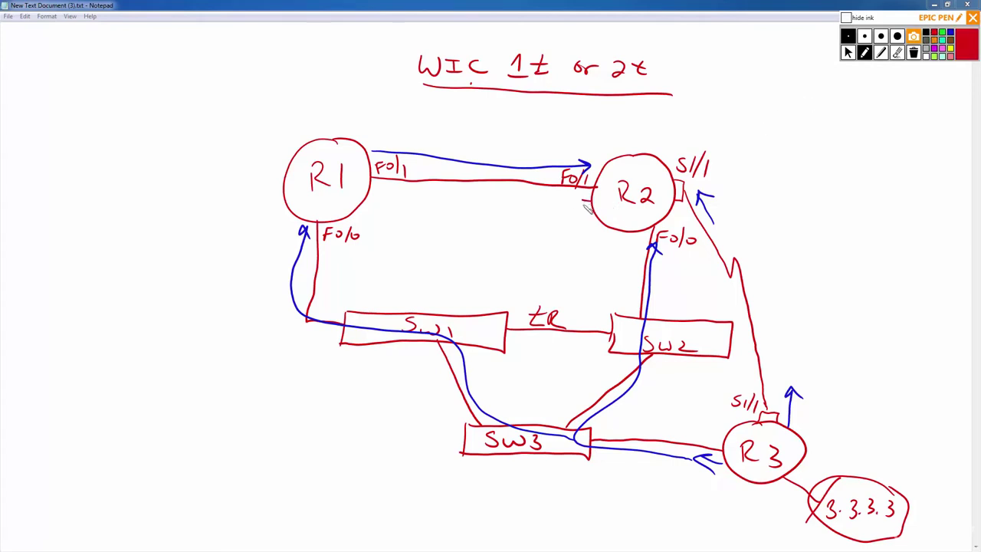
mouse_move(371, 191)
left_mouse_down()
mouse_move(381, 197)
mouse_move(368, 200)
mouse_move(470, 197)
mouse_move(477, 209)
mouse_move(591, 205)
left_mouse_up()
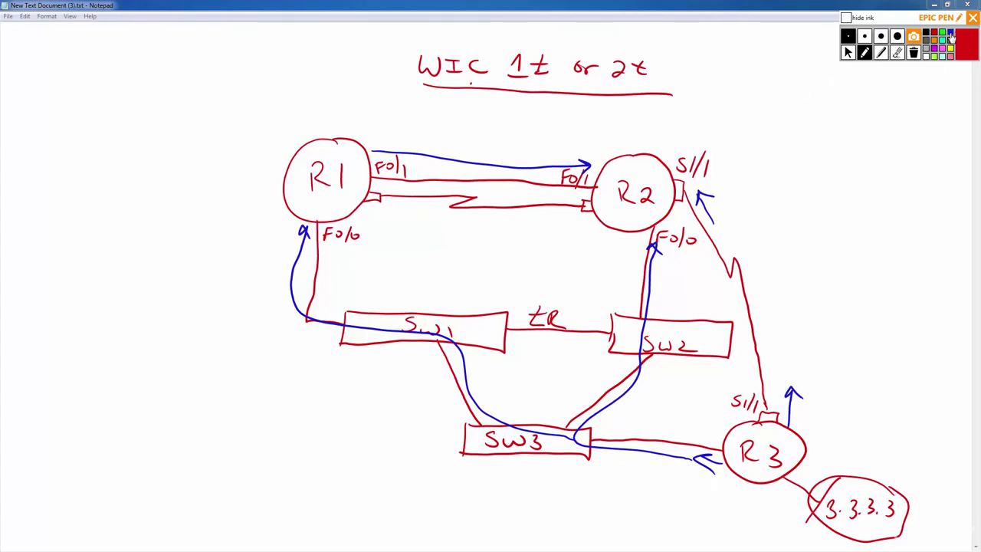
left_click(951, 33)
mouse_move(364, 210)
left_mouse_down()
mouse_move(562, 224)
mouse_move(542, 233)
left_mouse_up()
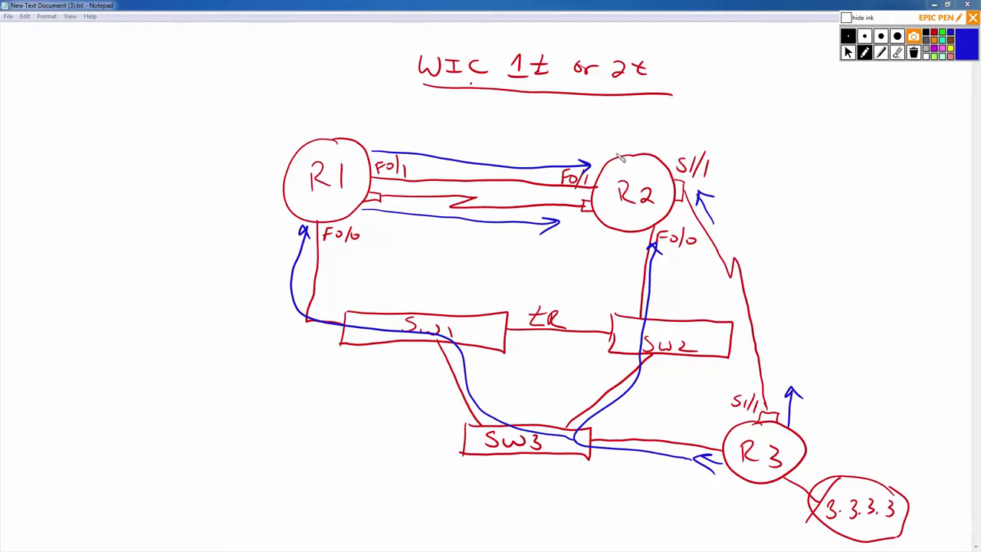
left_click(935, 45)
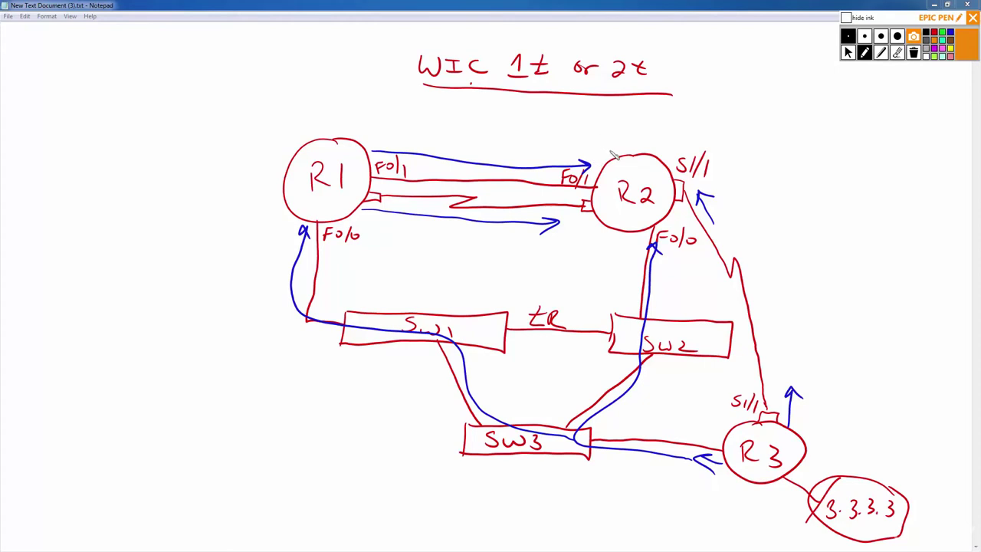
Draw orange arrows around R2's Fa0/1, S1/1 and Fa0/0 links.
mouse_move(613, 157)
left_mouse_down()
mouse_move(578, 153)
mouse_move(589, 158)
left_mouse_up()
left_click(593, 224)
left_click_drag(594, 224, 570, 224)
mouse_move(717, 192)
left_mouse_down()
mouse_move(738, 216)
mouse_move(730, 226)
left_mouse_up()
mouse_move(627, 234)
left_mouse_down()
mouse_move(629, 255)
mouse_move(636, 247)
left_mouse_up()
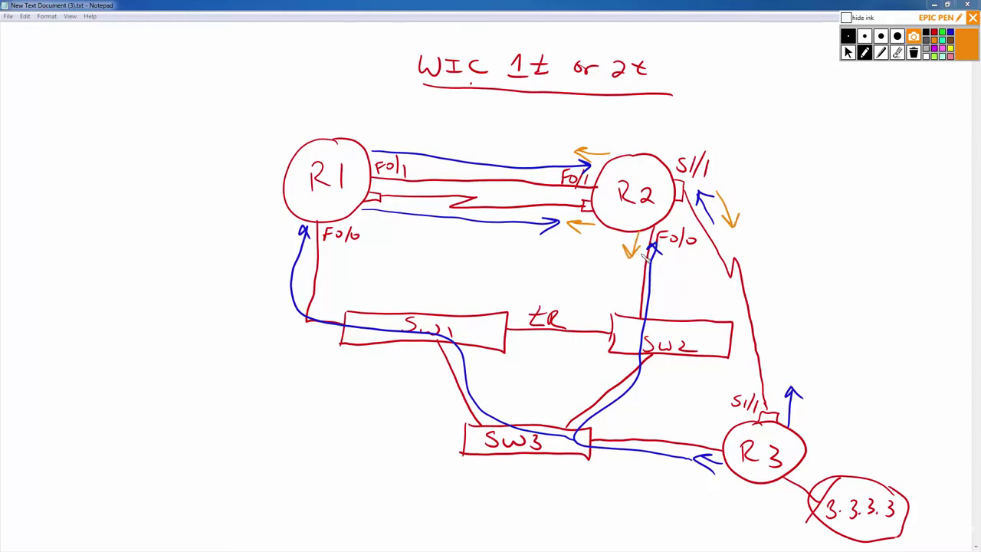
Handwrite 'Load Sharing / balancing' in orange to the right of R2.
mouse_move(726, 141)
left_mouse_down()
mouse_move(728, 159)
mouse_move(740, 159)
left_mouse_up()
left_click_drag(751, 151, 768, 160)
mouse_move(779, 152)
left_mouse_down()
mouse_move(779, 139)
mouse_move(798, 159)
mouse_move(855, 152)
left_mouse_up()
left_click_drag(858, 152, 889, 154)
left_click_drag(801, 180, 824, 199)
mouse_move(822, 187)
left_mouse_down()
mouse_move(853, 198)
mouse_move(901, 187)
mouse_move(910, 198)
left_mouse_up()
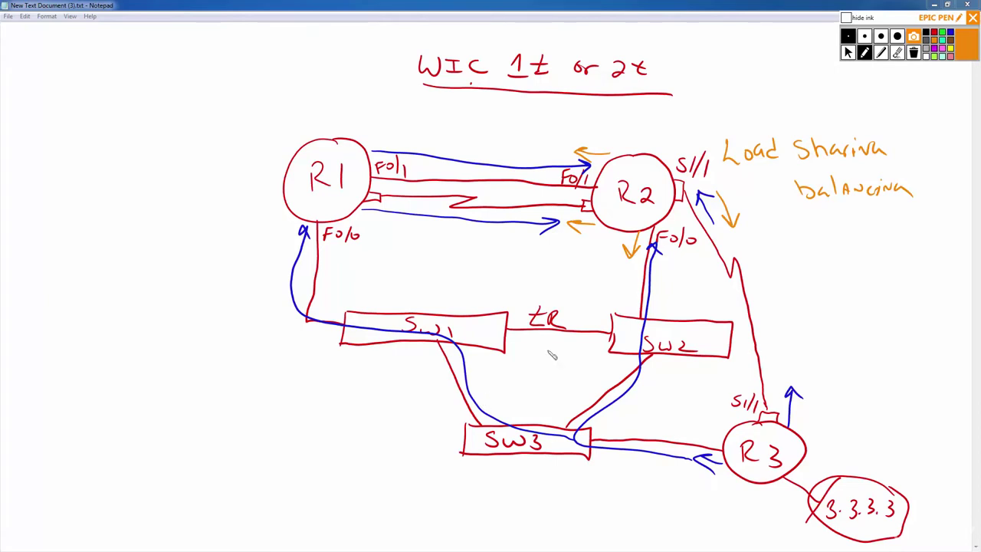
left_click(897, 53)
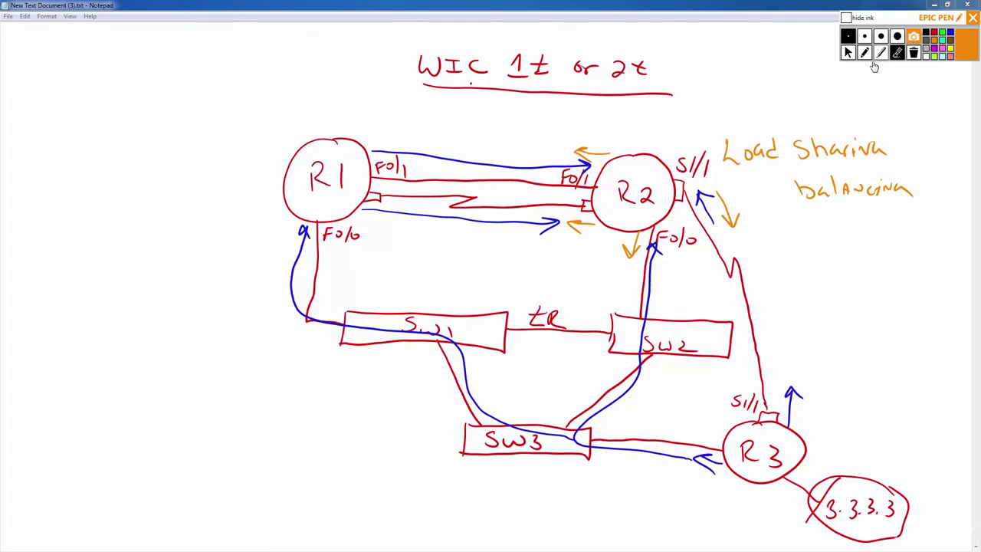
Erase the blue and orange arrows and Load Sharing note, then clear all remaining ink.
left_click(650, 283)
left_click_drag(630, 261, 543, 220)
mouse_move(547, 145)
left_mouse_down()
mouse_move(550, 160)
mouse_move(586, 146)
left_mouse_up()
mouse_move(719, 193)
left_mouse_down()
mouse_move(720, 205)
mouse_move(703, 202)
left_mouse_up()
mouse_move(758, 151)
left_mouse_down()
mouse_move(747, 158)
mouse_move(885, 150)
left_mouse_up()
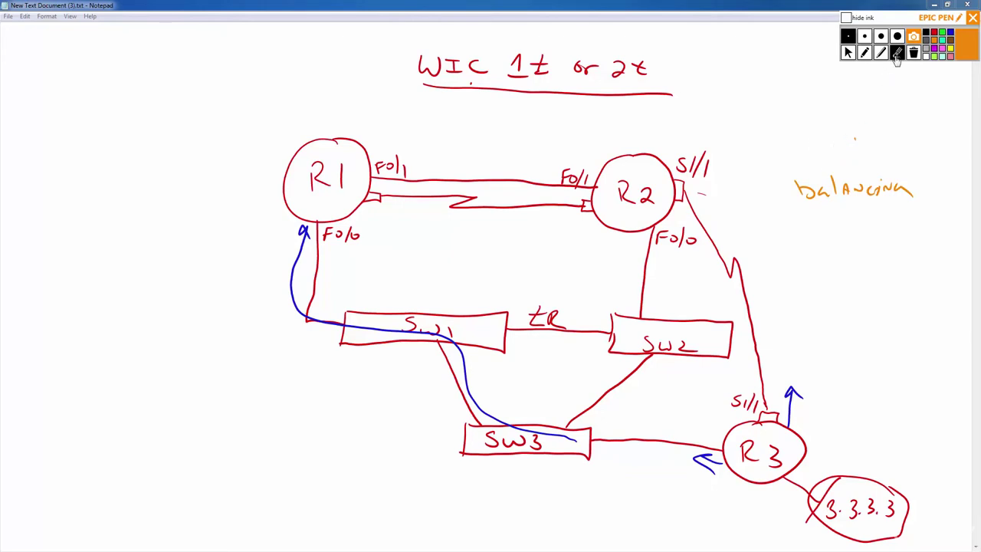
left_click(914, 53)
left_click(865, 53)
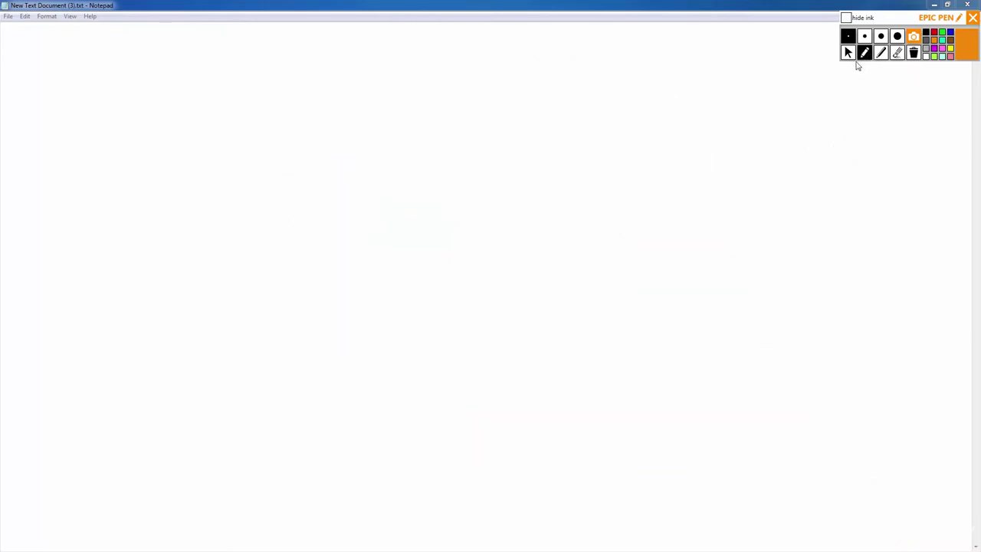
Write the red heading 'Routers (3)', underline it, and list 2500 and 2600 below.
left_click(935, 33)
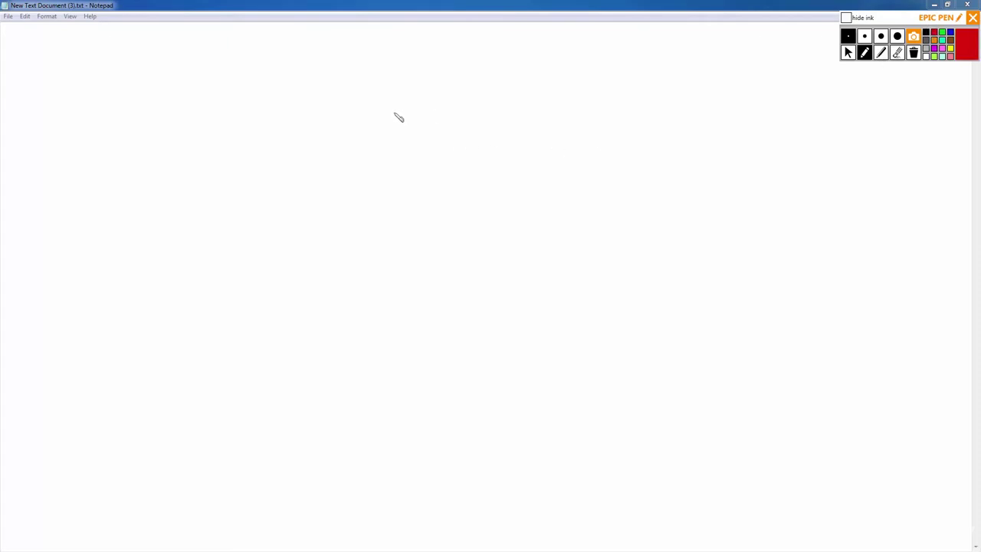
mouse_move(392, 109)
left_mouse_down()
mouse_move(387, 115)
mouse_move(409, 129)
mouse_move(429, 119)
mouse_move(535, 131)
left_mouse_up()
mouse_move(521, 98)
left_mouse_down()
mouse_move(550, 140)
mouse_move(560, 137)
left_mouse_up()
left_click_drag(372, 147, 579, 146)
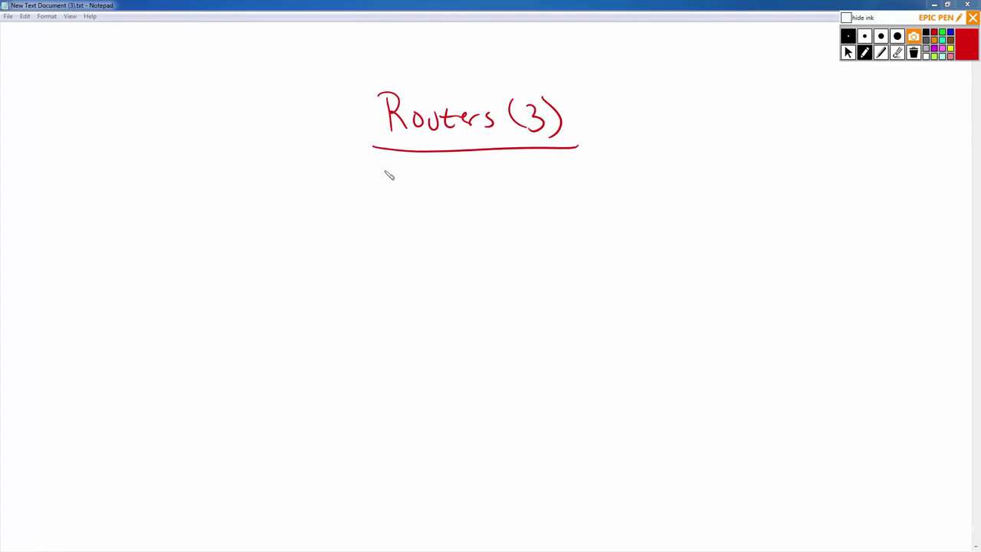
mouse_move(385, 165)
left_mouse_down()
mouse_move(383, 179)
mouse_move(441, 177)
left_mouse_up()
mouse_move(379, 200)
left_mouse_down()
mouse_move(391, 213)
mouse_move(419, 205)
left_mouse_up()
left_click_drag(430, 204, 432, 204)
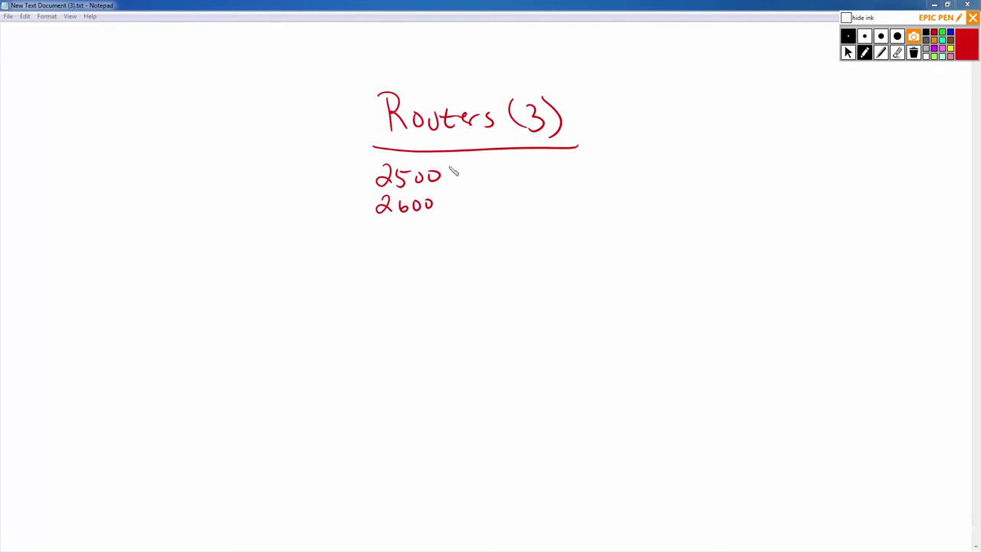
Annotate 2500 with an arrow and '(2 Serial), (1 Ethernet-transceiver)'.
left_click_drag(354, 176, 367, 182)
mouse_move(455, 164)
left_mouse_down()
mouse_move(453, 185)
mouse_move(518, 175)
left_mouse_up()
mouse_move(523, 175)
left_mouse_down()
mouse_move(552, 188)
mouse_move(629, 183)
left_mouse_up()
mouse_move(635, 170)
left_mouse_down()
mouse_move(712, 176)
mouse_move(722, 166)
mouse_move(793, 182)
mouse_move(811, 171)
mouse_move(850, 174)
mouse_move(833, 173)
left_mouse_up()
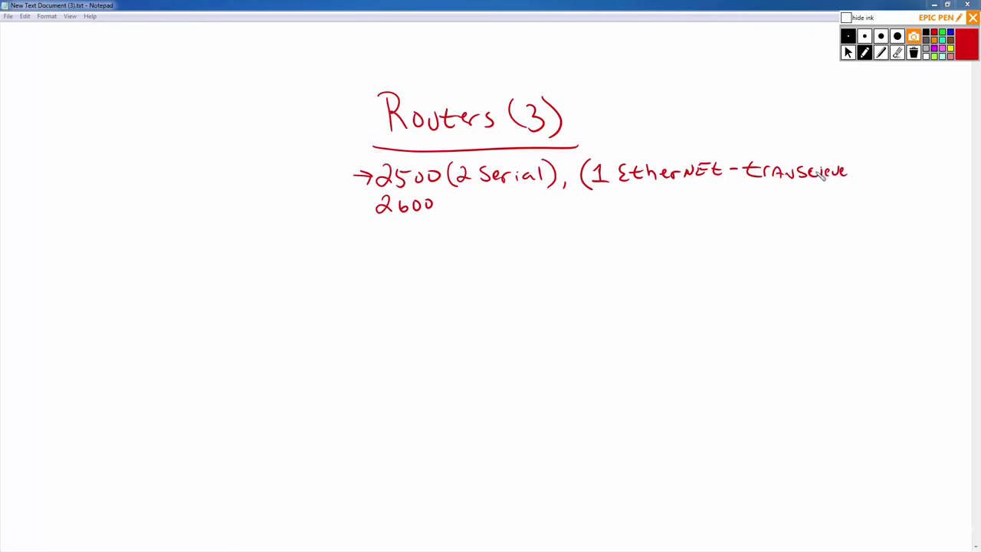
mouse_move(852, 175)
left_mouse_down()
mouse_move(865, 166)
mouse_move(856, 204)
left_mouse_up()
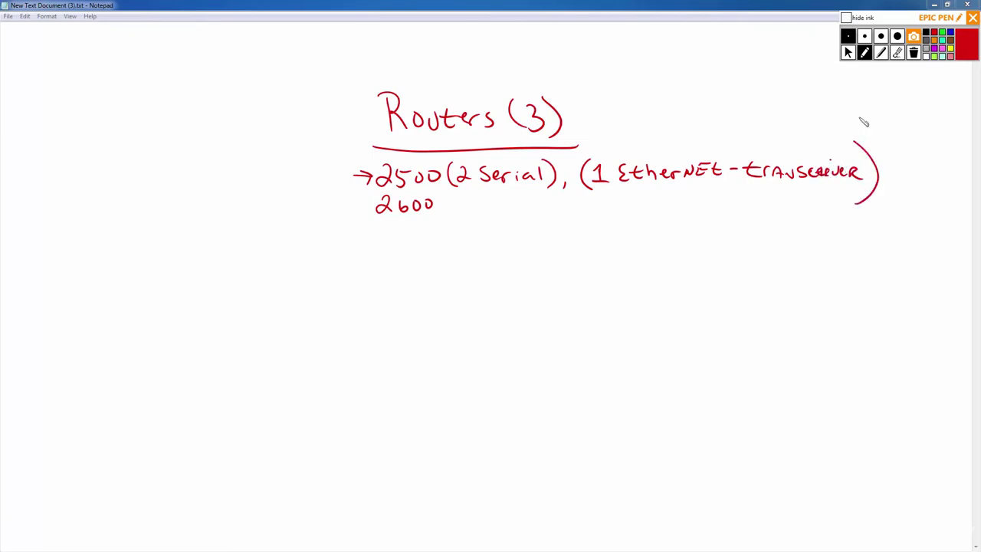
left_click(897, 52)
Erase and rewrite the misspelled ending of 'transceiver'.
mouse_move(820, 175)
left_mouse_down()
mouse_move(854, 168)
mouse_move(828, 161)
mouse_move(827, 178)
mouse_move(860, 172)
left_mouse_up()
left_click(865, 52)
left_click(832, 167)
Write '(2FE), (2 WIC-1t, 2WIC 2t)' after 2600, fixing a stray mark.
left_click_drag(459, 193, 460, 220)
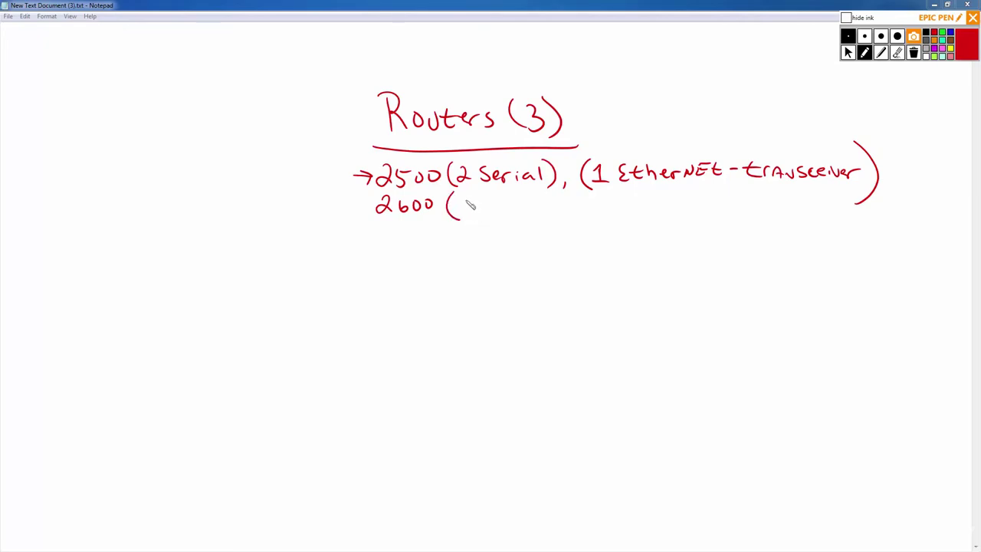
mouse_move(458, 202)
left_mouse_down()
mouse_move(477, 218)
mouse_move(495, 207)
mouse_move(538, 224)
left_mouse_up()
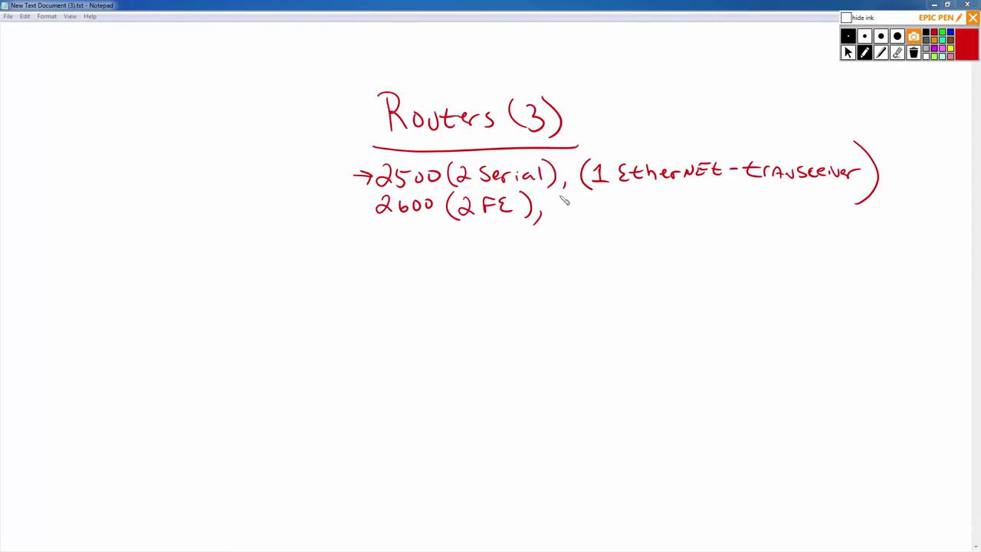
mouse_move(566, 196)
left_mouse_down()
mouse_move(570, 223)
mouse_move(589, 207)
mouse_move(651, 206)
mouse_move(659, 219)
mouse_move(670, 208)
mouse_move(675, 227)
mouse_move(734, 208)
mouse_move(741, 217)
left_mouse_up()
mouse_move(761, 205)
left_mouse_down()
mouse_move(759, 217)
mouse_move(802, 208)
left_mouse_up()
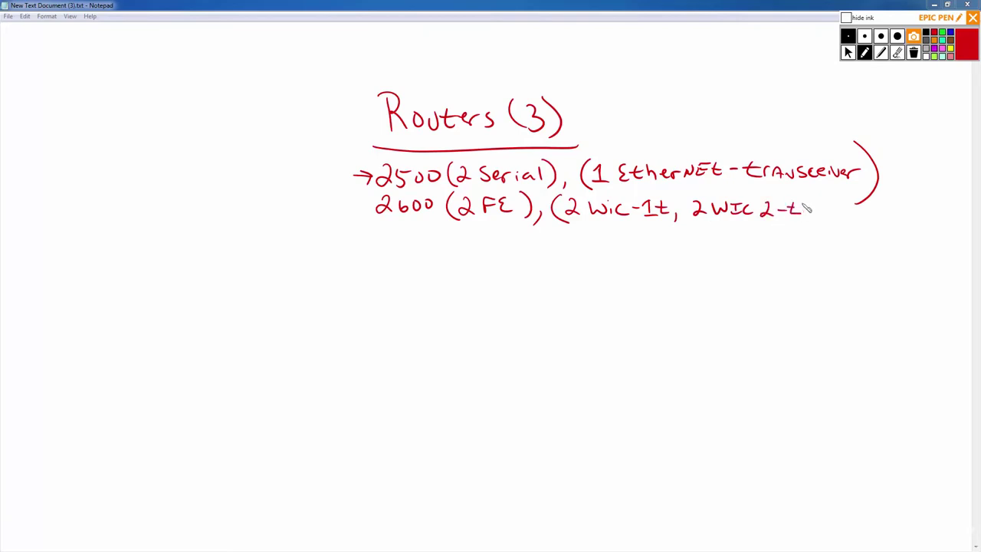
left_click(897, 52)
left_click_drag(799, 215, 785, 209)
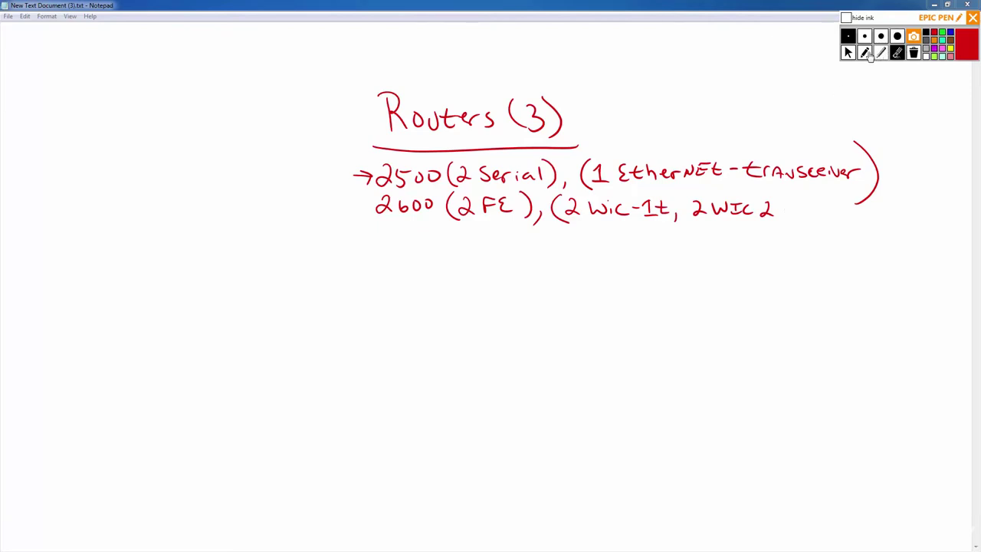
left_click(865, 52)
left_click_drag(779, 203, 785, 216)
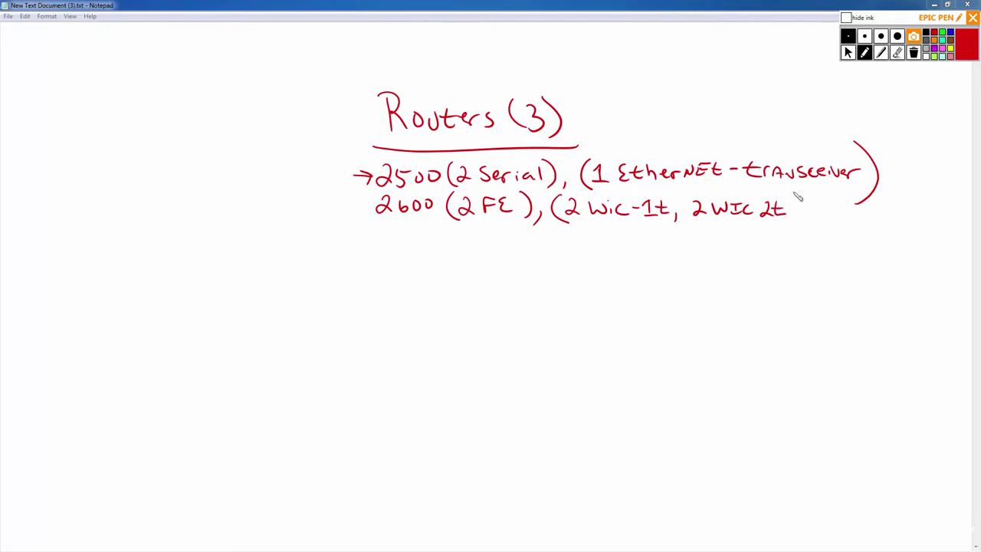
left_click_drag(785, 198, 789, 230)
Write '2600XM → CCNP' on a new line, then 2800, 3725 and 1921 beneath it.
left_click_drag(371, 243, 423, 255)
mouse_move(423, 243)
left_mouse_down()
mouse_move(434, 255)
mouse_move(455, 255)
left_mouse_up()
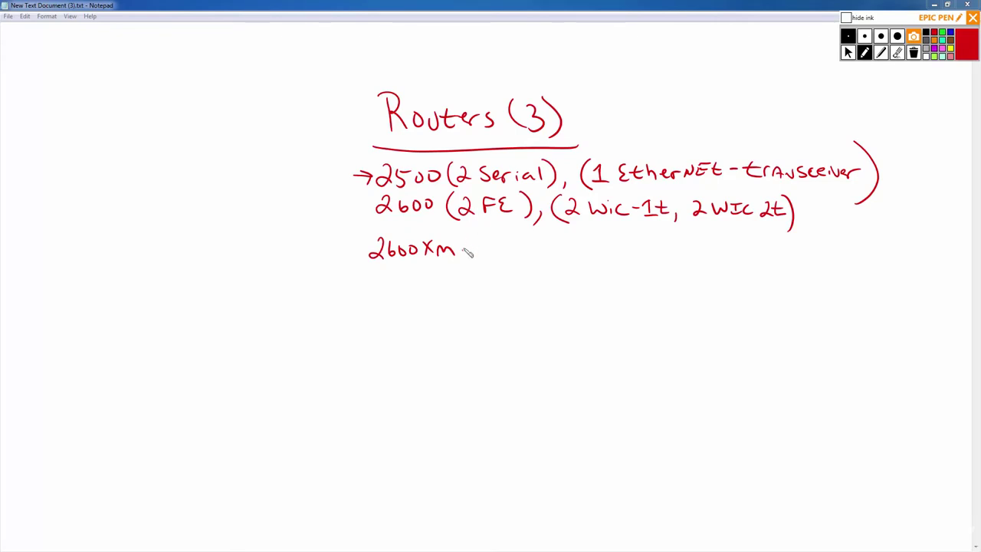
mouse_move(463, 253)
left_mouse_down()
mouse_move(513, 259)
mouse_move(531, 244)
mouse_move(537, 253)
left_mouse_up()
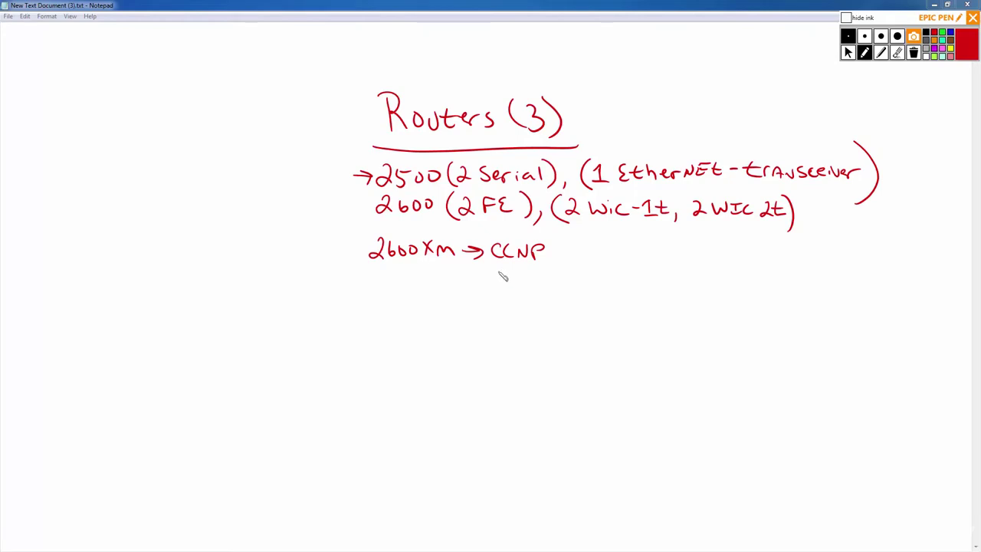
mouse_move(369, 279)
left_mouse_down()
mouse_move(381, 292)
mouse_move(387, 276)
mouse_move(417, 281)
left_mouse_up()
mouse_move(368, 309)
left_mouse_down()
mouse_move(369, 327)
mouse_move(416, 325)
mouse_move(430, 311)
left_mouse_up()
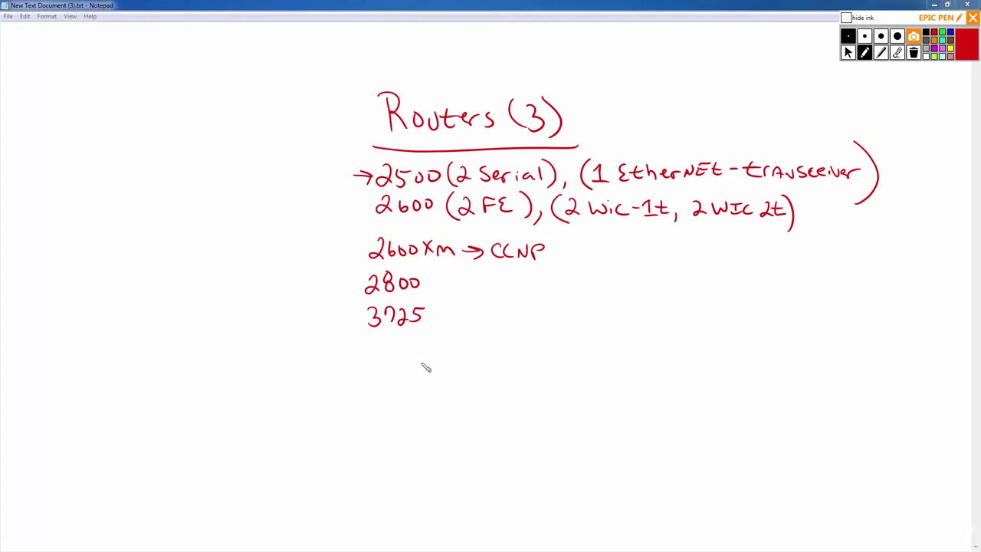
mouse_move(372, 338)
left_mouse_down()
mouse_move(372, 357)
mouse_move(416, 356)
left_mouse_up()
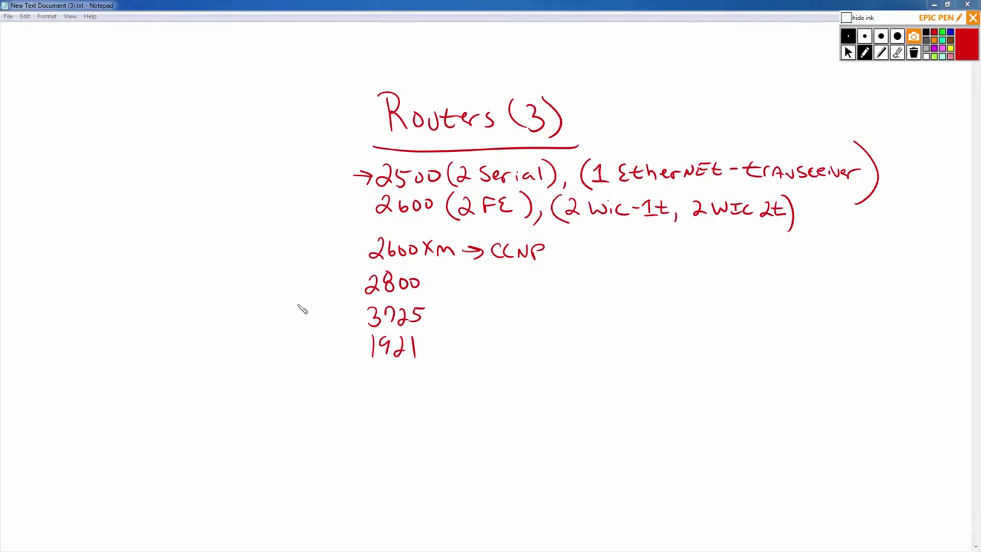
Draw red arrows at 2800, 2600, 2600XM, 3725 and 1921, plus a curved arrow back toward CCNP.
mouse_move(327, 286)
left_mouse_down()
mouse_move(357, 285)
mouse_move(348, 293)
left_mouse_up()
left_click_drag(339, 208, 366, 207)
left_click_drag(358, 200, 360, 215)
left_click_drag(329, 252, 364, 250)
left_click_drag(354, 244, 357, 258)
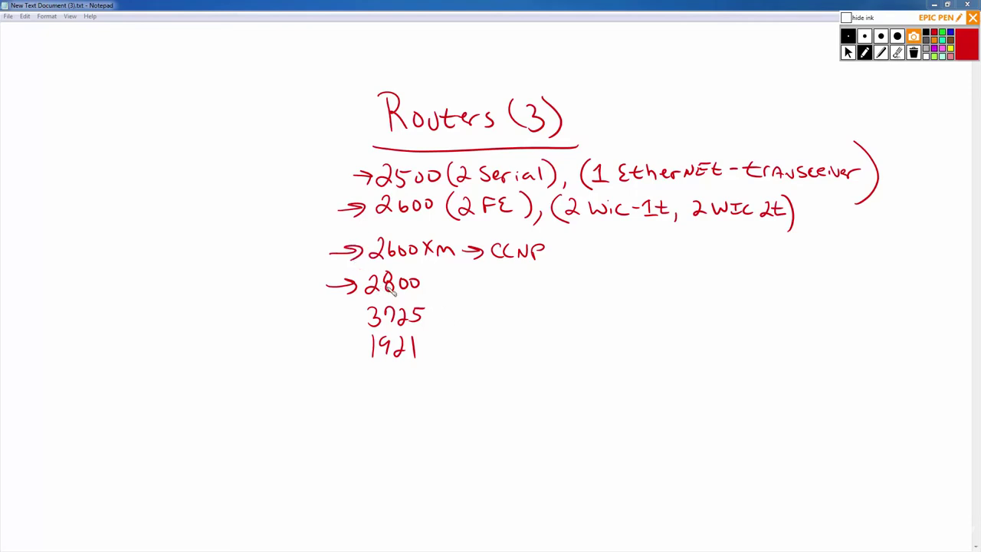
mouse_move(335, 321)
left_mouse_down()
mouse_move(360, 321)
mouse_move(355, 313)
left_mouse_up()
left_click_drag(324, 349, 355, 353)
mouse_move(583, 238)
left_mouse_down()
mouse_move(569, 256)
mouse_move(549, 258)
left_mouse_up()
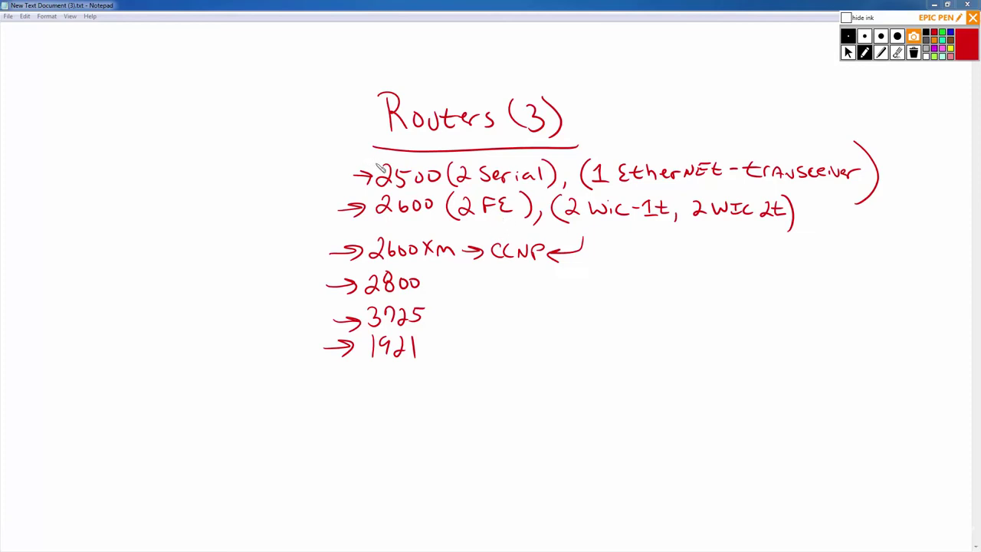
Tick off the 2500, 2600, 2600XM, 2800, 3725 and 1921 routers with red check marks.
left_click_drag(411, 162, 431, 154)
left_click_drag(408, 197, 427, 191)
left_click_drag(407, 232, 427, 221)
left_click_drag(406, 274, 427, 260)
left_click_drag(405, 304, 426, 291)
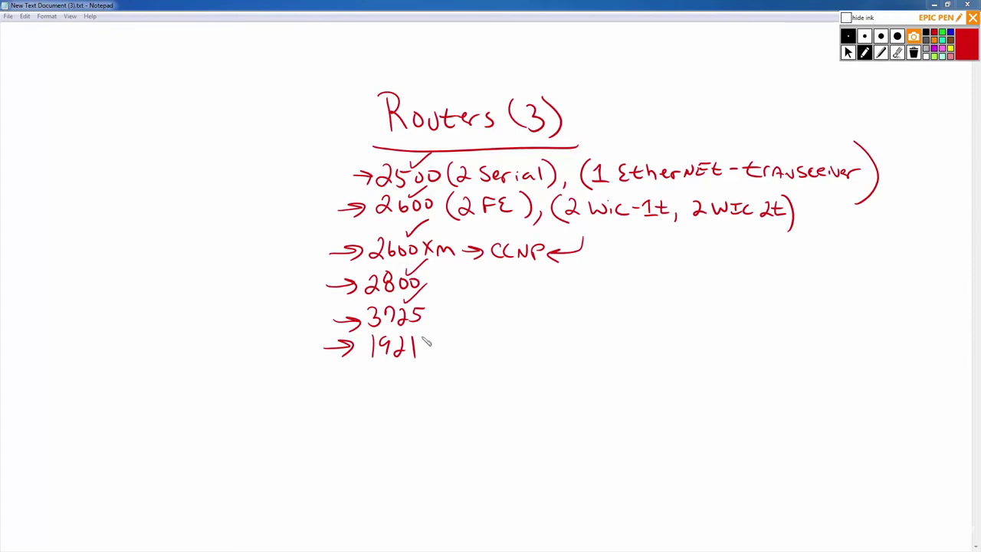
left_click_drag(417, 340, 433, 324)
Add an arrow toward 2600XM, erase the stray stroke above 2500, and draw an arrow beneath 1921.
left_click_drag(355, 163, 397, 164)
mouse_move(344, 232)
left_mouse_down()
mouse_move(374, 241)
mouse_move(368, 247)
left_mouse_up()
left_click(898, 53)
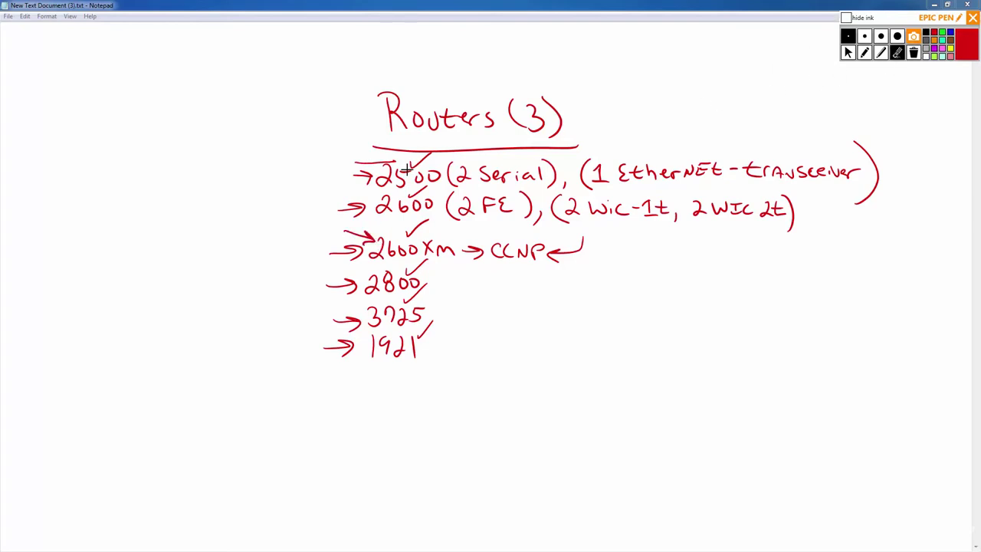
left_click(382, 162)
left_click(865, 52)
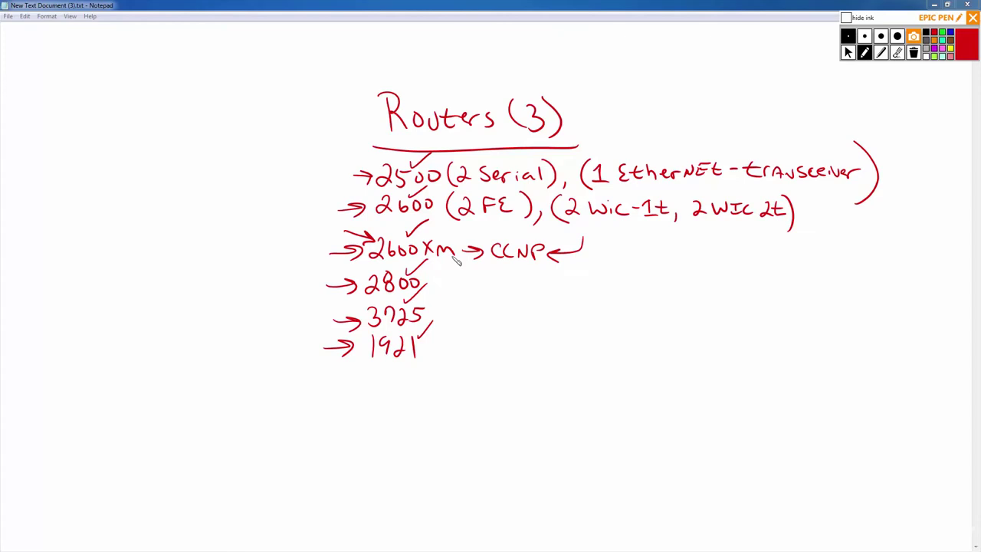
left_click_drag(344, 385, 377, 369)
Erase the left-margin arrows and redraw red arrows before 2600XM, 2600 and 2500.
left_click(898, 52)
mouse_move(385, 177)
left_mouse_down()
mouse_move(356, 203)
mouse_move(343, 299)
mouse_move(342, 356)
mouse_move(368, 381)
left_mouse_up()
left_click(866, 53)
mouse_move(321, 257)
left_mouse_down()
mouse_move(357, 255)
mouse_move(346, 262)
left_mouse_up()
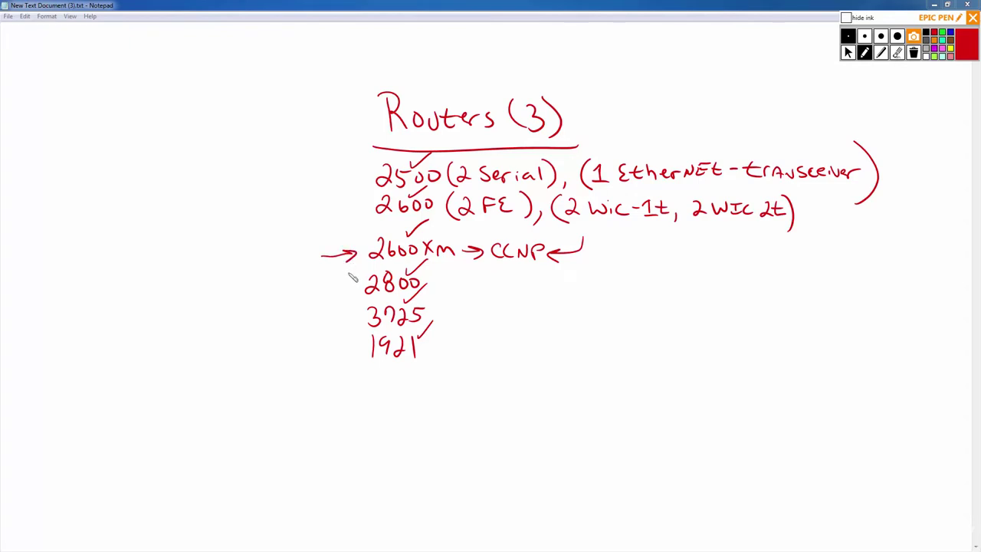
mouse_move(310, 212)
left_mouse_down()
mouse_move(350, 212)
mouse_move(343, 221)
left_mouse_up()
left_click_drag(318, 175, 352, 176)
left_click_drag(341, 169, 342, 184)
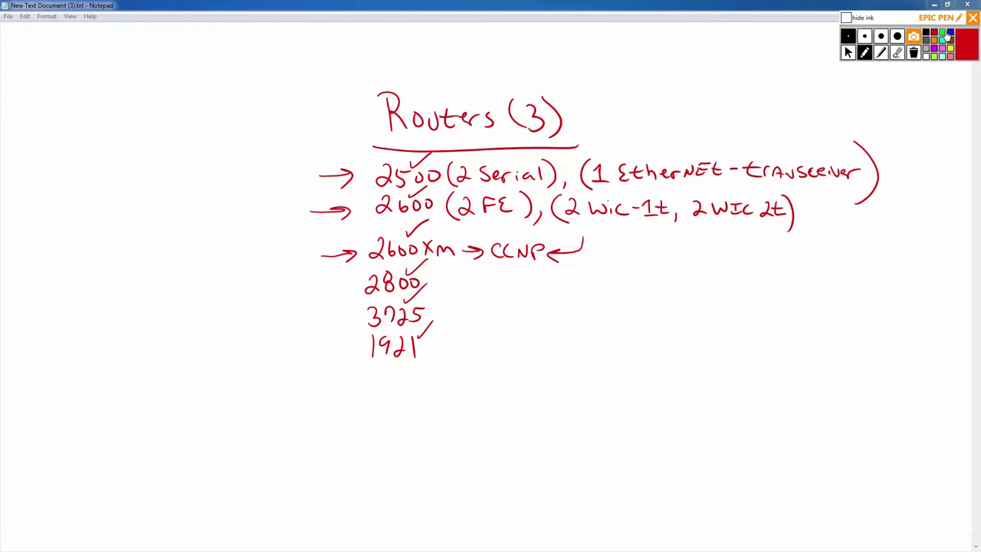
Write and underline a blue 'Switches (3)' heading.
left_click(950, 33)
left_click_drag(549, 308, 531, 326)
mouse_move(550, 313)
left_mouse_down()
mouse_move(557, 325)
mouse_move(643, 328)
left_mouse_up()
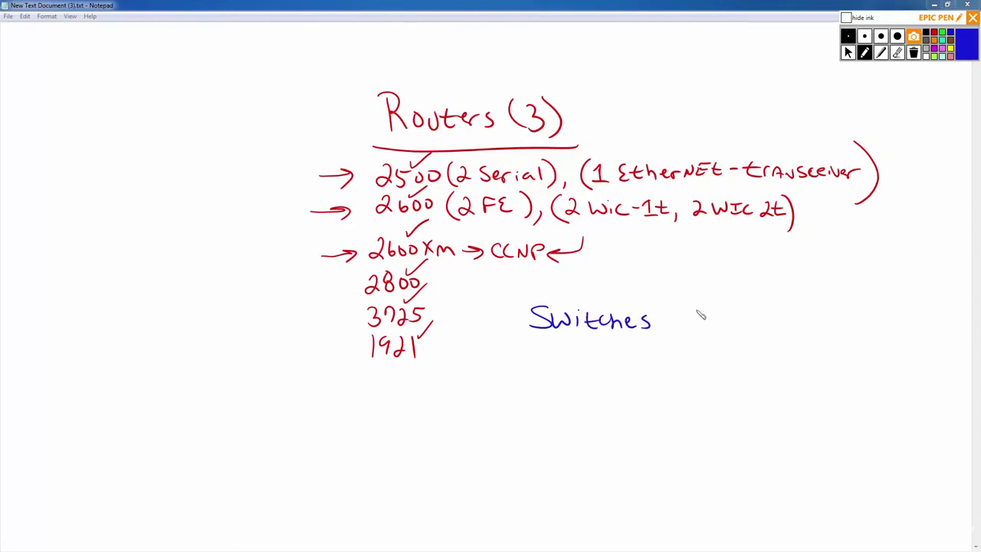
mouse_move(684, 308)
left_mouse_down()
mouse_move(685, 330)
mouse_move(674, 332)
left_mouse_up()
left_click_drag(704, 305, 706, 332)
left_click_drag(508, 344, 791, 325)
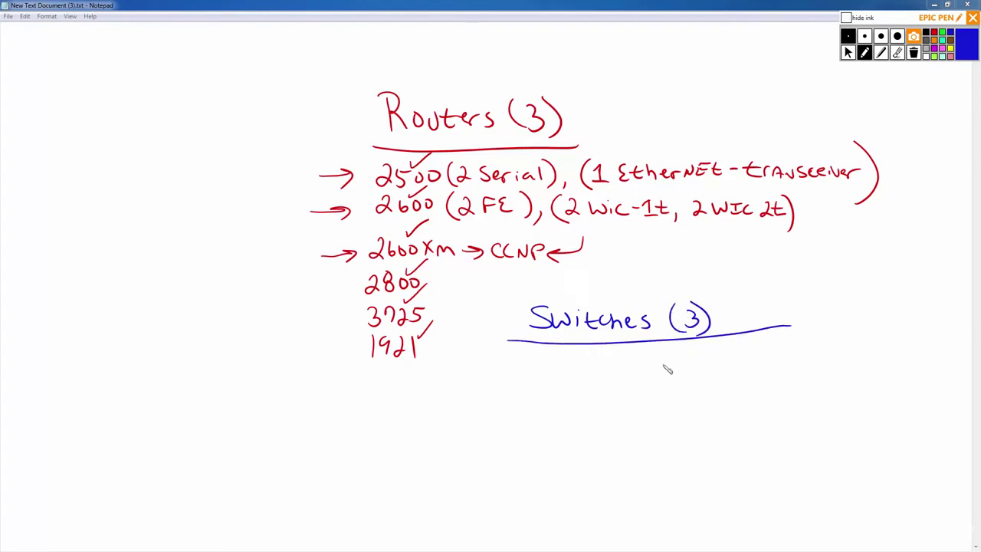
Write '1900 —' below the heading and circle it in red.
mouse_move(539, 361)
left_mouse_down()
mouse_move(535, 383)
mouse_move(548, 372)
mouse_move(547, 382)
left_mouse_up()
left_click_drag(566, 365, 611, 371)
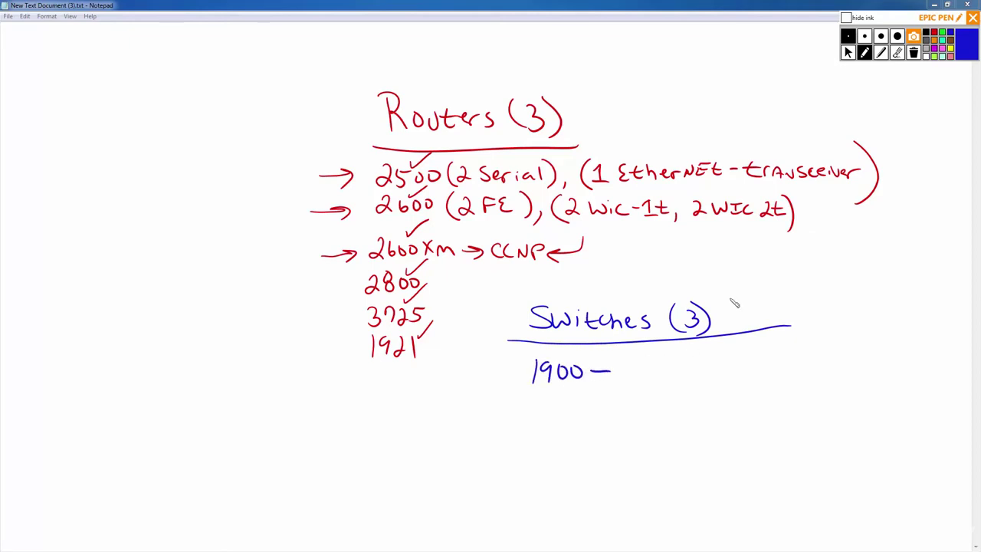
left_click(934, 33)
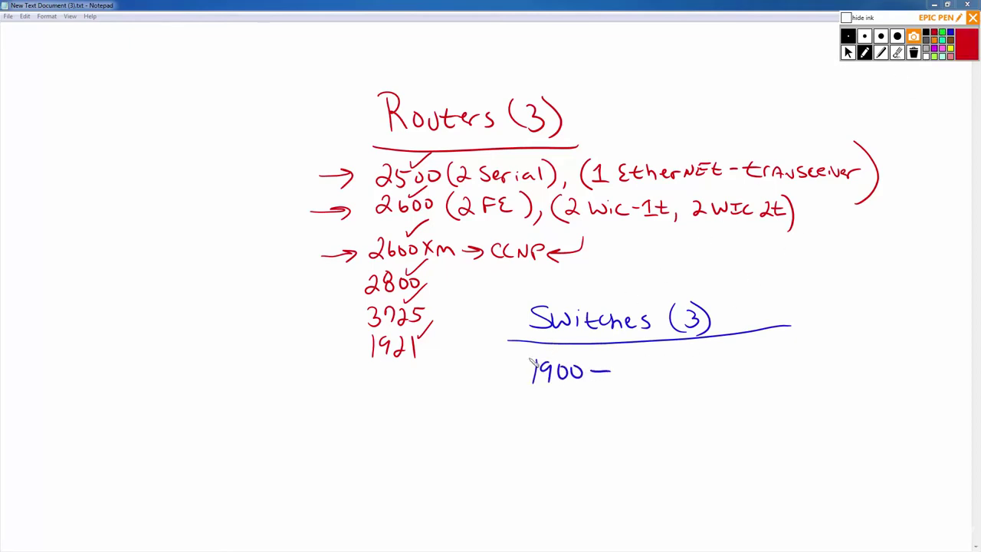
mouse_move(562, 354)
left_mouse_down()
mouse_move(541, 403)
mouse_move(631, 387)
mouse_move(586, 353)
mouse_move(613, 360)
mouse_move(529, 384)
left_mouse_up()
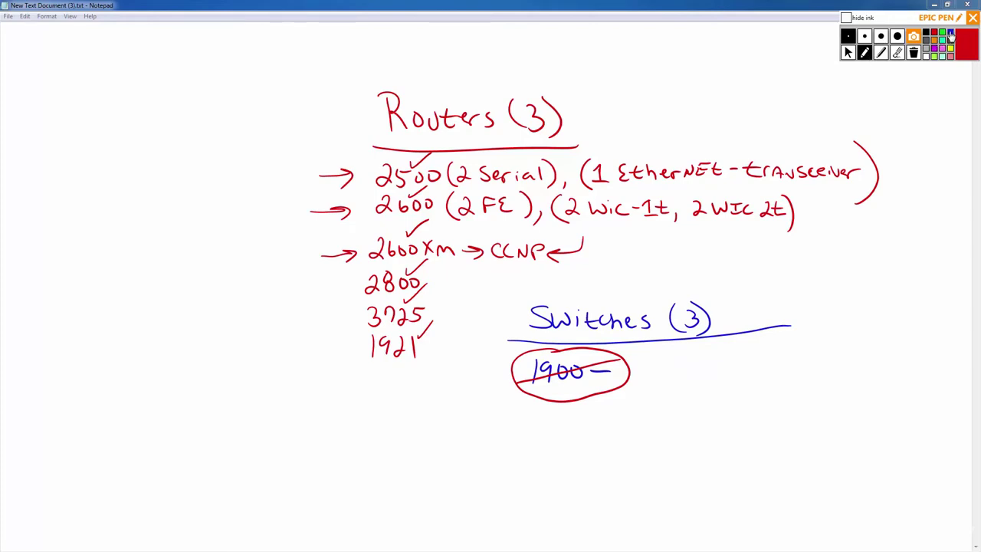
Write 2950 in blue with an arrow and an 'encap Dot1Q' note after it.
left_click(951, 35)
mouse_move(529, 409)
left_mouse_down()
mouse_move(546, 431)
mouse_move(581, 414)
mouse_move(625, 419)
left_mouse_up()
left_click_drag(613, 412, 617, 427)
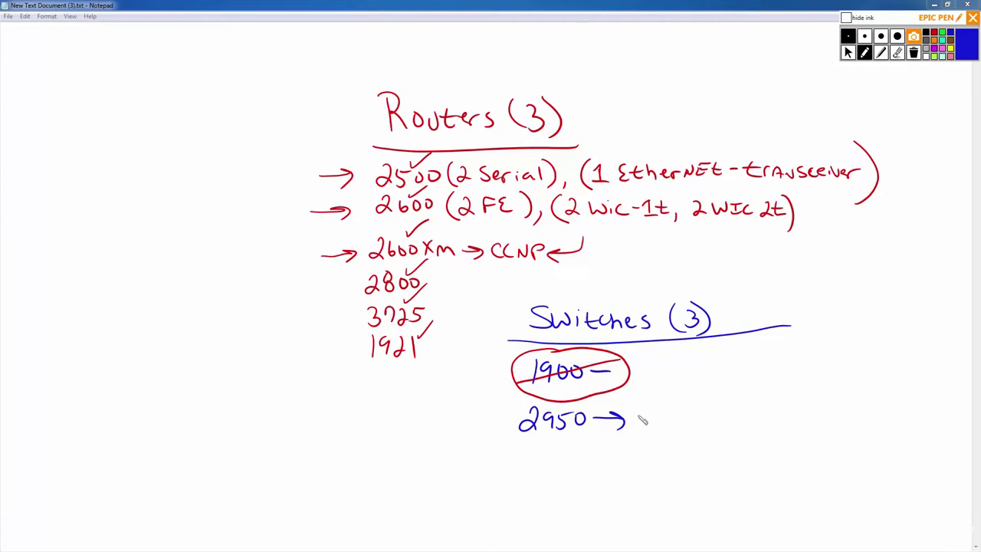
mouse_move(641, 419)
left_mouse_down()
mouse_move(759, 415)
mouse_move(771, 423)
mouse_move(782, 414)
mouse_move(795, 434)
left_mouse_up()
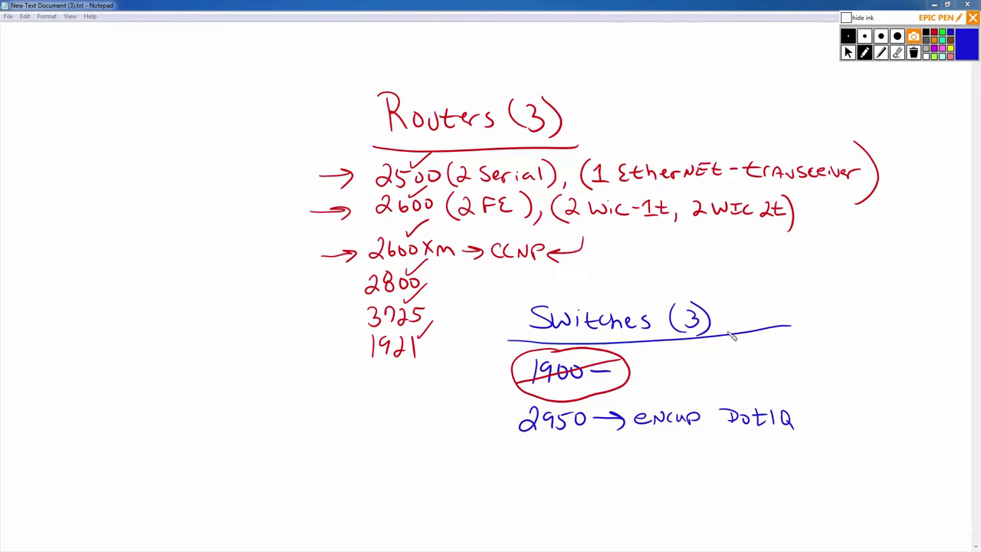
Erase the encap Dot1Q note and write 3500XL below 2950.
left_click(897, 52)
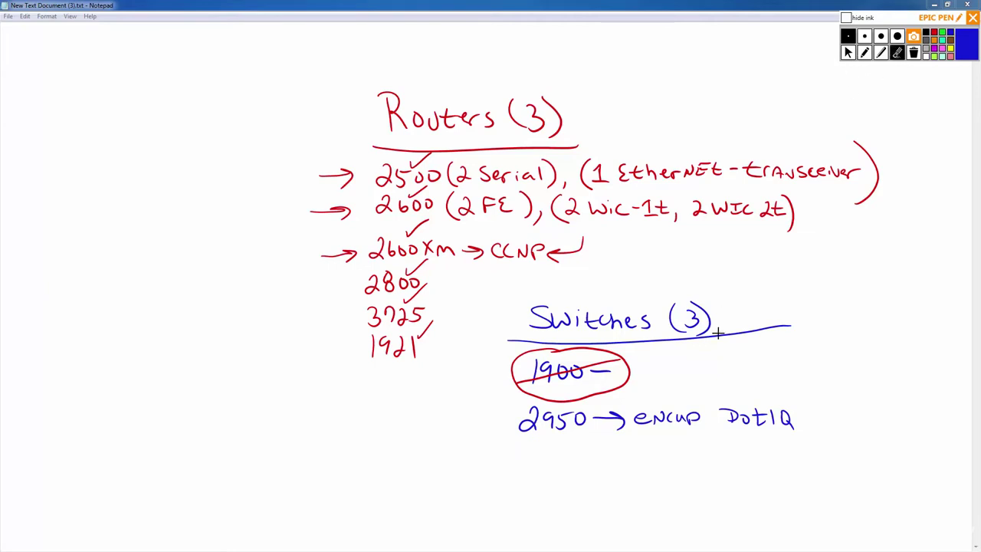
mouse_move(771, 411)
left_mouse_down()
mouse_move(765, 422)
mouse_move(606, 422)
left_mouse_up()
left_click(864, 52)
left_click_drag(525, 443, 536, 460)
mouse_move(547, 445)
left_mouse_down()
mouse_move(536, 463)
mouse_move(559, 452)
left_mouse_up()
mouse_move(574, 450)
left_mouse_down()
mouse_move(595, 460)
mouse_move(584, 460)
mouse_move(613, 458)
left_mouse_up()
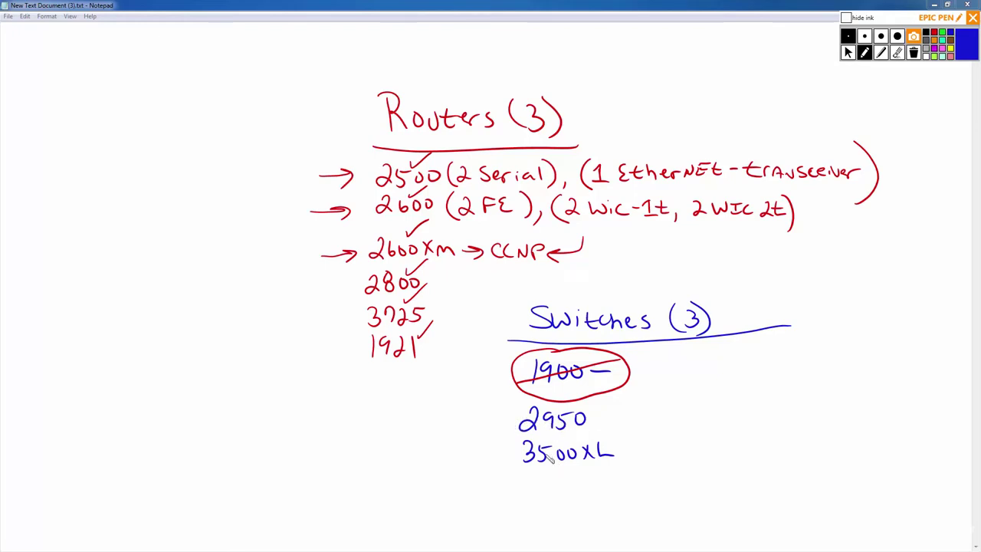
Write 3550 and 3560, bracket 2950/3500XL as L2, and mark 3550/3560 as L3.
left_click_drag(525, 479, 579, 485)
mouse_move(528, 506)
left_mouse_down()
mouse_move(554, 515)
mouse_move(578, 506)
left_mouse_up()
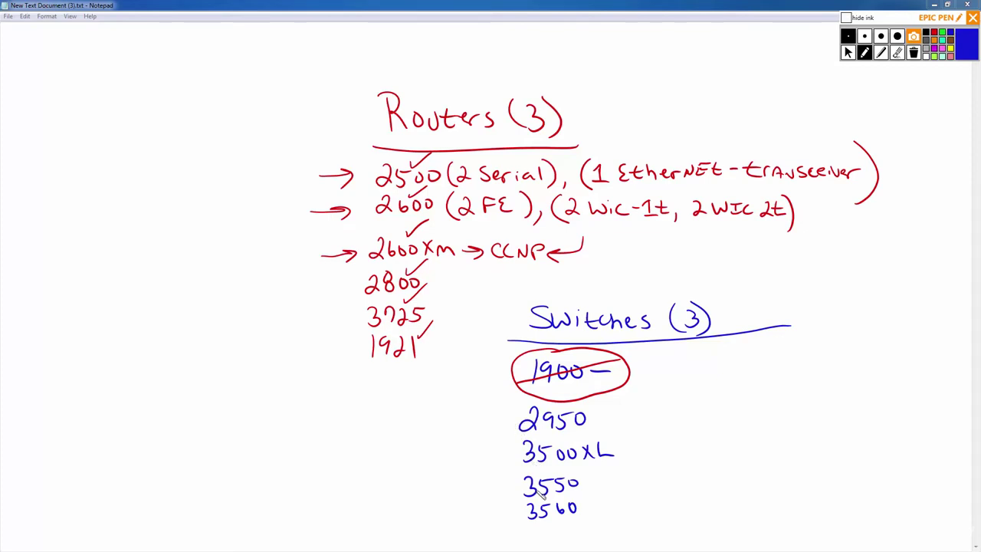
mouse_move(598, 421)
left_mouse_down()
mouse_move(640, 434)
mouse_move(628, 449)
mouse_move(665, 444)
left_mouse_up()
mouse_move(675, 432)
left_mouse_down()
mouse_move(680, 444)
mouse_move(695, 442)
left_mouse_up()
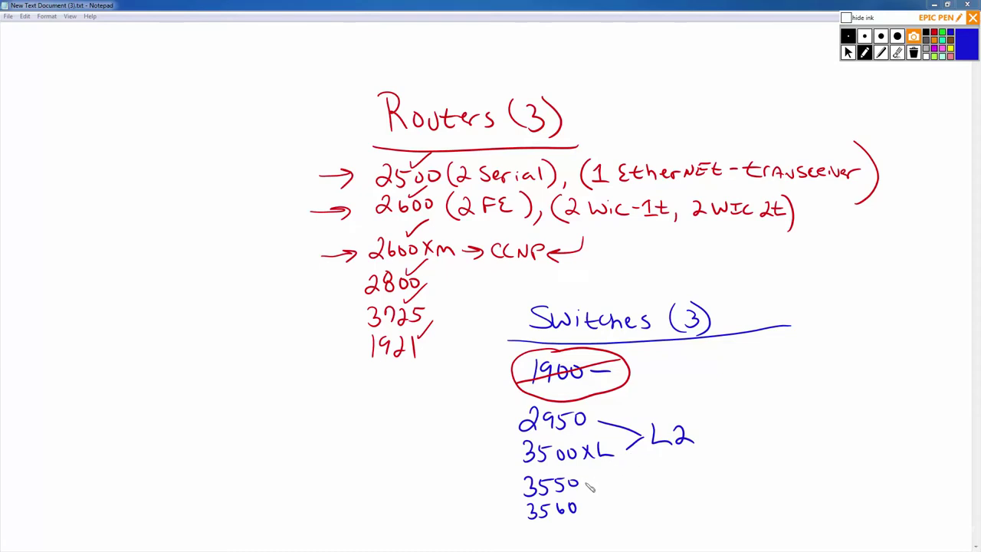
left_click_drag(586, 483, 612, 488)
left_click_drag(584, 509, 613, 505)
mouse_move(624, 484)
left_mouse_down()
mouse_move(637, 504)
mouse_move(657, 501)
mouse_move(646, 510)
left_mouse_up()
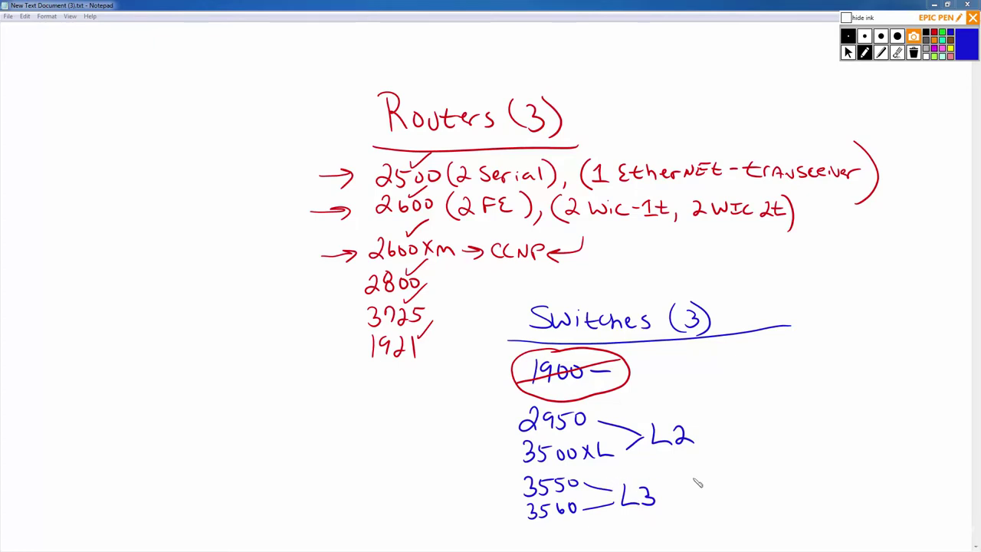
Write SVI beside L3 and sketch a switch box with port 10 and attached devices, labelled L2.
mouse_move(698, 478)
left_mouse_down()
mouse_move(687, 495)
mouse_move(723, 481)
left_mouse_up()
mouse_move(727, 481)
left_mouse_down()
mouse_move(727, 496)
mouse_move(735, 482)
left_mouse_up()
mouse_move(730, 410)
left_mouse_down()
mouse_move(838, 389)
mouse_move(836, 412)
mouse_move(750, 417)
mouse_move(730, 408)
left_mouse_up()
mouse_move(742, 452)
left_mouse_down()
mouse_move(752, 442)
mouse_move(747, 458)
mouse_move(772, 469)
mouse_move(754, 448)
mouse_move(753, 412)
left_mouse_up()
left_click_drag(759, 420, 764, 422)
mouse_move(805, 443)
left_mouse_down()
mouse_move(834, 460)
mouse_move(809, 471)
mouse_move(814, 414)
left_mouse_up()
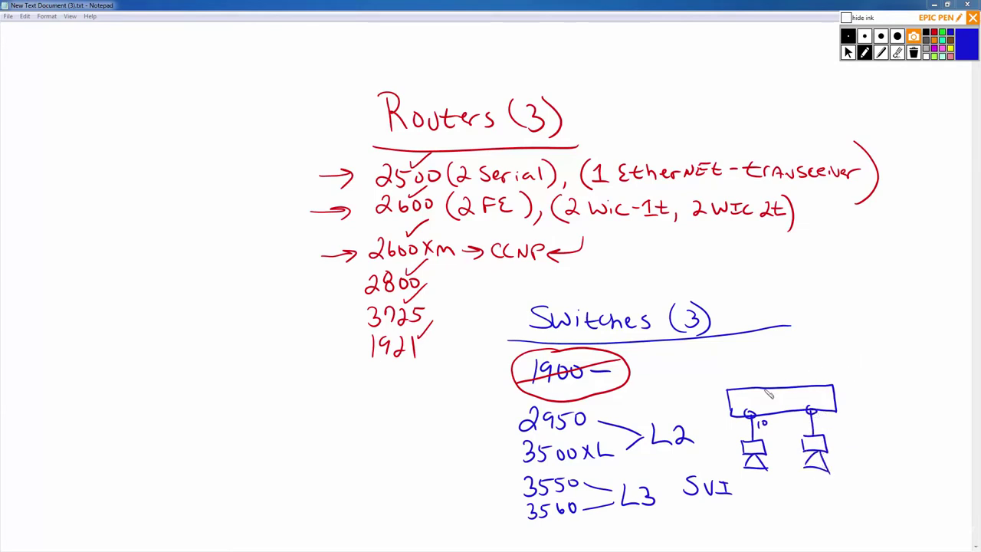
left_click_drag(768, 394, 776, 406)
left_click_drag(779, 396, 794, 406)
mouse_move(866, 350)
left_mouse_down()
mouse_move(888, 336)
mouse_move(866, 352)
left_mouse_up()
mouse_move(889, 385)
left_mouse_down()
mouse_move(877, 400)
mouse_move(837, 400)
mouse_move(829, 417)
left_mouse_up()
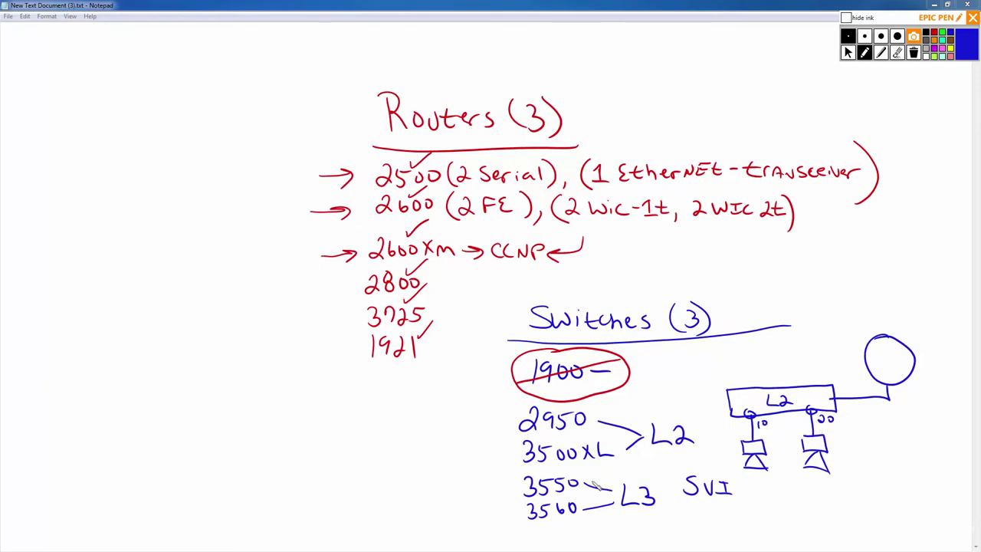
Relabel the switch from L2 to L3 and erase the extra circle and its connecting line.
left_click(898, 53)
left_click_drag(787, 399, 803, 392)
left_click(865, 52)
left_click_drag(777, 395, 778, 407)
left_click(899, 54)
left_click_drag(867, 390, 888, 370)
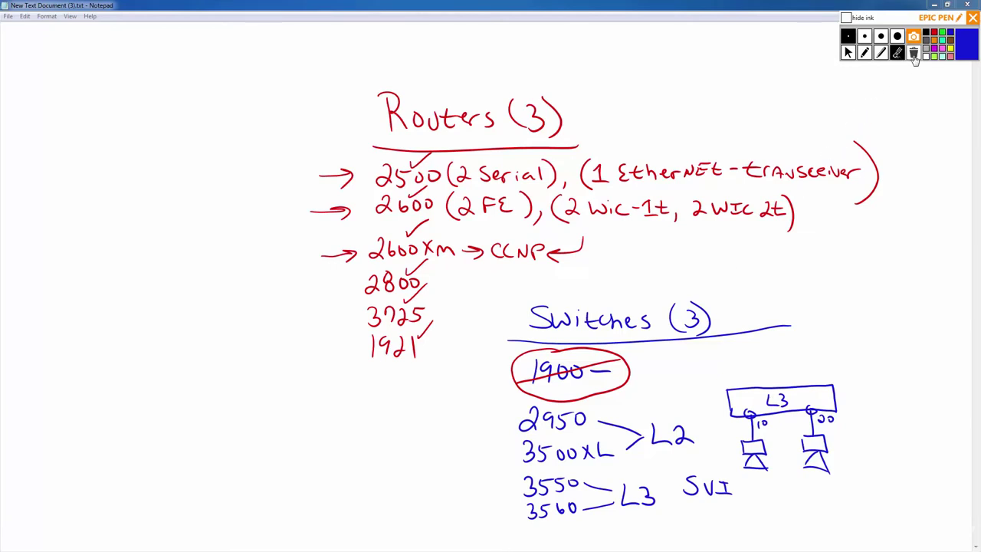
Clear all ink and draw three blue circles across the top of the page.
left_click(913, 54)
left_click(865, 54)
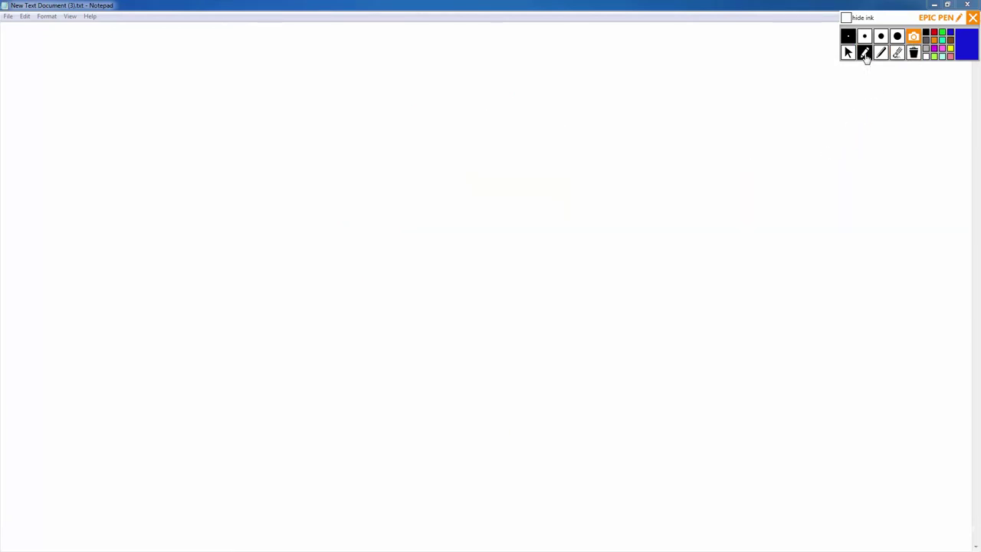
mouse_move(328, 114)
left_mouse_down()
mouse_move(309, 189)
mouse_move(355, 161)
mouse_move(324, 110)
left_mouse_up()
mouse_move(453, 118)
left_mouse_down()
mouse_move(423, 127)
mouse_move(424, 188)
mouse_move(449, 123)
left_mouse_up()
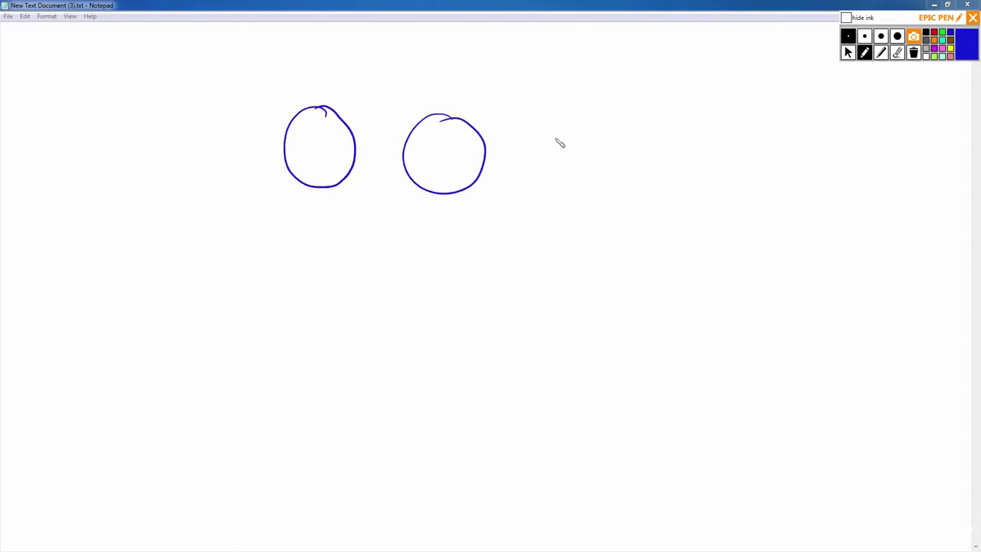
mouse_move(552, 124)
left_mouse_down()
mouse_move(543, 185)
mouse_move(552, 122)
left_mouse_up()
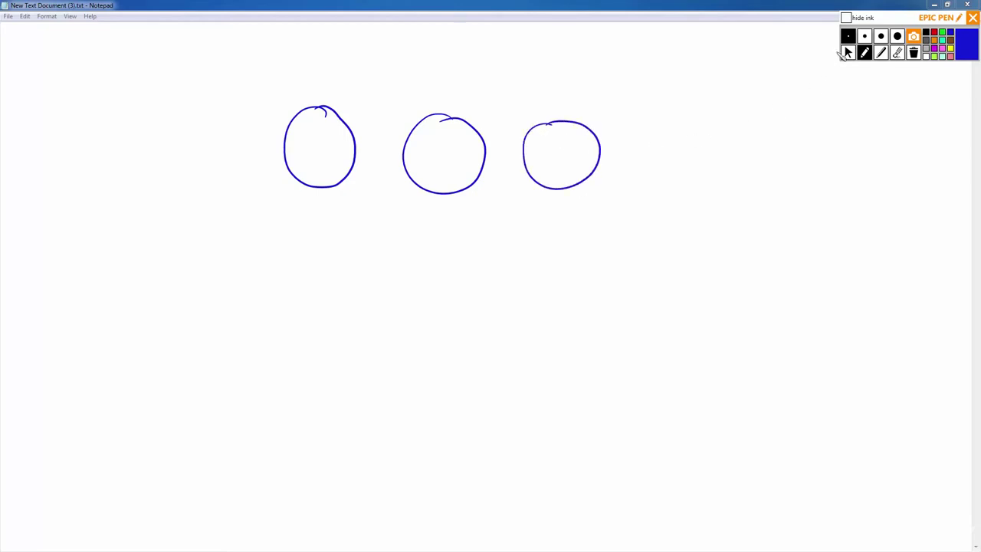
Draw three red boxes under the circles and write 2950, 3560 and 2950 inside them.
left_click(934, 33)
mouse_move(285, 306)
left_mouse_down()
mouse_move(284, 281)
mouse_move(353, 279)
mouse_move(383, 305)
mouse_move(285, 306)
left_mouse_up()
mouse_move(459, 301)
left_mouse_down()
mouse_move(482, 282)
mouse_move(548, 283)
mouse_move(546, 310)
mouse_move(460, 310)
left_mouse_up()
mouse_move(630, 307)
left_mouse_down()
mouse_move(630, 287)
mouse_move(704, 284)
mouse_move(744, 313)
mouse_move(630, 309)
left_mouse_up()
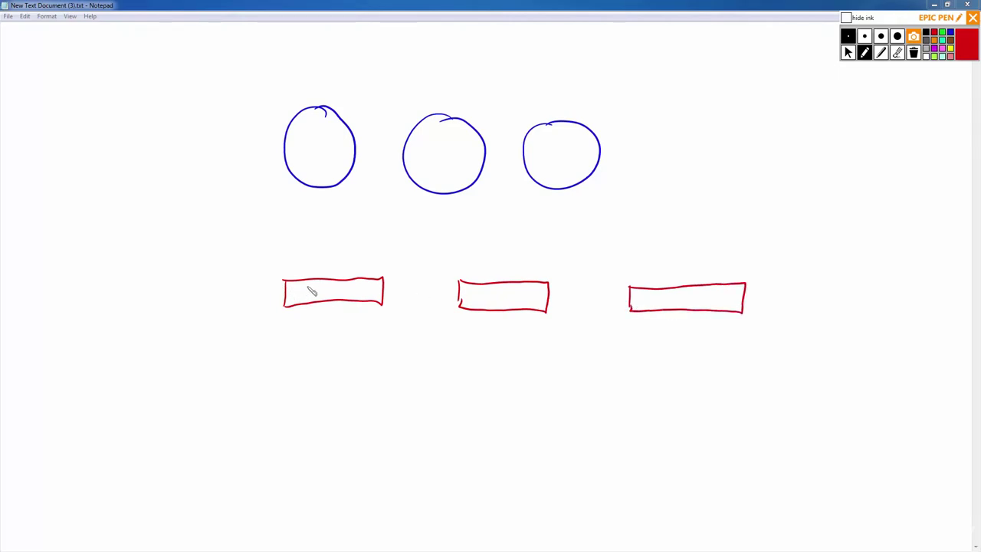
left_click_drag(300, 289, 331, 299)
left_click_drag(350, 287, 349, 289)
mouse_move(481, 294)
left_mouse_down()
mouse_move(481, 304)
mouse_move(529, 299)
left_mouse_up()
mouse_move(663, 297)
left_mouse_down()
mouse_move(674, 307)
mouse_move(713, 303)
left_mouse_up()
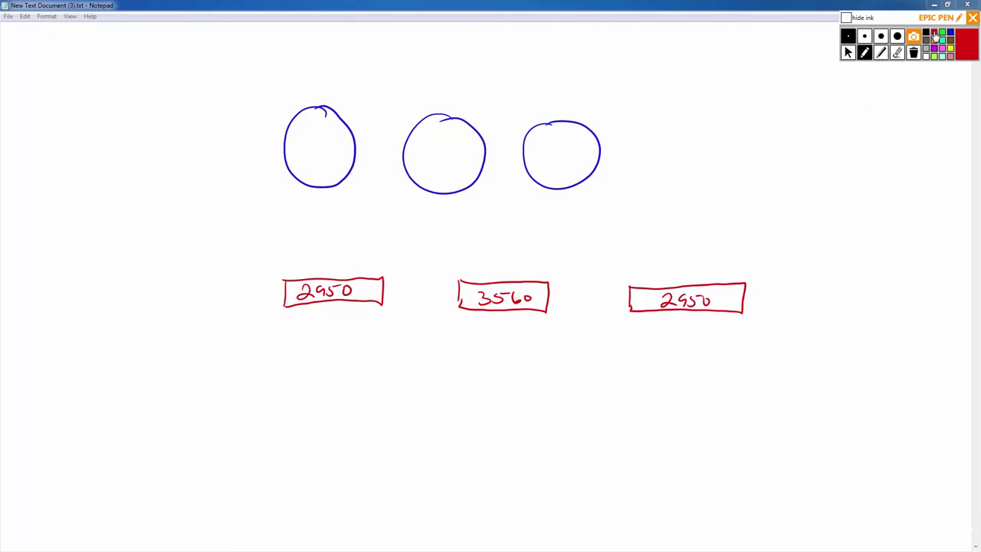
Write 2500, 2600 and 2600XM in blue inside the three circles, then leave drawing mode.
left_click(951, 33)
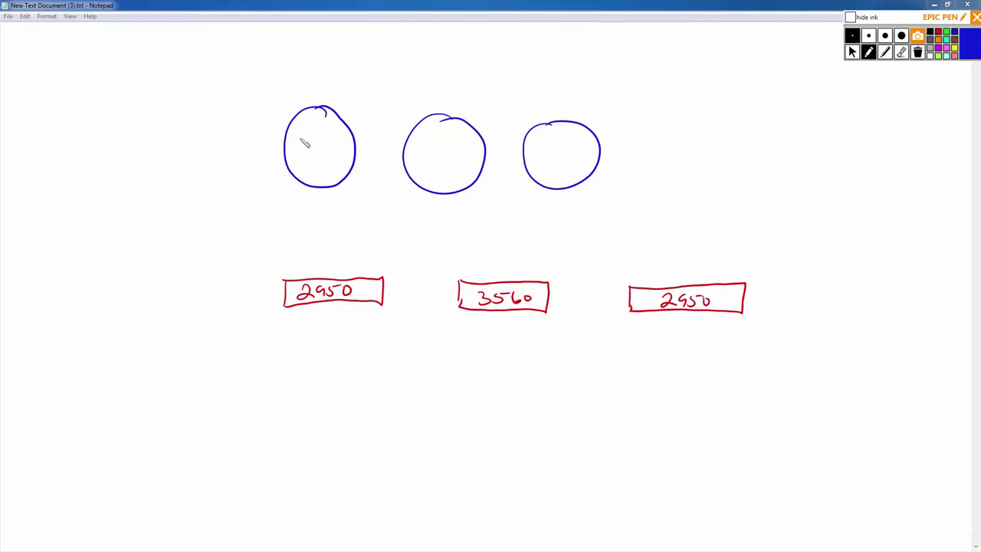
left_click_drag(302, 145, 340, 142)
mouse_move(433, 155)
left_mouse_down()
mouse_move(450, 167)
mouse_move(474, 153)
left_mouse_up()
mouse_move(538, 153)
left_mouse_down()
mouse_move(550, 174)
mouse_move(591, 153)
mouse_move(610, 160)
left_mouse_up()
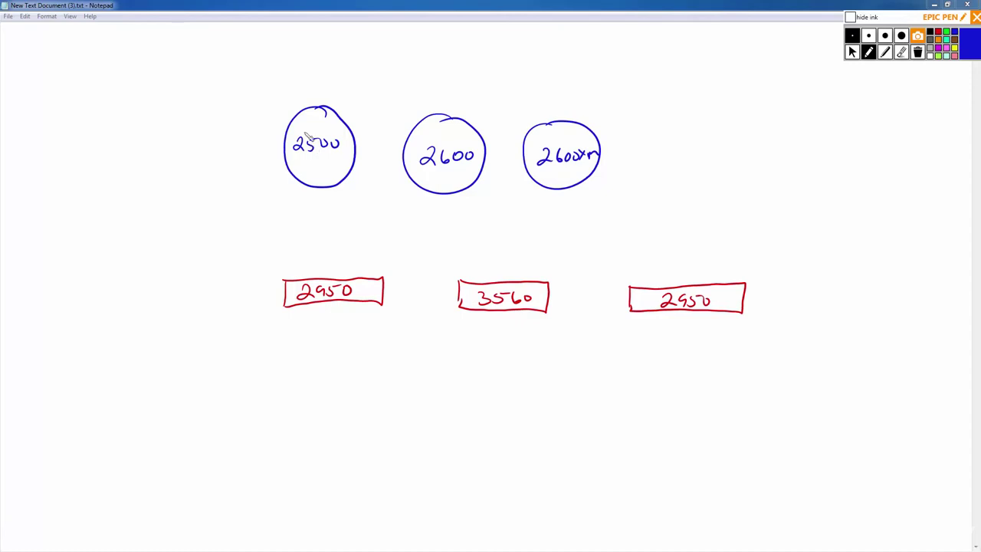
left_click(852, 51)
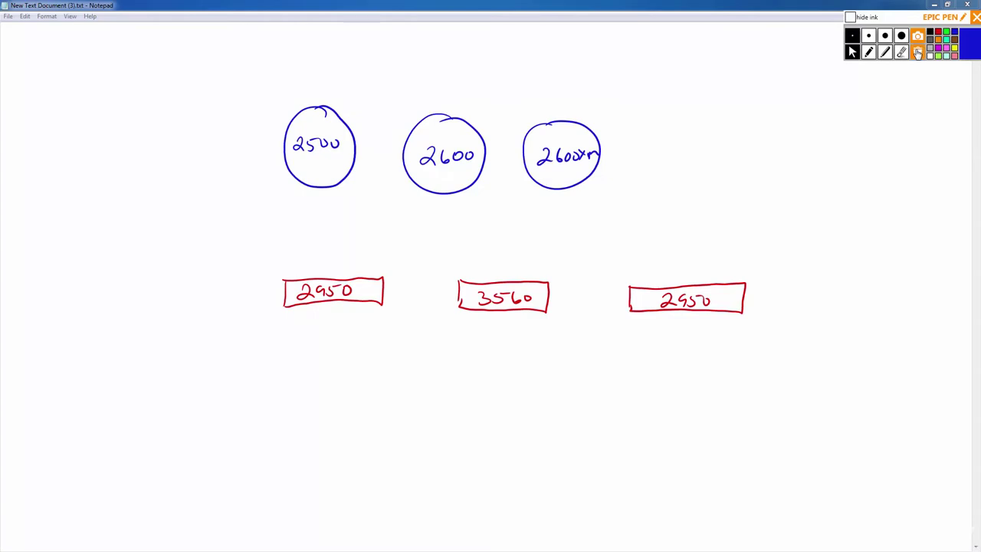
Clear all the drawn ink from the screen with the trash-can button.
left_click(918, 52)
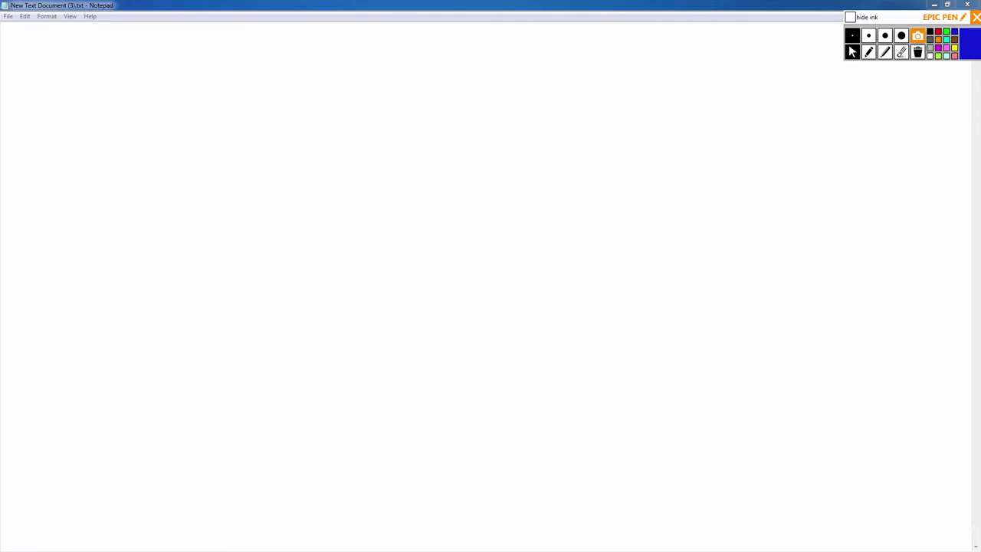
Switch the cisco 2500 results to Images and open the jumbo-me router photo full size.
left_click_drag(23, 27, 549, 52)
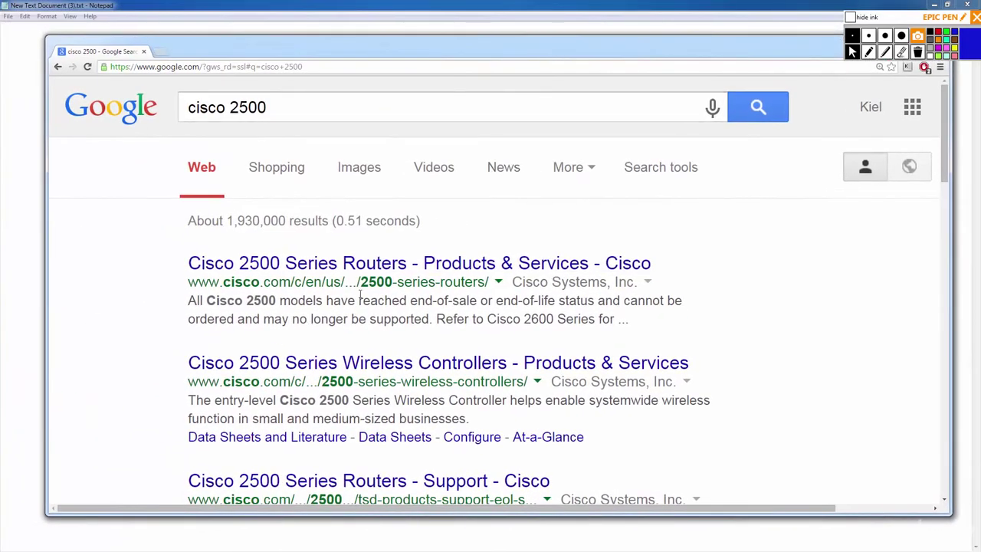
left_click(373, 168)
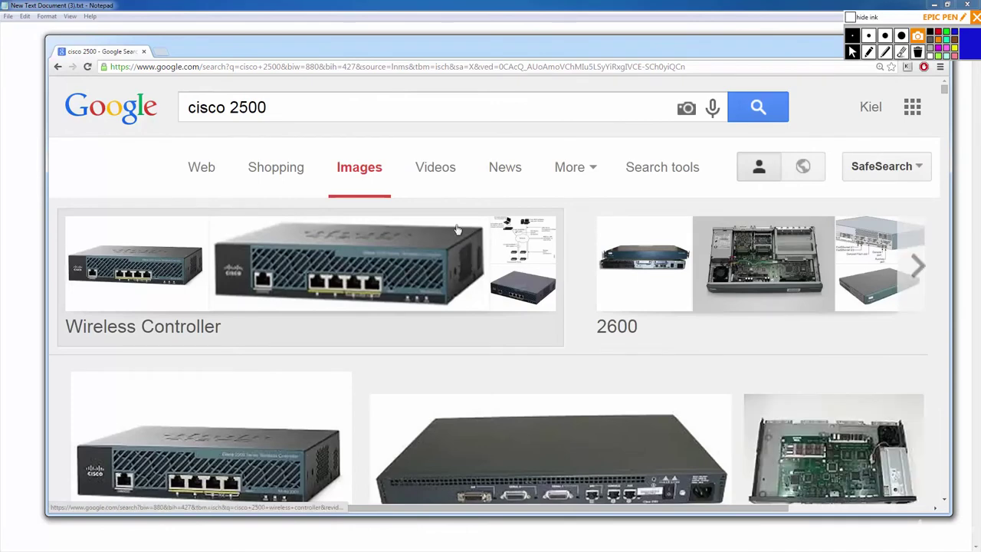
scroll(575, 285, "down", 2)
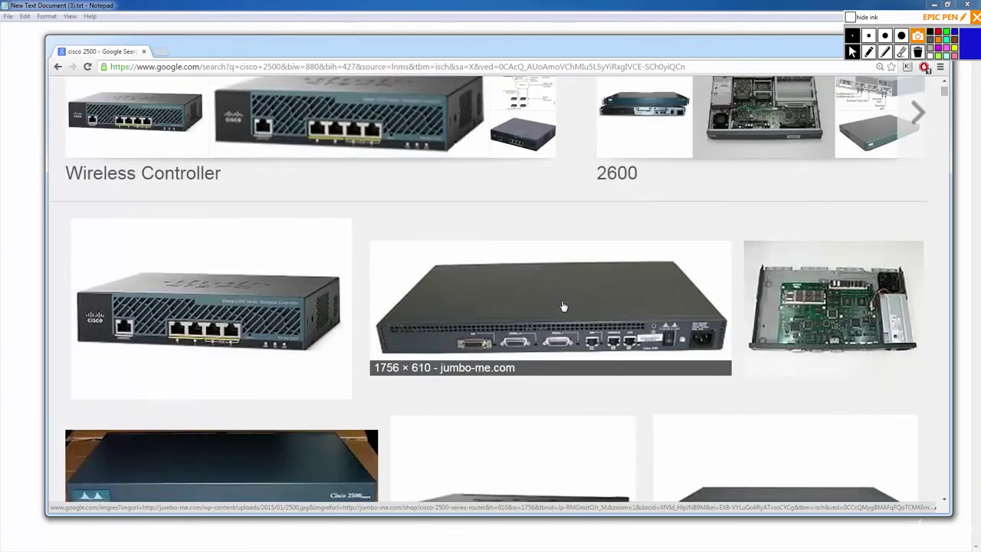
left_click(562, 305)
left_click(605, 218)
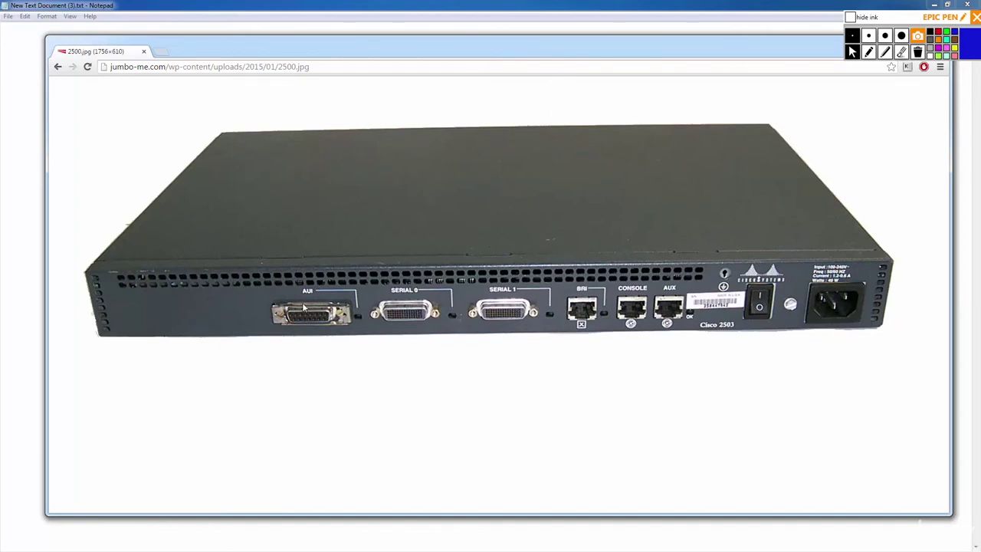
Go back and change the query to 'cisco transceiver' via the search suggestion.
key("alt+Left")
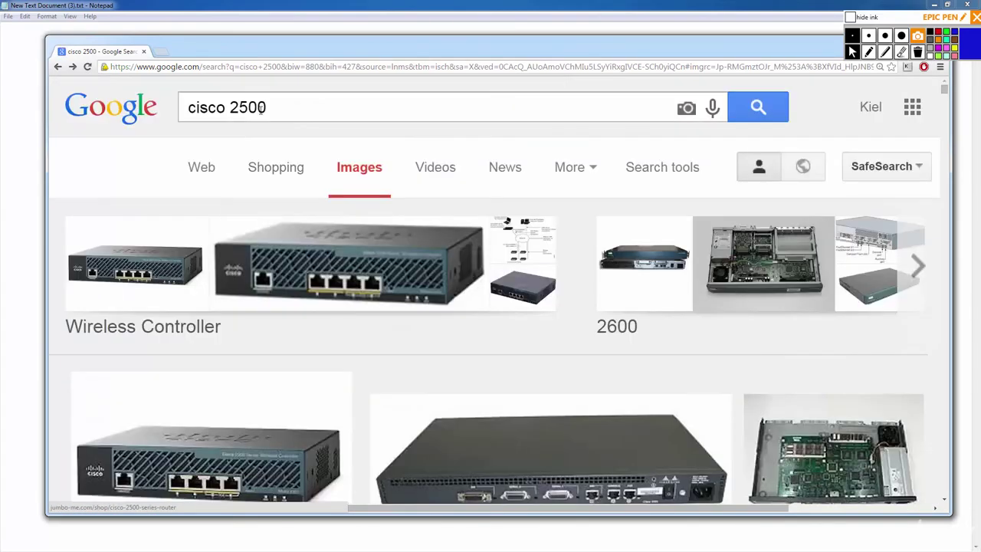
double_click(249, 107)
type("tra")
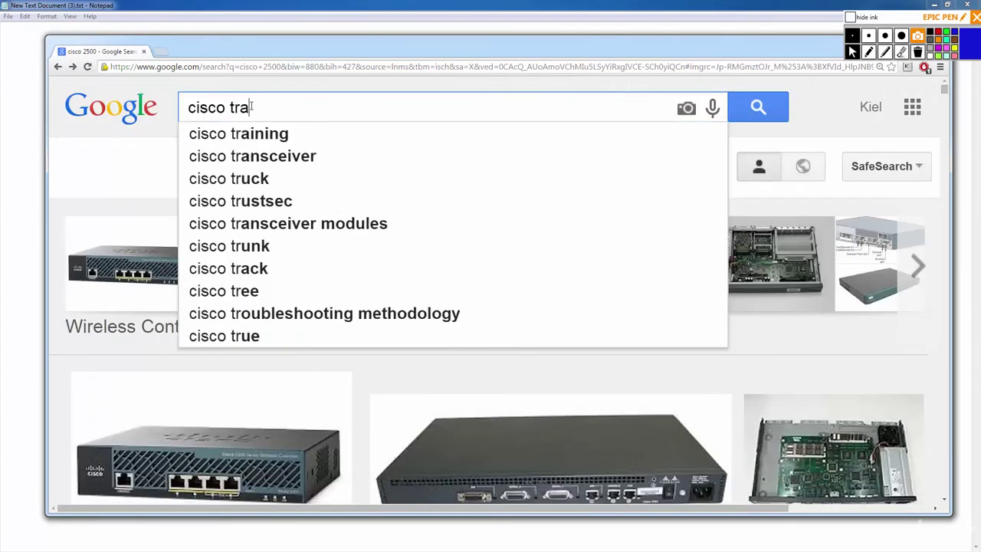
key("Down")
key("Down")
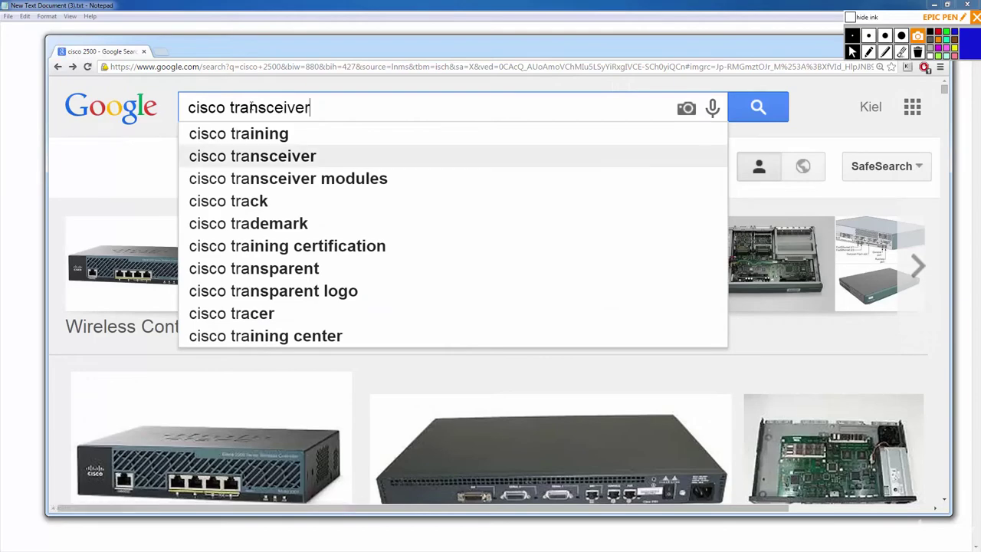
key("Return")
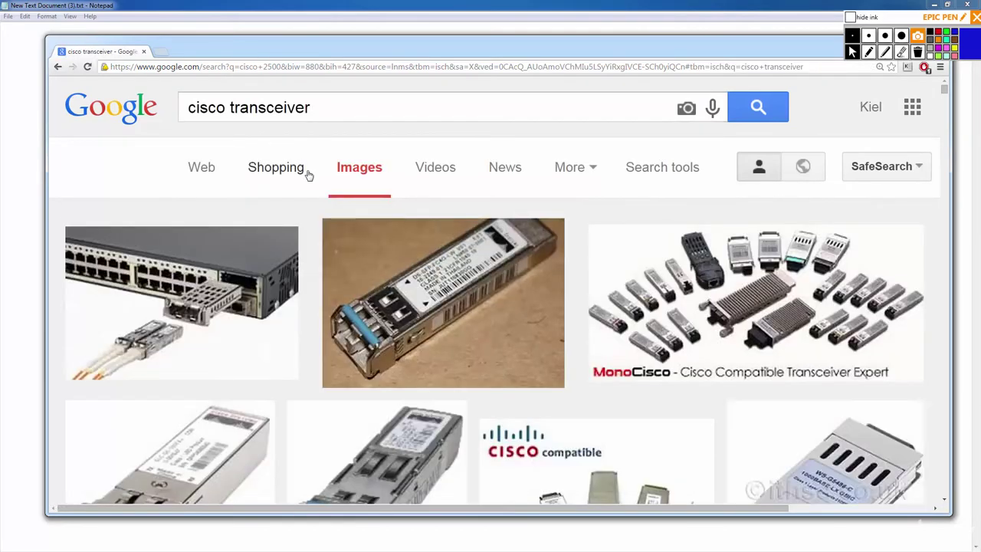
Insert 'aui' into the query to search images for cisco aui transceiver.
left_click(230, 107)
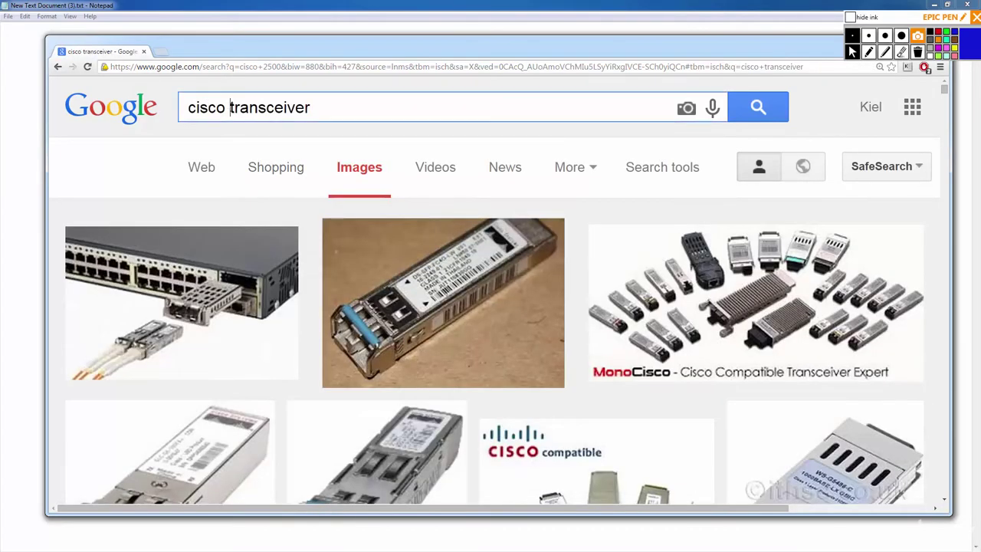
type("aui")
key("Return")
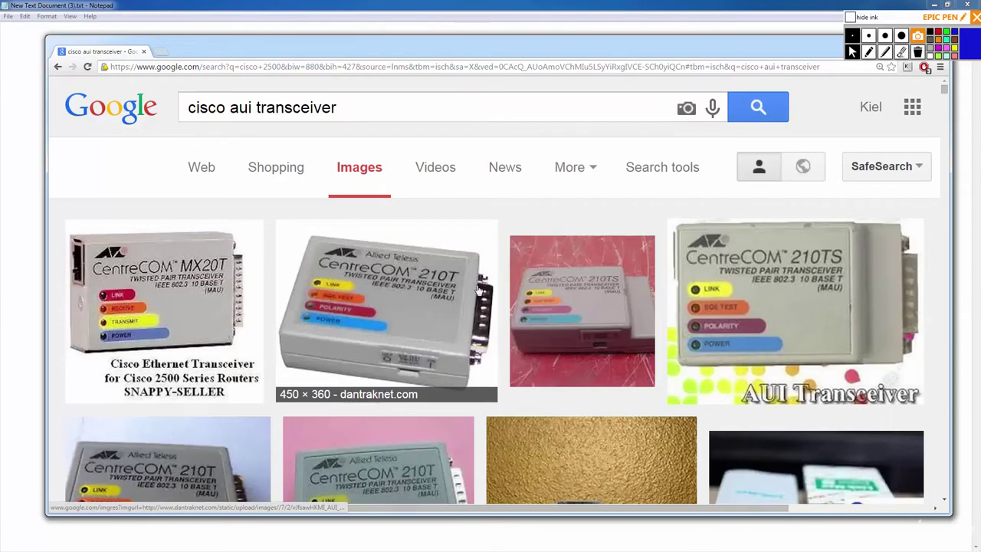
scroll(478, 292, "down", 2)
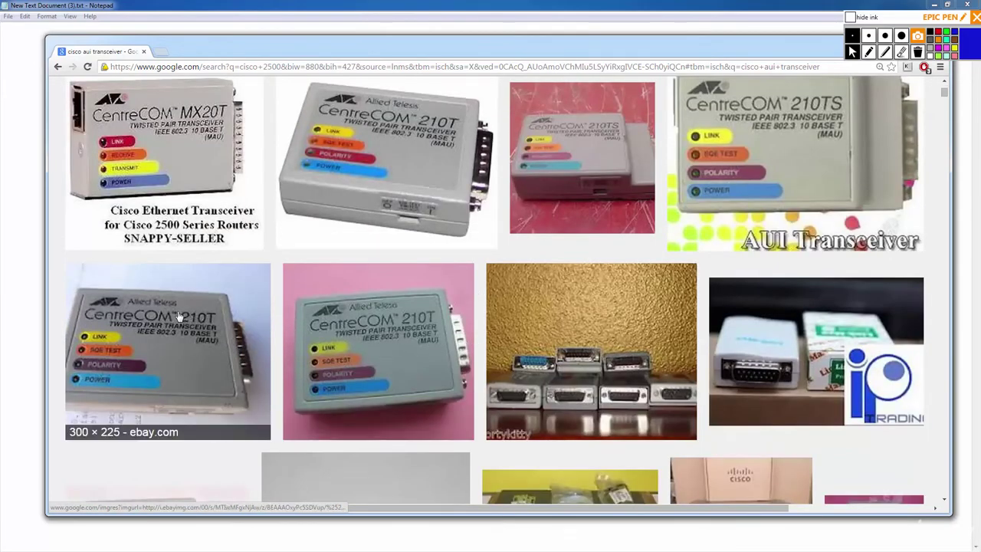
scroll(173, 316, "down", 3)
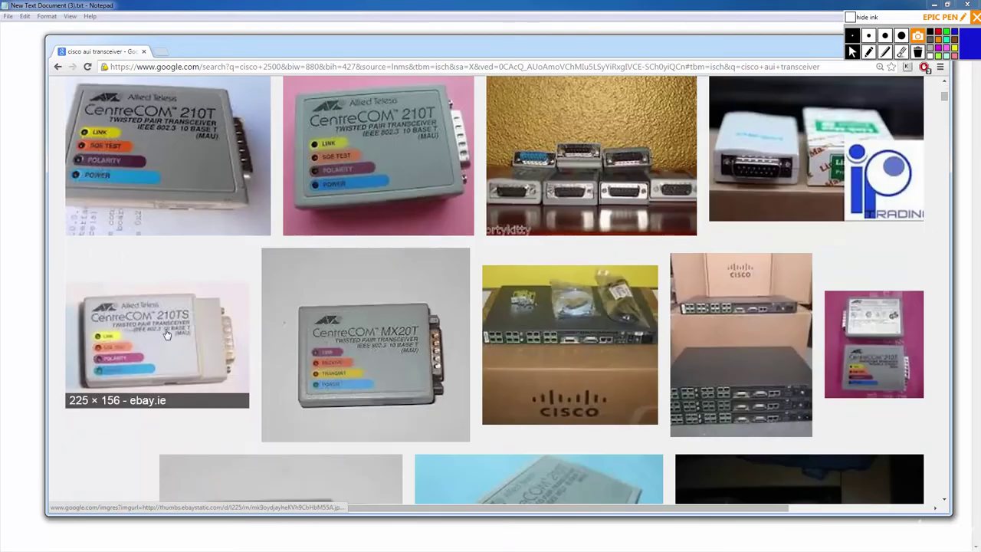
scroll(170, 326, "down", 3)
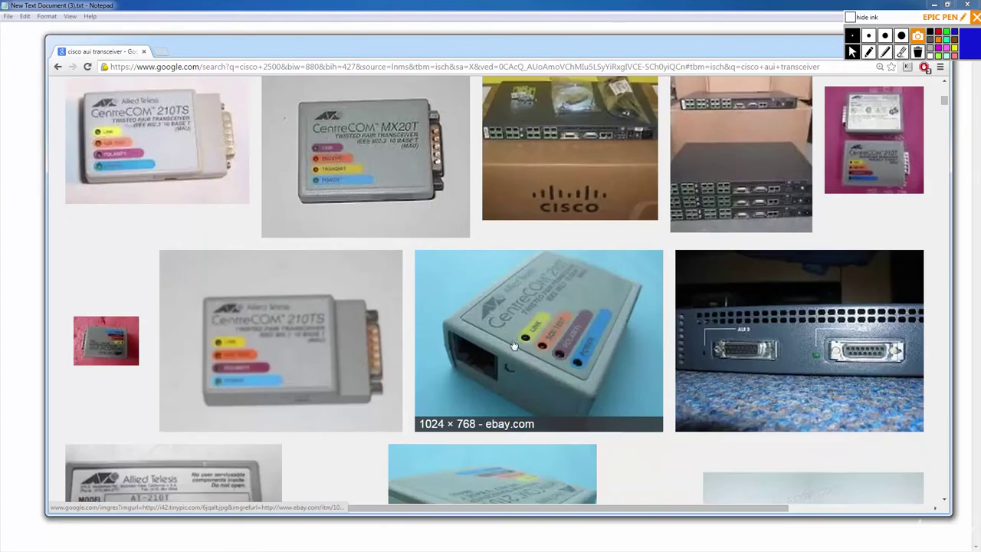
View the blue-background and eBay transceiver photos, then move Chrome off-screen to reveal Notepad.
left_click(516, 345)
left_click(592, 223)
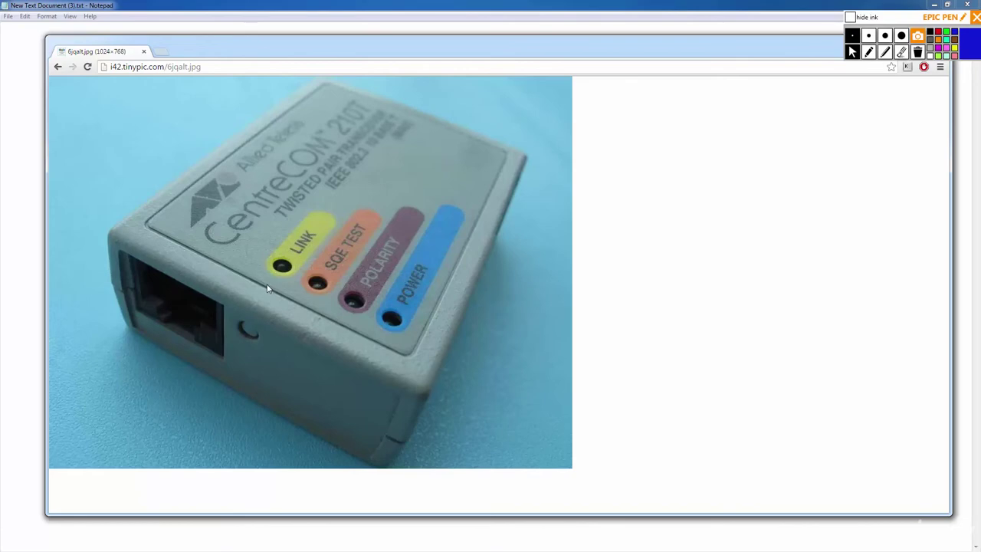
key("alt+Left")
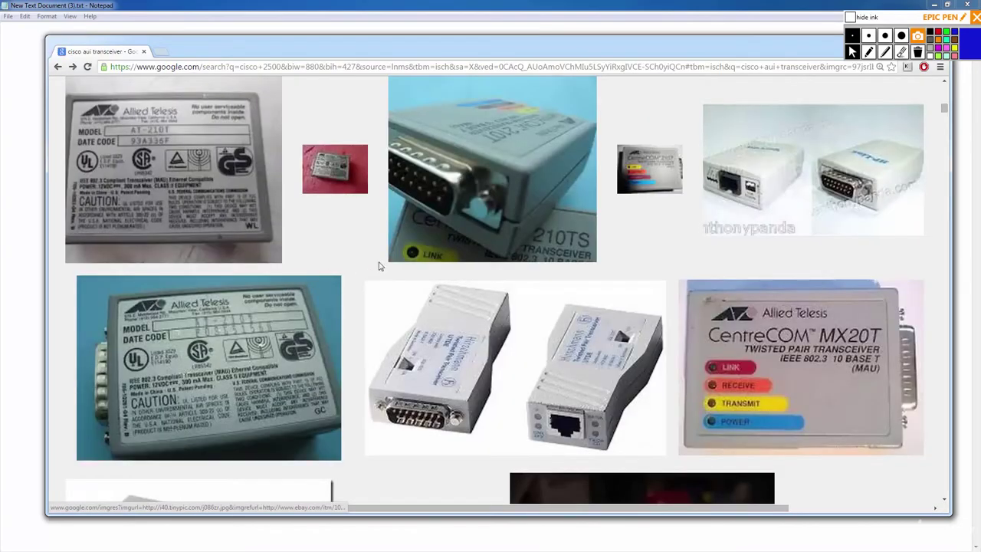
left_click(328, 276)
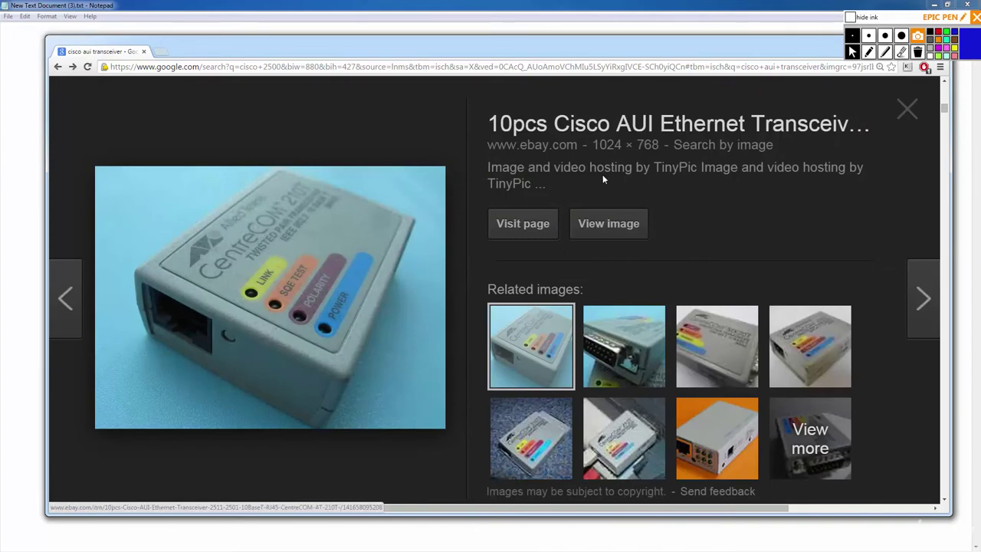
key("alt+Left")
mouse_move(644, 50)
left_mouse_down()
mouse_move(640, 115)
mouse_move(627, 59)
left_mouse_up()
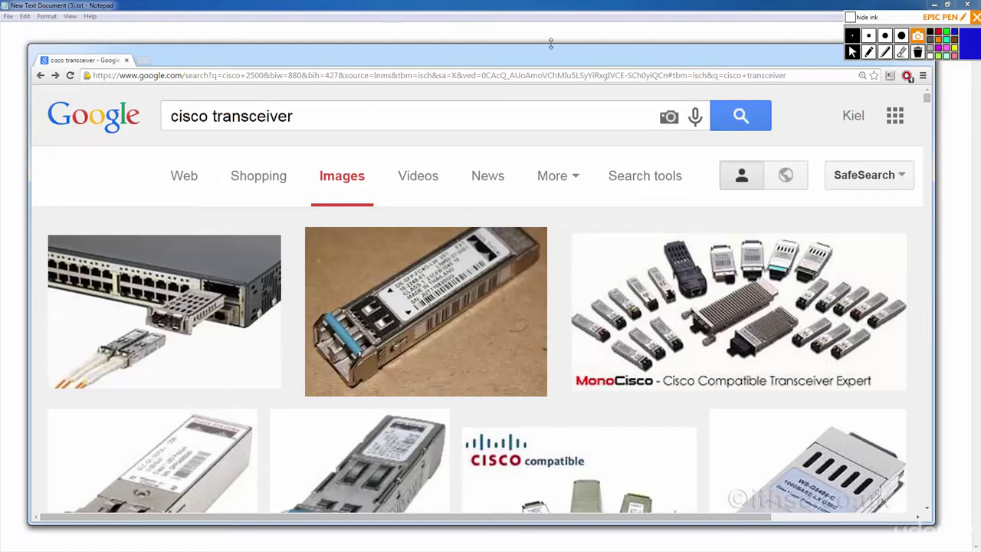
left_click_drag(549, 48, 0, 61)
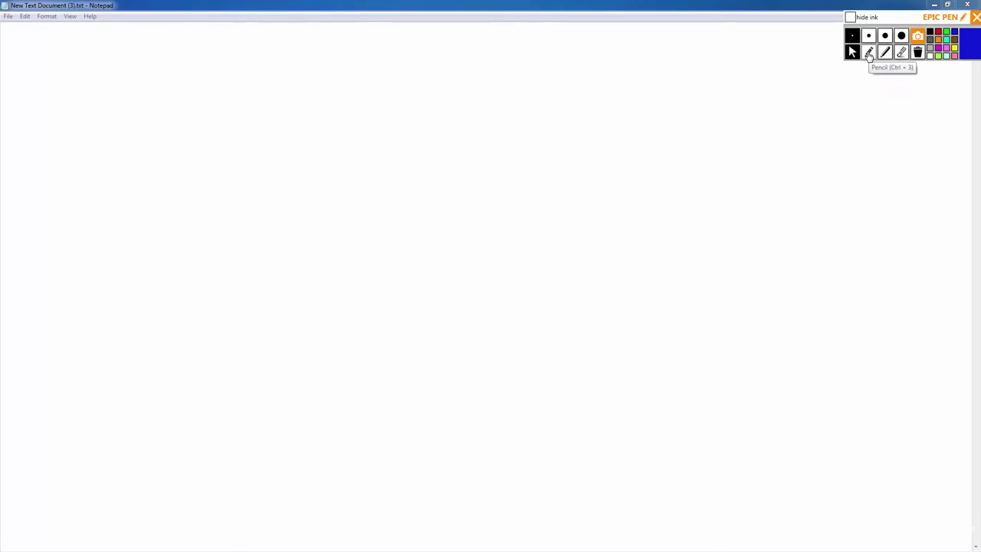
Handwrite 'FRAME Relay' with the red Epic Pen pencil.
left_click(870, 53)
left_click(939, 32)
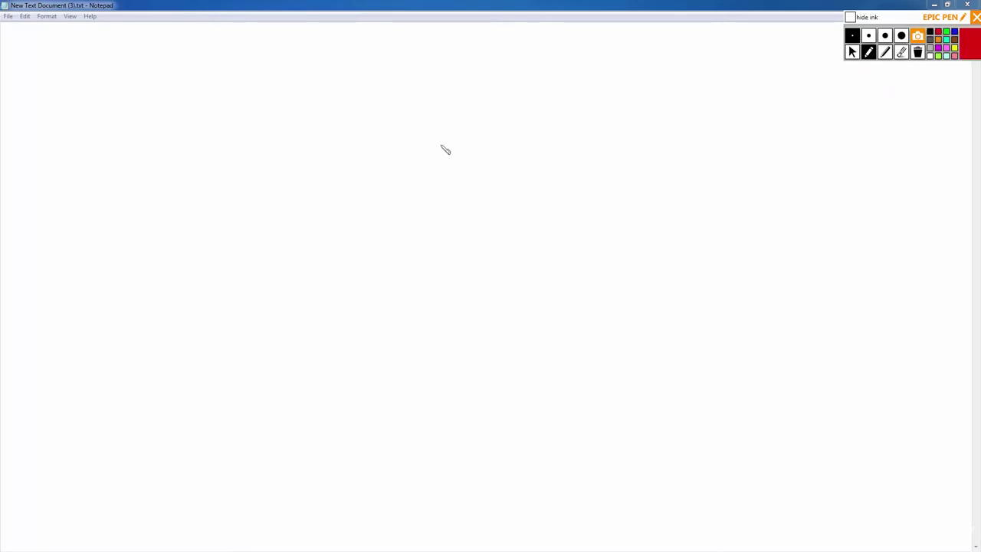
mouse_move(384, 175)
left_mouse_down()
mouse_move(385, 213)
mouse_move(405, 176)
left_mouse_up()
left_click_drag(410, 190, 426, 206)
mouse_move(431, 205)
left_mouse_down()
mouse_move(443, 205)
mouse_move(442, 196)
left_mouse_up()
mouse_move(449, 205)
left_mouse_down()
mouse_move(461, 190)
mouse_move(578, 206)
left_mouse_up()
left_click_drag(588, 181, 566, 224)
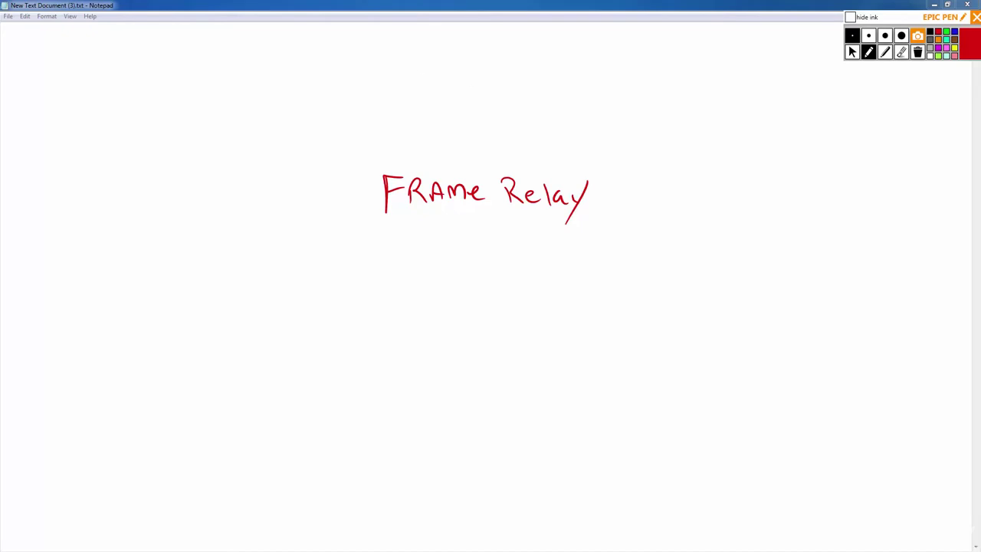
Clear the ink, switch to the arrow tool, and return to the cisco 2600 image results.
left_click(918, 52)
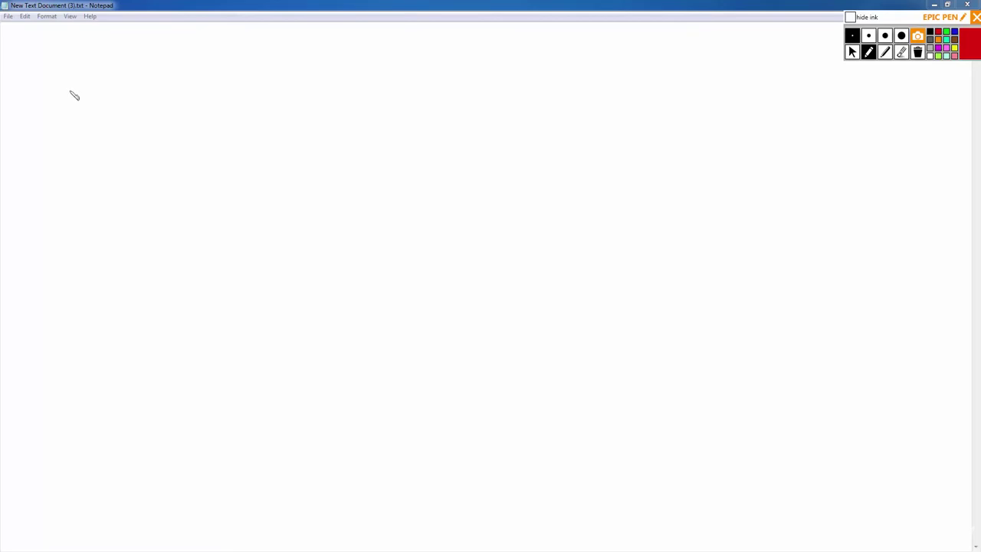
left_click(852, 52)
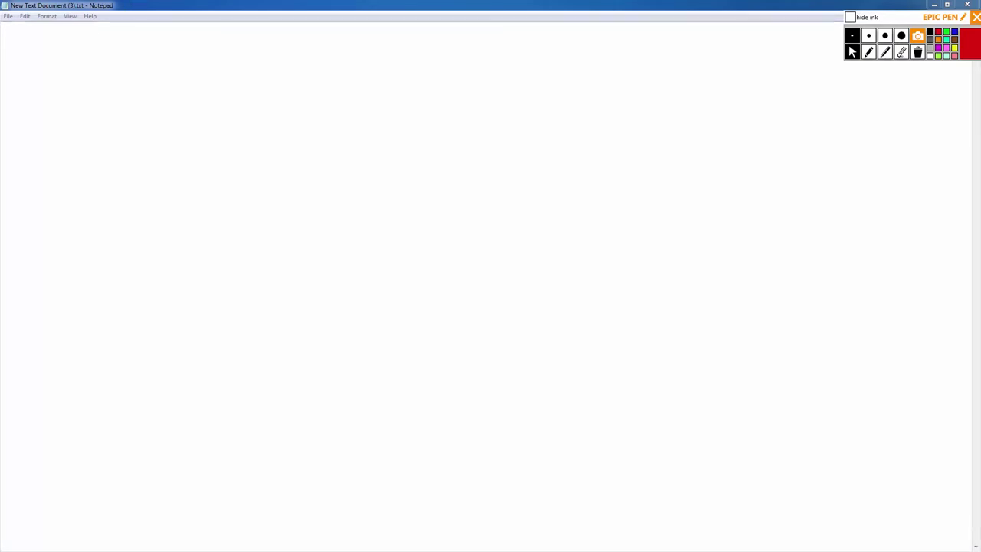
key("alt+Tab")
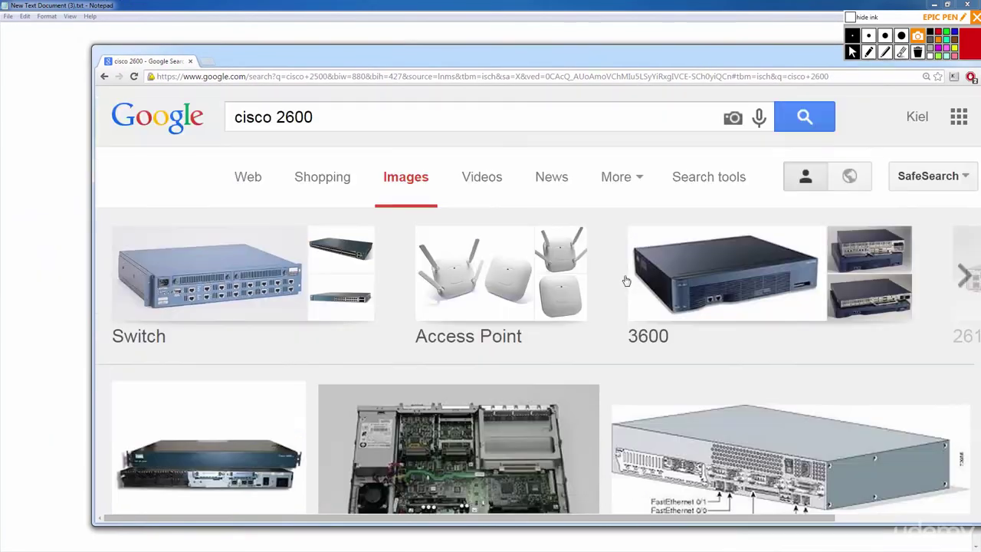
Run the suggested 'cisco 2600 router' image search.
left_click(349, 114)
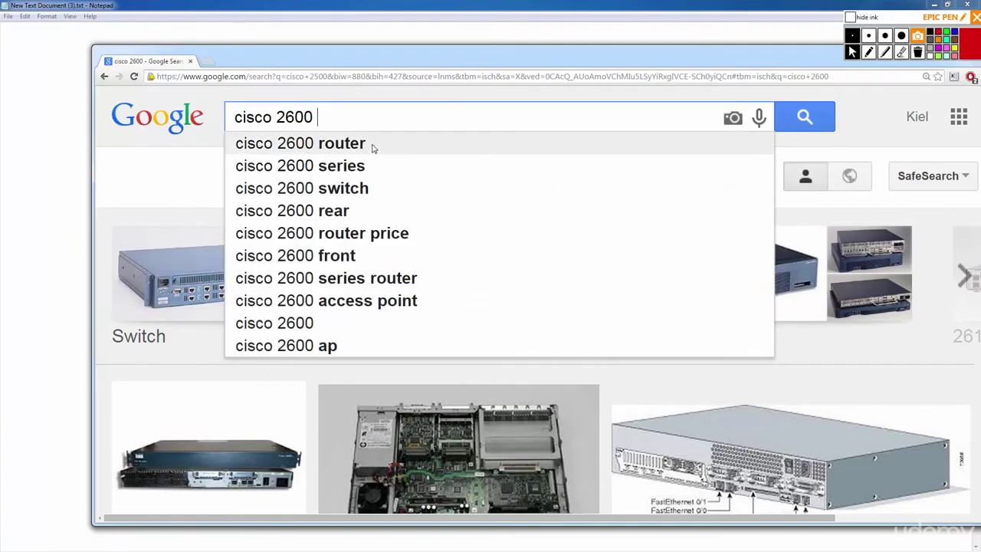
left_click(373, 149)
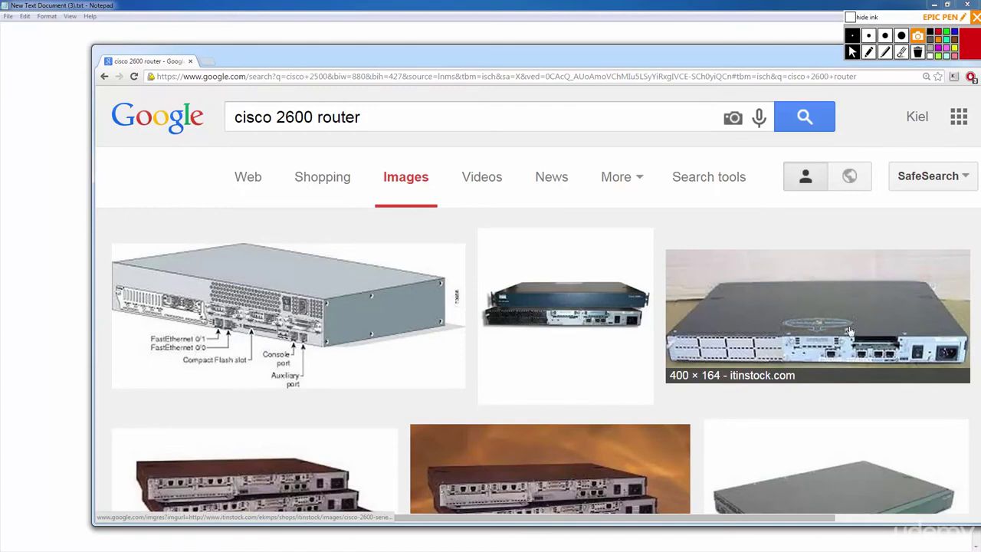
scroll(852, 331, "down", 2)
scroll(565, 263, "up", 2)
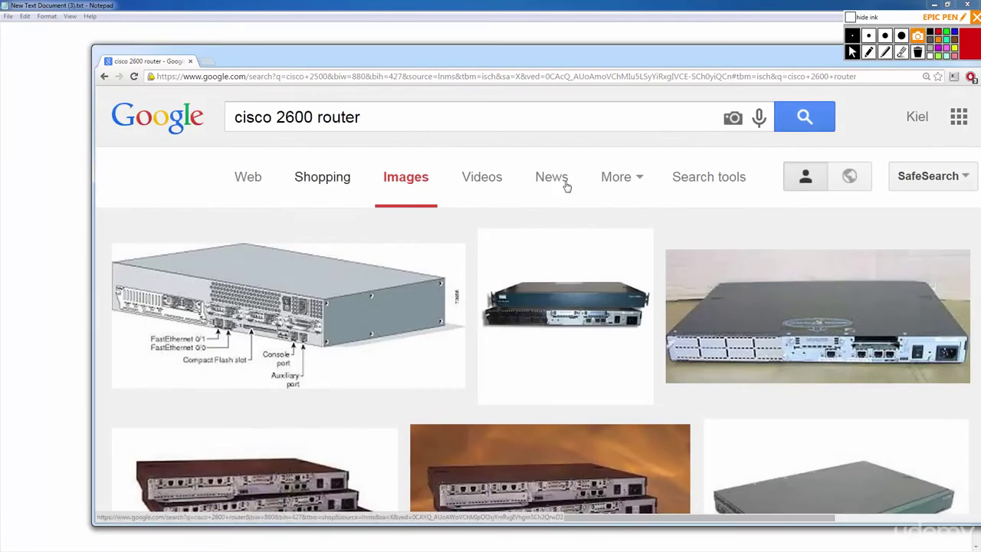
Filter images to larger than 1024×768 and preview the alibaba router image.
left_click(707, 177)
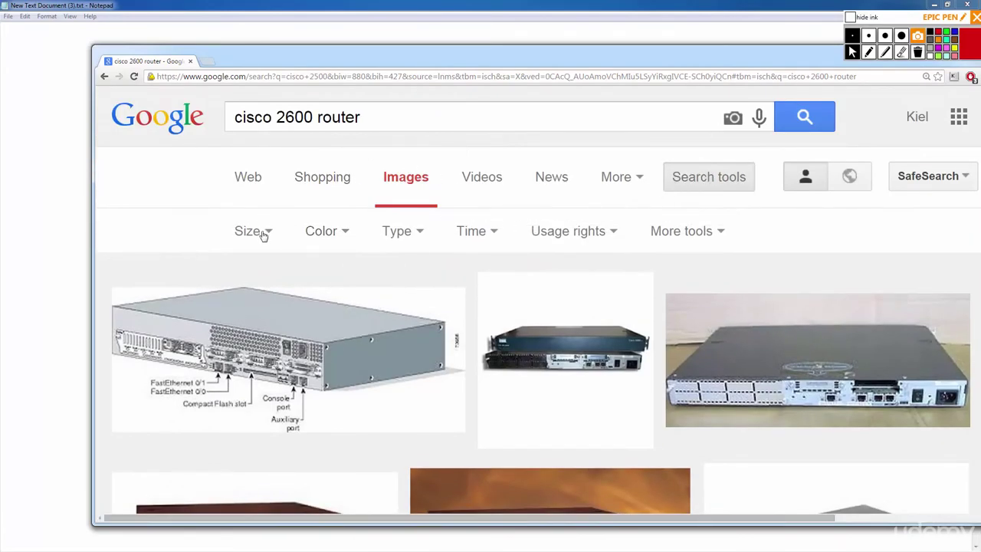
left_click(263, 232)
mouse_move(284, 384)
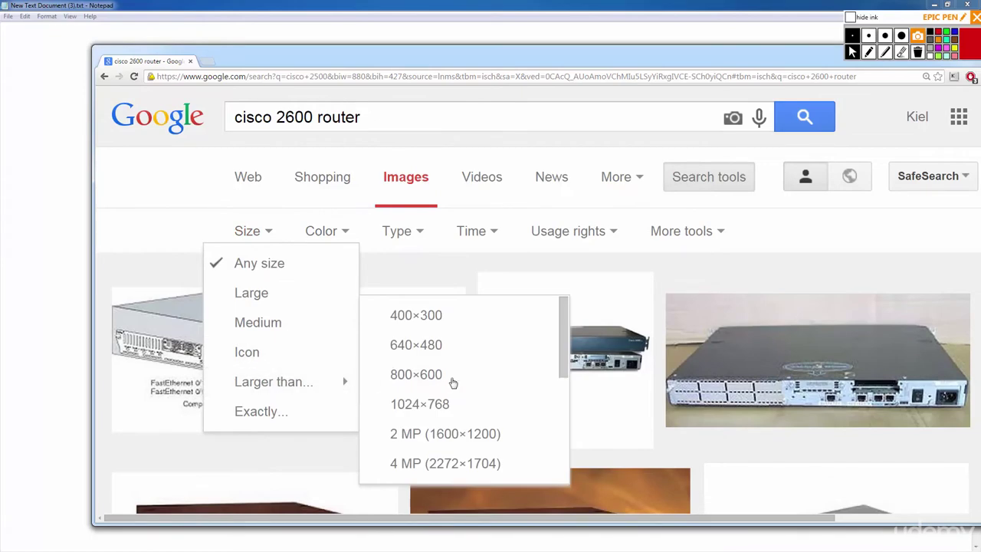
left_click(421, 404)
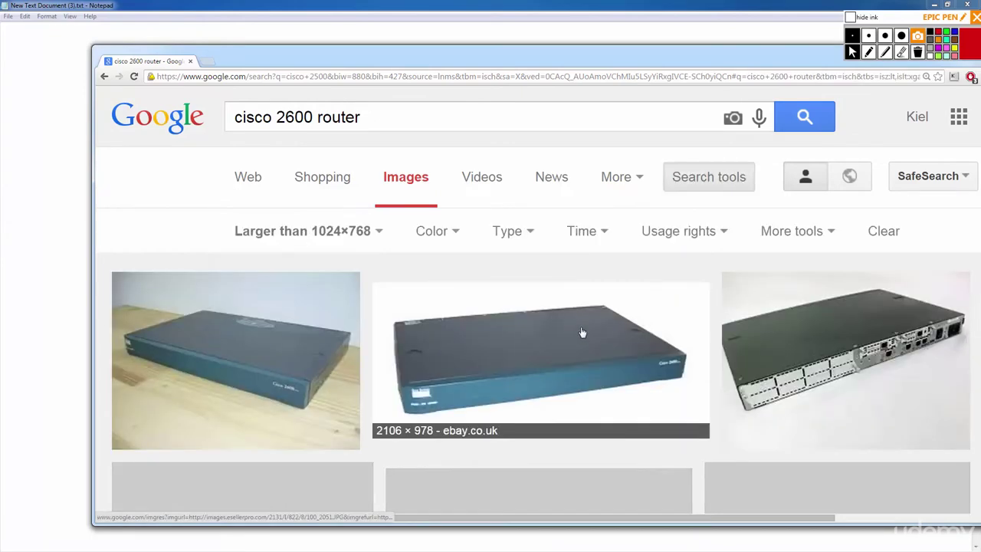
scroll(696, 246, "down", 1)
scroll(843, 291, "down", 1)
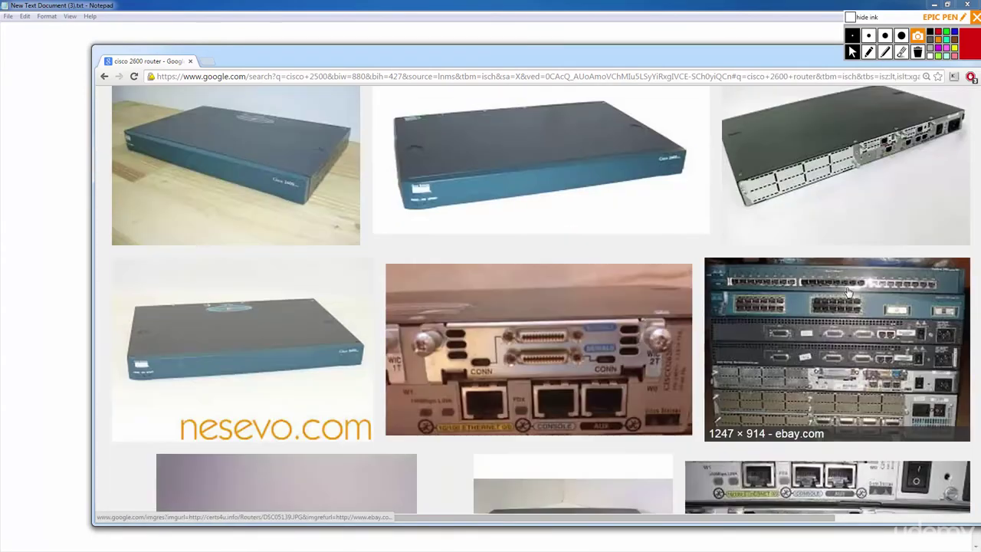
scroll(855, 375, "down", 1)
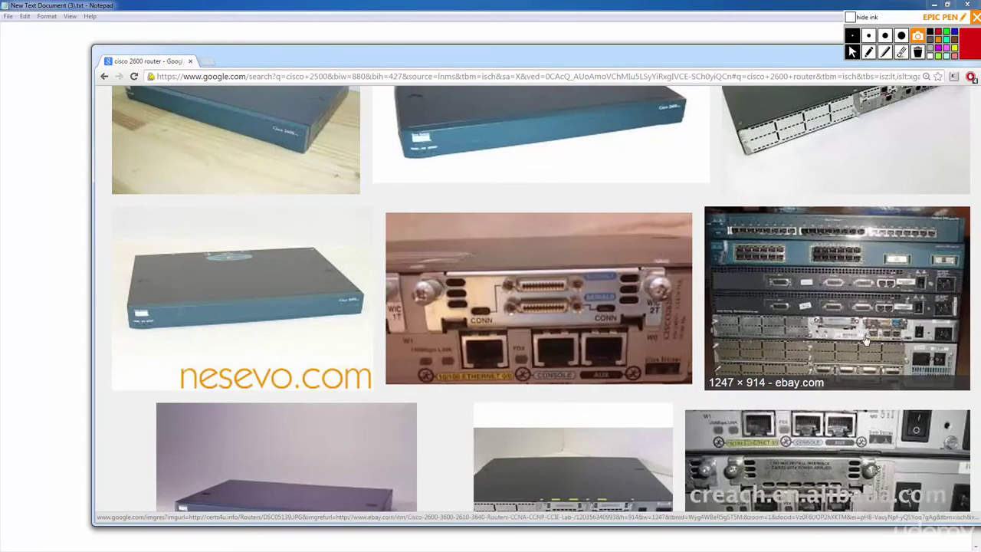
scroll(864, 337, "down", 2)
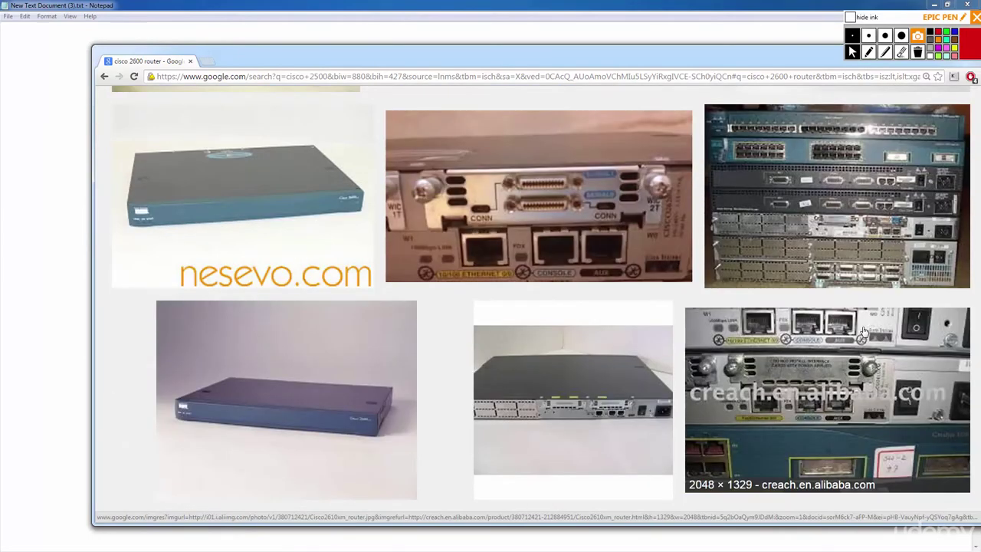
left_click(864, 331)
Open the alibaba router photo full size, then return to the image results.
left_click(651, 241)
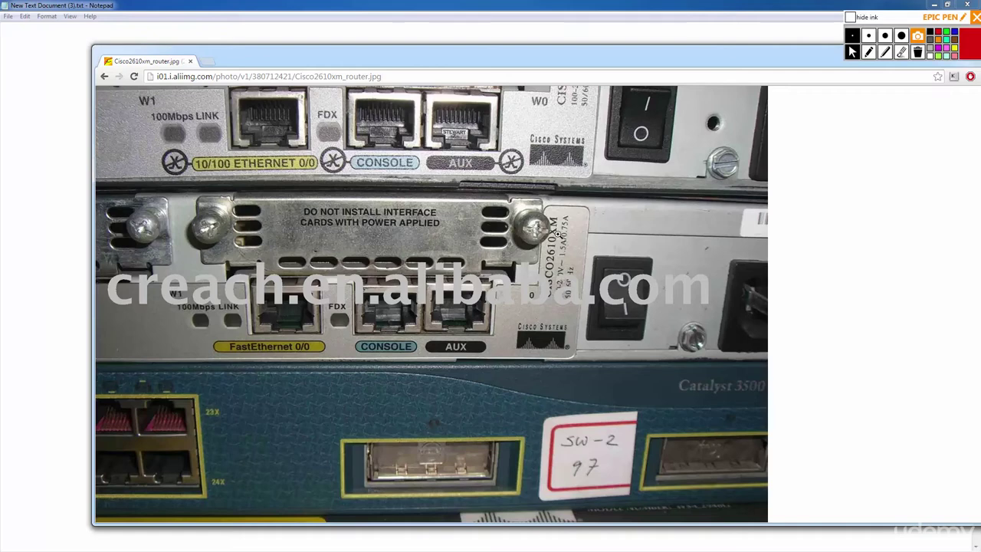
left_click(103, 77)
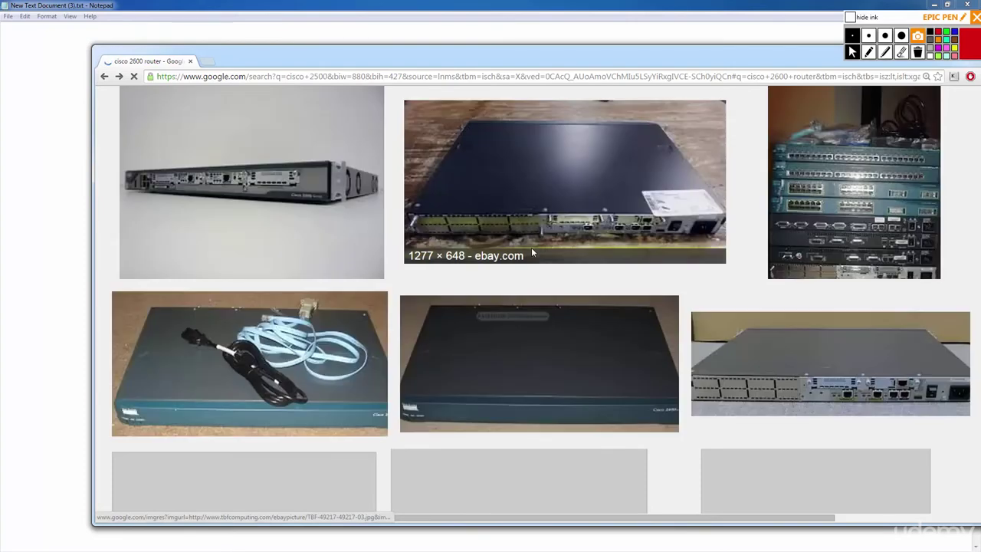
scroll(719, 274, "down", 3)
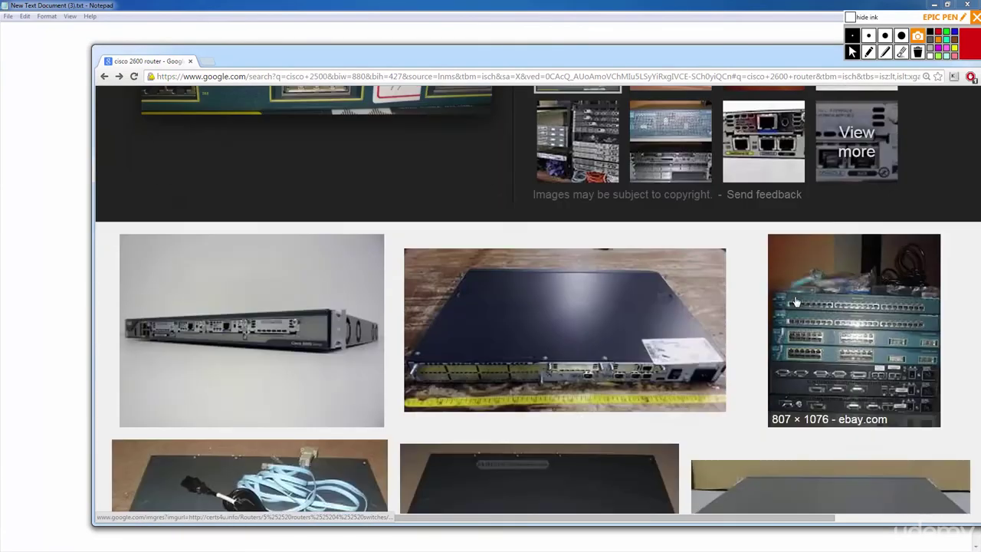
scroll(796, 302, "down", 2)
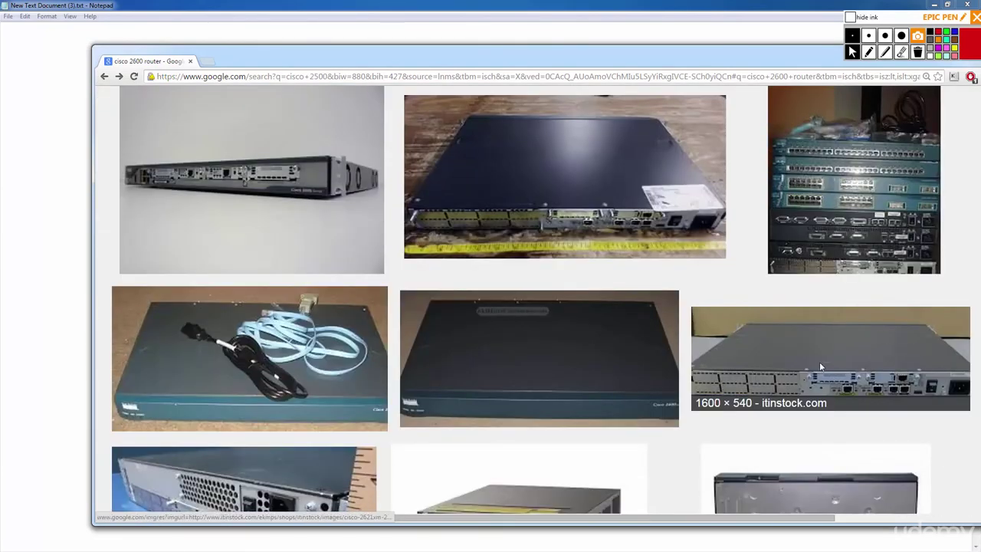
View the itinstock Cisco 2621XM rear-panel photo at actual size in a maximized window.
left_click(820, 361)
left_click(650, 235)
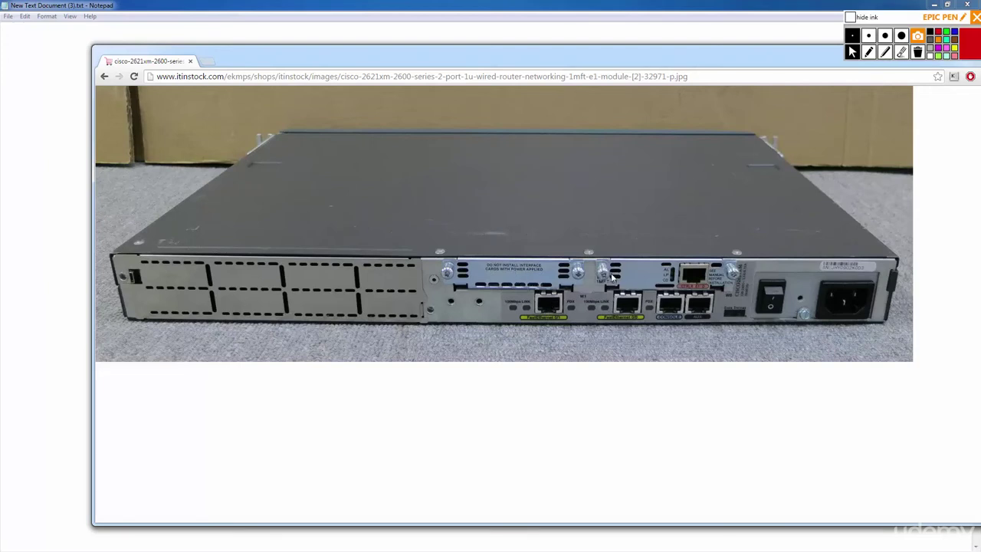
double_click(588, 55)
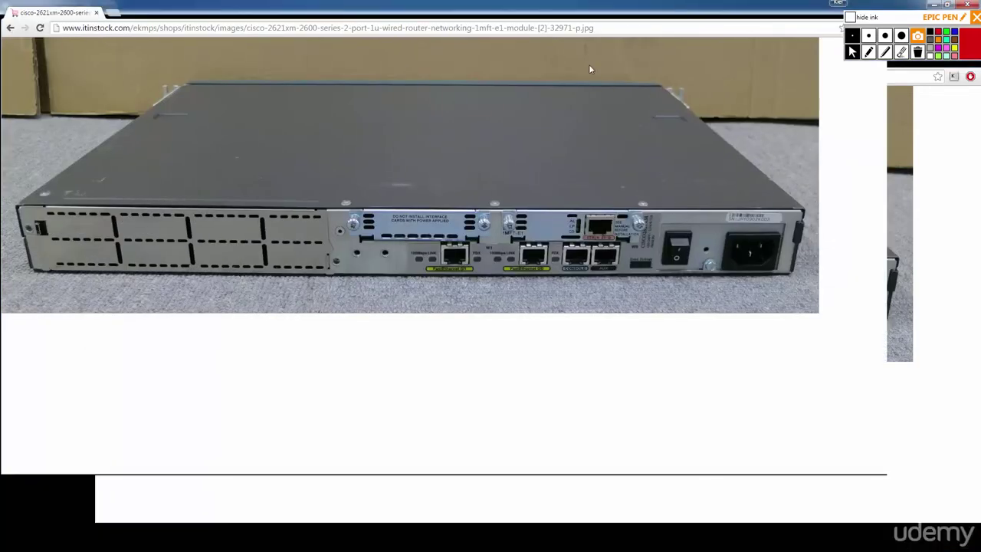
left_click(623, 270)
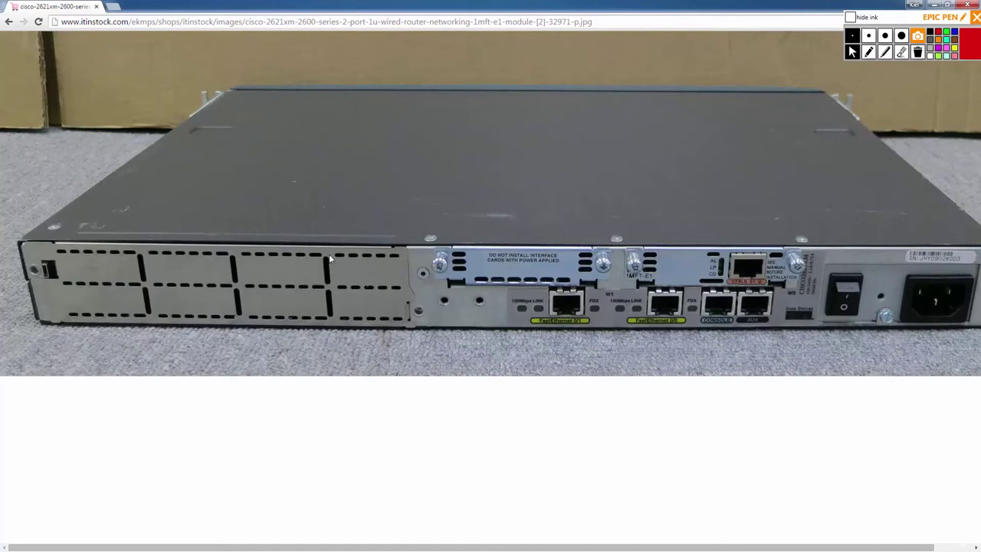
left_click(8, 21)
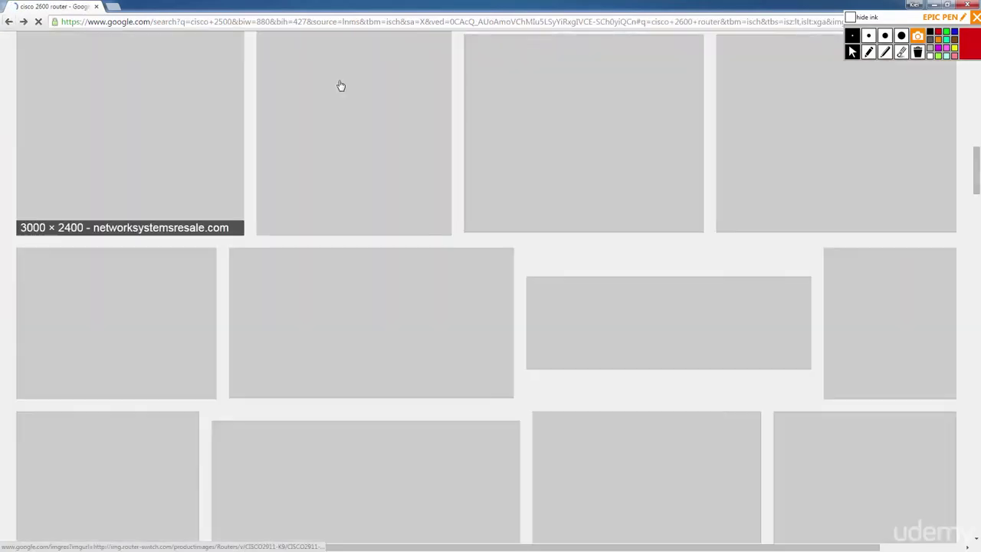
scroll(351, 102, "up", 10)
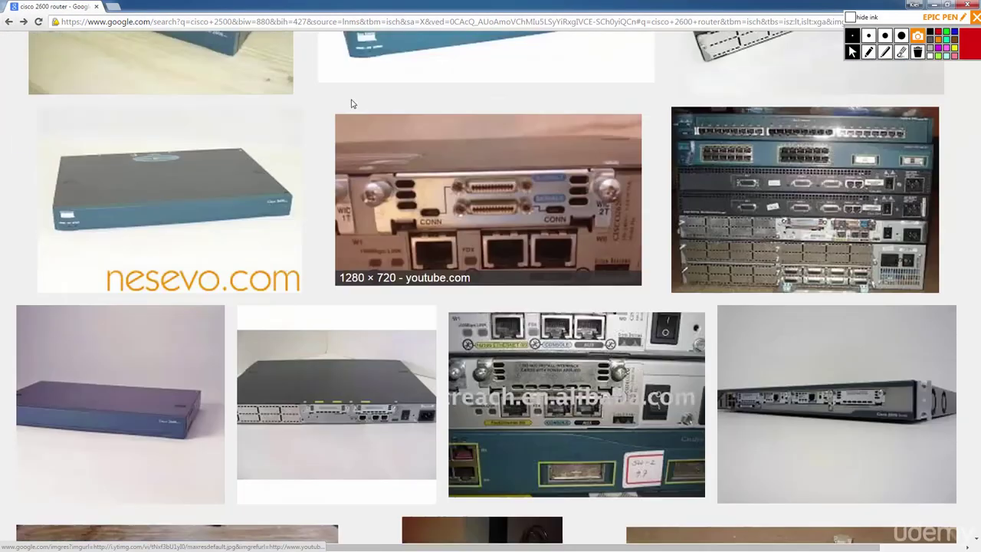
left_click_drag(265, 63, 183, 63)
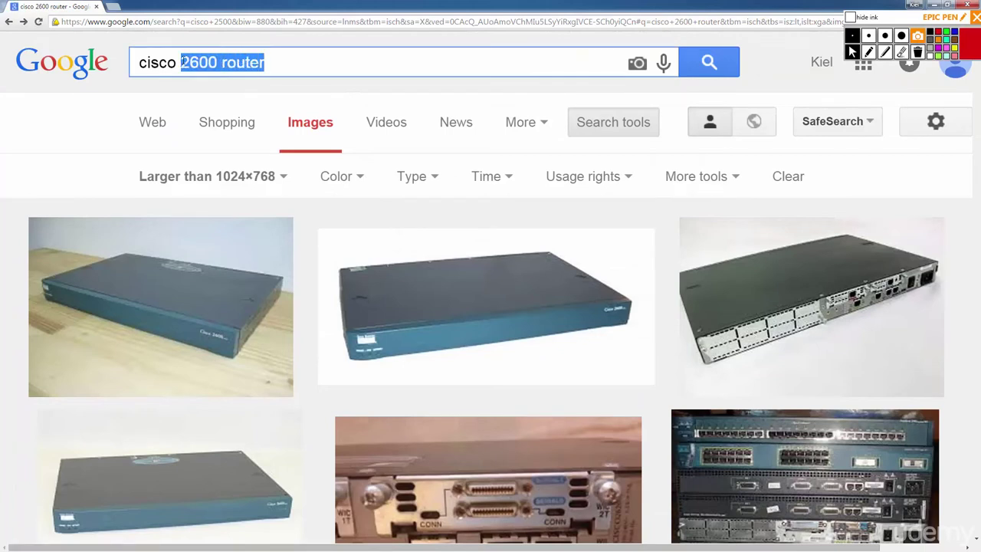
Search images for 'cisco serial module' and open the Serial 4T module photo full size.
type("serial mo")
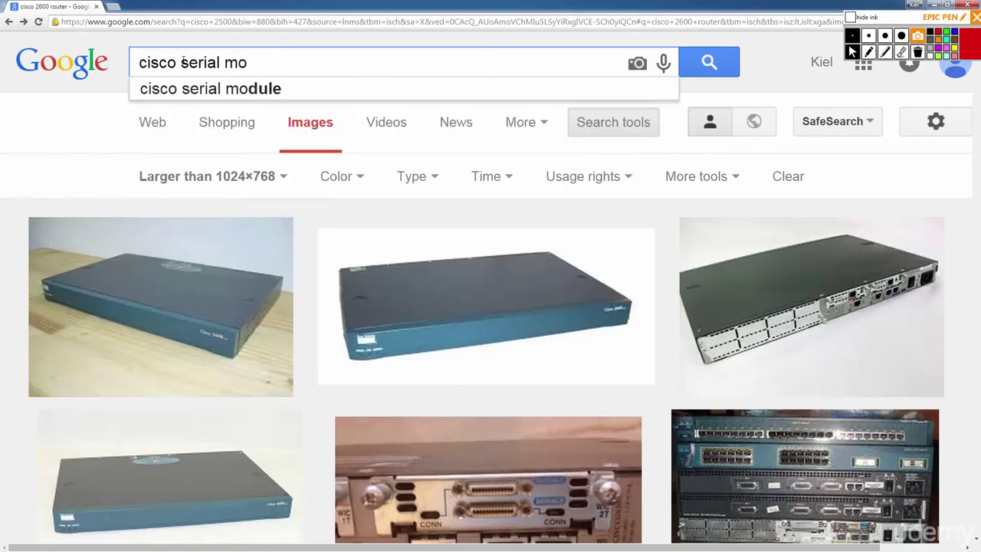
type("dule")
key("Return")
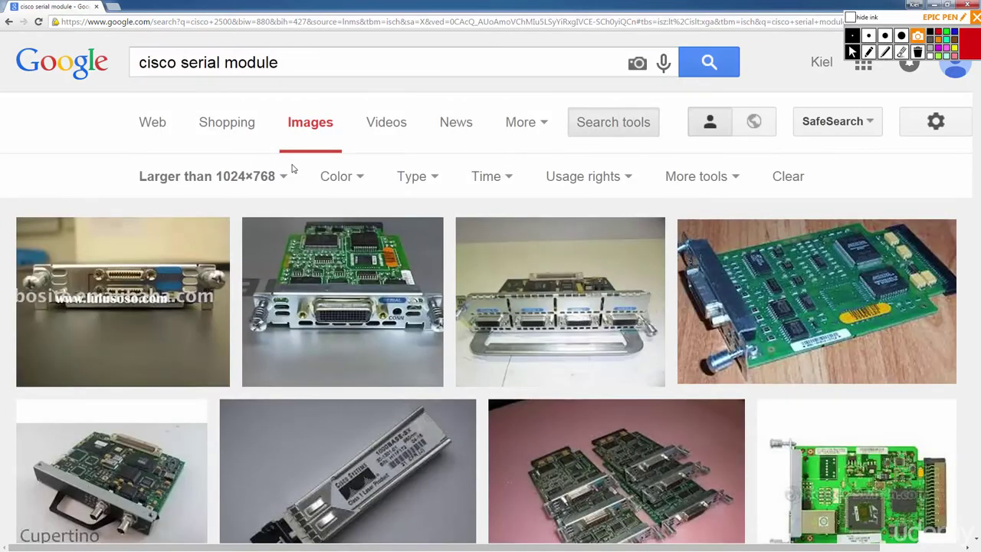
left_click(583, 313)
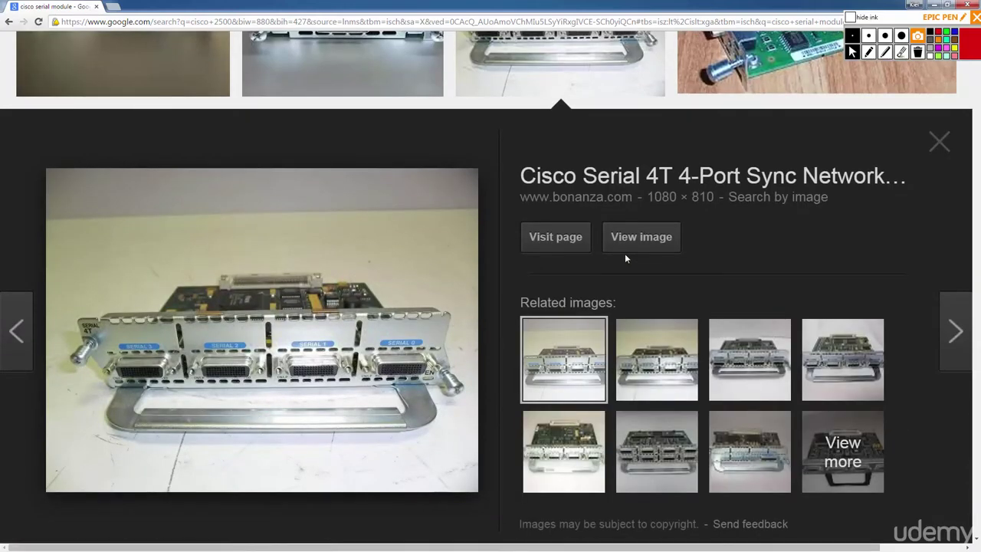
left_click(650, 237)
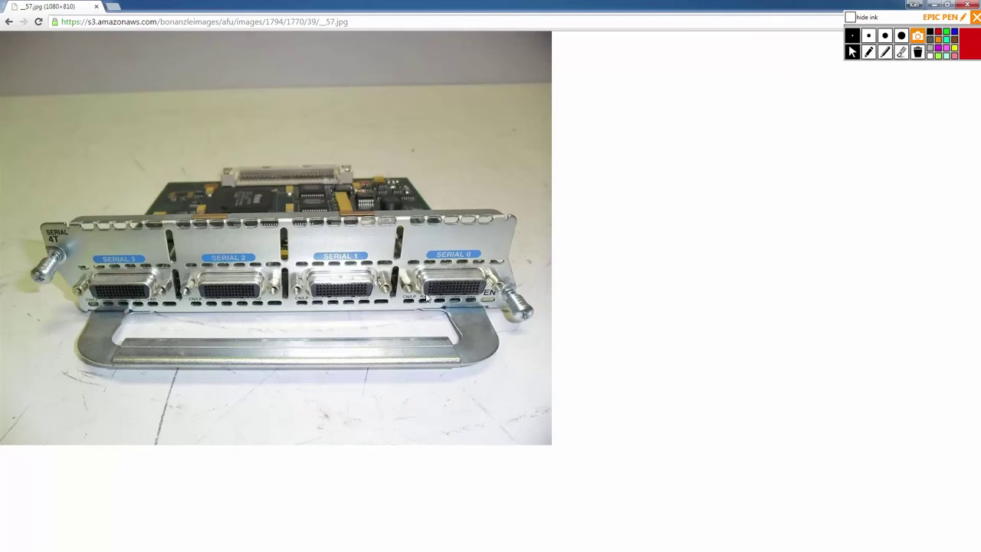
key("alt+Left")
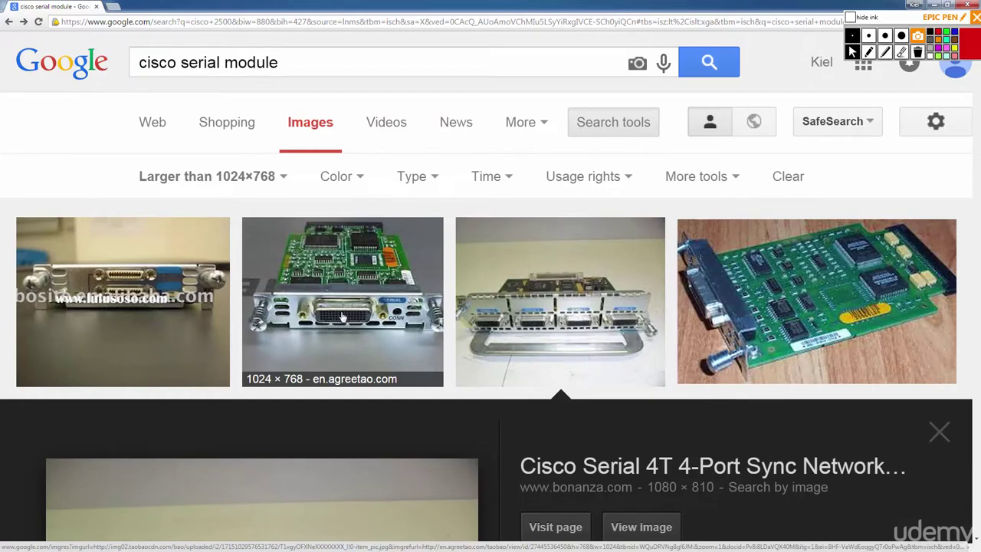
Preview the WIC-1T module and open a related two-port module image full size.
left_click(342, 316)
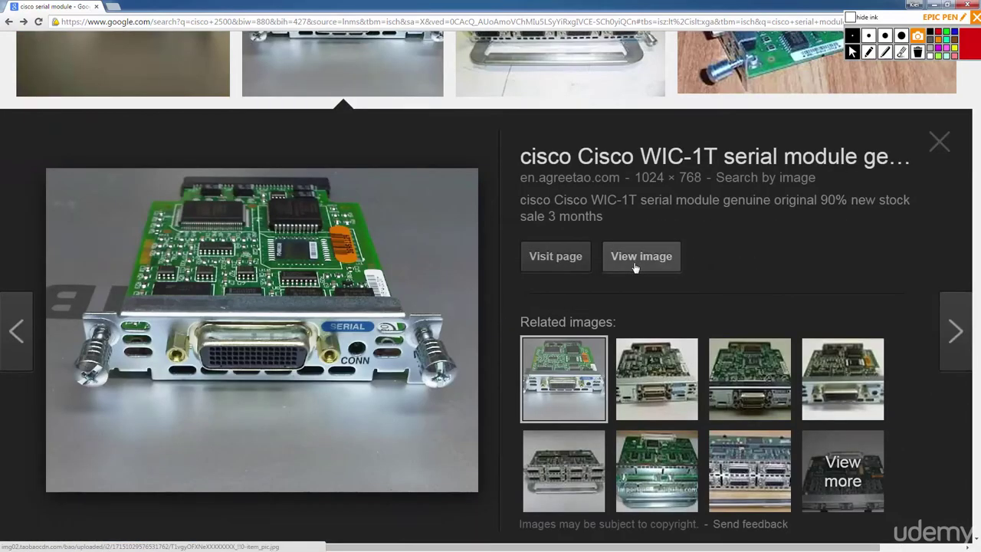
left_click(650, 366)
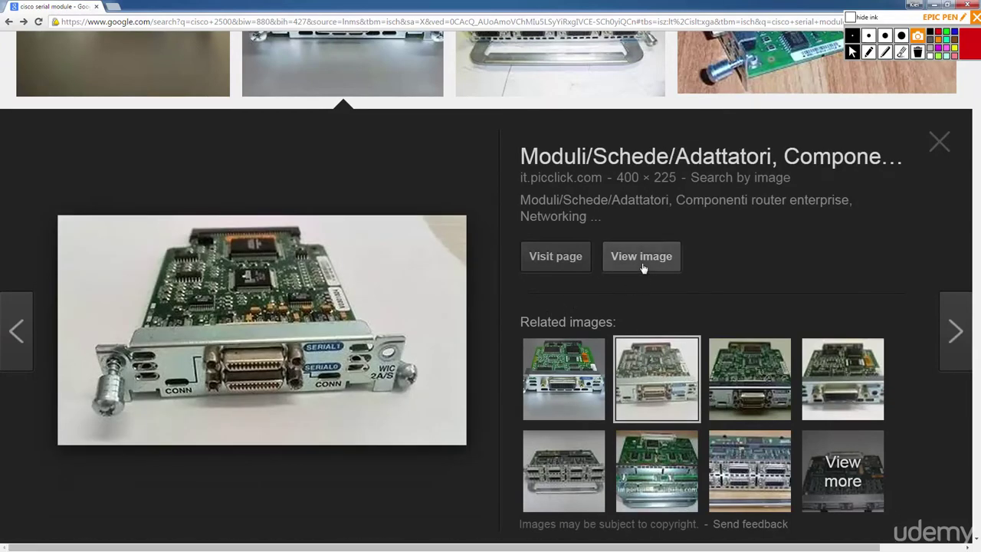
left_click(642, 265)
key("alt+Left")
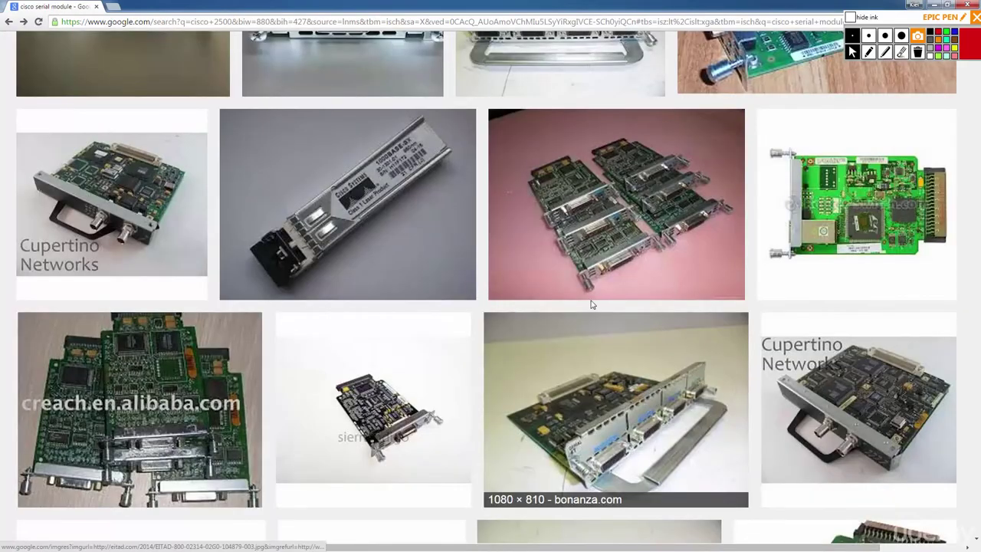
Preview the 1296×972 WIC-2T two-port serial card photo from lulusoso.
scroll(635, 322, "down", 5)
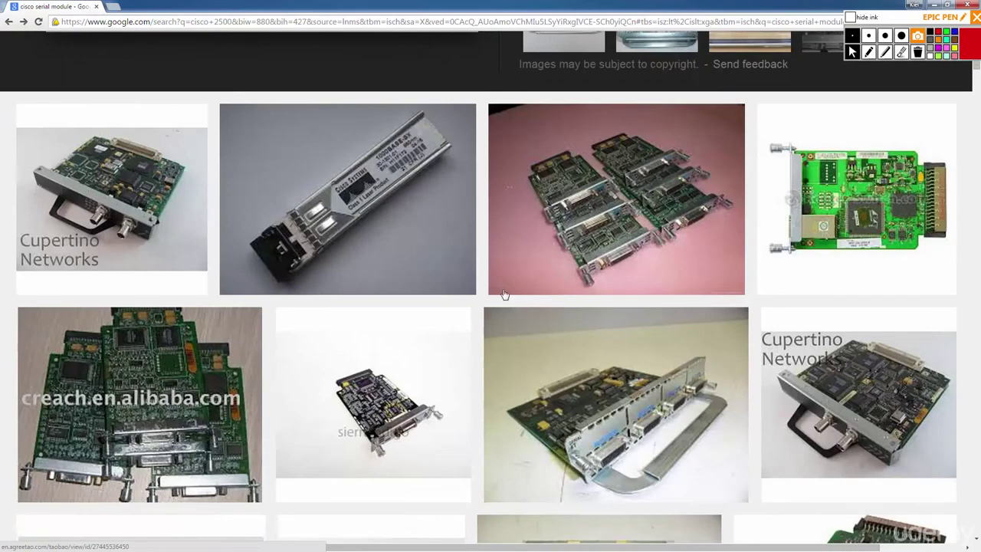
scroll(498, 292, "up", 6)
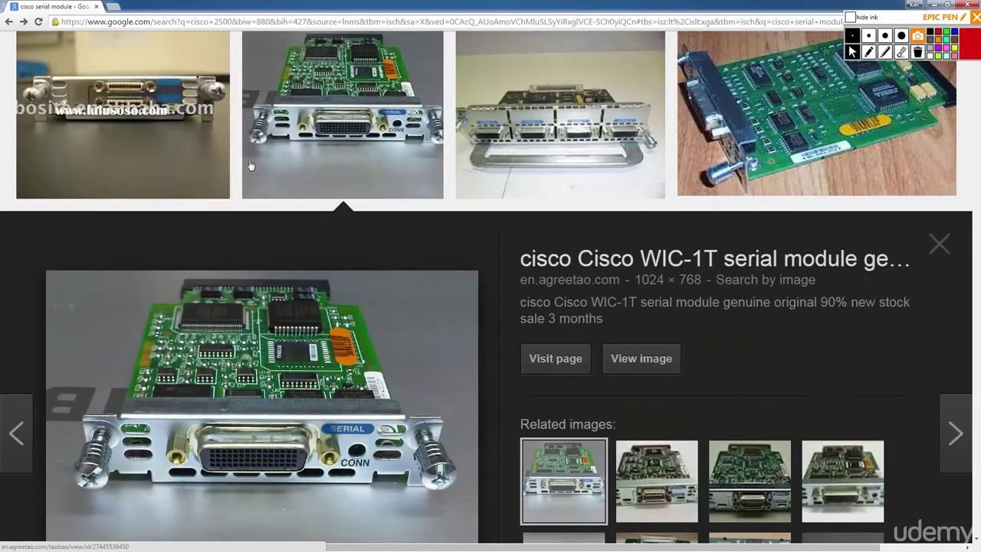
left_click(138, 115)
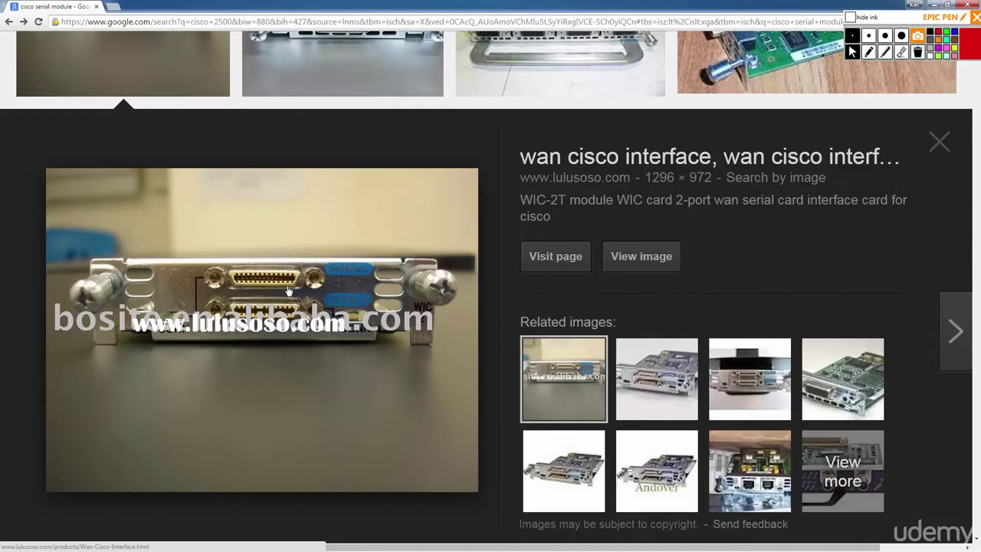
scroll(353, 285, "up", 2)
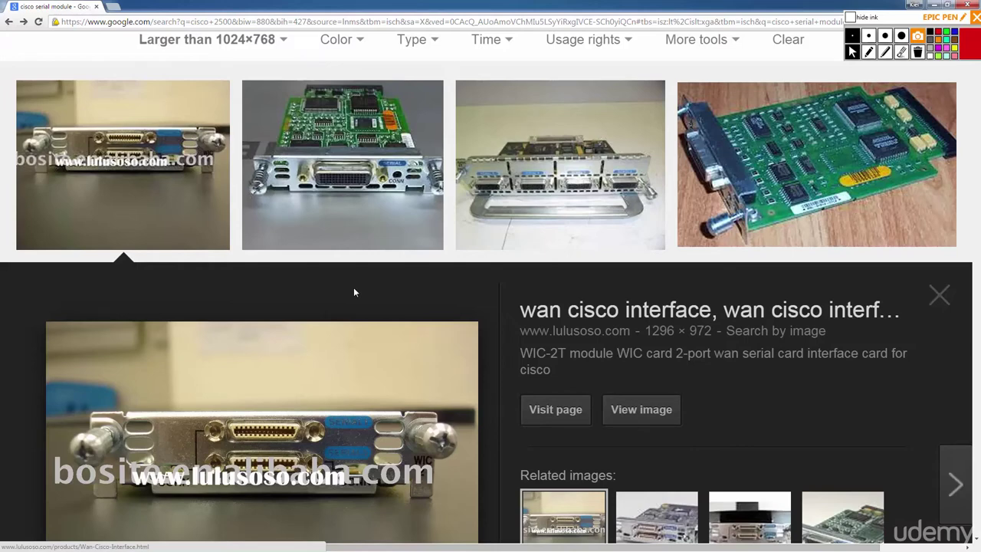
scroll(466, 440, "up", 2)
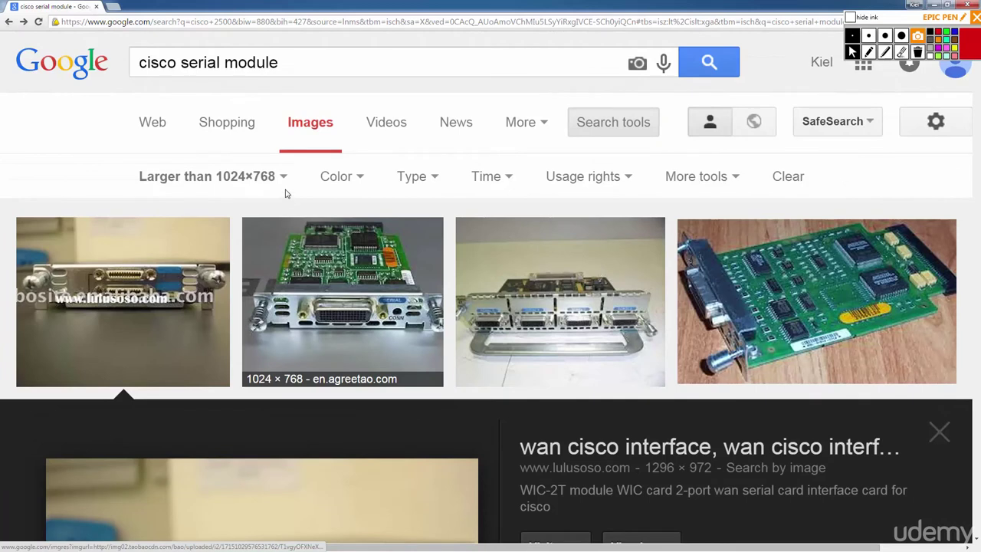
Search images for 'cisco 2800' and open the 1200×1200 Cisco 2811 router photo full size.
left_click_drag(284, 62, 181, 63)
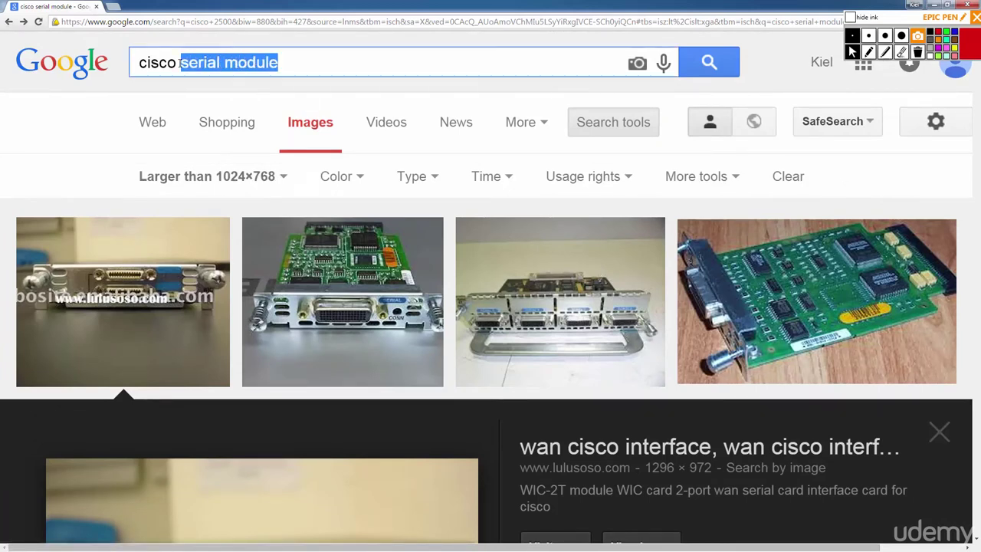
type("2800")
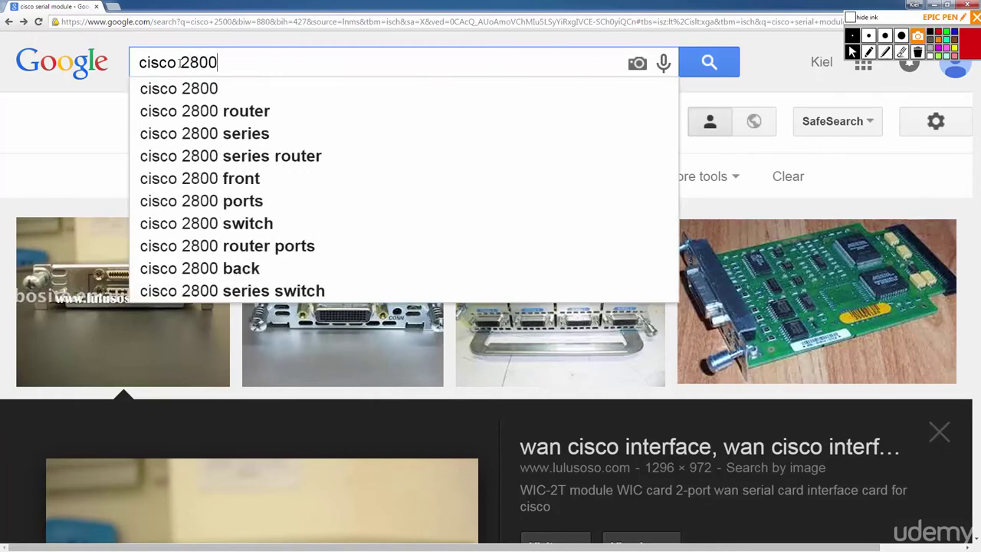
key("Return")
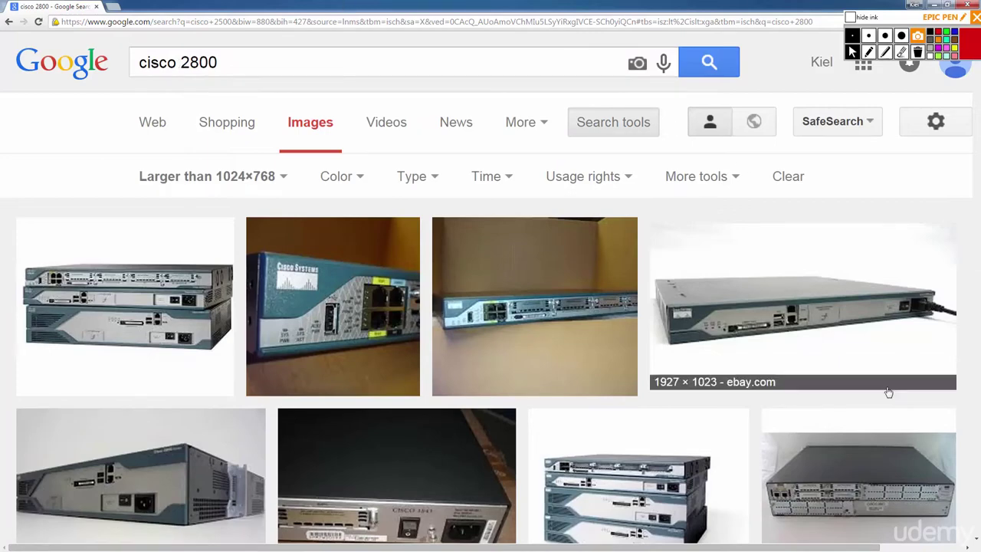
scroll(466, 473, "down", 1)
scroll(466, 474, "down", 5)
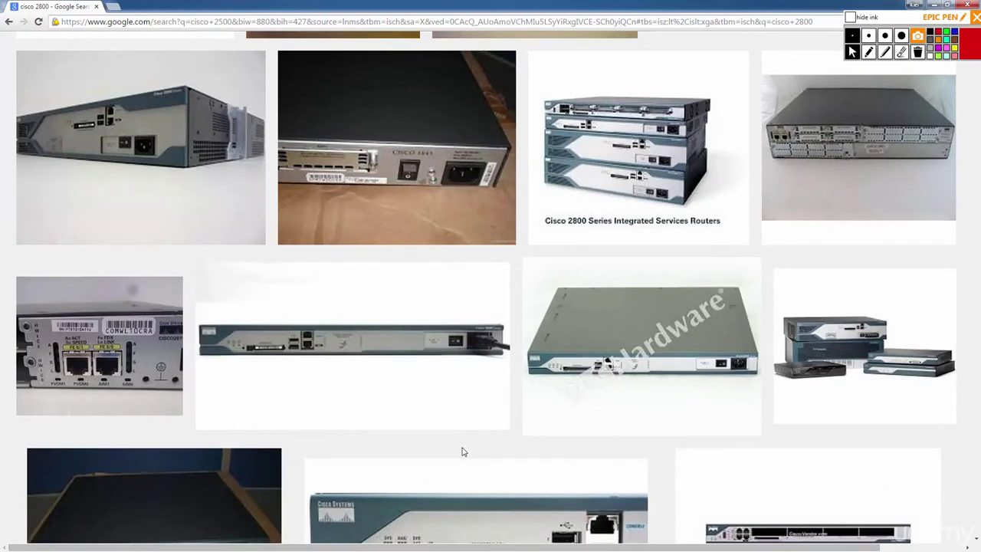
scroll(513, 402, "down", 5)
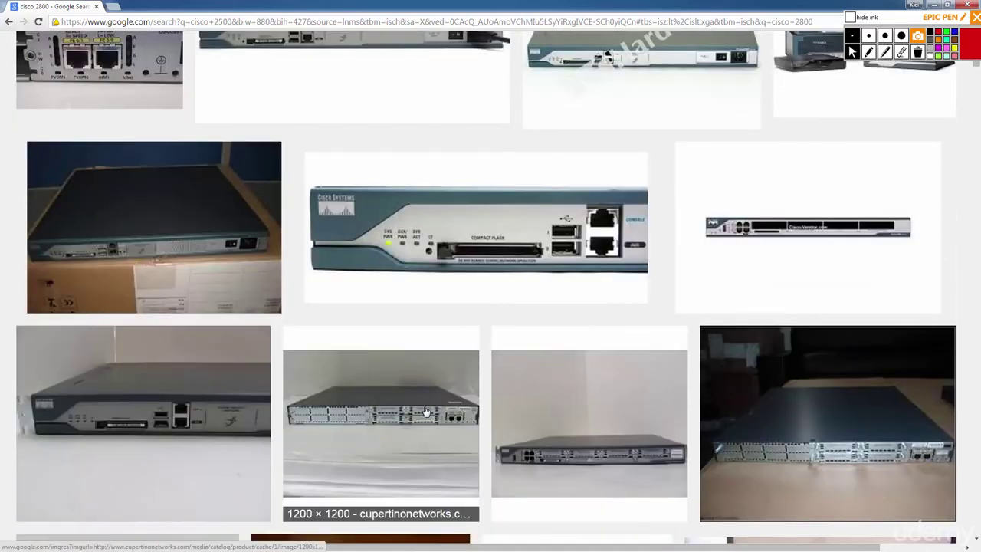
left_click(425, 412)
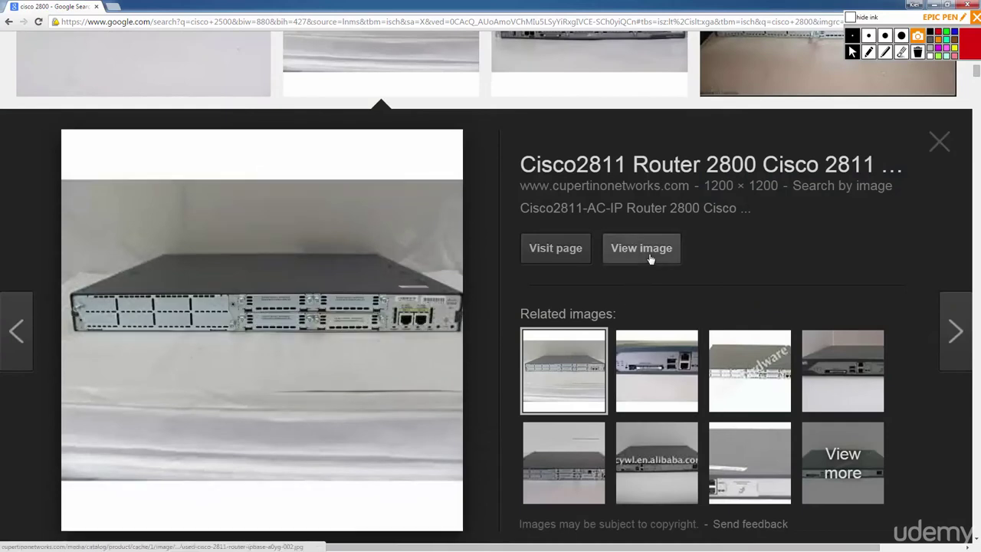
left_click(642, 247)
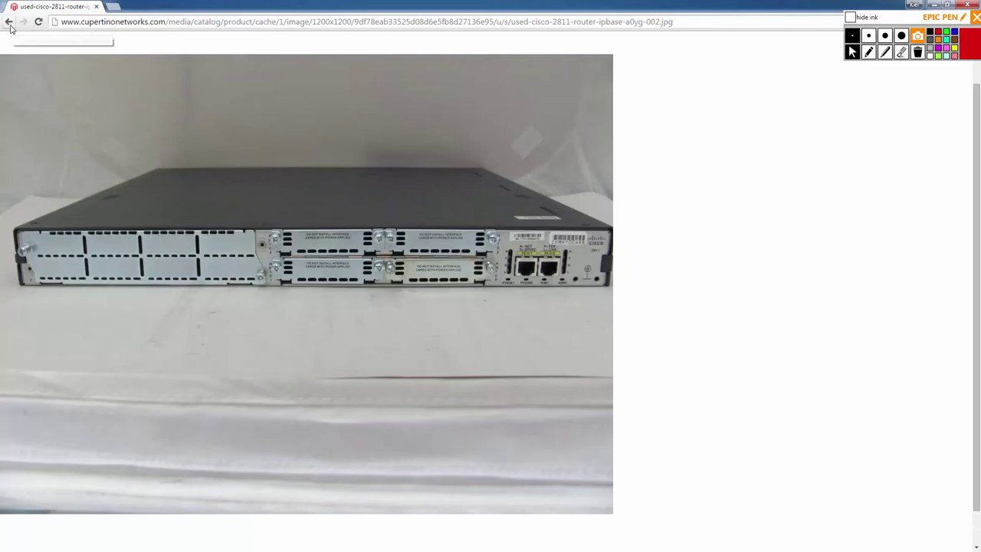
Close the browser and hand-write the date 6/15/15 in red on the blank Notepad page.
left_click_drag(10, 27, 67, 41)
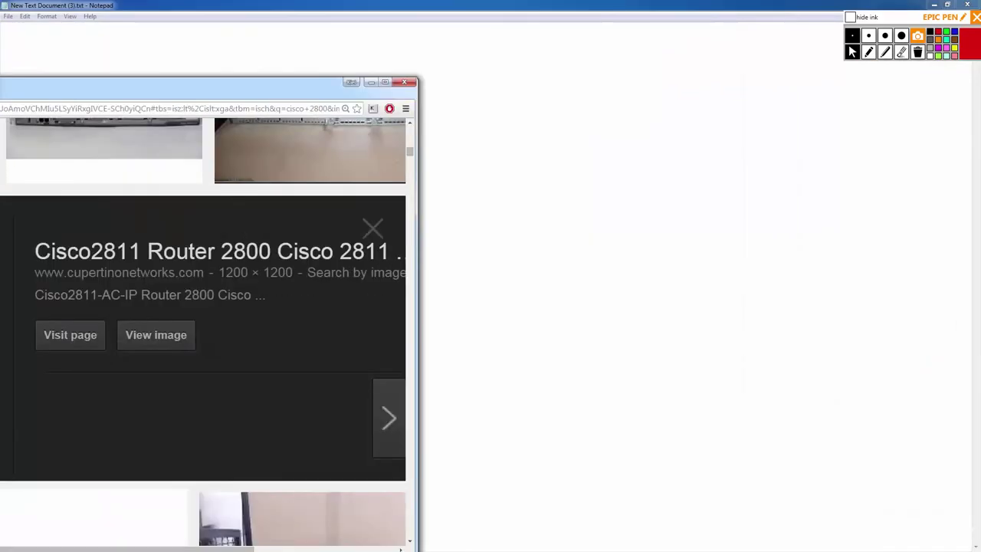
key("alt+F4")
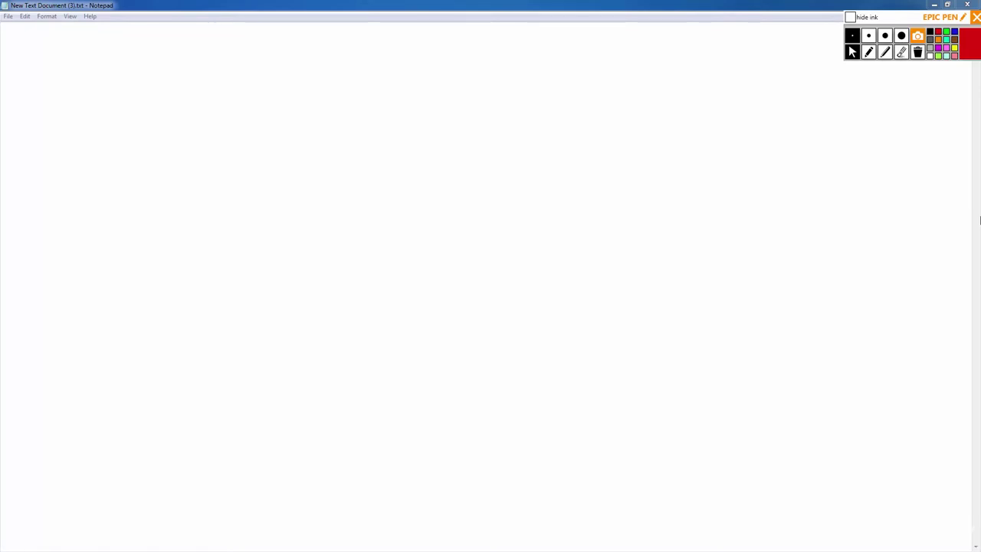
left_click(867, 56)
mouse_move(337, 195)
left_mouse_down()
mouse_move(340, 232)
mouse_move(338, 216)
mouse_move(360, 234)
mouse_move(385, 225)
left_mouse_up()
mouse_move(387, 203)
left_mouse_down()
mouse_move(404, 202)
mouse_move(415, 235)
left_mouse_up()
left_click_drag(441, 201, 442, 222)
left_click_drag(447, 201, 469, 194)
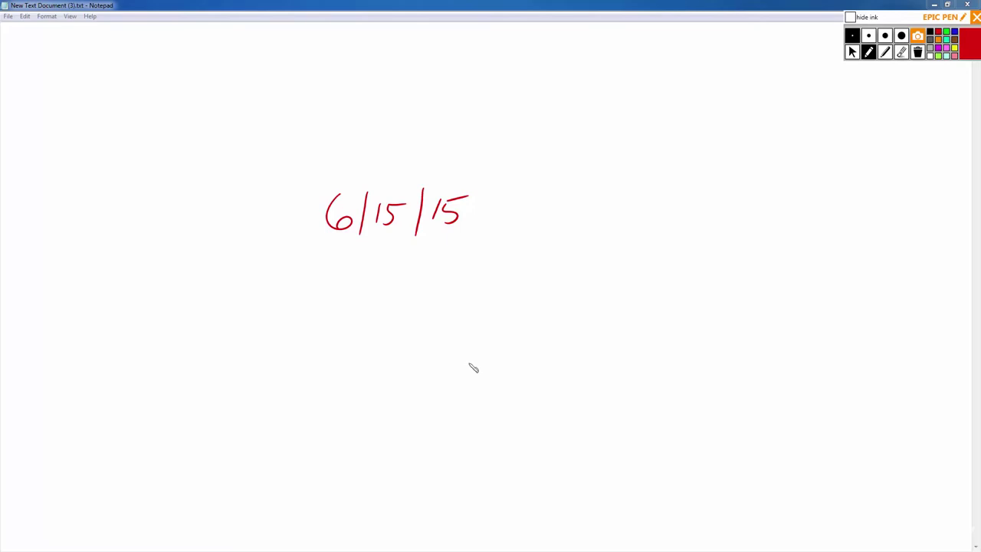
left_click(901, 52)
Erase the date, write a red '(3) 2600xm' heading at the top, then pause drawing.
left_click(917, 53)
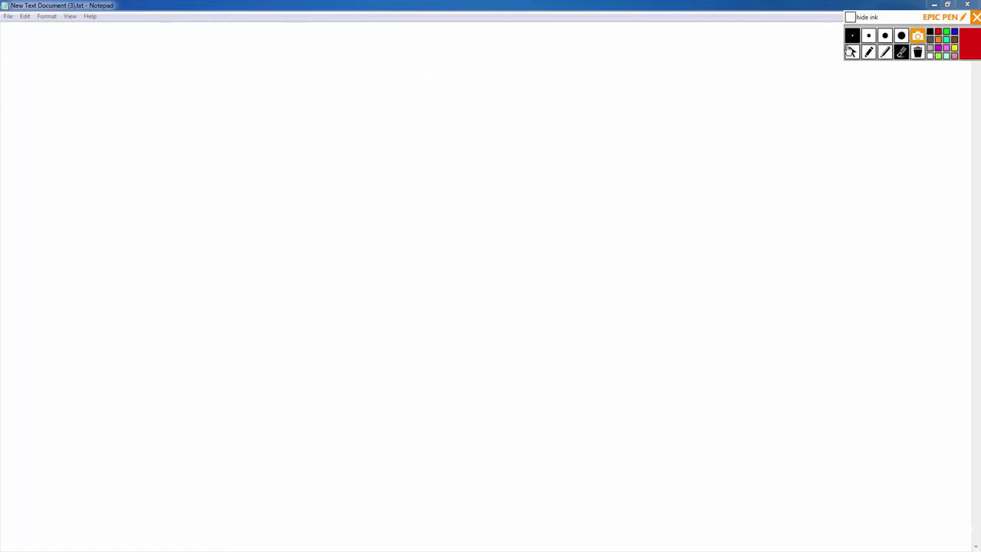
left_click(869, 53)
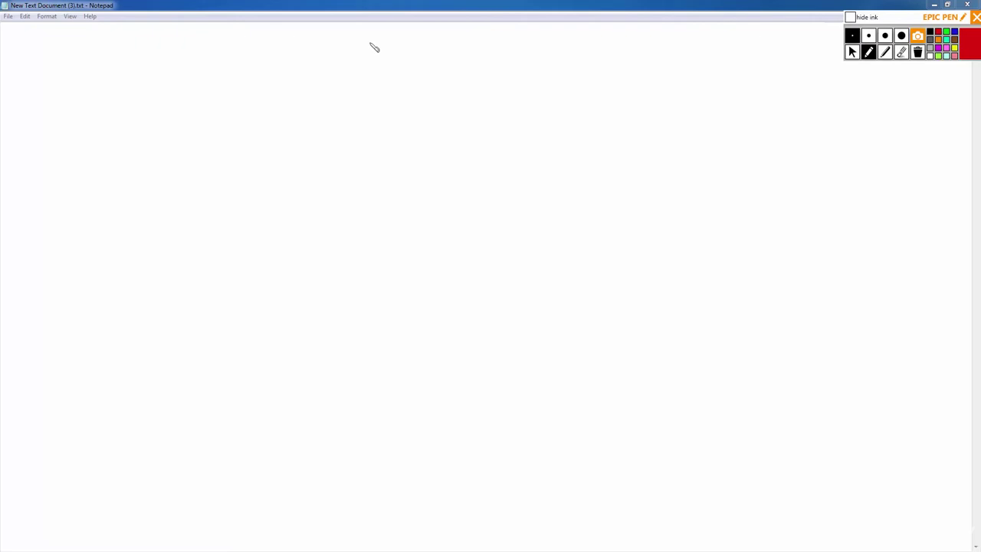
mouse_move(372, 44)
left_mouse_down()
mouse_move(372, 70)
mouse_move(361, 76)
mouse_move(395, 75)
left_mouse_up()
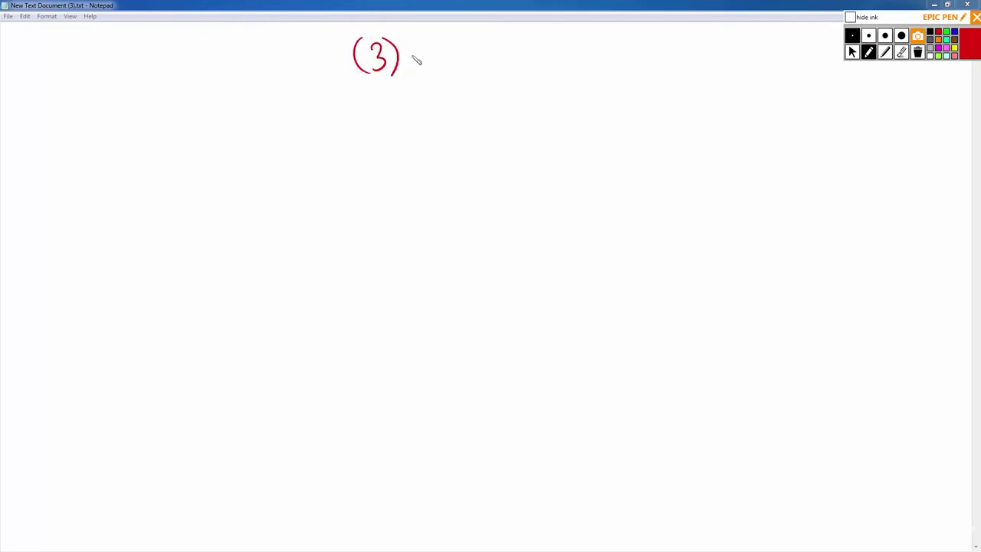
mouse_move(420, 44)
left_mouse_down()
mouse_move(422, 64)
mouse_move(435, 66)
left_mouse_up()
left_click_drag(445, 44, 444, 60)
mouse_move(465, 49)
left_mouse_down()
mouse_move(460, 66)
mouse_move(465, 49)
left_mouse_up()
left_click_drag(477, 48, 491, 65)
left_click_drag(491, 51, 483, 65)
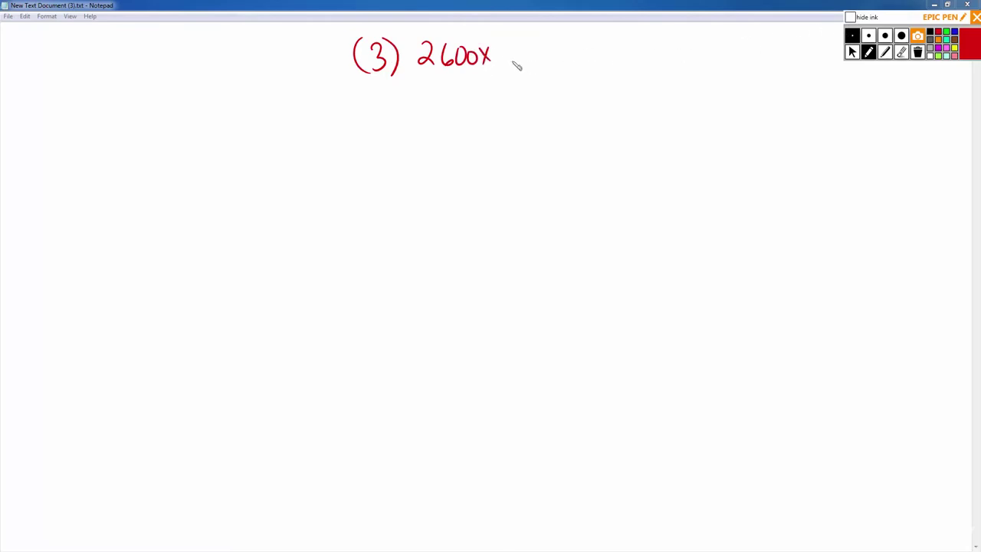
left_click_drag(495, 54, 518, 66)
left_click(852, 51)
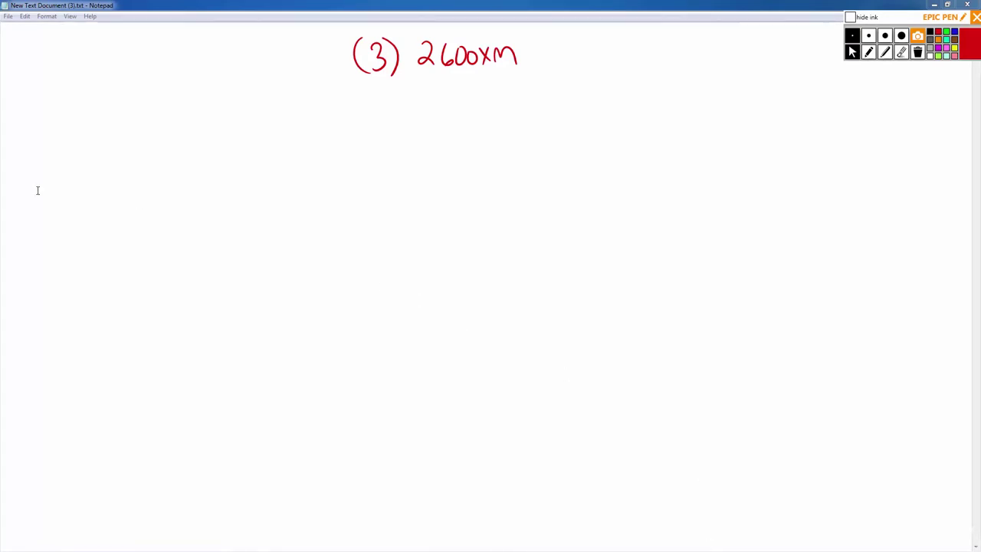
Move the eBay window below the heading and search for 'cisco 2600xm'.
key("alt+Tab")
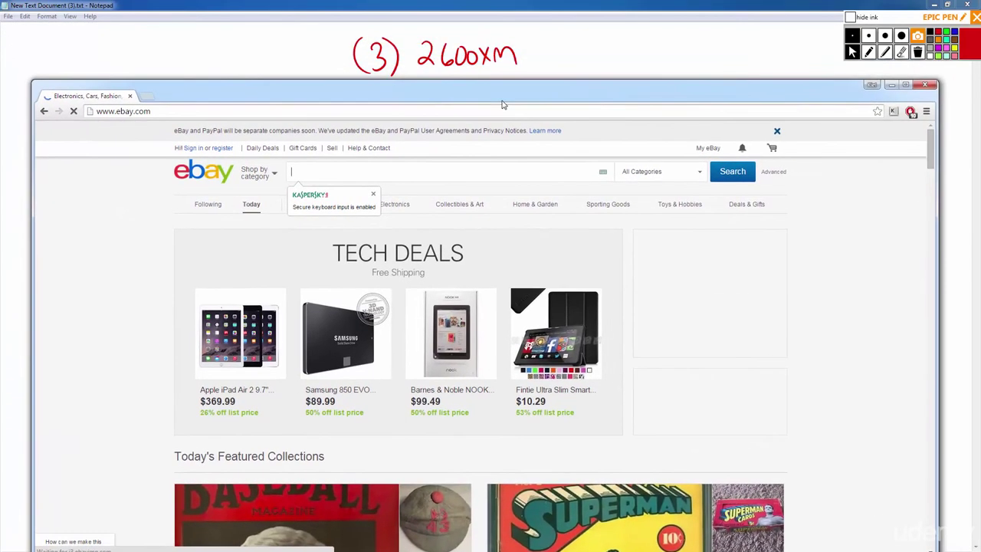
left_click_drag(502, 104, 504, 203)
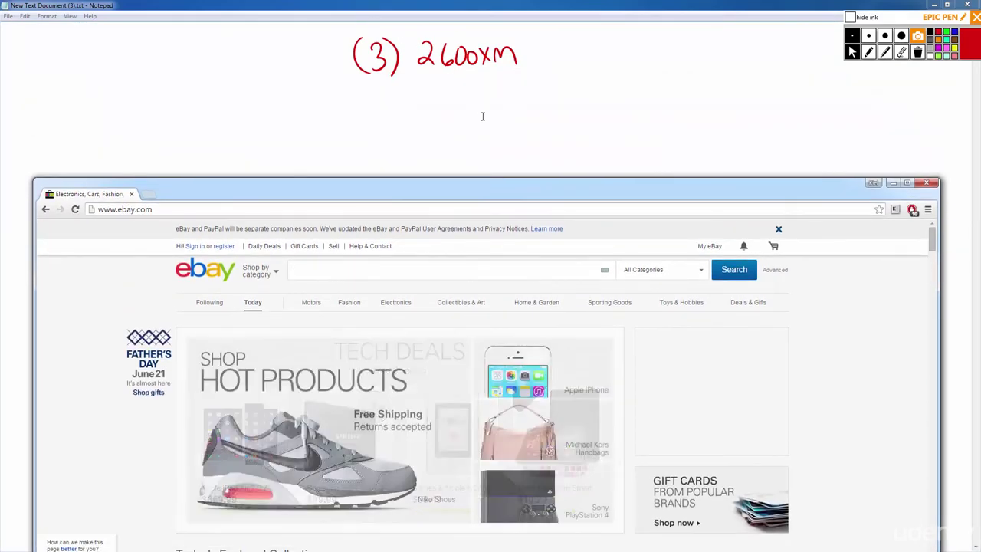
type("e")
key("BackSpace")
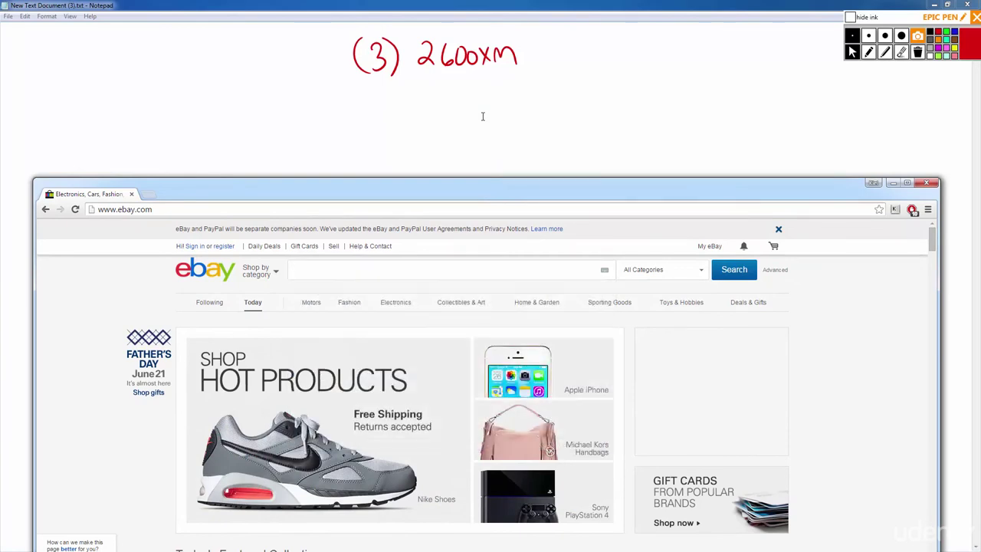
type("cisco ")
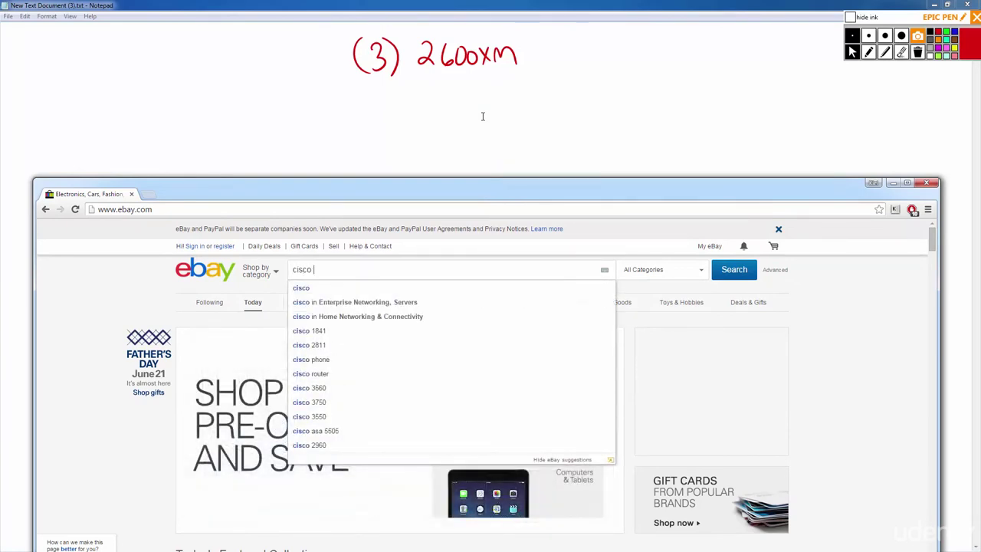
type("2600xm")
key("Return")
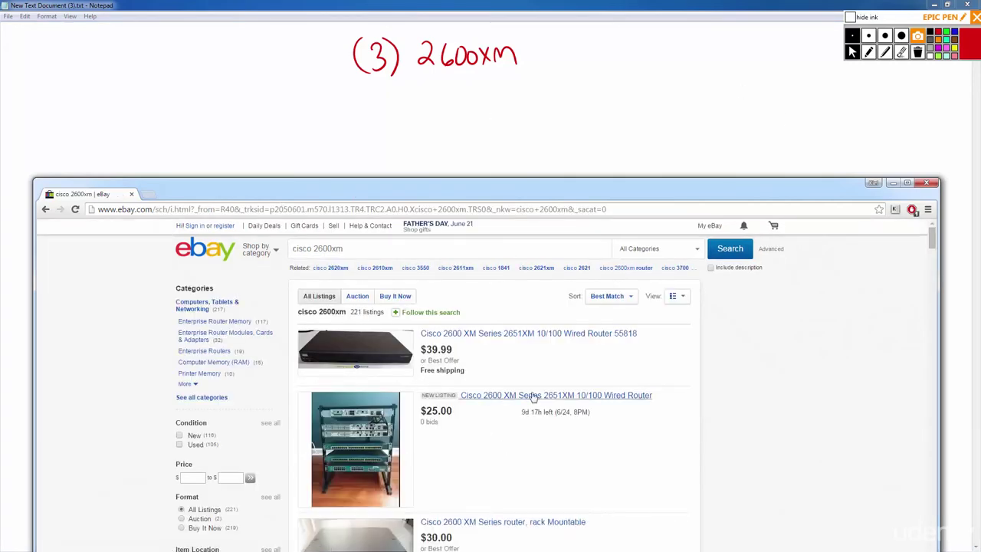
Show Buy It Now listings only, sorted by price plus shipping, lowest first.
mouse_move(431, 312)
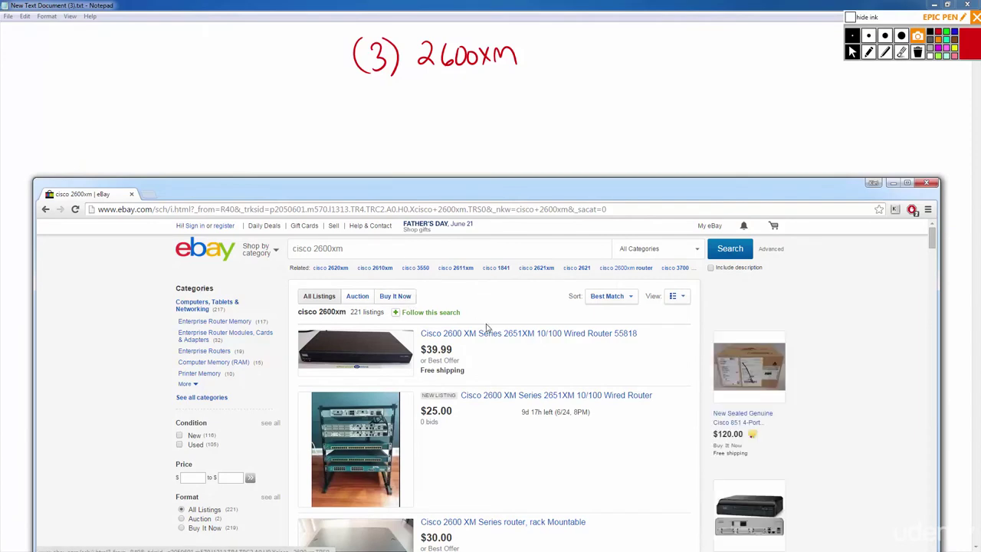
left_click(402, 298)
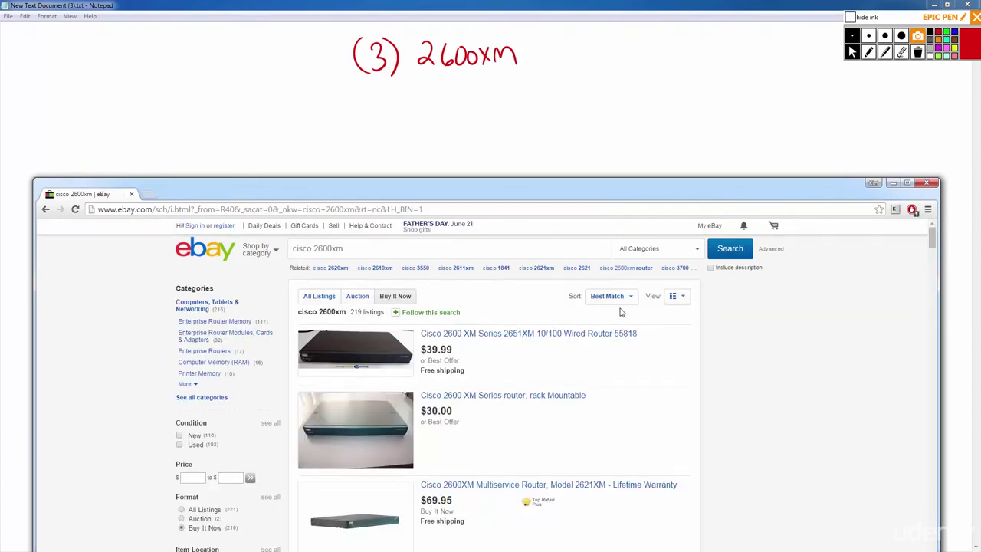
left_click(633, 299)
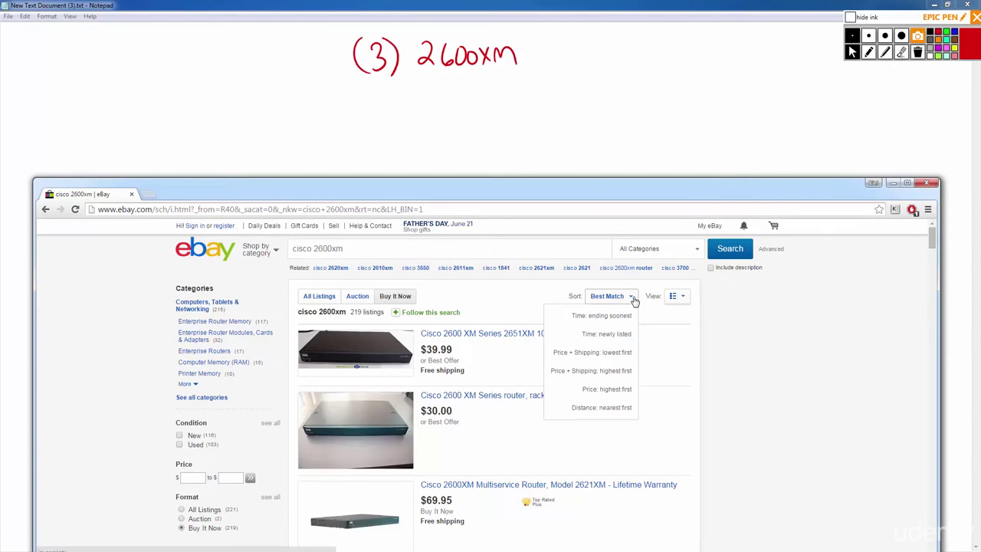
left_click(610, 357)
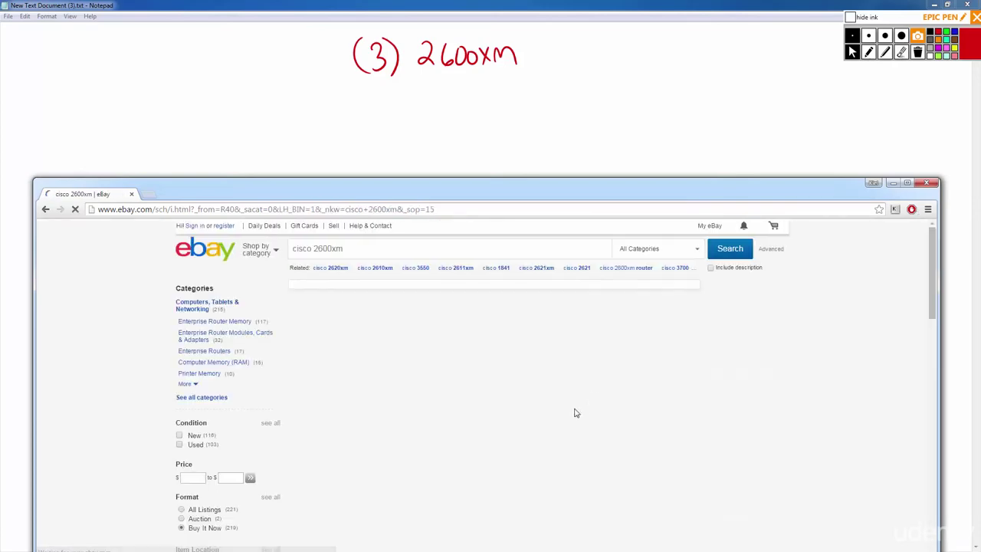
Set the results to show 200 items per page.
scroll(547, 405, "down", 15)
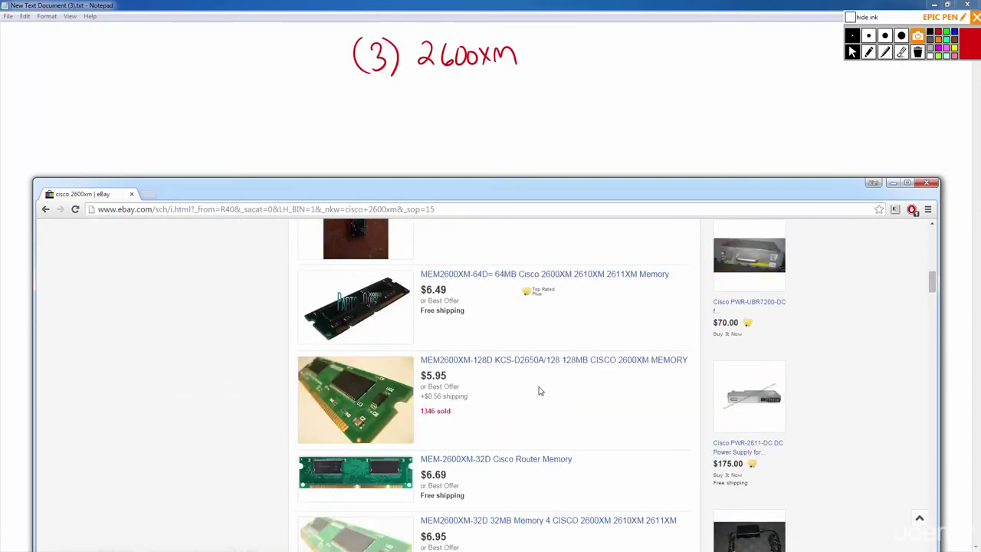
scroll(548, 390, "down", 15)
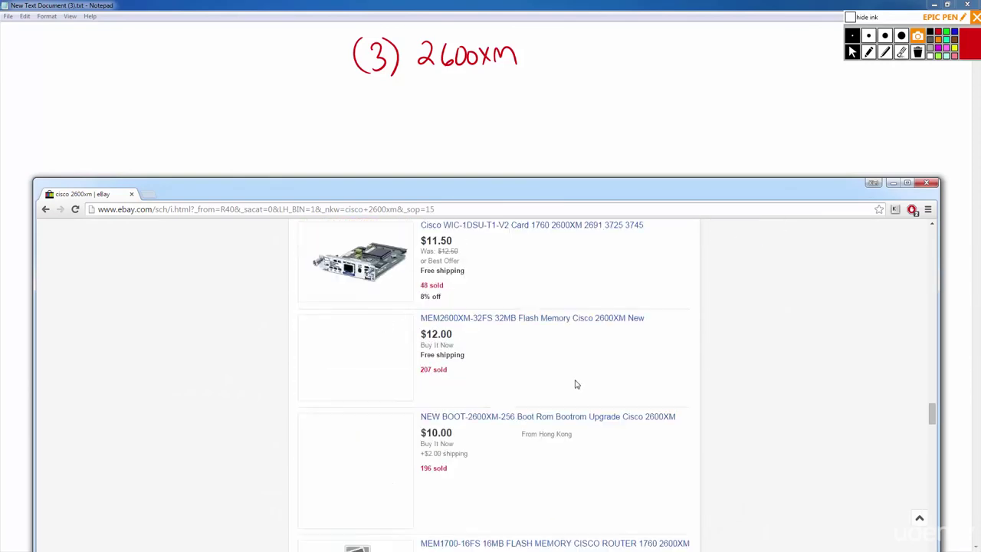
scroll(577, 384, "down", 15)
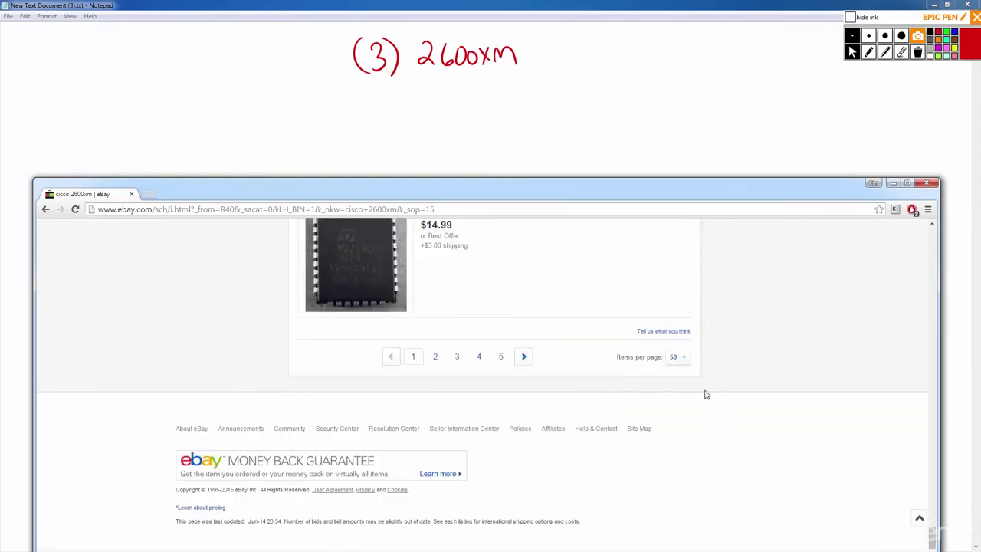
mouse_move(688, 368)
left_click(678, 414)
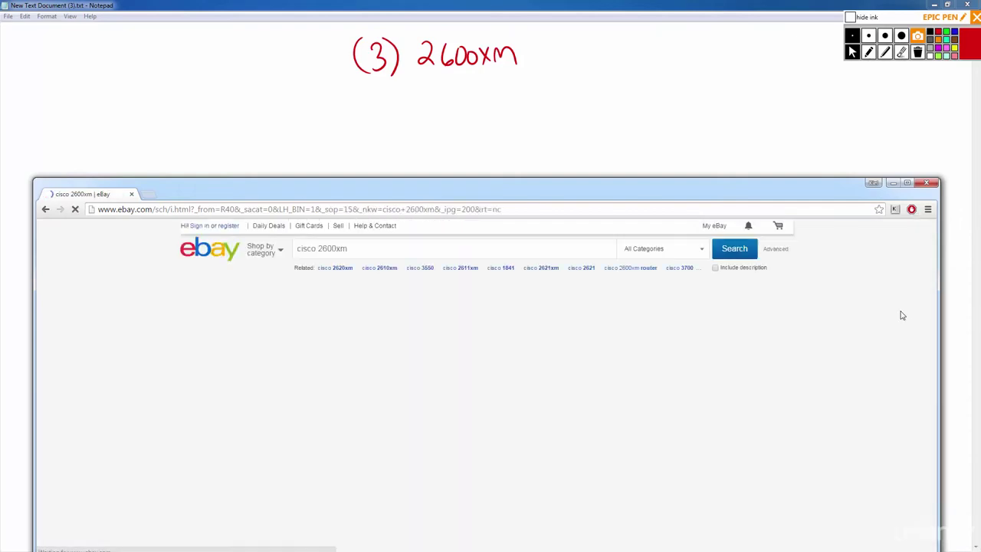
Scroll the listings to the $59.95 Cisco Router 2600 XM Series item.
scroll(805, 431, "down", 10)
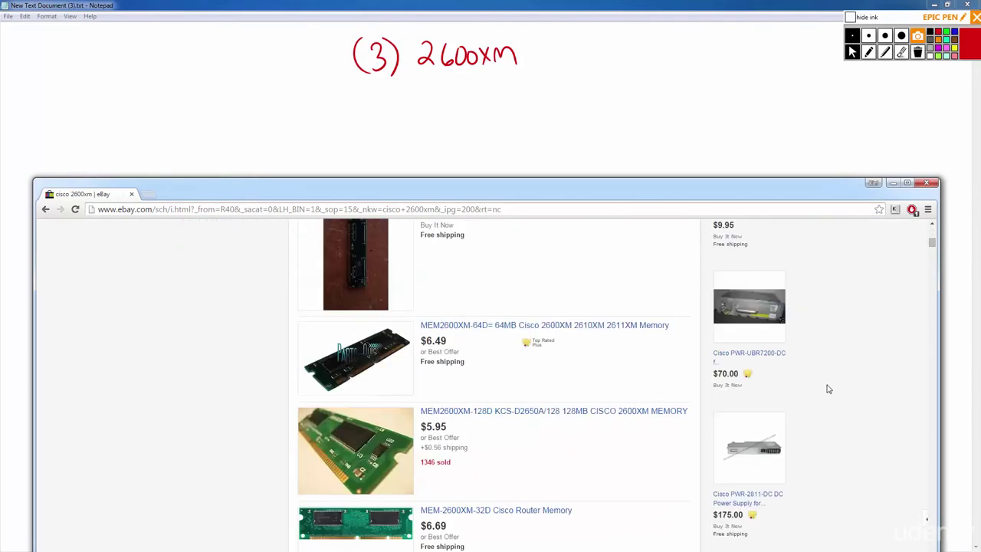
scroll(805, 431, "down", 15)
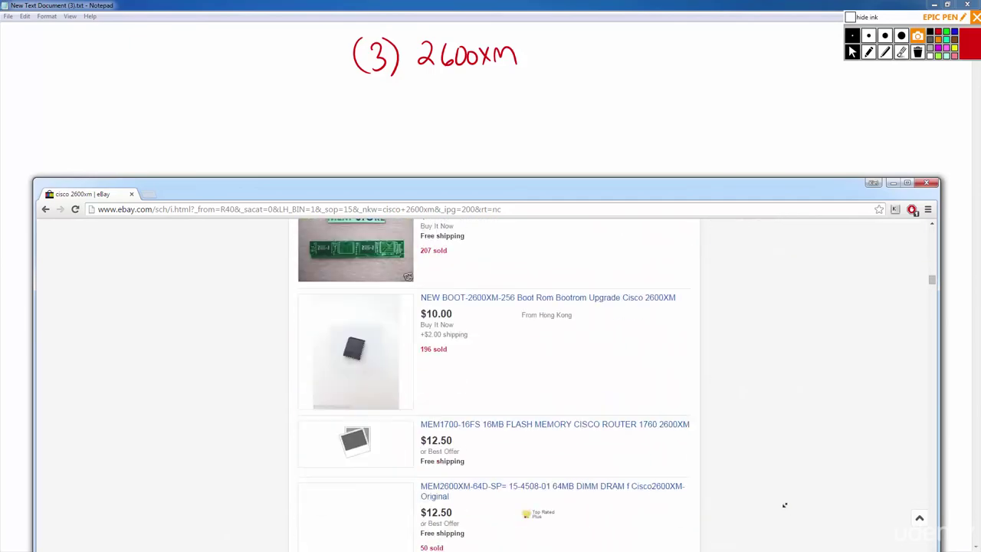
scroll(781, 495, "down", 15)
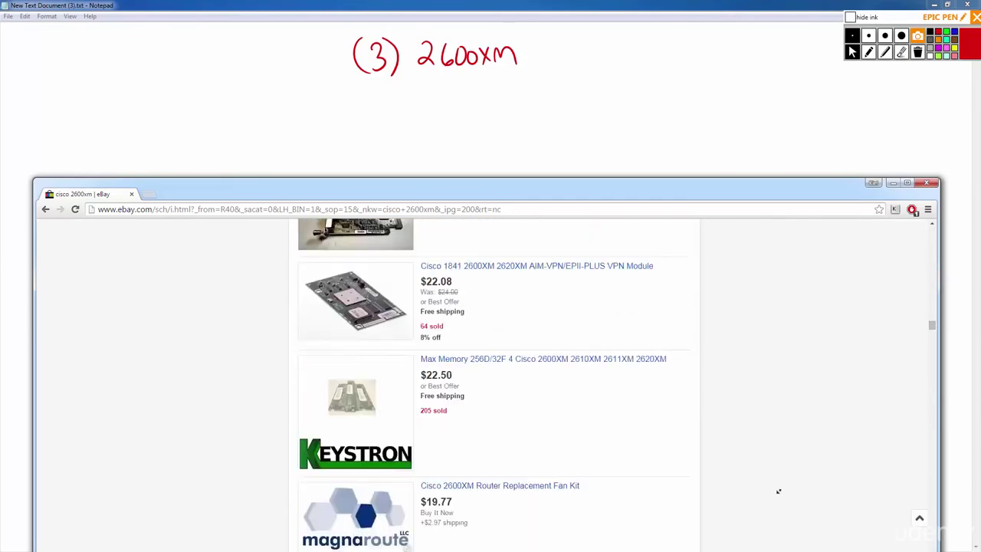
scroll(778, 492, "down", 15)
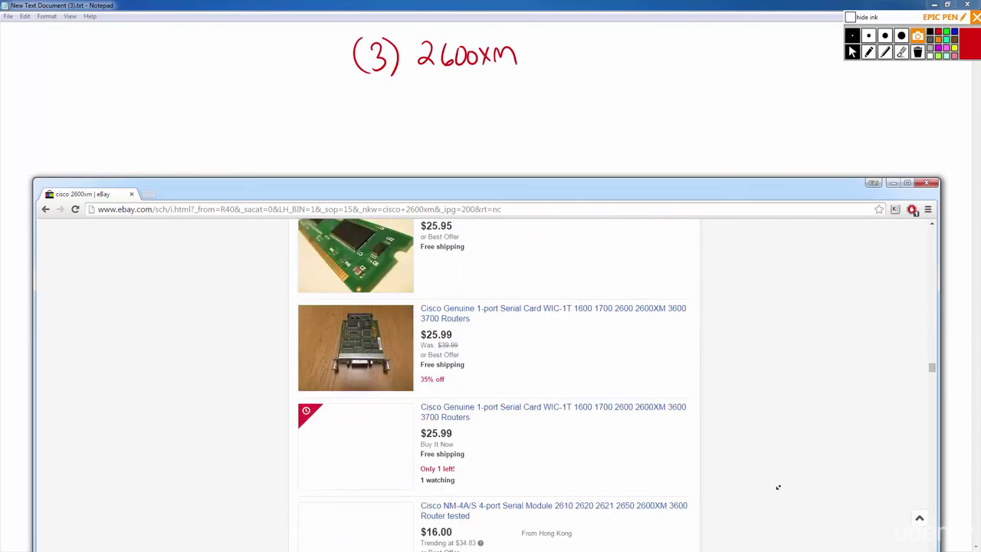
scroll(774, 460, "down", 5)
scroll(755, 344, "up", 15)
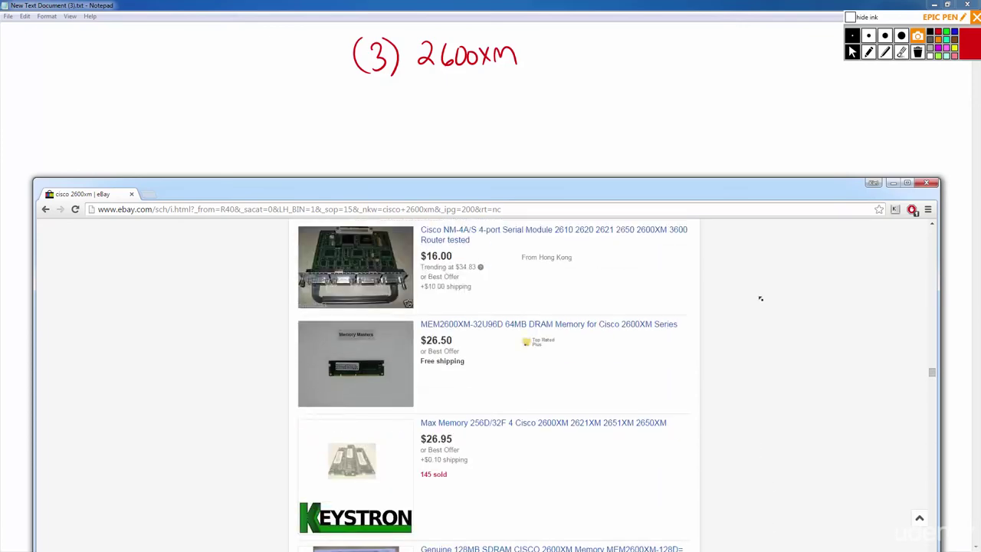
scroll(756, 317, "up", 8)
scroll(757, 404, "down", 1)
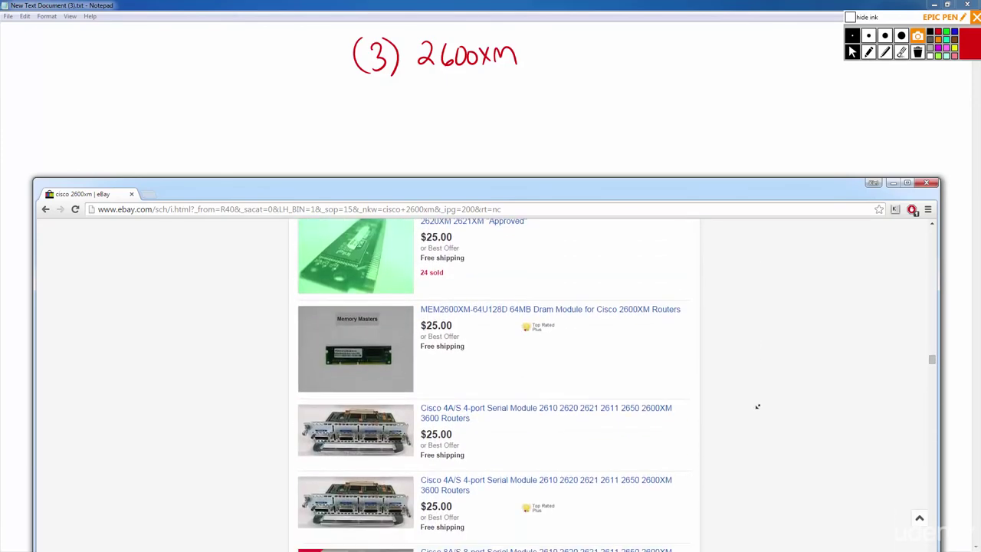
scroll(751, 402, "down", 1)
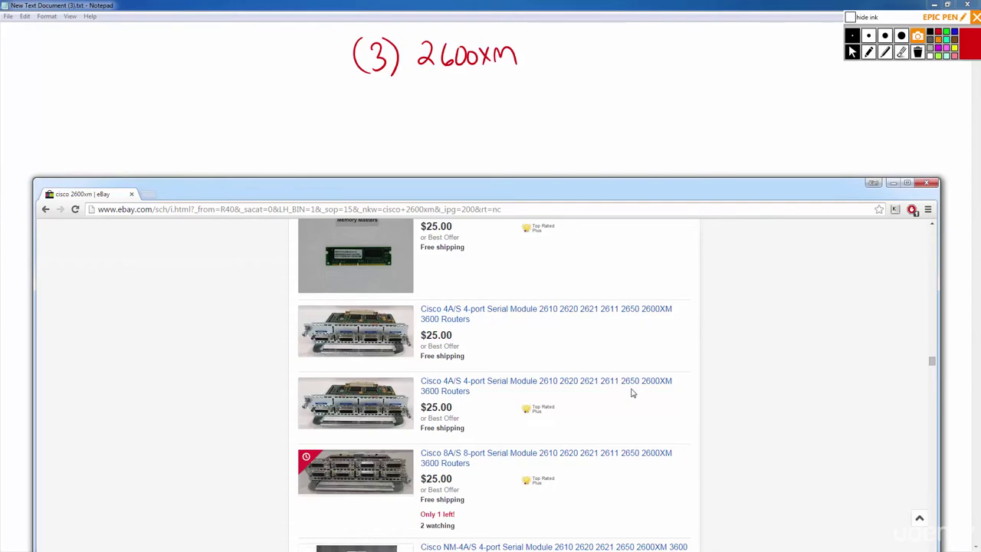
scroll(631, 393, "down", 1)
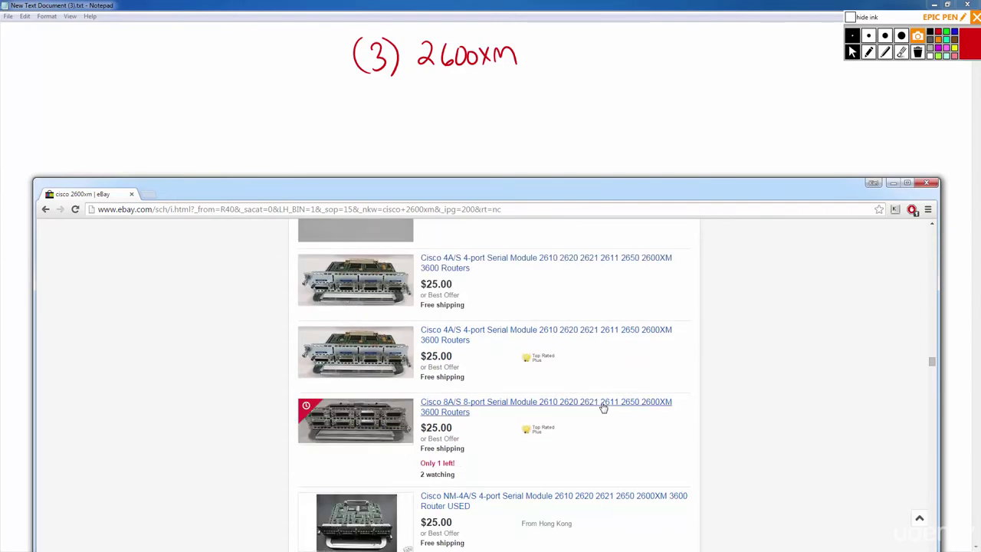
scroll(605, 406, "down", 4)
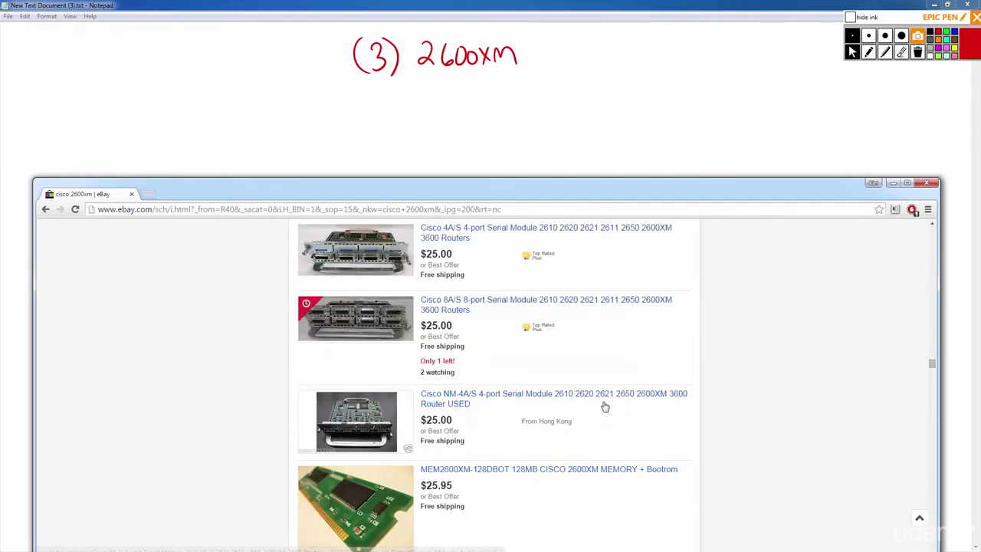
scroll(589, 397, "down", 2)
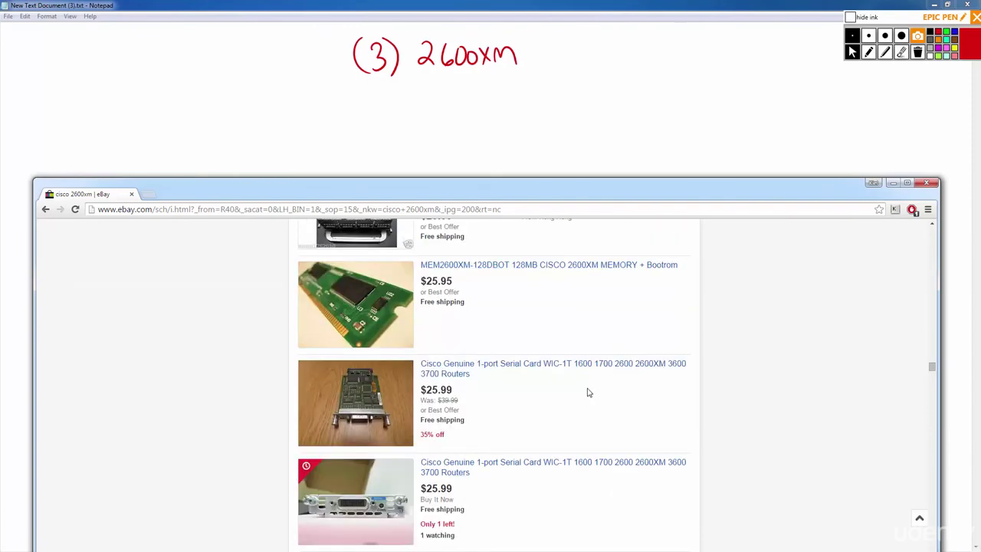
scroll(588, 392, "down", 8)
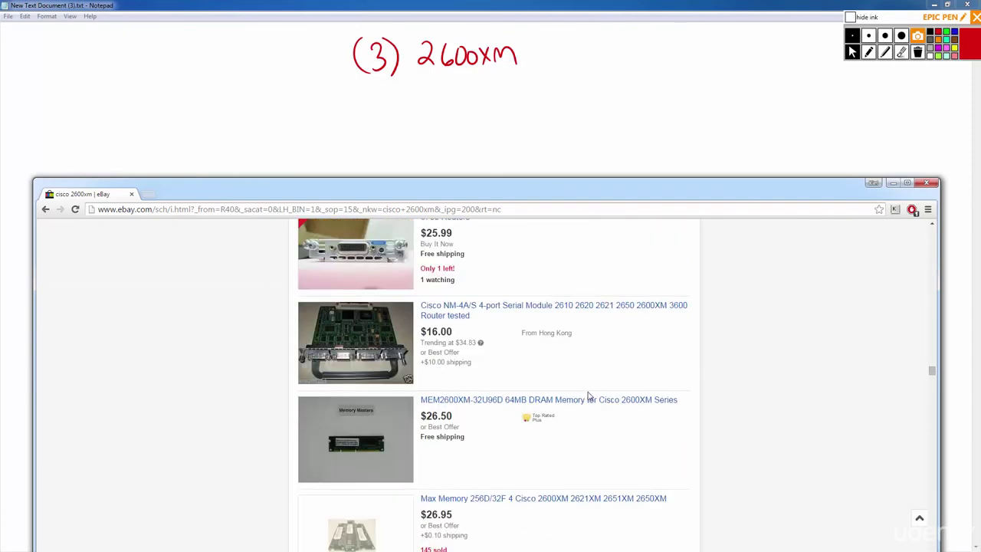
scroll(588, 394, "down", 15)
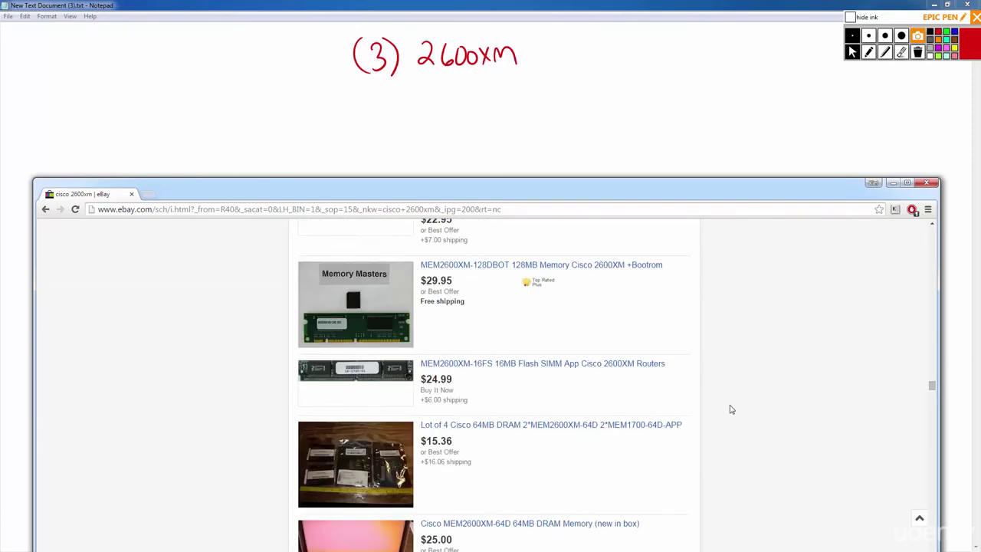
scroll(731, 404, "down", 12)
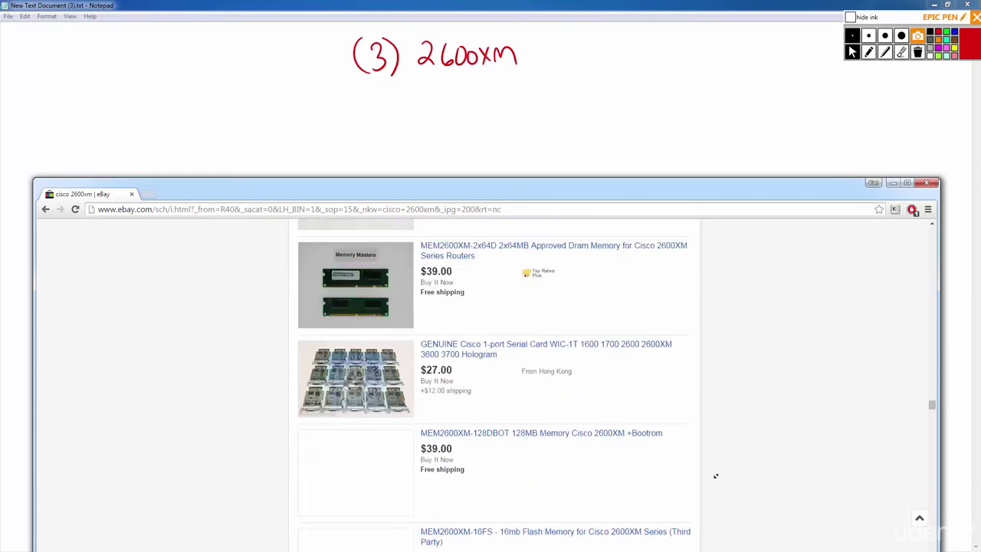
scroll(711, 419, "down", 12)
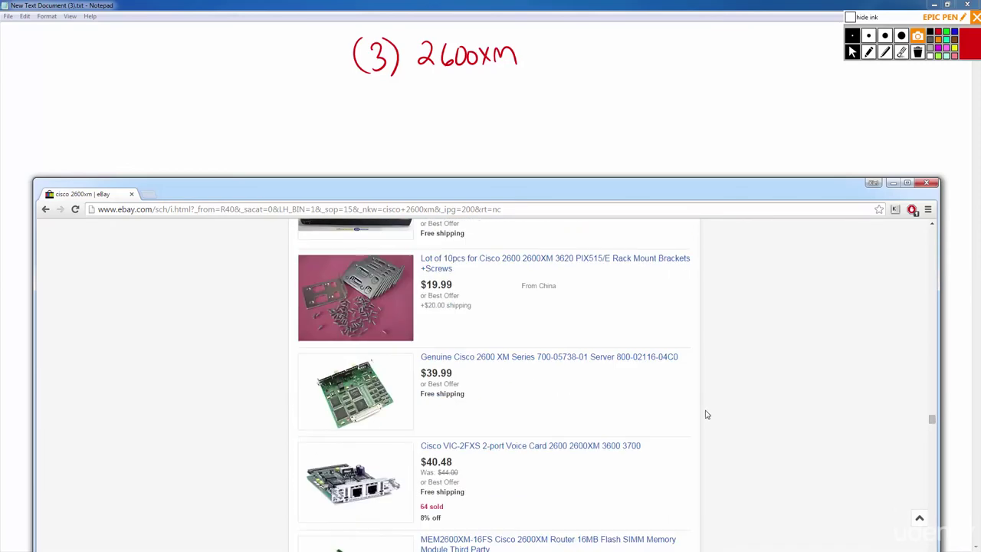
scroll(708, 414, "down", 7)
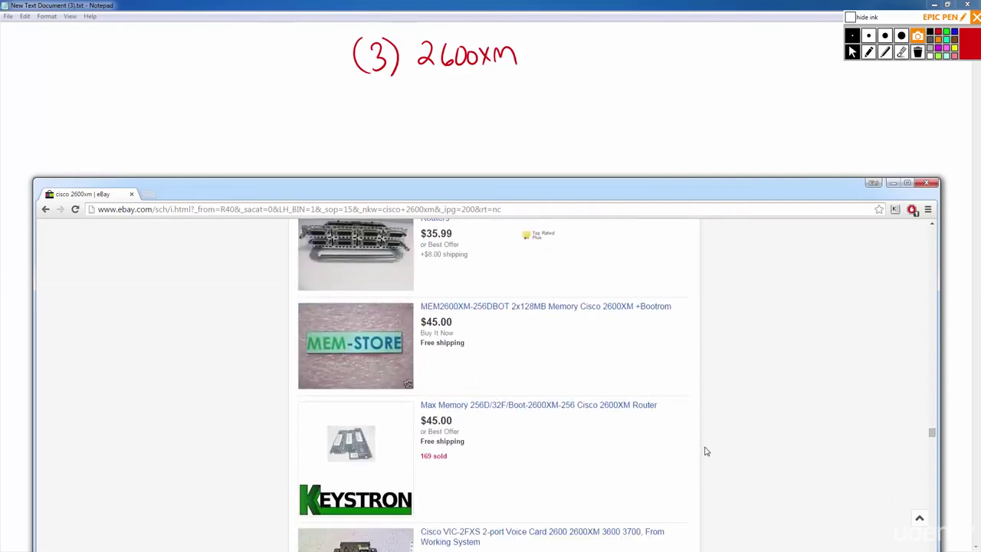
scroll(704, 448, "up", 3)
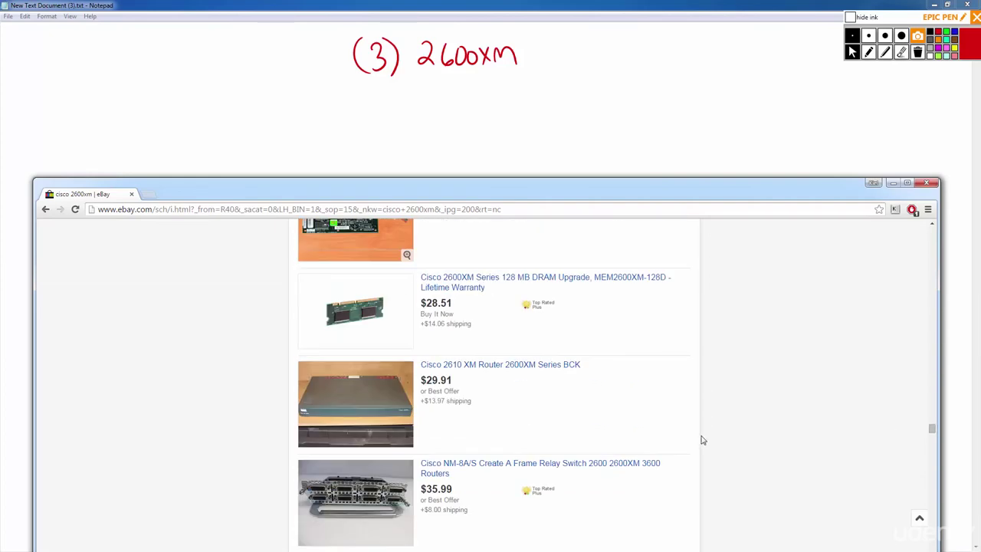
scroll(708, 435, "down", 6)
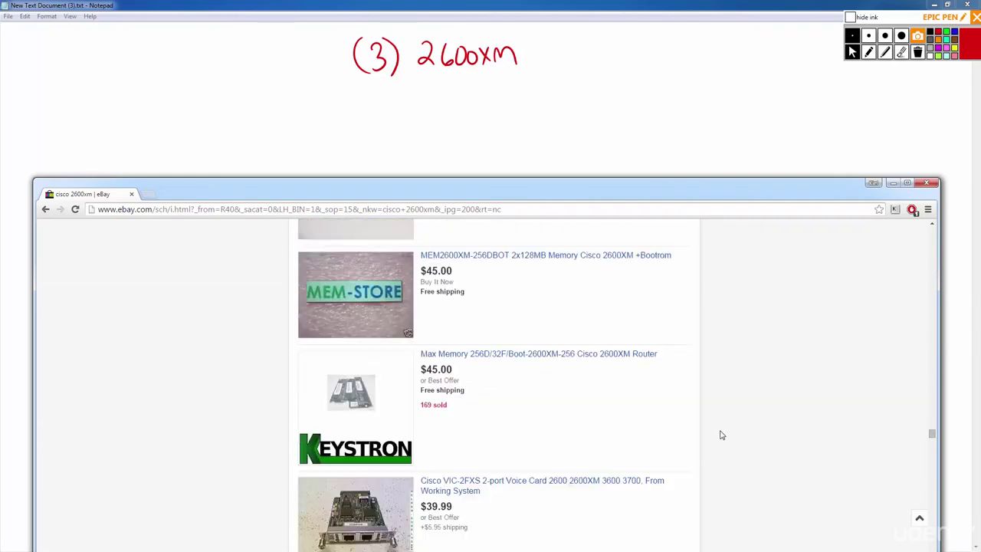
scroll(720, 436, "down", 5)
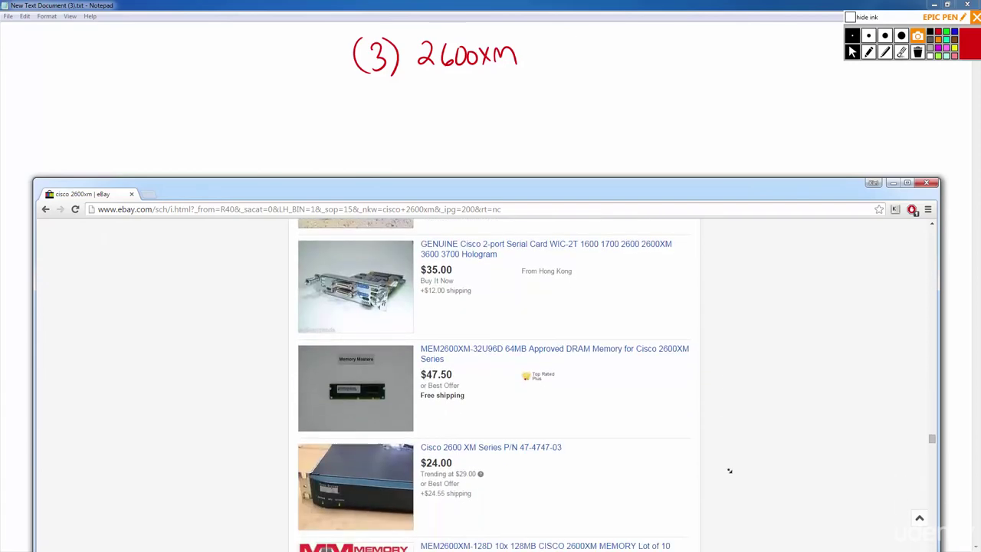
scroll(724, 442, "down", 10)
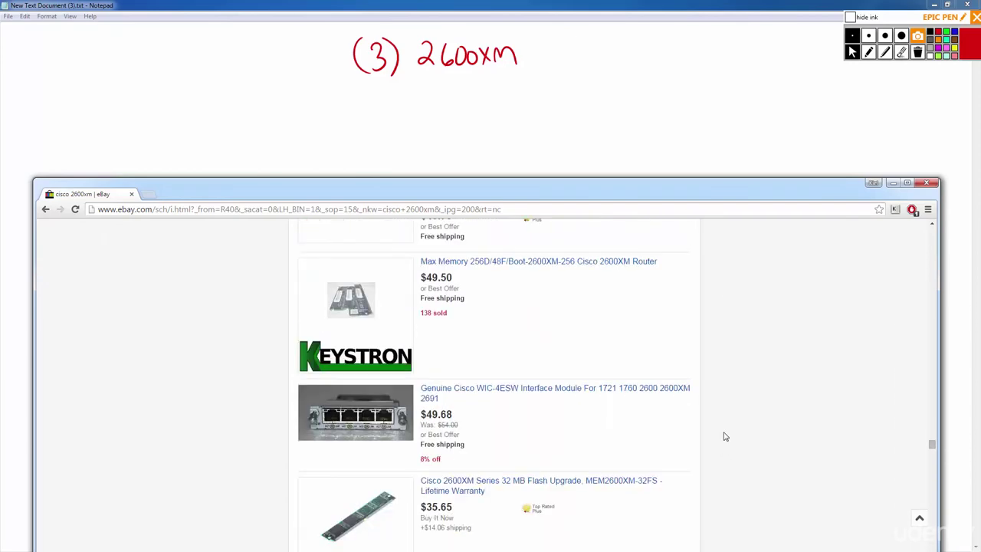
scroll(726, 437, "down", 10)
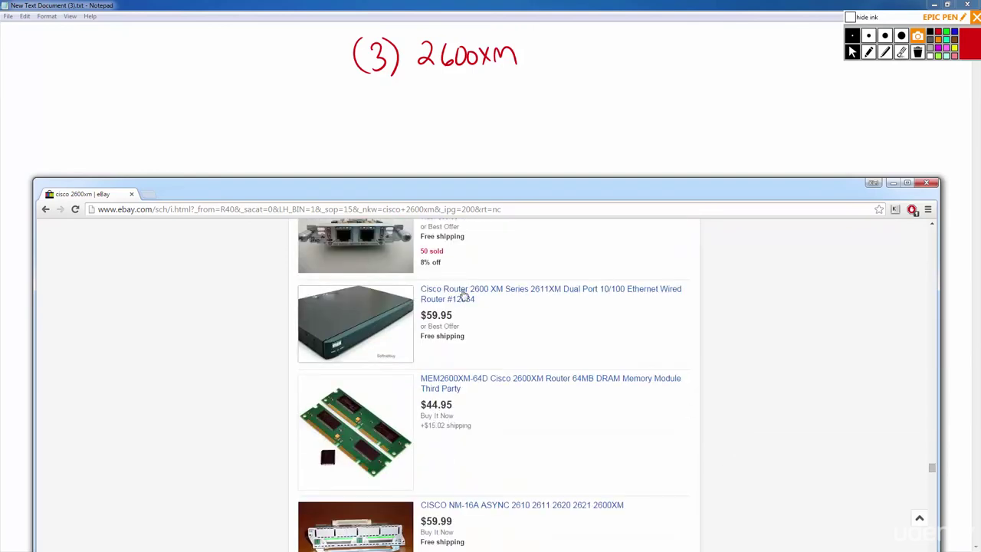
scroll(284, 291, "up", 1)
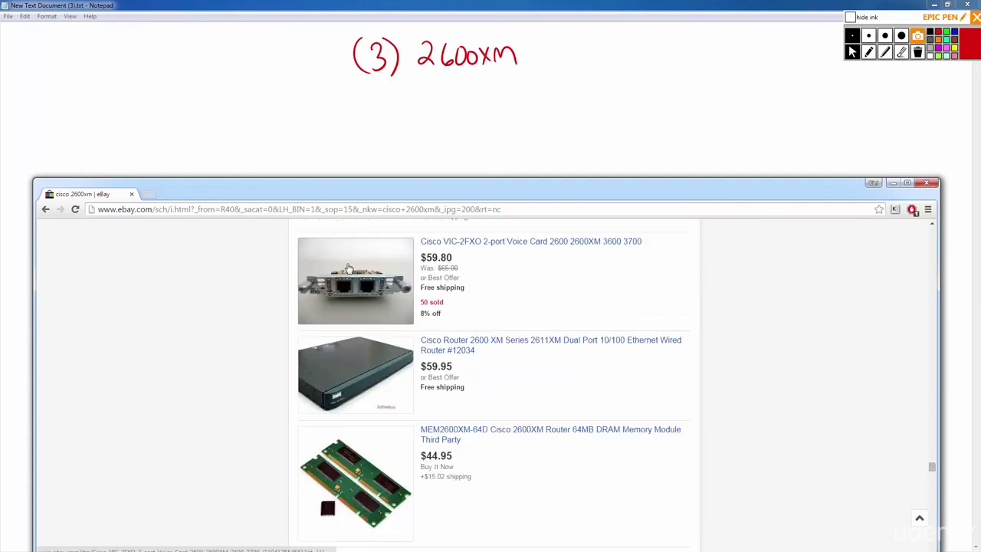
Open the $59.95 Cisco 2611XM listing, read its description, and highlight 'fully functional'.
left_click(520, 344)
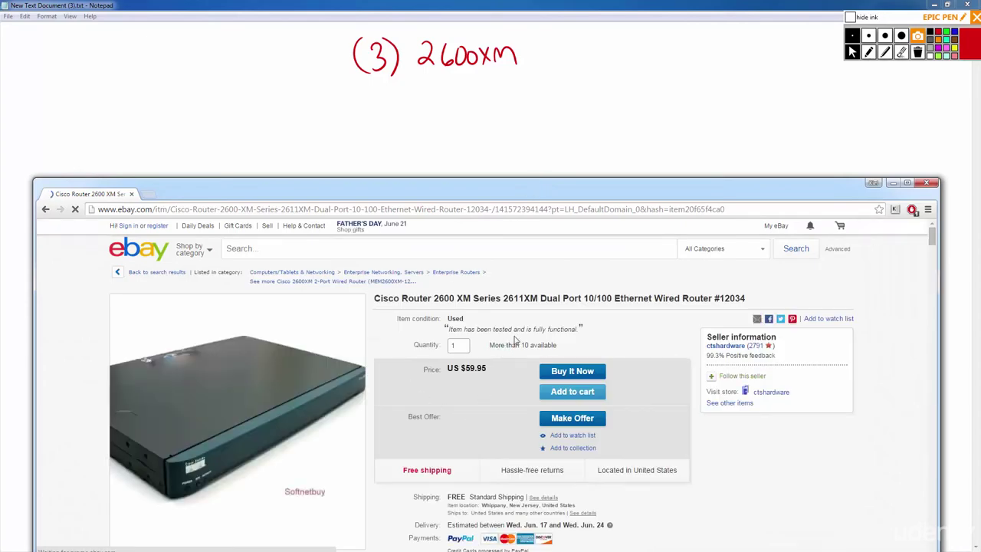
scroll(529, 329, "down", 15)
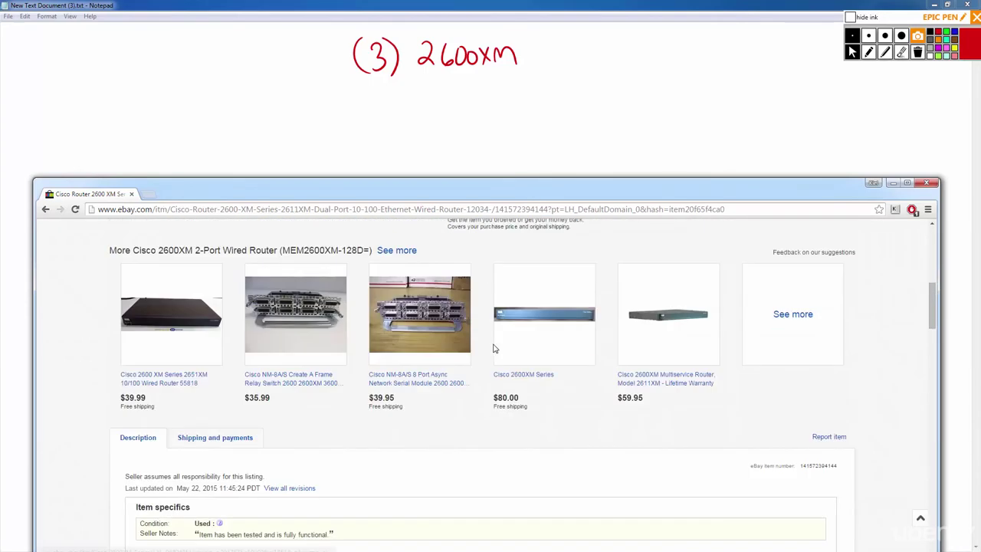
scroll(380, 345, "down", 2)
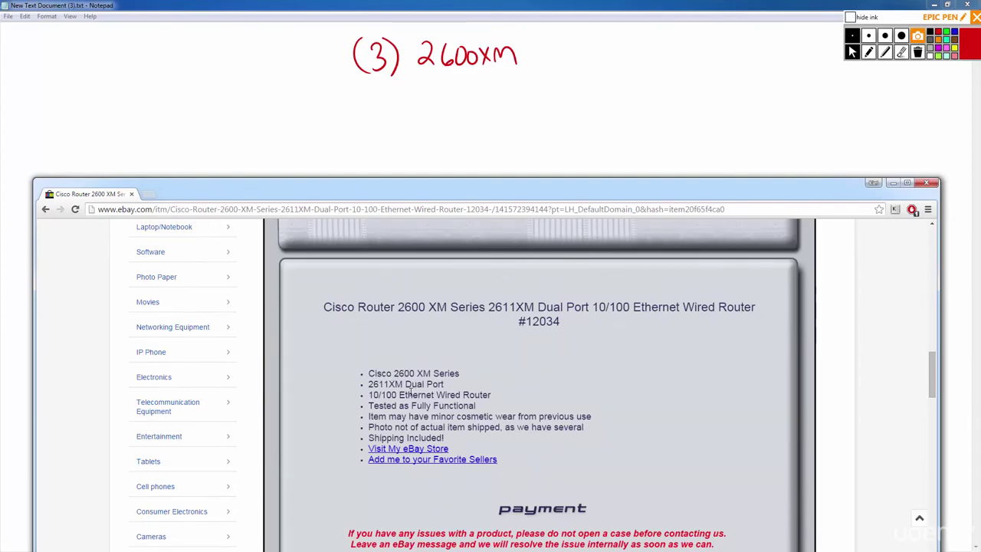
scroll(442, 404, "down", 3)
scroll(442, 404, "down", 1)
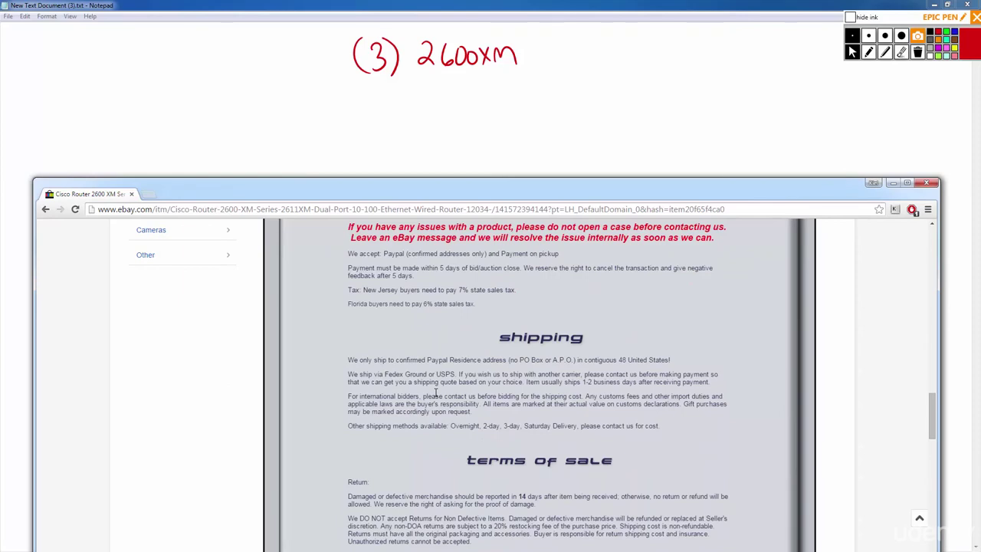
scroll(421, 307, "up", 1)
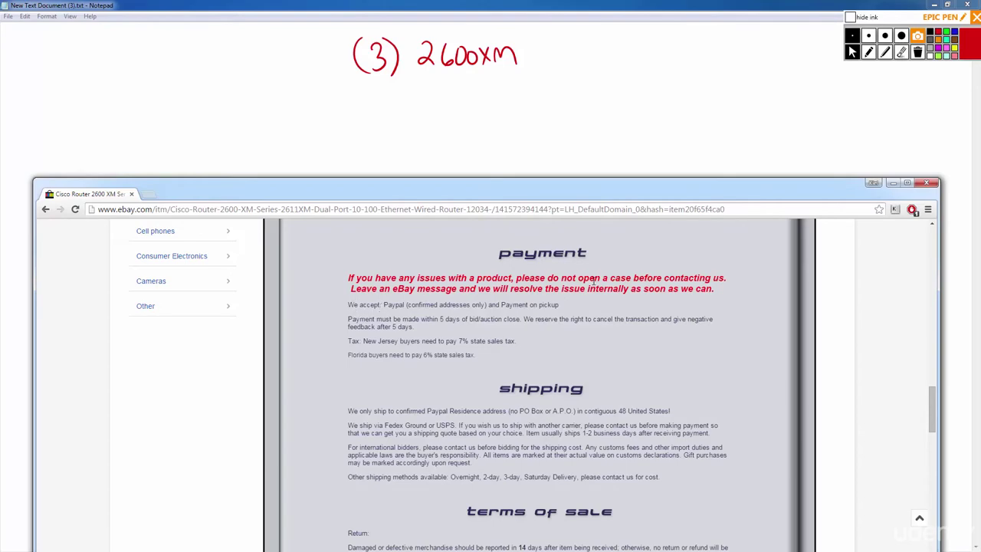
scroll(412, 338, "down", 5)
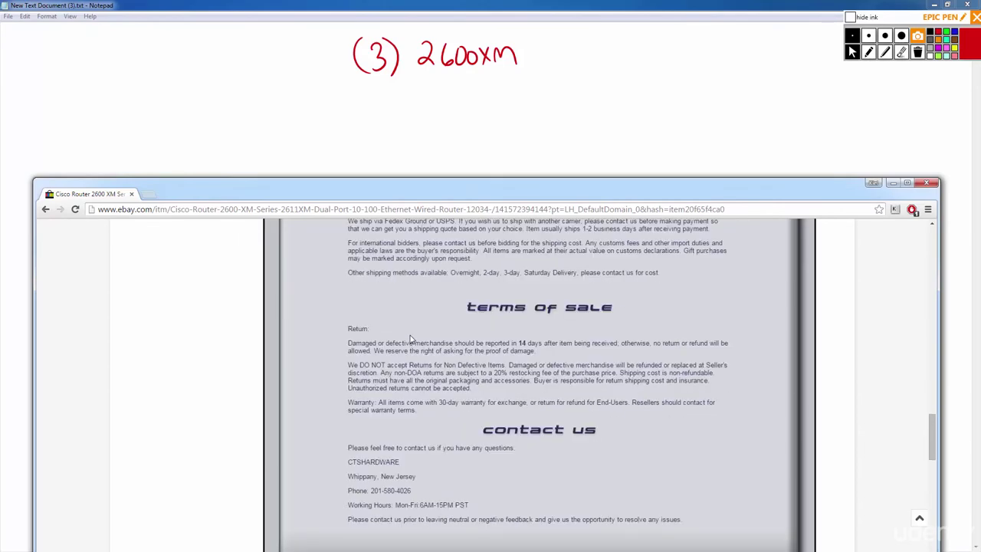
scroll(419, 352, "up", 6)
scroll(419, 351, "up", 4)
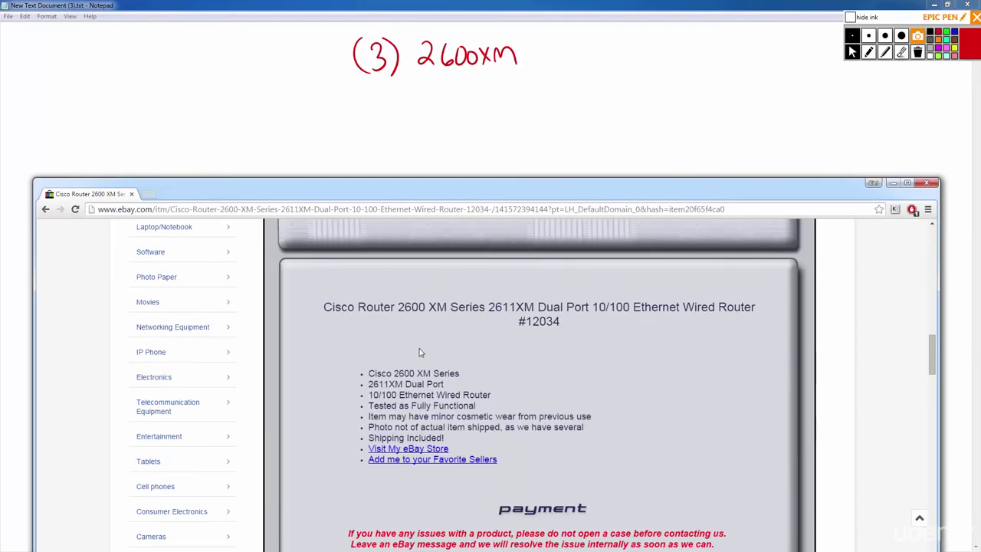
scroll(419, 351, "up", 15)
scroll(373, 357, "up", 3)
scroll(372, 357, "down", 3)
scroll(341, 369, "up", 3)
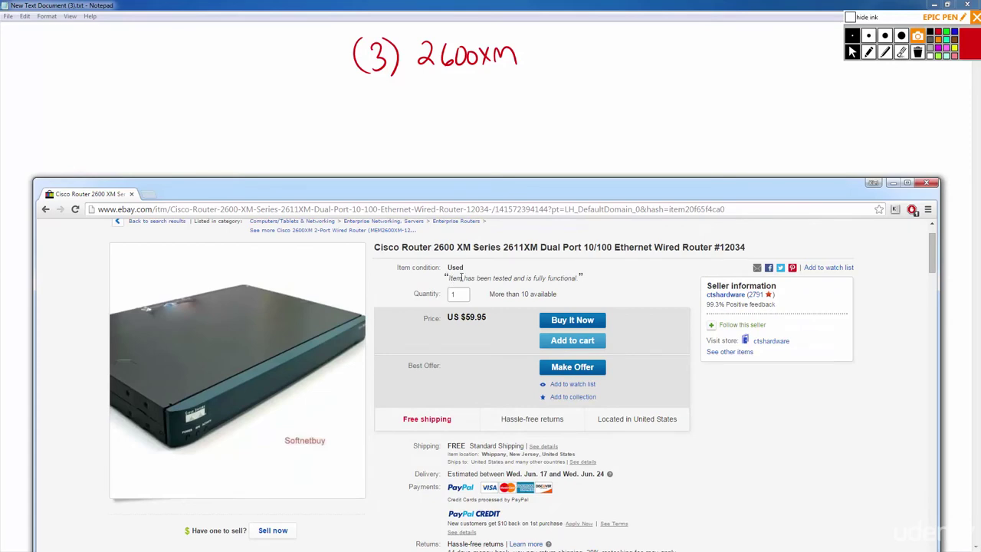
left_click_drag(580, 278, 530, 280)
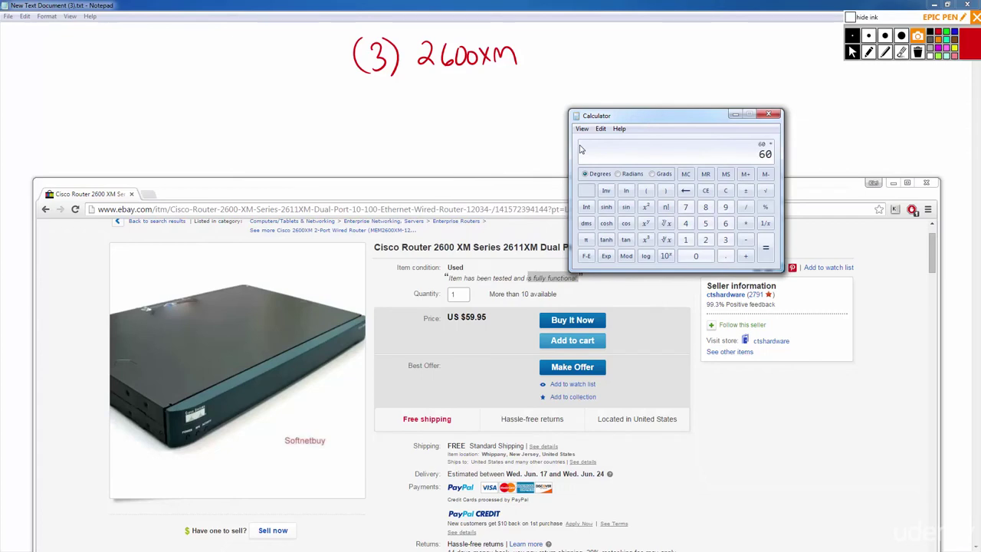
Compute 60 × 3 = 180 in Calculator, then minimize the browser and Calculator to show the notes.
key("Return")
left_click(654, 46)
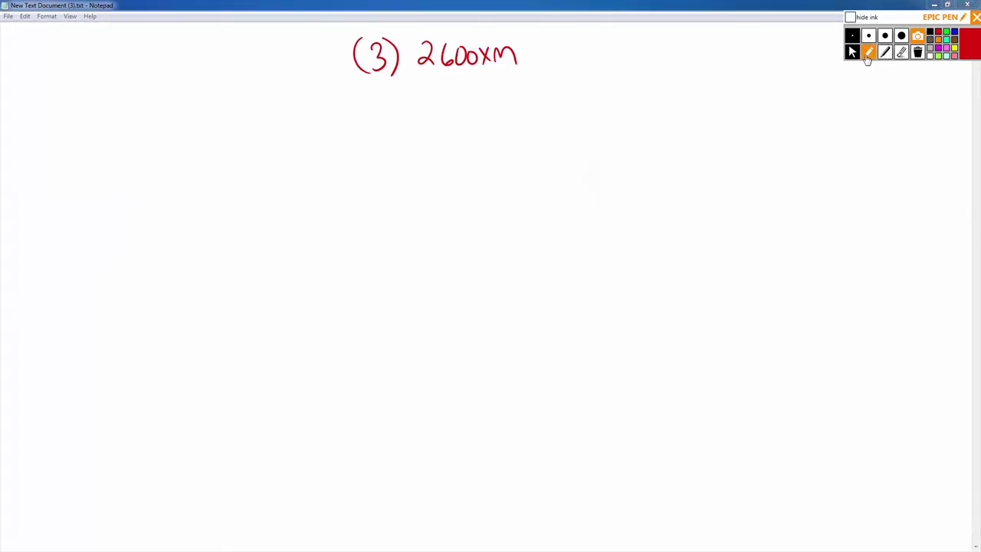
With the pen, write '– $180' after 2600xm and draw a second '(3)' below.
left_click(868, 56)
mouse_move(524, 55)
left_mouse_down()
mouse_move(550, 67)
mouse_move(569, 46)
mouse_move(586, 57)
mouse_move(591, 48)
mouse_move(539, 49)
left_mouse_up()
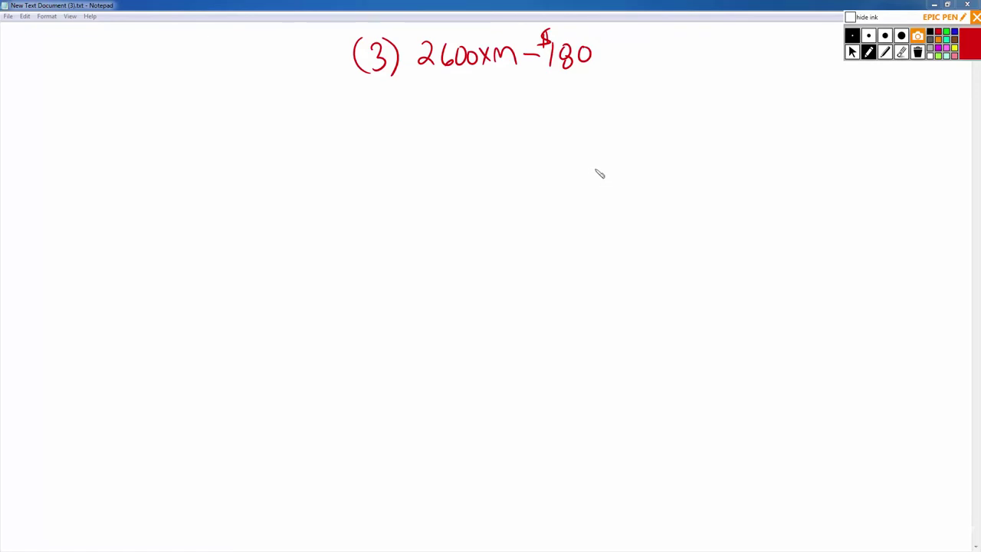
left_click_drag(373, 92, 372, 117)
left_click_drag(366, 89, 367, 120)
left_click_drag(393, 88, 396, 121)
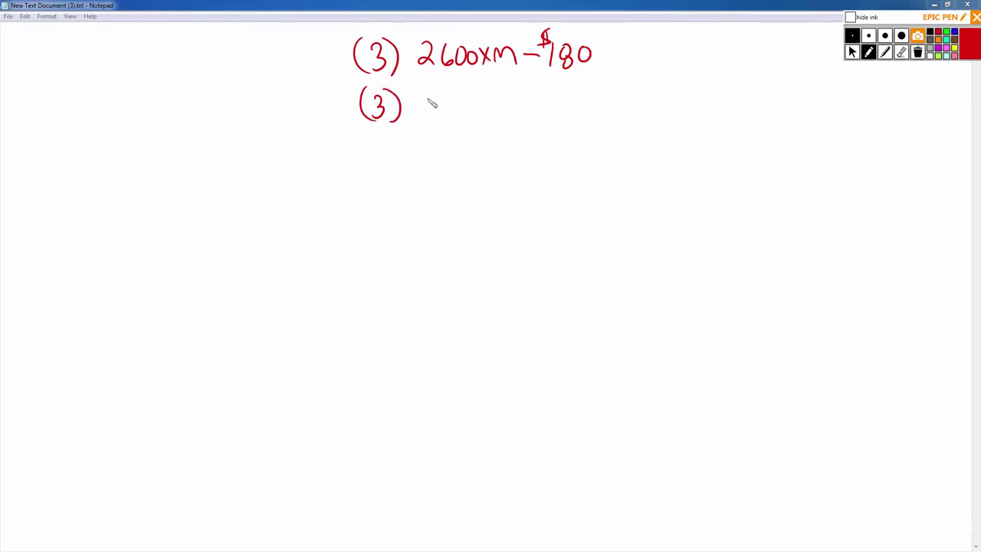
Handwrite '3560 –' beside the new '(3)' and '2950 –' beneath it, then return to the cursor tool.
mouse_move(426, 95)
left_mouse_down()
mouse_move(469, 95)
mouse_move(482, 113)
mouse_move(484, 100)
left_mouse_up()
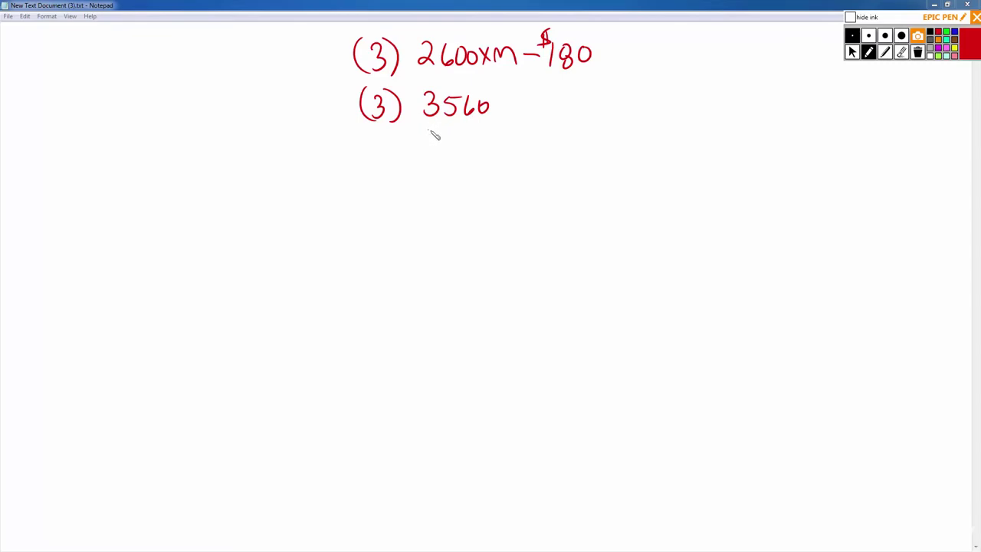
left_click_drag(432, 135, 483, 142)
left_click_drag(502, 102, 526, 102)
left_click_drag(497, 137, 524, 138)
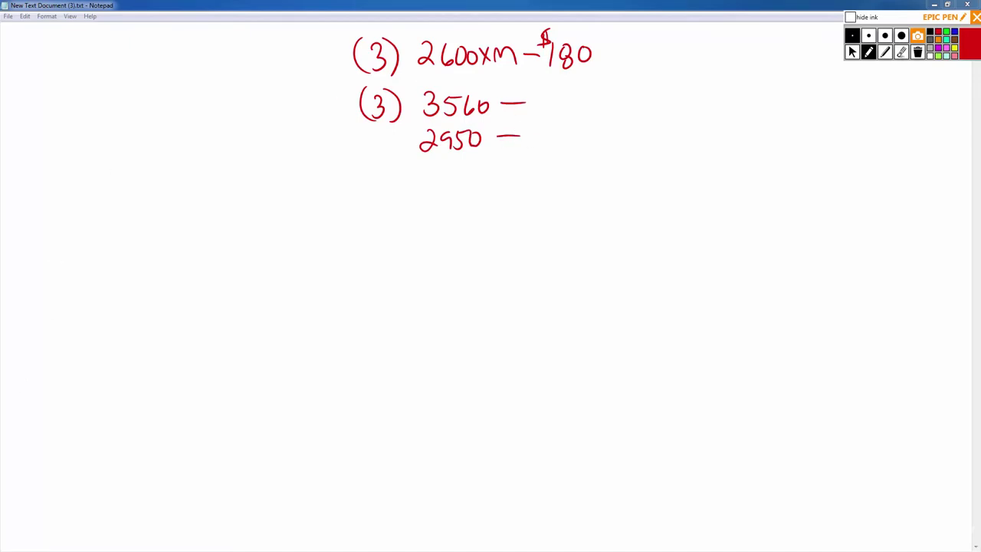
left_click(851, 52)
Bring eBay back over the notes and search for 'cisco 3560'.
key("alt+Tab")
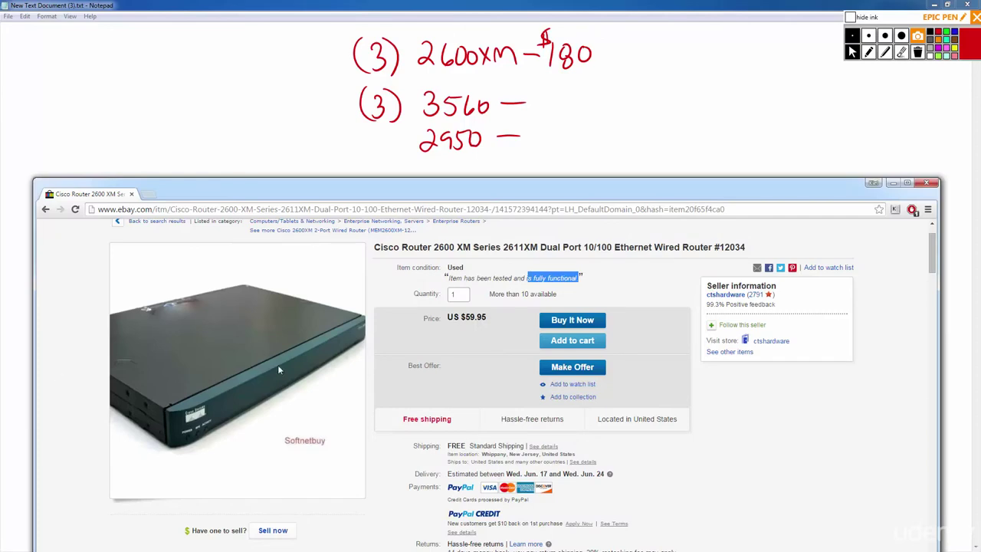
left_click(843, 449)
scroll(778, 479, "up", 1)
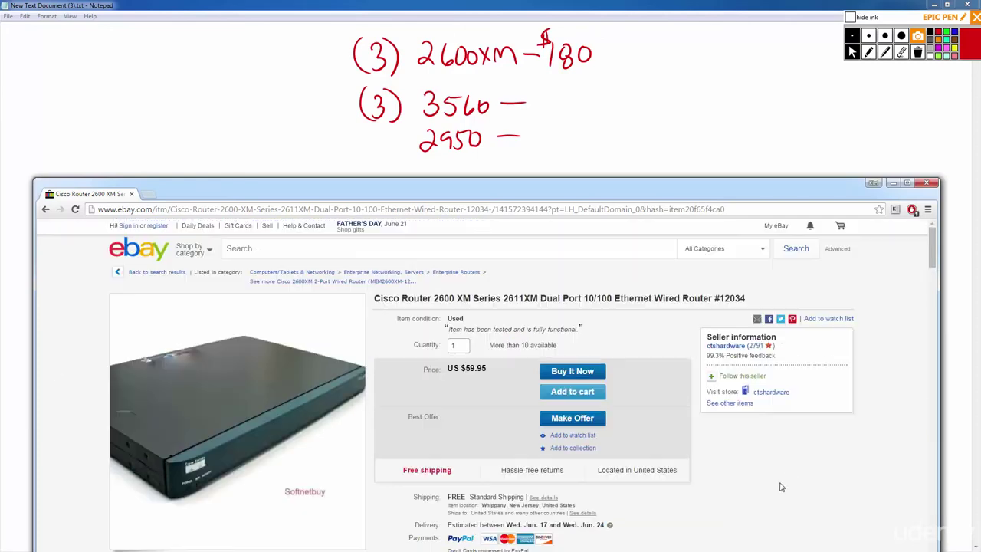
left_click(285, 254)
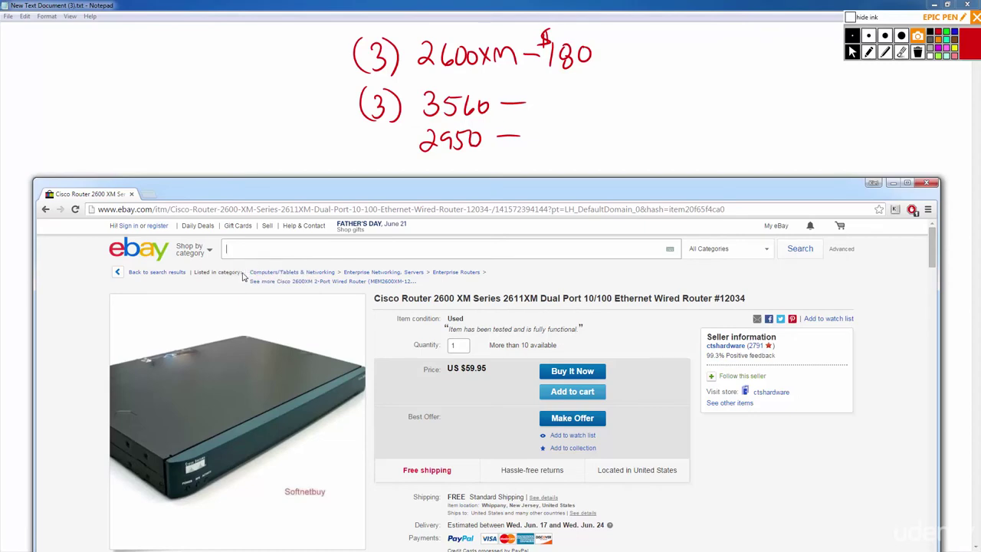
type("cisco ")
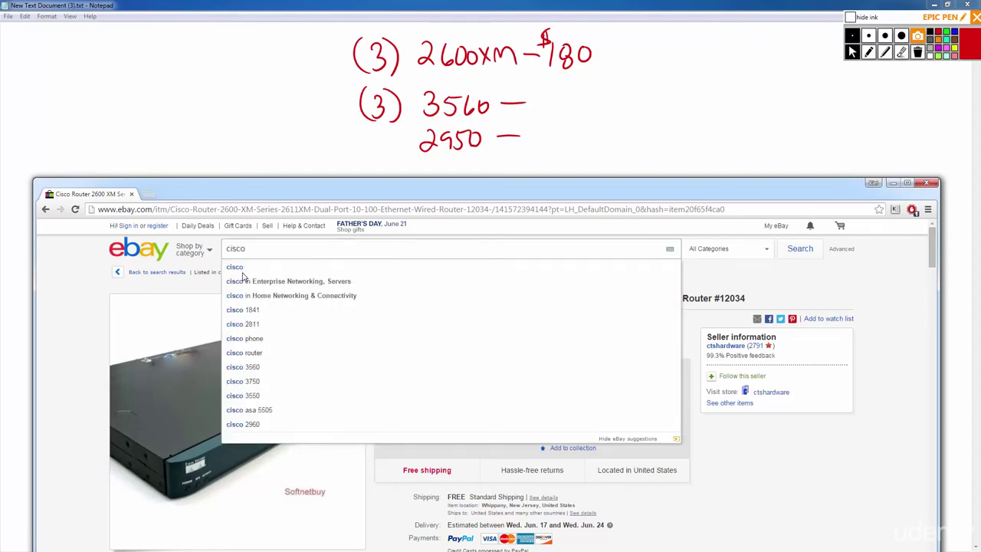
type("3560")
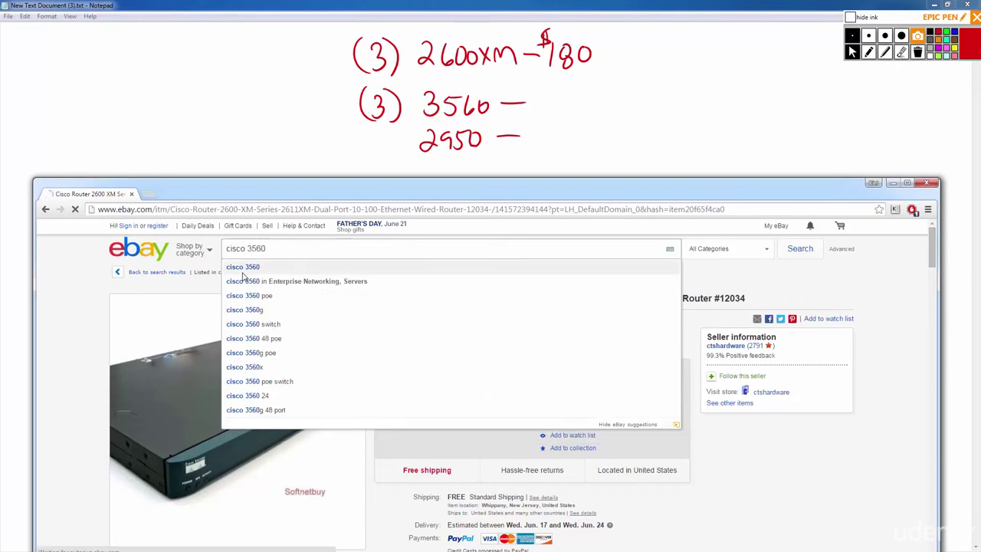
key("Return")
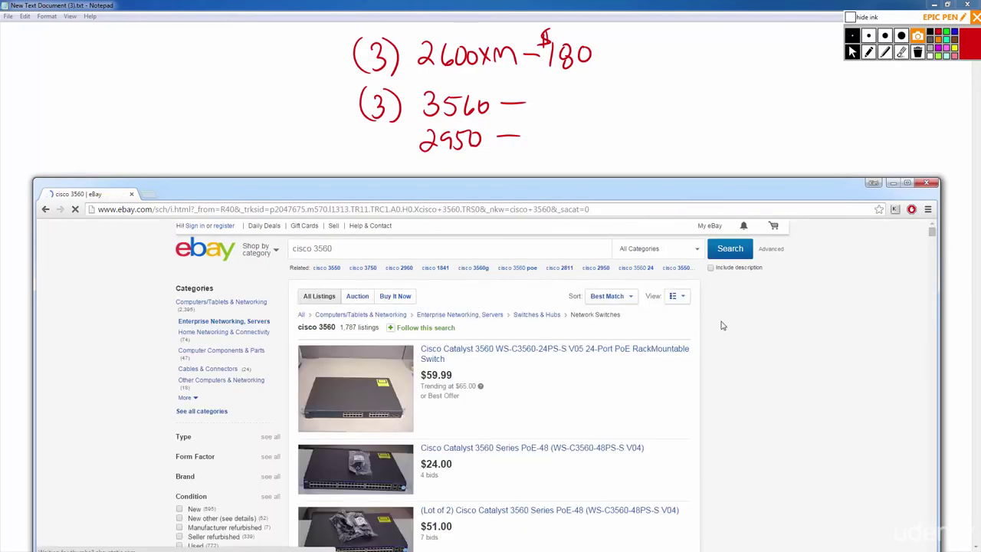
Filter the results to Buy It Now, sorted by lowest price plus shipping, and browse them.
left_click(624, 300)
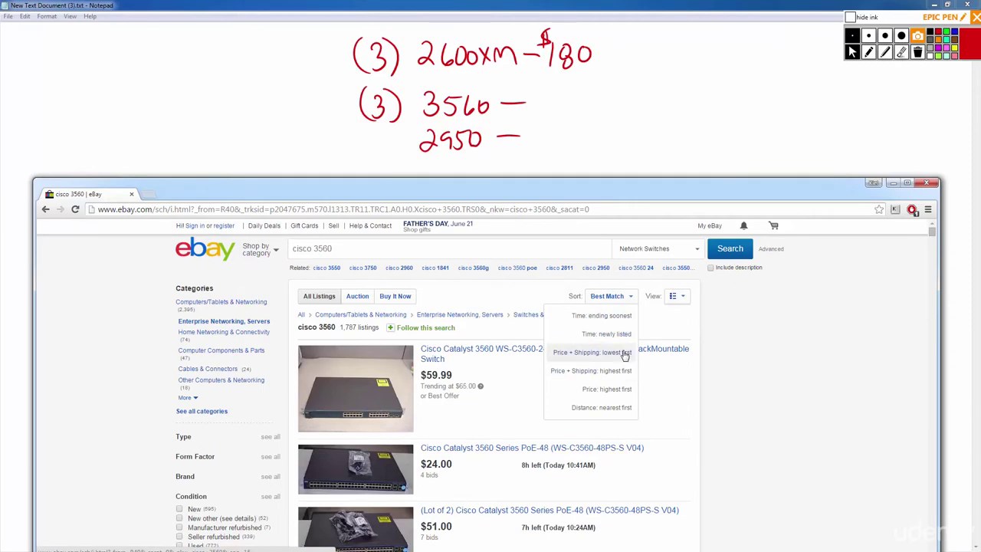
left_click(394, 296)
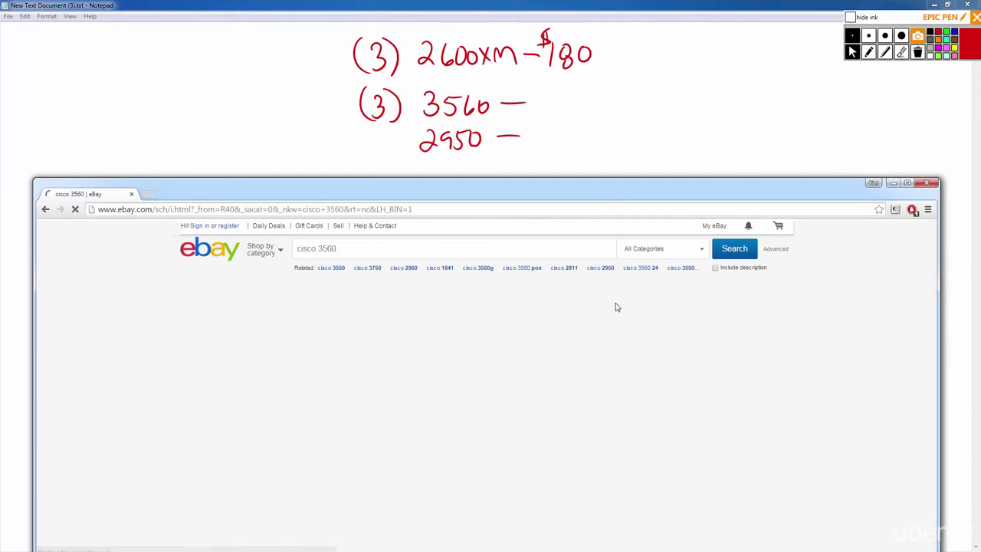
left_click(626, 300)
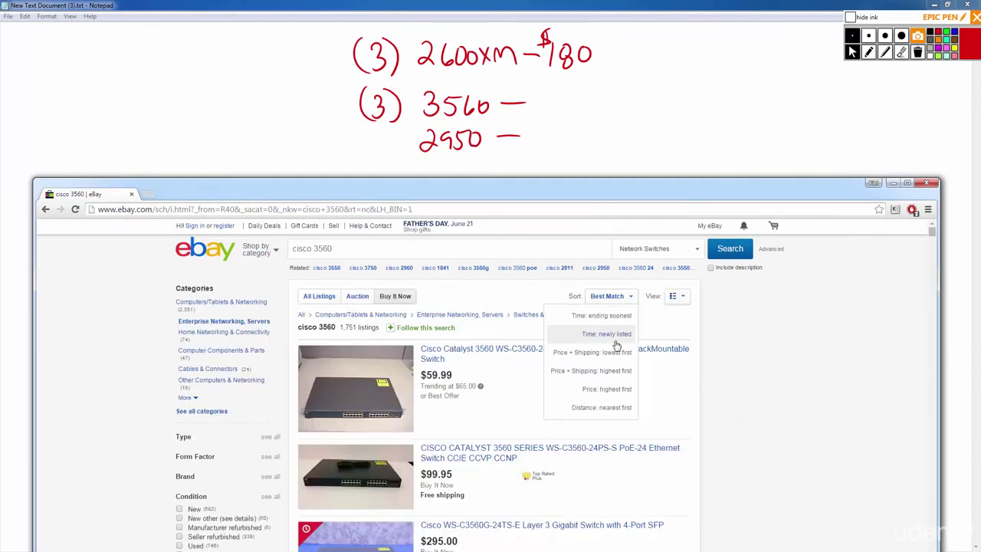
left_click(605, 353)
scroll(689, 381, "down", 5)
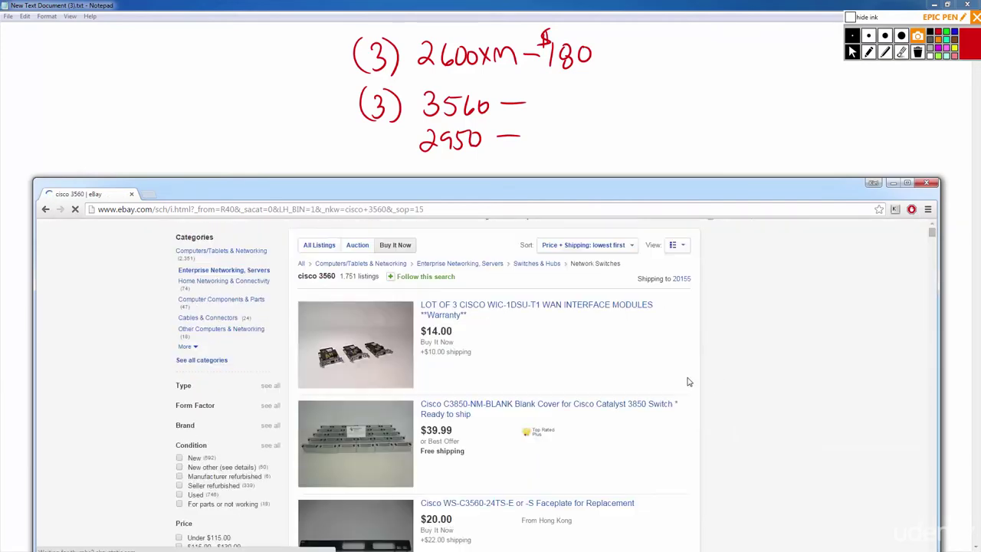
scroll(725, 422, "down", 15)
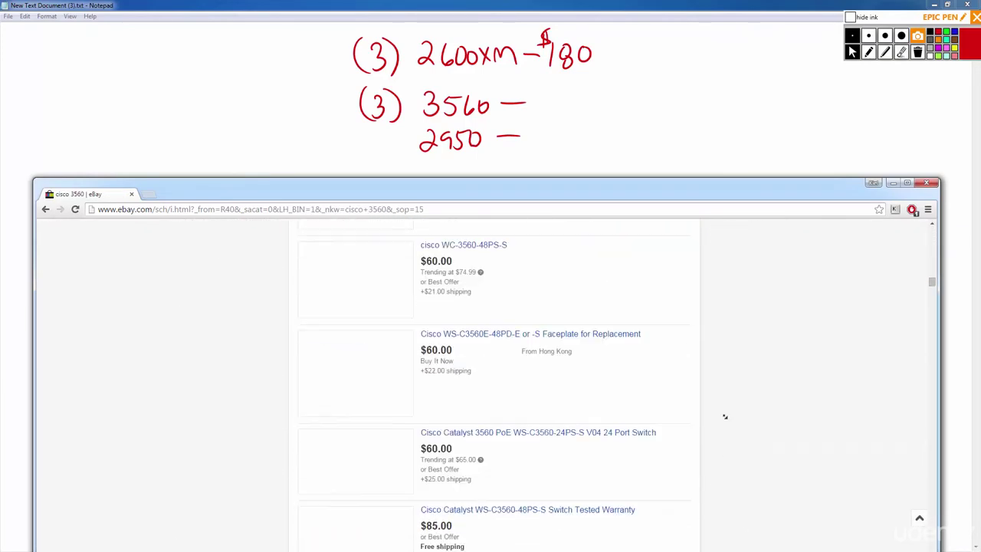
scroll(730, 426, "up", 10)
scroll(486, 329, "down", 5)
scroll(486, 329, "down", 3)
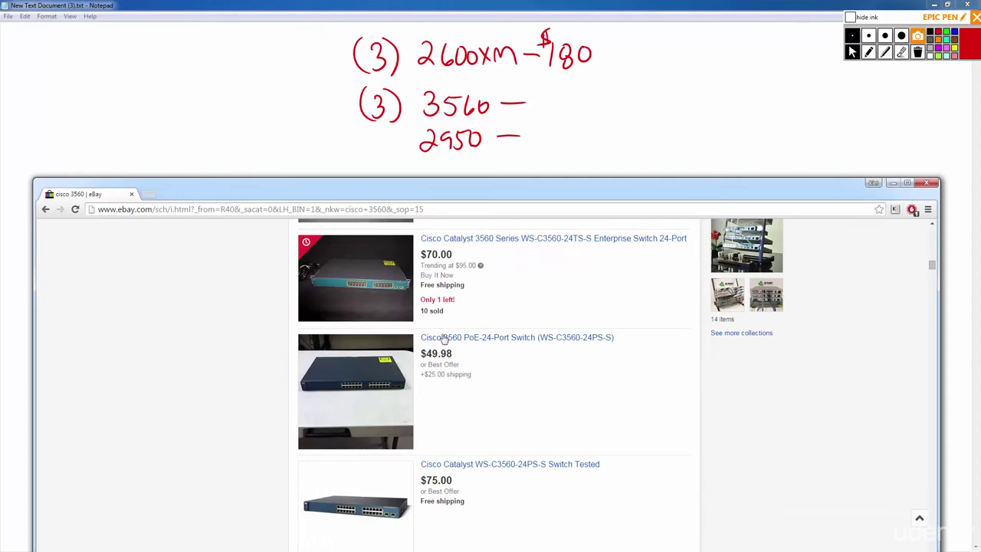
Inspect the $49.98 Cisco 3560 PoE-24-Port listing's photos and condition note, then return to results.
left_click(493, 345)
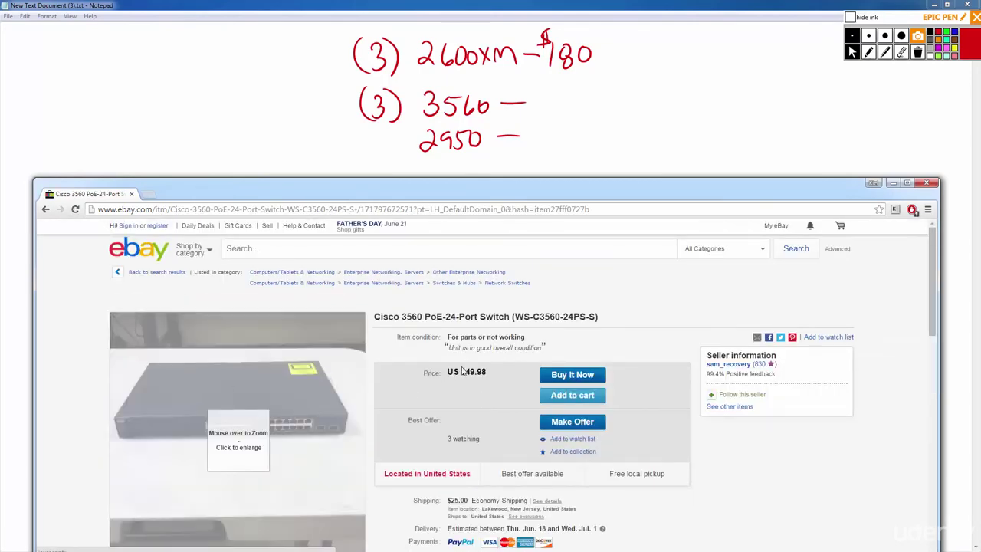
scroll(783, 460, "down", 2)
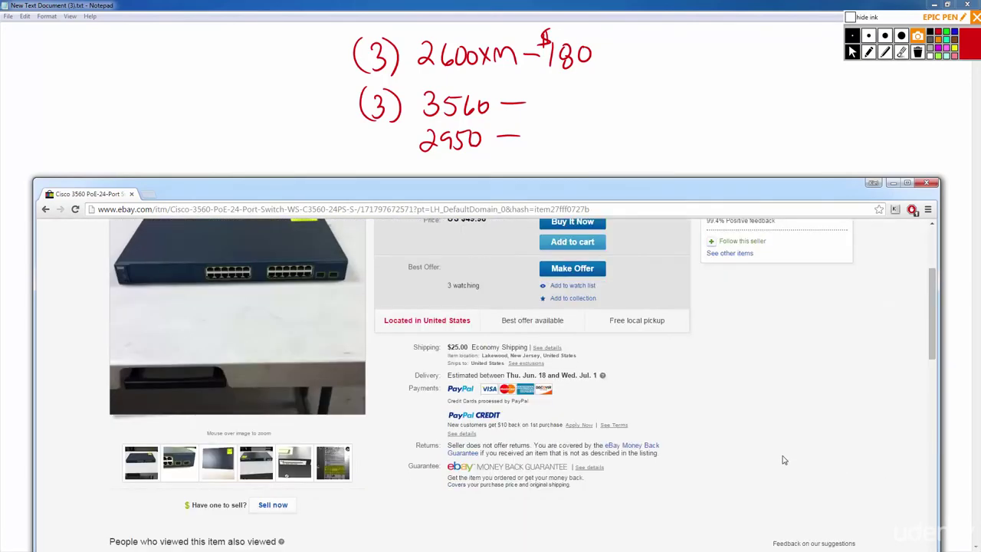
scroll(784, 460, "down", 1)
scroll(784, 460, "up", 1)
scroll(756, 465, "up", 1)
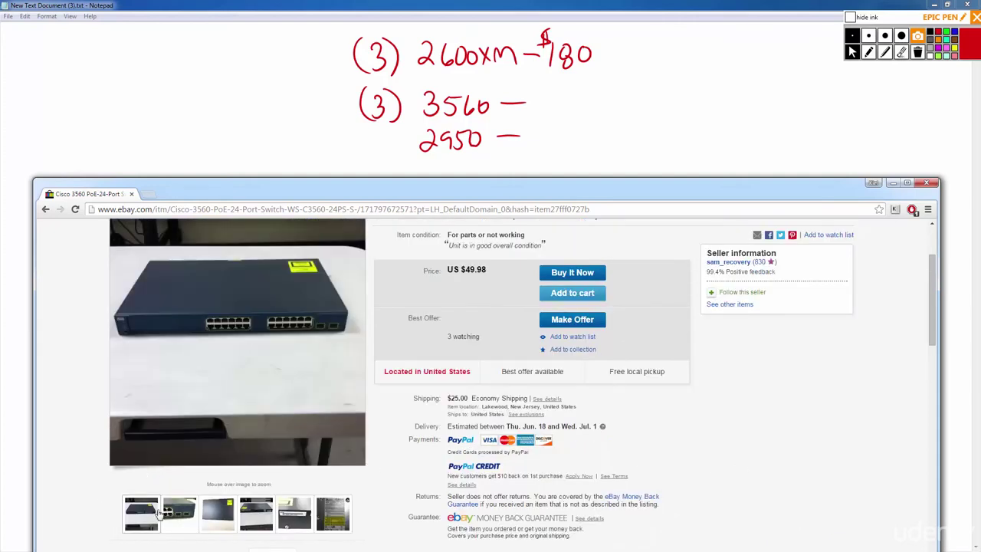
left_click(181, 512)
left_click_drag(451, 245, 540, 244)
scroll(490, 280, "up", 1)
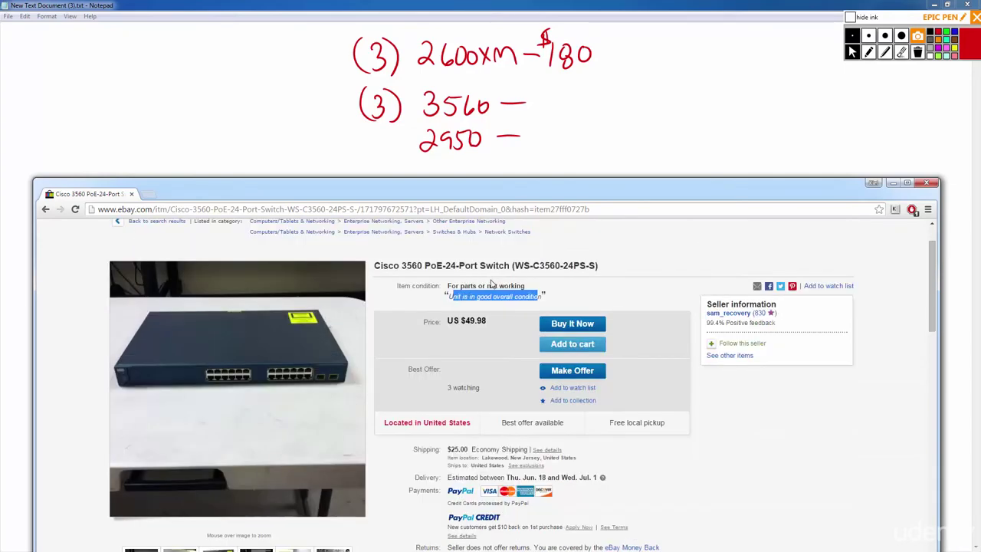
key("alt+Left")
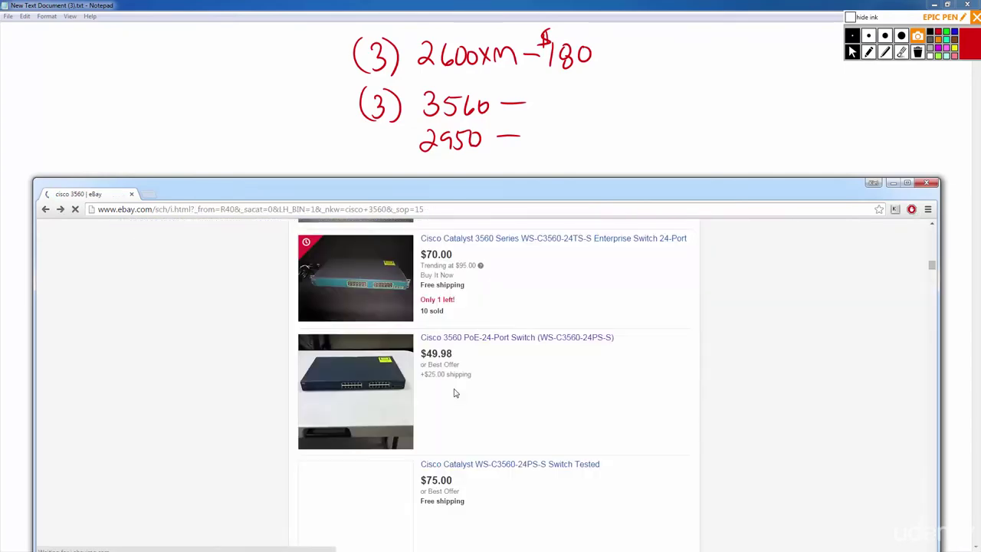
Check the $75 Switch Tested, $59.99 Catalyst 3560 V05 and $60.00 48-port listings.
scroll(448, 400, "down", 2)
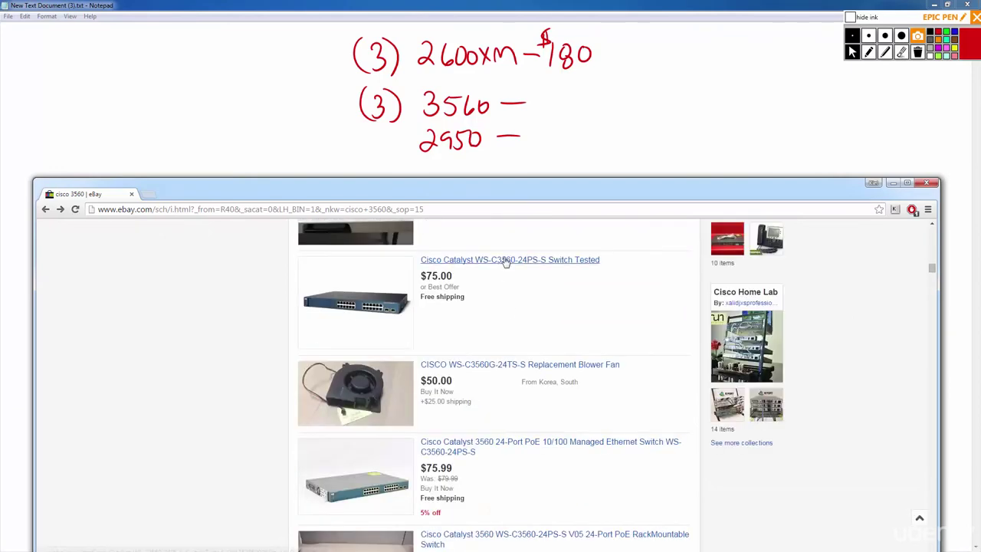
key("alt+Right")
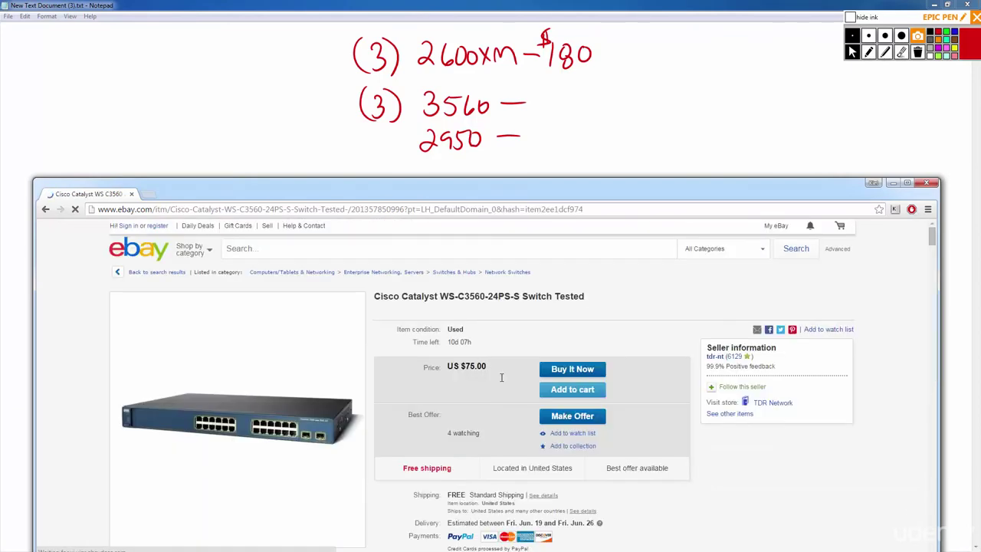
key("alt+Left")
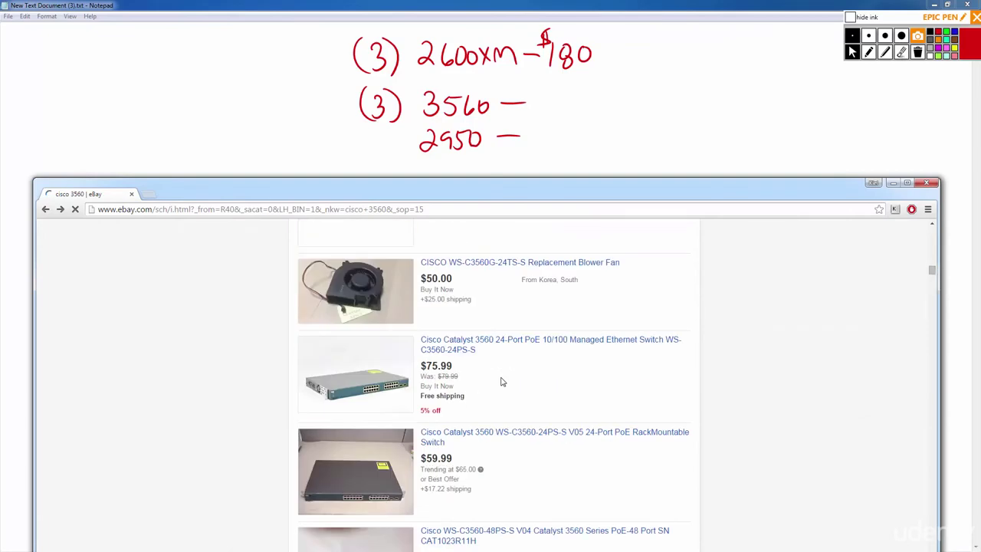
scroll(499, 352, "down", 2)
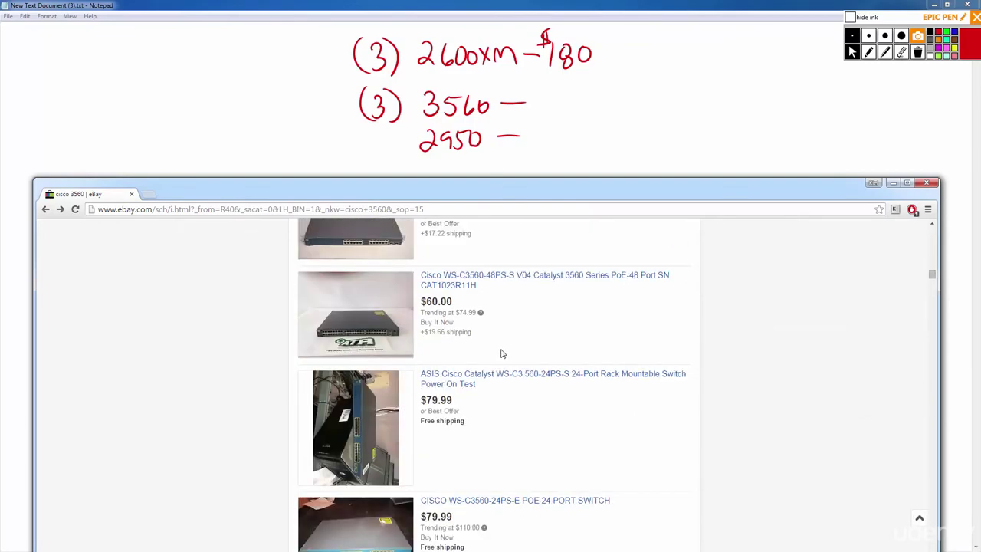
scroll(499, 354, "up", 1)
left_click(539, 231)
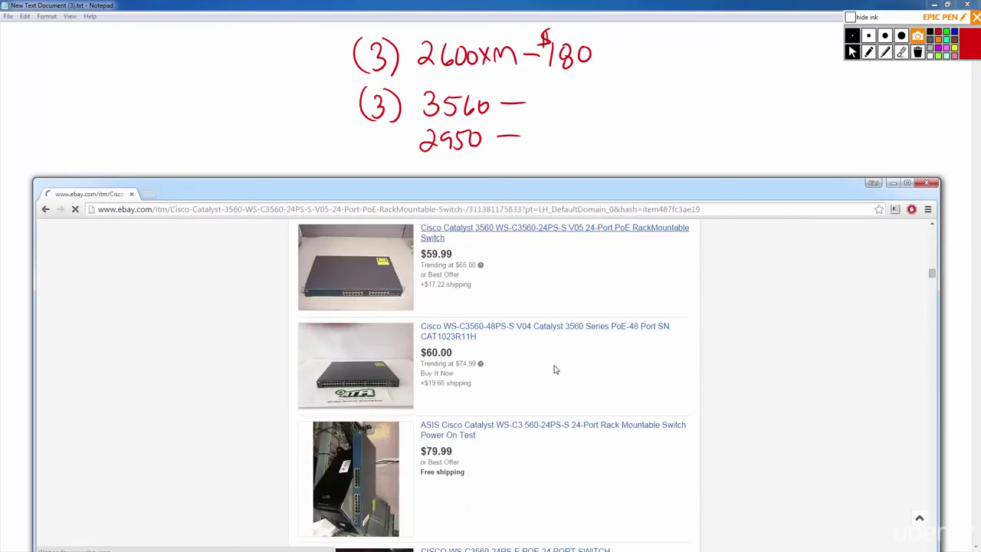
key("alt+Left")
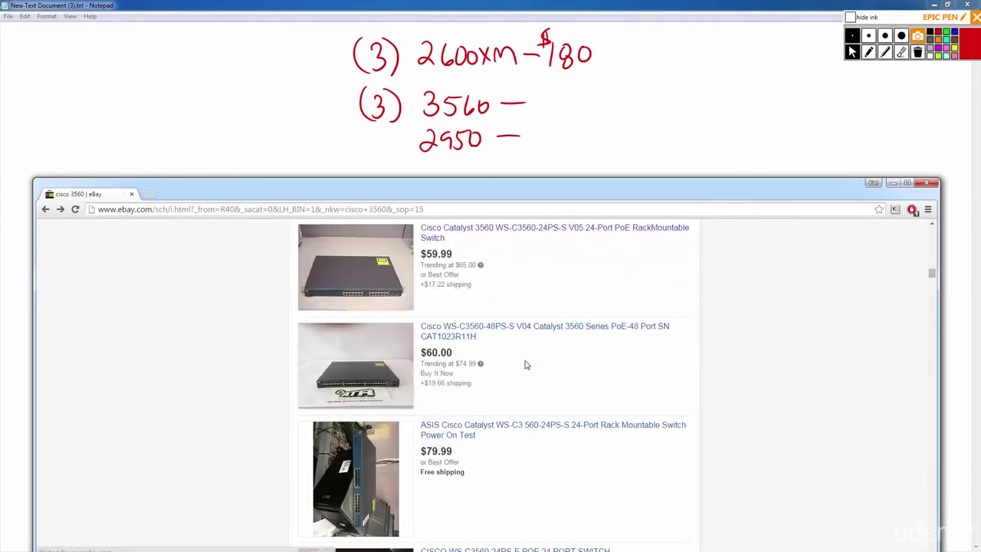
scroll(526, 366, "down", 2)
left_click(533, 226)
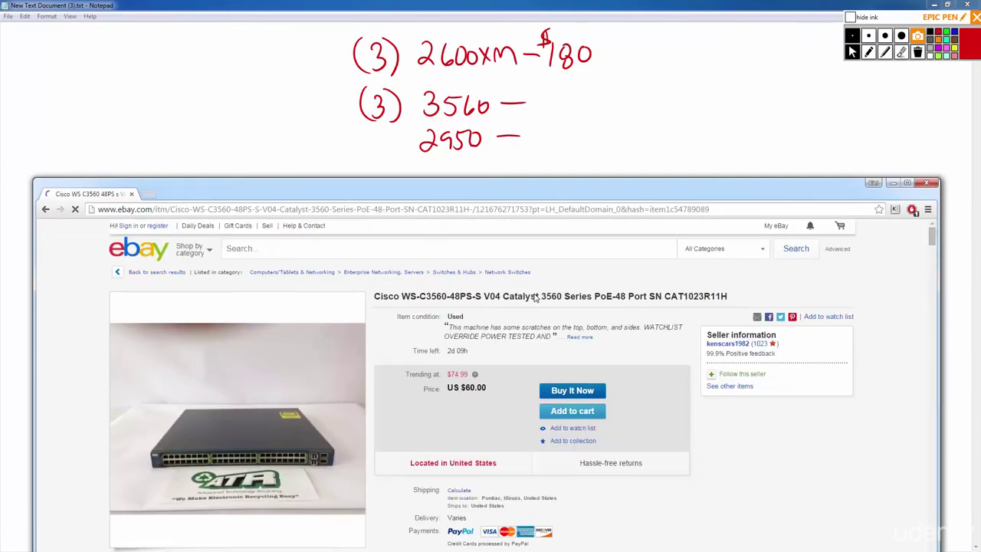
key("alt+Left")
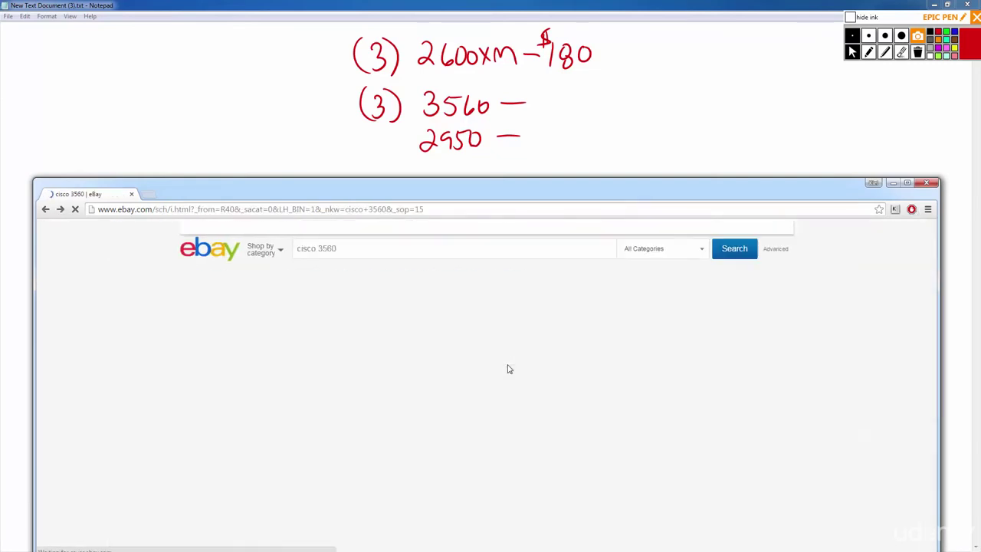
Check the $79.99 WS-C3560-24PS-E and WC-3560-48PS-S listings, then scan the results again.
left_click(495, 245)
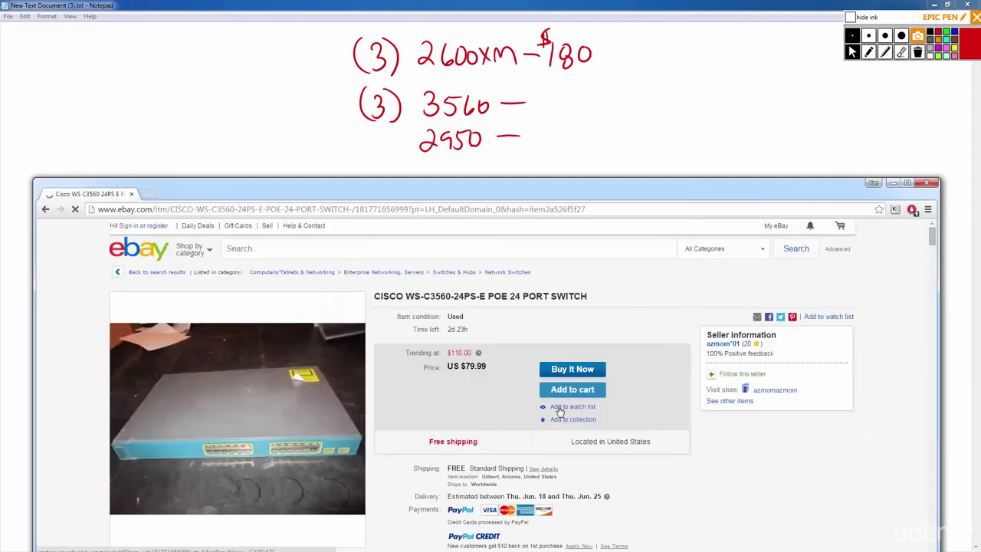
key("alt+Left")
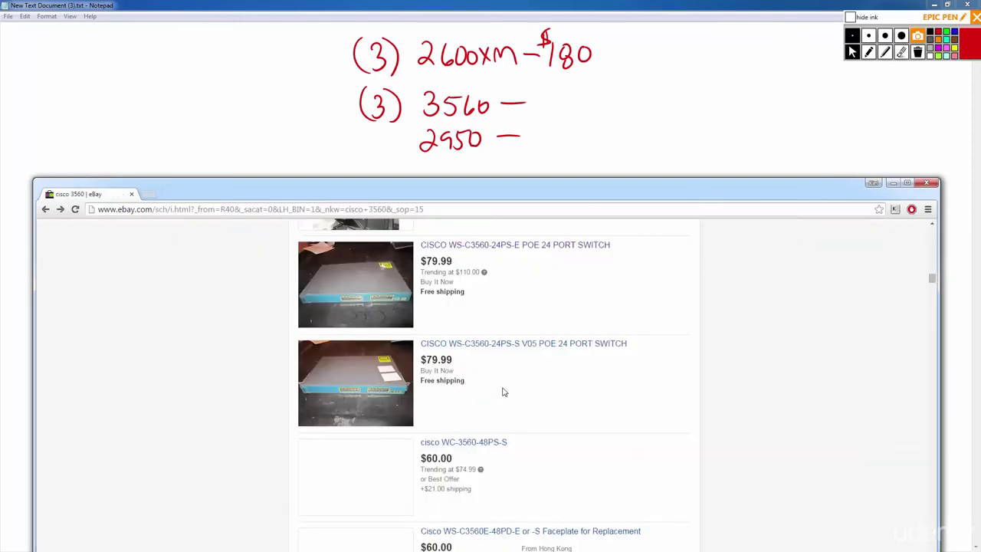
scroll(502, 385, "down", 1)
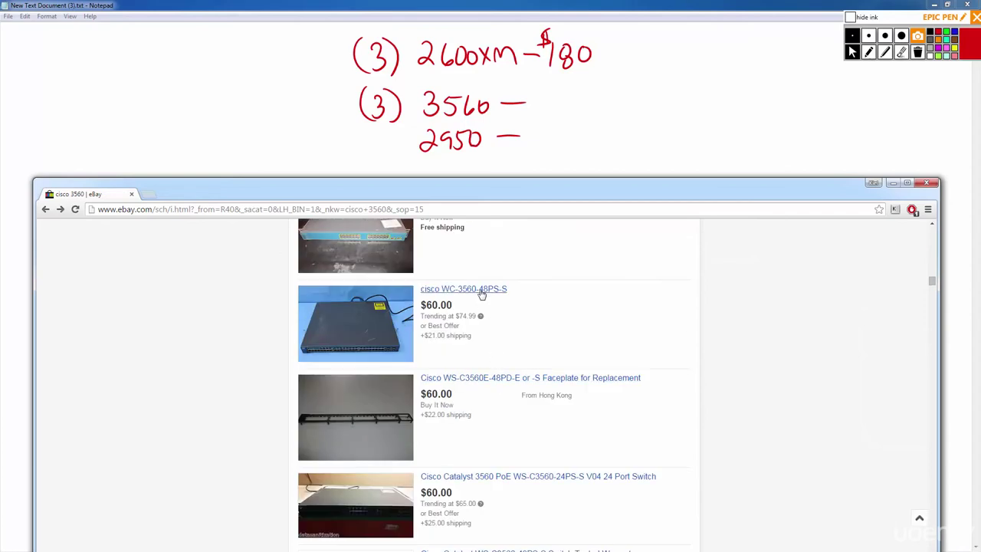
left_click(480, 290)
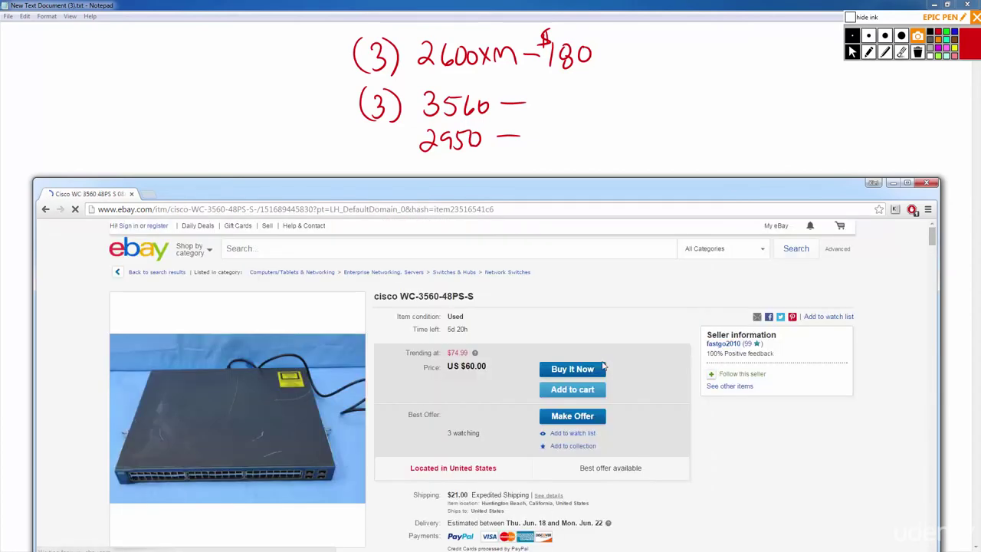
key("alt+Left")
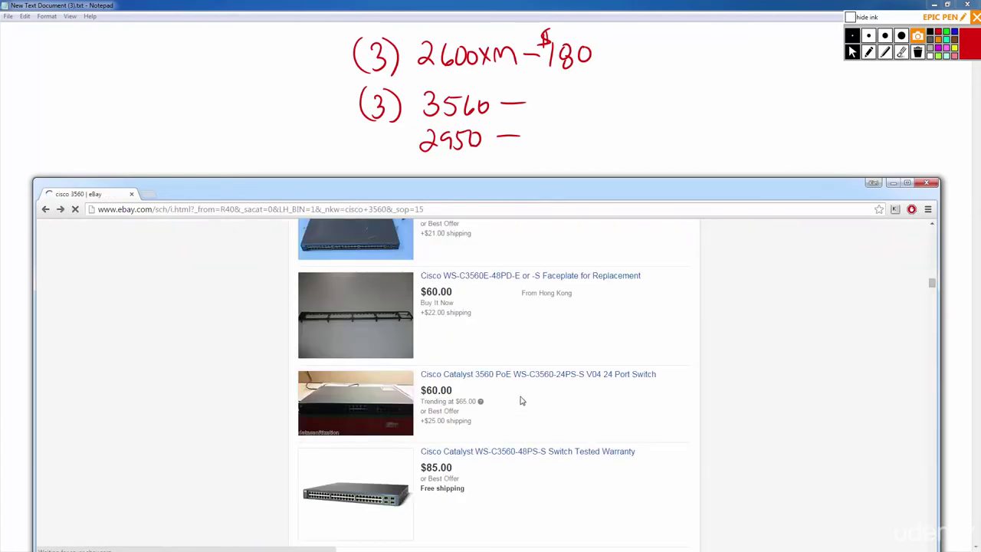
scroll(517, 391, "up", 2)
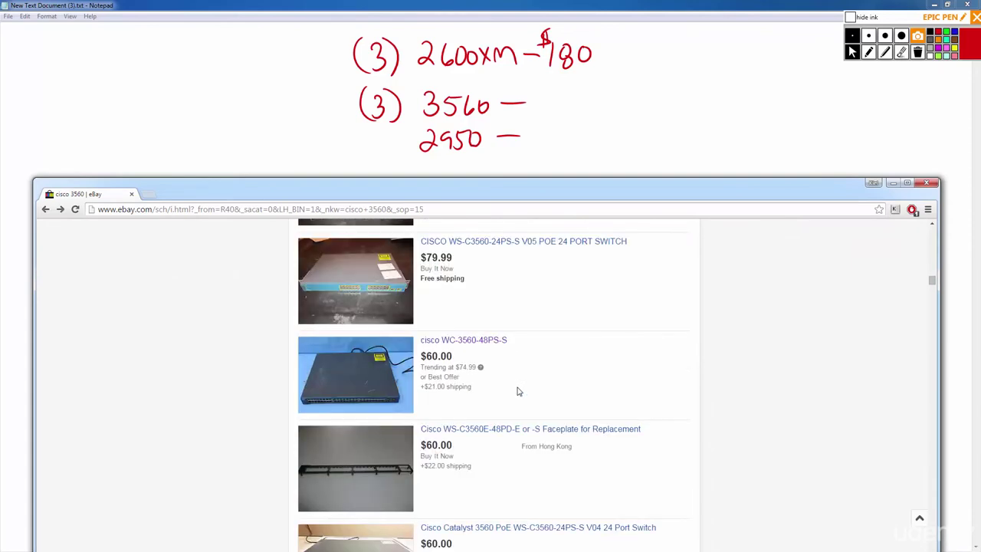
scroll(518, 392, "up", 1)
scroll(519, 391, "down", 5)
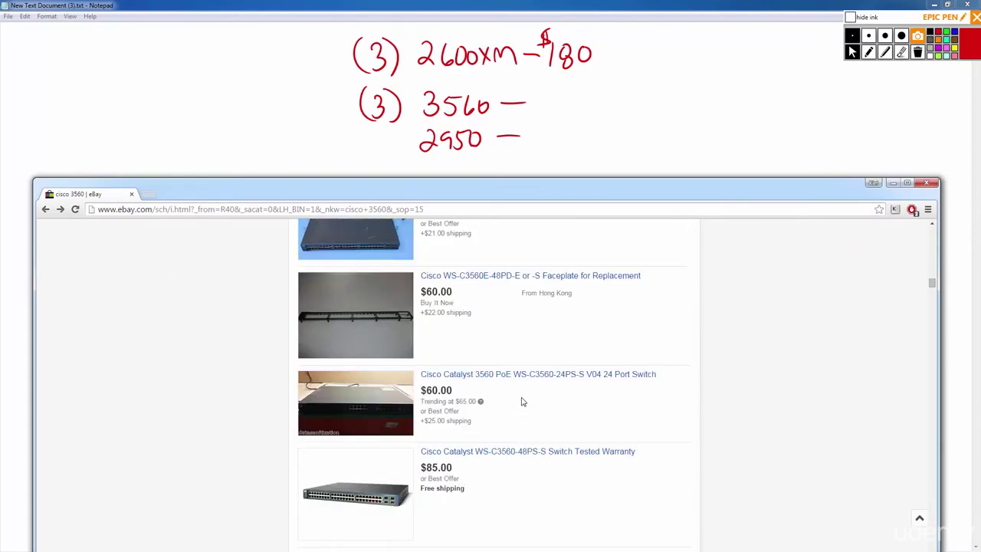
Compare the 3560 PoE V04 and 48PS-S V09 listings, then open the $75 WS-C3560-48PS-S V05.
left_click(543, 323)
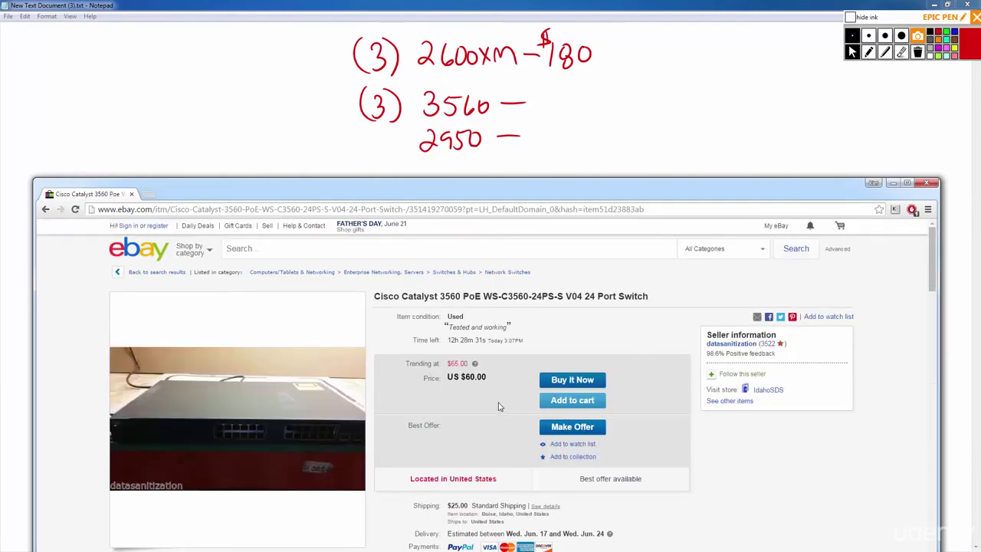
key("alt+Left")
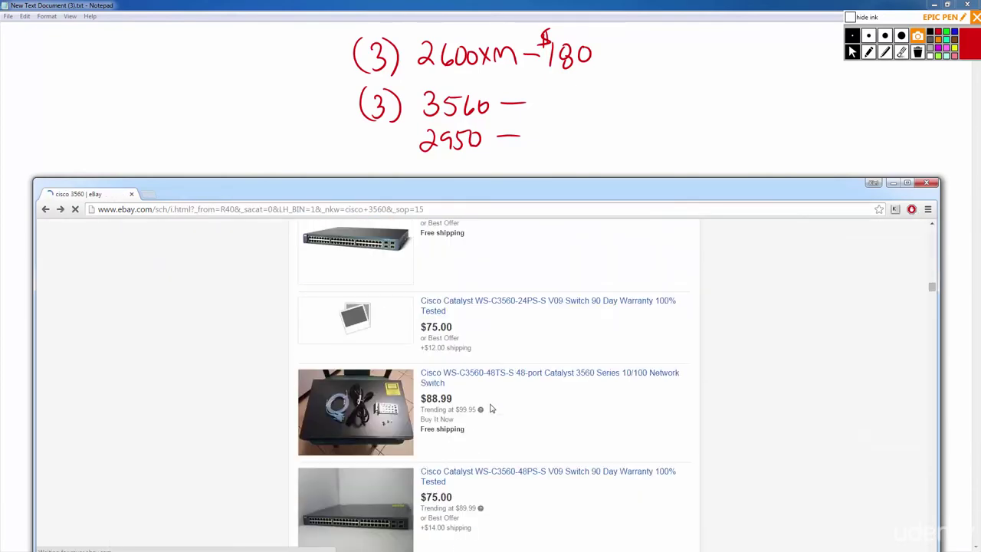
left_click(508, 373)
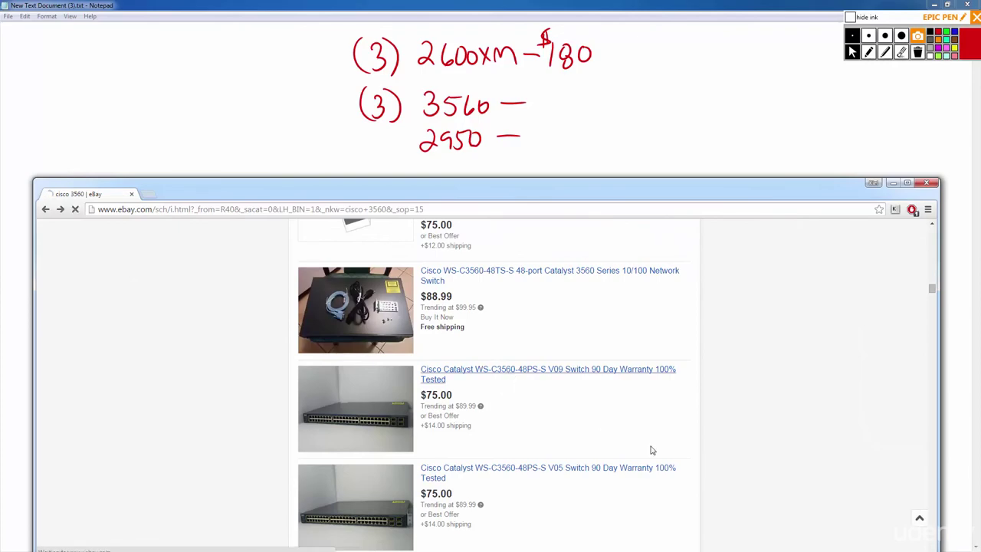
scroll(506, 434, "down", 2)
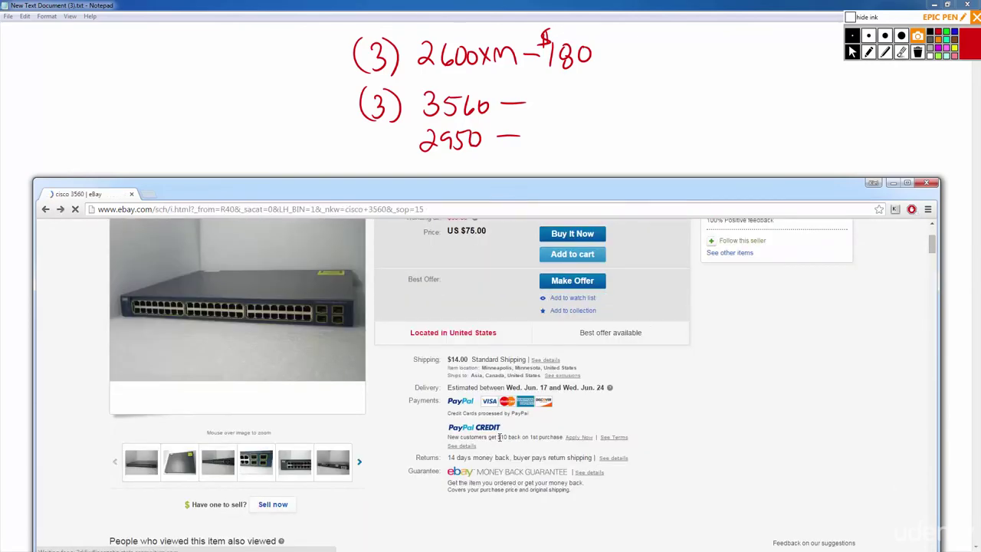
key("alt+Left")
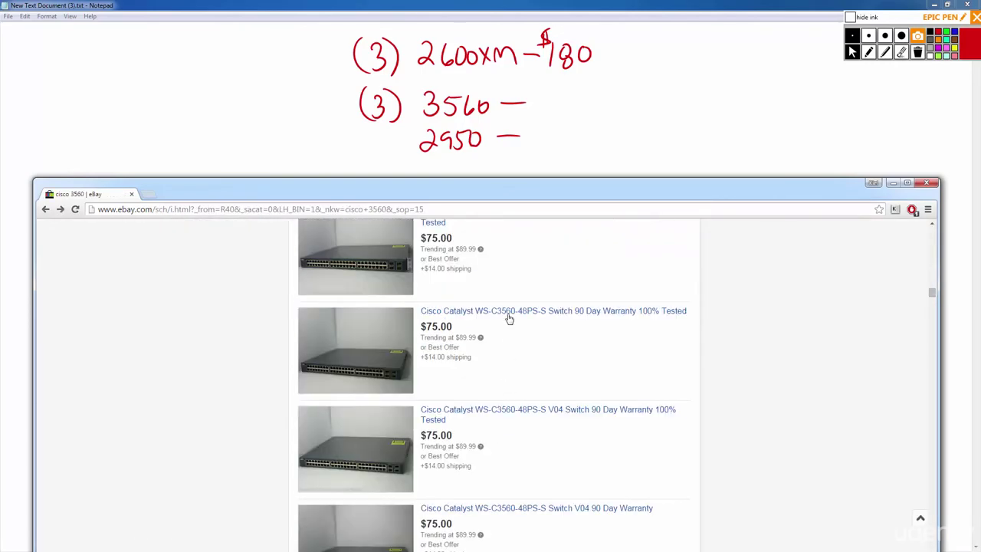
scroll(377, 333, "up", 3)
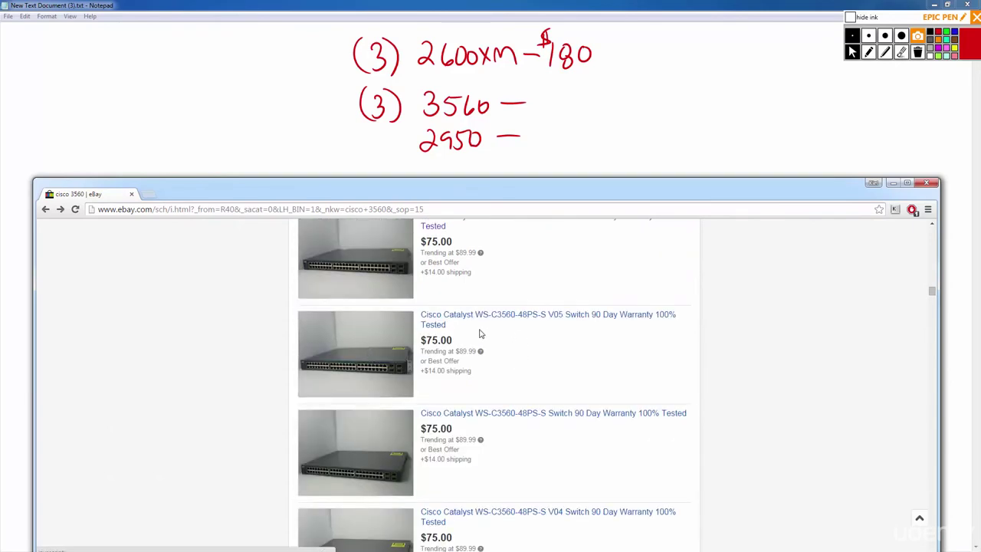
scroll(483, 362, "down", 1)
left_click(539, 318)
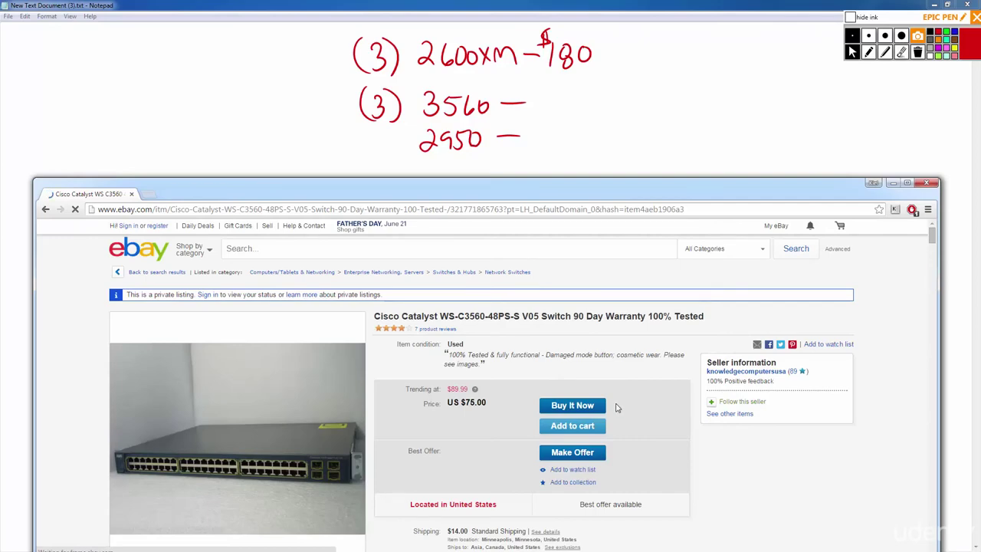
scroll(491, 407, "down", 1)
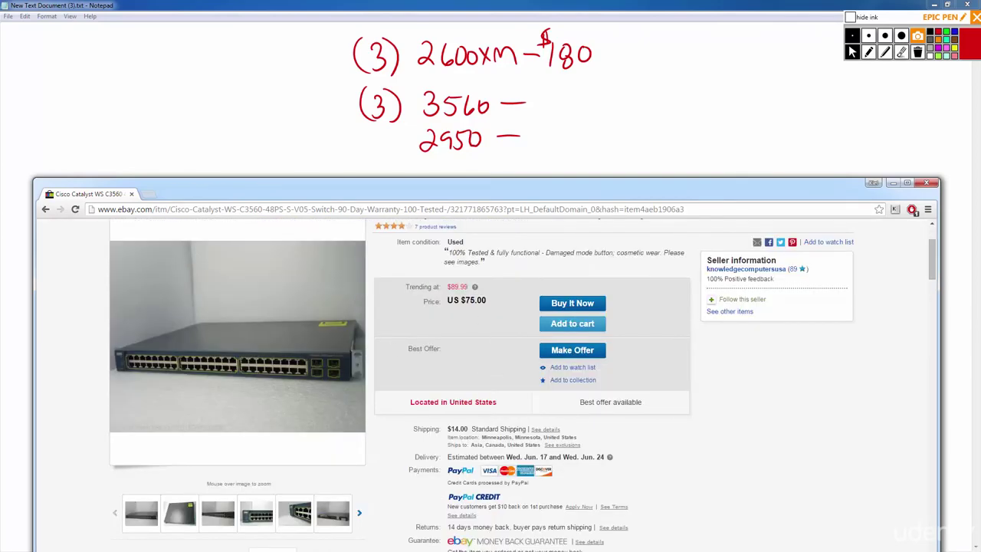
Calculate (75 + 14) × 3 = 267 in Calculator, then close it.
key("alt+Tab")
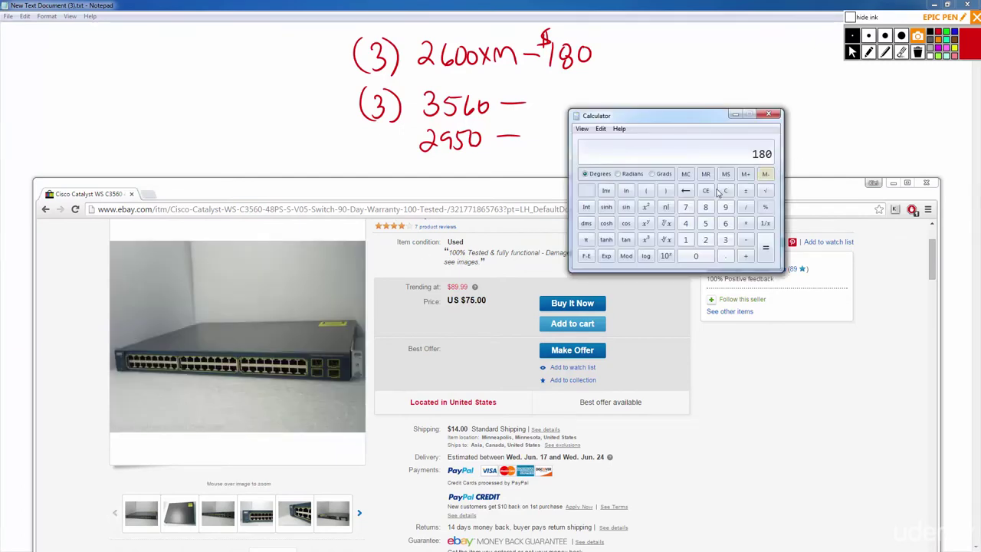
left_click(685, 207)
left_click(705, 223)
left_click(746, 258)
left_click(685, 240)
left_click(765, 256)
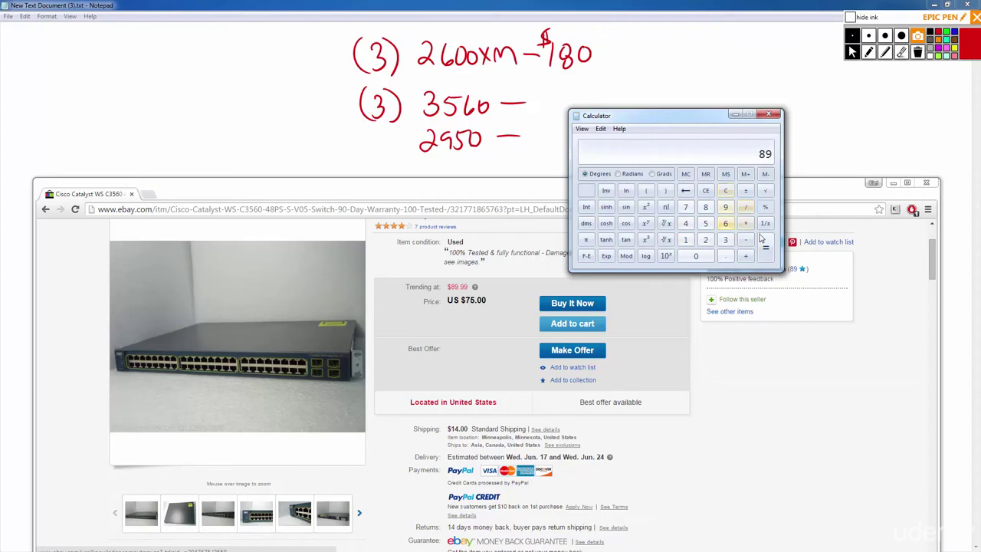
left_click(745, 223)
left_click(725, 239)
left_click(765, 248)
left_click(769, 117)
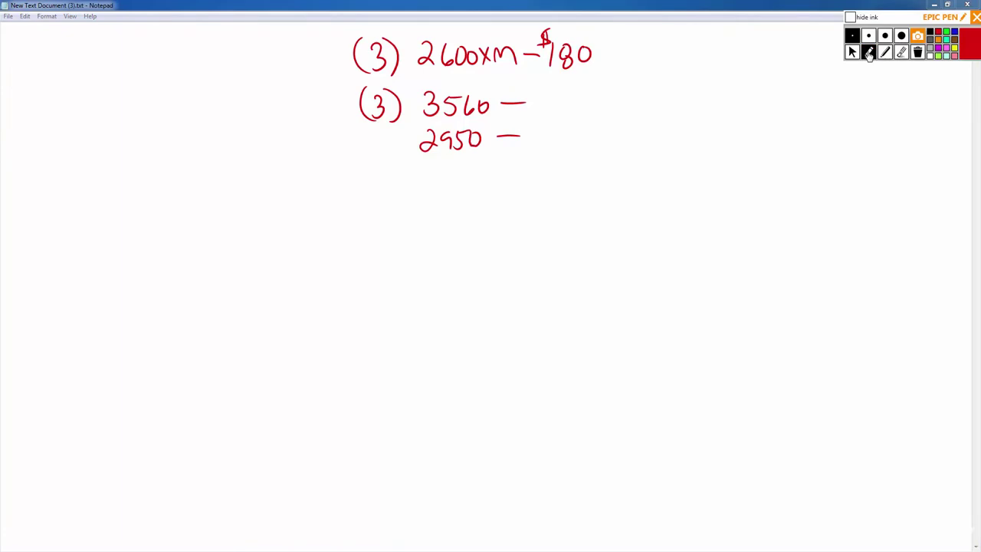
Handwrite '$300' after the 3560 line and switch back to the cursor tool.
mouse_move(543, 88)
left_mouse_down()
mouse_move(544, 109)
mouse_move(570, 103)
left_mouse_up()
left_click_drag(592, 88, 598, 91)
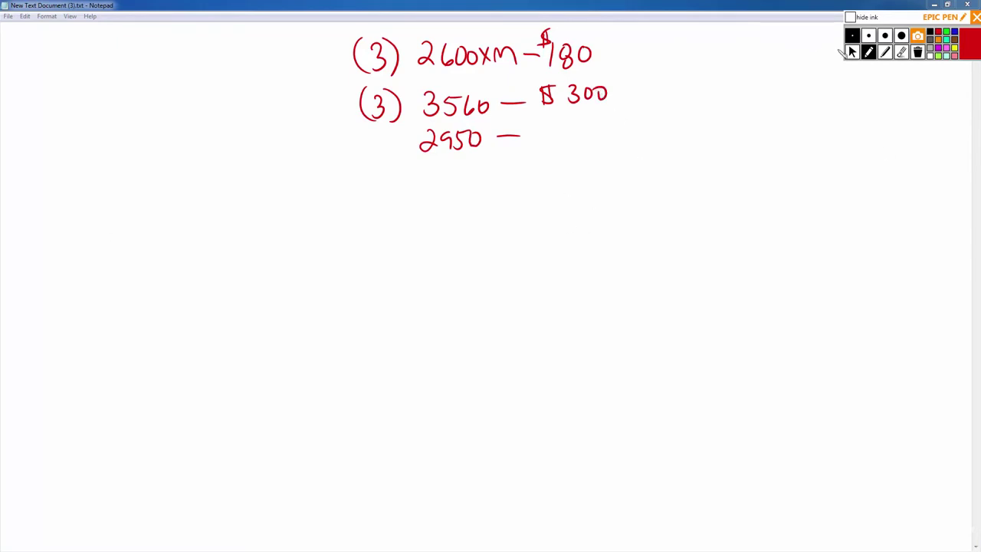
left_click(851, 54)
Bring the eBay window back and place the cursor in its search box.
key("alt+Tab")
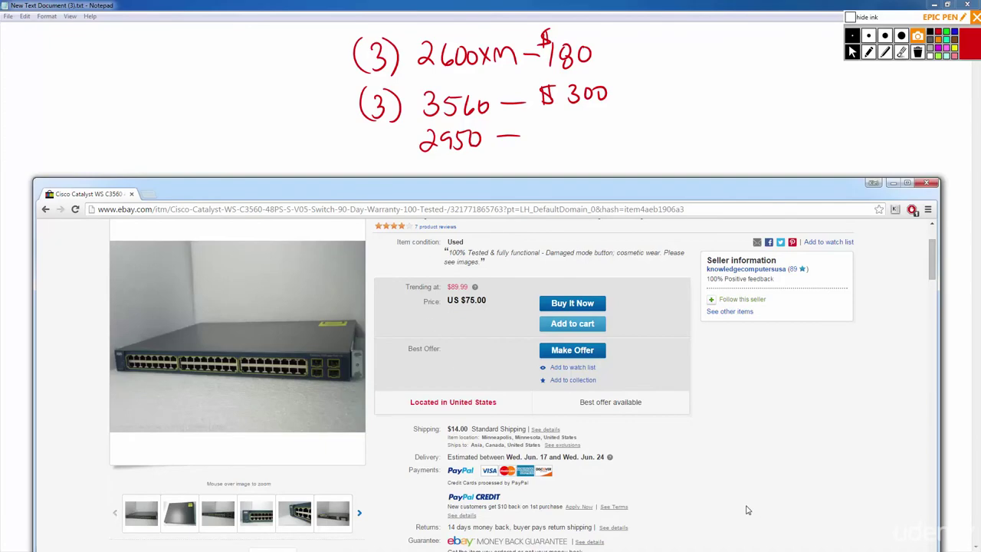
scroll(721, 529, "up", 2)
left_click(285, 255)
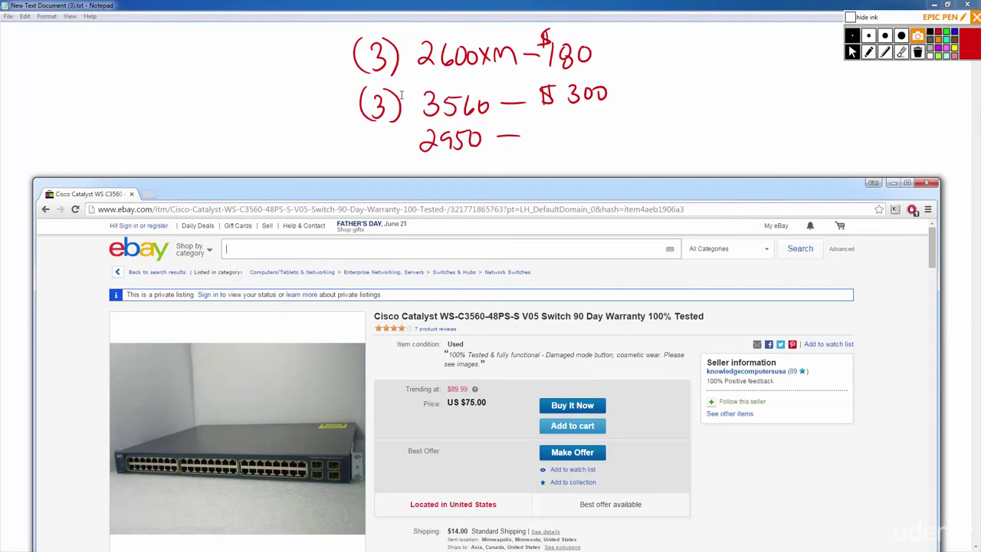
Search eBay for 'cisco 2950', filtered to Buy It Now and sorted by lowest price plus shipping.
type("cisco 2950")
key("Return")
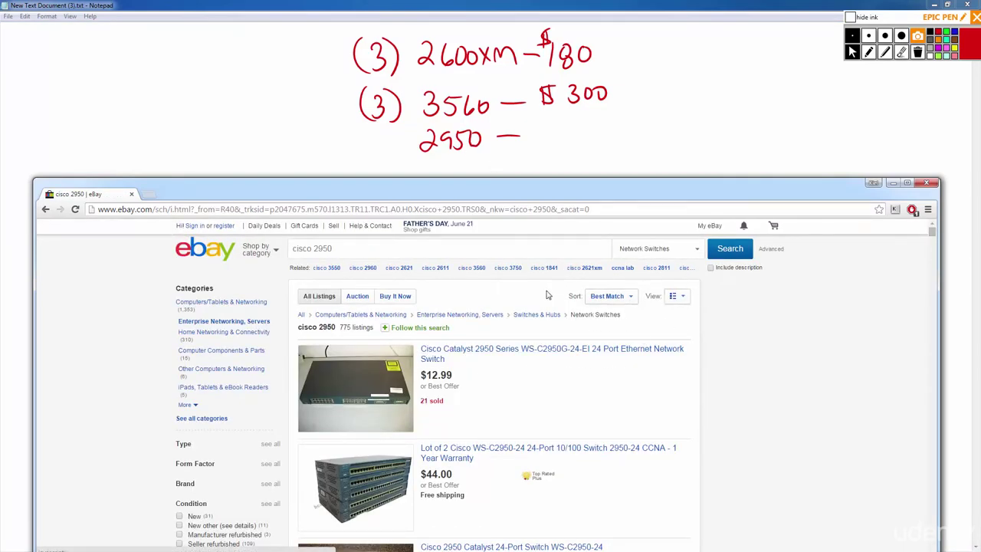
left_click(400, 297)
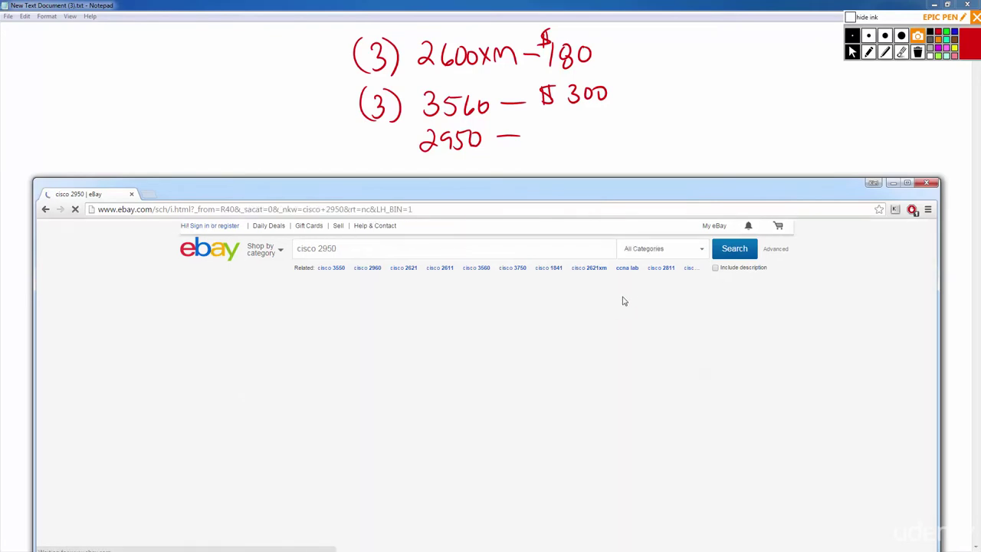
mouse_move(624, 303)
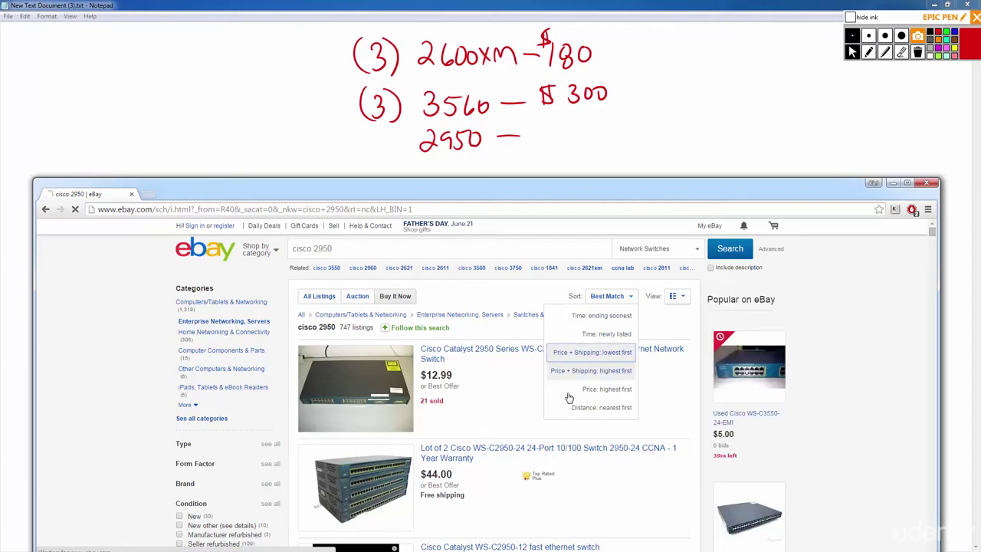
left_click(624, 352)
Browse the 2950 results and review the Cisco Systems 2950 series listing.
scroll(526, 396, "down", 2)
scroll(574, 390, "down", 8)
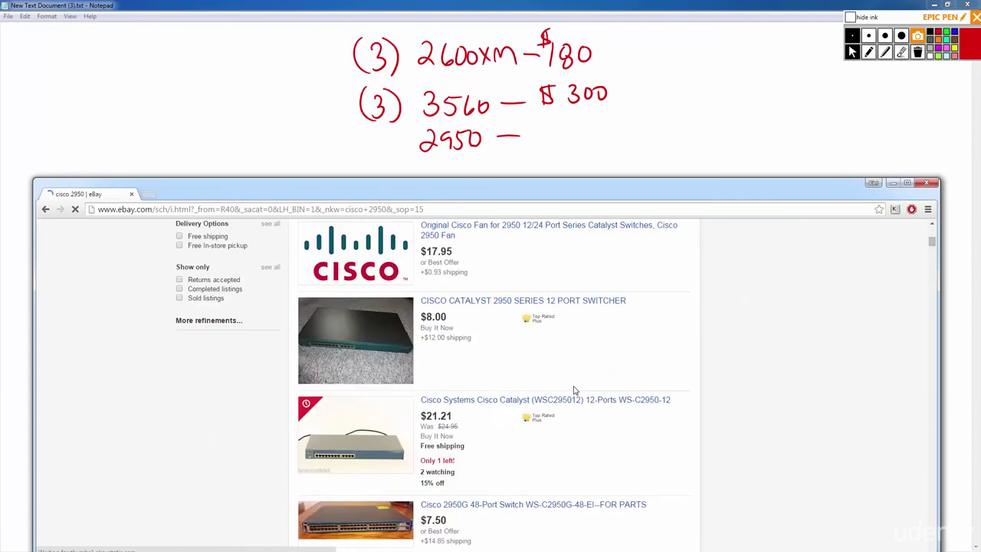
scroll(537, 368, "up", 4)
scroll(463, 351, "down", 2)
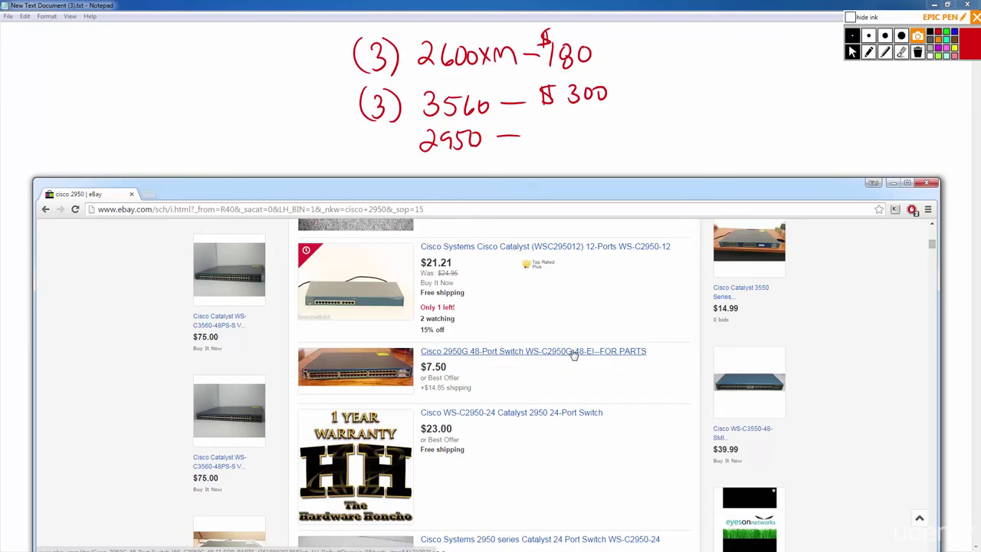
scroll(573, 354, "down", 1)
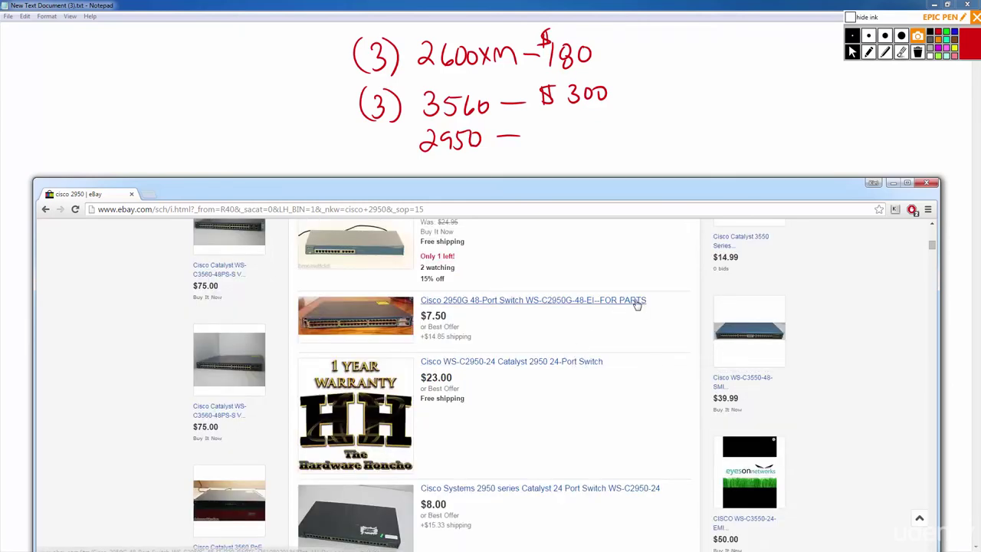
scroll(648, 364, "down", 4)
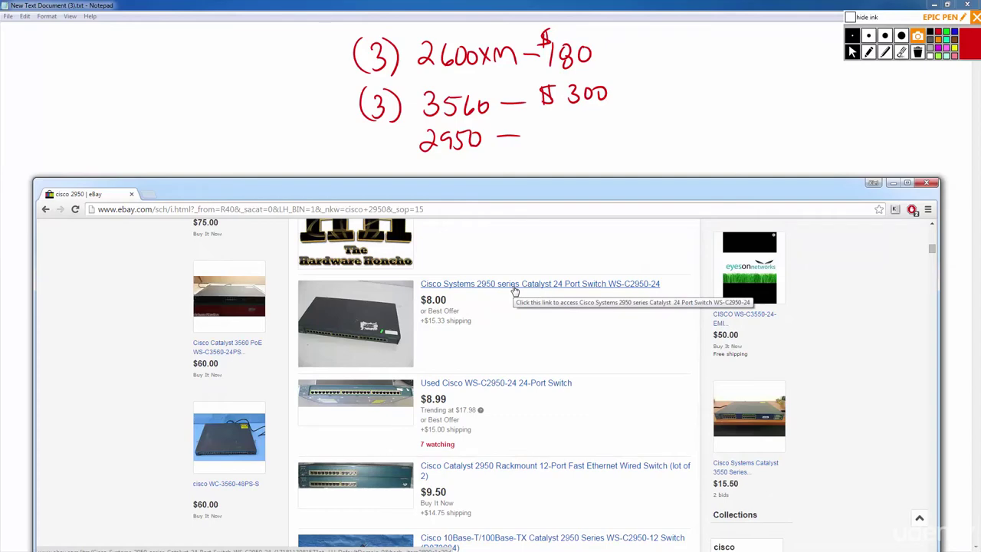
left_click(515, 290)
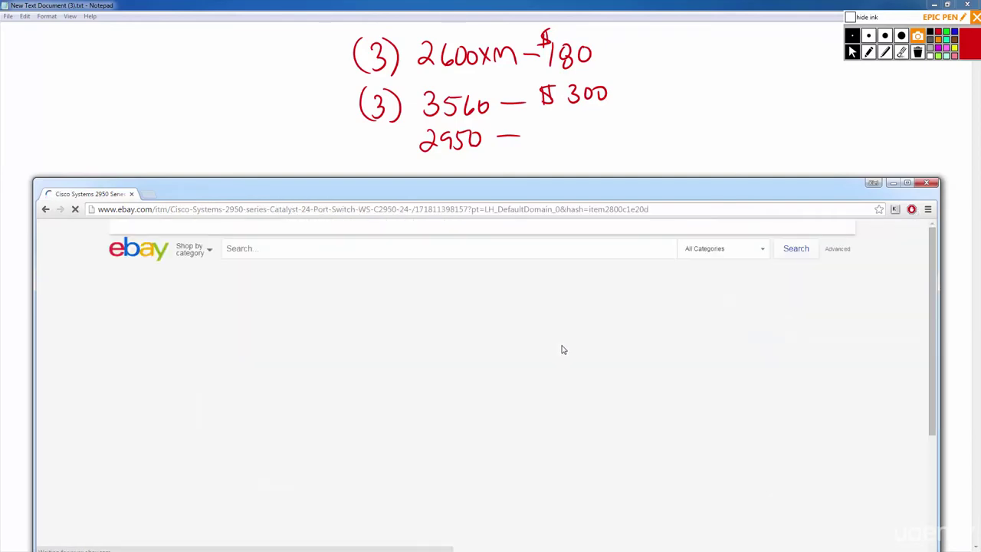
scroll(563, 349, "down", 1)
scroll(536, 334, "down", 1)
scroll(498, 316, "up", 1)
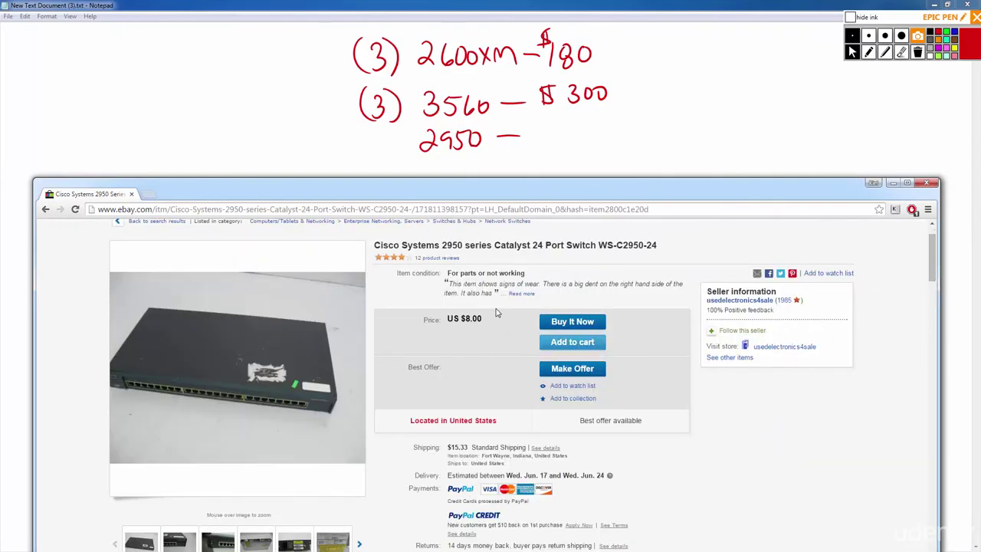
key("alt+Left")
Check the Catalyst 2950 Rackmount 12-Port, WS-C2950G-12-EI and 24-port with power cord listings.
scroll(495, 325, "down", 2)
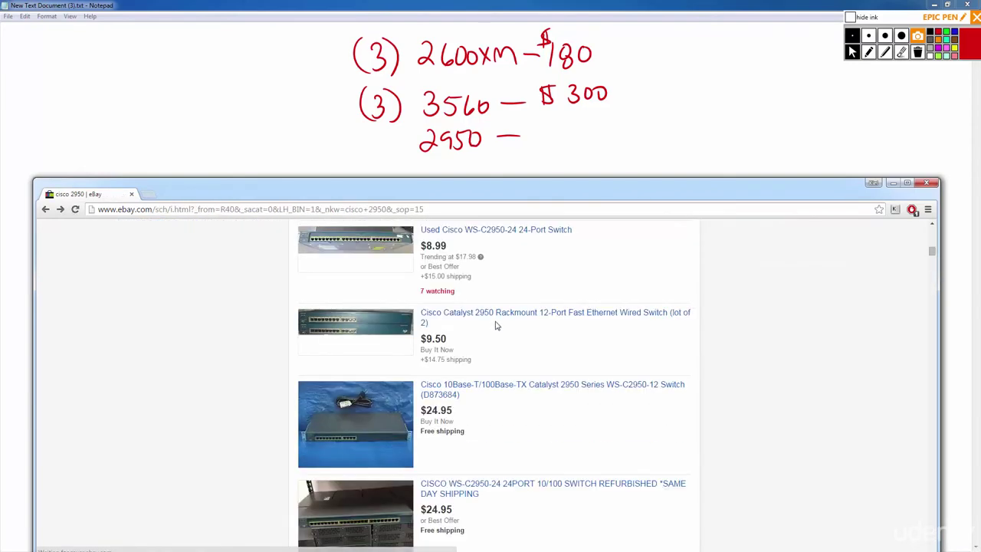
left_click(500, 315)
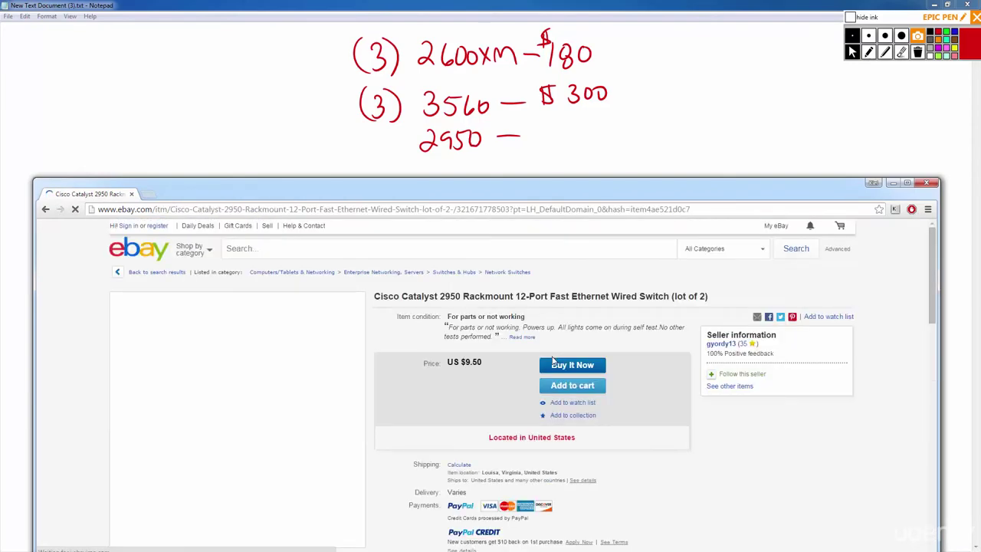
key("alt+Left")
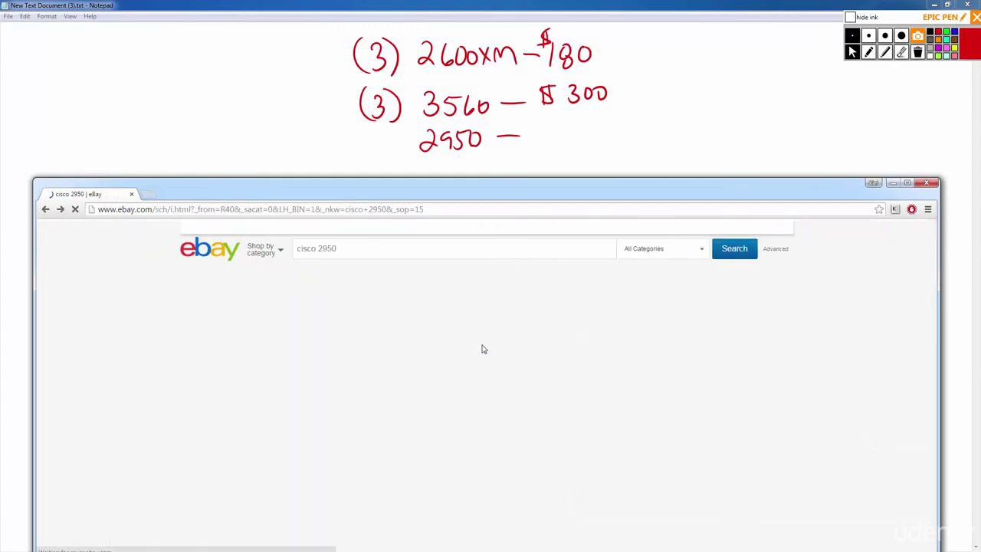
scroll(491, 345, "down", 2)
scroll(497, 338, "down", 1)
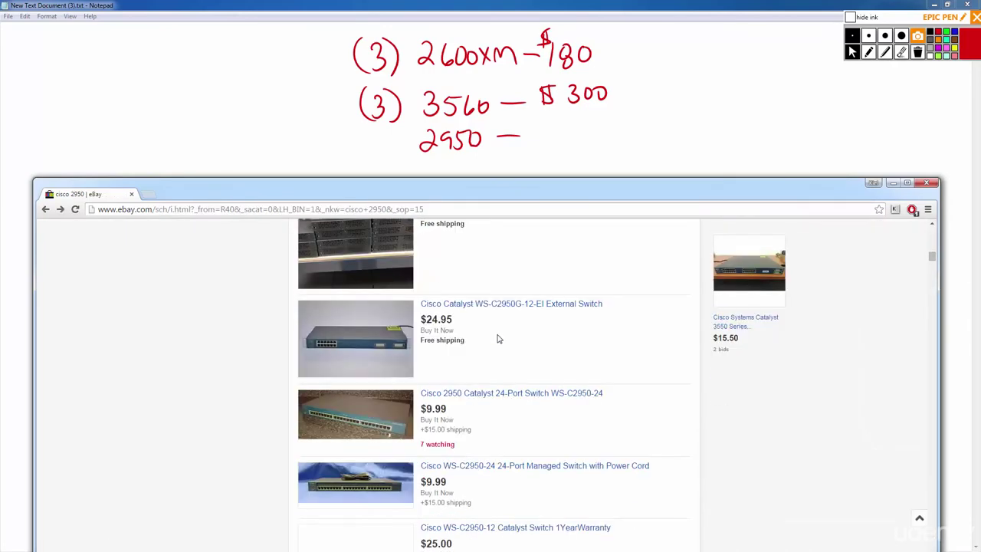
left_click(500, 308)
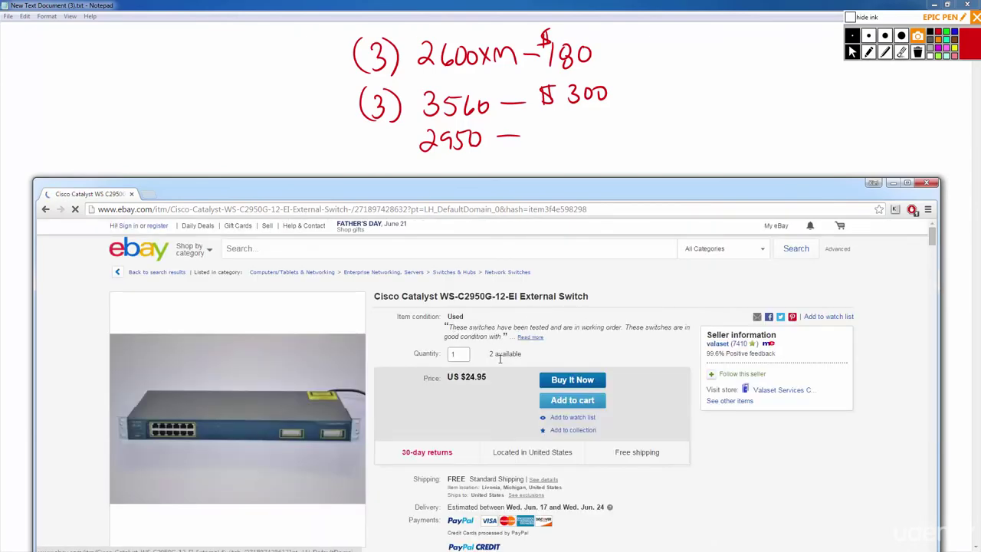
scroll(491, 349, "down", 3)
key("alt+Left")
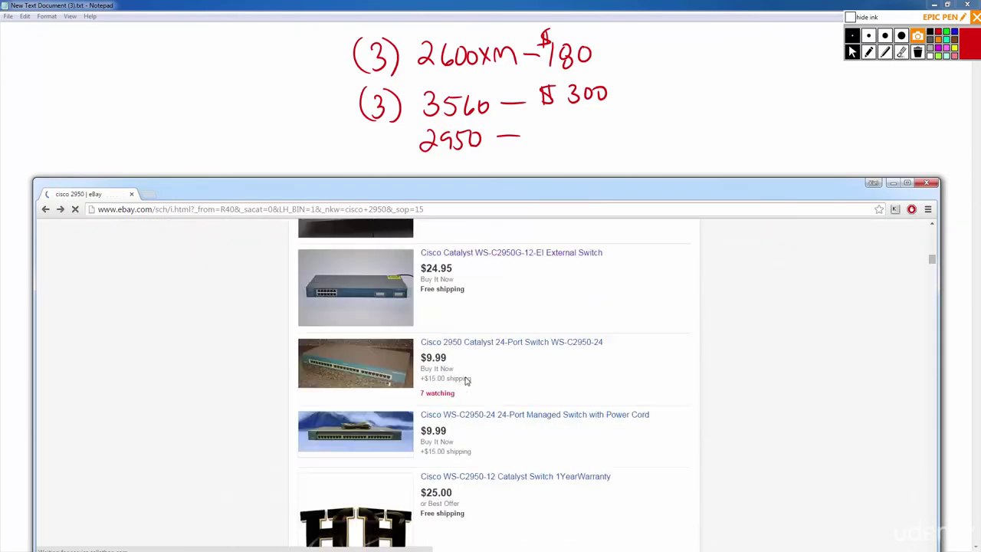
scroll(473, 342, "down", 3)
left_click(506, 263)
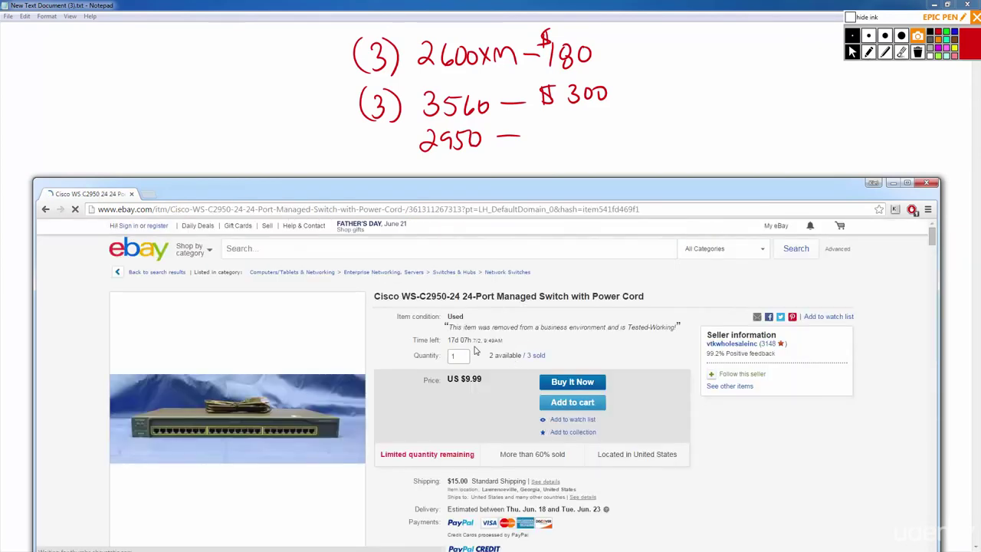
key("alt+Left")
Review the WS-C2950-12 12-port switch listing twice, then scan further down the results.
scroll(493, 386, "down", 10)
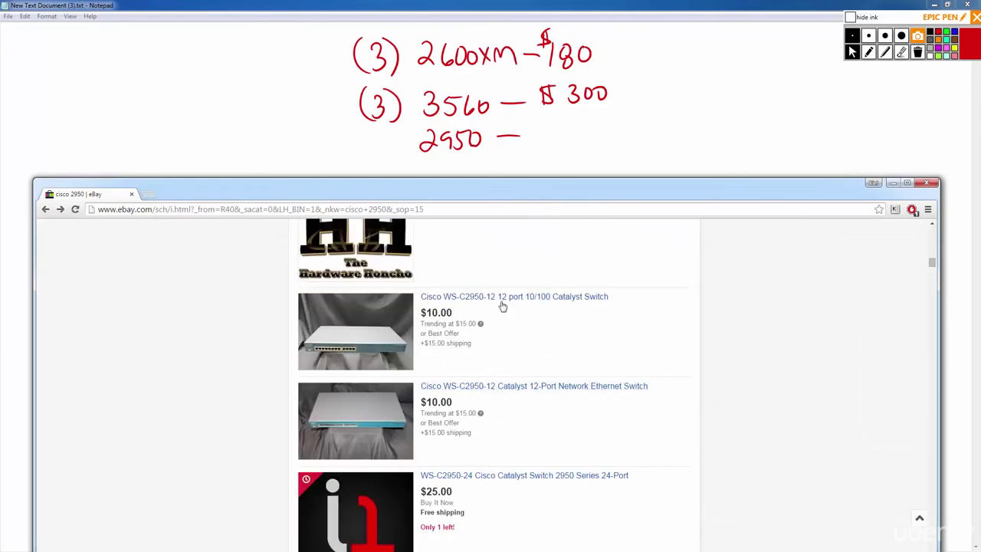
left_click(504, 298)
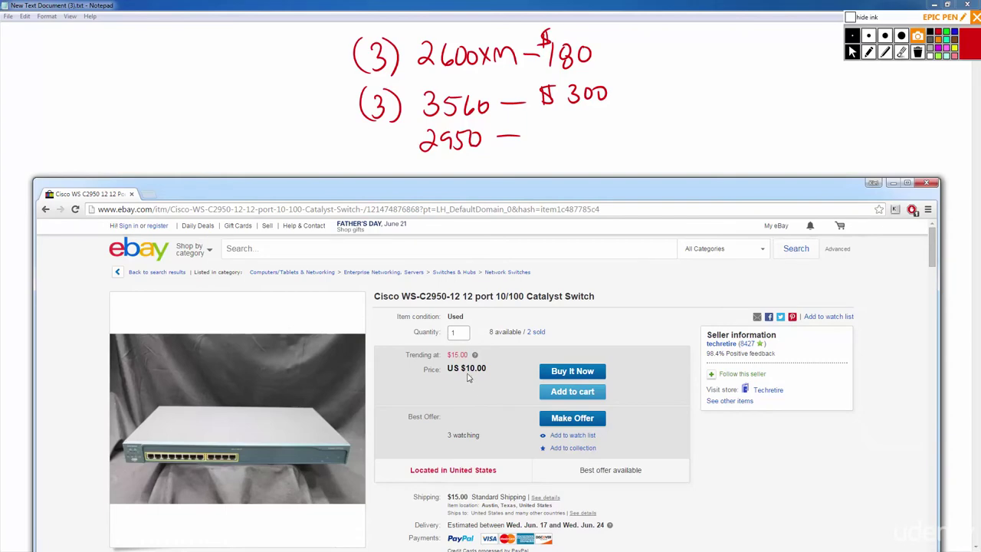
scroll(471, 383, "down", 2)
scroll(463, 391, "up", 1)
scroll(463, 391, "up", 1)
scroll(463, 397, "down", 1)
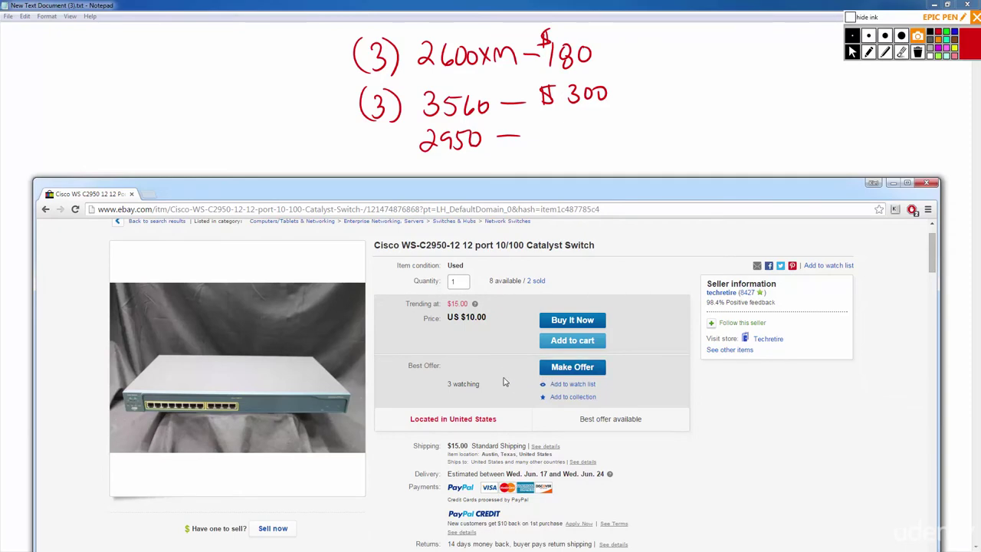
key("alt+Left")
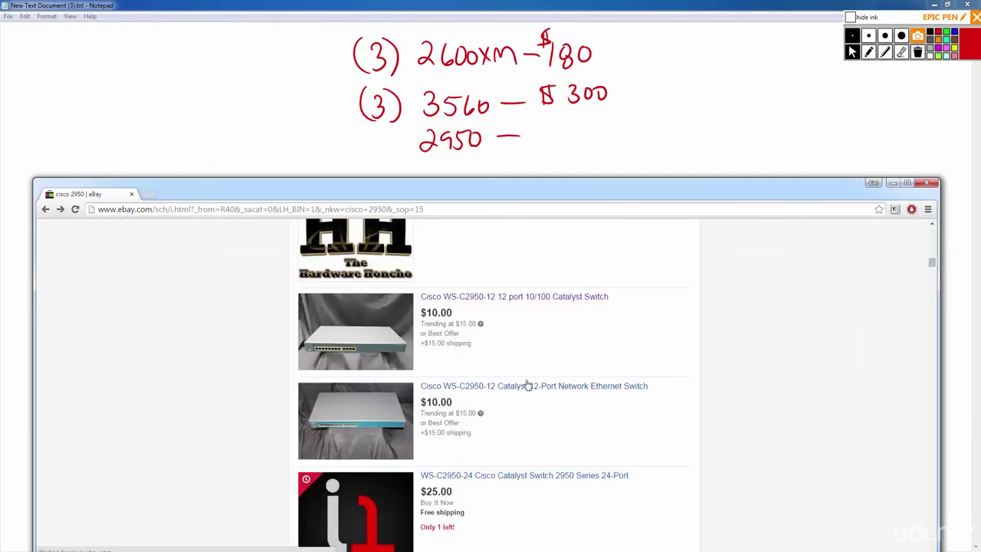
left_click(506, 299)
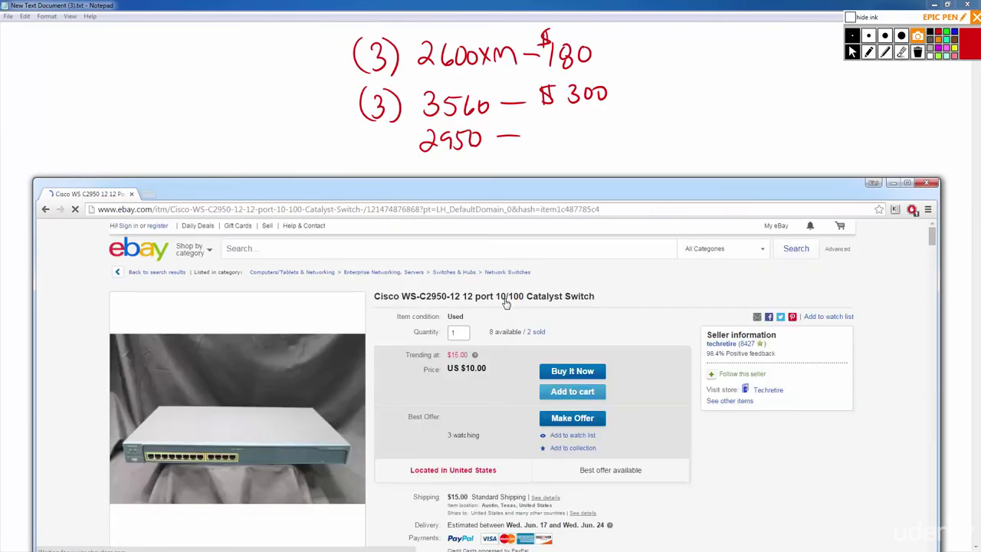
key("alt+Left")
scroll(502, 344, "down", 3)
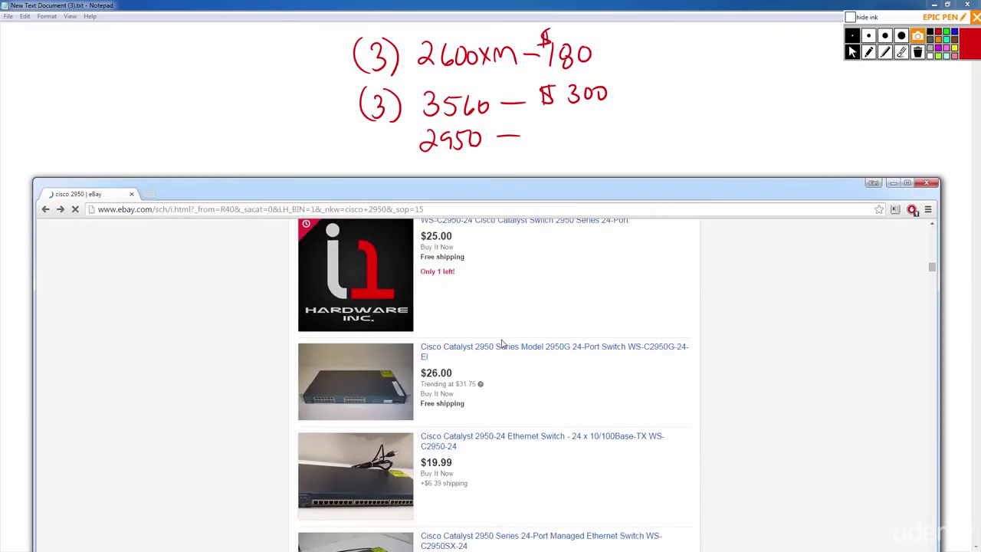
scroll(502, 346, "down", 2)
scroll(501, 346, "down", 1)
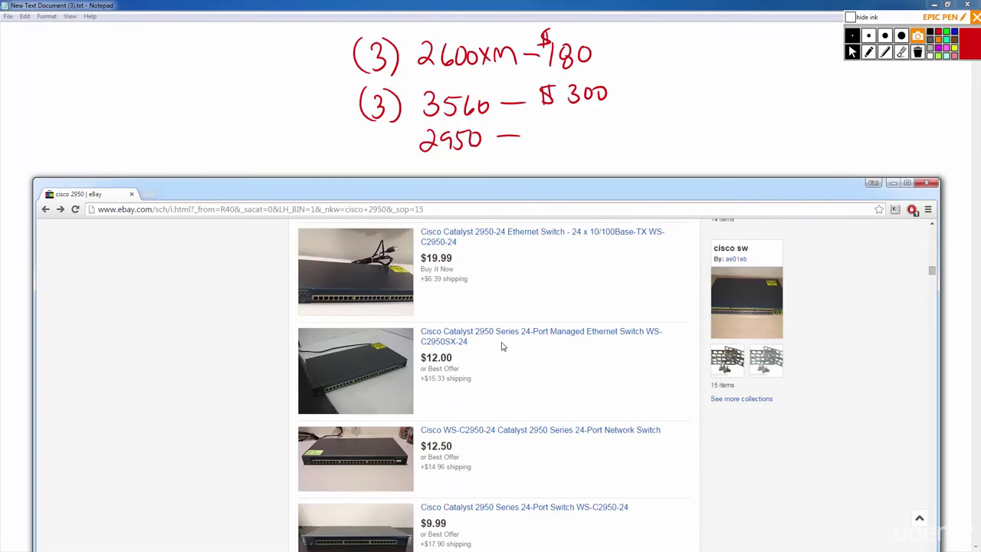
scroll(502, 346, "up", 1)
Review the $19.99 Catalyst 2950-24 listing and the Catalyst 2950 Series 24-Port listing on eBay.
left_click(467, 286)
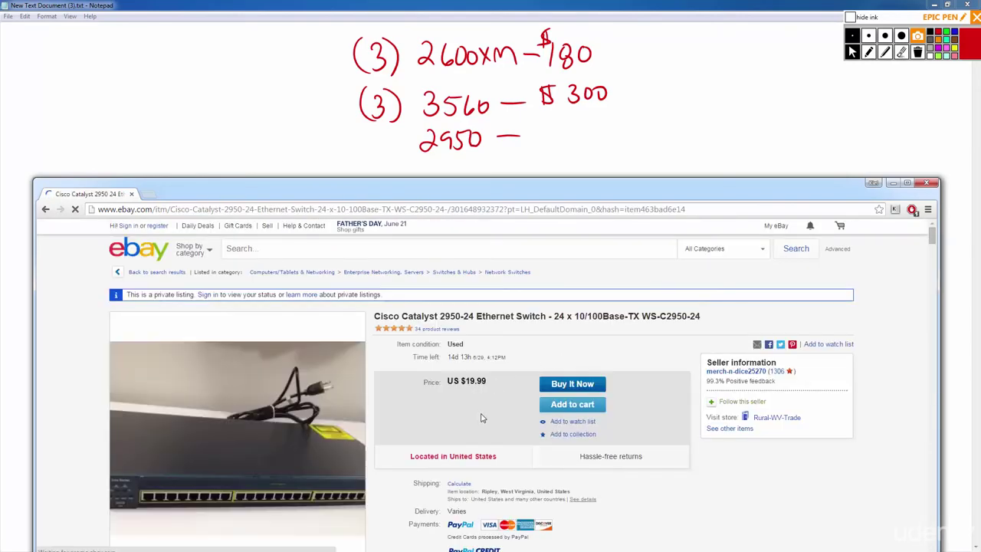
scroll(481, 420, "down", 2)
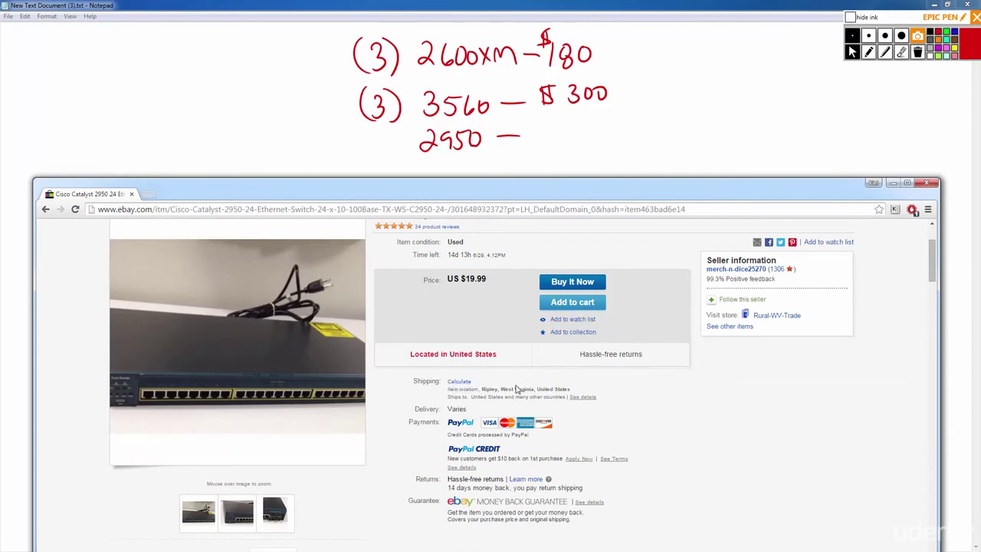
key("alt+Left")
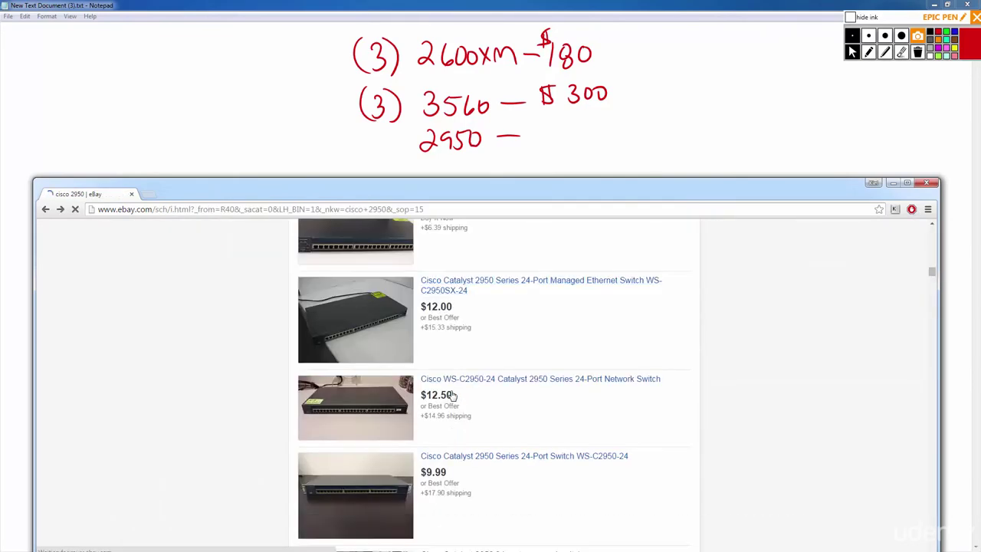
scroll(496, 392, "down", 3)
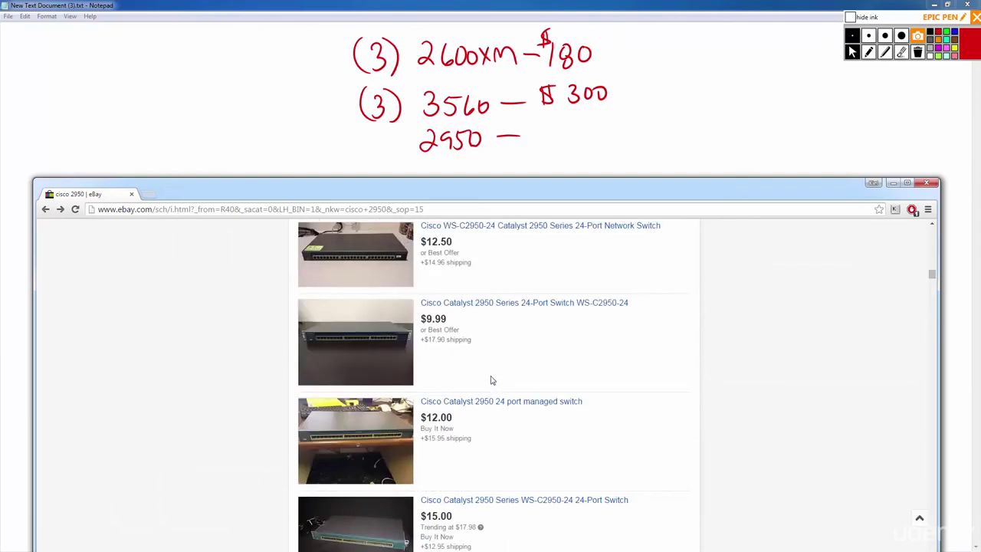
left_click(502, 304)
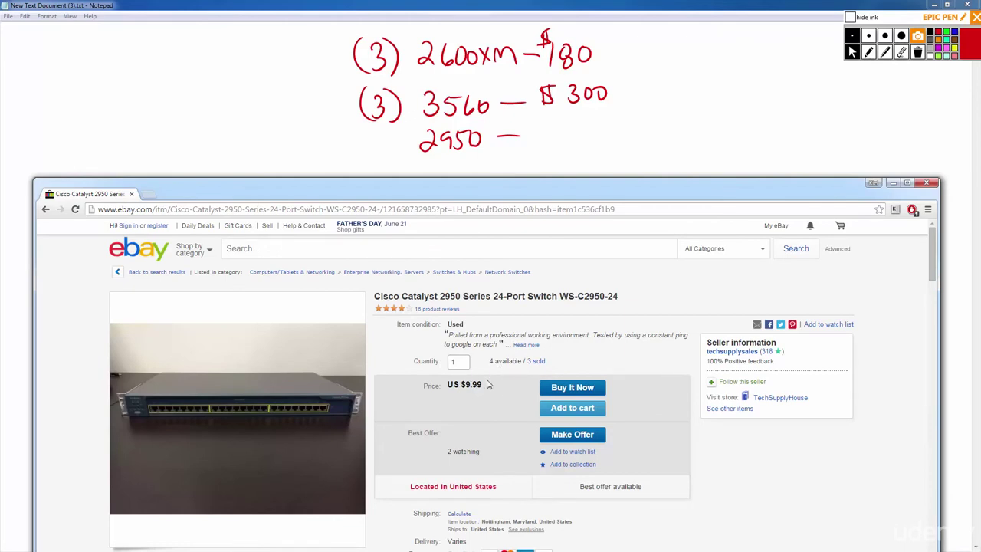
scroll(484, 418, "down", 1)
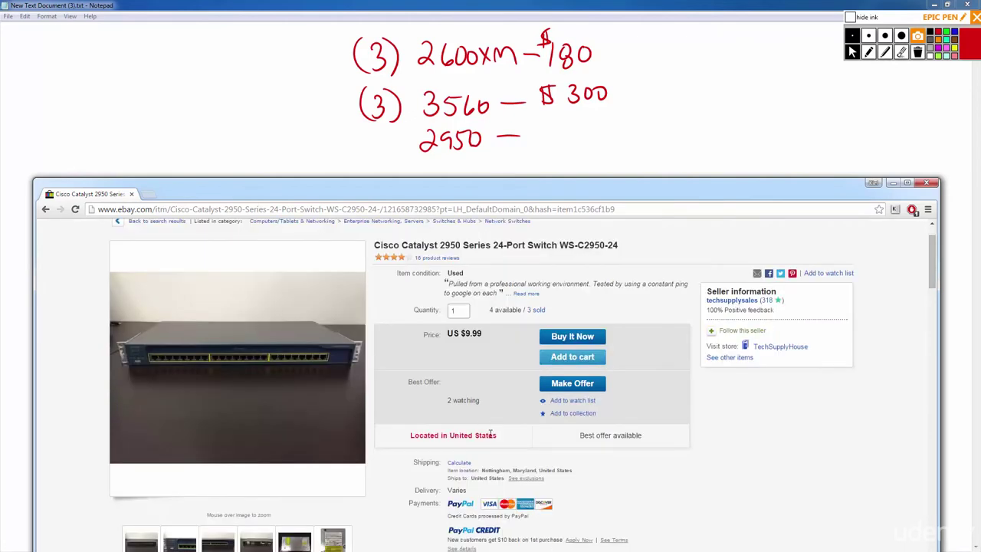
key("alt+Left")
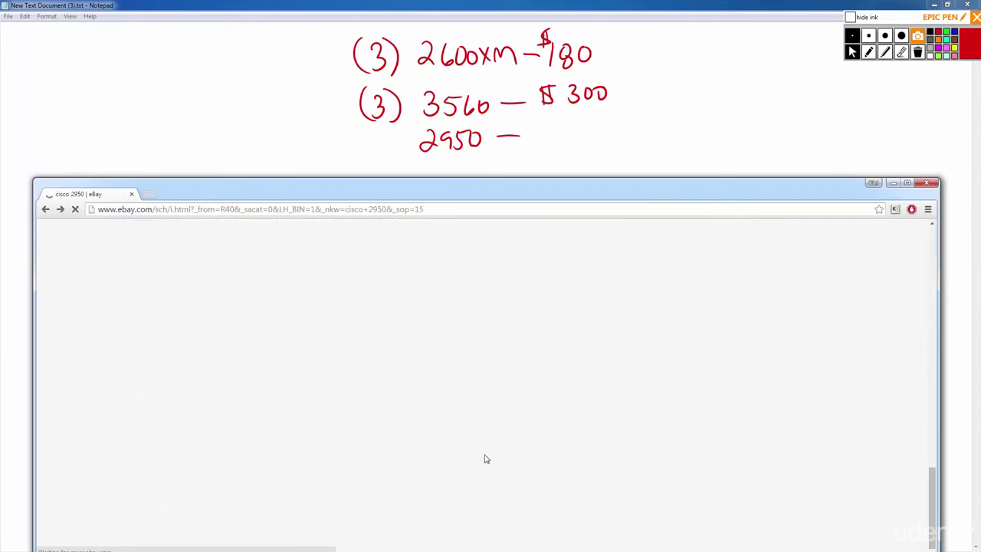
Check the 2950 CCNA lab and 24-Port Managed Switch listings, then bring the annotated Notepad back.
scroll(485, 459, "down", 2)
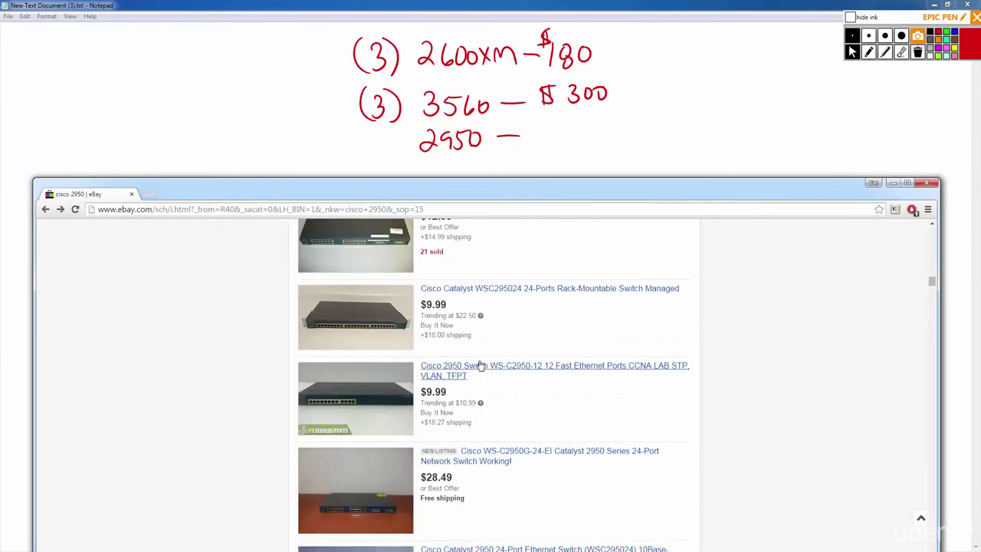
left_click(481, 376)
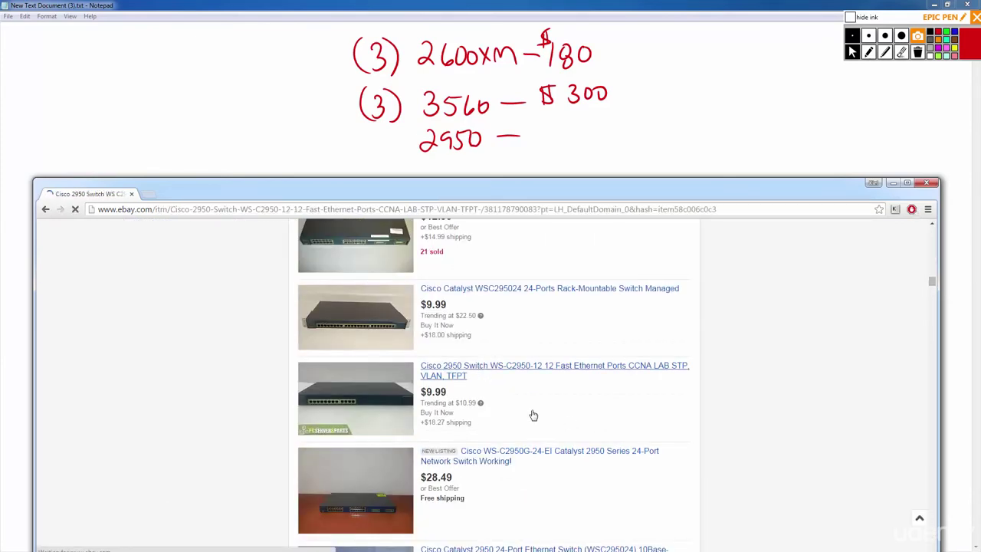
scroll(506, 415, "down", 2)
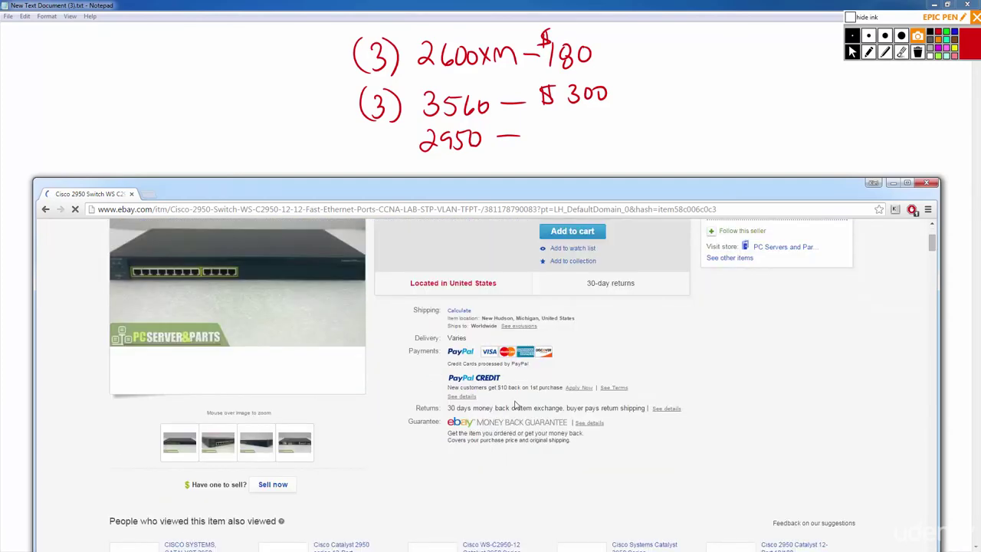
scroll(516, 405, "up", 1)
scroll(484, 325, "up", 1)
scroll(500, 360, "down", 2)
key("alt+Left")
scroll(493, 401, "down", 3)
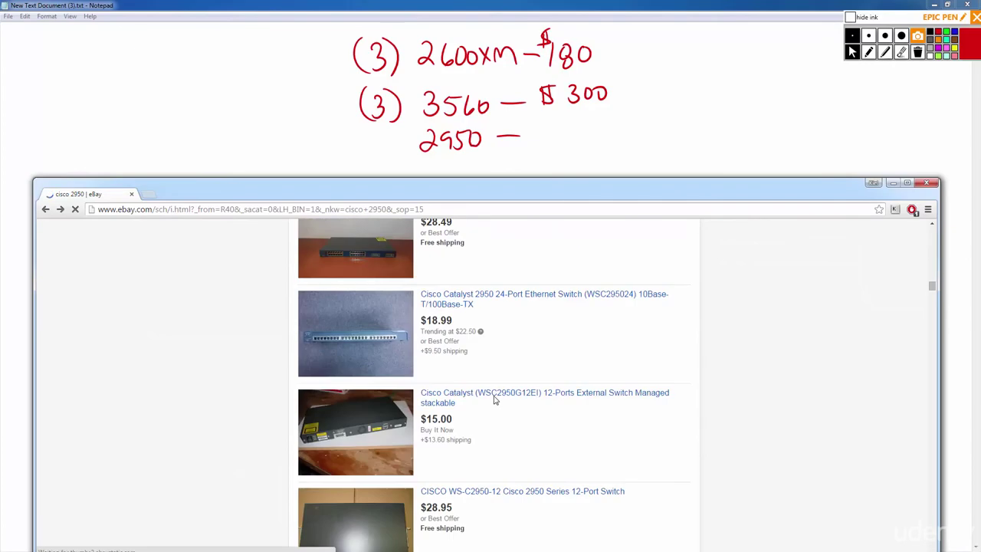
scroll(486, 353, "down", 1)
left_click(493, 387)
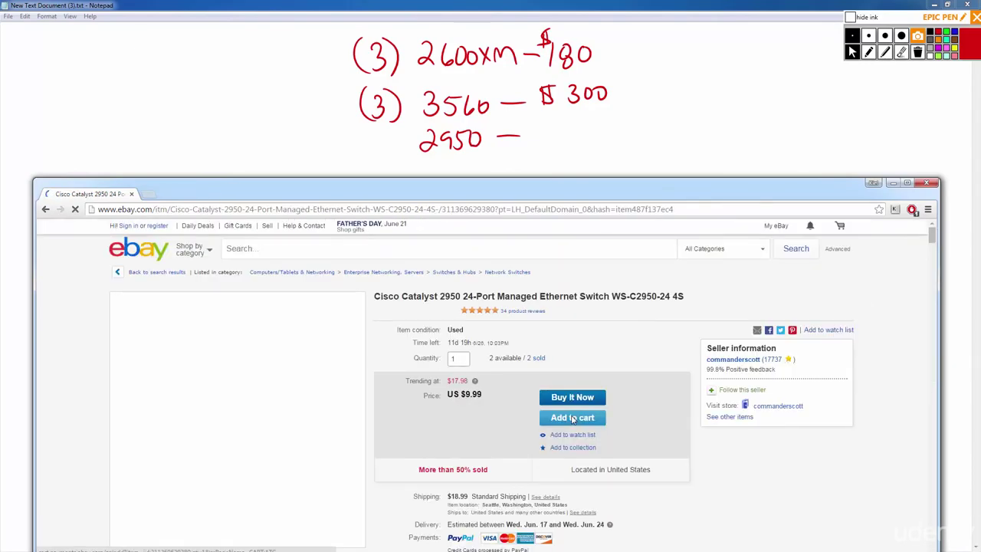
scroll(572, 420, "down", 1)
scroll(499, 401, "down", 2)
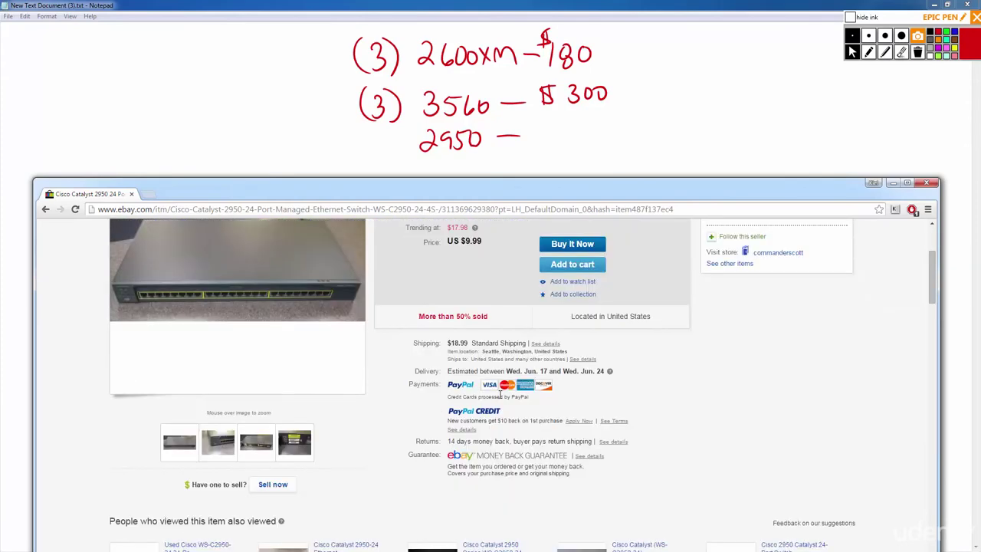
scroll(458, 347, "up", 2)
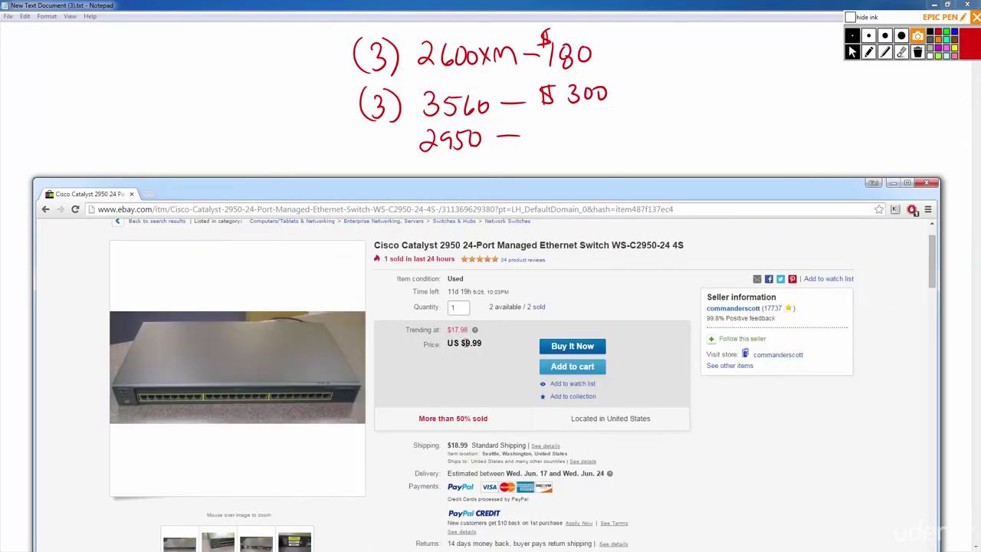
left_click(547, 135)
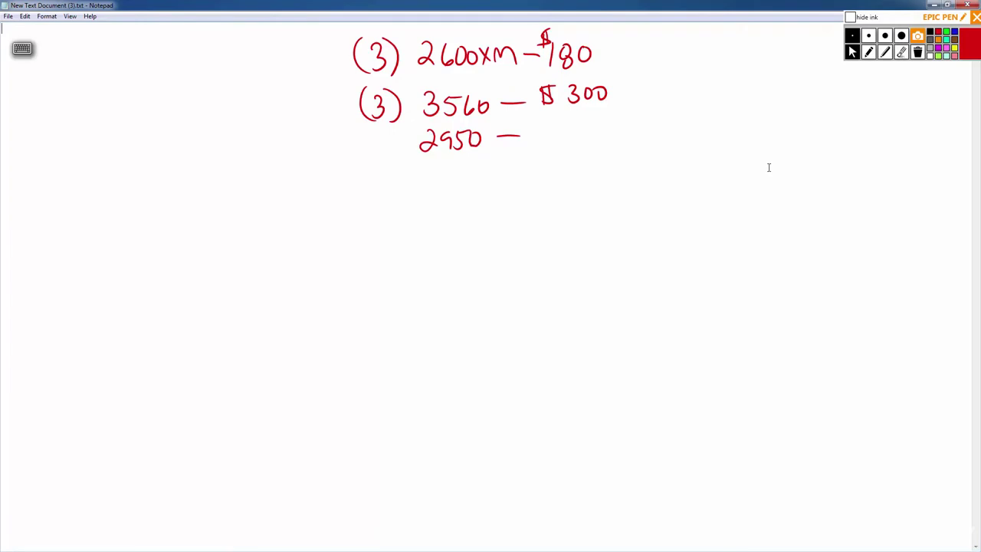
Write a red '$90' price beside the 2950 line with the Epic Pen pen.
left_click(868, 51)
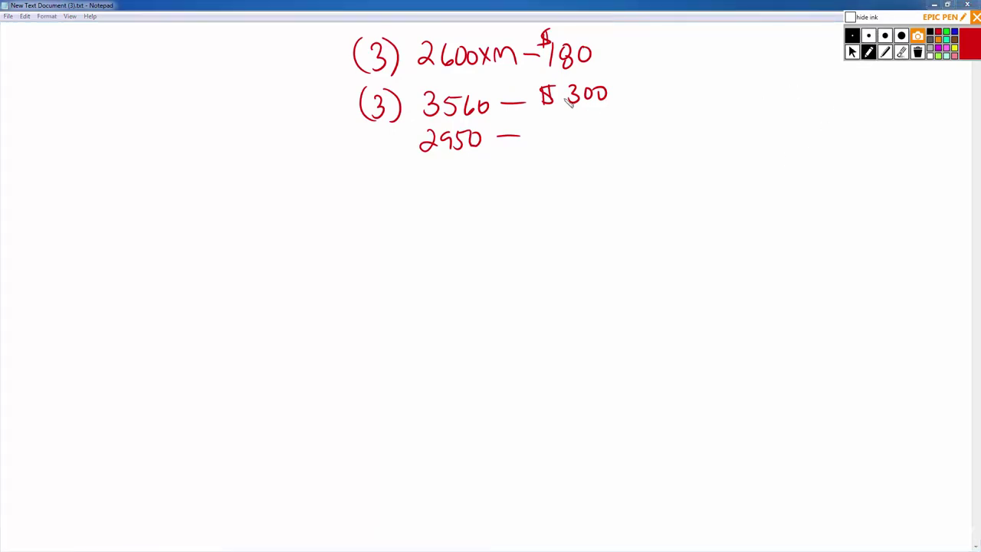
mouse_move(542, 129)
left_mouse_down()
mouse_move(543, 152)
mouse_move(537, 147)
mouse_move(564, 131)
mouse_move(575, 144)
left_mouse_up()
mouse_move(582, 129)
left_mouse_down()
mouse_move(585, 142)
mouse_move(584, 129)
left_mouse_up()
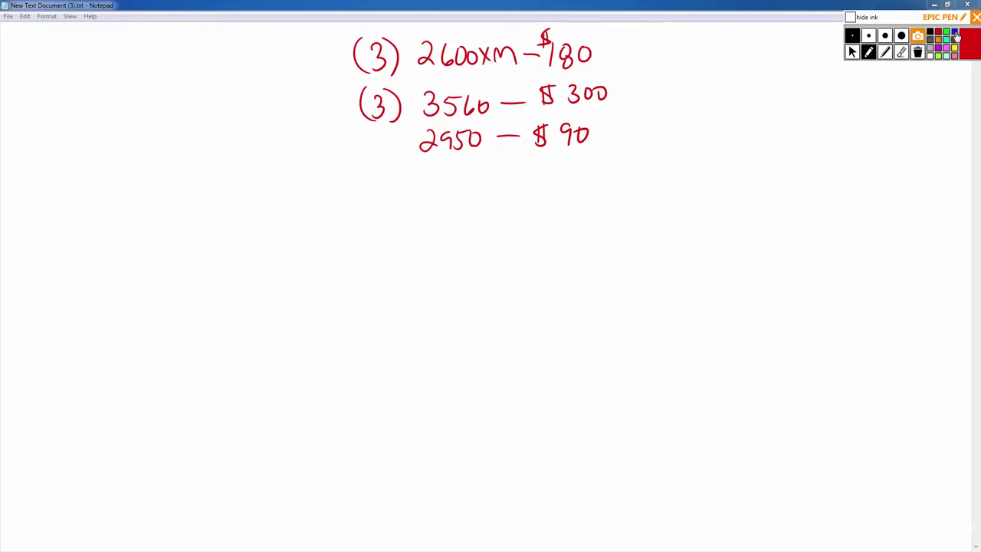
In blue, draw converging lines from the $180 and $90 prices to a '$270' total.
left_click(954, 32)
left_click_drag(604, 139, 672, 90)
left_click_drag(608, 56, 663, 77)
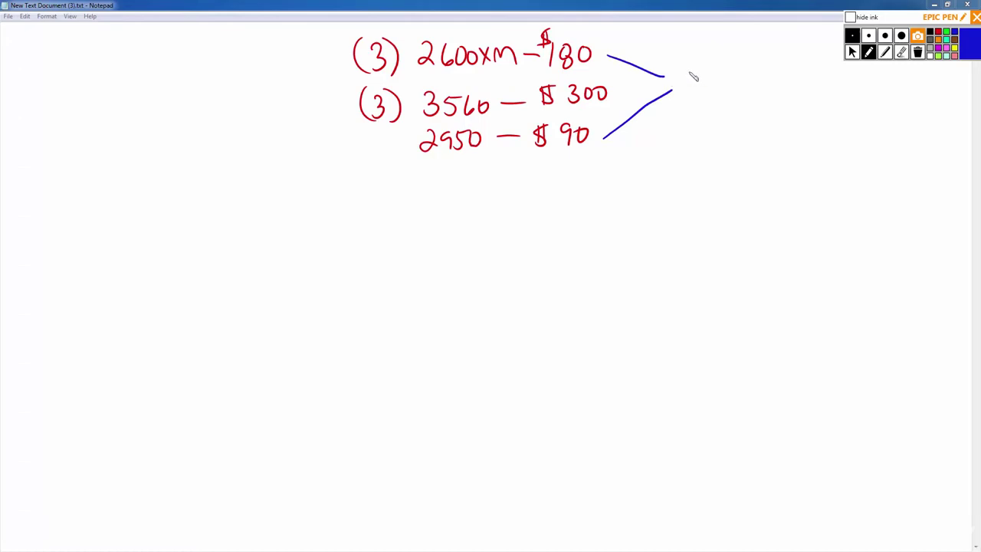
mouse_move(684, 73)
left_mouse_down()
mouse_move(700, 91)
mouse_move(731, 76)
left_mouse_up()
left_click_drag(679, 52, 674, 67)
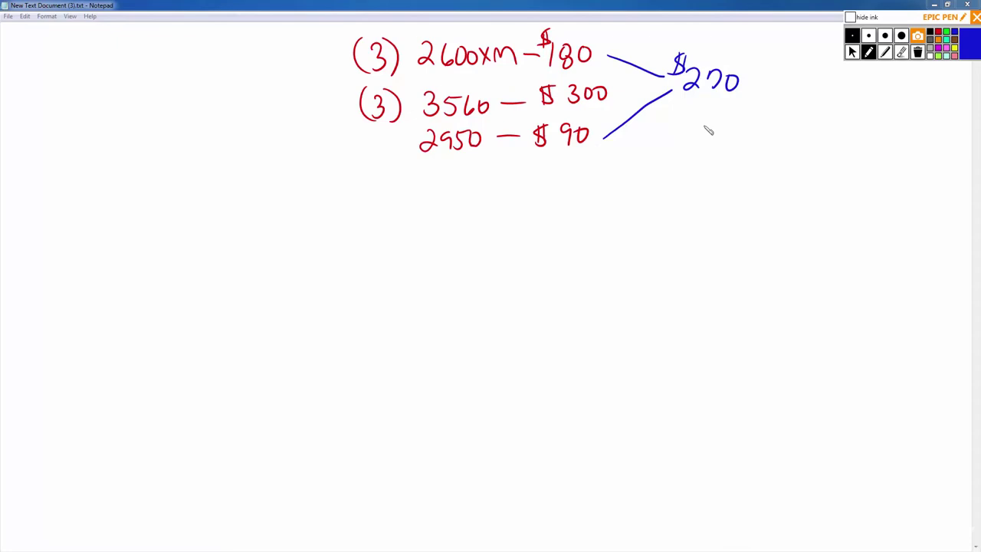
Handwrite '(6) Wic 1t' in blue beneath the $270 total, then stop inking.
left_click_drag(712, 114, 709, 140)
mouse_move(718, 106)
left_mouse_down()
mouse_move(716, 145)
mouse_move(695, 150)
left_mouse_up()
mouse_move(735, 121)
left_mouse_down()
mouse_move(753, 140)
mouse_move(767, 121)
left_mouse_up()
mouse_move(771, 127)
left_mouse_down()
mouse_move(771, 138)
mouse_move(805, 134)
mouse_move(804, 116)
mouse_move(834, 136)
mouse_move(839, 124)
left_mouse_up()
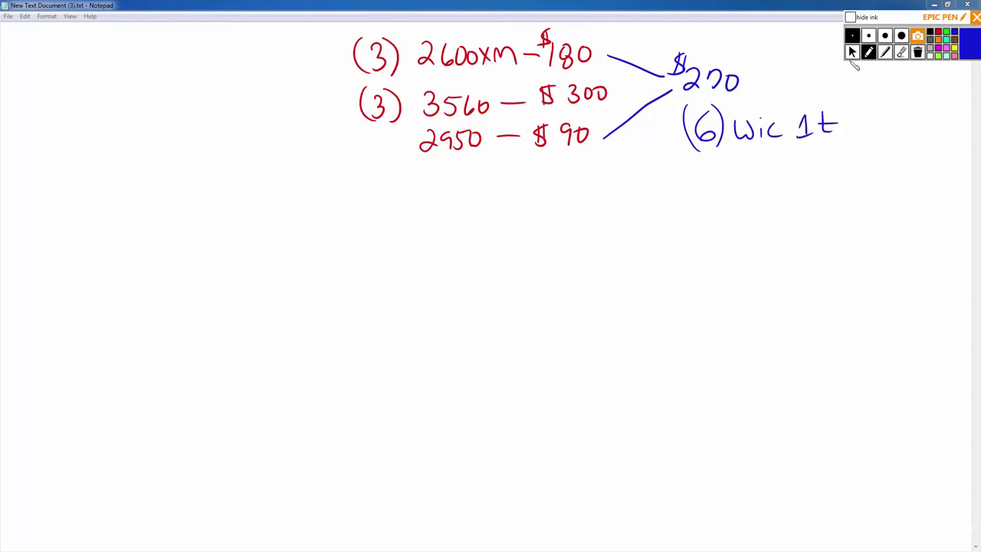
left_click(851, 51)
Search eBay in the browser for 'cisco wic 1t'.
key("alt+Tab")
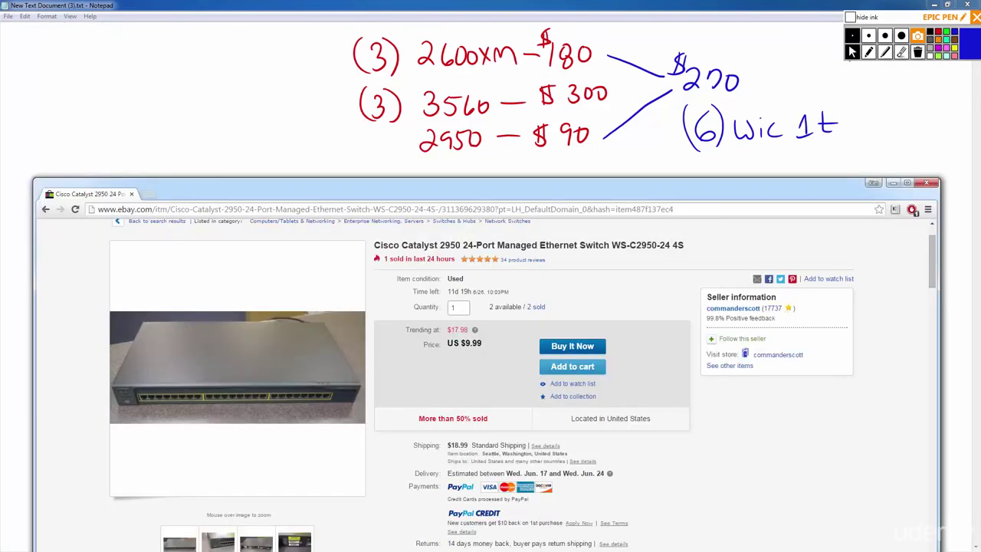
scroll(834, 473, "up", 1)
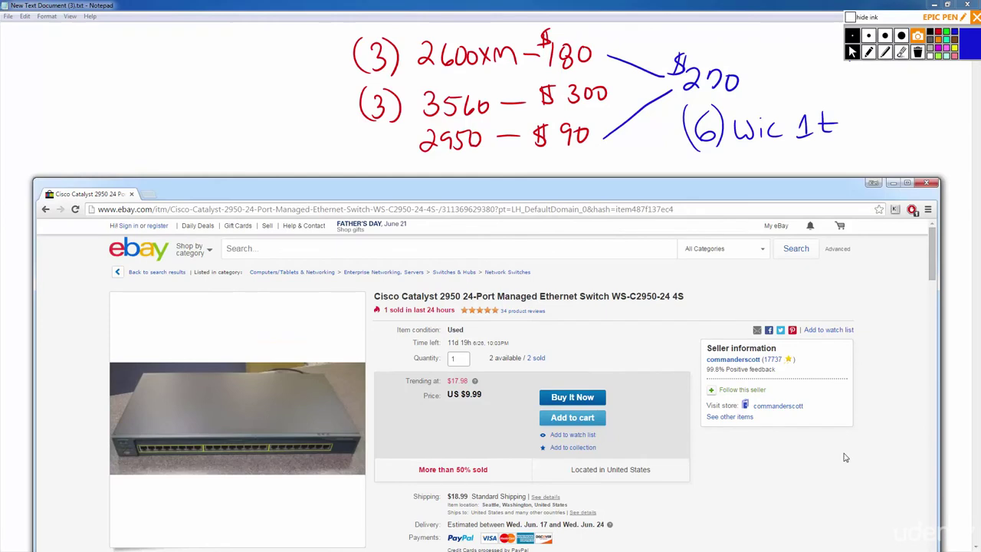
left_click(258, 256)
type("cisco ")
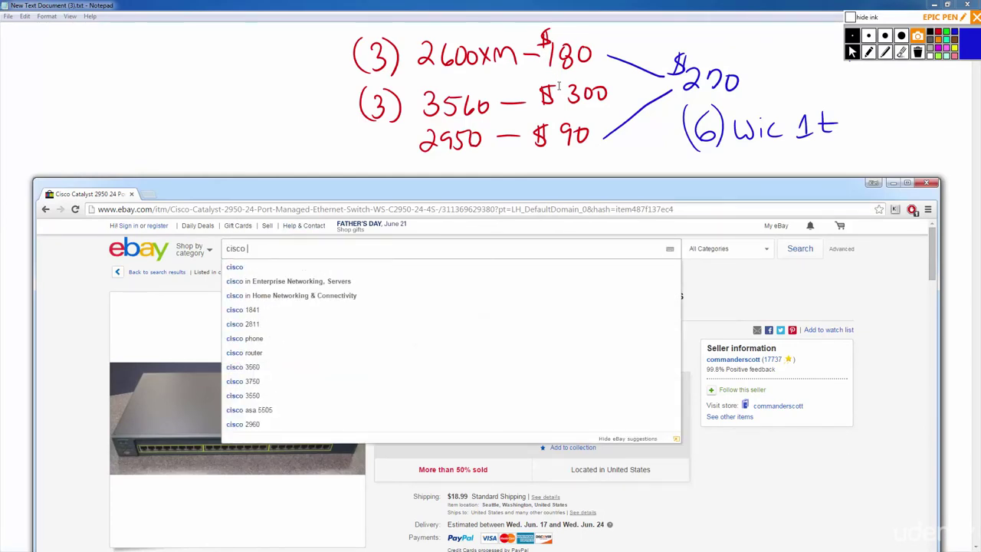
type("wic 1")
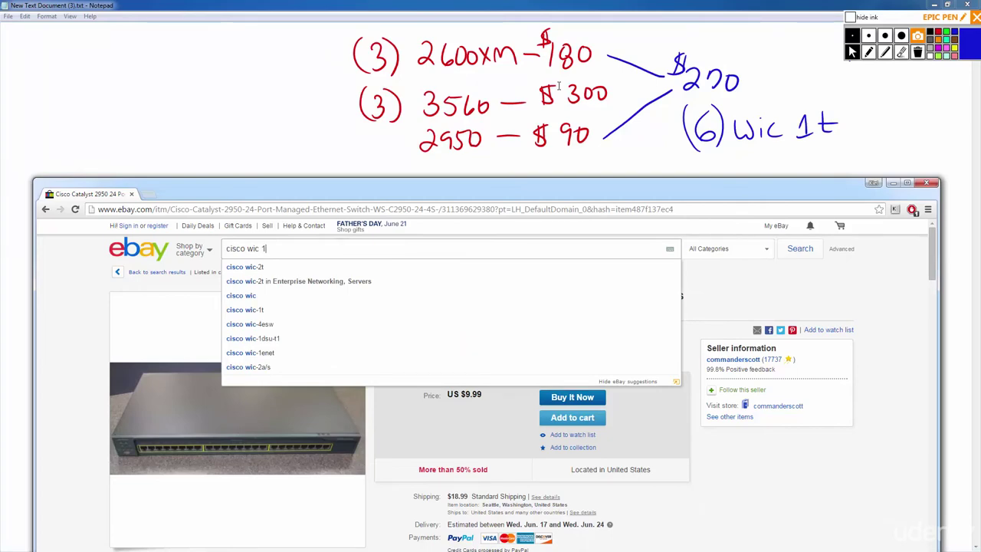
type("t")
key("Return")
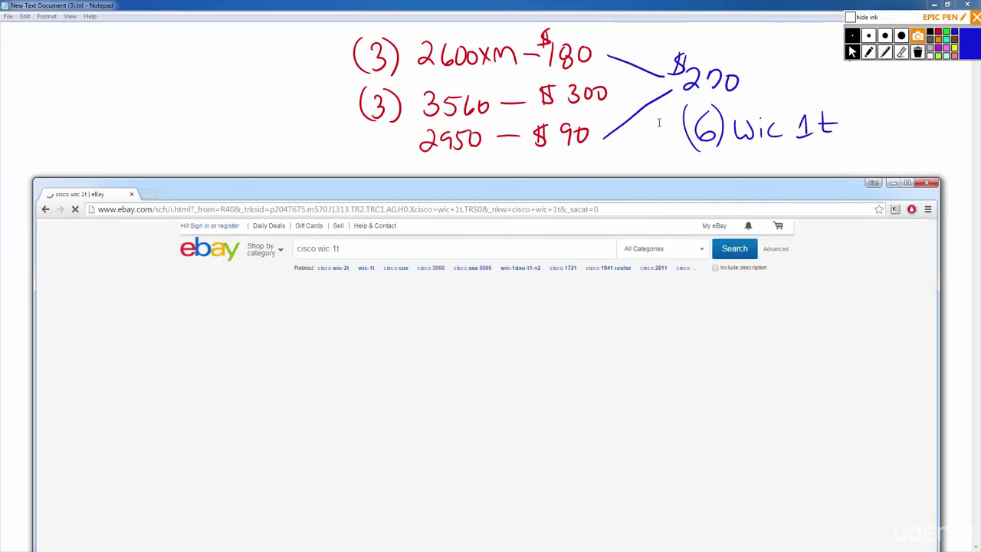
Filter the results to Buy It Now and sort by Price + Shipping: lowest first.
left_click(422, 298)
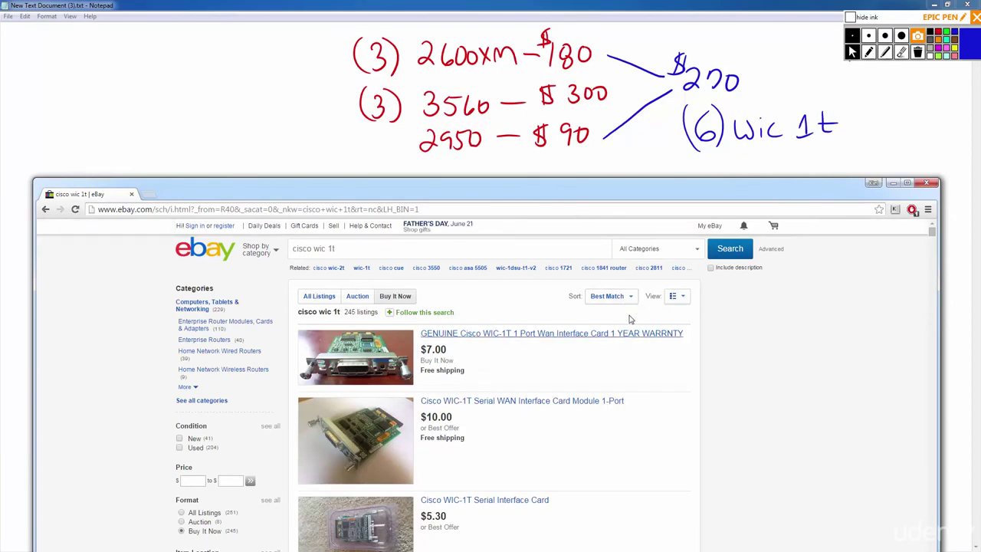
left_click(627, 299)
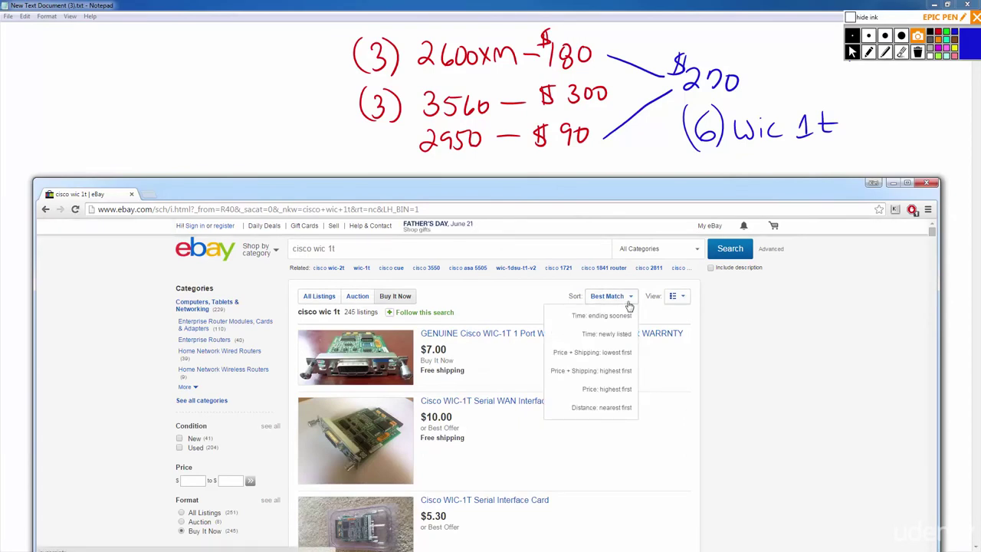
left_click(621, 354)
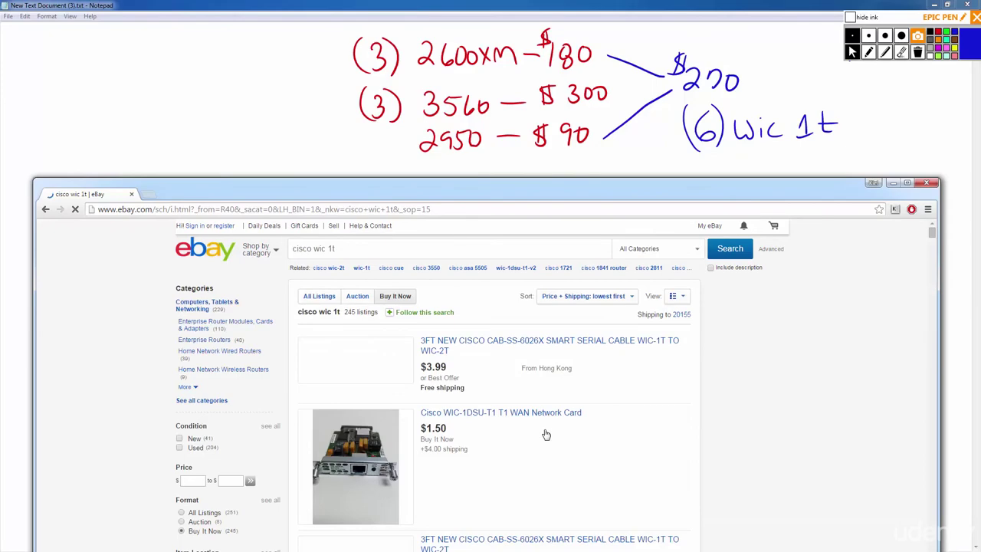
scroll(546, 435, "down", 2)
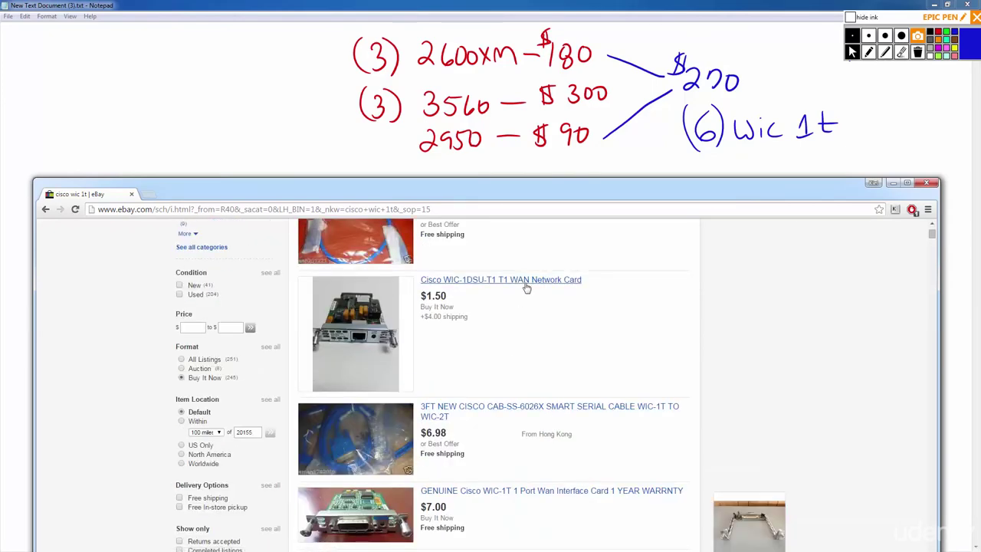
scroll(527, 315, "down", 2)
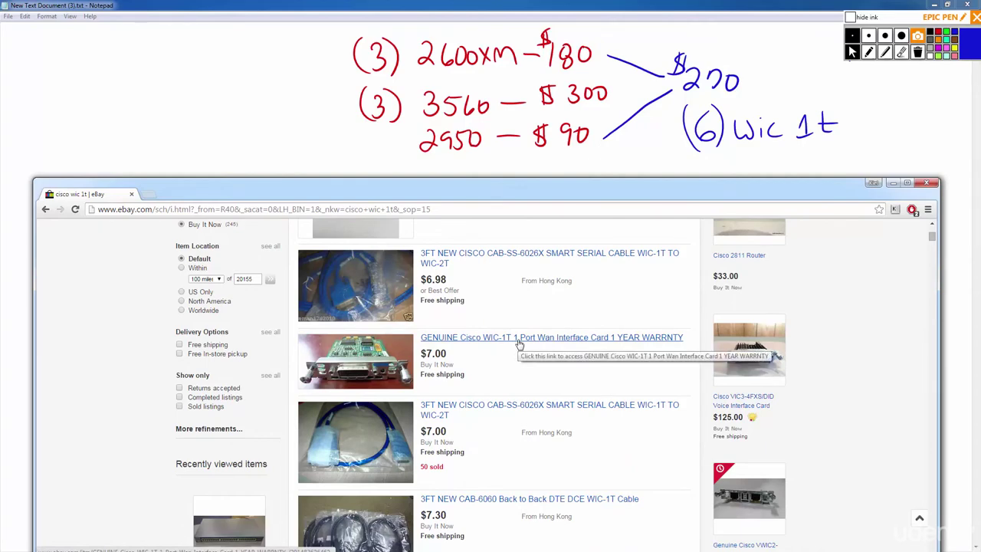
Open the $7.00 GENUINE Cisco WIC-1T listing, then return to the Notepad notes.
left_click(621, 341)
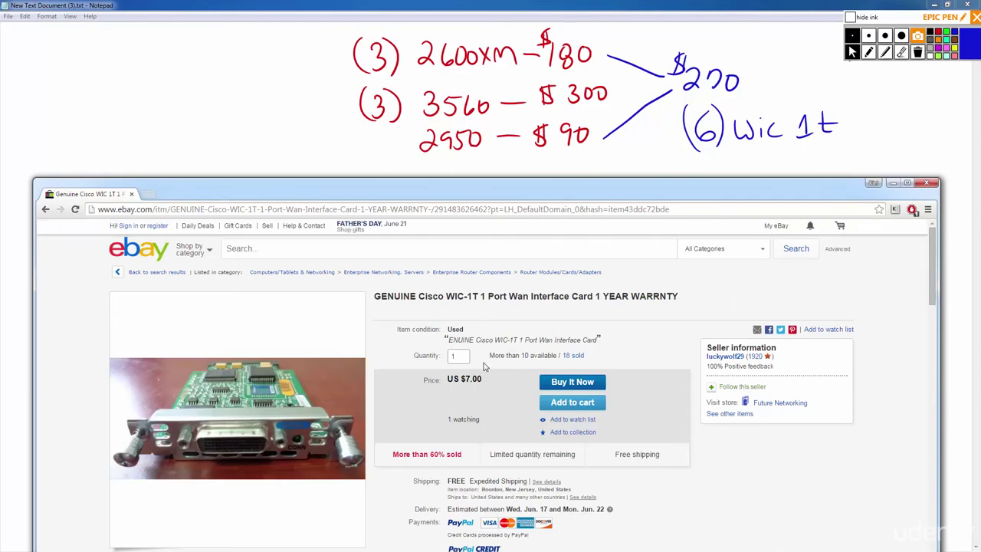
scroll(484, 367, "down", 1)
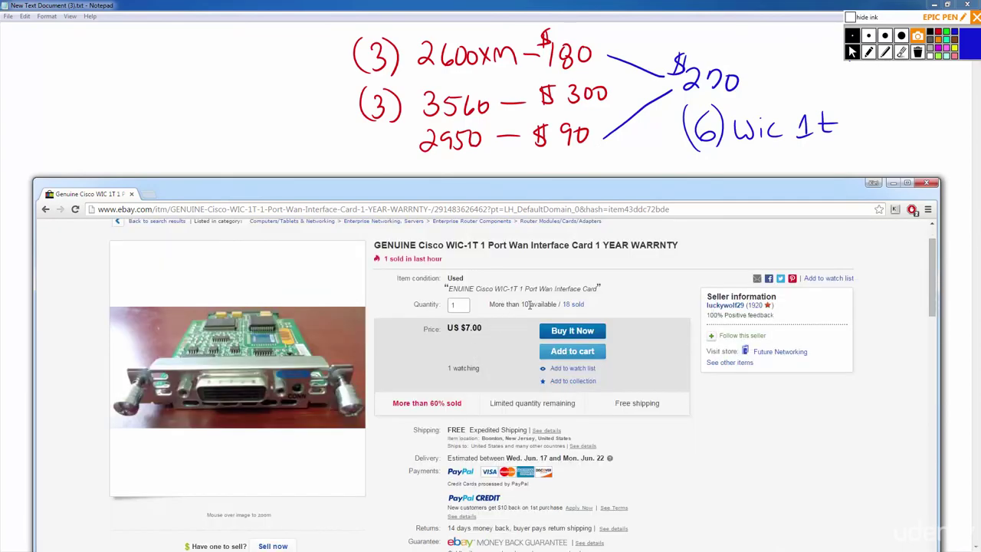
left_click(779, 156)
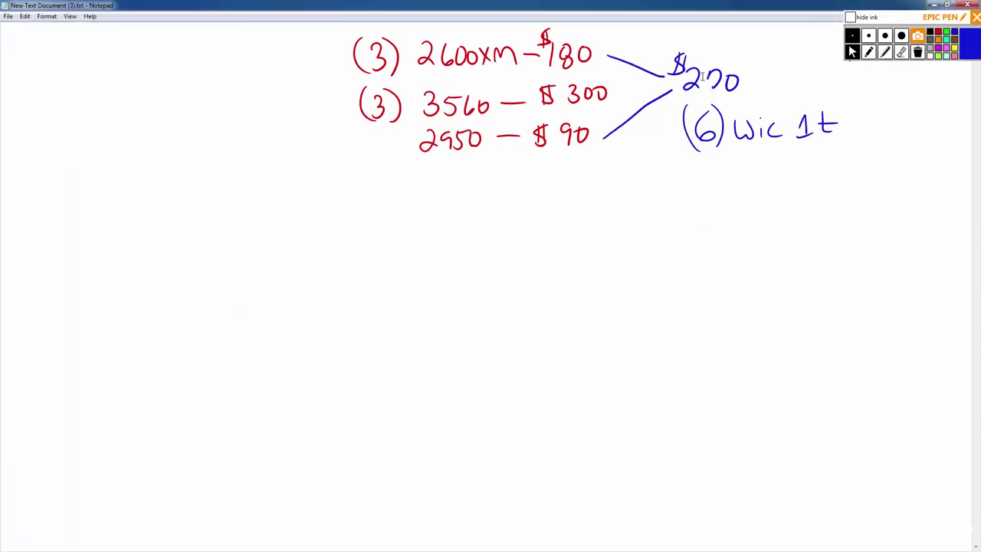
In red, replace '3560 — $300' on the second row with '2950 $90'.
left_click(939, 33)
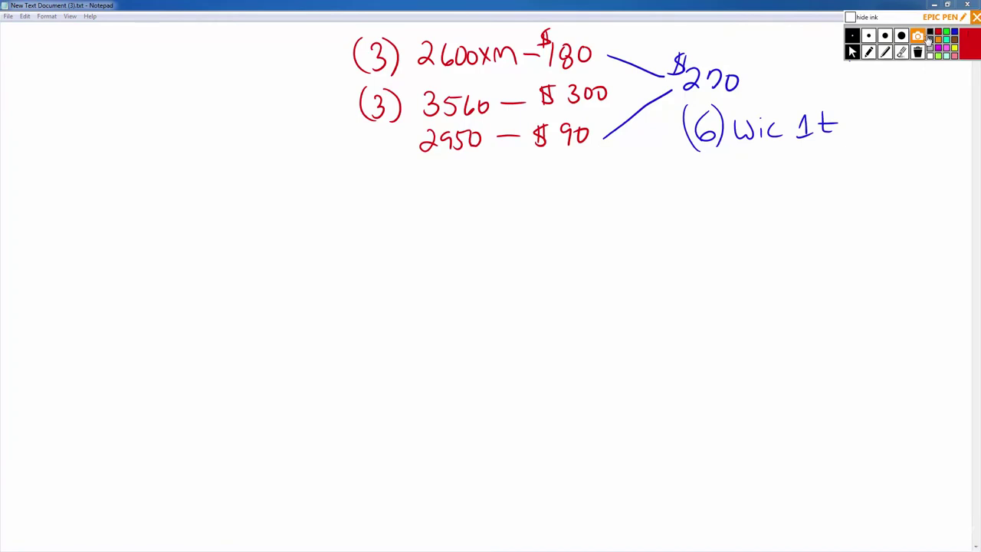
left_click(901, 52)
mouse_move(564, 108)
left_mouse_down()
mouse_move(609, 100)
mouse_move(463, 100)
mouse_move(489, 92)
left_mouse_up()
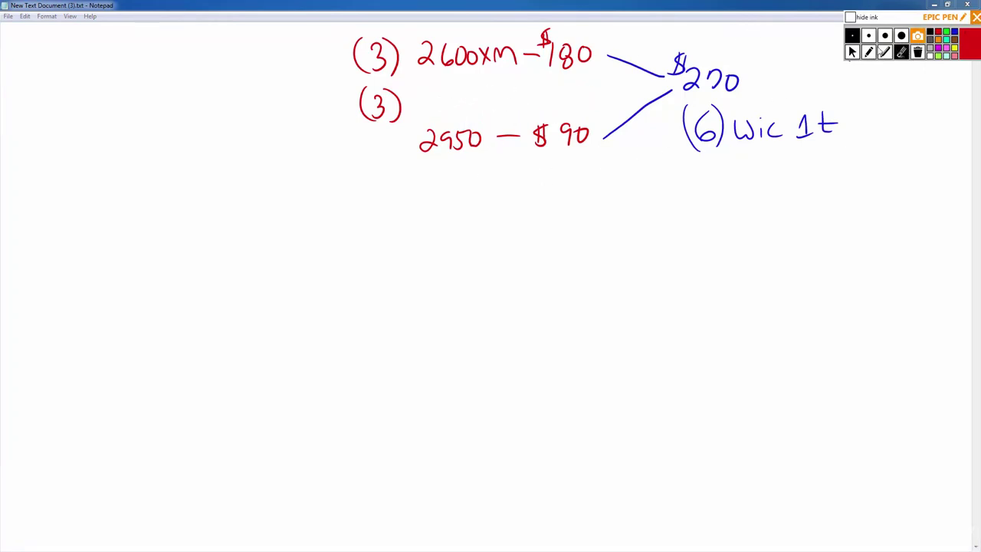
left_click(868, 51)
mouse_move(420, 90)
left_mouse_down()
mouse_move(463, 114)
mouse_move(476, 90)
mouse_move(485, 96)
left_mouse_up()
left_click_drag(512, 101, 526, 100)
left_click_drag(538, 94, 536, 104)
left_click_drag(553, 91, 515, 104)
Erase the old third row and draw a blue line joining the second row to $270.
left_click(902, 51)
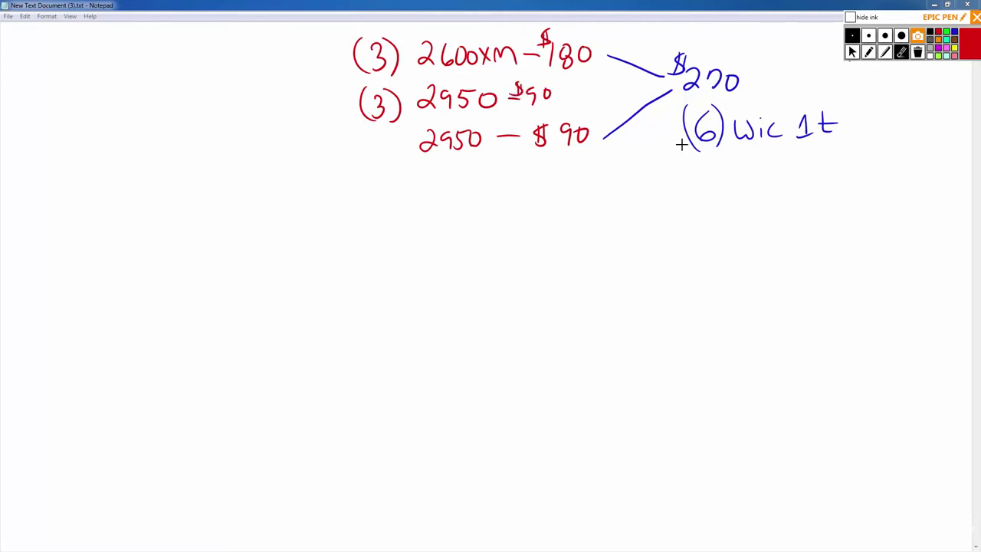
left_click_drag(612, 127, 430, 138)
key("ctrl+z")
key("ctrl+z")
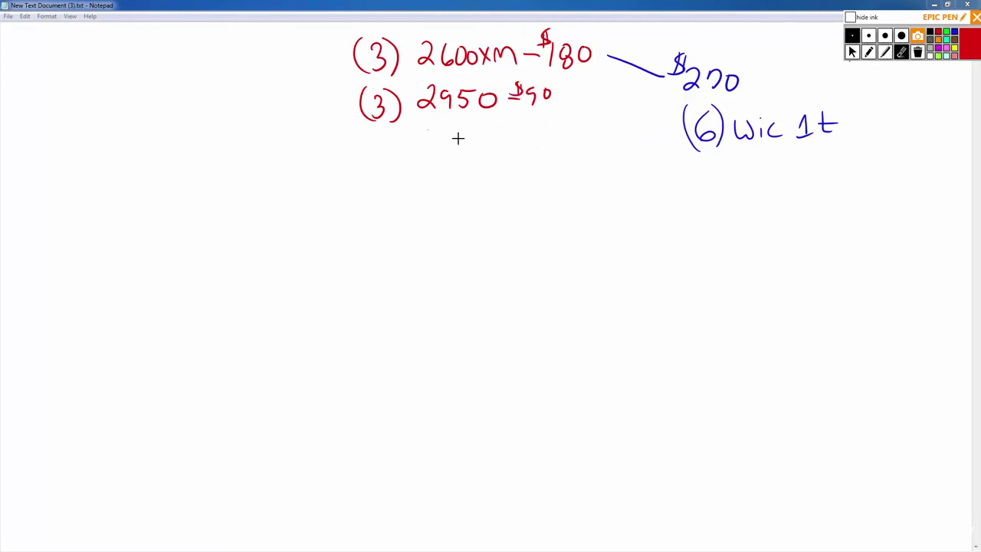
left_click(955, 31)
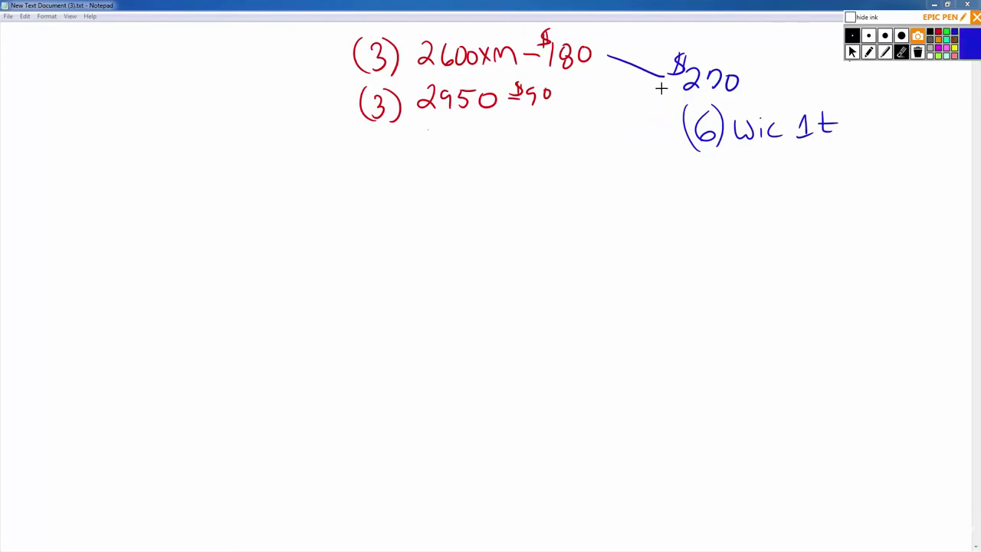
left_click_drag(662, 96, 566, 94)
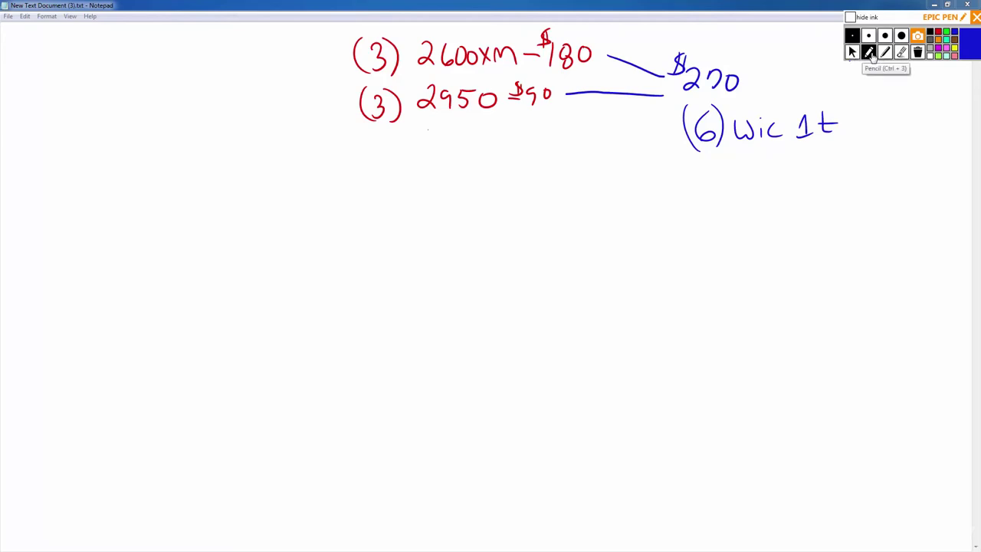
Write '(6) WIC 1t = $45' in red below the 2950 entry.
left_click(938, 33)
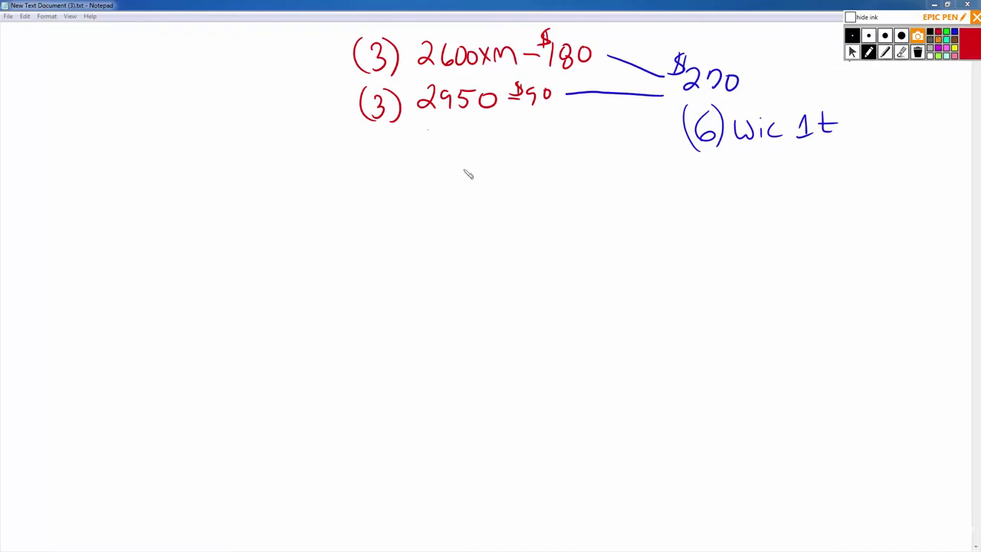
mouse_move(378, 130)
left_mouse_down()
mouse_move(383, 146)
mouse_move(359, 152)
left_mouse_up()
mouse_move(383, 129)
left_mouse_down()
mouse_move(389, 153)
mouse_move(426, 138)
mouse_move(440, 151)
mouse_move(514, 140)
left_mouse_up()
left_click_drag(500, 147, 518, 147)
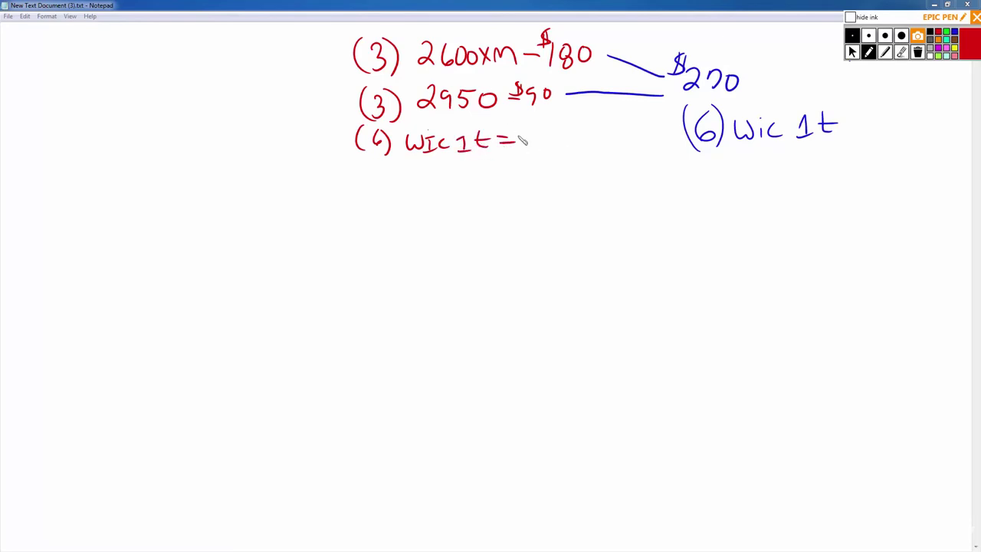
left_click_drag(529, 127, 540, 141)
mouse_move(536, 130)
left_mouse_down()
mouse_move(537, 150)
mouse_move(563, 129)
left_mouse_up()
left_click_drag(516, 124, 508, 141)
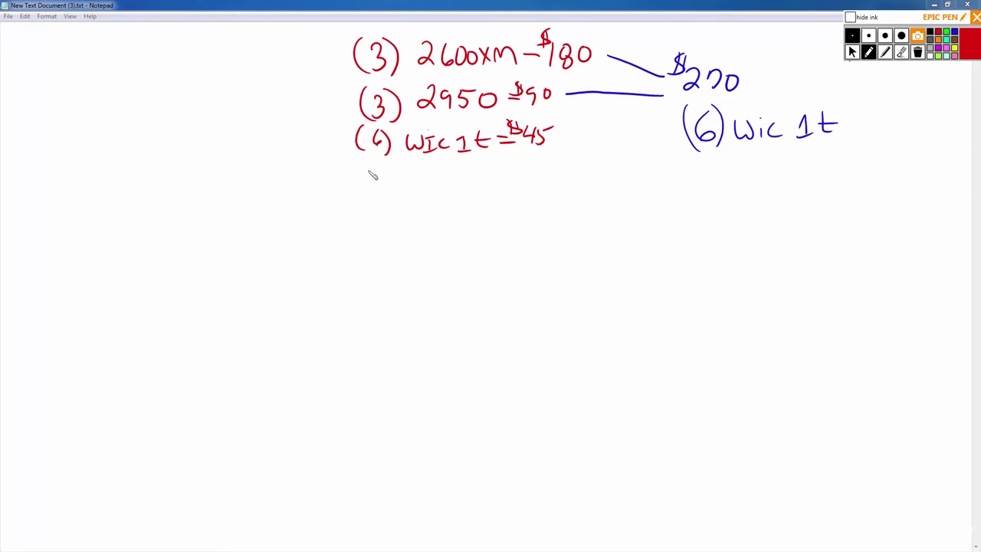
Draw three red router circles labelled R1, R2, R3, linked by serial lines.
mouse_move(546, 225)
left_mouse_down()
mouse_move(555, 291)
mouse_move(549, 227)
left_mouse_up()
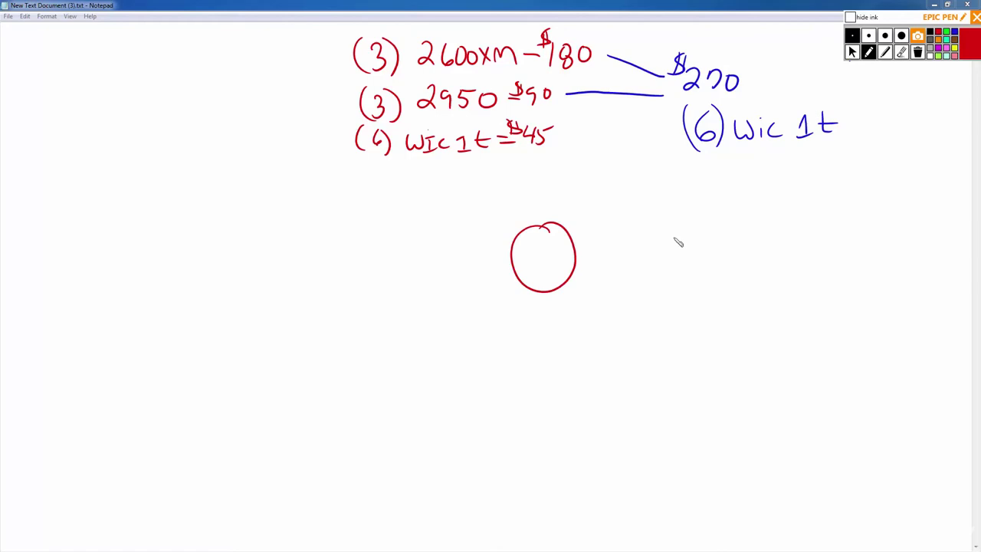
left_click_drag(680, 259, 721, 230)
mouse_move(881, 230)
left_mouse_down()
mouse_move(883, 280)
mouse_move(867, 257)
left_mouse_up()
mouse_move(529, 258)
left_mouse_down()
mouse_move(540, 270)
mouse_move(552, 265)
left_mouse_up()
mouse_move(704, 249)
left_mouse_down()
mouse_move(707, 268)
mouse_move(718, 266)
left_mouse_up()
left_click_drag(723, 251, 737, 265)
left_click_drag(880, 247, 890, 266)
mouse_move(896, 247)
left_mouse_down()
mouse_move(906, 253)
mouse_move(895, 268)
left_mouse_up()
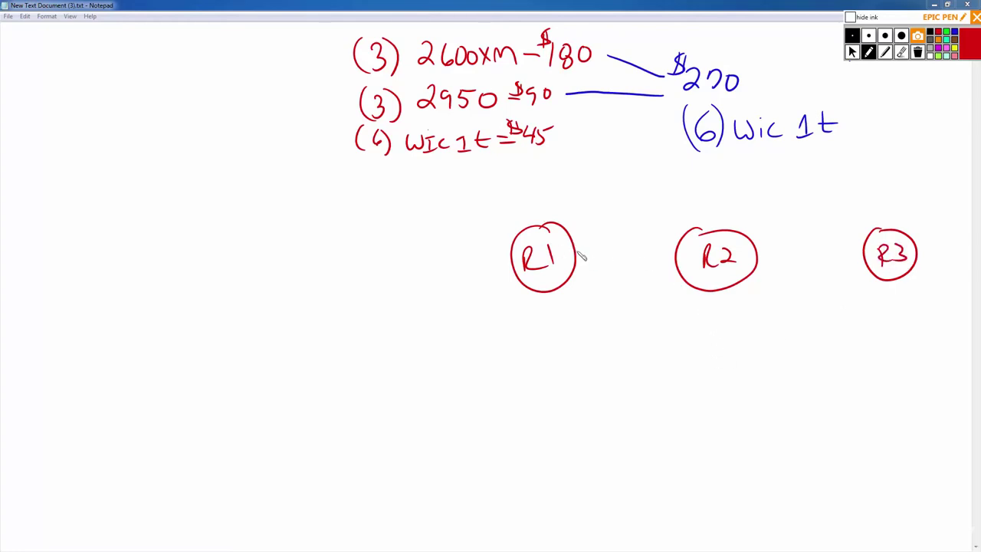
left_click_drag(576, 253, 678, 257)
mouse_move(758, 257)
left_mouse_down()
mouse_move(868, 263)
mouse_move(850, 309)
mouse_move(701, 318)
mouse_move(758, 315)
mouse_move(707, 311)
left_mouse_up()
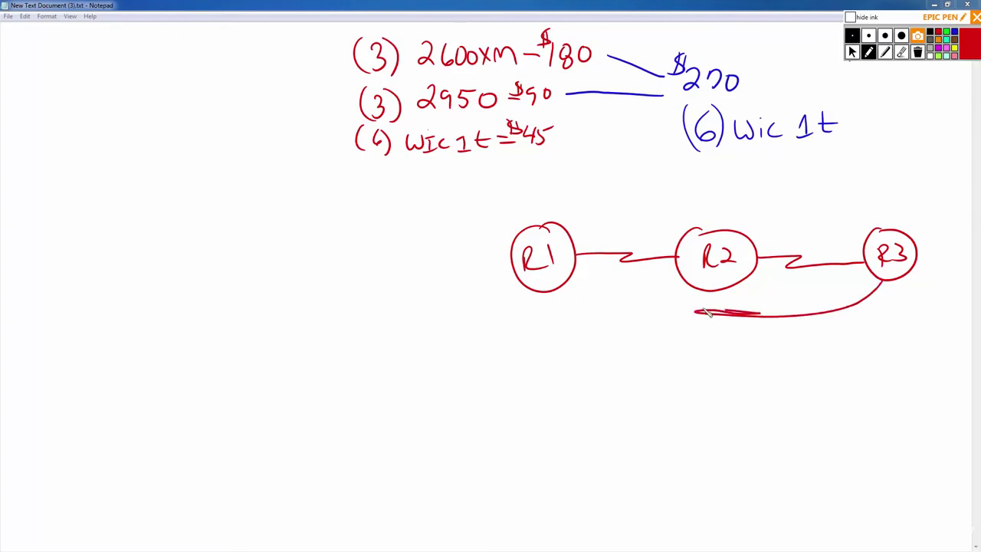
Remove the stray stroke under R2, add a curved R1–R3 link and small S marks.
left_click(902, 51)
left_click(745, 309)
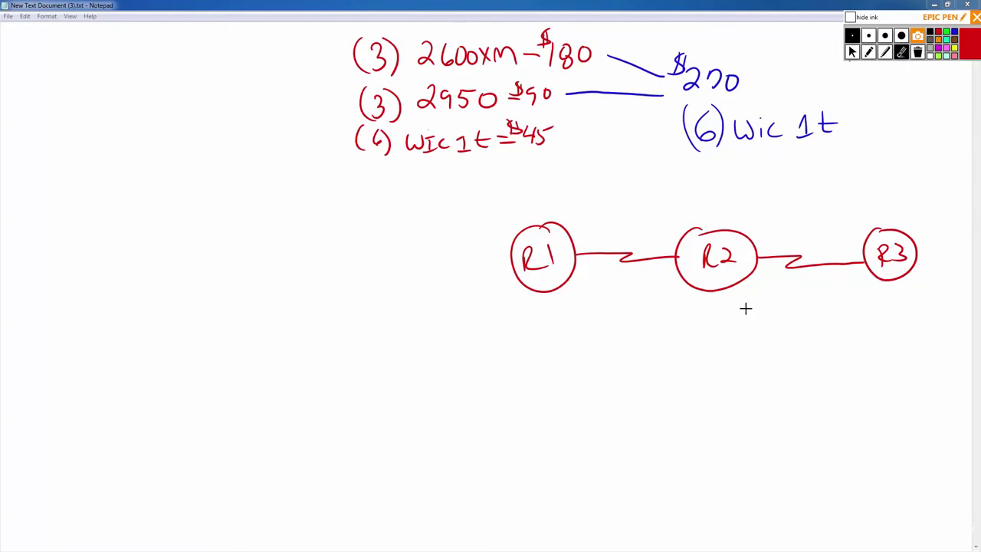
left_click(868, 51)
mouse_move(559, 299)
left_mouse_down()
mouse_move(628, 337)
mouse_move(822, 333)
mouse_move(753, 317)
mouse_move(879, 275)
left_mouse_up()
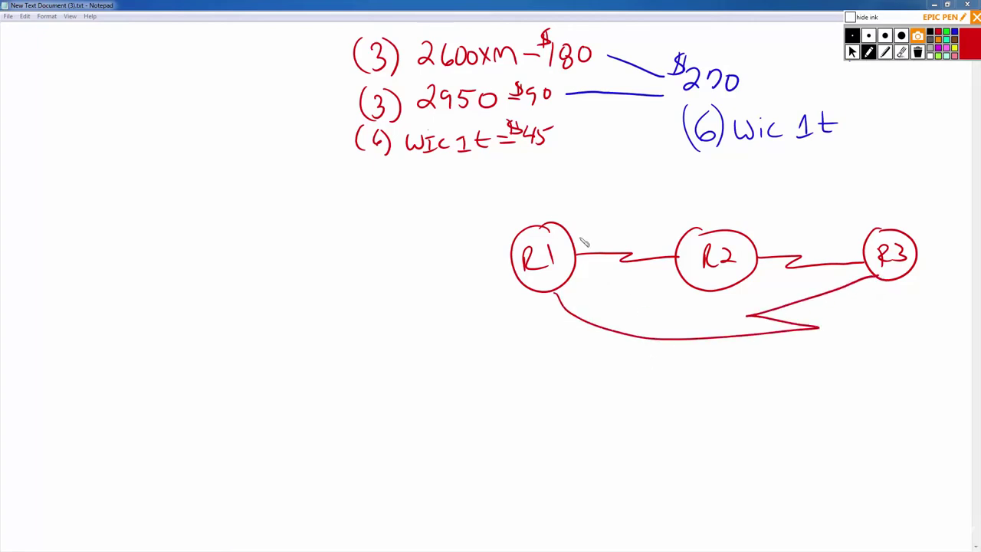
left_click_drag(584, 239, 605, 244)
mouse_move(766, 244)
left_mouse_down()
mouse_move(777, 260)
mouse_move(770, 254)
mouse_move(789, 243)
mouse_move(837, 264)
mouse_move(863, 259)
mouse_move(860, 302)
mouse_move(891, 295)
left_mouse_up()
mouse_move(571, 290)
left_mouse_down()
mouse_move(564, 301)
mouse_move(588, 302)
left_mouse_up()
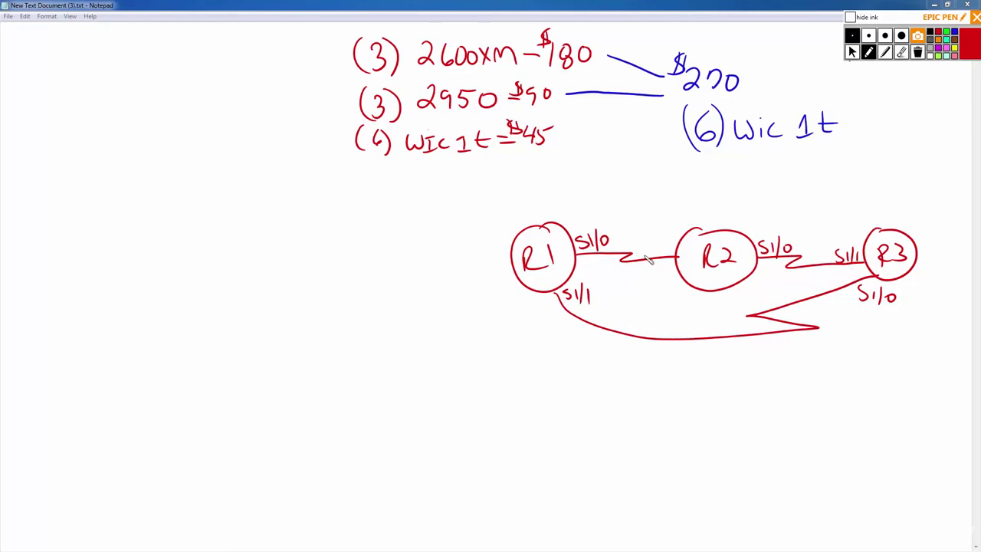
Erase R1, R2, R3 and all their links from the screen.
left_click(901, 51)
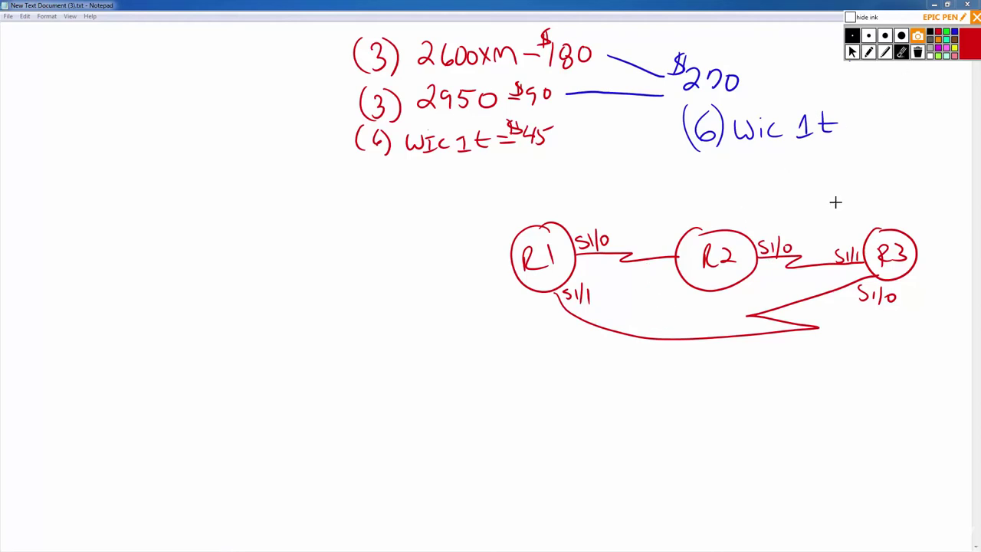
left_click_drag(848, 319, 913, 292)
mouse_move(765, 245)
left_mouse_down()
mouse_move(782, 247)
mouse_move(662, 283)
mouse_move(586, 287)
mouse_move(573, 252)
mouse_move(556, 304)
left_mouse_up()
Write '(3) DCE/DTE' in red under the WIC 1t line, then switch back to the eBay browser.
left_click(869, 52)
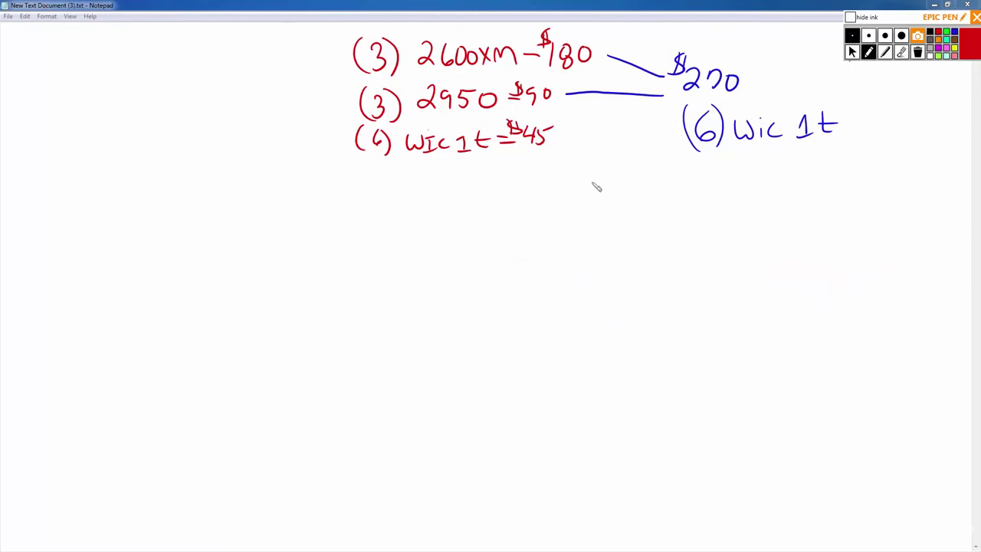
mouse_move(371, 163)
left_mouse_down()
mouse_move(360, 188)
mouse_move(385, 198)
mouse_move(437, 181)
mouse_move(520, 187)
left_mouse_up()
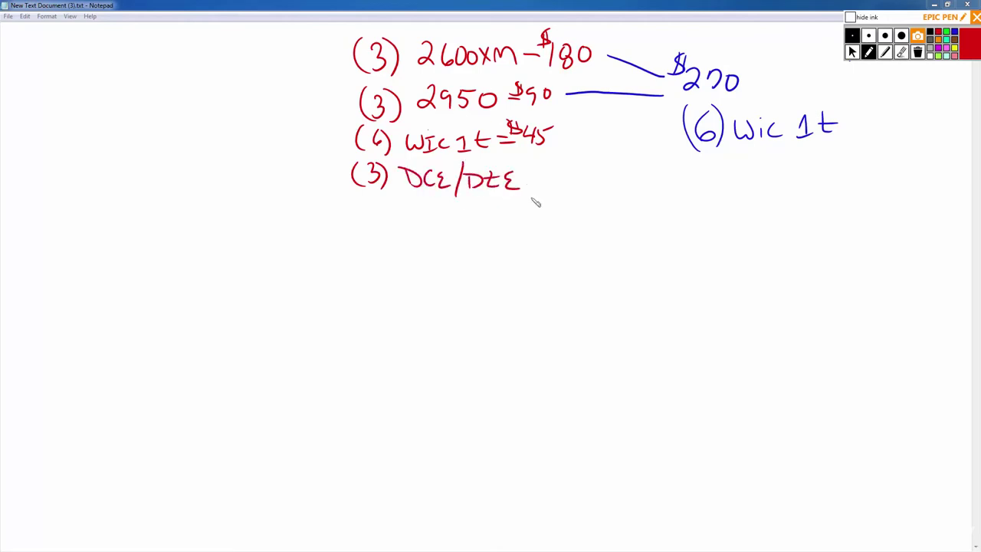
left_click(852, 52)
key("alt+Tab")
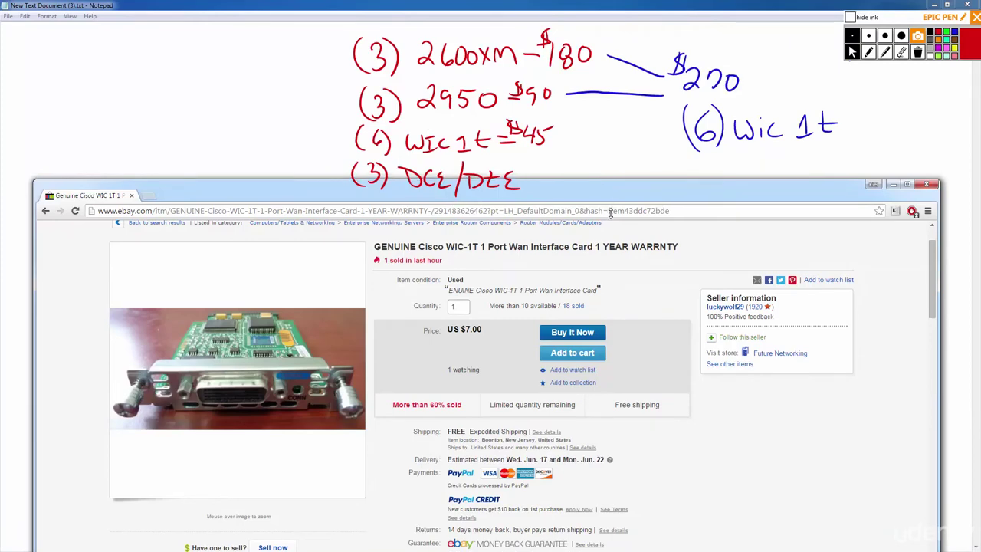
Go back to the results and change the eBay search to 'cisco dce dte'.
left_click_drag(566, 184, 565, 222)
key("alt+Left")
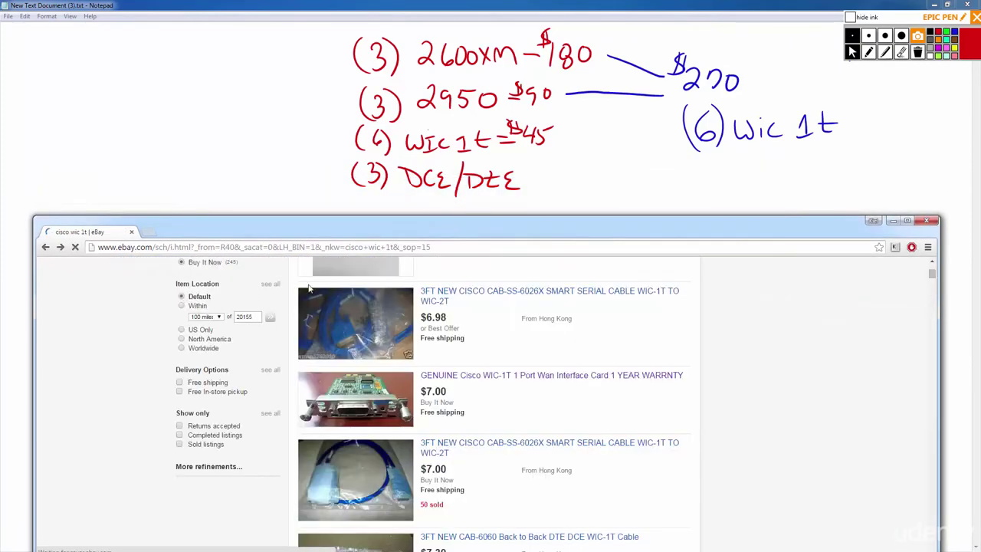
scroll(817, 409, "up", 3)
scroll(816, 409, "up", 2)
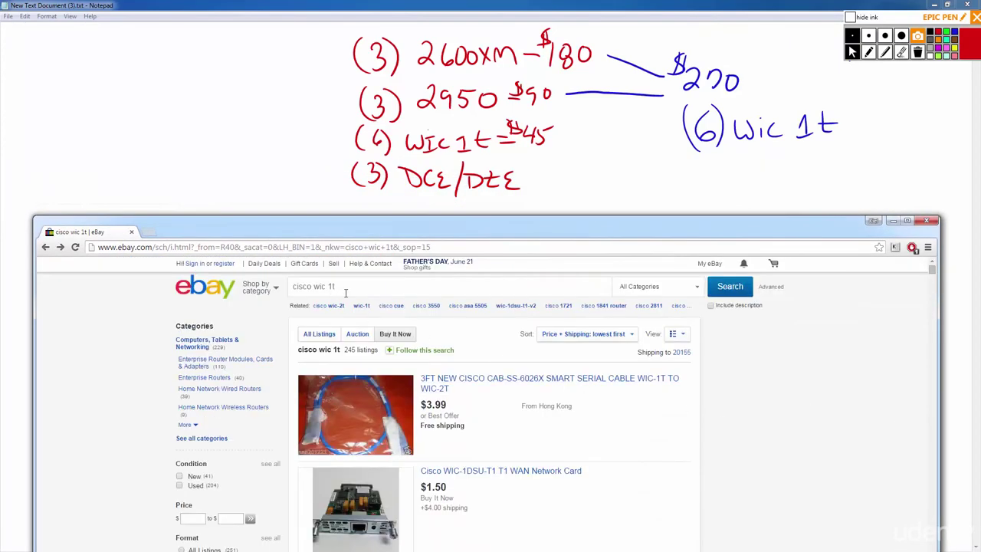
left_click_drag(337, 290, 313, 299)
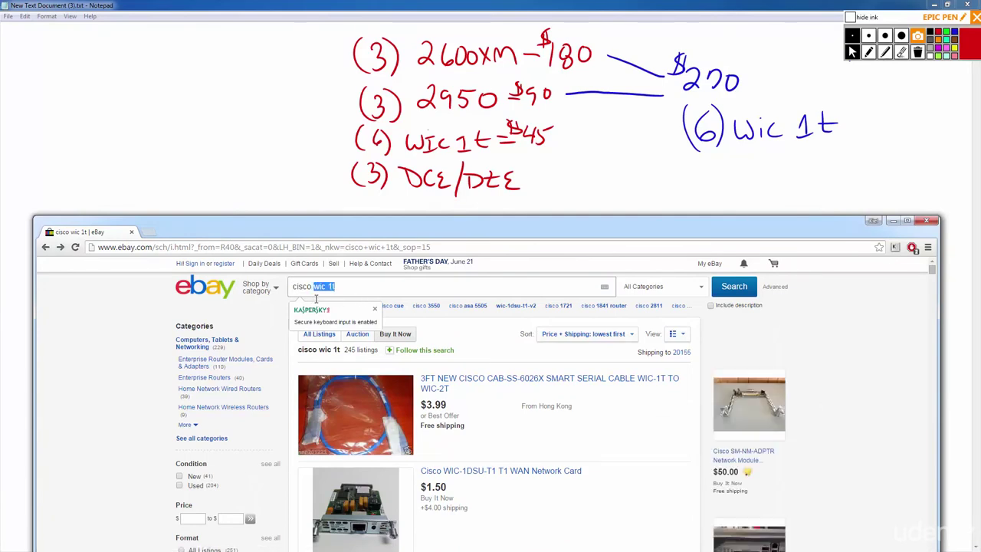
type("dce")
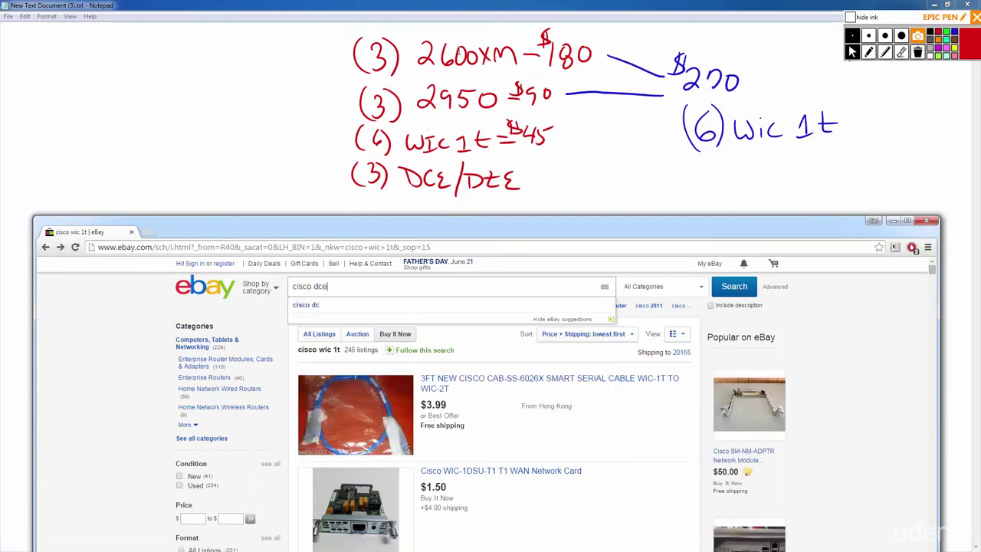
type(" dte")
key("Return")
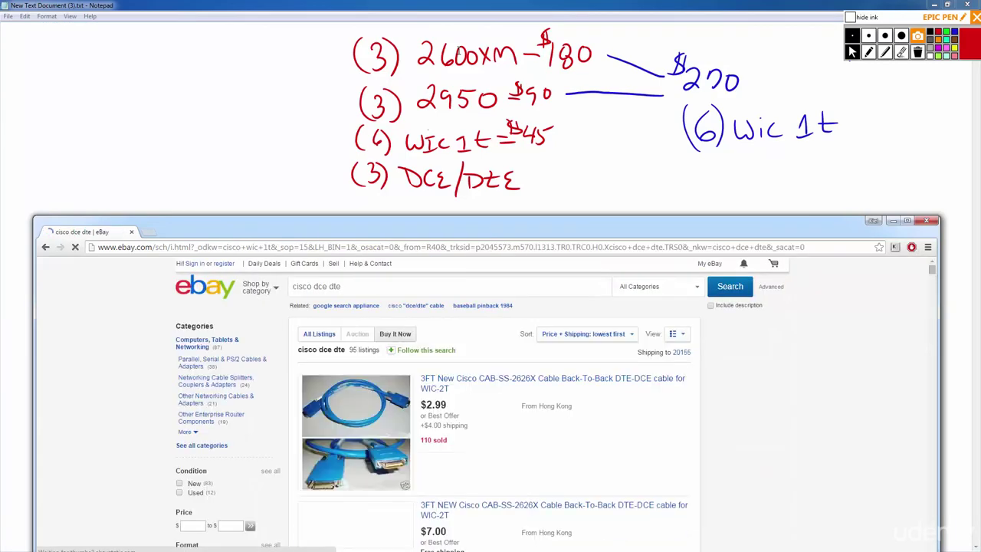
Check the first DTE-DCE cable listing and return to the results.
scroll(481, 407, "down", 1)
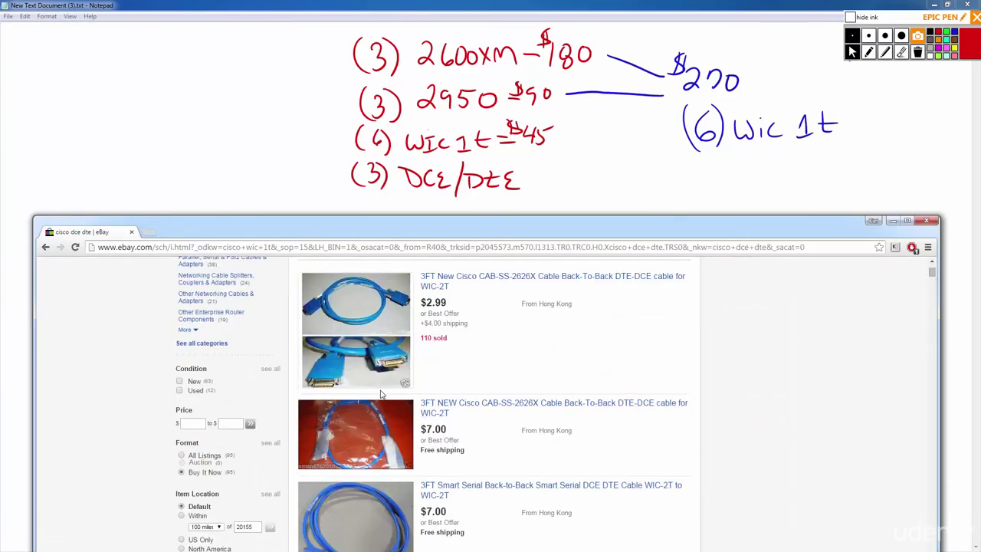
left_click(375, 359)
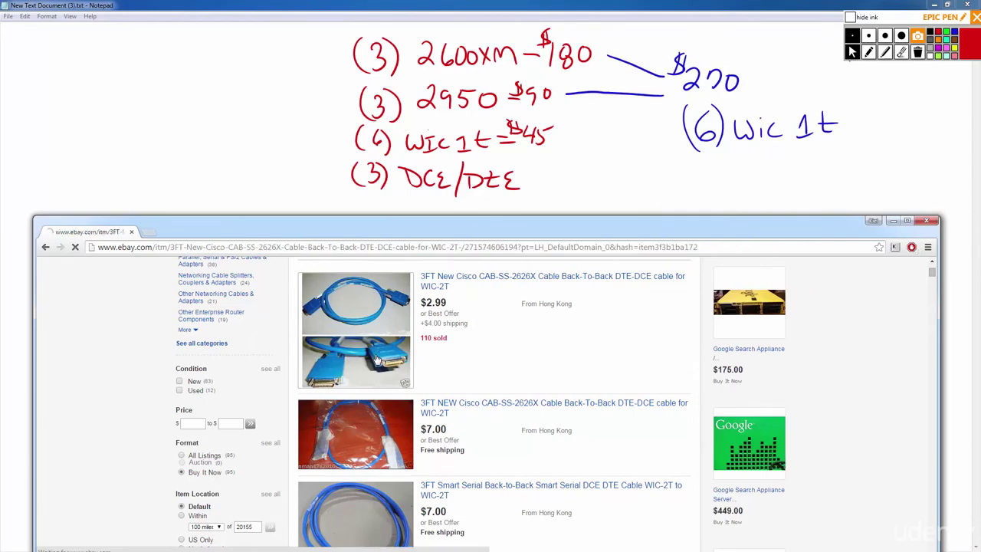
scroll(291, 418, "down", 1)
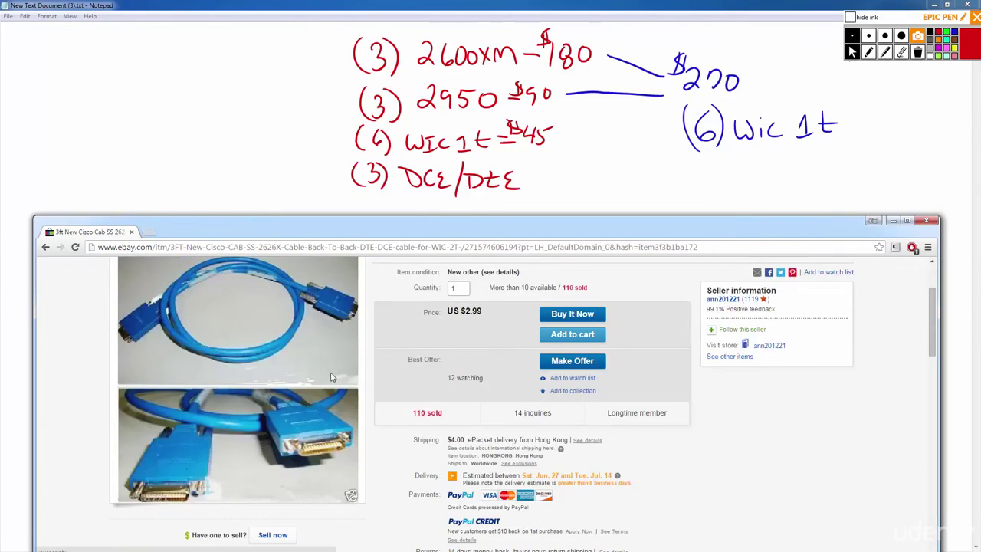
key("alt+Left")
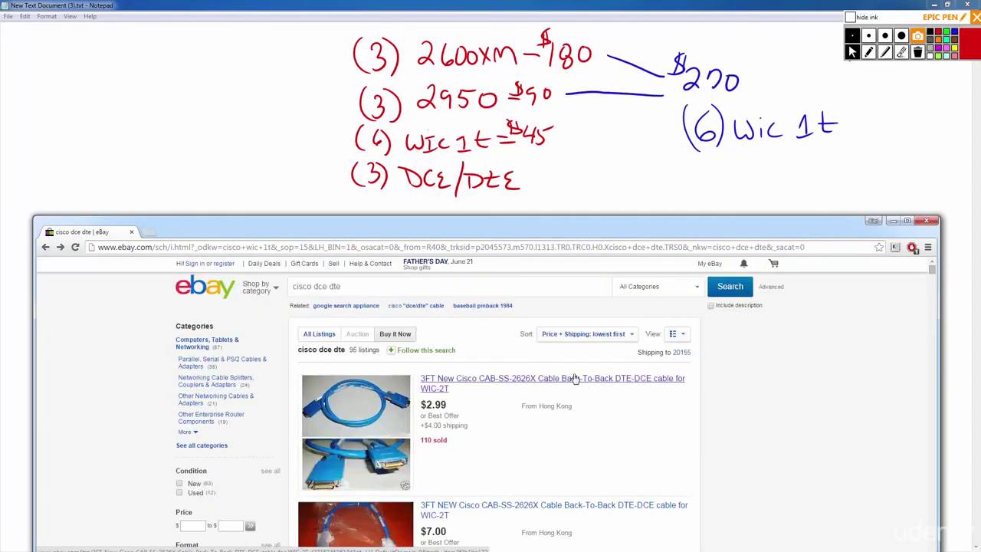
Browse the results and open the Cisco 1FT DCE/DTE DB60 Crossover Cable listing.
left_click(630, 335)
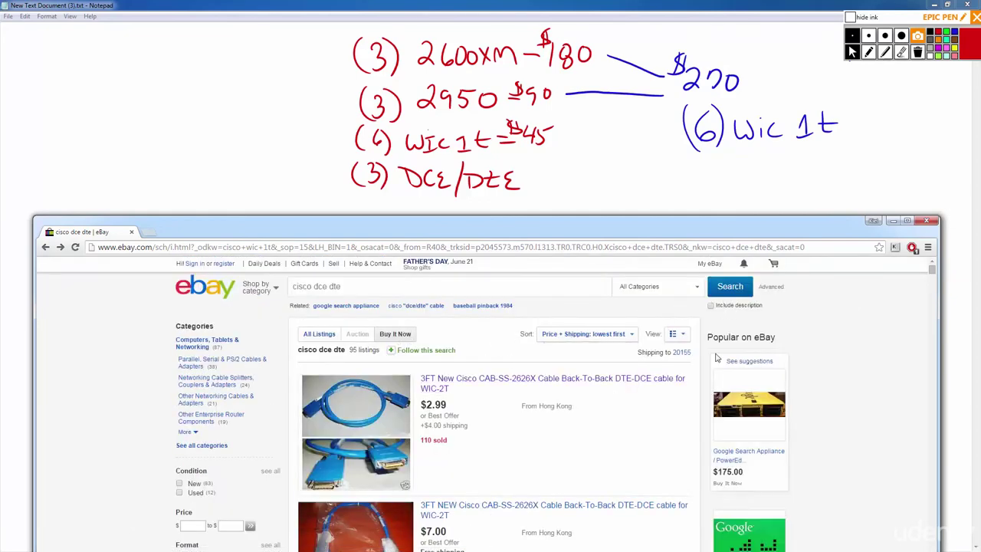
scroll(473, 418, "down", 5)
scroll(473, 418, "down", 5)
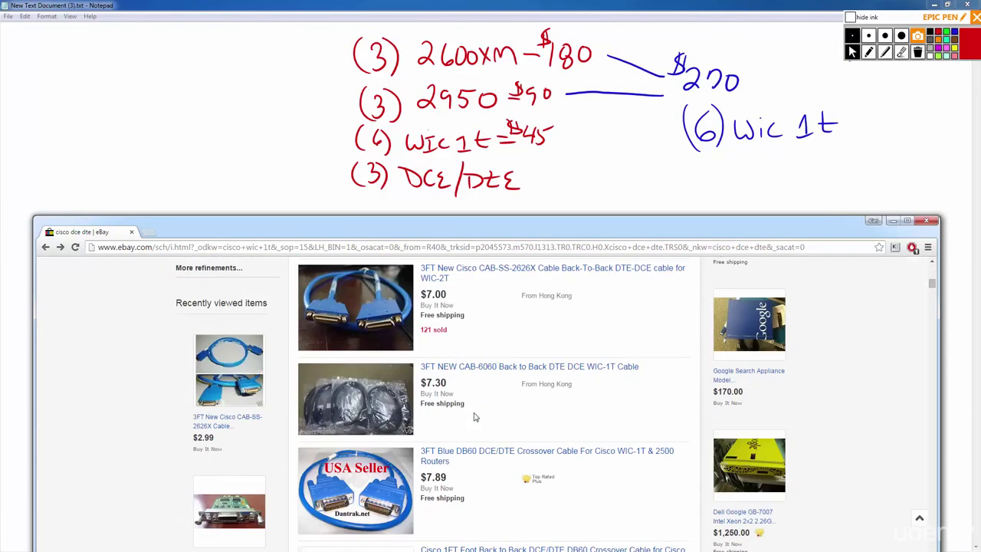
scroll(428, 382, "down", 1)
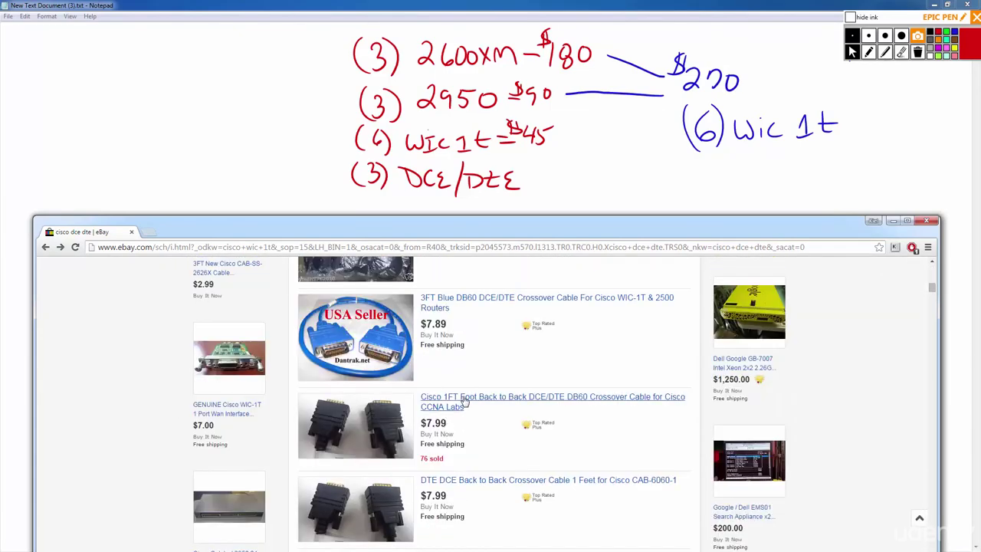
scroll(469, 402, "up", 1)
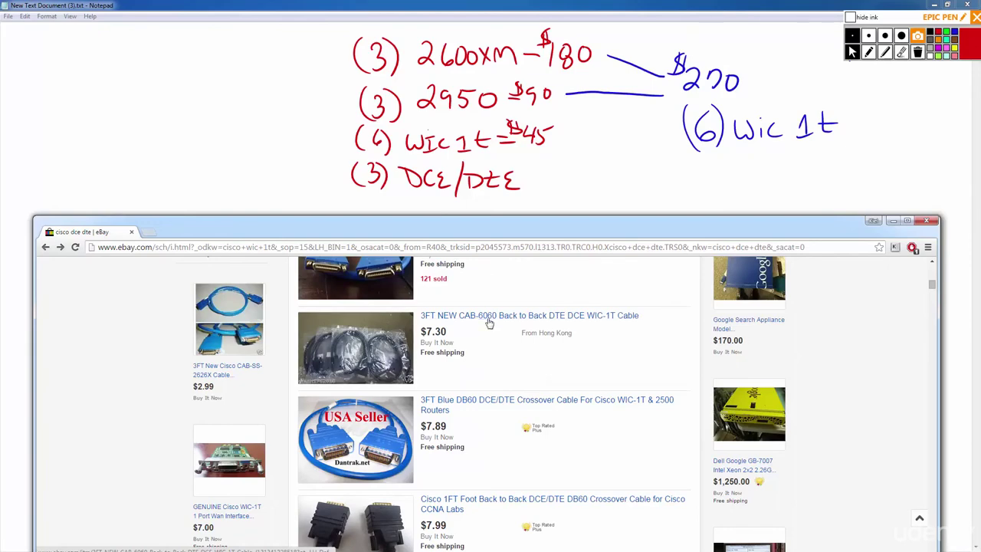
scroll(512, 493, "down", 3)
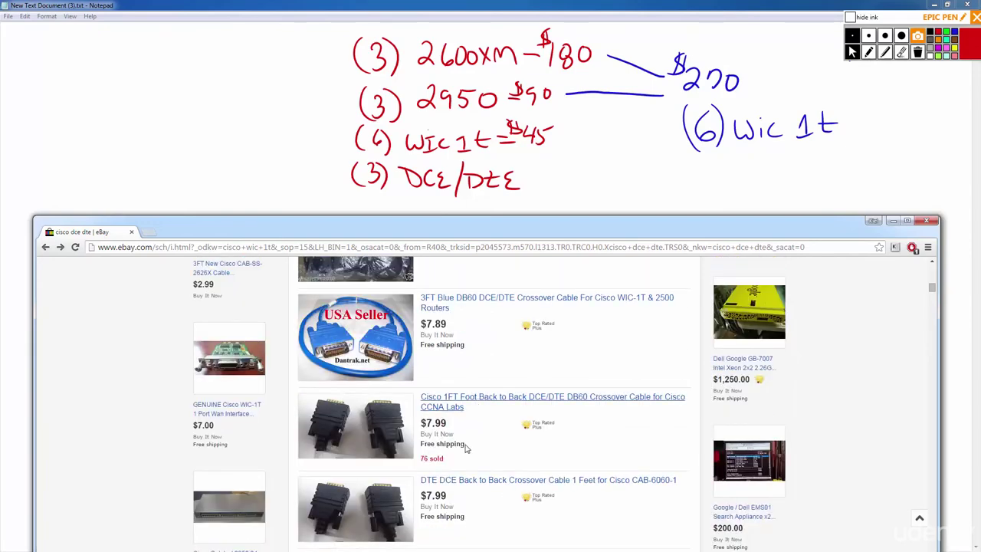
scroll(490, 460, "up", 1)
scroll(472, 433, "down", 1)
scroll(472, 433, "up", 1)
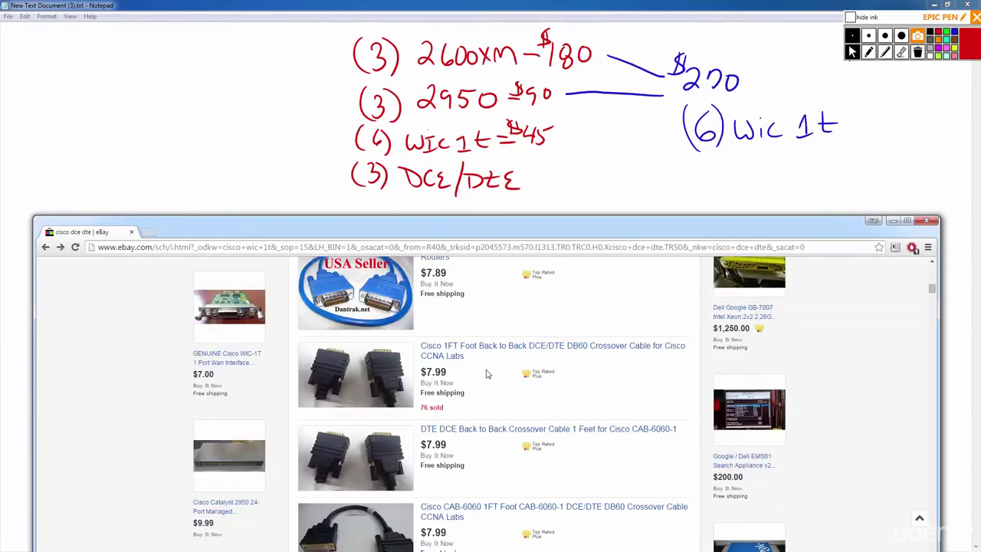
left_click(486, 352)
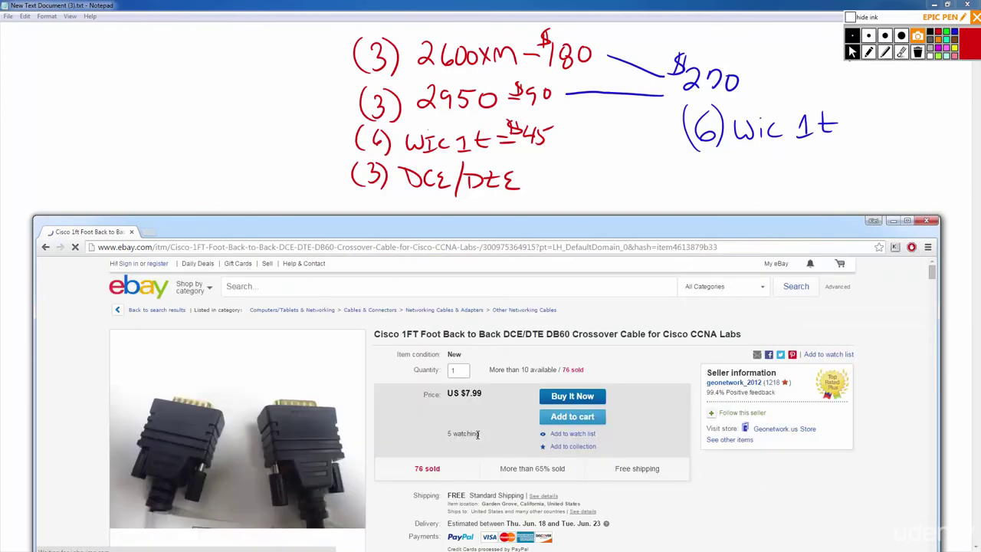
Enlarge the cable's product photo and view the seventh image.
scroll(467, 435, "down", 2)
scroll(470, 434, "up", 2)
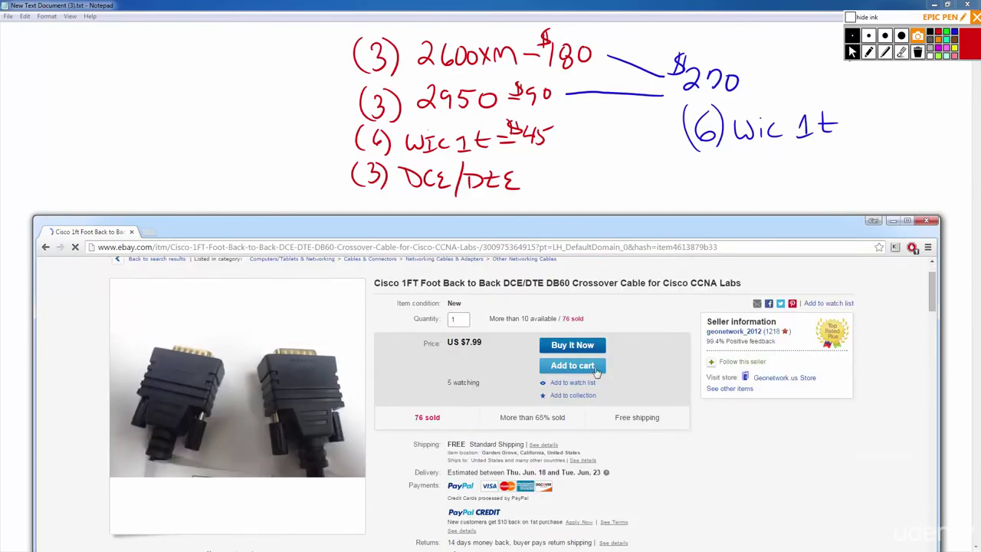
scroll(470, 434, "down", 2)
scroll(382, 412, "down", 1)
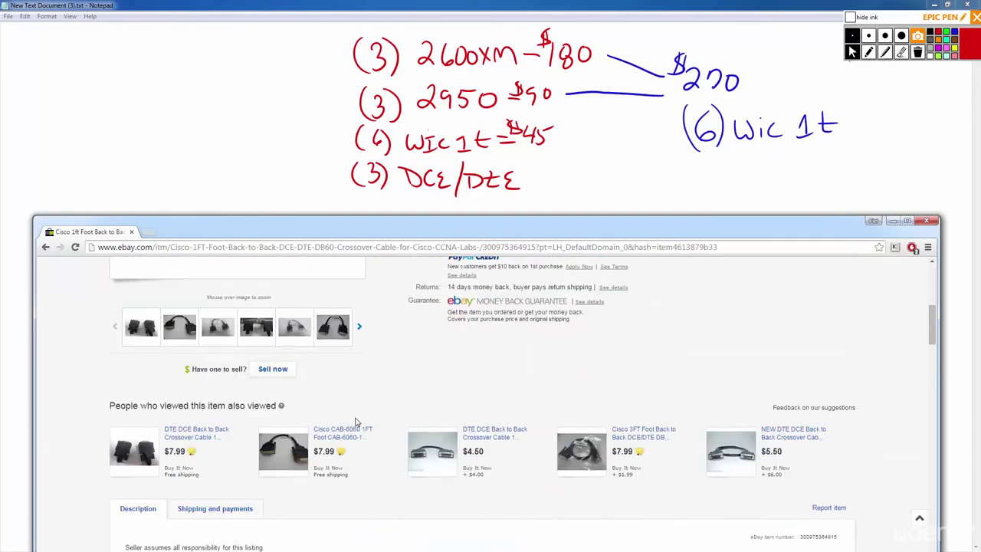
scroll(169, 338, "up", 3)
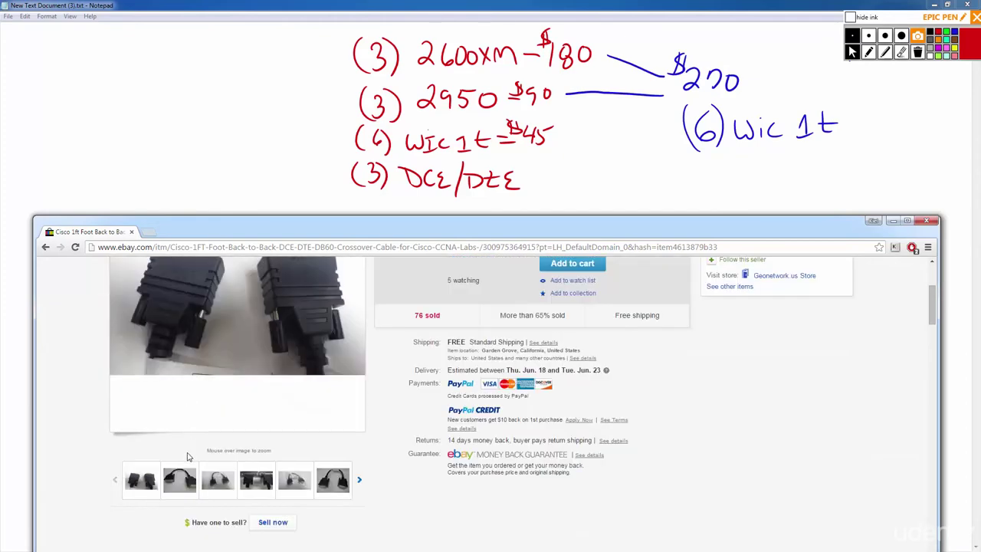
mouse_move(179, 529)
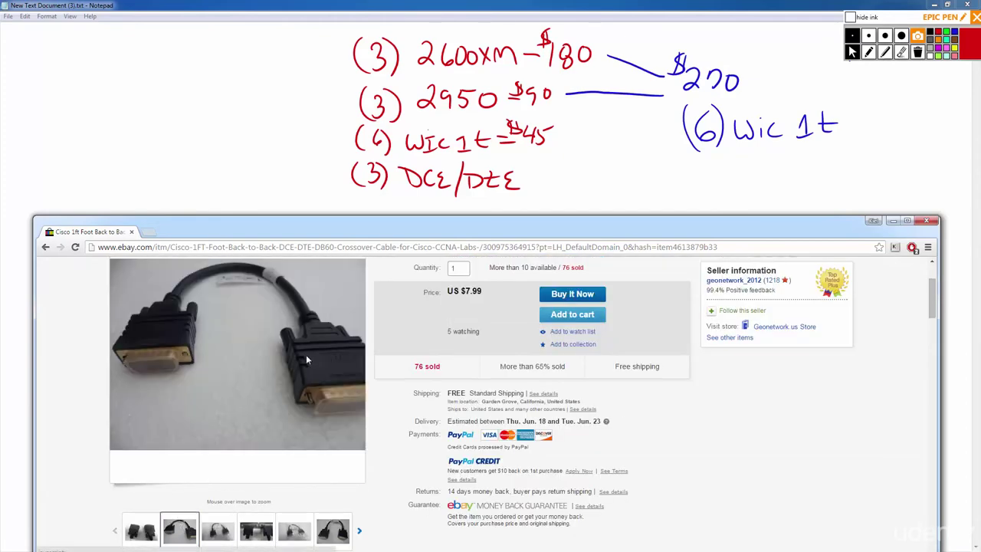
left_click(314, 375)
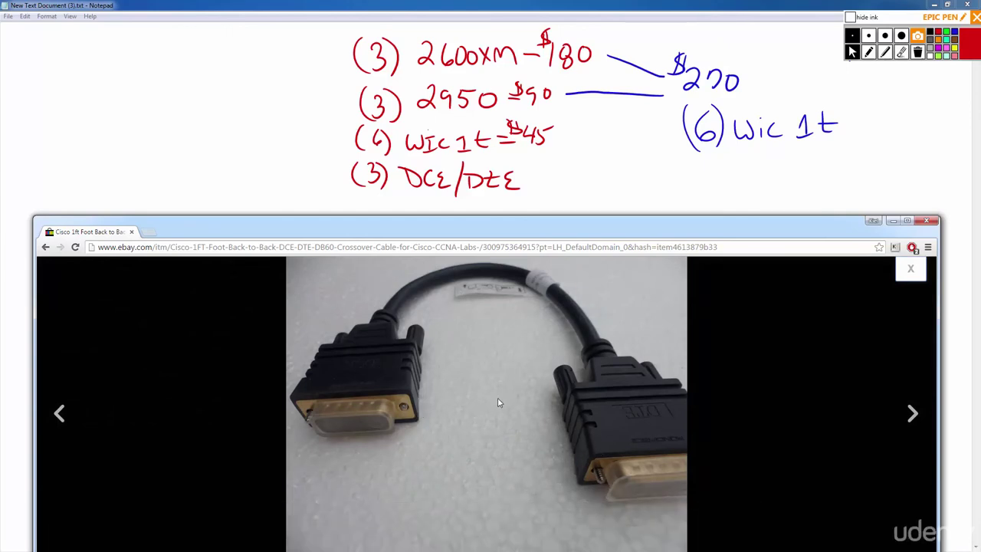
mouse_move(596, 507)
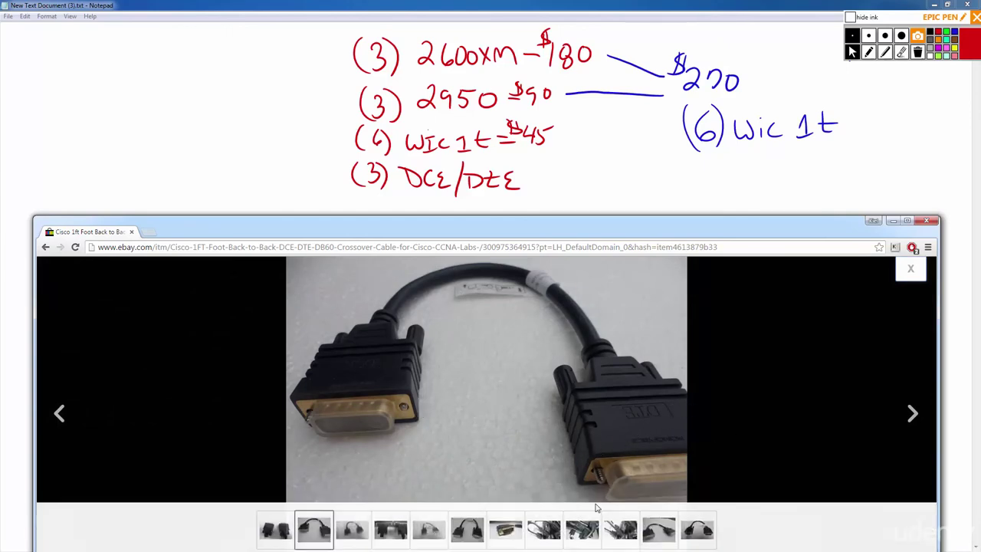
left_click(546, 533)
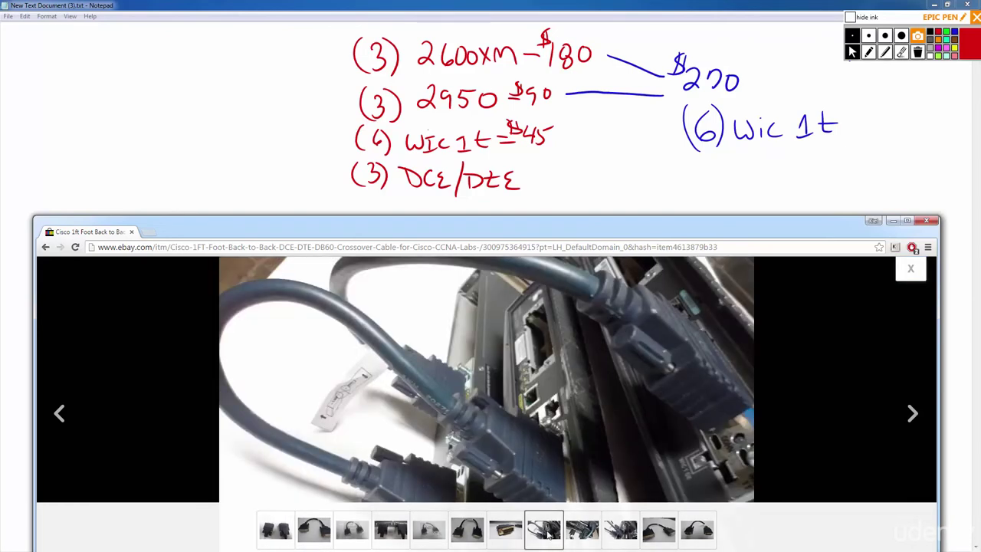
Hide the ink, shorten the browser window to sit below the notes, then show the ink again.
left_click_drag(712, 230, 728, 85)
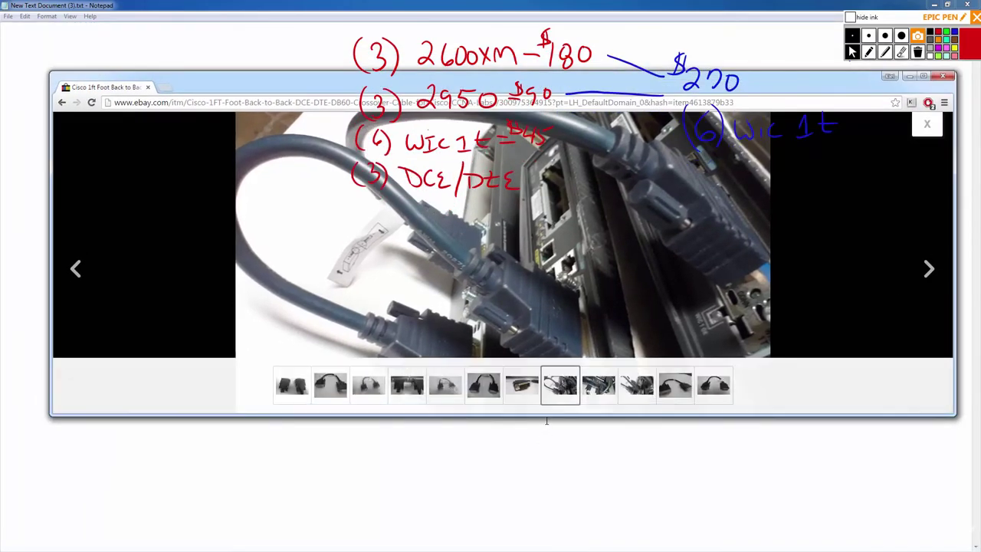
left_click_drag(547, 415, 529, 543)
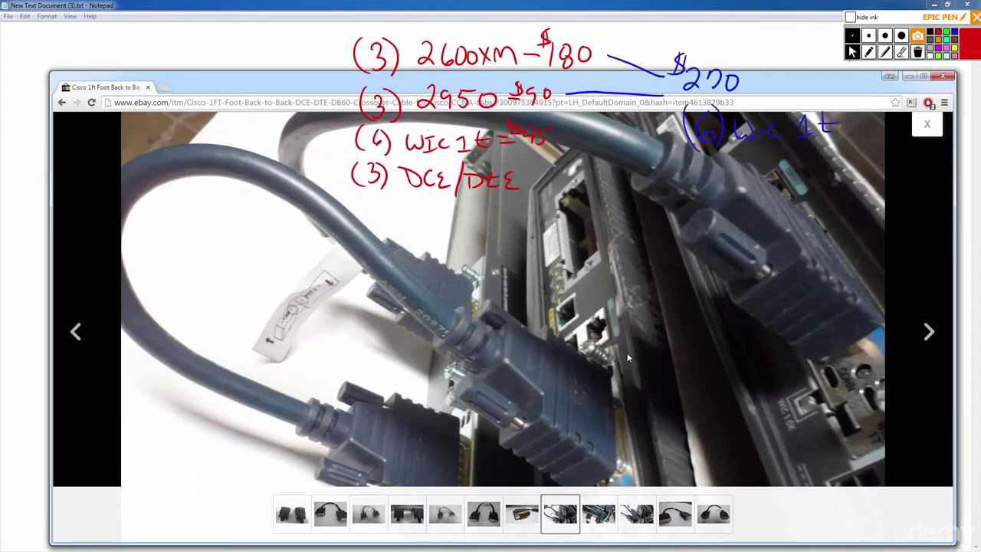
left_click(850, 17)
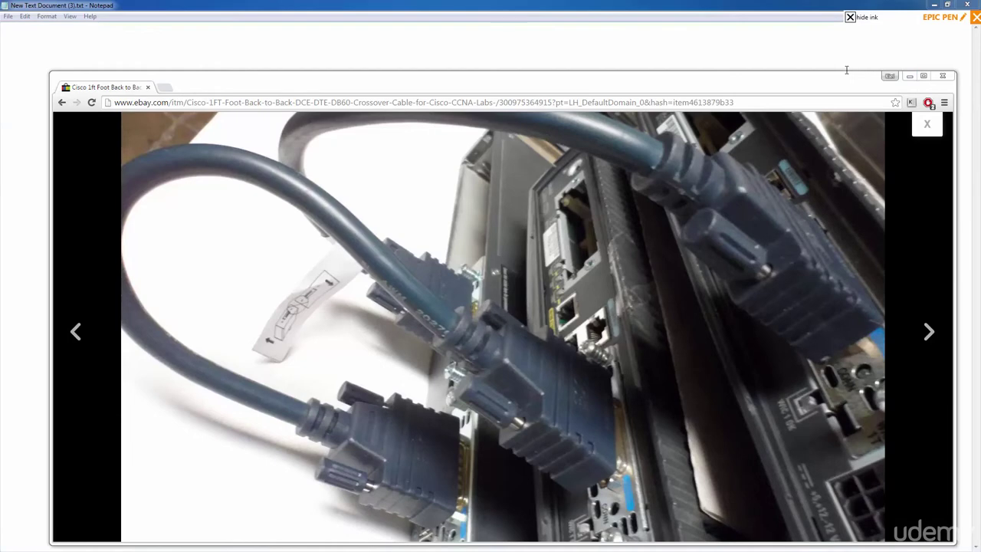
left_click_drag(846, 71, 805, 282)
left_click(850, 17)
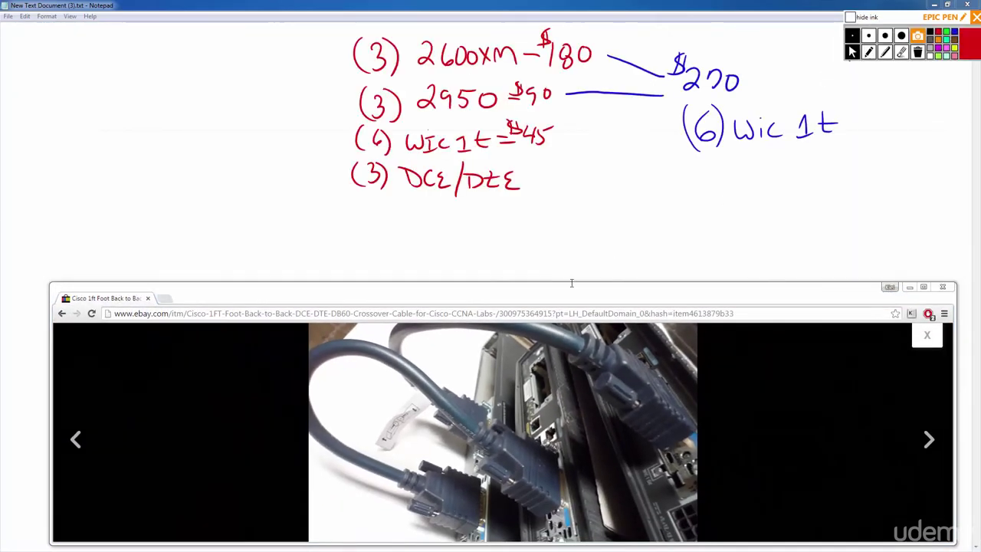
Close the photo viewer, then write '= $25' after DCE/DTE and '(1) Usb-Serial' at the top left.
left_click(63, 315)
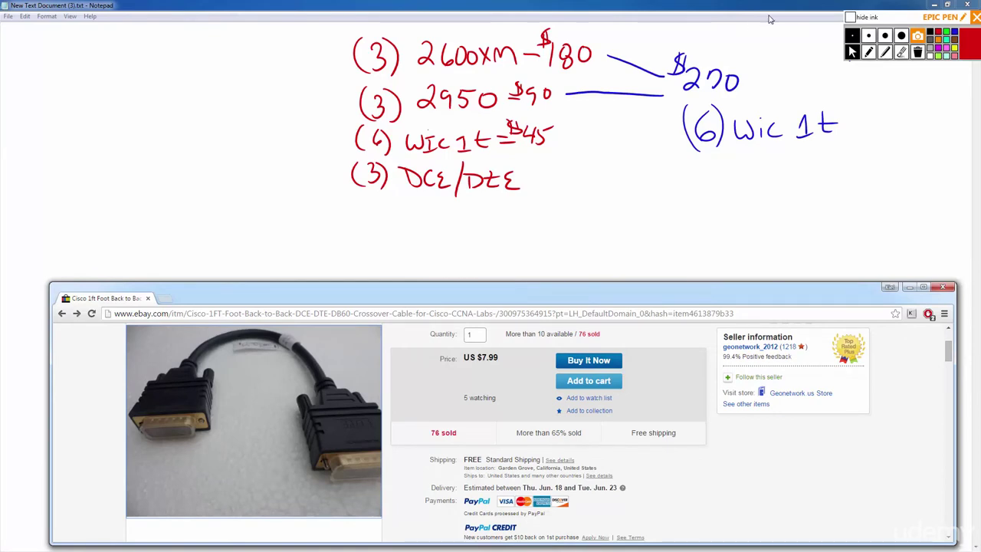
left_click(901, 51)
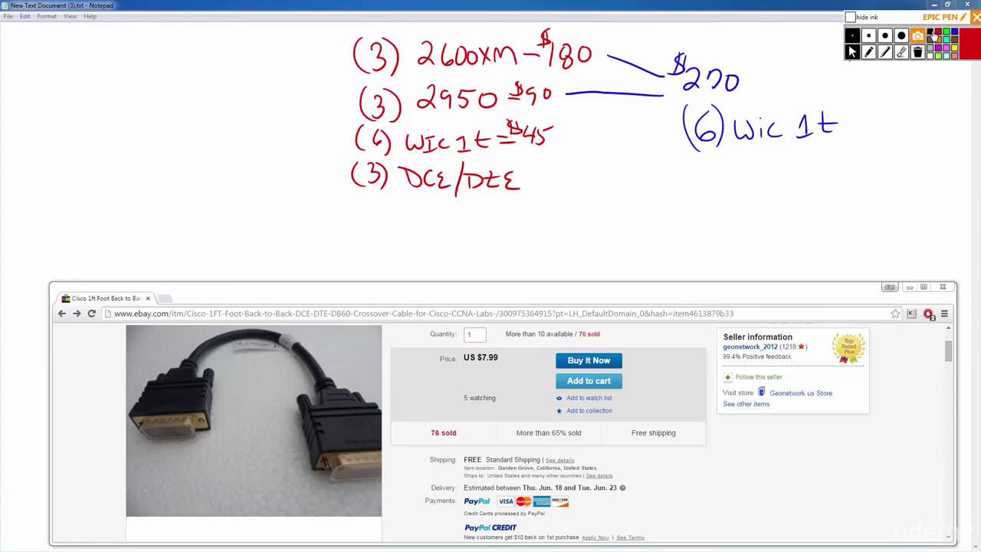
left_click(869, 52)
mouse_move(526, 179)
left_mouse_down()
mouse_move(590, 172)
mouse_move(585, 179)
left_mouse_up()
left_click_drag(594, 162, 605, 160)
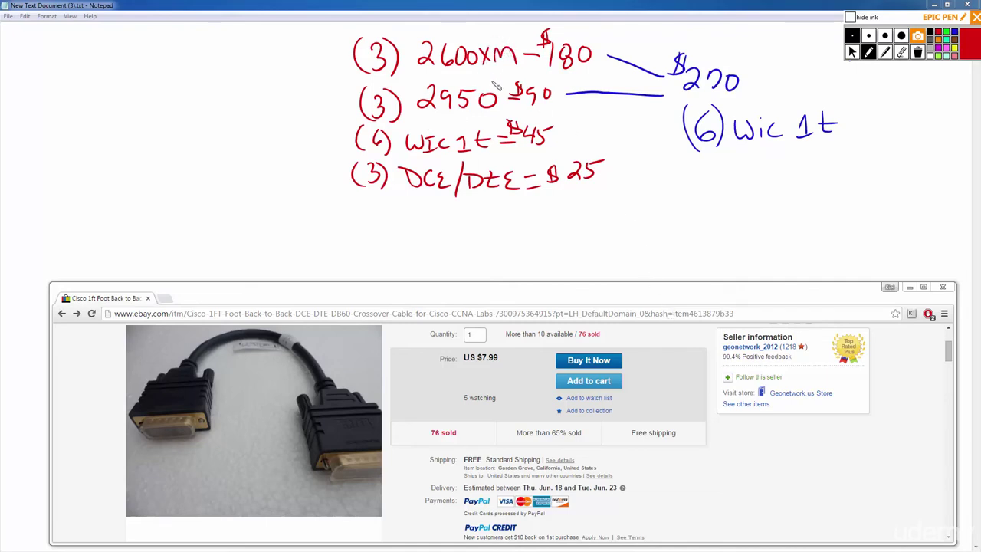
mouse_move(105, 38)
left_mouse_down()
mouse_move(110, 63)
mouse_move(96, 70)
left_mouse_up()
mouse_move(120, 34)
left_mouse_down()
mouse_move(127, 74)
mouse_move(171, 48)
mouse_move(208, 49)
mouse_move(224, 65)
mouse_move(258, 71)
left_mouse_up()
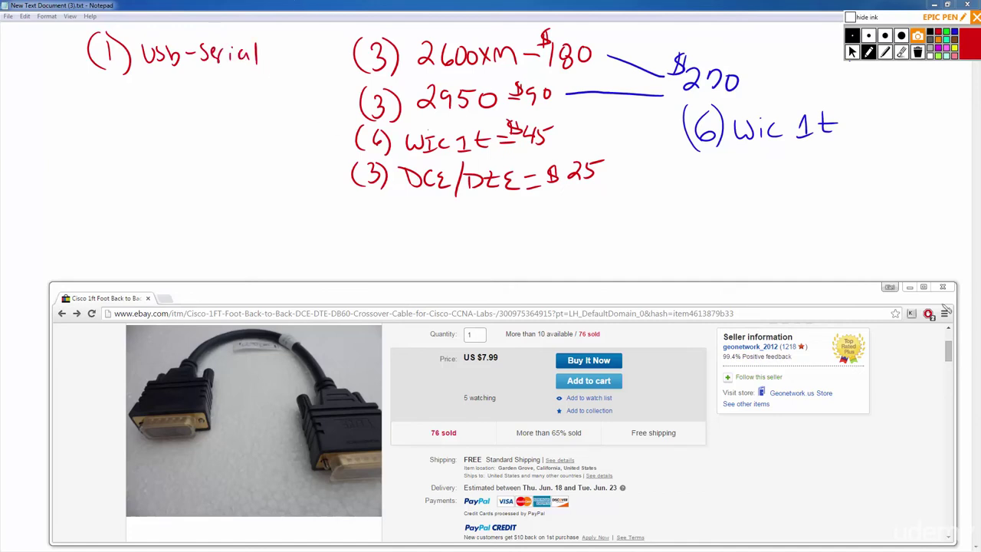
Search eBay for 'belkin usb to serial'.
left_click(852, 51)
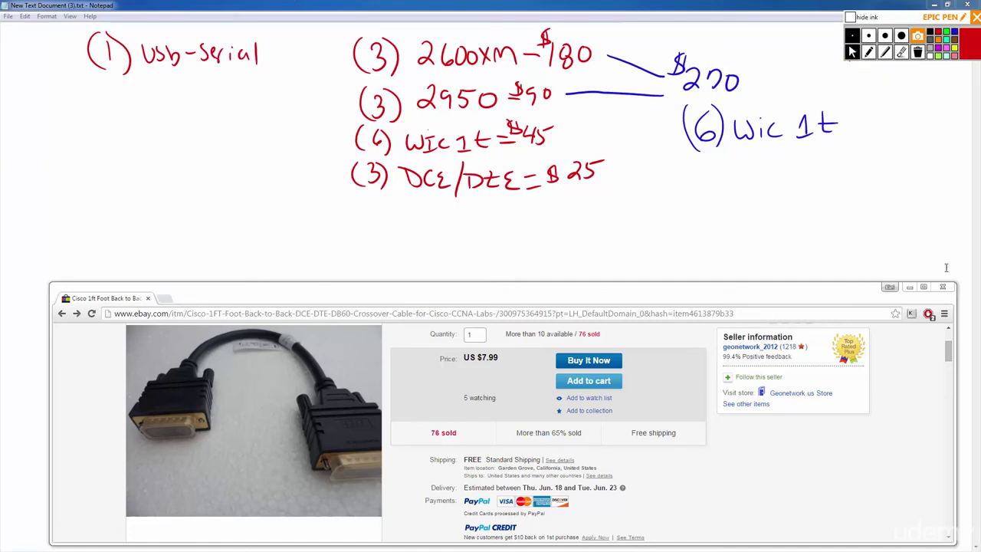
scroll(954, 344, "up", 2)
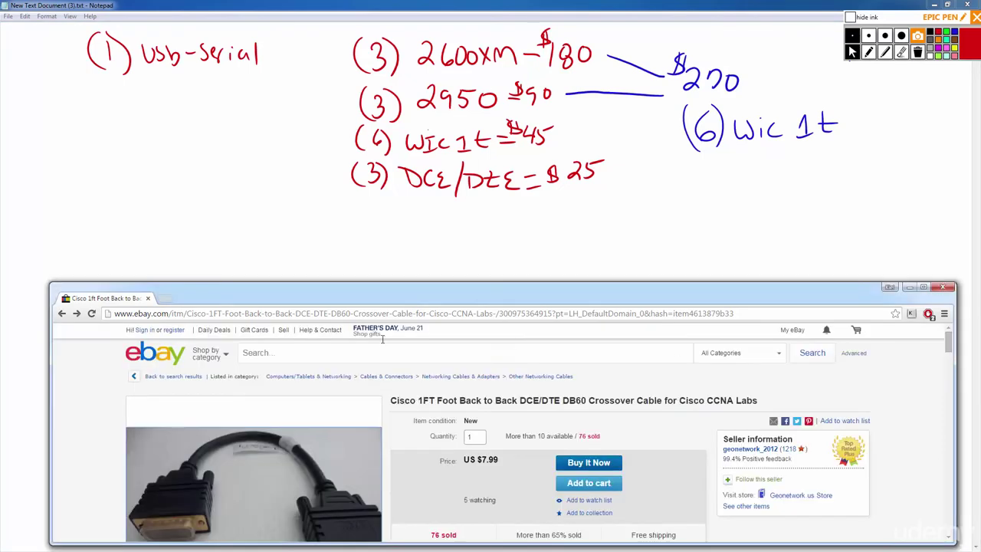
left_click(291, 357)
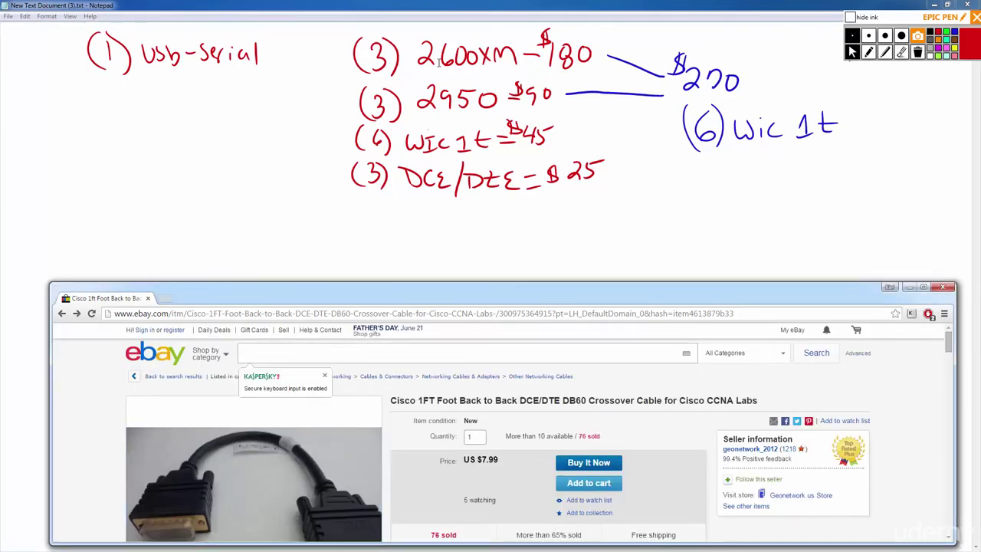
type("belk")
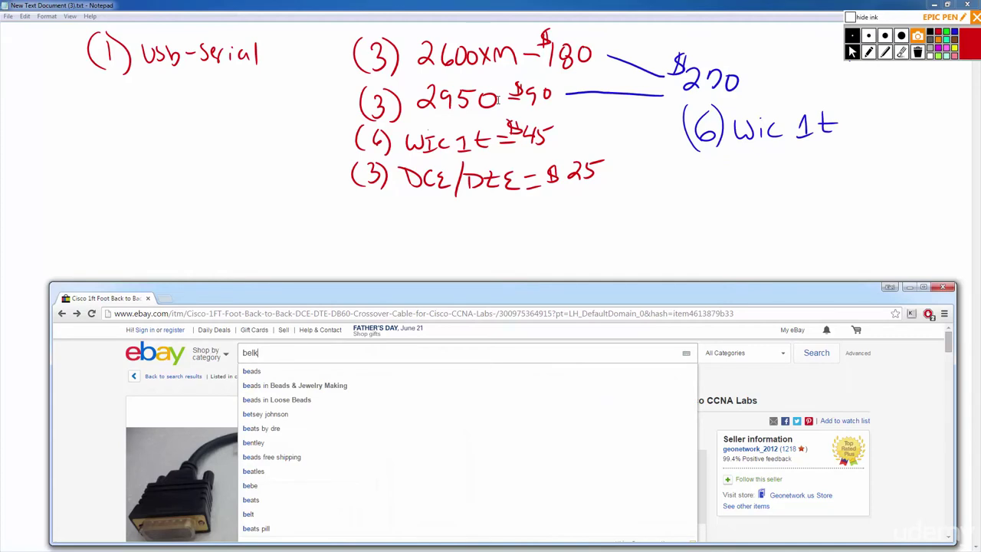
type("in")
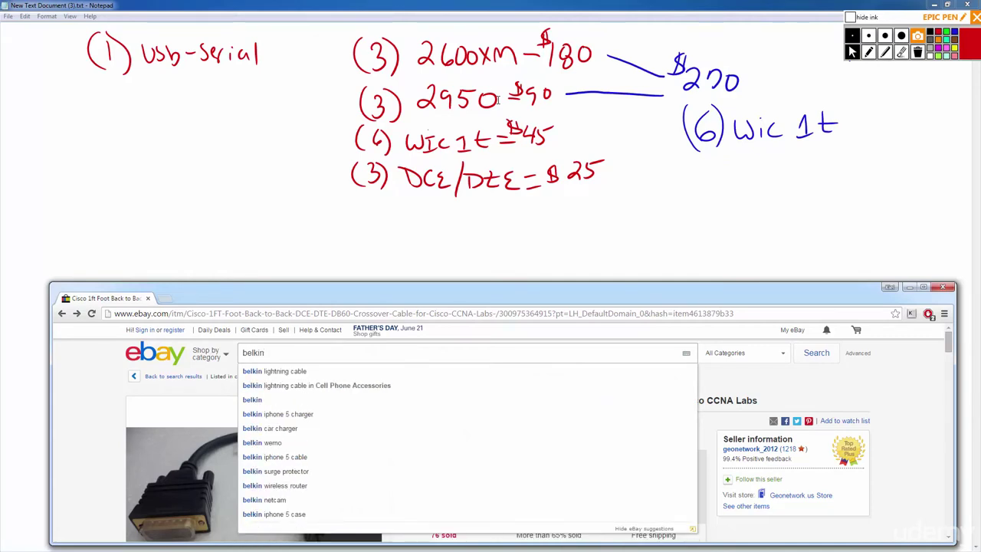
type(" usb ")
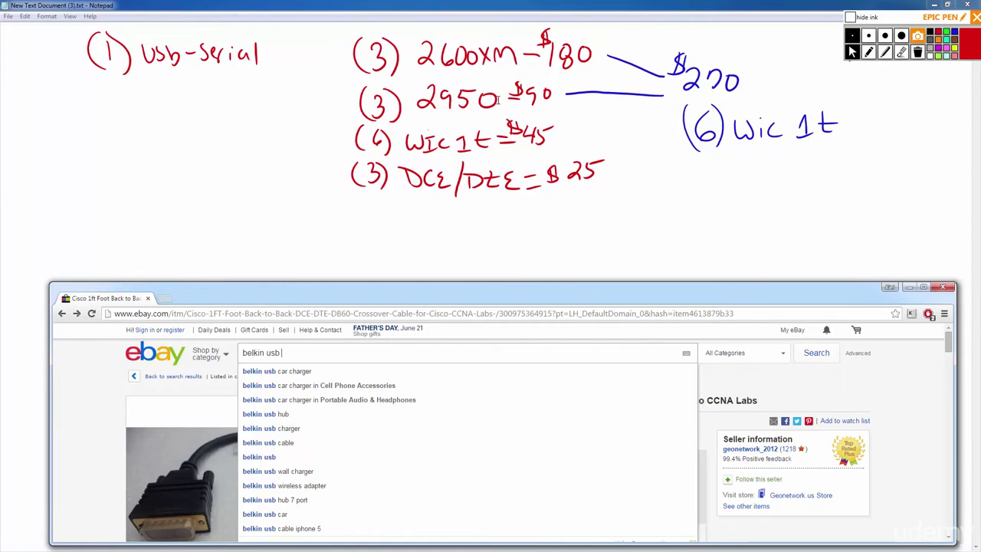
type("to serial")
key("Return")
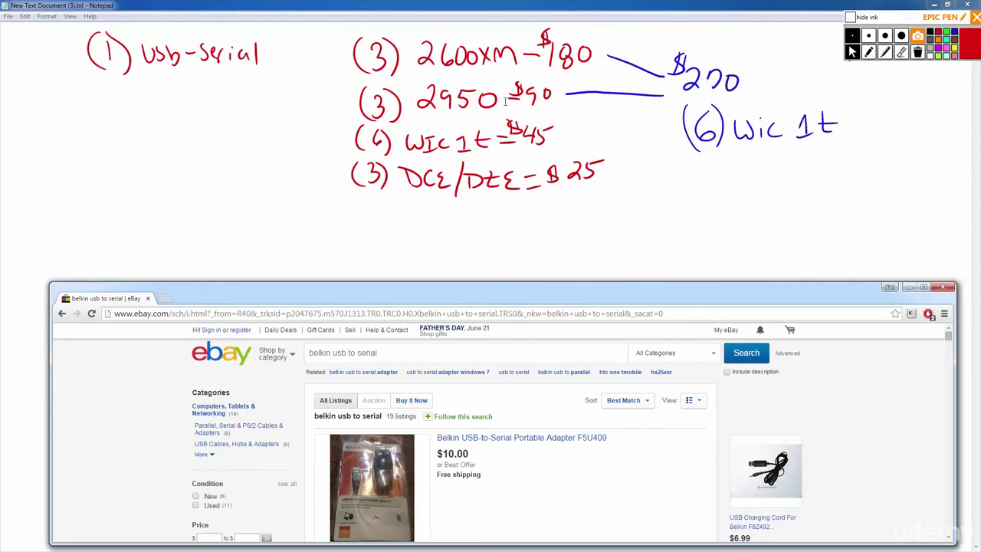
Limit the results to Buy It Now, sorted by Price + Shipping: lowest first.
scroll(870, 434, "down", 3)
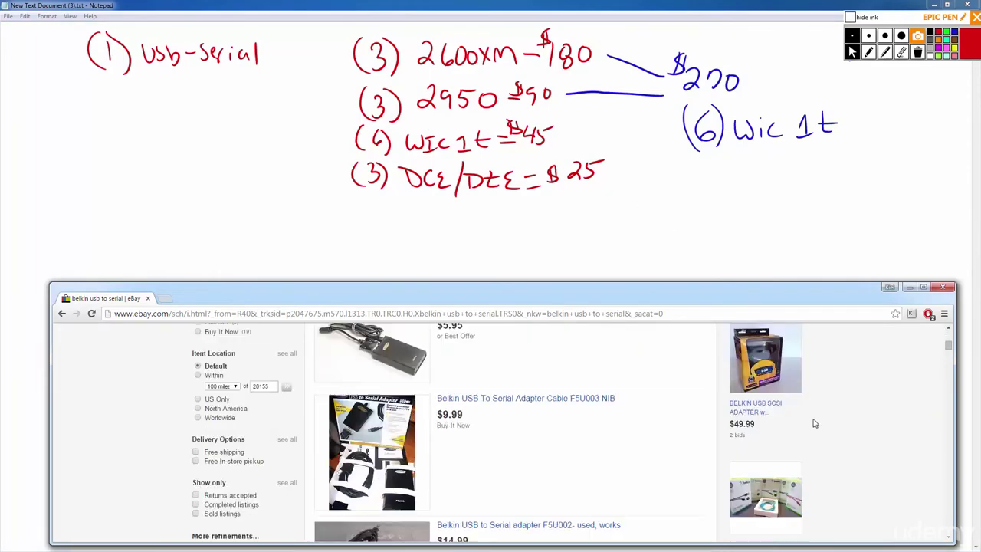
scroll(878, 436, "up", 1)
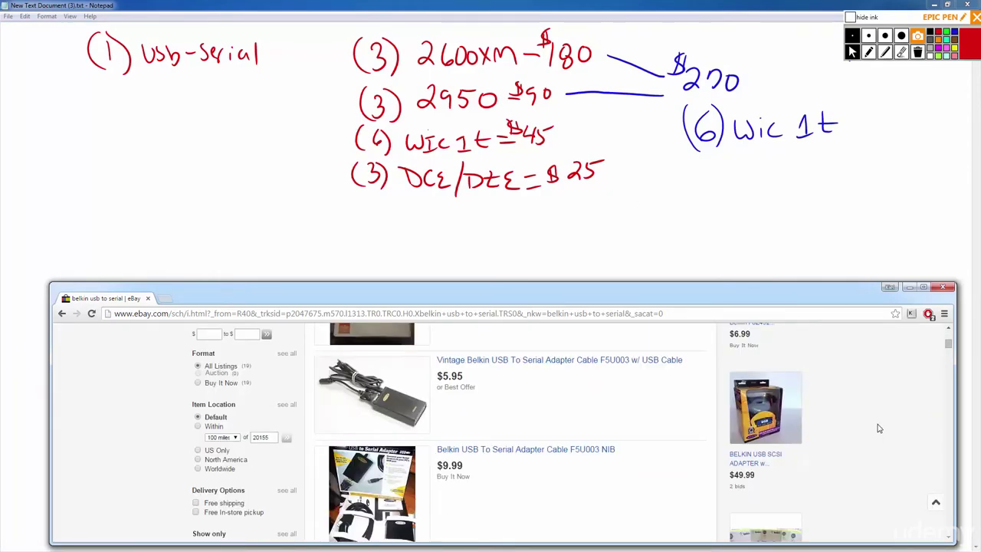
scroll(877, 428, "up", 3)
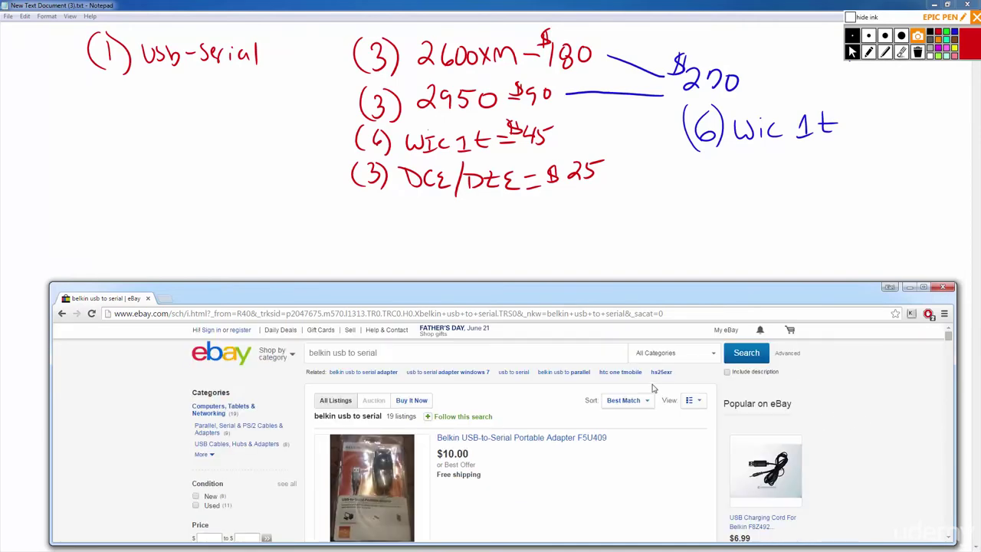
left_click(421, 400)
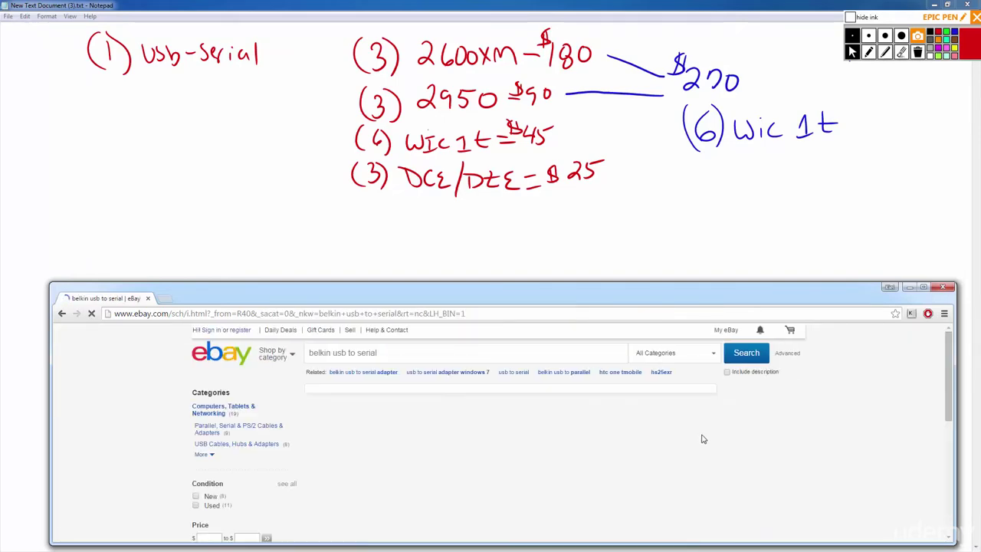
scroll(675, 422, "down", 1)
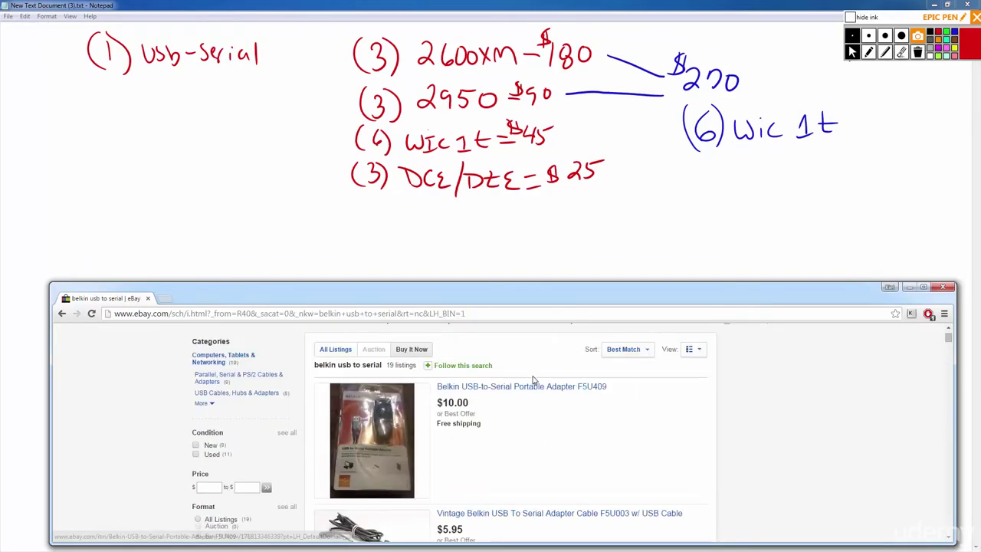
left_click(647, 359)
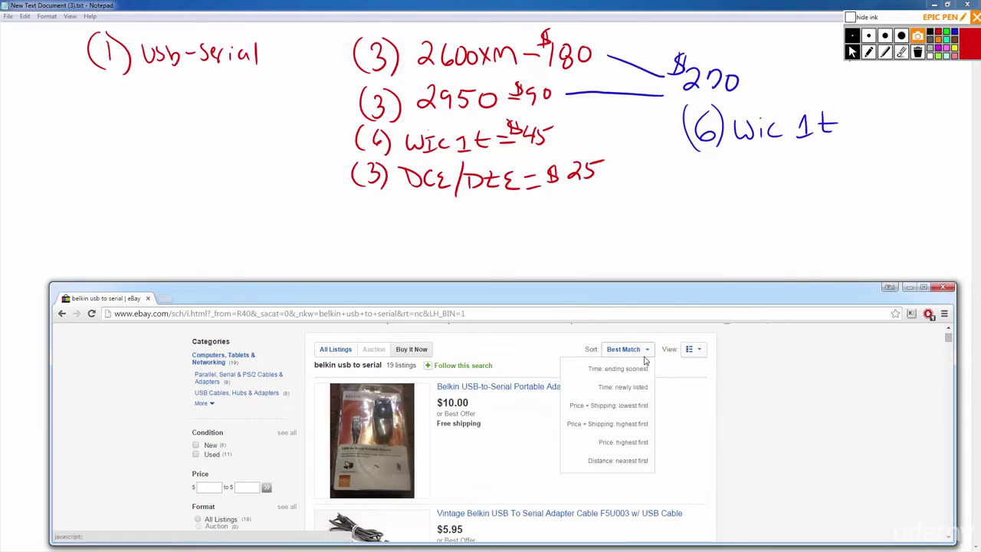
left_click(643, 405)
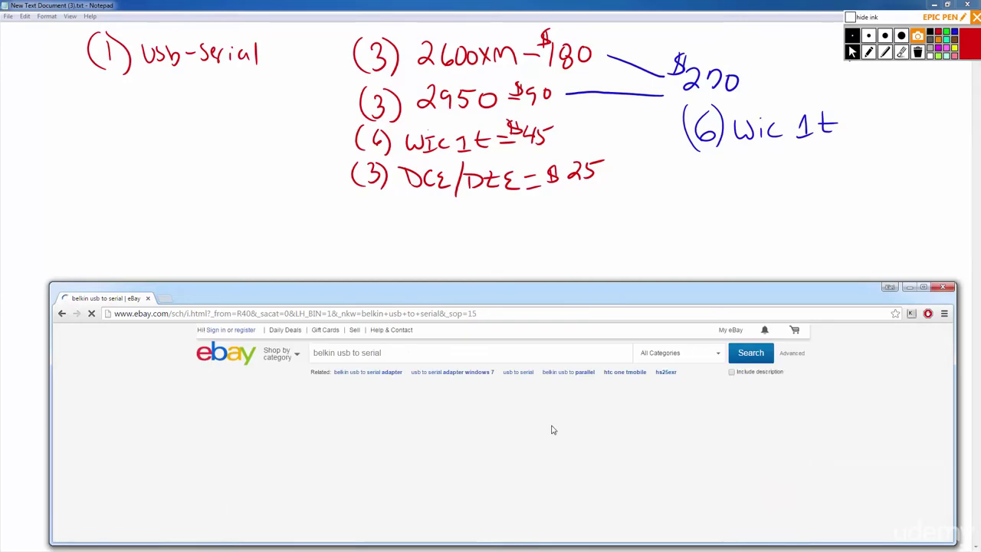
scroll(552, 427, "down", 3)
scroll(552, 432, "down", 1)
scroll(552, 432, "up", 1)
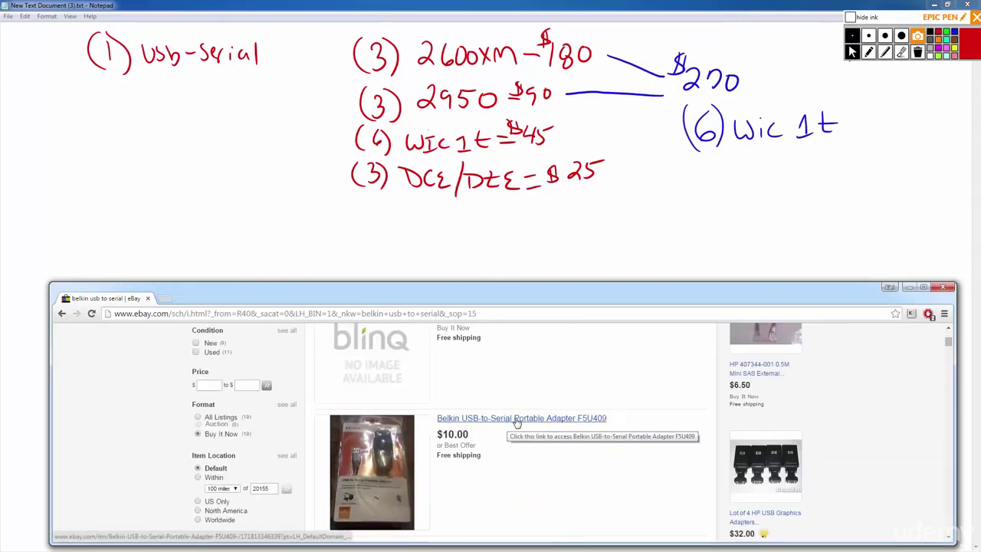
Open the $12.99 Belkin USB to Serial Portable Adapter listing, then return to the results and pick the pen.
left_click(513, 421)
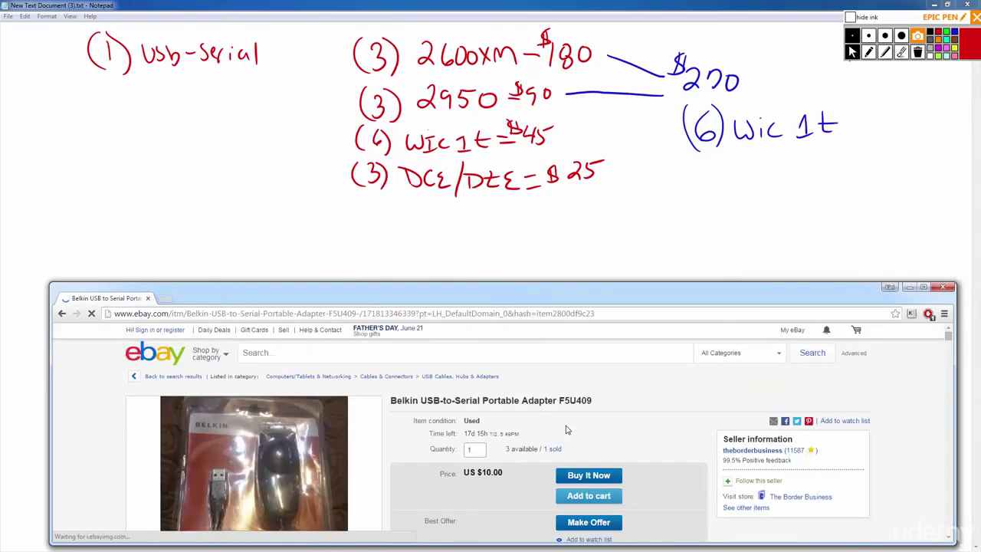
scroll(410, 392, "down", 2)
scroll(483, 404, "down", 2)
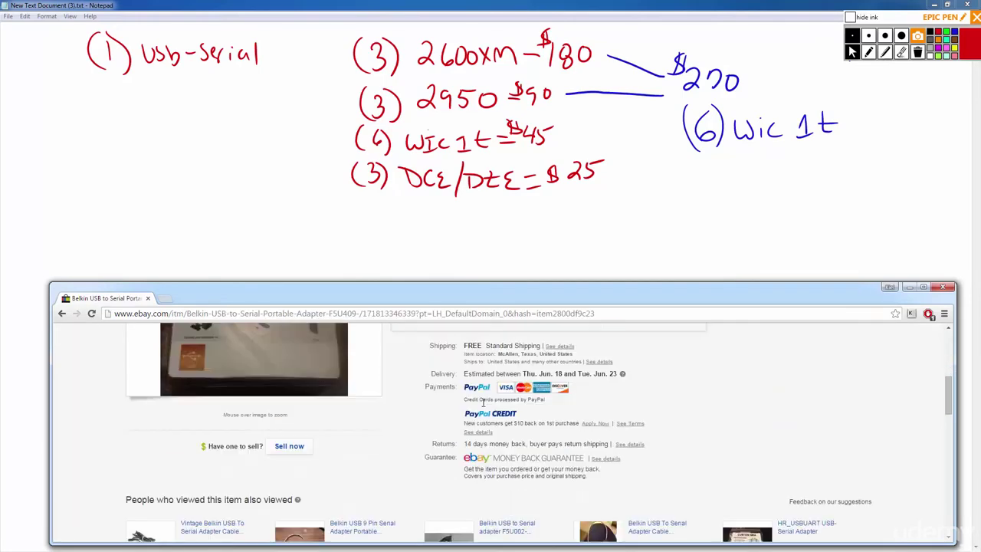
scroll(485, 404, "up", 2)
scroll(484, 404, "down", 2)
key("alt+Left")
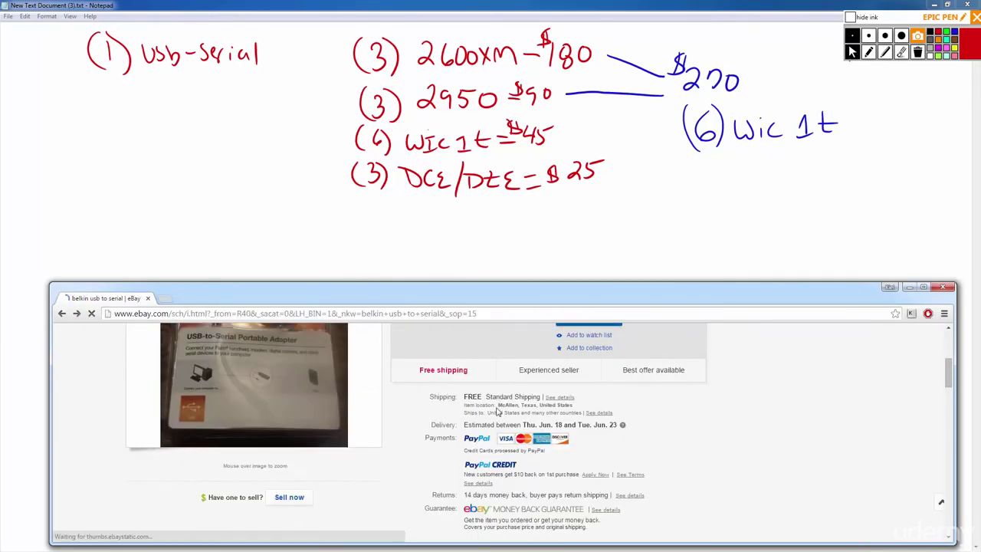
scroll(506, 404, "down", 10)
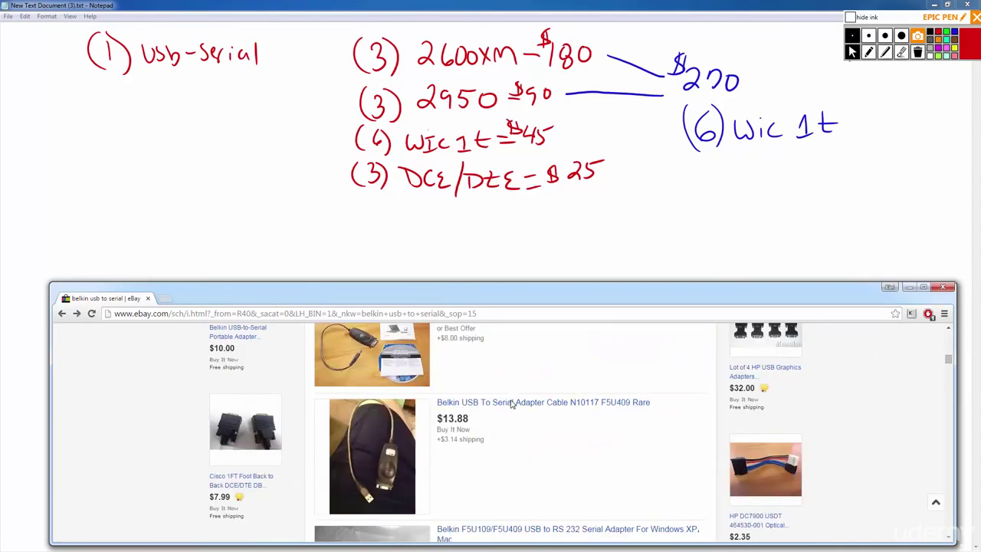
scroll(509, 405, "down", 1)
scroll(510, 405, "up", 2)
scroll(512, 404, "down", 2)
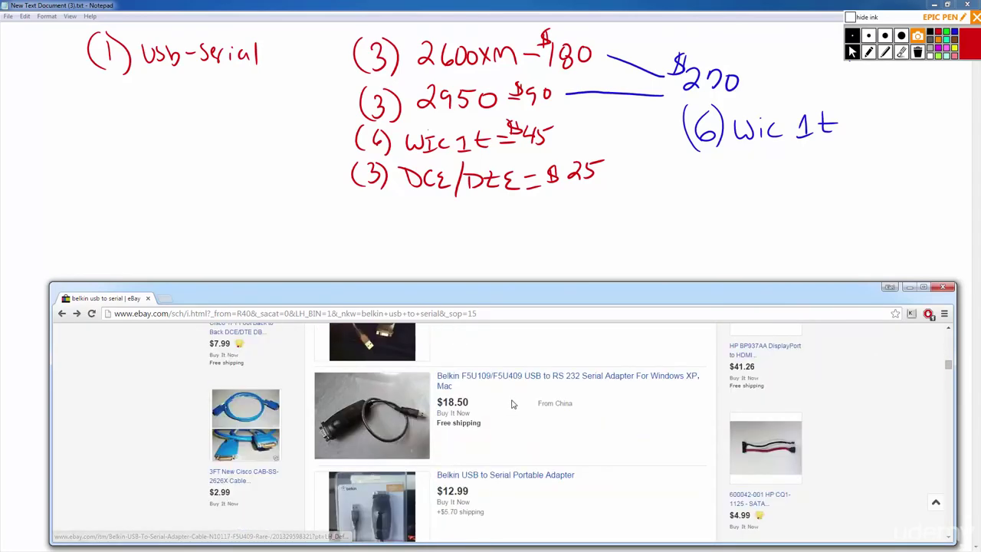
scroll(513, 403, "down", 1)
scroll(502, 404, "up", 1)
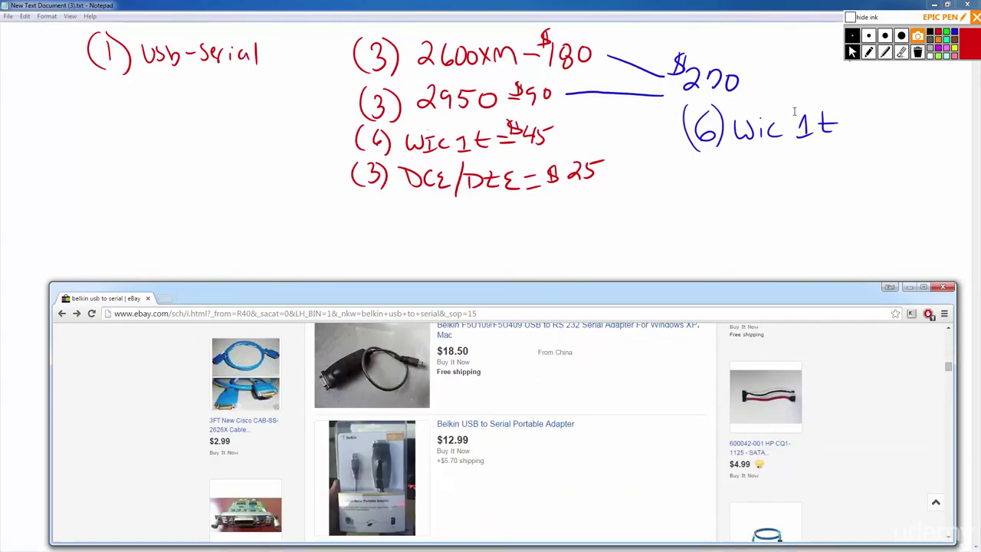
left_click(868, 52)
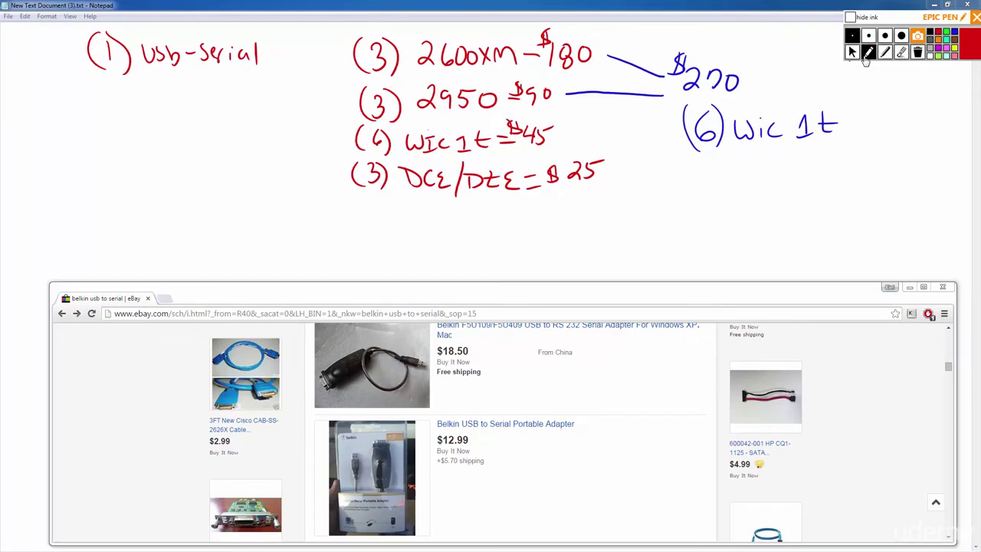
Write '= $20' after Usb-Serial, then page the belkin results back toward the top.
left_click_drag(265, 48, 275, 48)
mouse_move(266, 54)
left_mouse_down()
mouse_move(303, 55)
mouse_move(314, 44)
left_mouse_up()
left_click(852, 51)
left_click(949, 346)
left_click(948, 346)
left_click(948, 344)
left_click(949, 337)
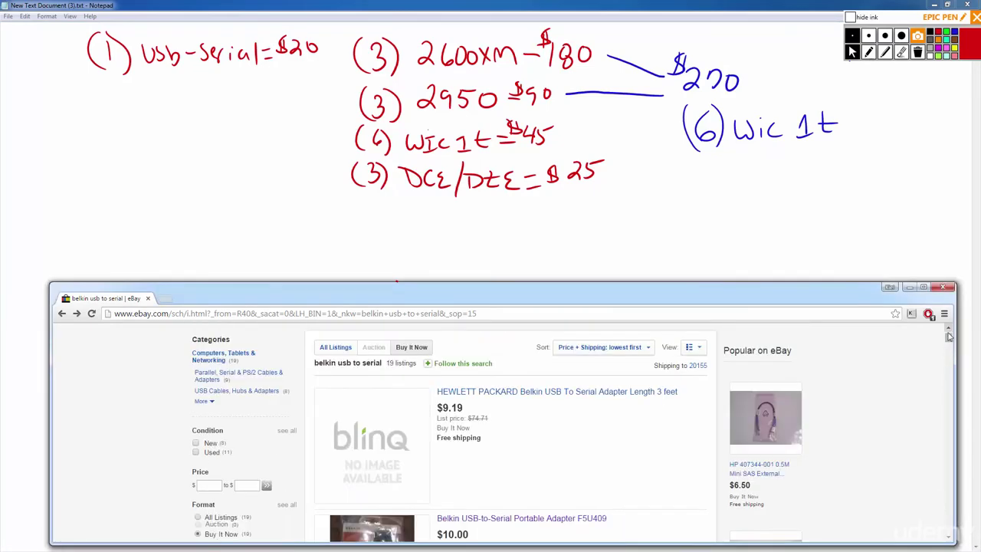
Search eBay for 'cisco console cable' and browse the cheapest DB9-to-RJ45 listings from $0.99.
left_click(949, 337)
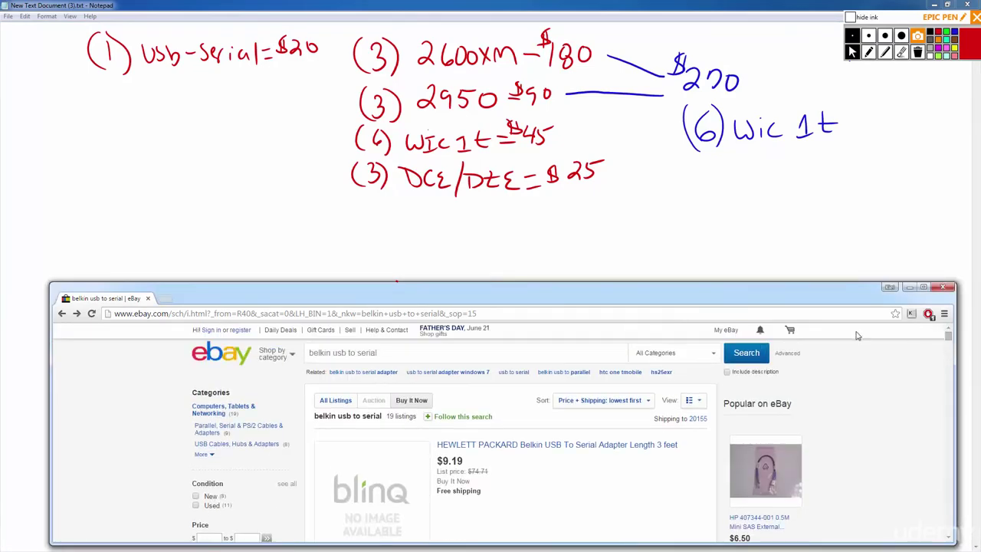
triple_click(393, 355)
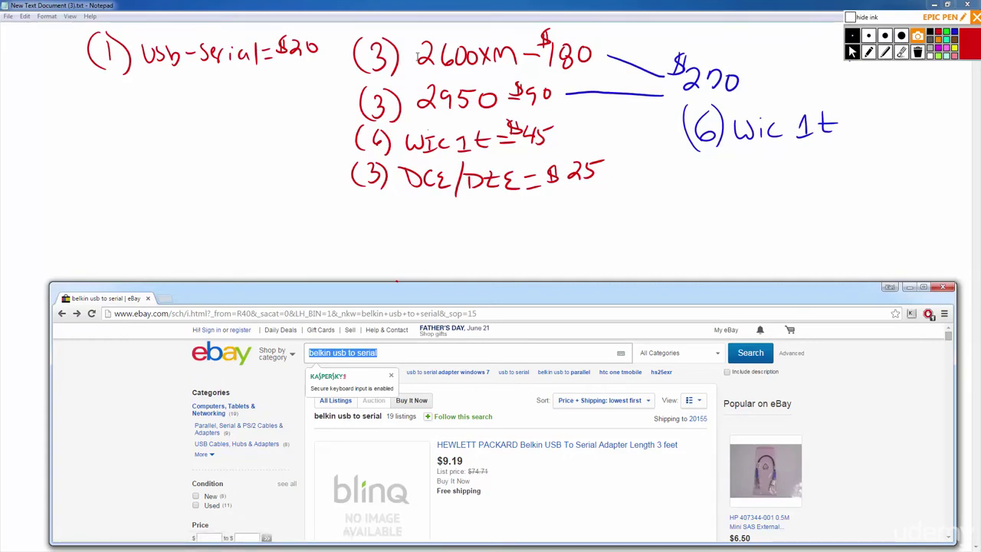
type("cisco cons")
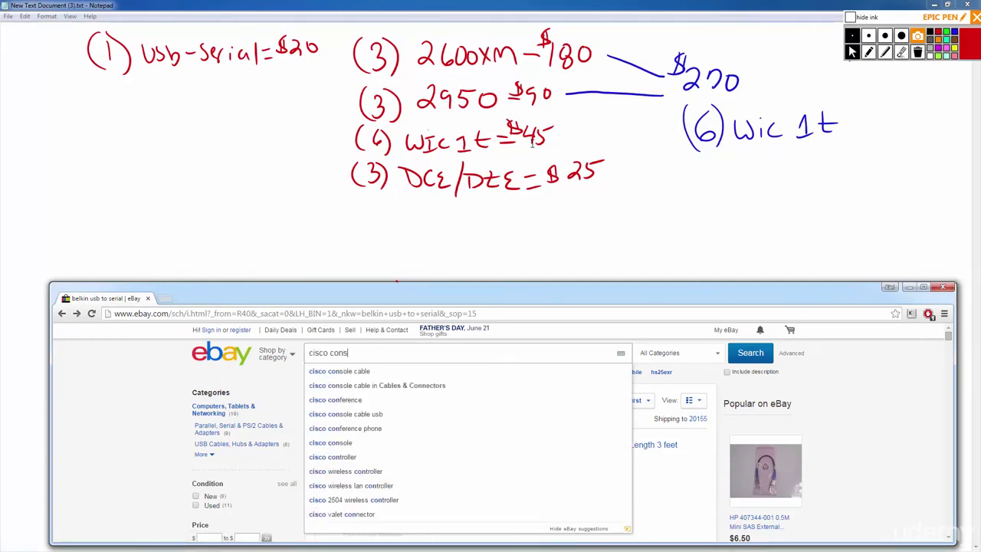
type("ole")
key("Down")
key("Return")
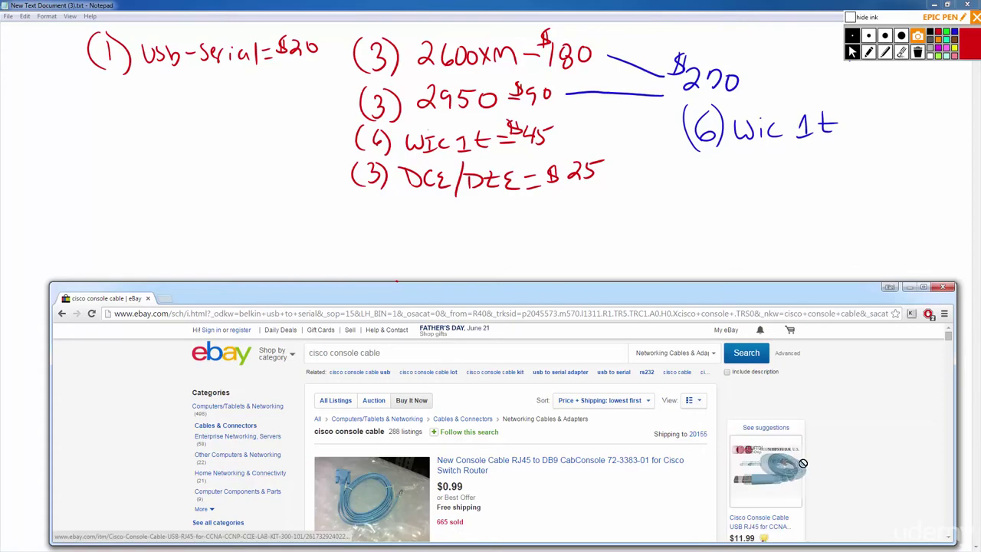
scroll(897, 432, "down", 2)
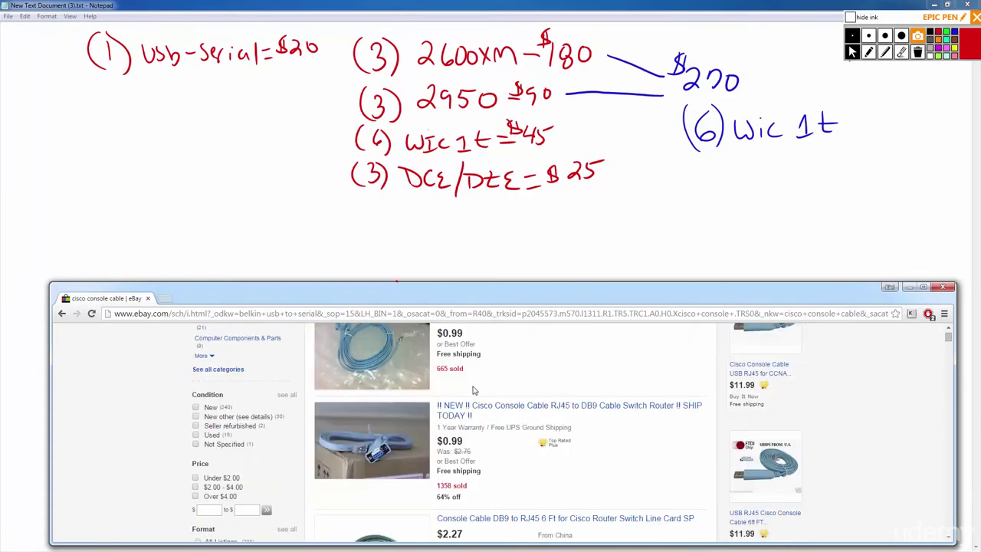
scroll(487, 421, "down", 2)
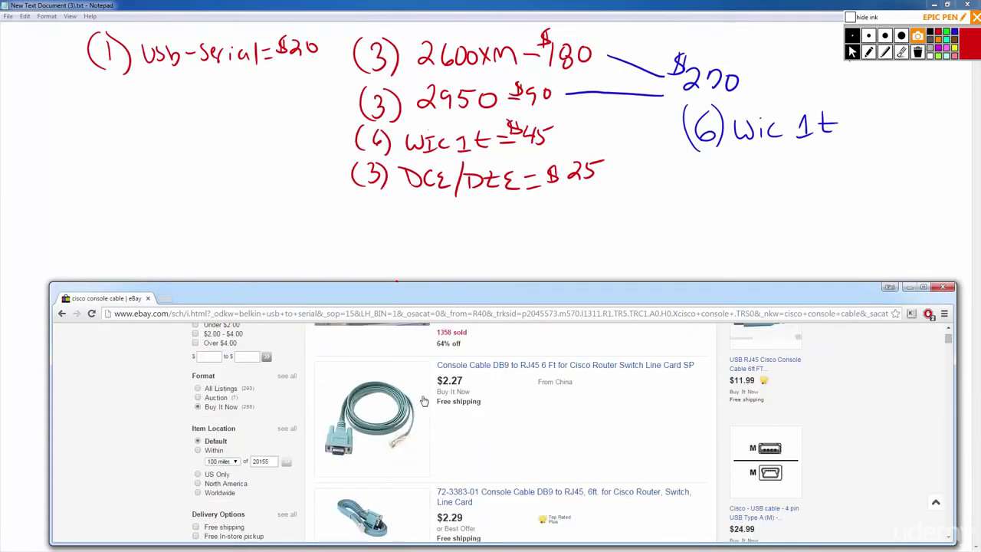
scroll(400, 400, "down", 2)
scroll(416, 397, "down", 2)
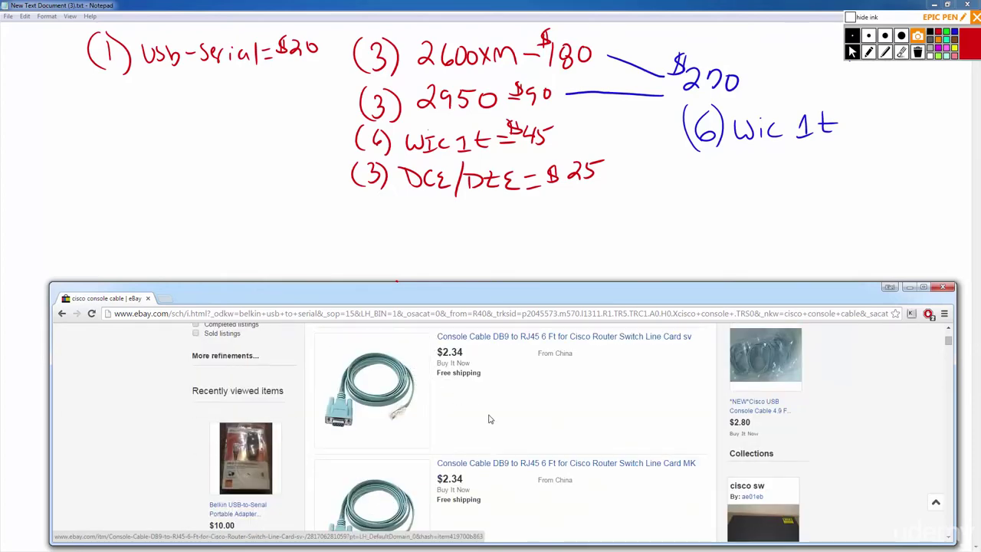
scroll(526, 468, "down", 1)
scroll(526, 468, "down", 3)
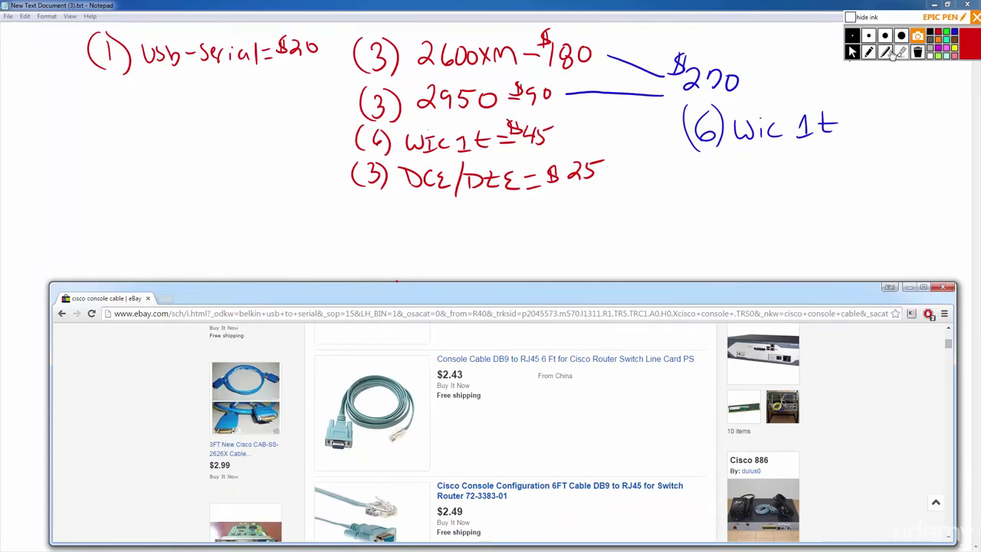
Handwrite '(1) Console Cable = $3' under Usb-Serial, erasing a stray 2, then minimize eBay.
left_click(869, 53)
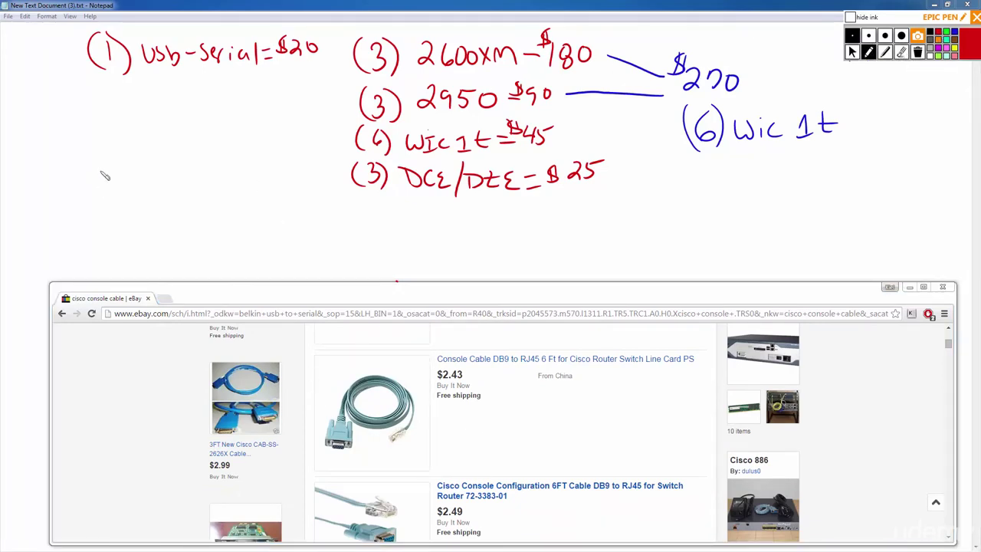
left_click_drag(106, 98, 119, 113)
left_click(901, 52)
left_click(108, 109)
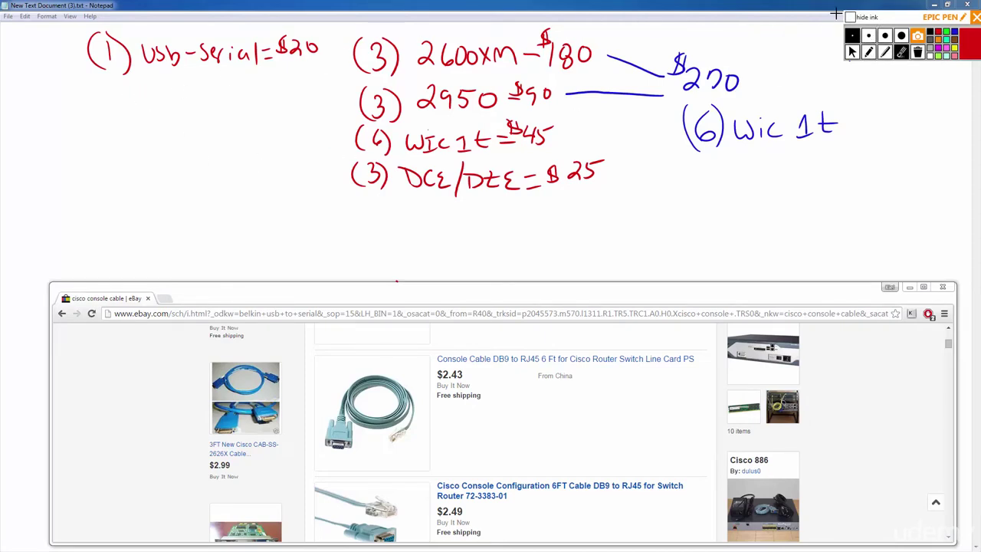
left_click(869, 52)
mouse_move(108, 91)
left_mouse_down()
mouse_move(111, 121)
mouse_move(95, 123)
mouse_move(190, 107)
mouse_move(299, 108)
left_mouse_up()
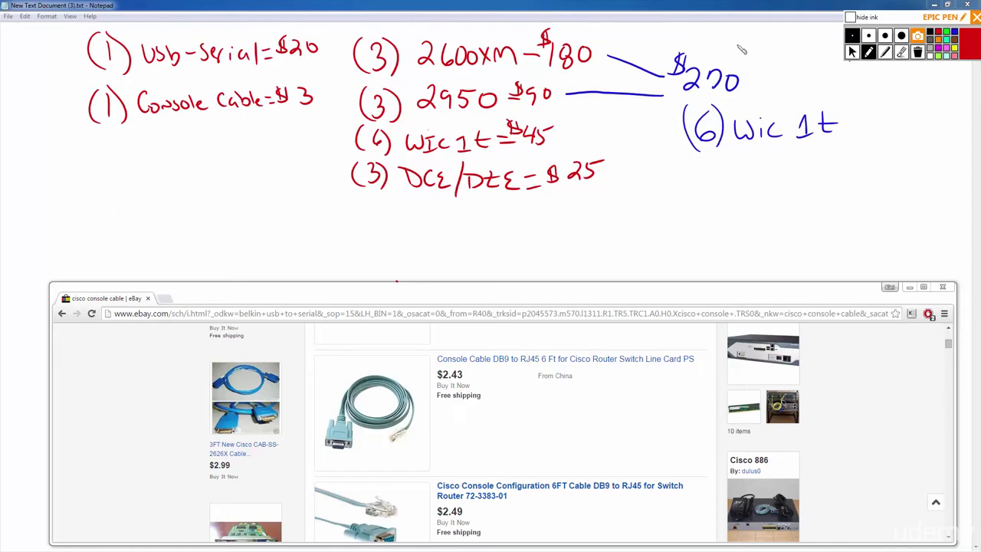
left_click(852, 53)
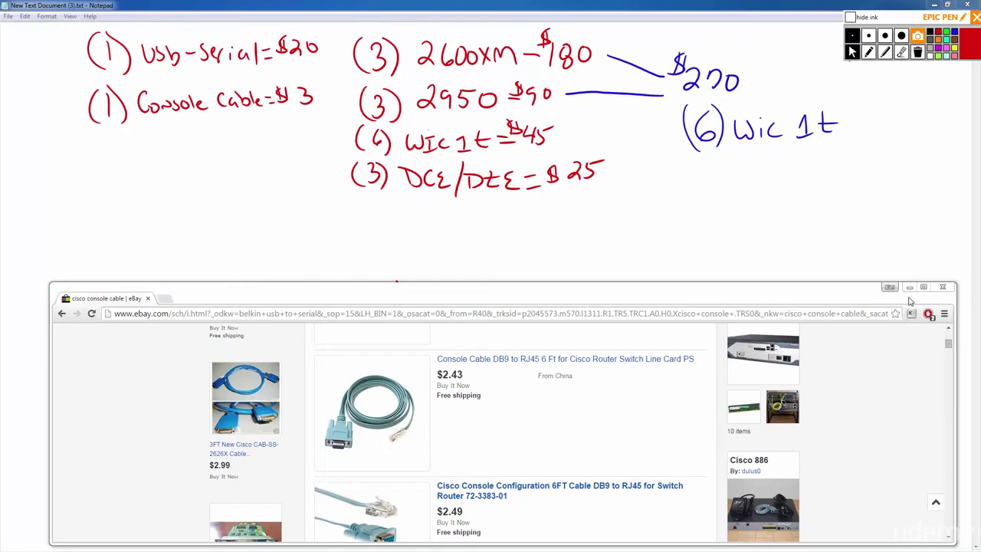
left_click(909, 287)
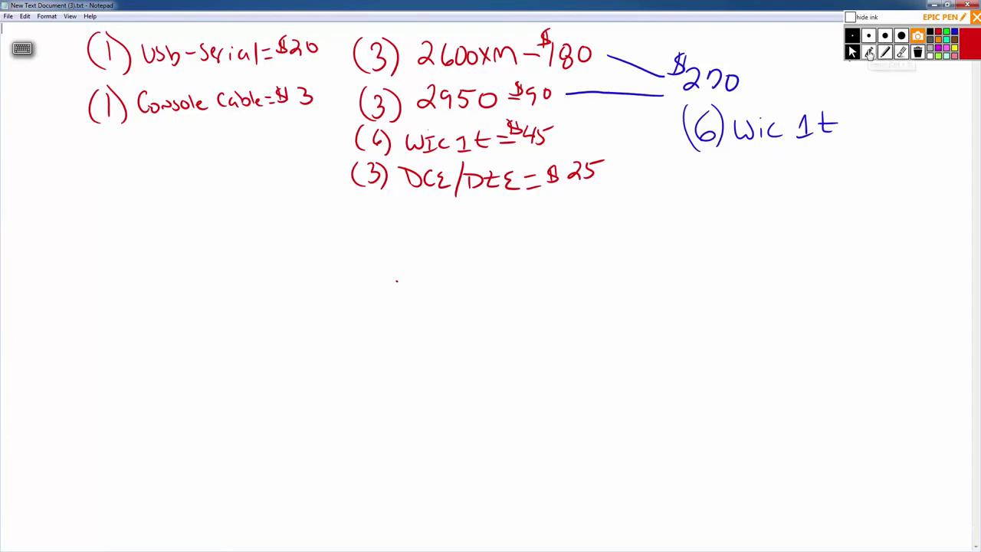
Write 'Straight' and 'Crossover' below the Console Cable line.
left_click(869, 52)
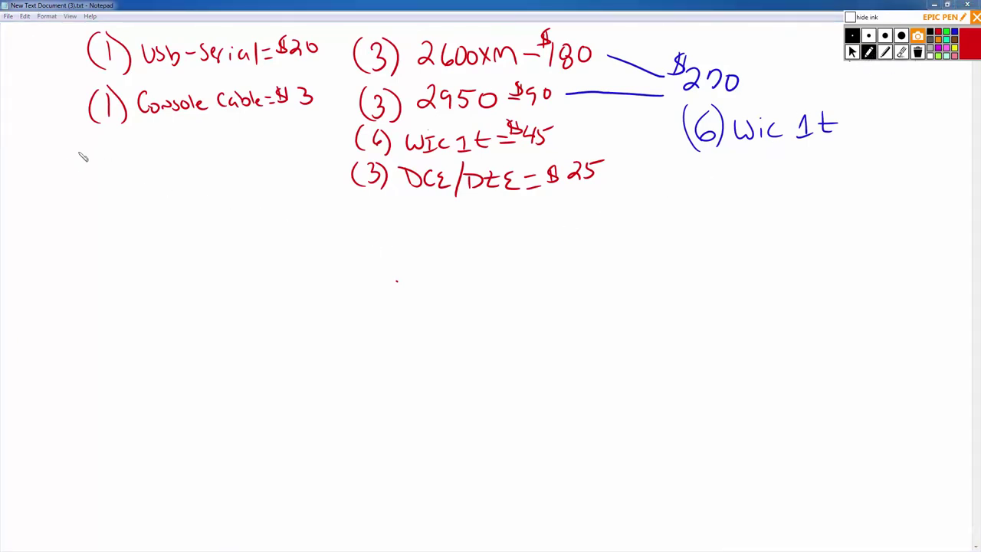
mouse_move(133, 157)
left_mouse_down()
mouse_move(132, 178)
mouse_move(164, 164)
mouse_move(218, 164)
left_mouse_up()
mouse_move(138, 190)
left_mouse_down()
mouse_move(146, 199)
mouse_move(230, 201)
left_mouse_up()
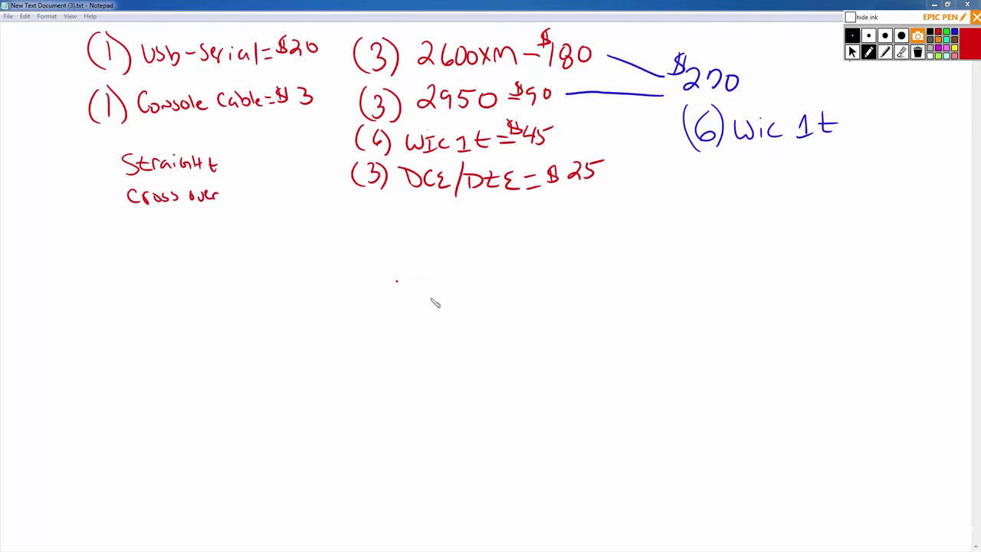
Sketch stacked switch boxes joined by a Crossover link, with a straight link to router R1.
left_click_drag(444, 330, 528, 311)
mouse_move(604, 349)
left_mouse_down()
mouse_move(454, 345)
mouse_move(445, 332)
left_mouse_up()
mouse_move(447, 392)
left_mouse_down()
mouse_move(447, 407)
mouse_move(588, 394)
mouse_move(565, 423)
mouse_move(466, 425)
mouse_move(447, 407)
left_mouse_up()
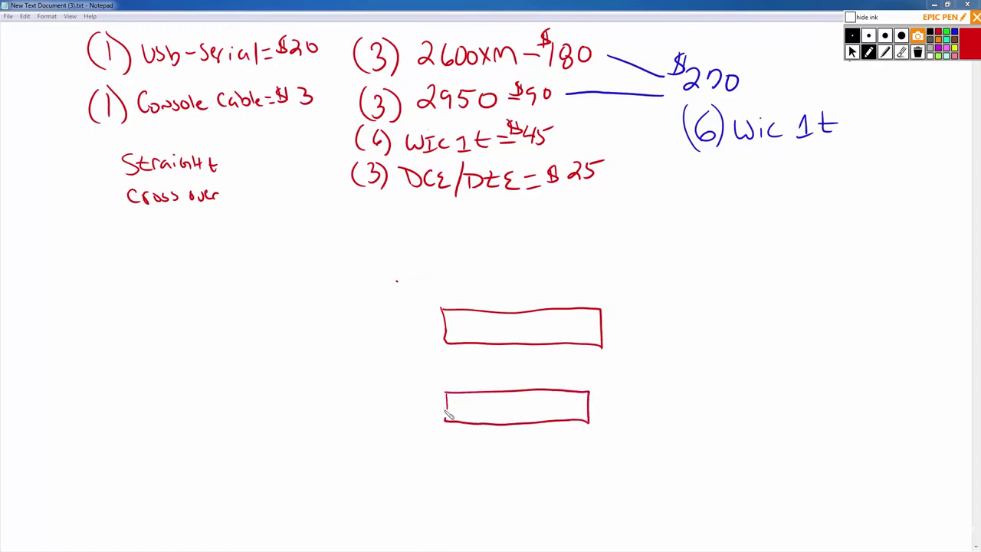
mouse_move(452, 462)
left_mouse_down()
mouse_move(453, 484)
mouse_move(571, 461)
mouse_move(580, 488)
mouse_move(454, 491)
left_mouse_up()
left_click_drag(511, 347, 517, 460)
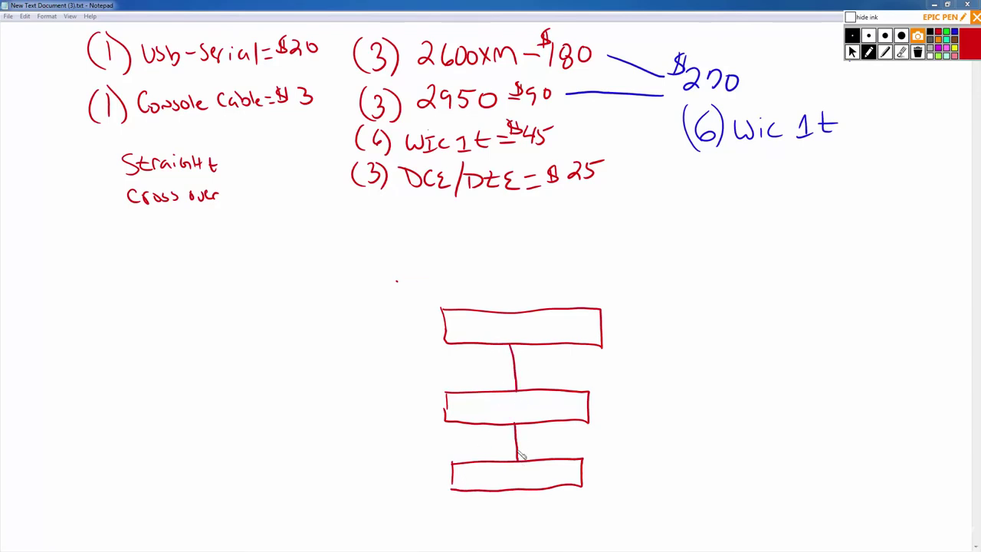
left_click_drag(527, 368, 599, 366)
mouse_move(728, 295)
left_mouse_down()
mouse_move(771, 324)
mouse_move(737, 296)
mouse_move(725, 330)
mouse_move(737, 328)
left_mouse_up()
left_click_drag(747, 313, 749, 328)
left_click_drag(602, 327, 710, 321)
mouse_move(637, 311)
left_mouse_down()
mouse_move(692, 308)
mouse_move(718, 290)
left_mouse_up()
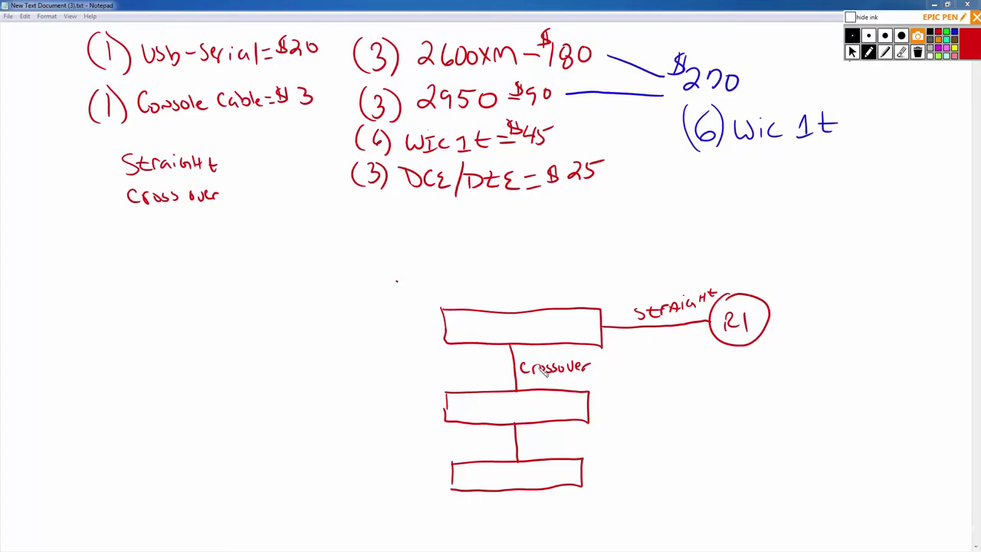
Label the top box 2950 and the middle box 3560, erasing a mistaken letter.
left_click_drag(486, 322, 474, 337)
left_click(903, 52)
left_click(481, 329)
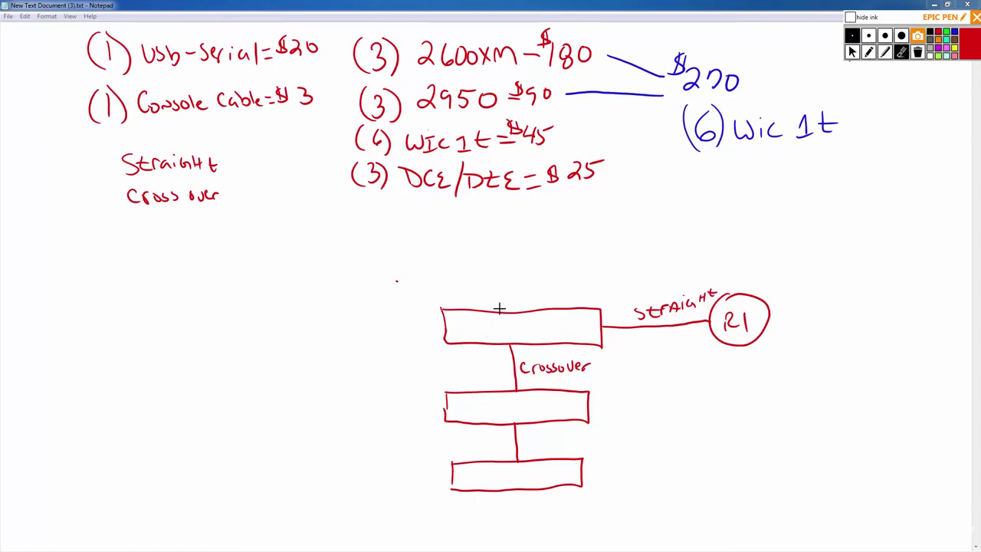
left_click(868, 51)
left_click_drag(473, 322, 484, 339)
left_click_drag(492, 327, 503, 341)
mouse_move(517, 324)
left_mouse_down()
mouse_move(507, 337)
mouse_move(520, 325)
left_mouse_up()
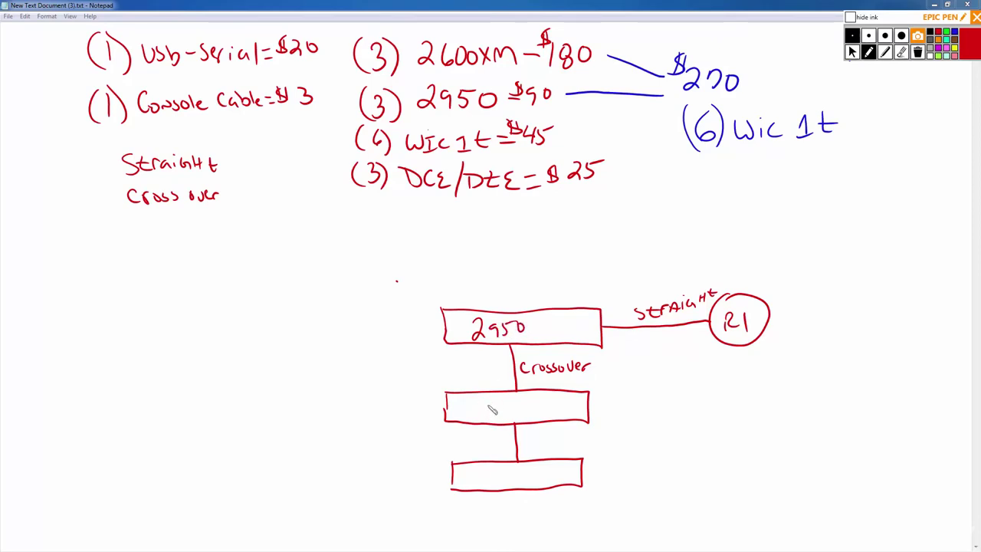
mouse_move(483, 402)
left_mouse_down()
mouse_move(491, 419)
mouse_move(532, 406)
left_mouse_up()
Erase the crossover links, their label, the 3560 text and the STRAIGHT label.
left_click(902, 52)
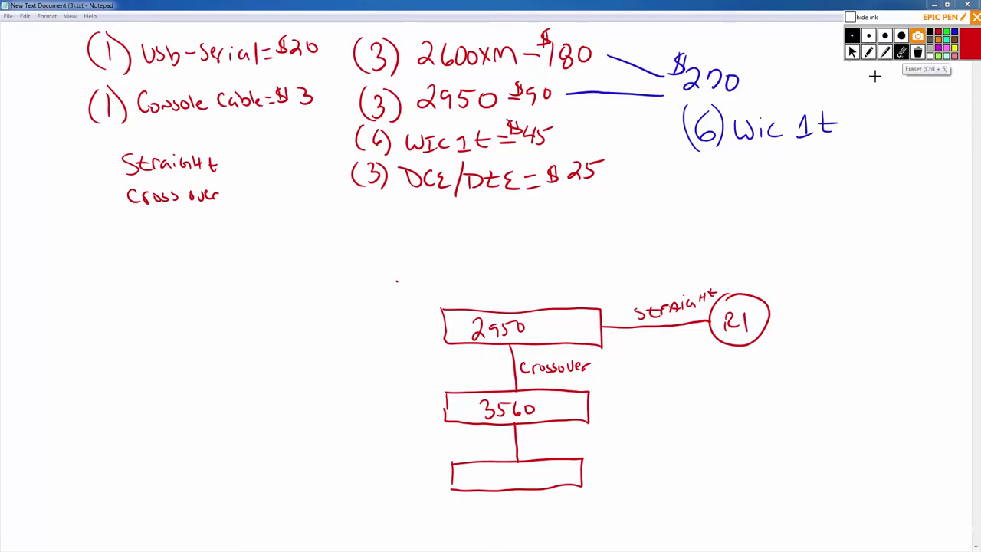
mouse_move(552, 368)
left_mouse_down()
mouse_move(526, 367)
mouse_move(564, 383)
mouse_move(503, 410)
mouse_move(524, 434)
left_mouse_up()
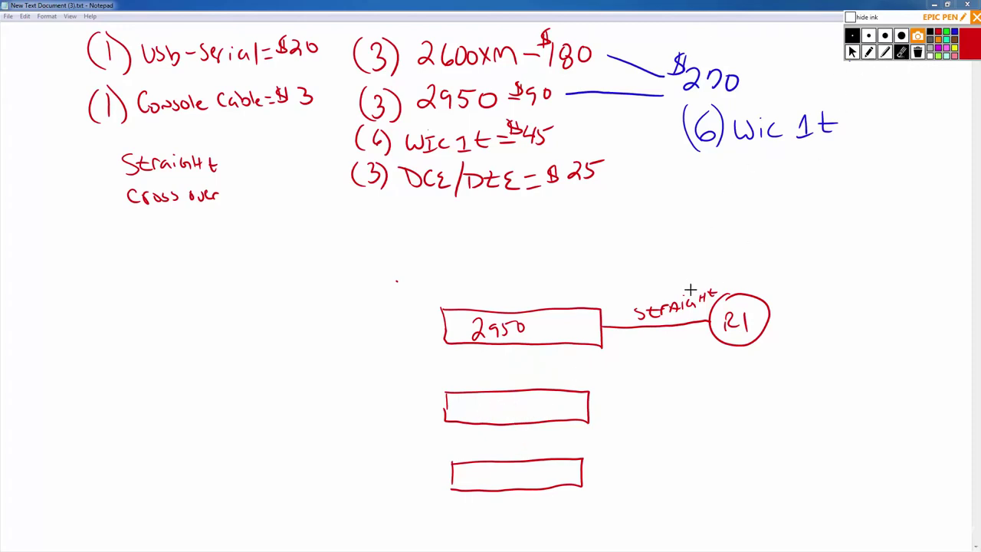
mouse_move(719, 289)
left_mouse_down()
mouse_move(650, 309)
mouse_move(678, 302)
left_mouse_up()
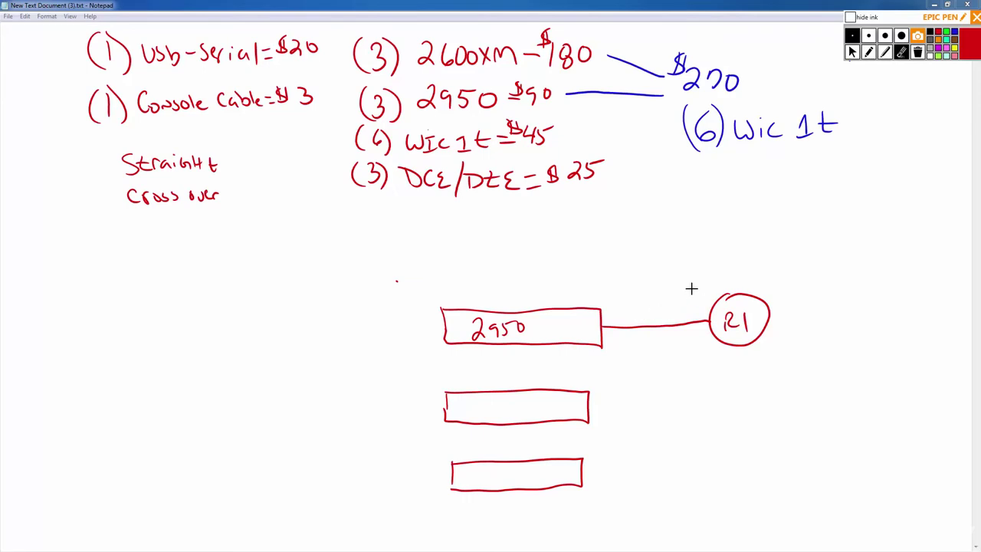
Draw router circles R2 and R3 below R1.
left_click(869, 52)
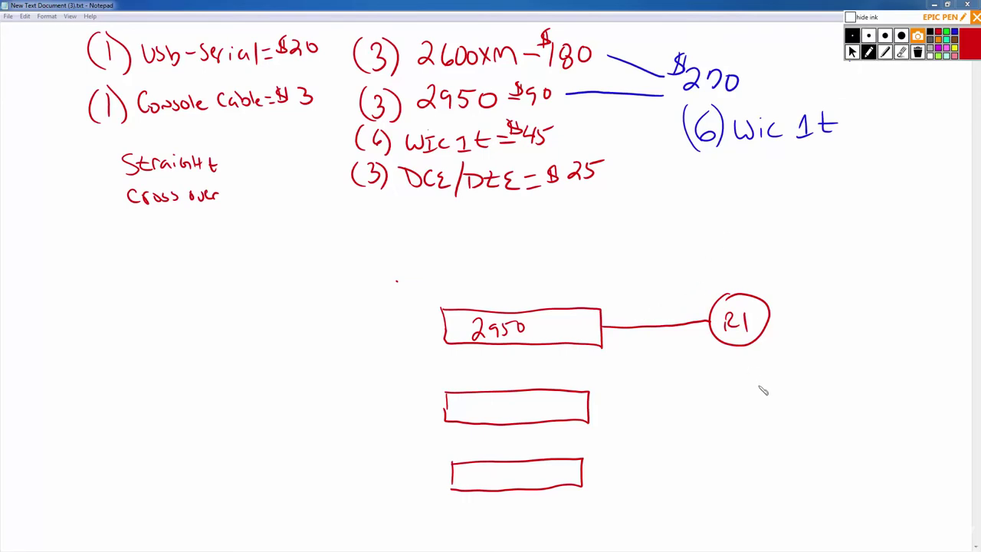
mouse_move(730, 389)
left_mouse_down()
mouse_move(729, 438)
mouse_move(770, 398)
mouse_move(726, 388)
left_mouse_up()
left_click_drag(729, 412, 759, 420)
mouse_move(732, 469)
left_mouse_down()
mouse_move(775, 481)
mouse_move(728, 468)
left_mouse_up()
left_click_drag(732, 487, 742, 500)
mouse_move(748, 488)
left_mouse_down()
mouse_move(759, 493)
mouse_move(748, 502)
left_mouse_up()
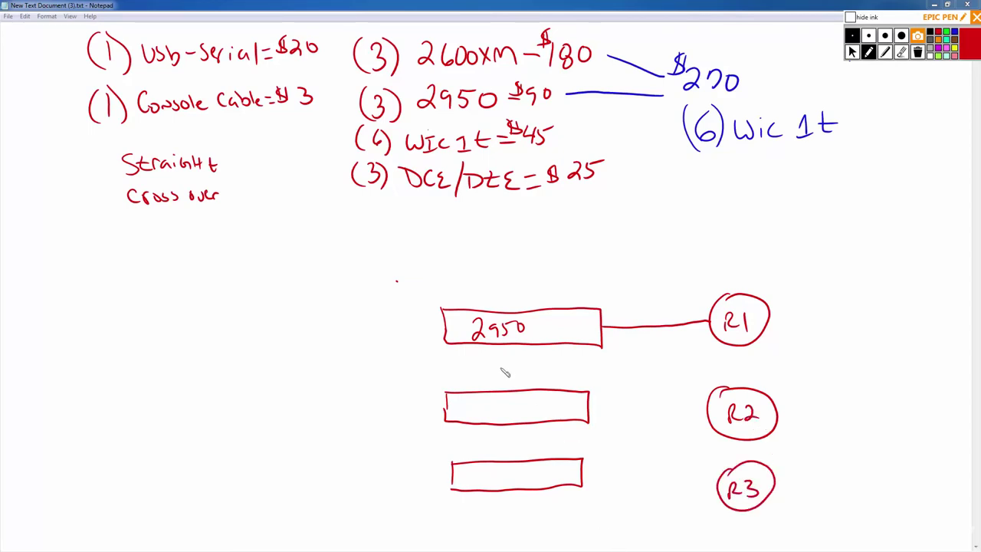
Cable the three switch boxes to routers R1, R2 and R3 and link the boxes vertically.
left_click_drag(705, 415, 588, 416)
mouse_move(719, 491)
left_mouse_down()
mouse_move(641, 498)
mouse_move(581, 483)
left_mouse_up()
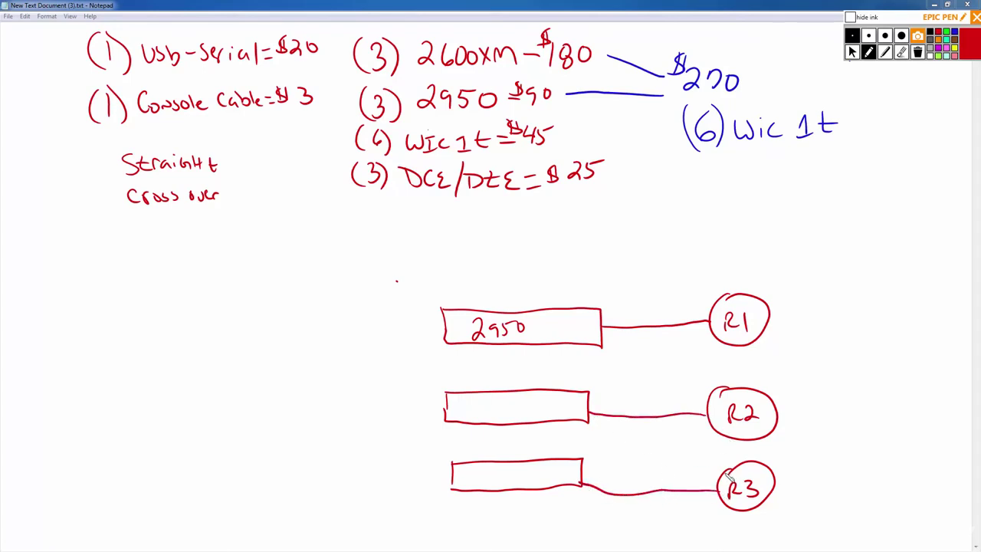
left_click_drag(719, 473, 569, 420)
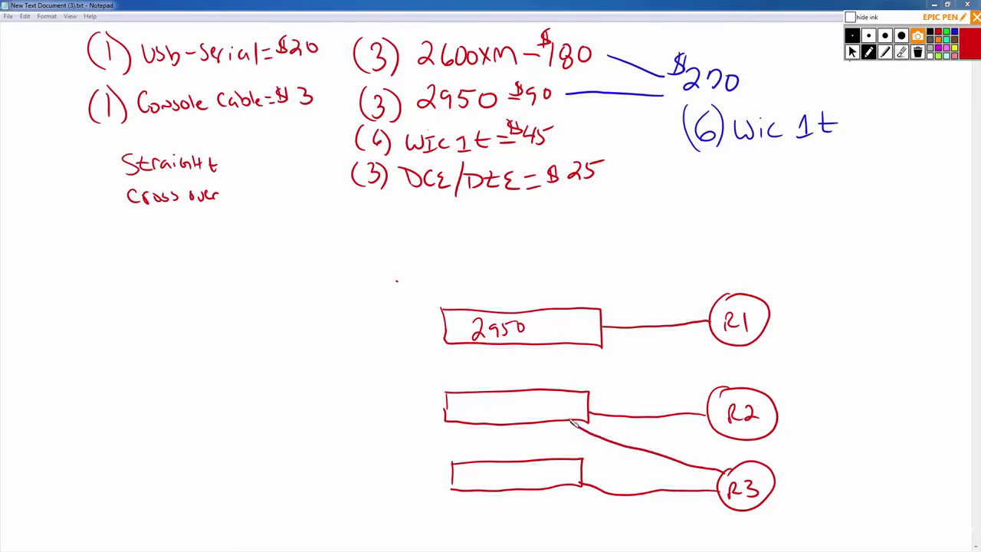
left_click_drag(724, 387, 603, 341)
left_click_drag(727, 343, 589, 400)
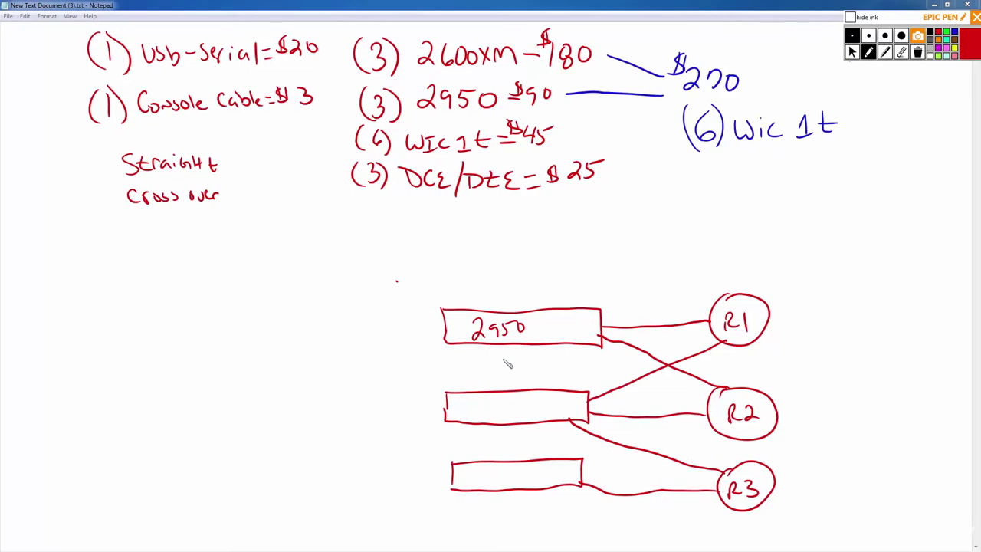
left_click_drag(512, 344, 513, 459)
mouse_move(452, 473)
left_mouse_down()
mouse_move(416, 471)
mouse_move(414, 445)
mouse_move(420, 330)
mouse_move(442, 322)
mouse_move(449, 335)
mouse_move(428, 342)
mouse_move(437, 451)
left_mouse_up()
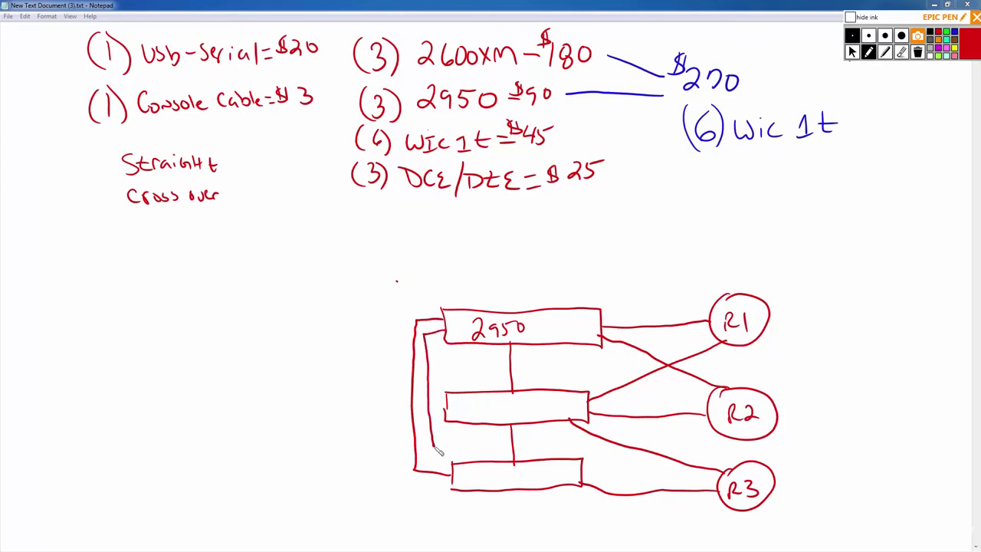
Erase the stray inner line in the diagram's left loop.
left_click(901, 51)
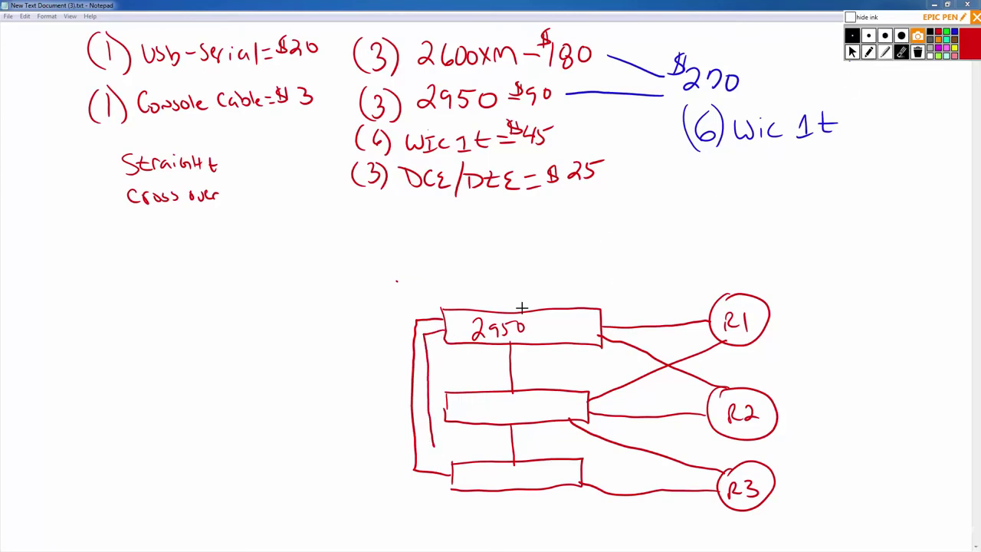
left_click(434, 365)
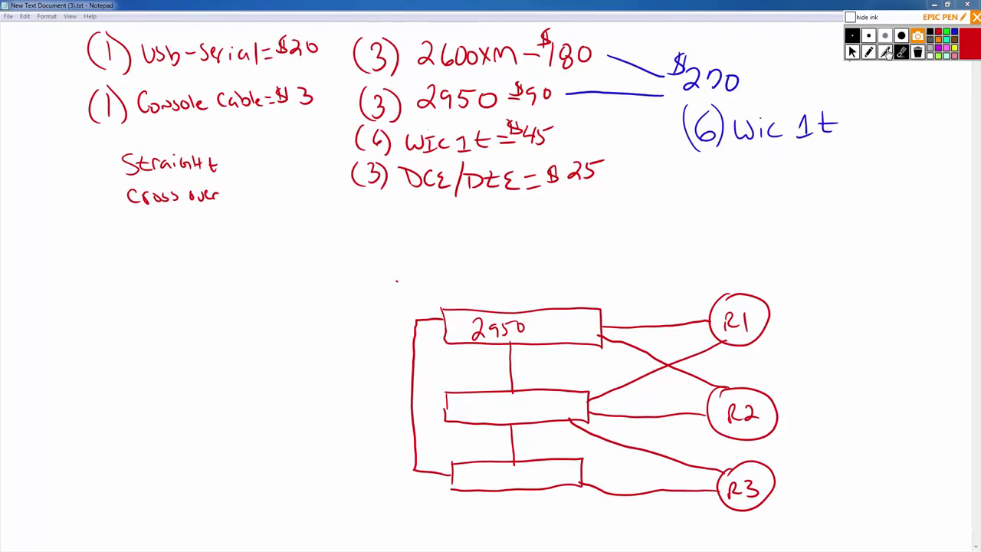
left_click(868, 51)
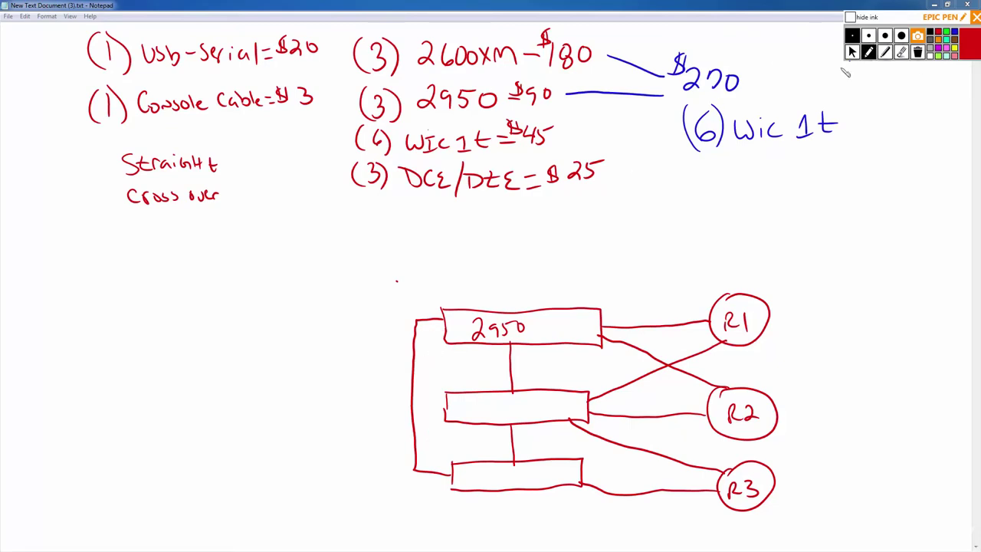
Add two cable runs between the switch boxes and draw three new boxes at left.
mouse_move(430, 339)
left_mouse_down()
mouse_move(434, 403)
mouse_move(446, 404)
left_mouse_up()
left_click_drag(478, 425, 479, 463)
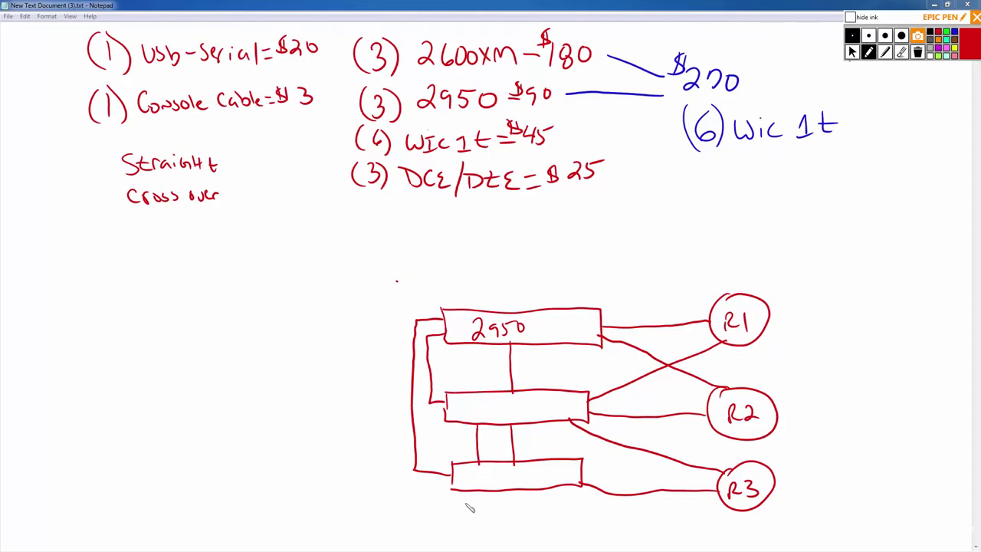
mouse_move(189, 308)
left_mouse_down()
mouse_move(197, 343)
mouse_move(296, 309)
mouse_move(277, 345)
mouse_move(198, 345)
left_mouse_up()
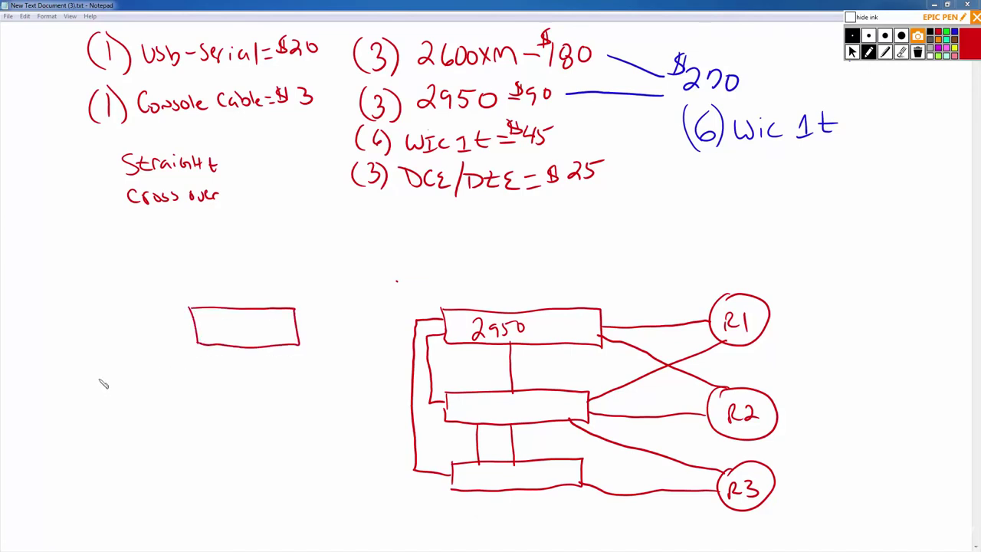
mouse_move(63, 353)
left_mouse_down()
mouse_move(74, 322)
mouse_move(143, 351)
mouse_move(64, 352)
left_mouse_up()
mouse_move(140, 424)
left_mouse_down()
mouse_move(143, 456)
mouse_move(255, 414)
mouse_move(202, 449)
mouse_move(134, 453)
left_mouse_up()
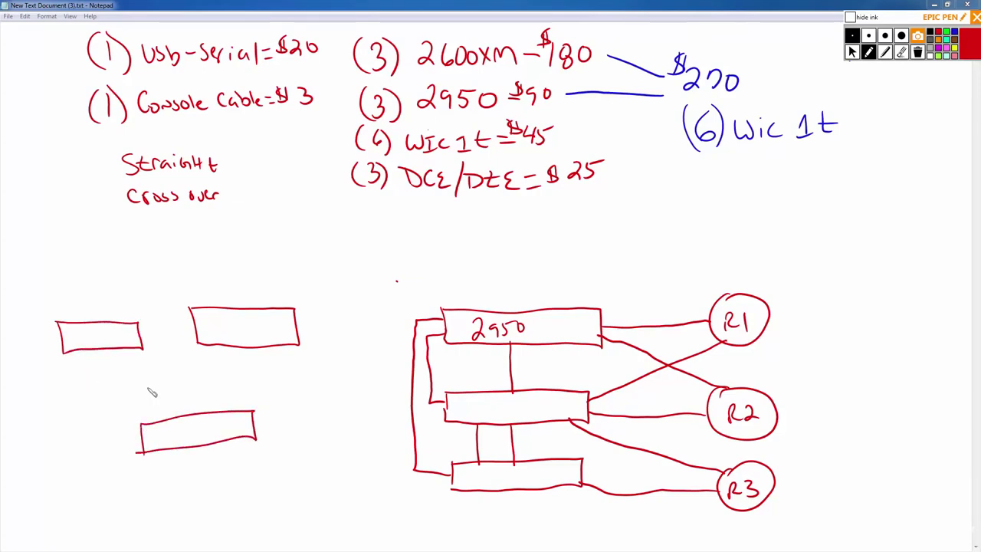
left_click_drag(143, 331, 201, 322)
Link the three left boxes with double lines into a triangle and write 12 beside Straight.
left_click_drag(123, 348, 174, 416)
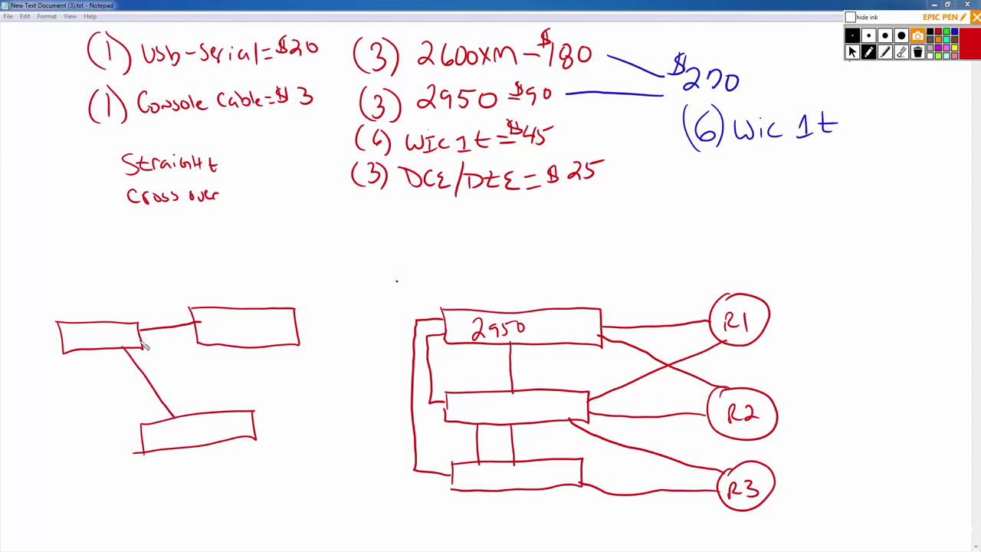
left_click_drag(142, 342, 199, 332)
left_click_drag(139, 349, 198, 404)
left_click_drag(223, 347, 234, 405)
left_click_drag(246, 349, 253, 406)
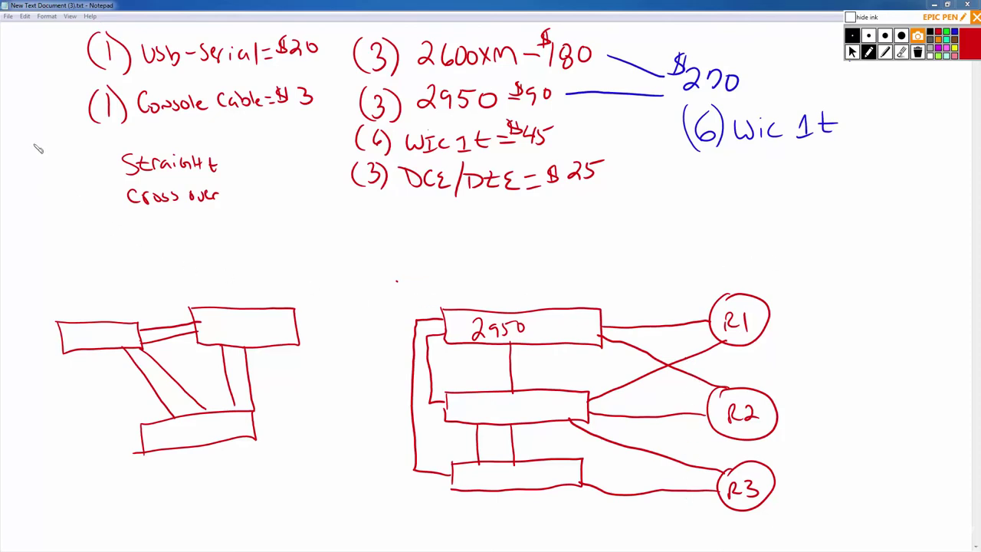
mouse_move(86, 161)
left_mouse_down()
mouse_move(87, 175)
mouse_move(101, 174)
left_mouse_up()
Replace 12 with (6) before Straight and Cross over, then erase both network diagrams.
left_click(902, 52)
left_click_drag(83, 163, 113, 163)
left_click(868, 52)
mouse_move(99, 156)
left_mouse_down()
mouse_move(83, 176)
mouse_move(106, 176)
mouse_move(84, 223)
left_mouse_up()
left_click_drag(107, 196, 109, 223)
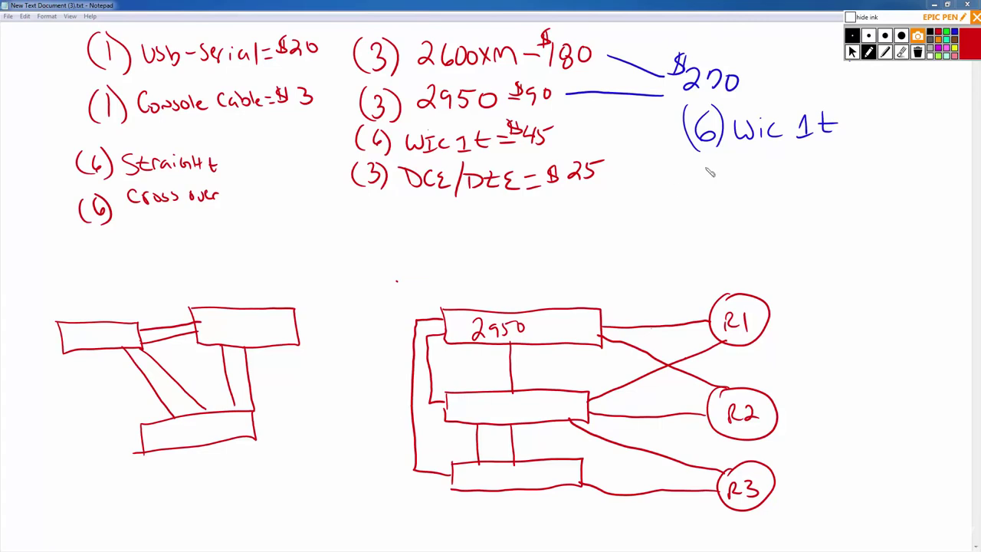
left_click(901, 54)
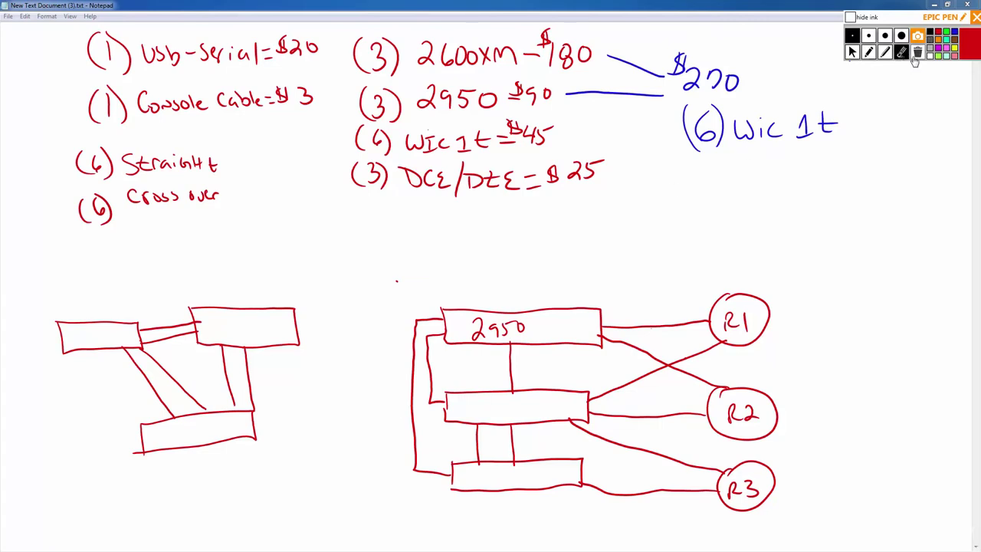
mouse_move(741, 339)
left_mouse_down()
mouse_move(717, 362)
mouse_move(749, 440)
mouse_move(736, 456)
mouse_move(660, 409)
mouse_move(583, 384)
mouse_move(436, 385)
mouse_move(425, 368)
mouse_move(467, 352)
mouse_move(467, 487)
mouse_move(486, 429)
mouse_move(373, 470)
mouse_move(221, 319)
mouse_move(276, 304)
mouse_move(137, 422)
mouse_move(99, 398)
mouse_move(74, 324)
mouse_move(180, 355)
mouse_move(161, 415)
left_mouse_up()
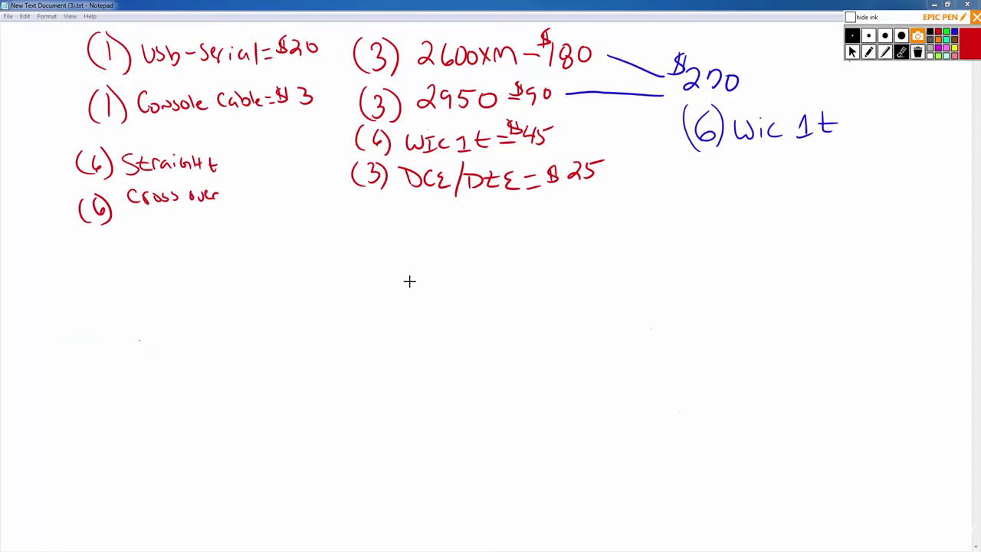
Bring eBay back and search for 'cat 5 3feet'.
left_click(851, 50)
key("alt+Tab")
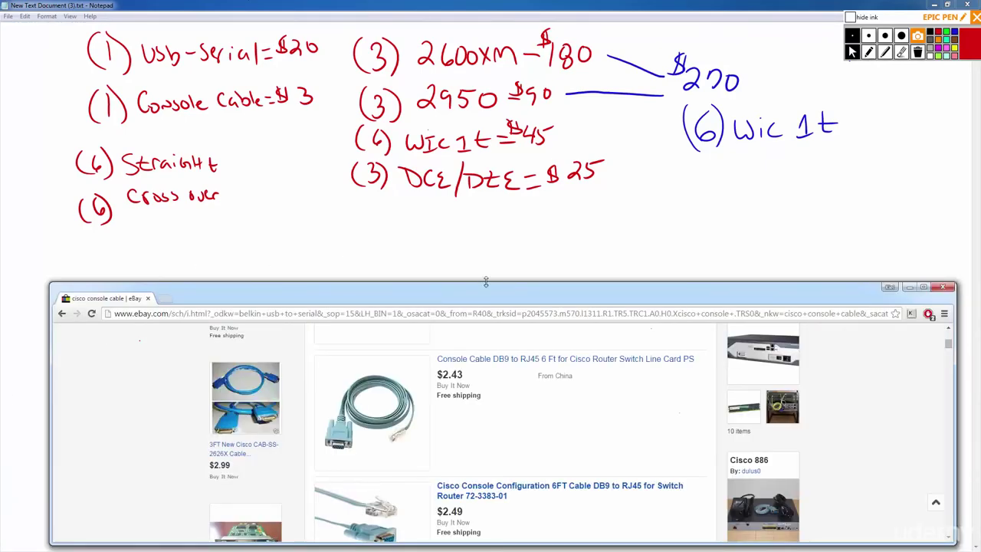
left_click_drag(486, 283, 486, 222)
scroll(481, 456, "down", 5)
scroll(481, 456, "up", 5)
left_click(305, 297)
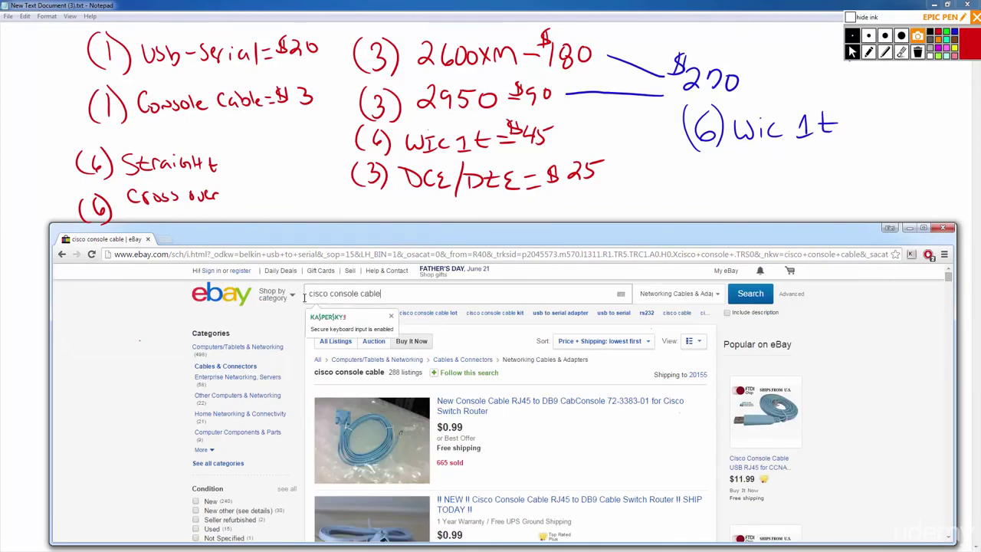
triple_click(306, 296)
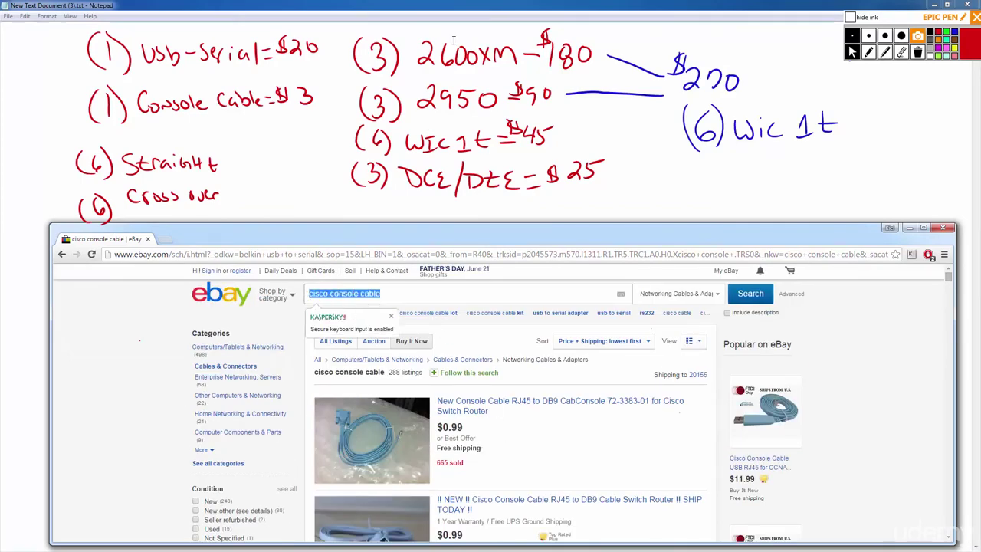
type("cat ")
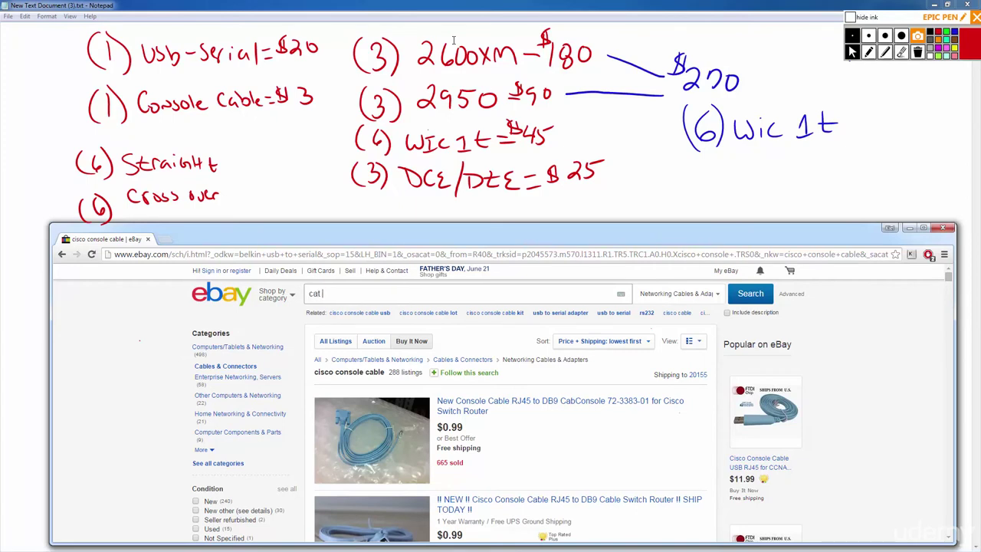
type("5 3")
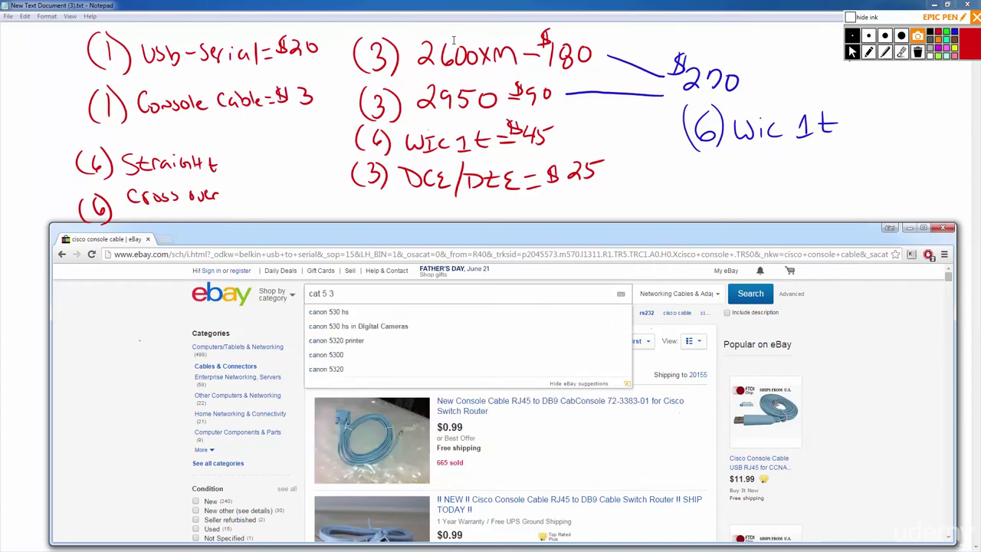
type("feet")
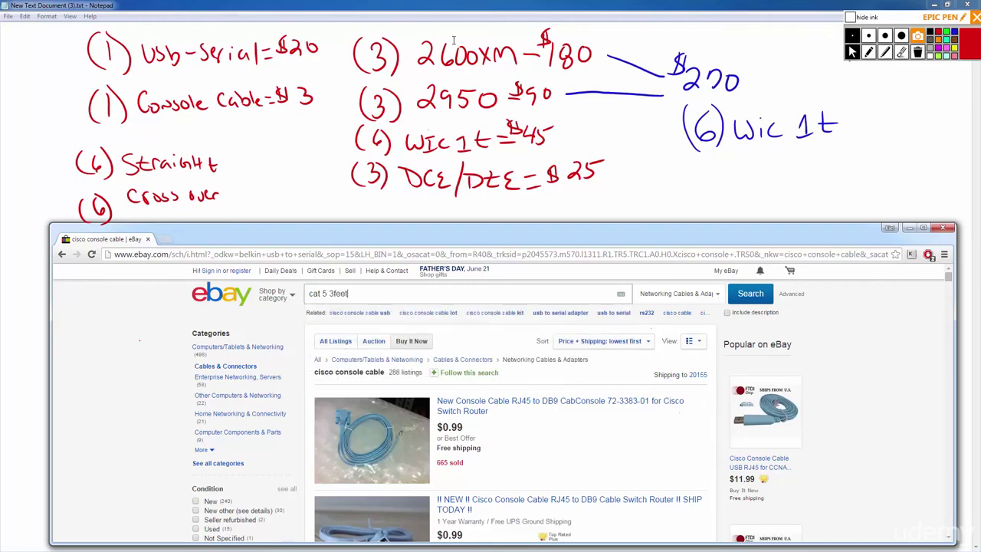
key("Return")
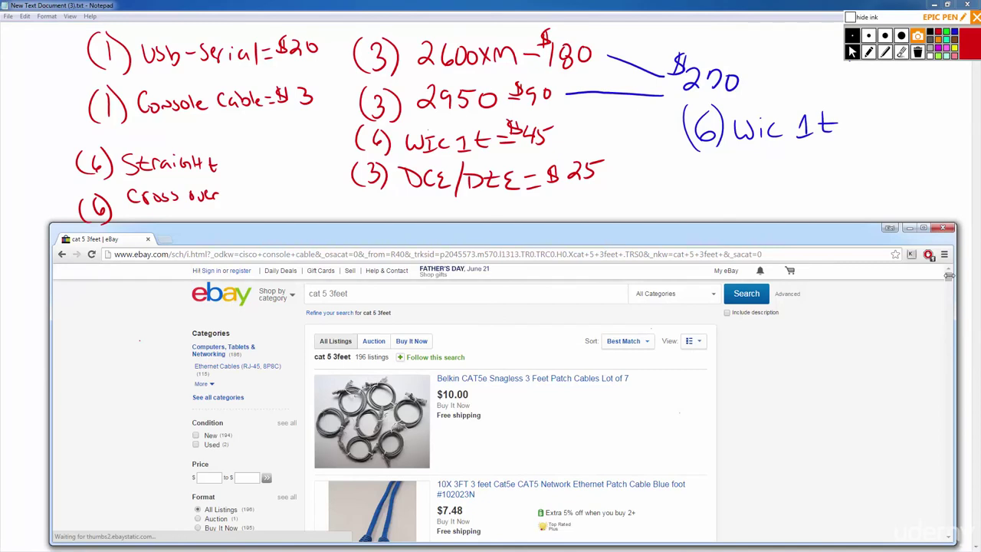
Filter to Buy It Now and sort by Price + Shipping: lowest first.
left_click(420, 341)
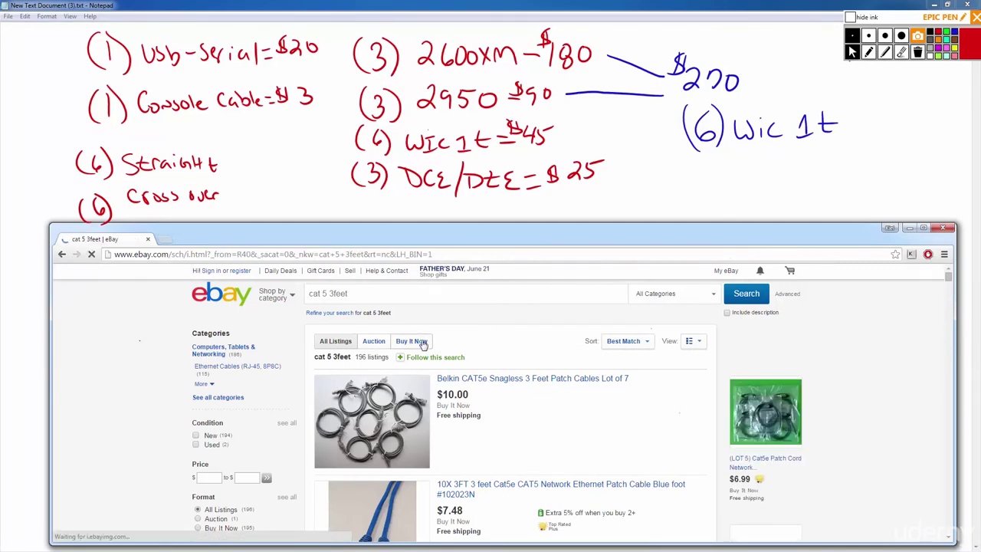
left_click(642, 342)
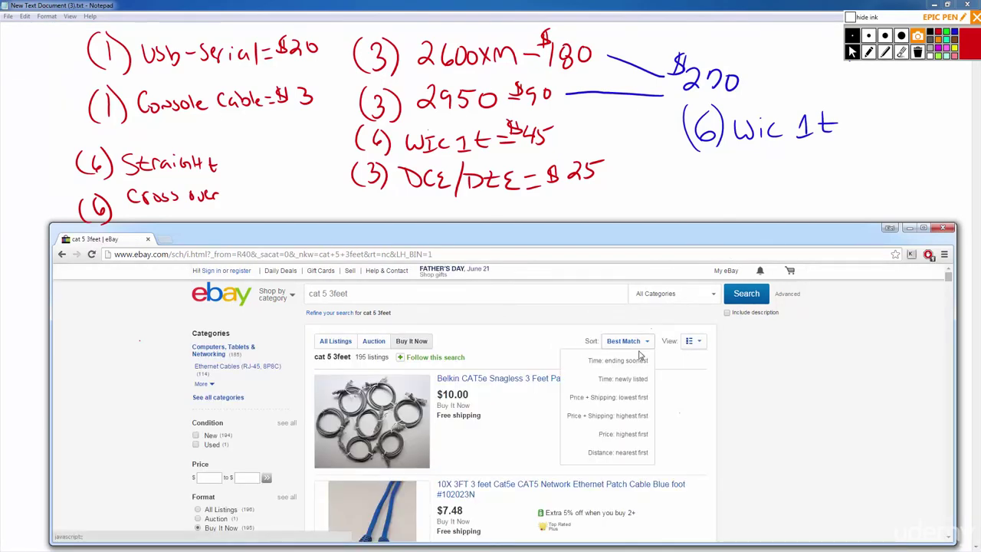
left_click(629, 405)
scroll(450, 442, "down", 3)
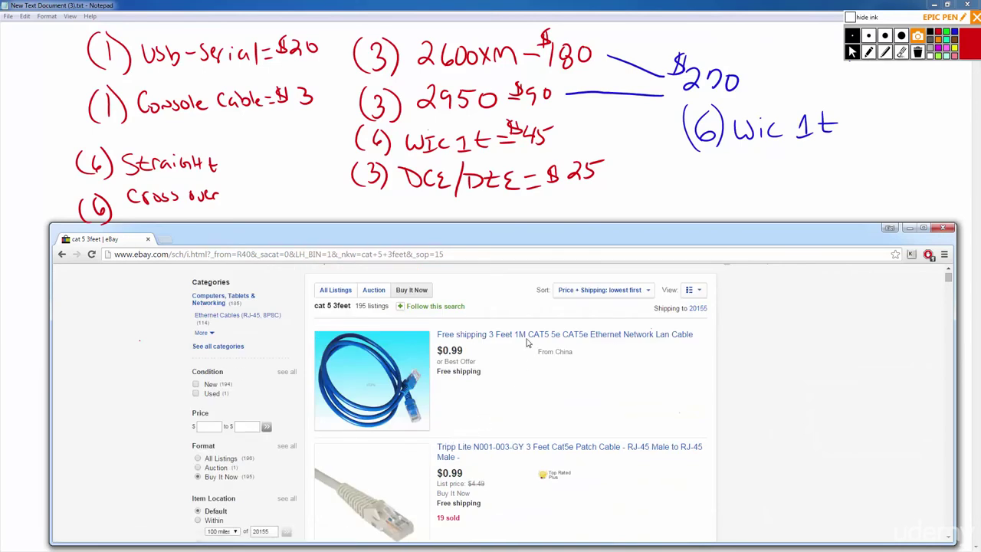
left_click_drag(574, 353, 535, 354)
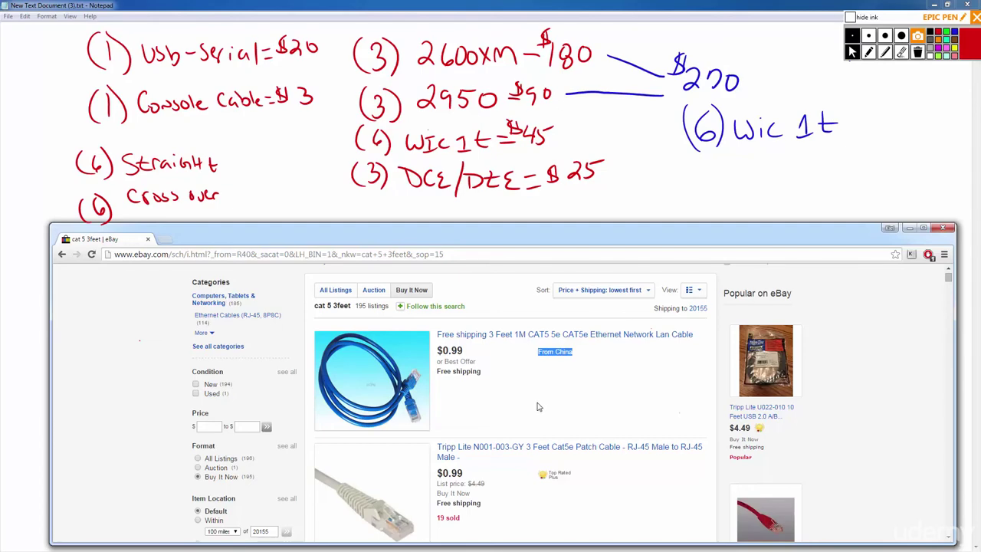
scroll(539, 414, "down", 1)
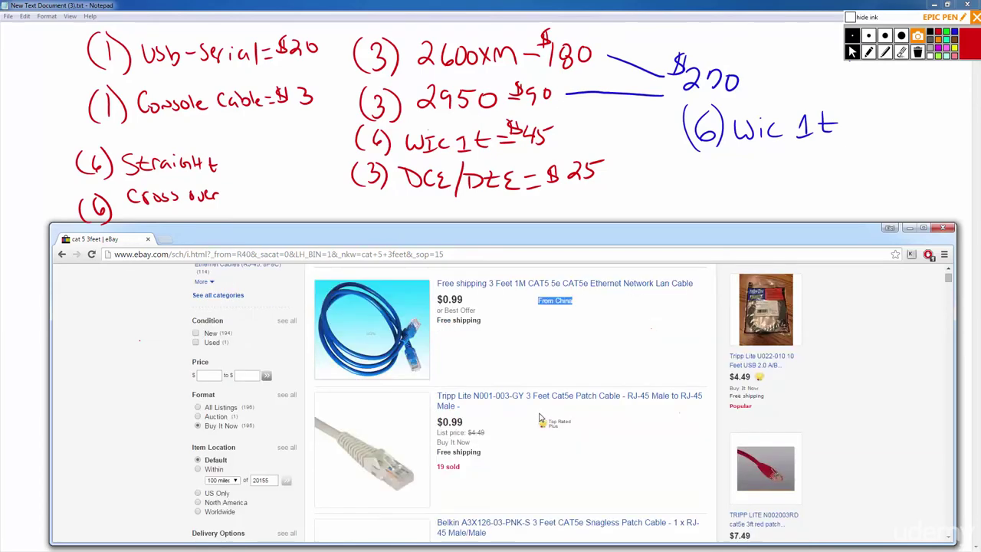
scroll(540, 416, "down", 3)
scroll(517, 427, "up", 5)
scroll(234, 416, "down", 2)
scroll(233, 416, "down", 2)
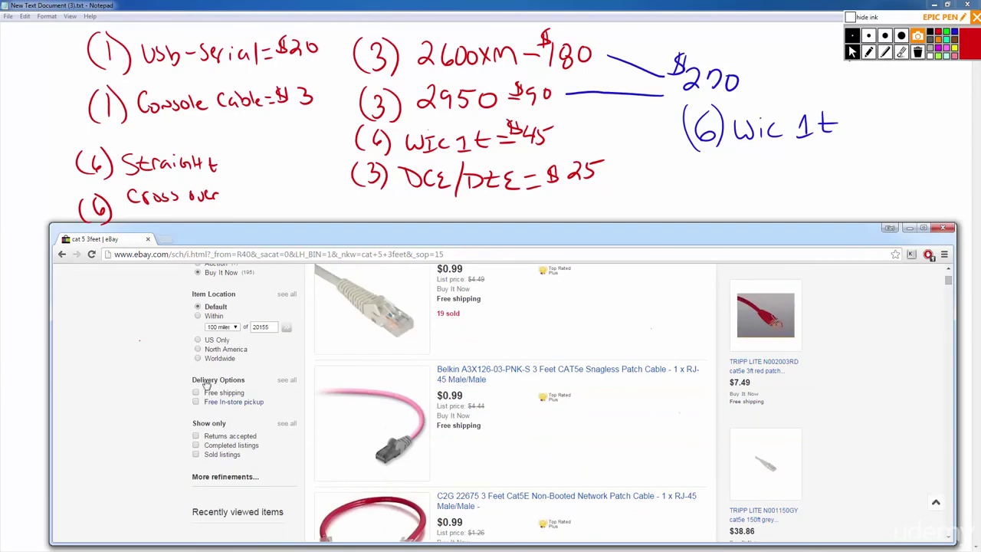
Limit results to US Only sellers and browse the 3-foot Cat5e cables.
left_click(198, 340)
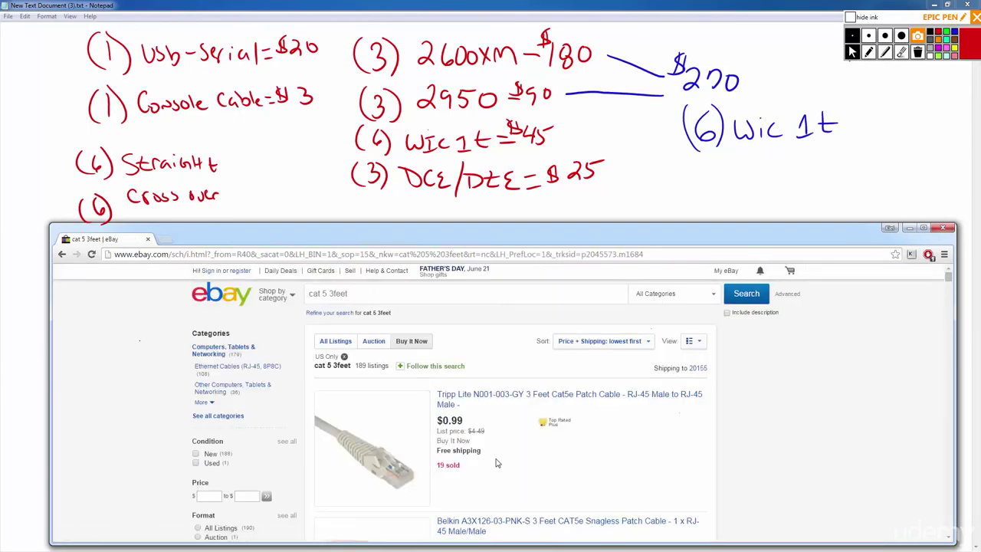
scroll(475, 461, "down", 3)
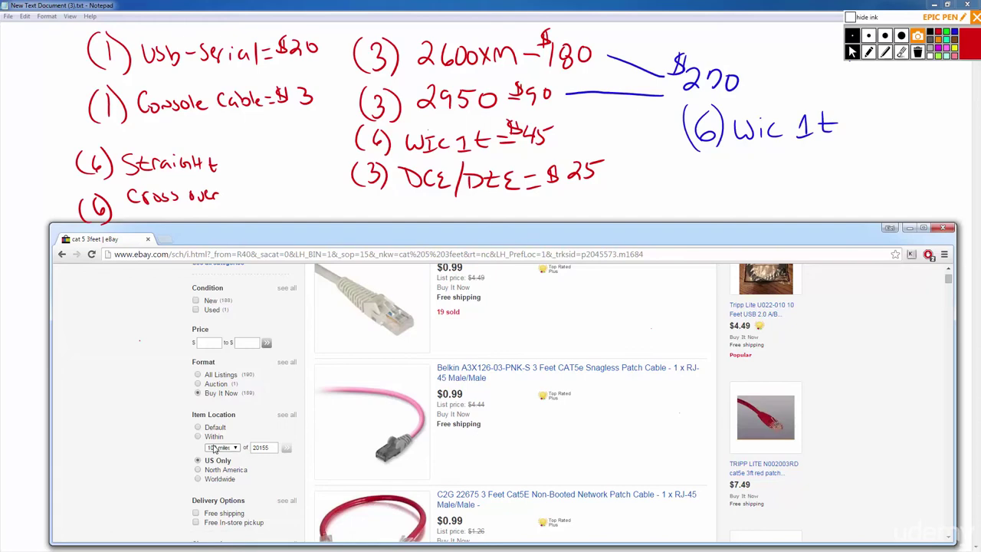
scroll(643, 385, "up", 2)
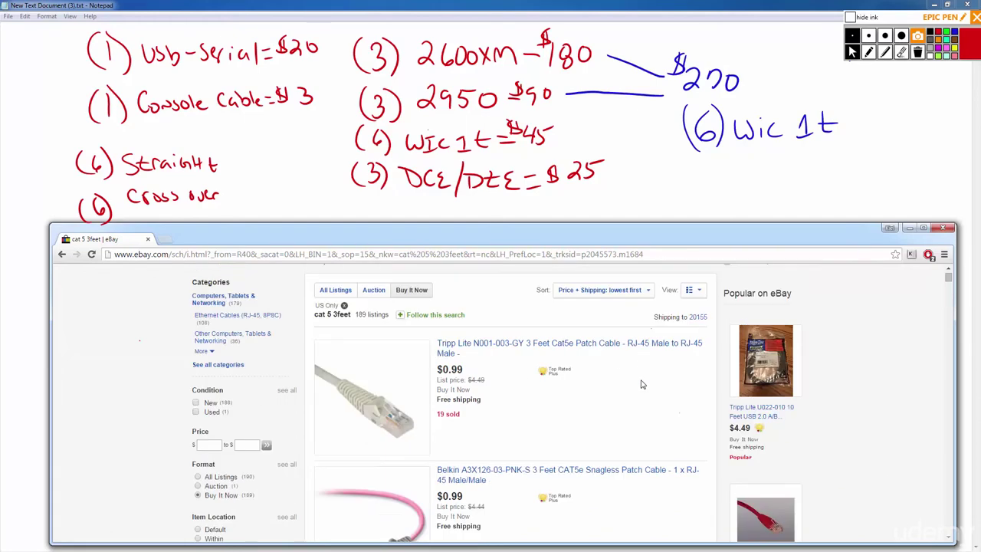
scroll(605, 387, "down", 1)
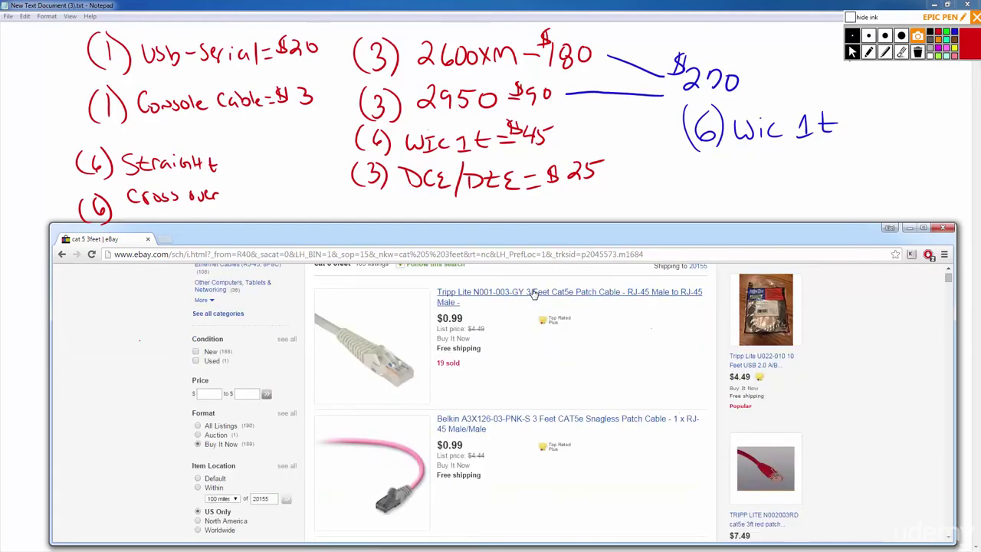
Check the Tripp Lite 3-foot patch cable listing, then return to the results.
left_click(534, 295)
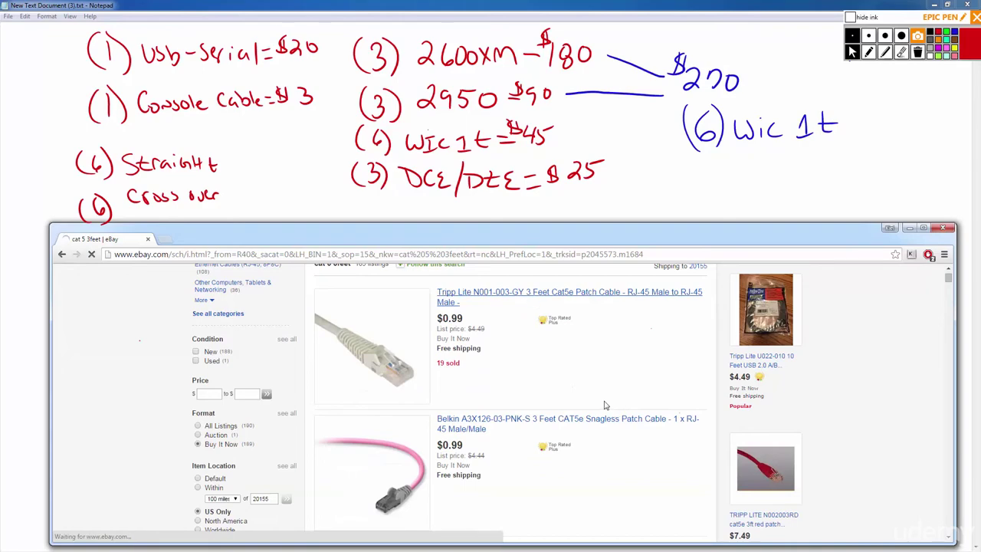
scroll(363, 424, "down", 1)
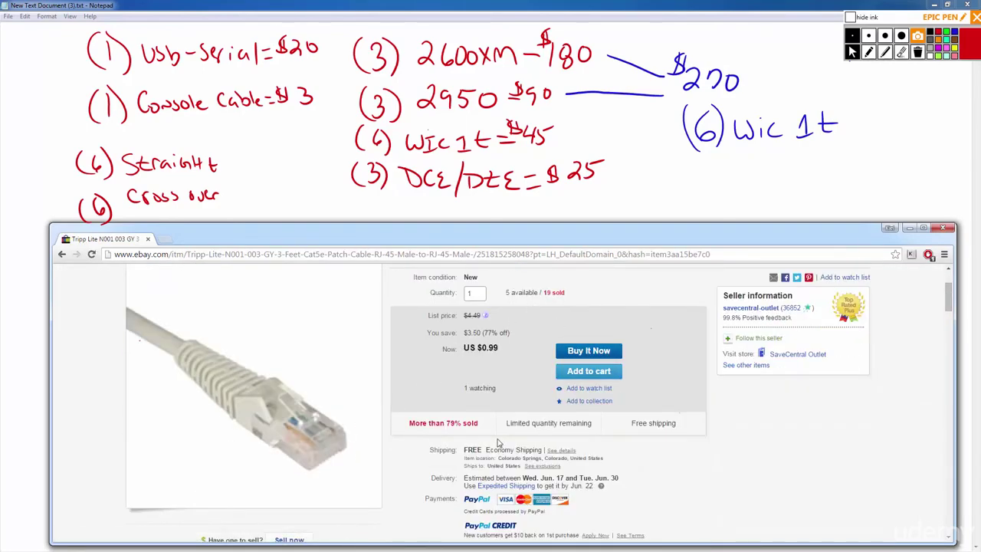
key("alt+Left")
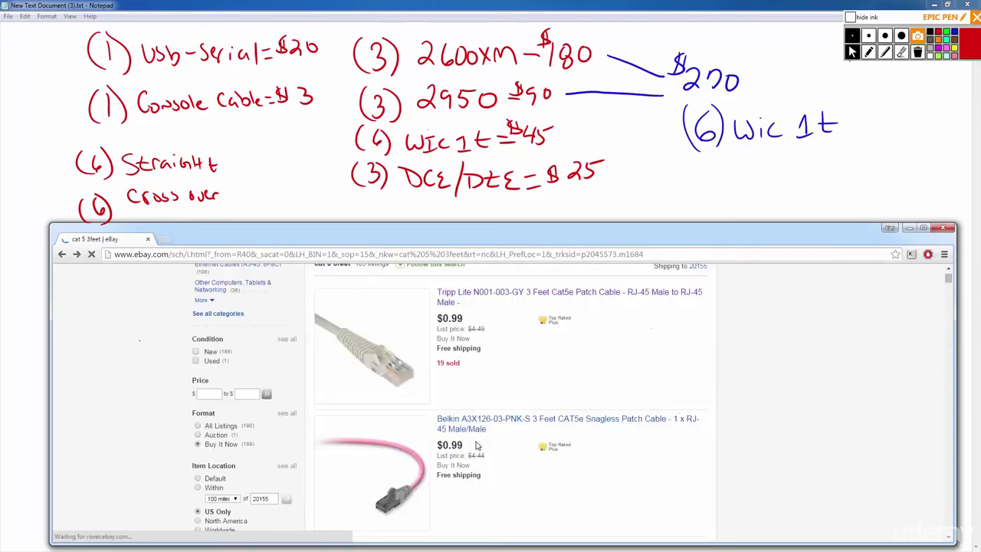
scroll(490, 394, "down", 2)
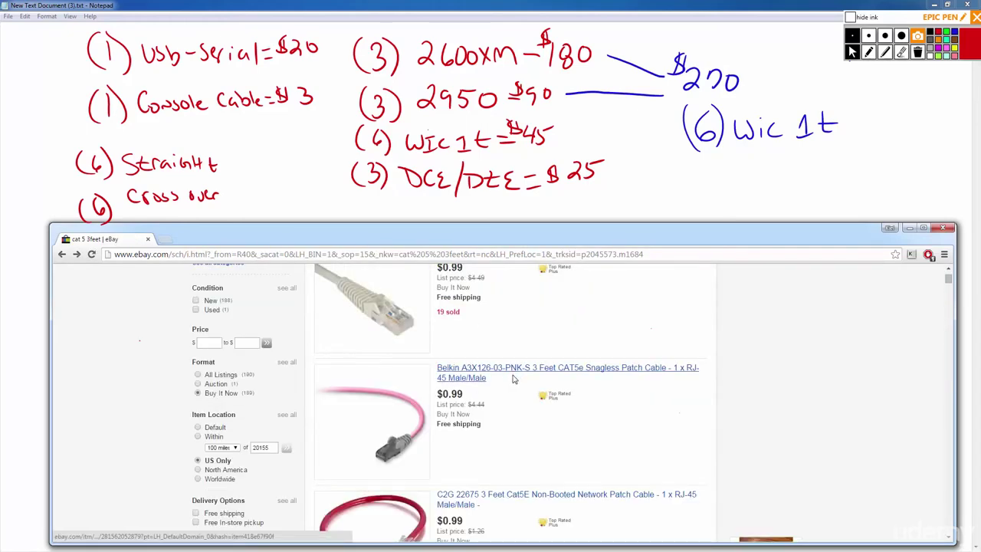
scroll(511, 375, "down", 2)
scroll(490, 365, "down", 3)
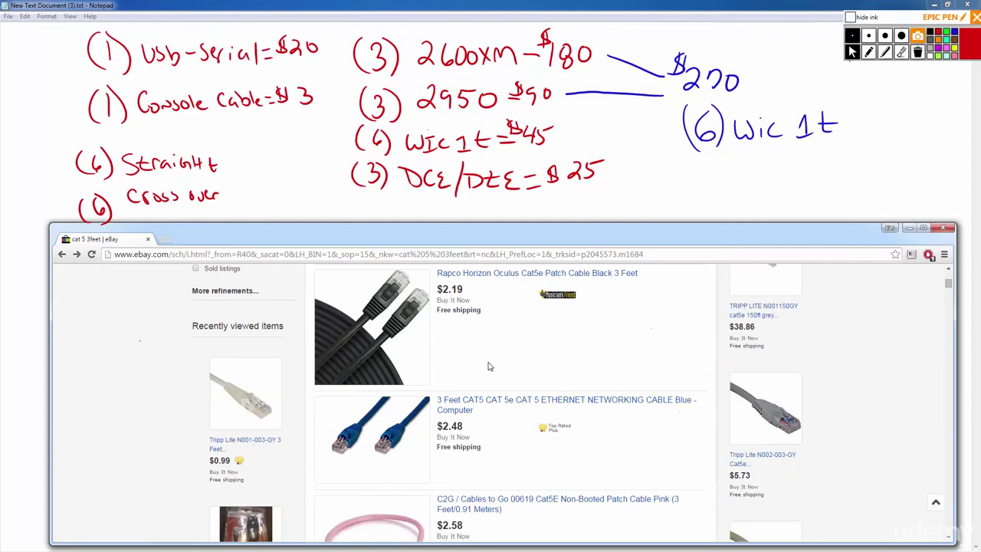
scroll(489, 366, "down", 1)
scroll(468, 381, "down", 2)
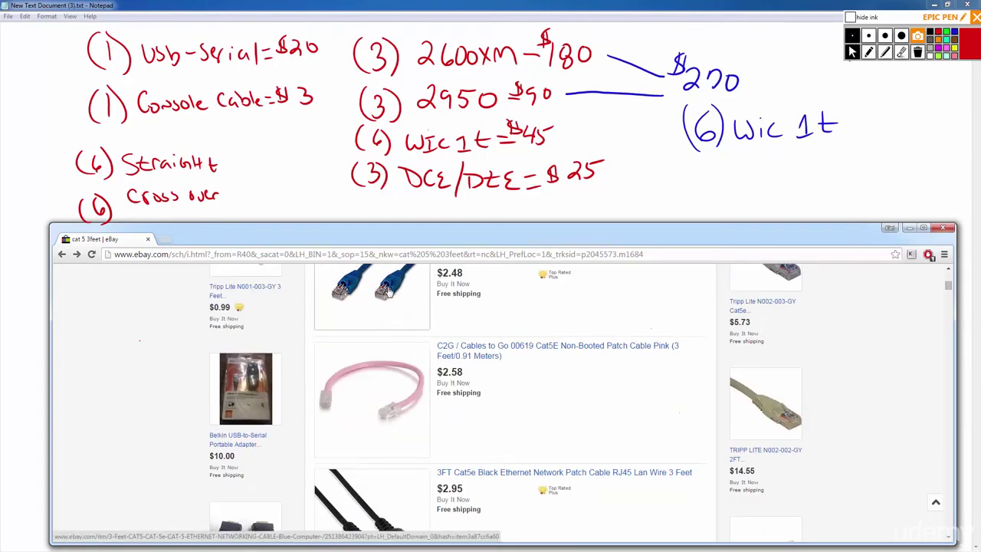
scroll(429, 460, "down", 2)
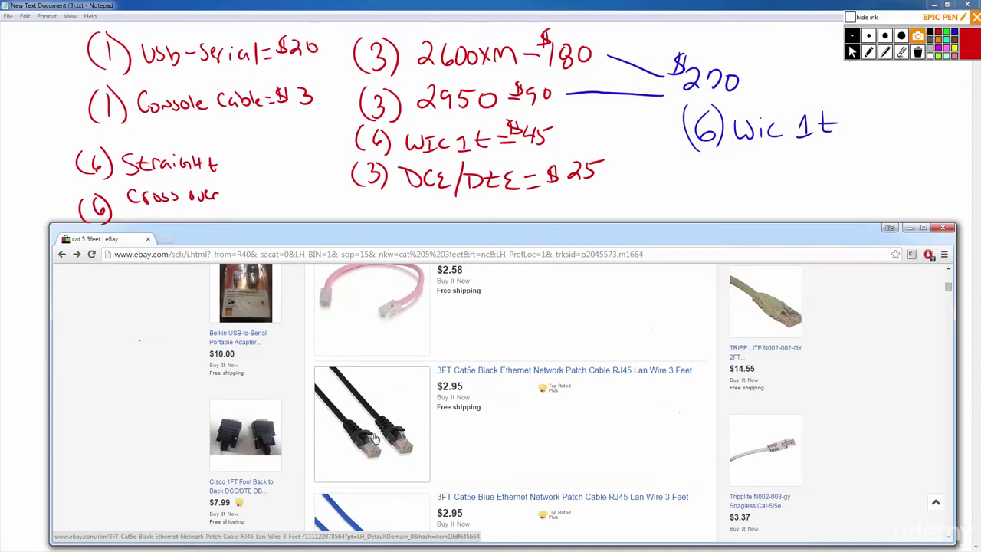
Review the black 3FT Cat5e cable's item page and go back to results.
left_click(508, 371)
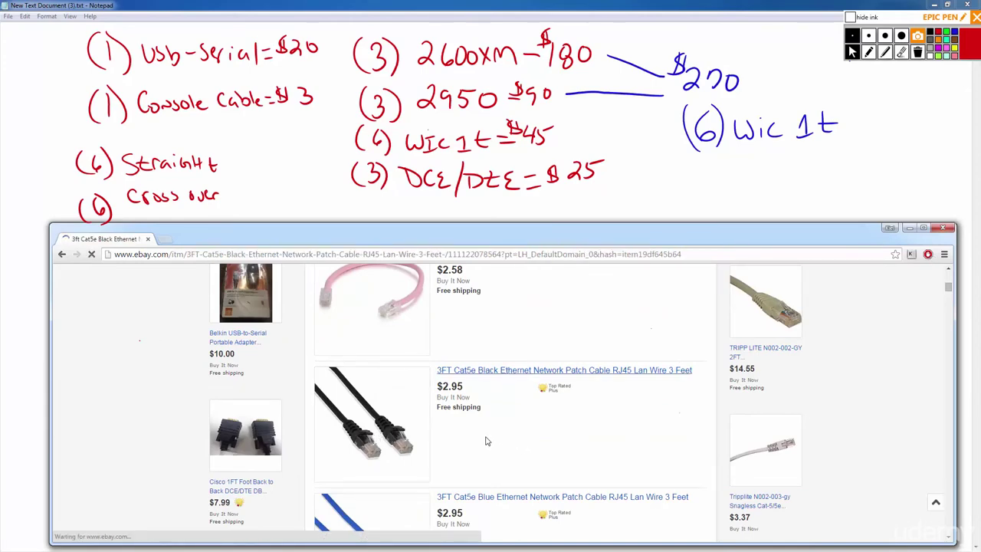
scroll(398, 428, "down", 2)
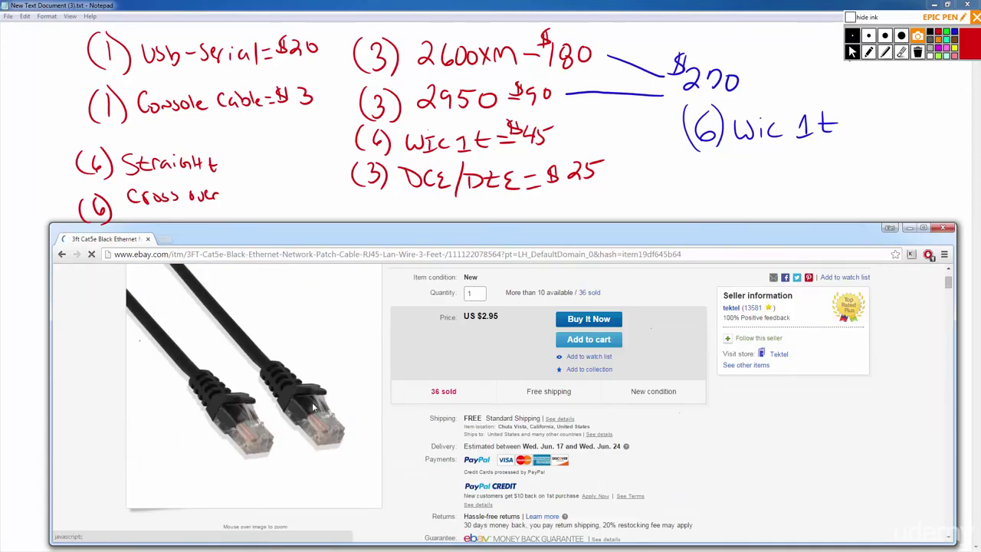
mouse_move(281, 391)
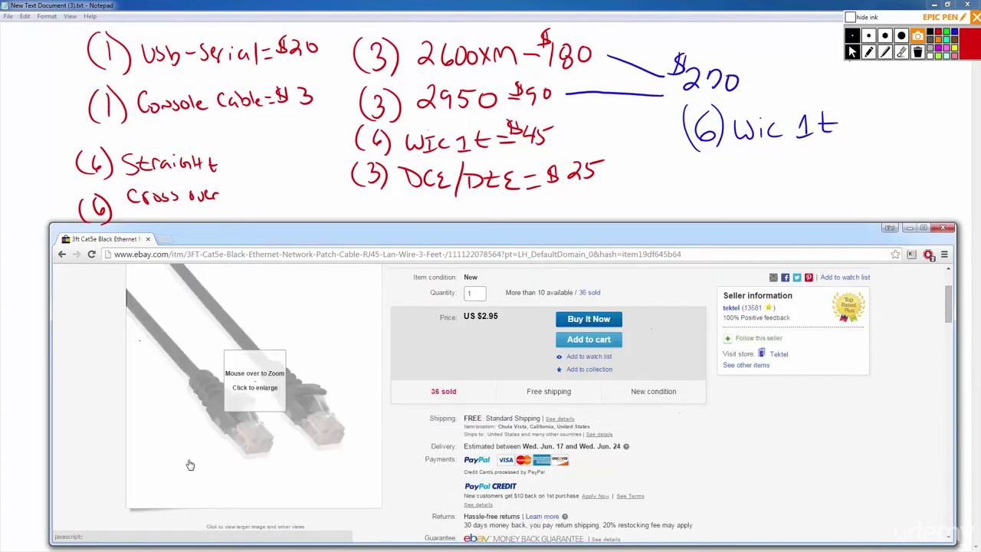
left_click(61, 254)
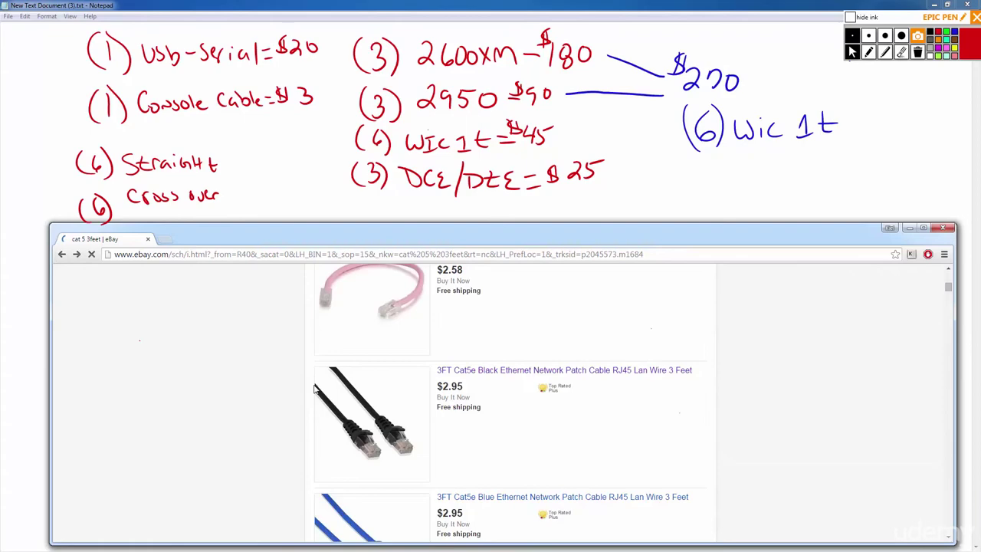
Inspect the blue 3 Feet CAT5 cable listing and its enlarged photo, then return.
left_click(389, 335)
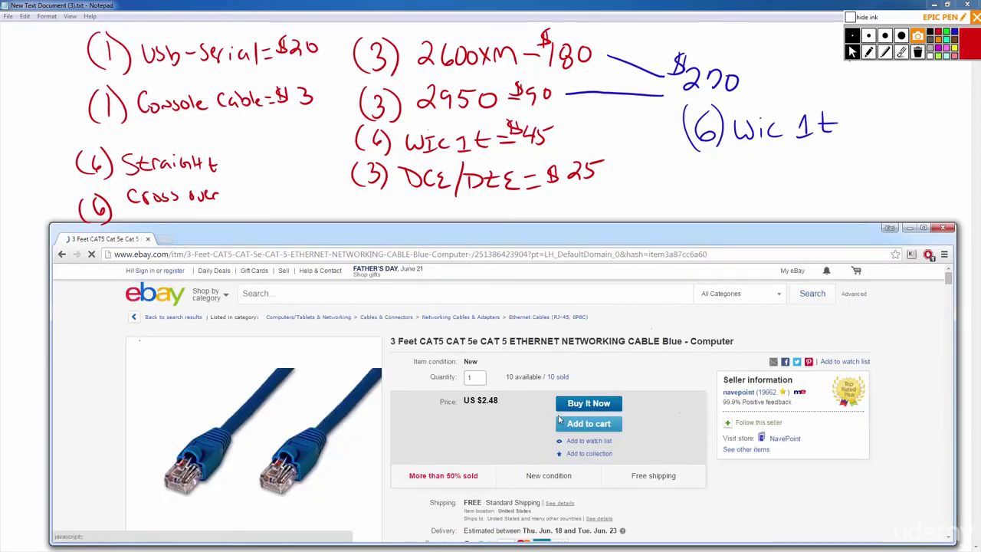
left_click(263, 445)
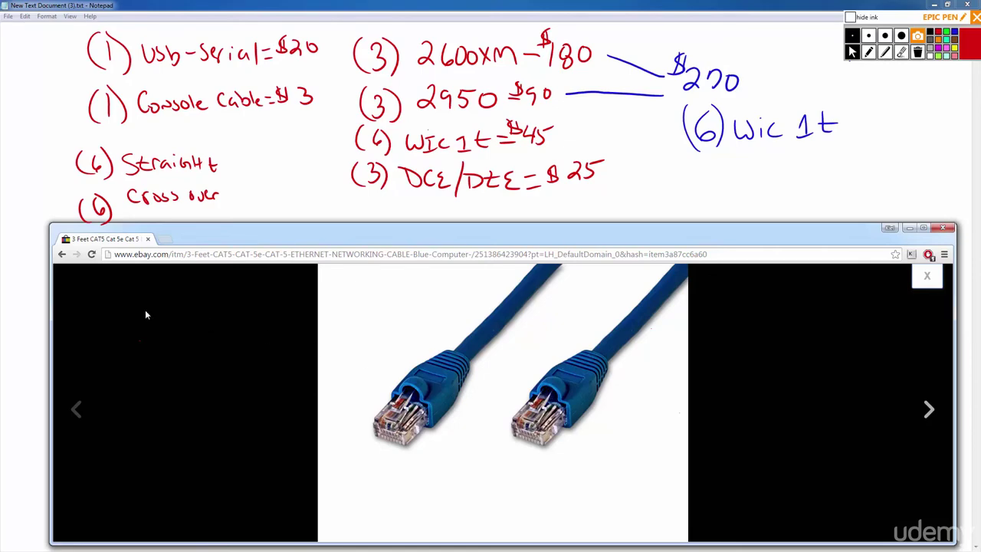
left_click(63, 257)
left_click(63, 260)
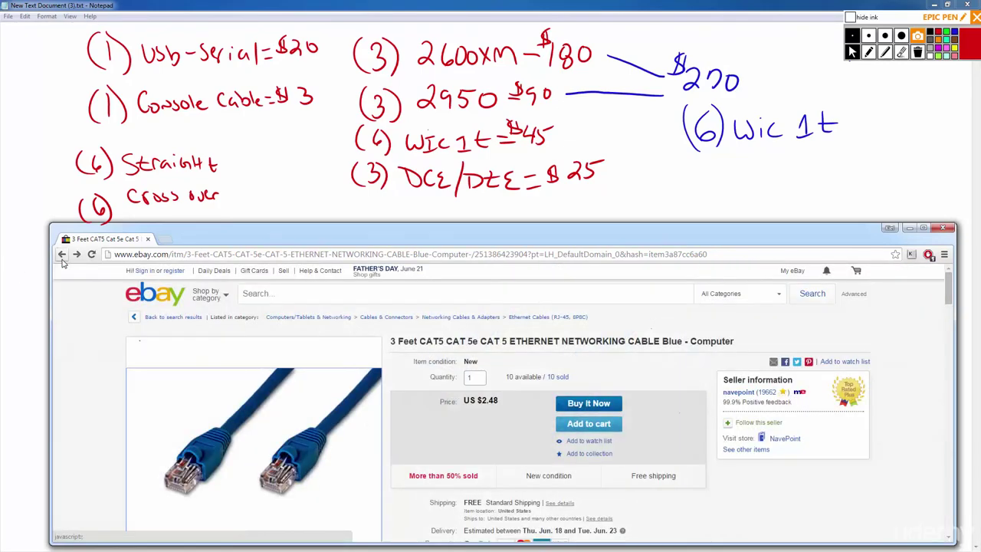
scroll(302, 398, "down", 2)
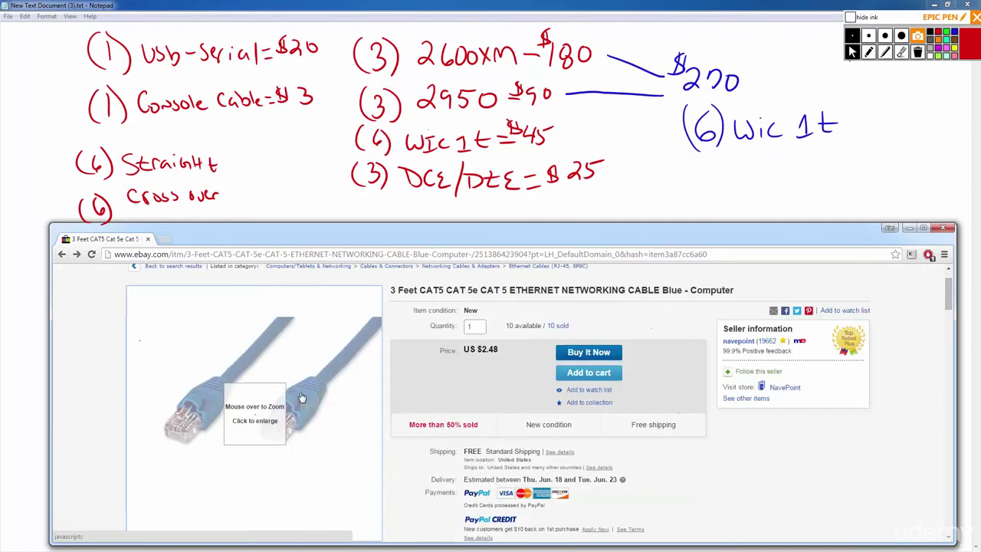
scroll(302, 397, "down", 1)
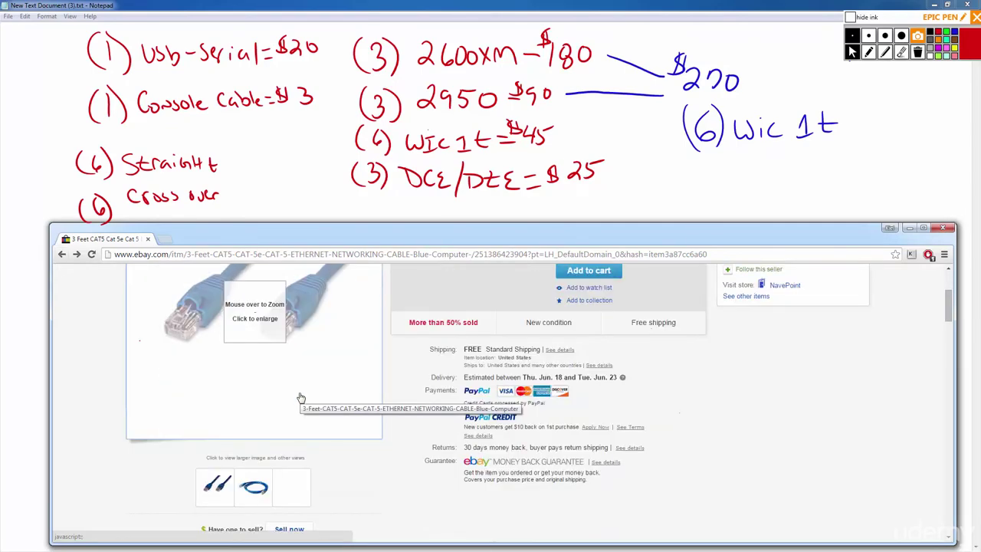
left_click(62, 254)
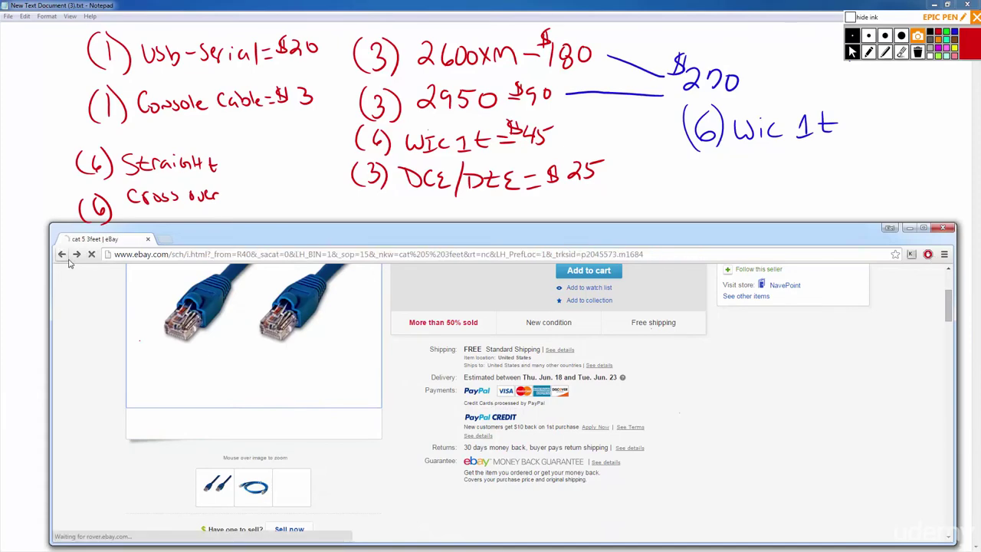
Reopen the black 3FT Cat5e listing, then bring the handwritten shopping list forward.
scroll(548, 446, "down", 2)
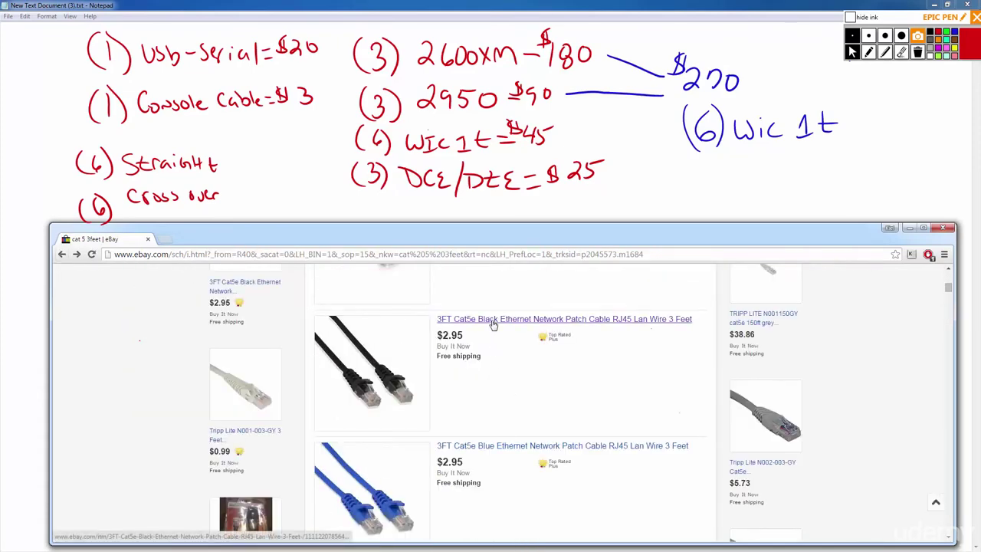
left_click(536, 322)
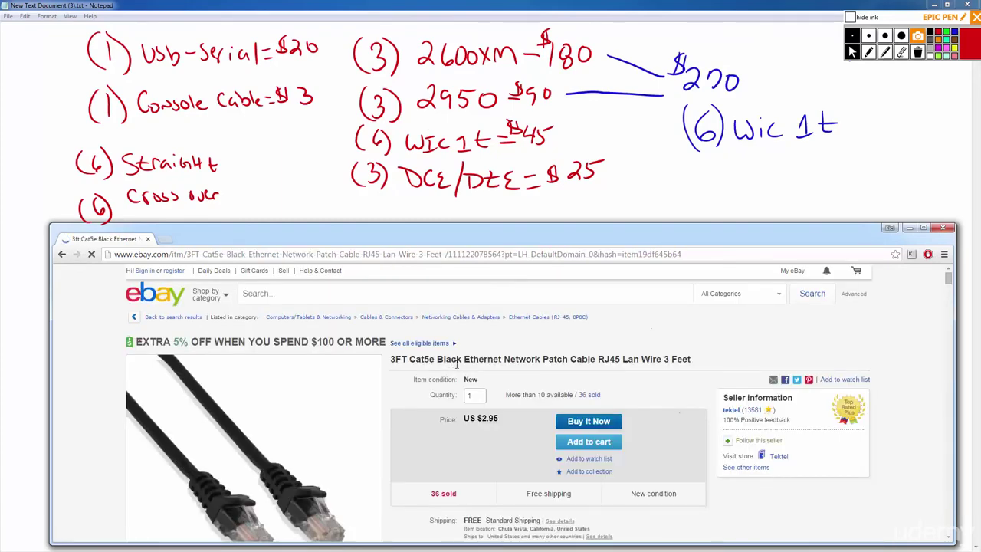
scroll(458, 366, "down", 2)
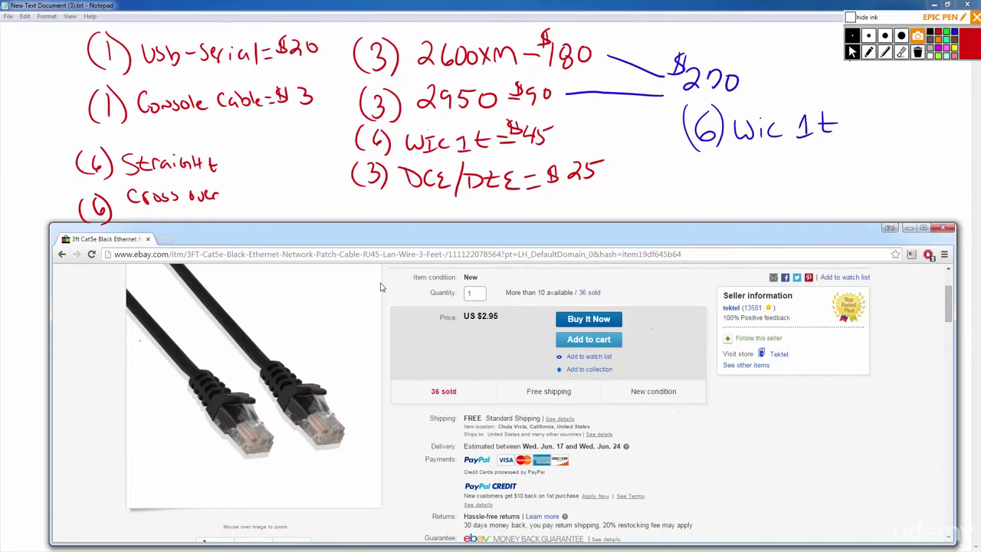
left_click(235, 165)
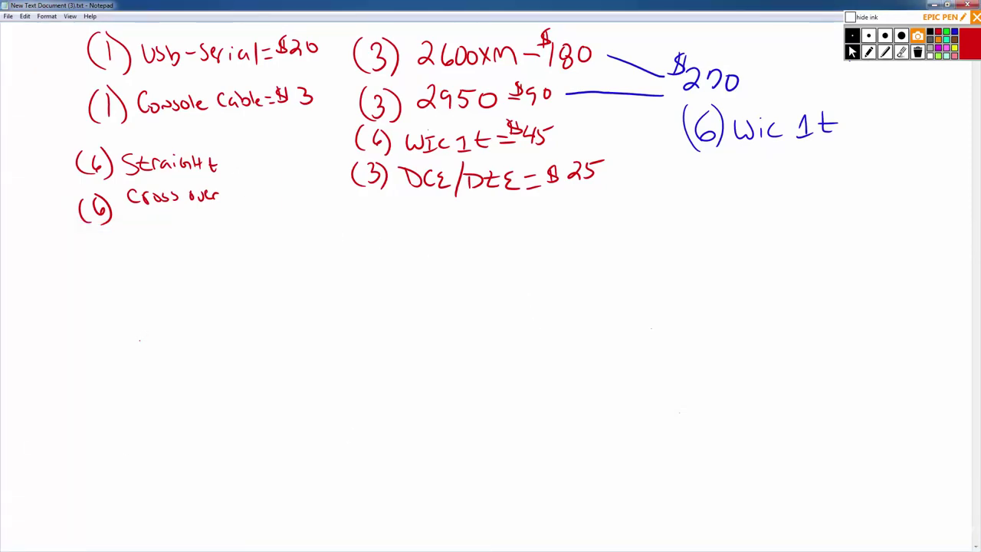
key("alt+Tab")
key("alt+Left")
scroll(375, 288, "up", 10)
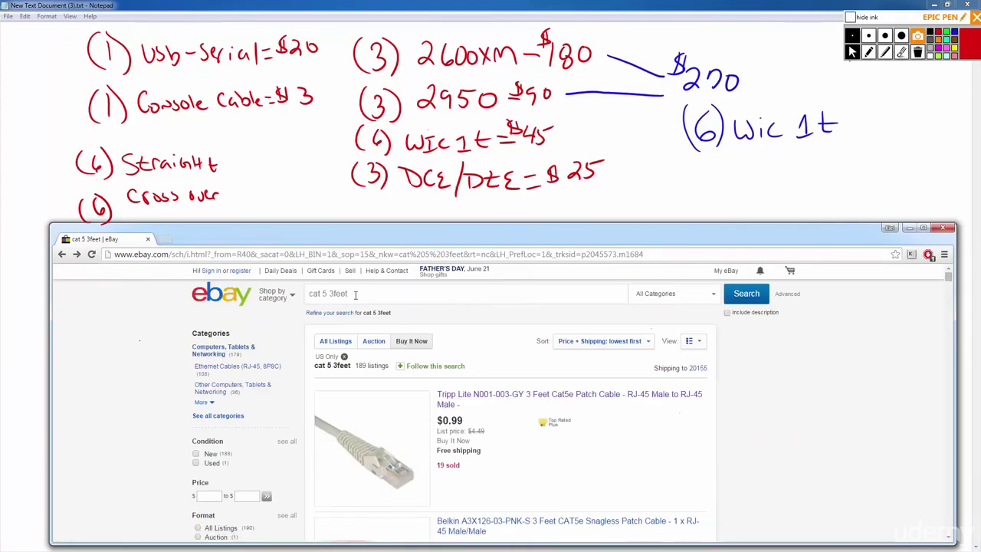
left_click(361, 298)
type("crossover")
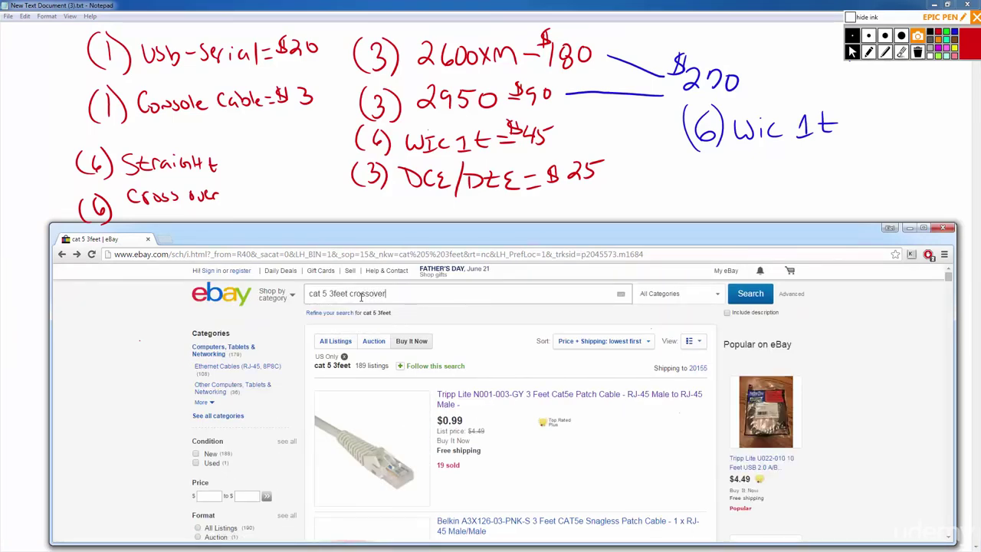
key("Return")
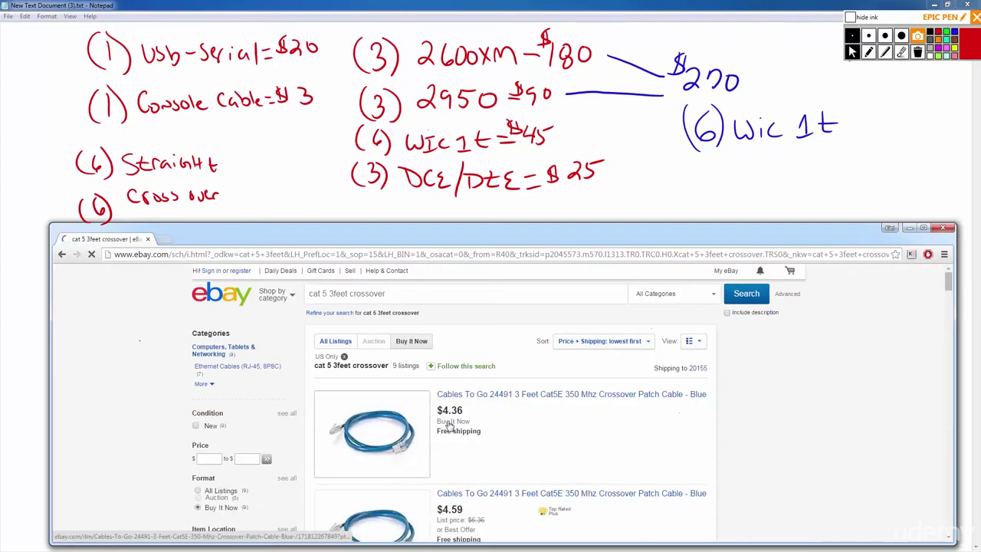
scroll(501, 438, "down", 3)
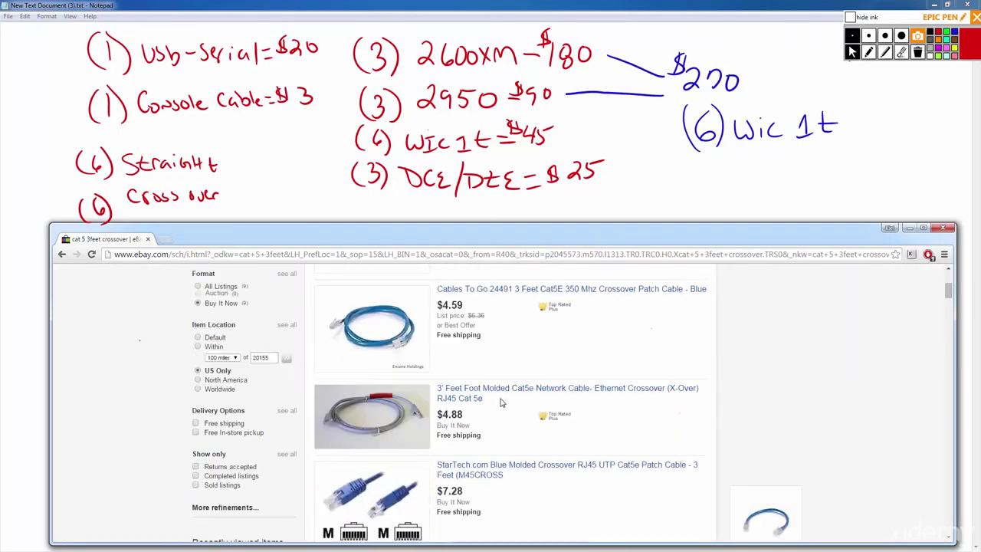
scroll(501, 403, "down", 5)
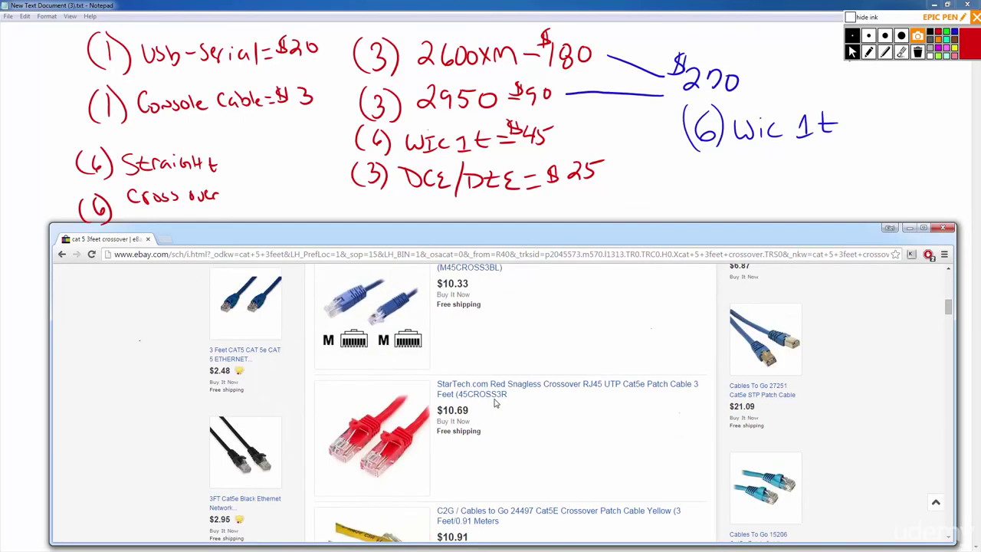
scroll(495, 403, "down", 1)
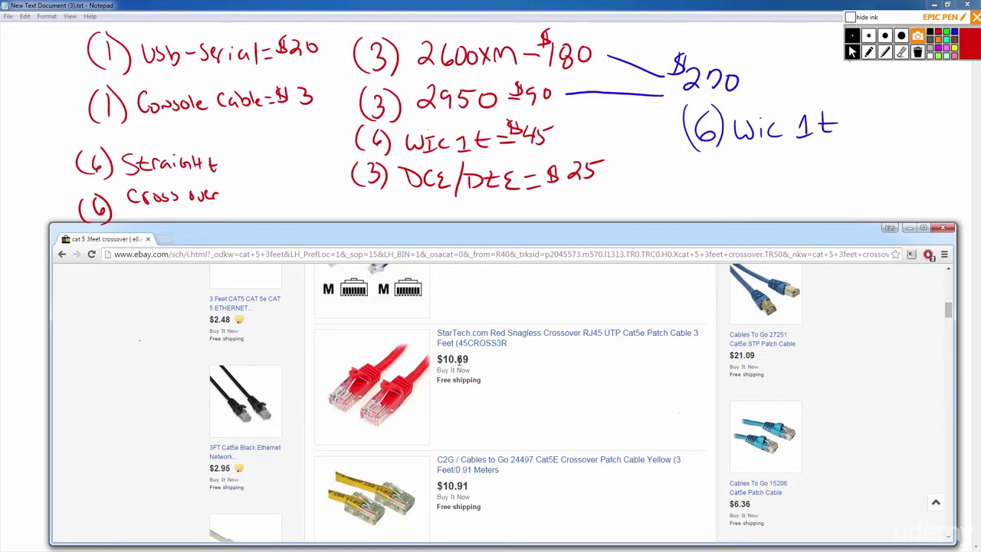
scroll(433, 367, "up", 10)
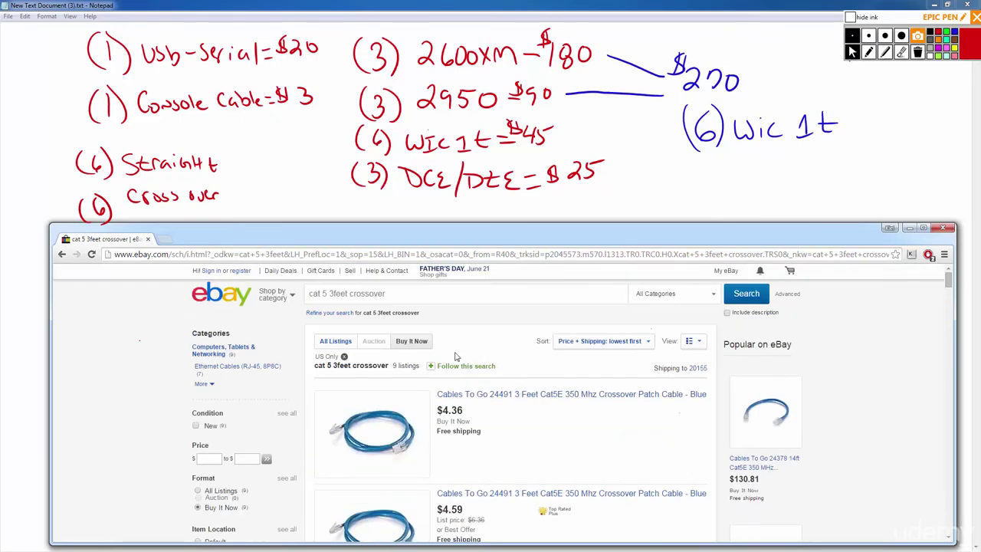
scroll(494, 353, "down", 3)
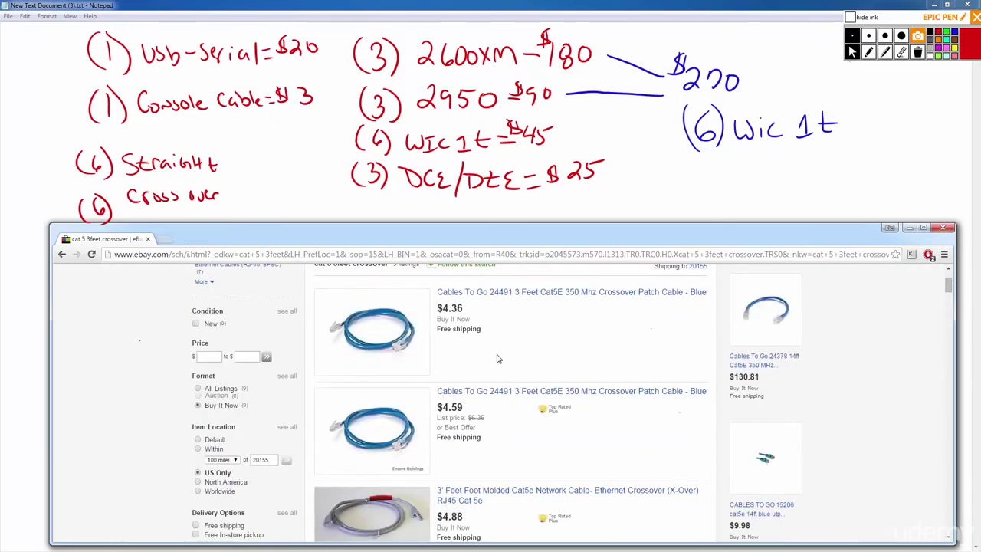
scroll(450, 379, "down", 2)
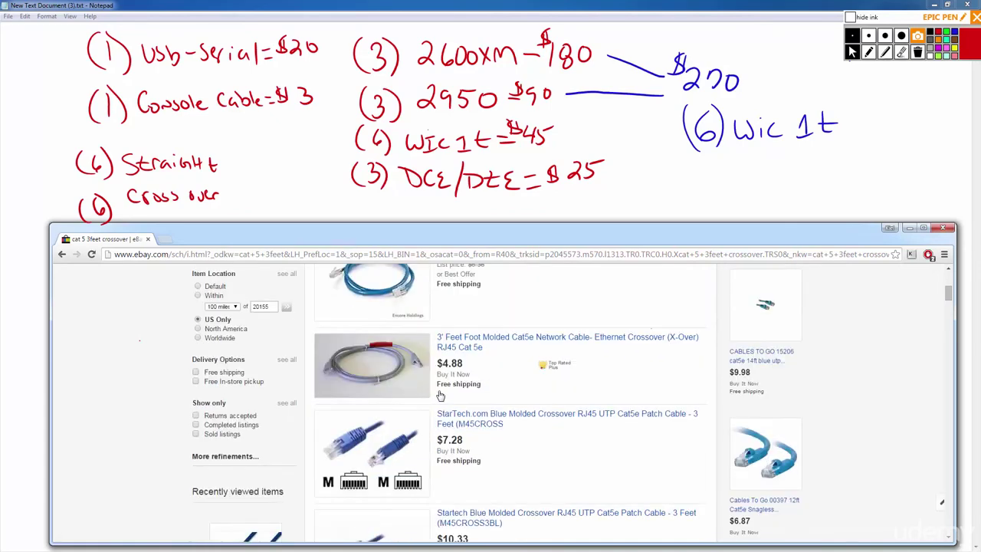
scroll(450, 385, "down", 1)
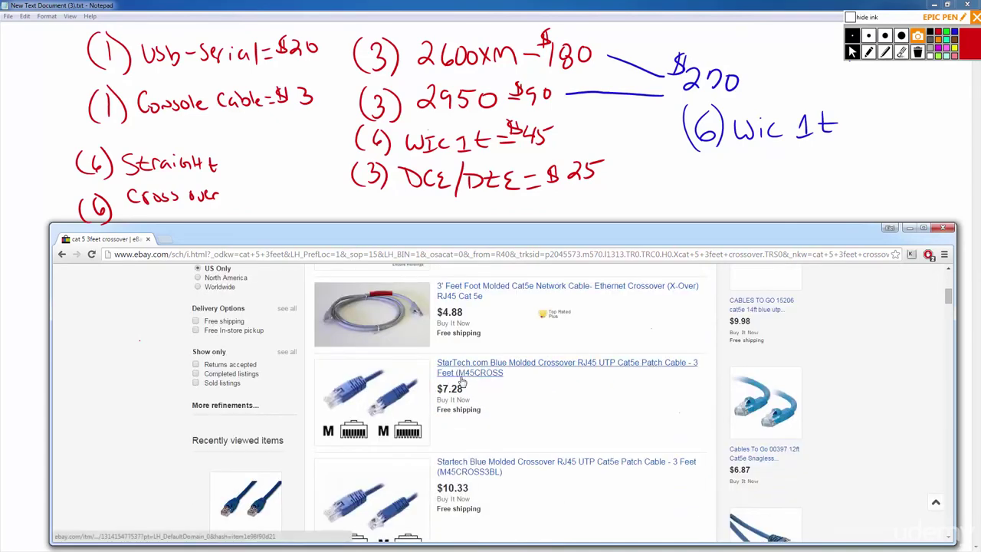
left_click(493, 368)
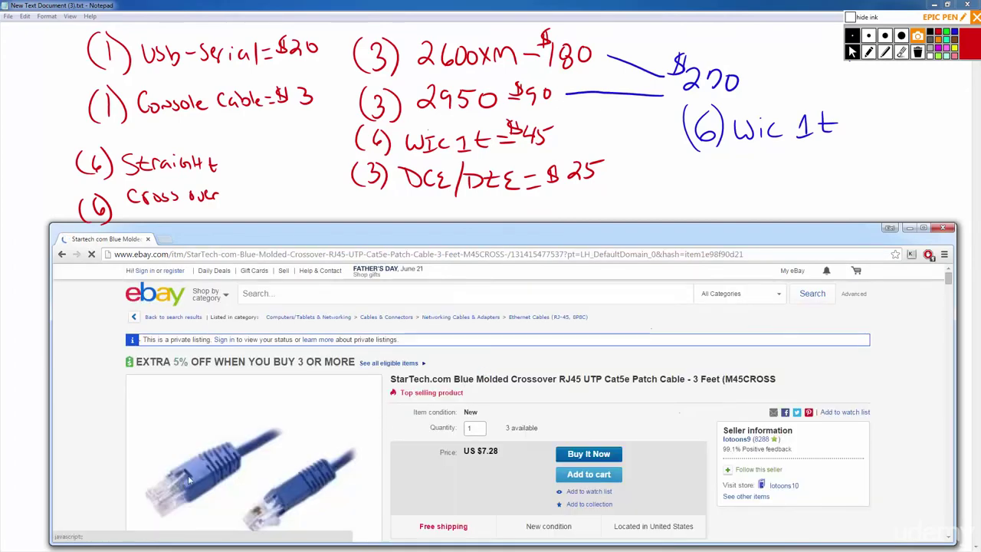
scroll(115, 457, "down", 1)
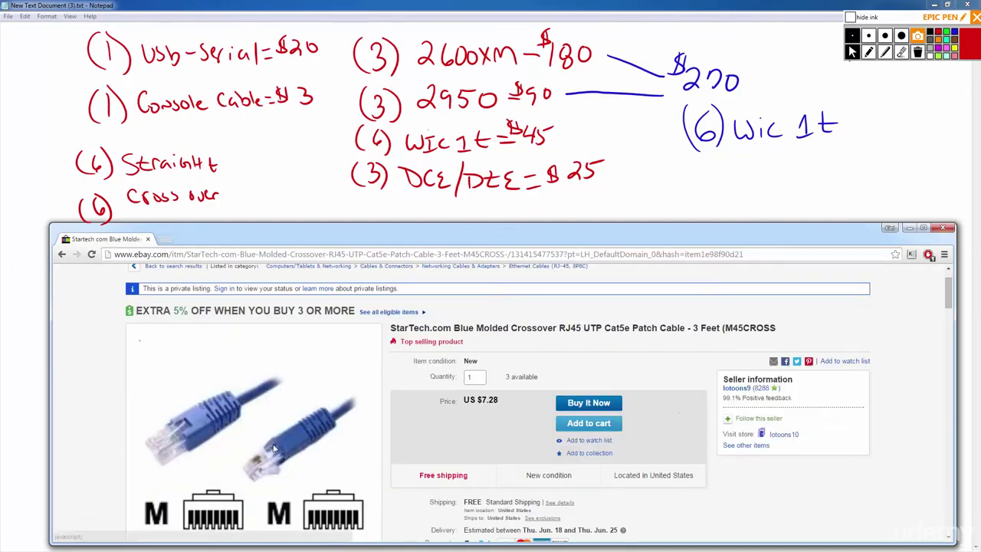
scroll(274, 449, "down", 2)
key("alt+Left")
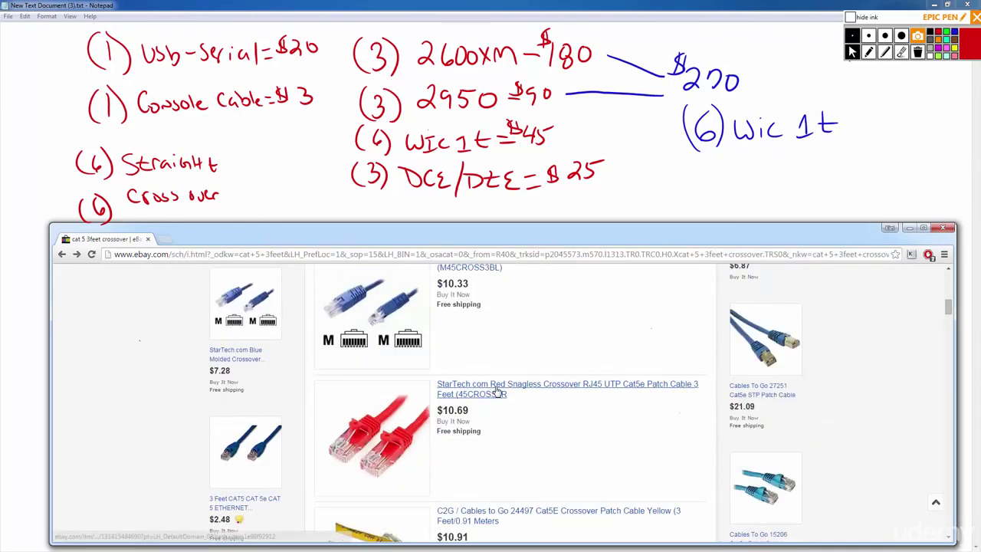
scroll(496, 392, "down", 1)
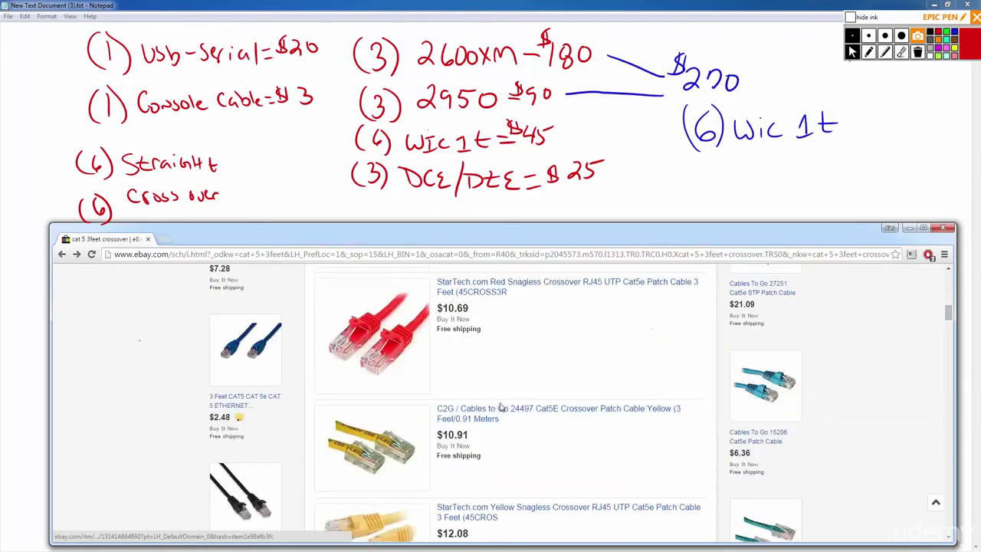
scroll(499, 399, "down", 1)
scroll(498, 408, "down", 1)
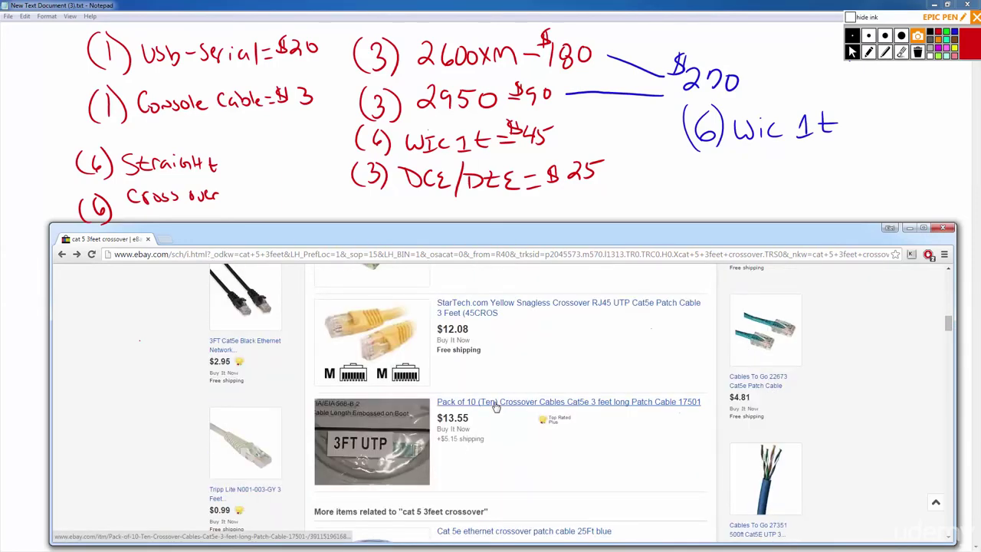
scroll(496, 407, "up", 9)
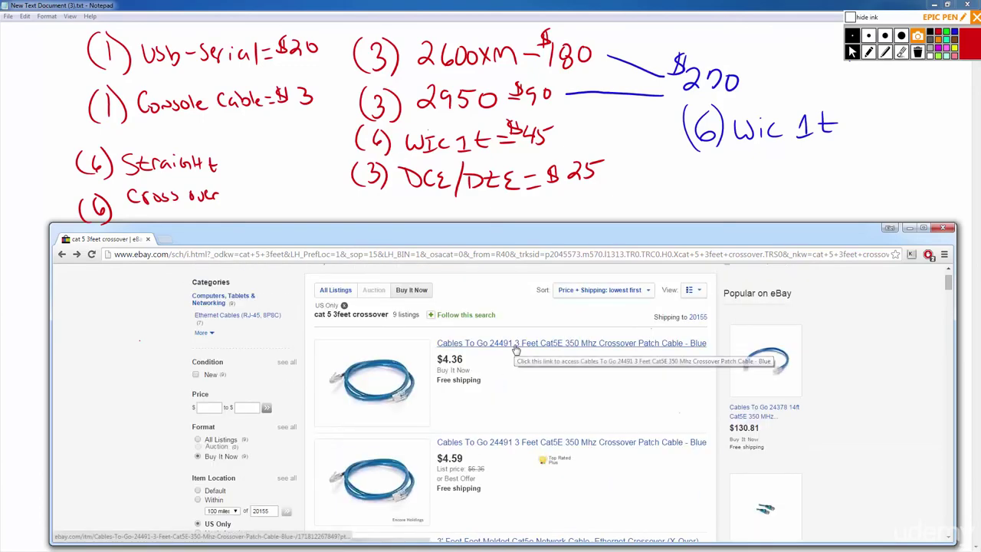
scroll(516, 350, "down", 3)
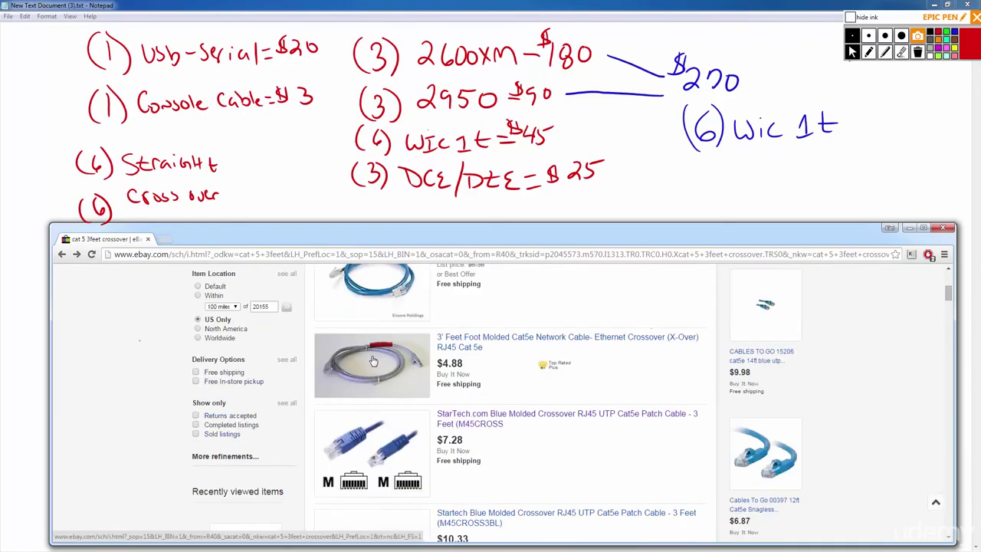
scroll(598, 416, "up", 2)
scroll(597, 416, "up", 2)
left_click(552, 397)
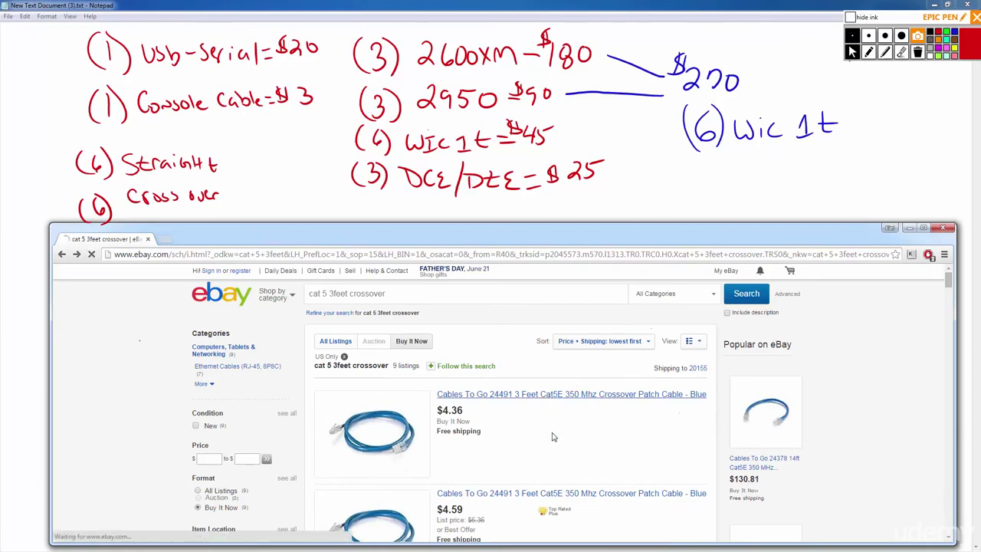
scroll(263, 453, "down", 2)
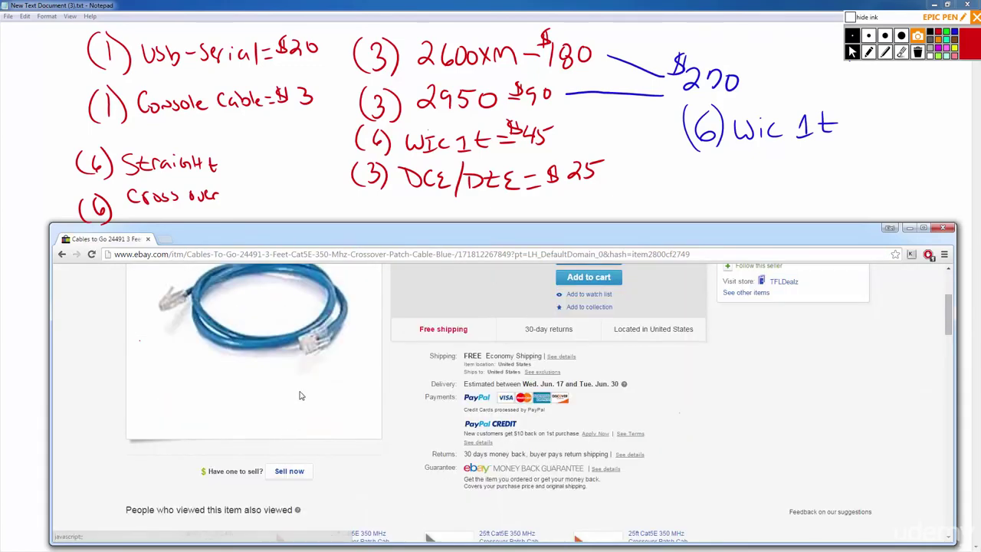
scroll(292, 452, "down", 2)
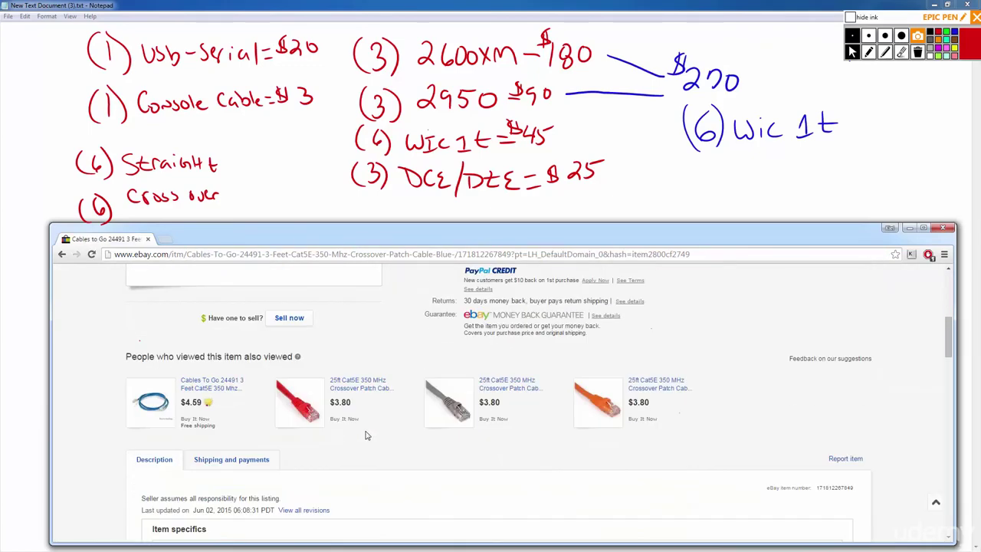
scroll(365, 436, "up", 2)
scroll(372, 430, "down", 2)
scroll(365, 416, "up", 2)
scroll(370, 424, "down", 2)
scroll(397, 408, "up", 1)
scroll(396, 408, "up", 3)
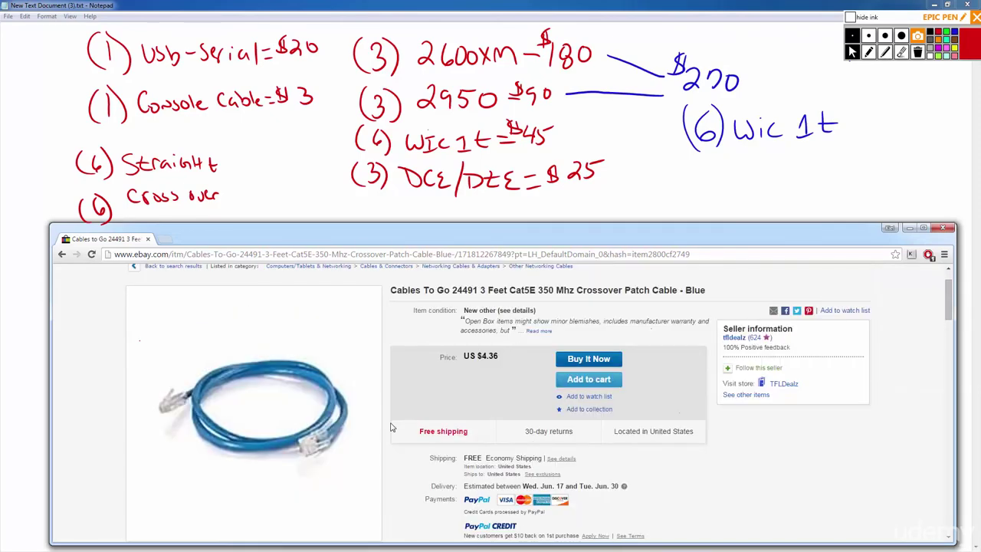
key("alt+Left")
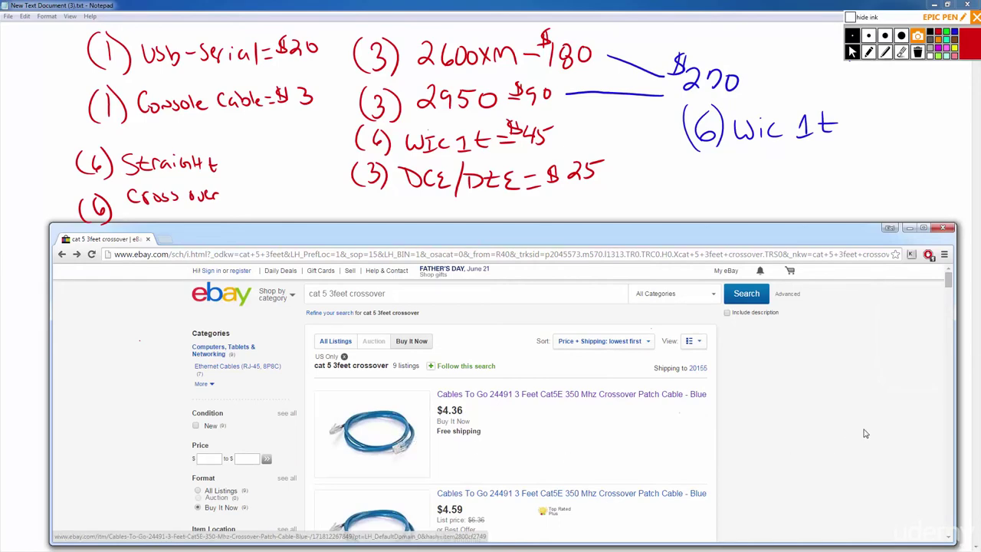
scroll(855, 435, "down", 3)
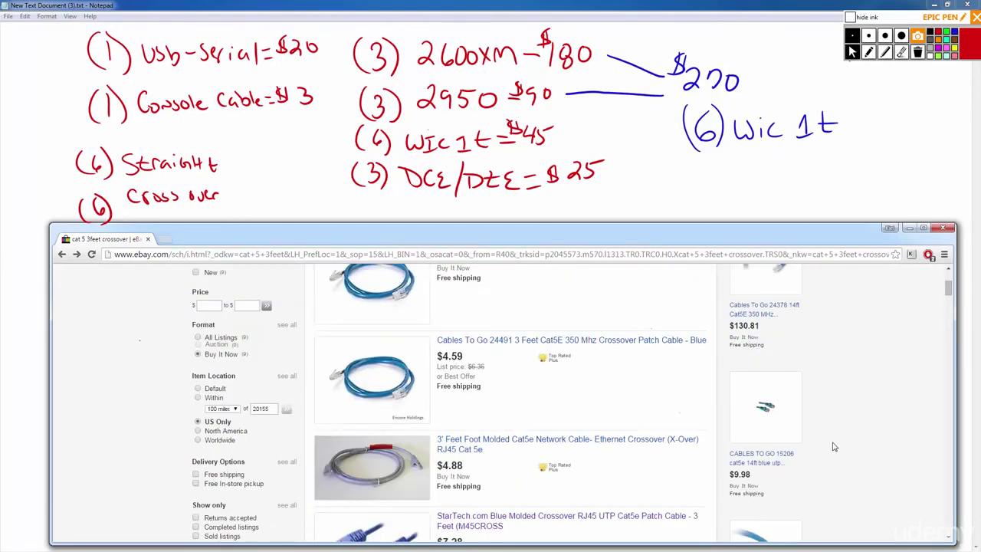
scroll(835, 447, "down", 4)
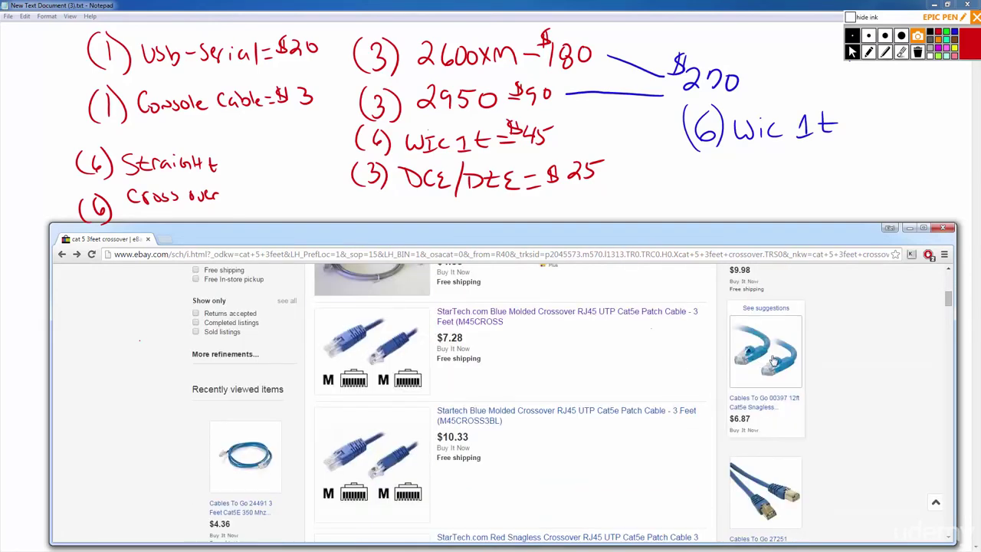
scroll(884, 398, "down", 5)
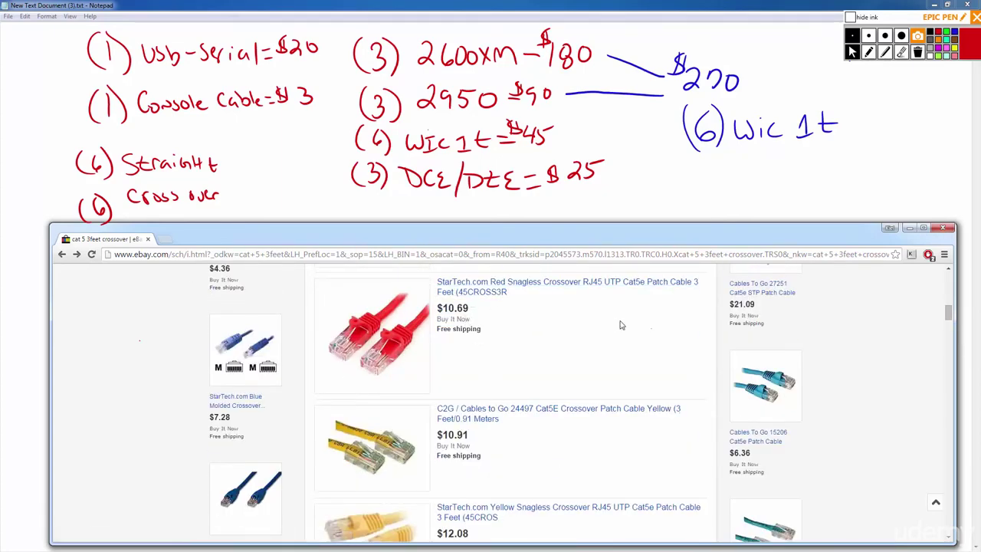
Pencil in '-$20' after Straight and '-$35' after Cross over.
left_click(256, 191)
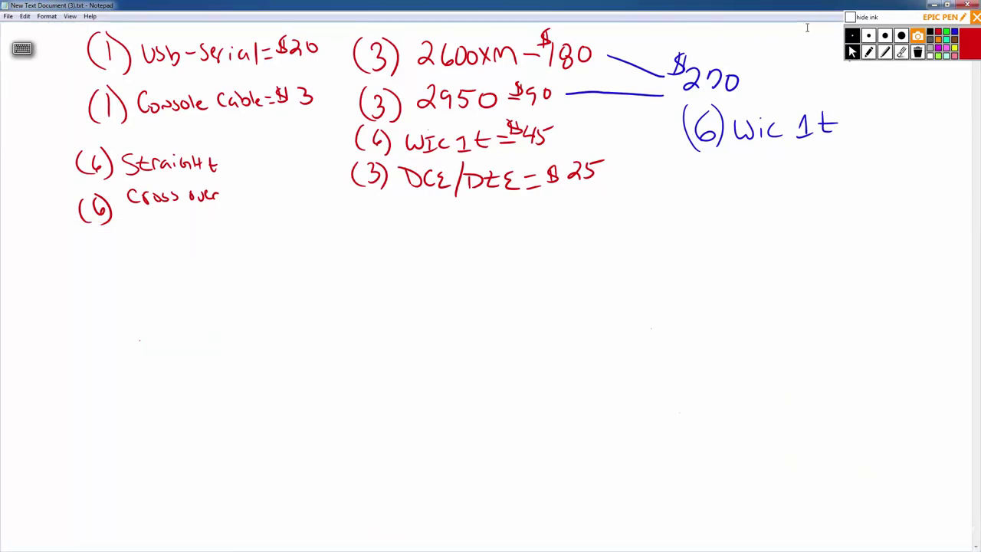
left_click(870, 52)
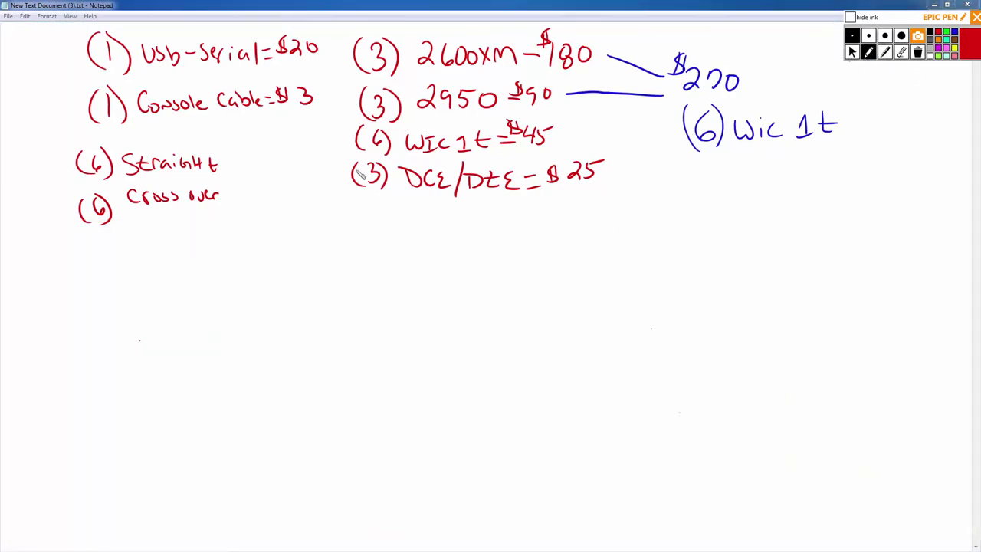
mouse_move(243, 166)
left_mouse_down()
mouse_move(261, 150)
mouse_move(277, 156)
left_mouse_up()
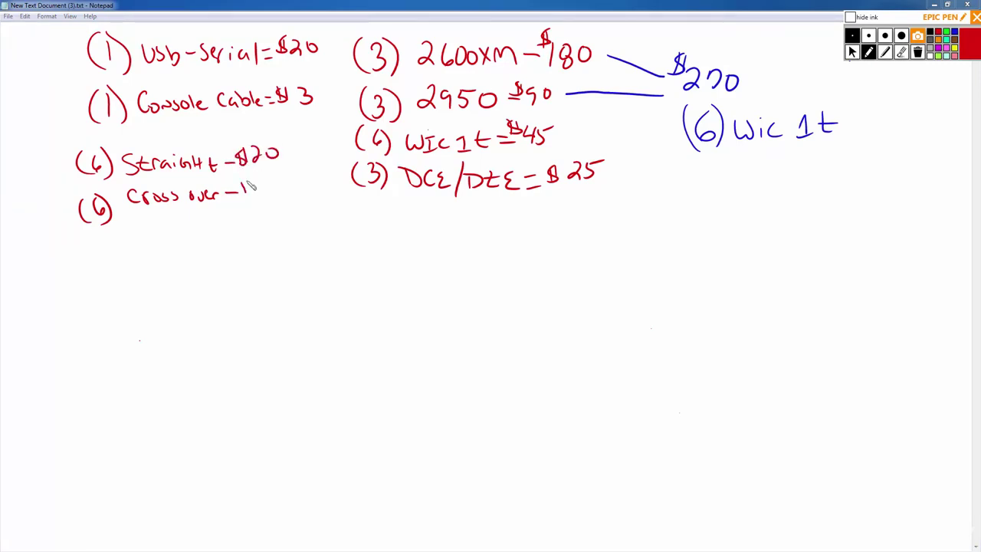
left_click_drag(247, 193, 273, 183)
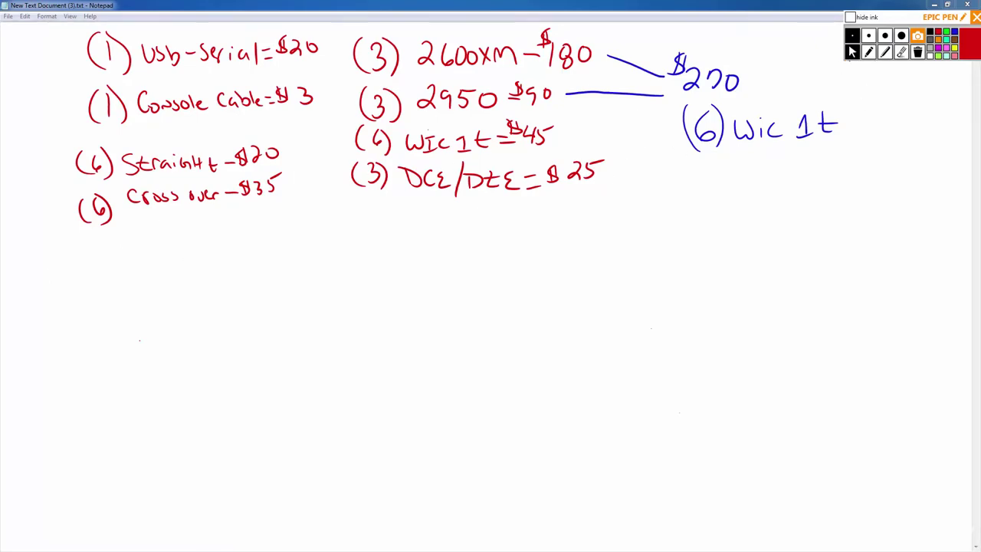
Return to eBay and search for 'cisco 2600 power cables'.
key("alt+Tab")
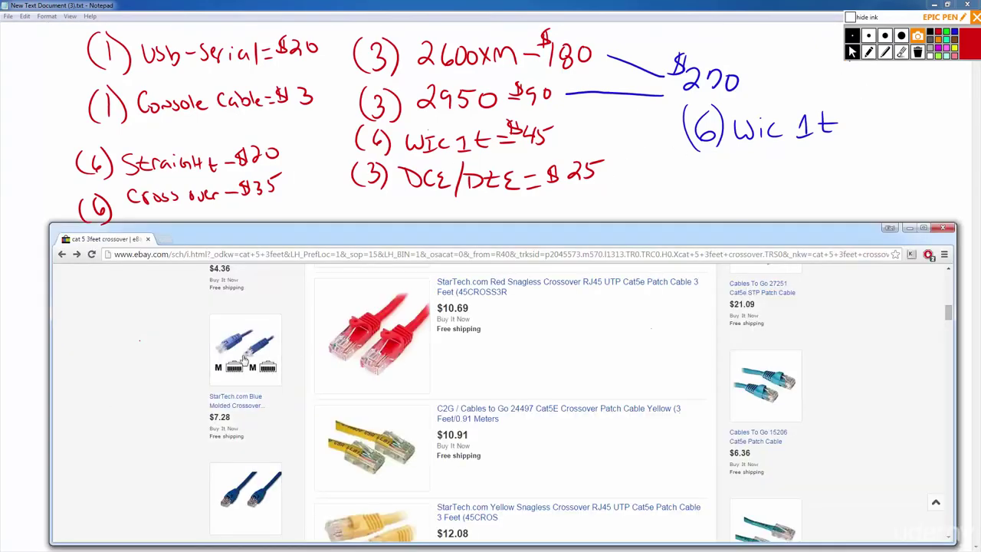
scroll(153, 374, "up", 5)
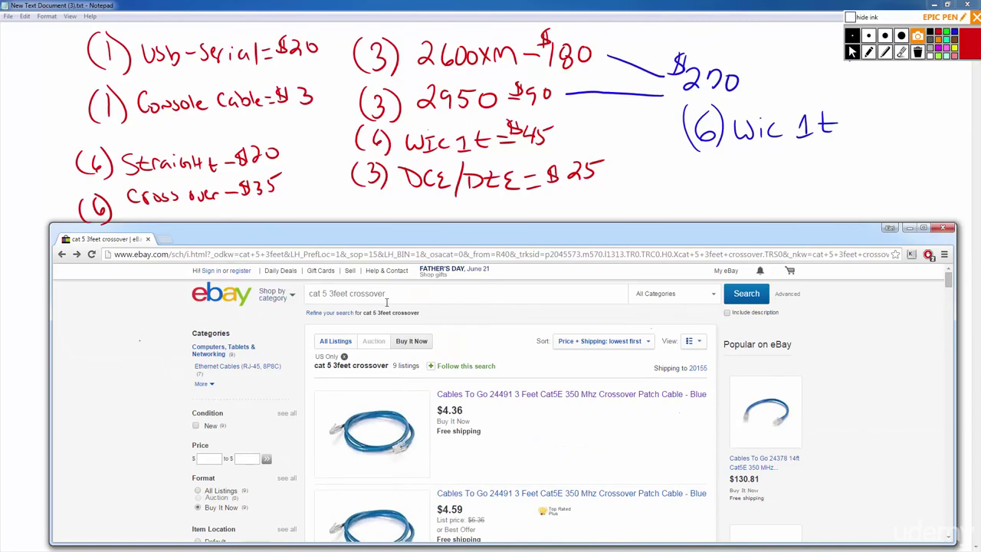
left_click(424, 293)
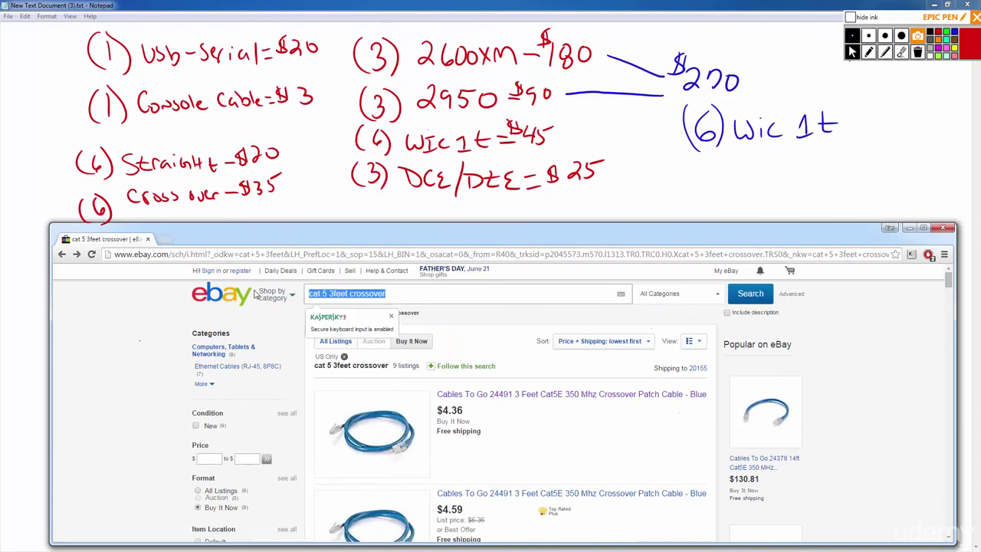
type("cisco ")
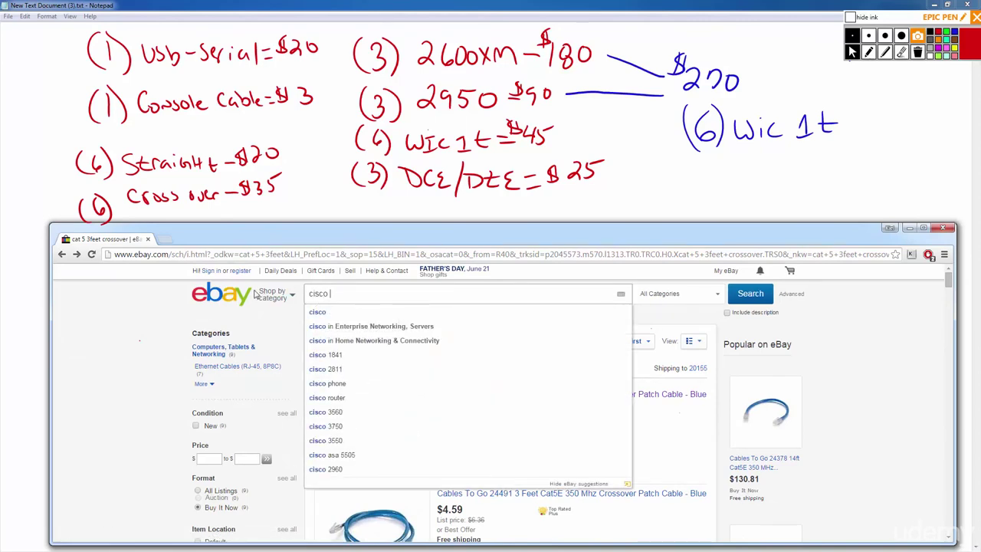
type("2600 power")
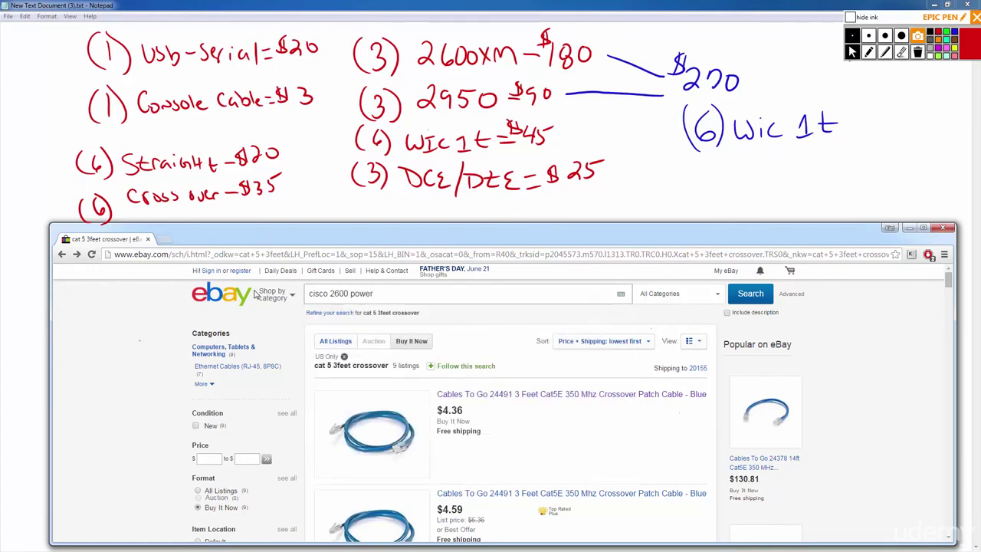
type(" cables")
key("Return")
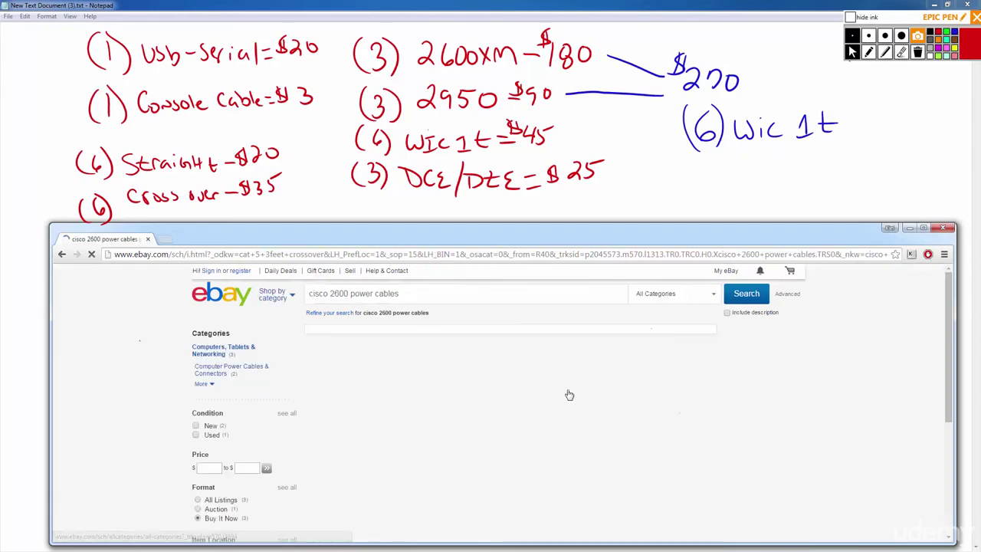
Open the US $7.99 AC Power Cord for Cisco 1841 2600 listing and review shipping details.
scroll(509, 396, "down", 1)
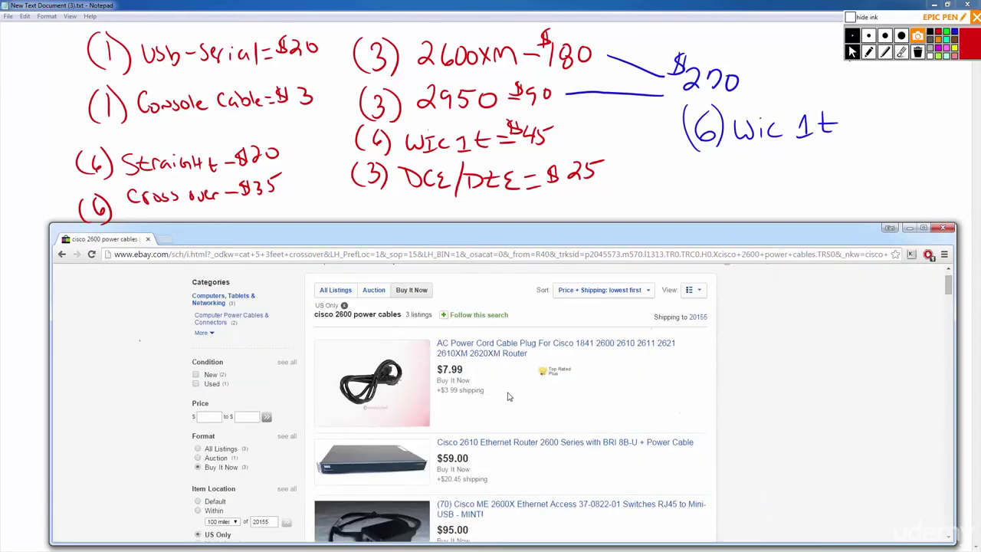
left_click(477, 351)
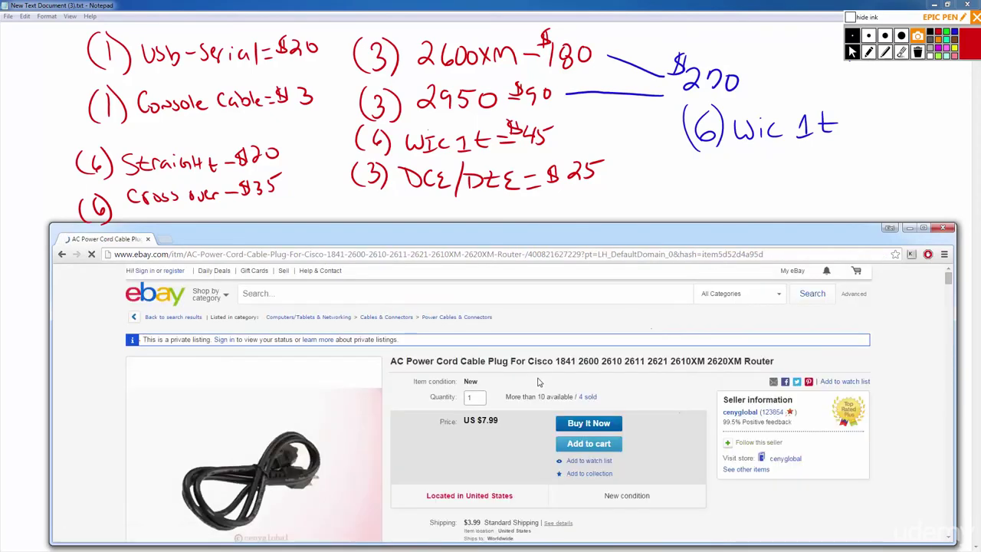
scroll(520, 405, "down", 1)
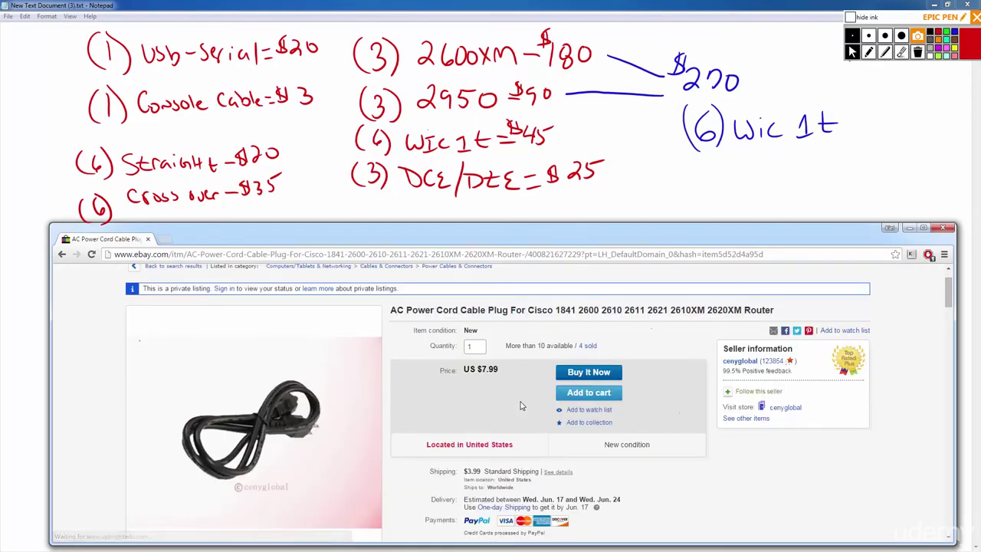
scroll(520, 405, "down", 1)
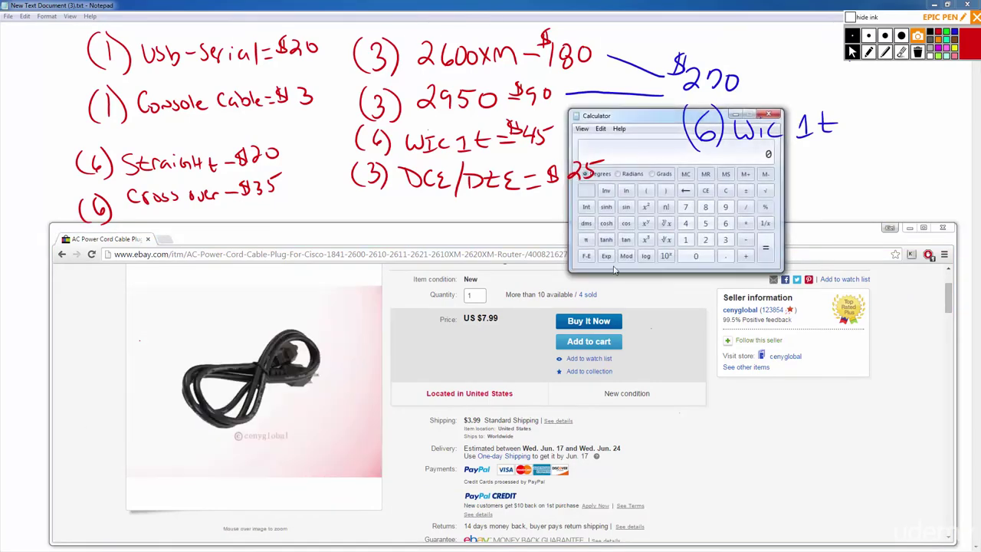
Add 8 and 4 in Windows Calculator to get 12.
left_click(706, 208)
left_click(745, 255)
left_click(745, 256)
left_click(685, 224)
left_click(765, 247)
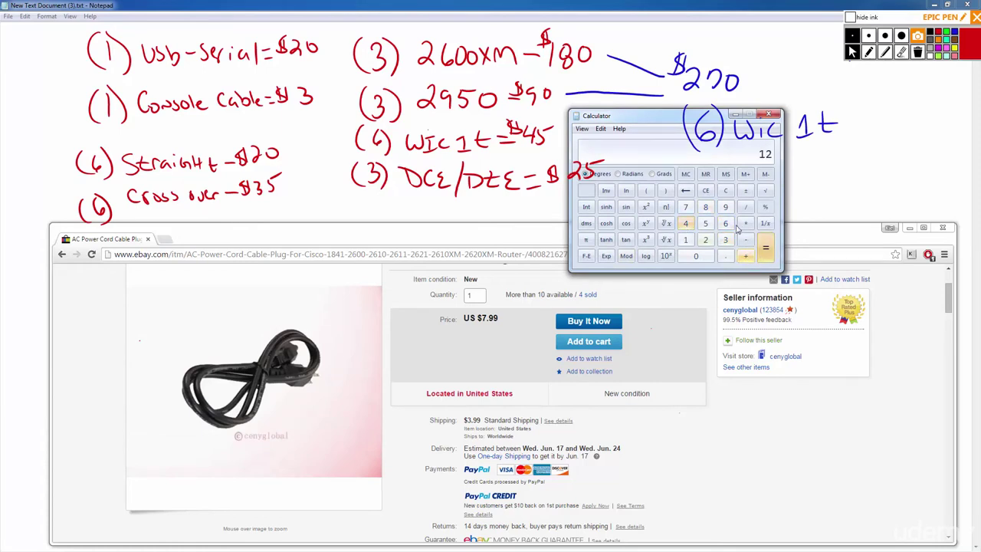
Move the Calculator aside and close it, returning to the cisco 2600 power cables results.
left_click_drag(646, 117, 601, 233)
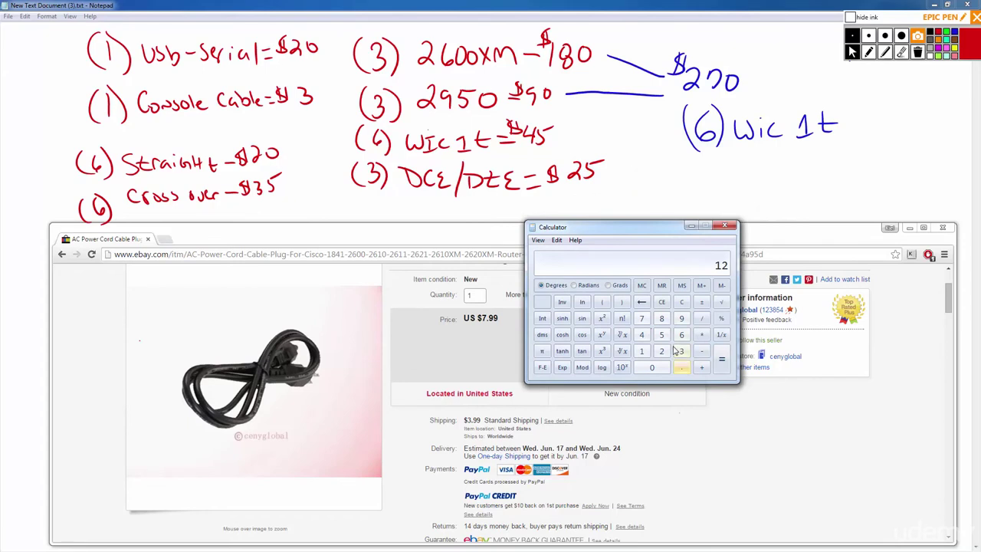
mouse_move(274, 388)
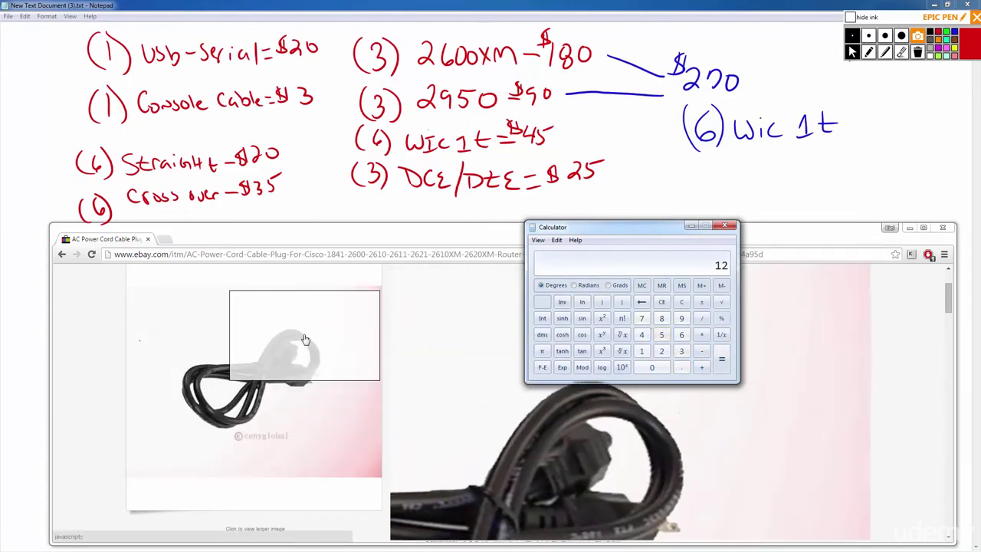
left_click_drag(632, 231, 476, 224)
left_click(535, 219)
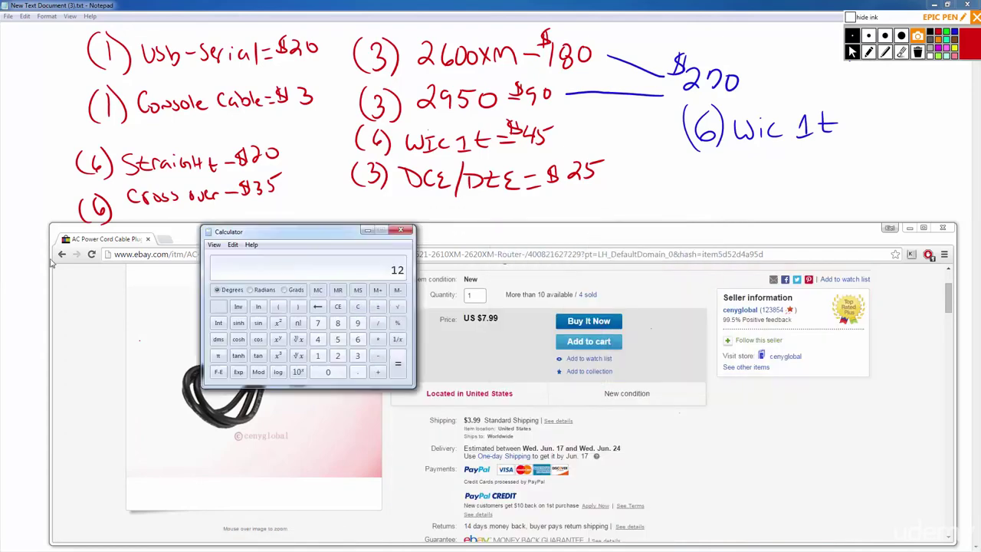
key("alt+Left")
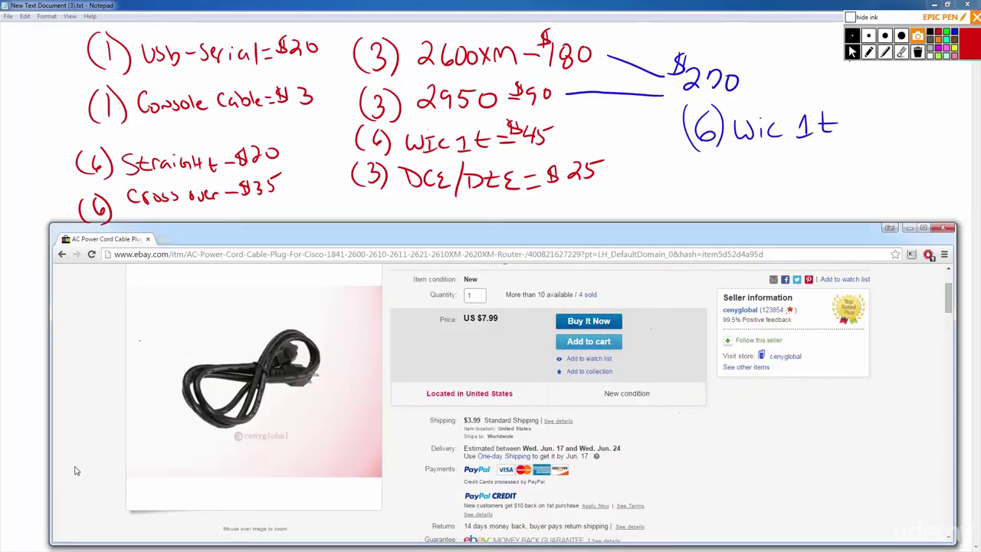
Scroll through the cisco 2600 power cables results comparing prices.
scroll(460, 463, "down", 3)
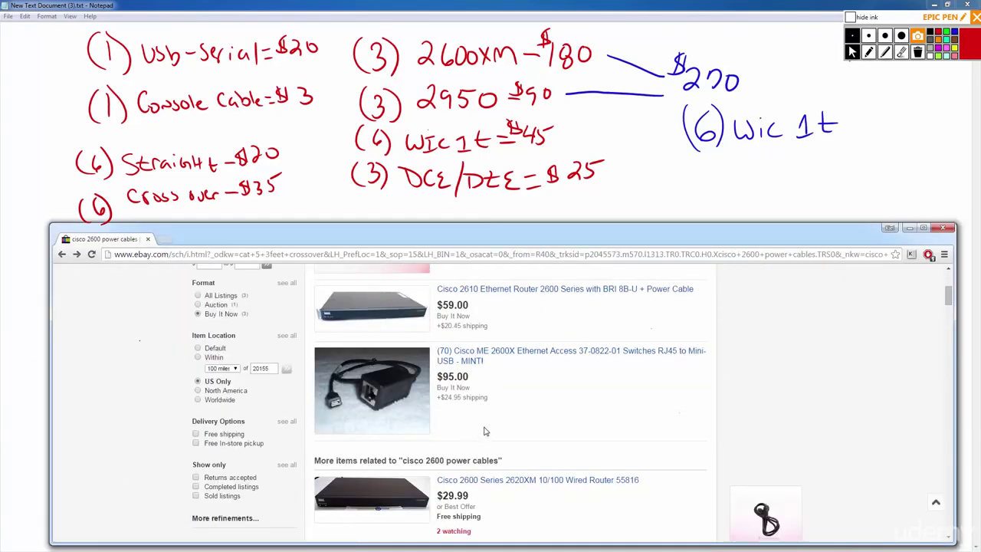
scroll(506, 418, "down", 3)
scroll(517, 414, "down", 10)
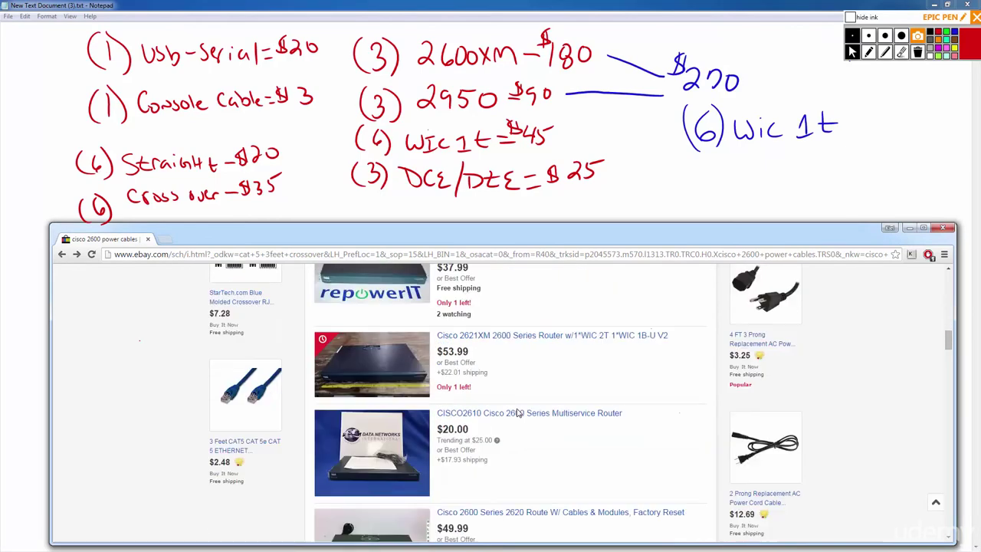
scroll(517, 413, "down", 2)
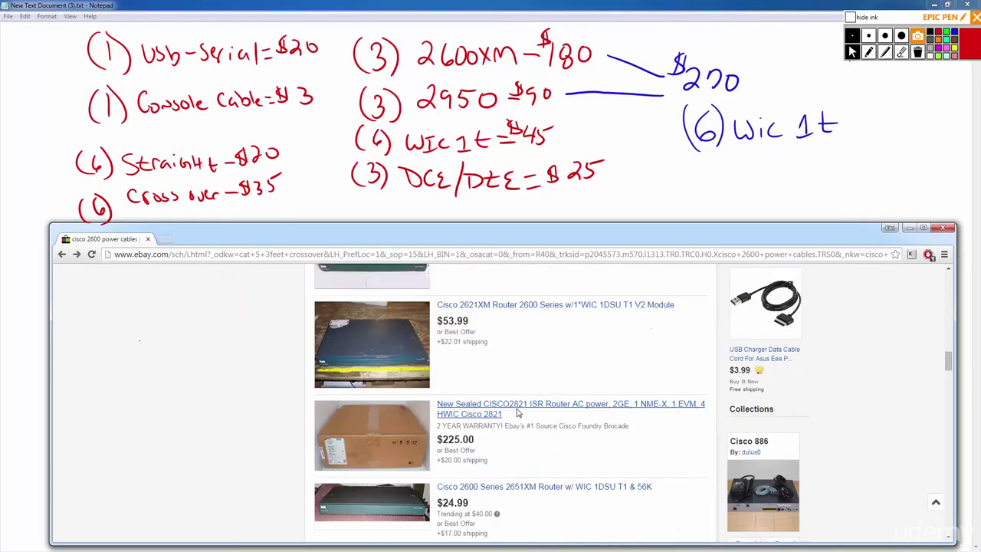
scroll(519, 414, "up", 3)
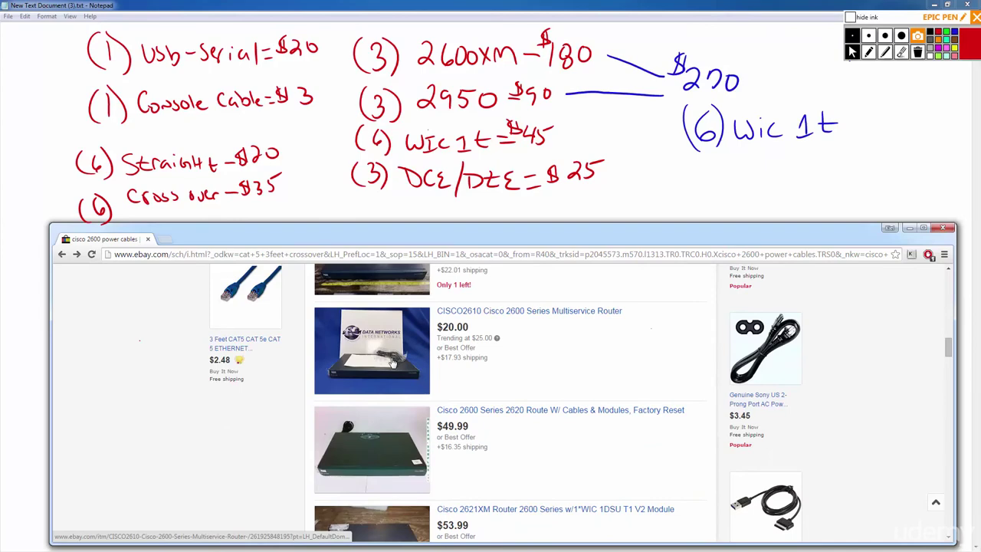
scroll(393, 360, "down", 6)
scroll(438, 378, "down", 6)
scroll(442, 375, "down", 5)
scroll(526, 384, "down", 2)
scroll(495, 390, "down", 3)
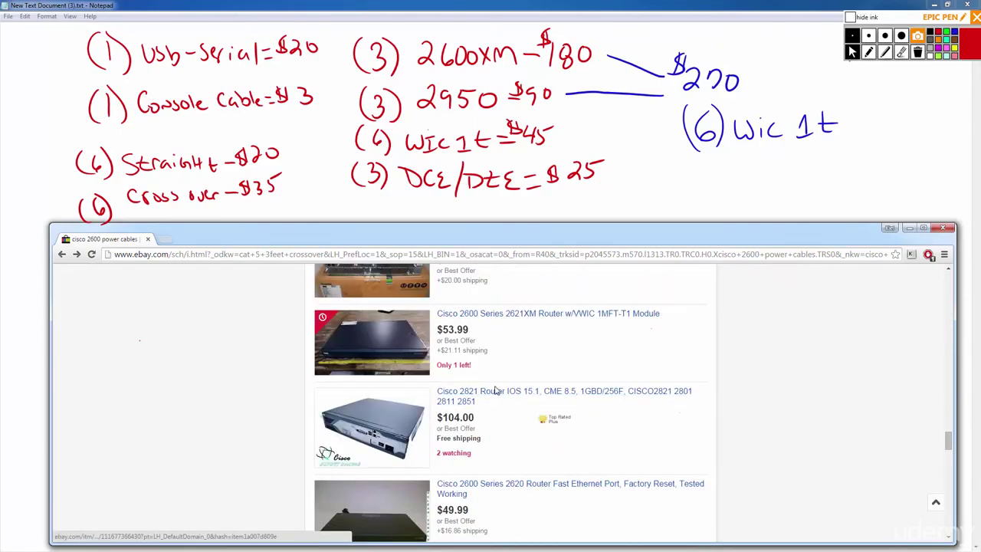
scroll(495, 391, "down", 10)
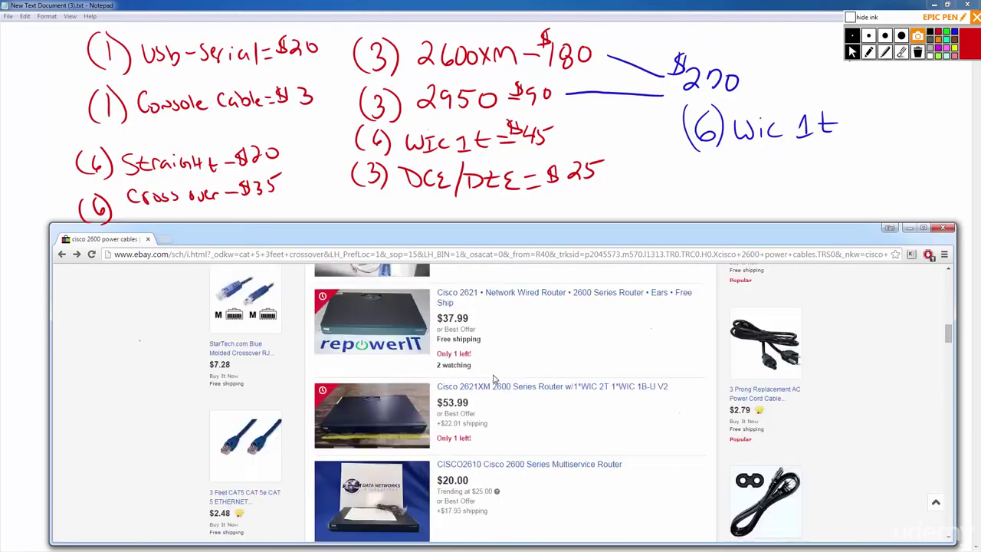
scroll(494, 379, "up", 20)
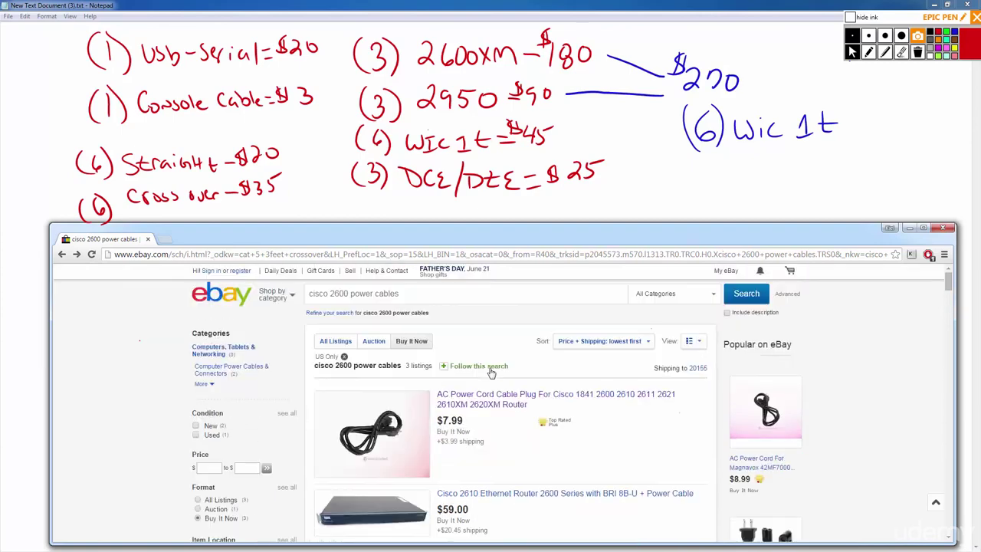
Drop '2600' from the search to rerun it as 'cisco power cables' and browse the results.
double_click(340, 294)
key("BackSpace")
key("Return")
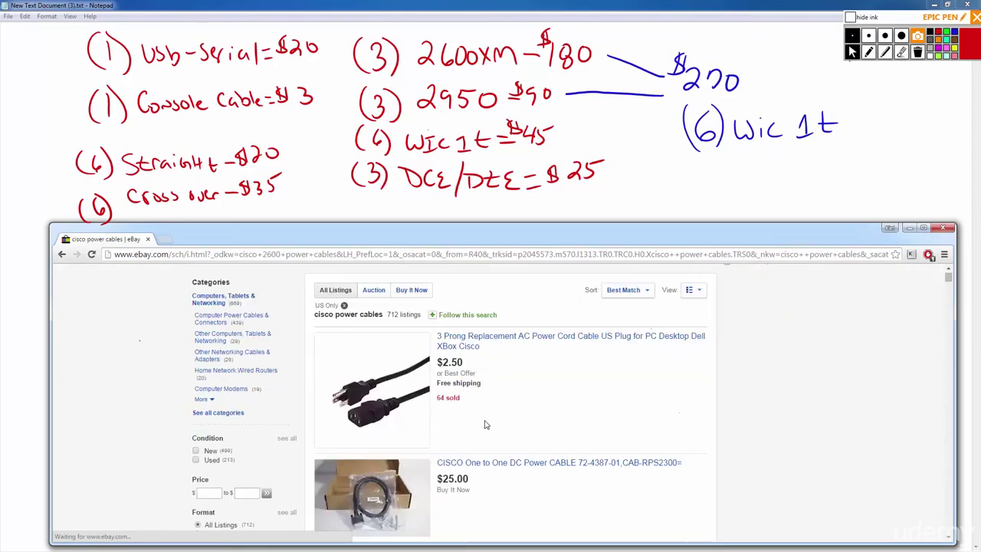
scroll(487, 426, "down", 1)
scroll(497, 368, "down", 1)
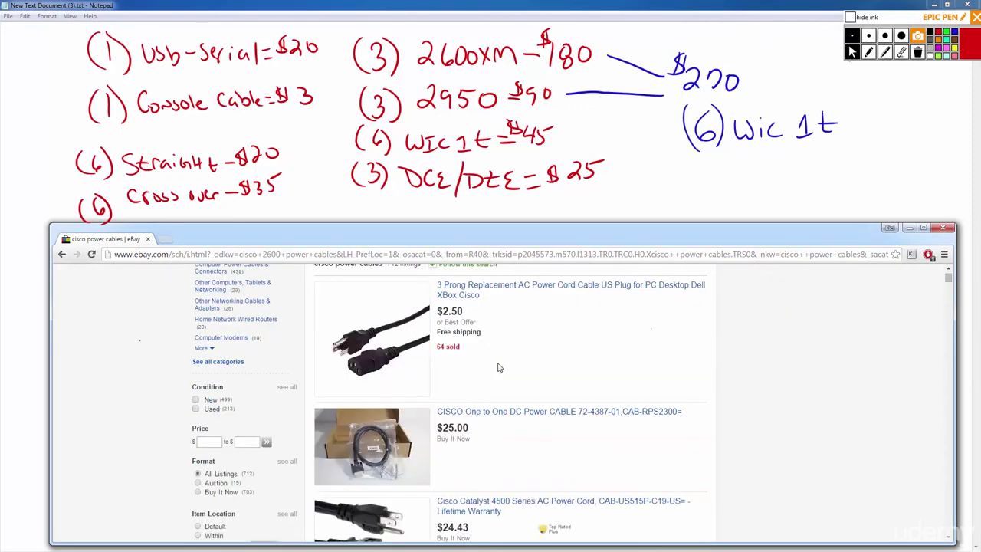
scroll(495, 415, "down", 3)
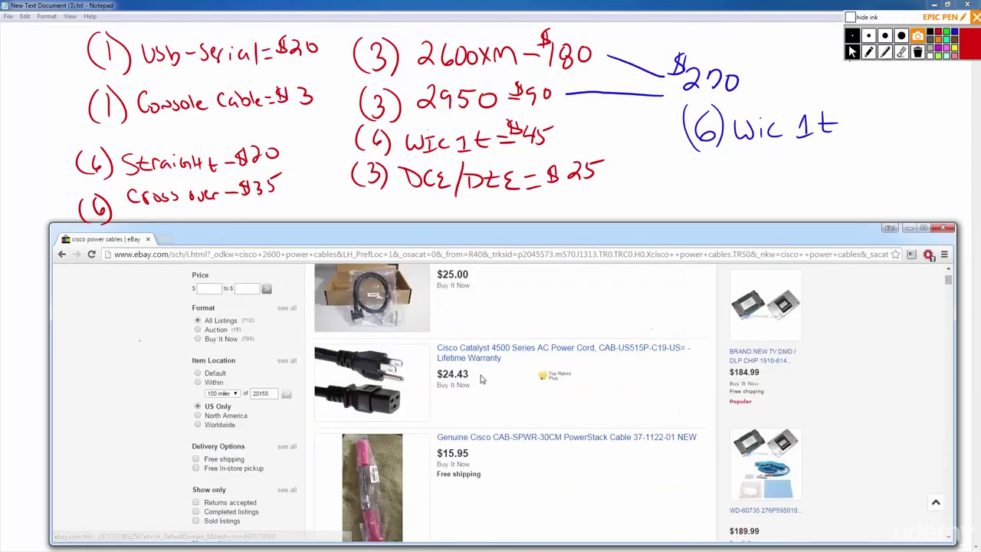
scroll(398, 406, "up", 2)
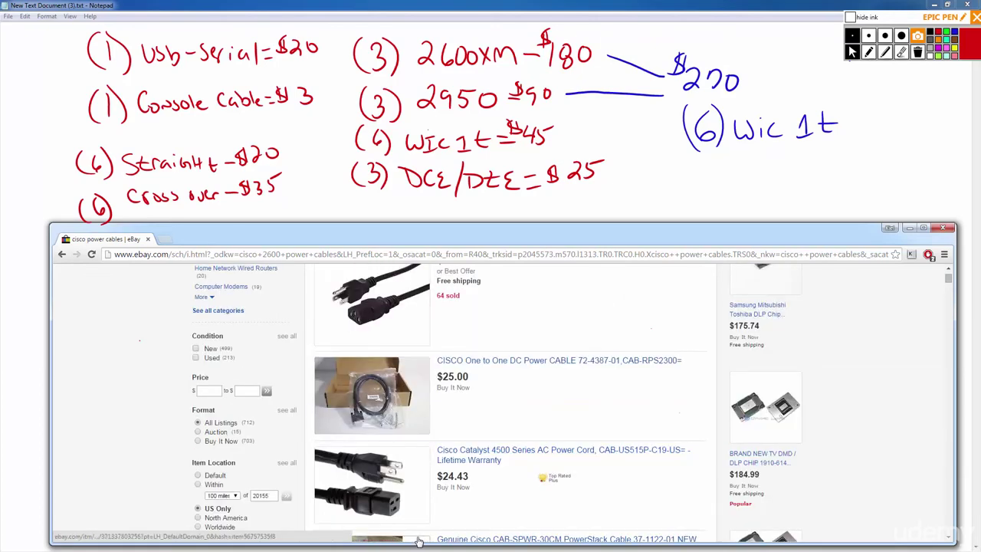
scroll(402, 510, "down", 3)
scroll(422, 481, "down", 9)
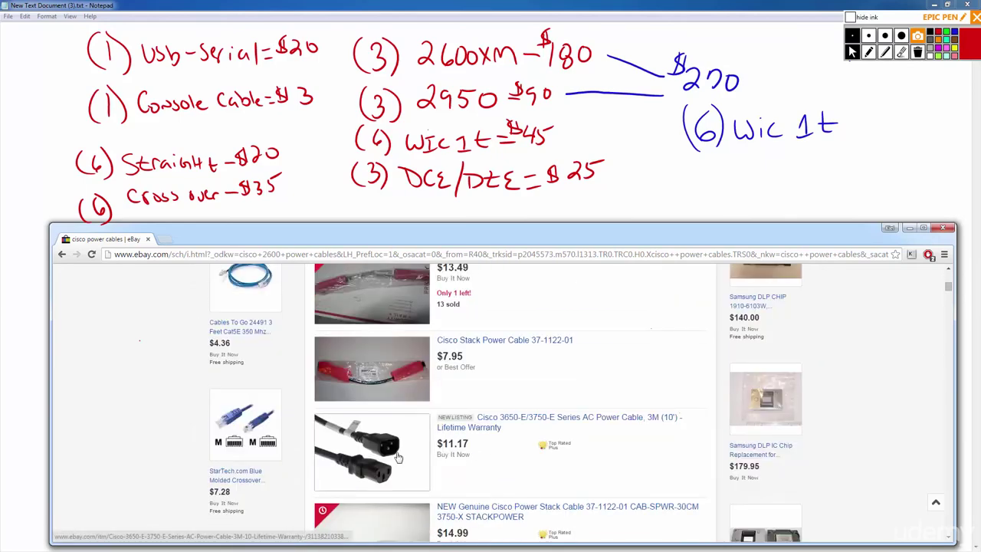
scroll(399, 452, "down", 4)
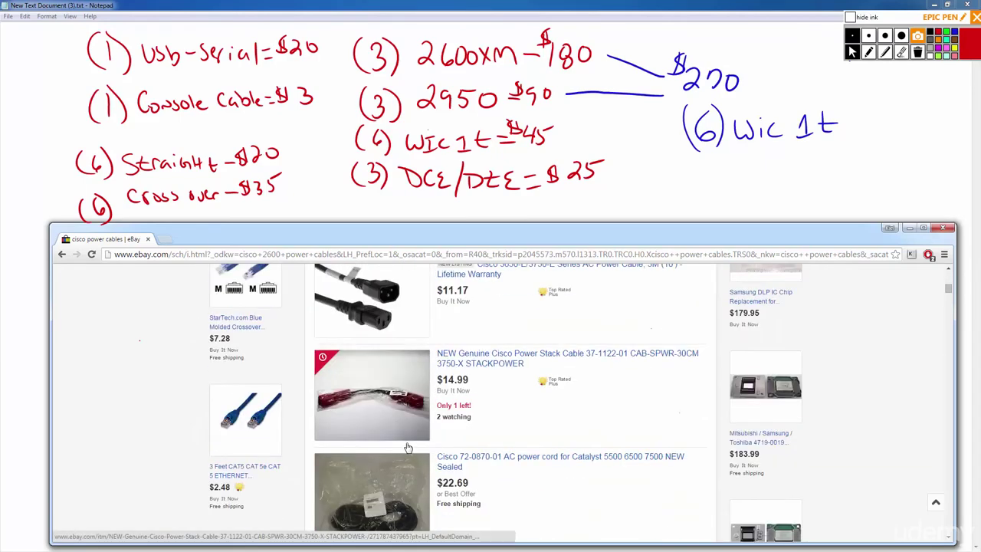
scroll(491, 475, "down", 3)
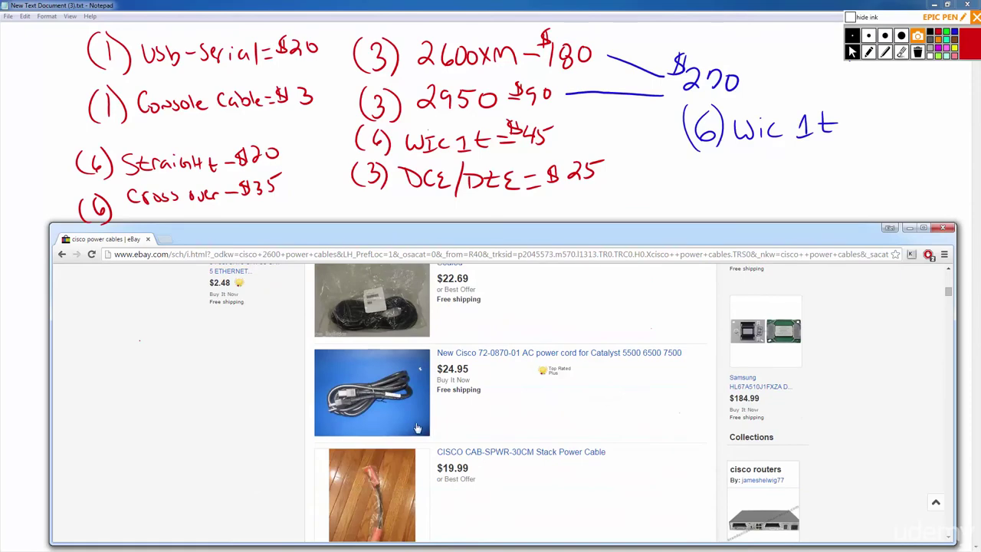
scroll(491, 413, "down", 6)
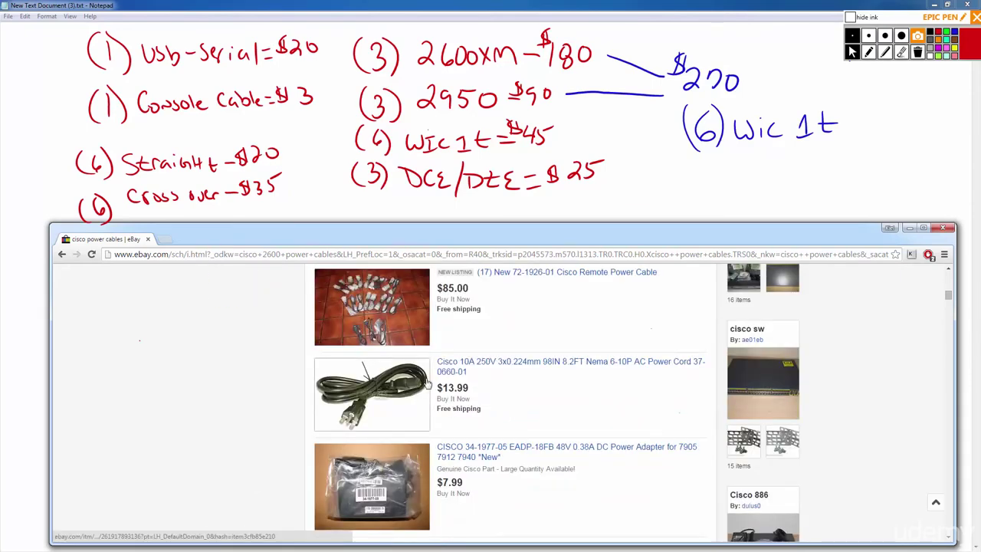
View the Cisco 10A 250V power cord listing, then go back to the results.
left_click(498, 369)
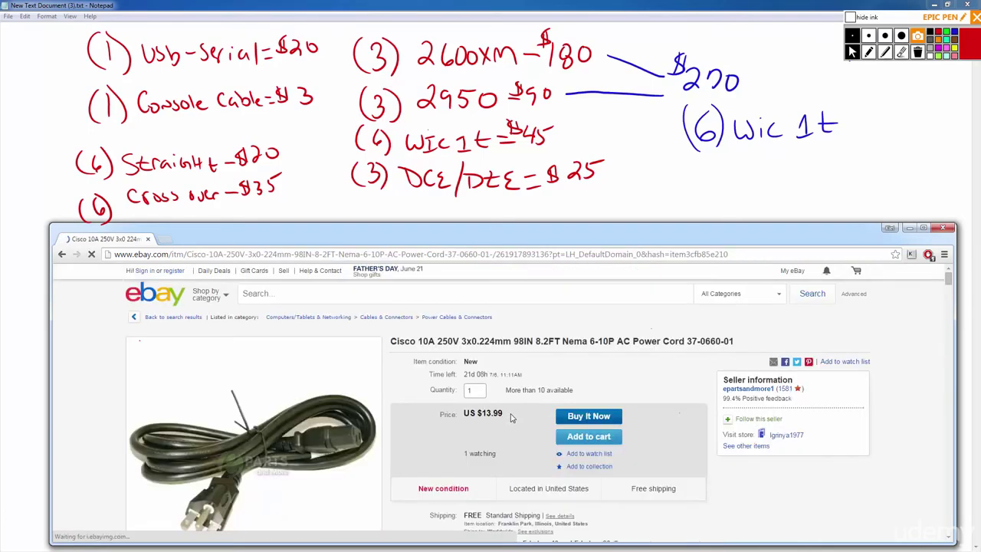
scroll(307, 391, "down", 1)
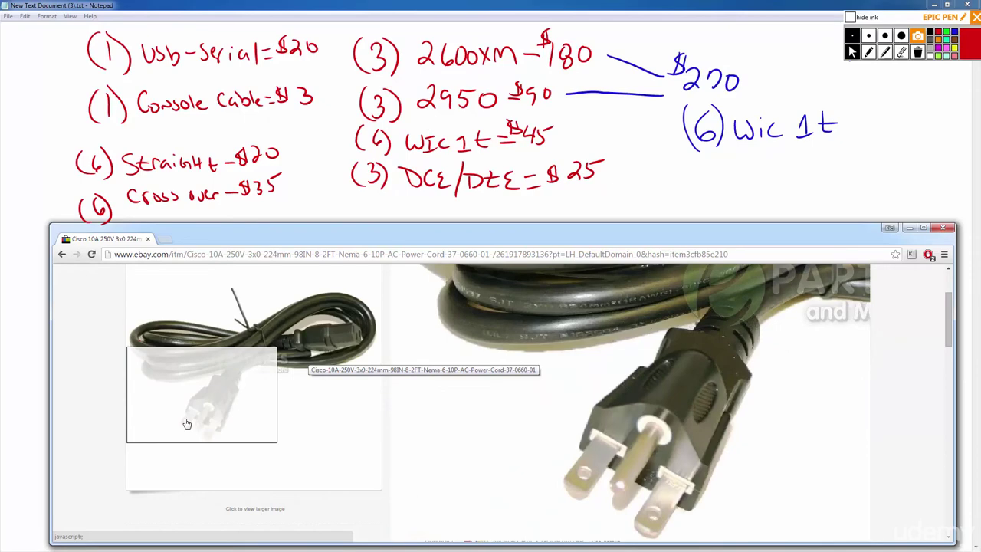
key("alt+Left")
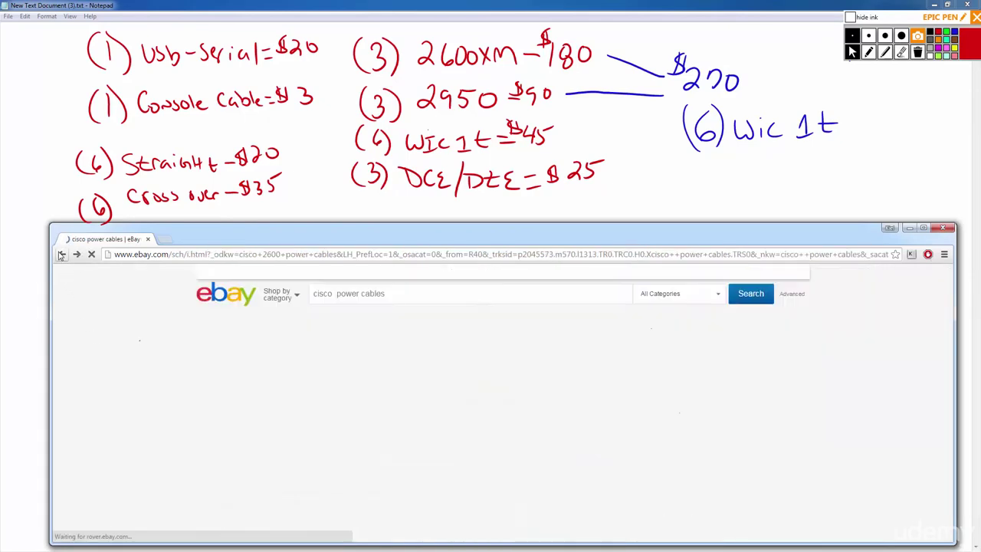
Scroll through the remaining cisco power cables results, then back to the top.
scroll(322, 436, "down", 7)
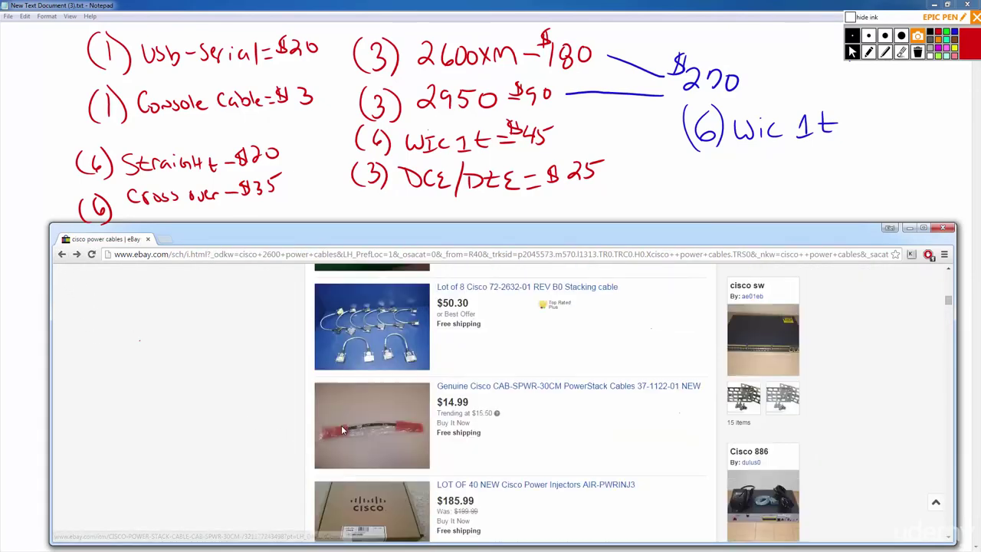
scroll(345, 429, "down", 3)
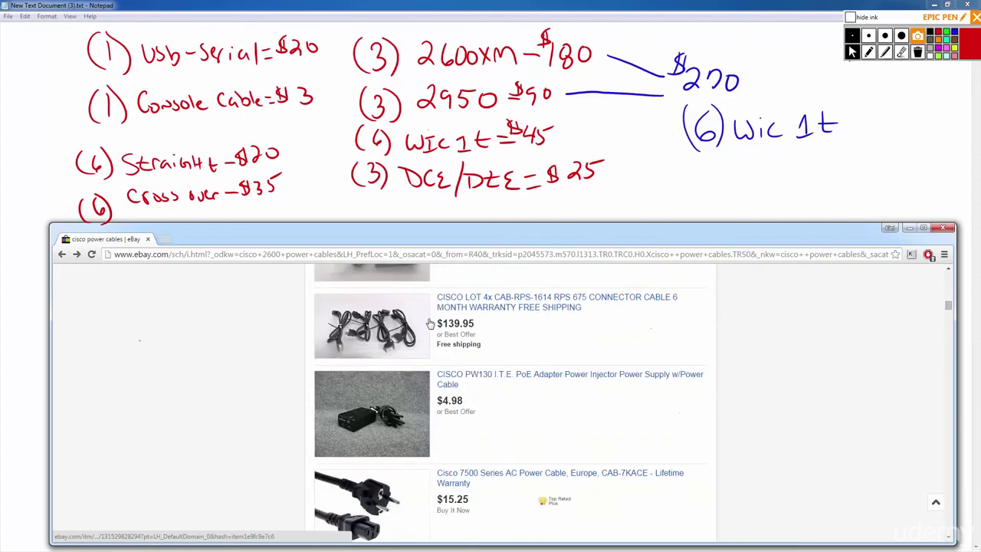
scroll(384, 359, "down", 3)
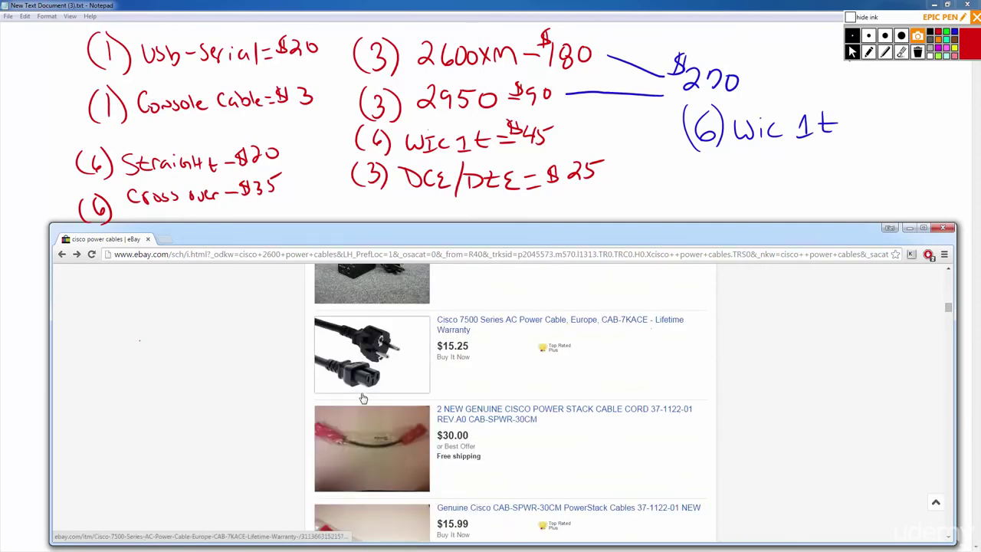
scroll(382, 322, "down", 4)
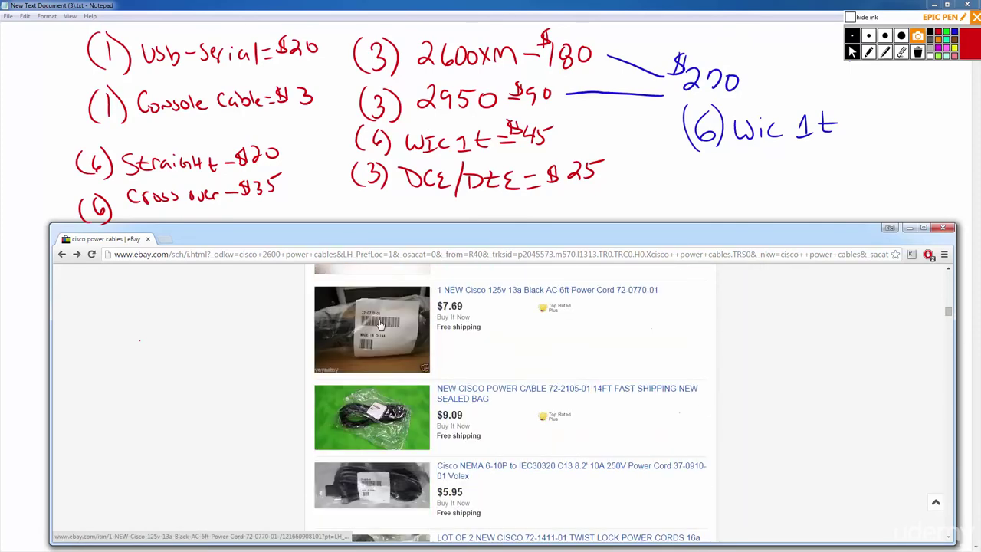
scroll(412, 468, "down", 6)
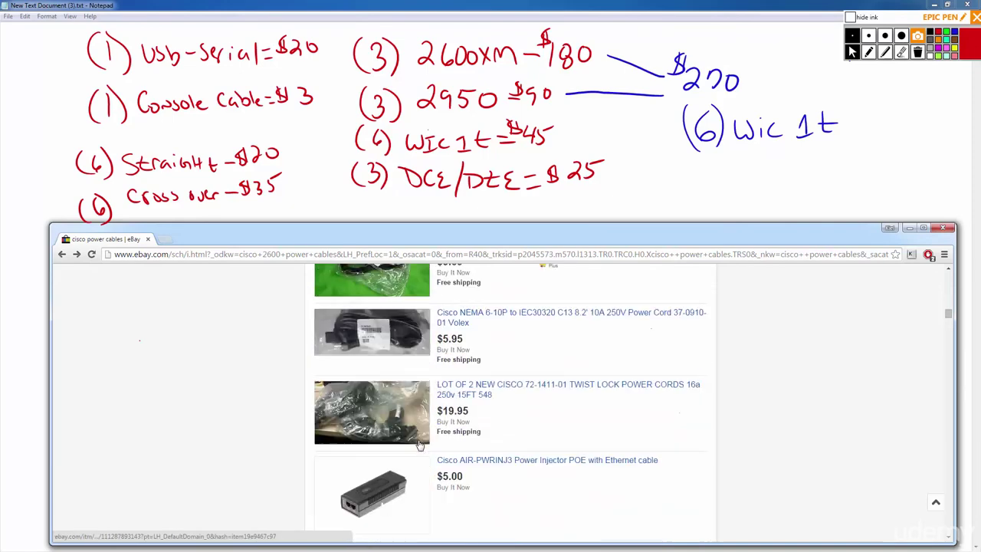
scroll(412, 443, "down", 5)
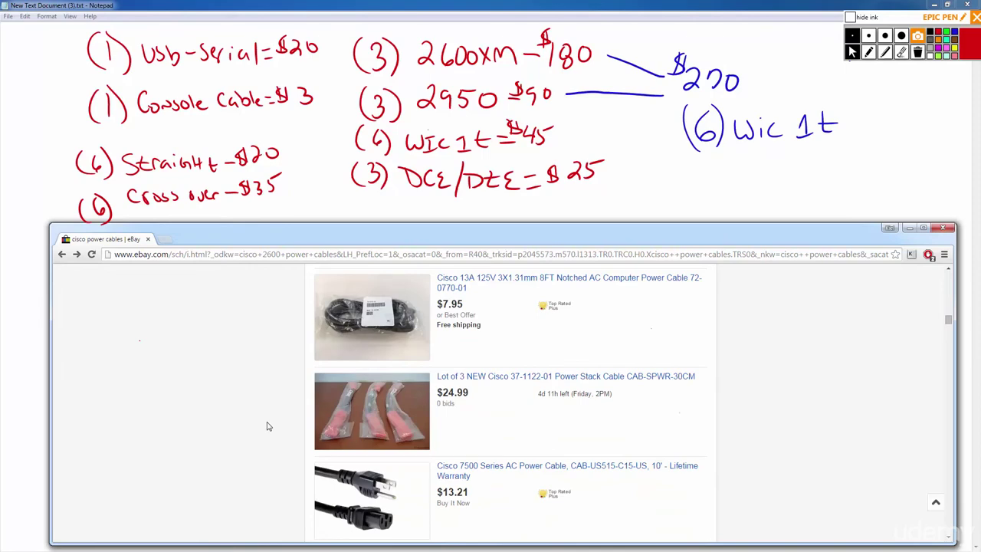
scroll(306, 446, "down", 7)
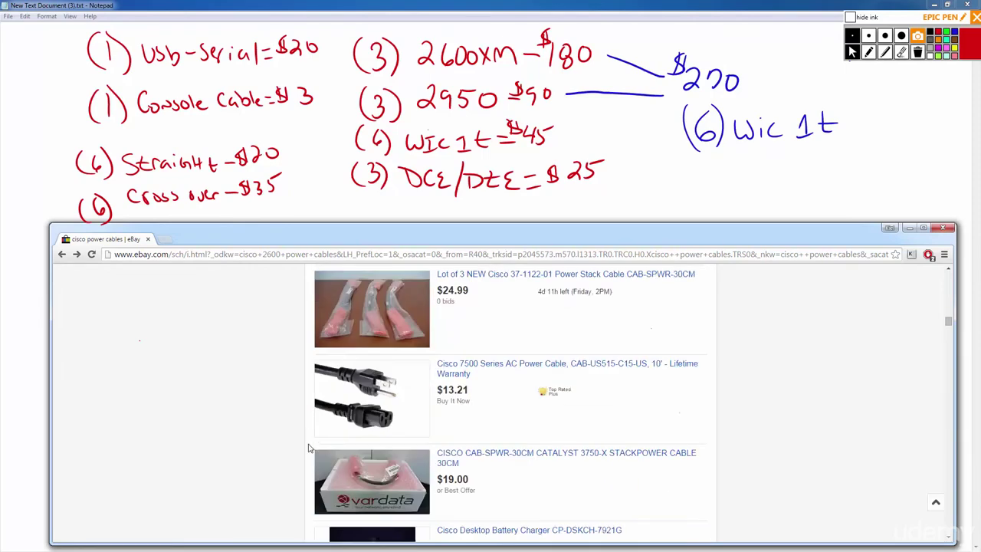
scroll(306, 445, "down", 4)
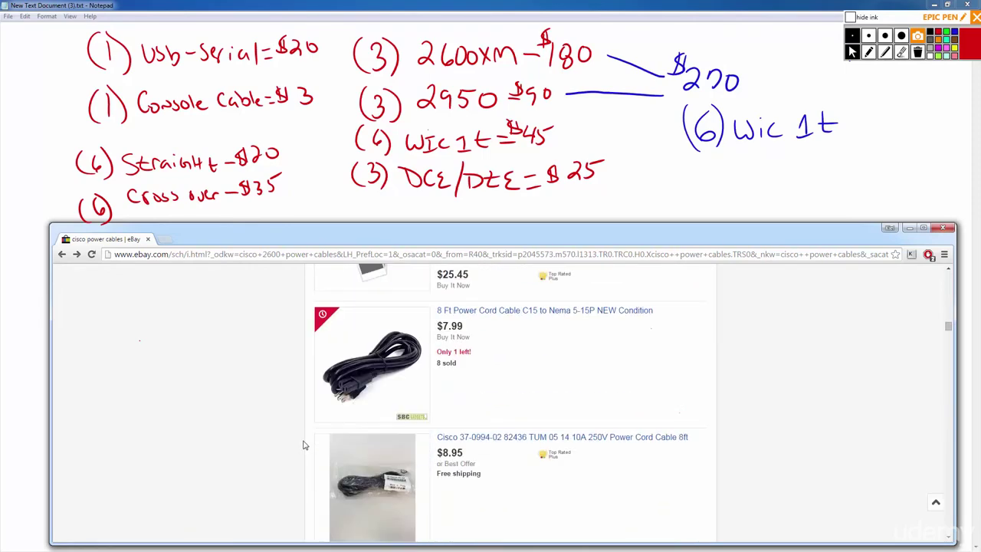
scroll(302, 444, "down", 5)
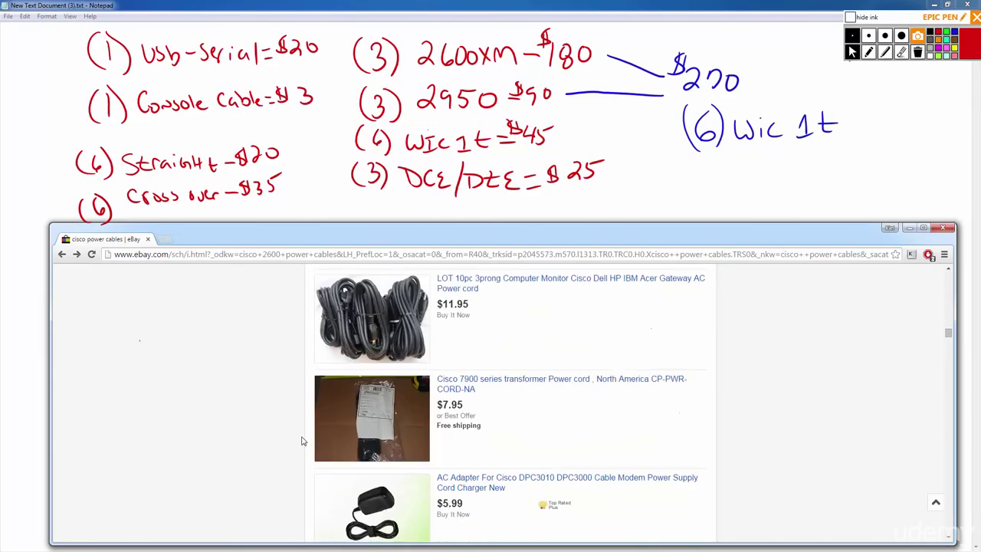
scroll(311, 418, "down", 6)
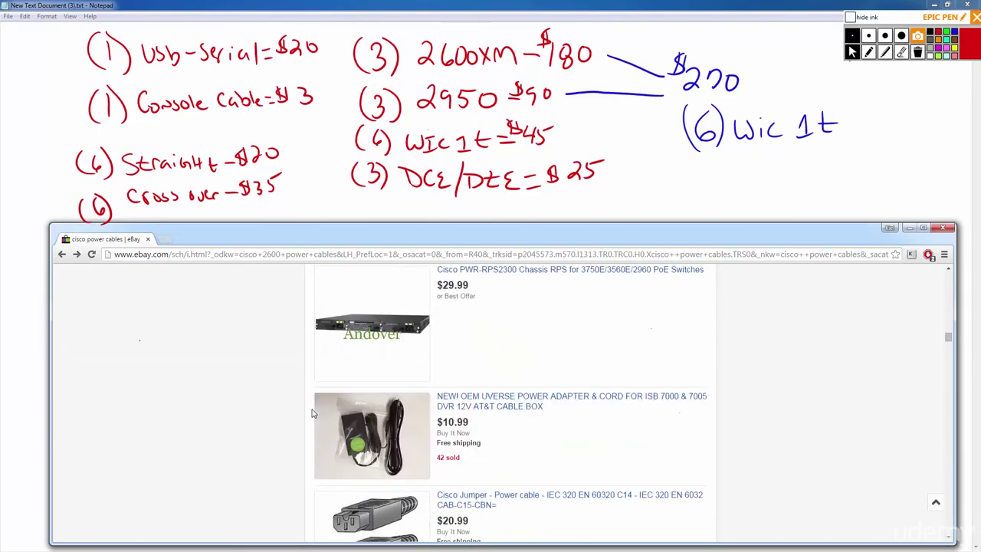
scroll(311, 414, "down", 1)
scroll(782, 432, "up", 4)
scroll(782, 431, "up", 5)
scroll(879, 267, "up", 12)
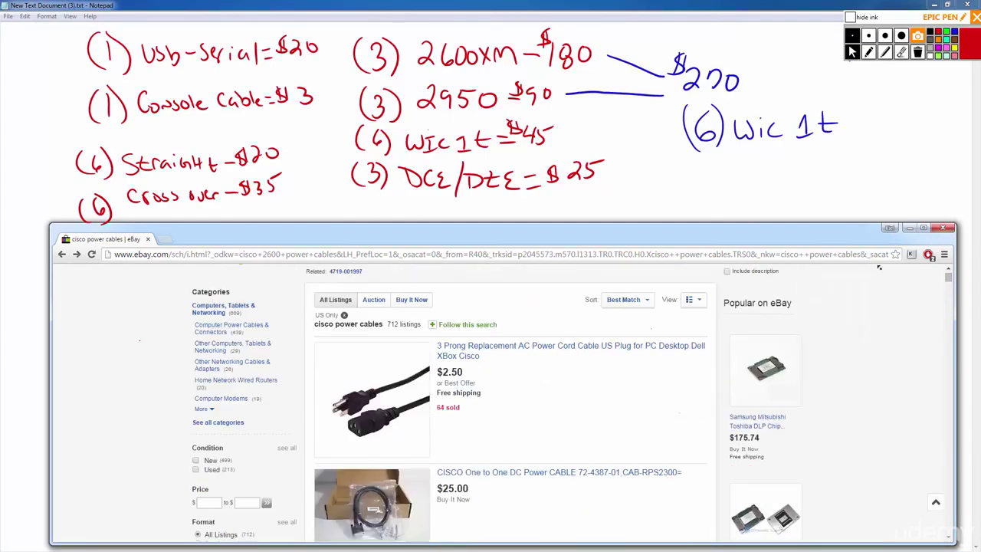
scroll(880, 267, "up", 1)
Replace 'cisco' with 'pc' to search for pc power cables and browse the results.
double_click(319, 294)
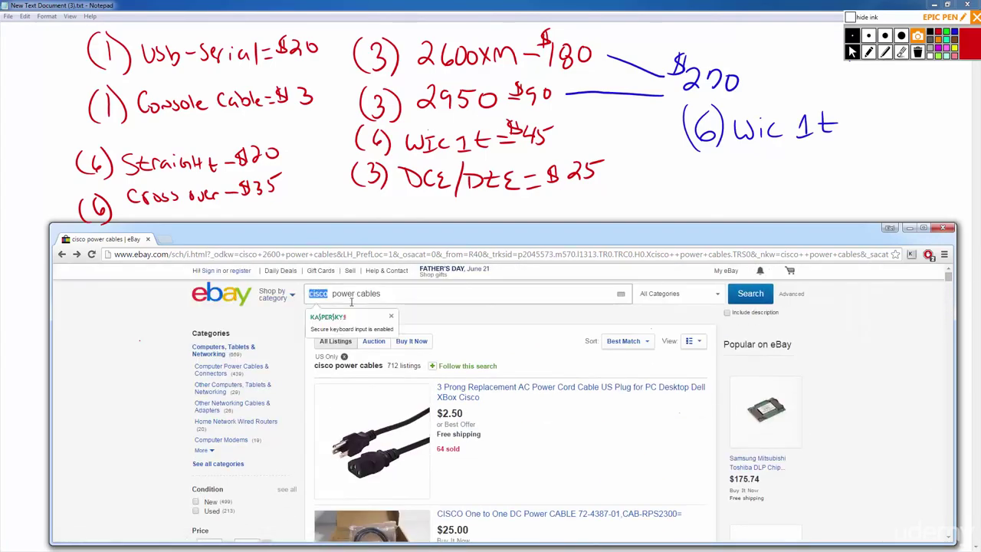
type("p")
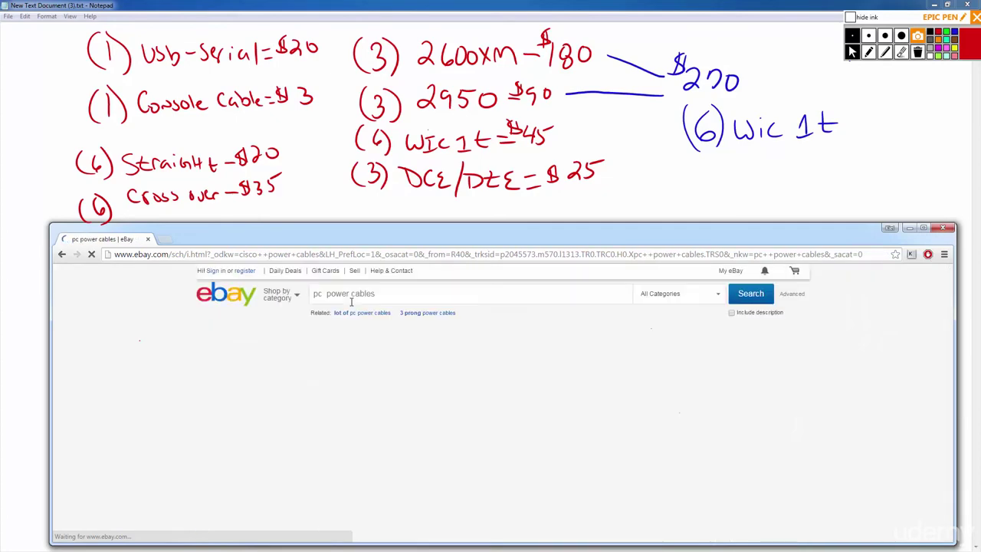
scroll(406, 351, "down", 2)
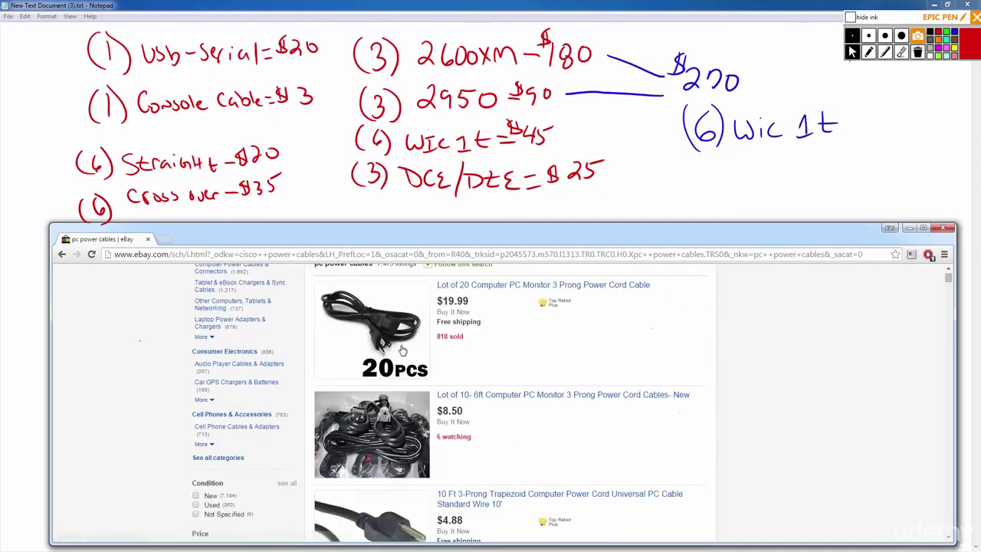
scroll(447, 353, "down", 1)
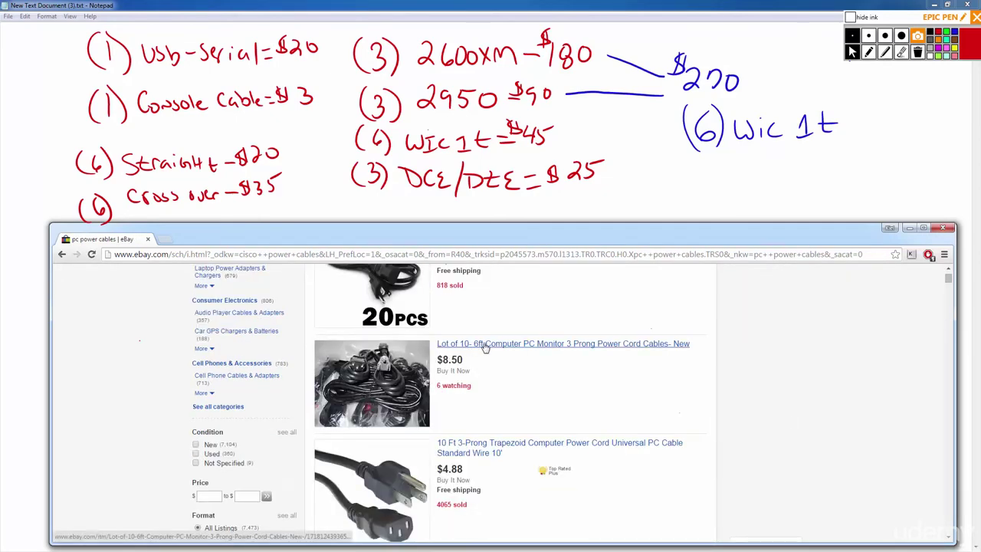
scroll(495, 395, "down", 2)
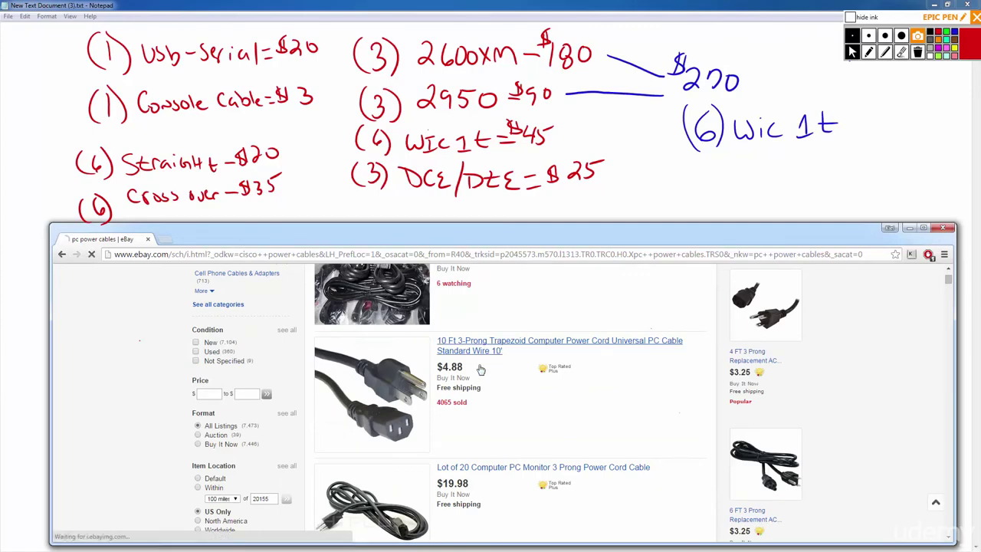
Open and review the 10 Ft 3-Prong Trapezoid Computer Power Cord listing at US $4.88.
left_click(501, 346)
scroll(366, 433, "down", 6)
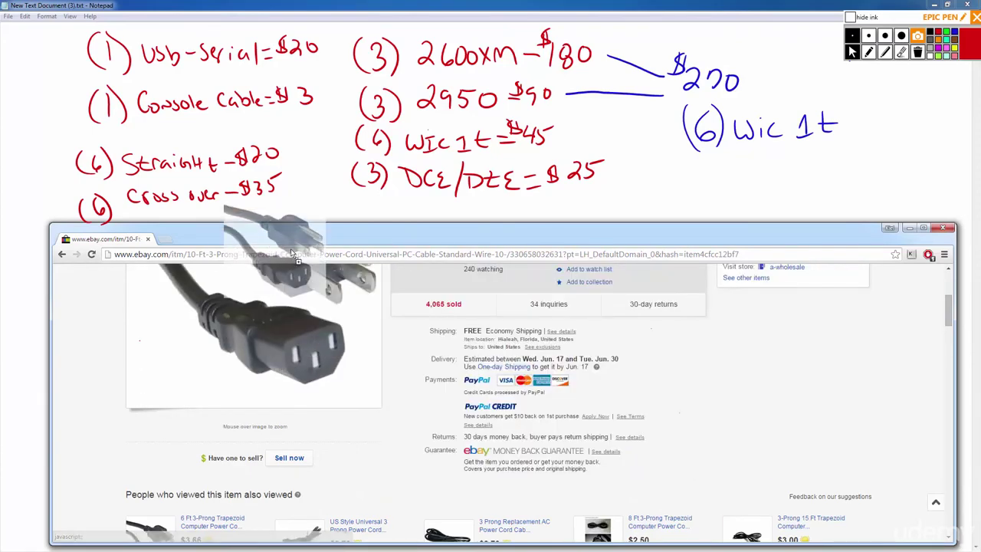
scroll(322, 361, "up", 1)
mouse_move(299, 351)
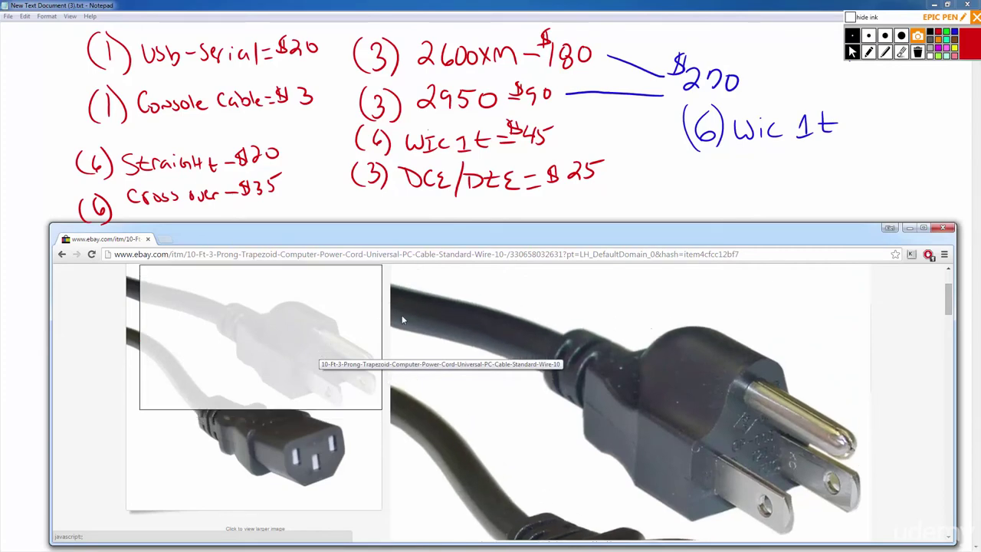
scroll(538, 333, "up", 1)
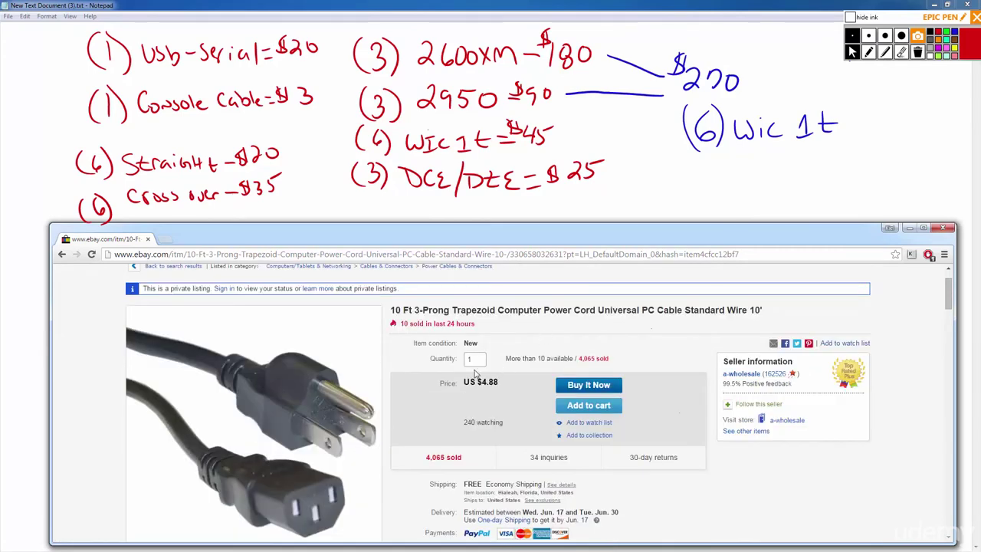
scroll(514, 402, "down", 1)
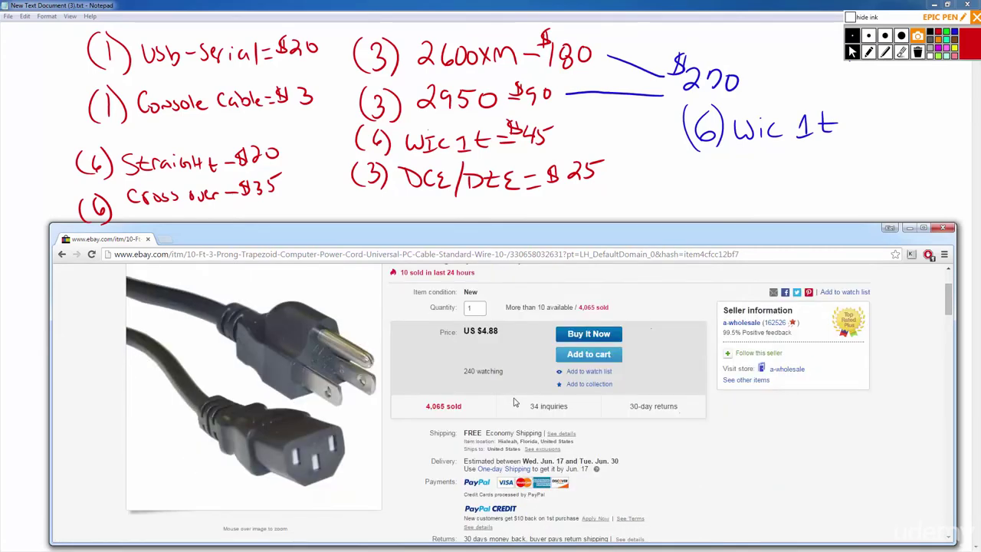
scroll(513, 402, "up", 2)
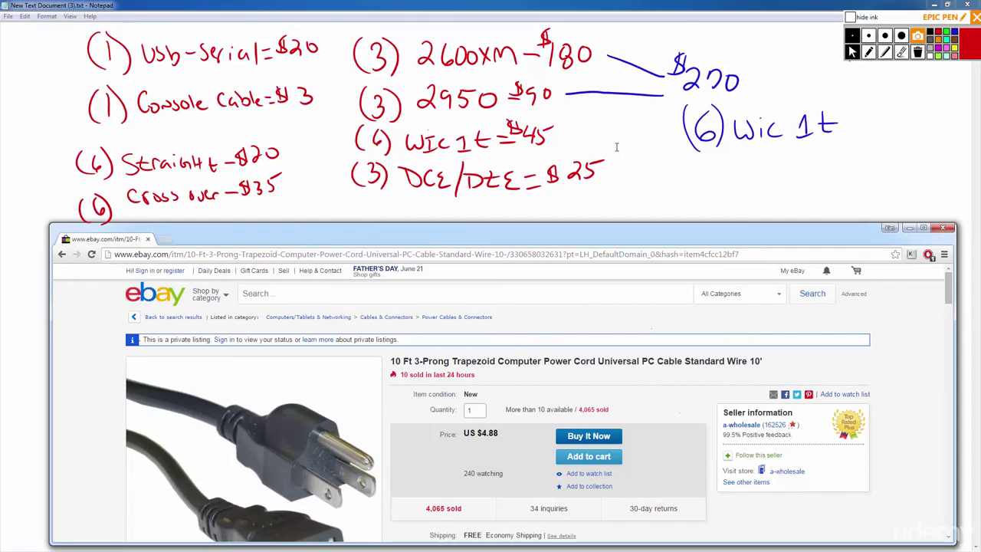
Move the browser behind the shopping list and switch Epic Pen to drawing ink.
left_click(910, 228)
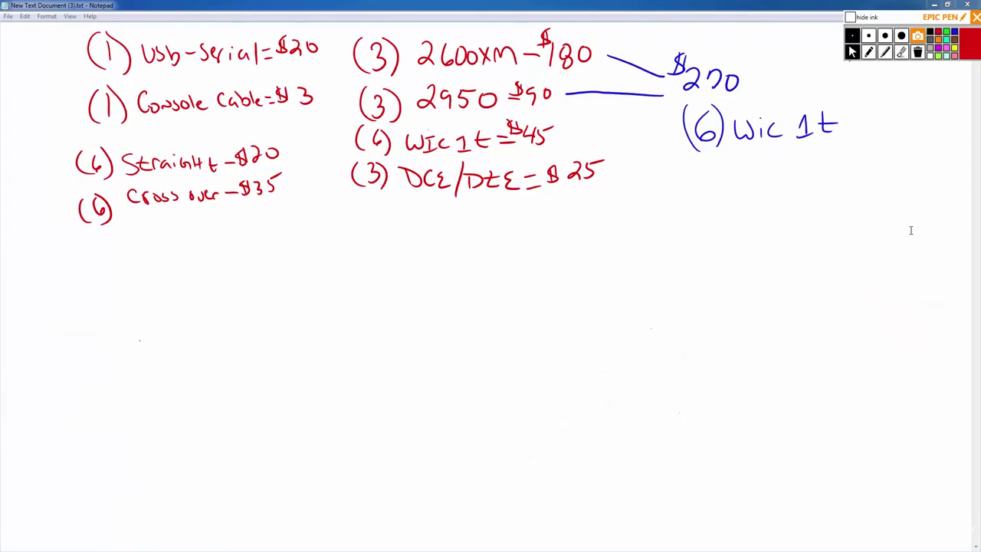
left_click(870, 54)
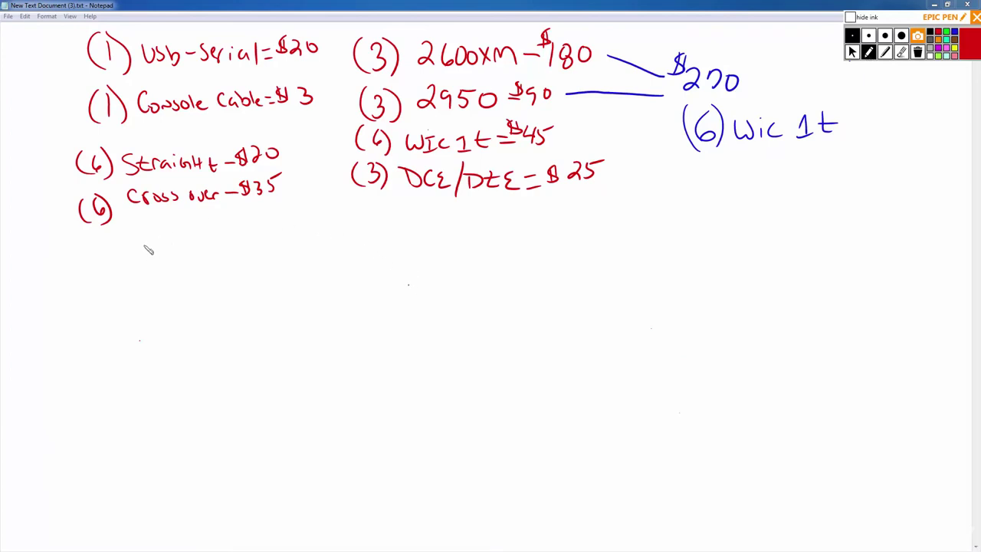
left_click(853, 52)
key("alt+Tab")
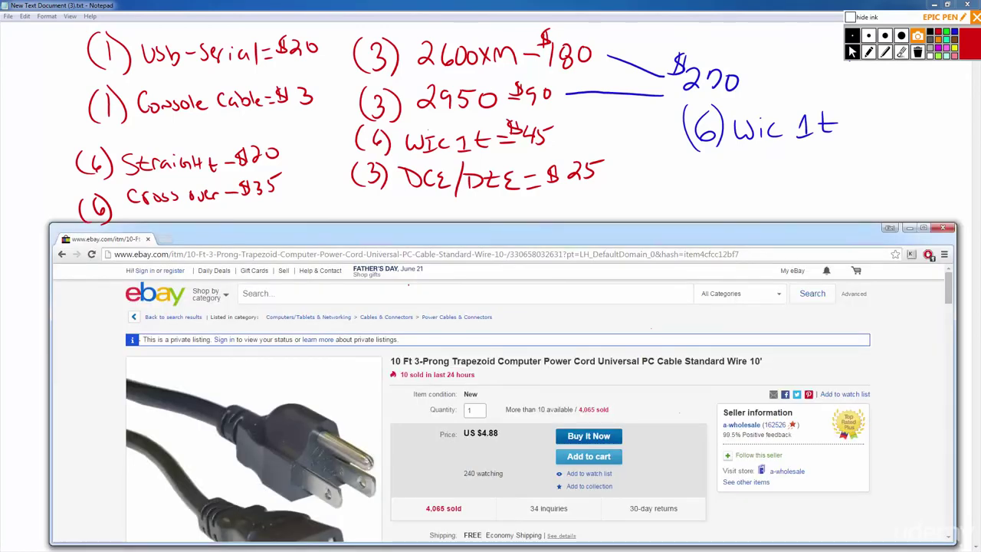
left_click(244, 145)
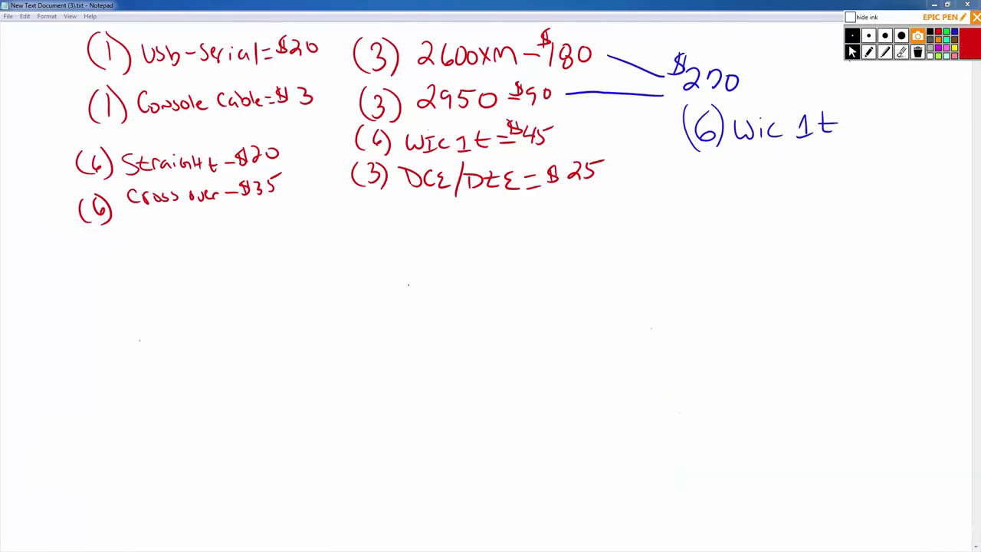
left_click(868, 51)
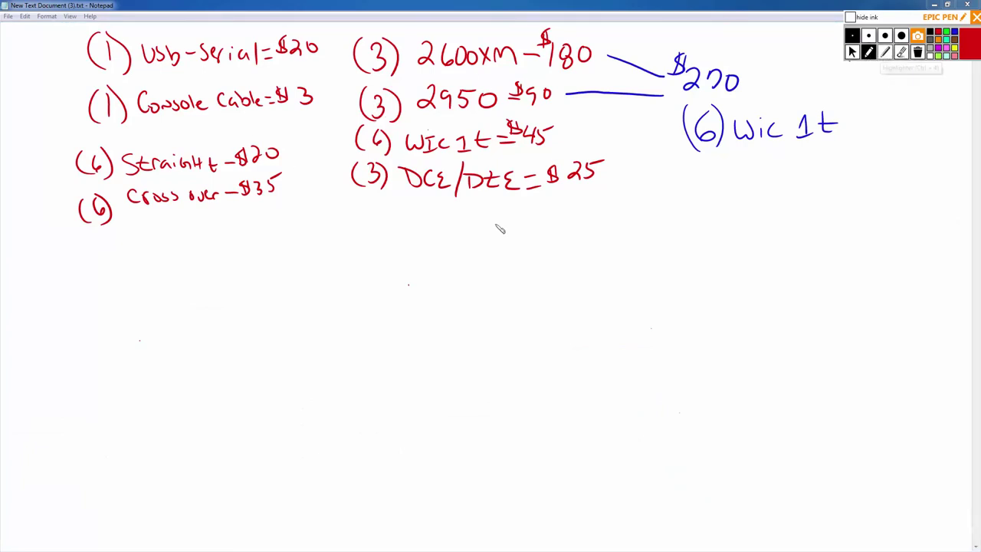
Handwrite '(6) Power -$30' under the Cross over line and place the Calculator beside it.
mouse_move(97, 240)
left_mouse_down()
mouse_move(90, 264)
mouse_move(107, 259)
mouse_move(81, 267)
left_mouse_up()
mouse_move(110, 238)
left_mouse_down()
mouse_move(113, 267)
mouse_move(141, 253)
mouse_move(218, 250)
left_mouse_up()
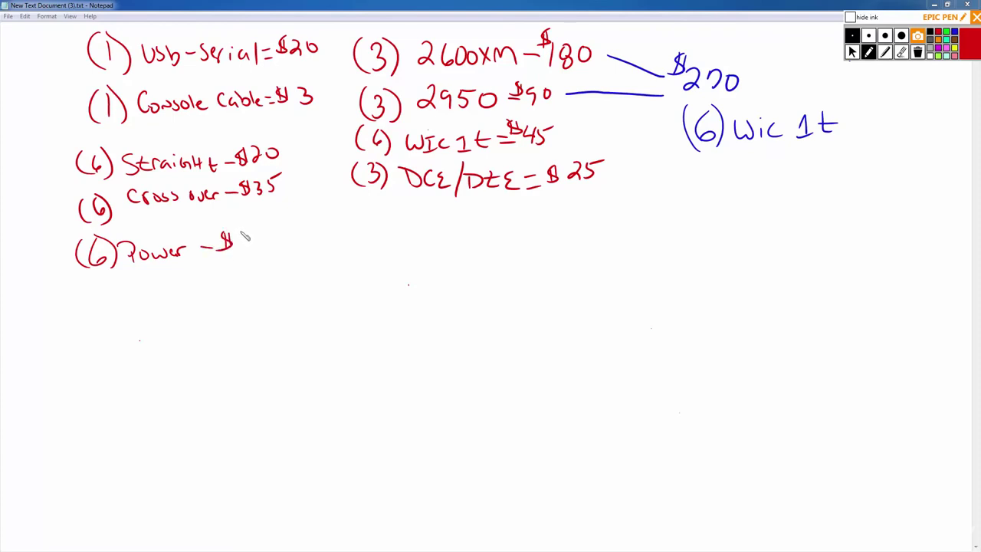
mouse_move(240, 233)
left_mouse_down()
mouse_move(252, 242)
mouse_move(242, 252)
mouse_move(261, 242)
left_mouse_up()
left_click_drag(47, 340, 707, 274)
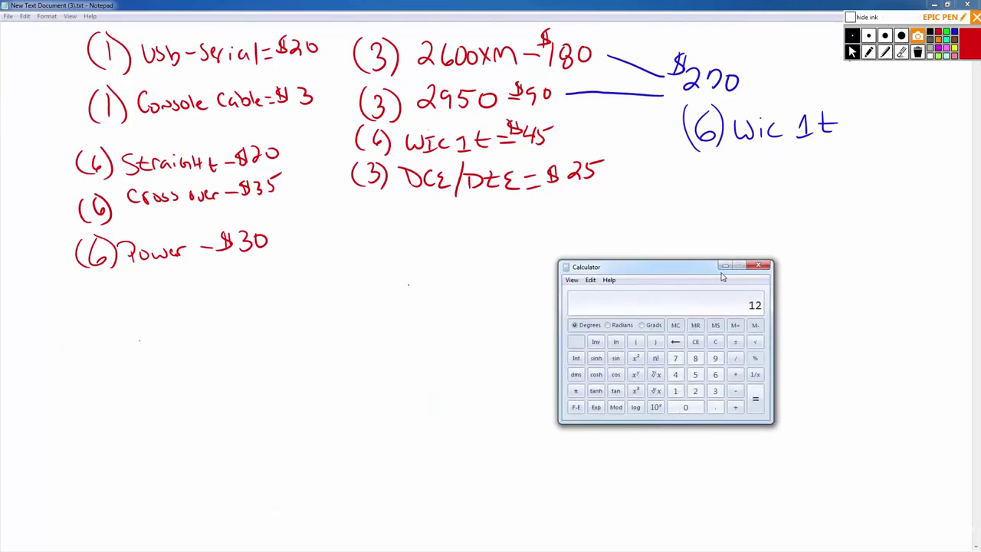
Total the listed prices in Calculator, ending with 70 for a result of 458.
type("20")
key("plus")
key("plus")
type("180")
key("plus")
type("90")
key("plus")
type("70")
key("Return")
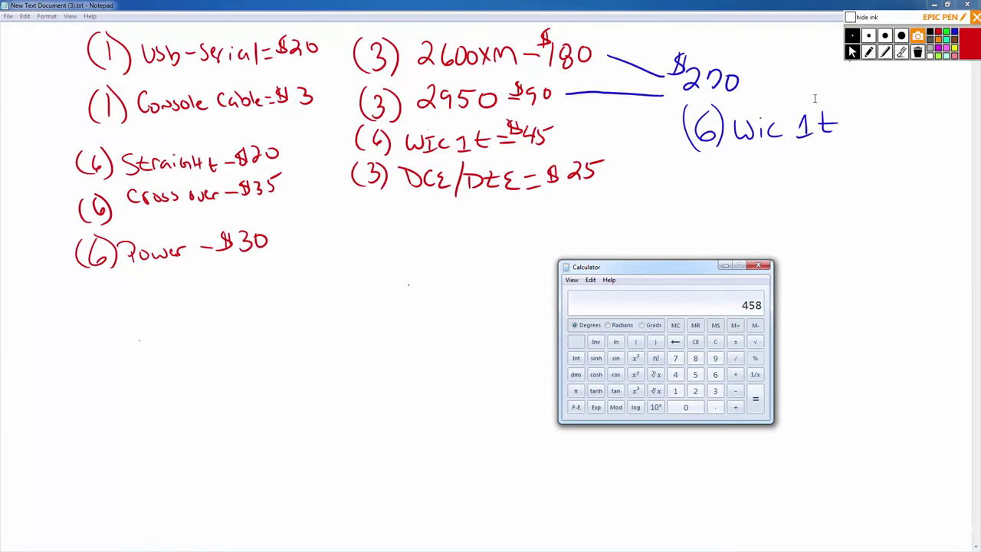
Strike through the '(6) Power -$30' line in blue ink.
left_click(868, 52)
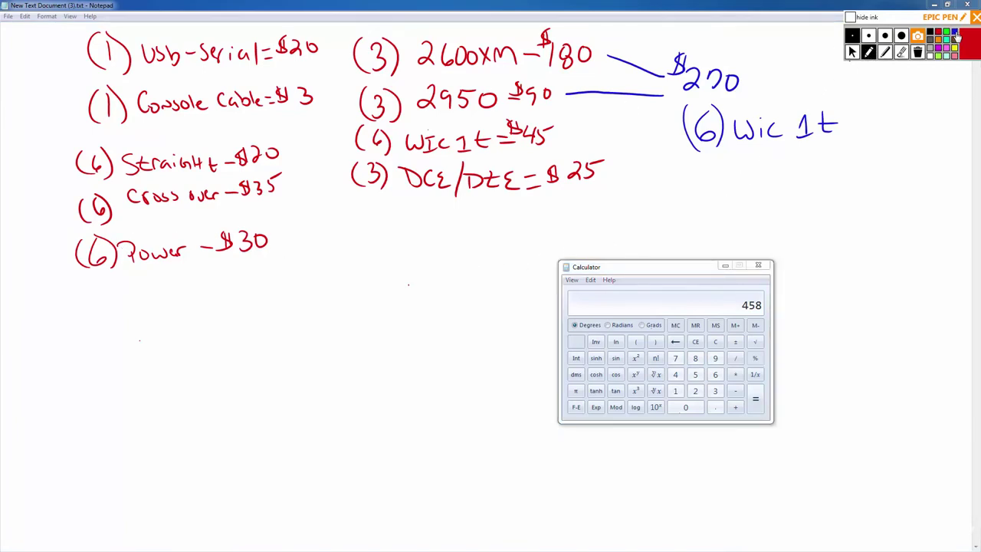
left_click(954, 33)
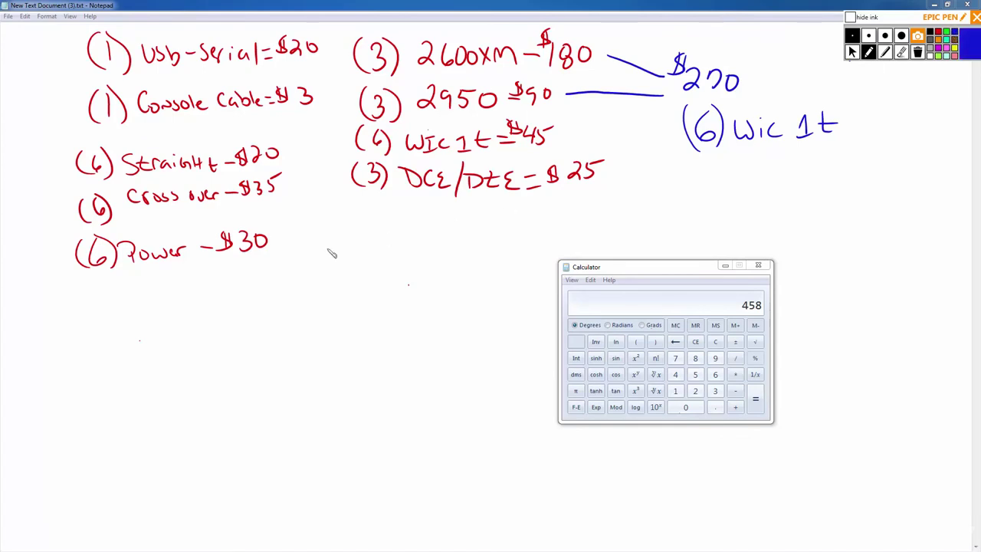
left_click_drag(66, 260, 272, 238)
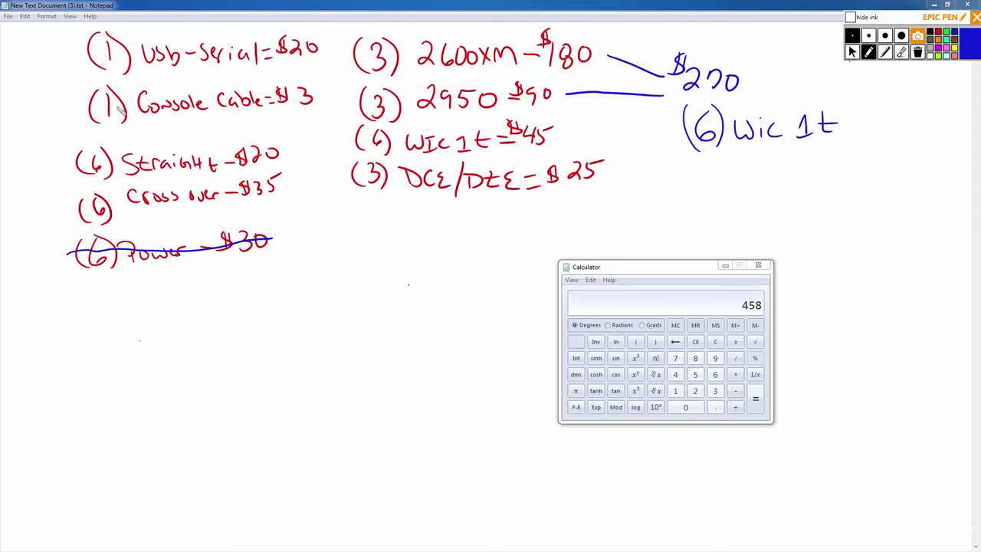
Strike through '(1) Console Cable' in blue, then clear the Calculator from 458 to 0.
left_click_drag(89, 114, 314, 97)
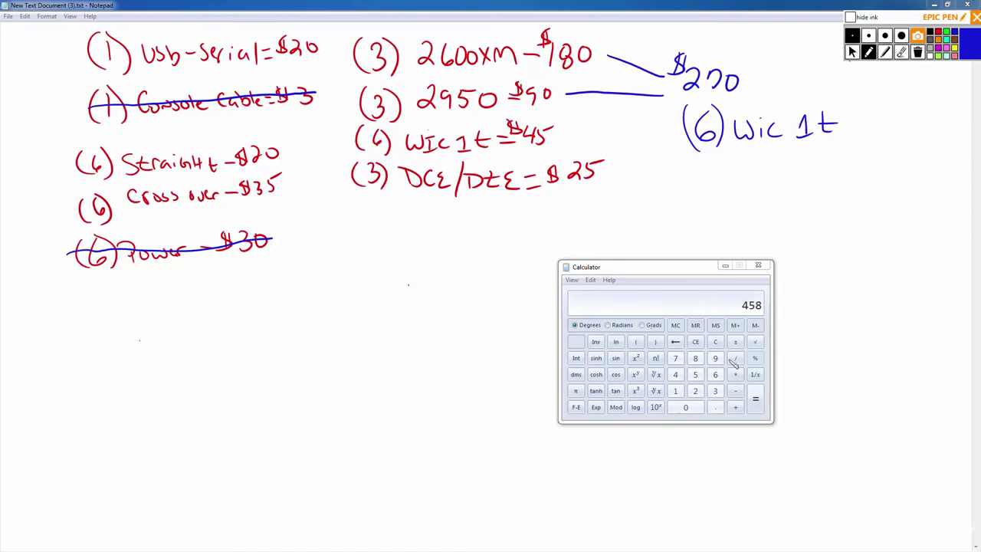
left_click(852, 51)
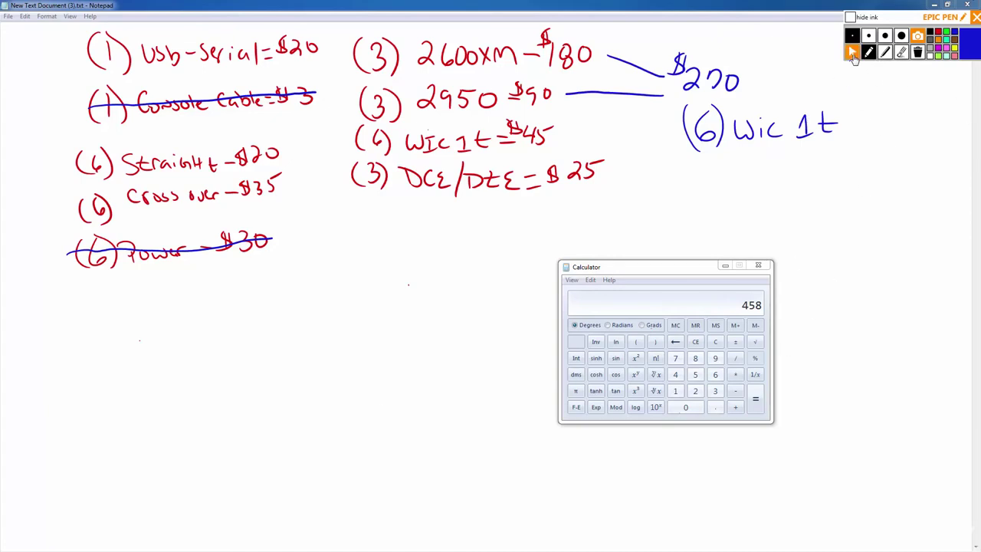
left_click(720, 346)
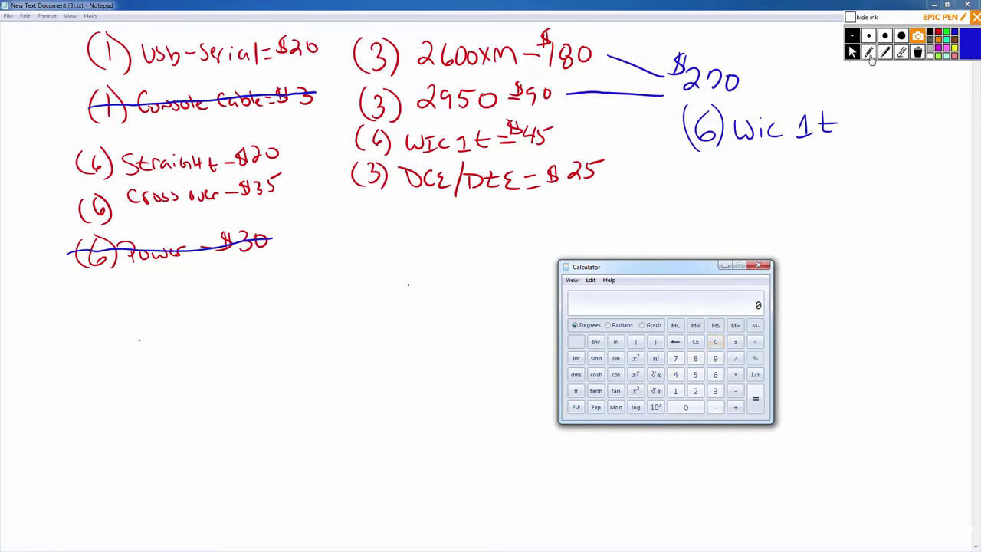
Handwrite the $458 total in red ink below the Wic 1t note.
left_click(869, 54)
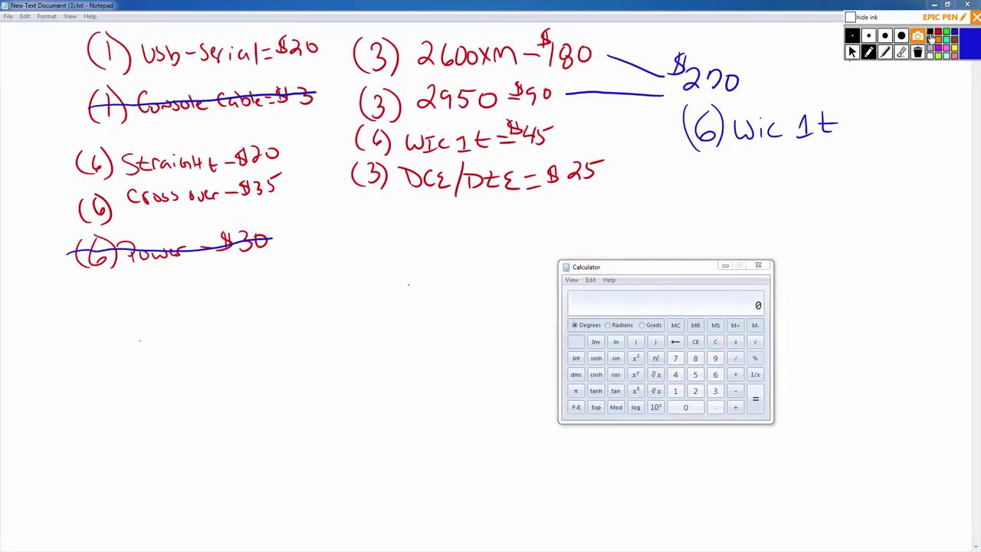
left_click(938, 32)
left_click_drag(794, 171, 803, 196)
left_click_drag(814, 177, 811, 196)
left_click_drag(812, 176, 824, 175)
mouse_move(842, 174)
left_mouse_down()
mouse_move(839, 184)
mouse_move(777, 166)
mouse_move(772, 187)
left_mouse_up()
left_click_drag(777, 164, 779, 190)
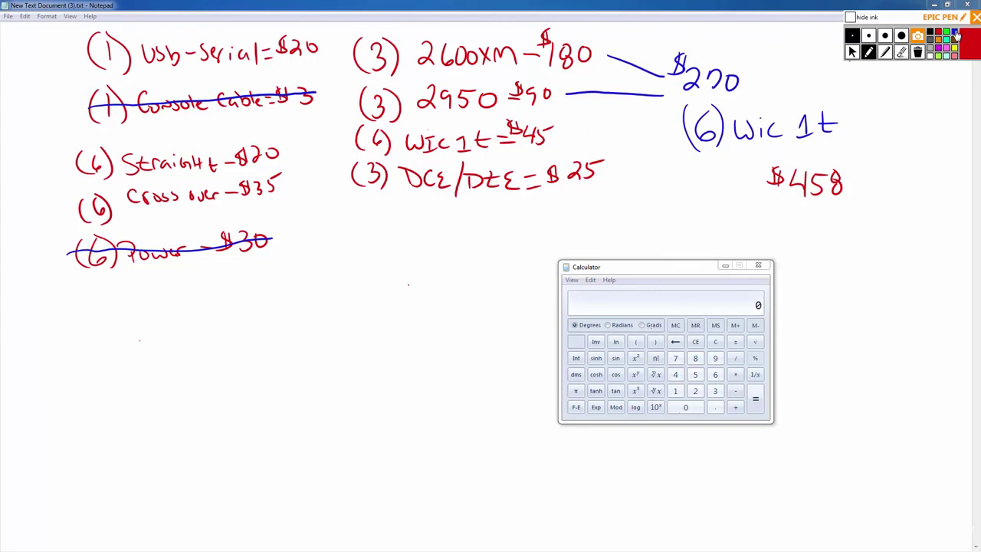
Erase the blue $270 total, its connector lines and the '(6) Wic 1t' note.
left_click(956, 33)
left_click(902, 52)
mouse_move(819, 76)
left_mouse_down()
mouse_move(706, 80)
mouse_move(670, 59)
mouse_move(611, 96)
left_mouse_up()
mouse_move(669, 111)
left_mouse_down()
mouse_move(846, 131)
mouse_move(801, 135)
left_mouse_up()
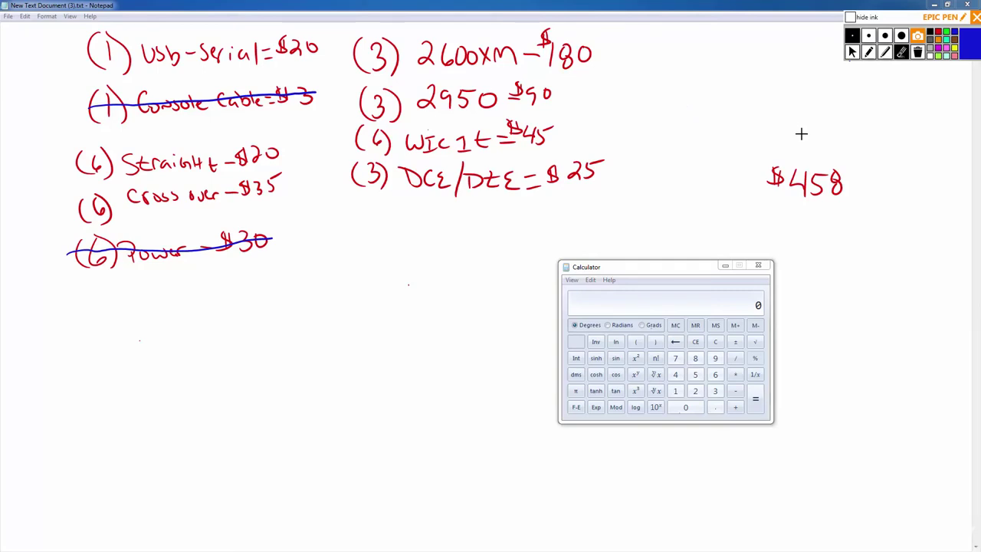
left_click(869, 51)
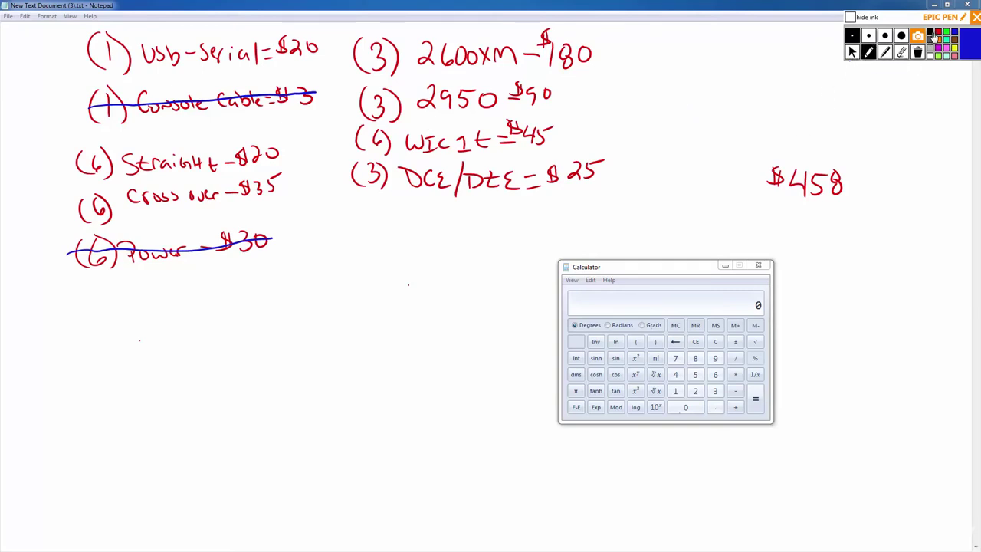
left_click(938, 33)
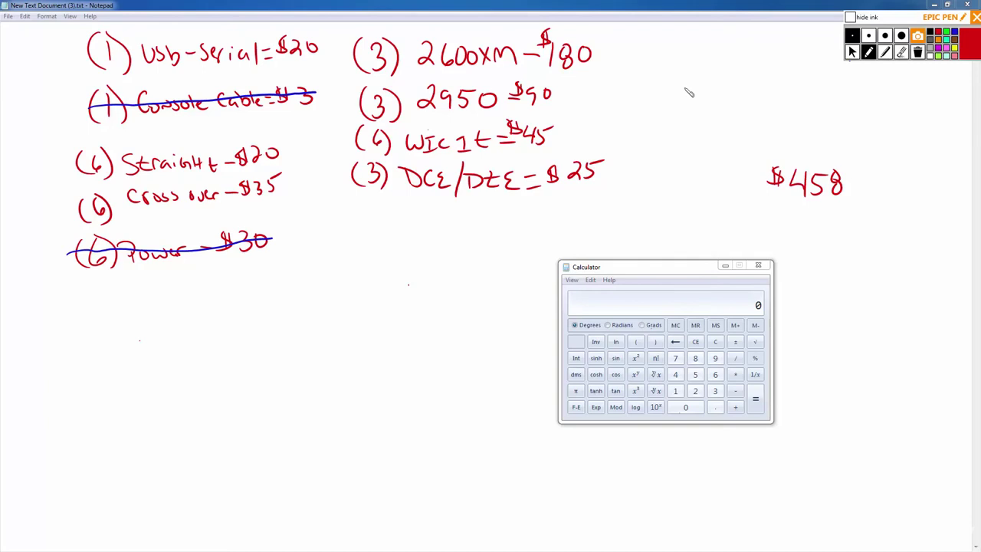
Write out the long division of 45 by 2 in red ink.
mouse_move(688, 85)
left_mouse_down()
mouse_move(699, 107)
mouse_move(719, 83)
left_mouse_up()
left_click_drag(663, 89, 663, 115)
mouse_move(723, 68)
left_mouse_down()
mouse_move(664, 91)
mouse_move(654, 112)
left_mouse_up()
left_click_drag(687, 60, 689, 71)
mouse_move(693, 117)
left_mouse_down()
mouse_move(702, 122)
mouse_move(669, 150)
mouse_move(713, 158)
left_mouse_up()
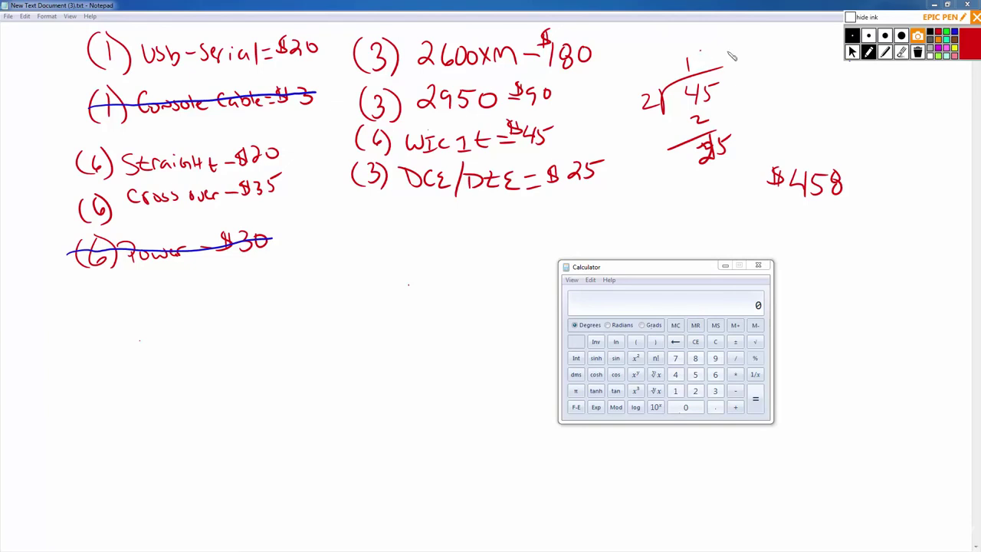
Erase the quotient digit and the working under 45.
left_click(901, 52)
left_click_drag(680, 60, 691, 75)
key("ctrl+5")
mouse_move(701, 144)
left_mouse_down()
mouse_move(723, 136)
mouse_move(685, 125)
mouse_move(738, 102)
left_mouse_up()
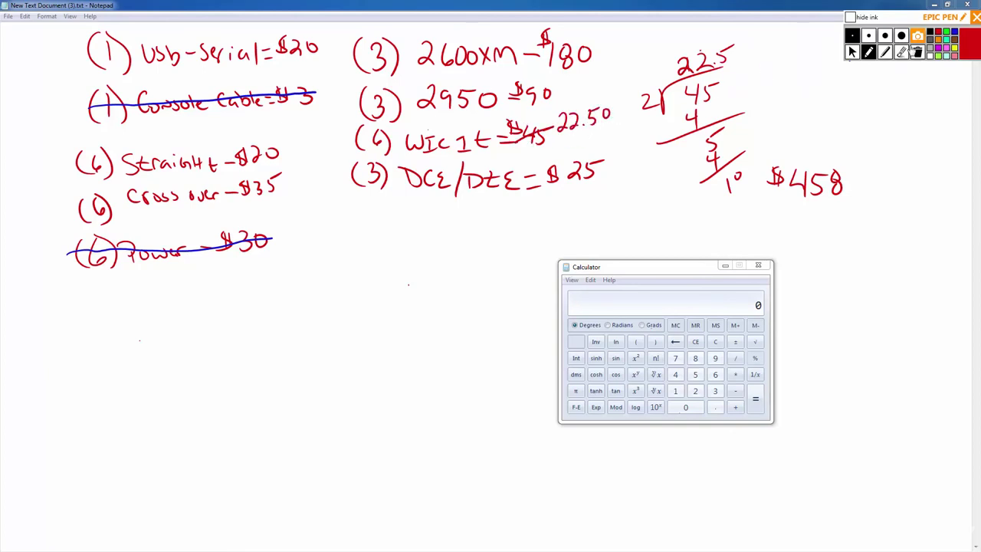
left_click(901, 52)
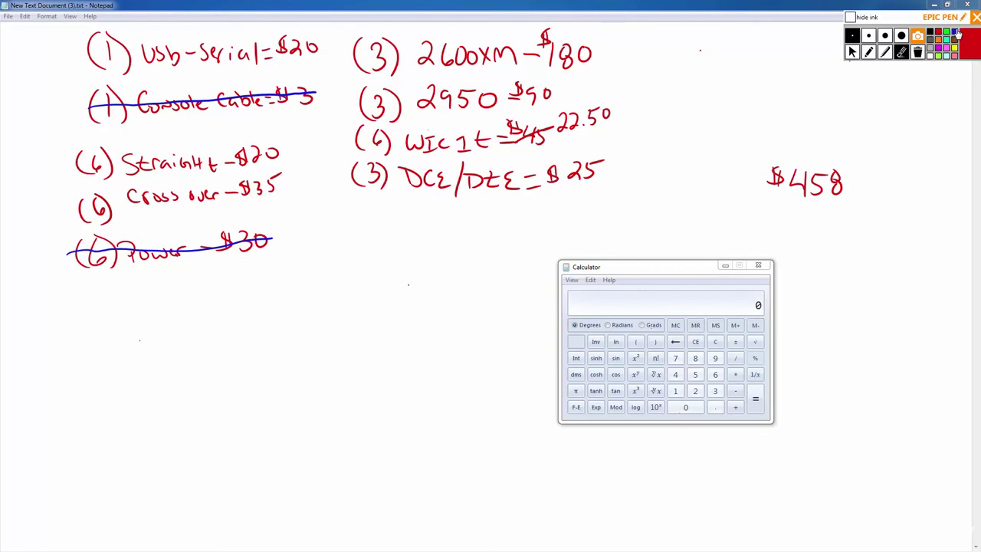
Set the ink to blue and bring the eBay power cord listing forward.
left_click(956, 32)
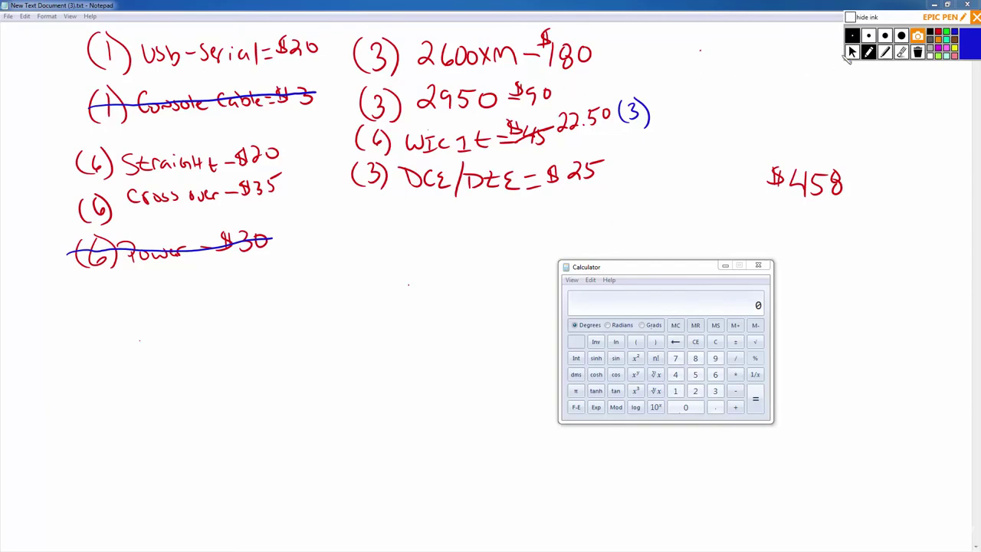
left_click(852, 52)
key("alt+Tab")
Search eBay for 'cisco 2600' sorted by Price + Shipping: lowest first.
left_click(427, 293)
type("cisco ")
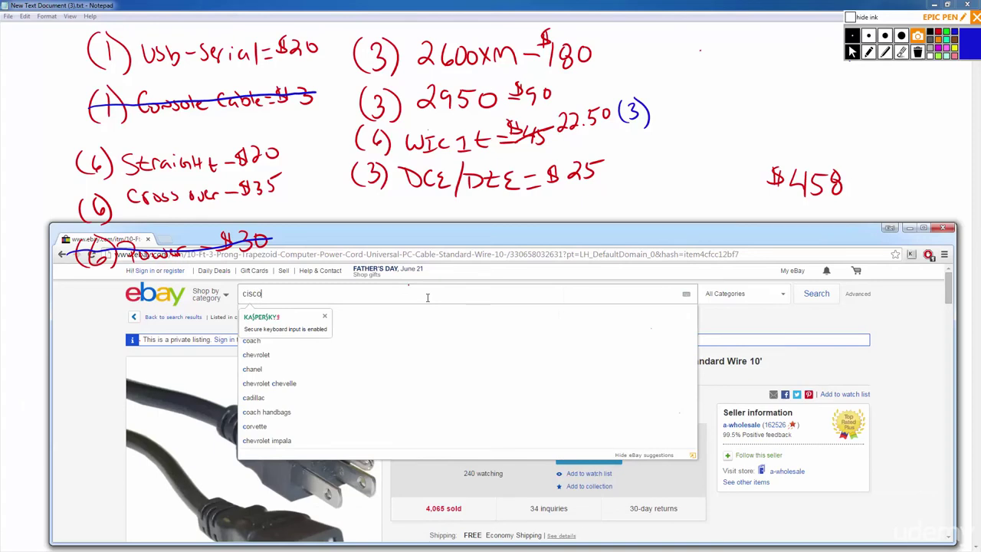
type("2600")
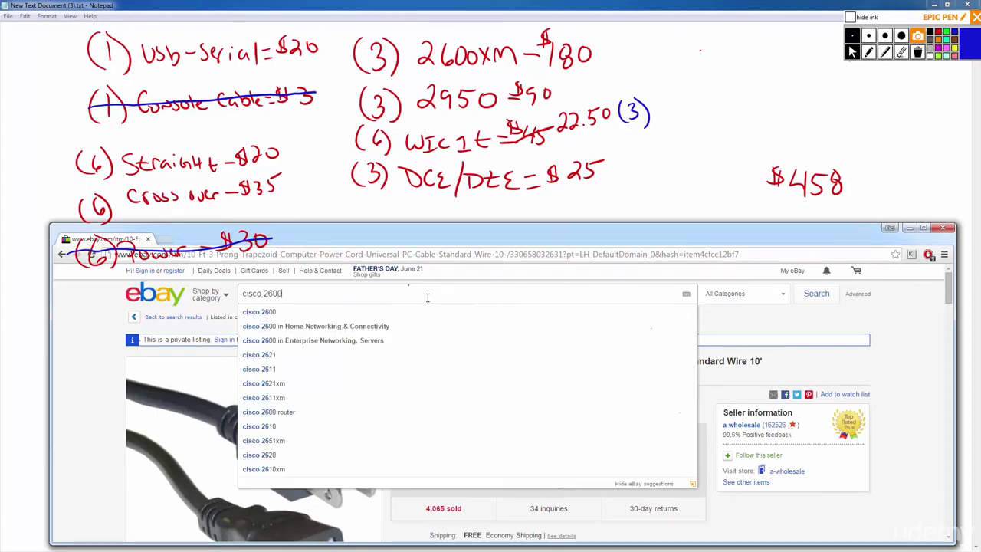
key("Return")
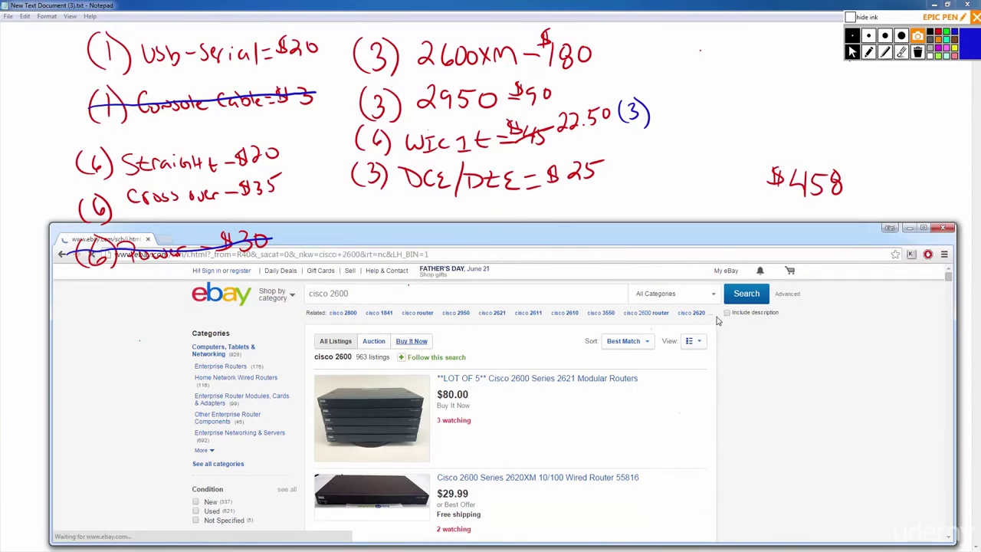
left_click(648, 345)
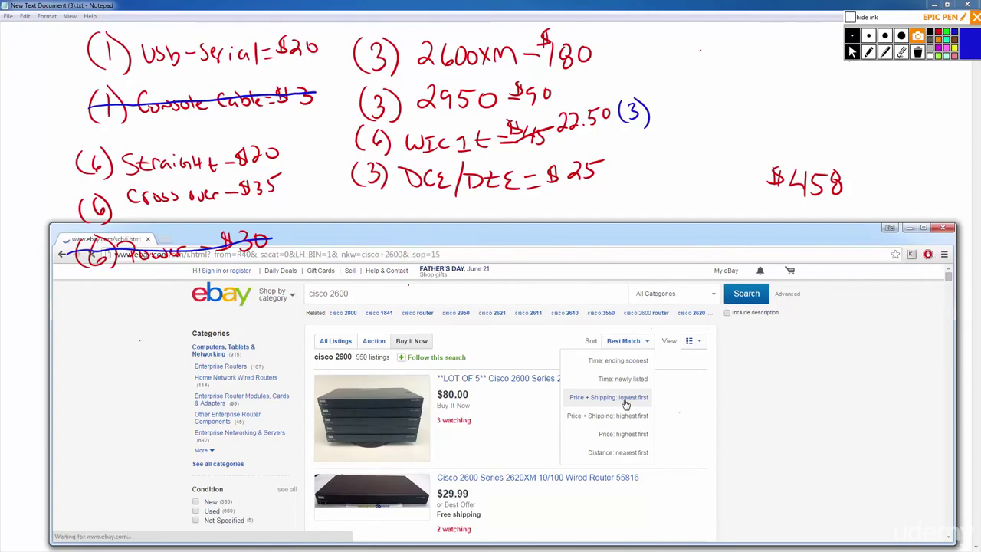
left_click(625, 399)
Scroll through the results of memory modules, WIC-1T cards and rack kits.
scroll(628, 407, "down", 3)
scroll(628, 407, "down", 15)
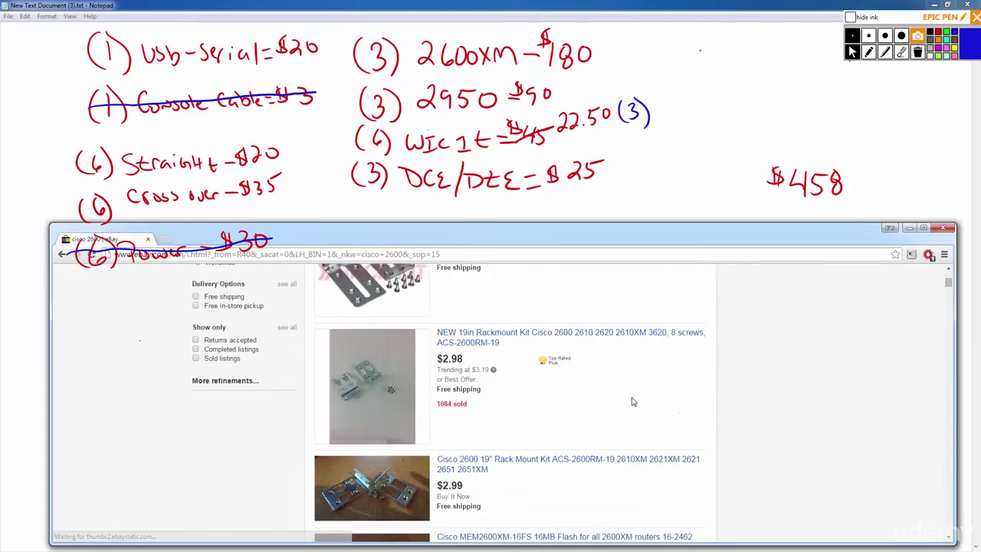
scroll(815, 424, "down", 10)
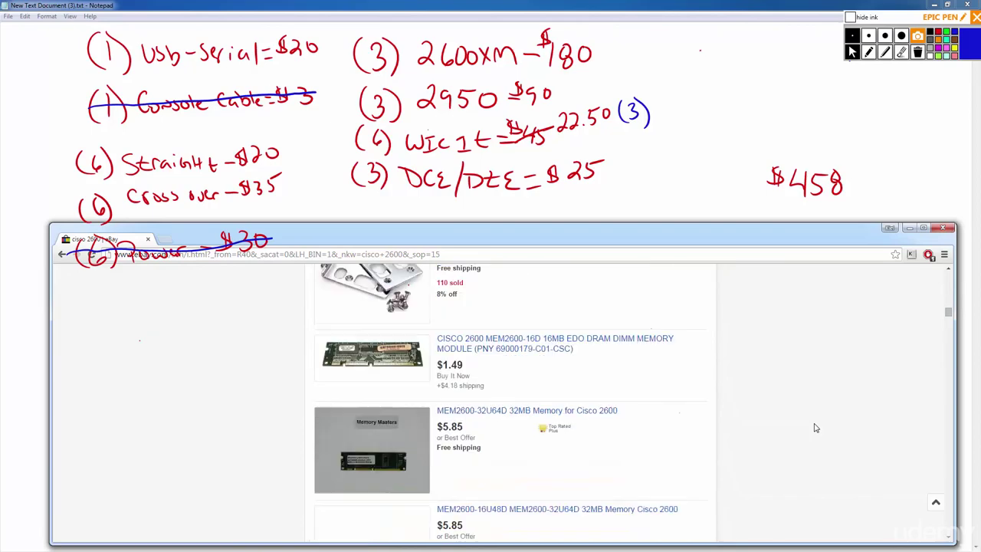
scroll(814, 414, "down", 15)
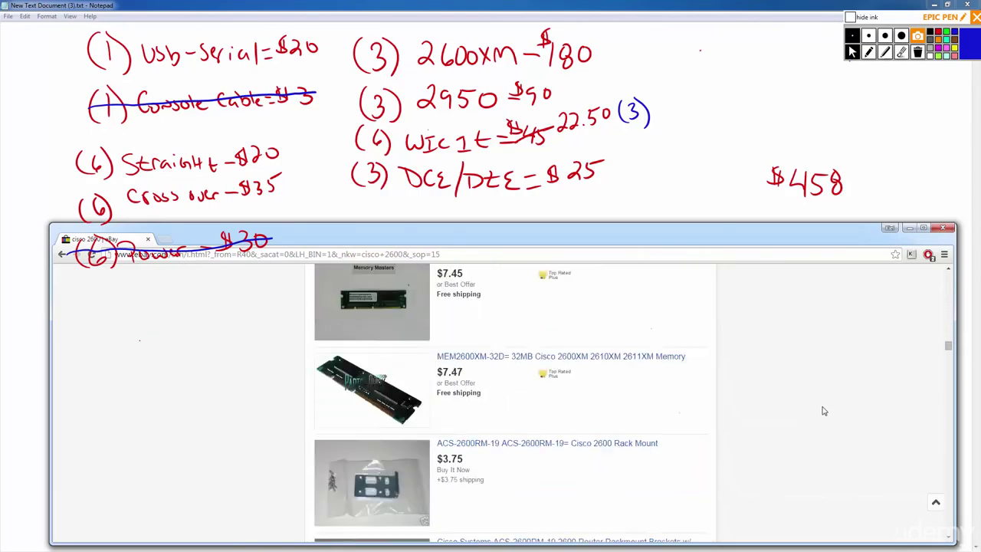
scroll(823, 401, "down", 15)
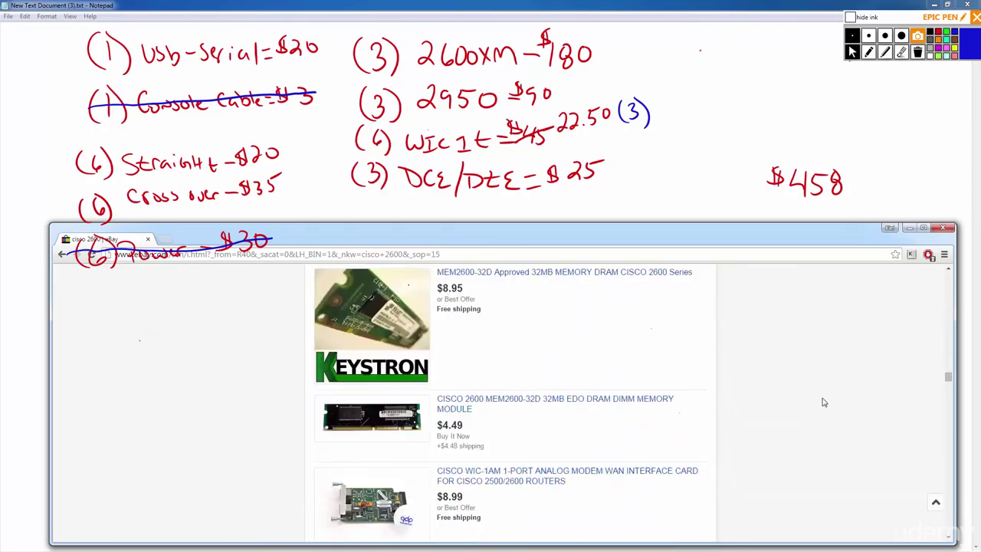
scroll(828, 396, "down", 15)
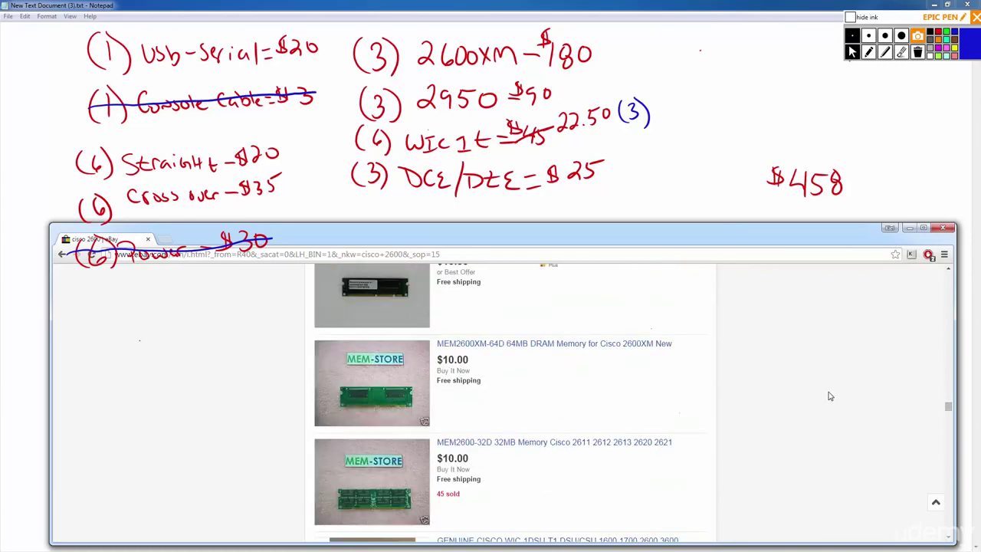
scroll(836, 390, "down", 15)
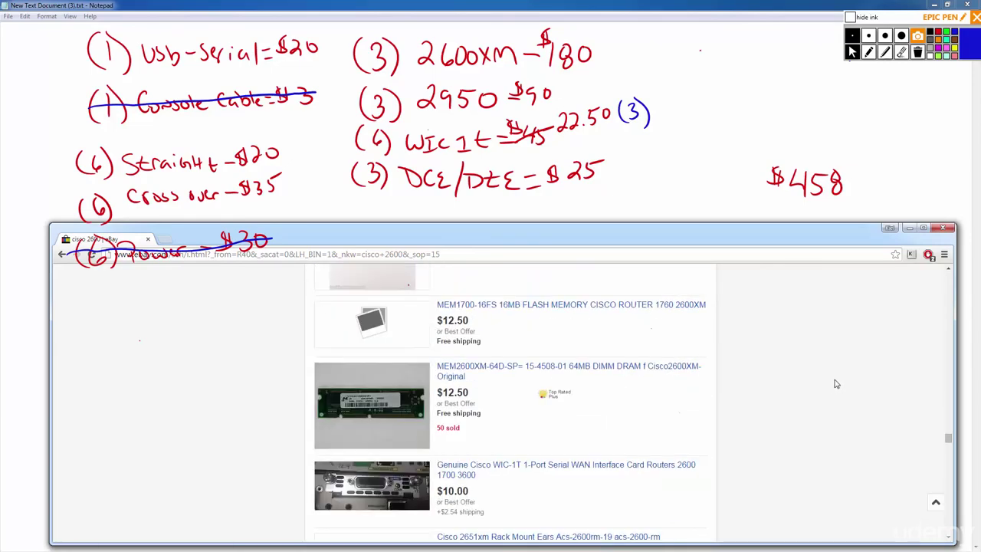
scroll(836, 380, "down", 15)
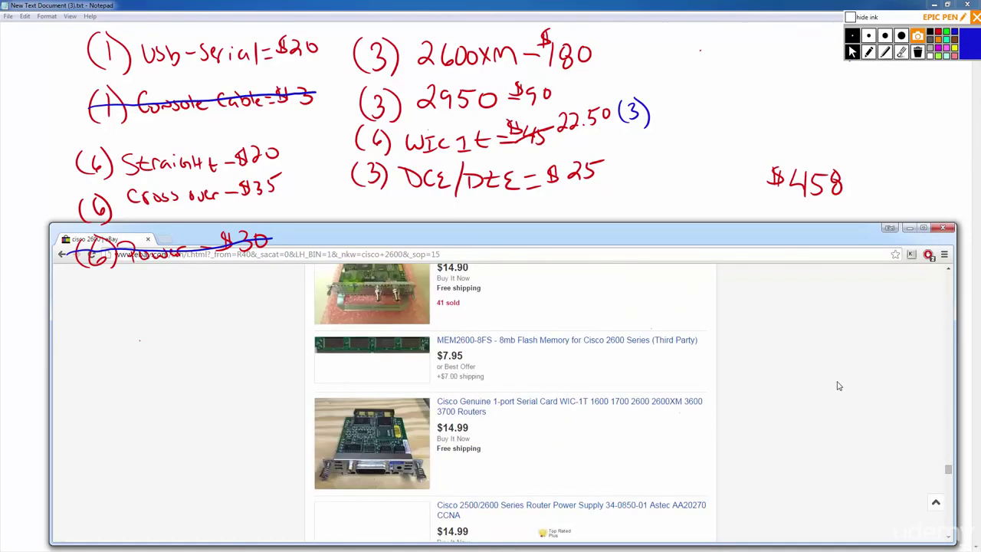
scroll(843, 383, "down", 5)
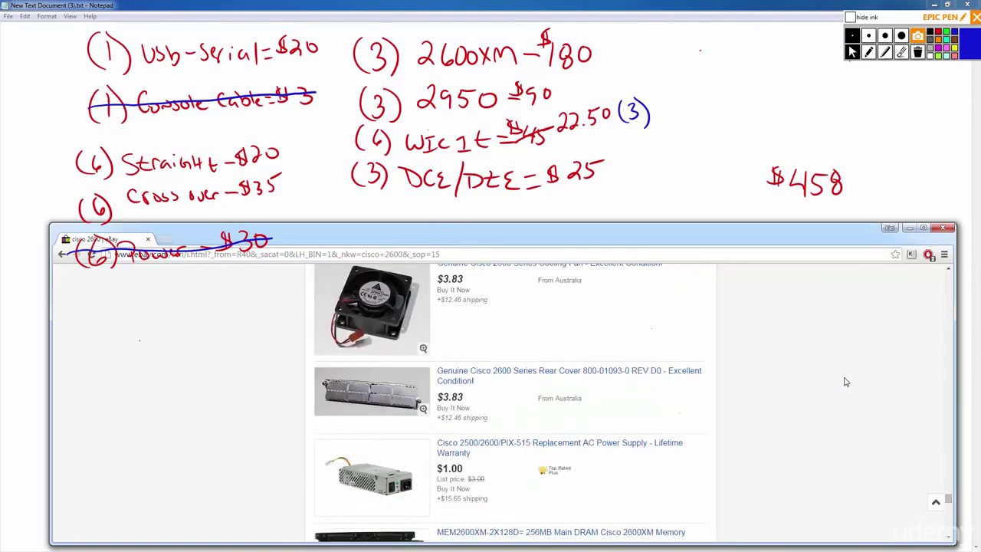
scroll(844, 381, "down", 5)
scroll(839, 384, "down", 10)
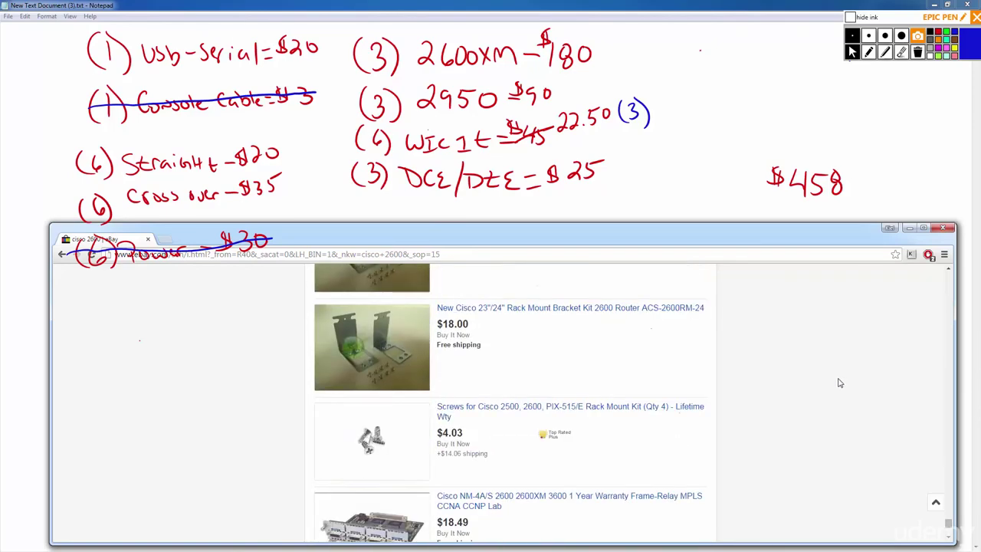
left_click(471, 323)
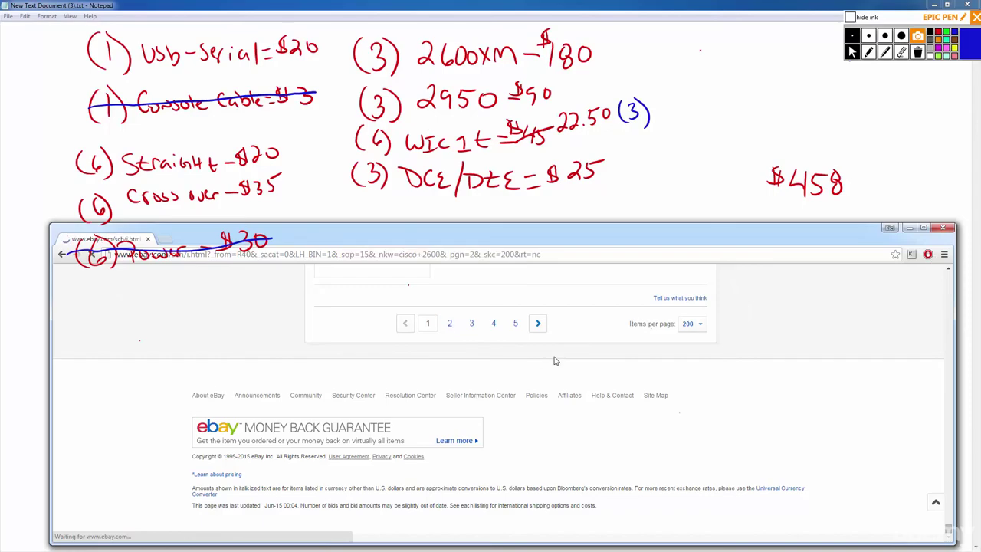
scroll(873, 369, "down", 10)
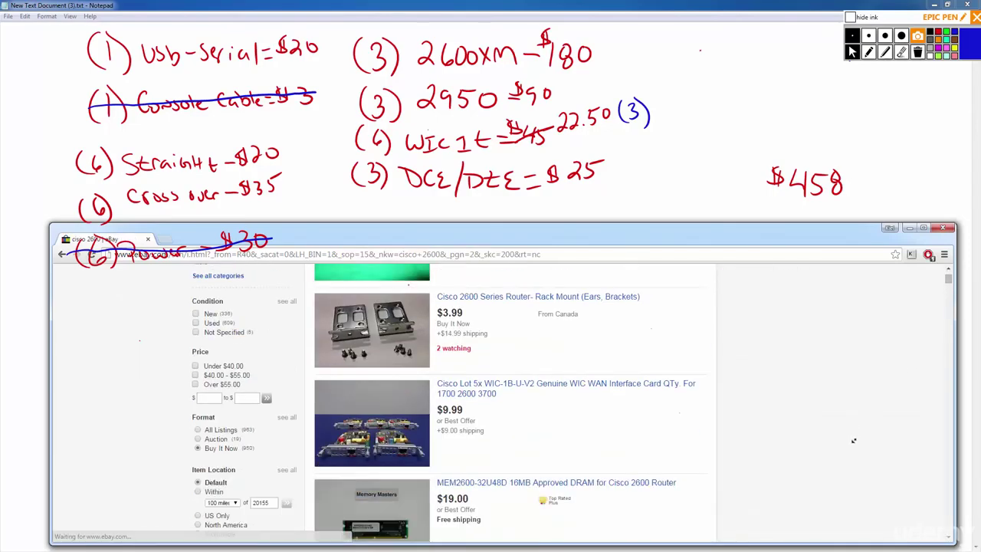
scroll(845, 503, "down", 10)
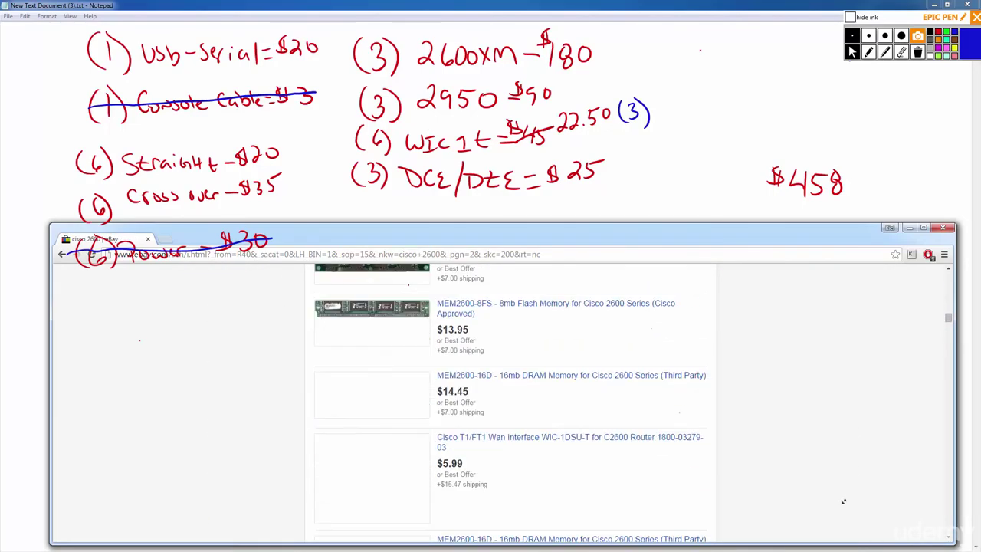
scroll(840, 504, "down", 10)
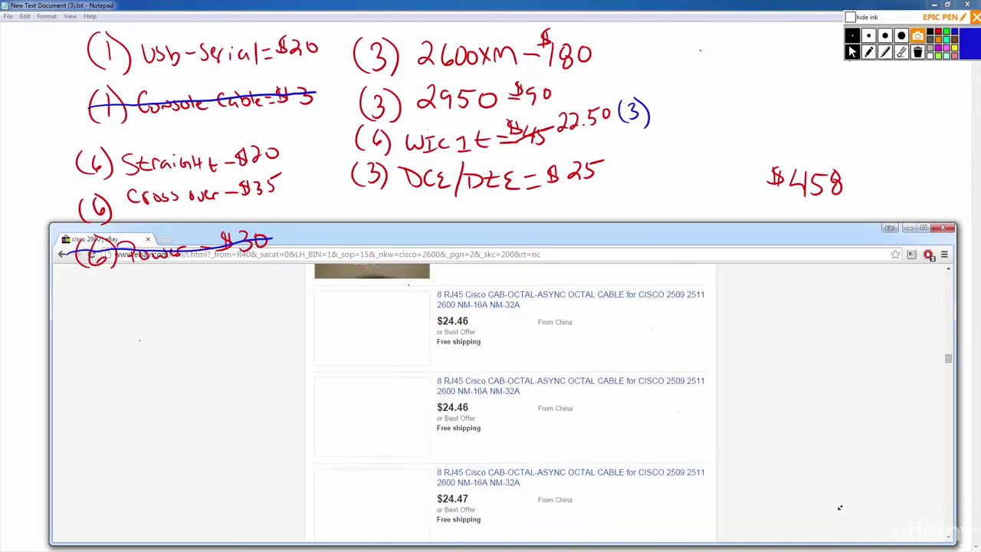
scroll(839, 506, "down", 10)
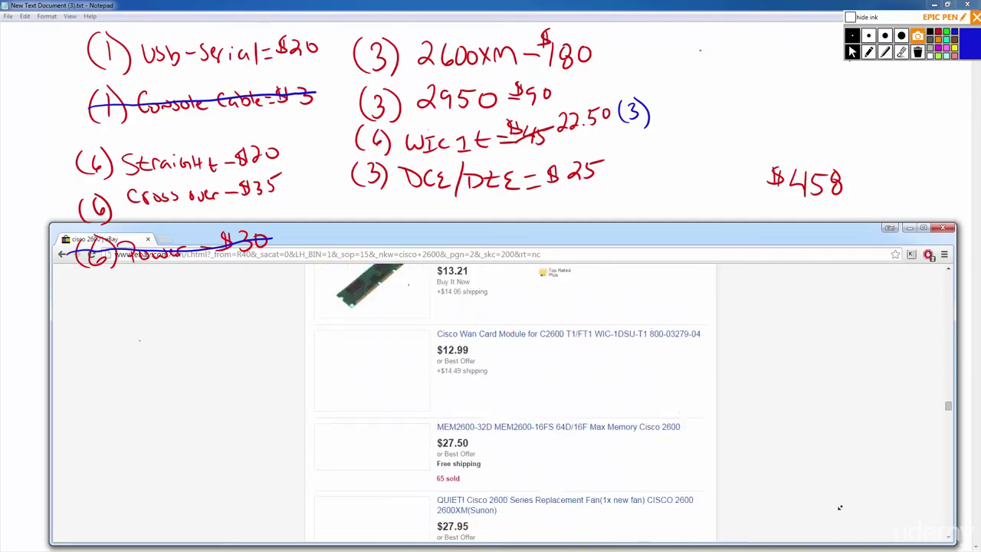
scroll(840, 486, "down", 10)
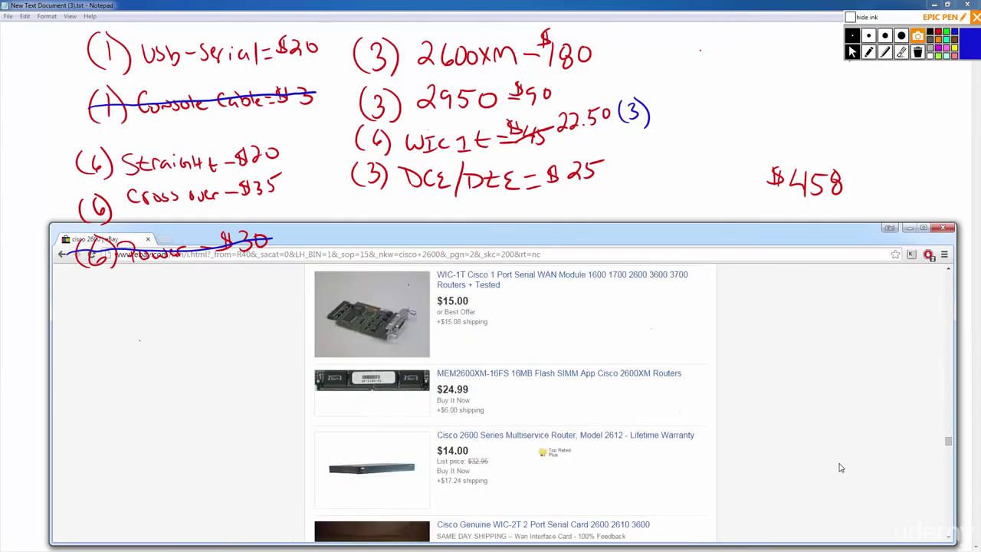
scroll(831, 444, "up", 3)
scroll(828, 443, "down", 4)
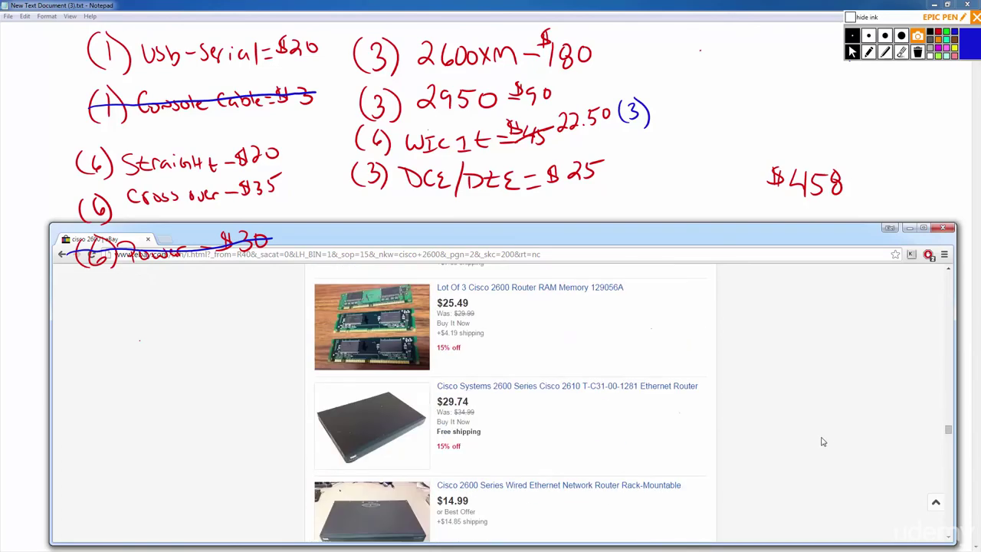
scroll(682, 403, "down", 3)
scroll(675, 393, "down", 8)
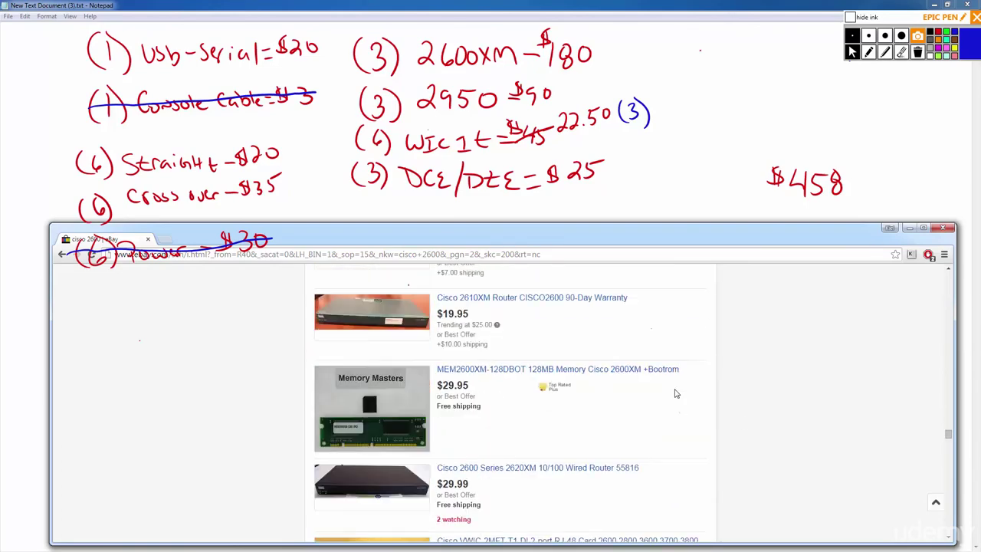
scroll(528, 392, "down", 4)
scroll(527, 392, "up", 4)
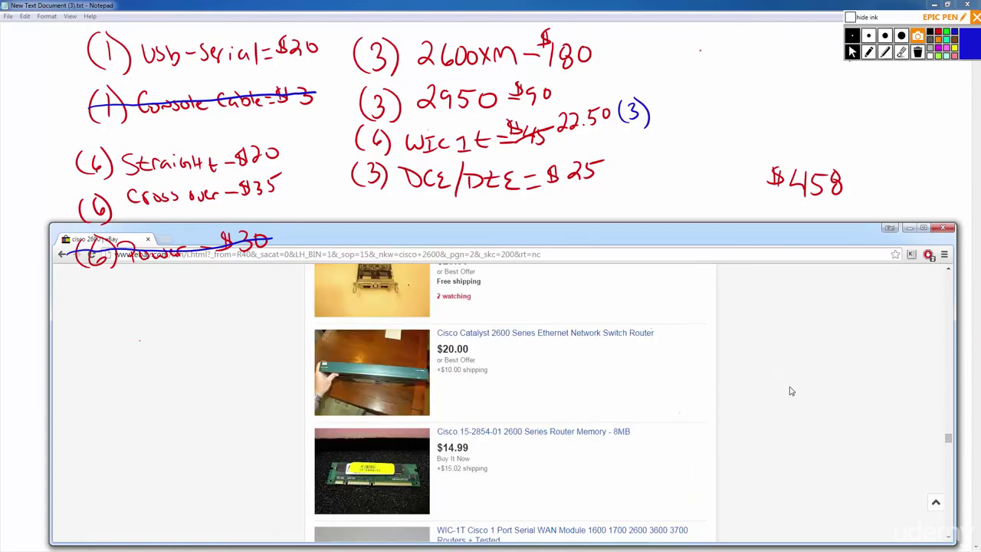
scroll(791, 391, "down", 10)
scroll(644, 378, "down", 10)
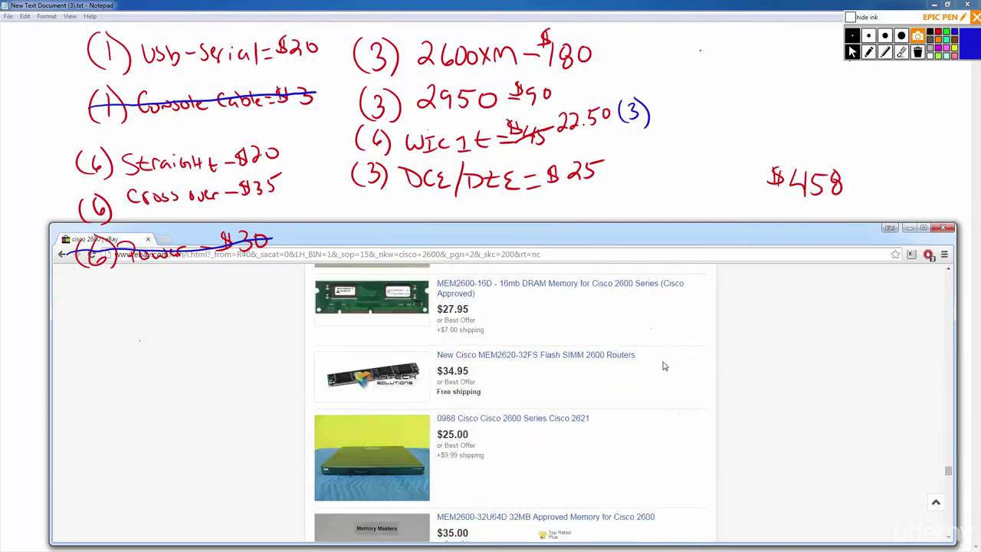
scroll(664, 366, "down", 4)
scroll(651, 360, "up", 1)
scroll(587, 365, "down", 2)
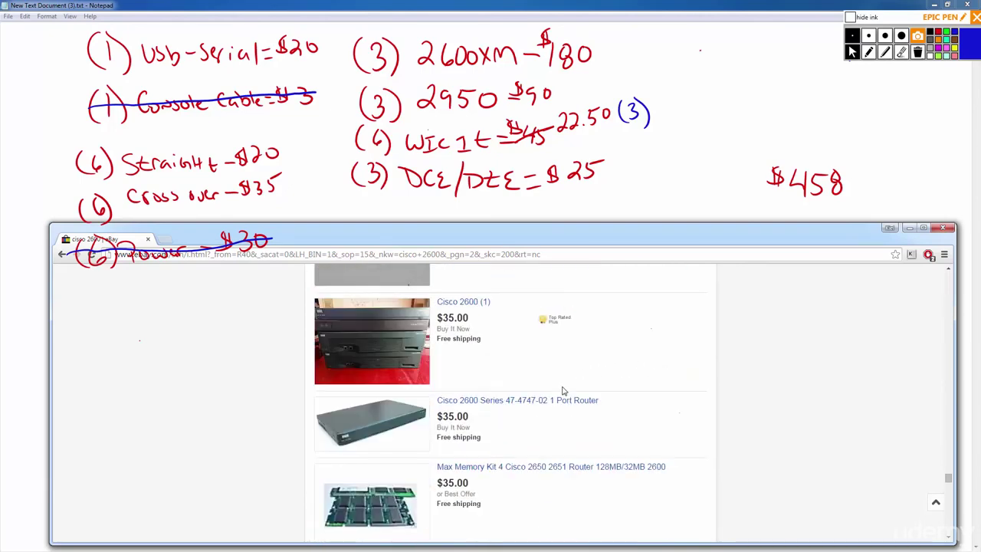
scroll(510, 366, "up", 1)
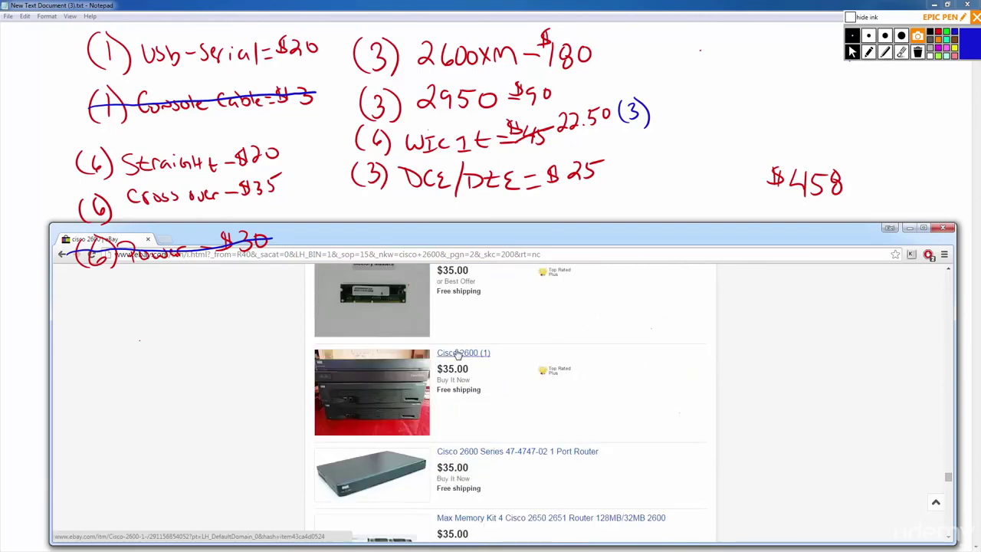
scroll(543, 383, "up", 2)
scroll(498, 375, "down", 2)
scroll(498, 373, "up", 2)
scroll(498, 372, "up", 2)
scroll(497, 373, "down", 1)
scroll(510, 368, "up", 1)
scroll(510, 368, "down", 9)
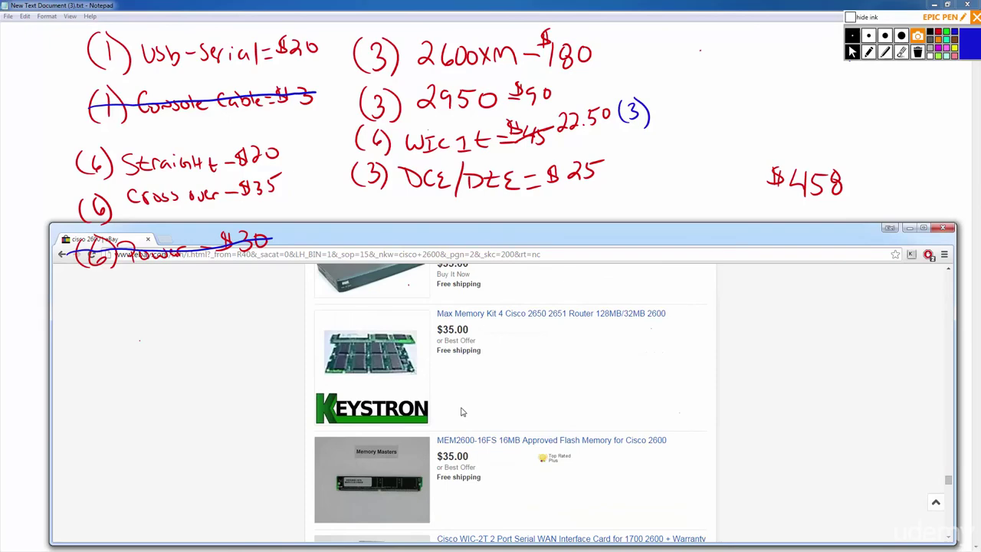
scroll(564, 343, "up", 1)
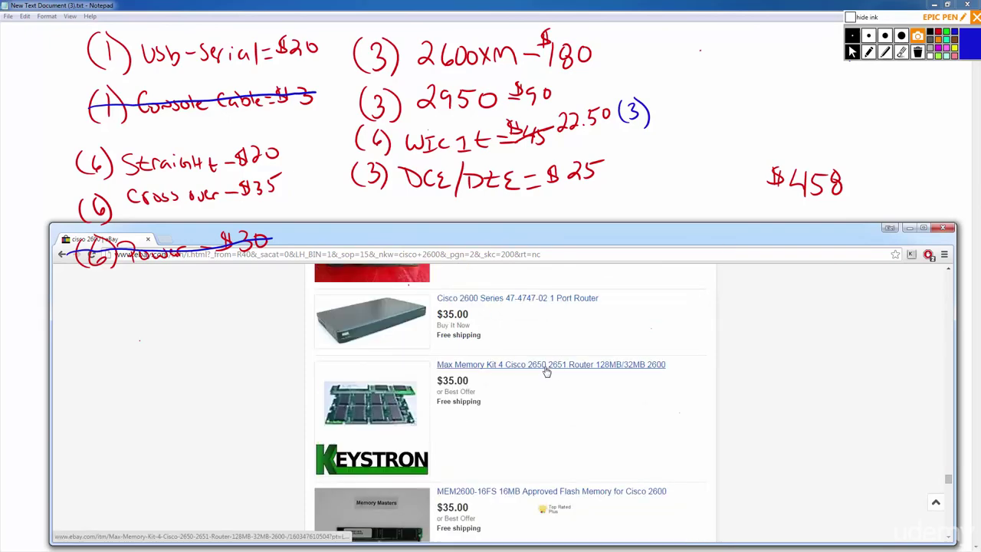
scroll(516, 372, "down", 10)
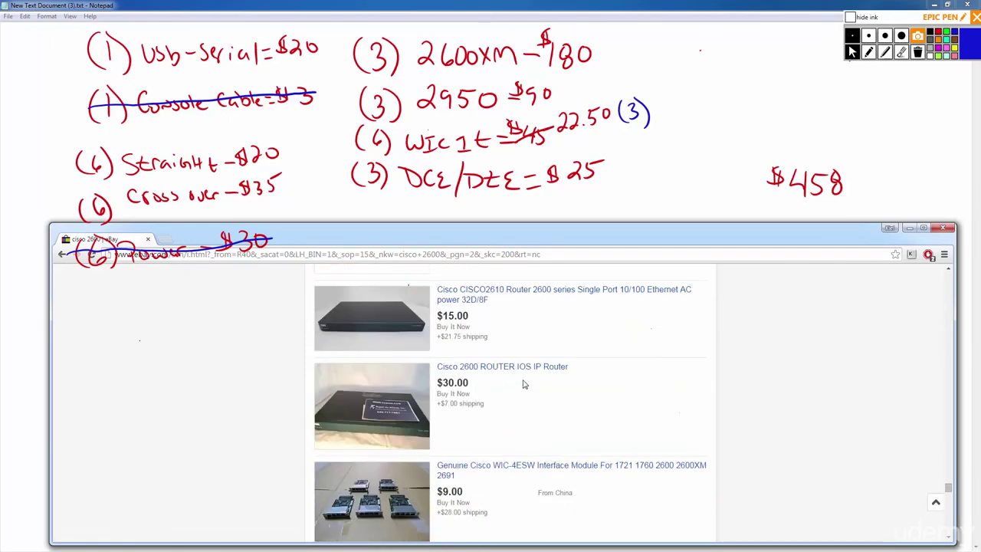
left_click(558, 292)
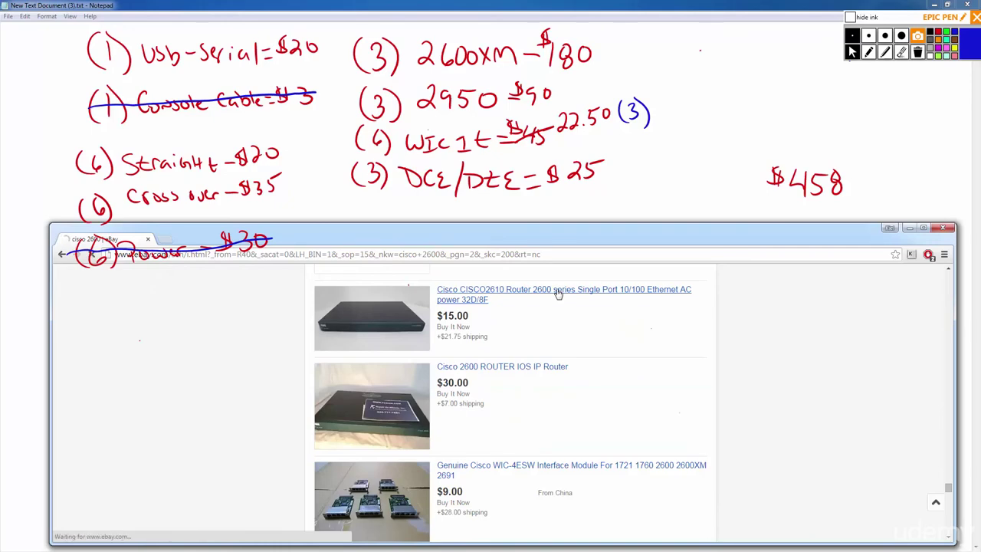
scroll(246, 436, "down", 2)
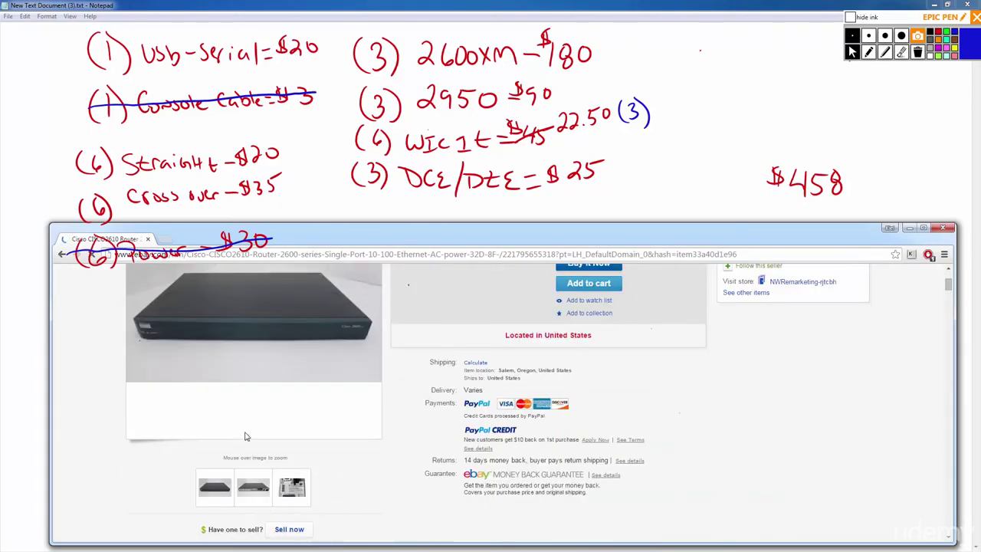
left_click(262, 489)
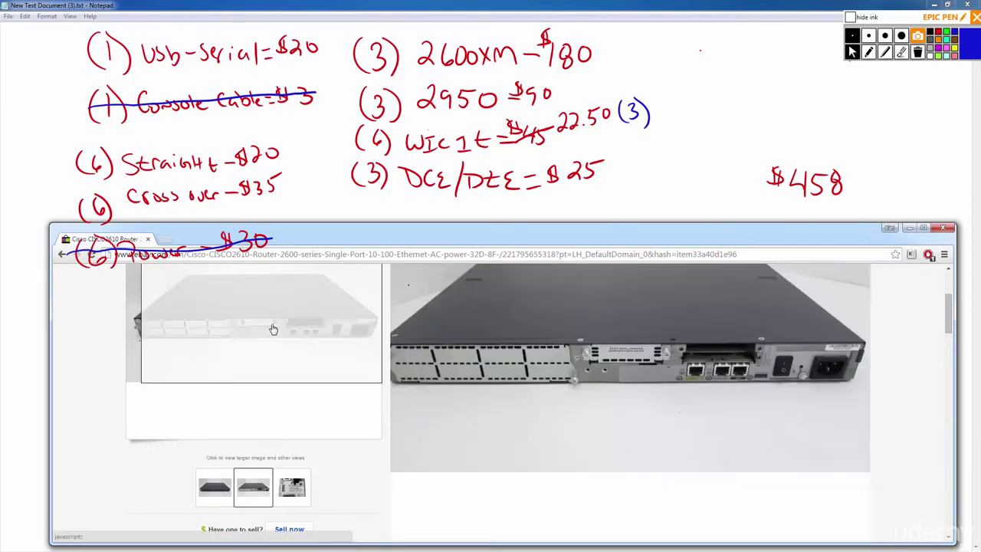
key("alt+Left")
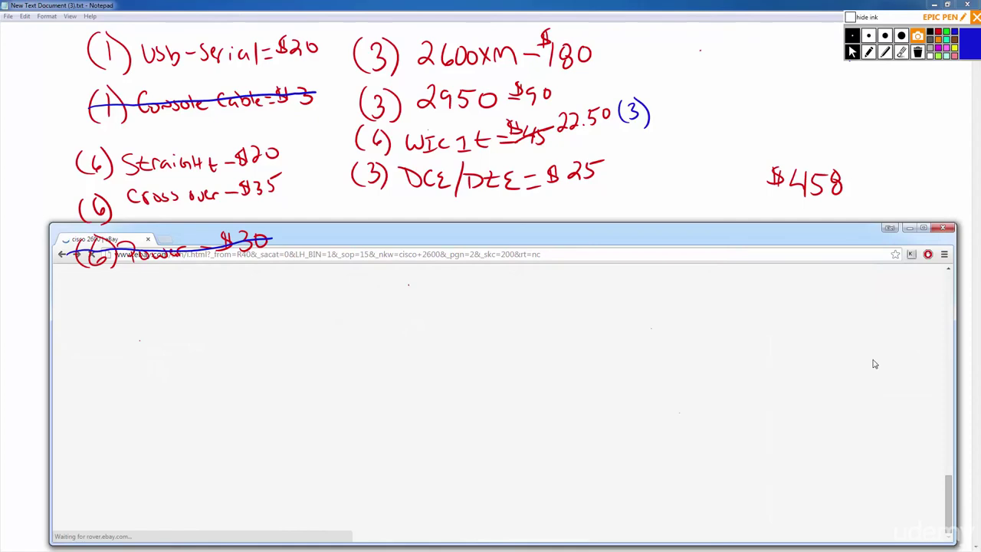
left_click_drag(949, 489, 949, 269)
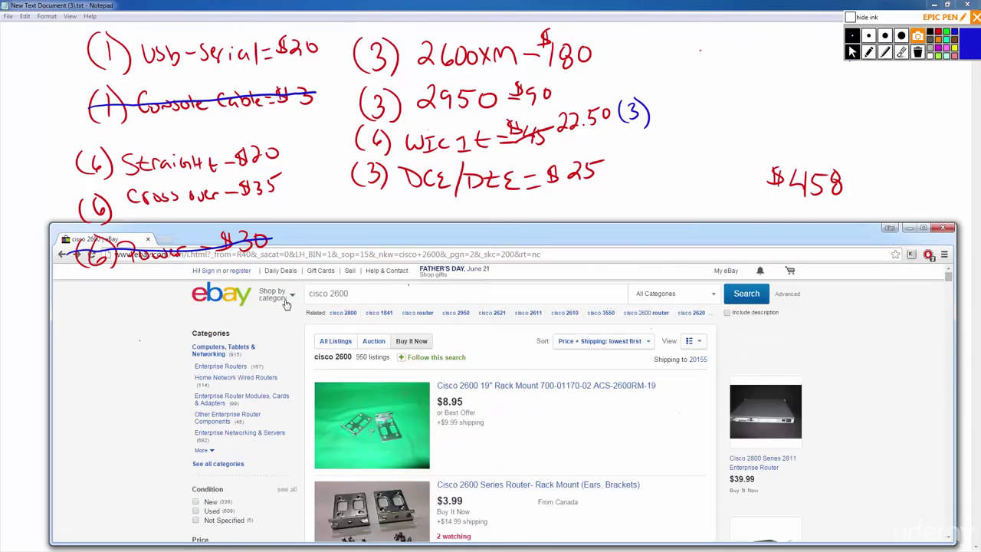
left_click(345, 293)
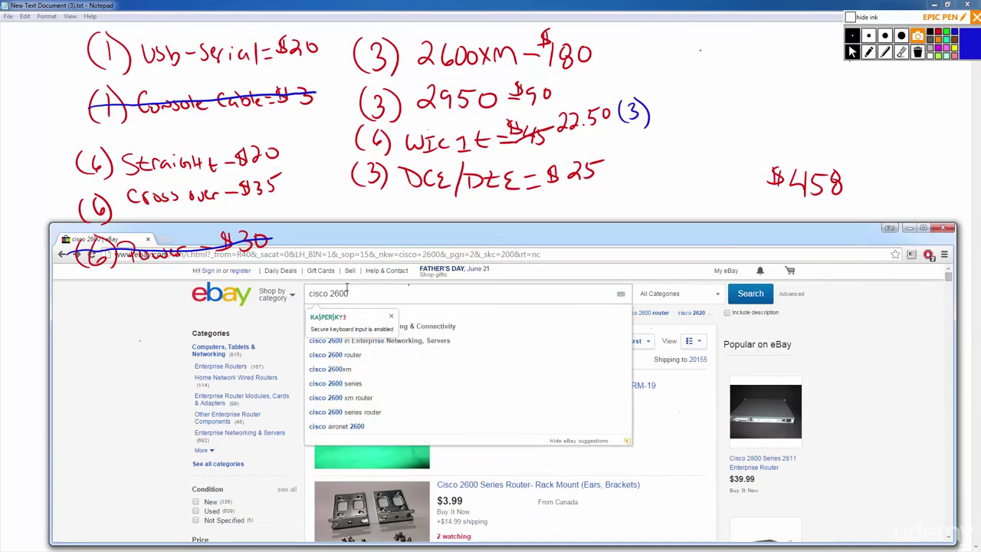
Change the search to 'cisco 2621' and scroll through the results.
key("BackSpace")
key("BackSpace")
type("21")
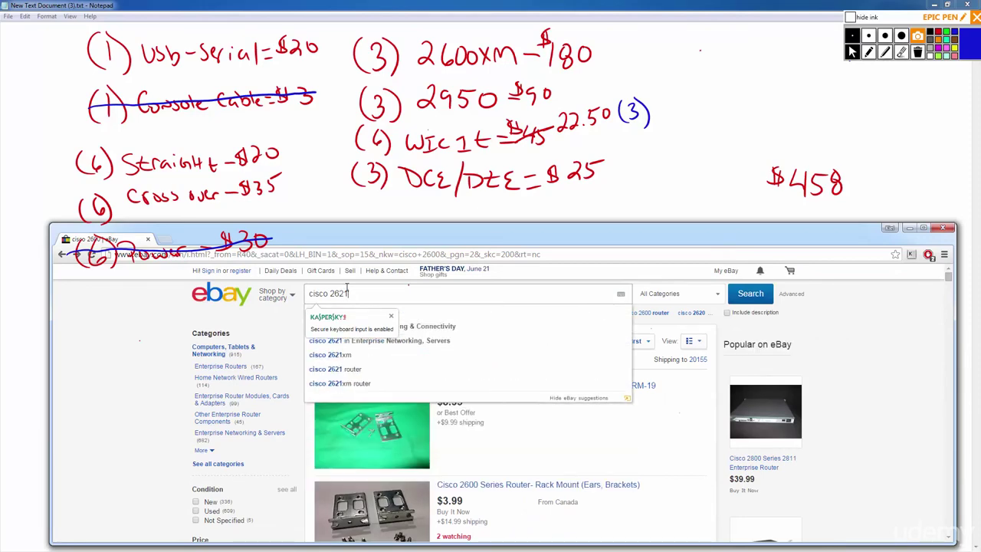
key("Return")
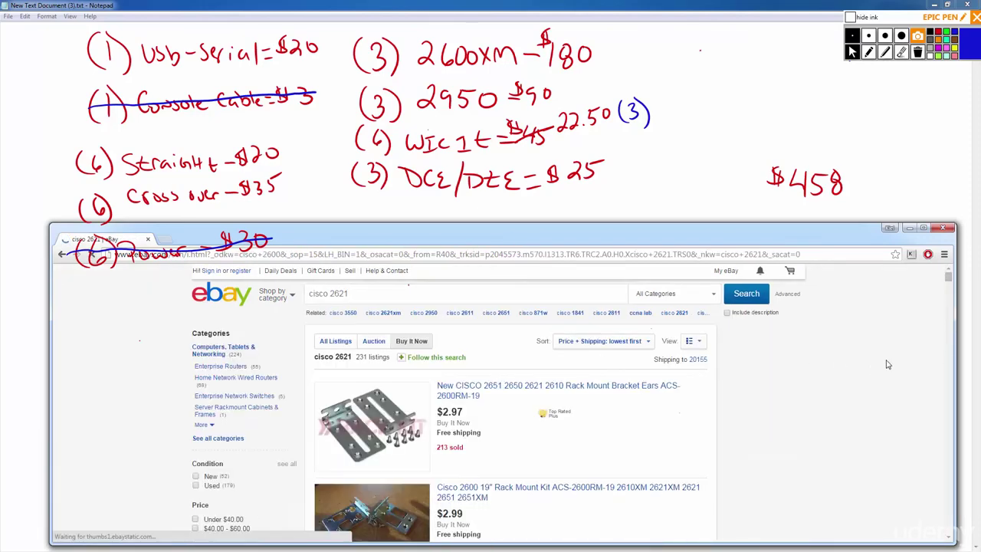
left_click_drag(950, 281, 893, 404)
scroll(802, 435, "down", 2)
scroll(766, 423, "up", 5)
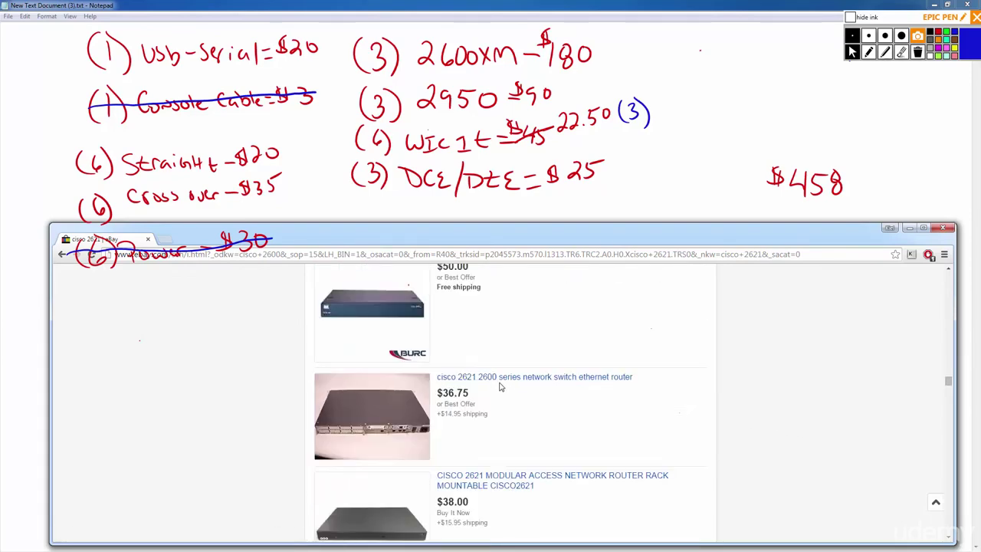
scroll(498, 388, "up", 8)
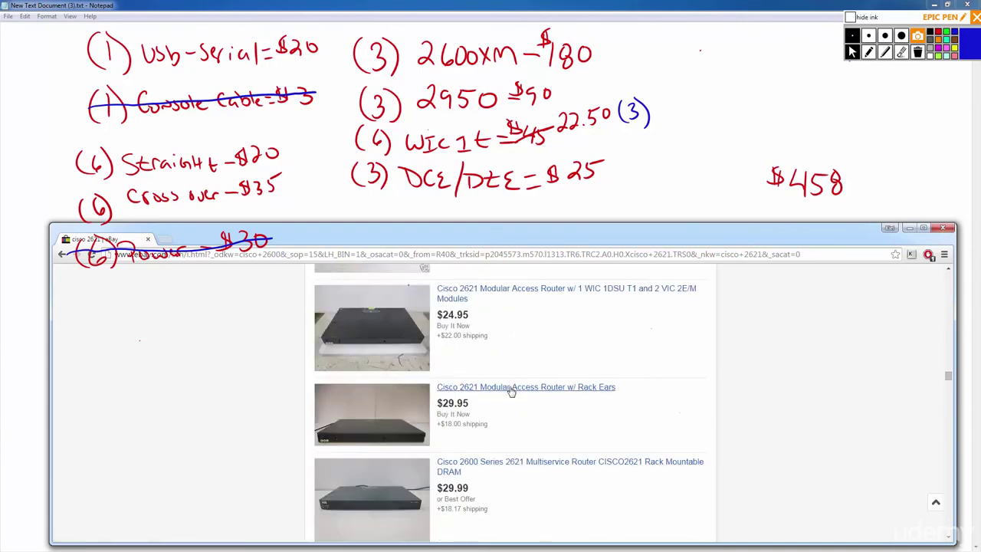
scroll(519, 393, "up", 7)
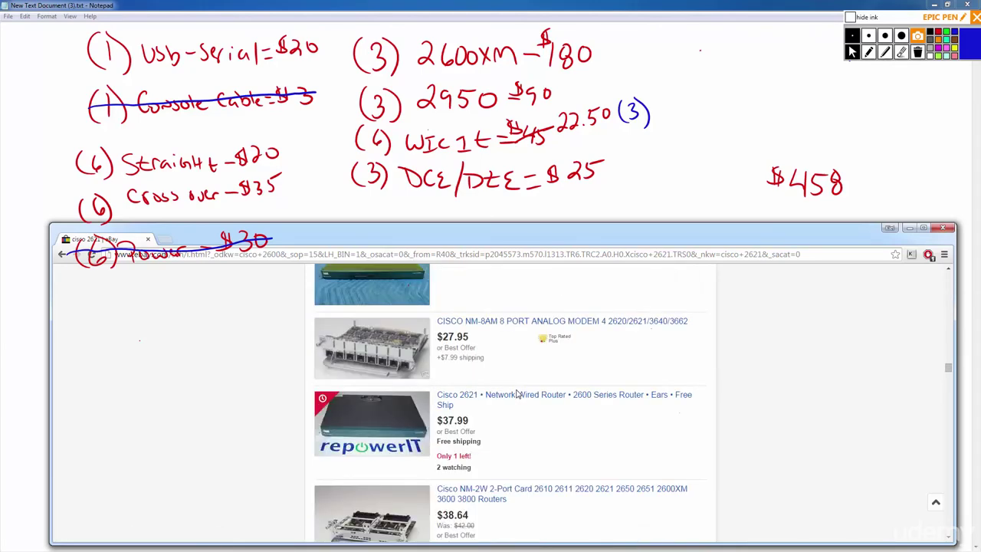
scroll(519, 393, "up", 2)
scroll(517, 389, "down", 4)
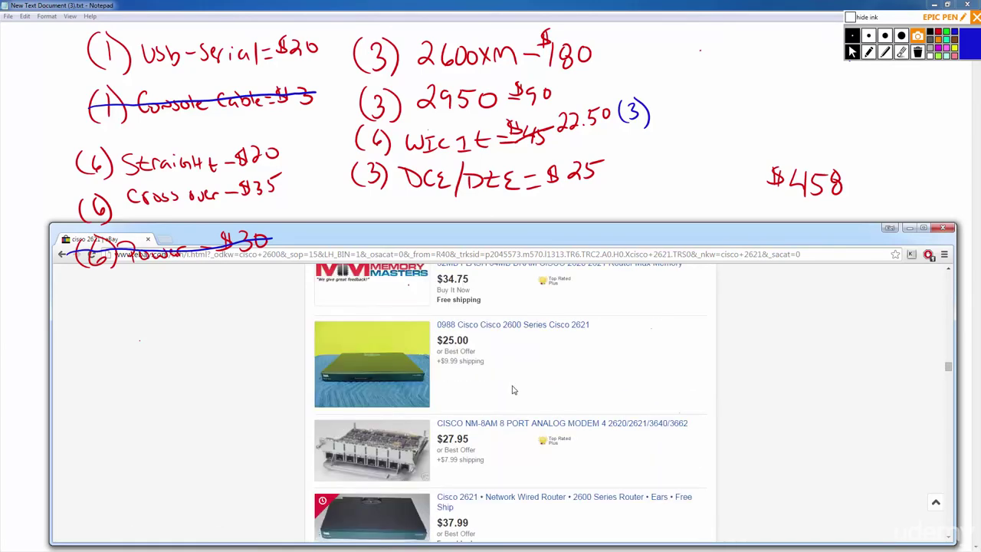
scroll(503, 351, "down", 3)
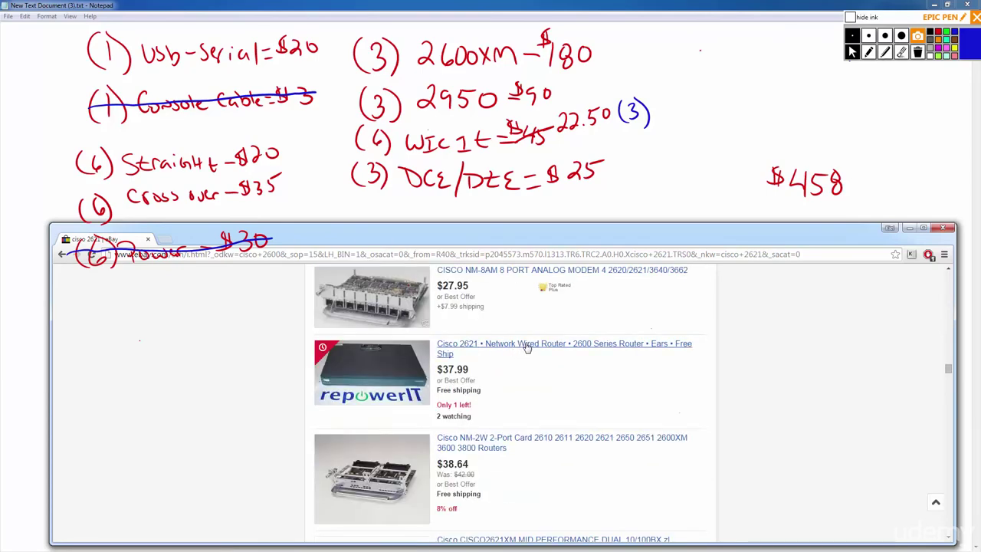
Check the Cisco 2621 Network Wired Router listing and return to the results.
left_click(554, 387)
scroll(485, 404, "down", 2)
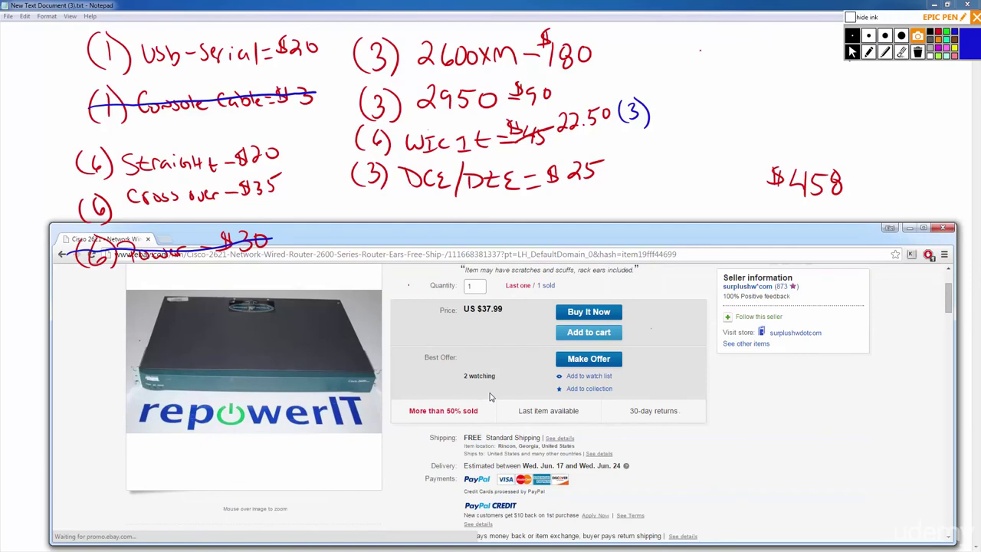
scroll(491, 397, "up", 2)
key("BackSpace")
scroll(469, 375, "down", 3)
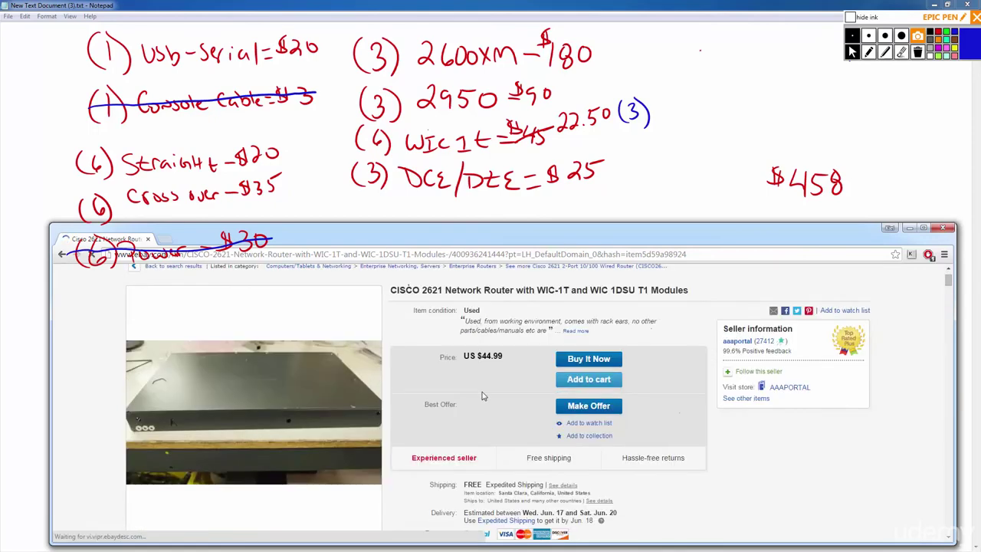
scroll(491, 400, "down", 2)
key("BackSpace")
scroll(495, 391, "down", 4)
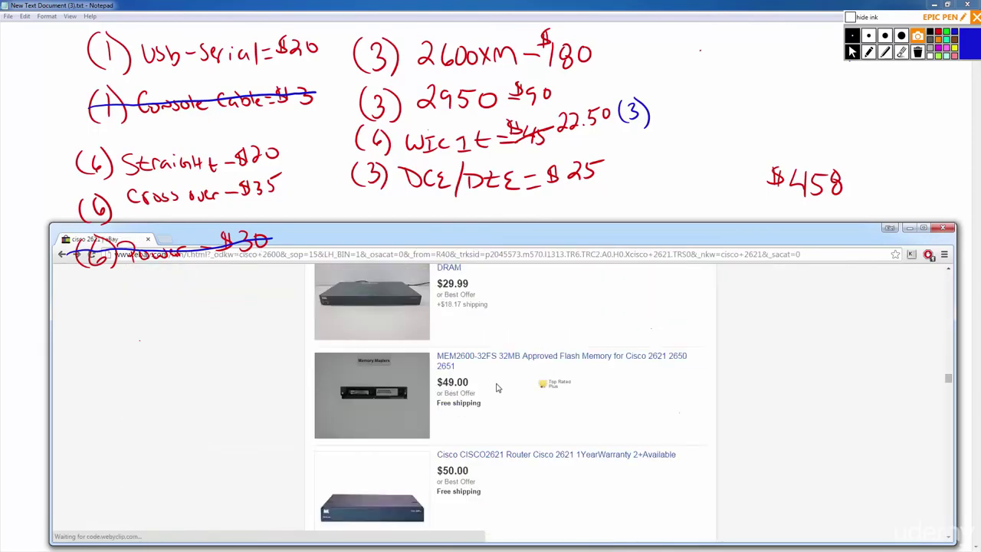
scroll(498, 386, "down", 2)
Check the cisco 2621 2600 series listing, then open the $35.00 CISCO2621 Router Dual listing.
left_click(507, 278)
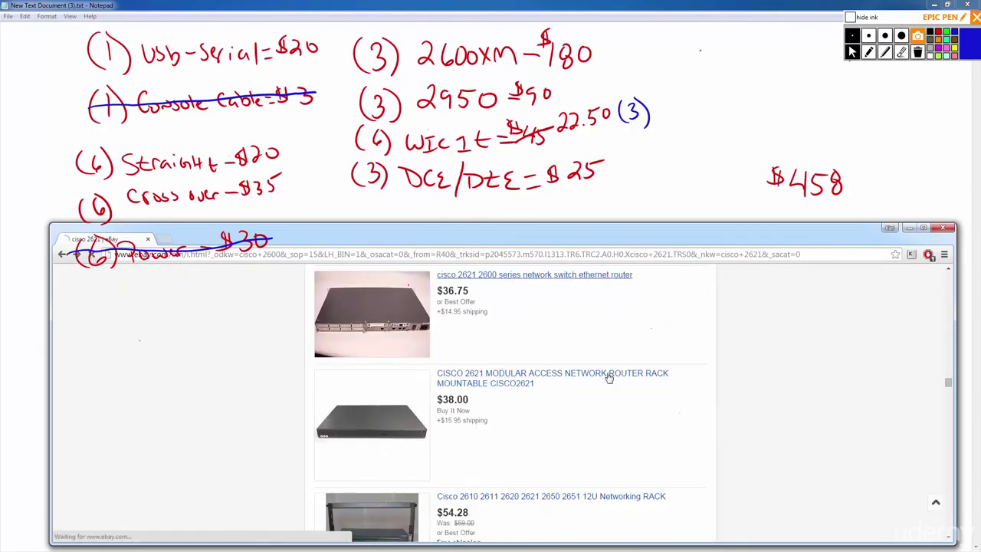
key("BackSpace")
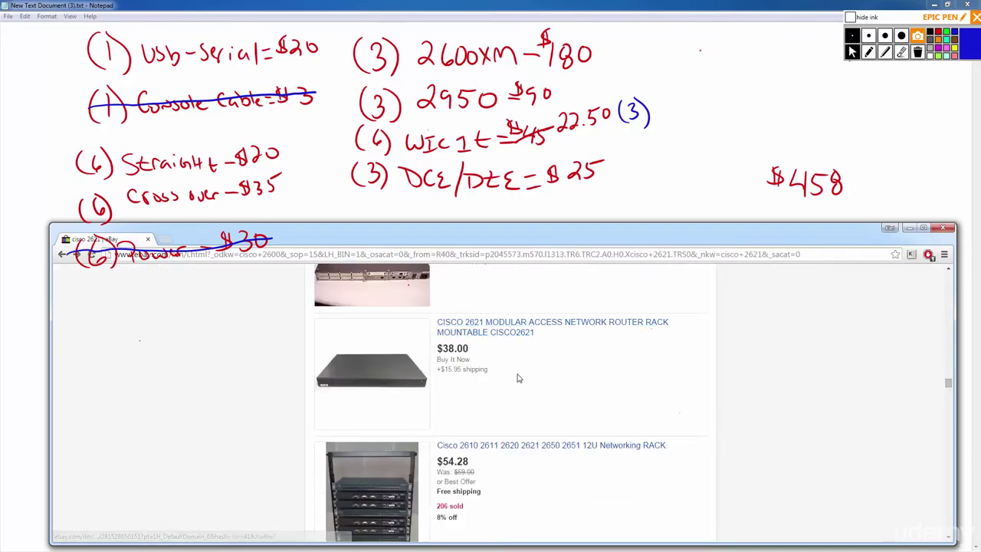
scroll(512, 387, "down", 1)
scroll(523, 391, "down", 2)
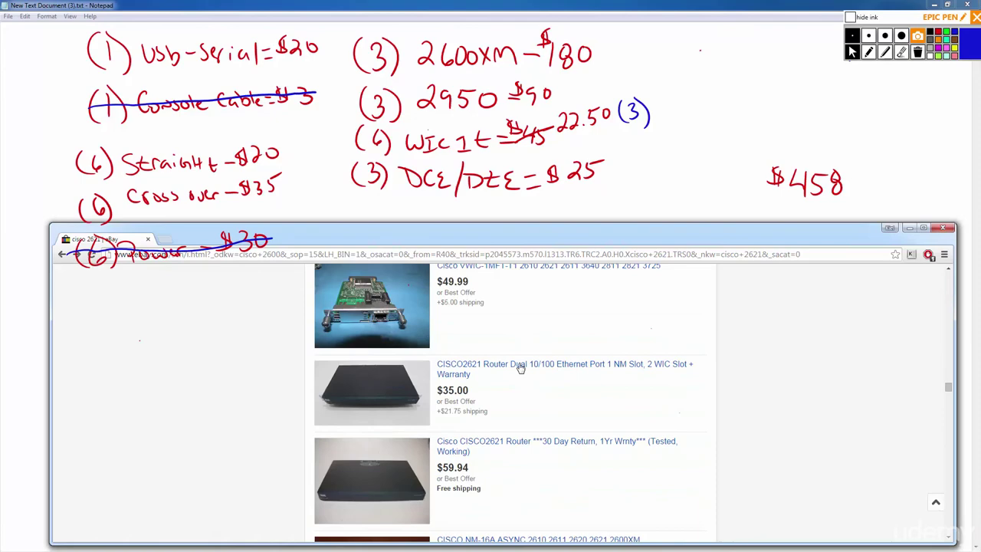
left_click(520, 367)
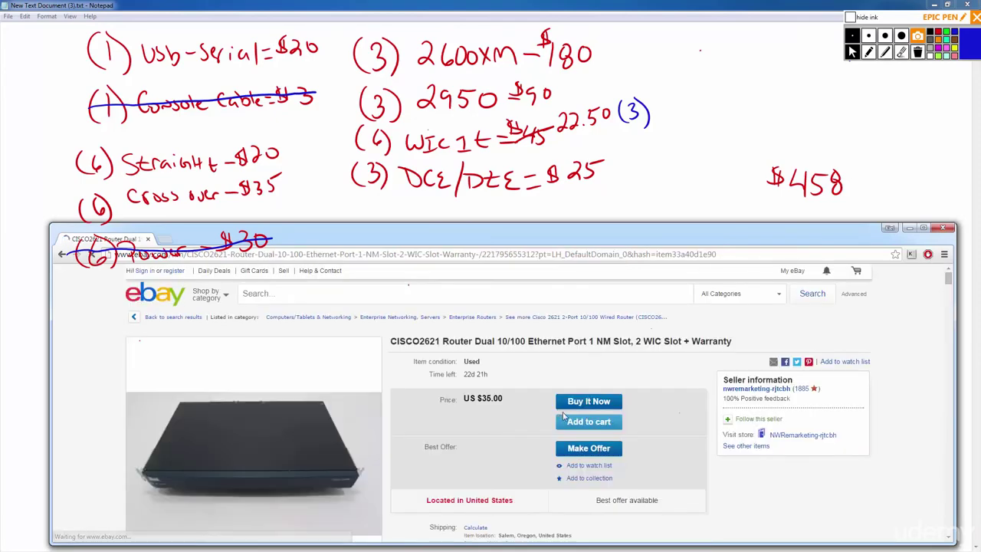
Return to the cisco 2621 results and check the Cisco 2621XM router listing.
scroll(556, 418, "down", 2)
key("alt+Left")
scroll(552, 413, "down", 3)
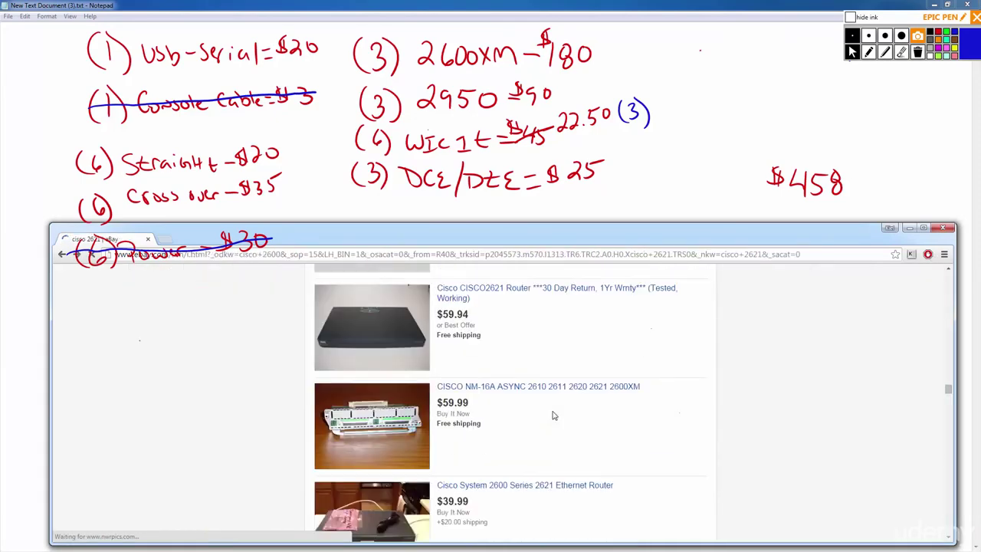
scroll(527, 394, "down", 2)
scroll(498, 377, "down", 1)
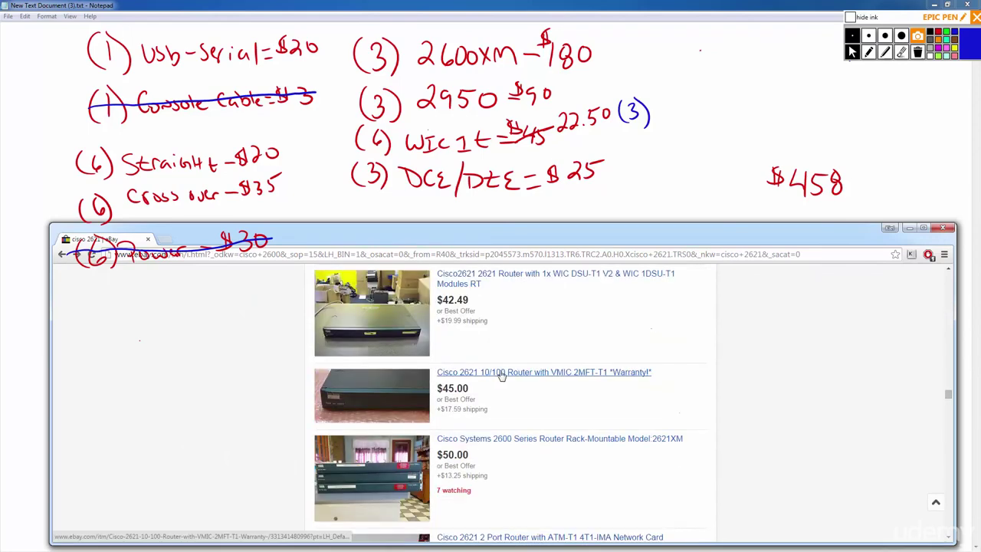
scroll(537, 450, "down", 2)
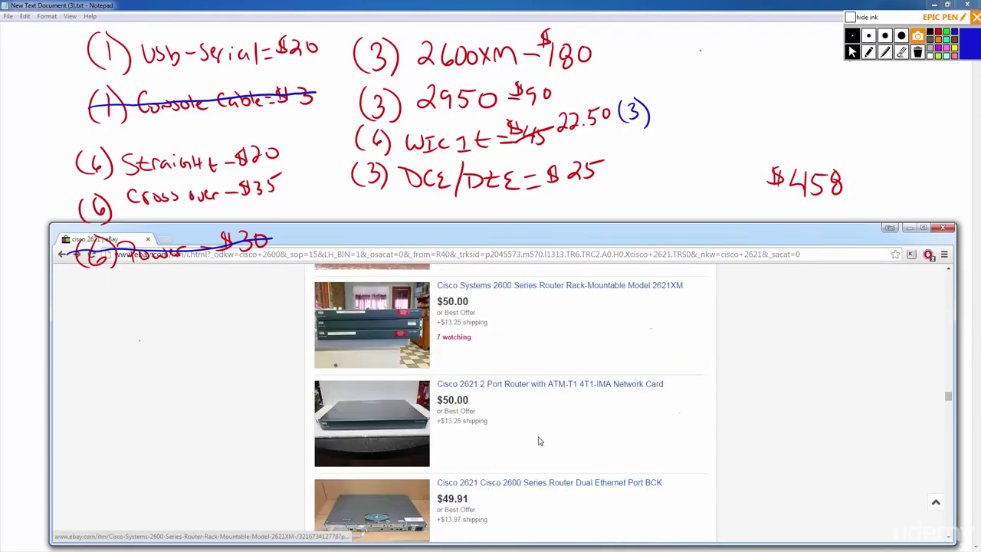
left_click(523, 292)
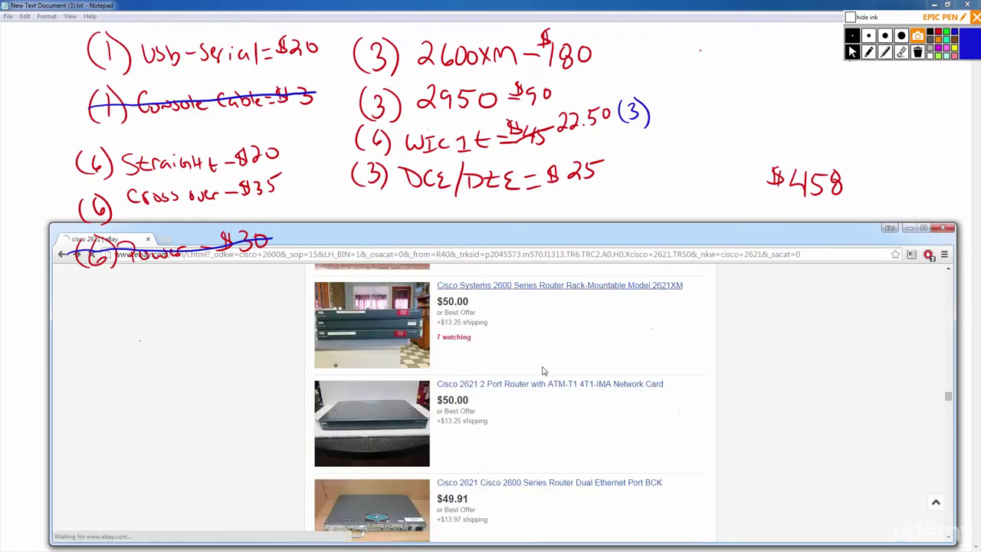
key("alt+Left")
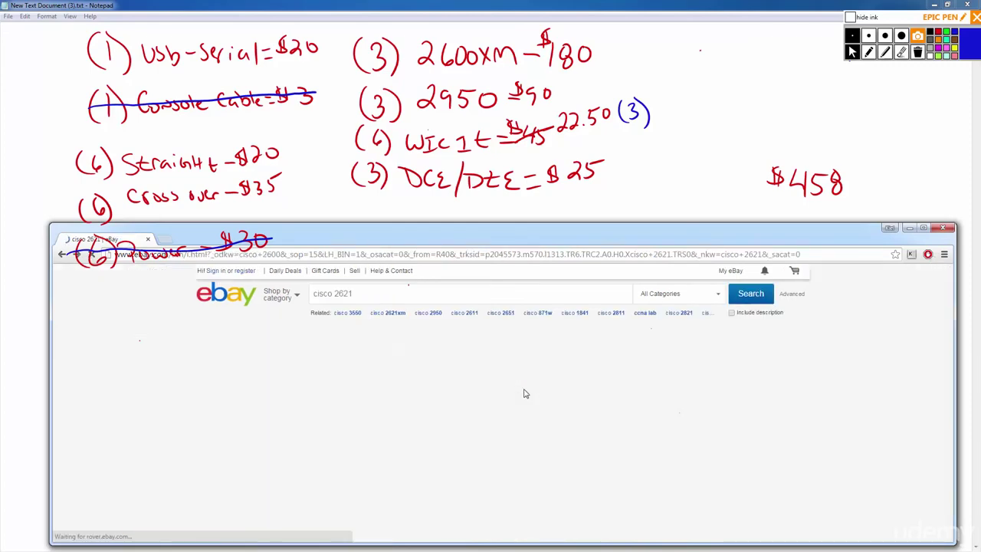
Review the $40.00 CISCO2621-DC Serial listing with two WIC cards, then open the 2621XM Grade D listing.
scroll(525, 393, "down", 2)
scroll(525, 393, "down", 3)
scroll(522, 387, "up", 1)
scroll(519, 383, "down", 2)
scroll(518, 382, "up", 2)
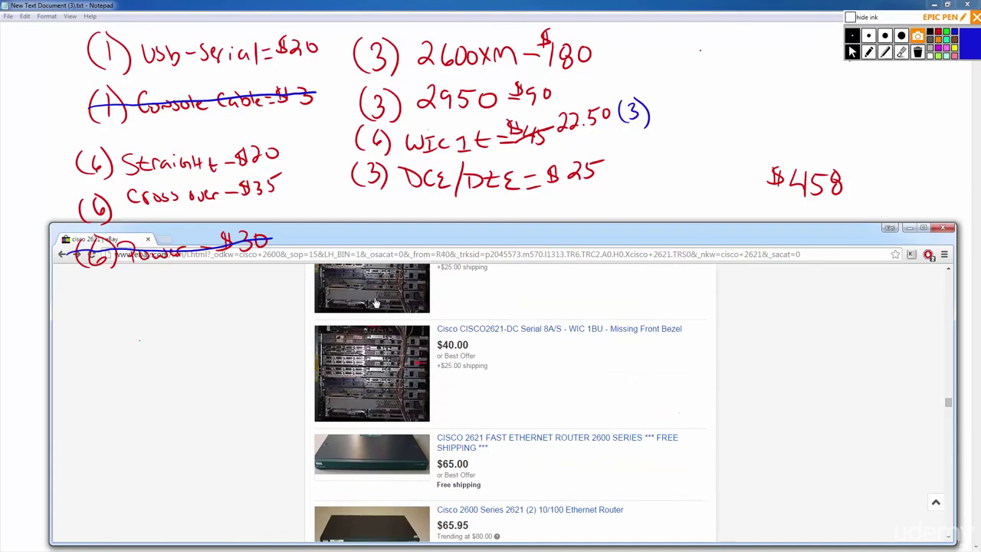
scroll(387, 373, "up", 1)
scroll(535, 413, "down", 2)
scroll(534, 413, "up", 3)
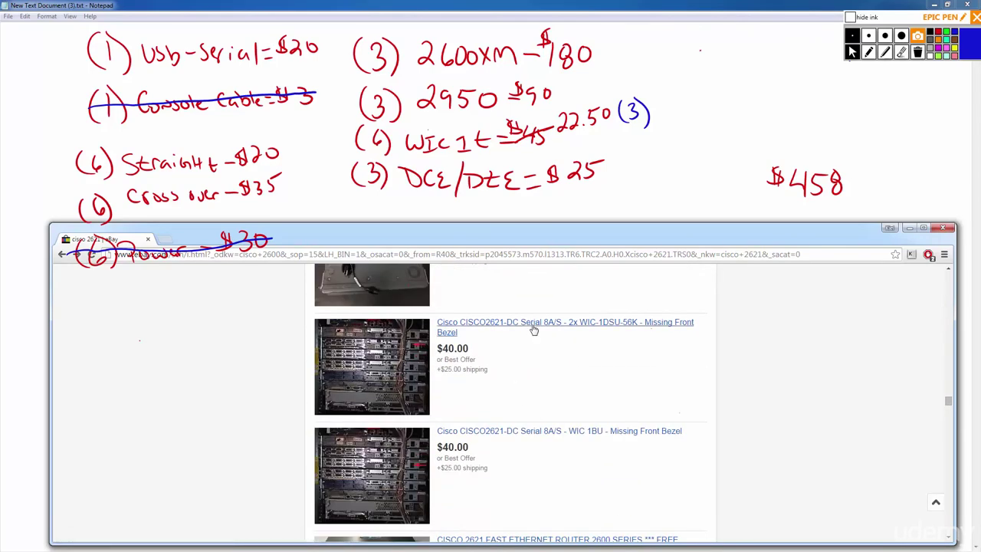
left_click(532, 330)
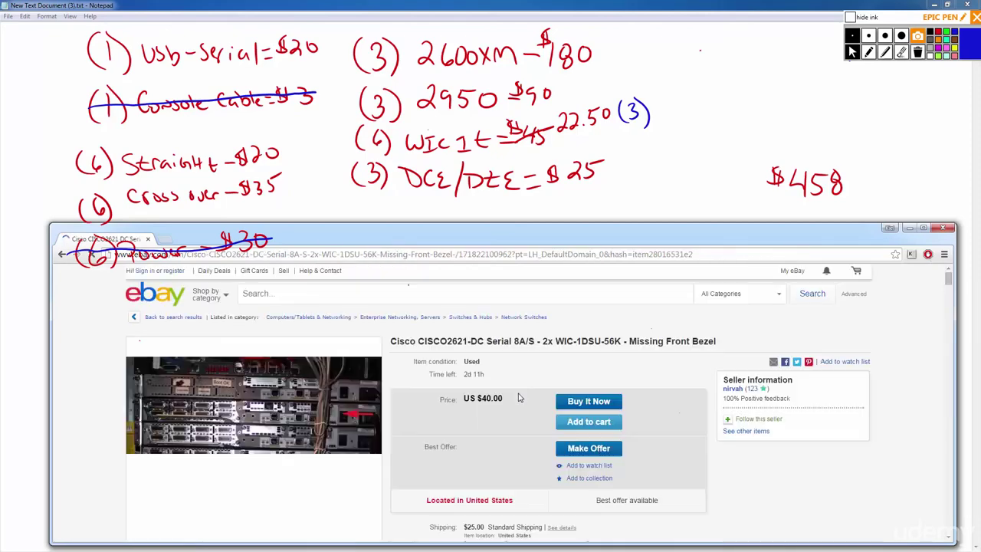
scroll(528, 397, "down", 2)
scroll(528, 397, "up", 2)
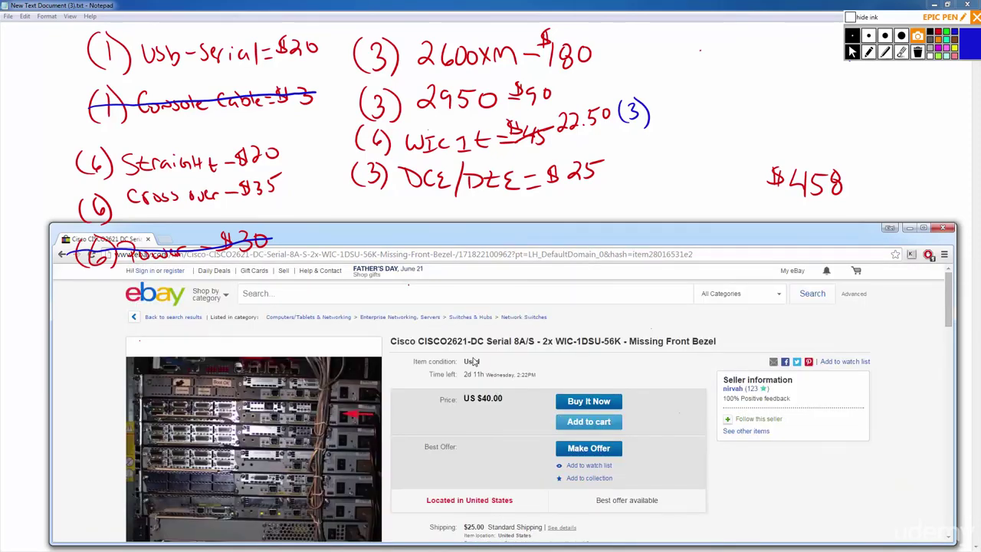
scroll(474, 362, "down", 2)
scroll(468, 356, "down", 8)
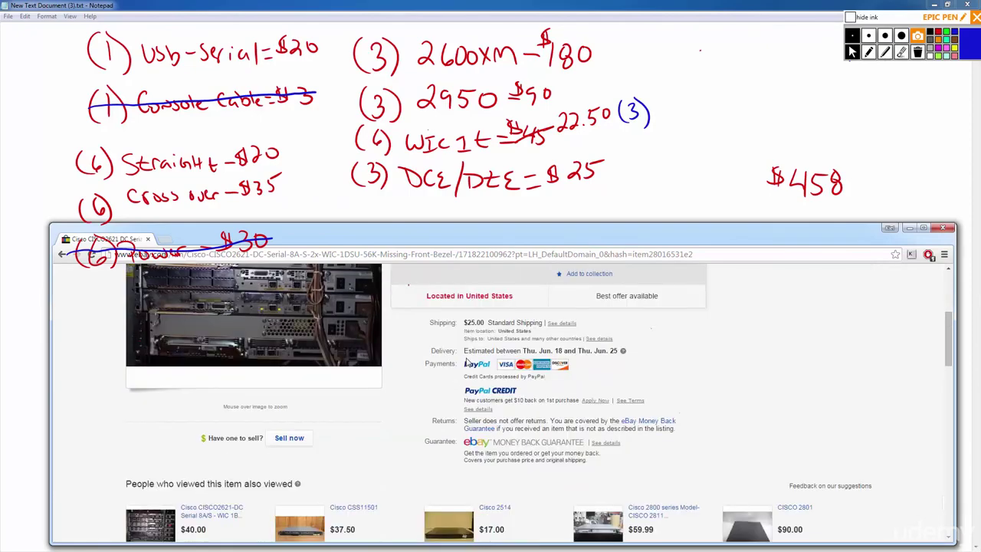
scroll(471, 358, "up", 10)
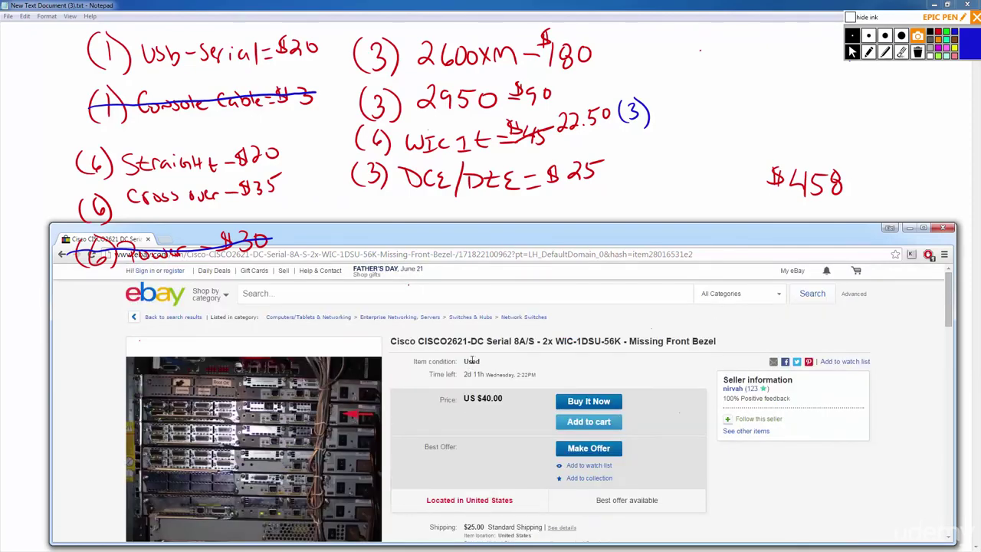
key("alt+Left")
scroll(469, 376, "down", 5)
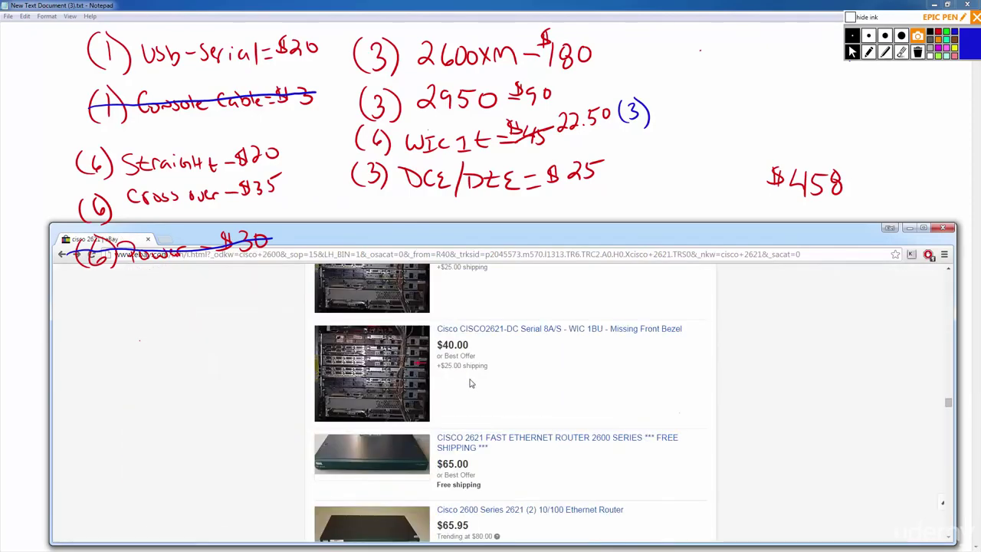
left_click(506, 313)
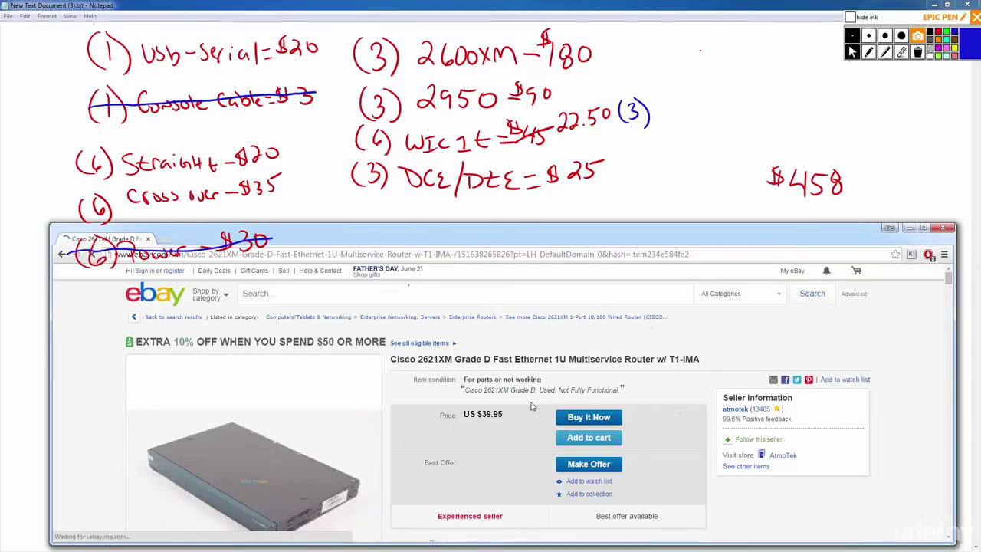
Leave the 2621XM Grade D listing and review the CISCO 2621XM ATM-T1 listing.
scroll(531, 406, "down", 3)
key("alt+Left")
scroll(506, 368, "down", 3)
left_click(493, 329)
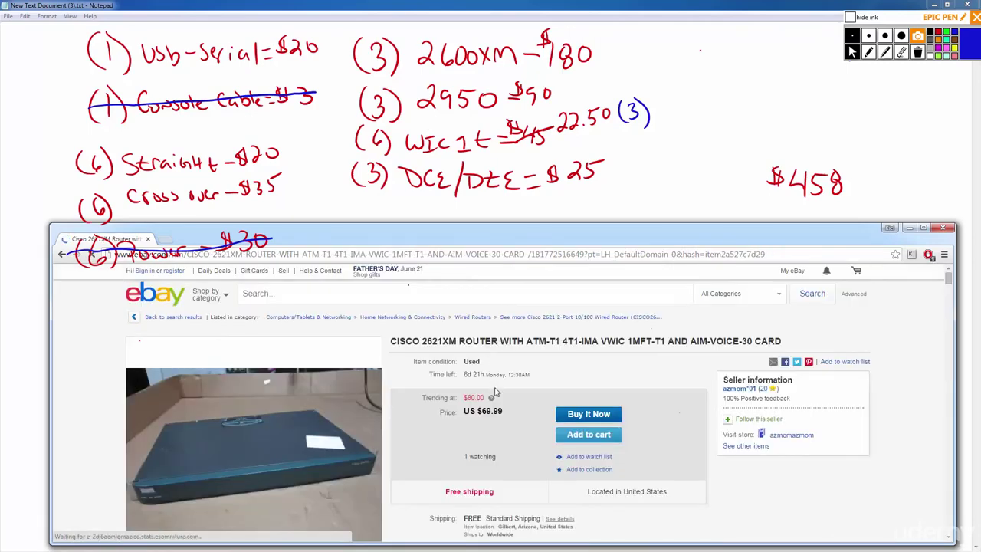
scroll(494, 376, "down", 3)
scroll(498, 392, "down", 3)
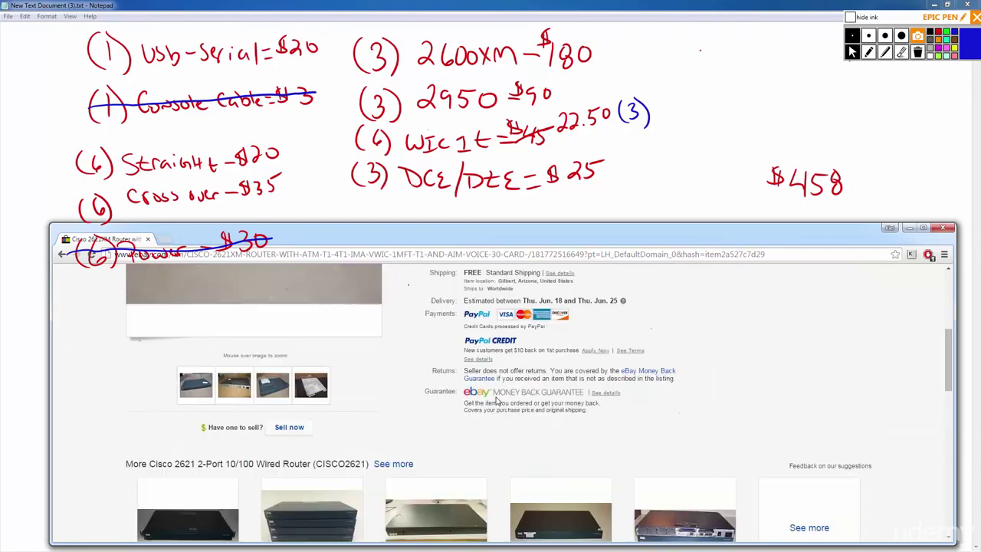
scroll(495, 387, "up", 5)
key("alt+Left")
Scroll back to the top of the cisco 2621 Buy It Now results.
scroll(499, 388, "down", 8)
scroll(516, 389, "up", 5)
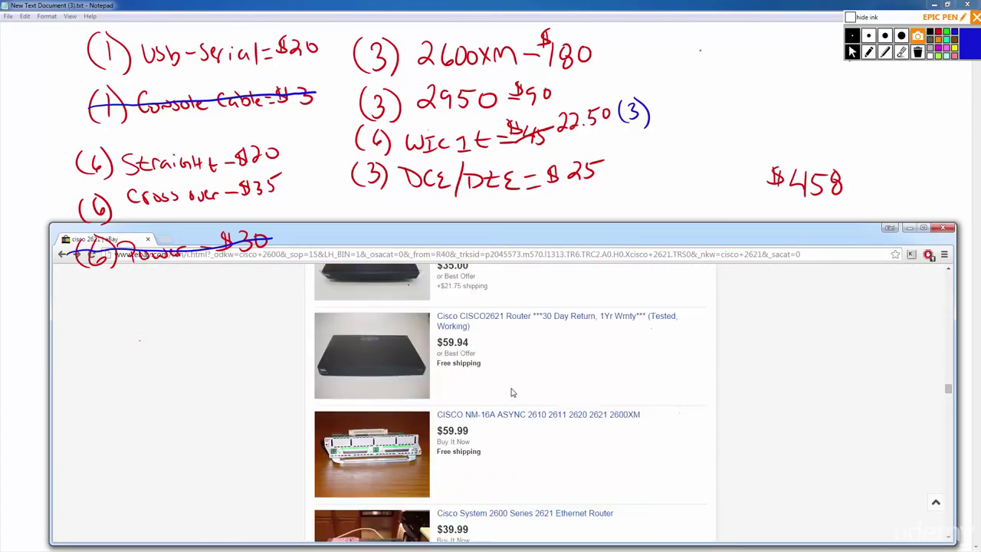
scroll(508, 394, "down", 4)
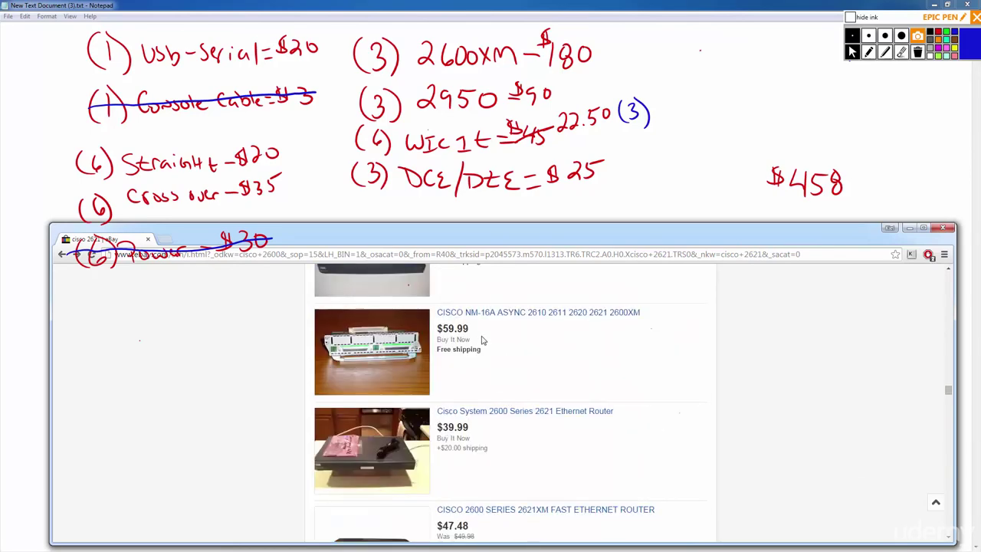
scroll(480, 341, "up", 1)
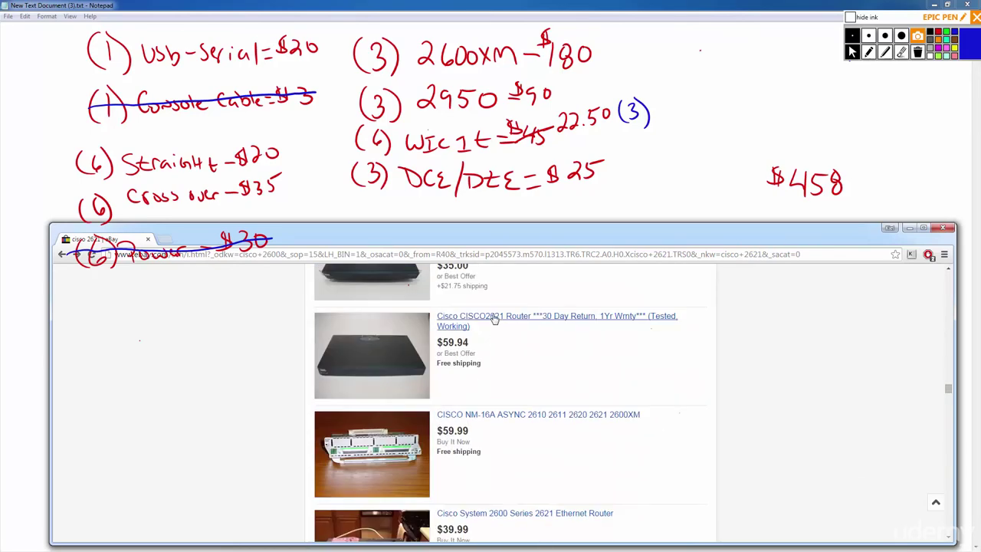
scroll(493, 333, "up", 1)
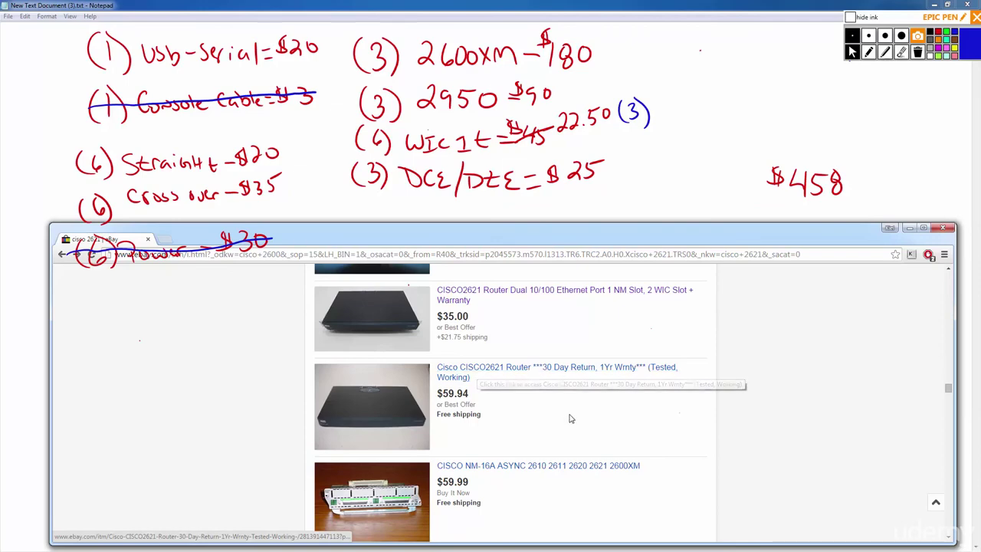
scroll(598, 418, "up", 5)
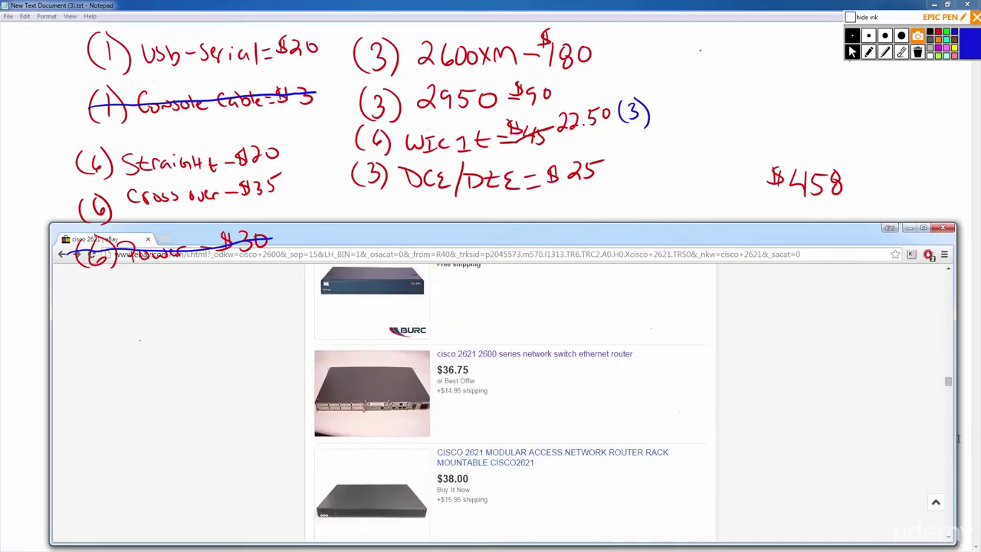
left_click_drag(950, 383, 949, 270)
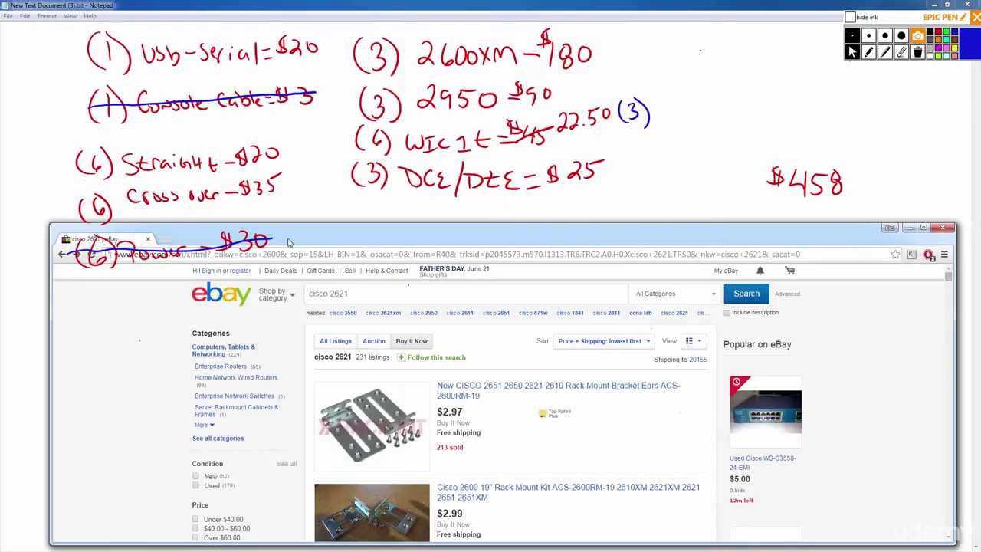
Select '2621' in the eBay search box and minimize Chrome to reveal Calculator.
left_click(393, 293)
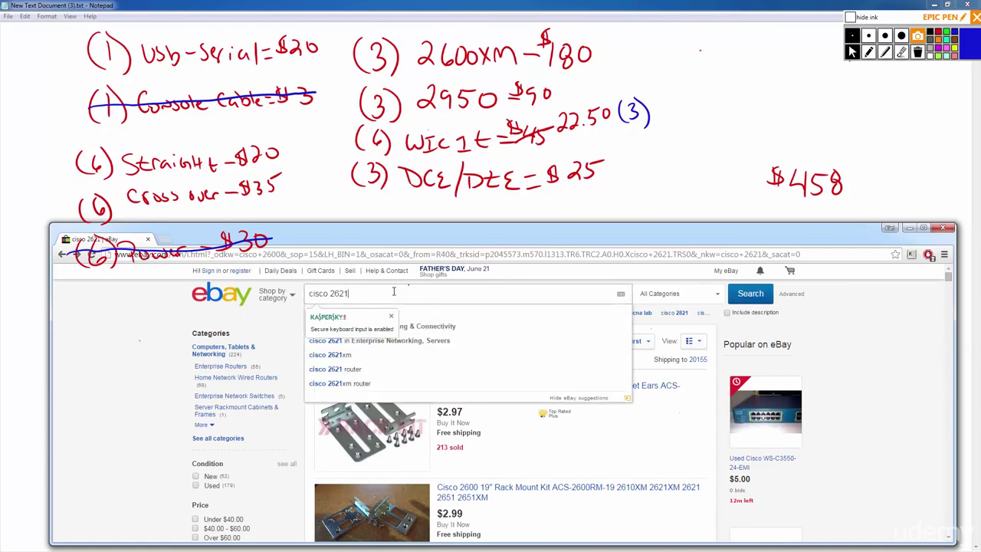
left_click_drag(353, 293, 332, 293)
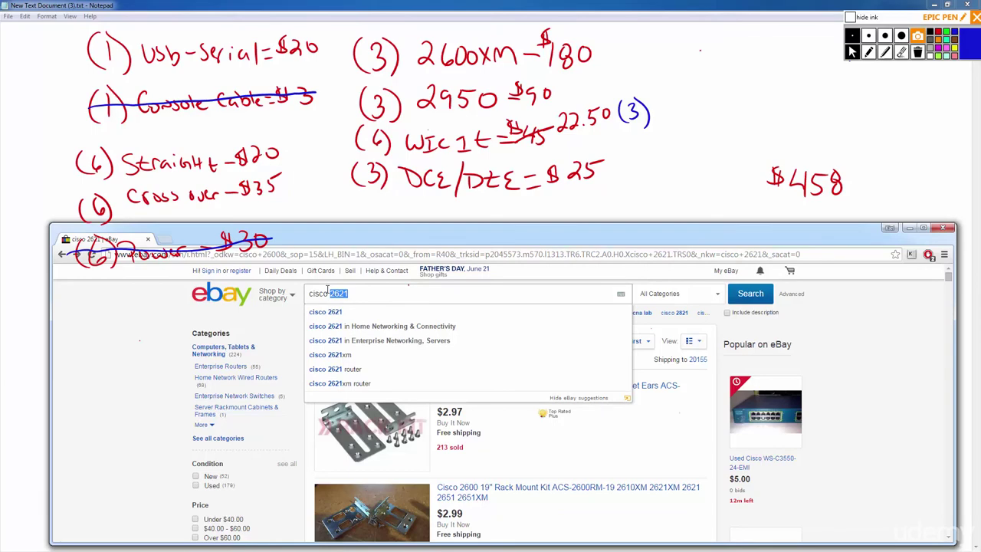
left_click(911, 228)
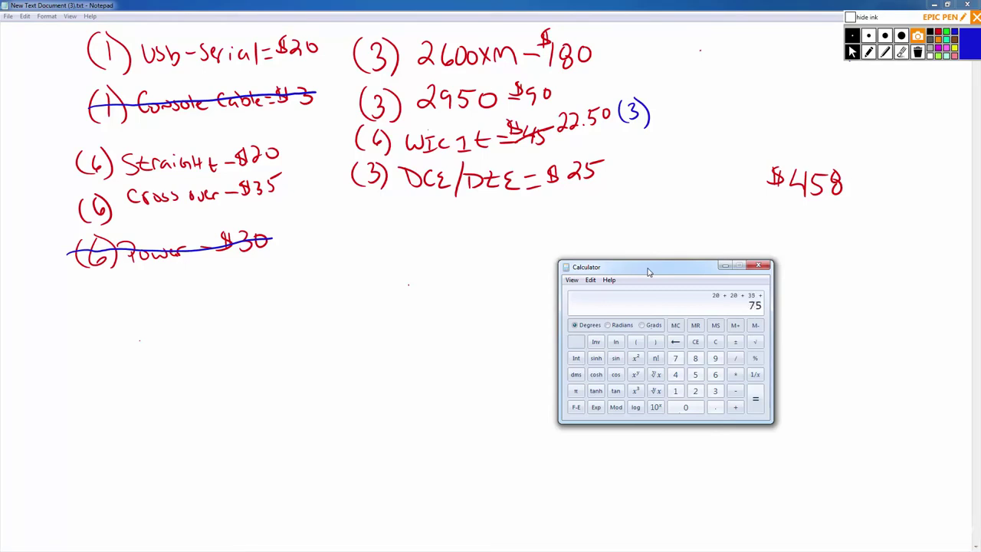
Total the equipment prices to 392.5 in Calculator, then bring the handwritten notes forward.
type("80 + 90 + 2250 + 2")
key("Escape")
type("80+90+22.5+25")
key("Return")
left_click(644, 221)
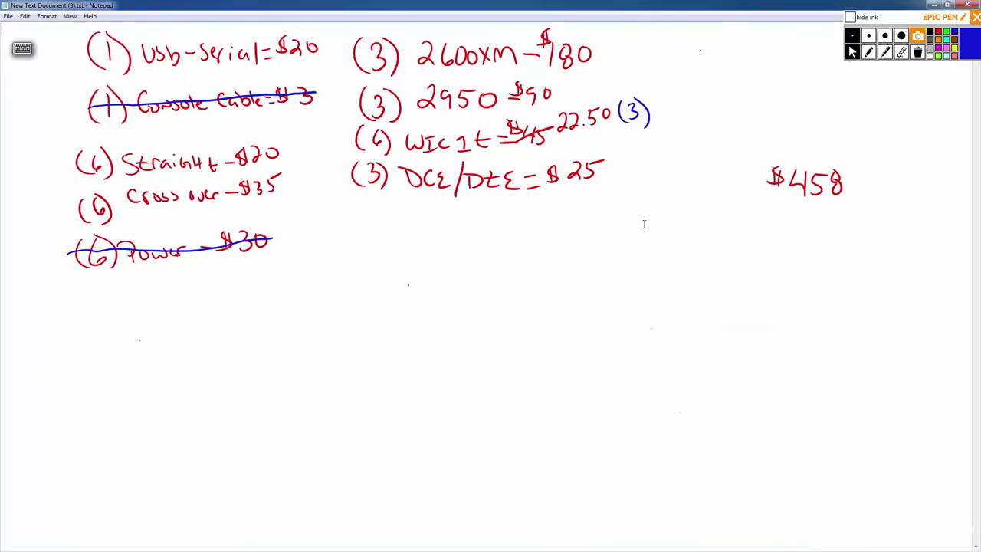
Write '$300' in blue beneath the $458 total and begin the R1 router circle.
left_click(870, 52)
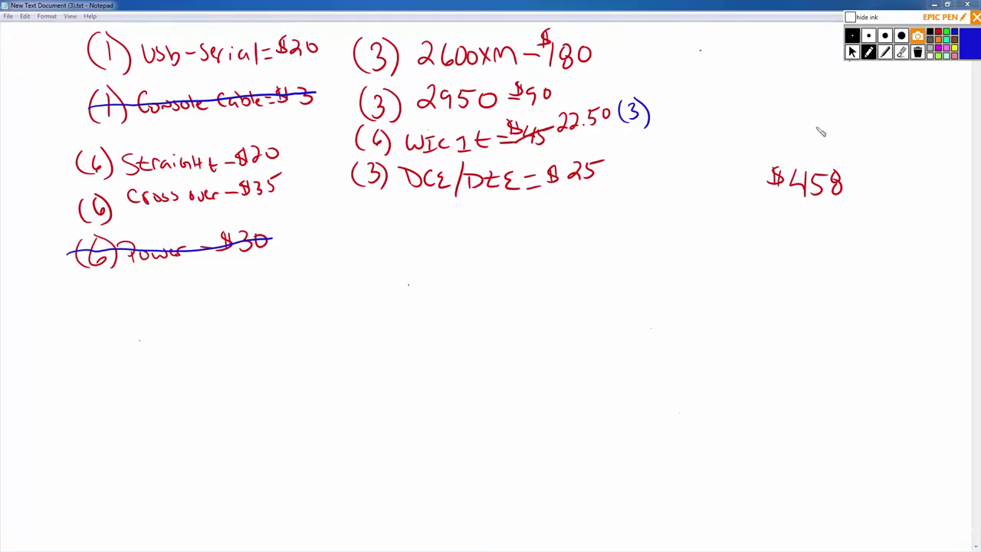
mouse_move(771, 235)
left_mouse_down()
mouse_move(761, 258)
mouse_move(791, 258)
mouse_move(814, 243)
mouse_move(825, 260)
left_mouse_up()
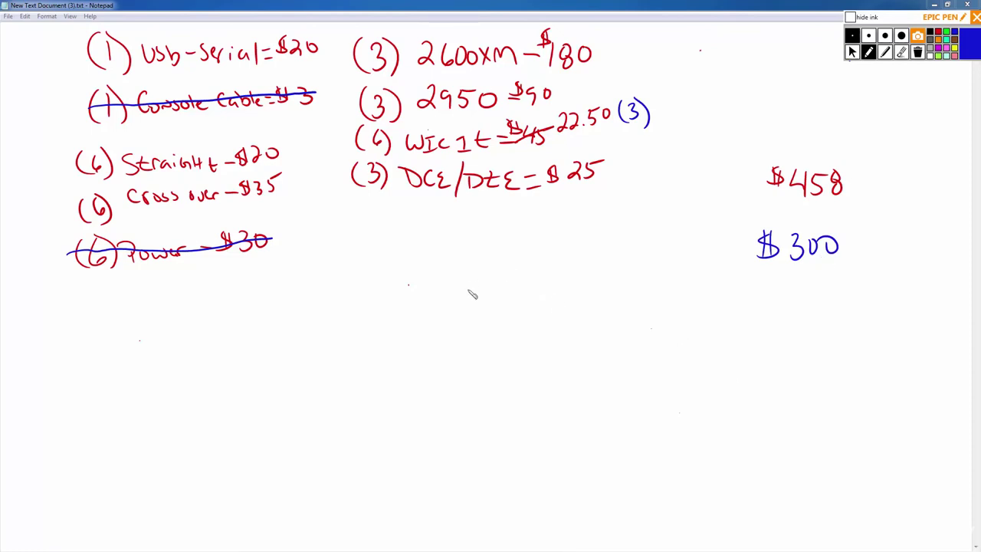
mouse_move(457, 288)
left_mouse_down()
mouse_move(432, 337)
mouse_move(448, 299)
mouse_move(457, 329)
mouse_move(470, 328)
left_mouse_up()
Draw three router circles and label them R1, R2 and R3.
left_click_drag(473, 303, 475, 329)
mouse_move(596, 294)
left_mouse_down()
mouse_move(621, 355)
mouse_move(606, 293)
left_mouse_up()
mouse_move(588, 314)
left_mouse_down()
mouse_move(592, 331)
mouse_move(608, 331)
left_mouse_up()
left_click_drag(611, 314, 632, 331)
mouse_move(720, 299)
left_mouse_down()
mouse_move(729, 355)
mouse_move(717, 299)
mouse_move(733, 336)
mouse_move(744, 328)
mouse_move(732, 338)
left_mouse_up()
Draw three switch boxes below the routers, labelled SW1, SW2 and SW3.
mouse_move(441, 428)
left_mouse_down()
mouse_move(524, 400)
mouse_move(538, 432)
mouse_move(441, 426)
left_mouse_up()
mouse_move(601, 400)
left_mouse_down()
mouse_move(604, 413)
mouse_move(700, 407)
mouse_move(681, 432)
mouse_move(605, 429)
left_mouse_up()
mouse_move(765, 427)
left_mouse_down()
mouse_move(861, 407)
mouse_move(864, 428)
mouse_move(765, 428)
left_mouse_up()
mouse_move(483, 411)
left_mouse_down()
mouse_move(472, 425)
mouse_move(506, 413)
left_mouse_up()
left_click_drag(511, 414, 516, 425)
mouse_move(629, 411)
left_mouse_down()
mouse_move(617, 425)
mouse_move(652, 413)
mouse_move(671, 426)
left_mouse_up()
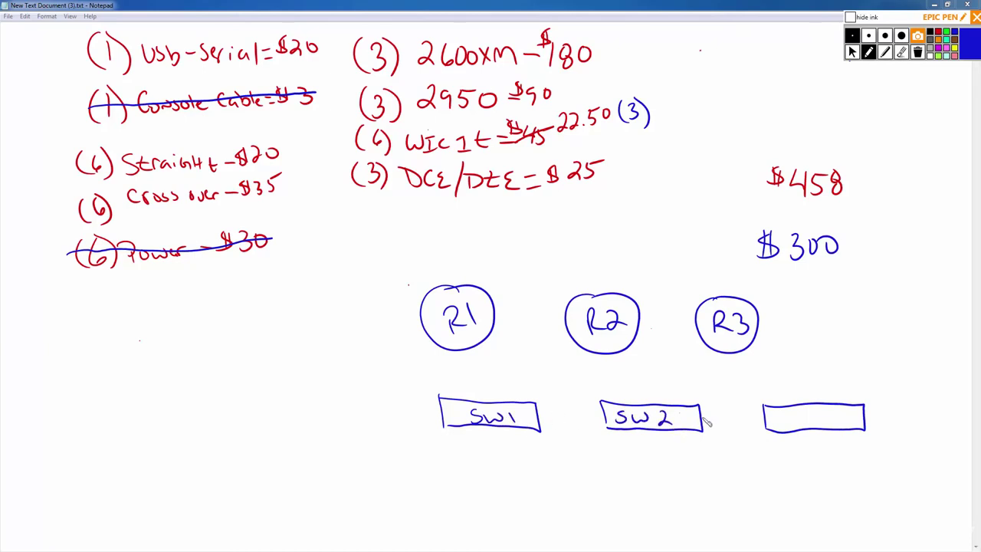
mouse_move(797, 411)
left_mouse_down()
mouse_move(786, 425)
mouse_move(822, 414)
mouse_move(811, 427)
left_mouse_up()
Add a PC box with a 'USB to serial' cable to SW1 and R1, plus an R1–R2–R3 link.
mouse_move(303, 388)
left_mouse_down()
mouse_move(309, 451)
mouse_move(327, 387)
mouse_move(360, 452)
mouse_move(351, 465)
mouse_move(309, 463)
mouse_move(316, 436)
mouse_move(337, 437)
left_mouse_up()
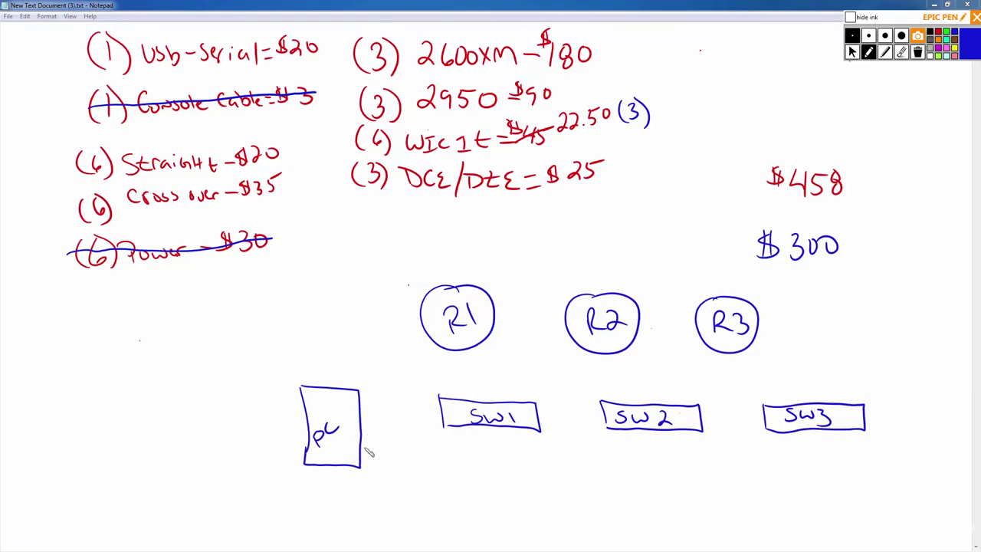
left_click_drag(370, 442, 449, 454)
left_click_drag(459, 448, 457, 456)
left_click_drag(361, 430, 375, 434)
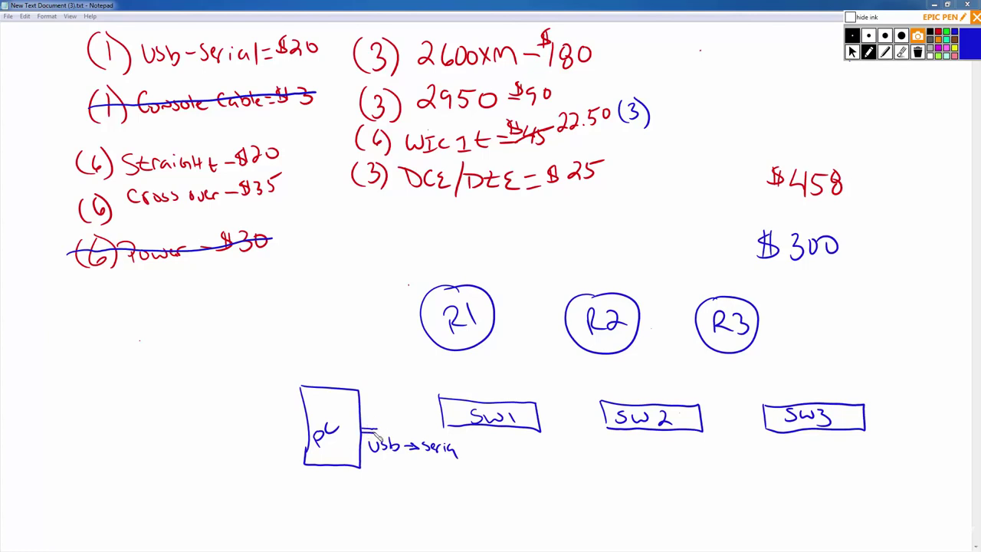
mouse_move(381, 427)
left_mouse_down()
mouse_move(385, 417)
mouse_move(401, 422)
mouse_move(389, 412)
mouse_move(397, 421)
left_mouse_up()
left_click_drag(394, 419, 403, 413)
left_click_drag(400, 406, 442, 419)
mouse_move(442, 418)
left_mouse_down()
mouse_move(397, 371)
mouse_move(432, 346)
left_mouse_up()
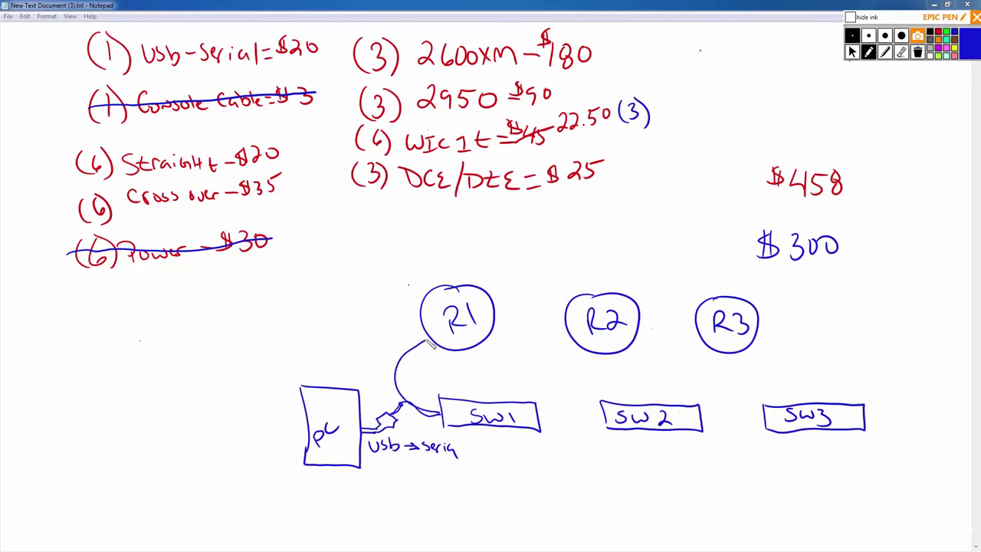
mouse_move(431, 346)
left_mouse_down()
mouse_move(537, 372)
mouse_move(571, 351)
mouse_move(590, 361)
mouse_move(683, 349)
left_mouse_up()
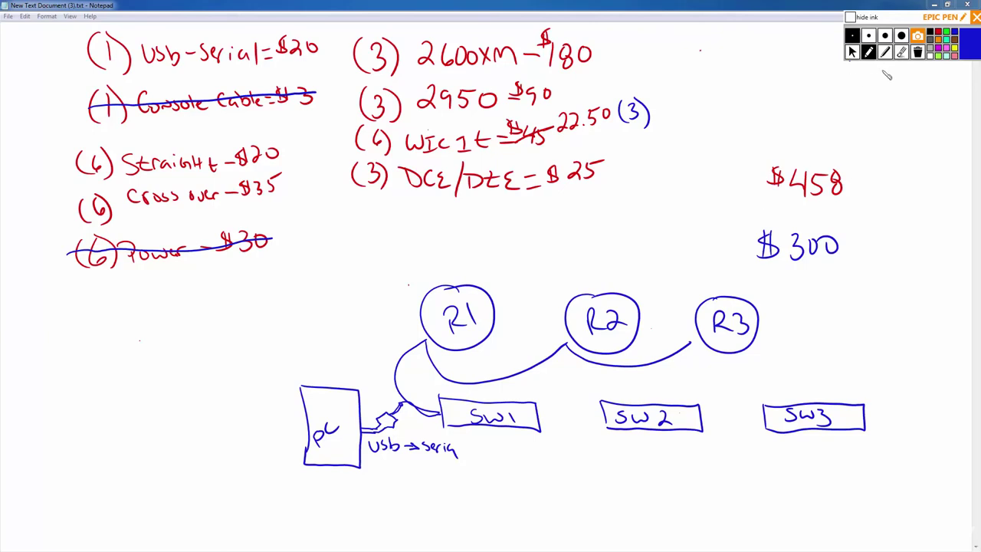
Erase the router links, the cable curves and the USB-to-serial label.
left_click(902, 53)
left_click_drag(652, 346, 596, 375)
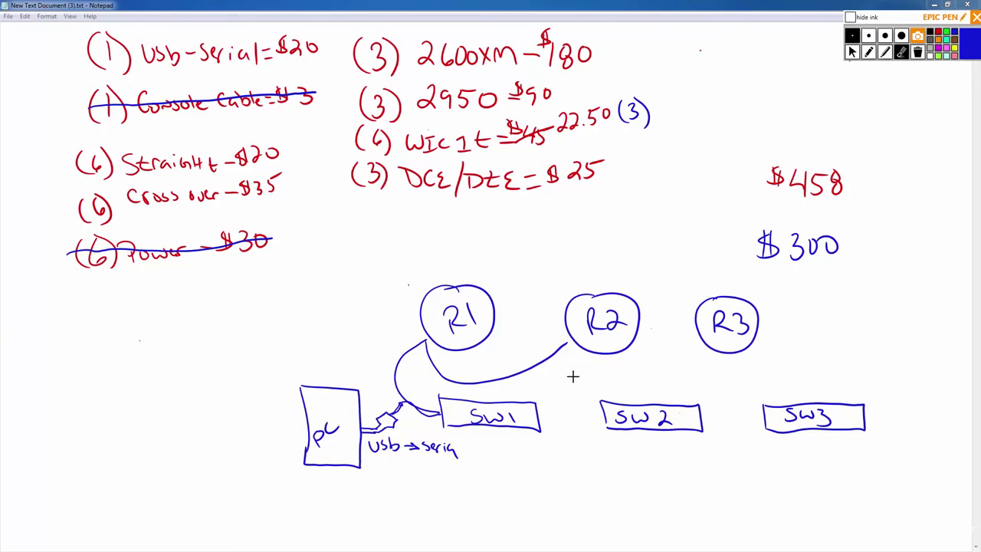
mouse_move(535, 381)
left_mouse_down()
mouse_move(397, 360)
mouse_move(401, 417)
mouse_move(398, 399)
left_mouse_up()
mouse_move(424, 433)
left_mouse_down()
mouse_move(440, 446)
mouse_move(374, 447)
mouse_move(396, 436)
left_mouse_up()
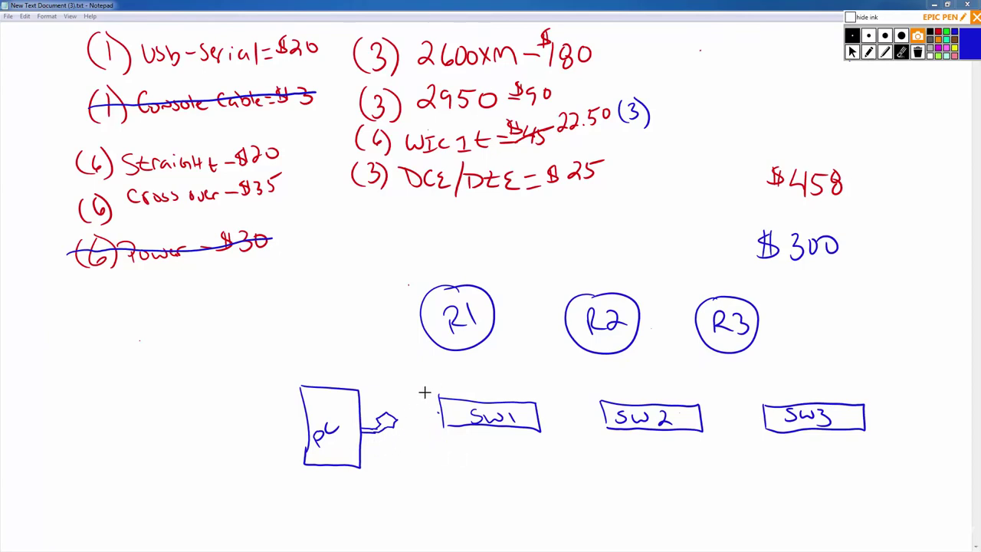
Draw an Access Server box below SW1 with the pen.
left_click(869, 52)
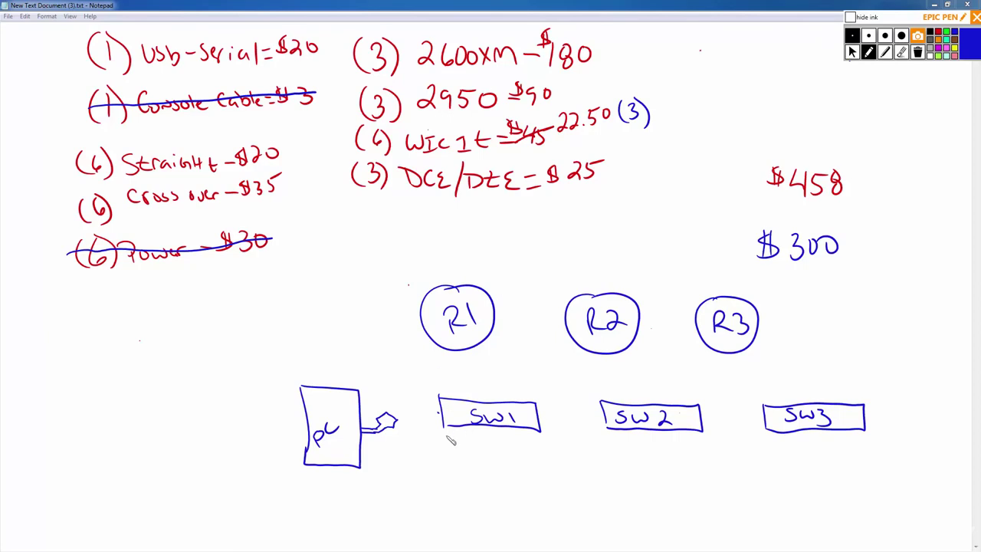
left_click_drag(444, 472, 444, 496)
mouse_move(561, 478)
left_mouse_down()
mouse_move(580, 499)
mouse_move(455, 498)
mouse_move(485, 483)
mouse_move(576, 485)
left_mouse_up()
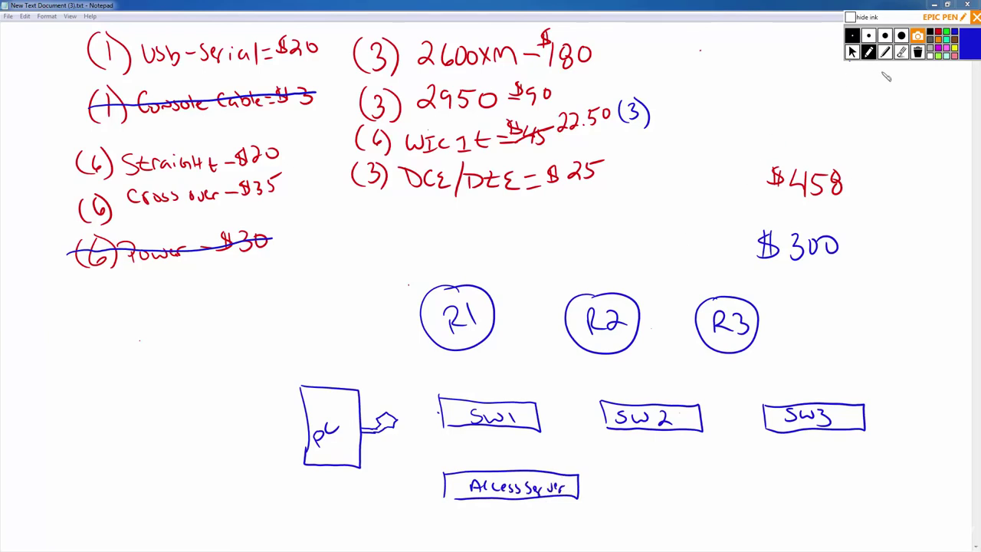
Erase the squiggle by the PC and draw a PC–Access Server link labelled Fast Eth.
left_click(902, 51)
left_click_drag(391, 415, 372, 421)
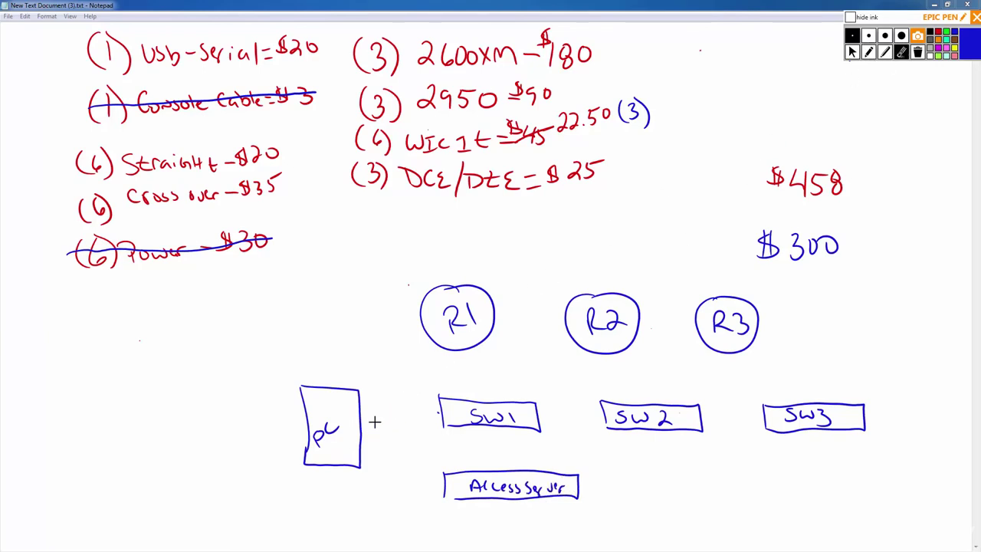
left_click(869, 51)
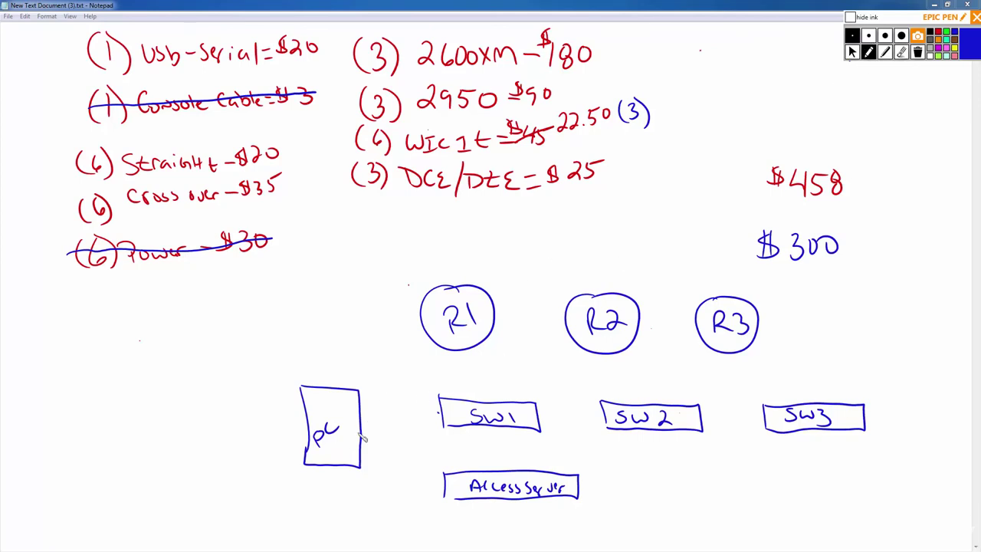
left_click_drag(345, 466, 441, 493)
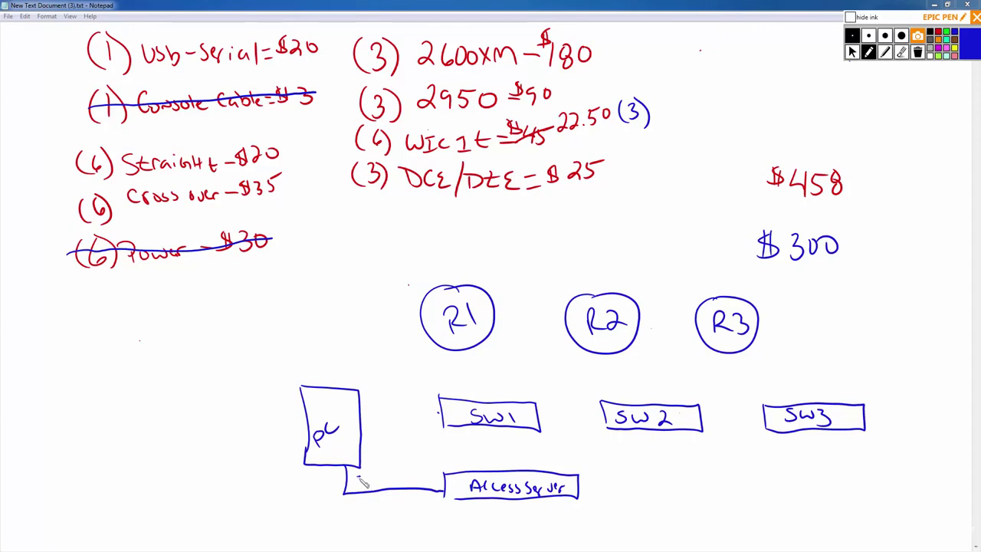
mouse_move(360, 475)
left_mouse_down()
mouse_move(383, 491)
mouse_move(438, 475)
left_mouse_up()
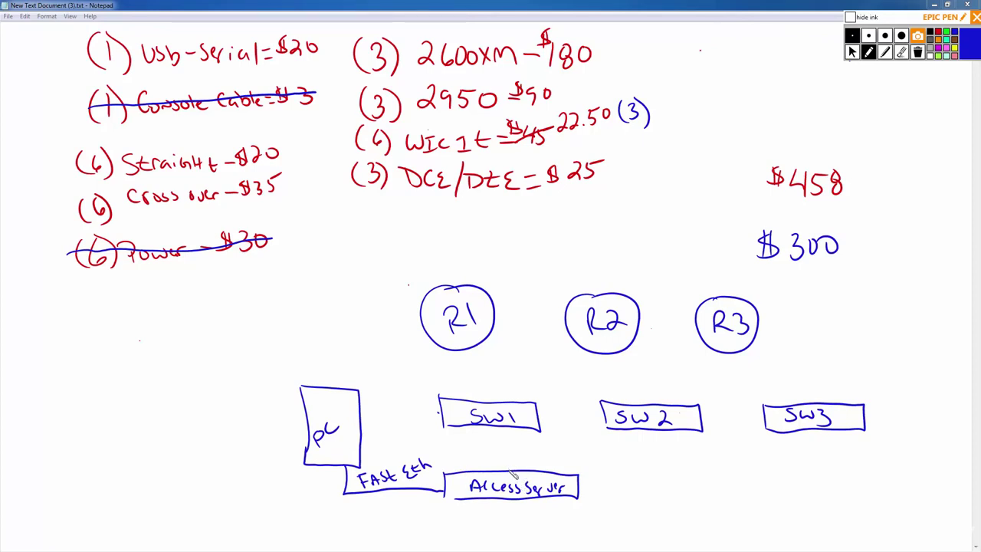
Draw lines from the Access Server to SW1, R1, R2, R3, SW2 and SW3.
left_click_drag(507, 469, 512, 429)
left_click_drag(566, 469, 606, 417)
left_click(901, 54)
left_click(595, 429)
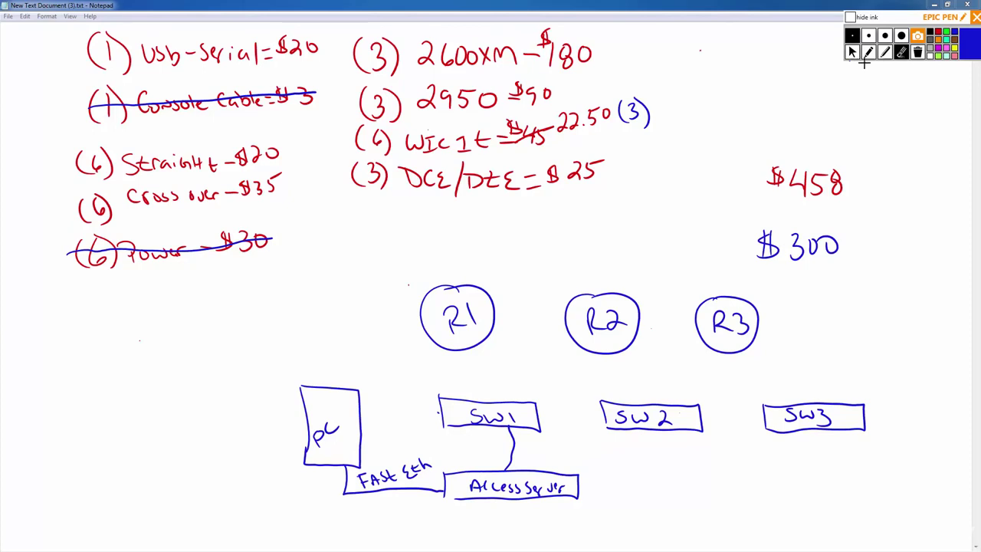
left_click(868, 52)
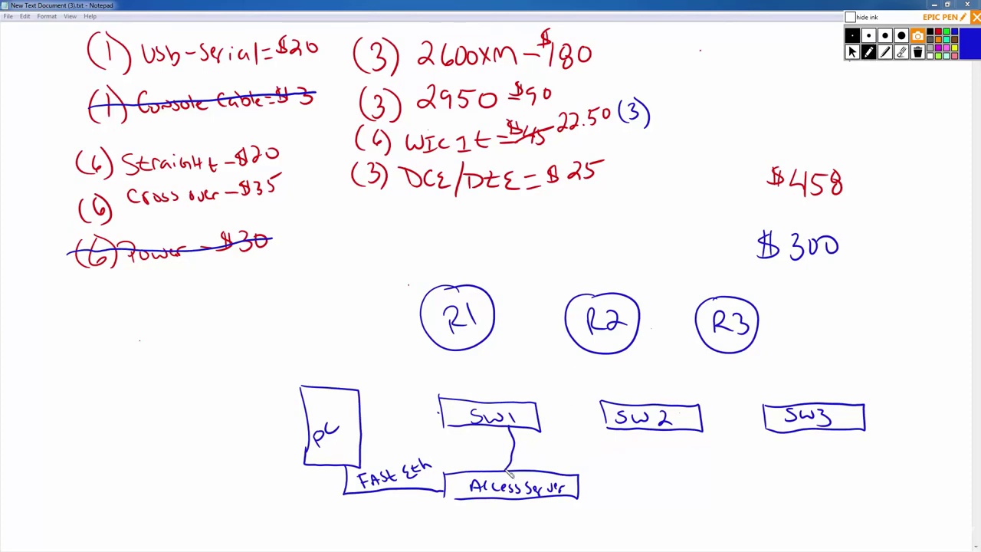
mouse_move(508, 474)
left_mouse_down()
mouse_move(426, 431)
mouse_move(422, 368)
mouse_move(440, 344)
left_mouse_up()
mouse_move(512, 469)
left_mouse_down()
mouse_move(555, 436)
mouse_move(565, 374)
mouse_move(580, 349)
left_mouse_up()
mouse_move(513, 471)
left_mouse_down()
mouse_move(554, 458)
mouse_move(585, 390)
mouse_move(707, 342)
left_mouse_up()
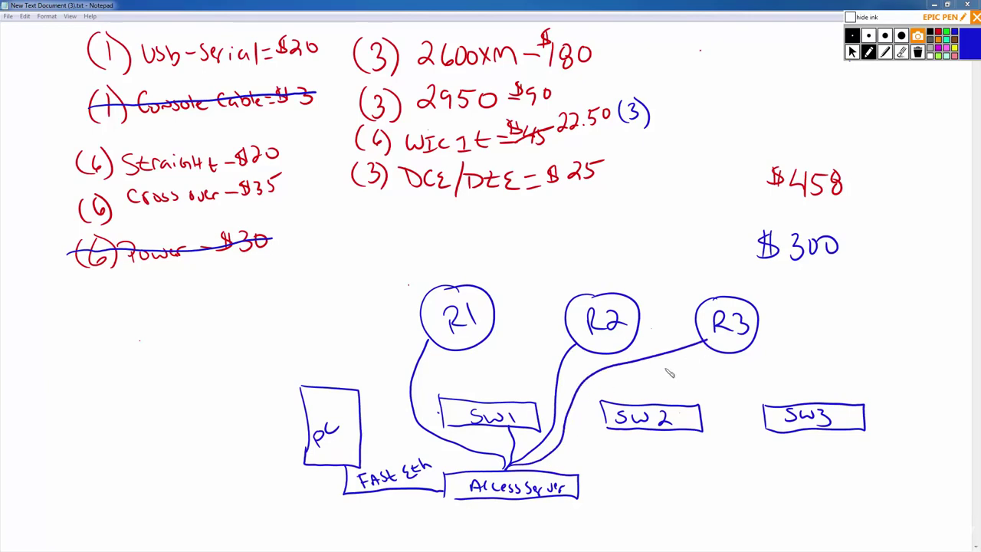
mouse_move(513, 471)
left_mouse_down()
mouse_move(568, 465)
mouse_move(630, 430)
left_mouse_up()
mouse_move(515, 471)
left_mouse_down()
mouse_move(661, 472)
mouse_move(770, 448)
mouse_move(782, 433)
left_mouse_up()
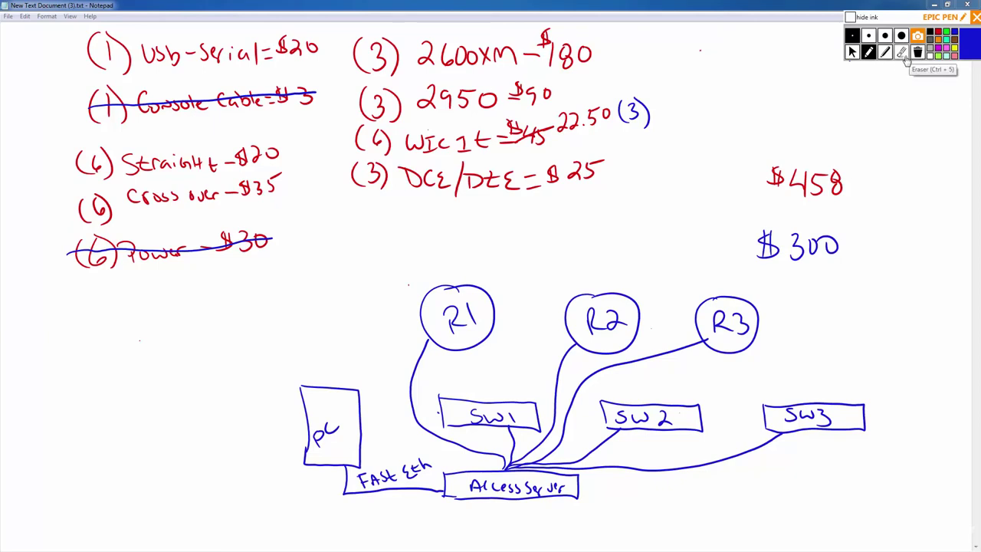
Erase the entire network diagram and return to the eBay 'cisco 2621' results.
left_click(904, 54)
mouse_move(627, 354)
left_mouse_down()
mouse_move(578, 333)
mouse_move(565, 339)
mouse_move(629, 326)
mouse_move(687, 380)
mouse_move(846, 385)
mouse_move(839, 390)
mouse_move(851, 399)
left_mouse_up()
mouse_move(694, 420)
left_mouse_down()
mouse_move(620, 390)
mouse_move(537, 502)
mouse_move(486, 465)
mouse_move(460, 284)
mouse_move(310, 398)
mouse_move(325, 471)
mouse_move(390, 498)
mouse_move(469, 453)
mouse_move(504, 473)
mouse_move(397, 468)
left_mouse_up()
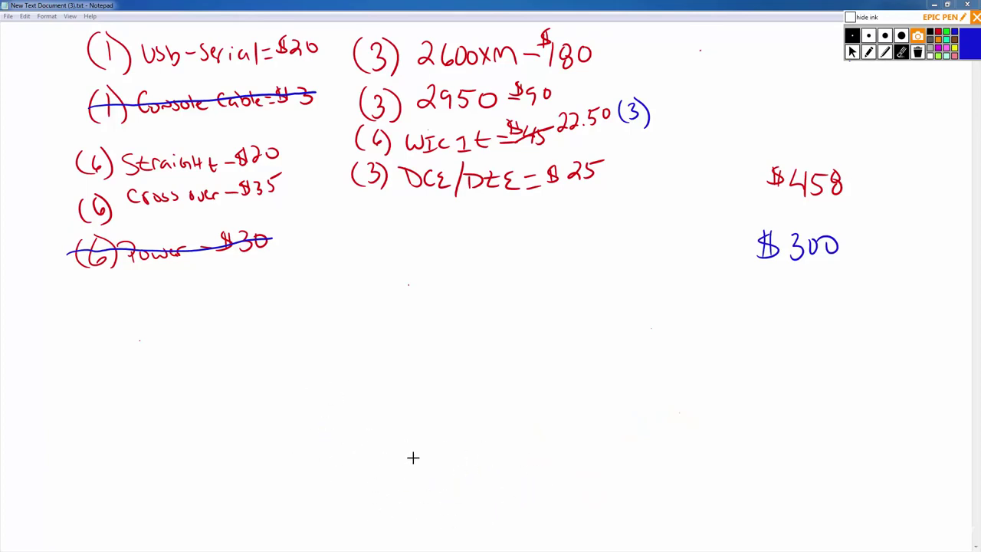
left_click(853, 51)
key("alt+Tab")
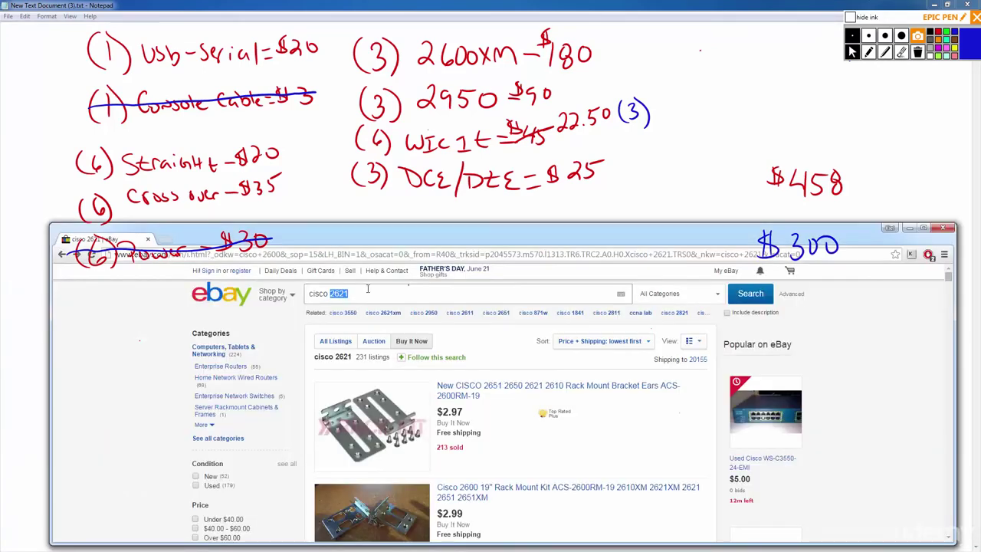
Search eBay for 'cisco access server' instead of 2621.
left_click(368, 290)
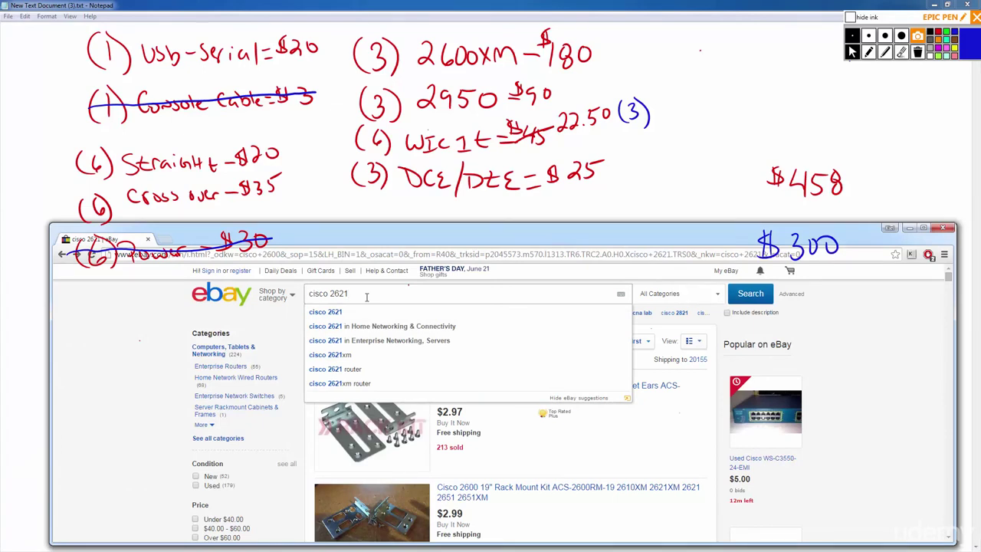
type("acc")
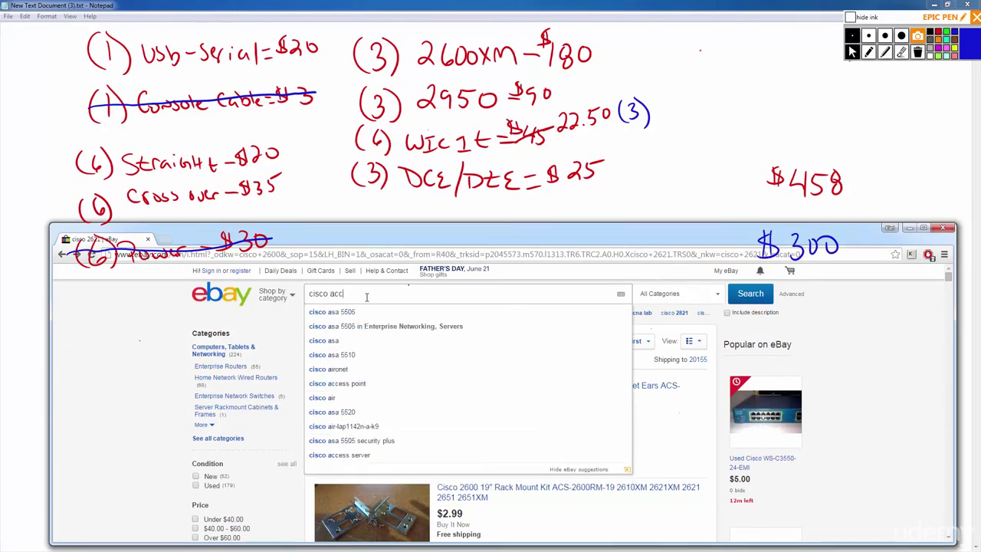
type("ess server")
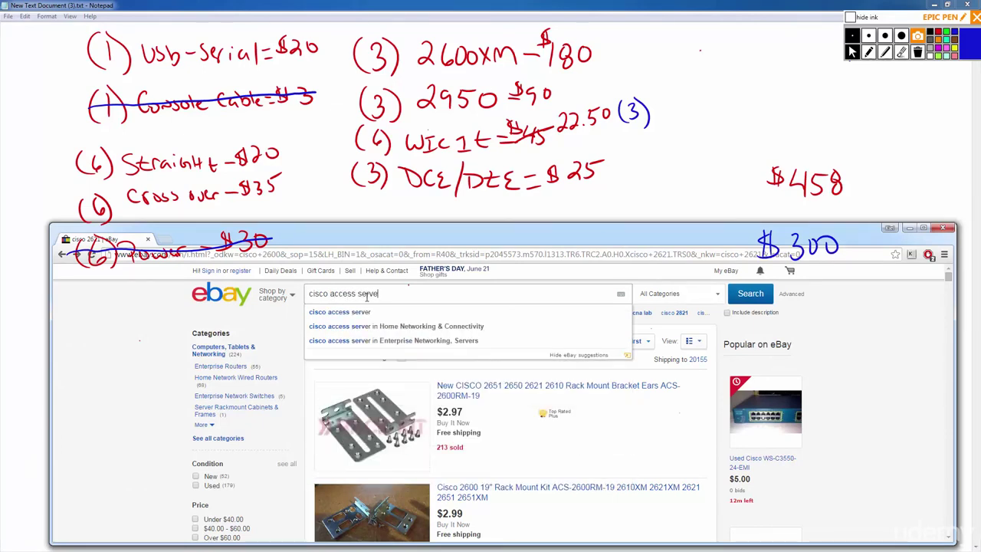
key("Return")
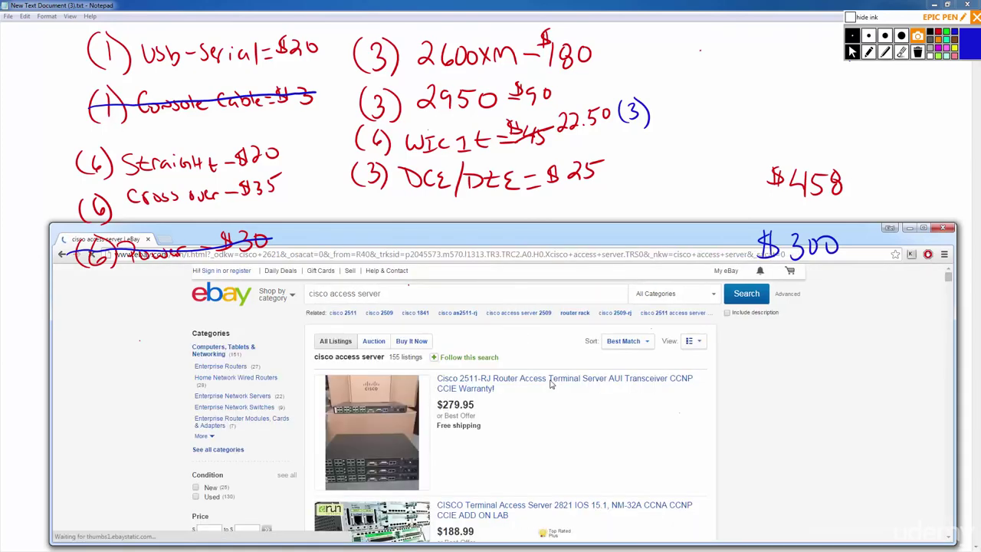
scroll(547, 383, "down", 2)
scroll(547, 383, "up", 2)
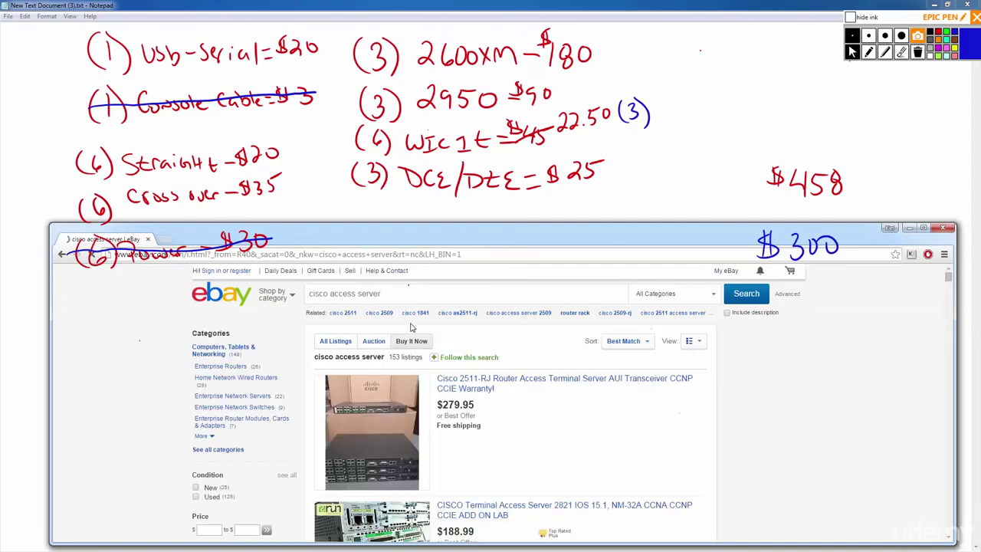
Sort the results by Price + Shipping: lowest first and browse them.
left_click(646, 344)
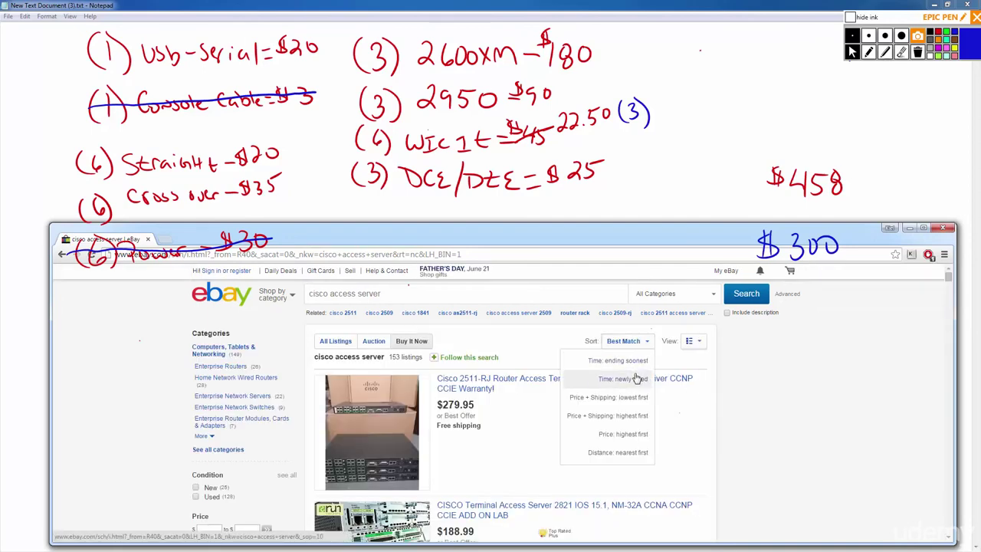
left_click(635, 400)
scroll(564, 444, "down", 10)
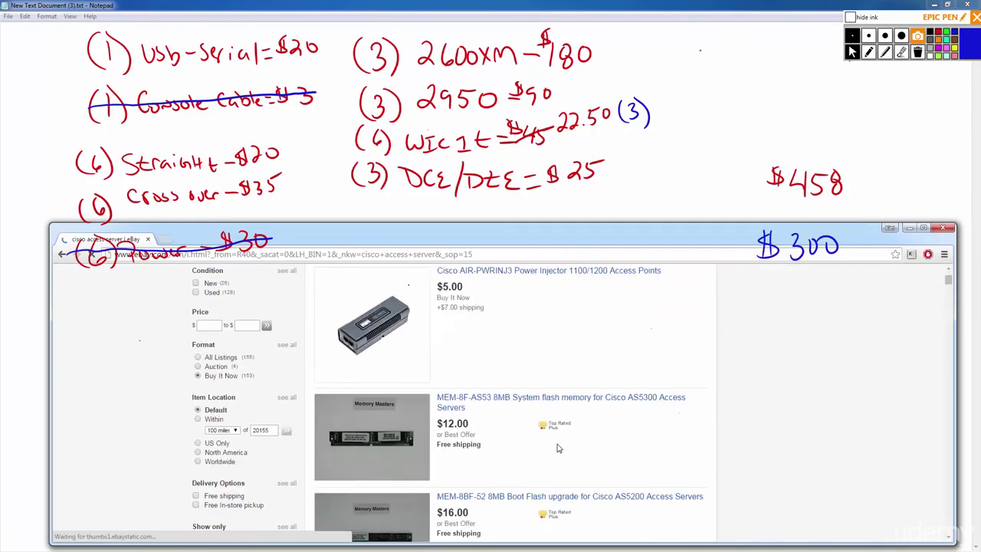
scroll(569, 435, "down", 10)
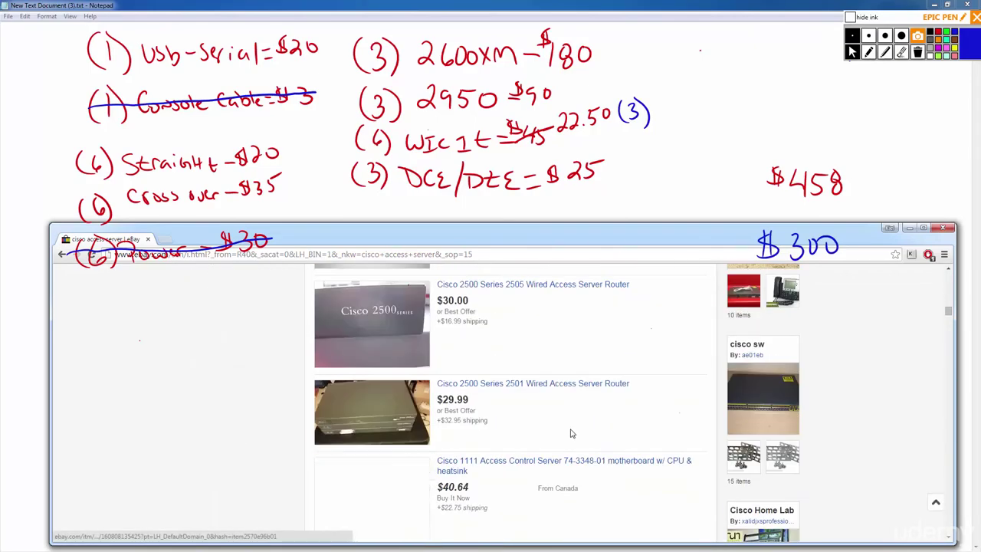
scroll(568, 434, "up", 4)
scroll(578, 429, "up", 3)
scroll(577, 428, "down", 6)
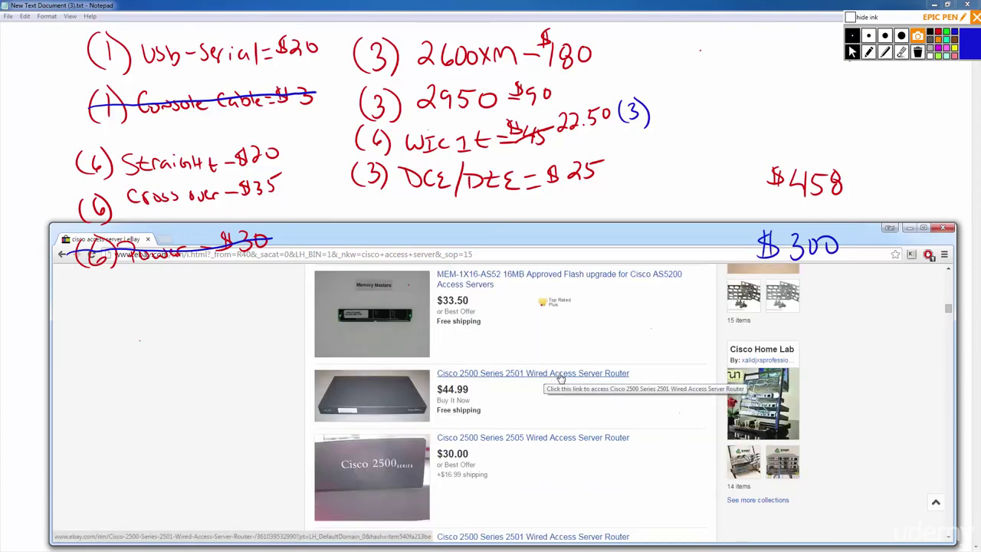
Check the Cisco 2500 Series 2501 listing and its rear photo, then return to results.
left_click(560, 375)
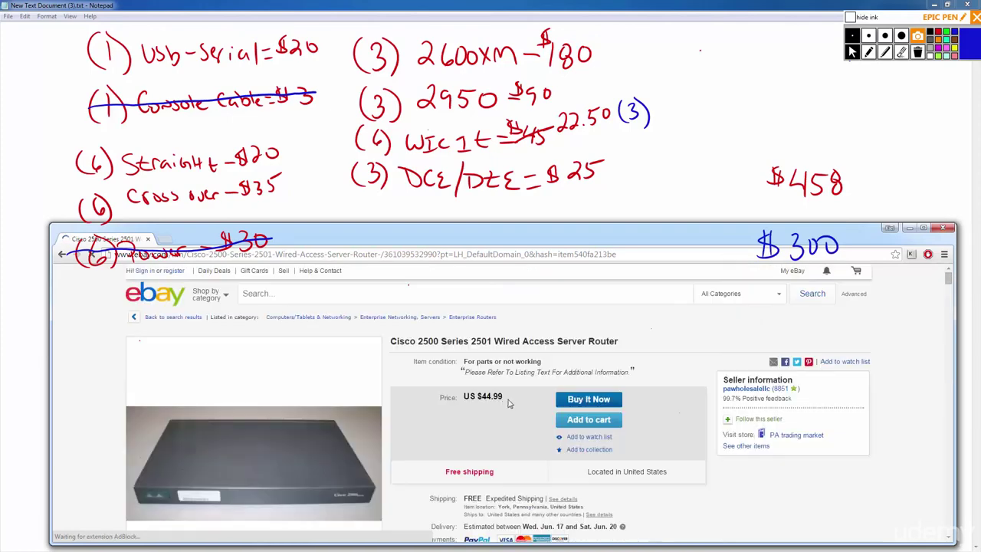
scroll(454, 420, "down", 3)
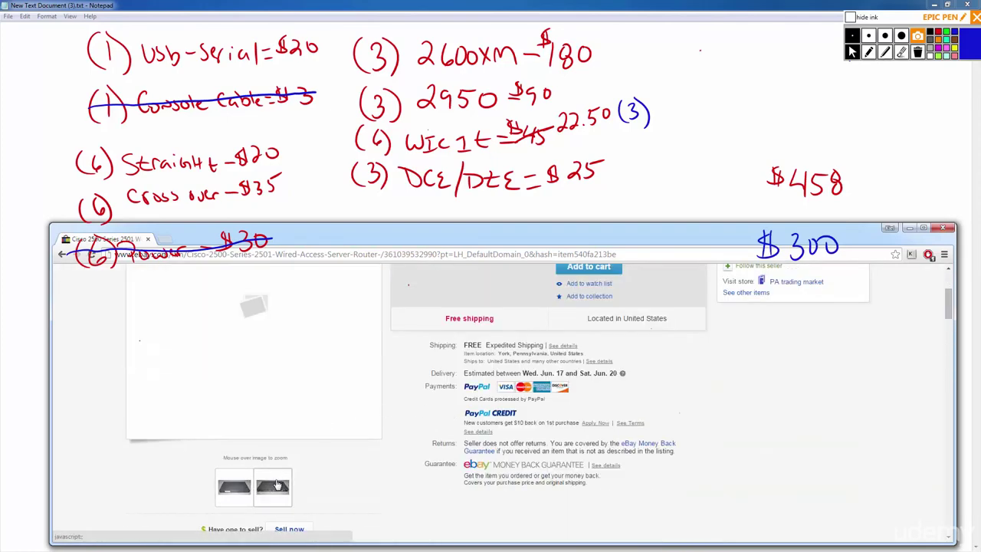
key("alt+Left")
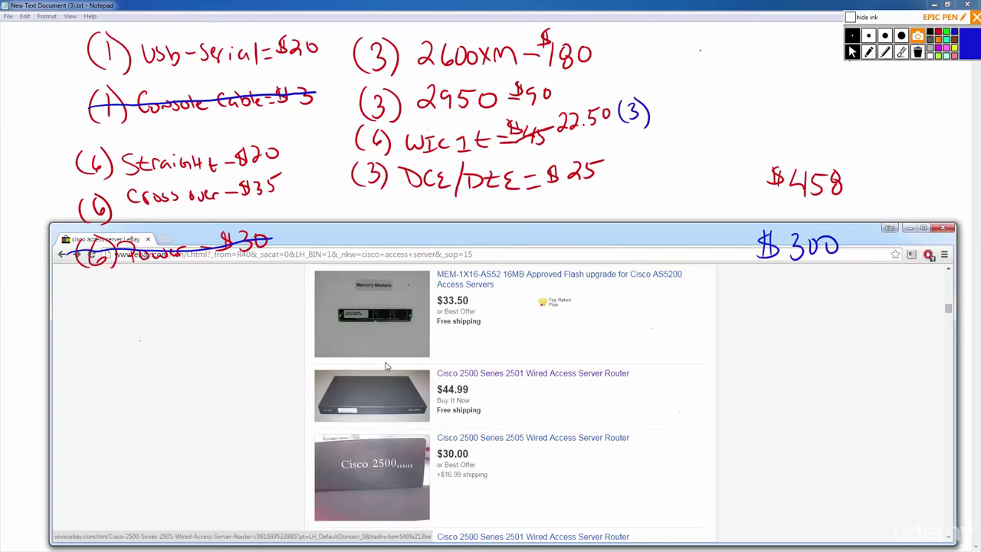
left_click(511, 381)
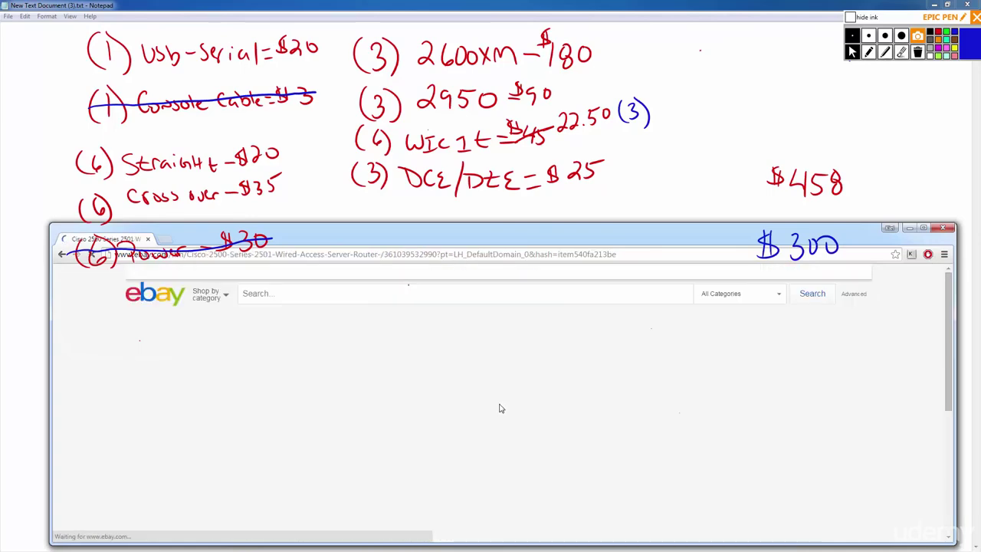
scroll(320, 401, "down", 3)
left_click(276, 493)
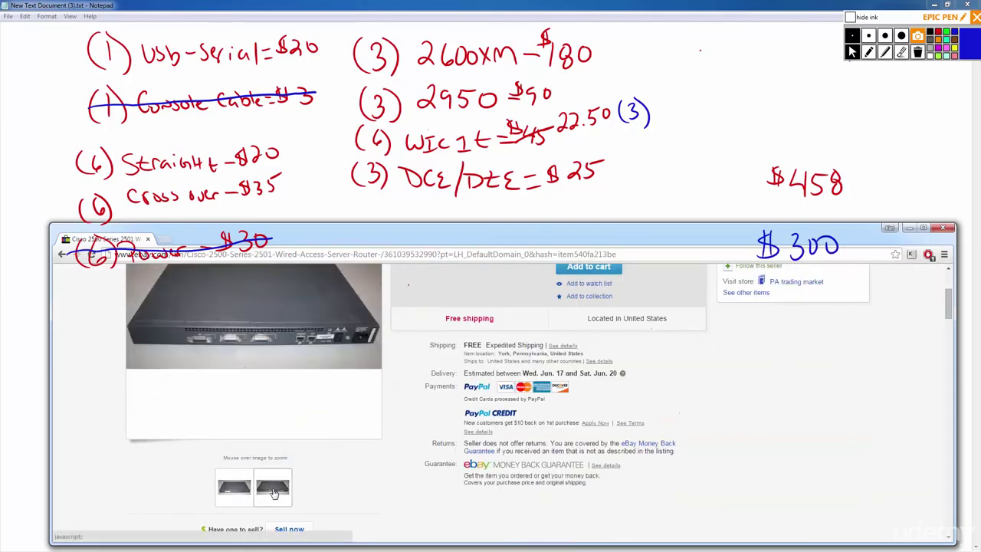
key("alt+Left")
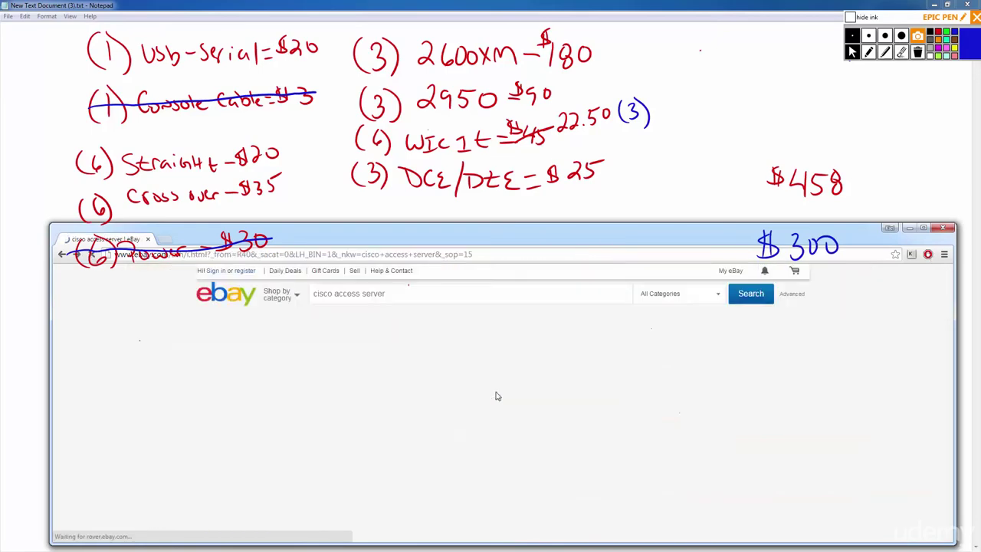
Scroll down the results to the Cisco 2511 Access Server listings up to $149.95.
scroll(496, 395, "down", 3)
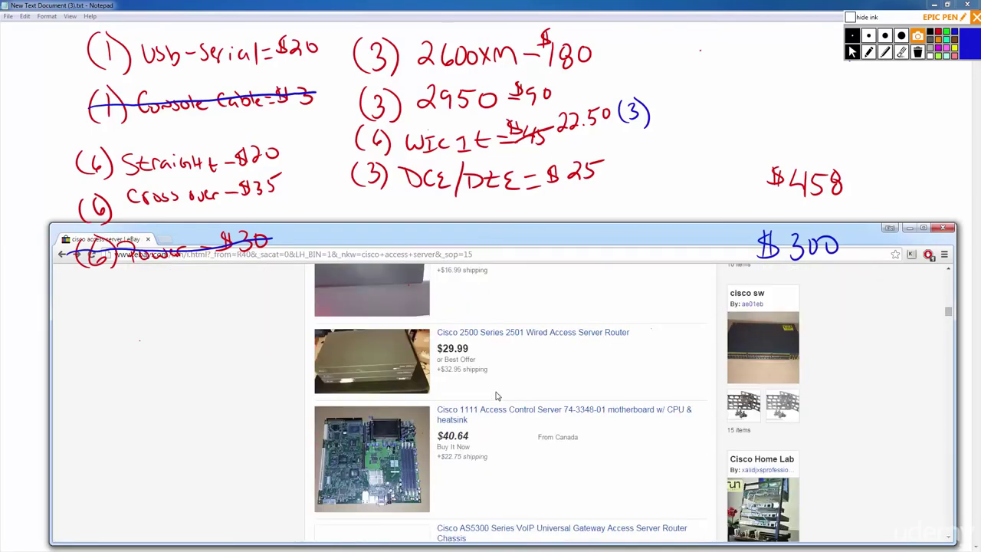
scroll(518, 349, "down", 5)
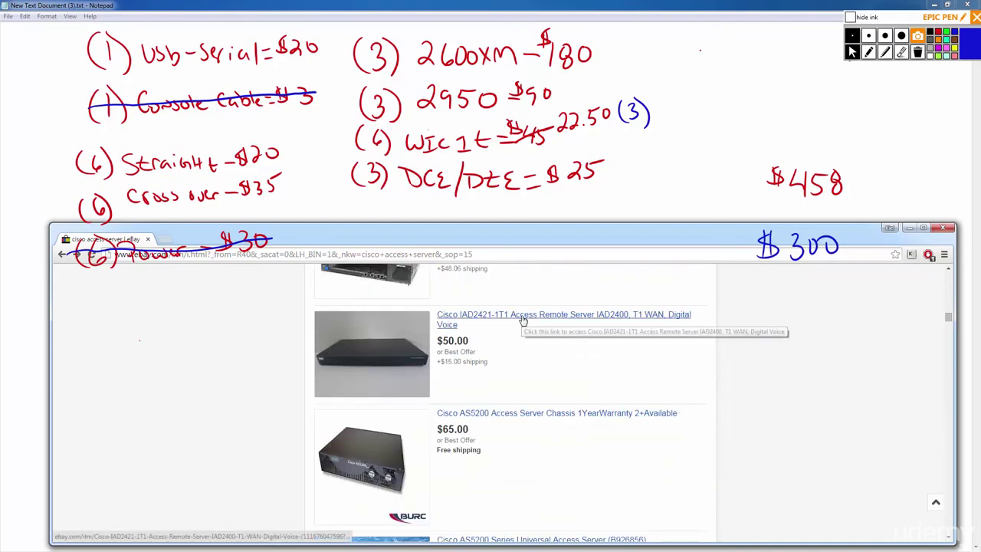
scroll(517, 325, "down", 4)
scroll(518, 335, "down", 2)
scroll(518, 345, "up", 2)
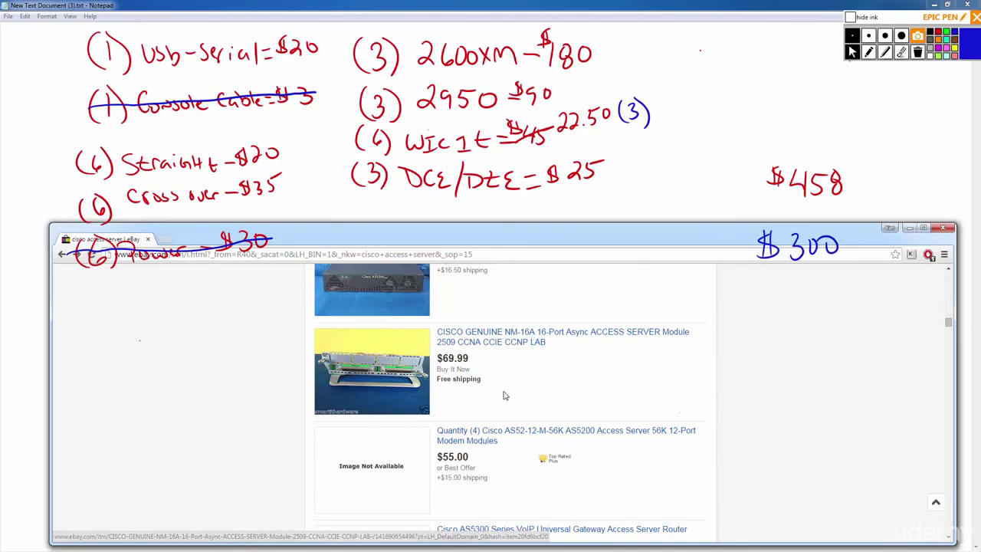
scroll(502, 393, "down", 3)
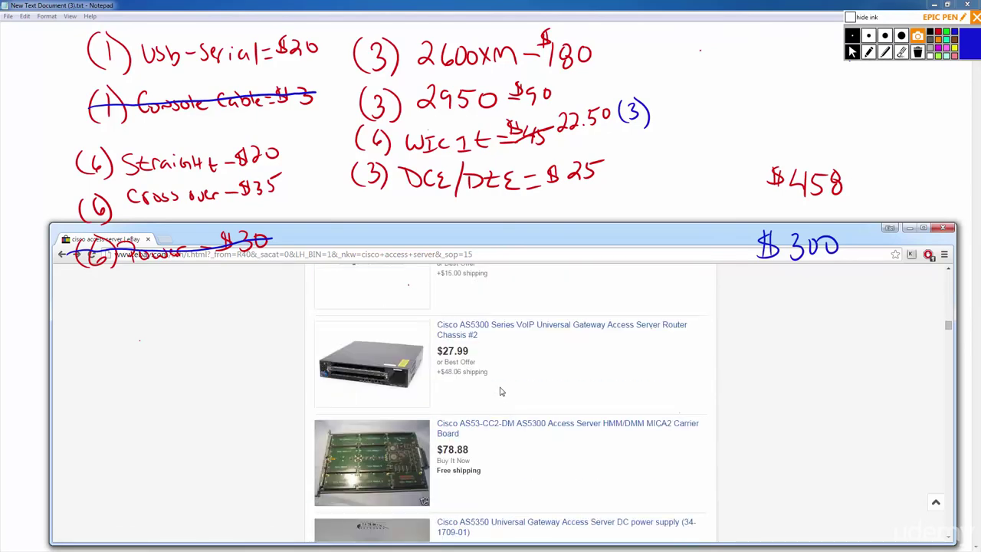
scroll(503, 390, "down", 4)
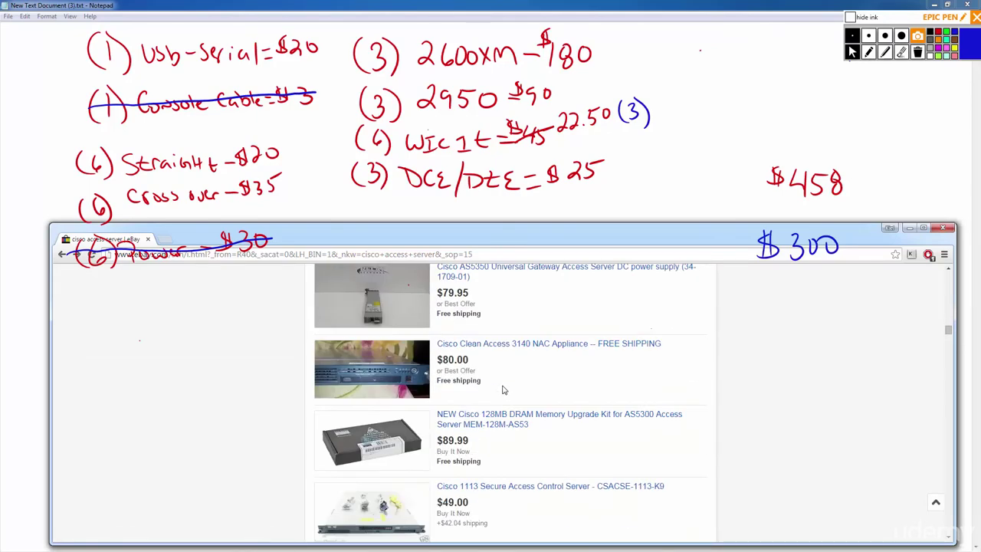
scroll(502, 390, "down", 3)
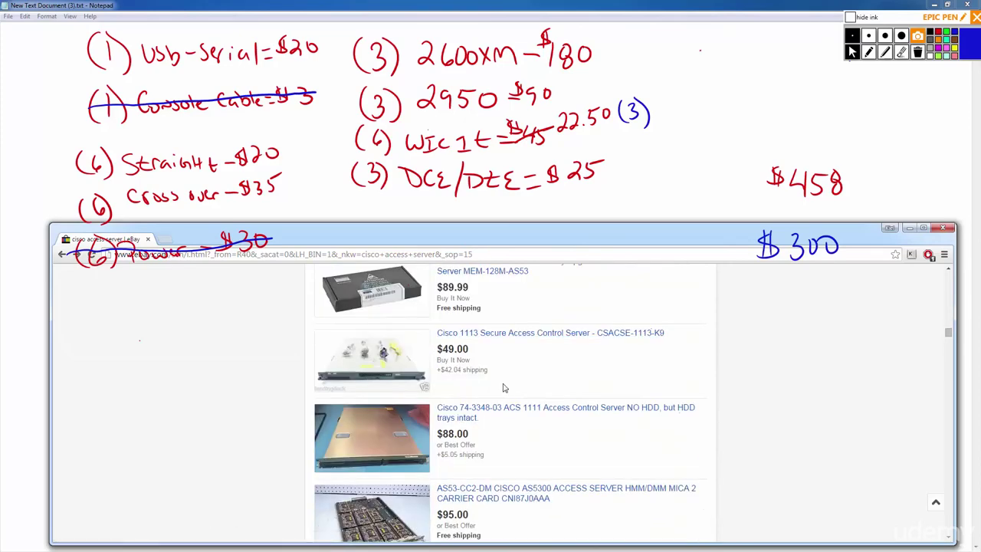
scroll(503, 390, "down", 1)
scroll(504, 389, "down", 5)
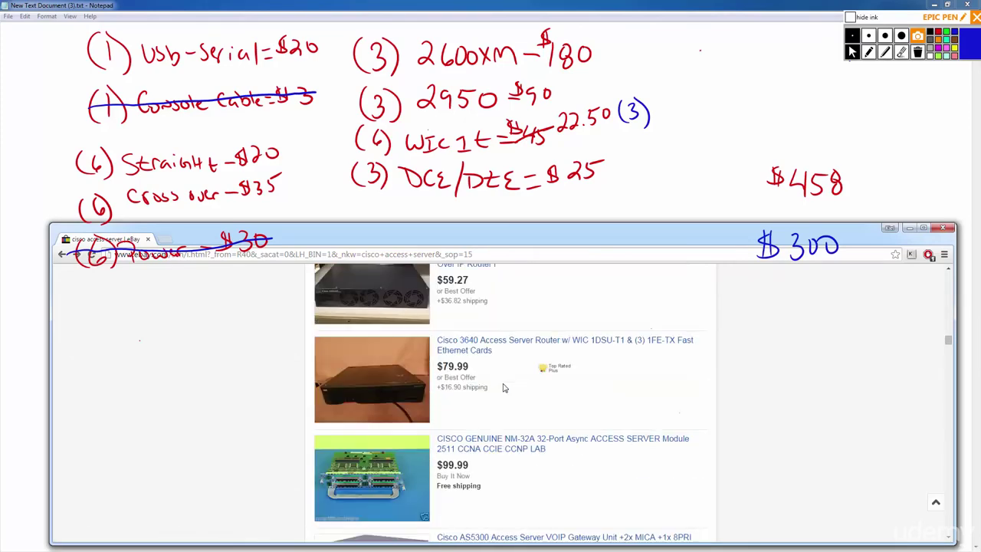
scroll(503, 388, "down", 6)
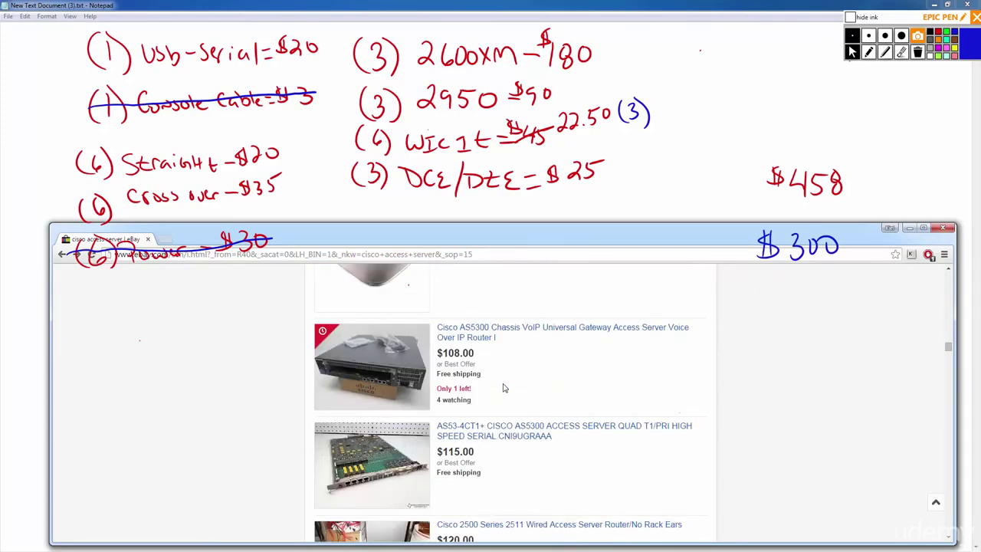
scroll(503, 388, "down", 9)
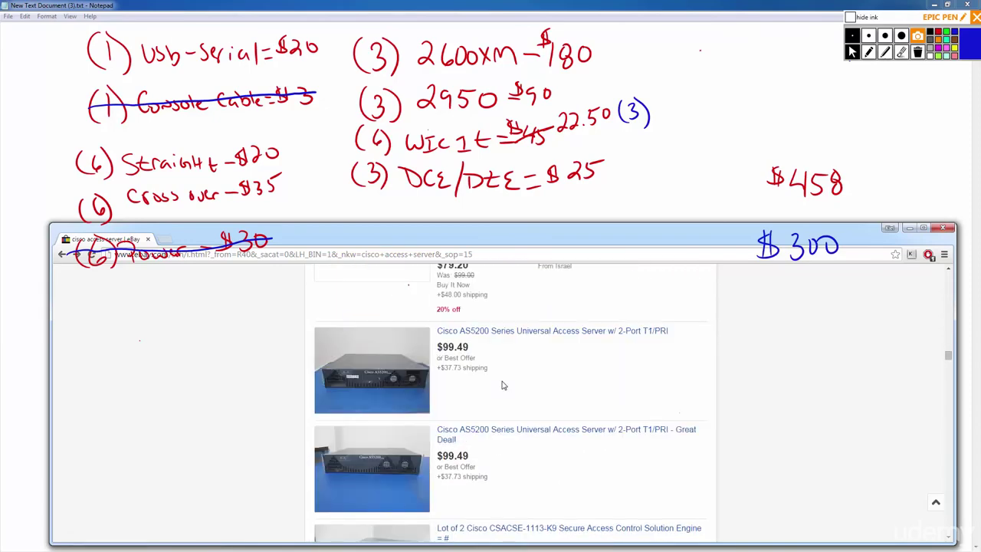
scroll(503, 385, "down", 2)
scroll(503, 385, "down", 5)
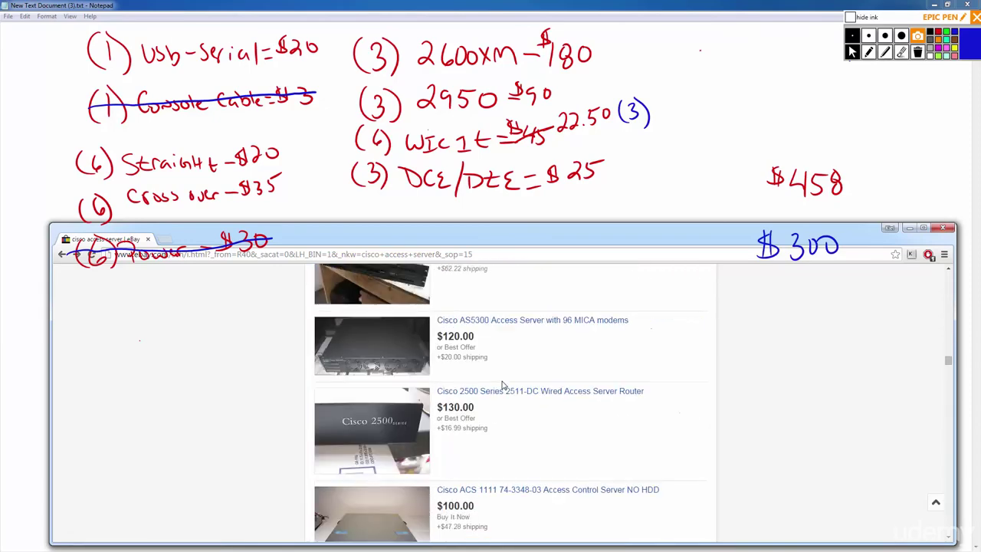
scroll(503, 384, "down", 4)
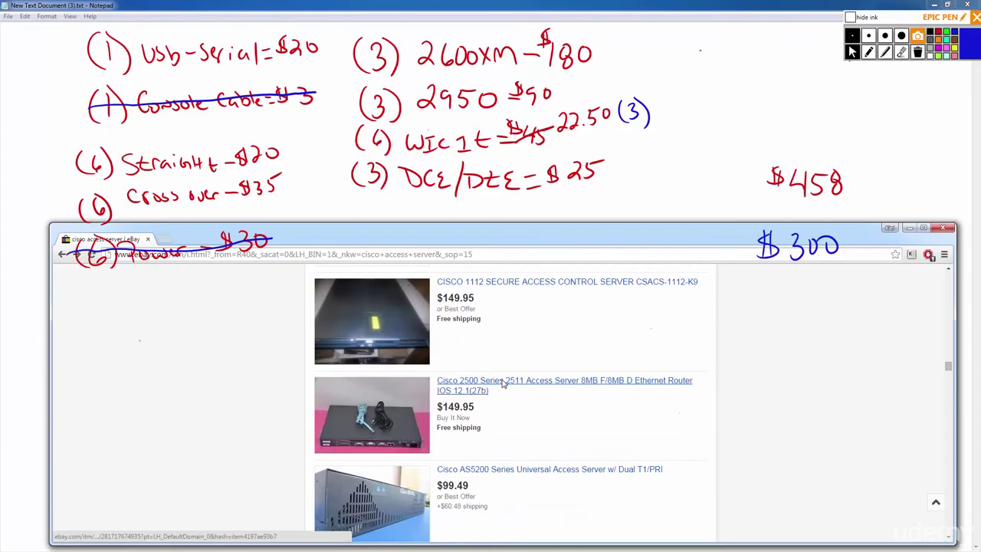
Open the $149.95 Cisco 2511 listing's photo full size, enlarge the browser, and hide the ink.
left_click(513, 284)
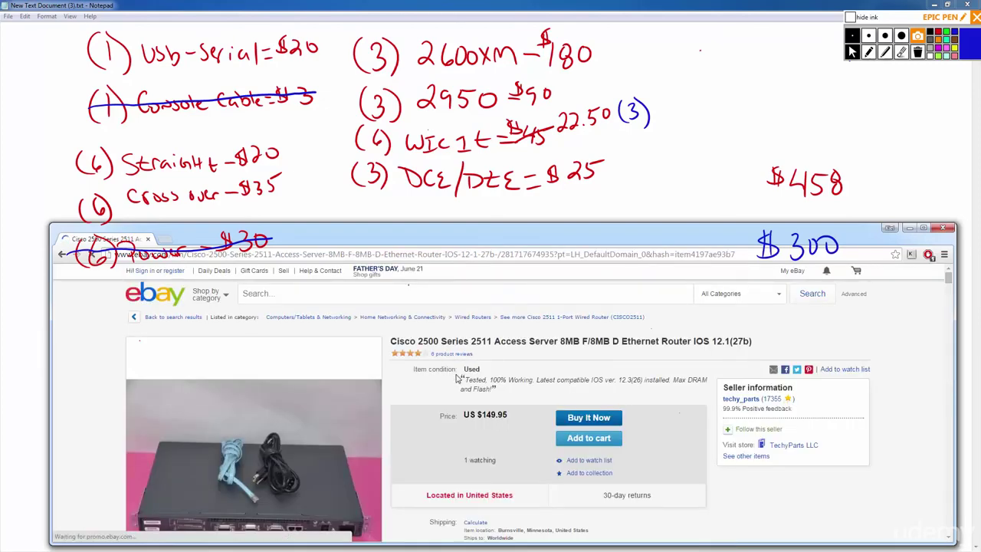
scroll(429, 380, "down", 1)
mouse_move(245, 391)
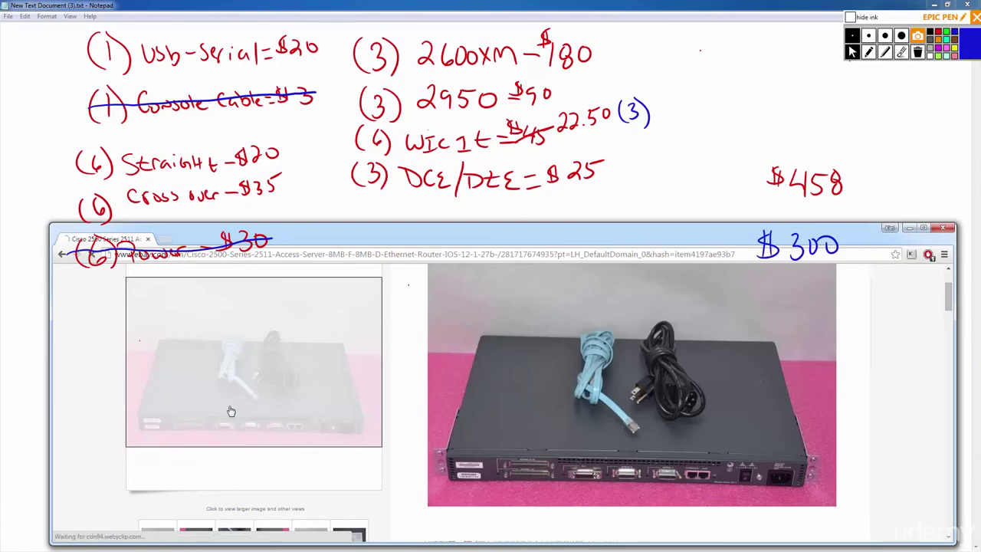
left_click(231, 414)
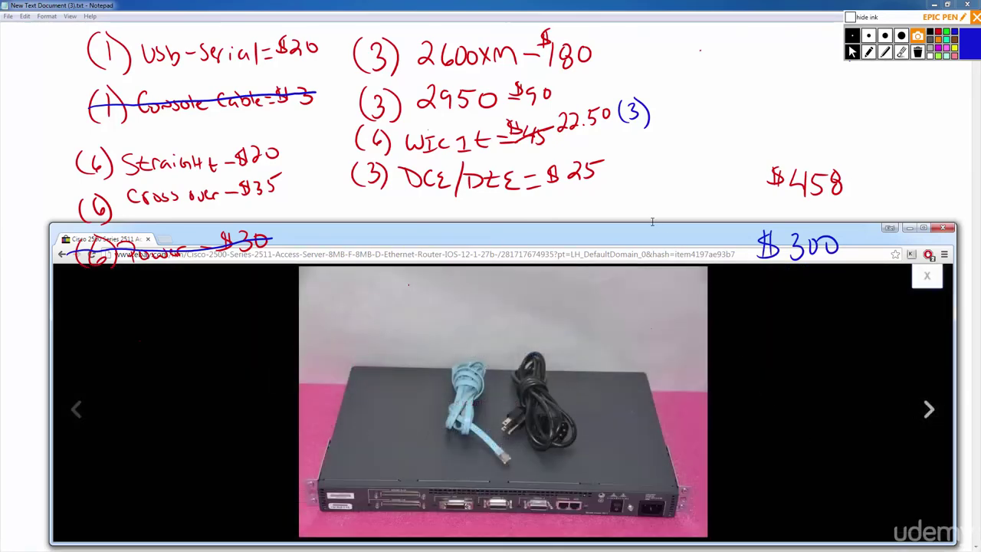
left_click_drag(649, 224, 649, 108)
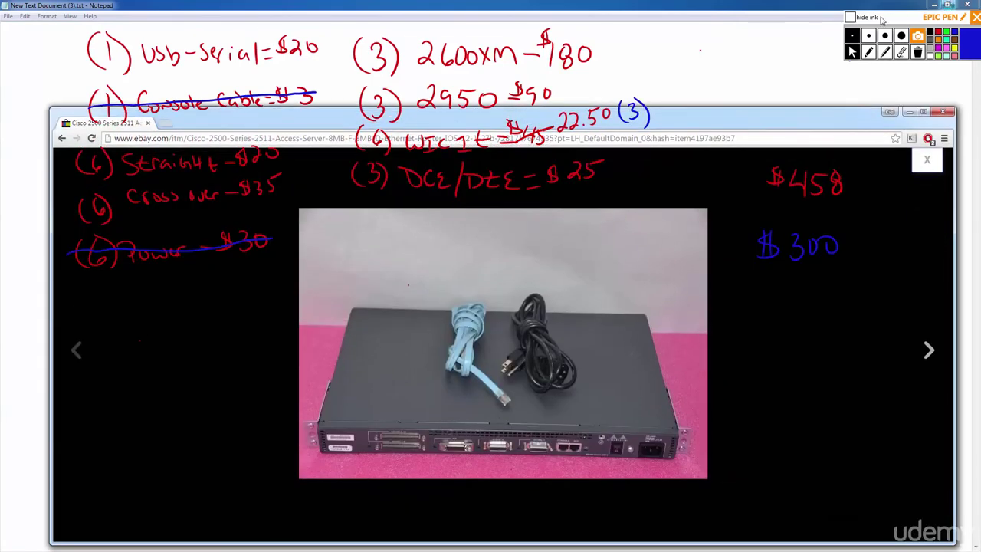
left_click(850, 17)
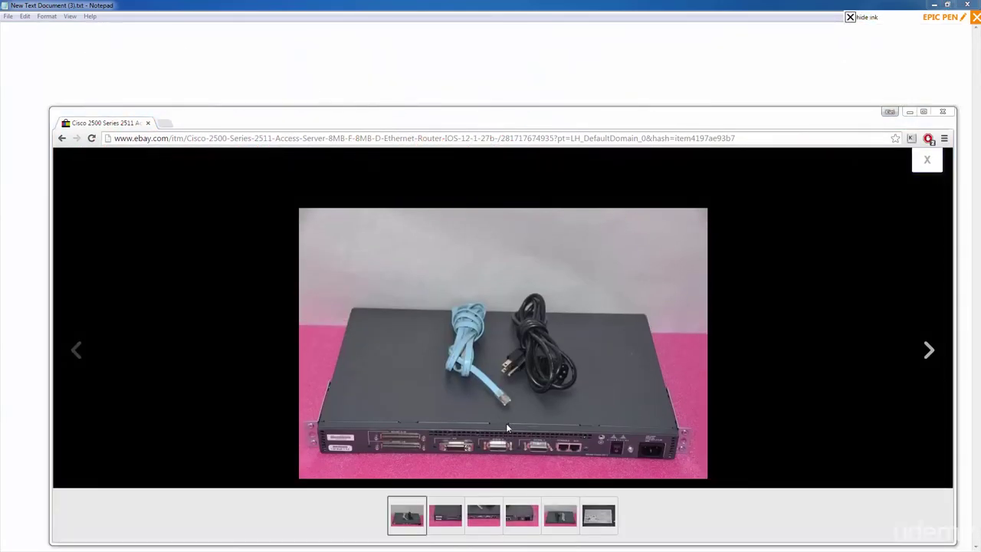
View the rear-ports photo and the first photo again, then close the photo viewer.
left_click(446, 518)
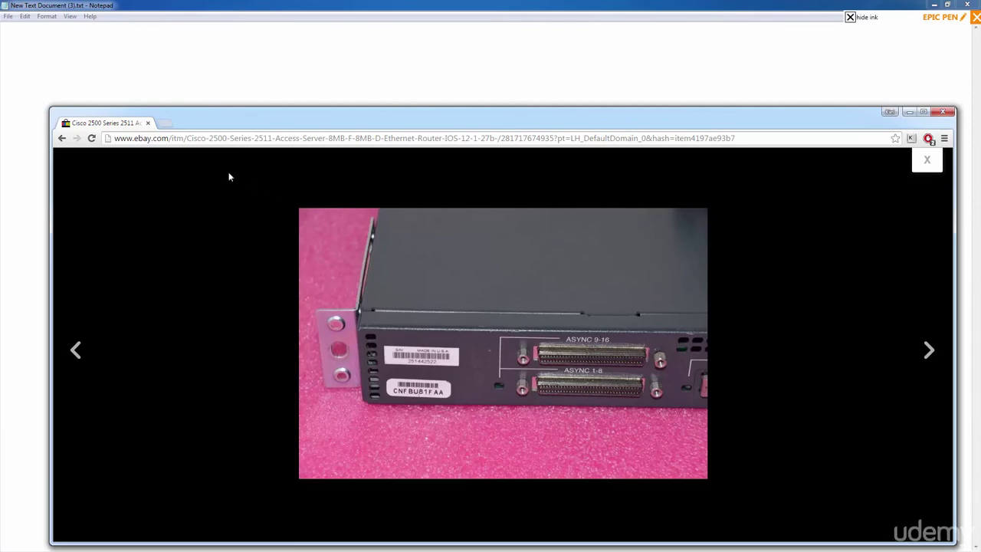
right_click(60, 143)
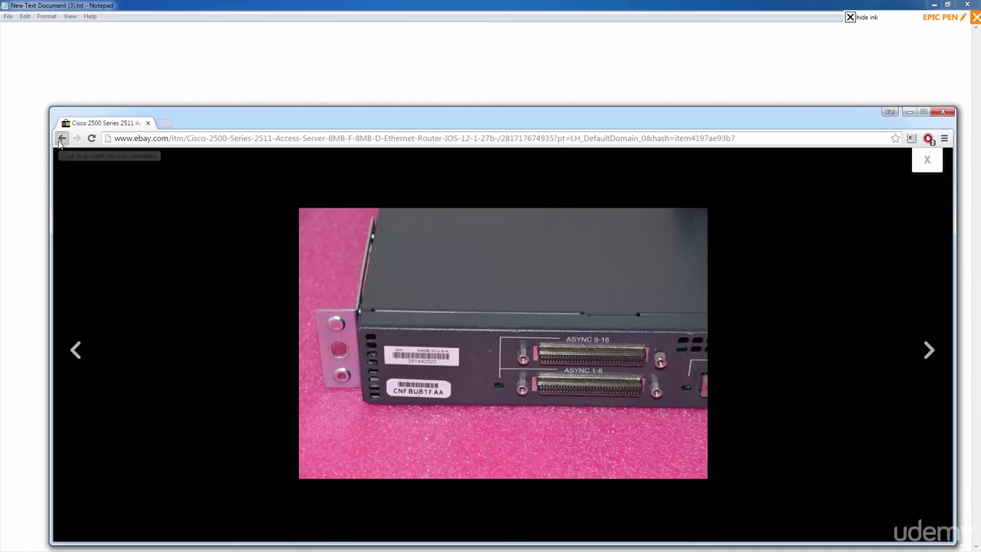
left_click(764, 267)
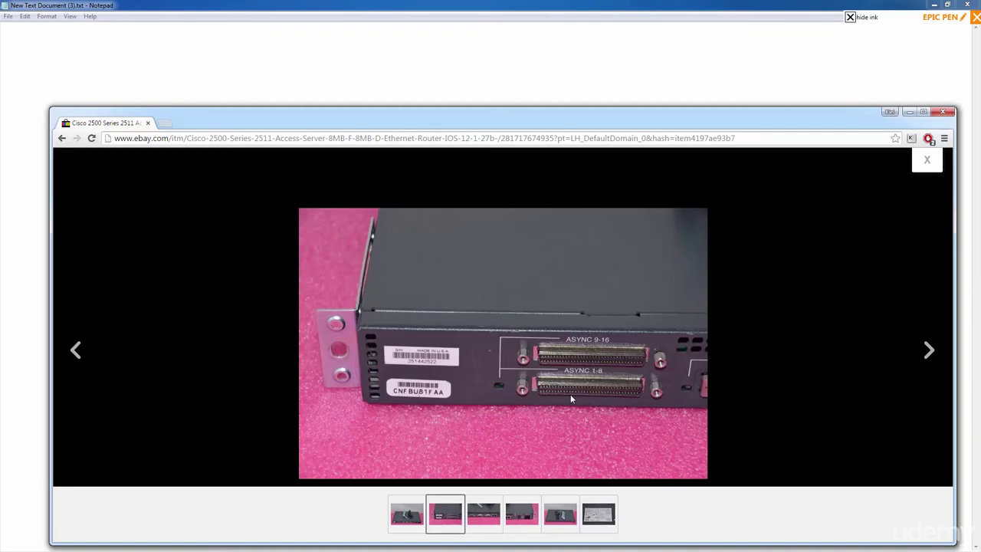
left_click(404, 518)
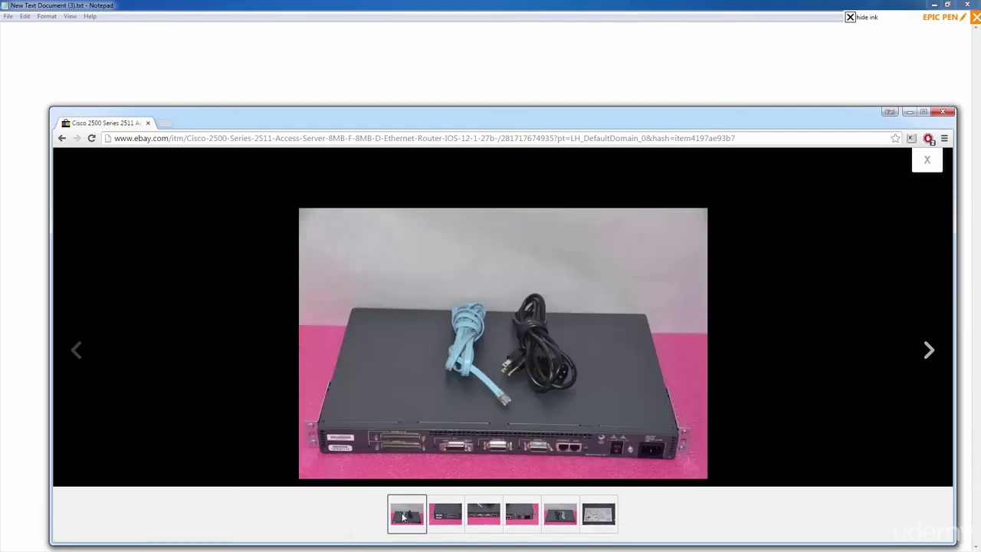
left_click(65, 147)
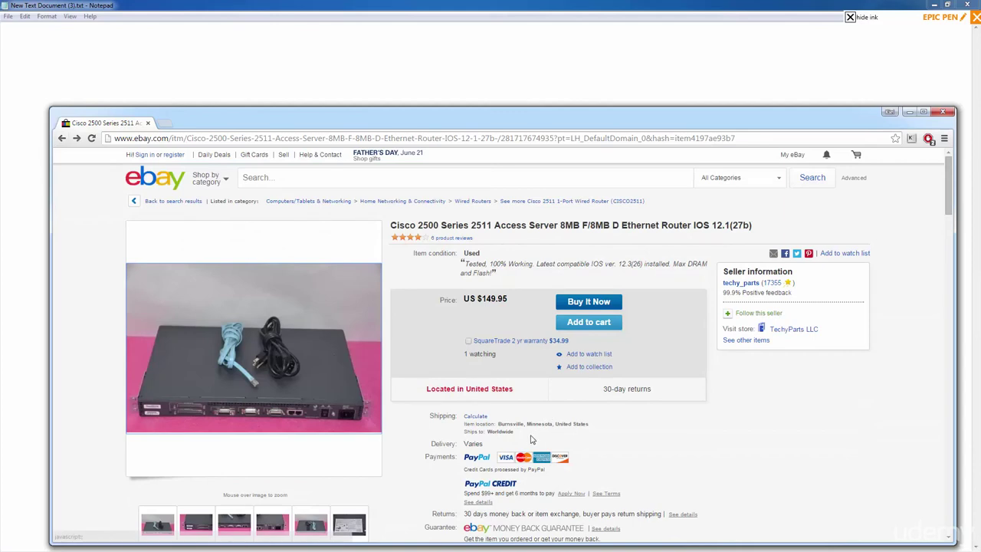
left_click(378, 174)
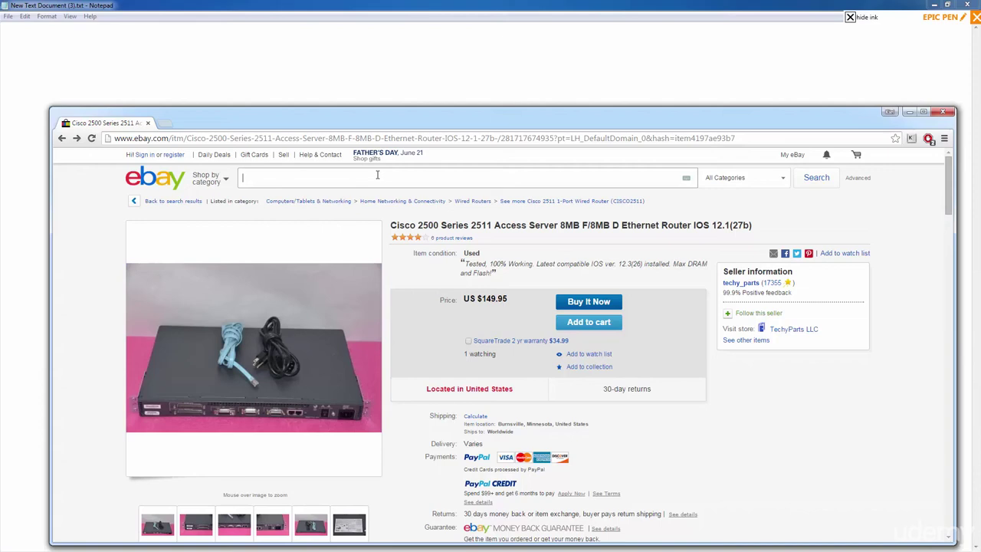
Search eBay for 'cisco octal cable', then minimize the browser to reveal the notes.
type("cisco oct")
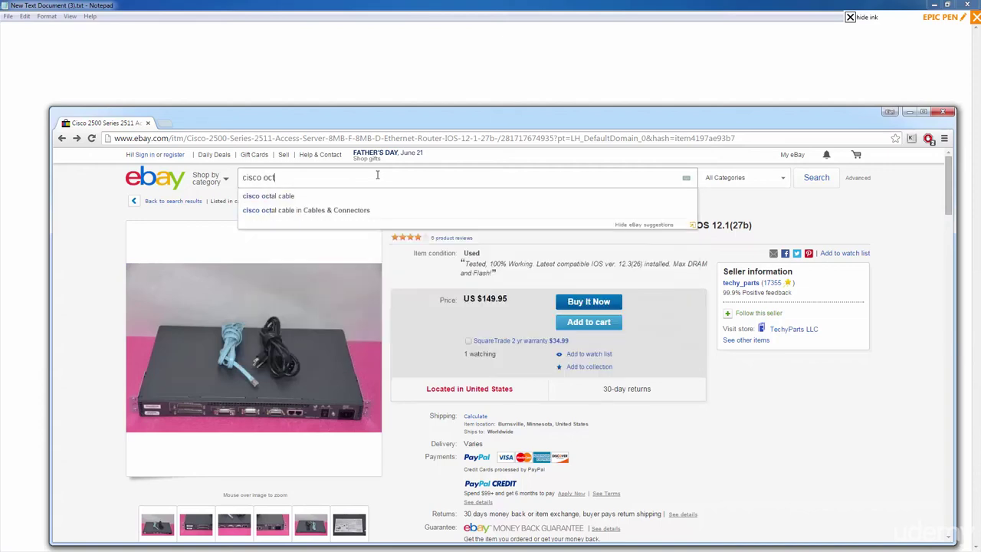
type("al cable")
key("Return")
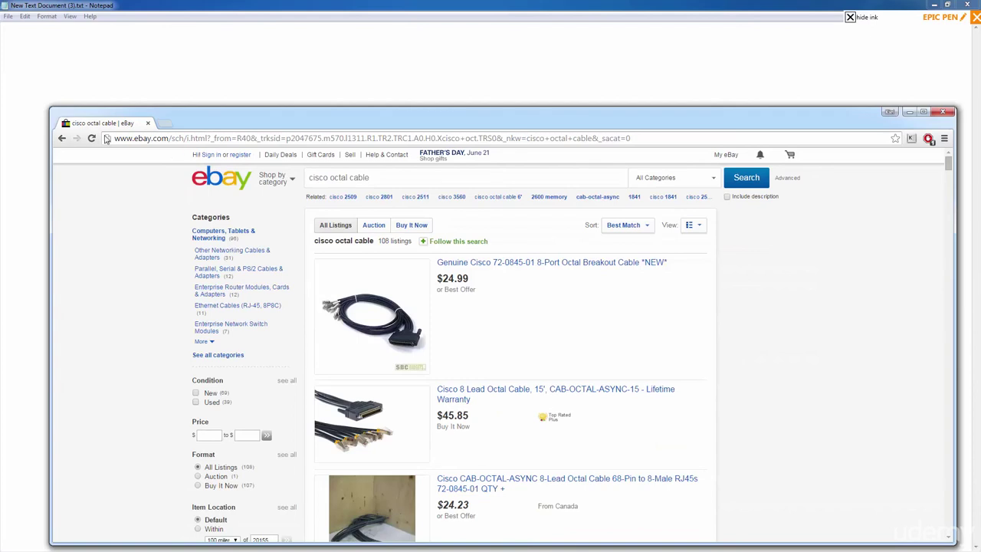
left_click(62, 139)
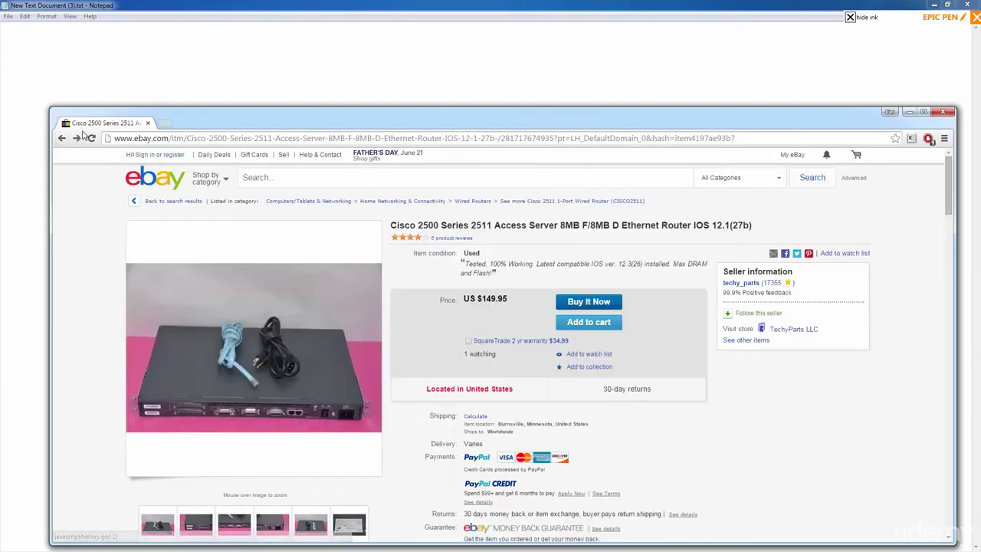
left_click(78, 137)
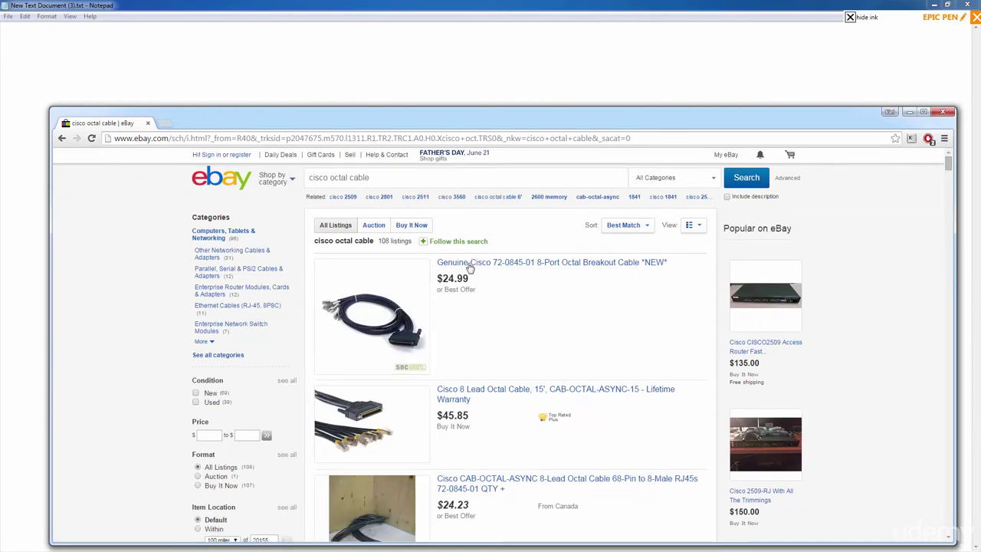
left_click(909, 112)
Show the ink again and handwrite 'Access Server = $175' below $300.
left_click(850, 17)
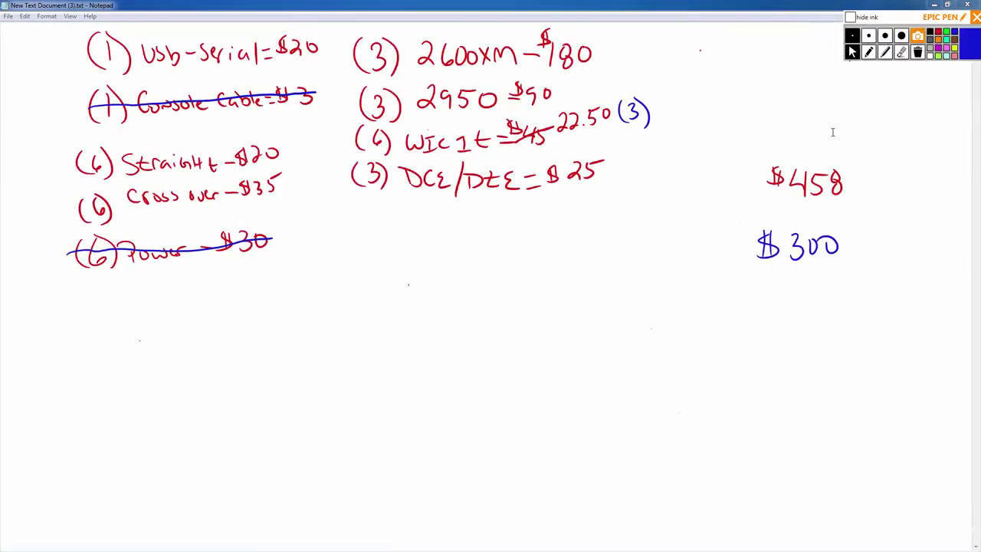
left_click(869, 52)
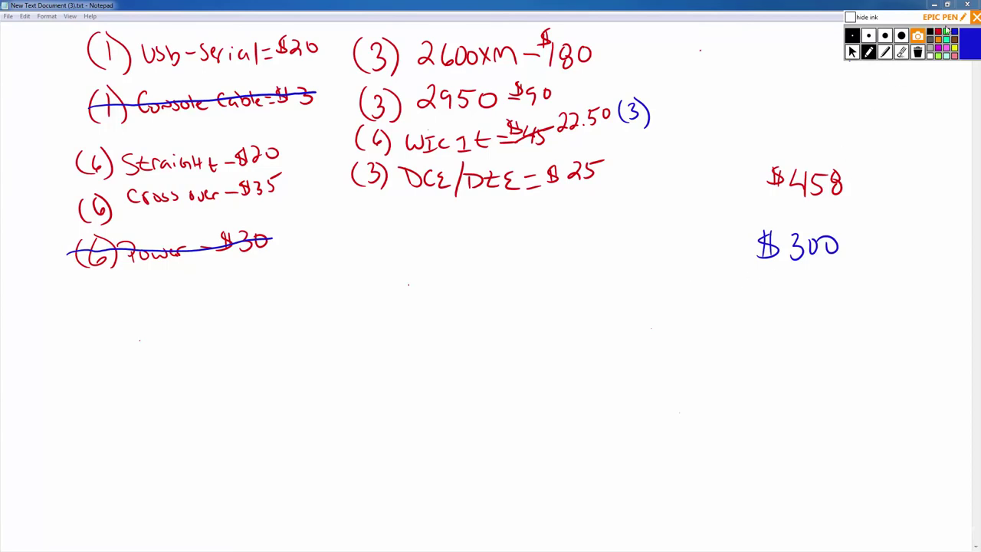
left_click_drag(642, 328, 667, 328)
mouse_move(685, 314)
left_mouse_down()
mouse_move(687, 327)
mouse_move(719, 331)
left_mouse_up()
mouse_move(759, 306)
left_mouse_down()
mouse_move(778, 328)
mouse_move(817, 315)
mouse_move(828, 323)
left_mouse_up()
left_click_drag(830, 315, 870, 321)
mouse_move(848, 330)
left_mouse_down()
mouse_move(925, 332)
mouse_move(936, 305)
left_mouse_up()
mouse_move(889, 305)
left_mouse_down()
mouse_move(879, 299)
mouse_move(875, 322)
left_mouse_up()
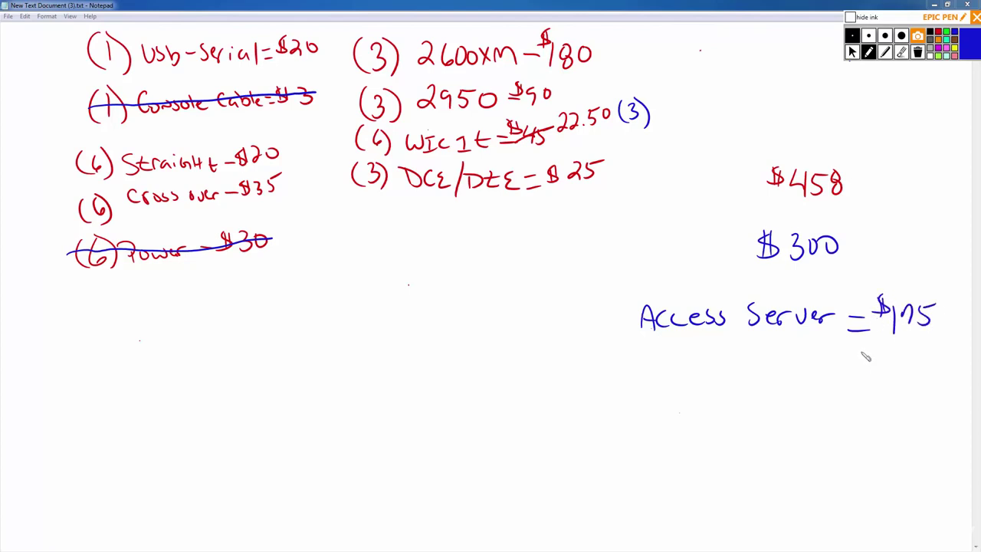
Circle the $300 figure and write the total $475 in the middle.
mouse_move(859, 230)
left_mouse_down()
mouse_move(751, 244)
mouse_move(860, 249)
mouse_move(822, 224)
left_mouse_up()
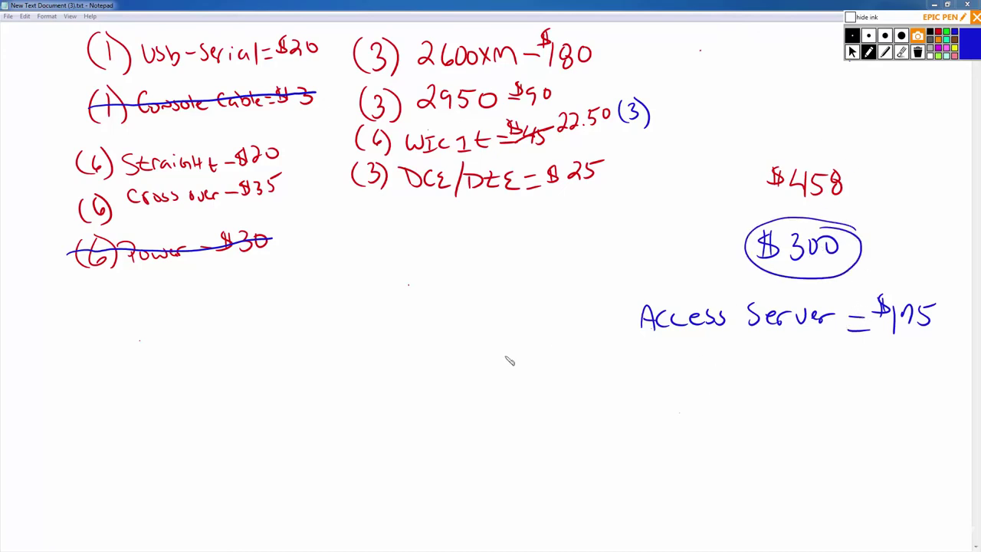
left_click_drag(380, 278, 397, 316)
mouse_move(406, 293)
left_mouse_down()
mouse_move(421, 285)
mouse_move(419, 311)
left_mouse_up()
mouse_move(431, 282)
left_mouse_down()
mouse_move(426, 308)
mouse_move(452, 278)
left_mouse_up()
left_click_drag(354, 278, 347, 301)
mouse_move(346, 273)
left_mouse_down()
mouse_move(351, 316)
mouse_move(335, 311)
left_mouse_up()
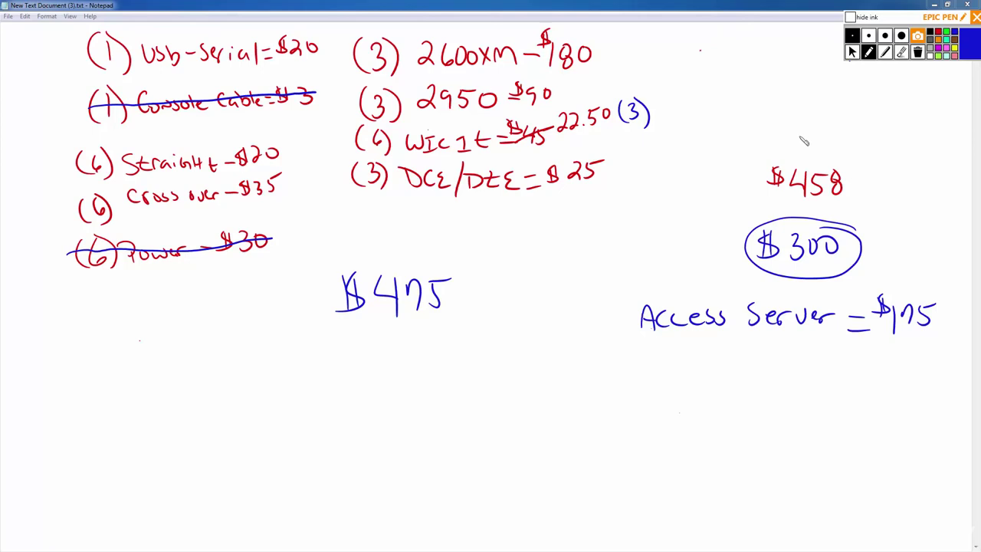
Work out 458 + 175 = 633 at the top and write $633 below $475.
left_click_drag(767, 77, 772, 97)
mouse_move(792, 80)
left_mouse_down()
mouse_move(783, 96)
mouse_move(812, 95)
mouse_move(806, 75)
mouse_move(808, 93)
mouse_move(776, 118)
mouse_move(795, 118)
left_mouse_up()
mouse_move(807, 103)
left_mouse_down()
mouse_move(811, 118)
mouse_move(822, 98)
left_mouse_up()
mouse_move(771, 135)
left_mouse_down()
mouse_move(824, 120)
mouse_move(823, 138)
left_mouse_up()
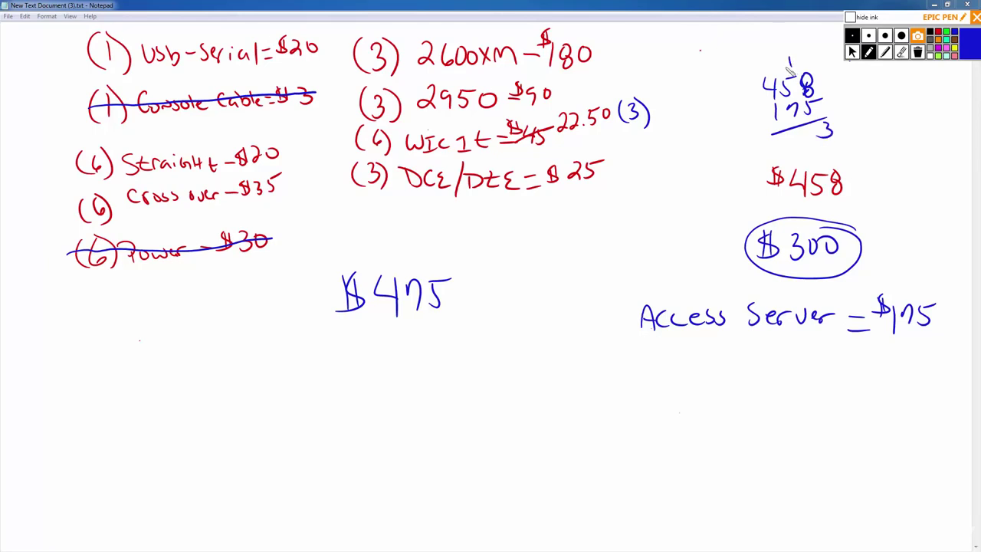
left_click_drag(799, 131, 799, 144)
left_click_drag(765, 60, 765, 72)
left_click_drag(791, 131, 784, 141)
mouse_move(391, 345)
left_mouse_down()
mouse_move(385, 366)
mouse_move(415, 374)
mouse_move(353, 377)
left_mouse_up()
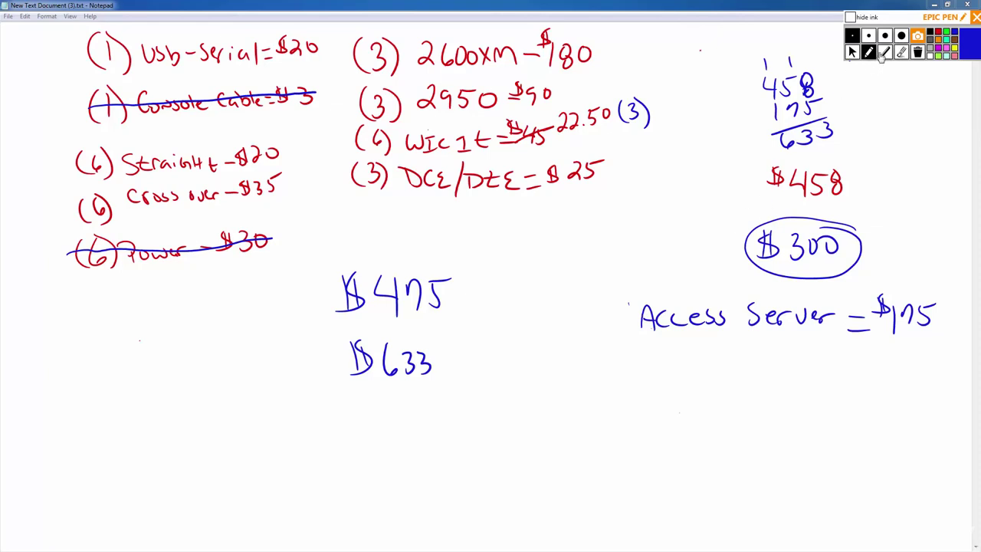
Erase the $458 figure and its 458 + 175 sum.
left_click(901, 52)
mouse_move(776, 178)
left_mouse_down()
mouse_move(771, 189)
mouse_move(828, 123)
mouse_move(813, 107)
mouse_move(777, 108)
mouse_move(782, 76)
mouse_move(793, 74)
left_mouse_up()
left_click(869, 51)
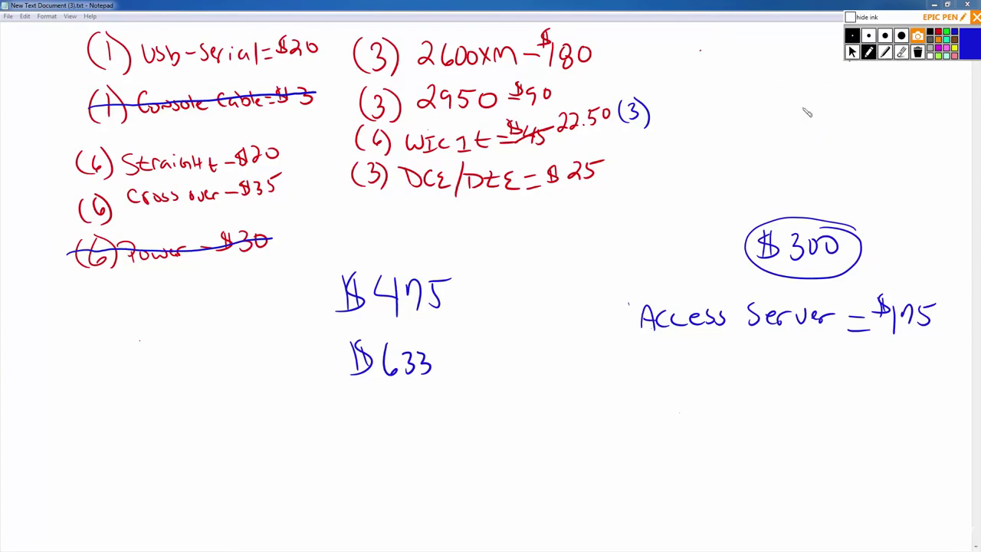
Write 'ICND 1+2 Books' and 'Video training' at the top right.
left_click_drag(725, 106, 724, 129)
mouse_move(707, 108)
left_mouse_down()
mouse_move(738, 106)
mouse_move(738, 131)
mouse_move(761, 132)
mouse_move(814, 110)
mouse_move(842, 121)
mouse_move(894, 111)
left_mouse_up()
left_click_drag(897, 104, 912, 118)
left_click_drag(859, 136, 860, 155)
mouse_move(887, 141)
left_mouse_down()
mouse_move(881, 150)
mouse_move(888, 141)
left_mouse_up()
left_click_drag(903, 142, 911, 153)
left_click_drag(921, 139, 924, 154)
mouse_move(719, 180)
left_mouse_down()
mouse_move(736, 181)
mouse_move(741, 196)
mouse_move(787, 187)
left_mouse_up()
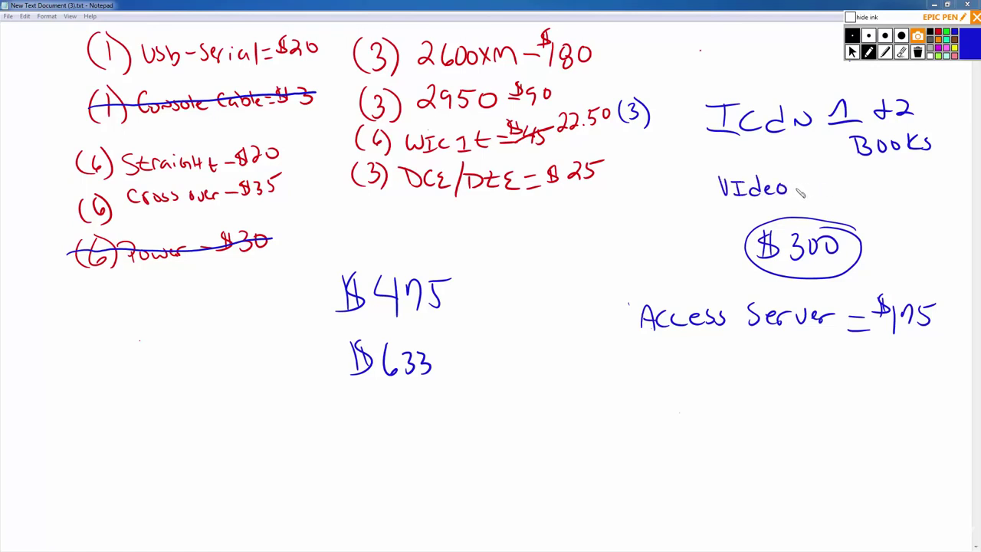
mouse_move(814, 181)
left_mouse_down()
mouse_move(817, 201)
mouse_move(828, 186)
mouse_move(903, 187)
left_mouse_up()
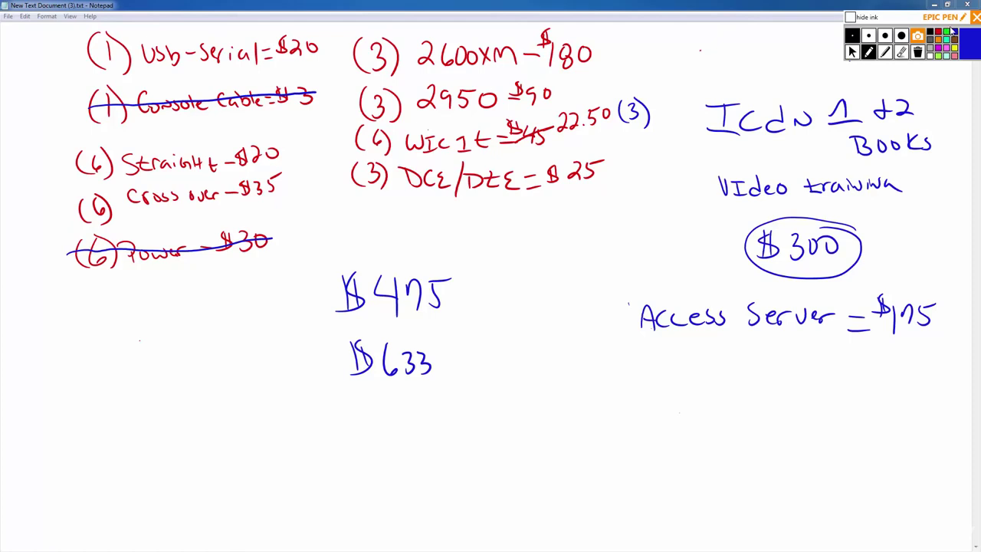
Circle the books and video note in red.
left_click(939, 33)
mouse_move(780, 79)
left_mouse_down()
mouse_move(702, 96)
mouse_move(687, 164)
mouse_move(814, 219)
mouse_move(932, 199)
mouse_move(927, 101)
mouse_move(769, 89)
left_mouse_up()
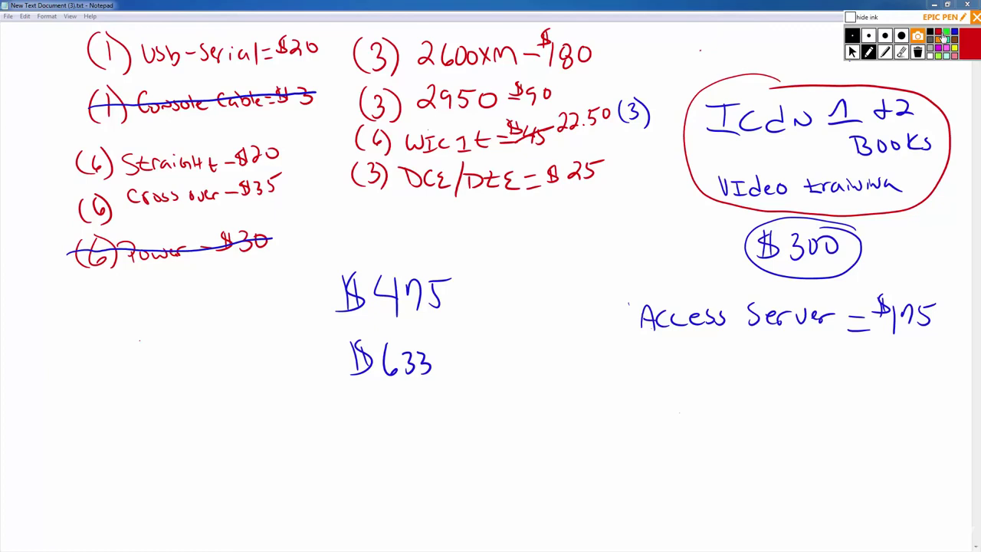
left_click(937, 46)
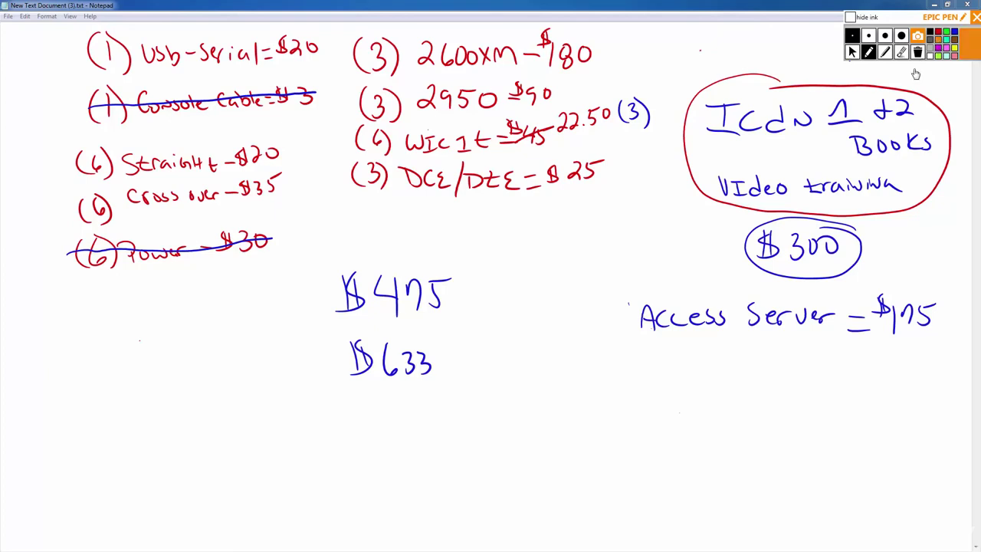
Write orange notes listing ICND1 = $150 and ICND2 = $150 under the fees heading.
mouse_move(583, 370)
left_mouse_down()
mouse_move(596, 399)
mouse_move(624, 377)
mouse_move(710, 394)
mouse_move(730, 384)
left_mouse_up()
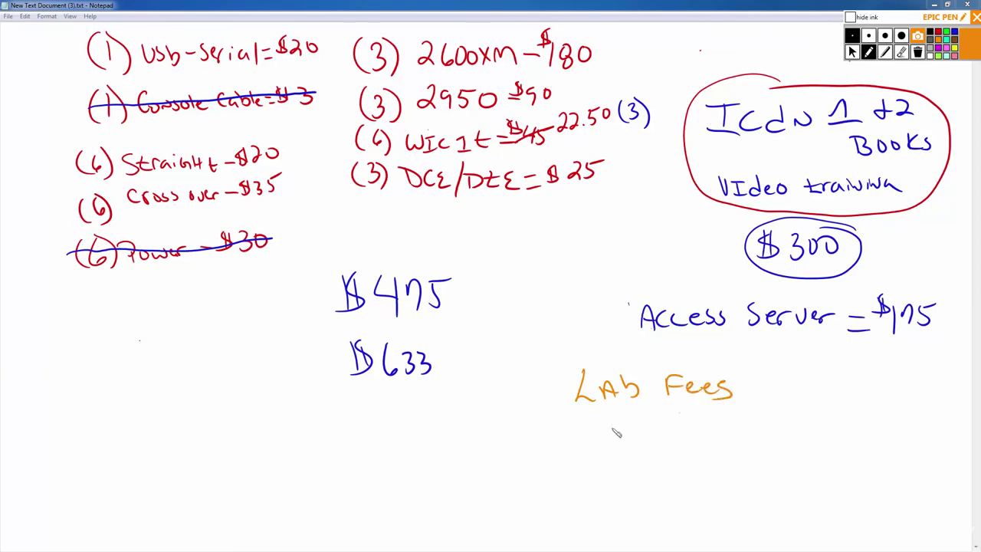
left_click_drag(611, 426, 708, 442)
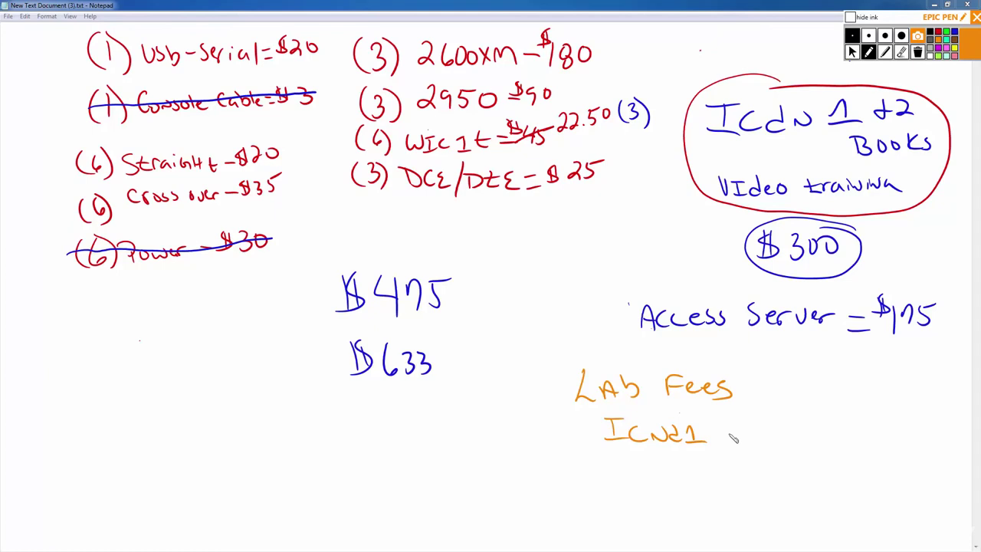
left_click_drag(713, 430, 736, 429)
left_click_drag(713, 438, 739, 437)
mouse_move(762, 414)
left_mouse_down()
mouse_move(761, 434)
mouse_move(790, 418)
mouse_move(741, 423)
left_mouse_up()
mouse_move(747, 408)
left_mouse_down()
mouse_move(748, 422)
mouse_move(732, 434)
left_mouse_up()
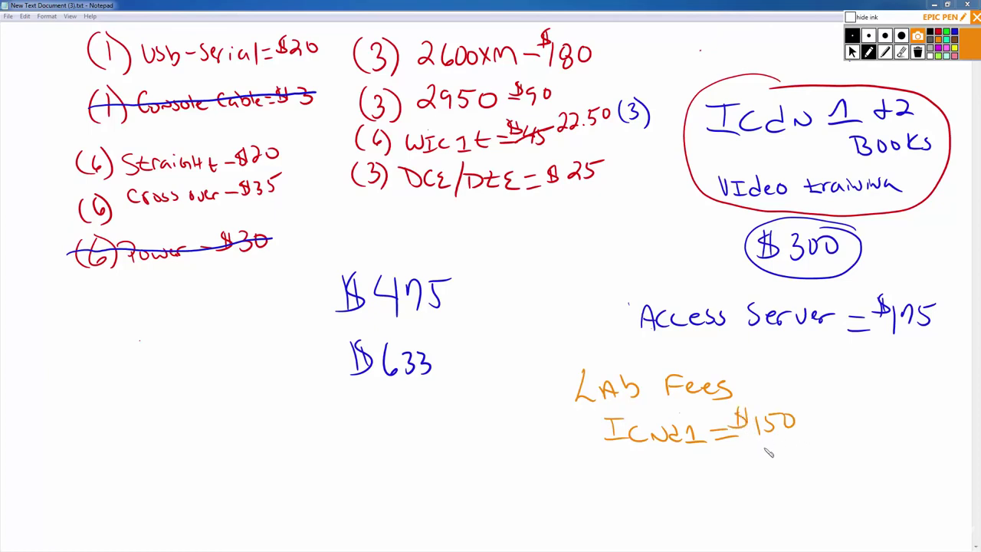
mouse_move(693, 458)
left_mouse_down()
mouse_move(706, 474)
mouse_move(717, 471)
left_mouse_up()
left_click_drag(714, 462, 729, 461)
left_click_drag(716, 469, 741, 472)
mouse_move(763, 449)
left_mouse_down()
mouse_move(764, 463)
mouse_move(799, 446)
left_mouse_up()
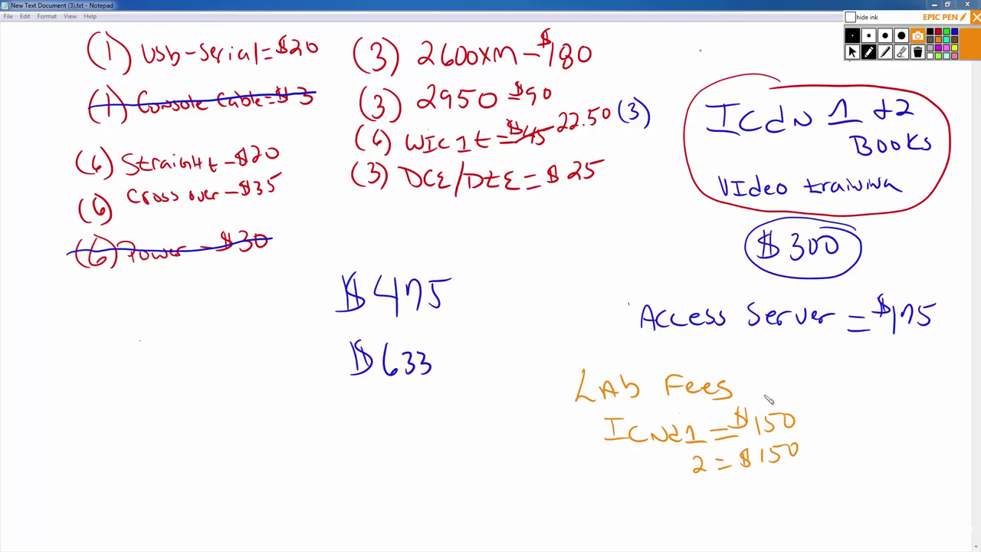
Add a leading dash, a two-attempts note, and the $600 fee total.
left_click_drag(558, 433, 603, 443)
left_click_drag(564, 472, 627, 473)
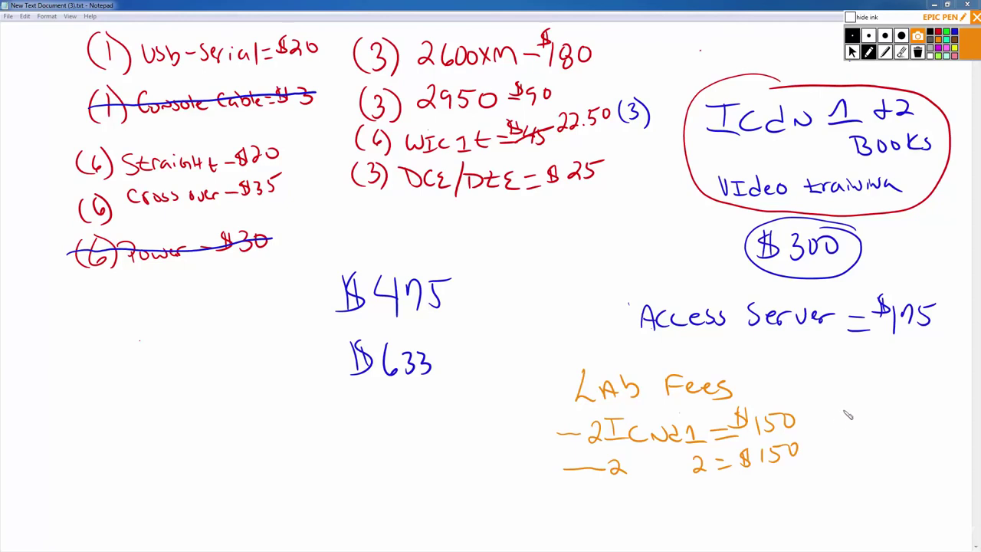
mouse_move(850, 400)
left_mouse_down()
mouse_move(843, 420)
mouse_move(865, 411)
left_mouse_up()
mouse_move(883, 411)
left_mouse_down()
mouse_move(820, 418)
mouse_move(828, 424)
left_mouse_up()
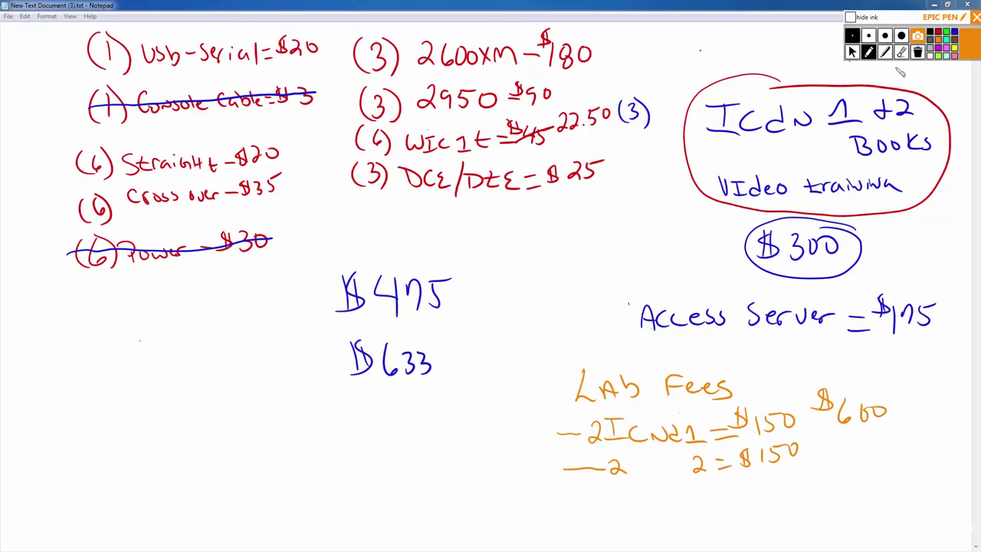
Erase 'LAb', write 'exam' so the heading reads Exam Fees, and circle $600.
left_click(902, 51)
left_click_drag(615, 373, 634, 388)
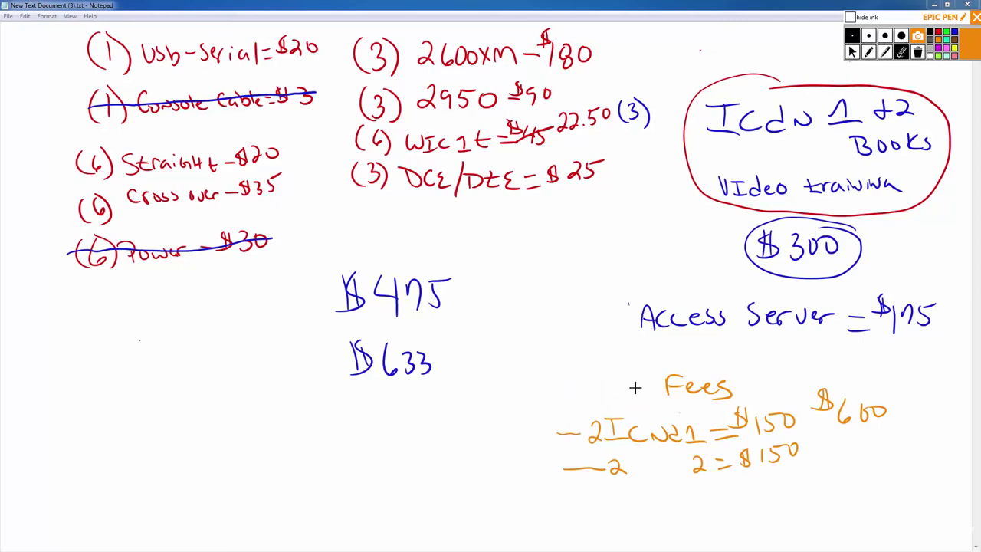
left_click(868, 51)
mouse_move(587, 388)
left_mouse_down()
mouse_move(582, 395)
mouse_move(608, 386)
mouse_move(620, 399)
mouse_move(661, 397)
left_mouse_up()
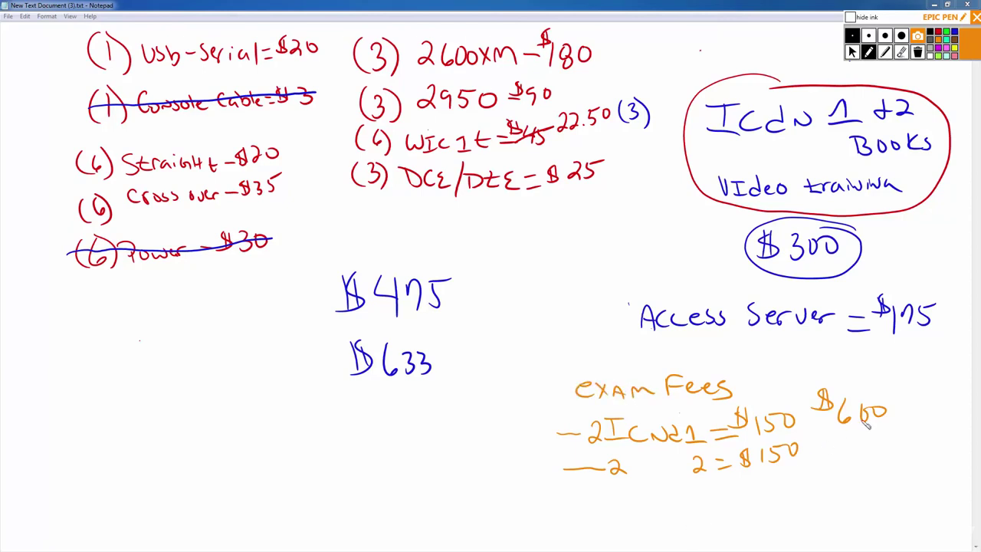
mouse_move(889, 392)
left_mouse_down()
mouse_move(811, 418)
mouse_move(868, 454)
left_mouse_up()
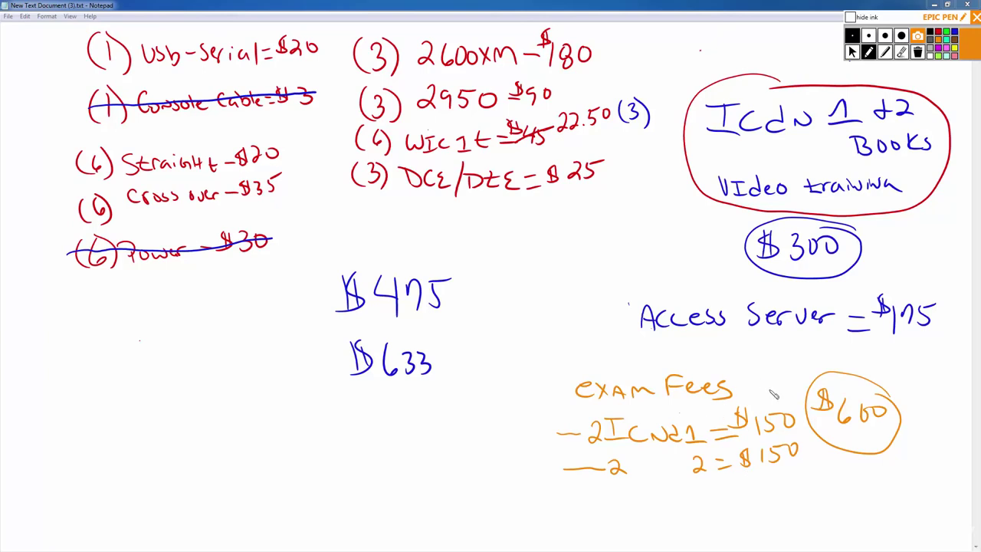
Tick the $600 circle, draw an arrow at the $300 total, and write $1,000.
mouse_move(857, 359)
left_mouse_down()
mouse_move(865, 376)
mouse_move(874, 371)
left_mouse_up()
mouse_move(897, 237)
left_mouse_down()
mouse_move(872, 246)
mouse_move(895, 256)
left_mouse_up()
mouse_move(532, 281)
left_mouse_down()
mouse_move(536, 310)
mouse_move(553, 285)
left_mouse_up()
left_click_drag(568, 282, 581, 283)
left_click_drag(592, 274, 593, 279)
left_click_drag(541, 305, 536, 320)
mouse_move(518, 287)
left_mouse_down()
mouse_move(506, 316)
mouse_move(499, 311)
left_mouse_up()
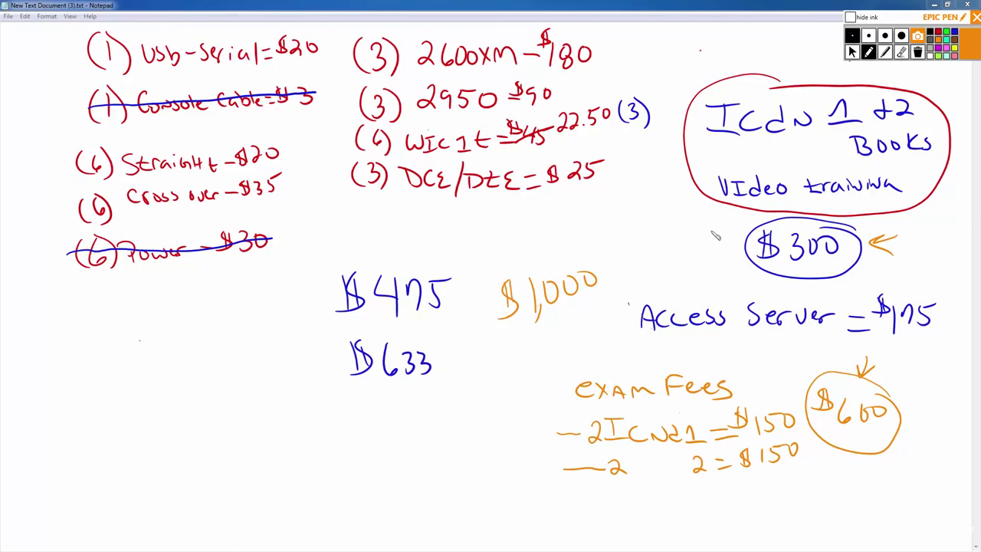
Write and underline '4-6months', and add 150 and a circled 300 below $600.
mouse_move(572, 208)
left_mouse_down()
mouse_move(577, 247)
mouse_move(601, 227)
mouse_move(618, 241)
mouse_move(668, 222)
mouse_move(709, 230)
left_mouse_up()
left_click_drag(542, 245, 718, 239)
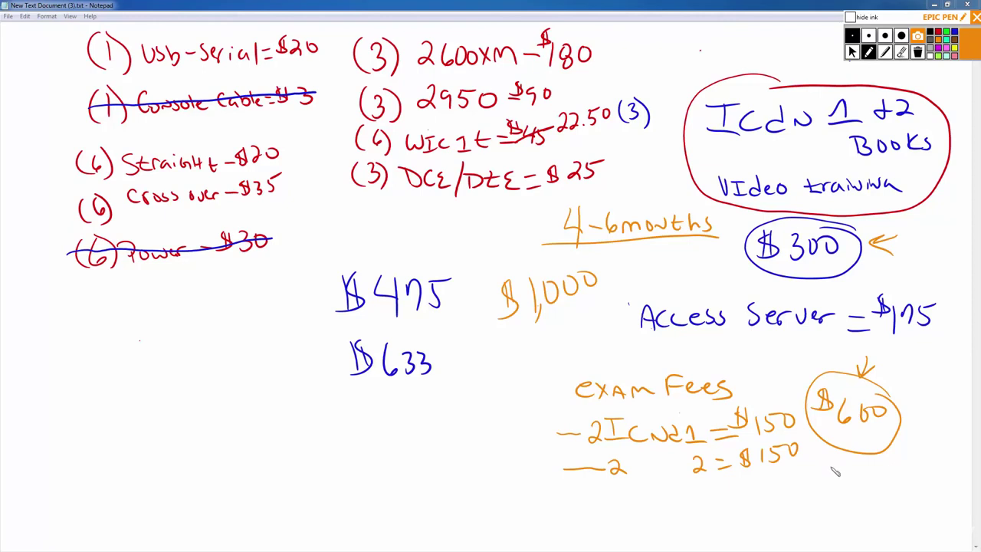
left_click_drag(832, 470, 837, 489)
mouse_move(852, 473)
left_mouse_down()
mouse_move(845, 489)
mouse_move(864, 475)
mouse_move(851, 518)
left_mouse_up()
mouse_move(860, 505)
left_mouse_down()
mouse_move(878, 510)
mouse_move(866, 536)
mouse_move(862, 522)
left_mouse_up()
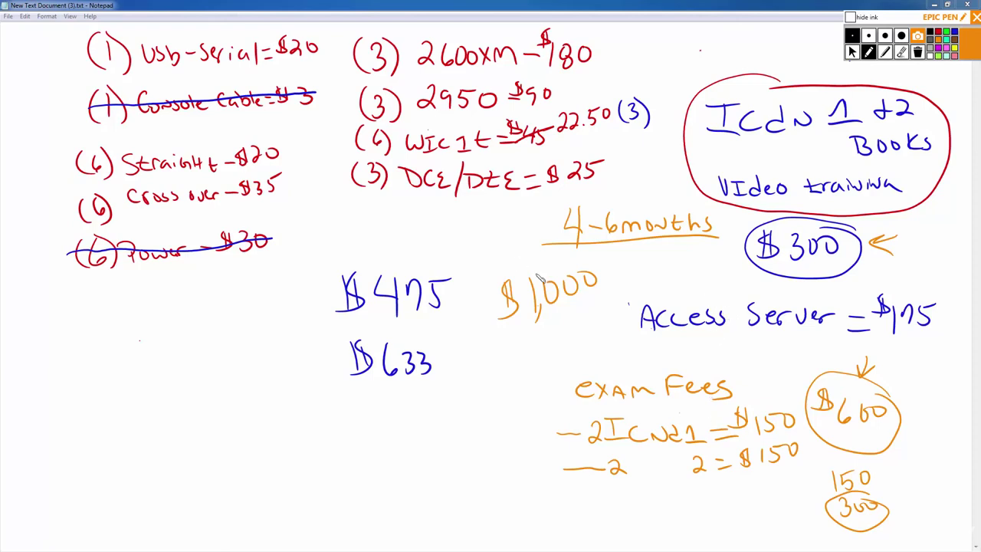
Circle $1,000, add an arrow toward $300, then clear all ink with the trash icon.
left_click_drag(586, 266, 498, 273)
mouse_move(490, 313)
left_mouse_down()
mouse_move(582, 329)
mouse_move(610, 268)
left_mouse_up()
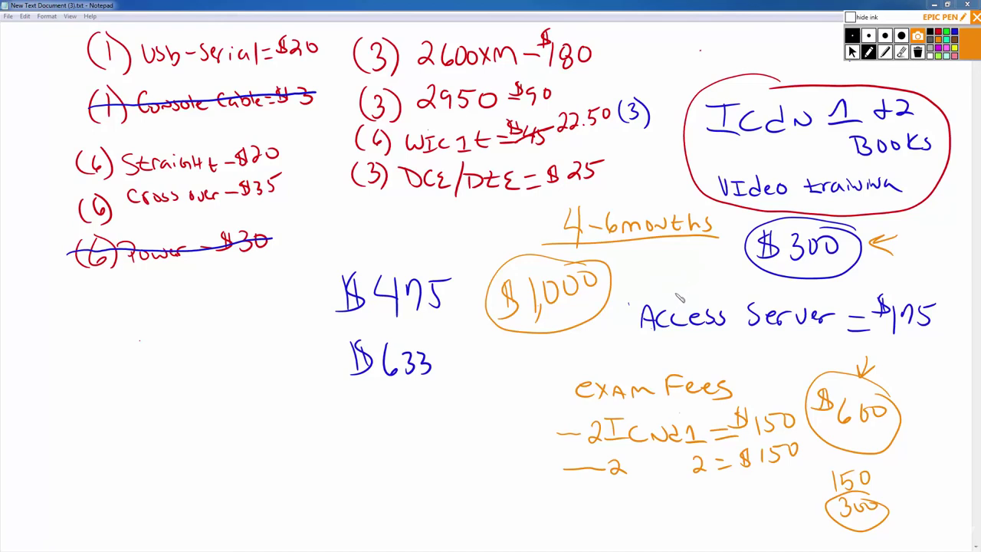
mouse_move(705, 284)
left_mouse_down()
mouse_move(737, 264)
mouse_move(736, 277)
left_mouse_up()
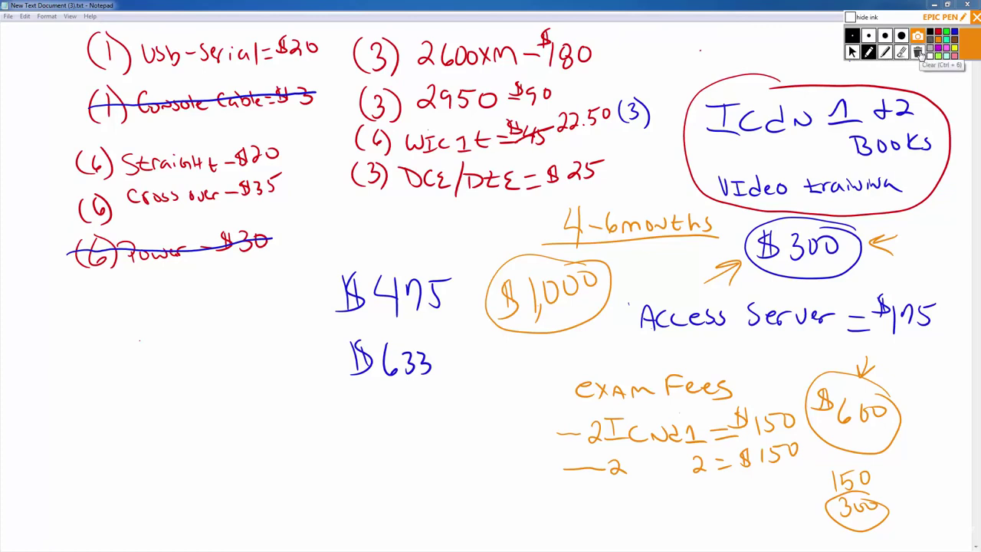
left_click(919, 52)
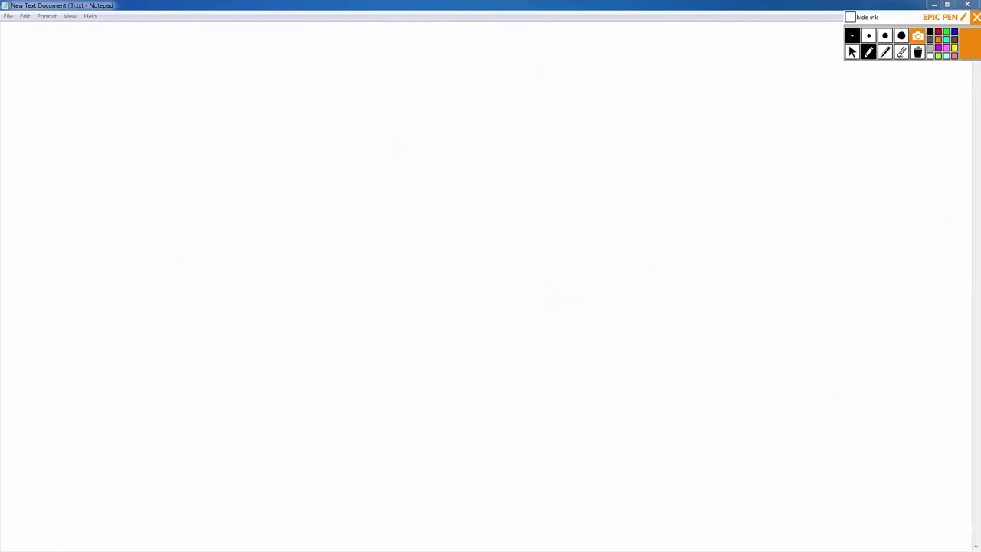
Switch Epic Pen to the cursor, minimize eBay, and return to the videos.kiels-dungeon.com Chrome window.
left_click(852, 51)
key("alt+Tab")
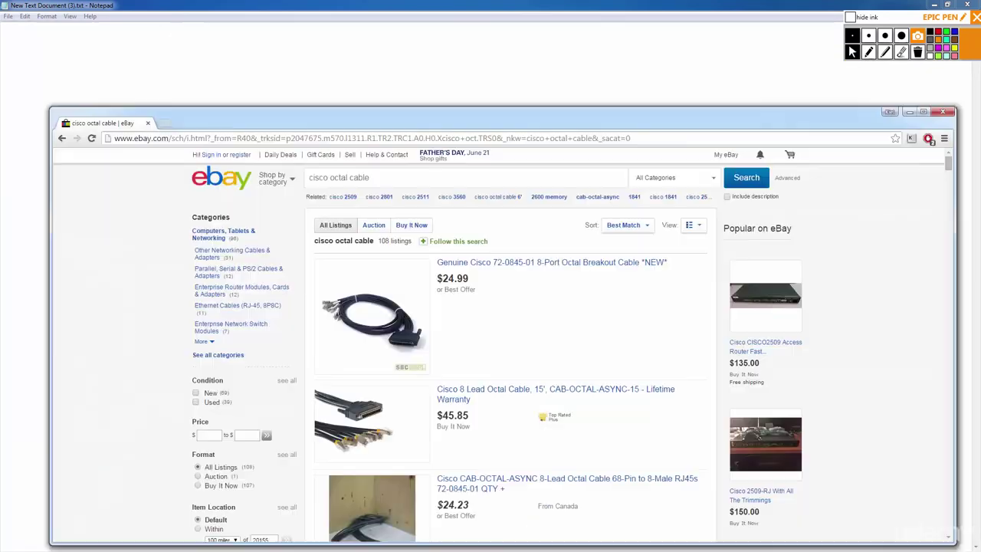
left_click_drag(444, 107, 447, 72)
key("super+Down")
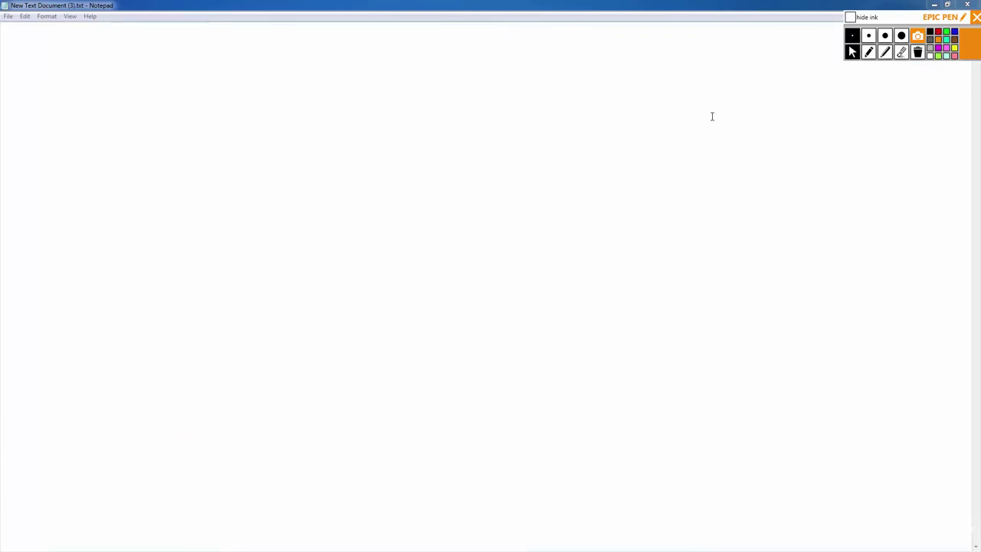
key("alt+Tab")
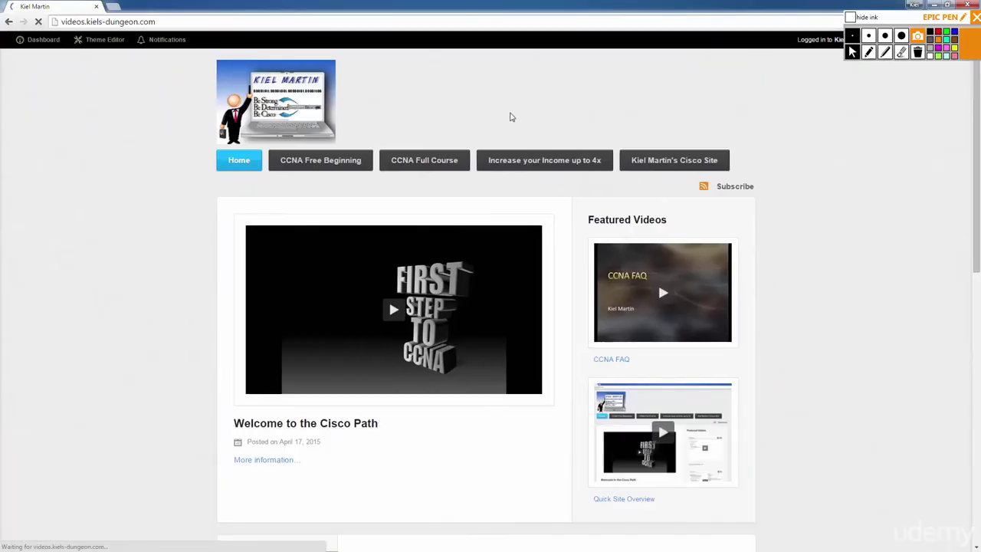
left_click_drag(62, 21, 158, 21)
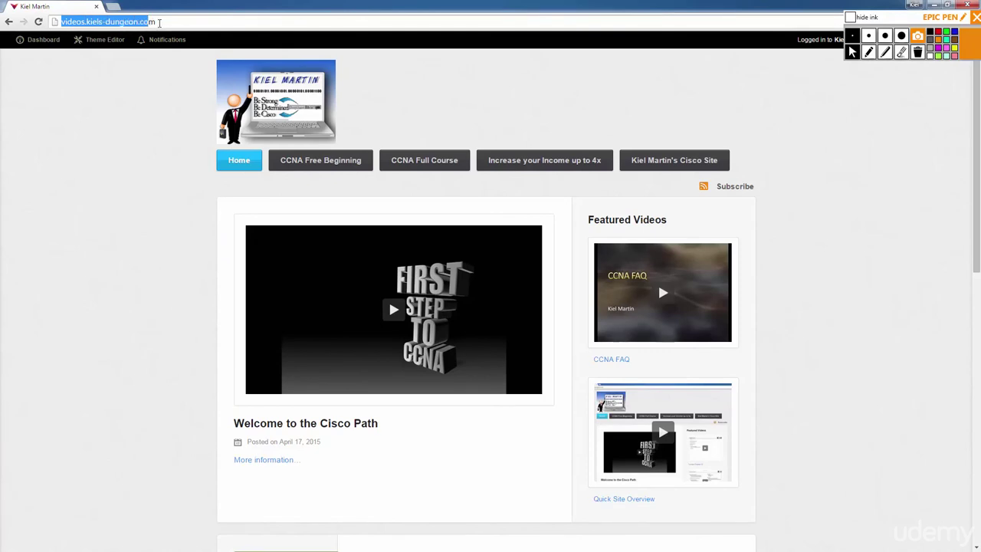
Scroll down the home page and preview the CCNA Full Course and Increase your Income up to 4x videos.
left_click(93, 259)
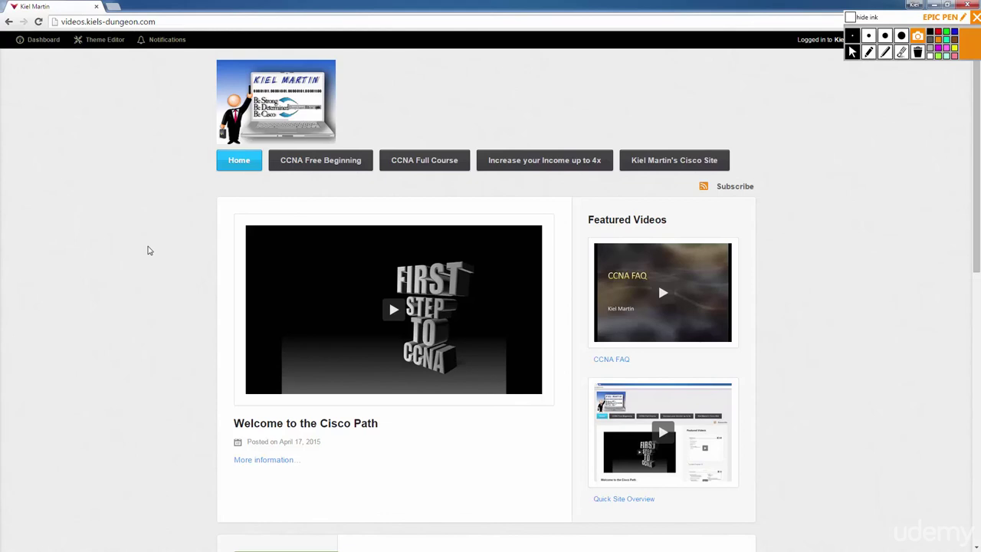
scroll(147, 250, "down", 1)
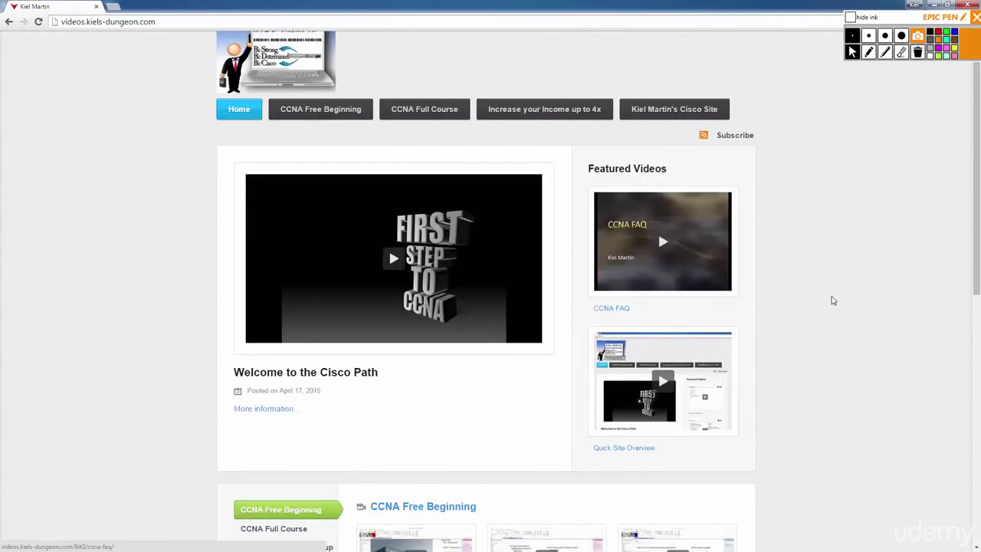
scroll(843, 300, "down", 2)
scroll(849, 298, "down", 2)
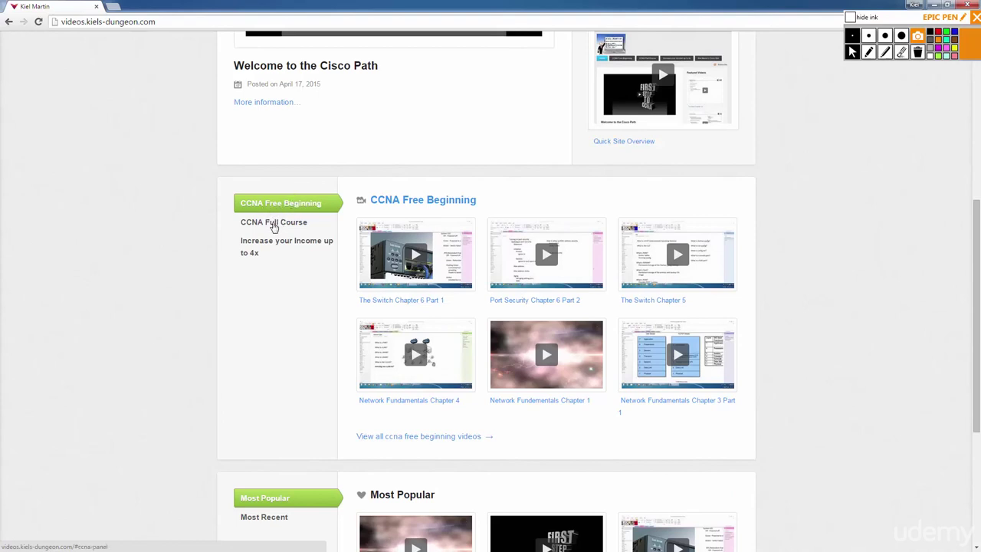
left_click(274, 225)
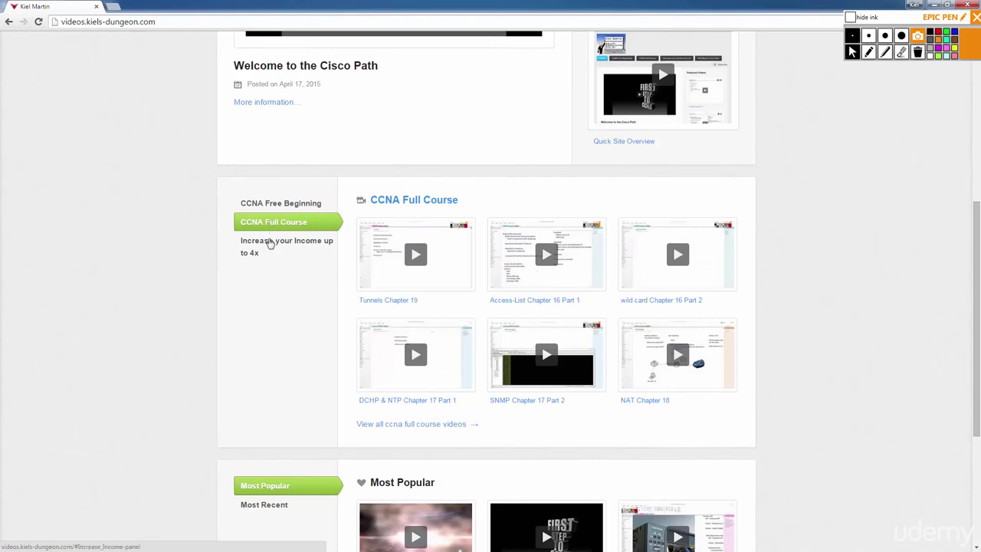
left_click(268, 245)
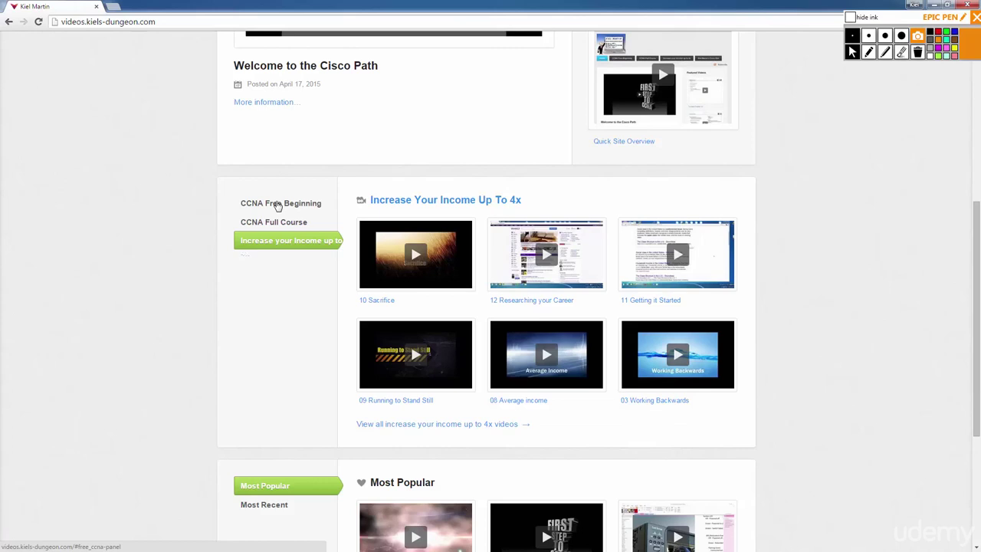
Cycle through the Free Beginning, Full Course and Increase your Income tabs, ending on CCNA Free Beginning.
left_click(278, 206)
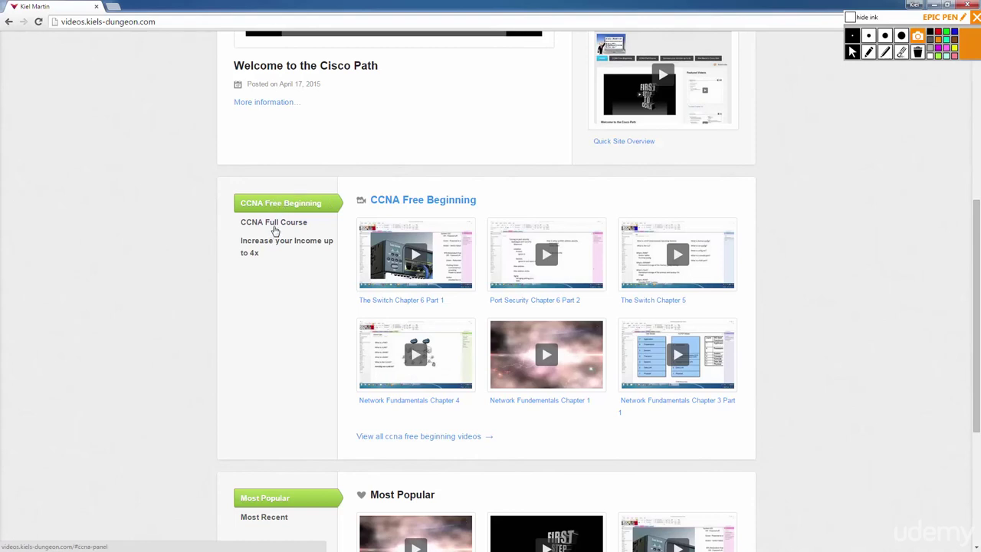
left_click(275, 225)
left_click(270, 247)
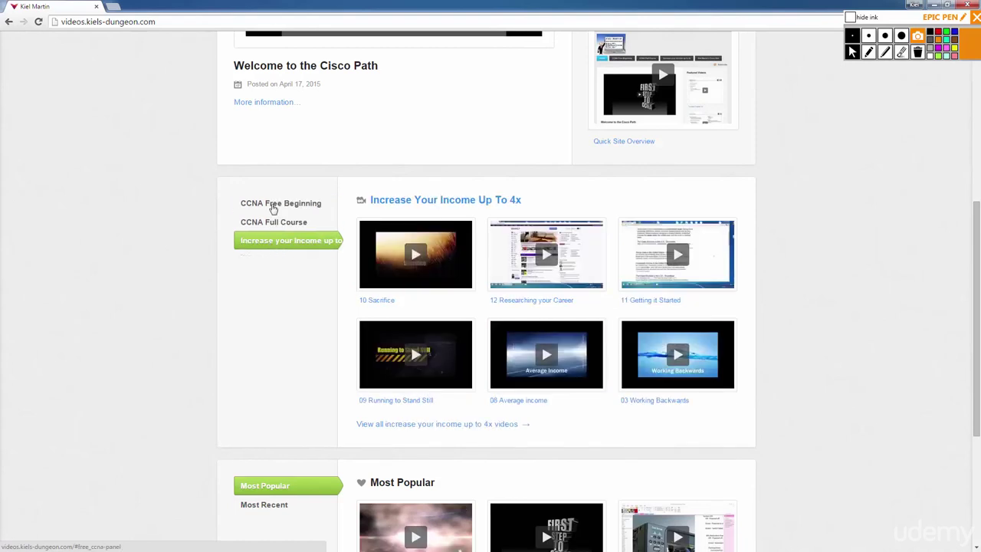
left_click(273, 205)
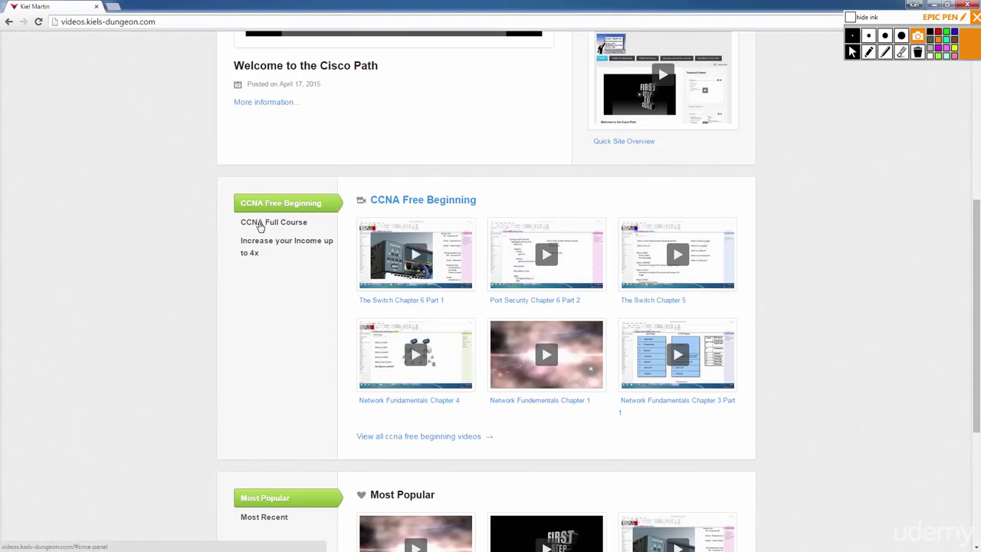
left_click(263, 225)
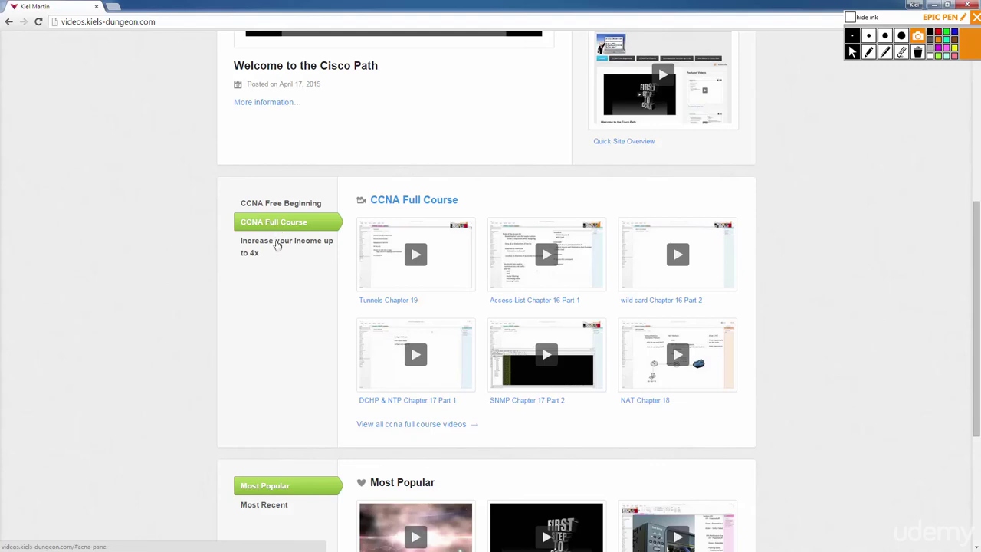
left_click(273, 248)
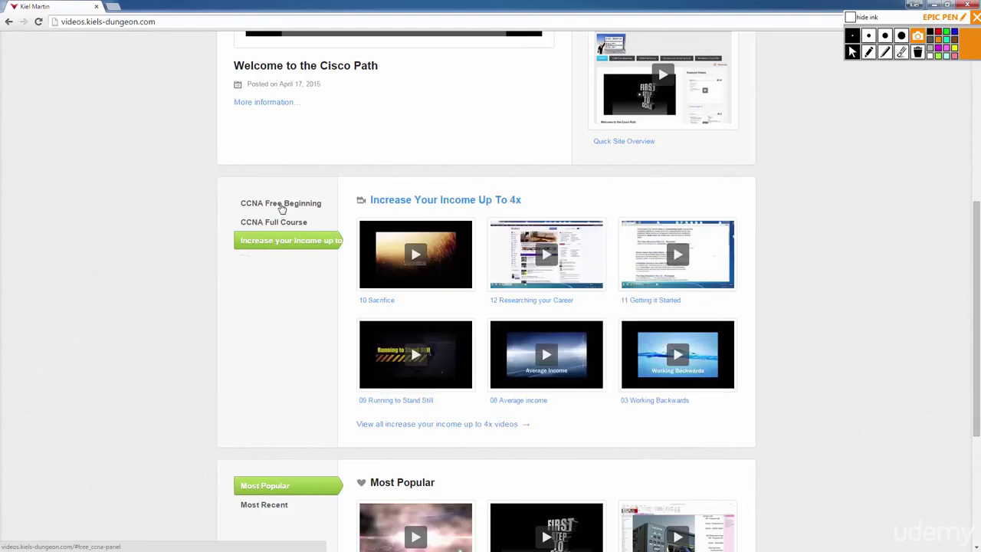
left_click(275, 209)
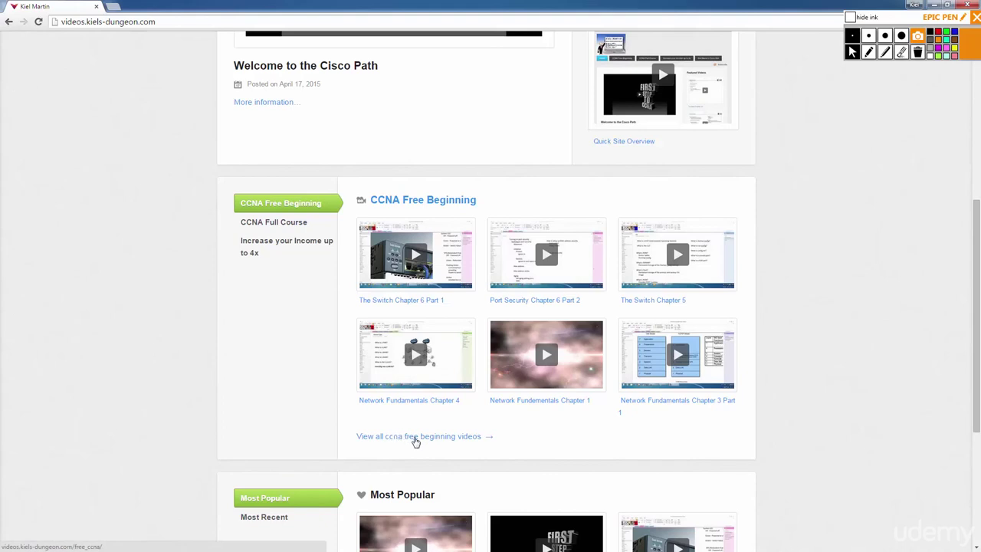
Open the CCNA Free Beginning video list and scroll through it.
left_click(414, 438)
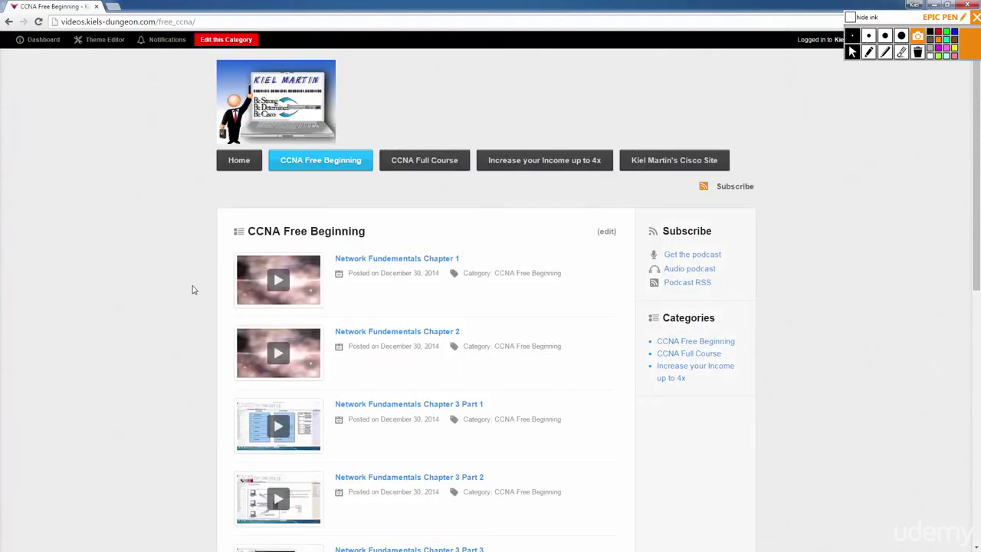
scroll(195, 290, "down", 3)
scroll(195, 290, "down", 4)
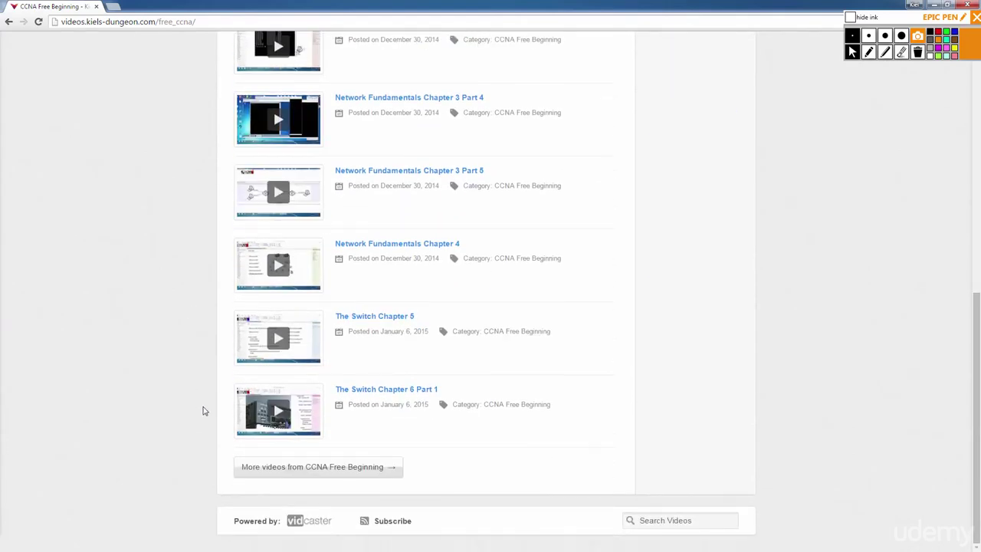
scroll(347, 424, "up", 3)
scroll(360, 360, "up", 3)
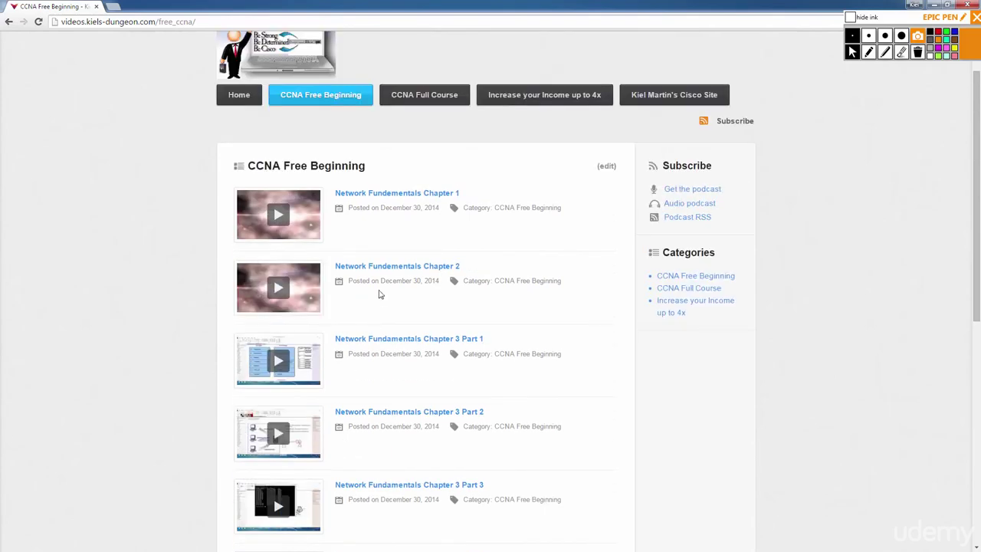
scroll(399, 219, "down", 2)
scroll(395, 228, "down", 4)
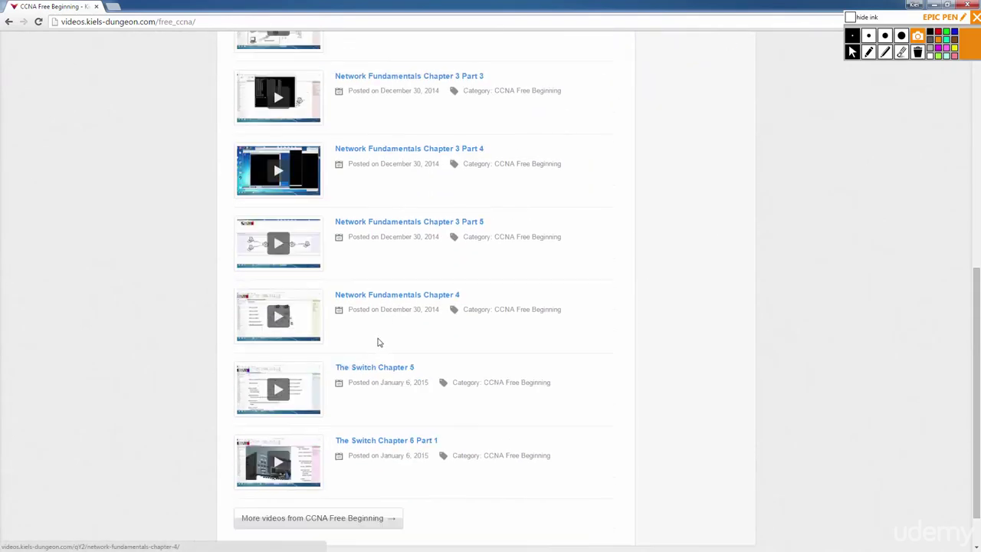
Open the CCNA Free Beginning Archive and browse its Network Fundamentals and Switch chapter videos.
left_click(345, 467)
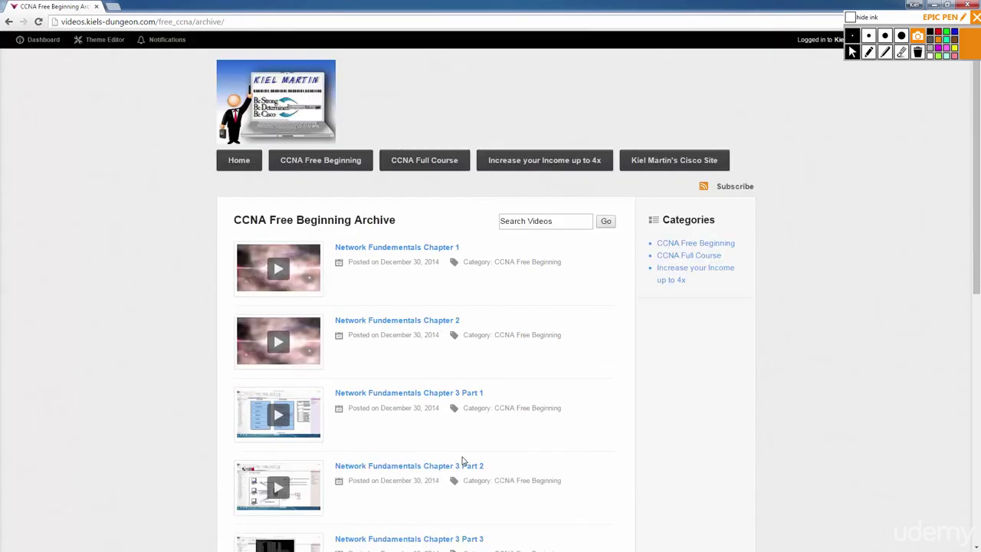
scroll(462, 461, "down", 5)
scroll(463, 461, "down", 3)
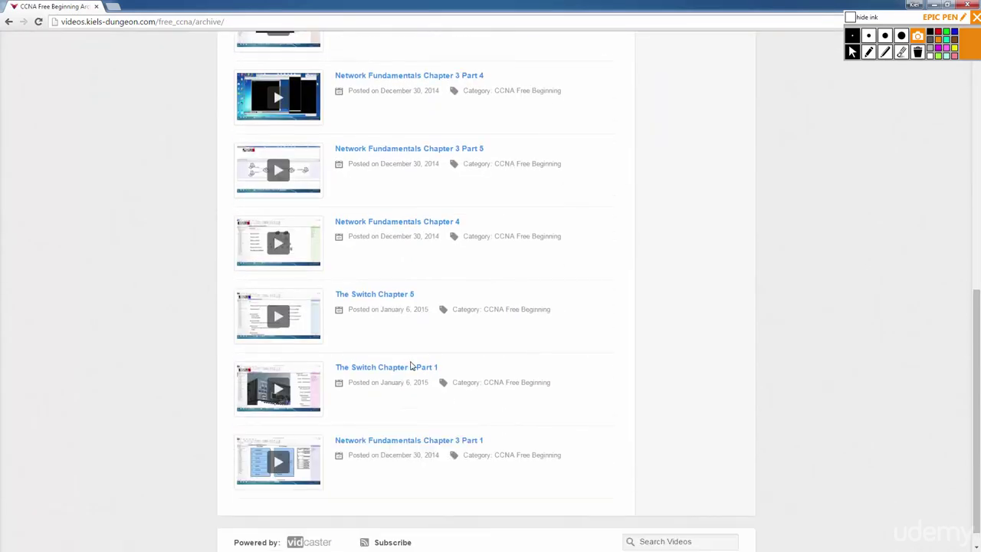
scroll(445, 387, "down", 1)
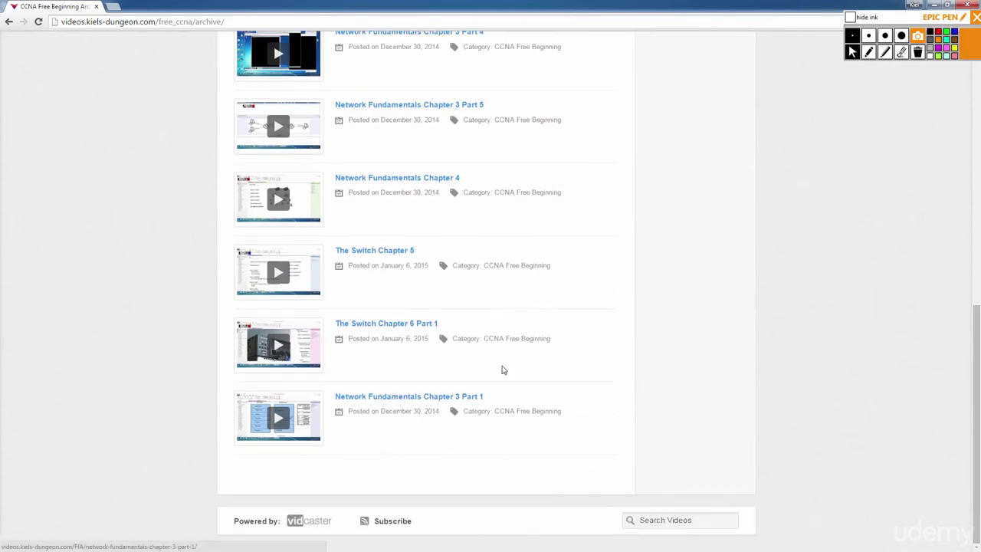
scroll(475, 368, "up", 1)
scroll(451, 365, "down", 1)
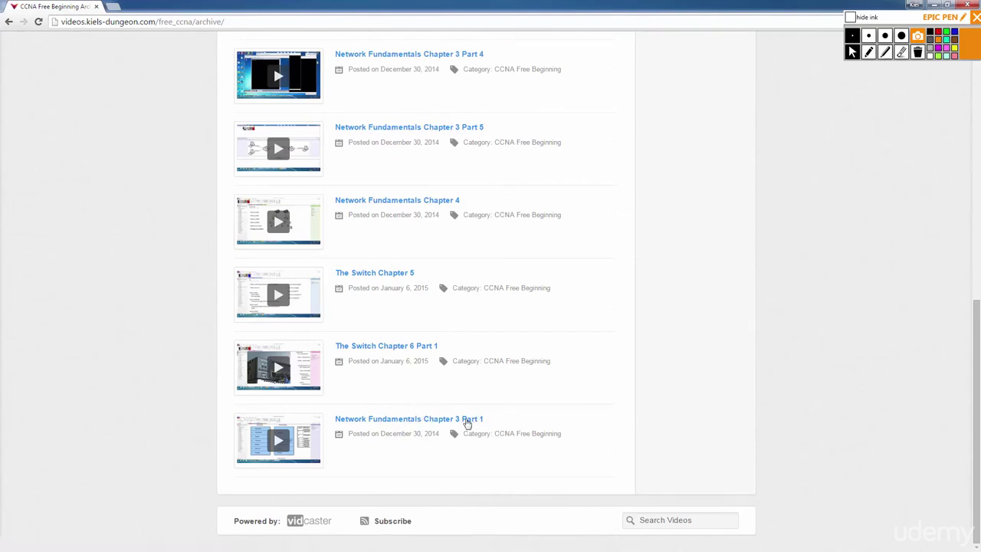
scroll(465, 421, "up", 6)
scroll(511, 416, "up", 1)
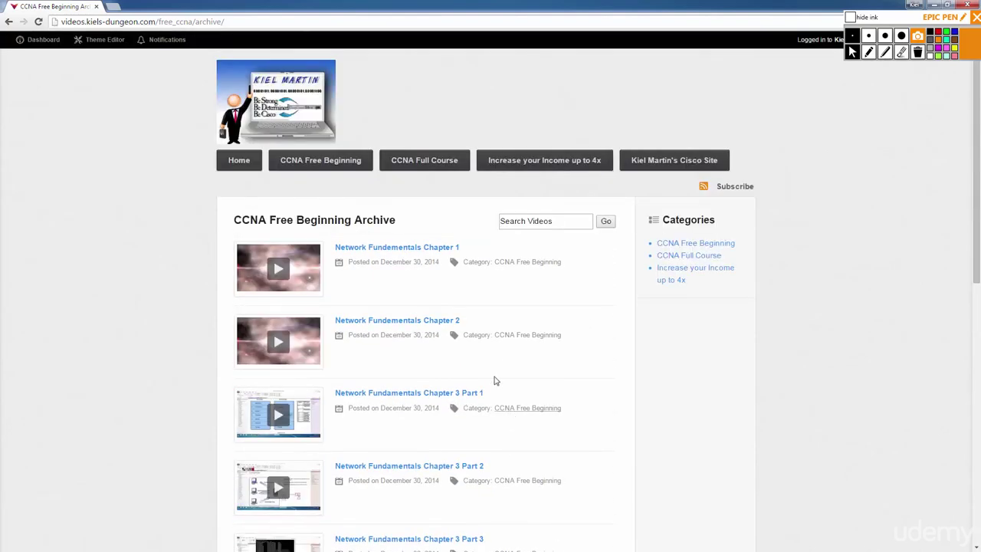
scroll(388, 320, "down", 1)
scroll(391, 298, "down", 7)
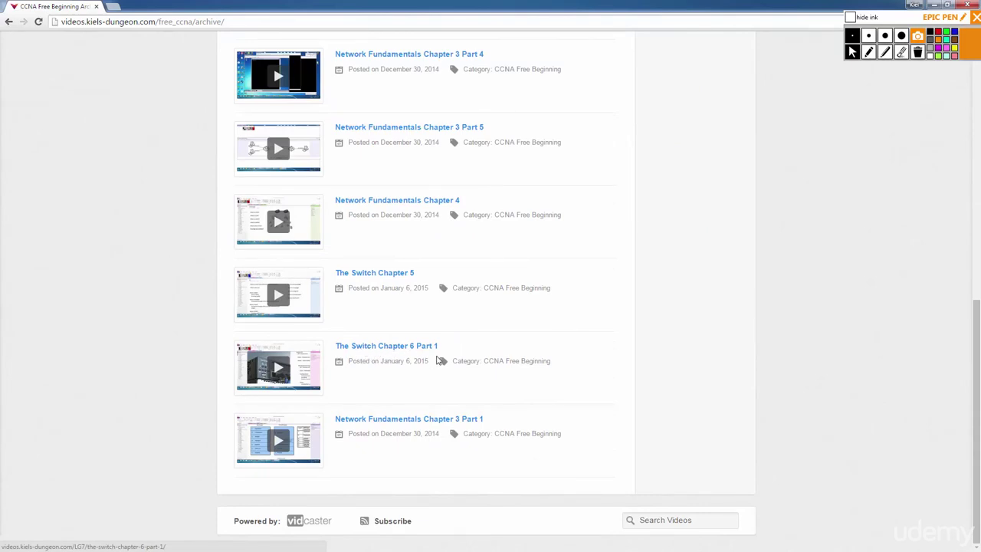
scroll(431, 364, "up", 1)
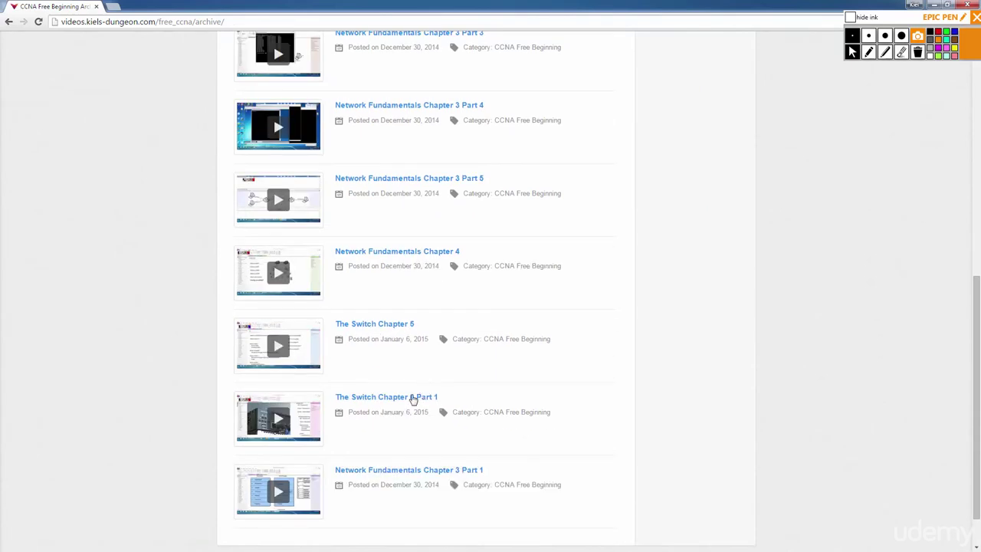
scroll(376, 405, "up", 1)
scroll(374, 406, "up", 5)
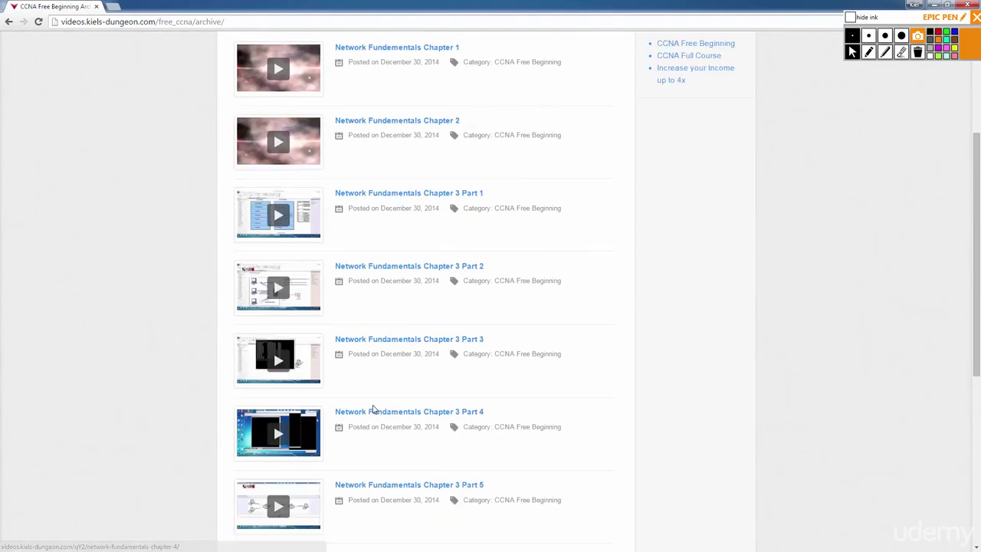
scroll(372, 412, "down", 7)
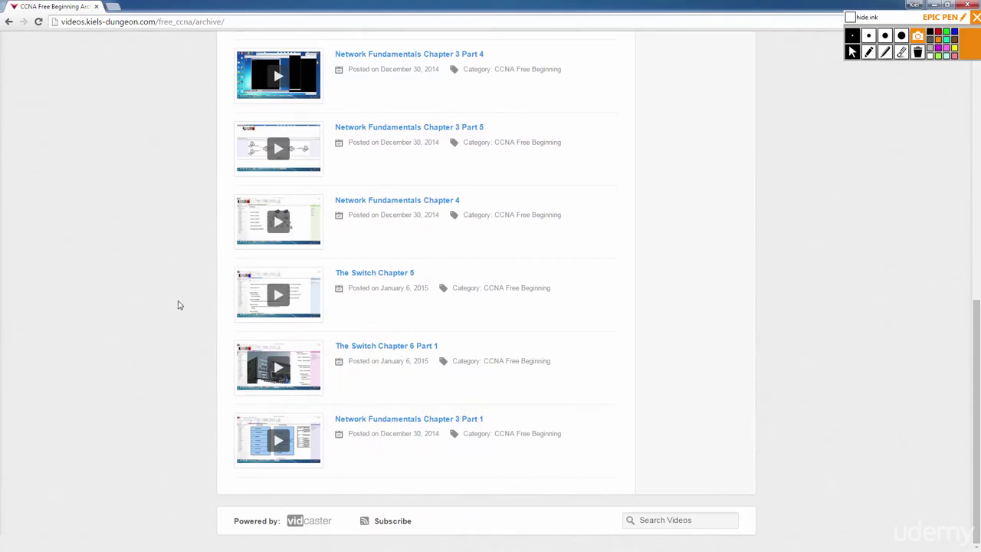
scroll(291, 269, "up", 7)
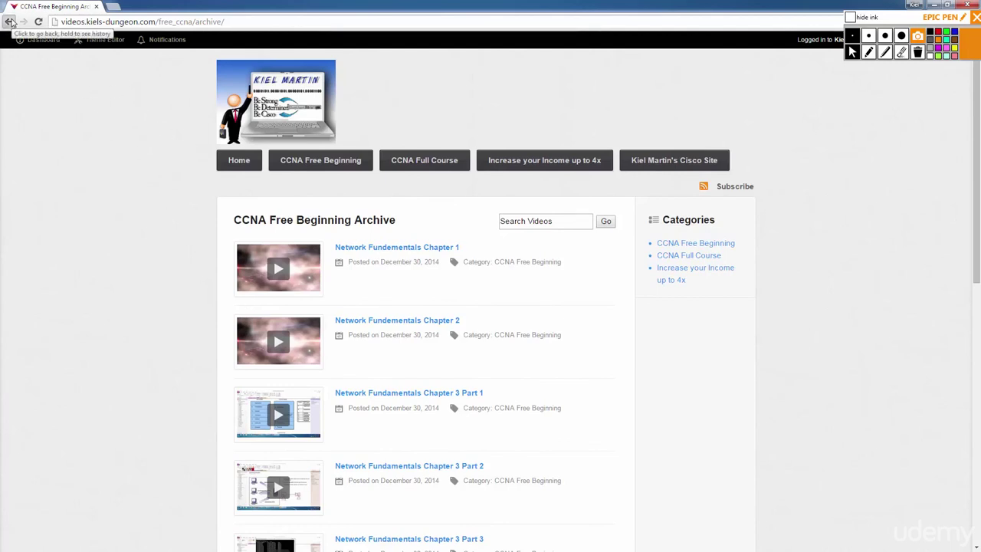
Go back twice to the home page, open View all CCNA Full Course videos, and scroll the list.
left_click(9, 21)
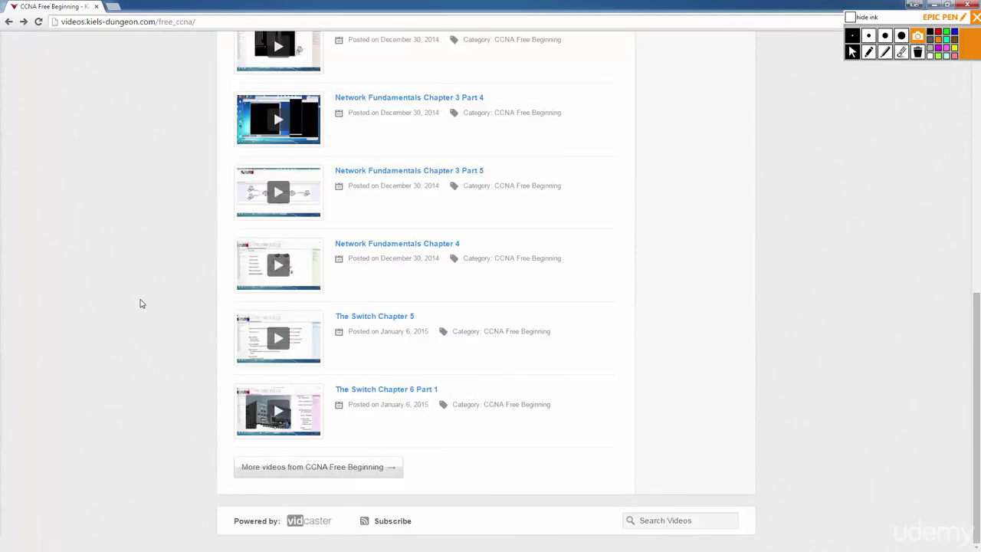
left_click(10, 22)
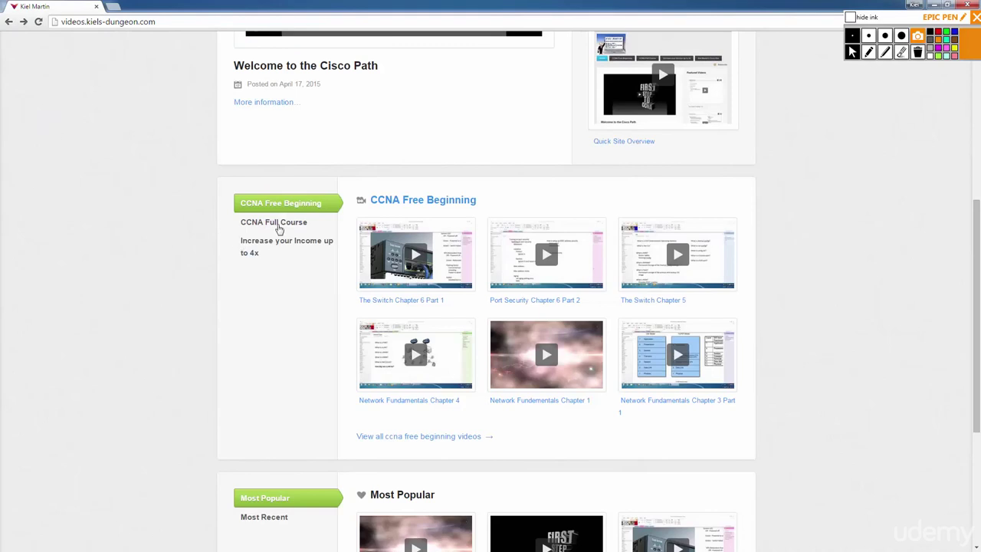
left_click(280, 224)
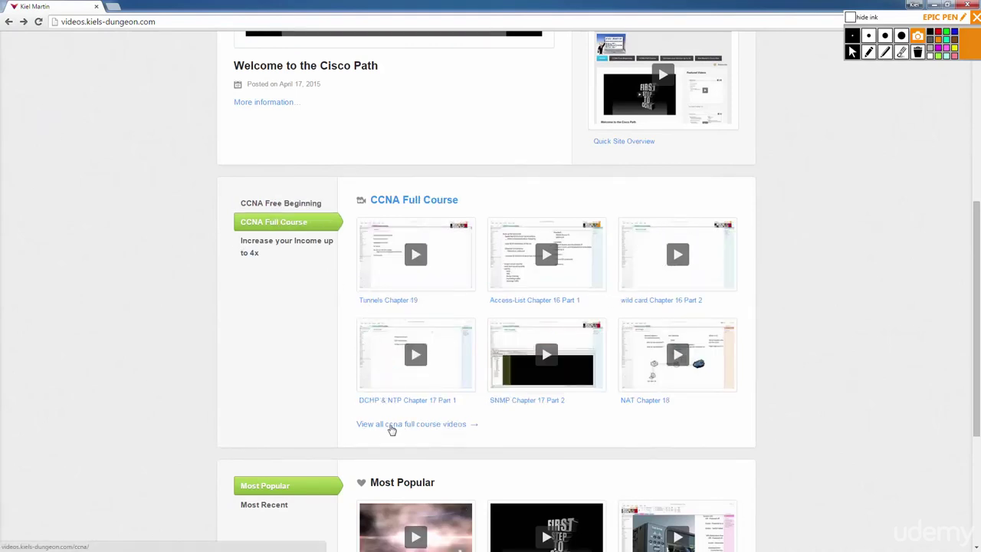
left_click(391, 430)
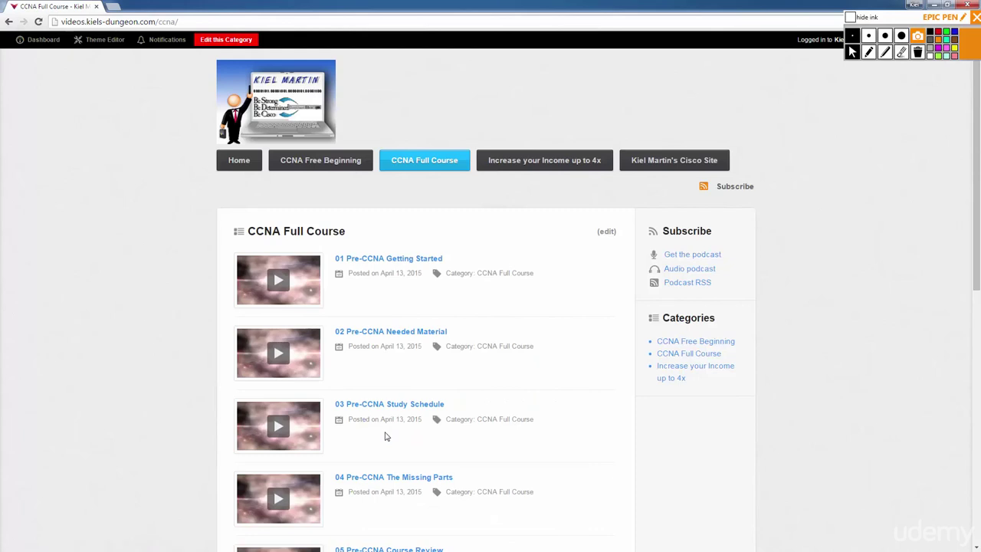
scroll(88, 299, "down", 2)
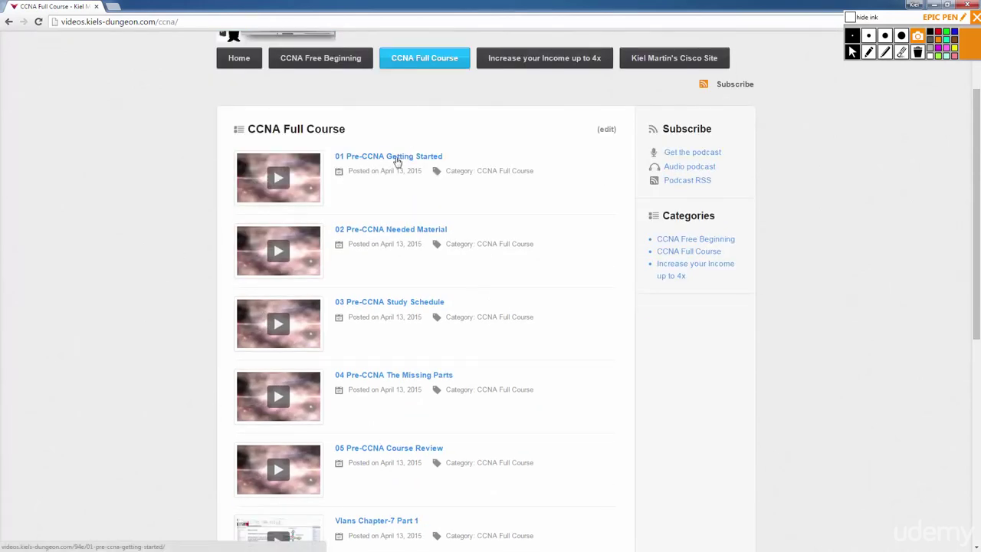
scroll(391, 245, "down", 1)
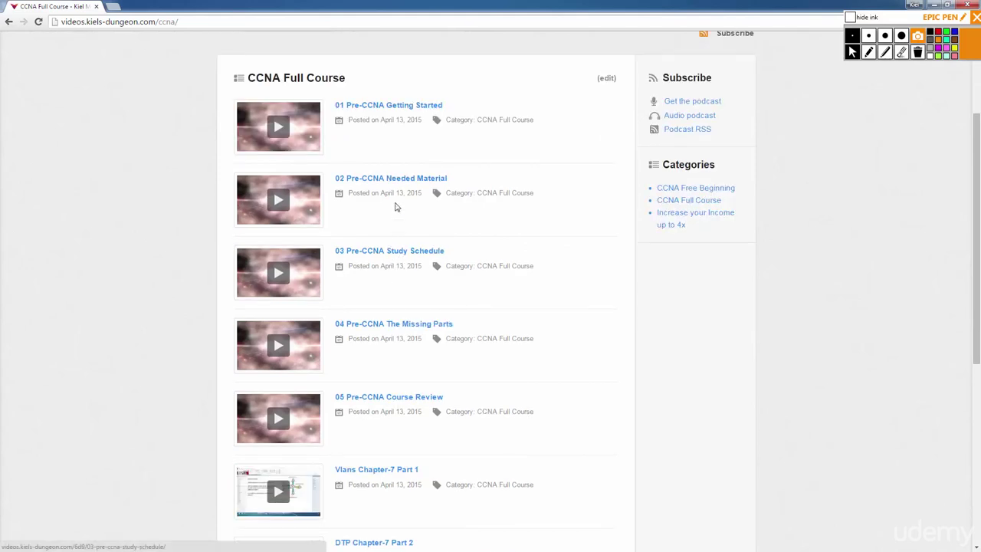
scroll(399, 282, "down", 3)
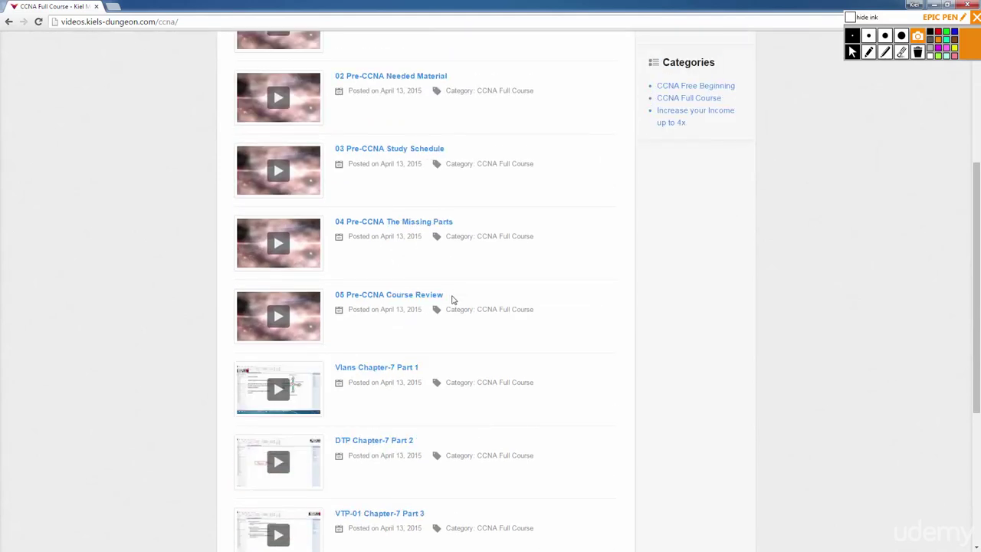
scroll(405, 255, "down", 1)
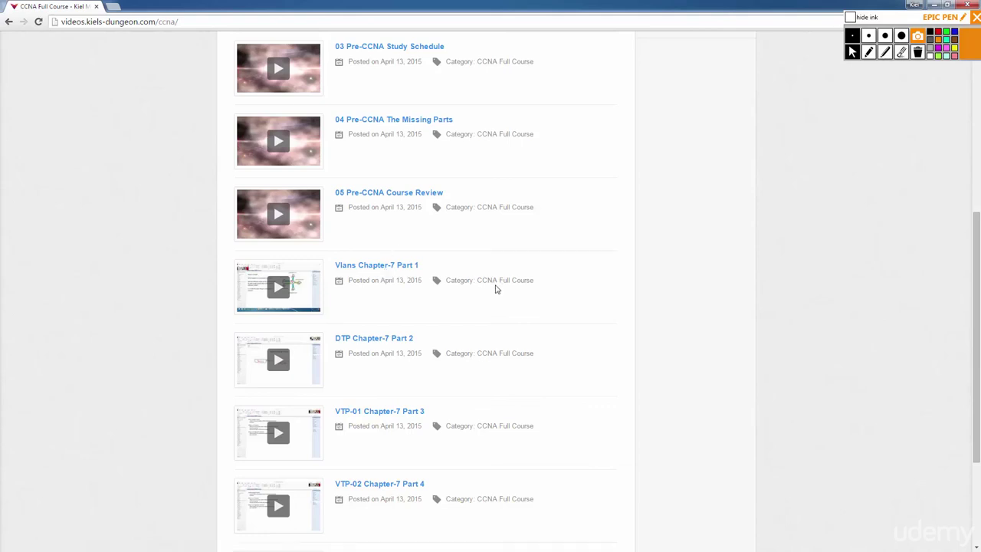
scroll(536, 298, "down", 3)
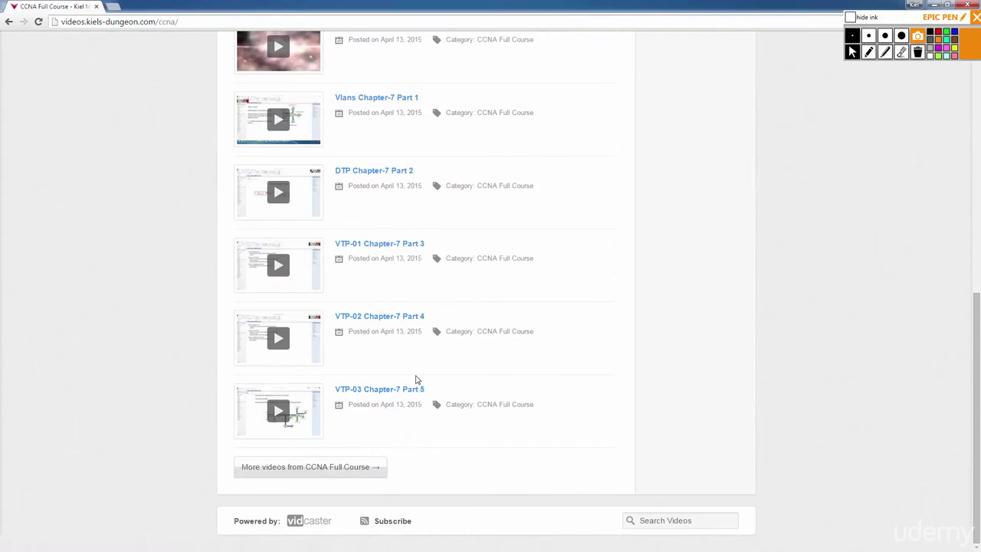
scroll(416, 378, "up", 3)
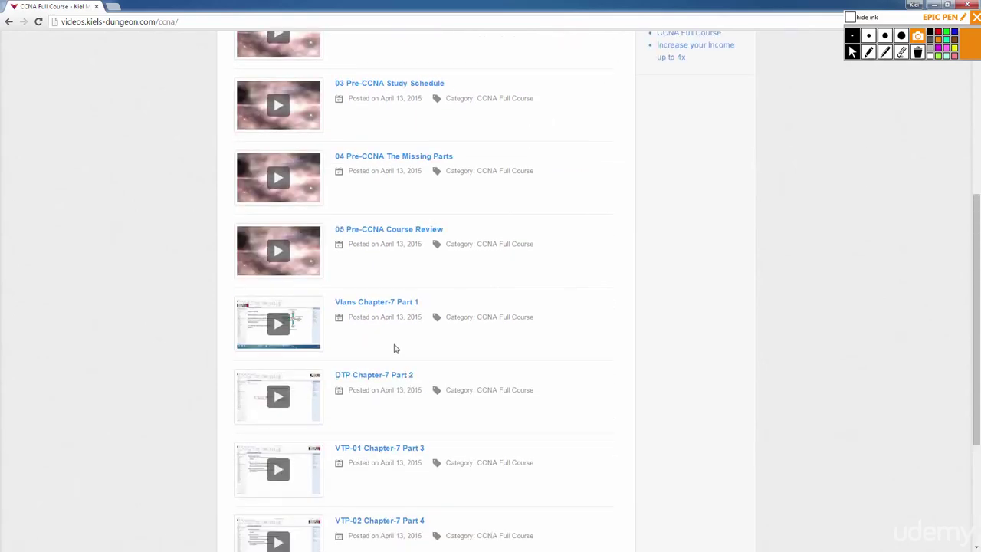
Open Vlans Chapter-7 Part 1, play then pause it, and close the Epic Pen toolbar.
left_click(375, 305)
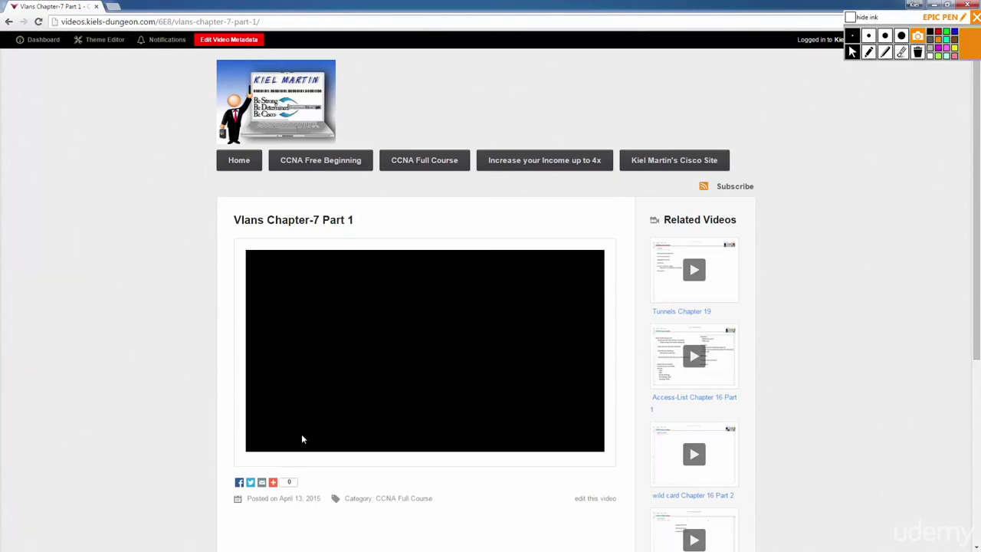
left_click(261, 443)
left_click(261, 444)
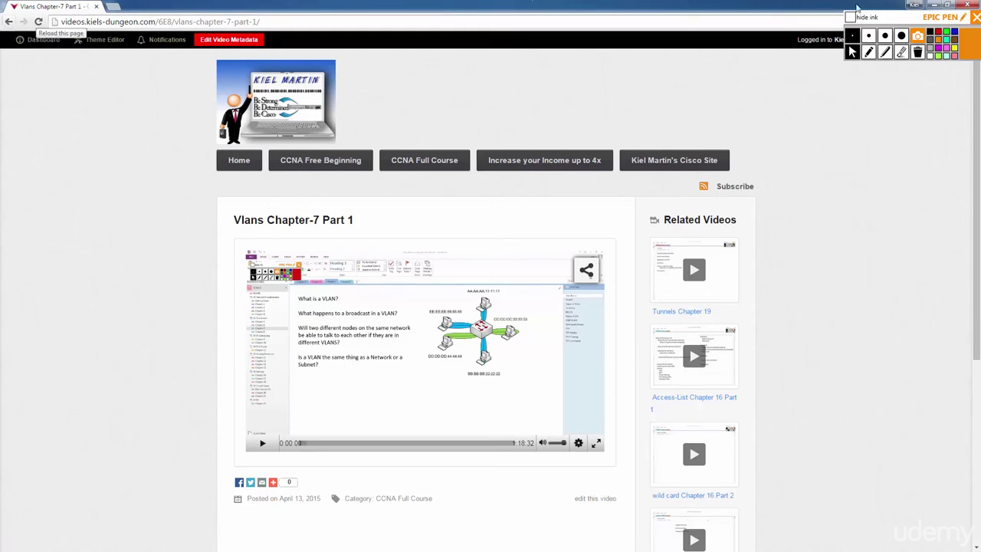
left_click(976, 17)
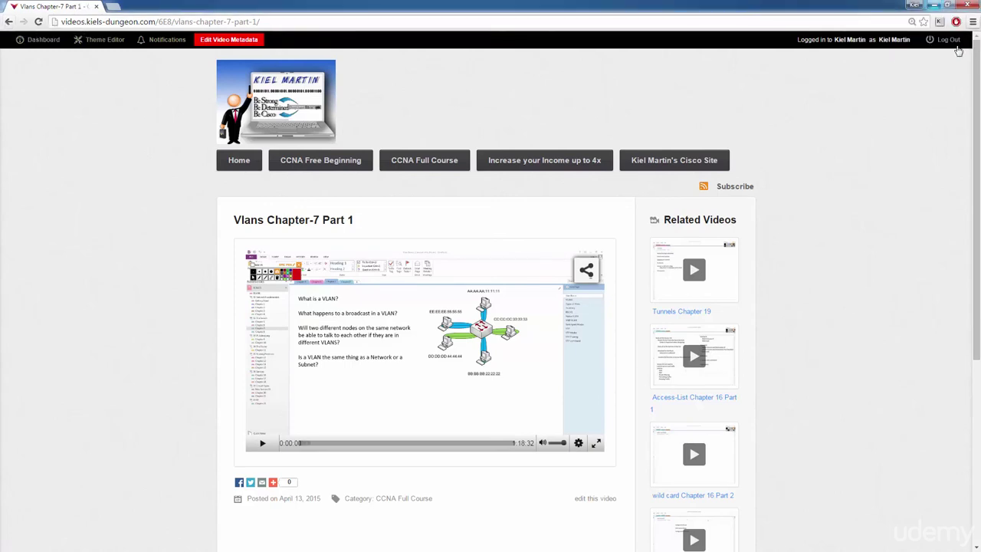
left_click(972, 22)
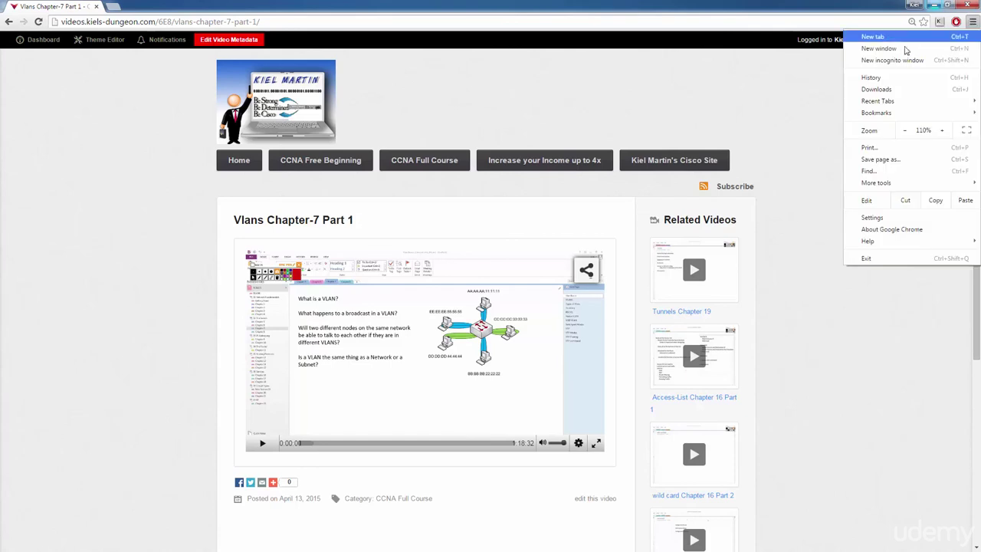
In a new incognito window, load videos.kiels-dungeon.com and open Vlans Chapter-7 Part 1 from CCNA Full Course.
left_click(874, 61)
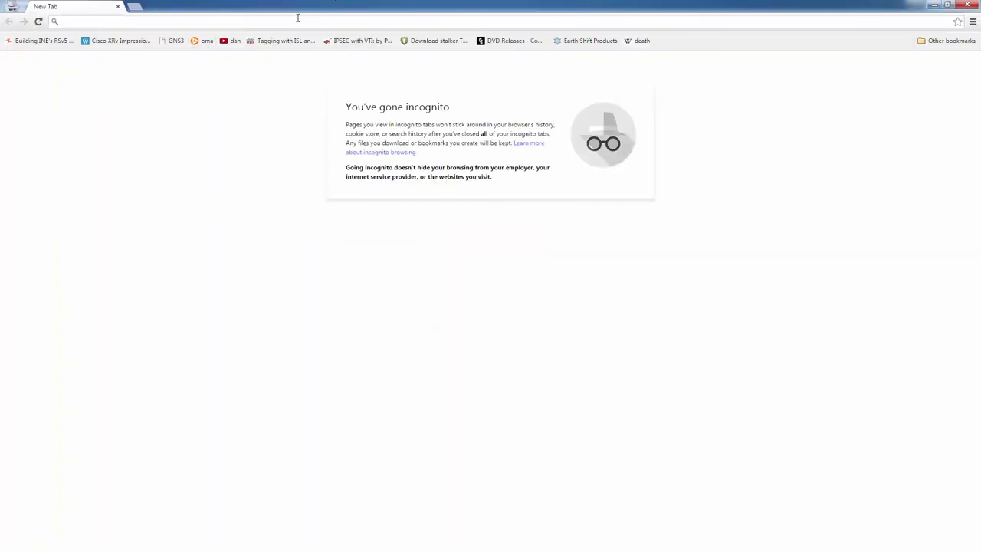
type("vi")
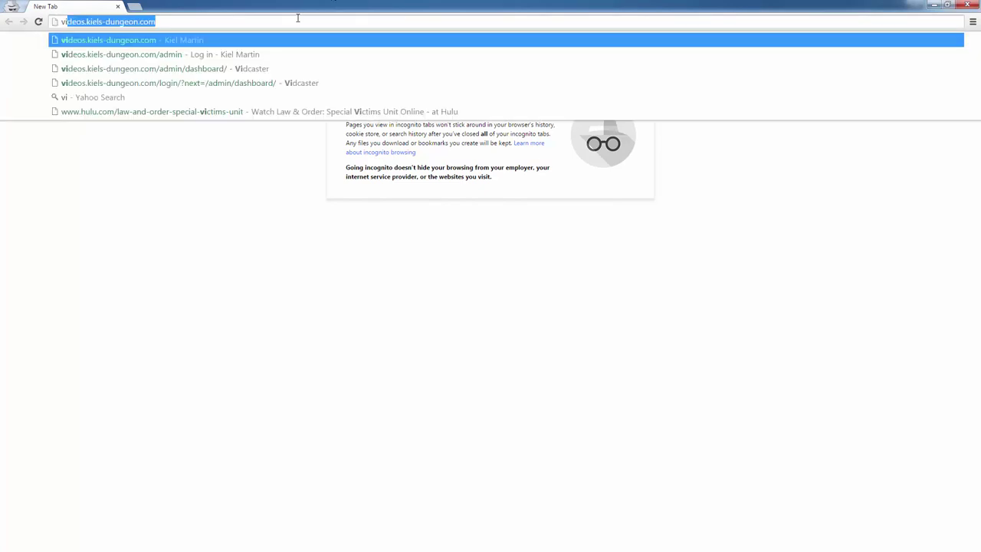
type("deos.kiels-dungeon.com")
key("Return")
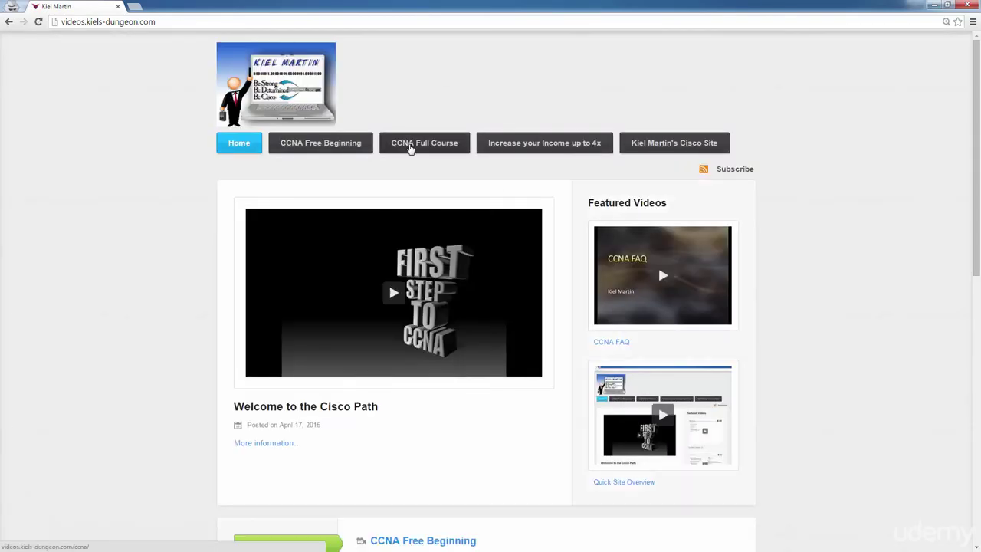
scroll(354, 362, "down", 4)
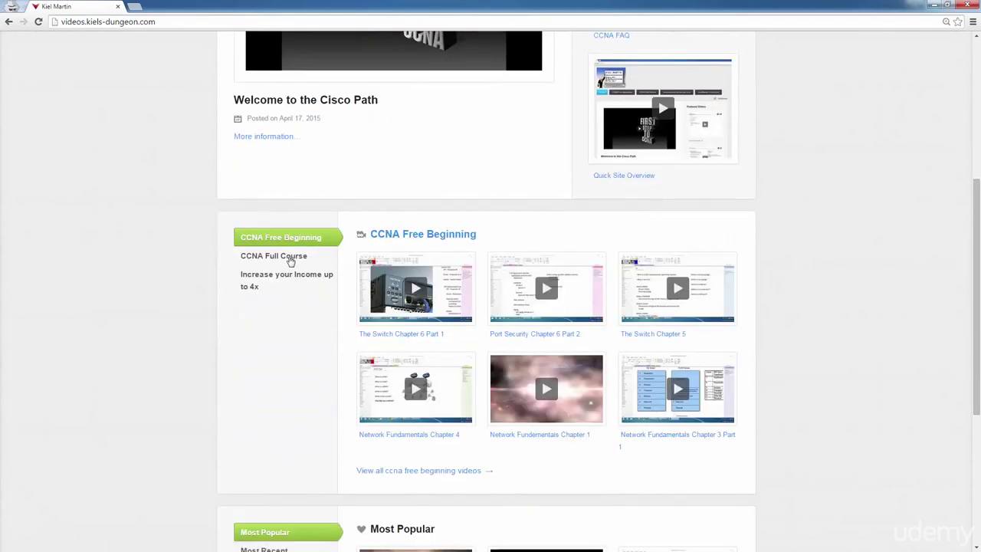
left_click(291, 259)
left_click(387, 465)
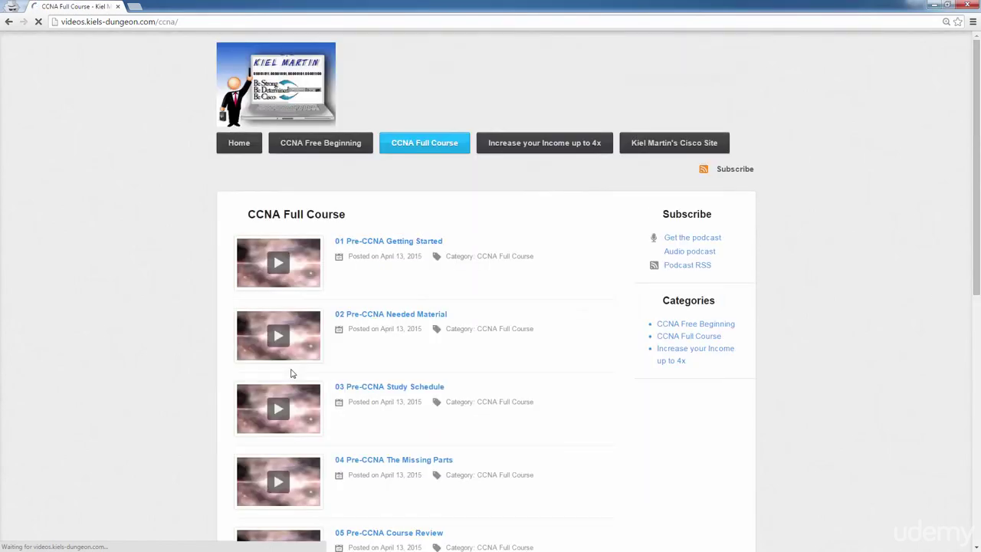
scroll(378, 344, "down", 3)
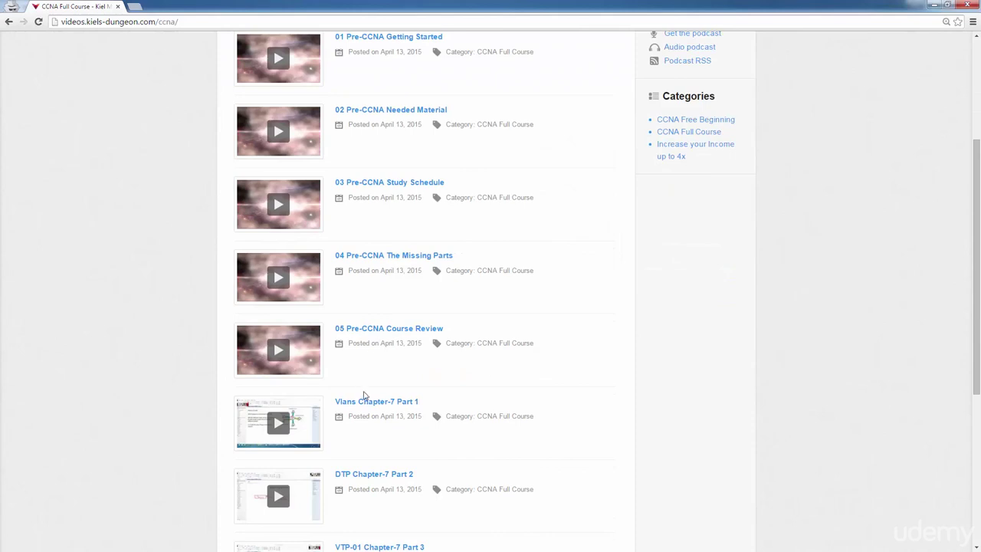
left_click(365, 403)
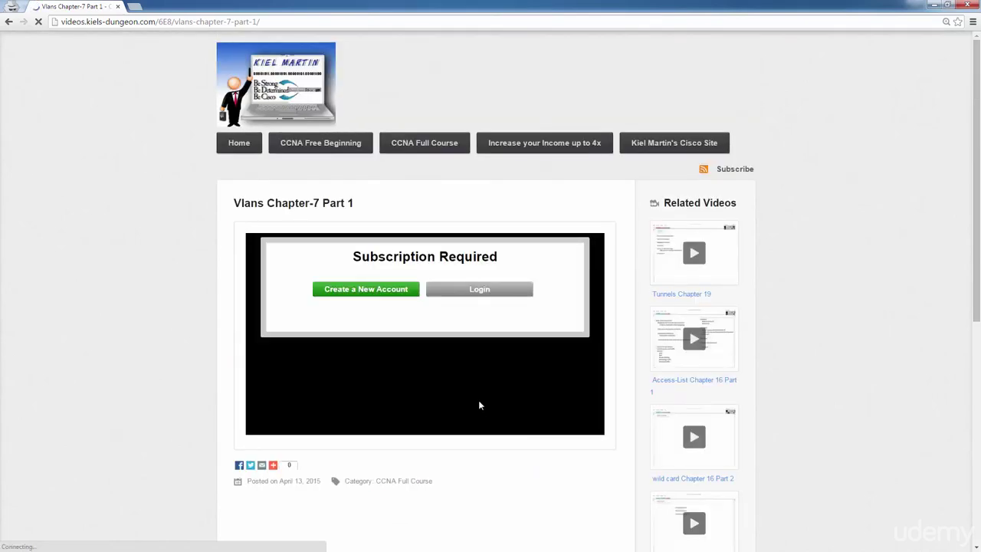
Start a new account, try the empty form, then enter the e-mail address and begin the password.
left_click(352, 292)
left_click(385, 281)
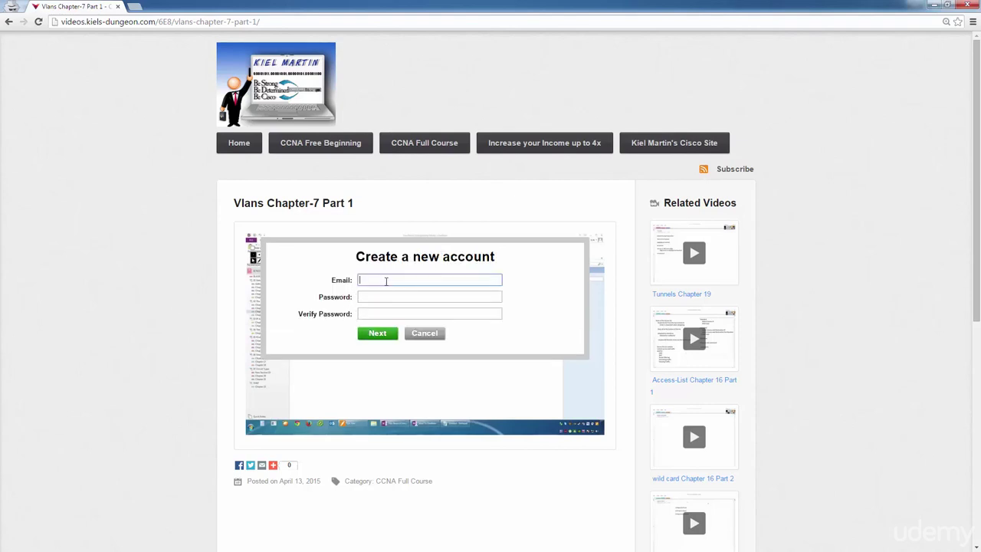
left_click(379, 296)
left_click(374, 311)
left_click(378, 334)
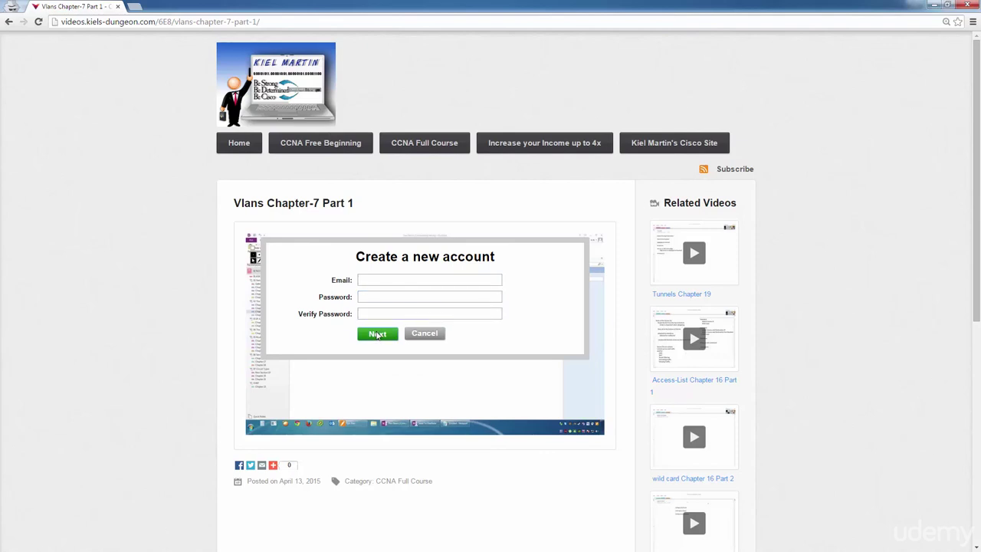
left_click(415, 297)
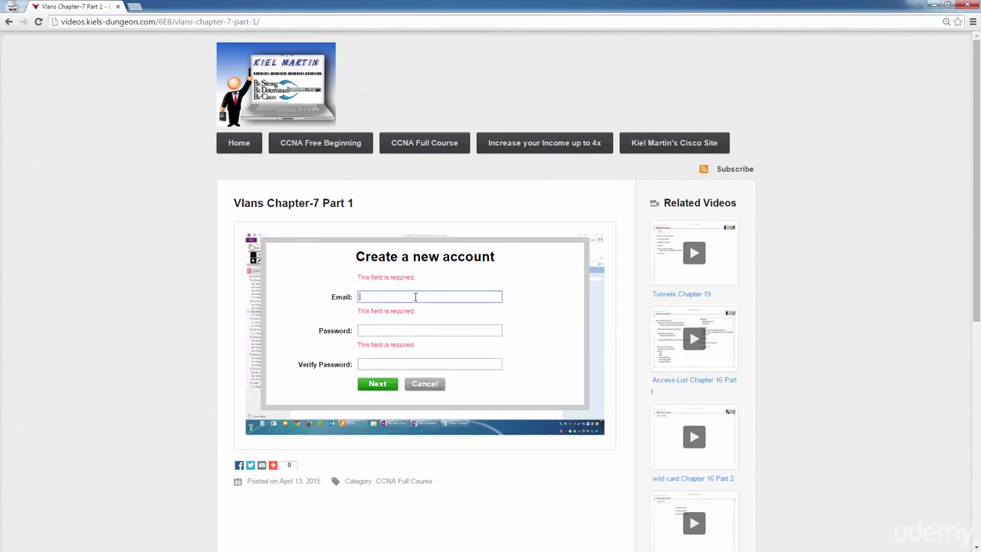
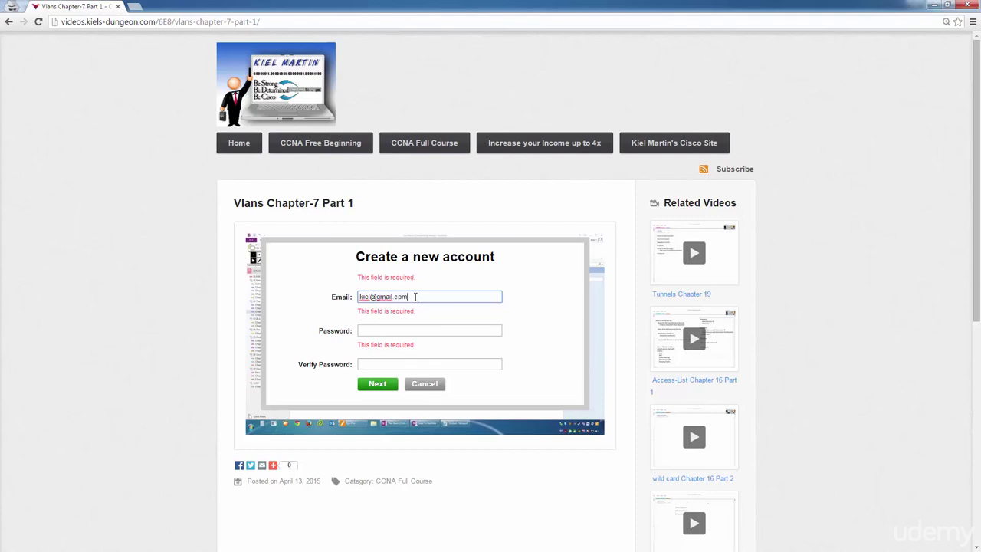
key("Tab")
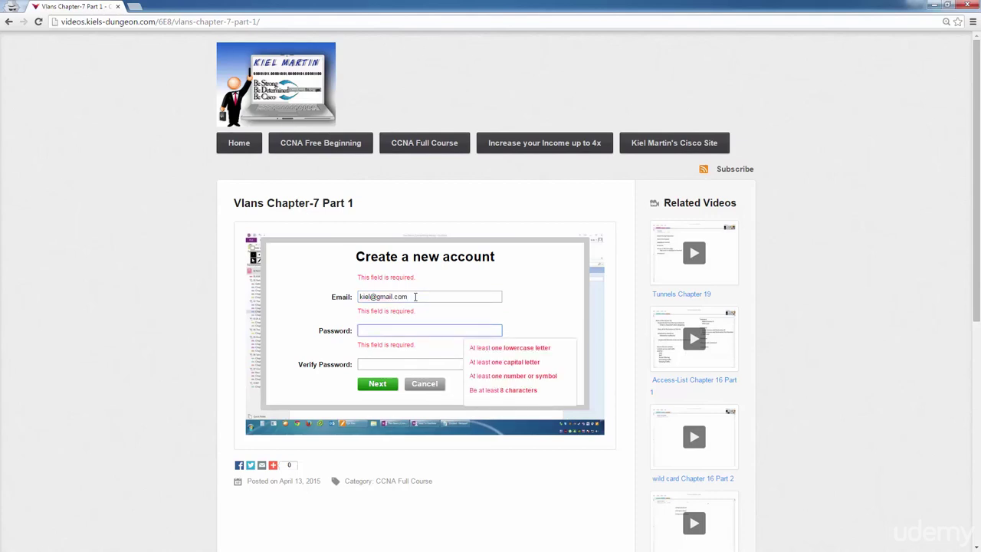
type("c")
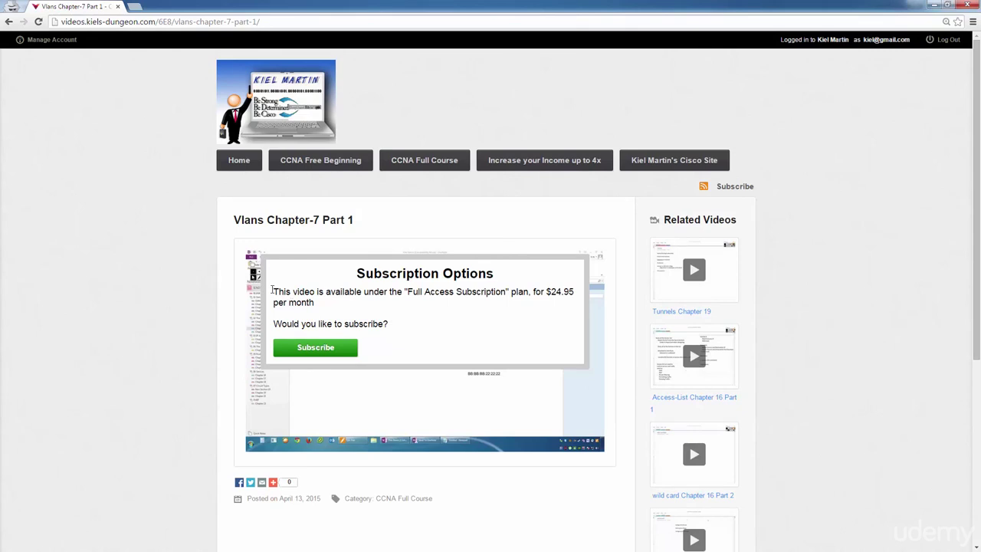
Choose Subscribe on the $24.95-per-month Full Access plan.
left_click(310, 349)
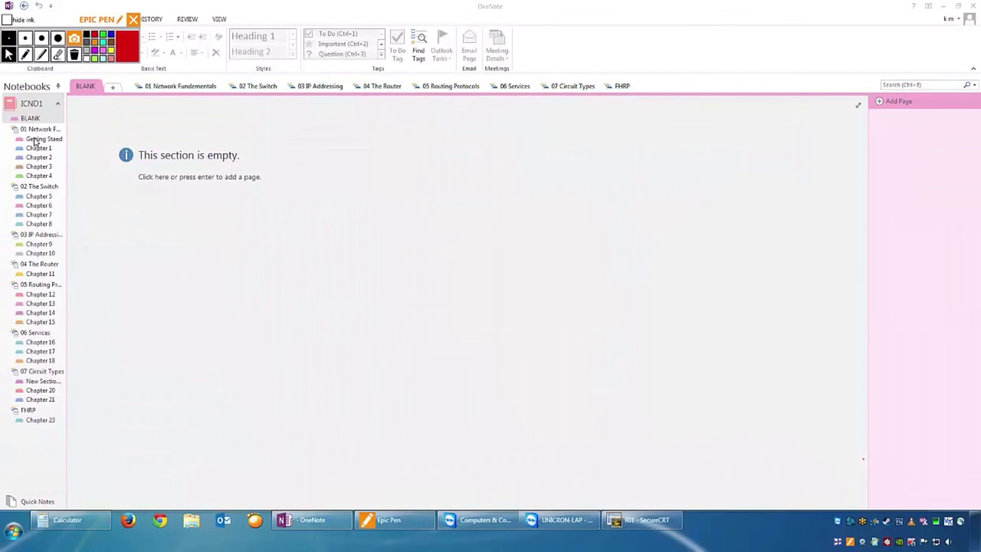
Open The Exams page under Getting Started and insert a blank line after Scoring.
left_click(35, 141)
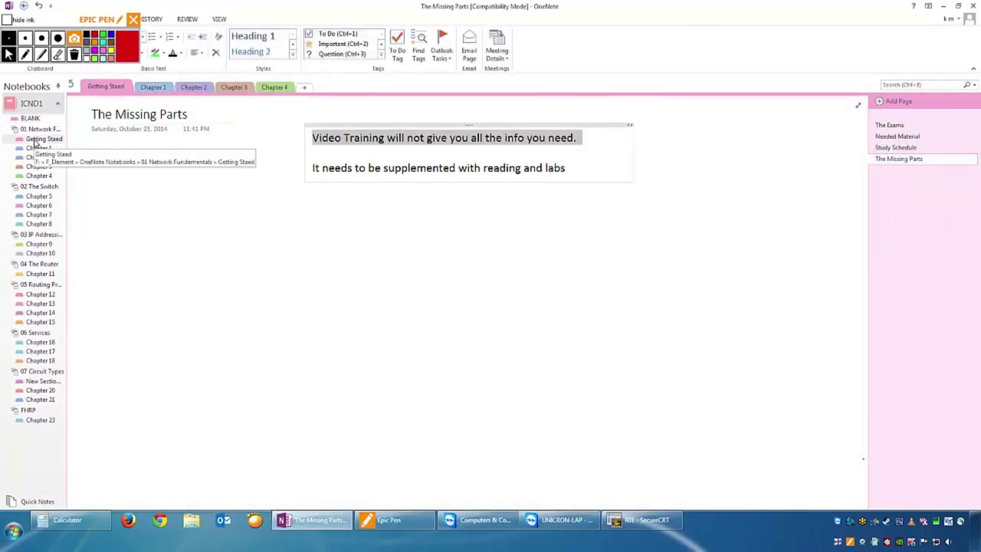
left_click(884, 125)
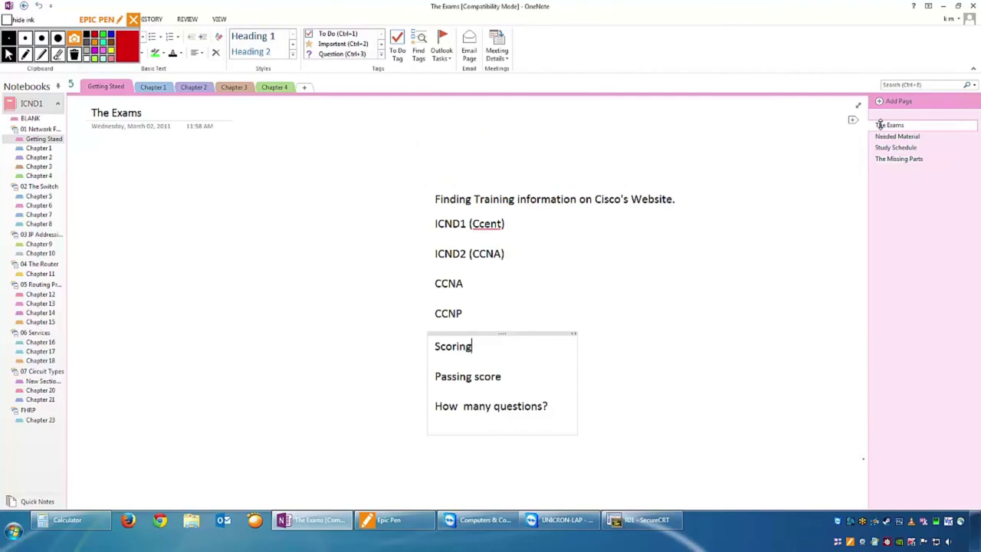
key("Return")
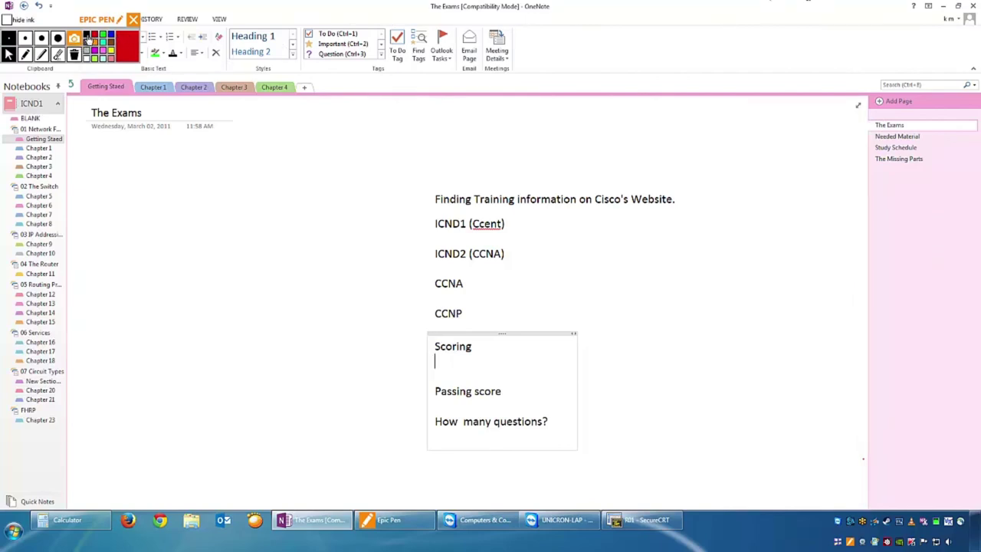
left_click(98, 41)
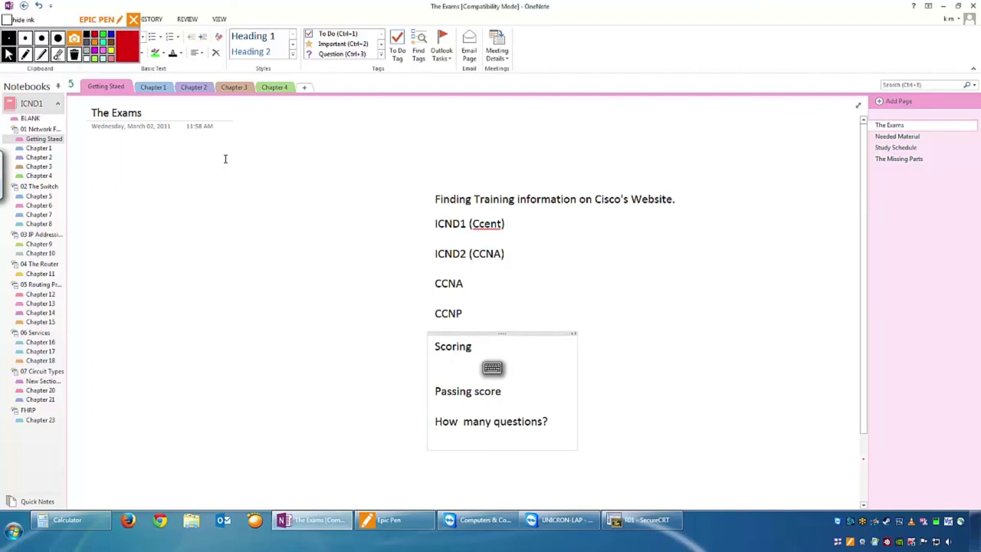
Mark ICND1 and ICND2 in red with a circle, ticks, 999 and an arrow, then erase all ink.
left_click(25, 54)
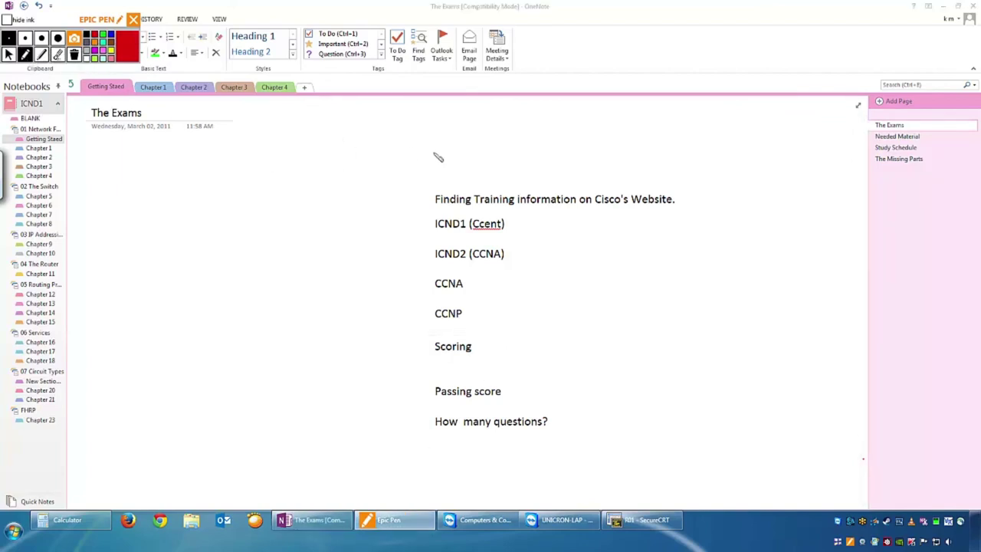
mouse_move(515, 224)
left_mouse_down()
mouse_move(460, 219)
mouse_move(426, 235)
mouse_move(515, 237)
mouse_move(507, 217)
mouse_move(470, 245)
mouse_move(416, 261)
mouse_move(522, 266)
mouse_move(480, 244)
left_mouse_up()
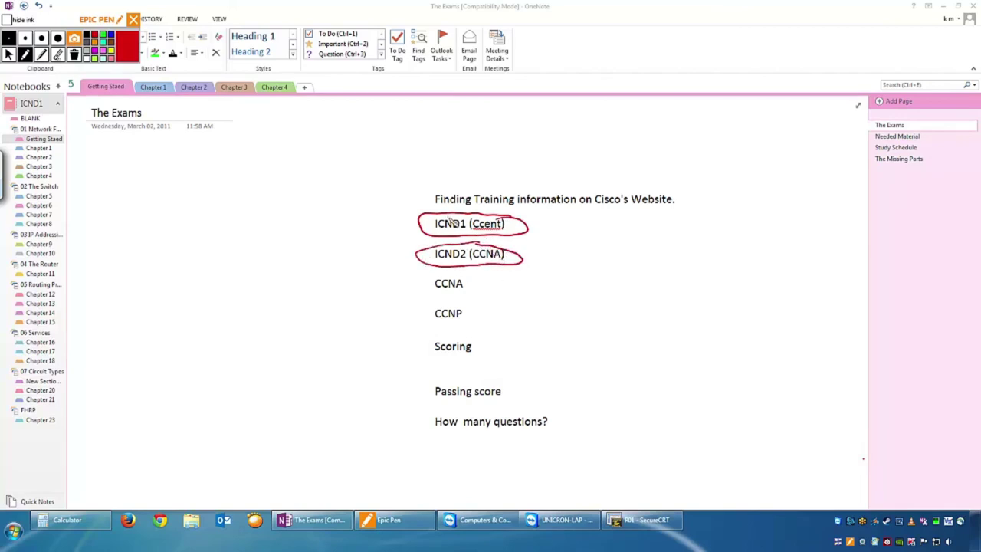
left_click_drag(508, 221, 529, 213)
left_click_drag(507, 259, 552, 231)
mouse_move(572, 221)
left_mouse_down()
mouse_move(567, 242)
mouse_move(590, 242)
mouse_move(569, 277)
mouse_move(602, 261)
mouse_move(569, 263)
left_mouse_up()
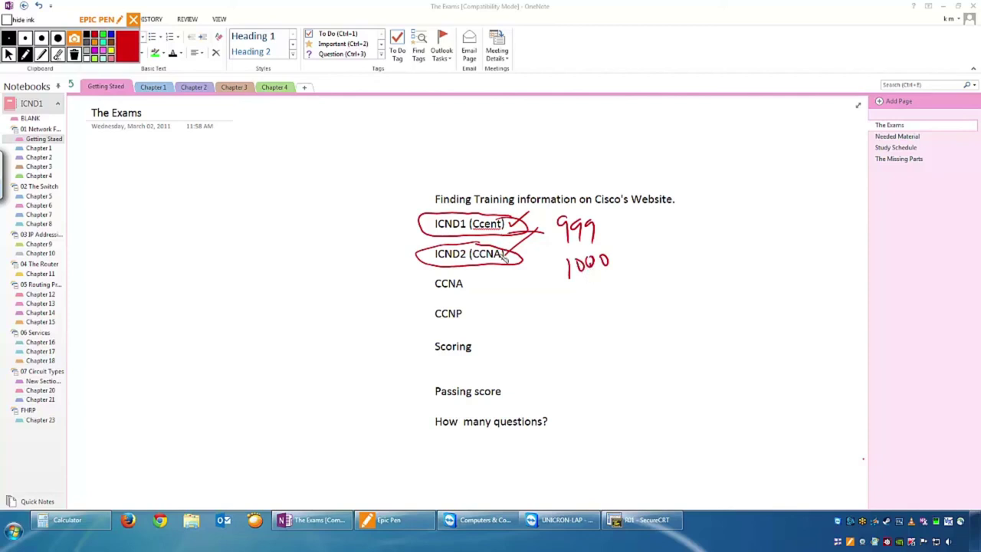
mouse_move(526, 264)
left_mouse_down()
mouse_move(551, 241)
mouse_move(554, 253)
left_mouse_up()
left_click(75, 54)
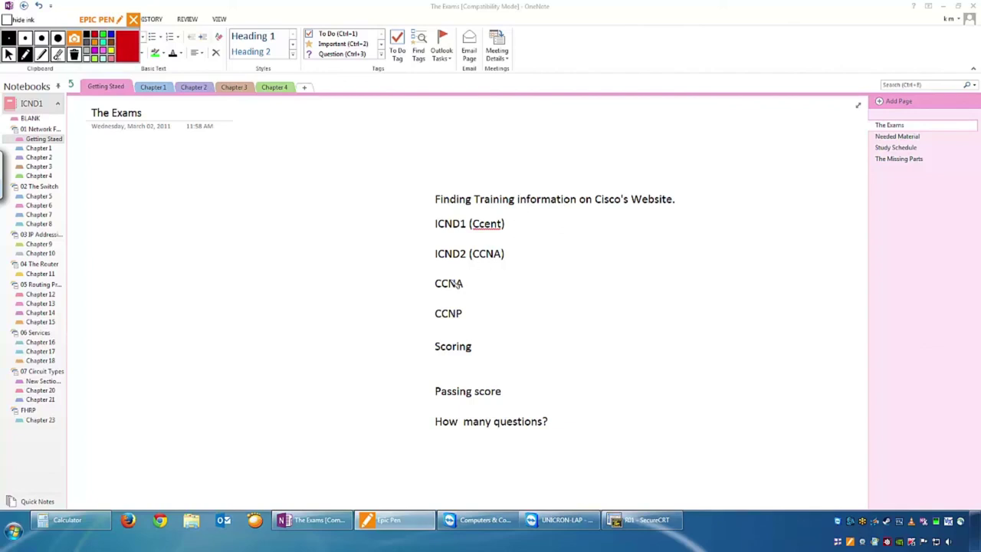
Circle CCNA and Passing score in red with an arrowhead, clear the ink, and return to OneNote.
mouse_move(468, 280)
left_mouse_down()
mouse_move(473, 295)
mouse_move(463, 273)
mouse_move(422, 319)
mouse_move(439, 321)
mouse_move(431, 314)
mouse_move(432, 327)
left_mouse_up()
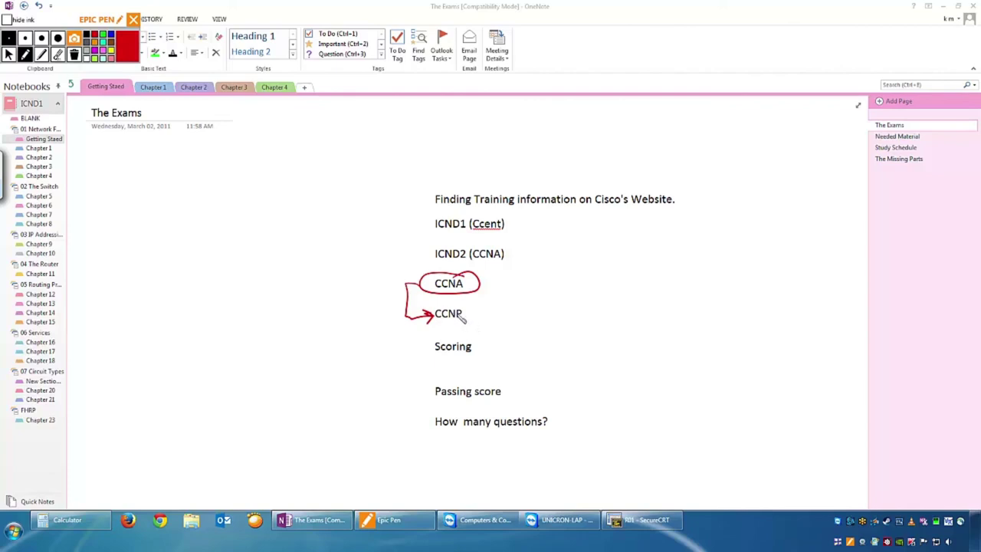
left_click_drag(491, 271, 483, 276)
mouse_move(486, 375)
left_mouse_down()
mouse_move(452, 376)
mouse_move(427, 406)
mouse_move(499, 368)
left_mouse_up()
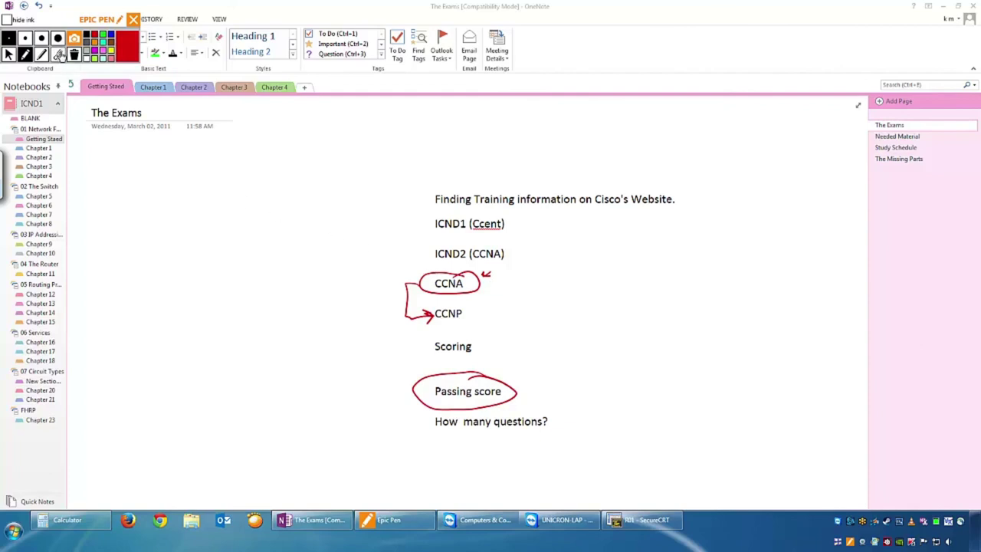
left_click(74, 55)
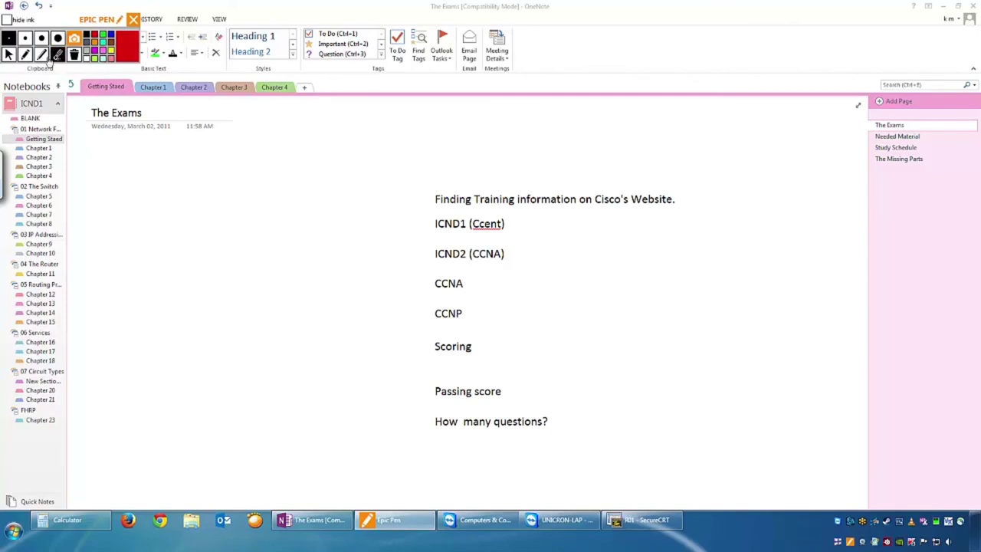
left_click(9, 54)
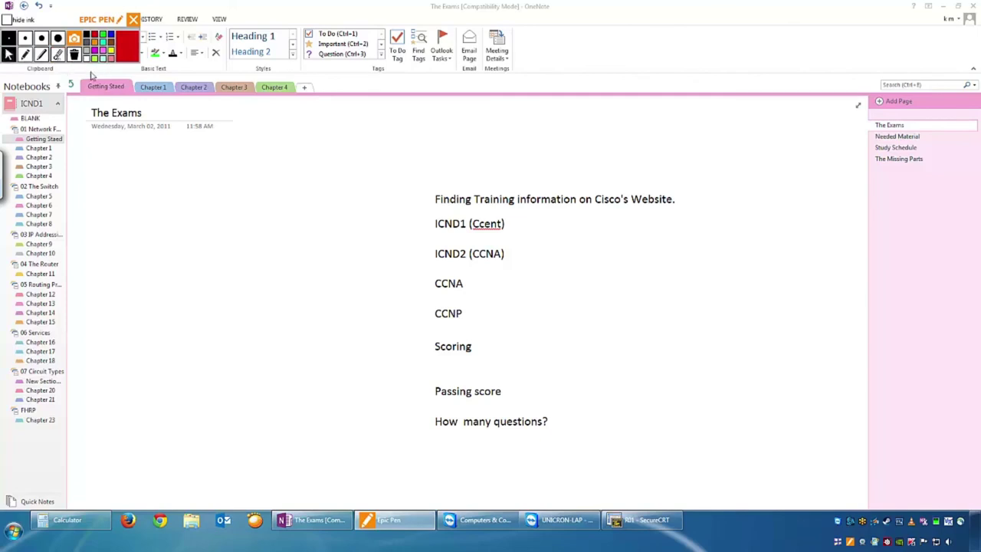
left_click(881, 142)
On the Needed Material page, draw red check marks beside the ICND1 and ICND2 books.
left_click(881, 138)
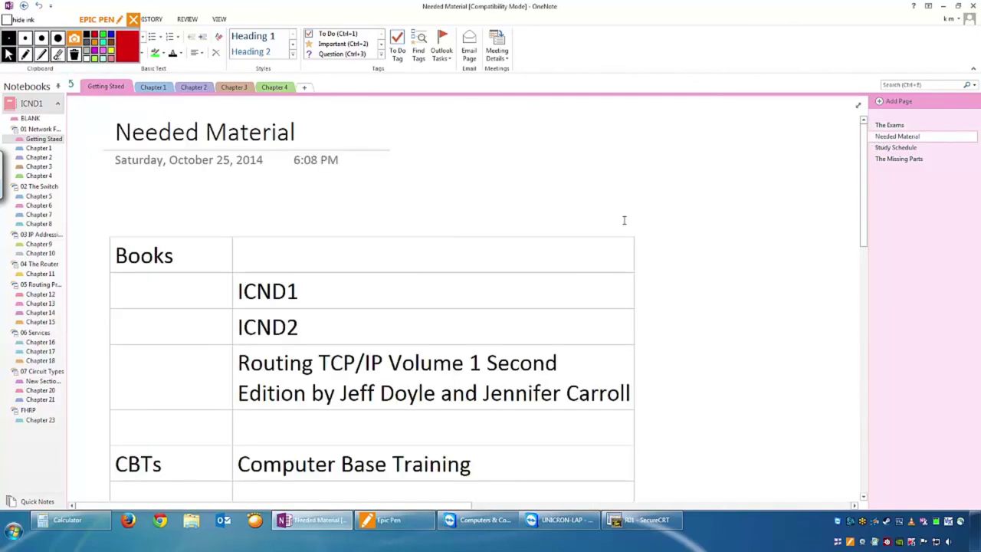
left_click_drag(867, 179, 866, 221)
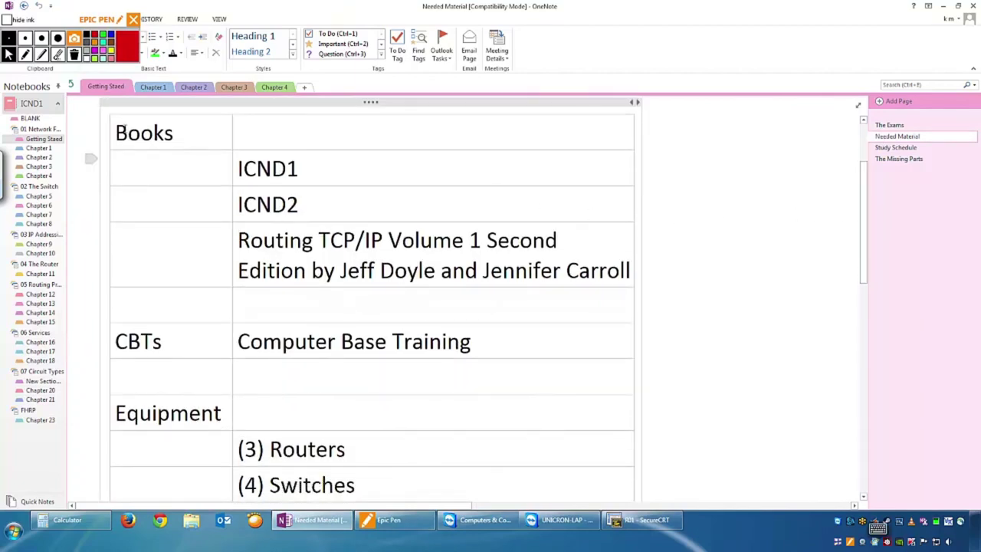
left_click(43, 54)
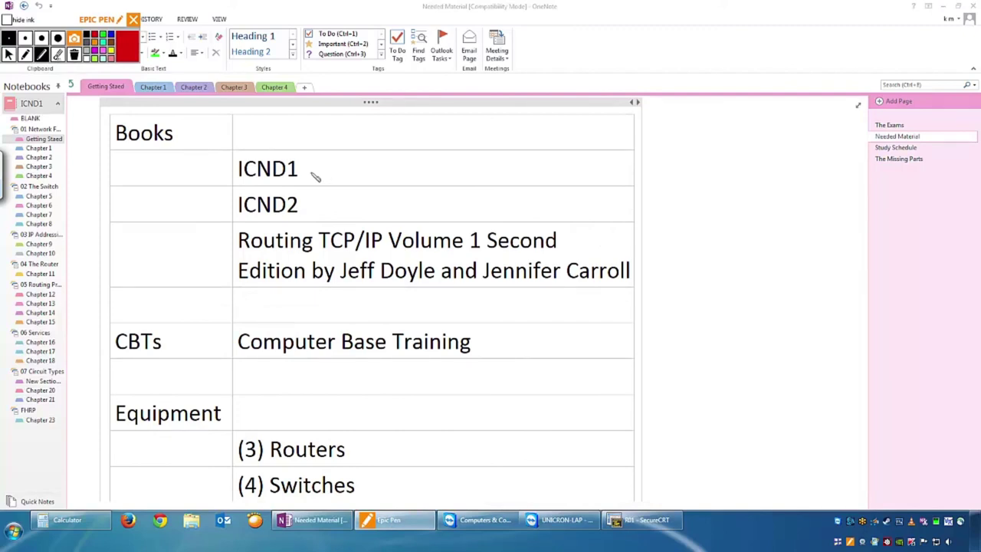
left_click_drag(308, 169, 337, 151)
left_click_drag(307, 201, 332, 184)
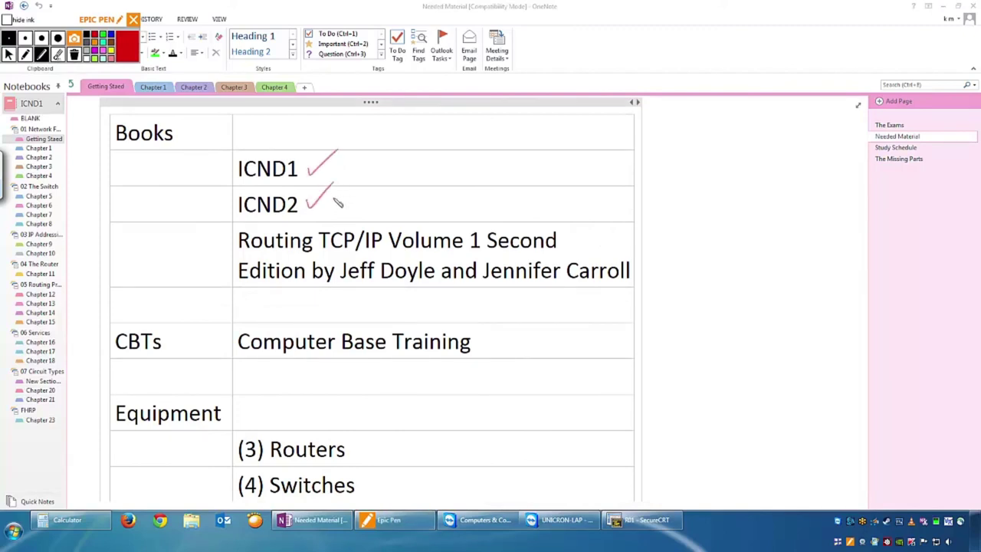